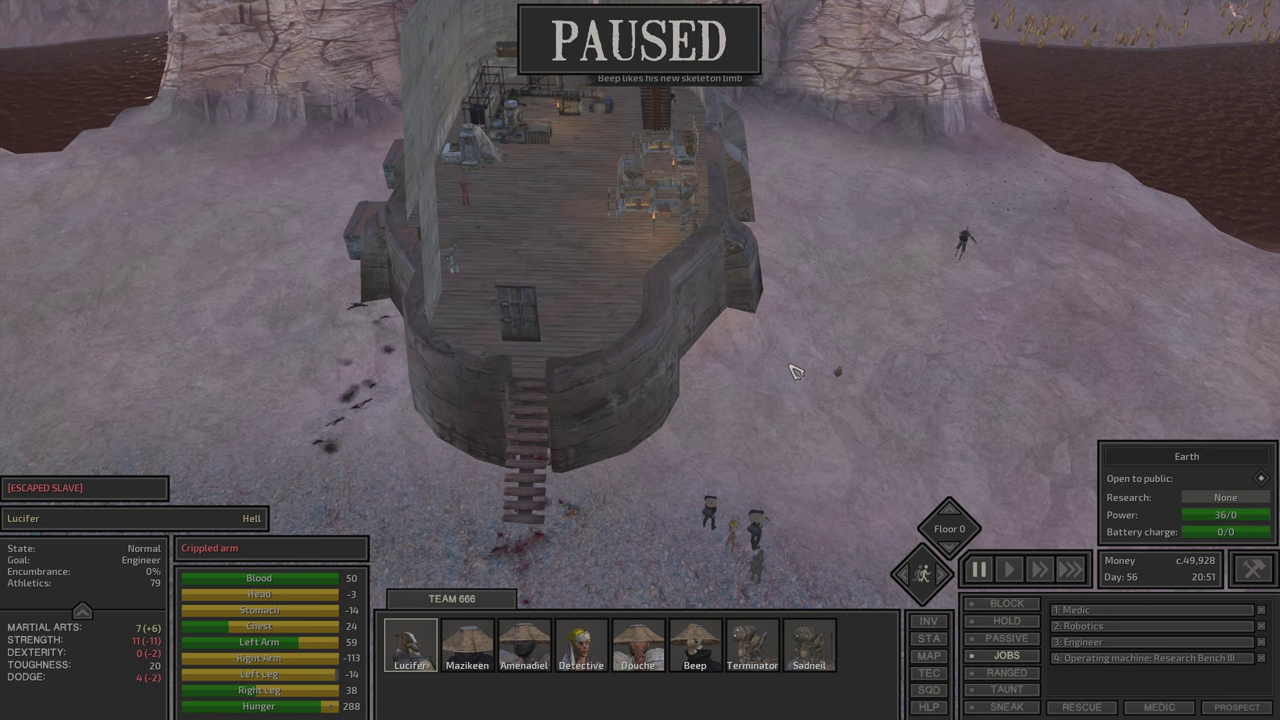
Step: Select Terminator and the nearby squad, put them in sneak mode and unpause
{"action": "key", "text": "q"}
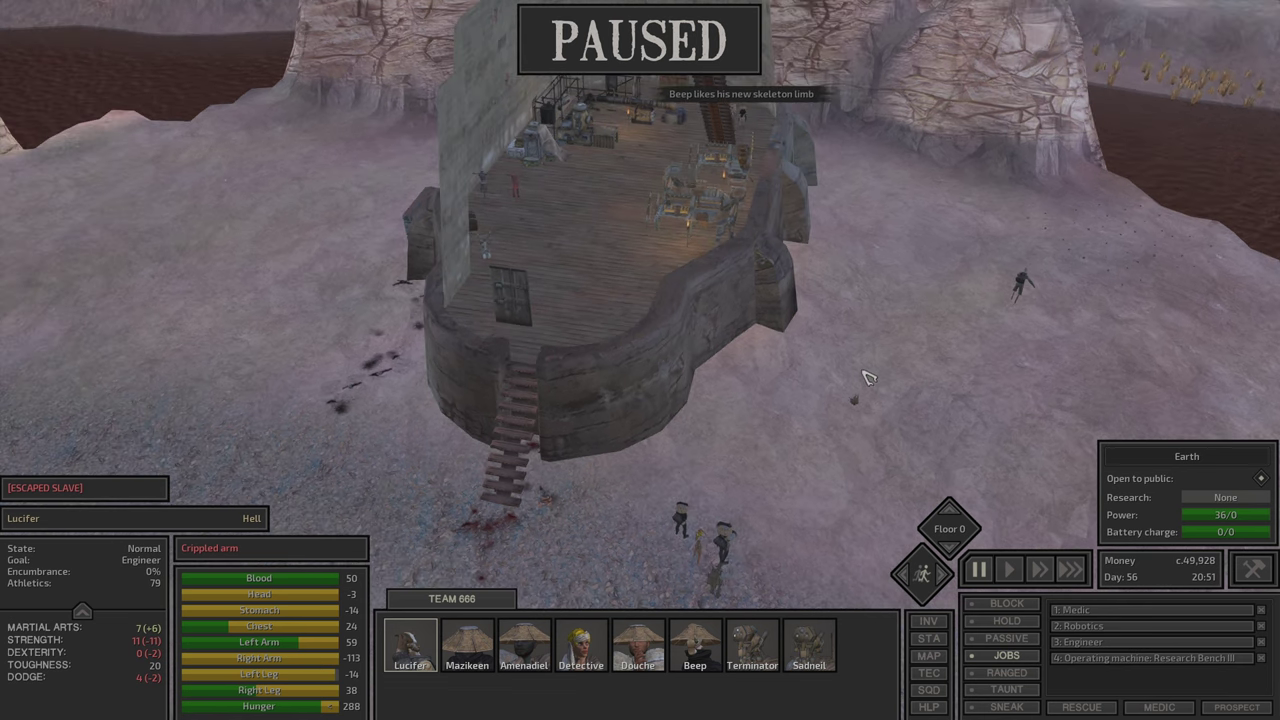
{"action": "key", "text": "q"}
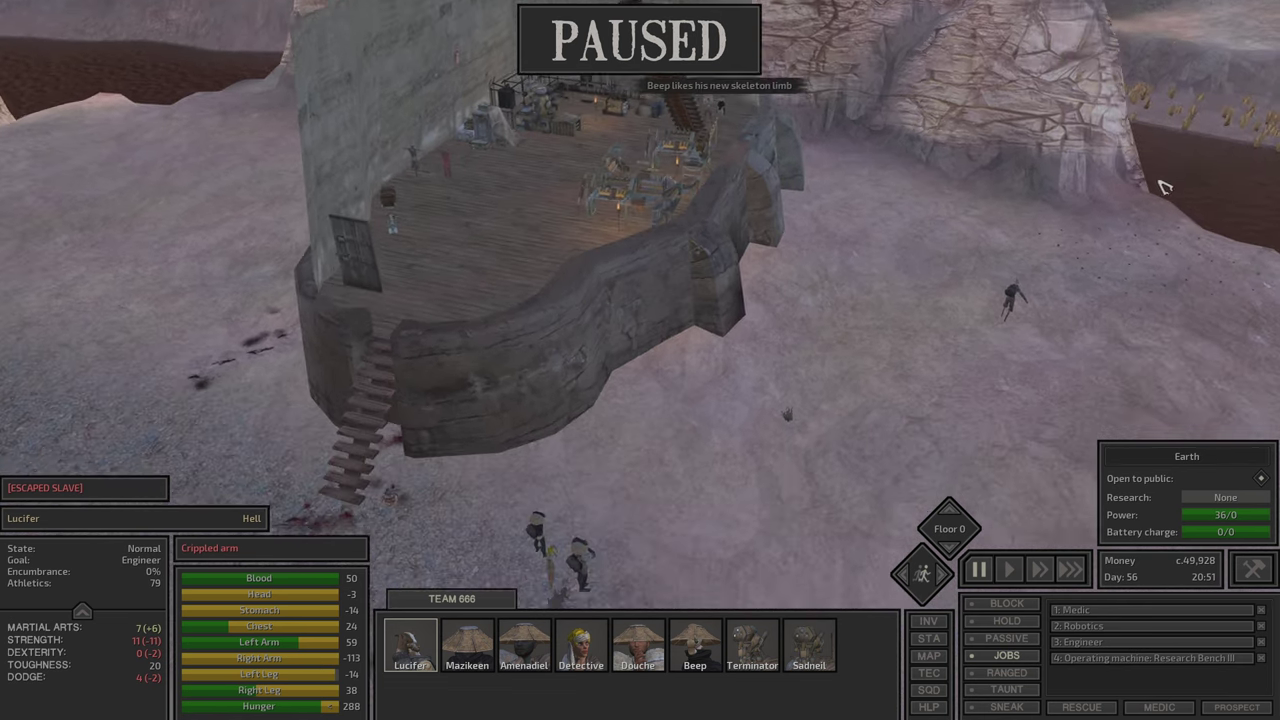
{"action": "left_click_drag", "start_coordinate": [1160, 50], "coordinate": [305, 598]}
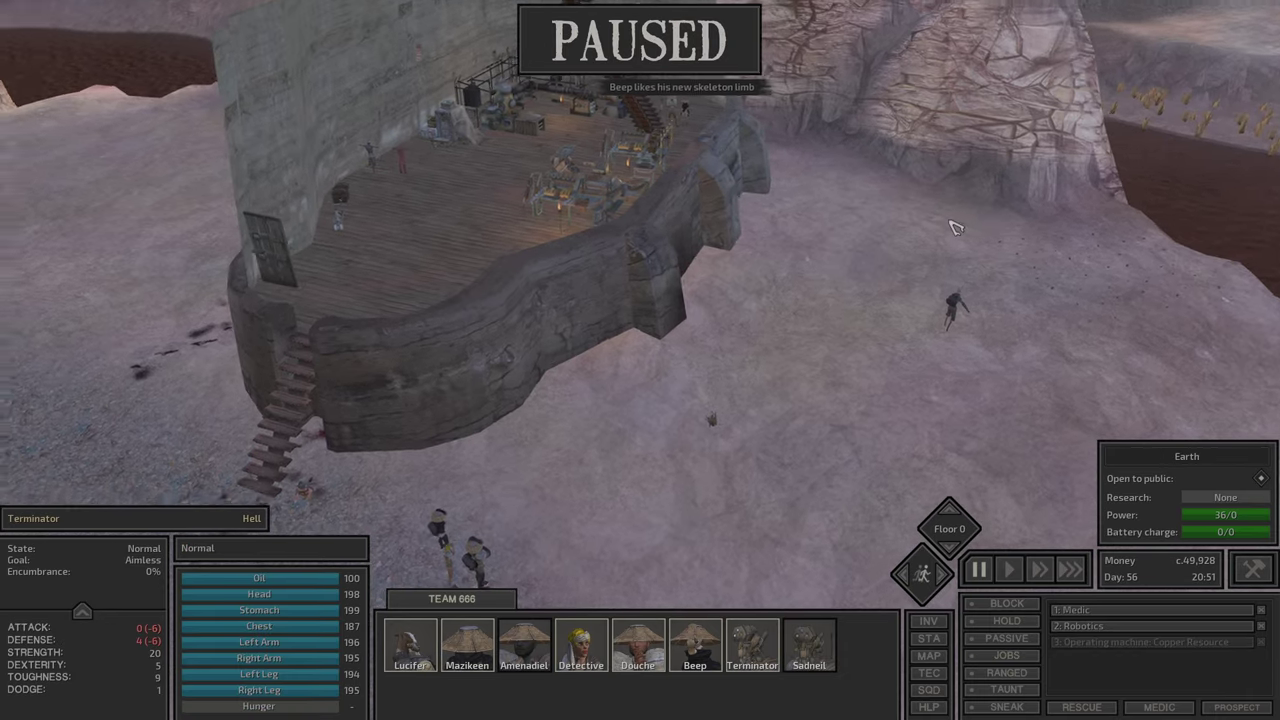
{"action": "key", "text": "q"}
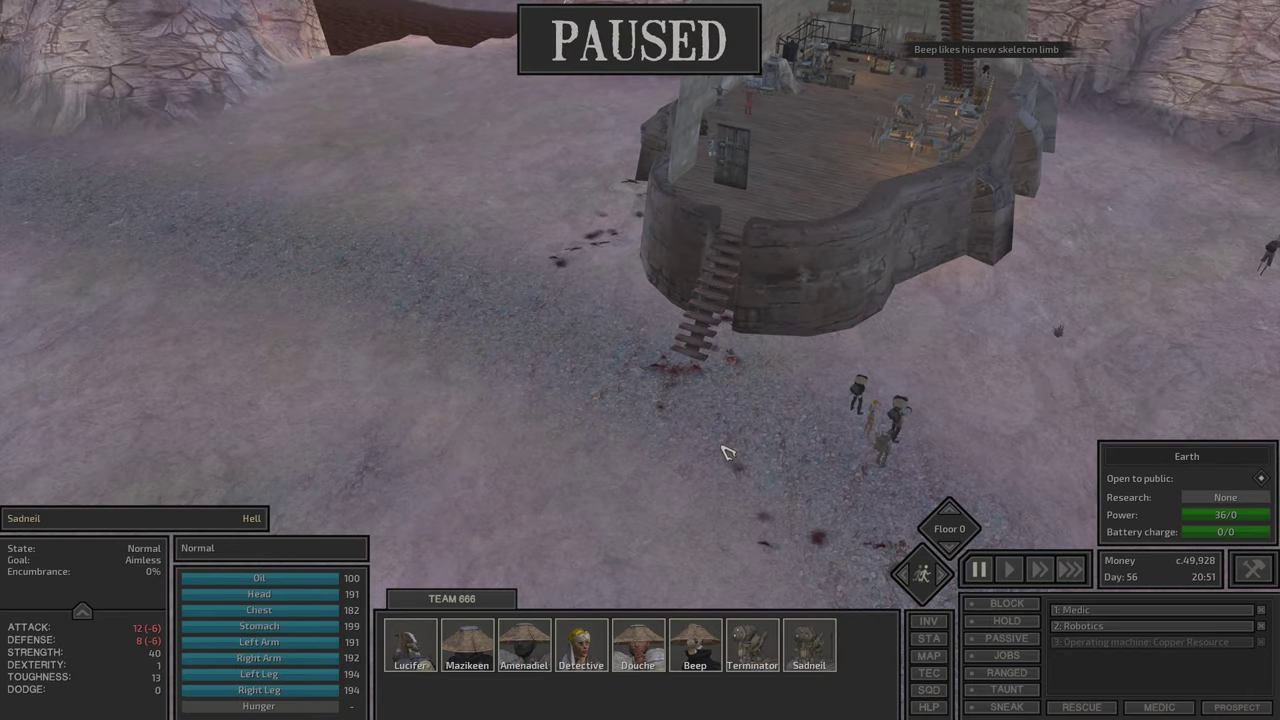
{"action": "left_click", "coordinate": [1007, 706]}
{"action": "key", "text": "s"}
{"action": "key", "text": "space"}
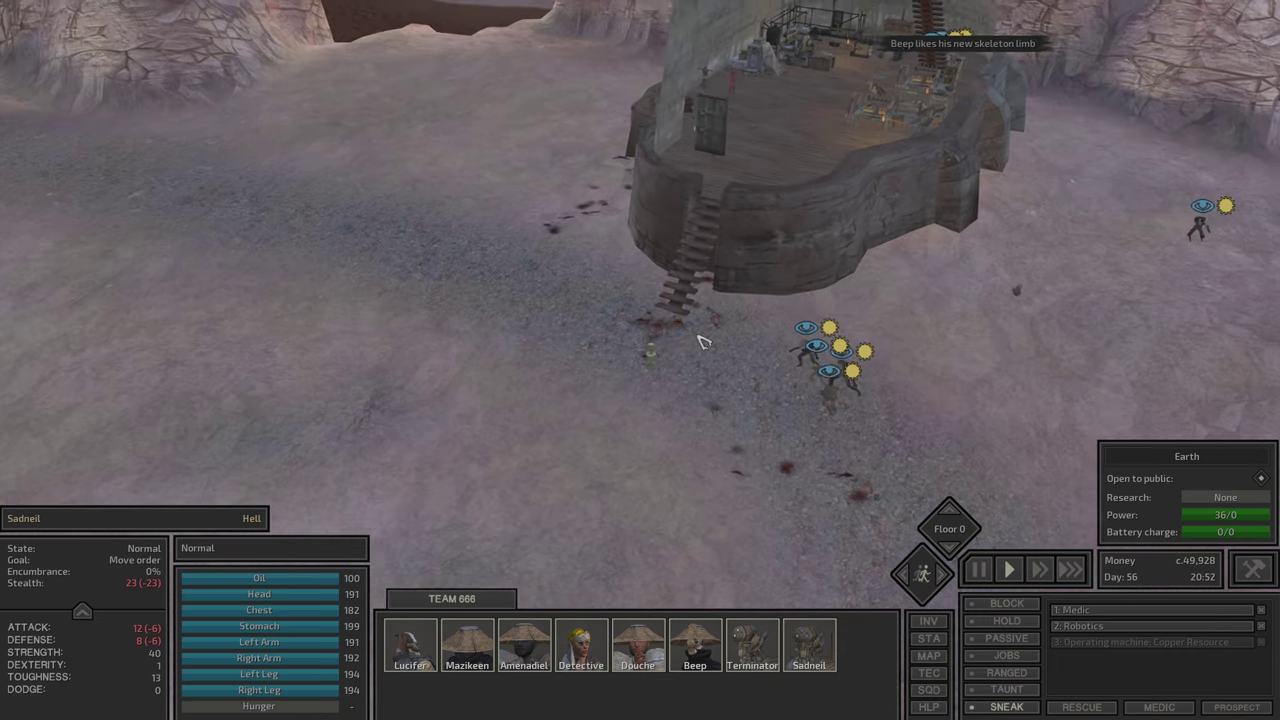
{"action": "scroll", "coordinate": [670, 305], "scroll_direction": "up", "scroll_amount": 5}
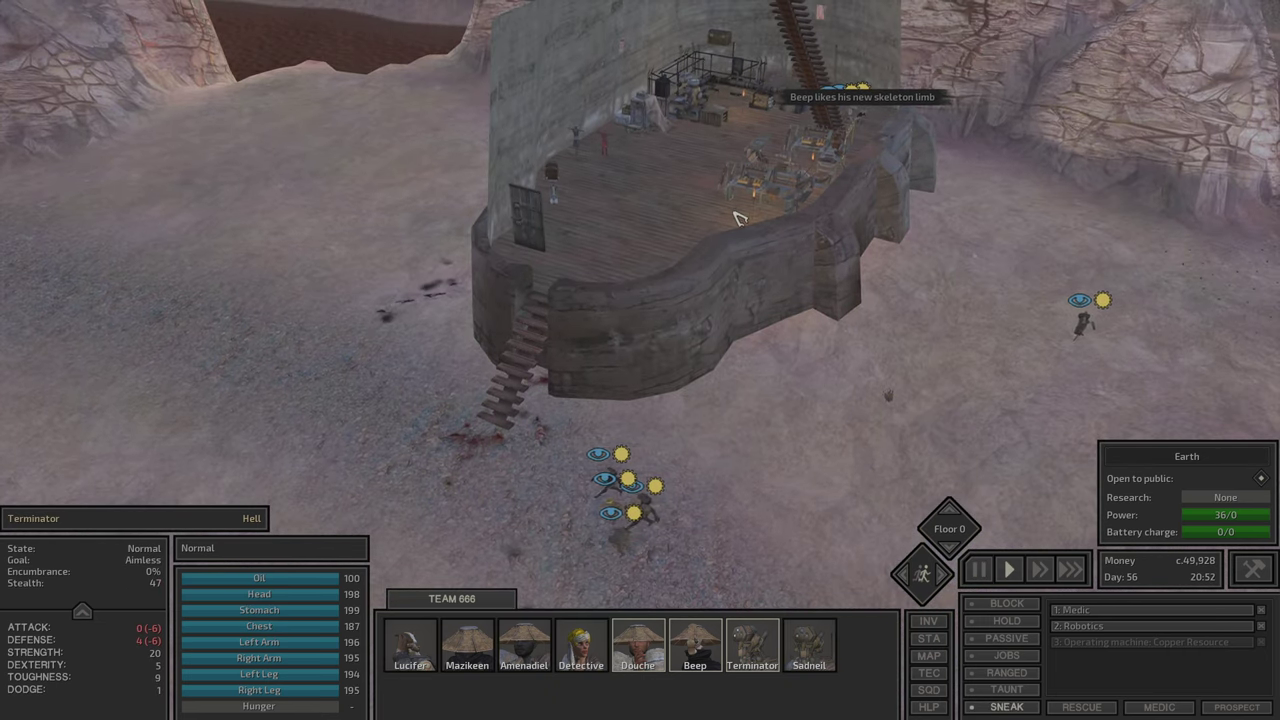
{"action": "key", "text": "a"}
{"action": "key", "text": "s"}
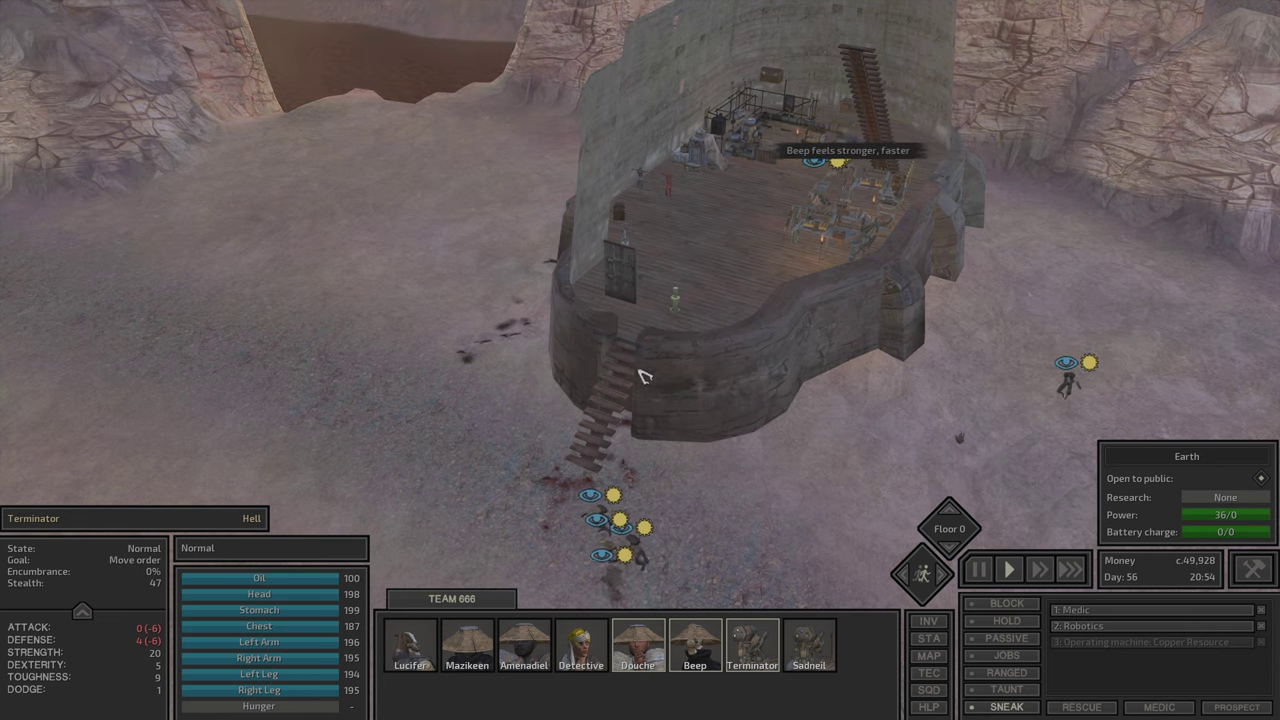
Step: Check Terminator's stats, lock the Bughouse door, then have Terminator open it
{"action": "left_click", "coordinate": [82, 611]}
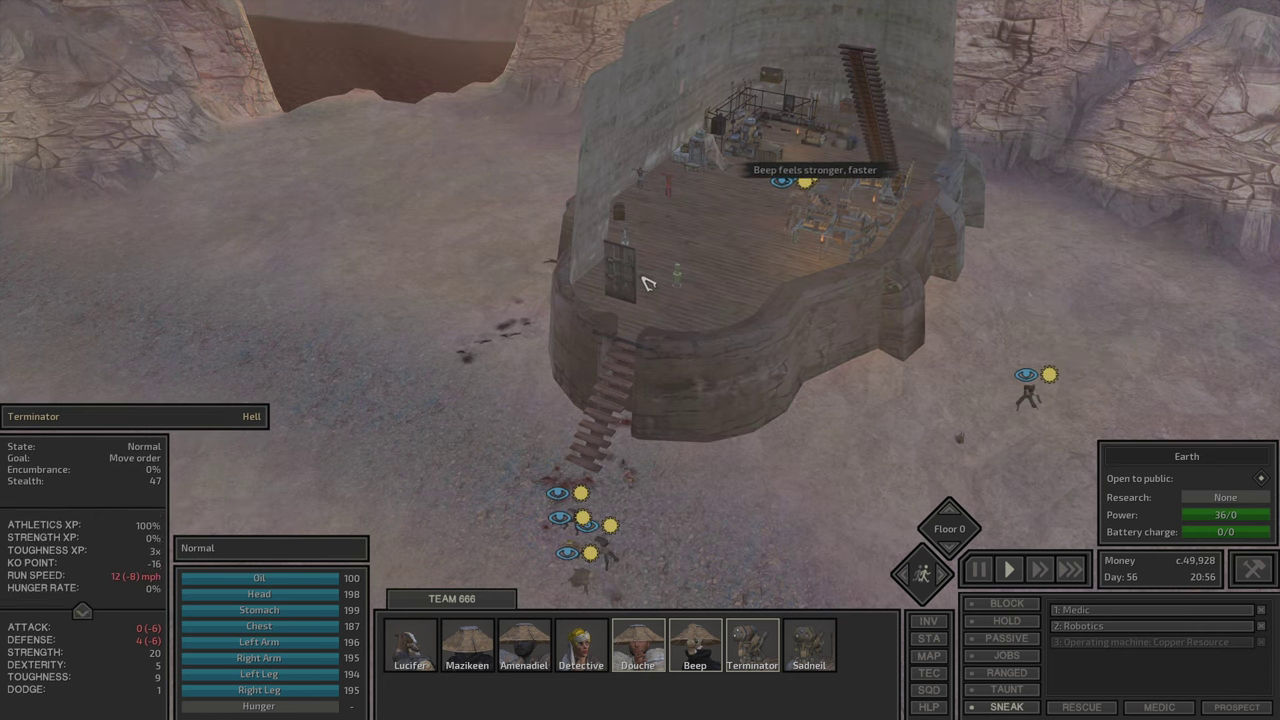
{"action": "key", "text": "a"}
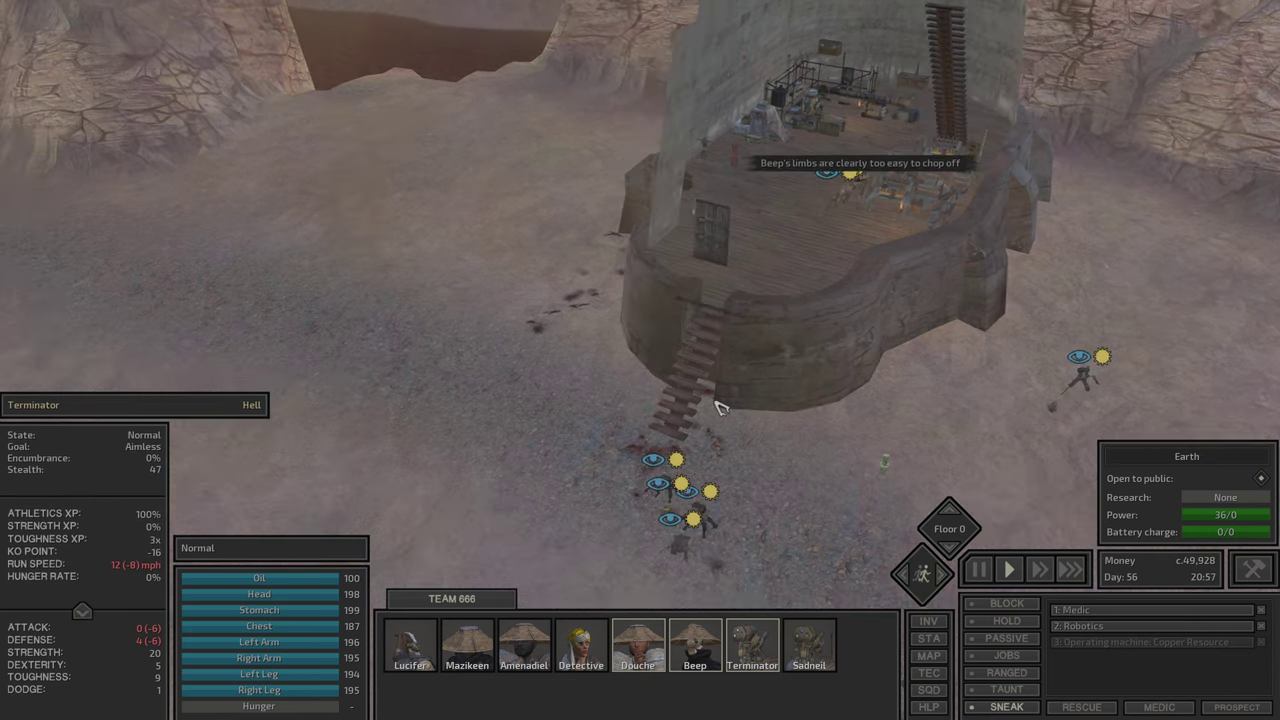
{"action": "key", "text": "d"}
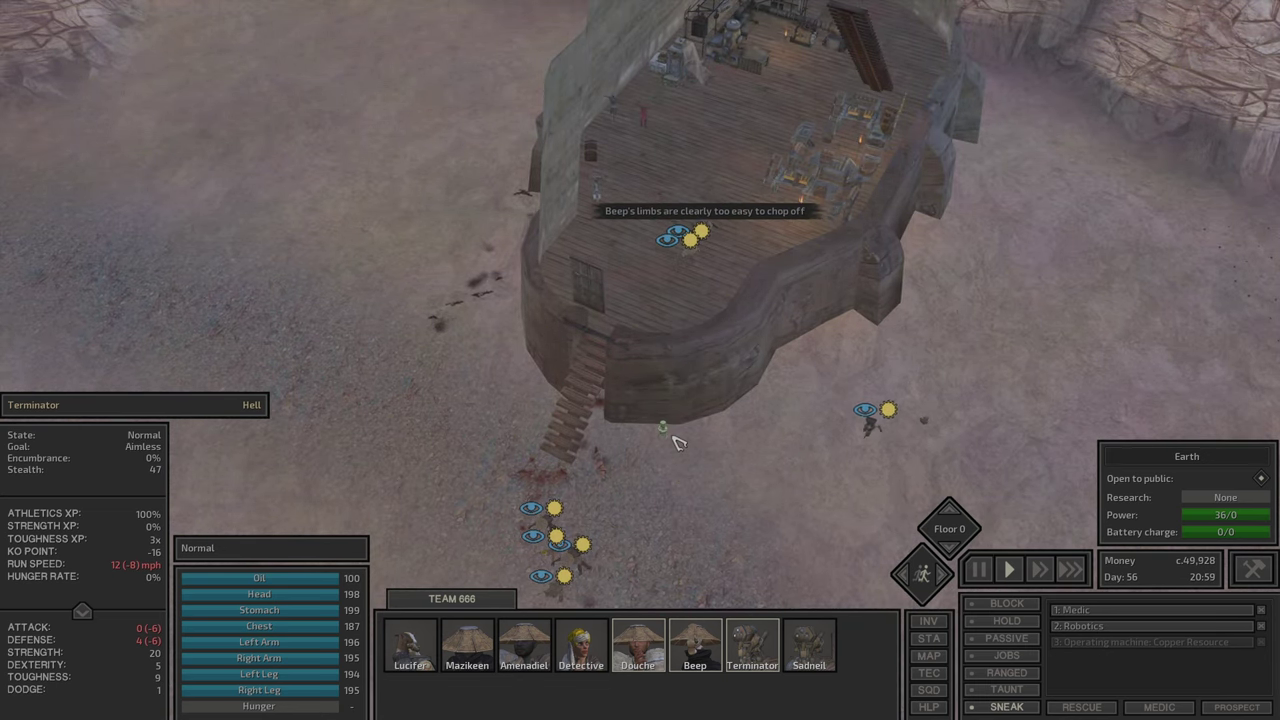
{"action": "key", "text": "e"}
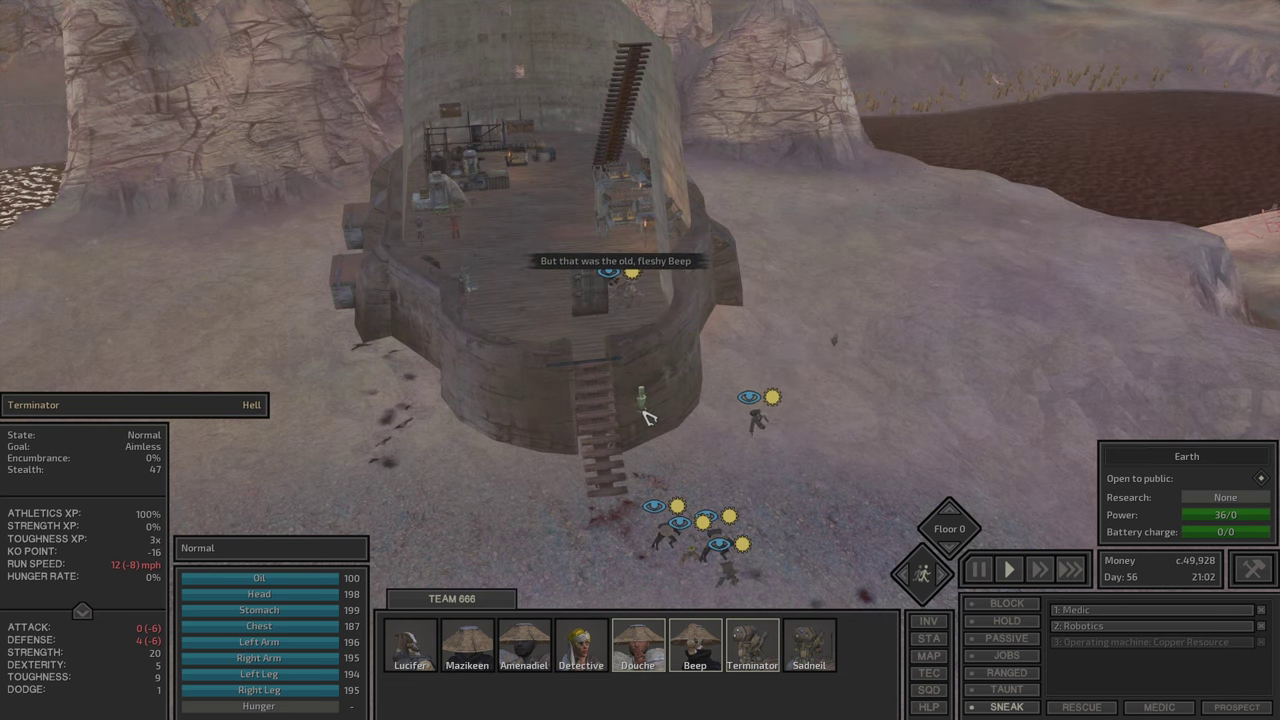
{"action": "key", "text": "a"}
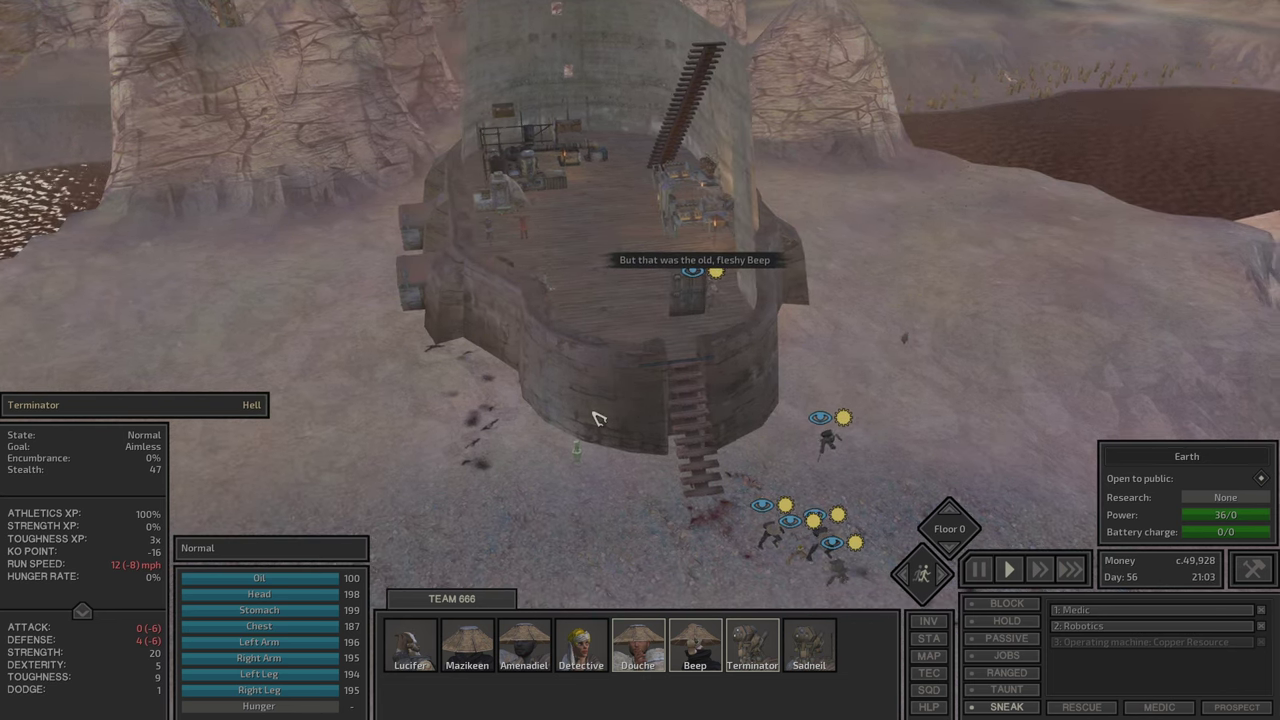
{"action": "left_click", "coordinate": [721, 323]}
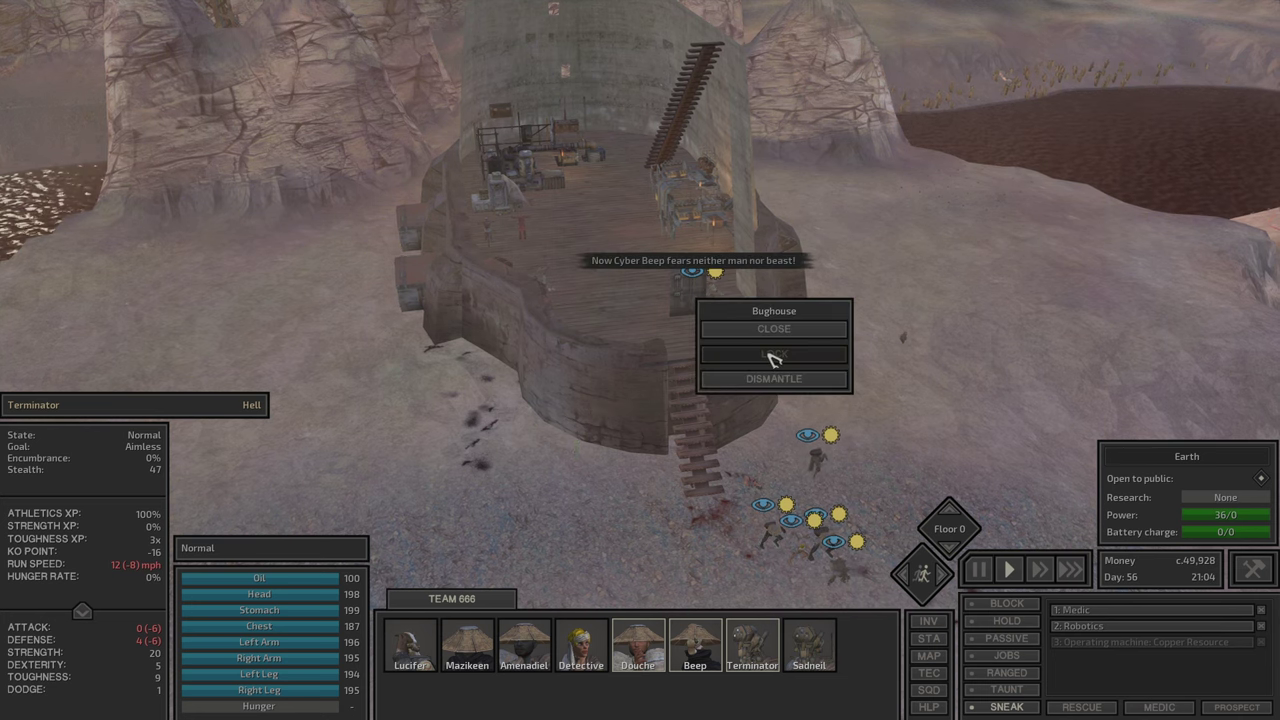
{"action": "left_click", "coordinate": [773, 356]}
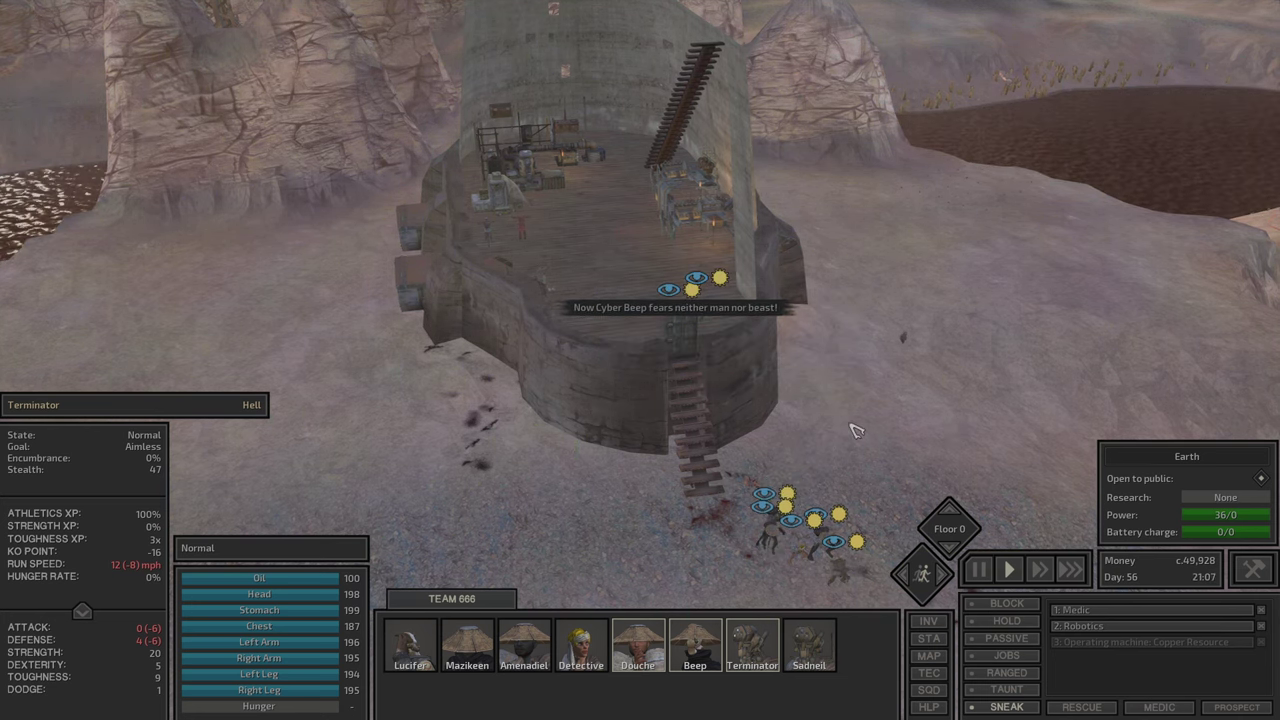
{"action": "right_click", "coordinate": [676, 334]}
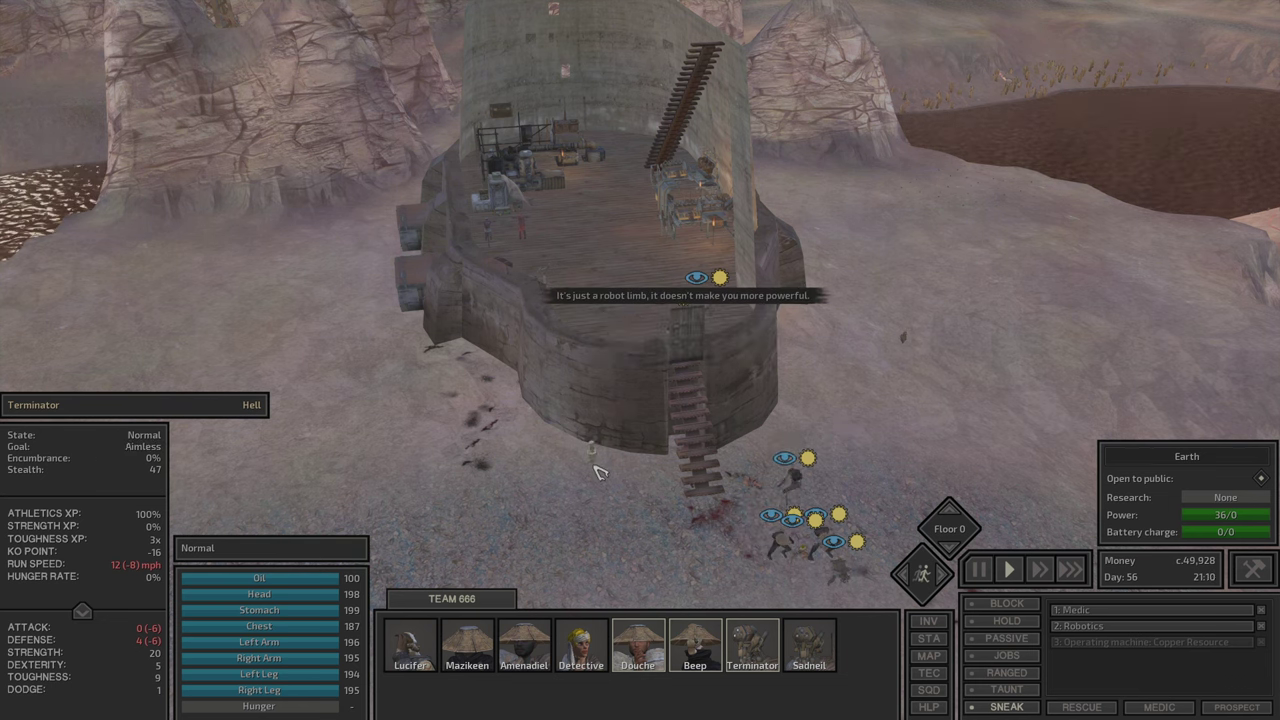
Step: Attempt to dismantle the Bughouse, then order the Torch Post dismantled
{"action": "left_click", "coordinate": [695, 292]}
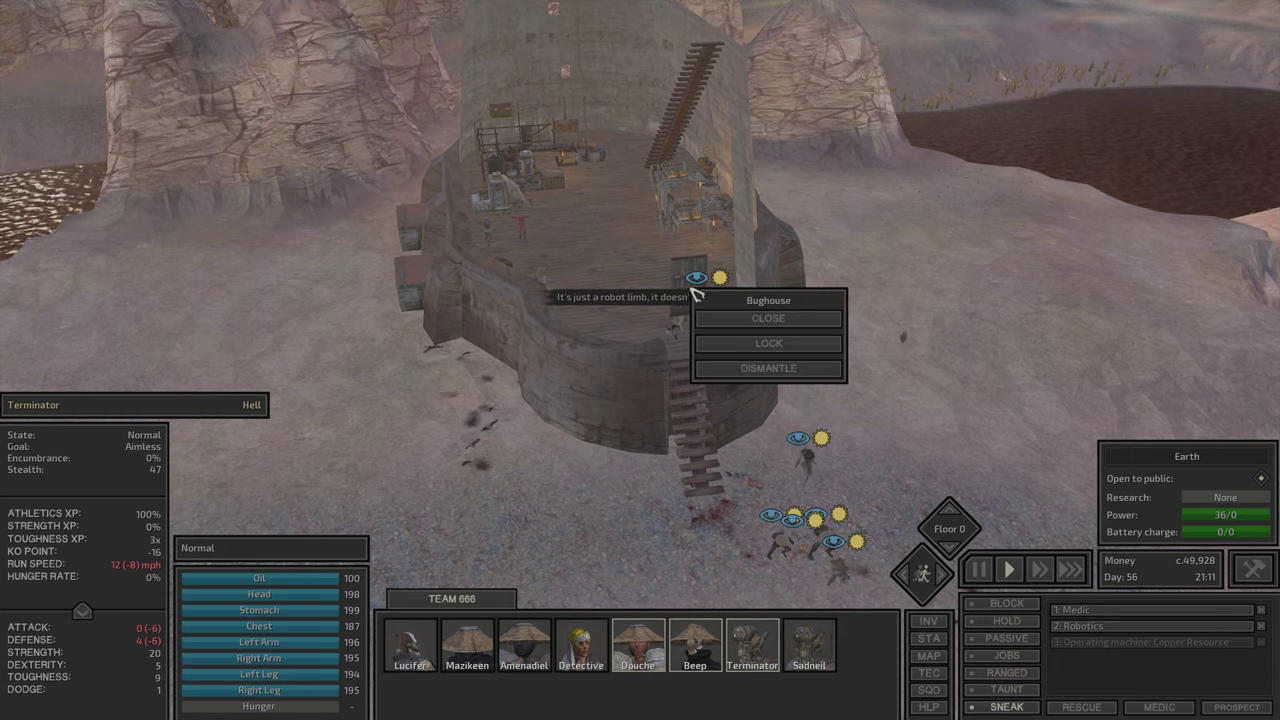
{"action": "left_click", "coordinate": [752, 369]}
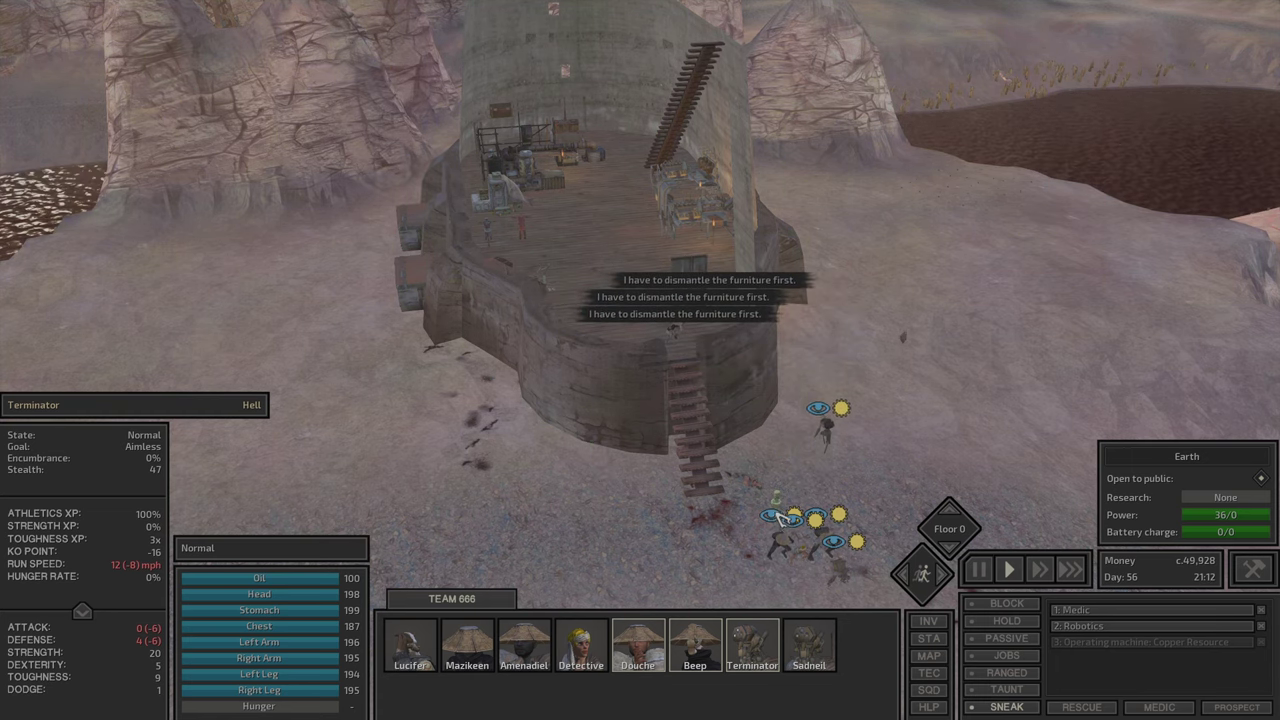
{"action": "scroll", "coordinate": [729, 371], "scroll_direction": "up", "scroll_amount": 3}
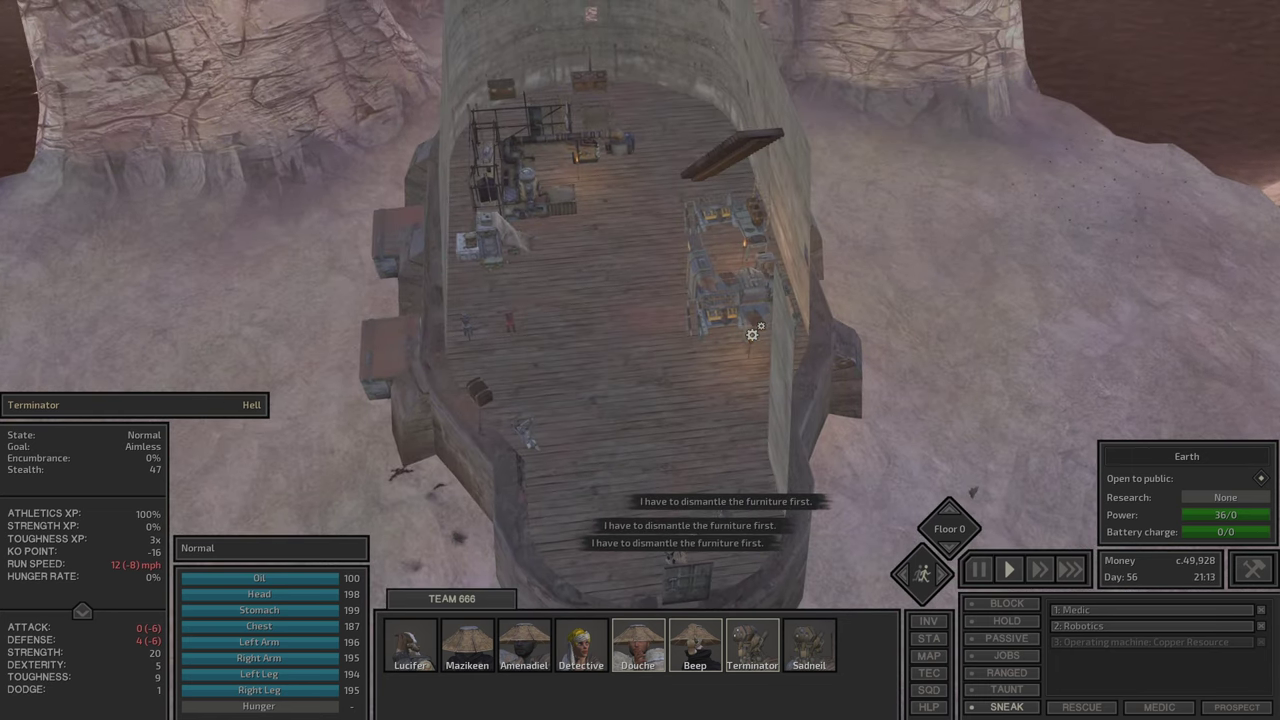
{"action": "left_click", "coordinate": [750, 338]}
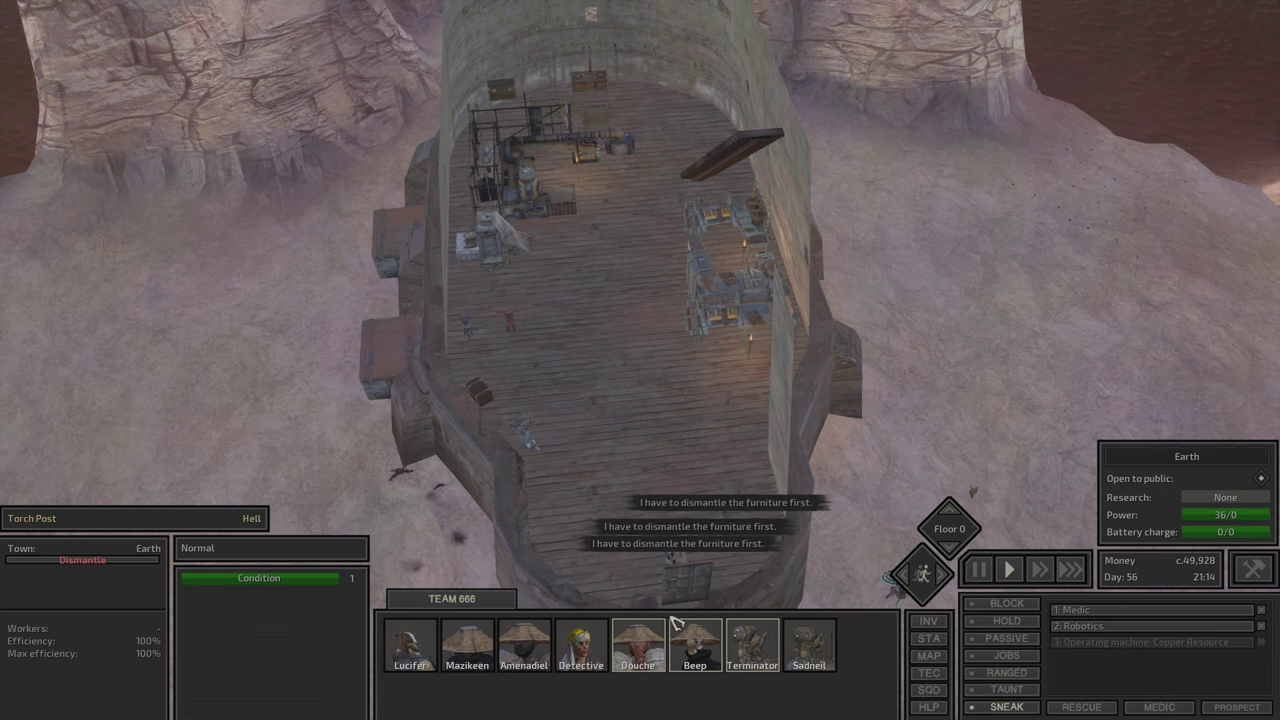
{"action": "right_click", "coordinate": [752, 352]}
{"action": "left_click", "coordinate": [823, 405]}
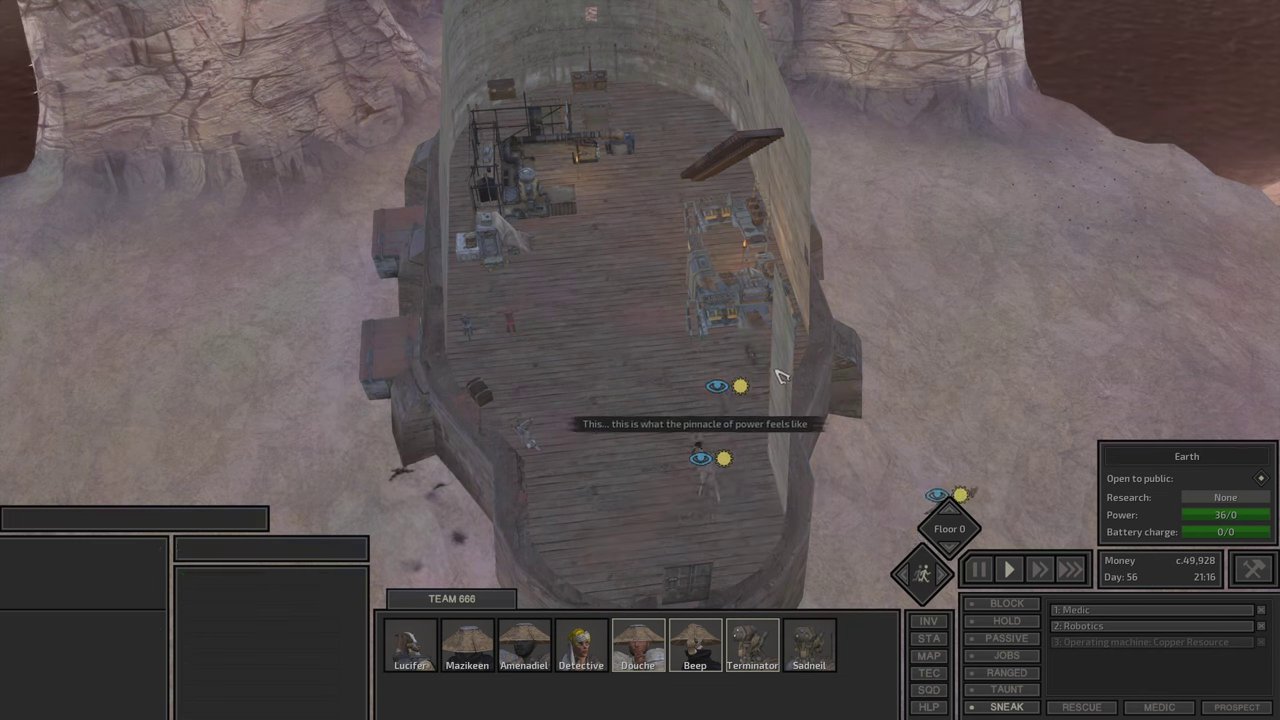
Step: Order the Training Turret MkIII dismantled and move Lucifer to a new spot
{"action": "key", "text": "s"}
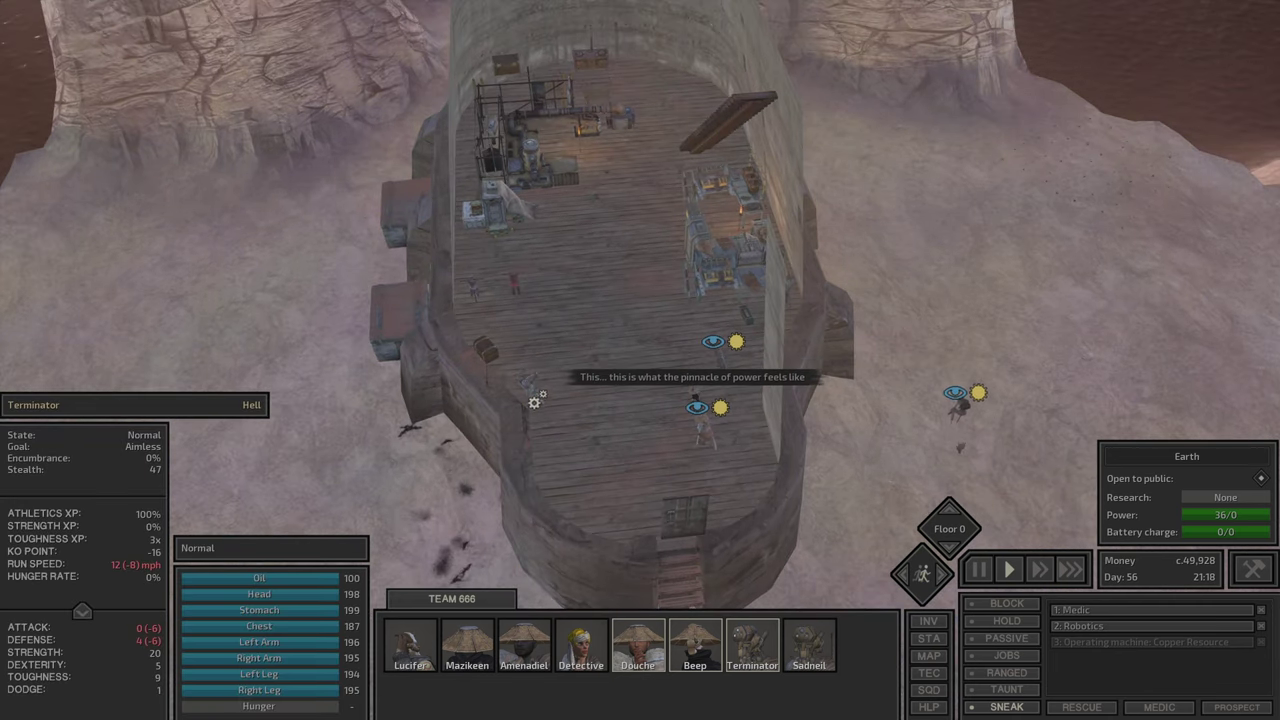
{"action": "left_click", "coordinate": [535, 400]}
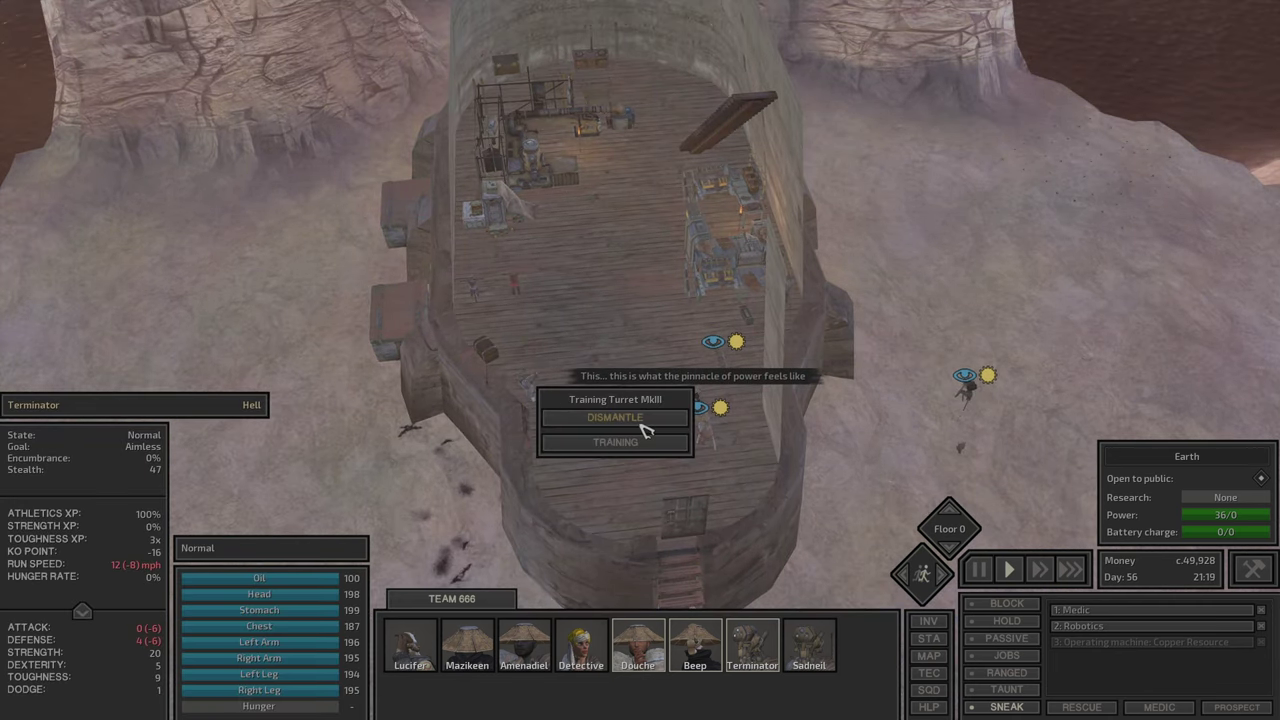
{"action": "left_click", "coordinate": [645, 428]}
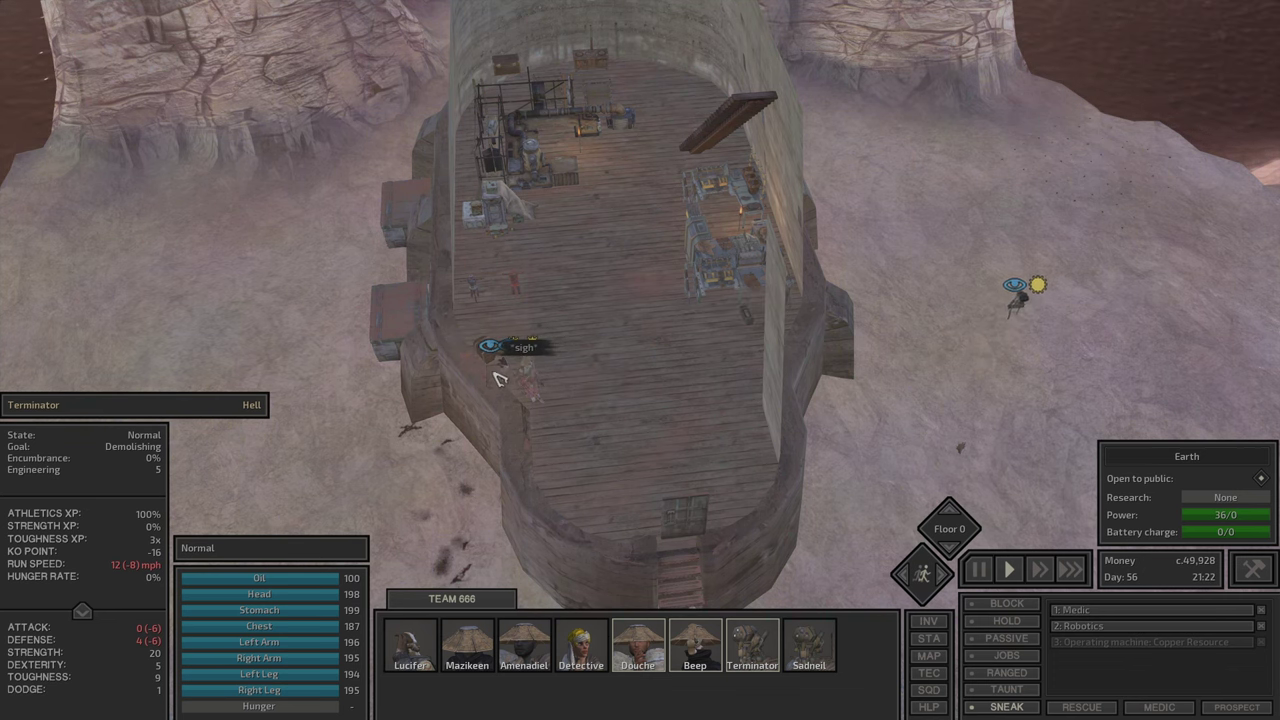
{"action": "key", "text": "s"}
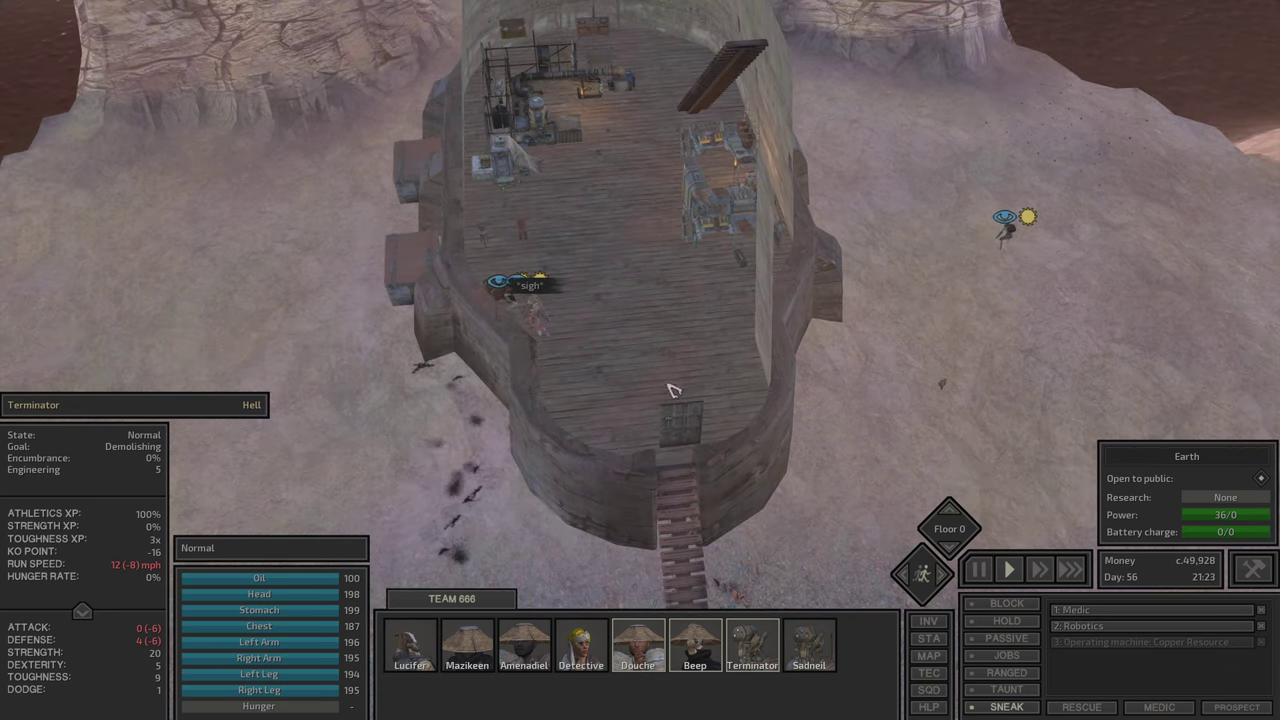
{"action": "key", "text": "s"}
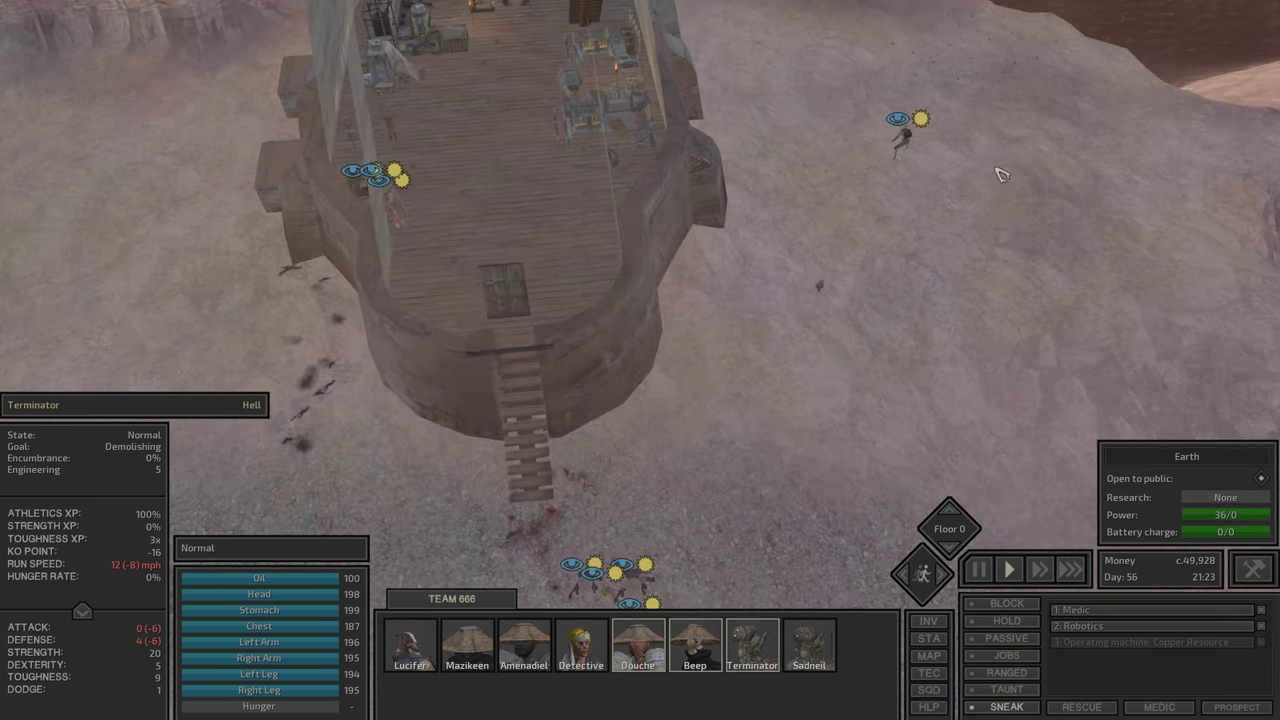
{"action": "left_click", "coordinate": [900, 135]}
{"action": "right_click", "coordinate": [834, 427]}
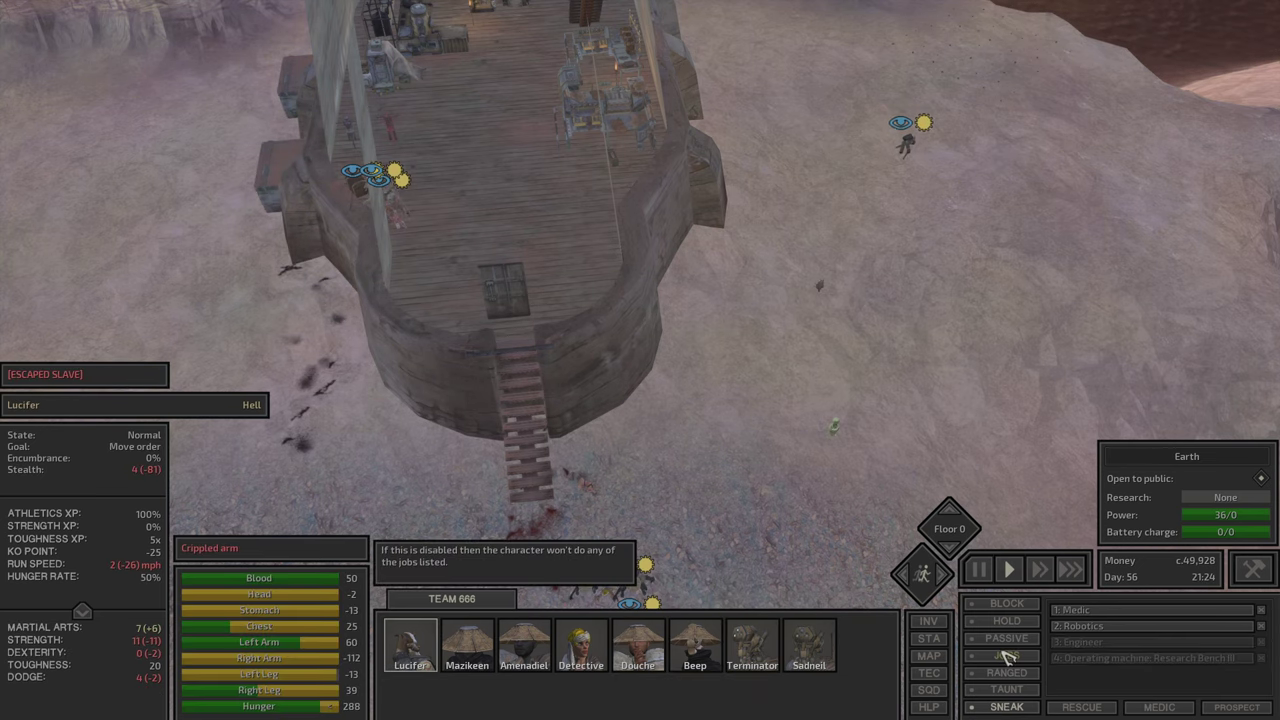
Step: Move Sadneil off the stairs, select the deck squad and dismantle the Locksmith Training Box
{"action": "left_click", "coordinate": [1007, 655]}
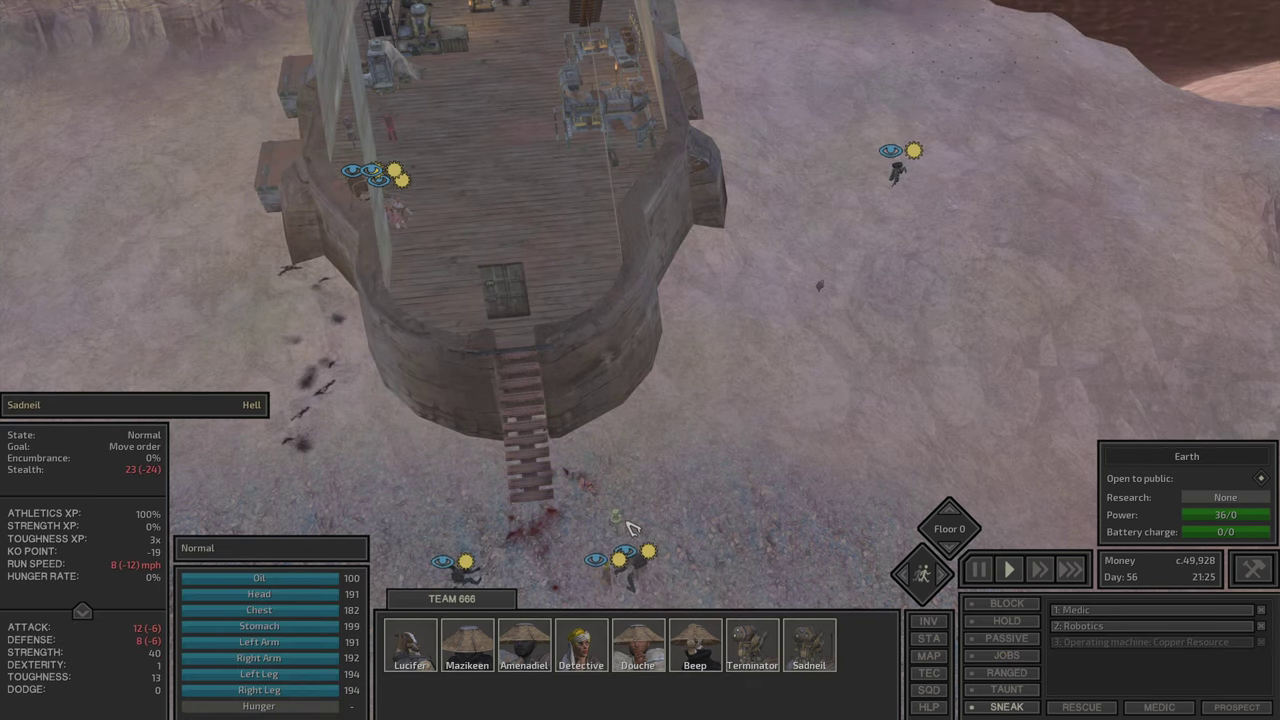
{"action": "right_click", "coordinate": [728, 470]}
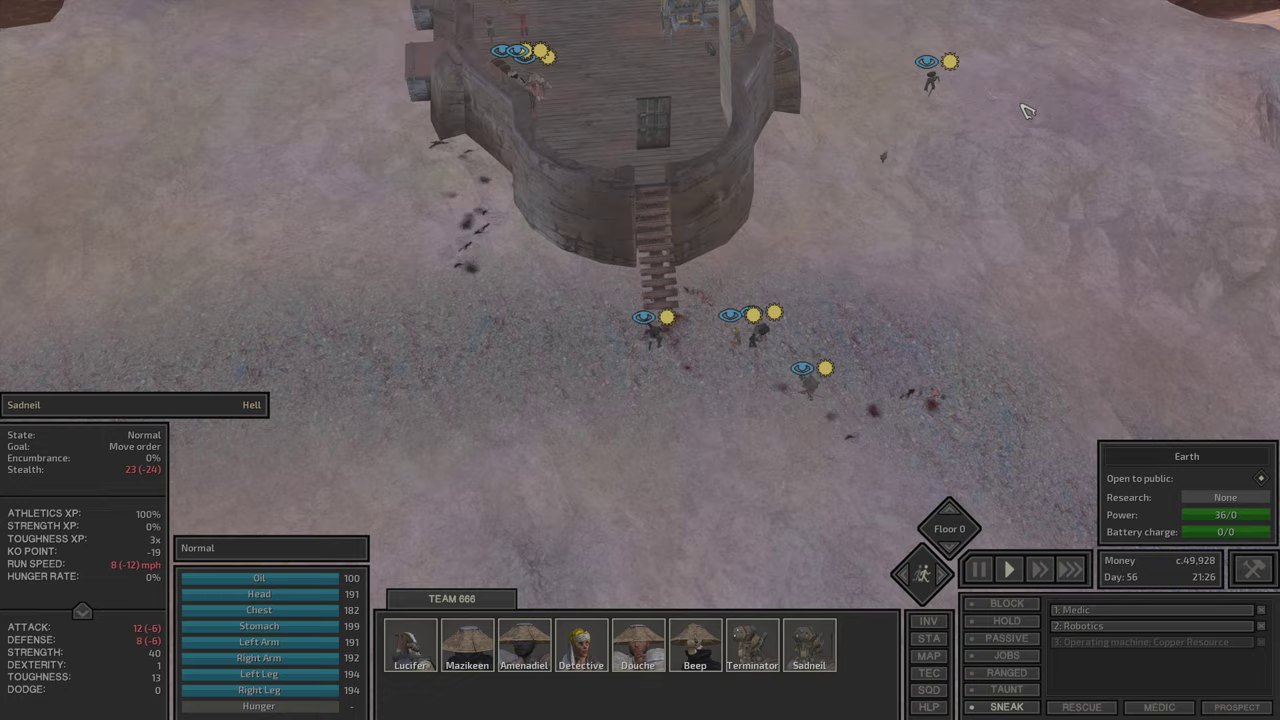
{"action": "mouse_move", "coordinate": [1025, 107]}
{"action": "left_mouse_down"}
{"action": "mouse_move", "coordinate": [677, 484]}
{"action": "mouse_move", "coordinate": [643, 371]}
{"action": "left_mouse_up"}
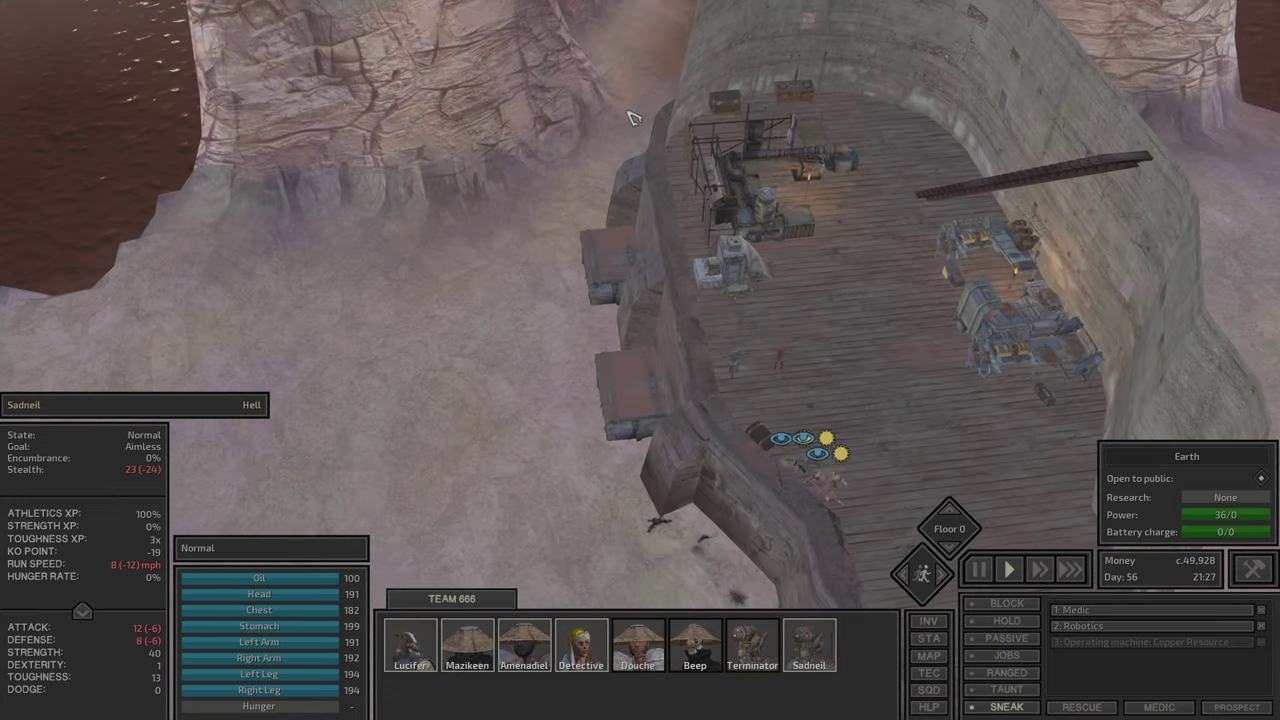
{"action": "scroll", "coordinate": [950, 512], "scroll_direction": "down", "scroll_amount": 5}
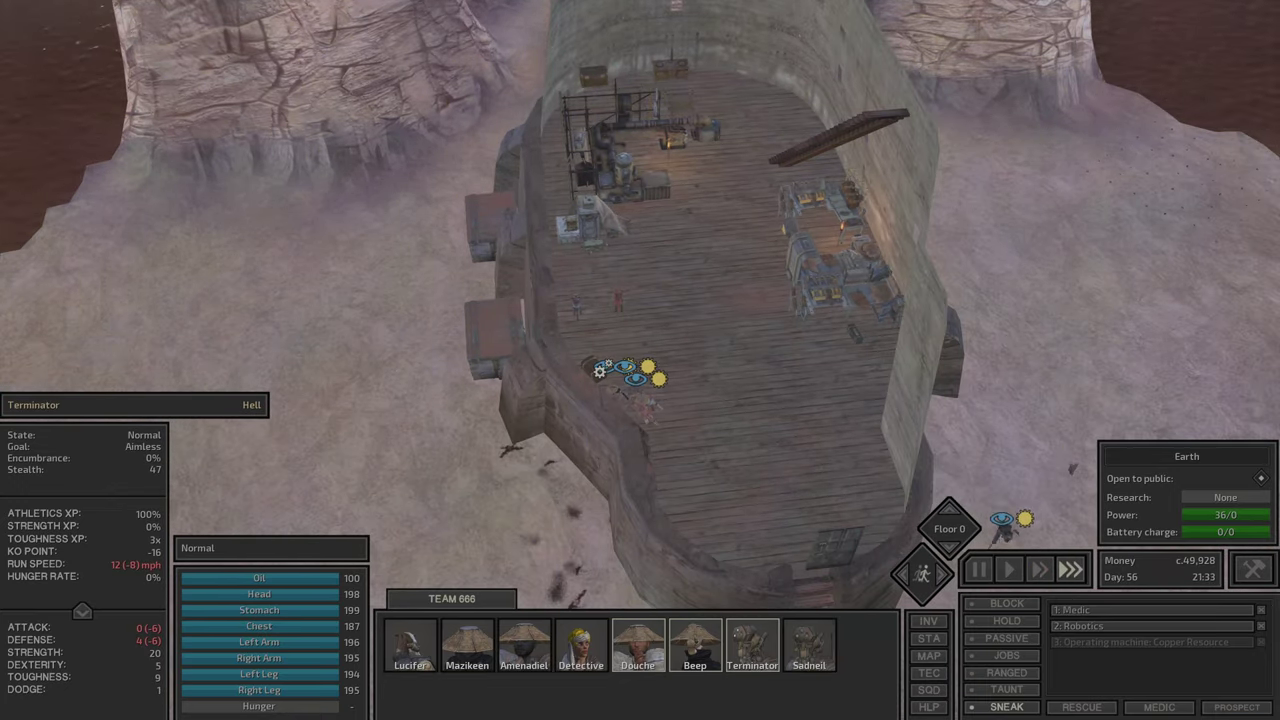
{"action": "right_click", "coordinate": [700, 395]}
{"action": "left_click", "coordinate": [716, 400]}
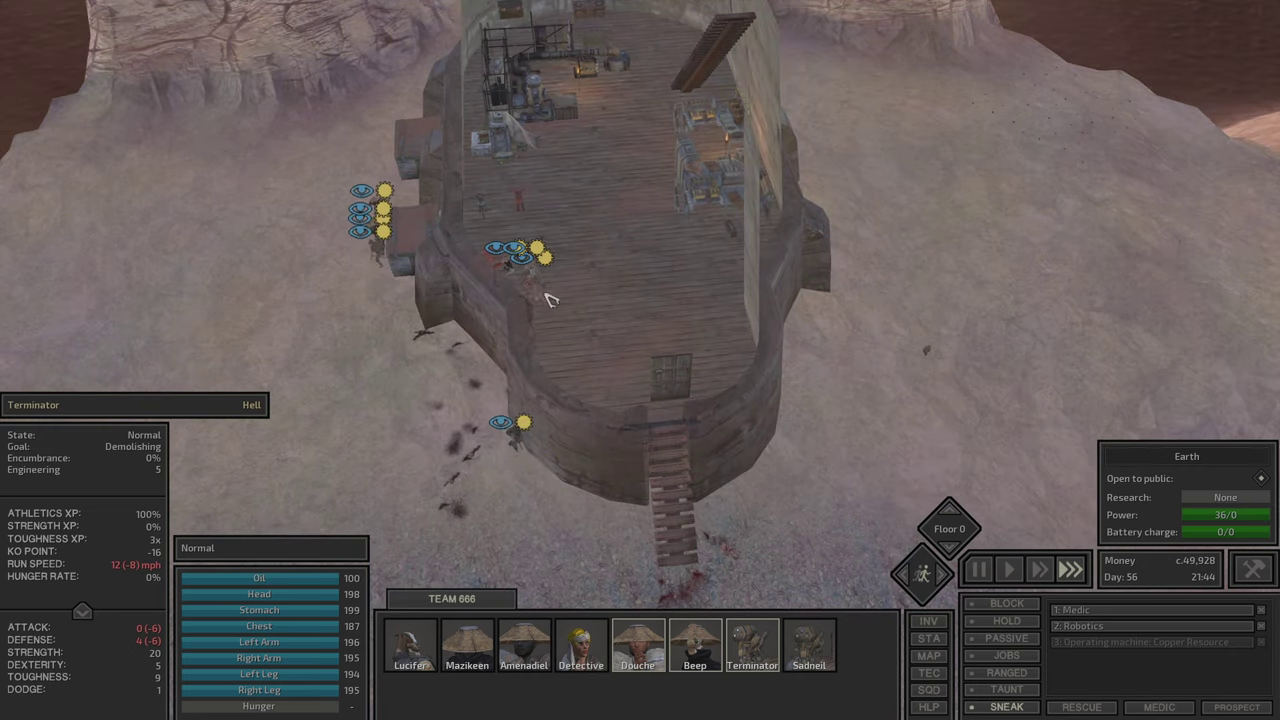
{"action": "scroll", "coordinate": [543, 300], "scroll_direction": "up", "scroll_amount": 2}
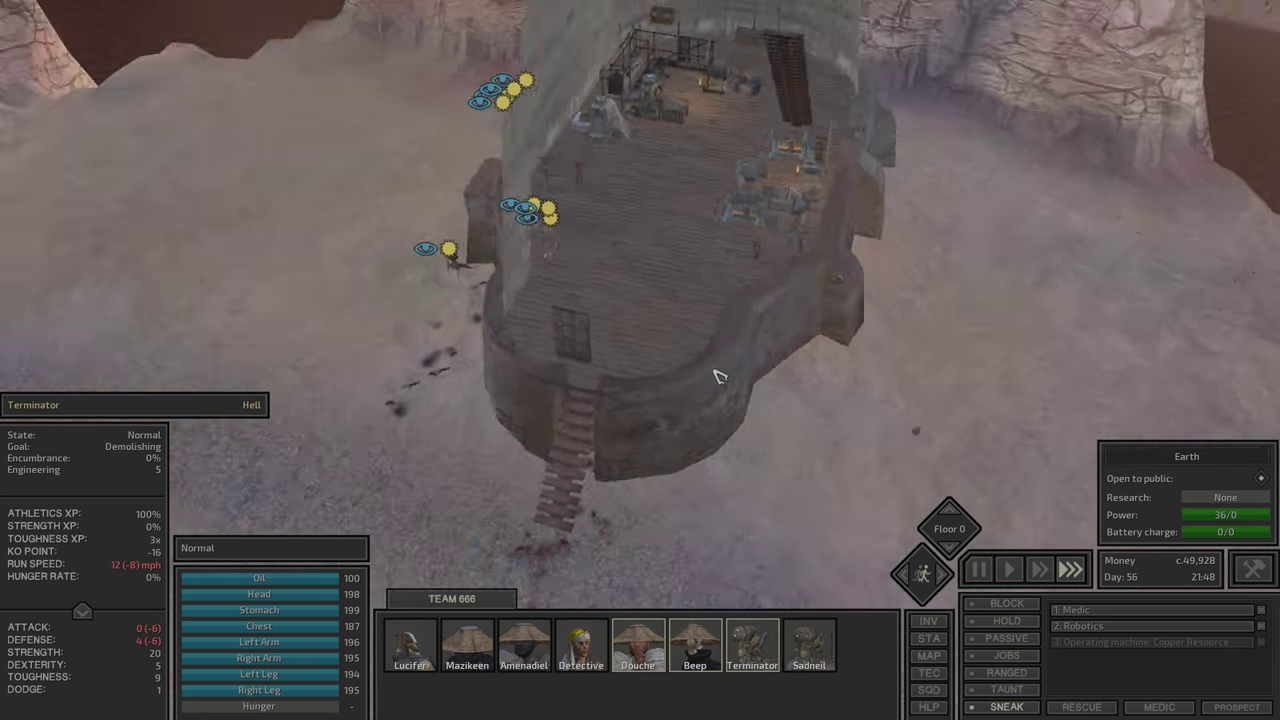
{"action": "scroll", "coordinate": [716, 375], "scroll_direction": "up", "scroll_amount": 3}
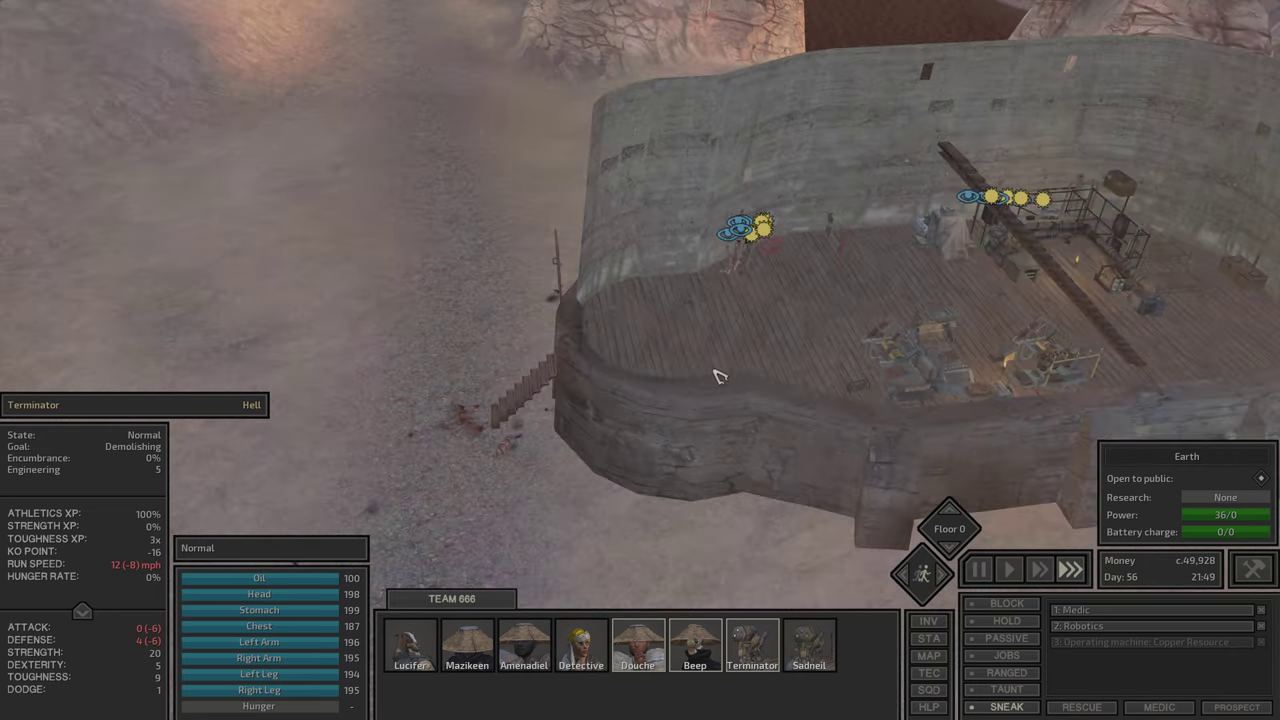
{"action": "scroll", "coordinate": [716, 375], "scroll_direction": "down", "scroll_amount": 3}
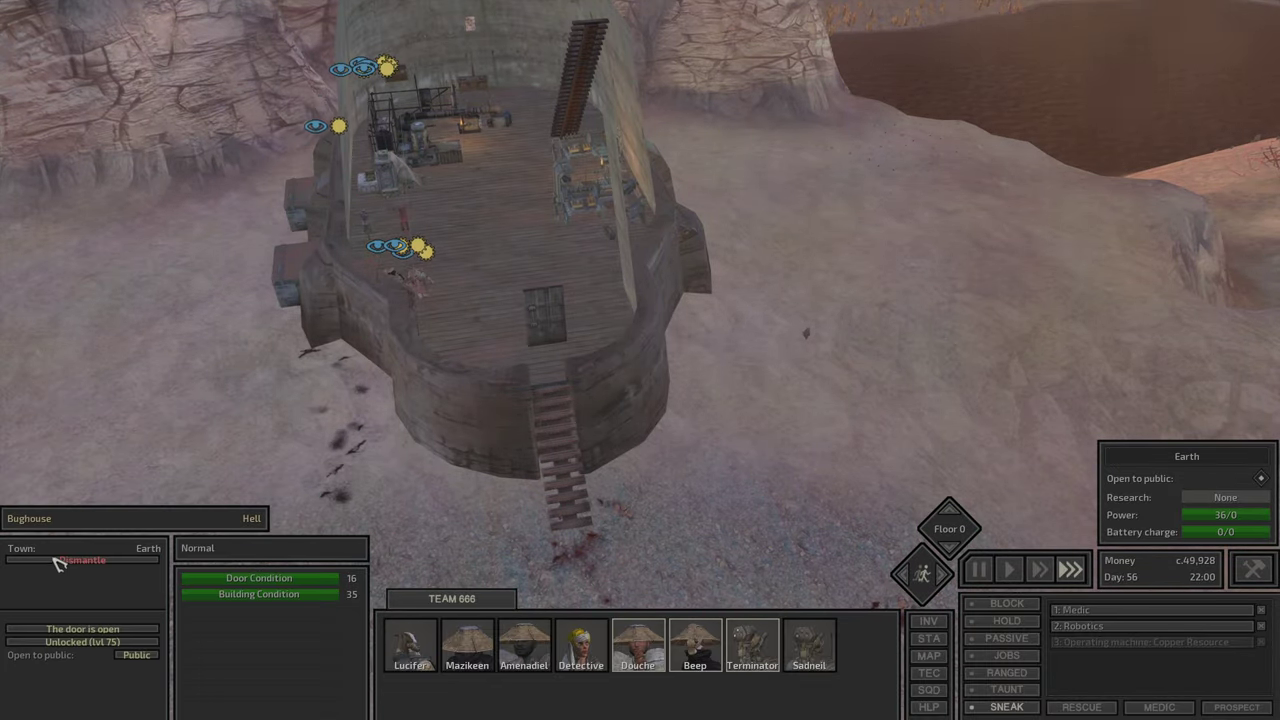
{"action": "scroll", "coordinate": [420, 300], "scroll_direction": "up", "scroll_amount": 2}
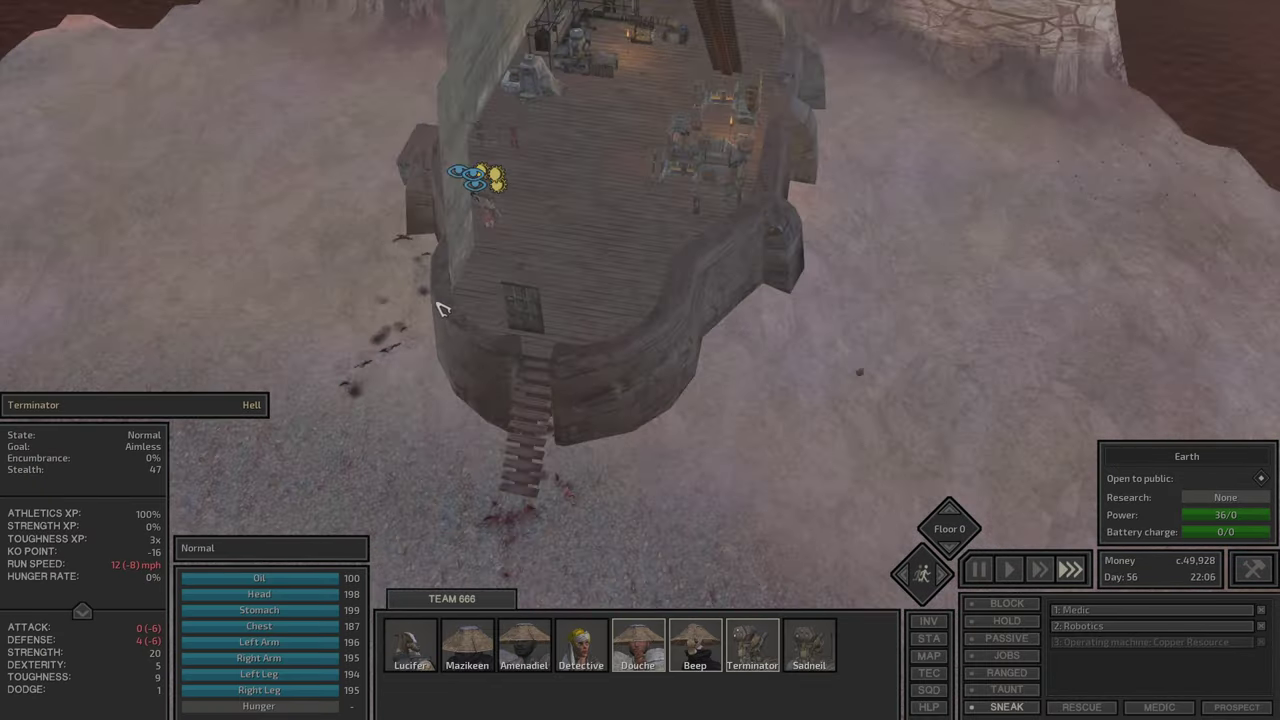
Step: Walk the squad over and order the training turret dismantled
{"action": "right_click", "coordinate": [531, 260]}
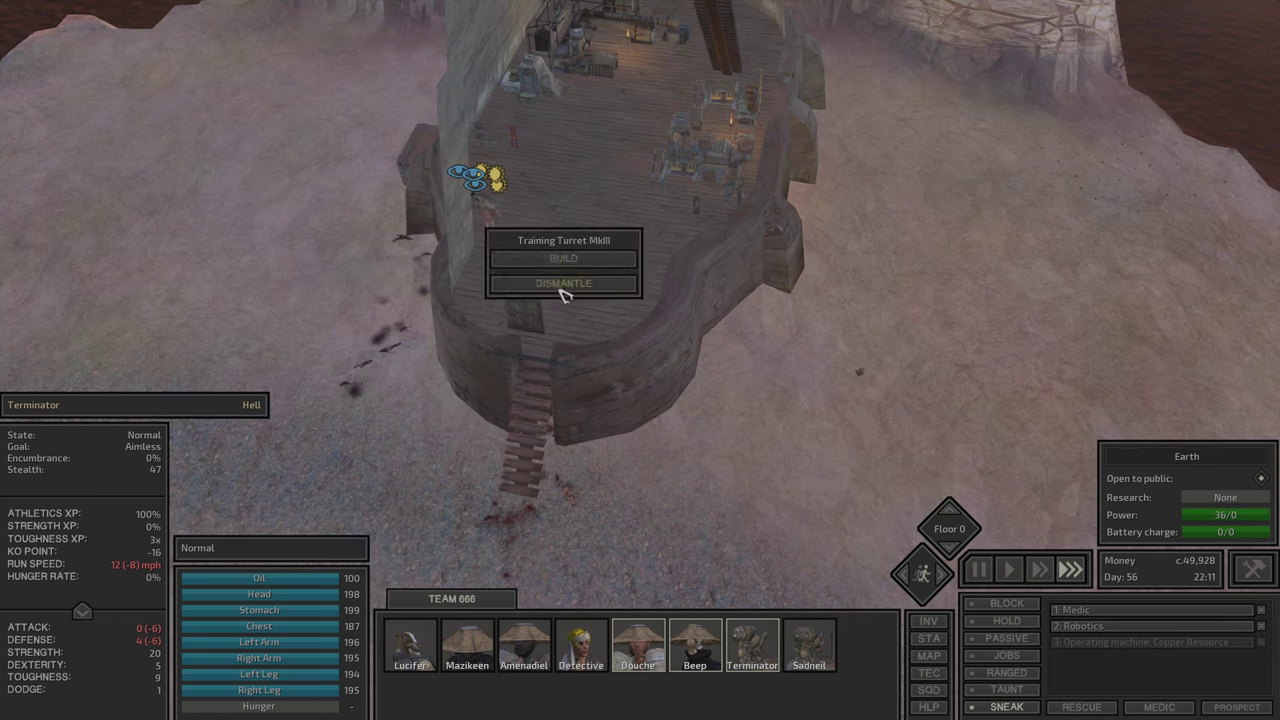
{"action": "right_click", "coordinate": [703, 333]}
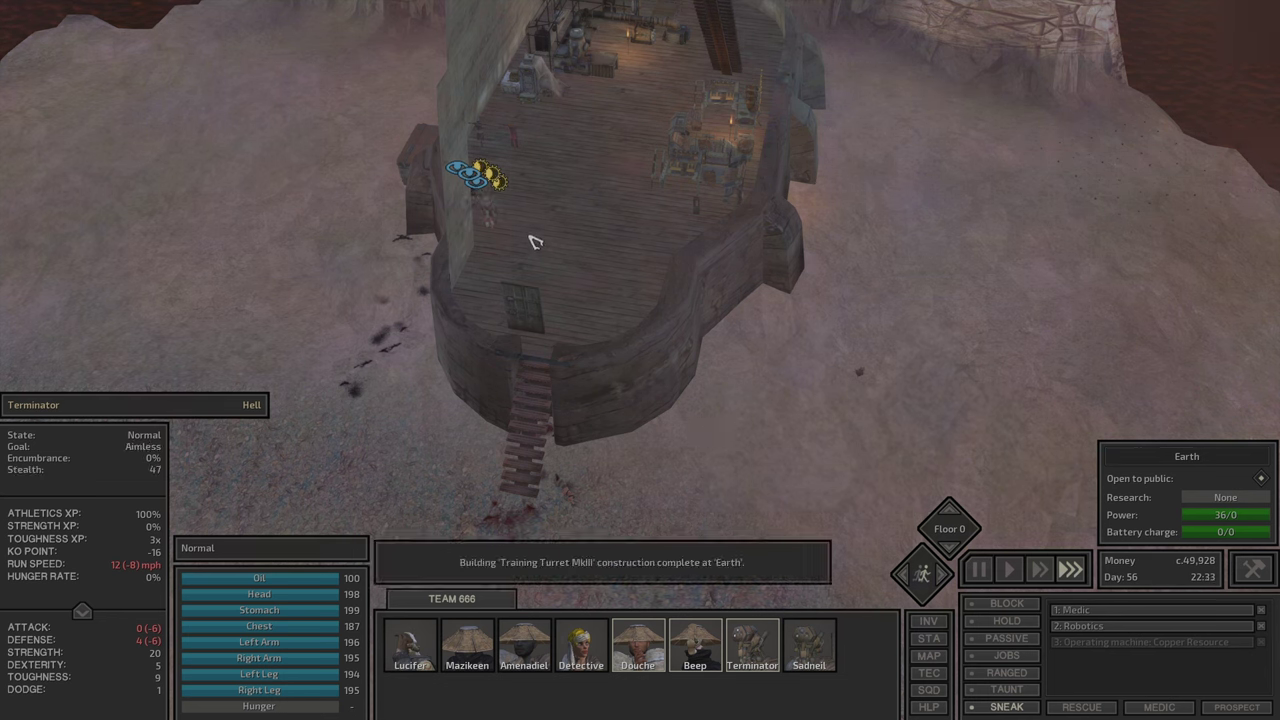
{"action": "left_click", "coordinate": [495, 228]}
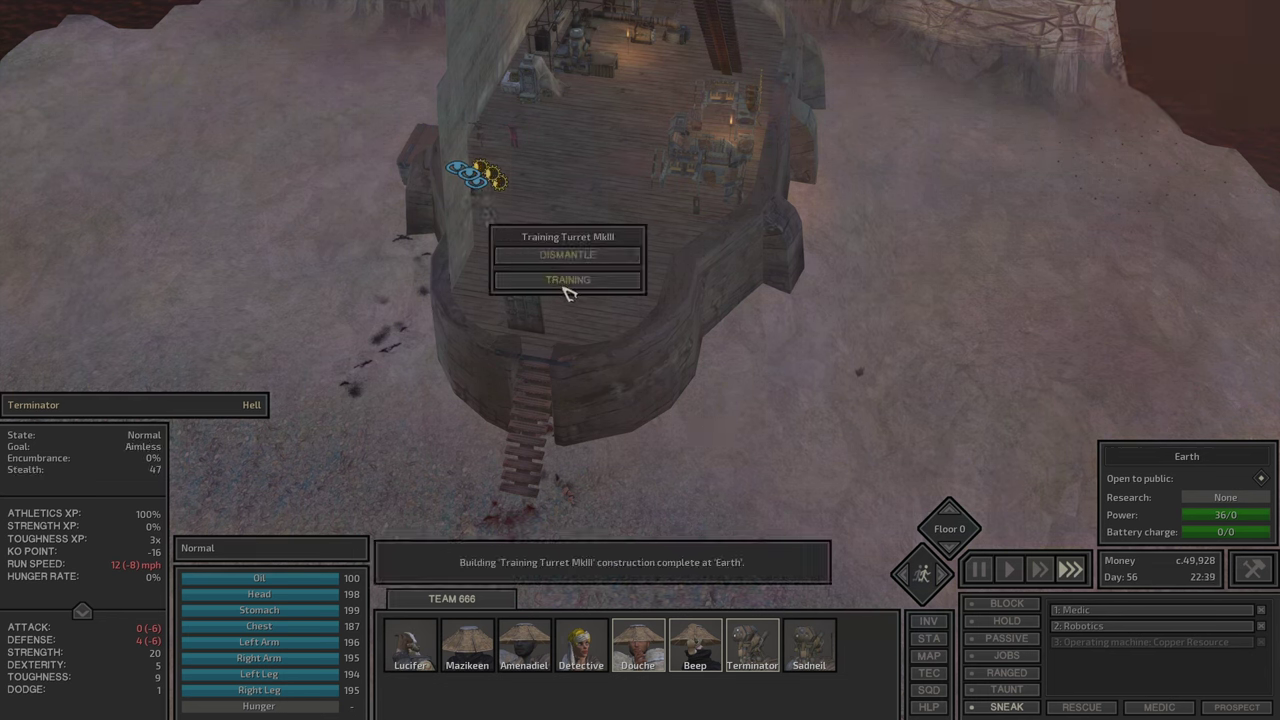
{"action": "left_click", "coordinate": [568, 256]}
{"action": "key", "text": "q"}
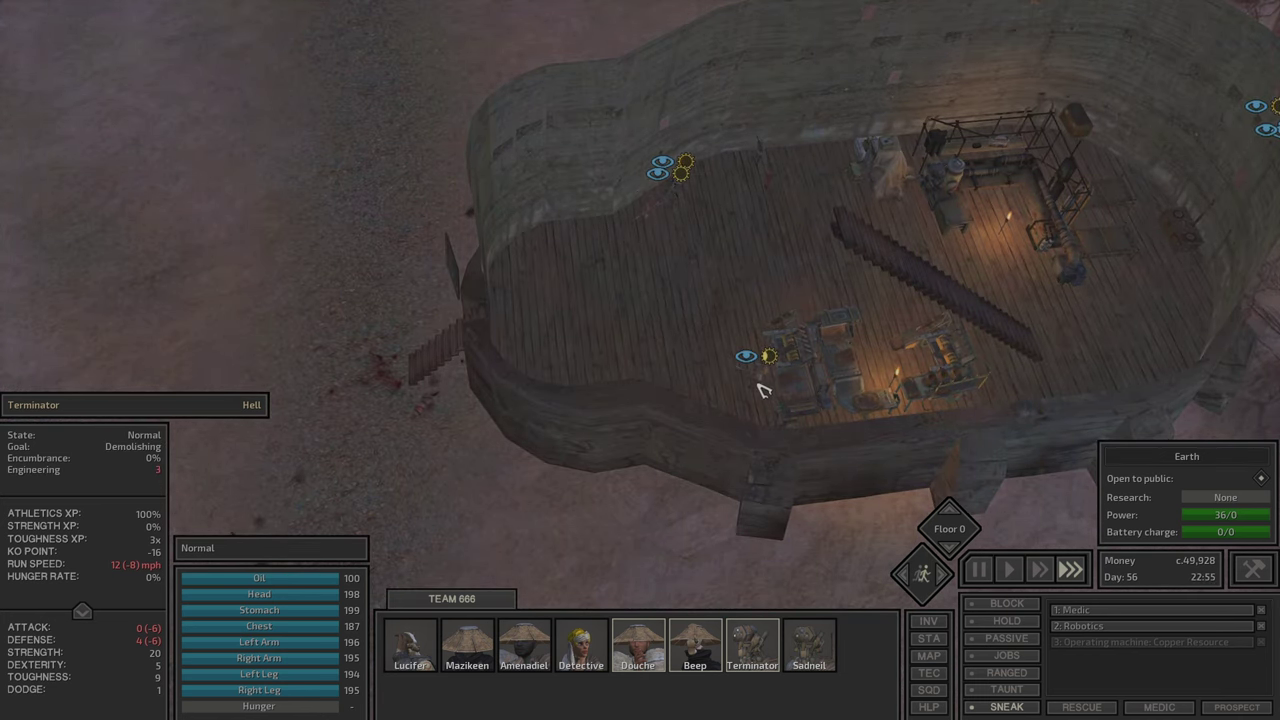
Step: Order the Assassination Dummy II and Crafting Practice Mech dismantled, then check the turret's progress
{"action": "left_click", "coordinate": [773, 180]}
{"action": "left_click", "coordinate": [836, 227]}
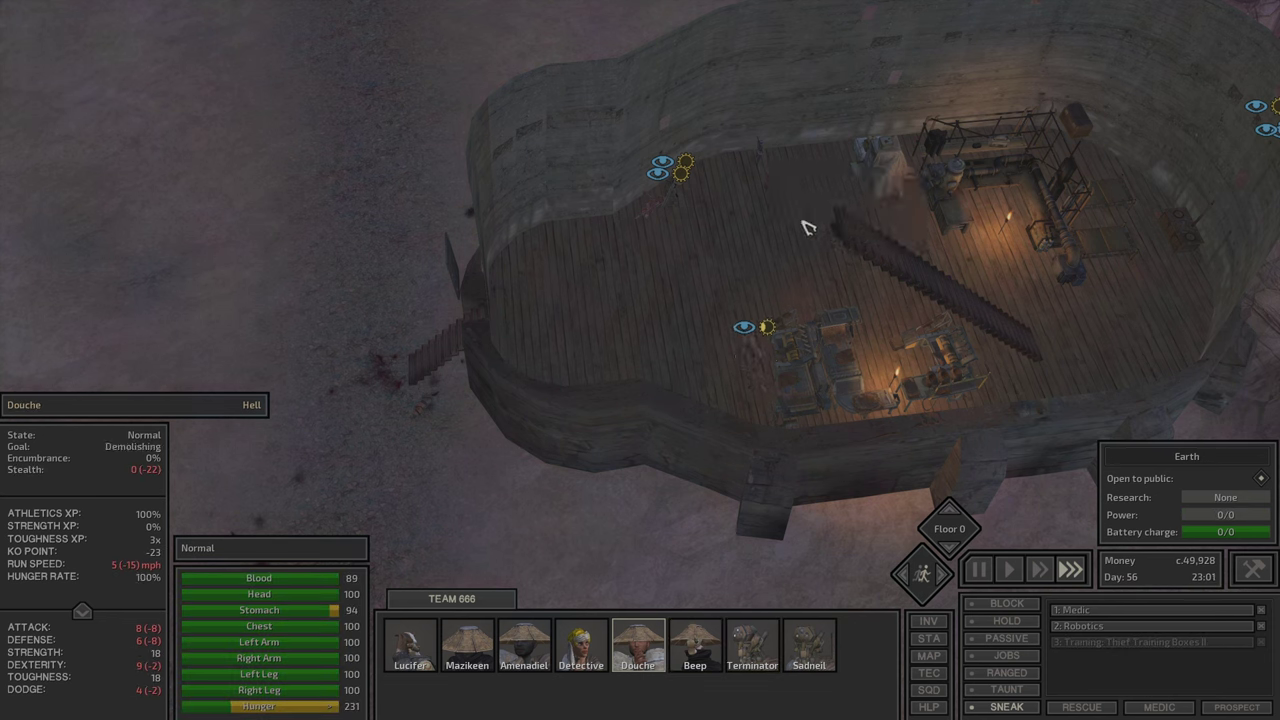
{"action": "left_click", "coordinate": [678, 177]}
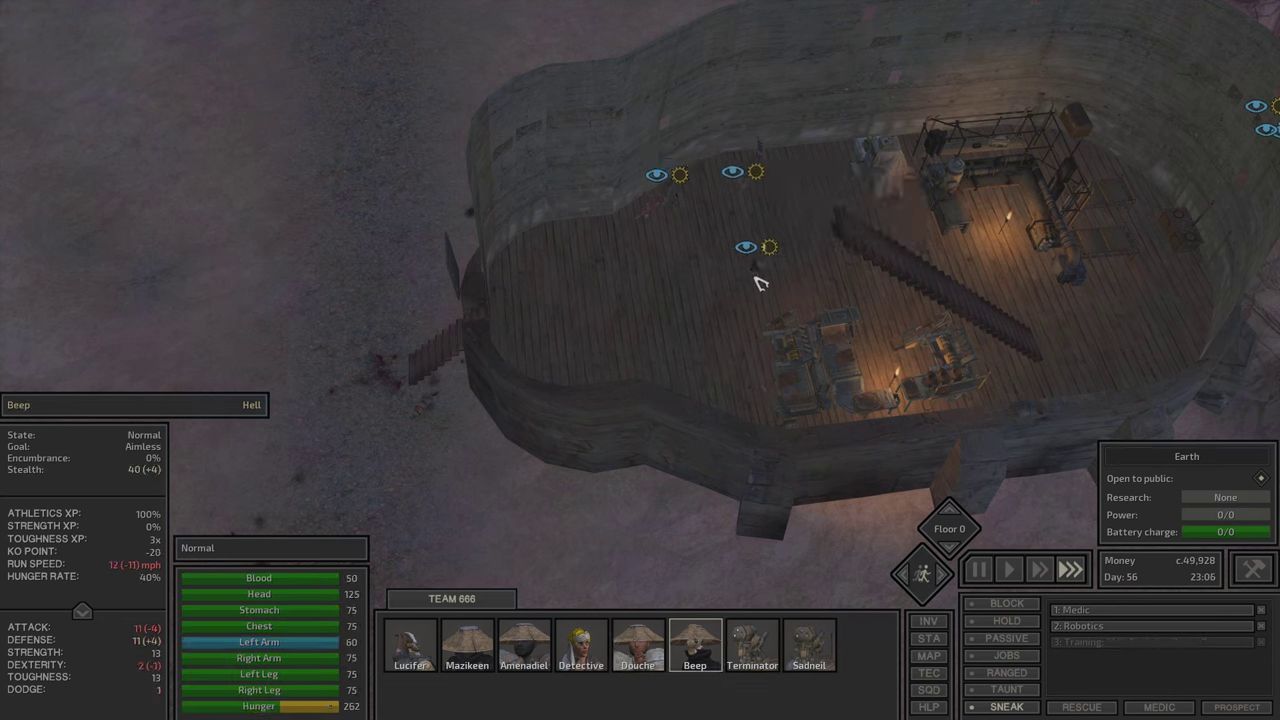
{"action": "left_click", "coordinate": [757, 152]}
{"action": "left_click", "coordinate": [828, 187]}
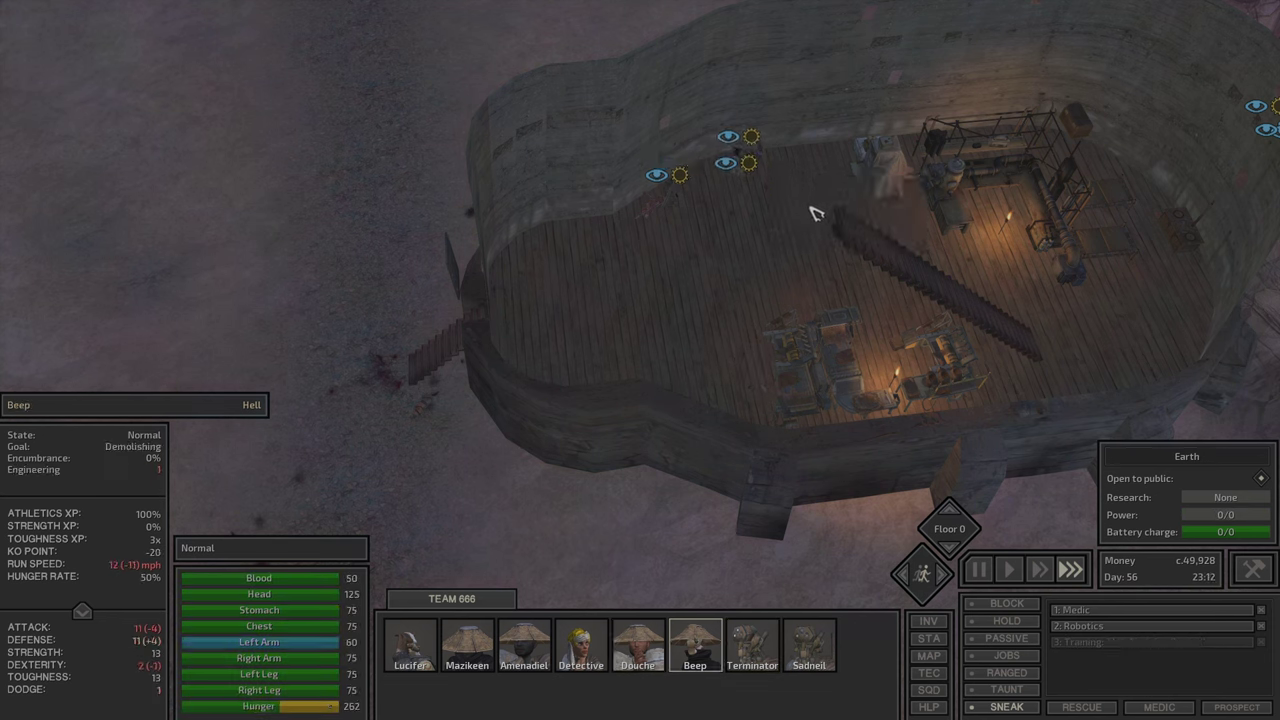
{"action": "left_click", "coordinate": [634, 212]}
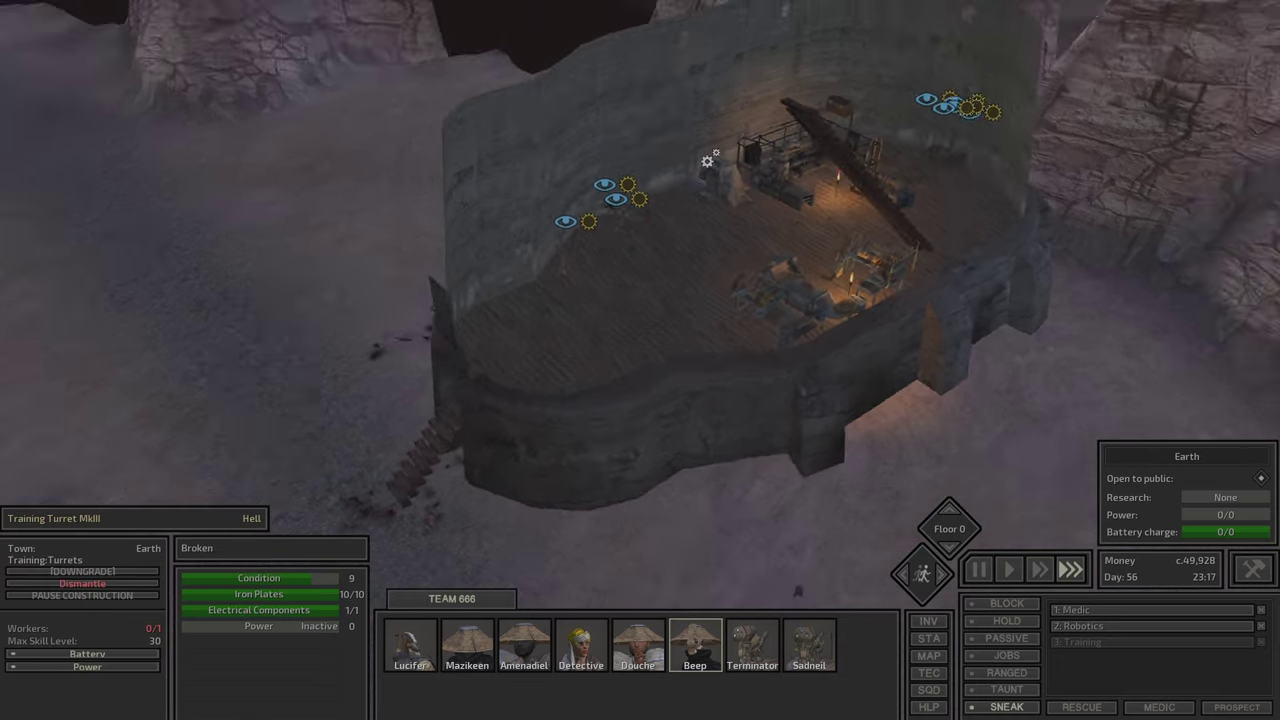
{"action": "scroll", "coordinate": [708, 157], "scroll_direction": "up", "scroll_amount": 5}
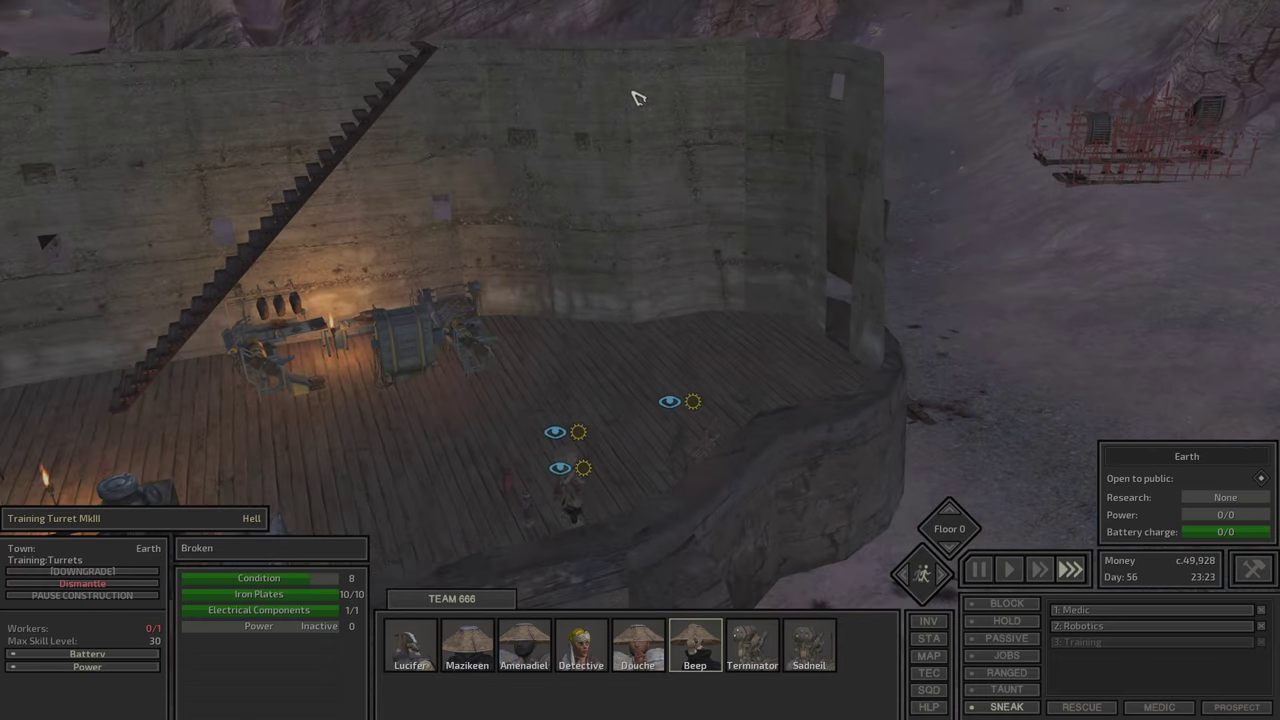
{"action": "key", "text": "w"}
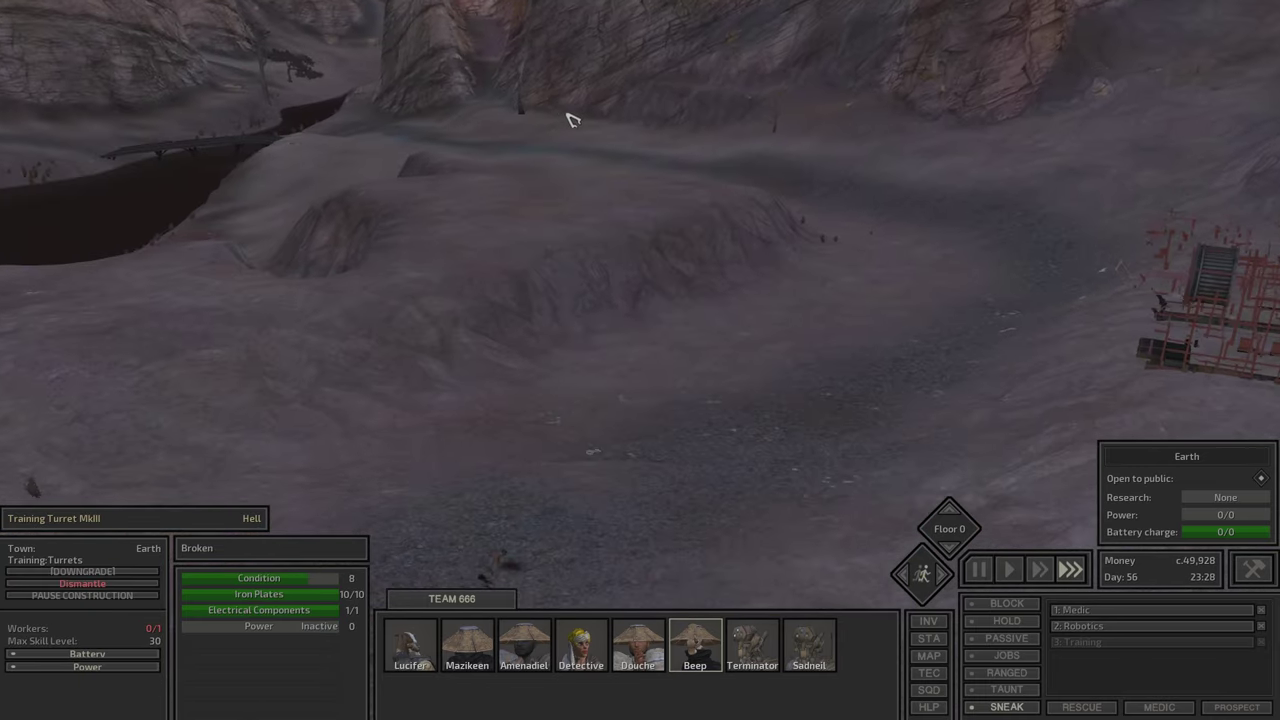
{"action": "key", "text": "a"}
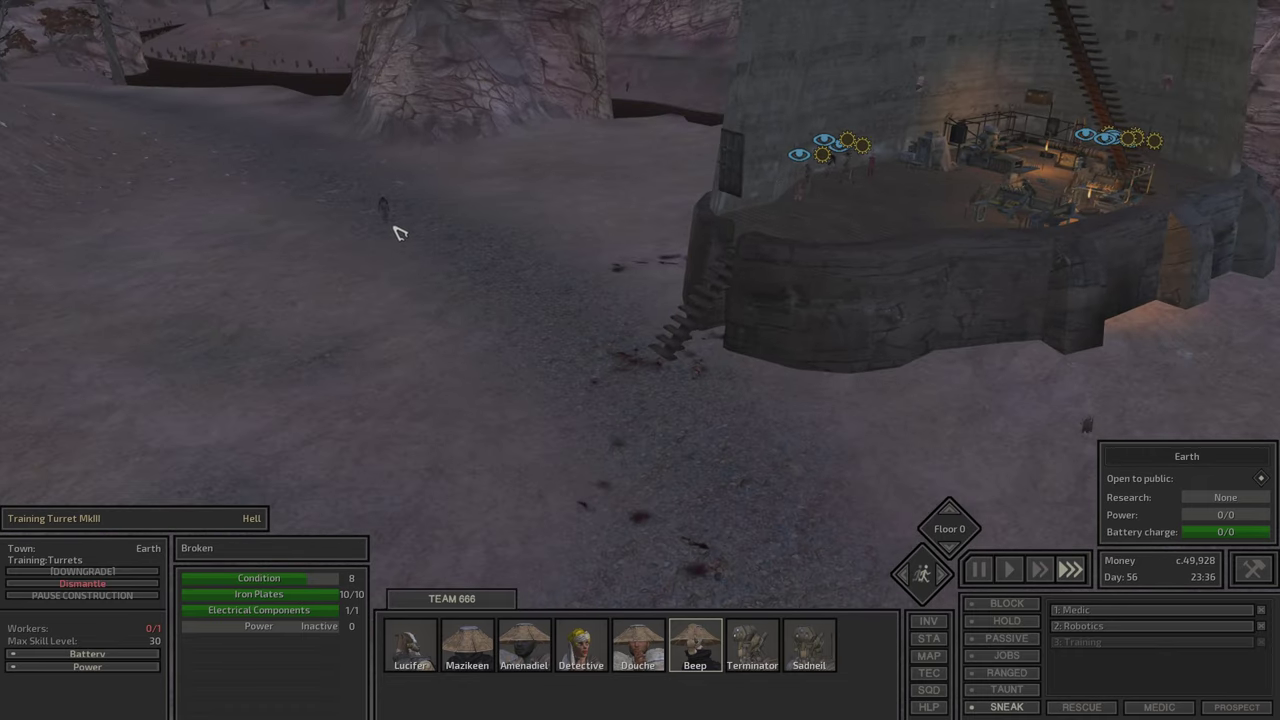
{"action": "left_click", "coordinate": [397, 232]}
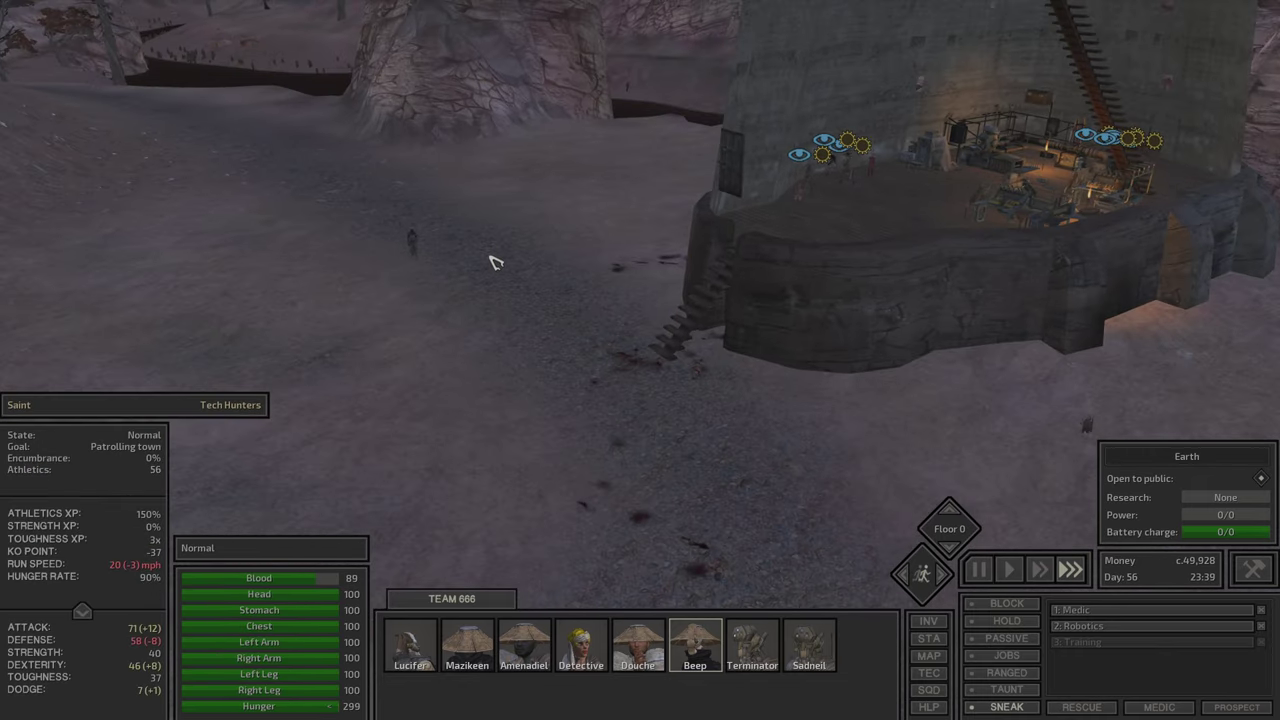
{"action": "key", "text": "F1"}
{"action": "left_click", "coordinate": [1008, 707]}
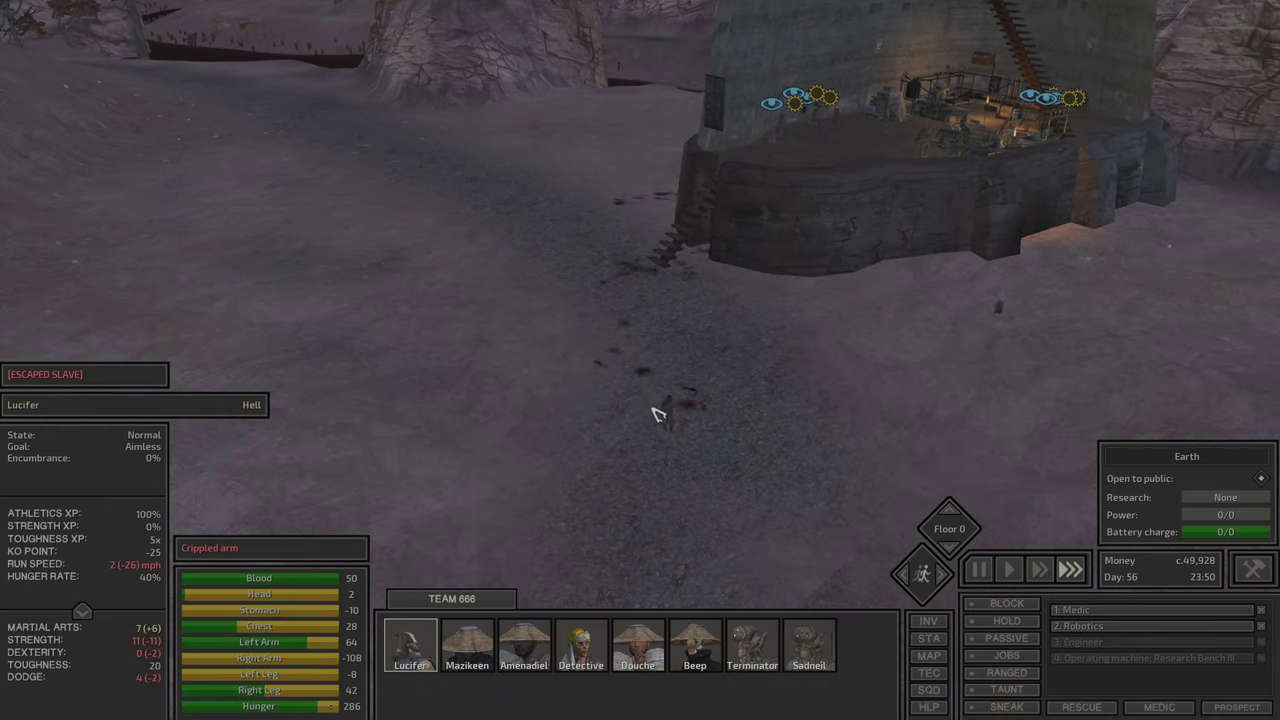
{"action": "left_click", "coordinate": [1008, 706]}
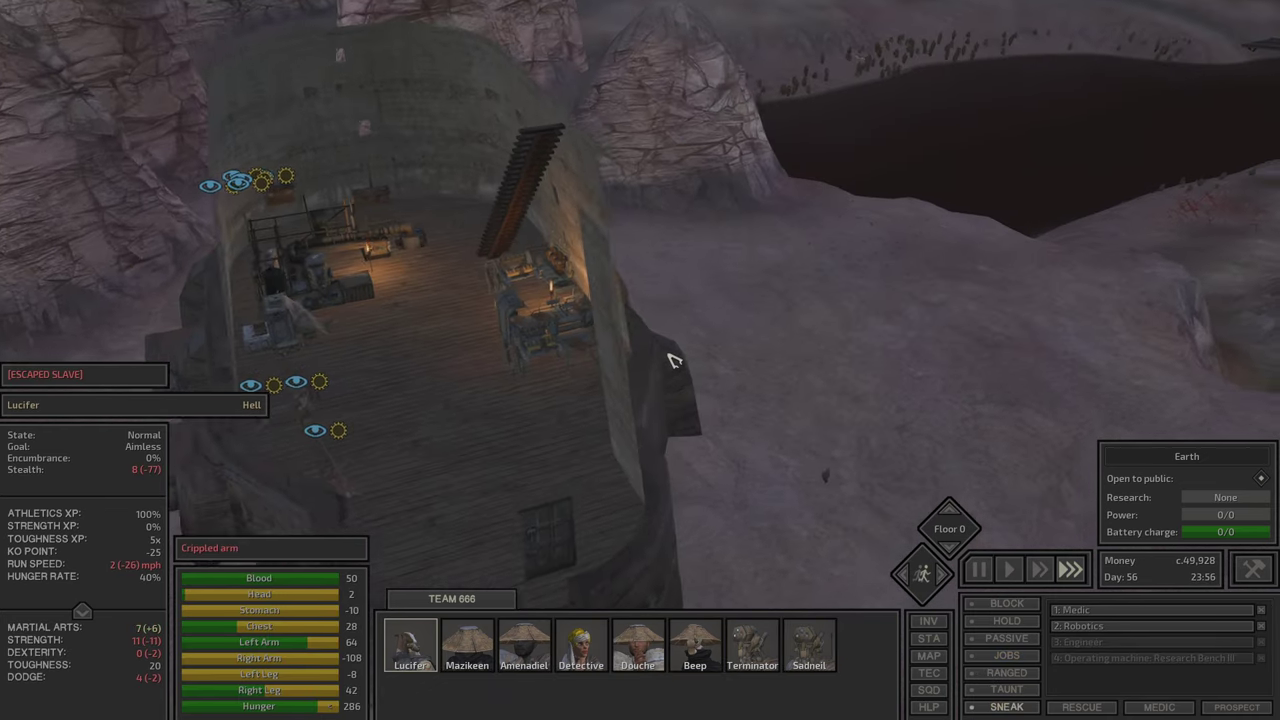
{"action": "left_click", "coordinate": [635, 288]}
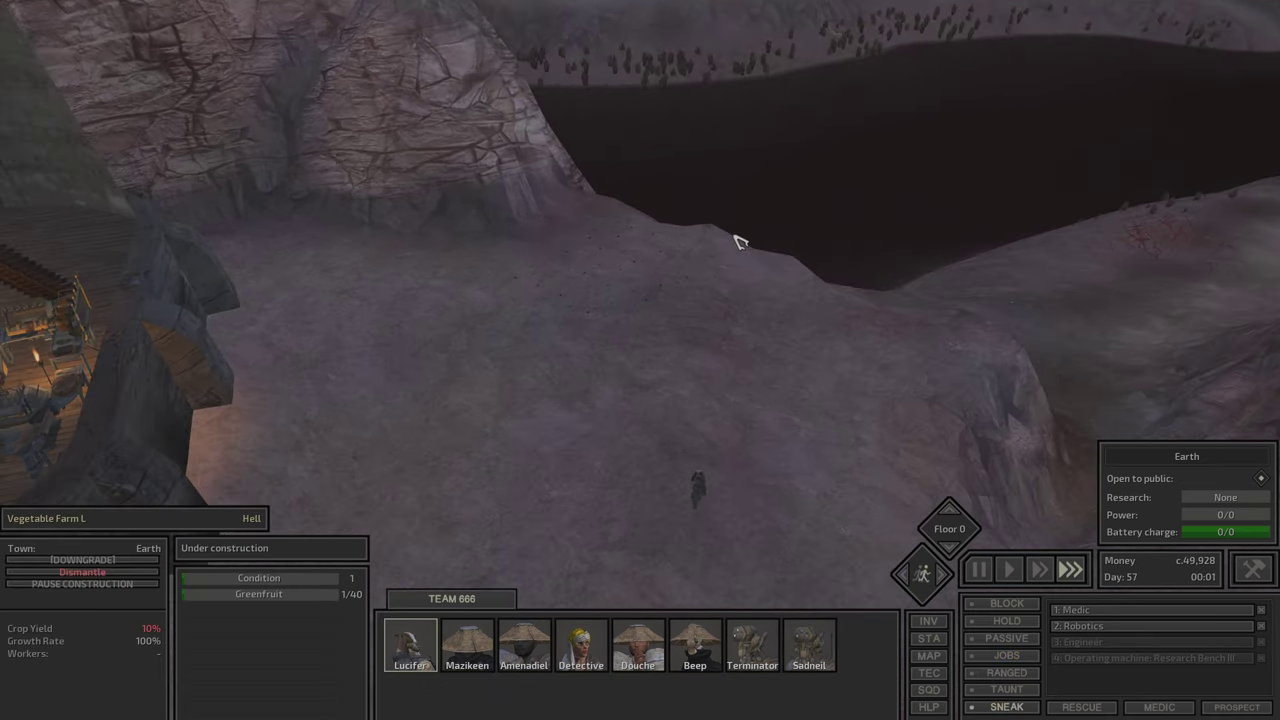
{"action": "key", "text": "q"}
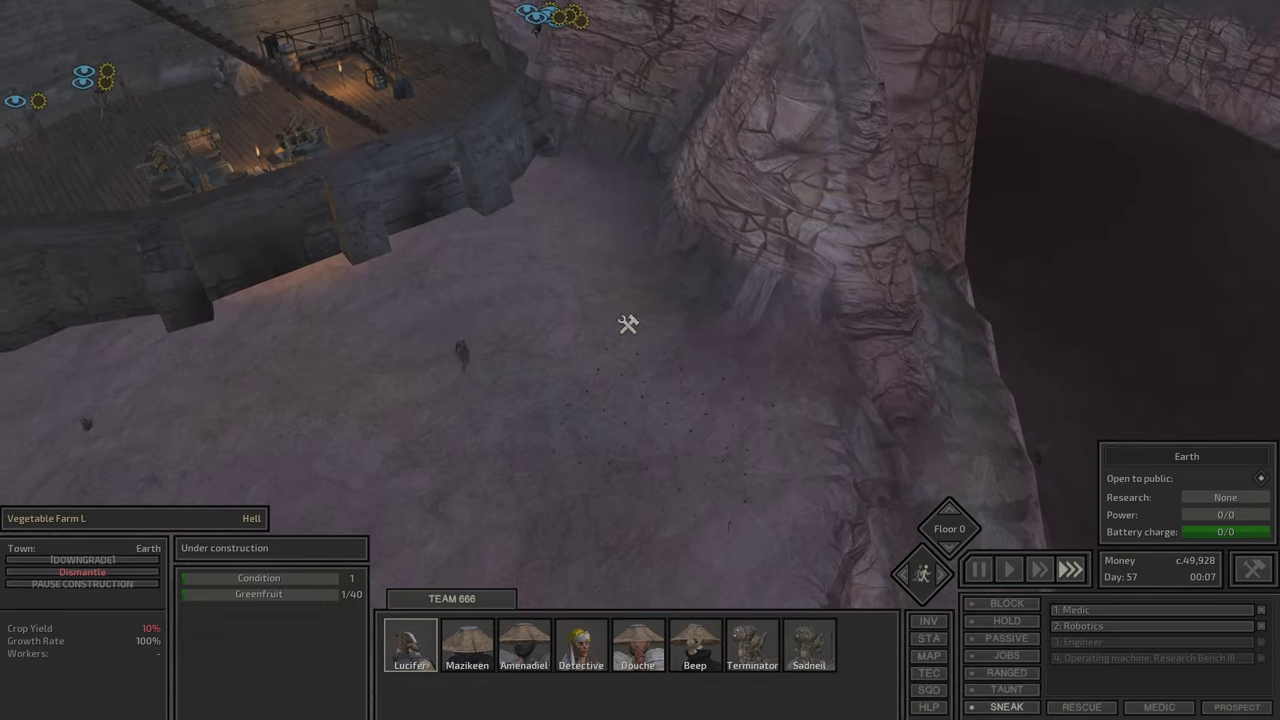
{"action": "key", "text": "q"}
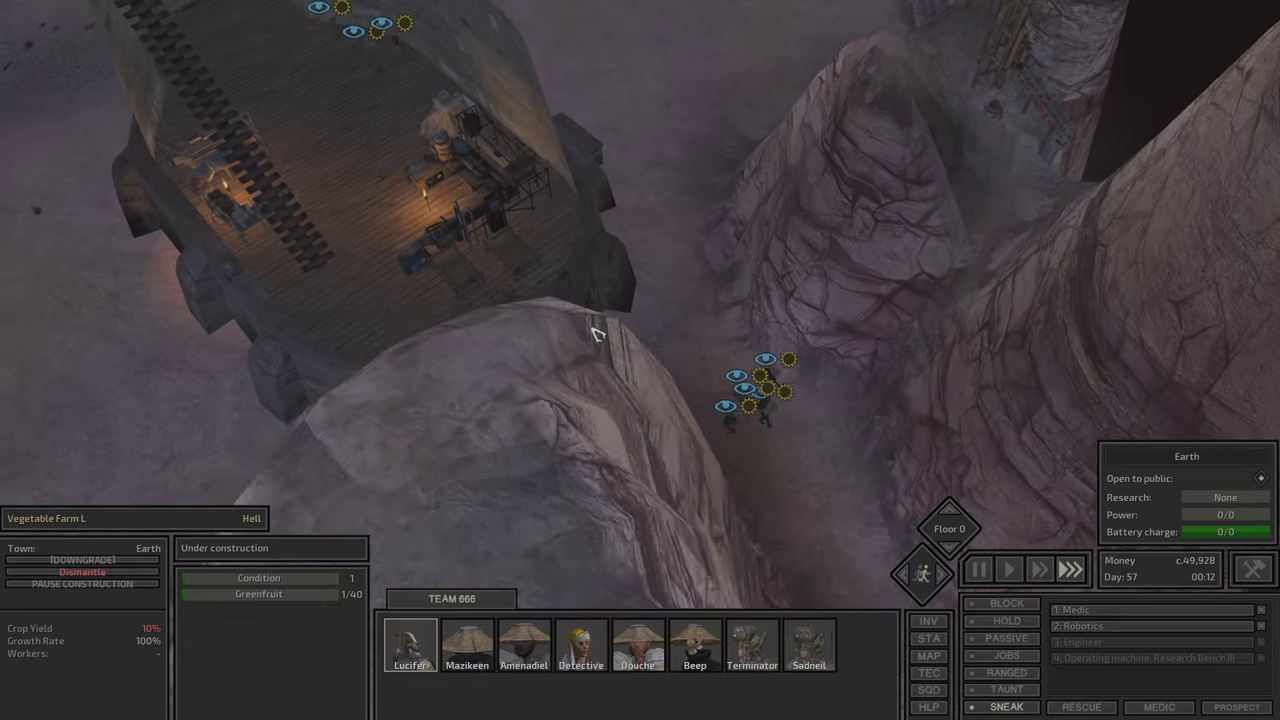
{"action": "scroll", "coordinate": [594, 334], "scroll_direction": "up", "scroll_amount": 5}
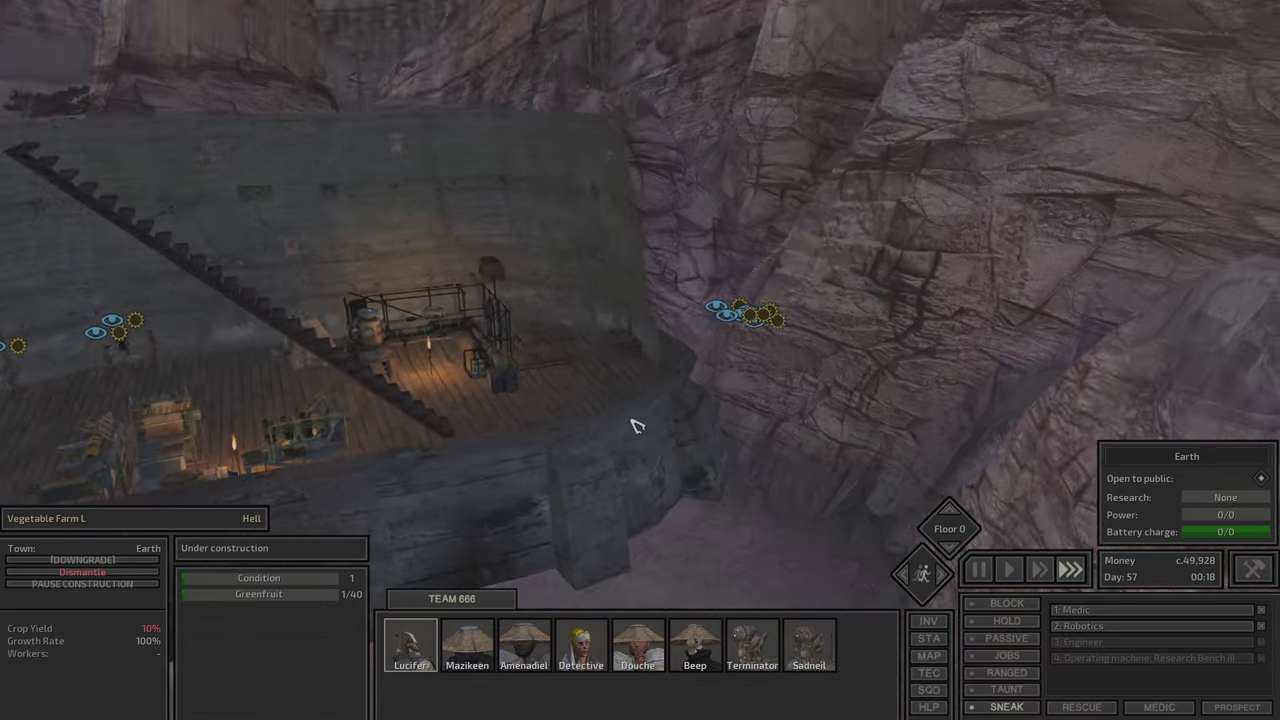
{"action": "key", "text": "q"}
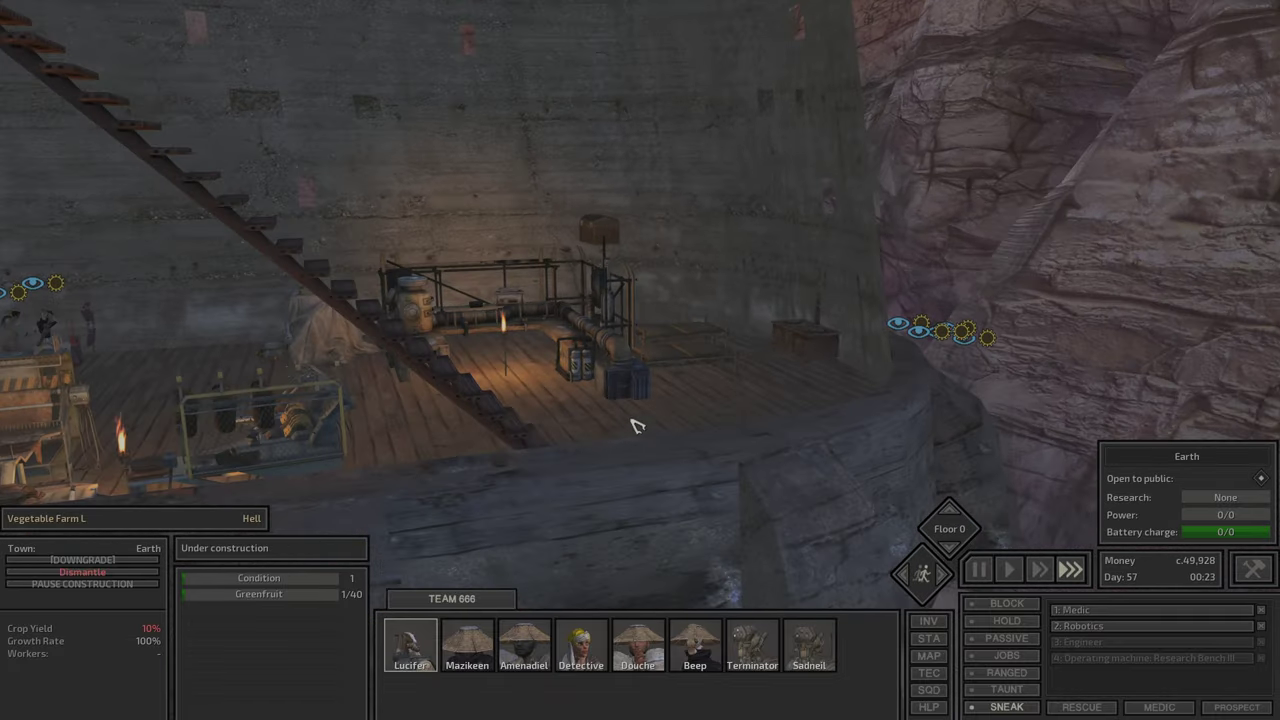
{"action": "key", "text": "q"}
{"action": "left_click", "coordinate": [617, 165]}
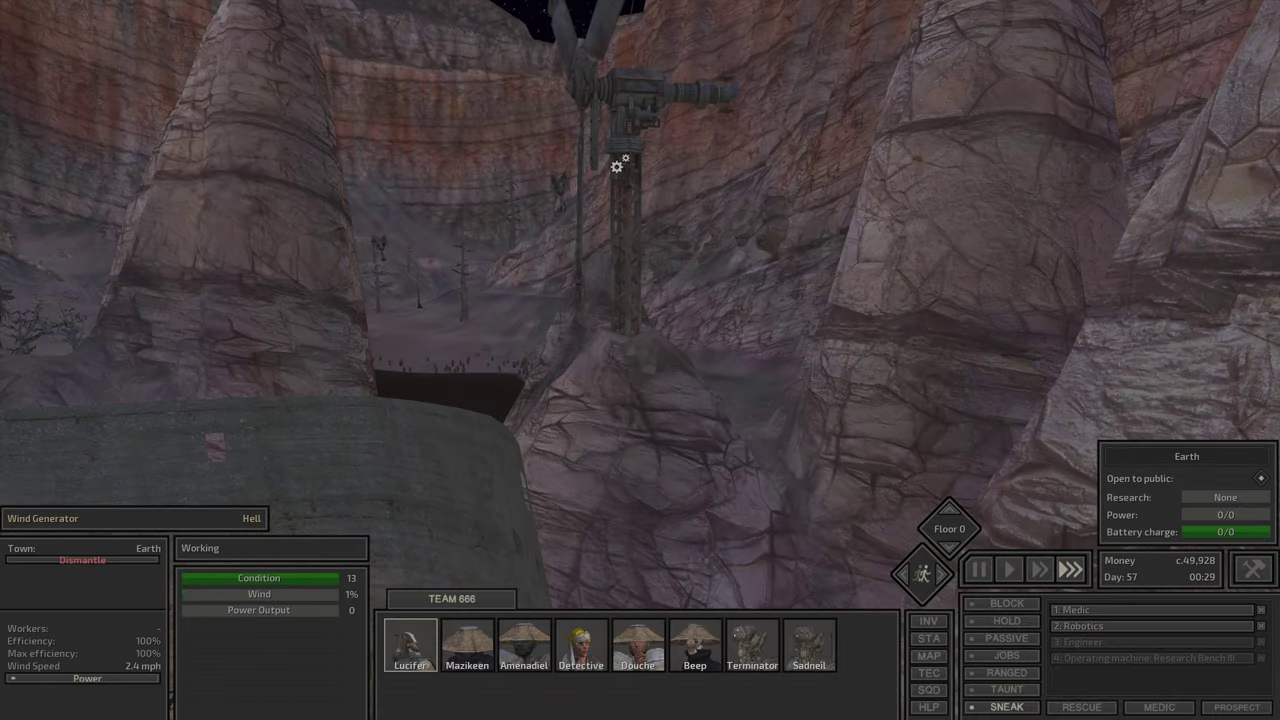
{"action": "key", "text": "q"}
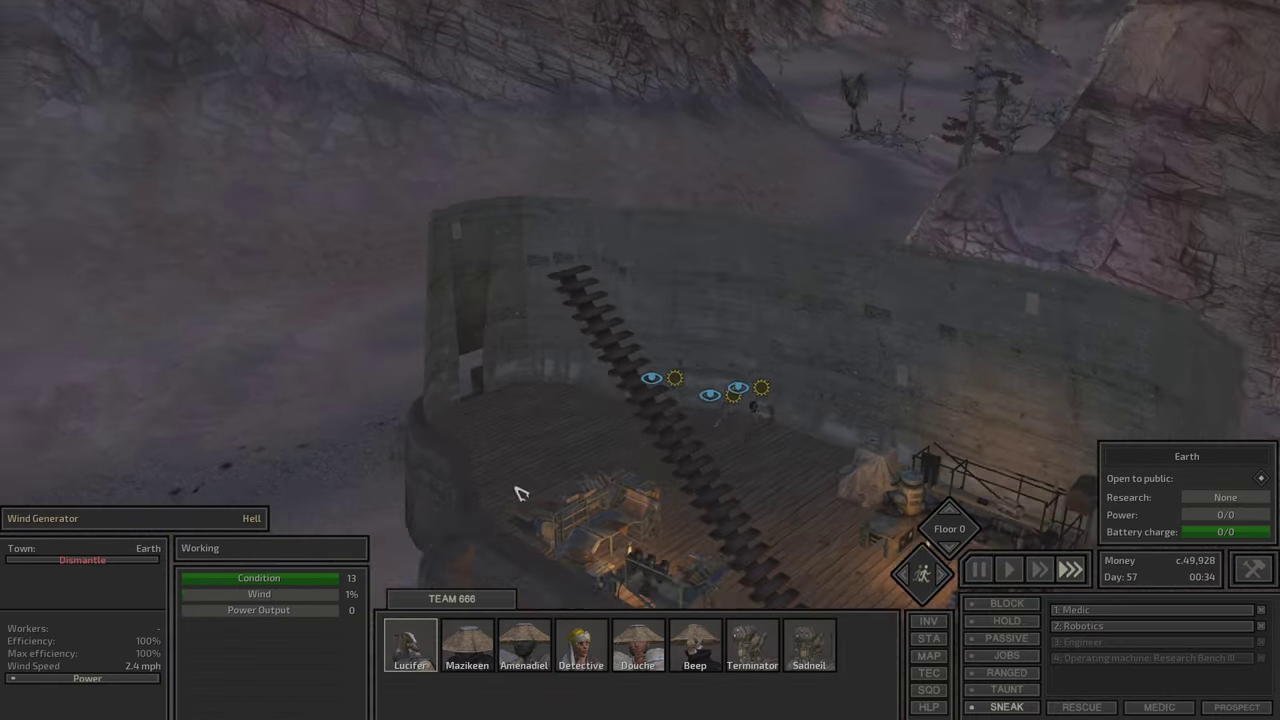
{"action": "key", "text": "q"}
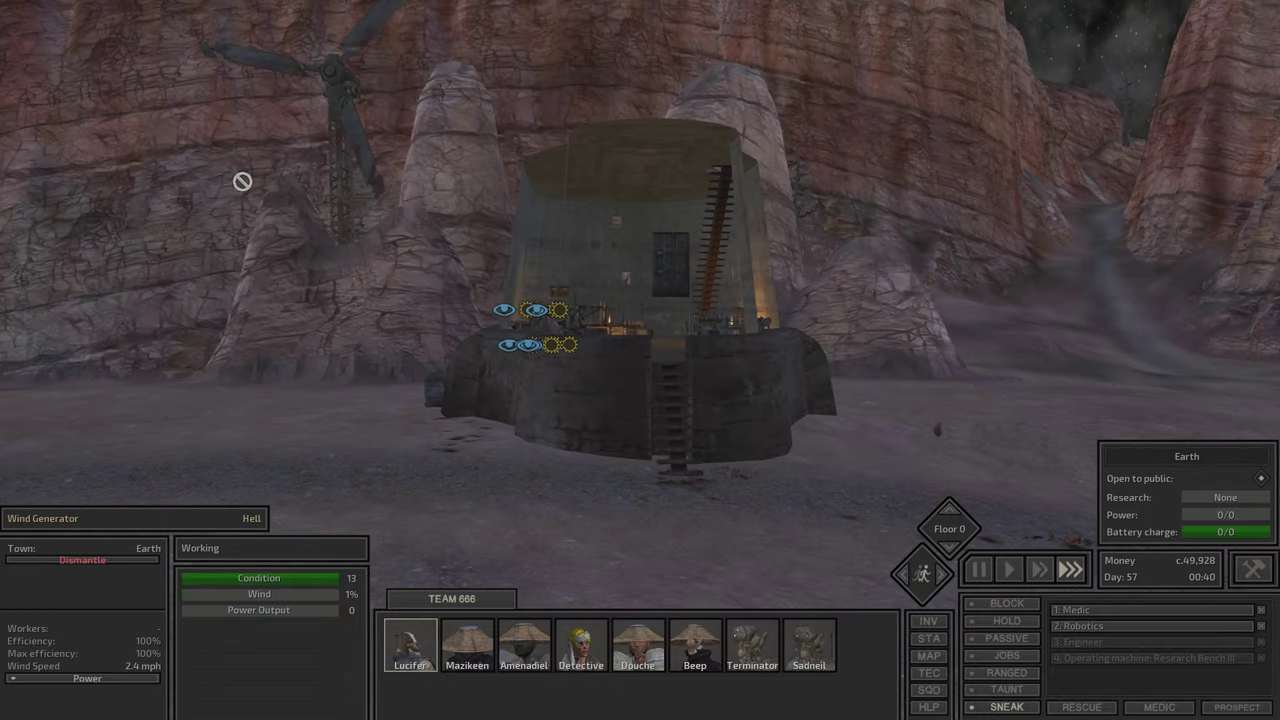
{"action": "key", "text": "q"}
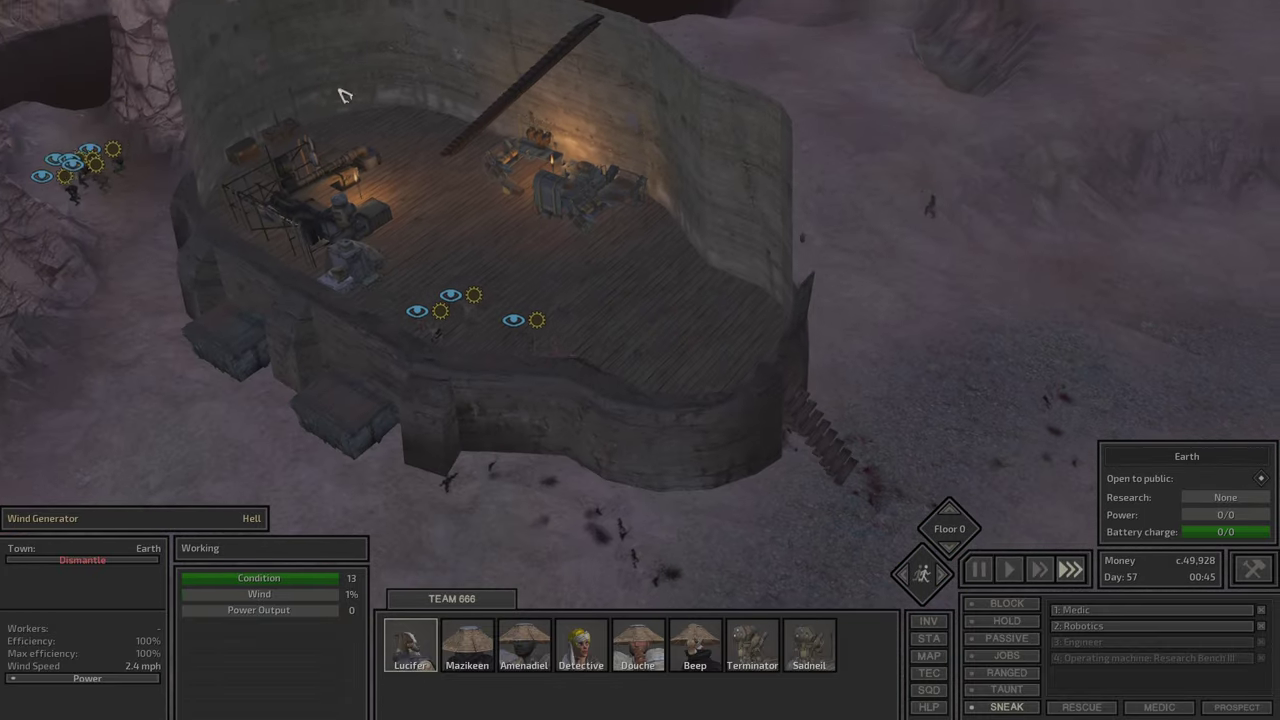
{"action": "key", "text": "q"}
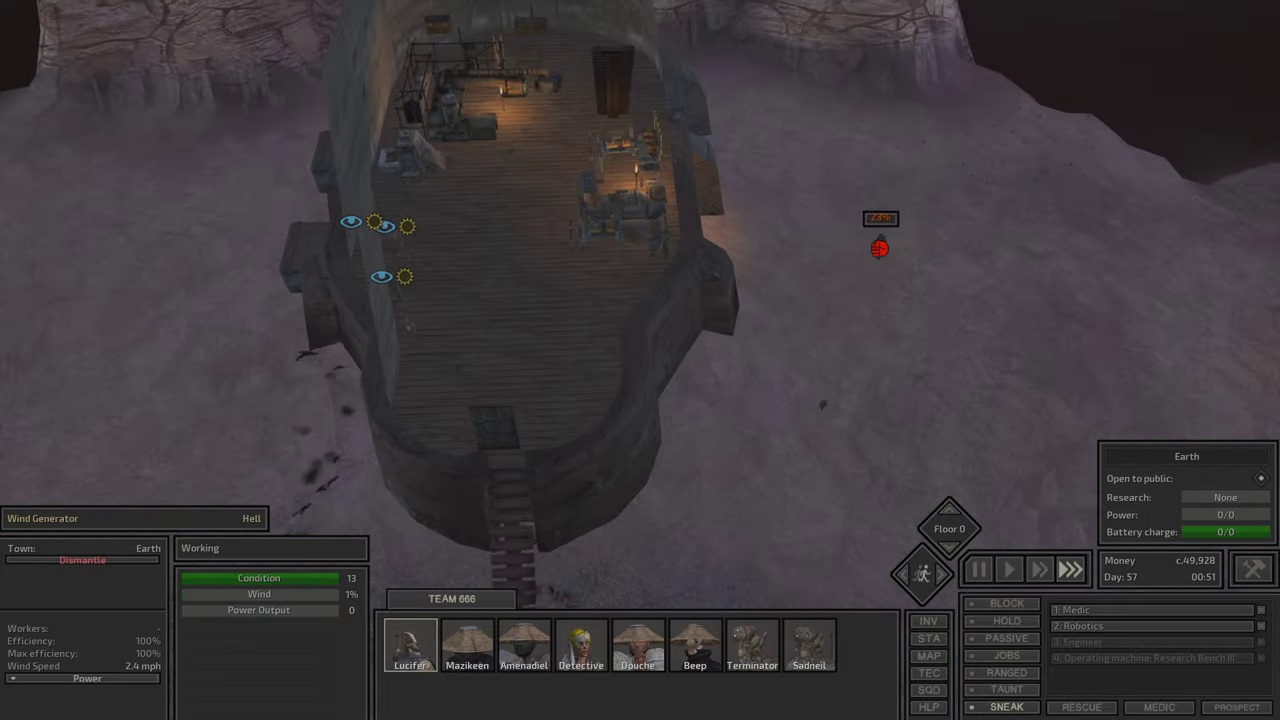
Step: Inspect the nearby Tech Hunters character and turn the view back to the base
{"action": "left_click", "coordinate": [814, 266]}
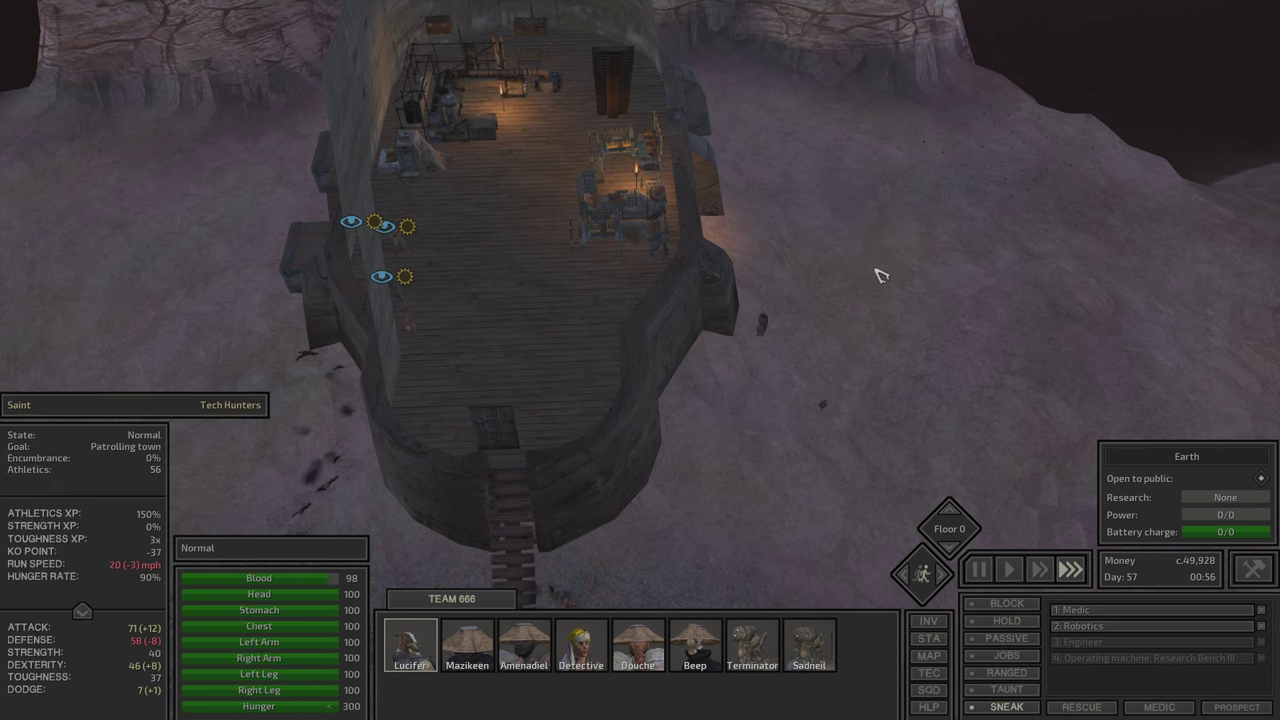
{"action": "key", "text": "s"}
{"action": "key", "text": "q"}
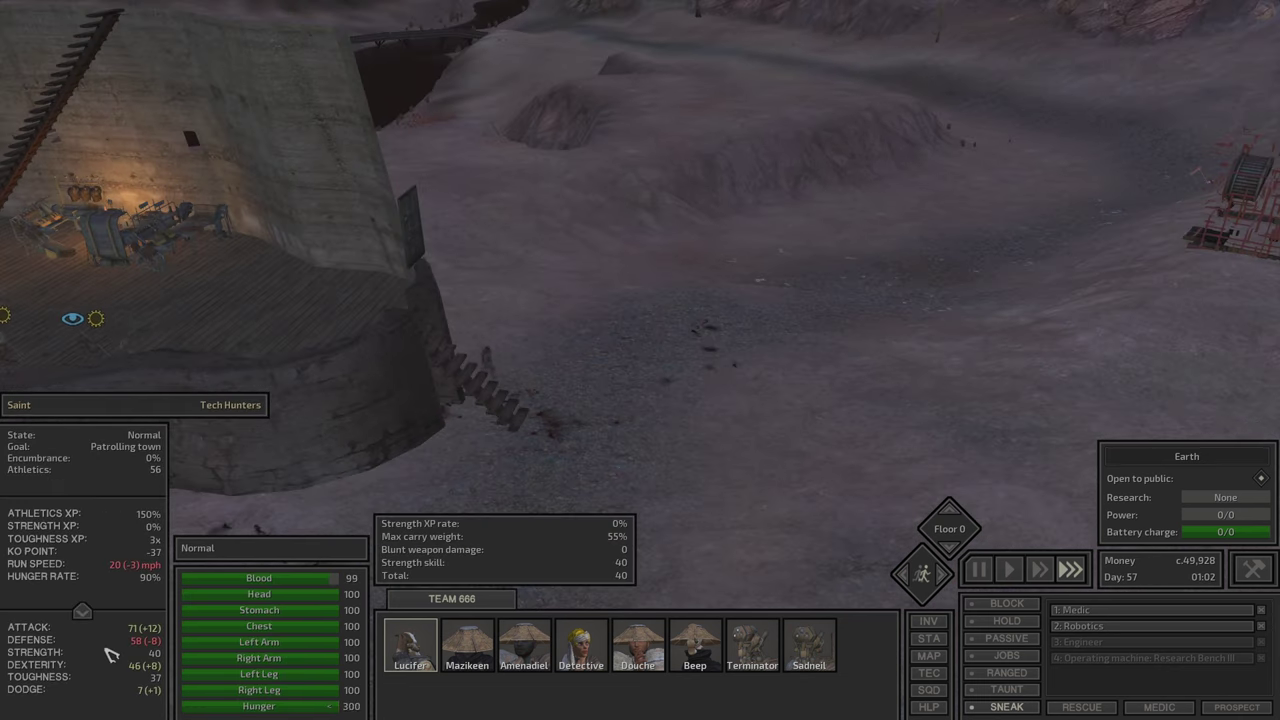
{"action": "mouse_move", "coordinate": [80, 677]}
{"action": "key", "text": "w"}
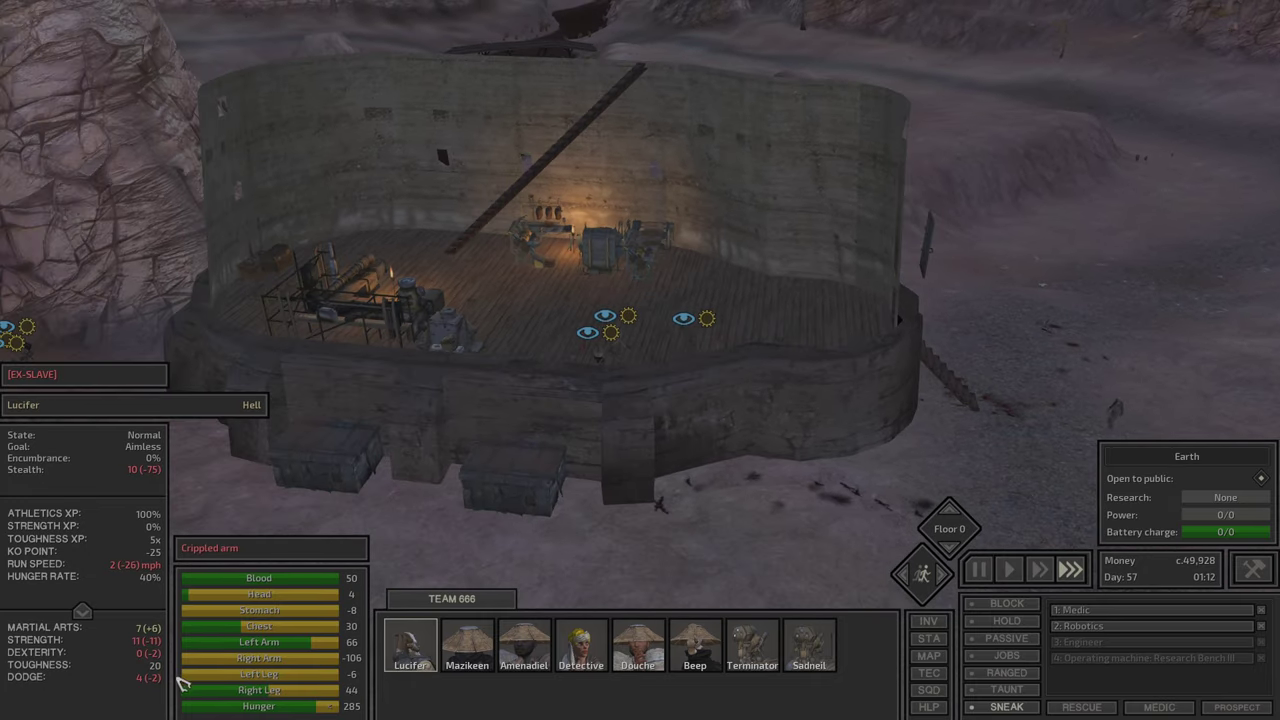
{"action": "mouse_move", "coordinate": [259, 658]}
{"action": "key", "text": "e"}
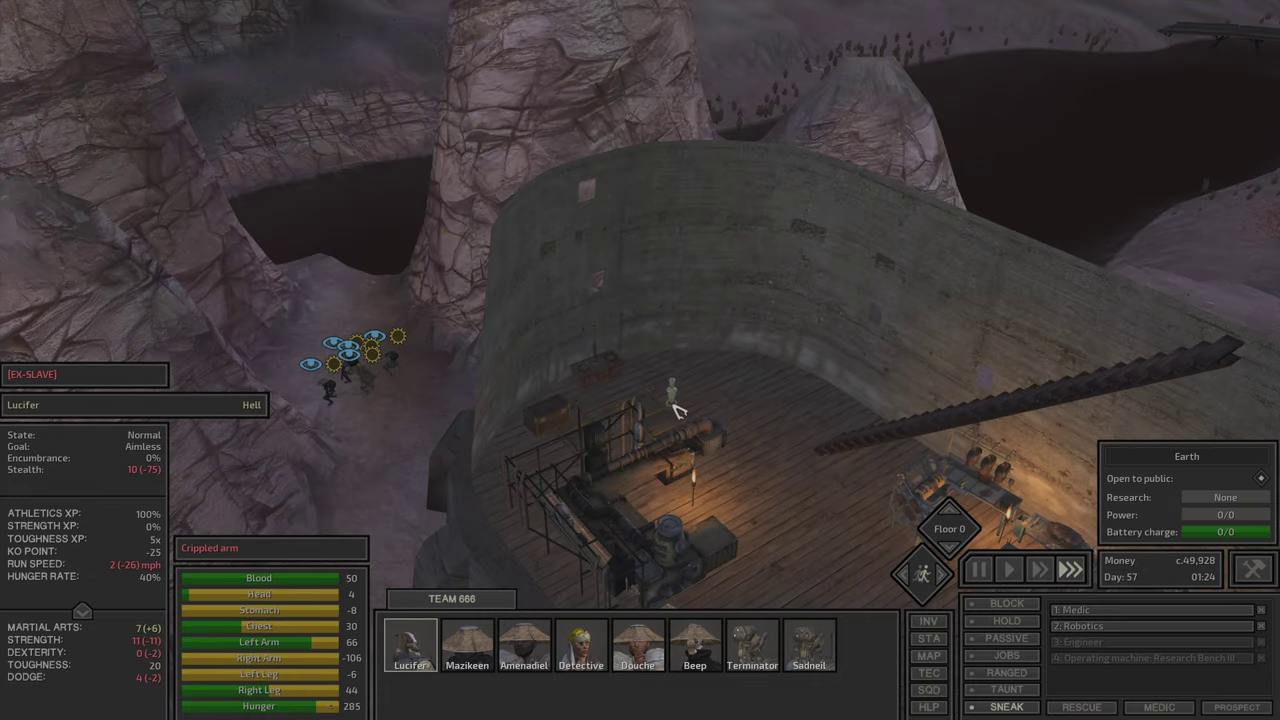
{"action": "key", "text": "e"}
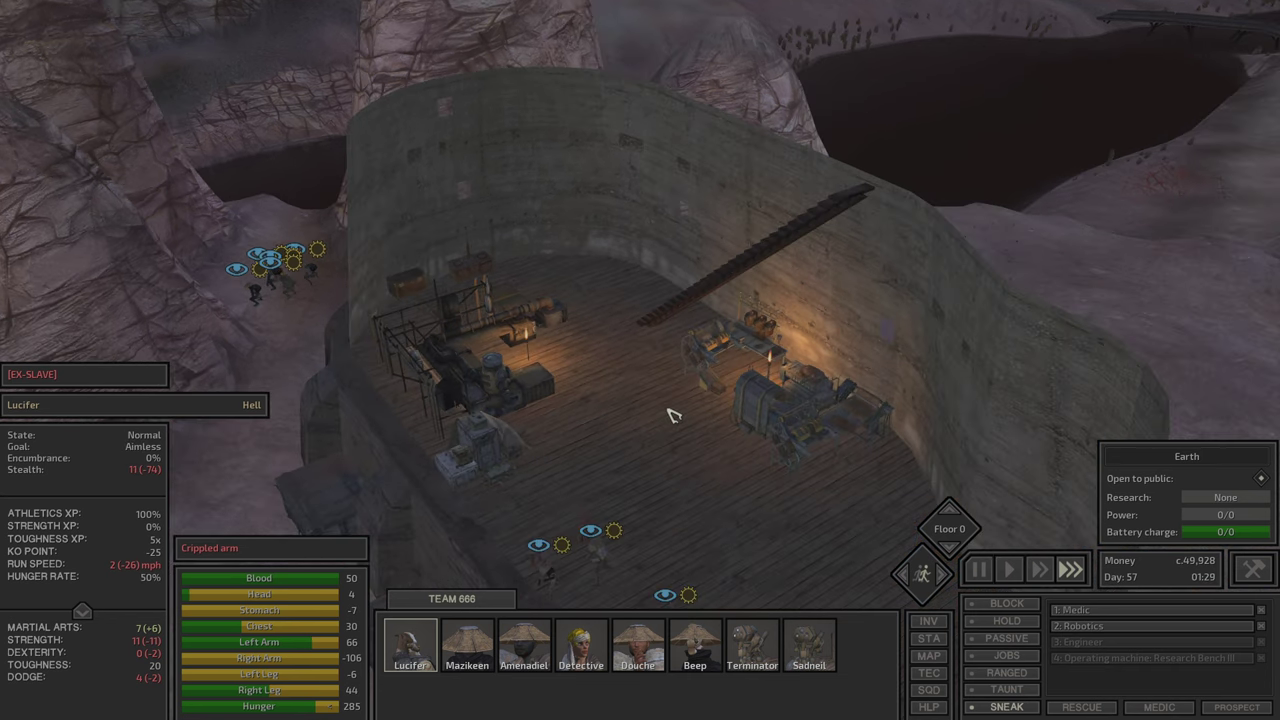
Step: Have a squad member pick up Beep, then open the General Storage Chest
{"action": "right_click", "coordinate": [559, 586]}
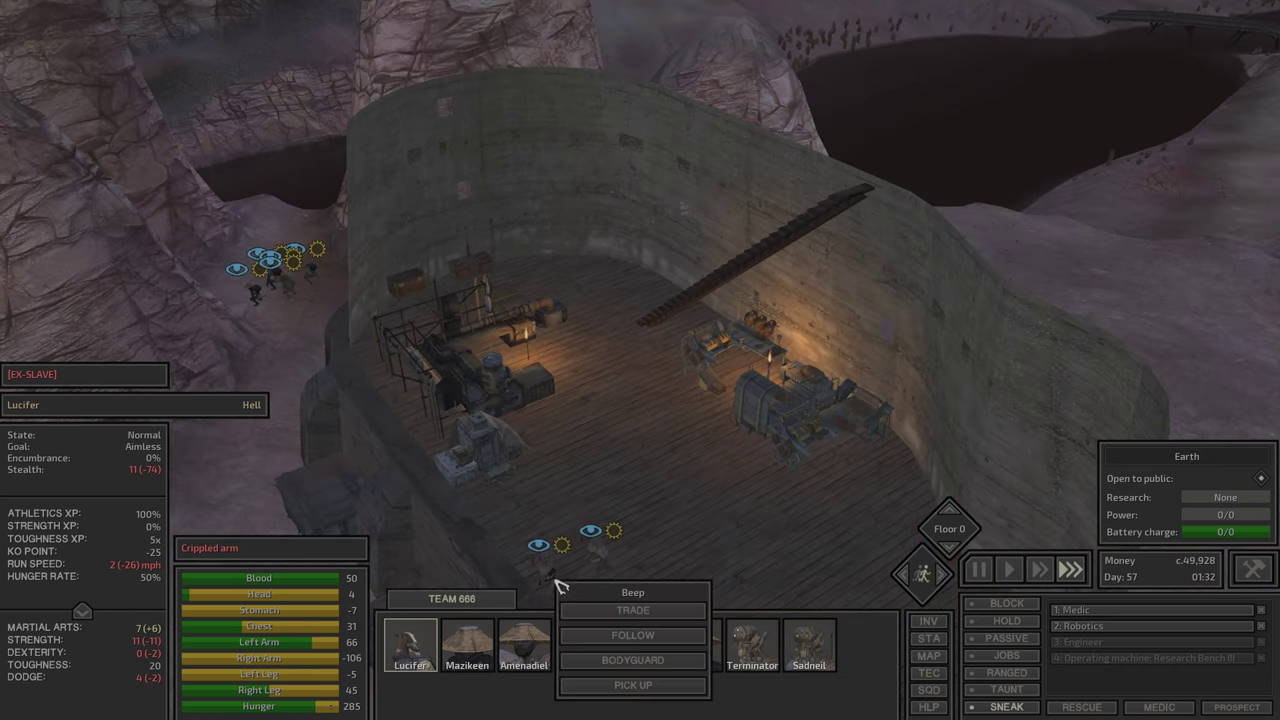
{"action": "left_click", "coordinate": [650, 688]}
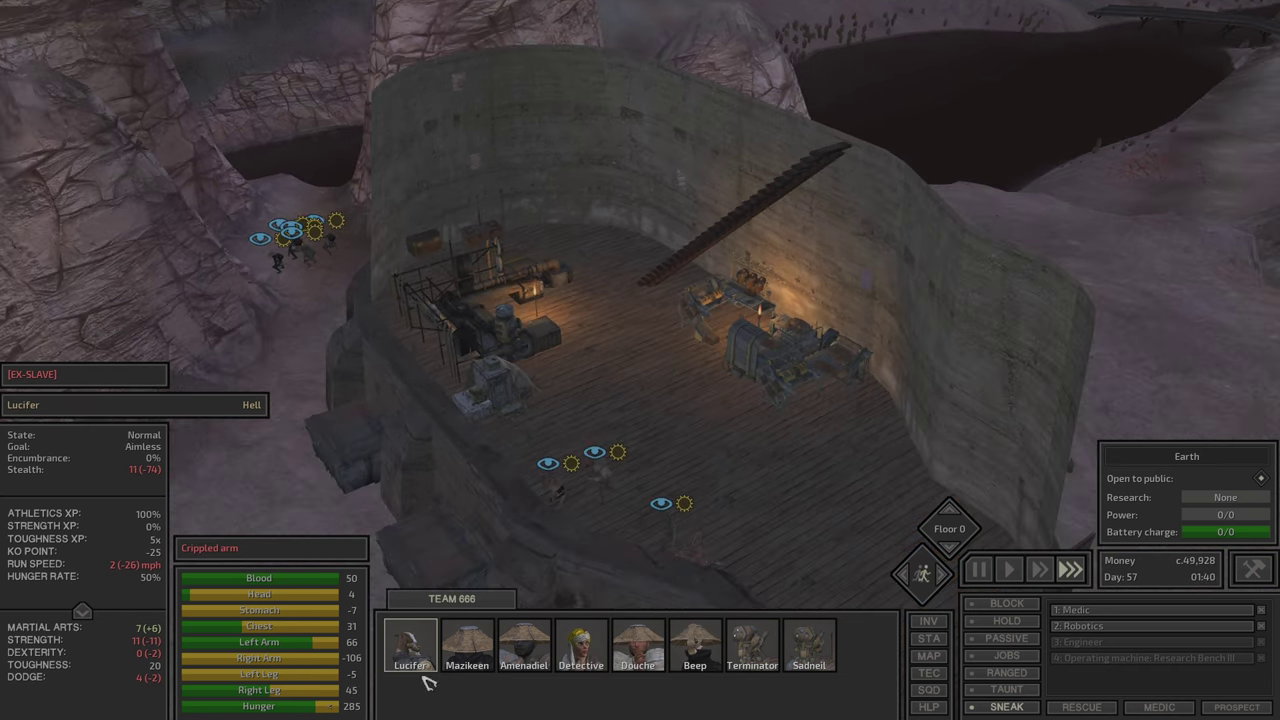
{"action": "left_click", "coordinate": [467, 657]}
{"action": "right_click", "coordinate": [563, 510]}
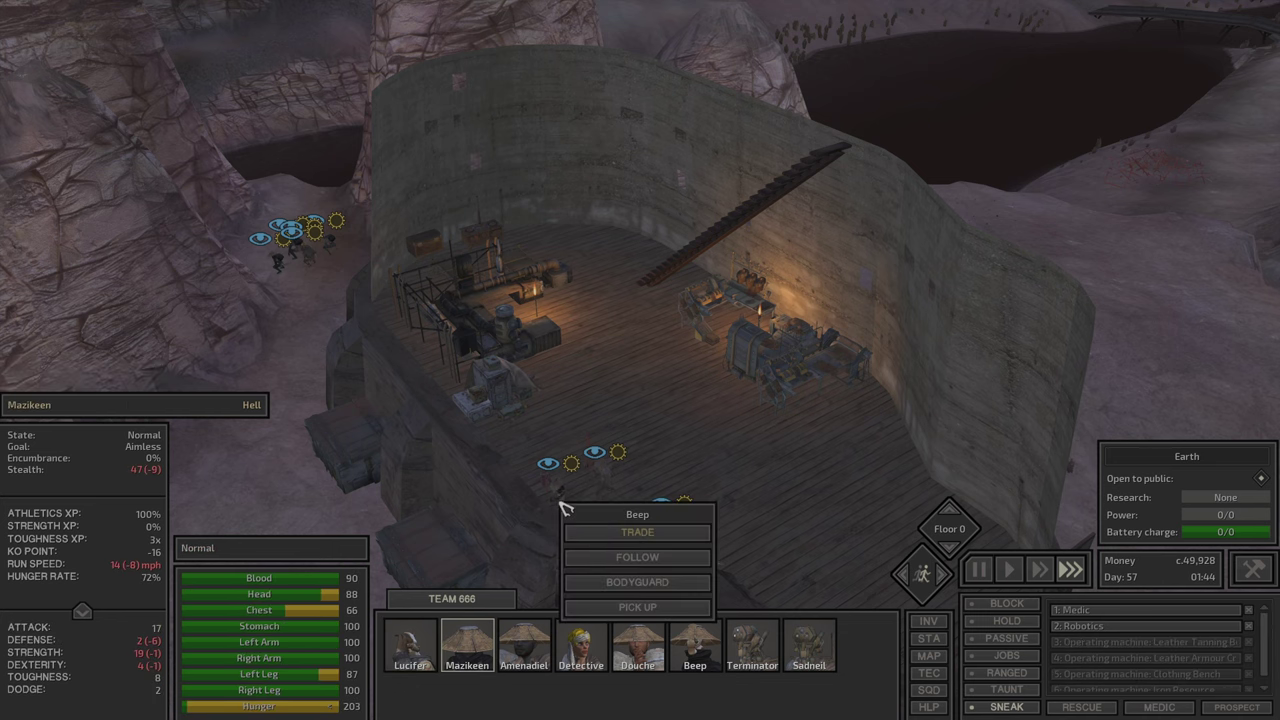
{"action": "left_click", "coordinate": [660, 610]}
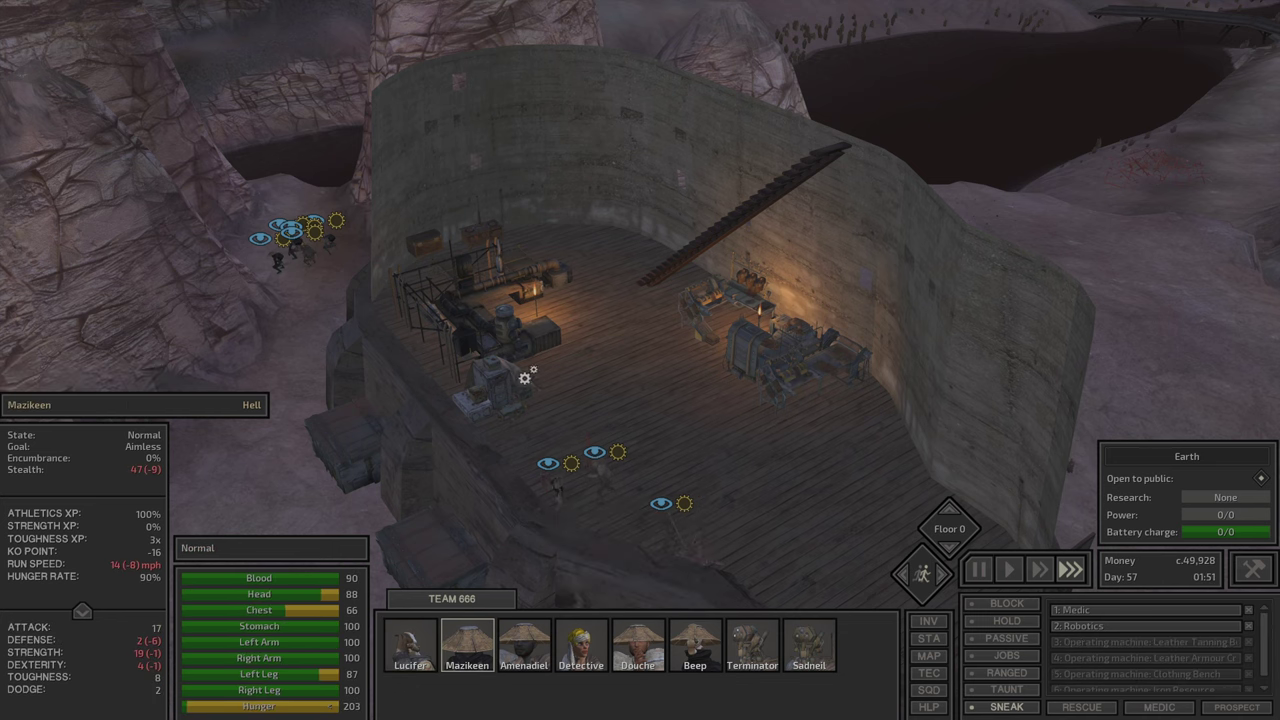
{"action": "left_click", "coordinate": [430, 238]}
Step: Move Mazikeen's four leather stacks into the General Storage Chest and close the windows
{"action": "key", "text": "i"}
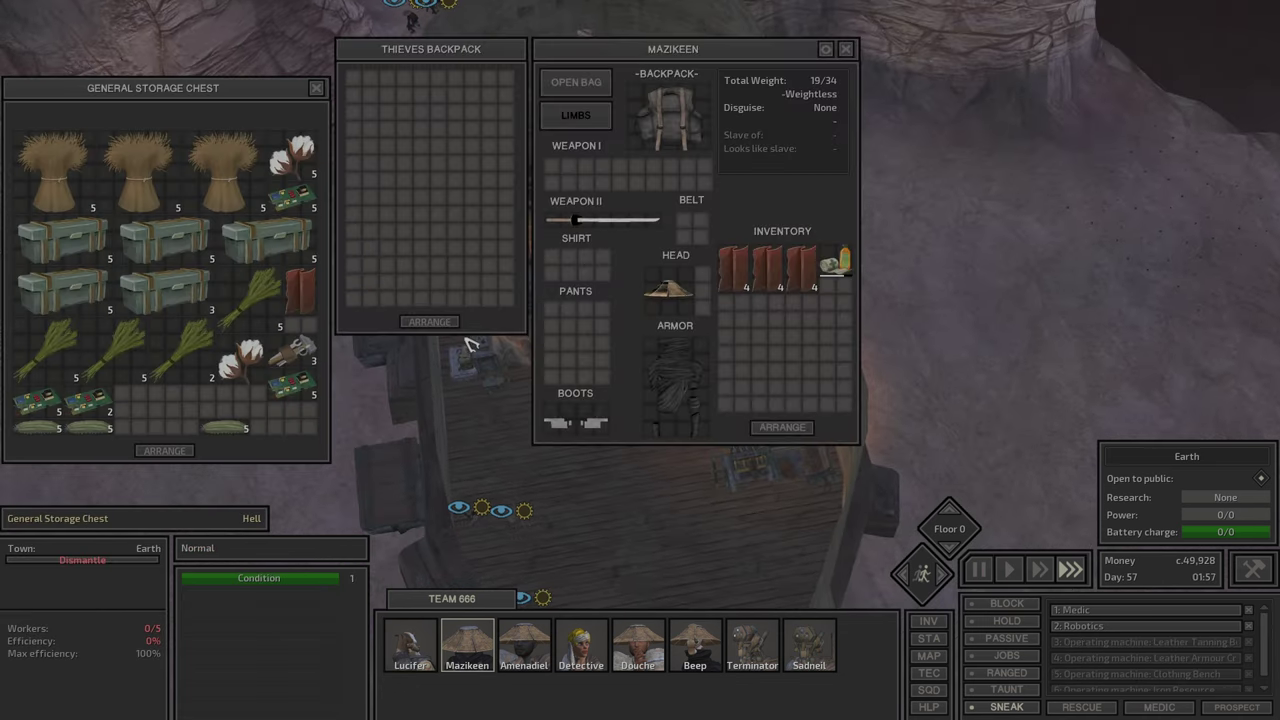
{"action": "left_click", "coordinate": [741, 283], "text": "ctrl"}
{"action": "left_click", "coordinate": [787, 280], "text": "ctrl"}
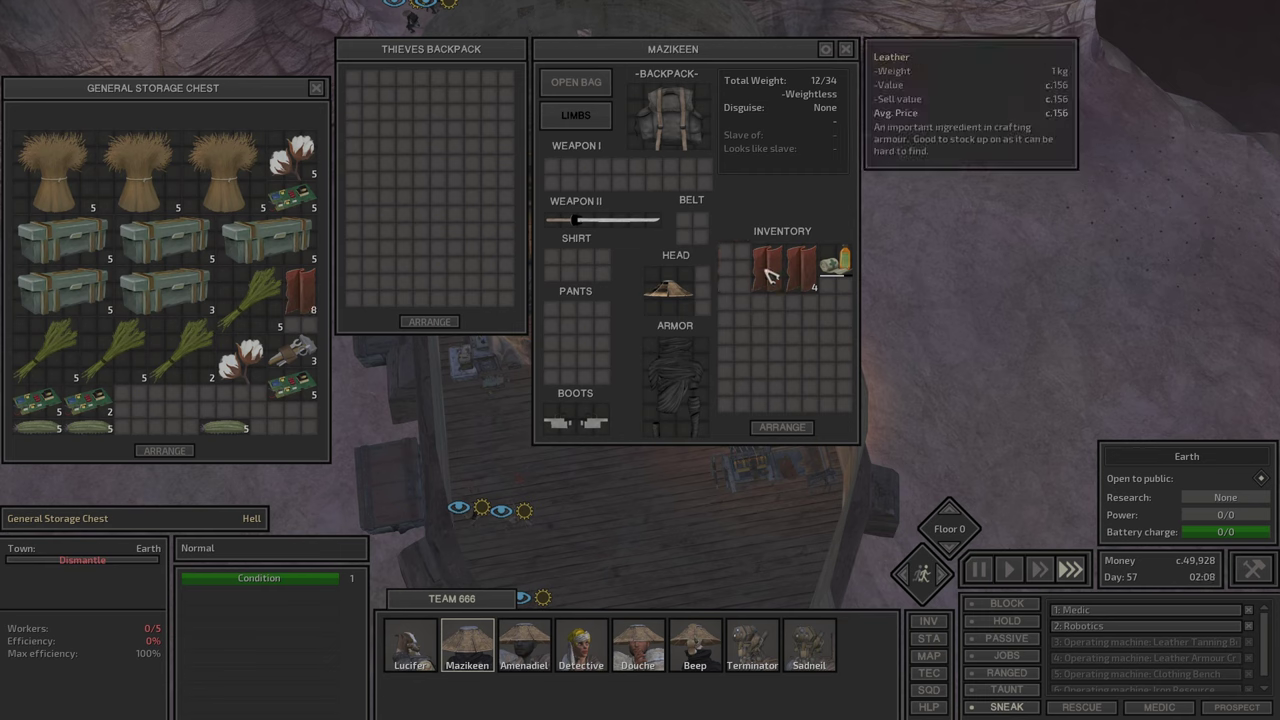
{"action": "left_click", "coordinate": [768, 275], "text": "ctrl"}
{"action": "left_click", "coordinate": [797, 283], "text": "ctrl"}
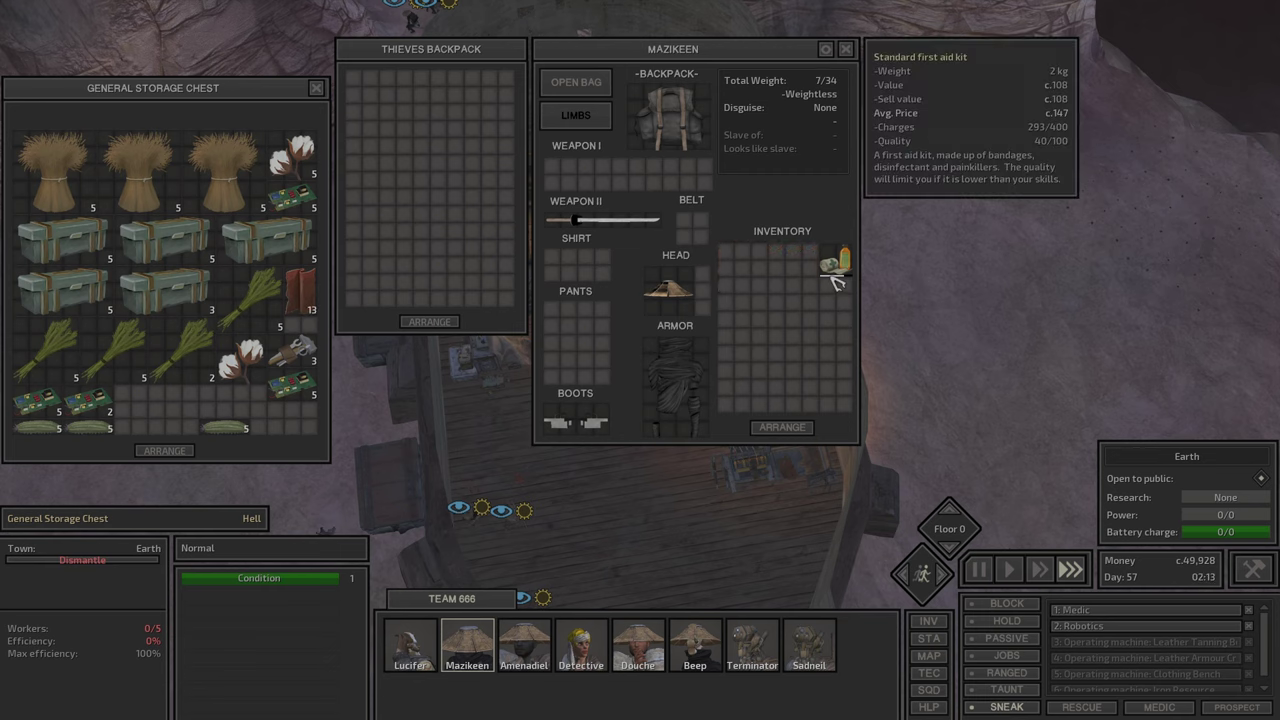
{"action": "key", "text": "Escape"}
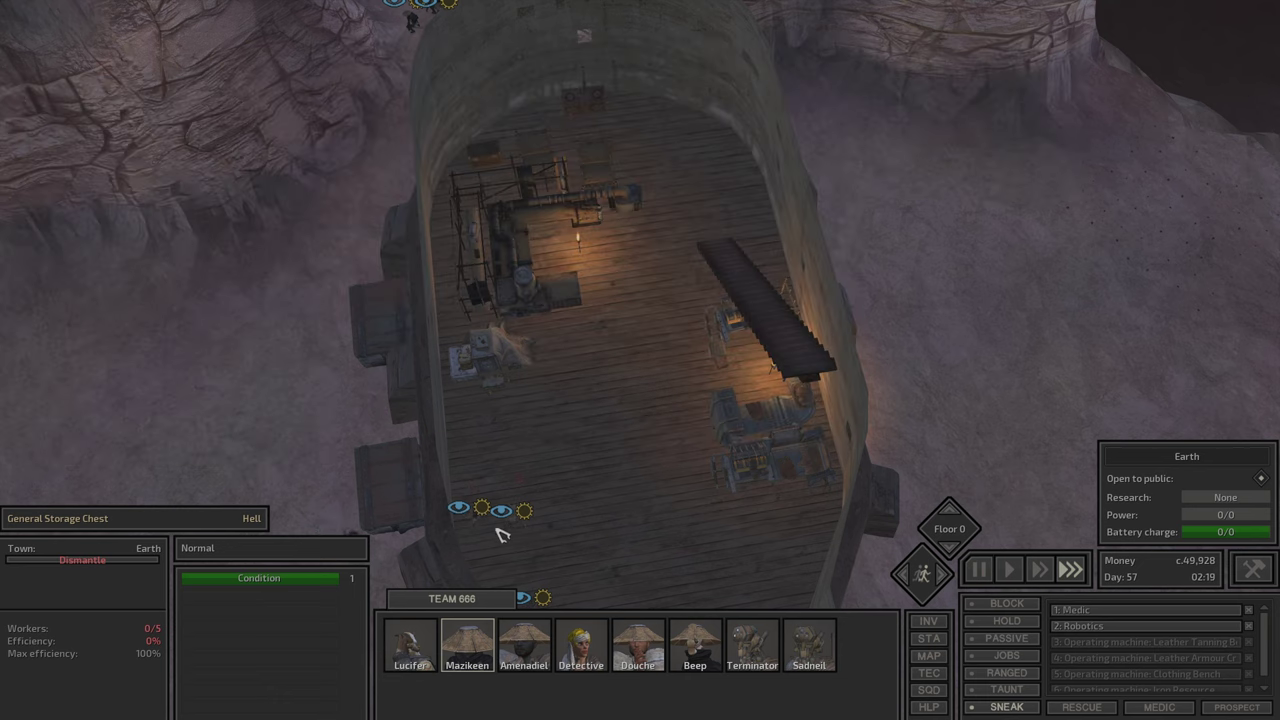
Step: Browse the inventories of Lucifer, Mazikeen, Douche, Beep and Terminator
{"action": "left_click", "coordinate": [537, 520]}
{"action": "key", "text": "i"}
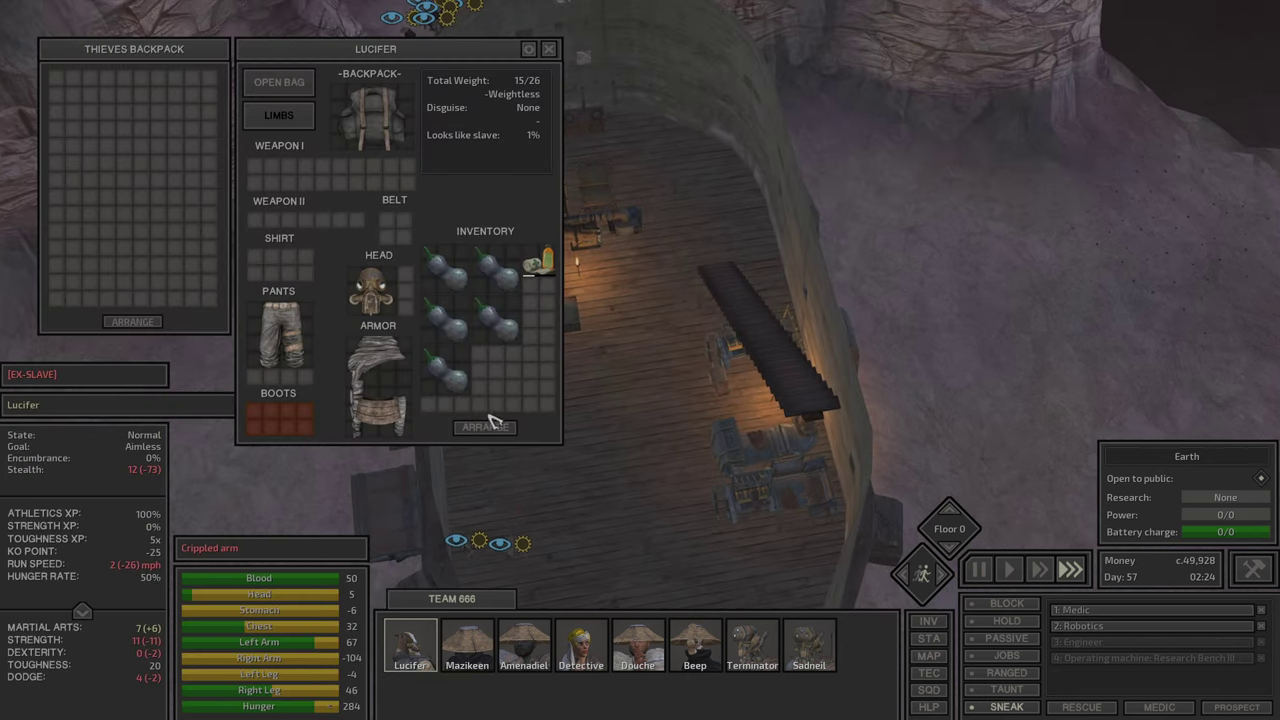
{"action": "left_click", "coordinate": [476, 648]}
{"action": "left_click", "coordinate": [512, 656]}
{"action": "left_click", "coordinate": [584, 656]}
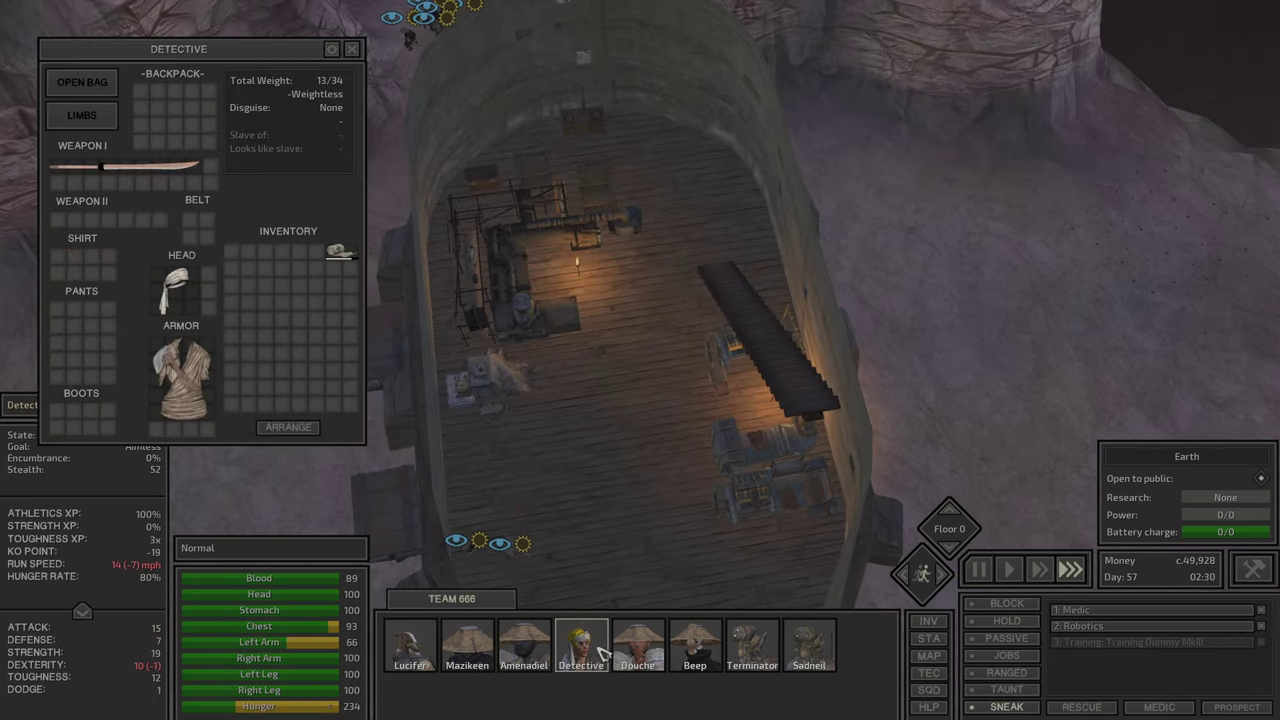
{"action": "left_click", "coordinate": [627, 656]}
{"action": "left_click", "coordinate": [695, 650]}
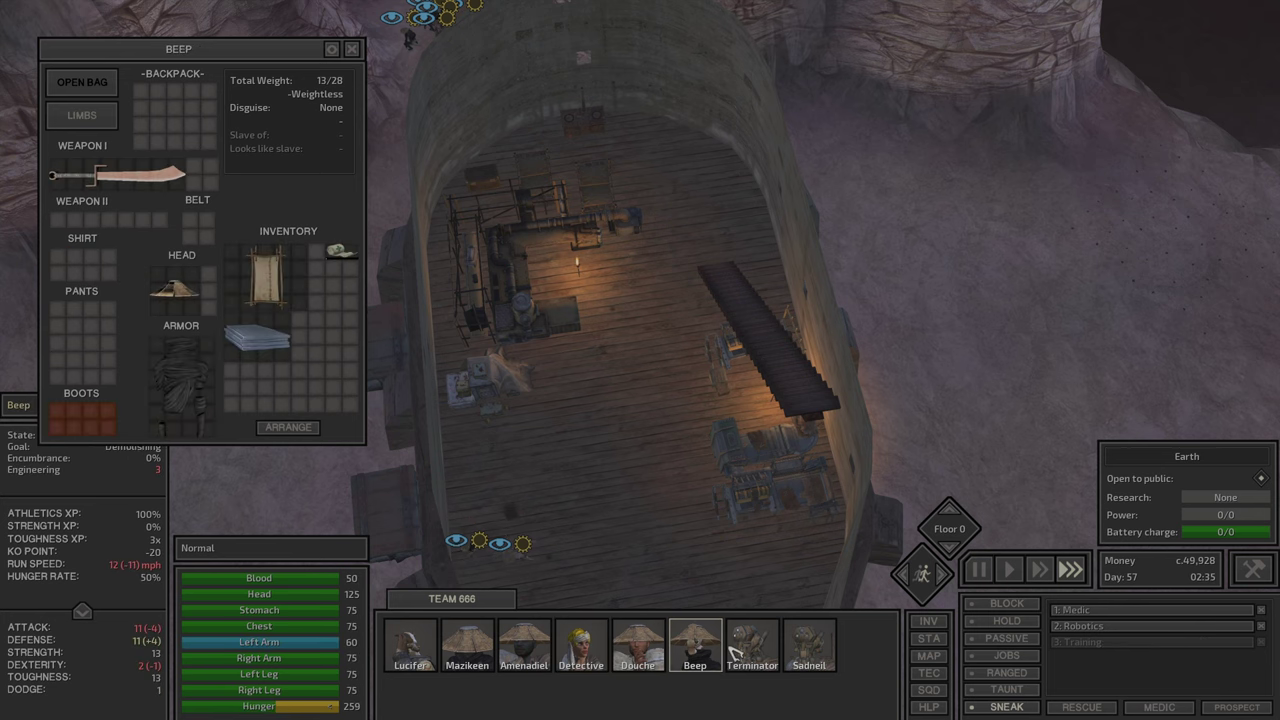
{"action": "left_click", "coordinate": [735, 650]}
{"action": "left_click", "coordinate": [695, 650]}
Step: Equip the bedroll as Beep's backpack, then inspect the chest and Lucifer's research bench
{"action": "left_click", "coordinate": [268, 280]}
{"action": "left_click", "coordinate": [170, 110]}
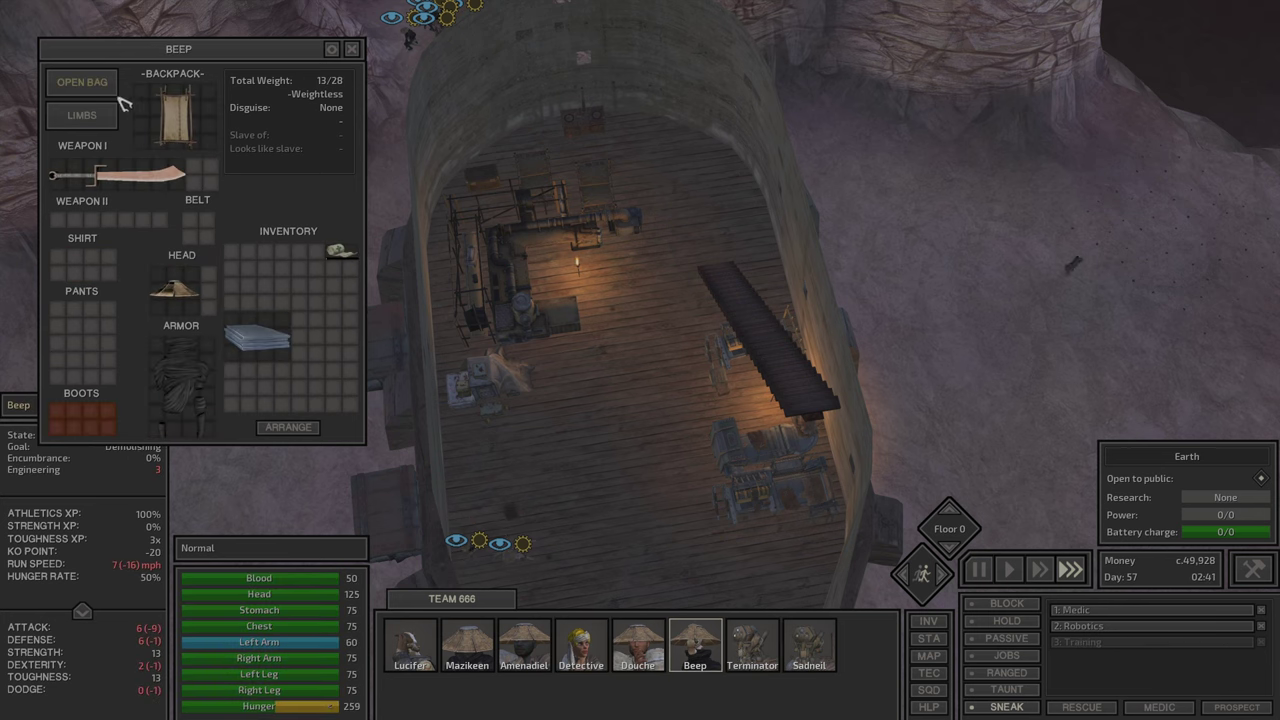
{"action": "left_click", "coordinate": [100, 84]}
{"action": "key", "text": "i"}
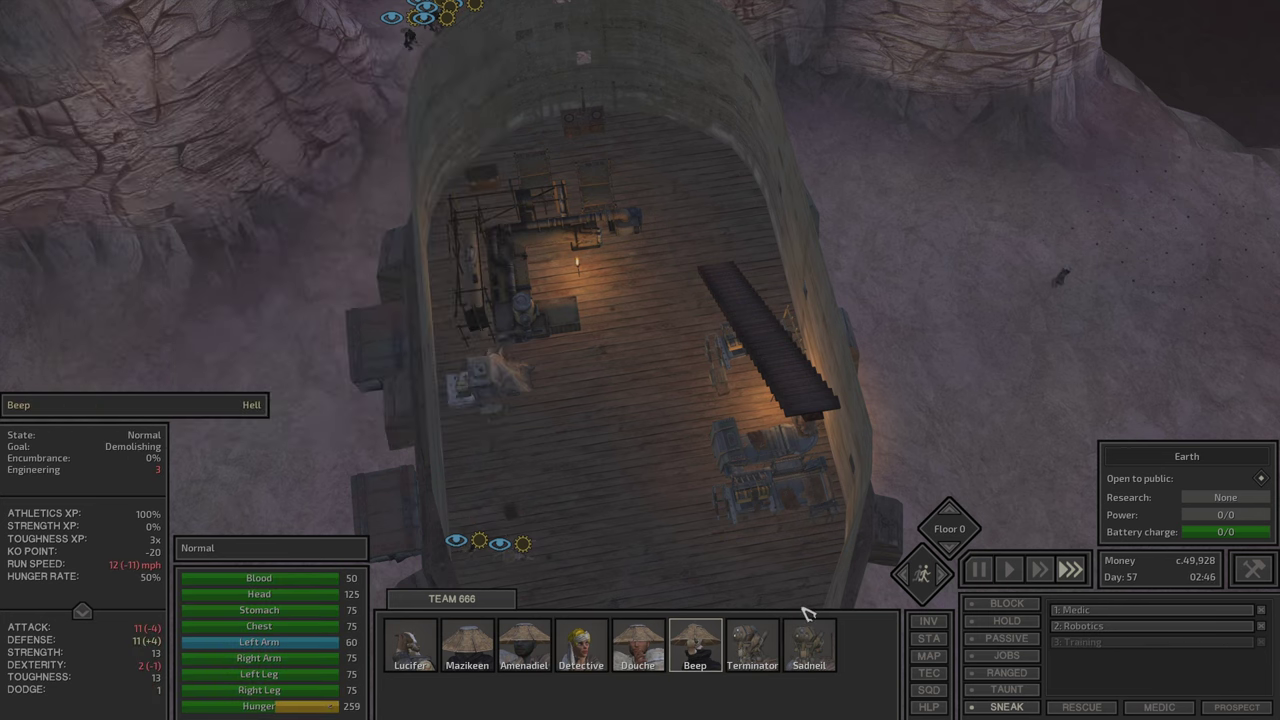
{"action": "left_click", "coordinate": [803, 632]}
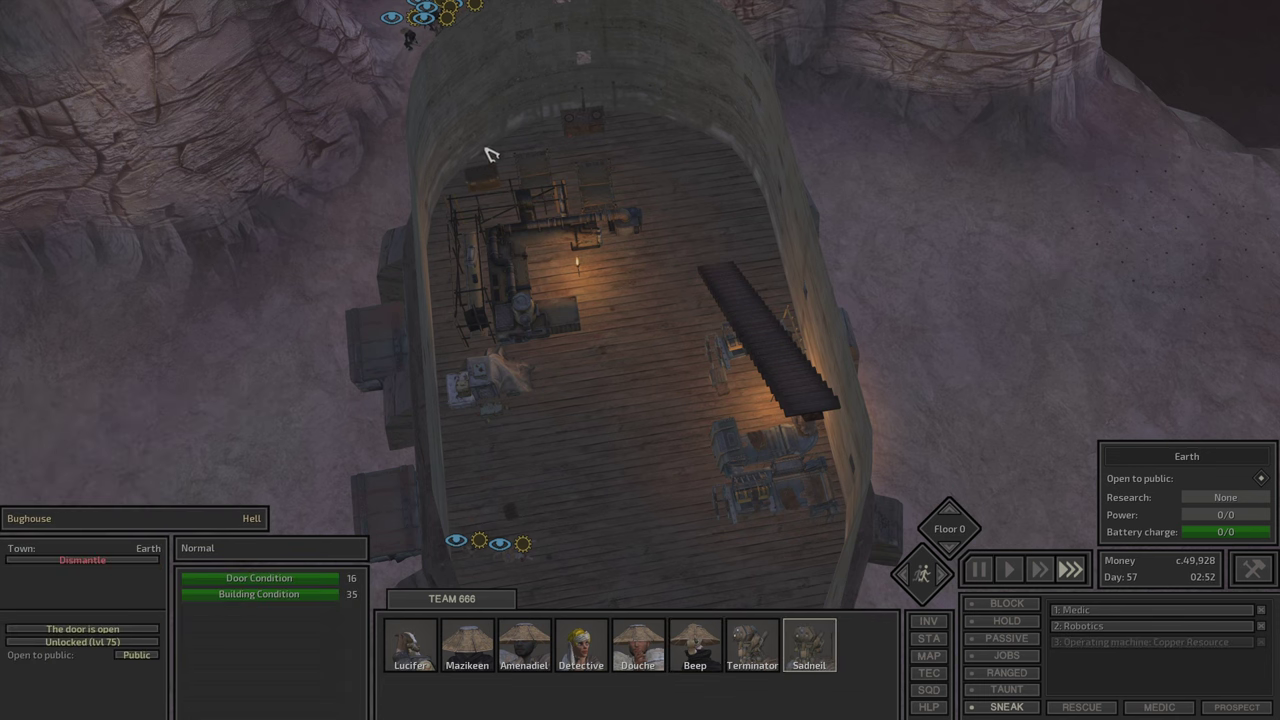
{"action": "left_click", "coordinate": [472, 189]}
{"action": "left_click", "coordinate": [531, 240]}
{"action": "key", "text": "F1"}
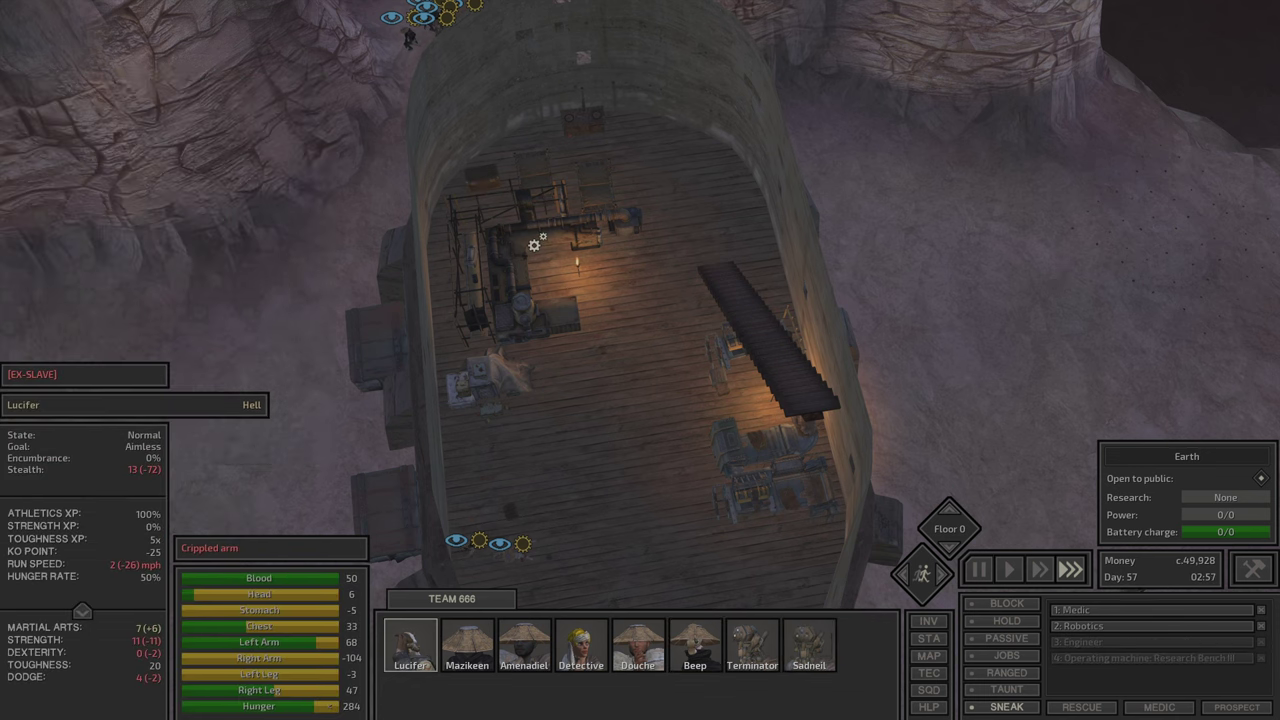
Step: Check the world map around Earth and Waystation, then move Lucifer to a new spot
{"action": "key", "text": "m"}
{"action": "scroll", "coordinate": [603, 331], "scroll_direction": "up", "scroll_amount": 3}
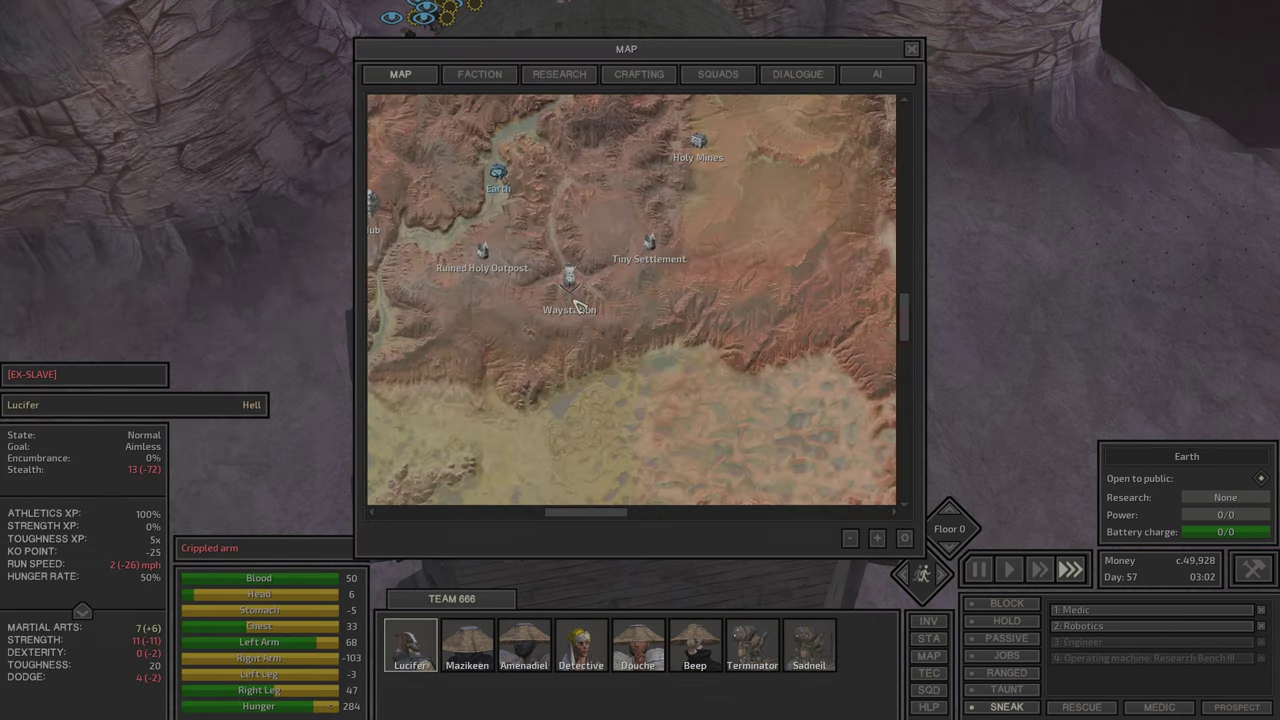
{"action": "left_click_drag", "start_coordinate": [563, 258], "coordinate": [568, 284]}
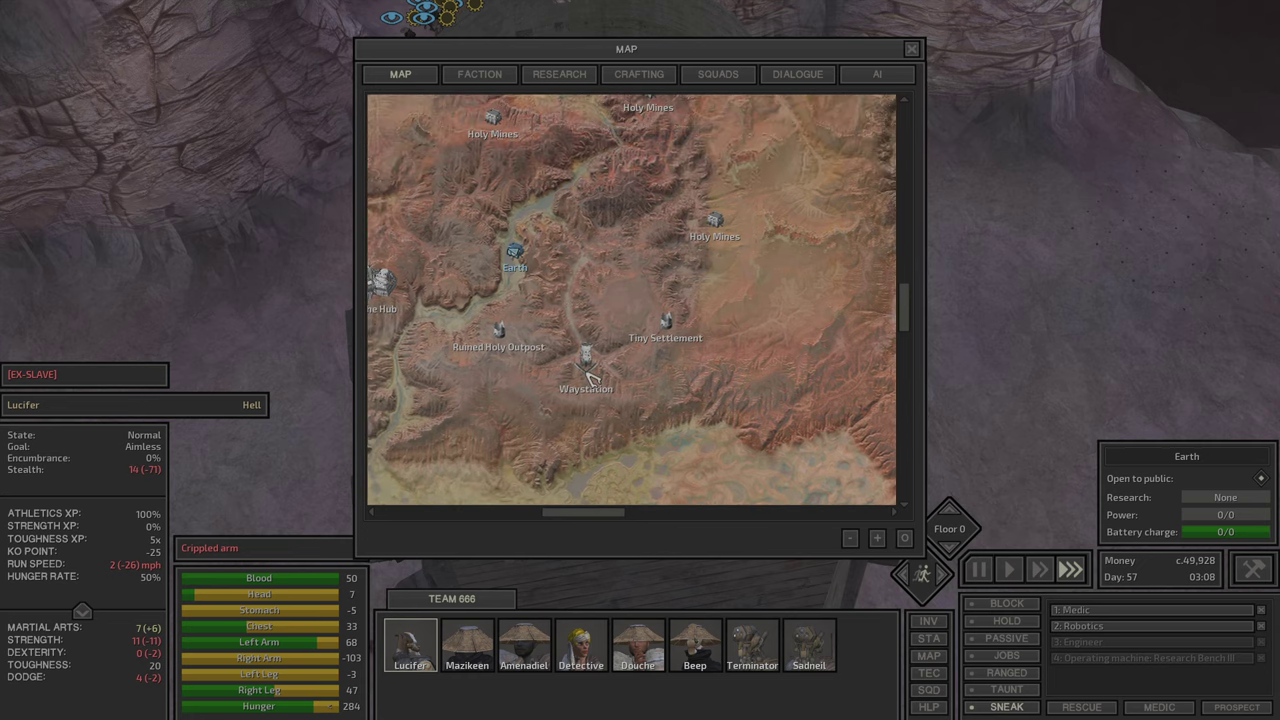
{"action": "key", "text": "m"}
{"action": "right_click", "coordinate": [645, 413]}
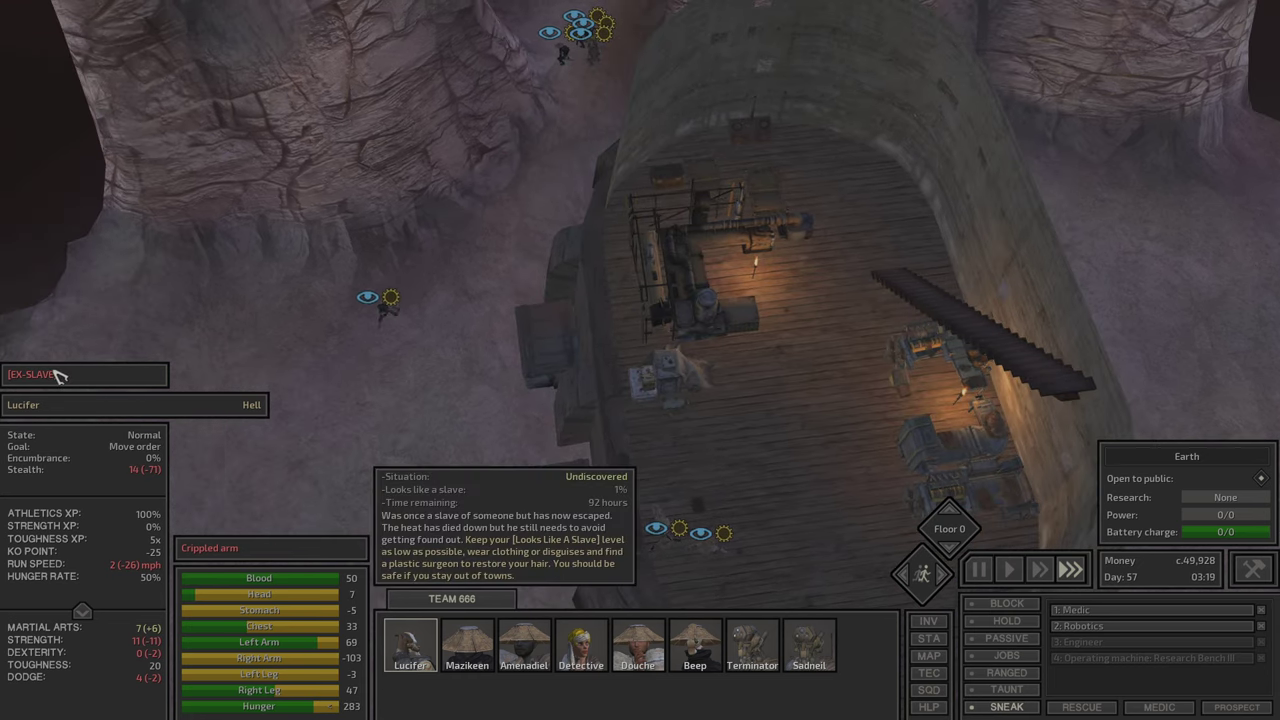
Step: Move Mazikeen to a new spot and bring up her inventory
{"action": "left_click", "coordinate": [482, 643]}
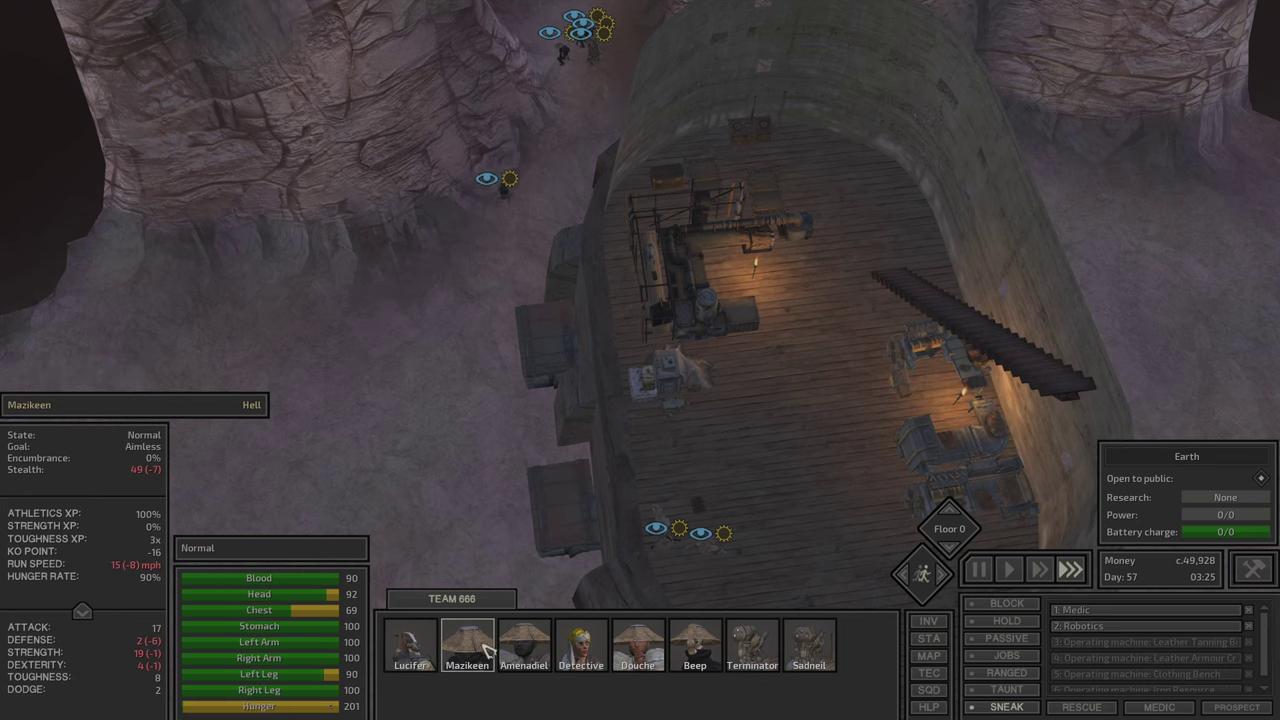
{"action": "key", "text": "m"}
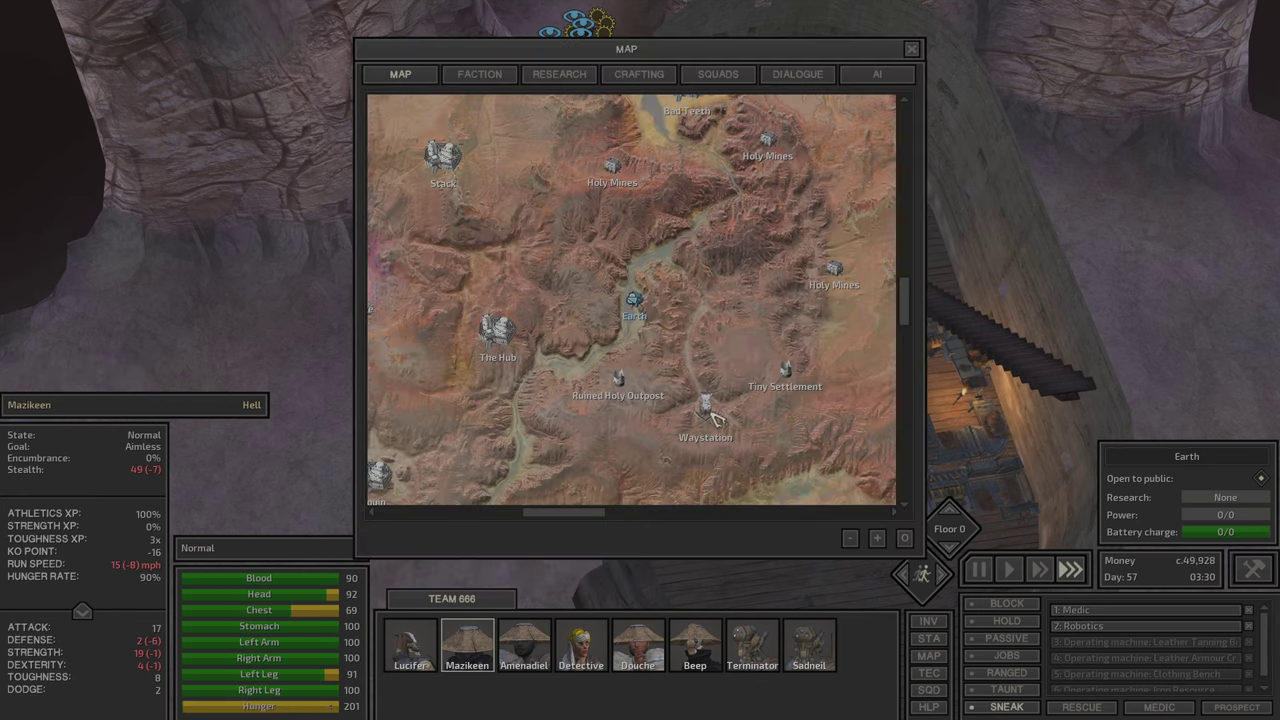
{"action": "right_click", "coordinate": [706, 432]}
{"action": "key", "text": "m"}
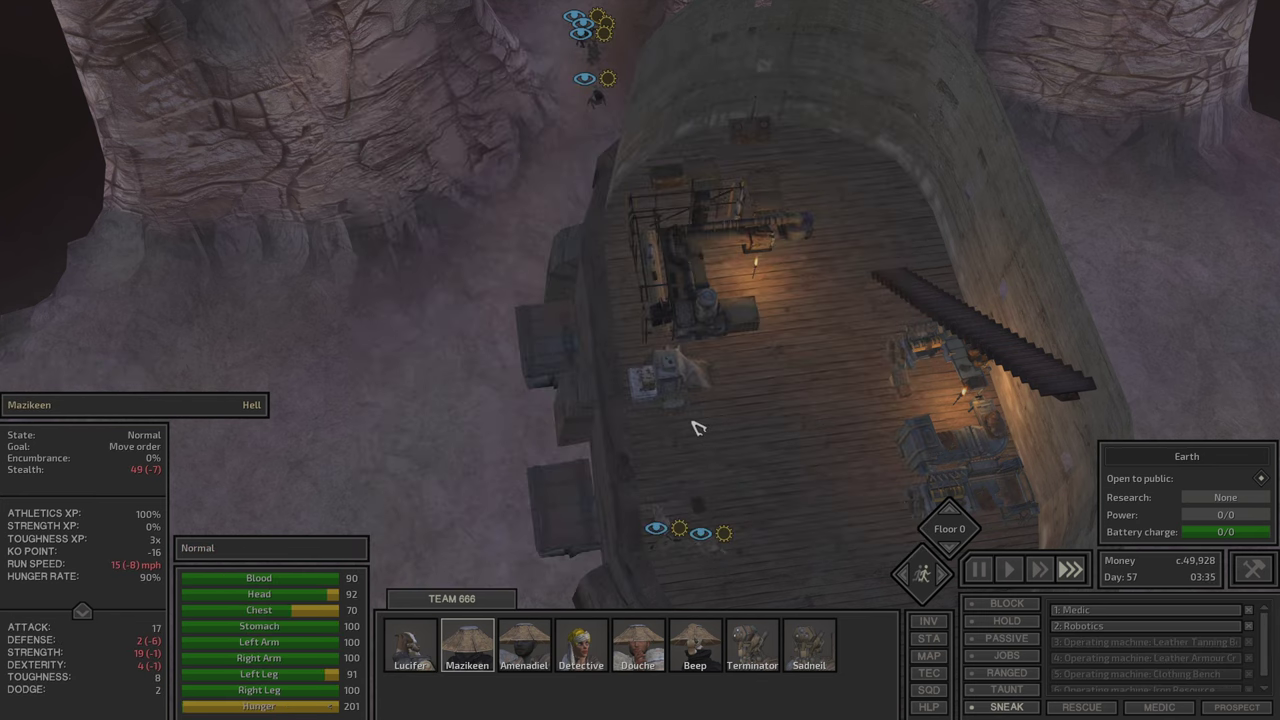
{"action": "key", "text": "i"}
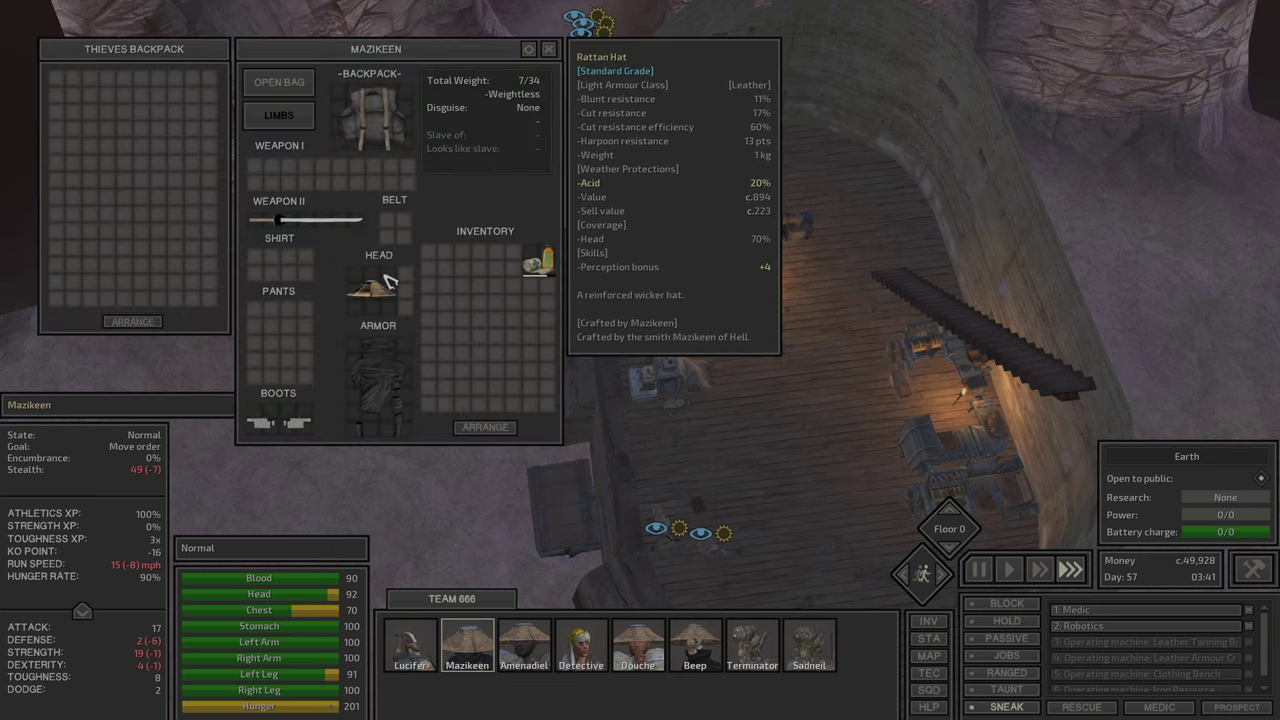
{"action": "mouse_move", "coordinate": [145, 469]}
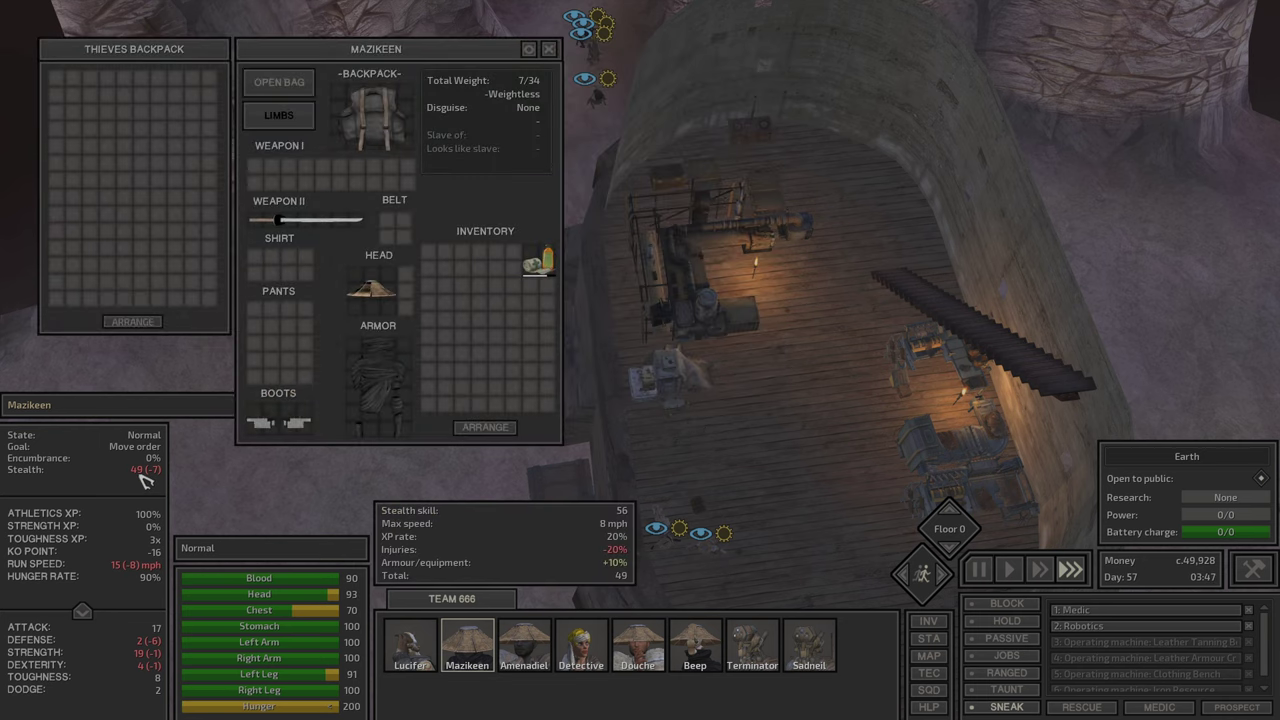
Step: Send Beep onto the ship's deck to pick up the leather and other loose items
{"action": "key", "text": "i"}
{"action": "left_click", "coordinate": [695, 640]}
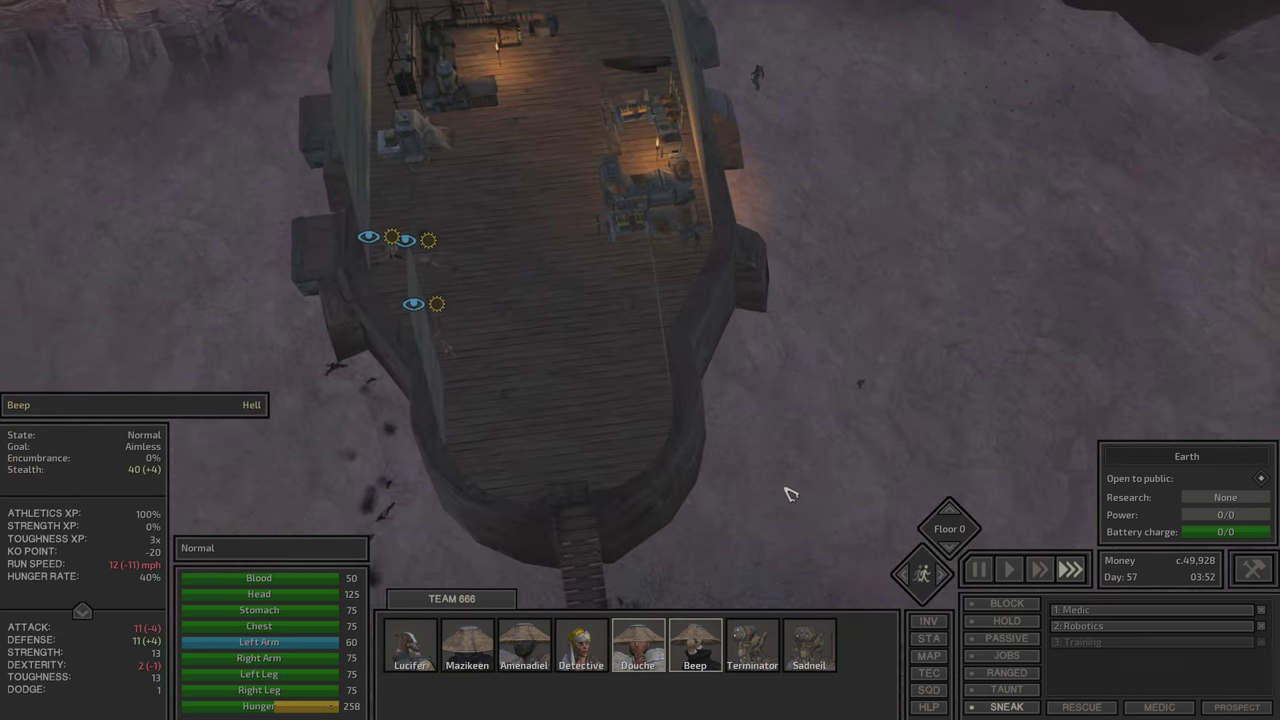
{"action": "right_click", "coordinate": [557, 255]}
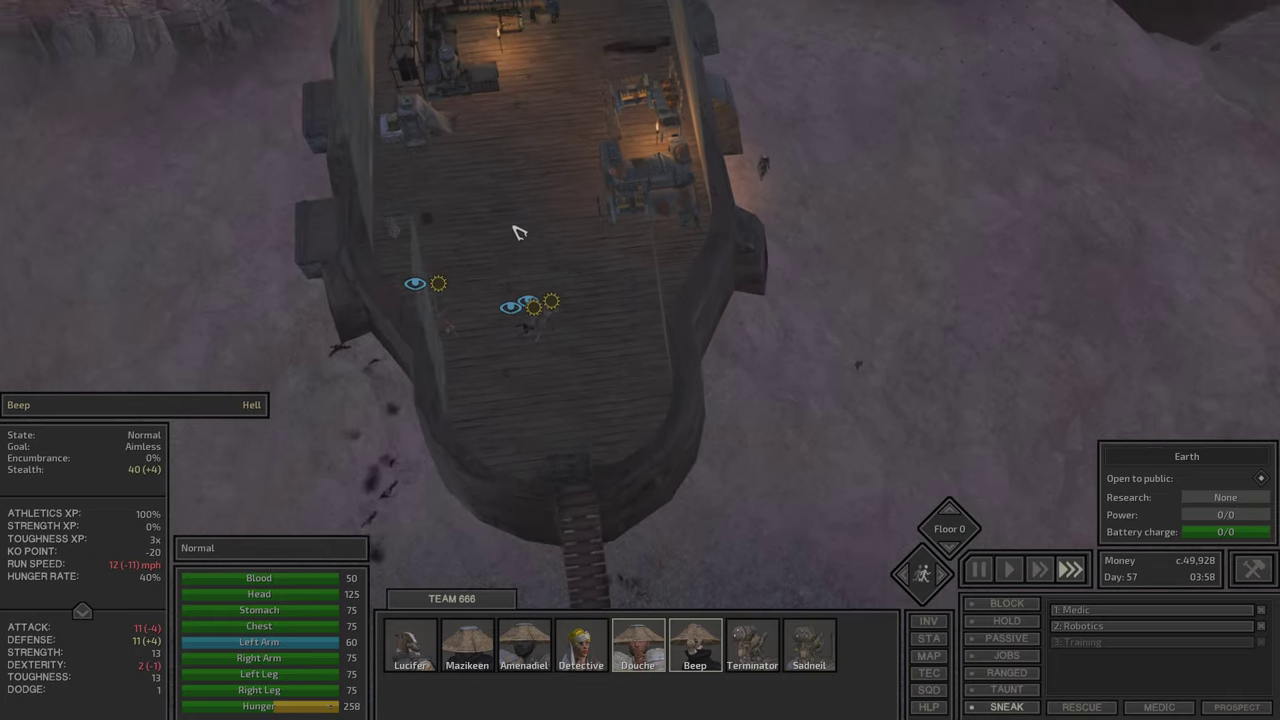
{"action": "key", "text": "w"}
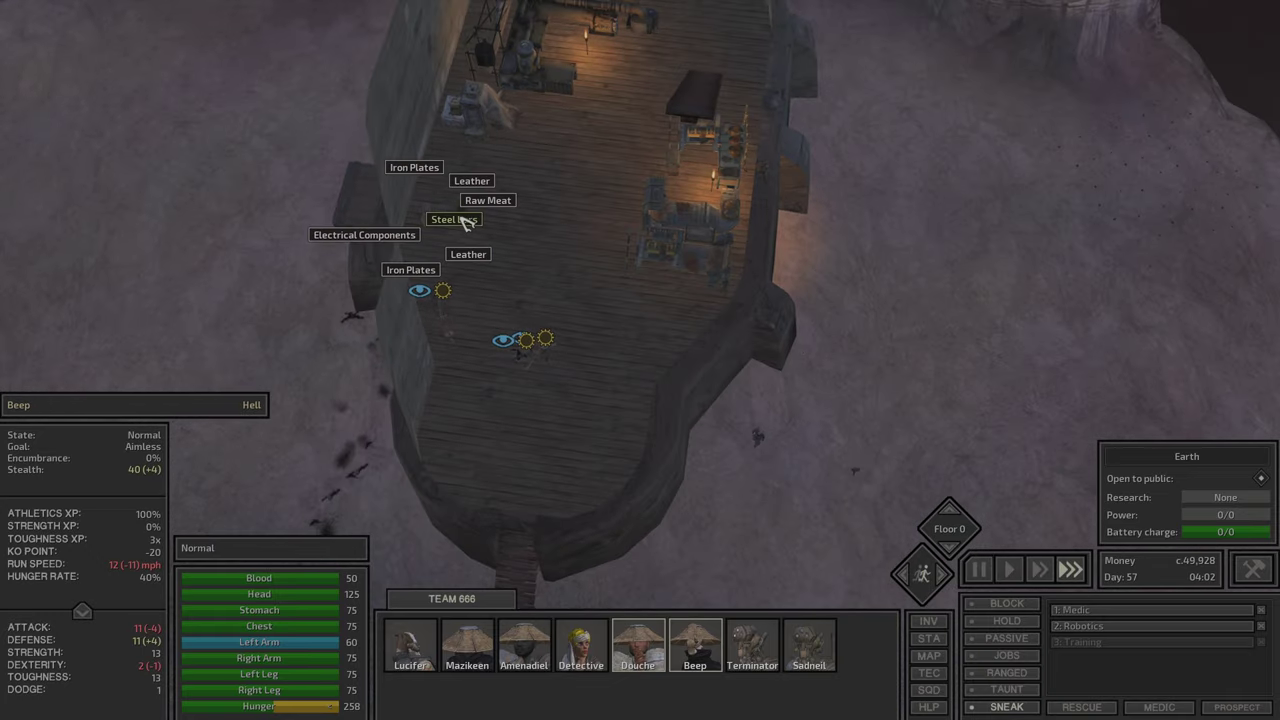
{"action": "right_click", "coordinate": [463, 222]}
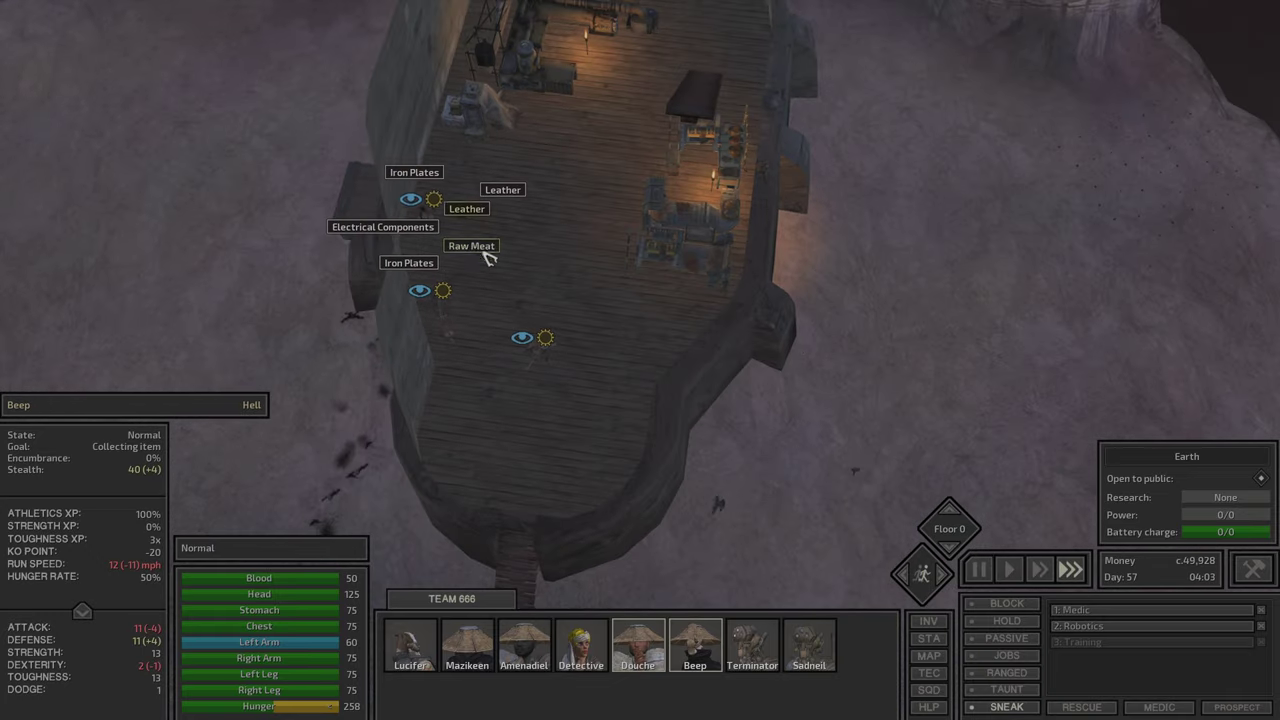
{"action": "right_click", "coordinate": [437, 232]}
Step: Give Beep's raw meat to Terminator and rearrange her steel bar and first aid kit
{"action": "key", "text": "i"}
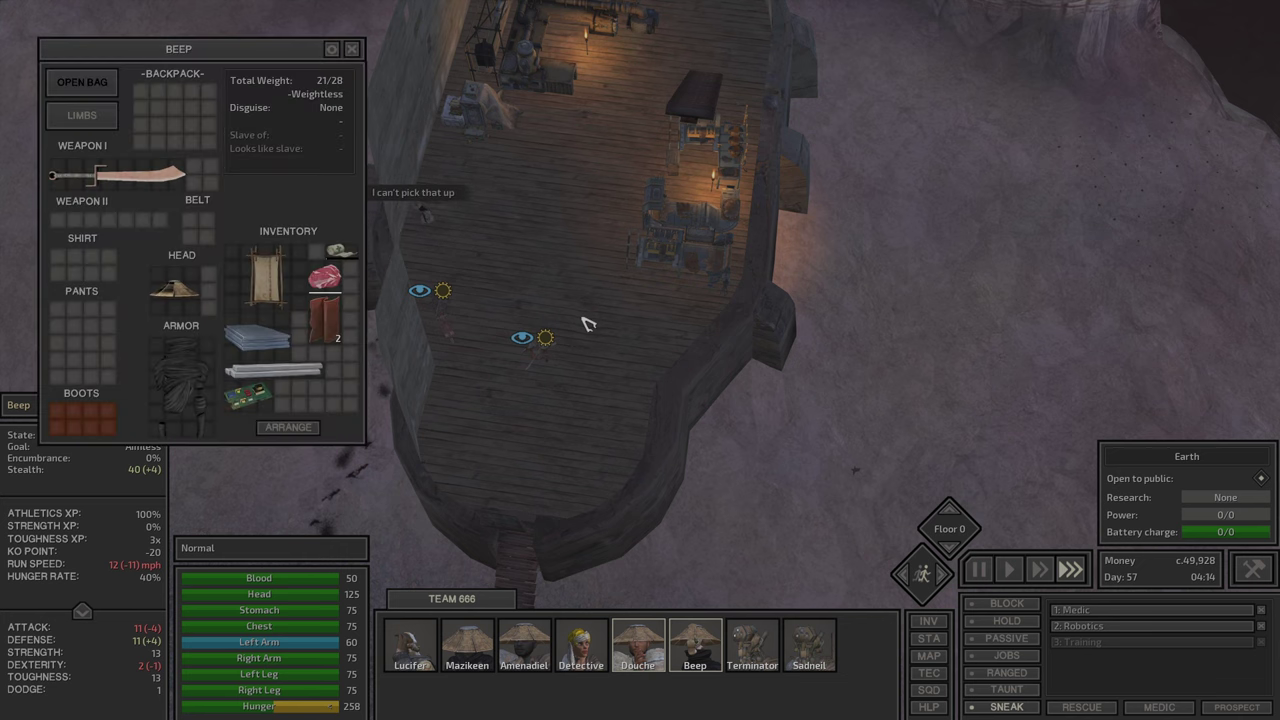
{"action": "left_click", "coordinate": [326, 283]}
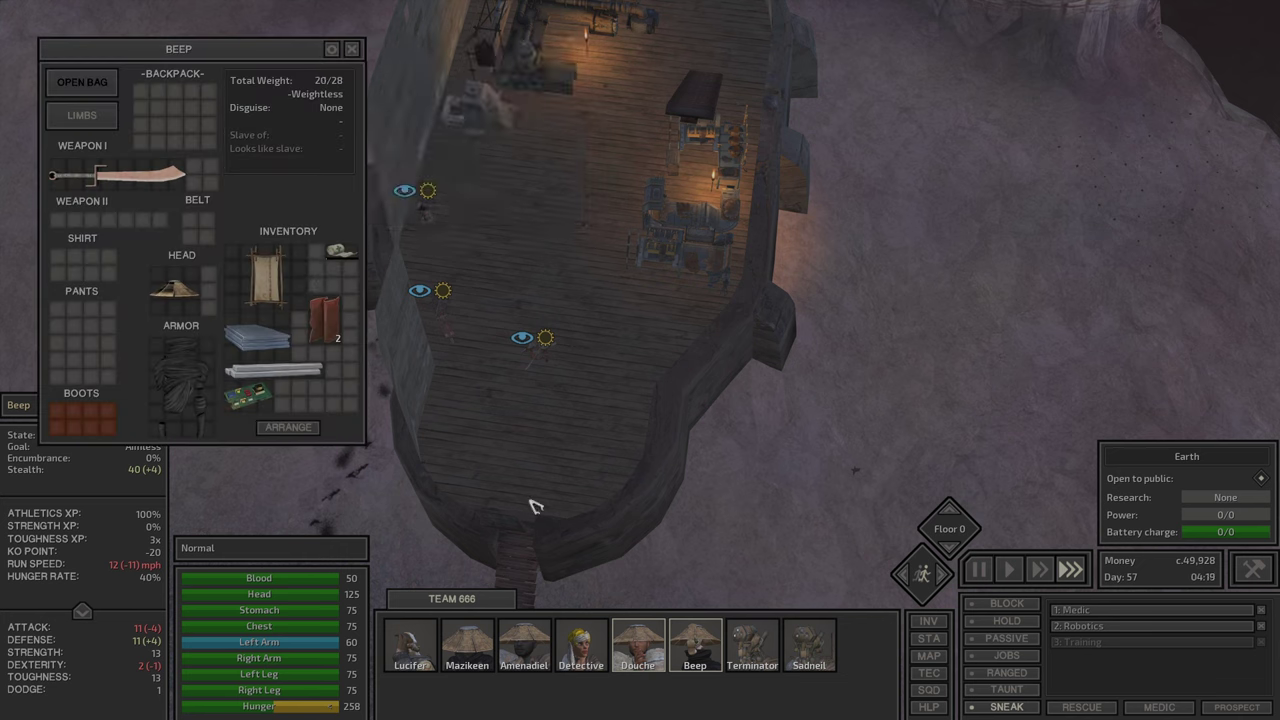
{"action": "left_click", "coordinate": [334, 338]}
{"action": "left_click", "coordinate": [340, 285]}
{"action": "right_click", "coordinate": [437, 222]}
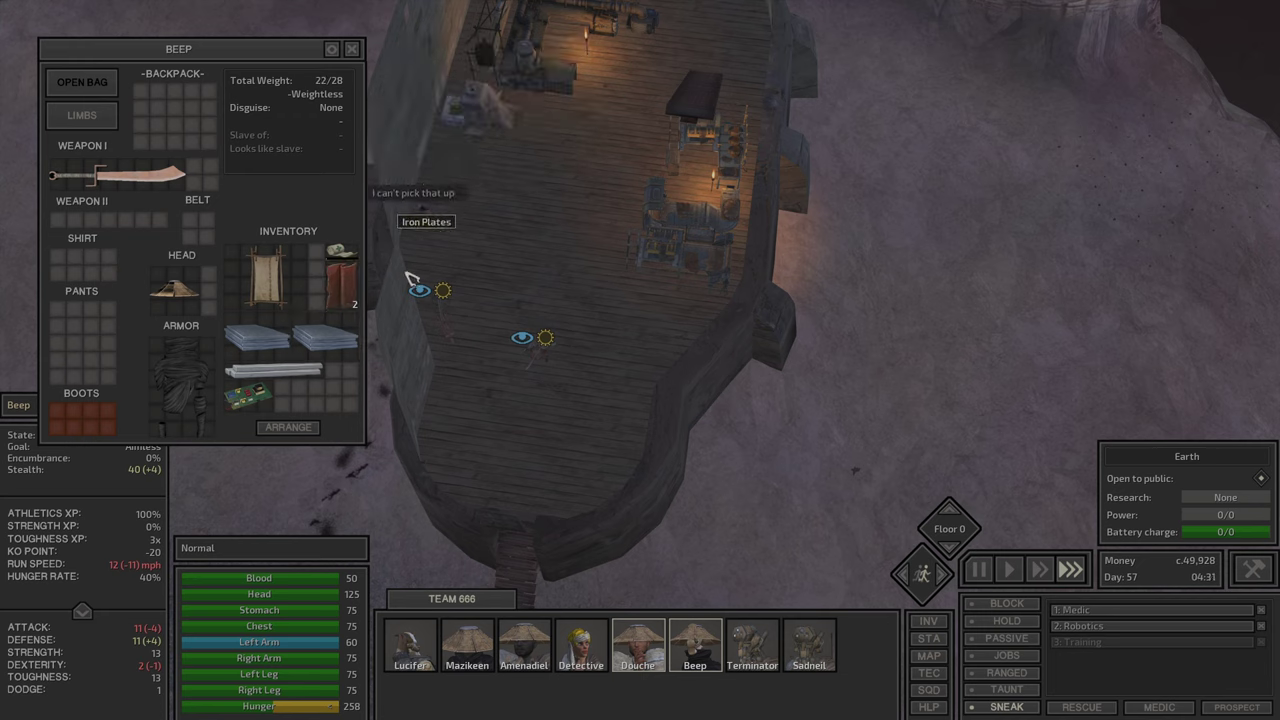
{"action": "left_click", "coordinate": [298, 428]}
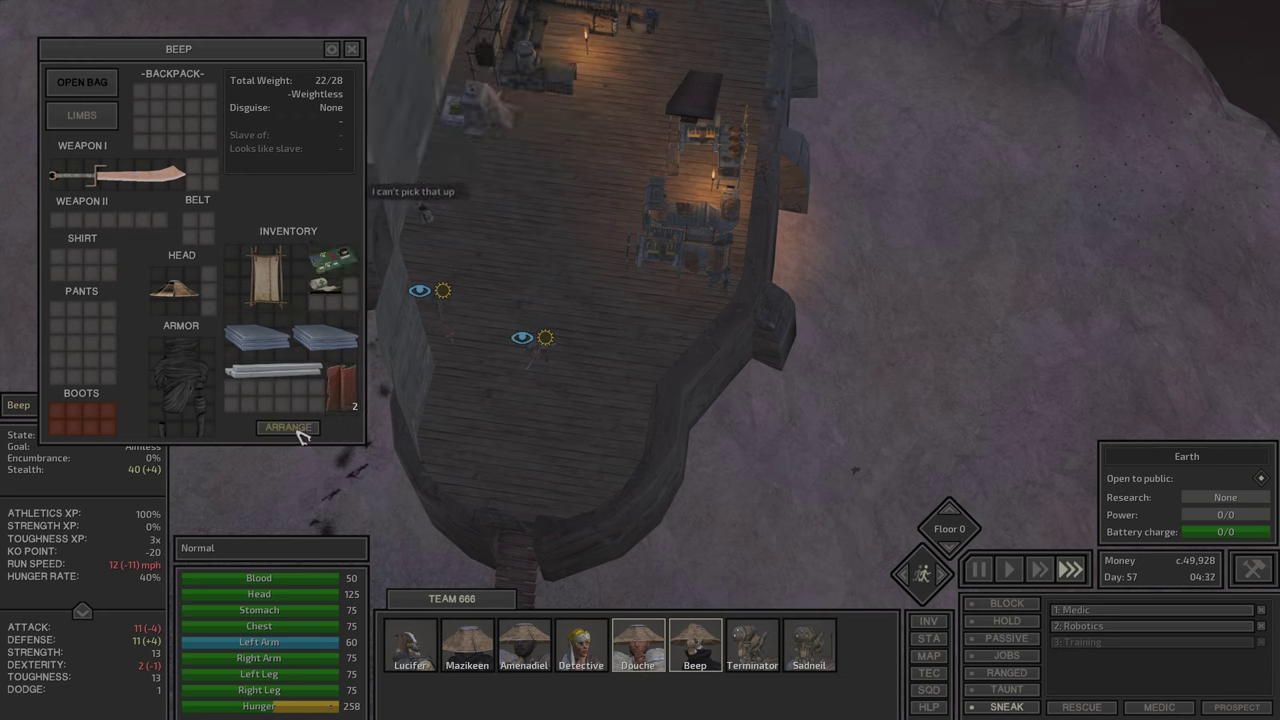
{"action": "left_click", "coordinate": [300, 372]}
{"action": "left_click", "coordinate": [305, 410]}
{"action": "left_click", "coordinate": [333, 290]}
{"action": "left_click", "coordinate": [255, 388]}
Step: Have Terminator pick up Iron Plates from the deck
{"action": "key", "text": "alt"}
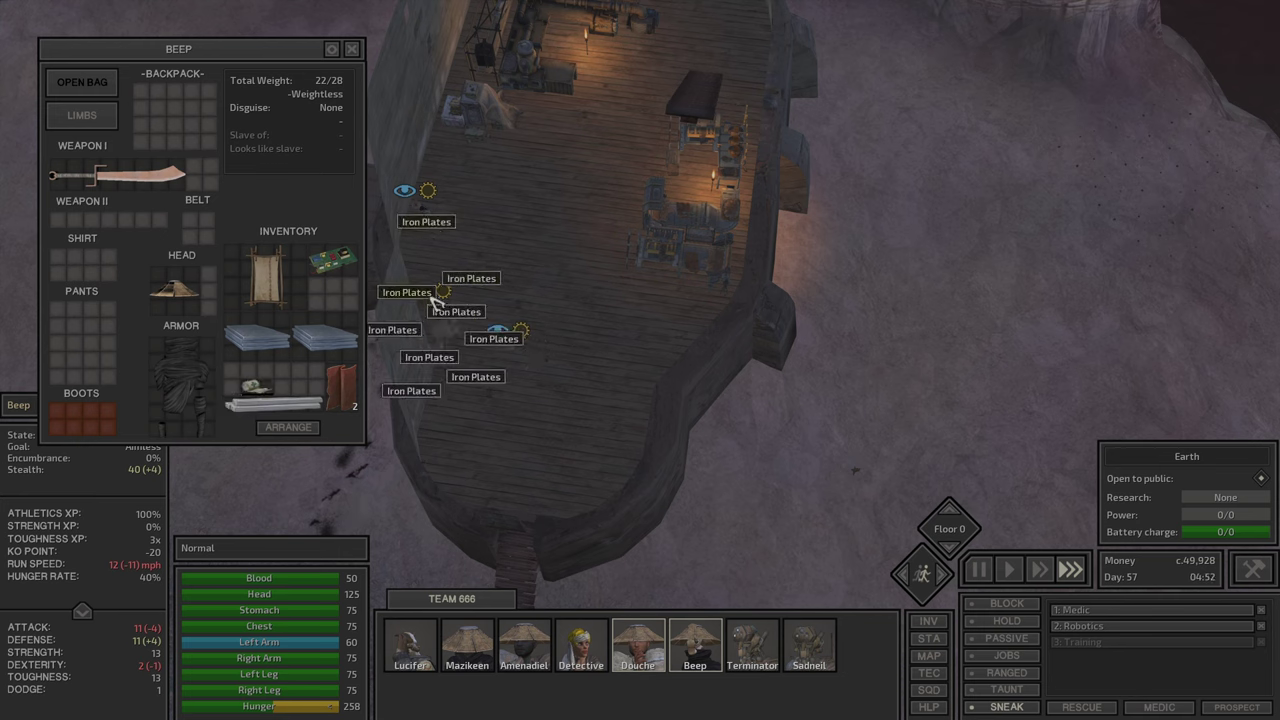
{"action": "left_click", "coordinate": [433, 298]}
{"action": "left_click", "coordinate": [632, 660]}
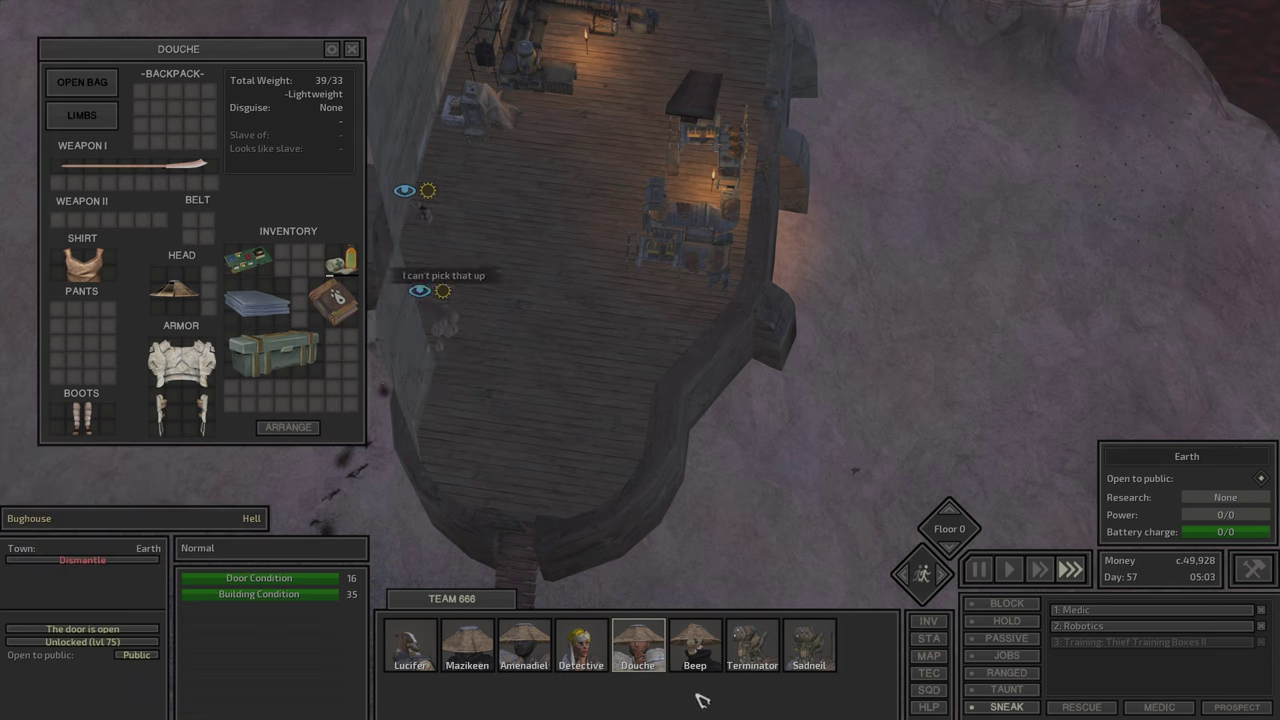
{"action": "left_click", "coordinate": [440, 300]}
{"action": "left_click", "coordinate": [446, 238]}
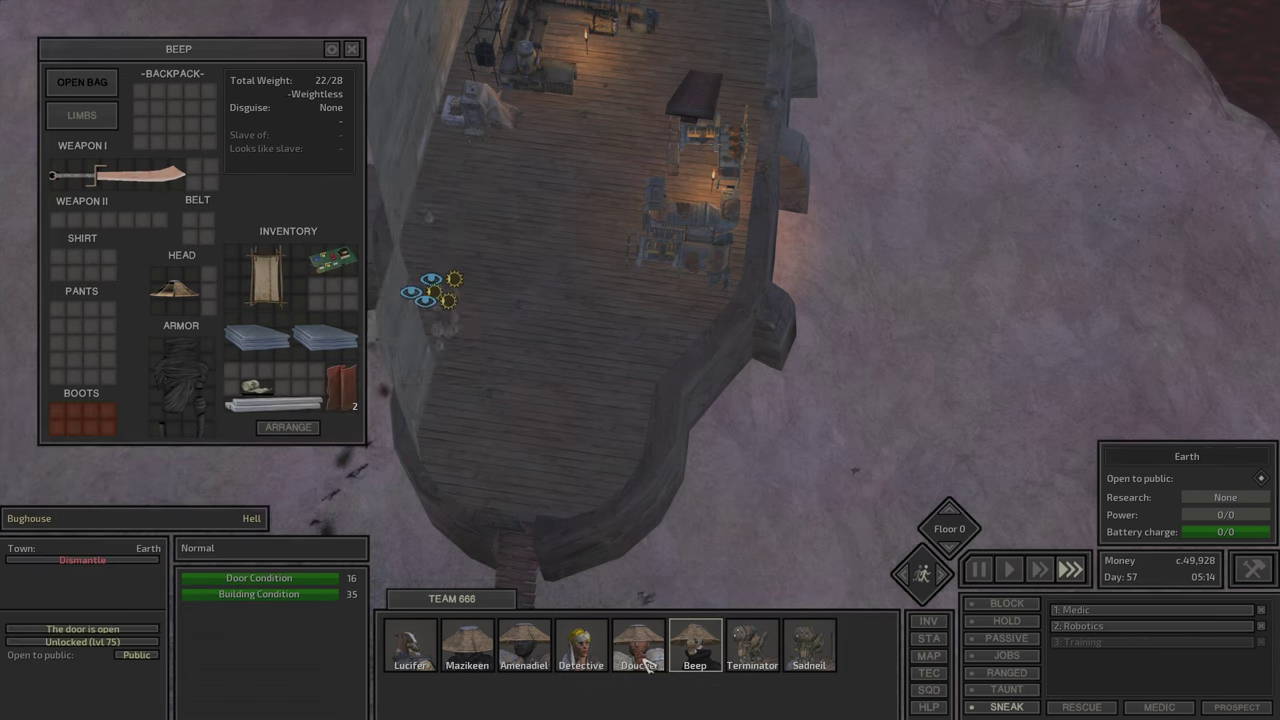
{"action": "left_click", "coordinate": [754, 648]}
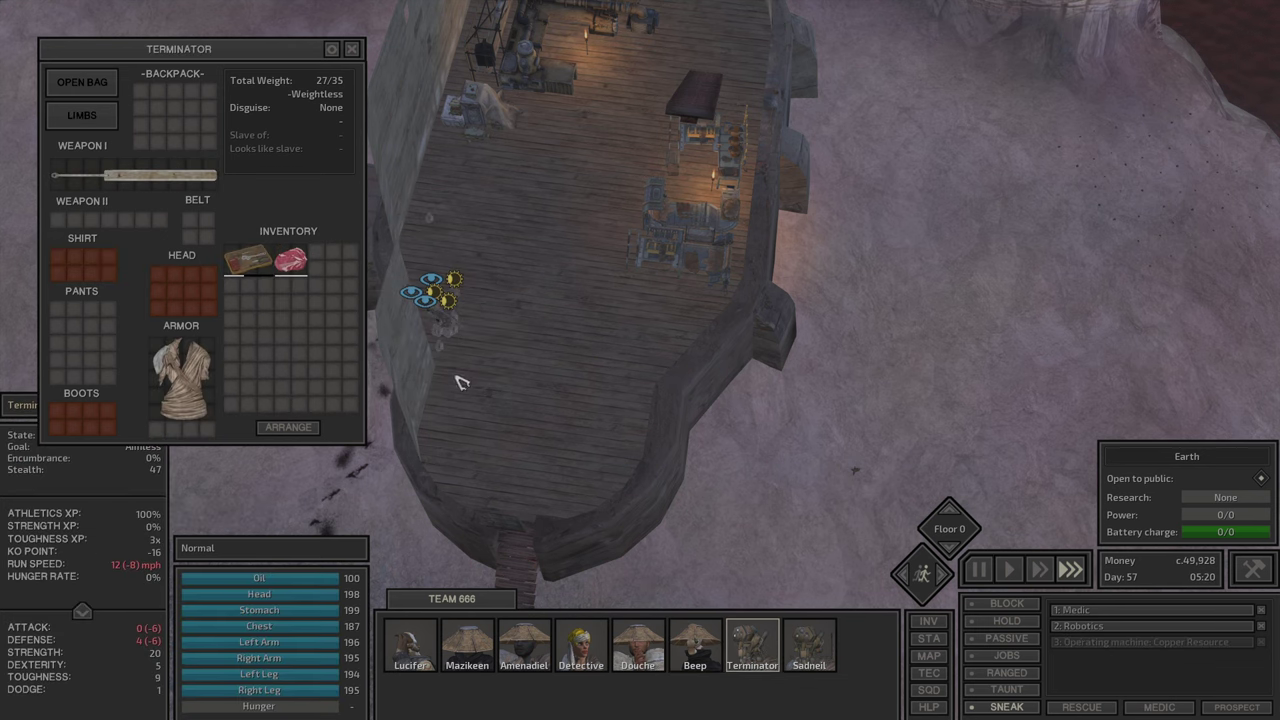
{"action": "right_click", "coordinate": [437, 364]}
{"action": "right_click", "coordinate": [430, 350]}
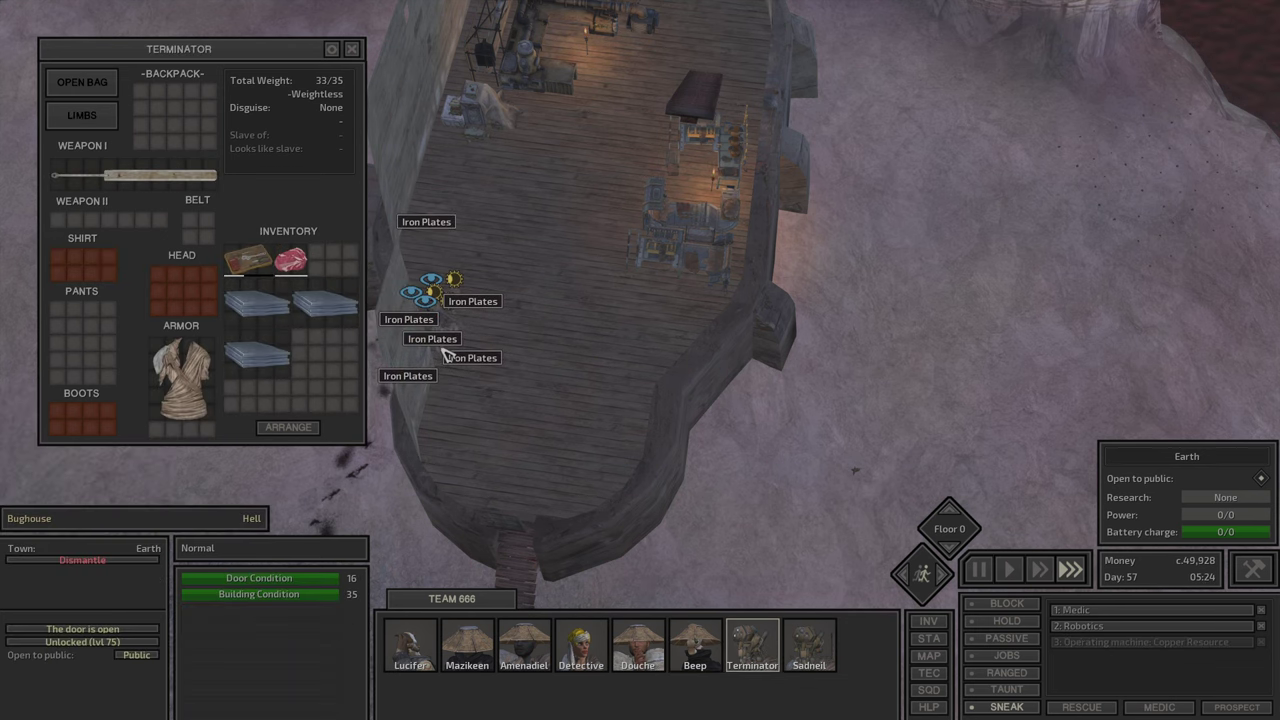
{"action": "left_click", "coordinate": [478, 356]}
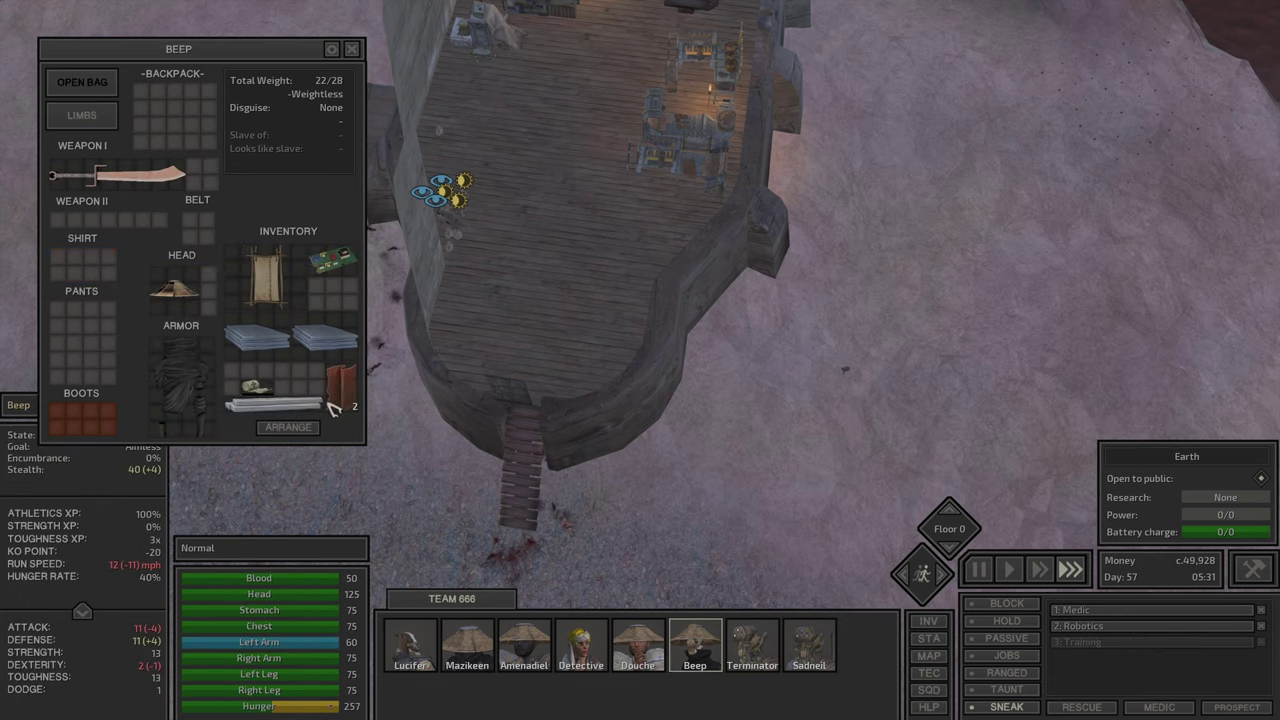
Step: Equip Beep's bedroll as her backpack and have her pick up two Iron Plates stacks
{"action": "left_click", "coordinate": [264, 275]}
{"action": "left_click", "coordinate": [177, 113]}
{"action": "left_click", "coordinate": [70, 84]}
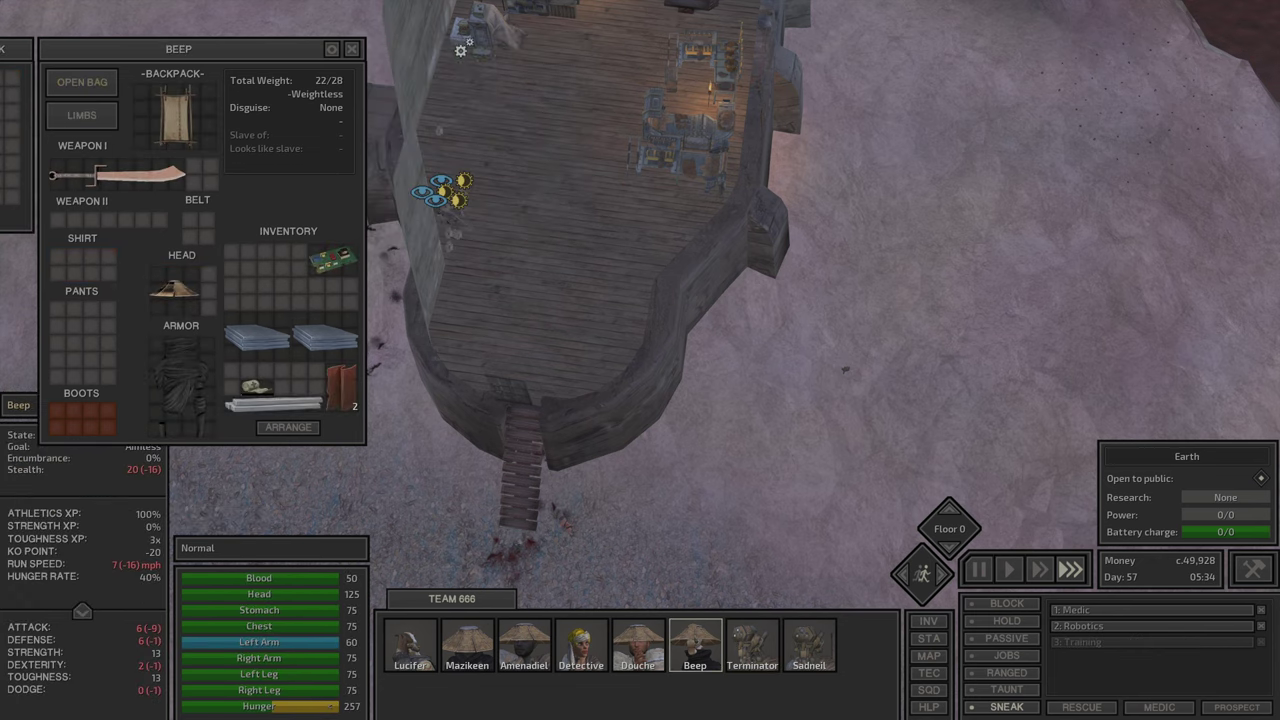
{"action": "left_click_drag", "start_coordinate": [199, 52], "coordinate": [229, 58]}
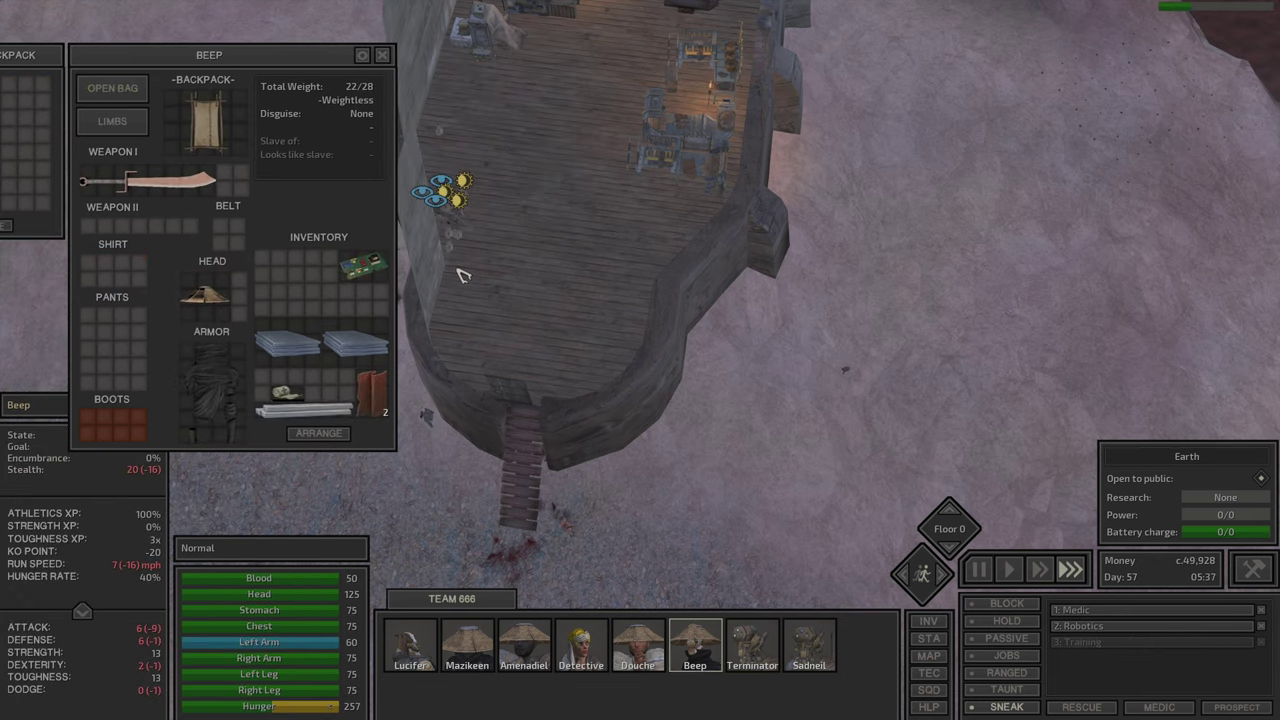
{"action": "scroll", "coordinate": [631, 322], "scroll_direction": "up", "scroll_amount": 3}
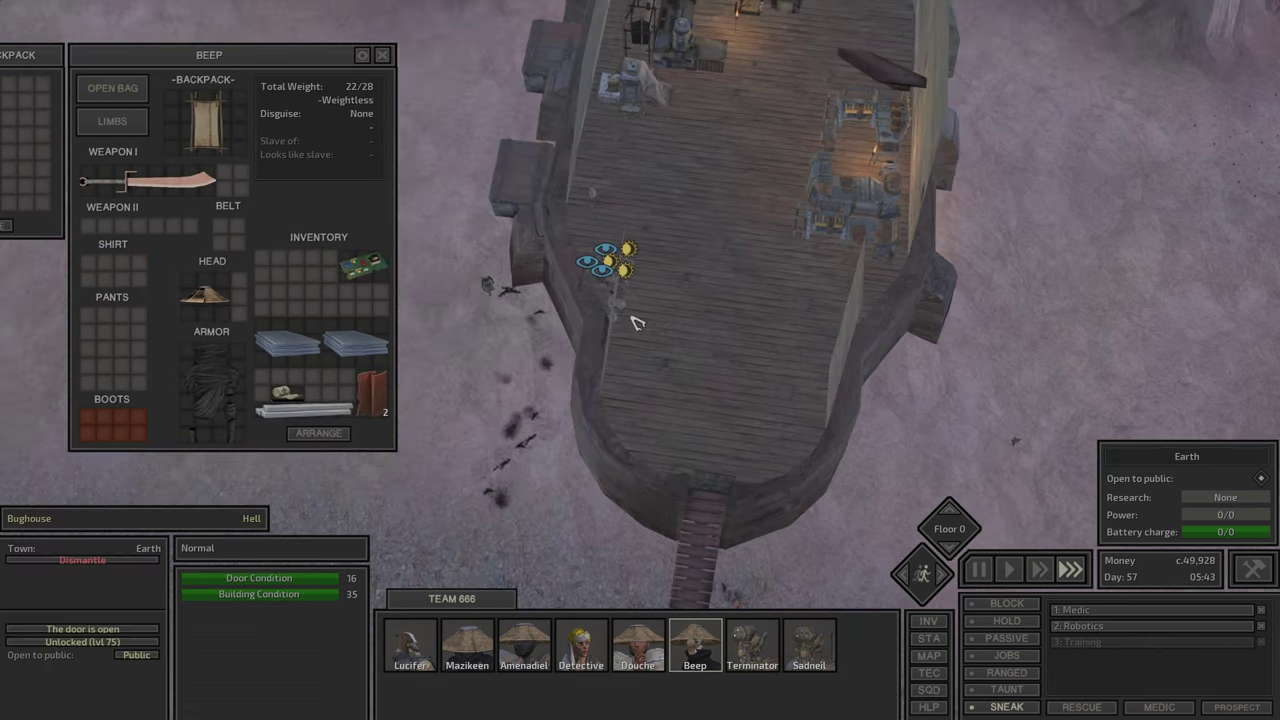
{"action": "right_click", "coordinate": [634, 340]}
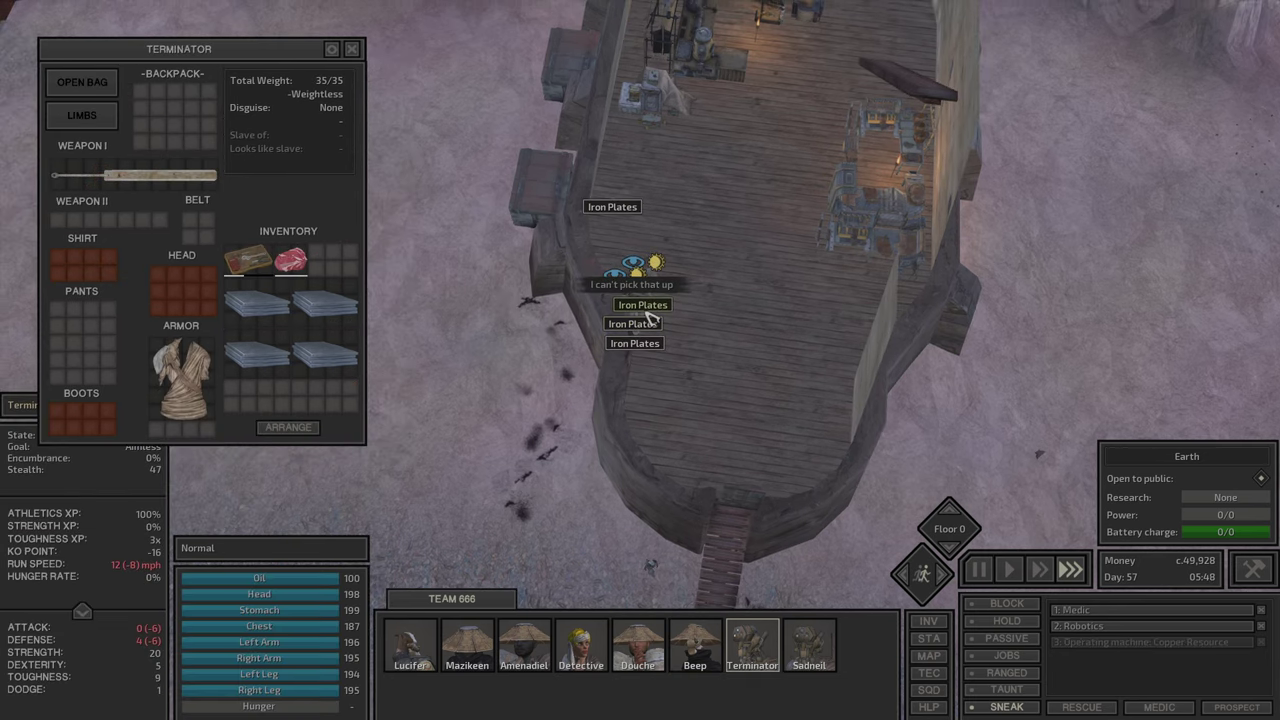
{"action": "left_click", "coordinate": [692, 660]}
{"action": "right_click", "coordinate": [632, 323]}
{"action": "left_click", "coordinate": [636, 330]}
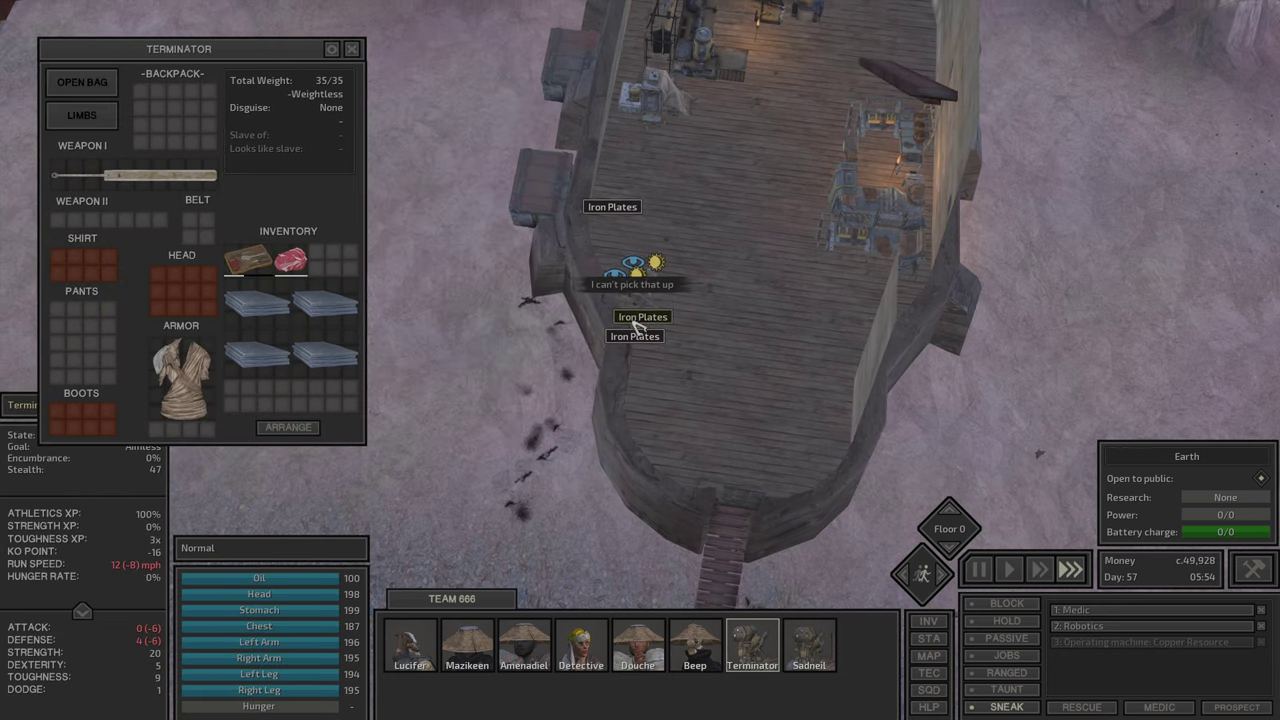
{"action": "left_click", "coordinate": [693, 648]}
{"action": "right_click", "coordinate": [641, 318]}
Step: Walk Terminator across the deck and order the broken Clothing Bench dismantled
{"action": "left_click", "coordinate": [561, 337]}
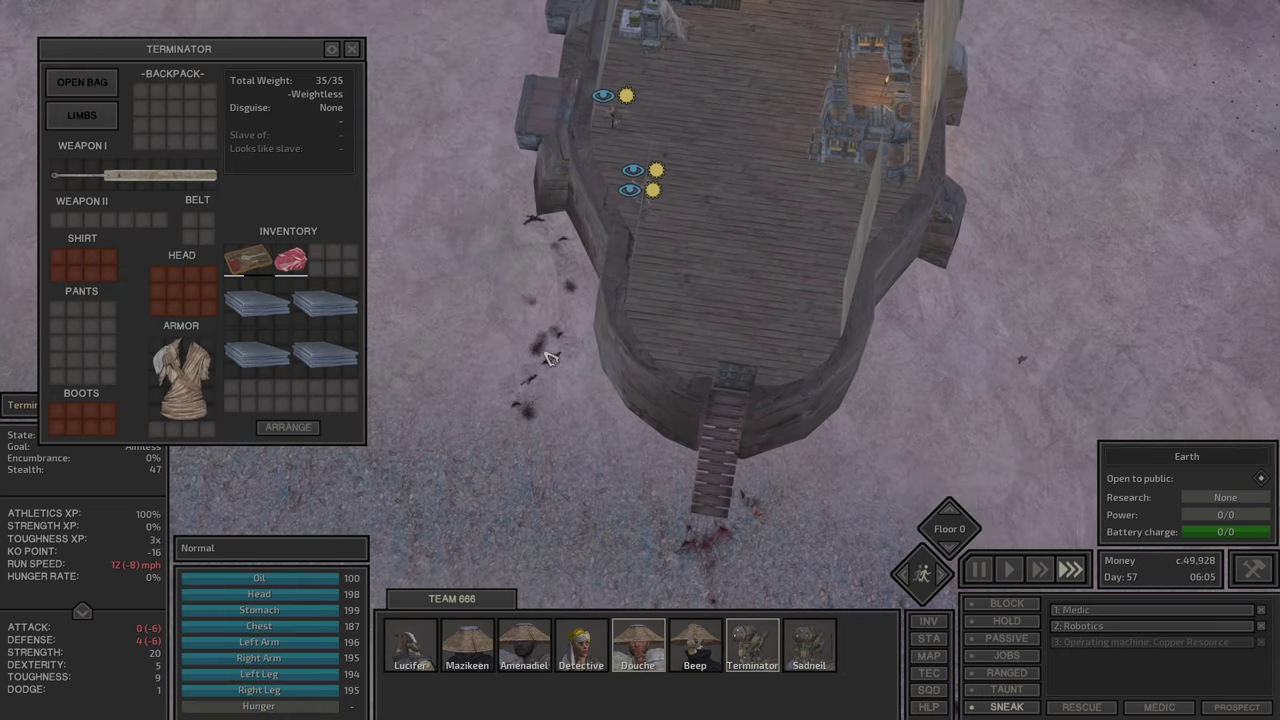
{"action": "right_click", "coordinate": [743, 284]}
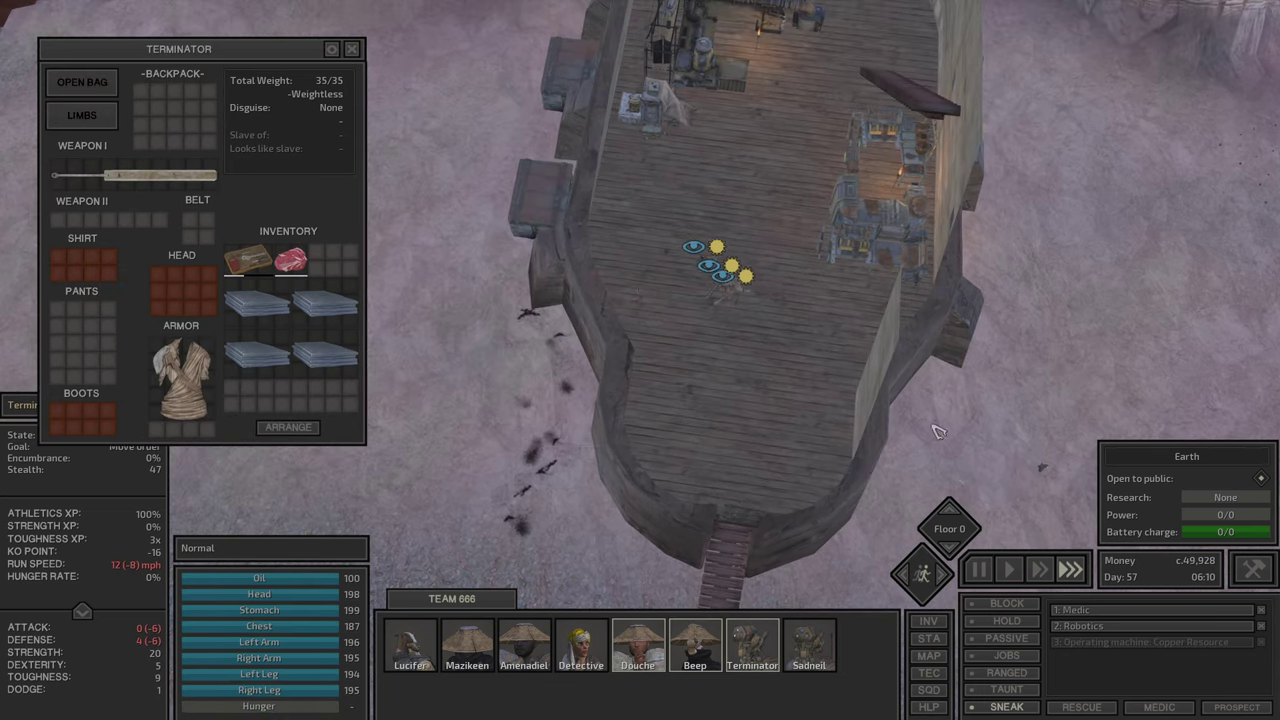
{"action": "left_click", "coordinate": [865, 259]}
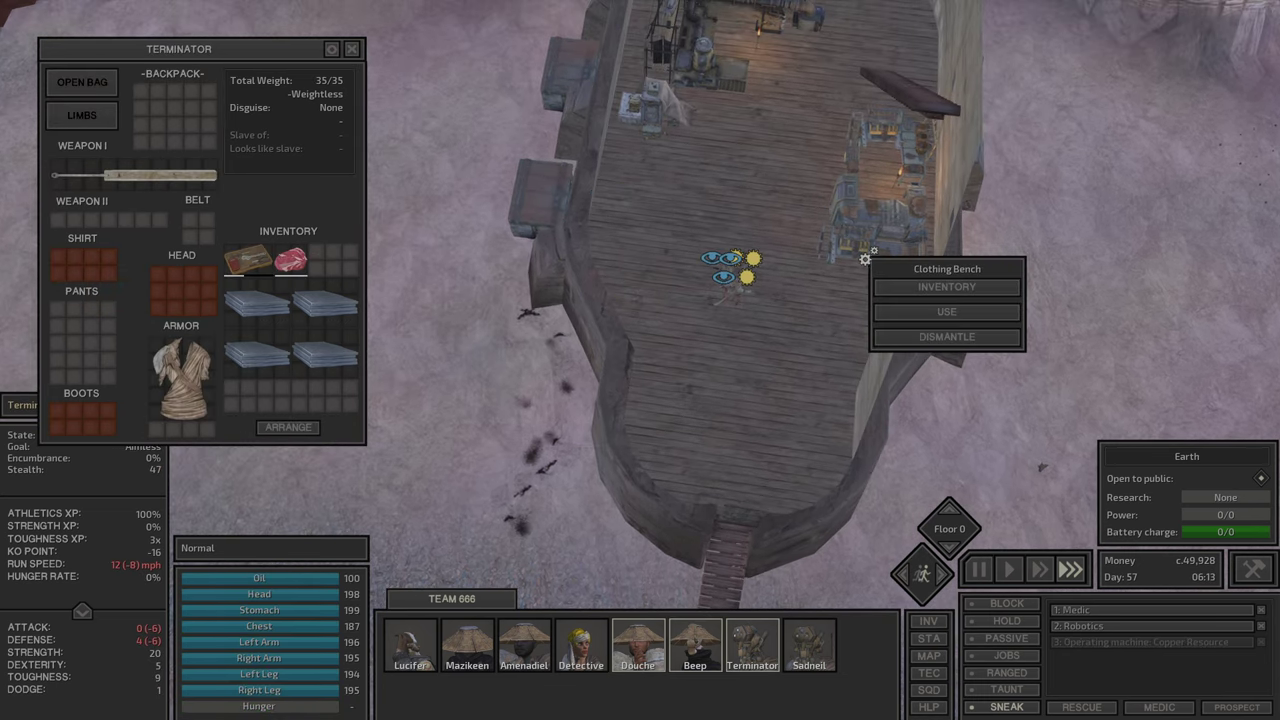
{"action": "left_click", "coordinate": [963, 337]}
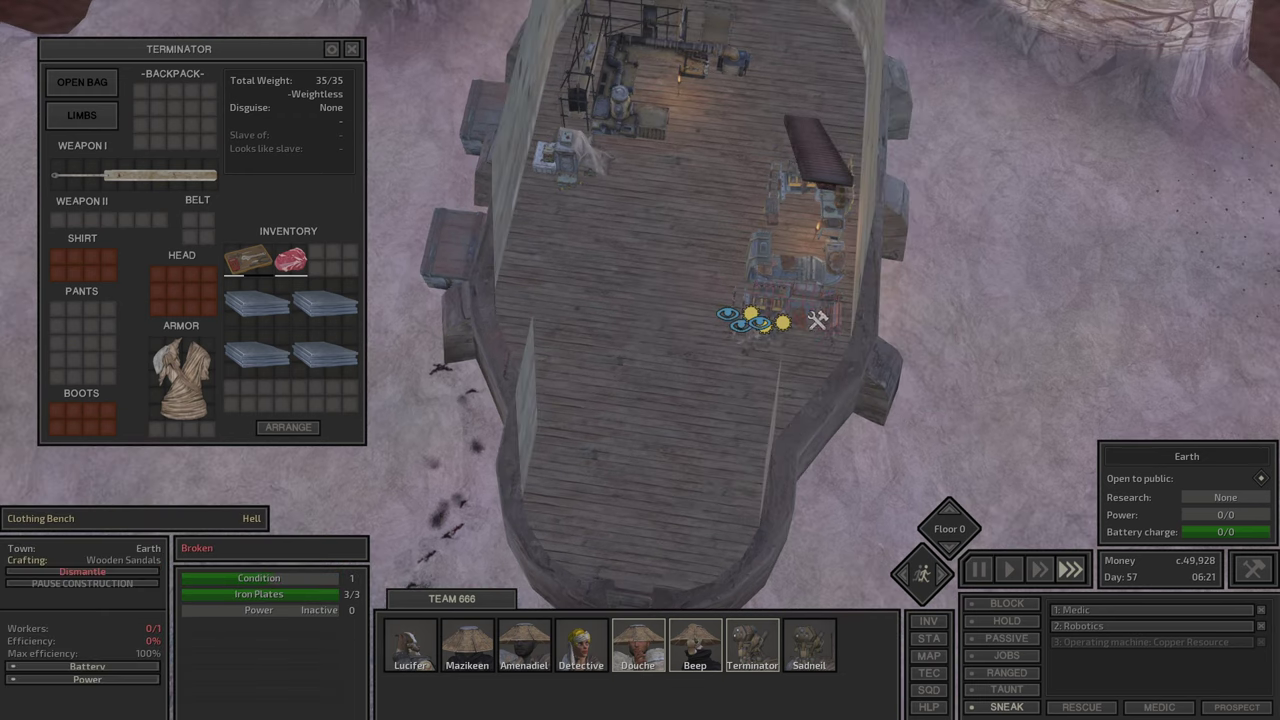
{"action": "key", "text": "i"}
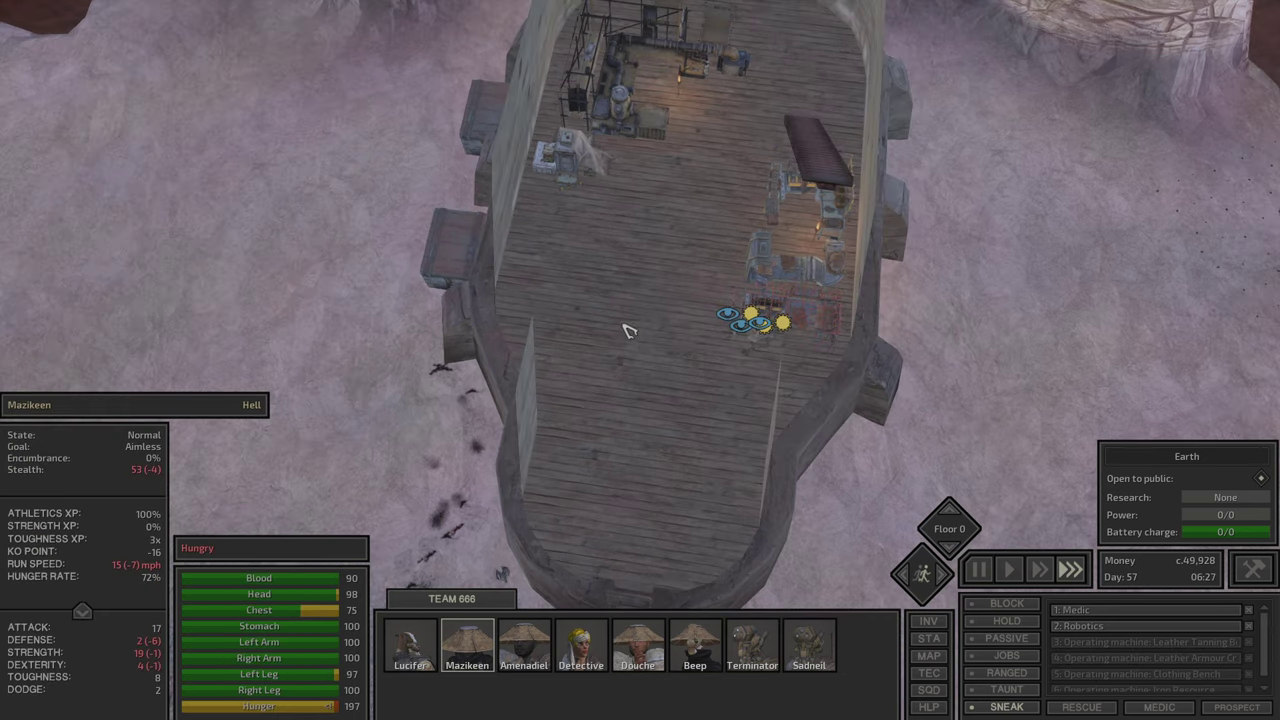
Step: Jump the view to the nearby town on the map and walk Mazikeen there
{"action": "key", "text": "m"}
{"action": "left_click", "coordinate": [716, 432]}
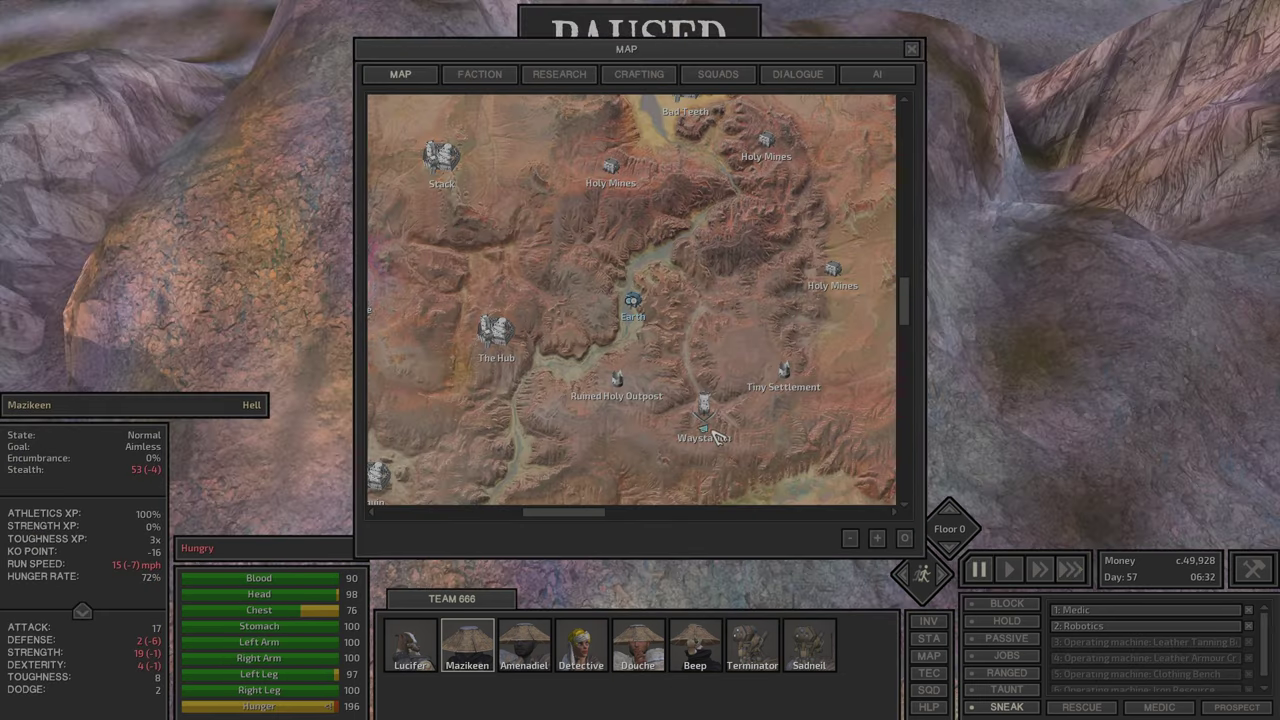
{"action": "key", "text": "m"}
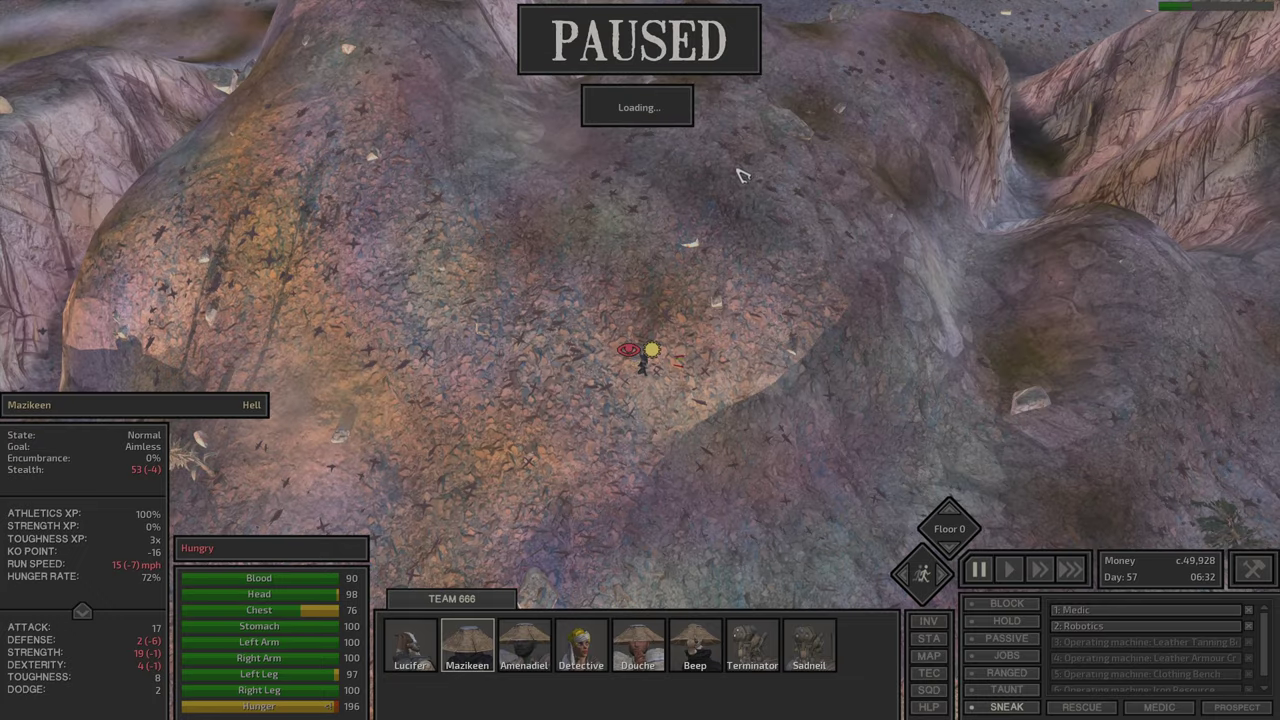
{"action": "scroll", "coordinate": [316, 184], "scroll_direction": "up", "scroll_amount": 5}
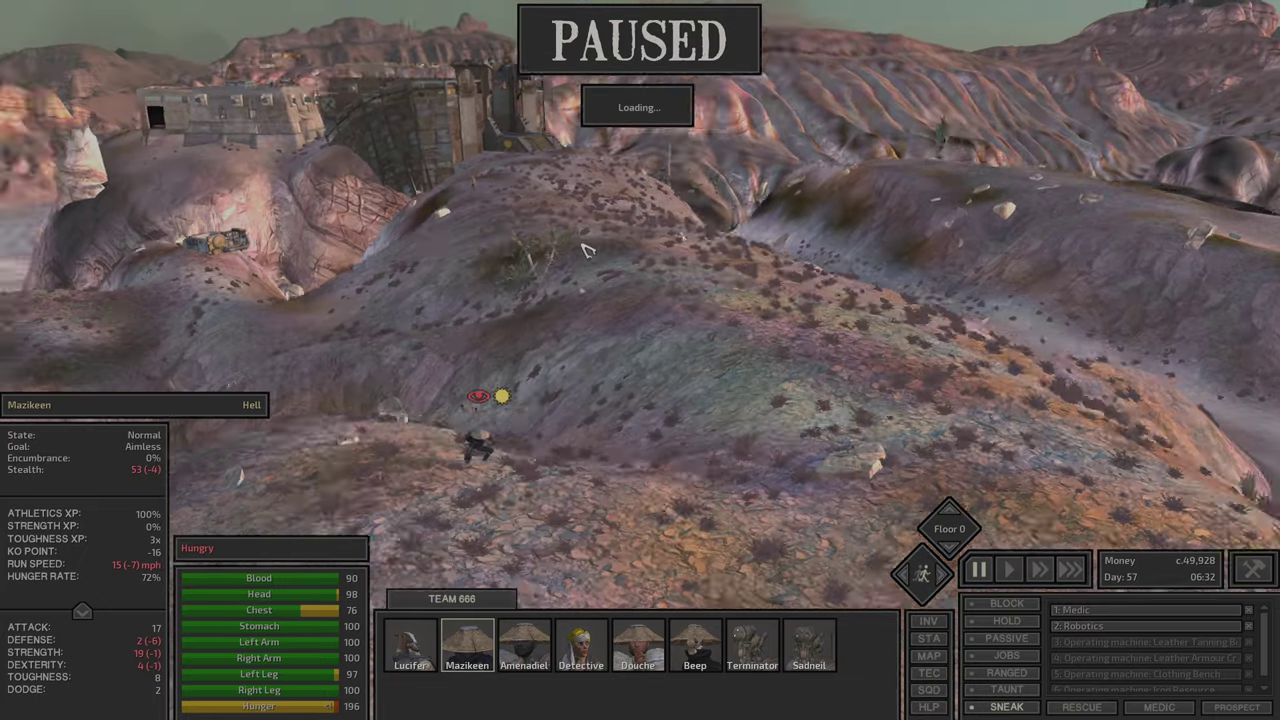
{"action": "right_click", "coordinate": [587, 250]}
{"action": "scroll", "coordinate": [587, 250], "scroll_direction": "up", "scroll_amount": 5}
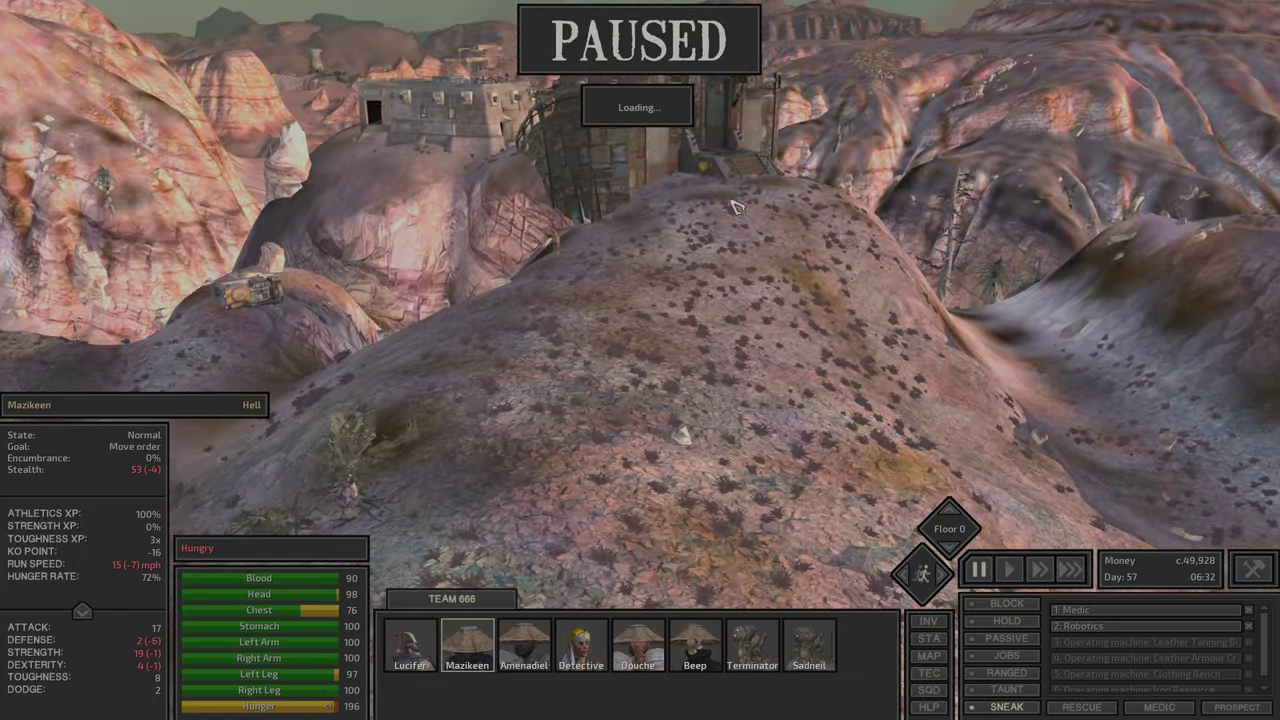
Step: Resume at top speed and turn the view into the bar's upper floor
{"action": "key", "text": "w"}
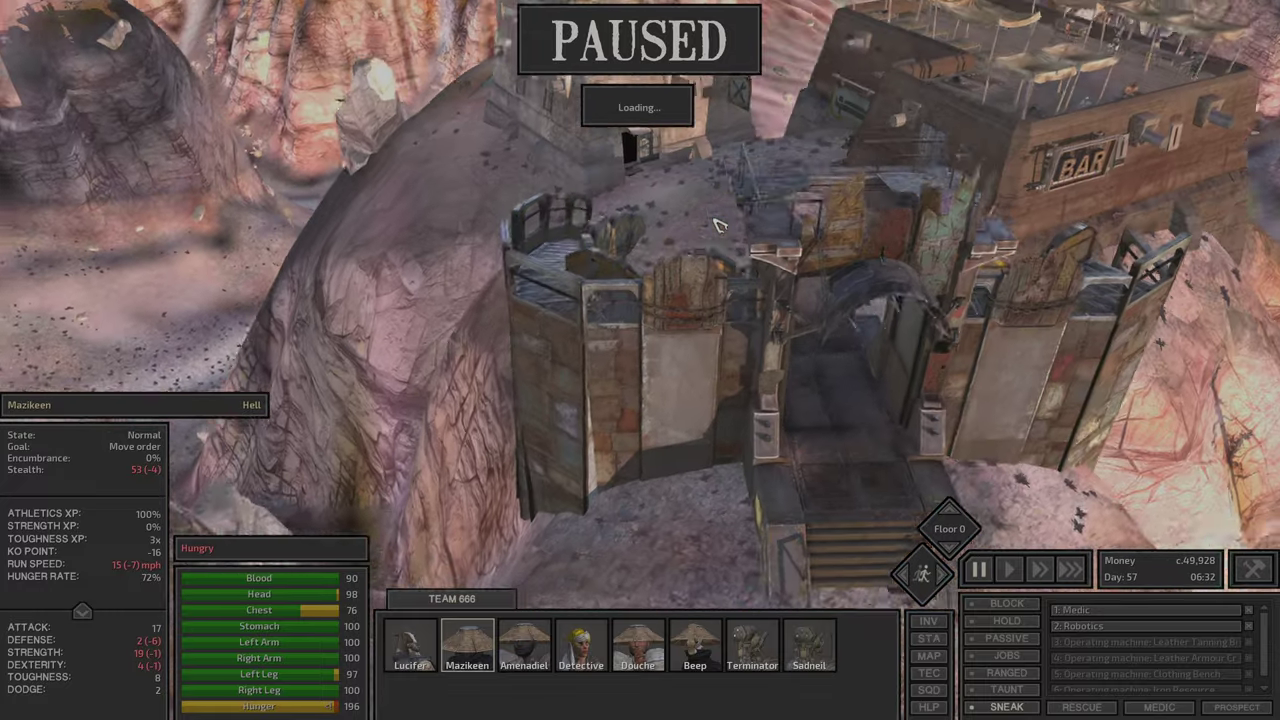
{"action": "key", "text": "e"}
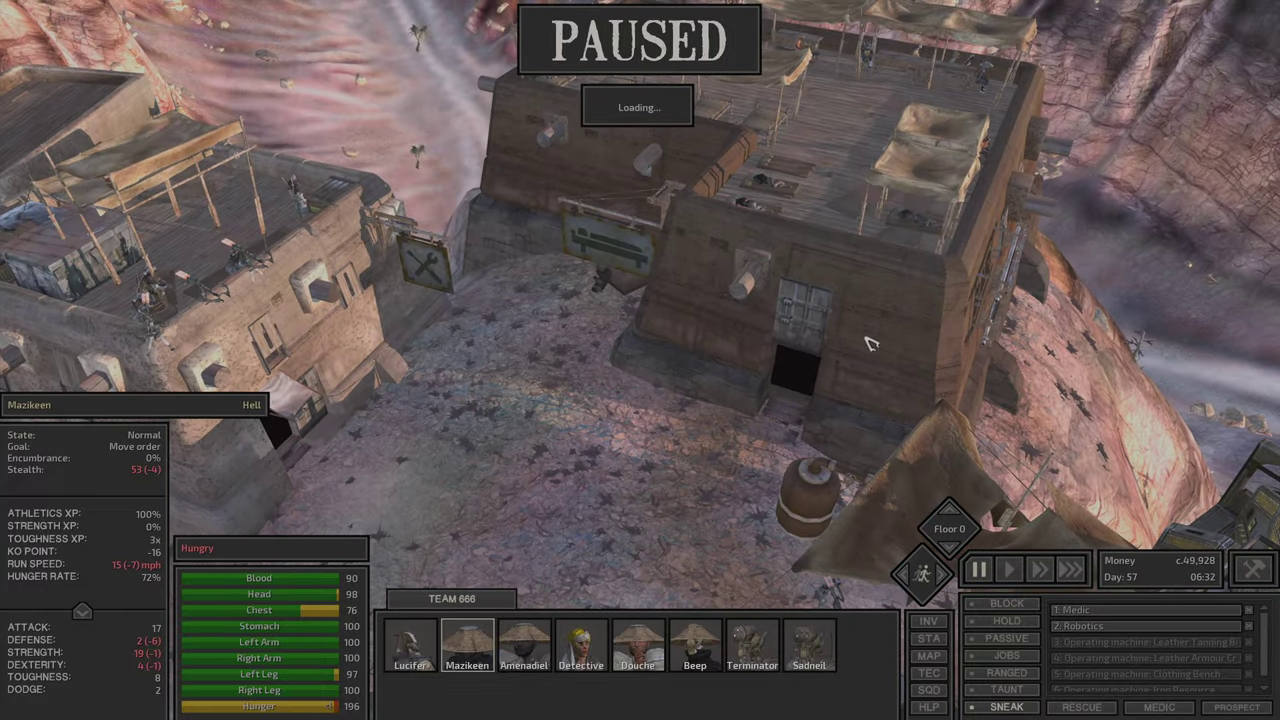
{"action": "key", "text": "3"}
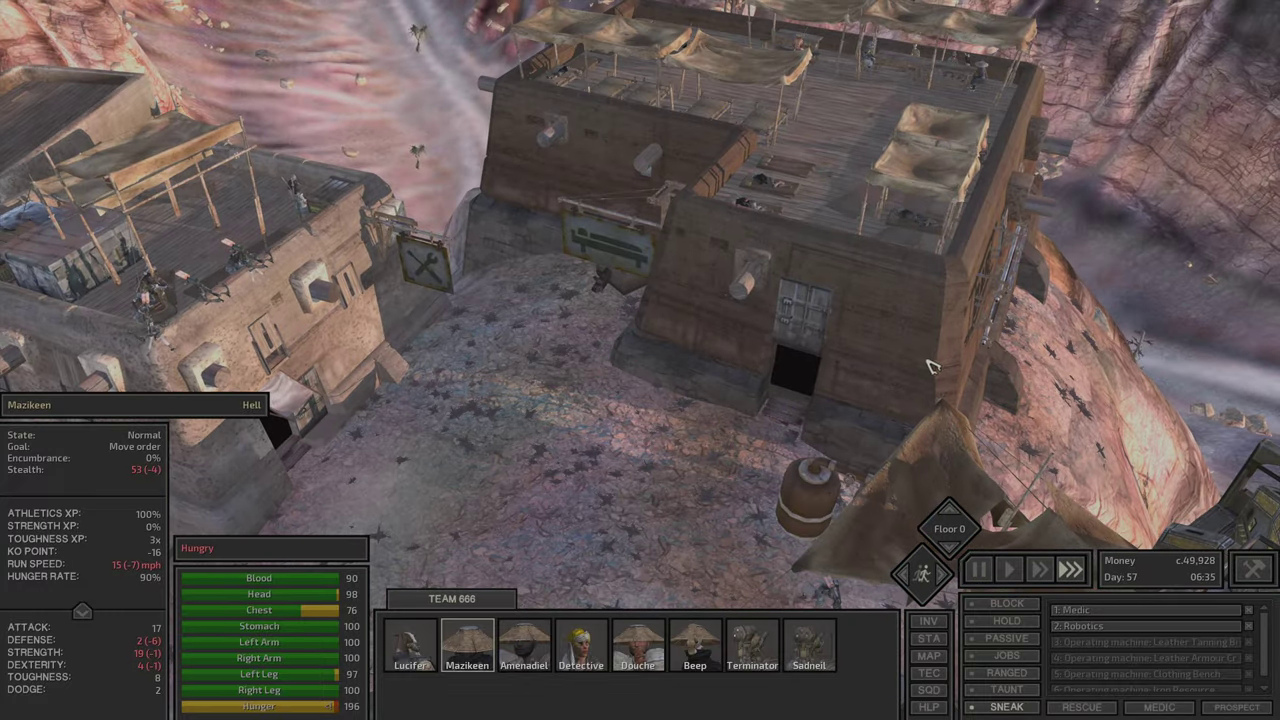
{"action": "key", "text": "e"}
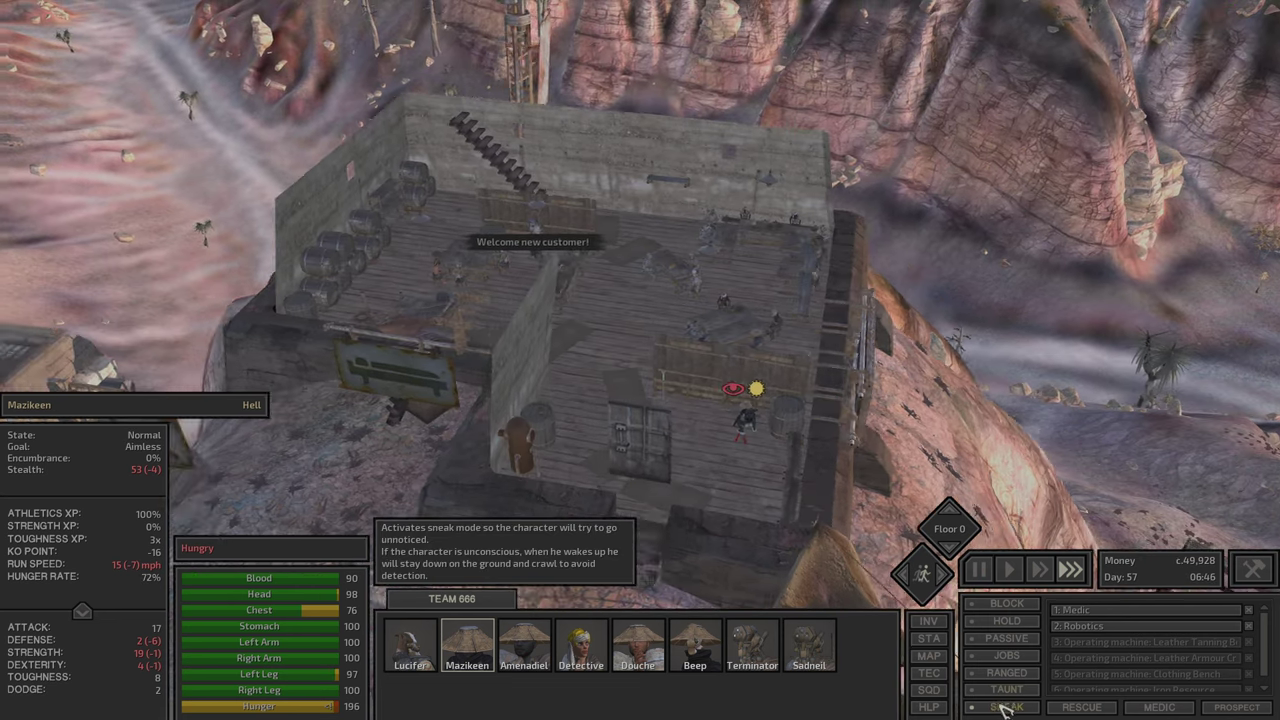
{"action": "key", "text": "e"}
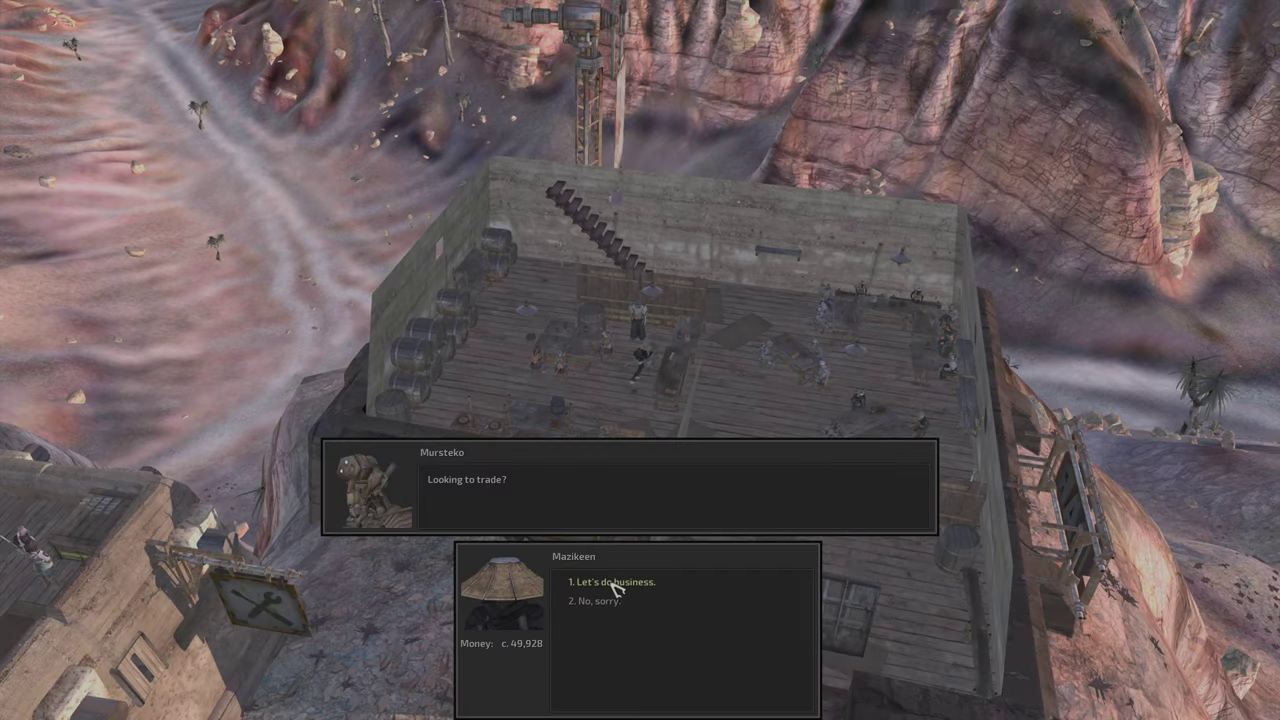
Step: Trade with Mursteko and buy the stack of meat
{"action": "left_click", "coordinate": [612, 582]}
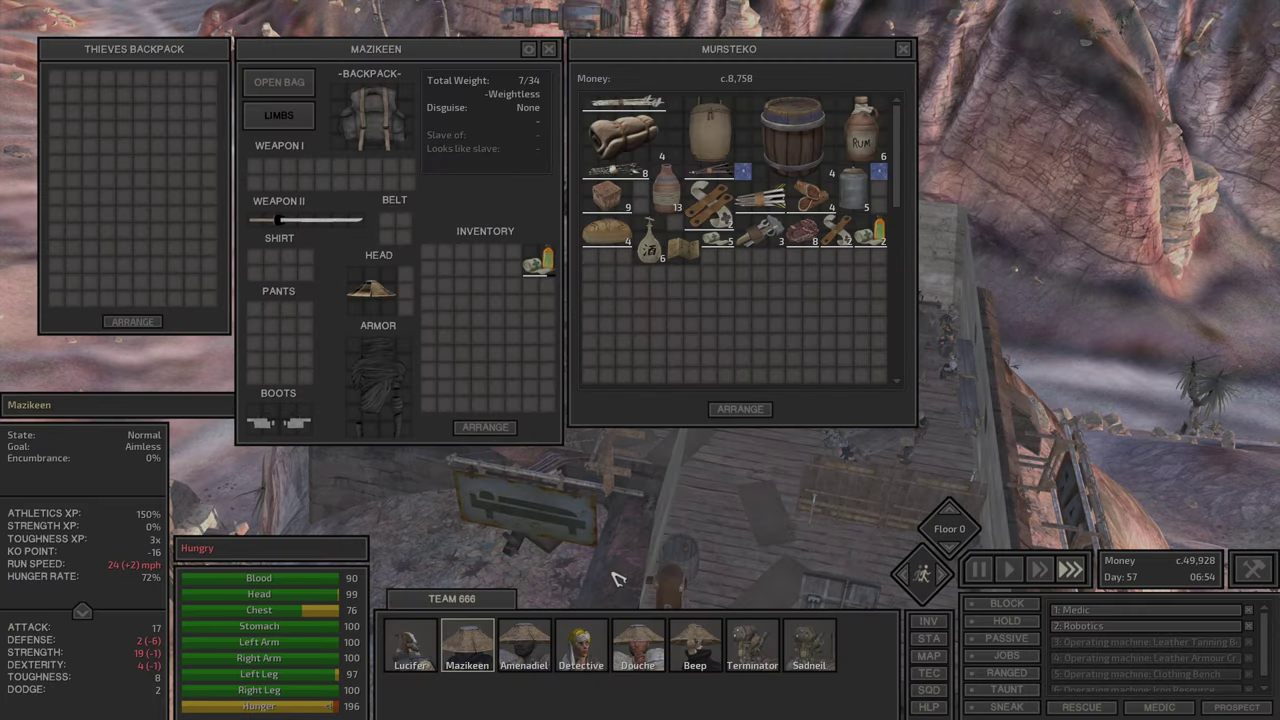
{"action": "key", "text": "space"}
{"action": "left_click", "coordinate": [810, 242], "text": "ctrl"}
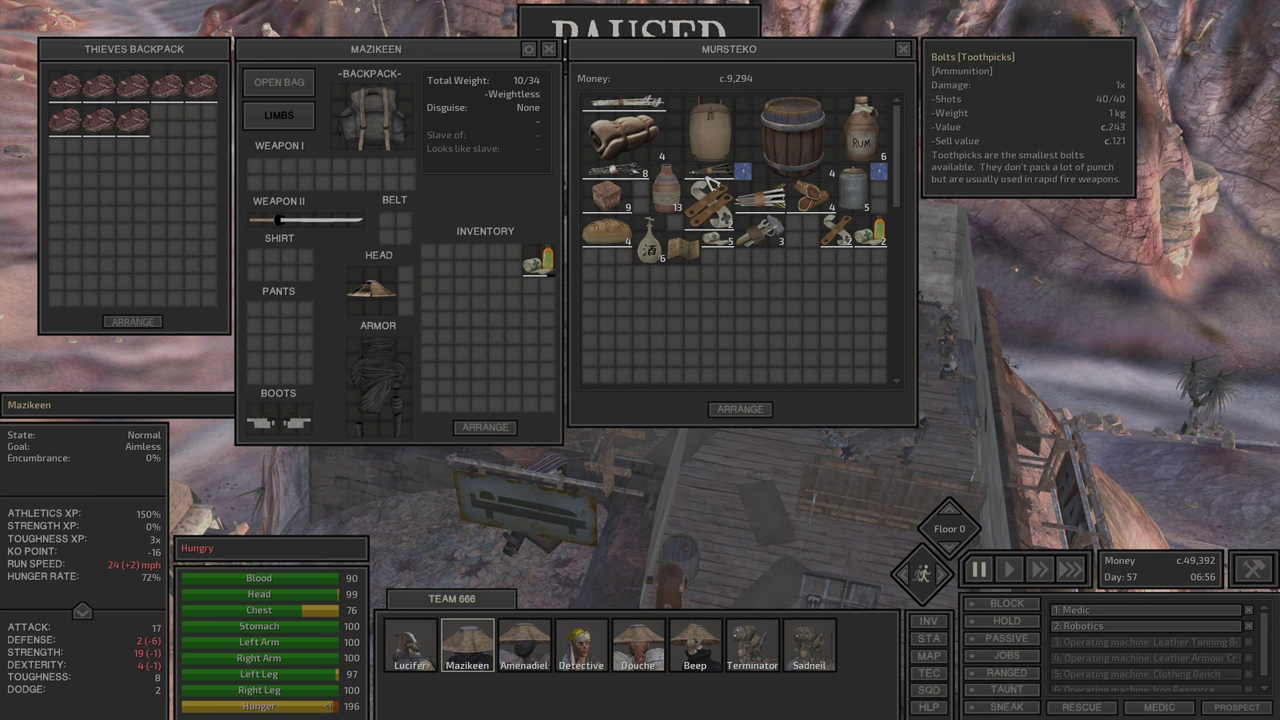
{"action": "key", "text": "Escape"}
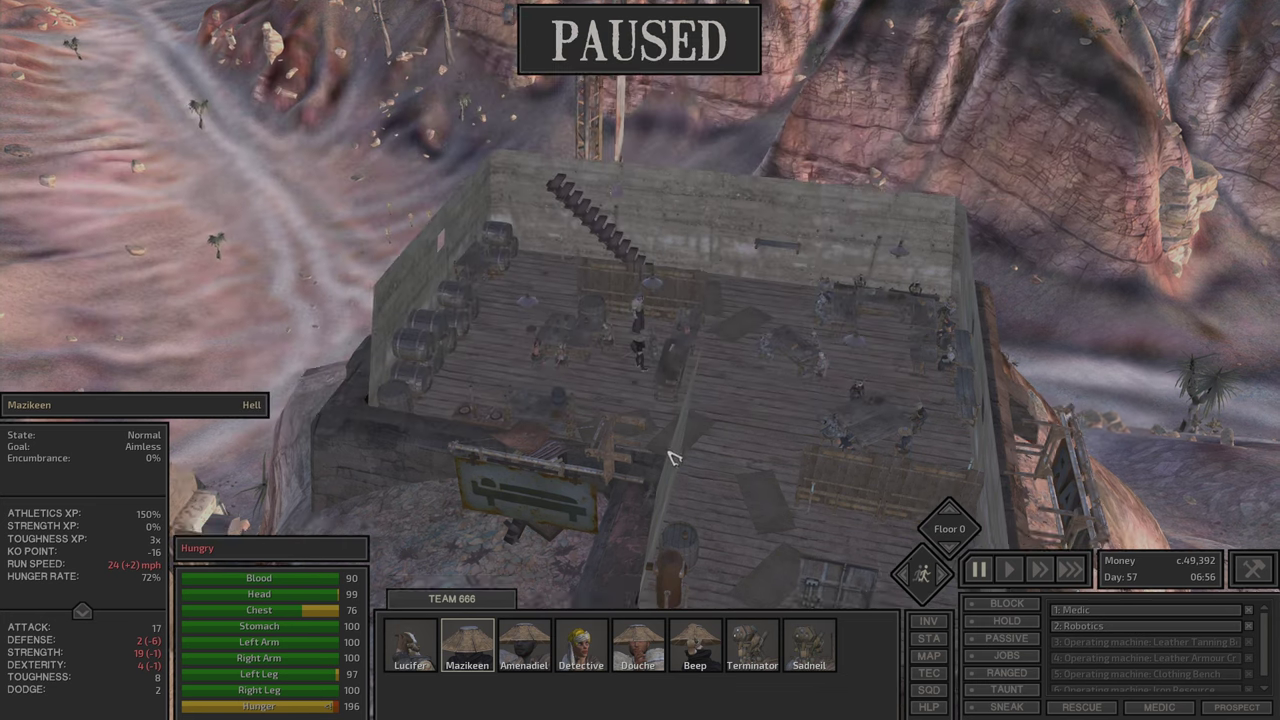
Step: Trade with Mursteko again and buy the stack of crates
{"action": "key", "text": "s"}
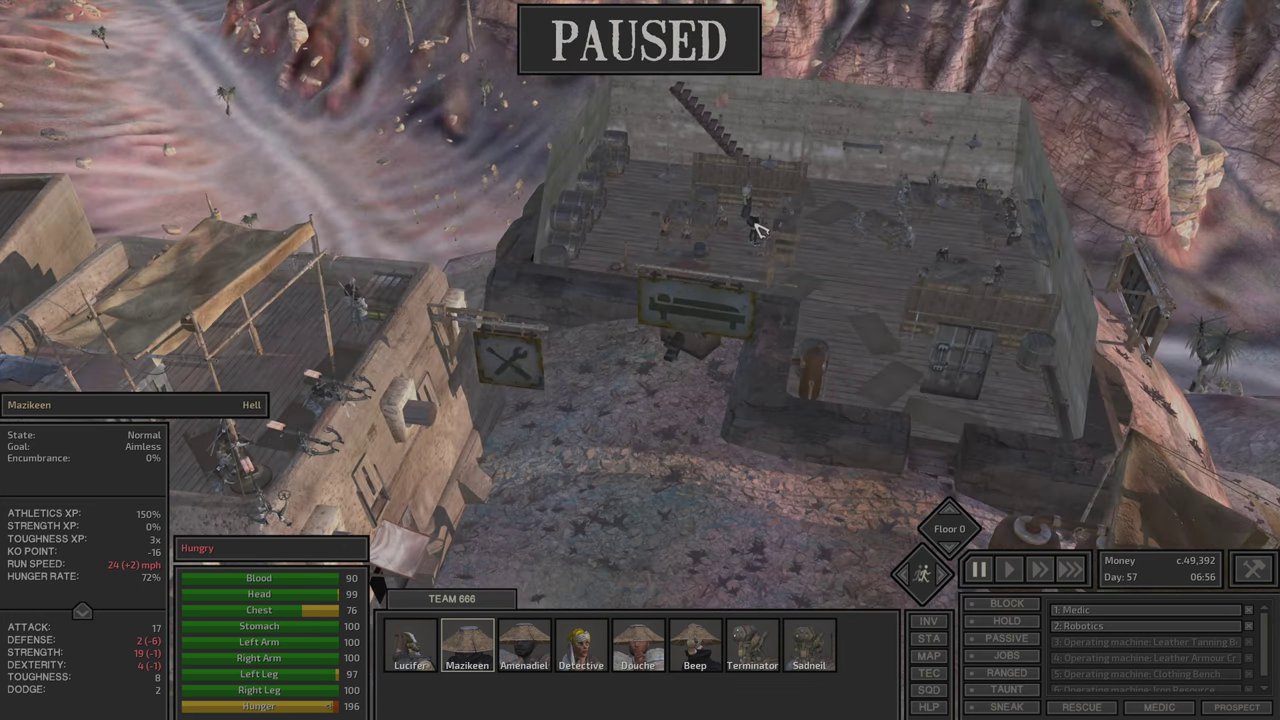
{"action": "scroll", "coordinate": [757, 230], "scroll_direction": "up", "scroll_amount": 2}
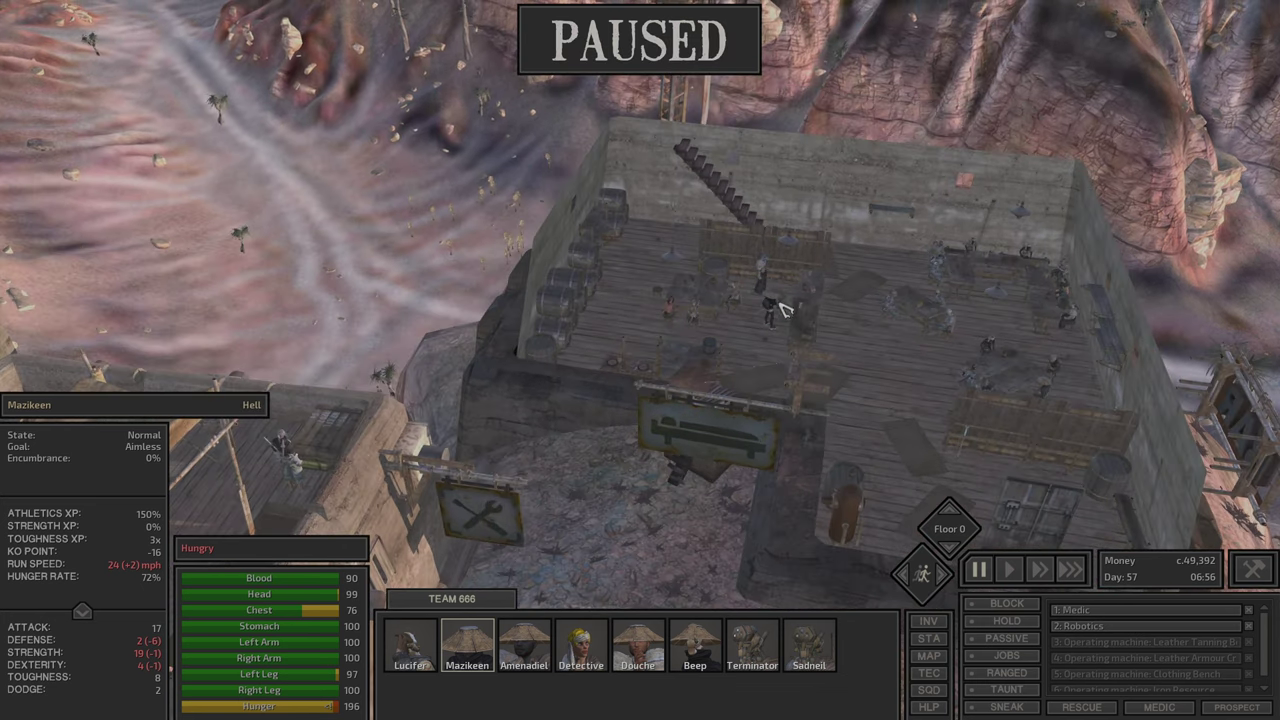
{"action": "right_click", "coordinate": [783, 309]}
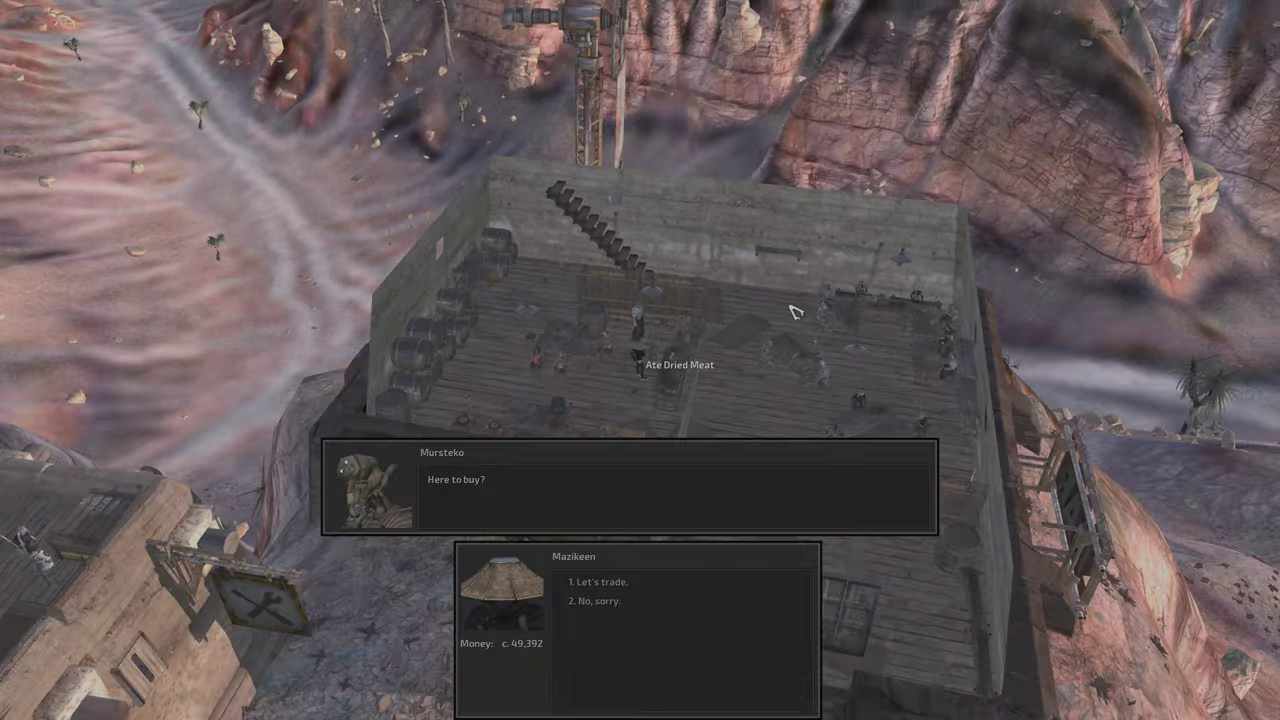
{"action": "left_click", "coordinate": [600, 581]}
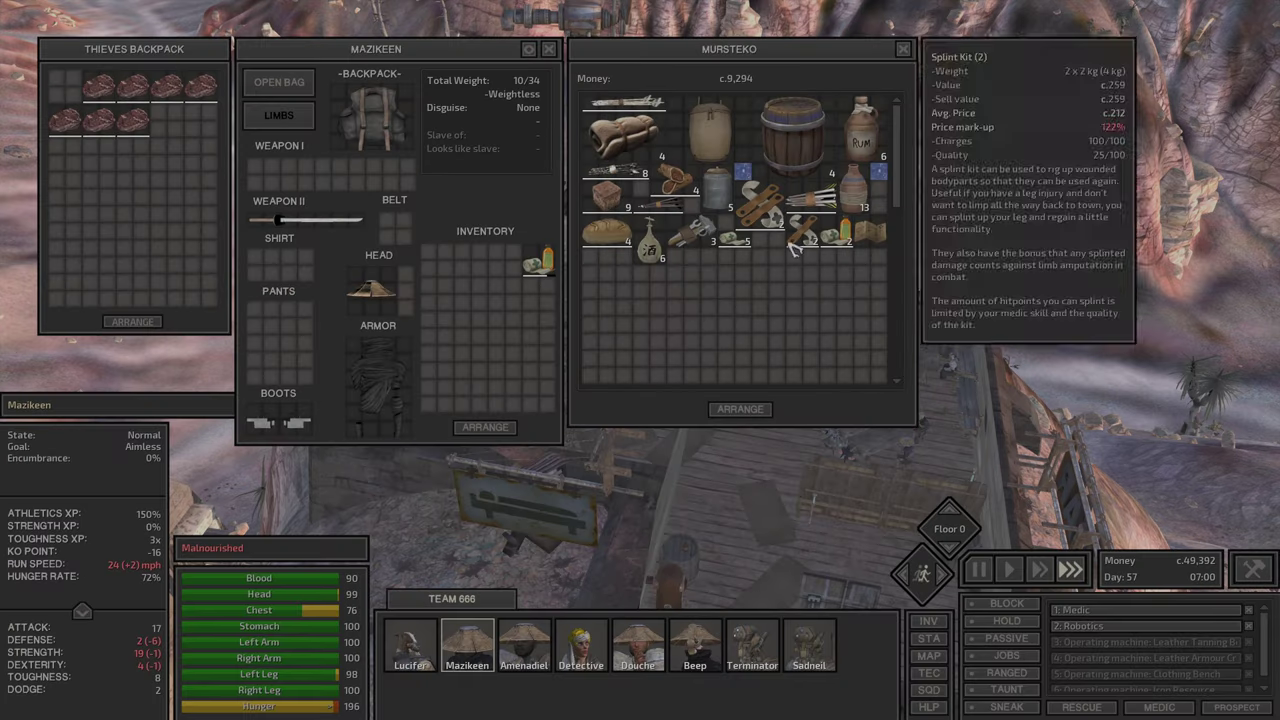
{"action": "left_click", "coordinate": [603, 198], "text": "ctrl"}
{"action": "key", "text": "Escape"}
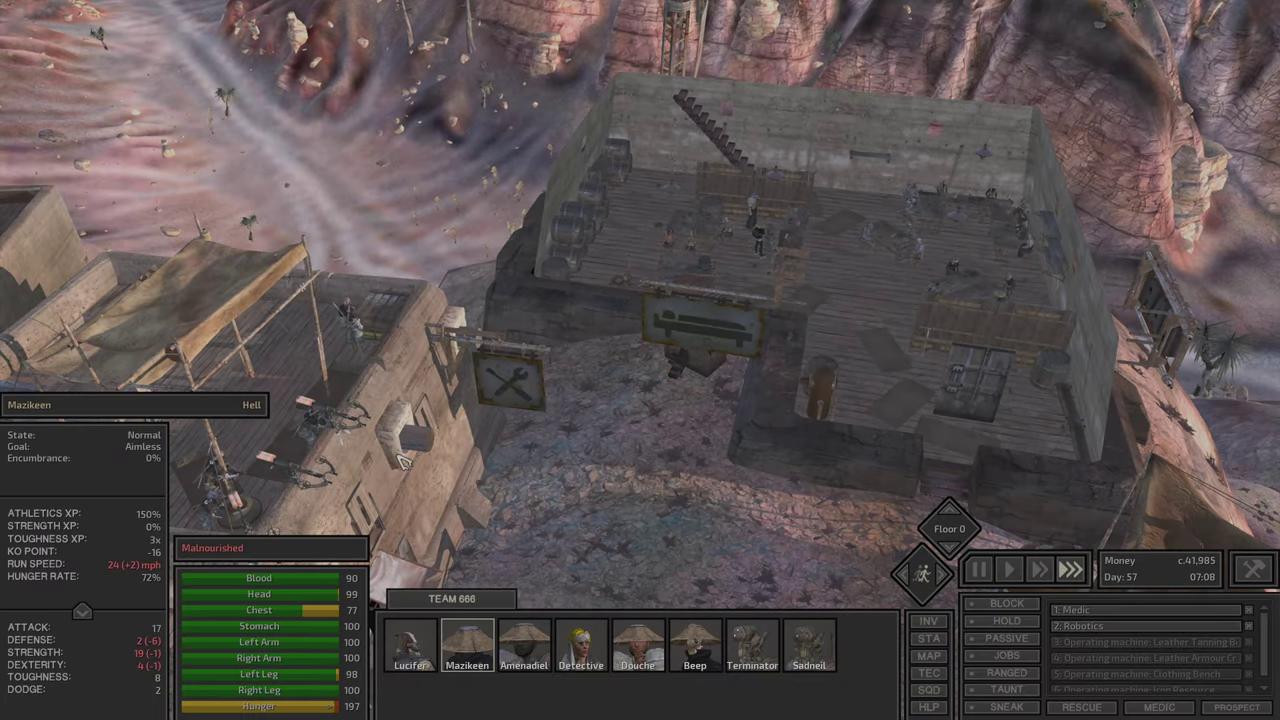
Step: Open trade with the Ronin Construction Trader to browse his goods
{"action": "right_click", "coordinate": [622, 511]}
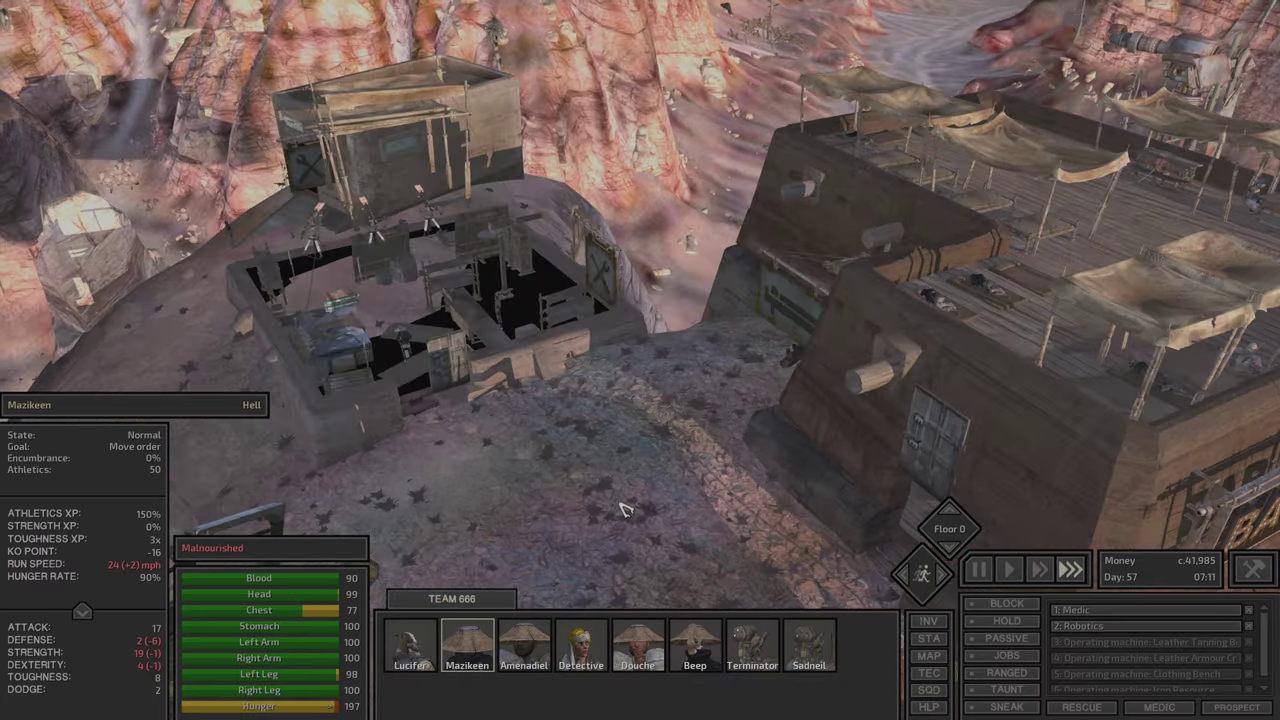
{"action": "key", "text": "space"}
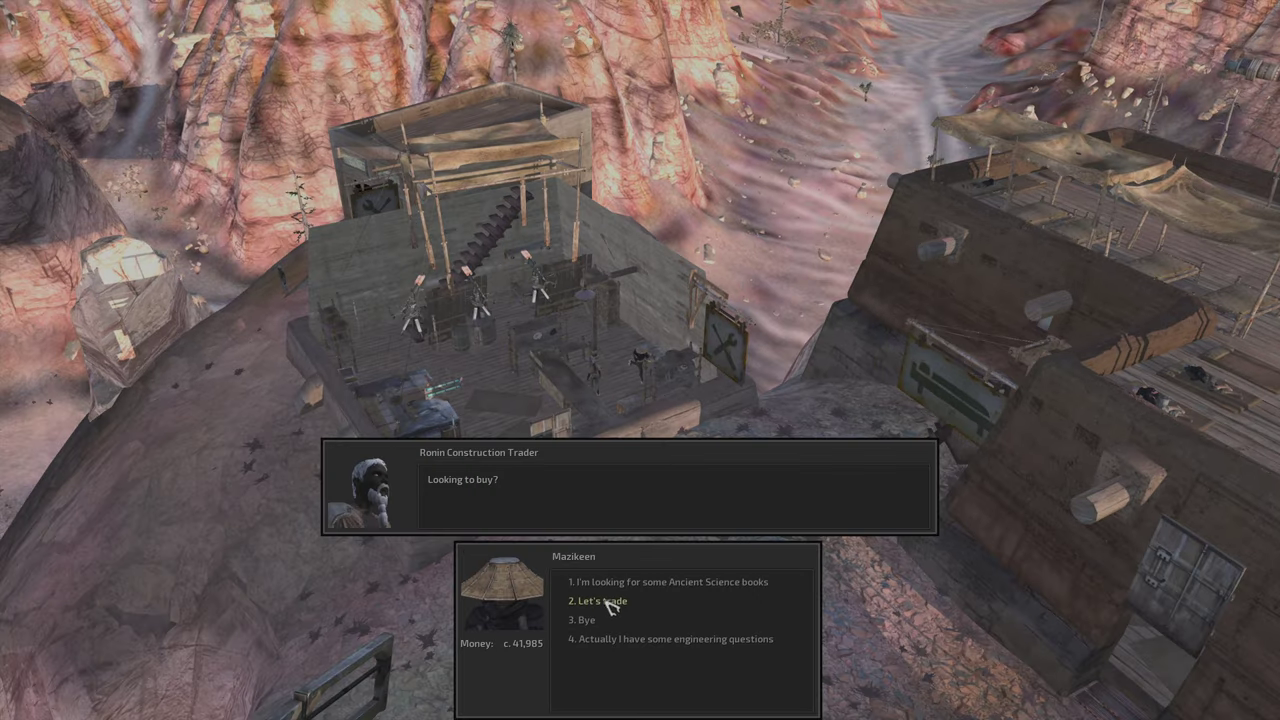
{"action": "left_click", "coordinate": [612, 604]}
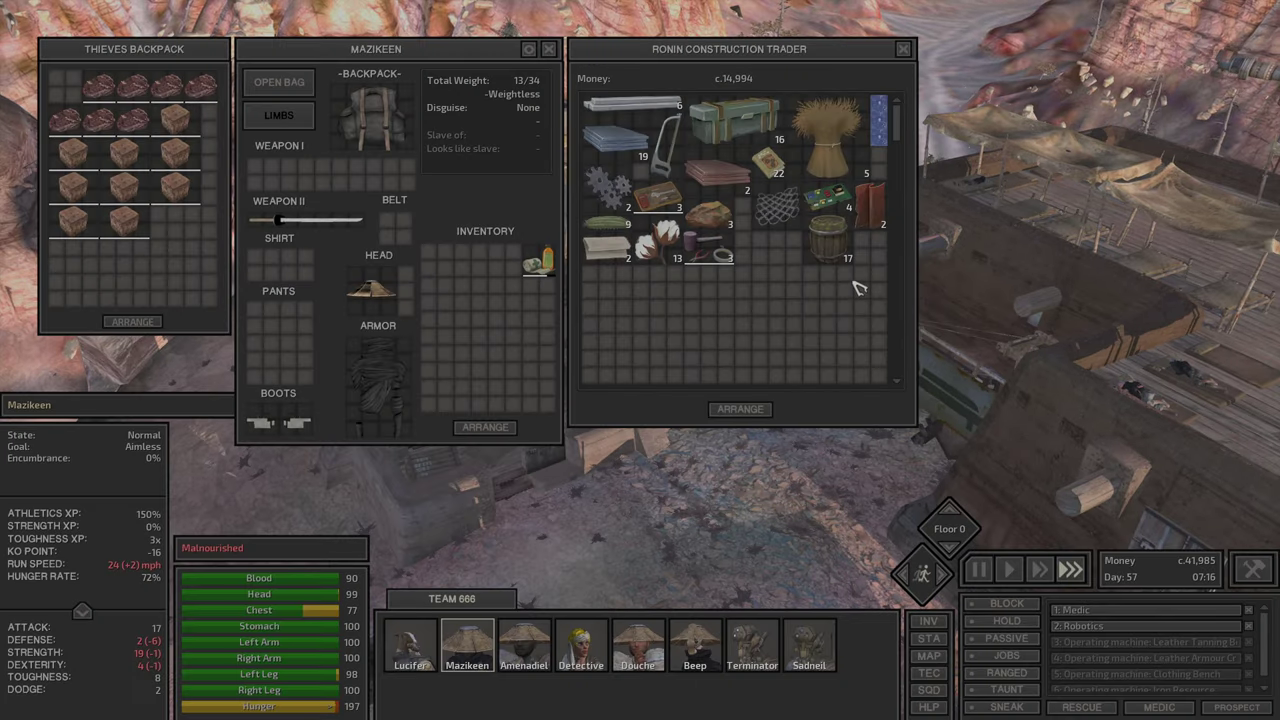
{"action": "key", "text": "Escape"}
Step: Jump the view back to Earth base using the world map
{"action": "key", "text": "m"}
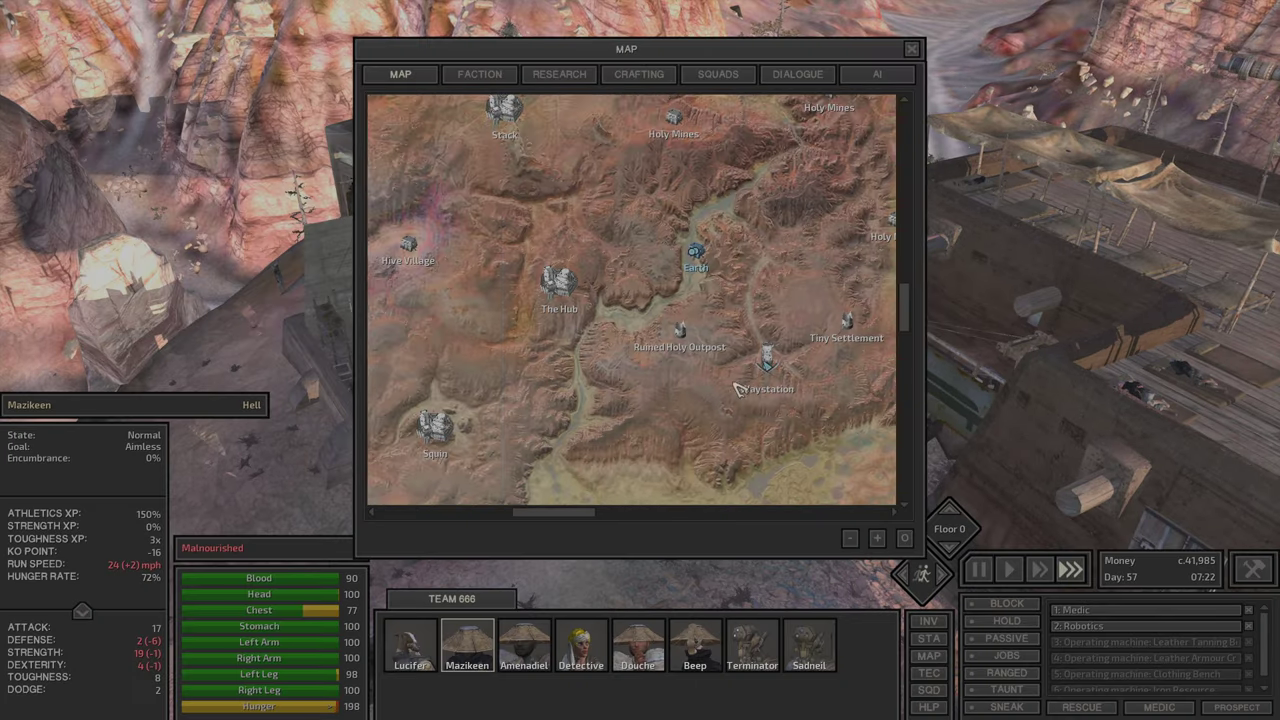
{"action": "left_click", "coordinate": [700, 255]}
{"action": "key", "text": "m"}
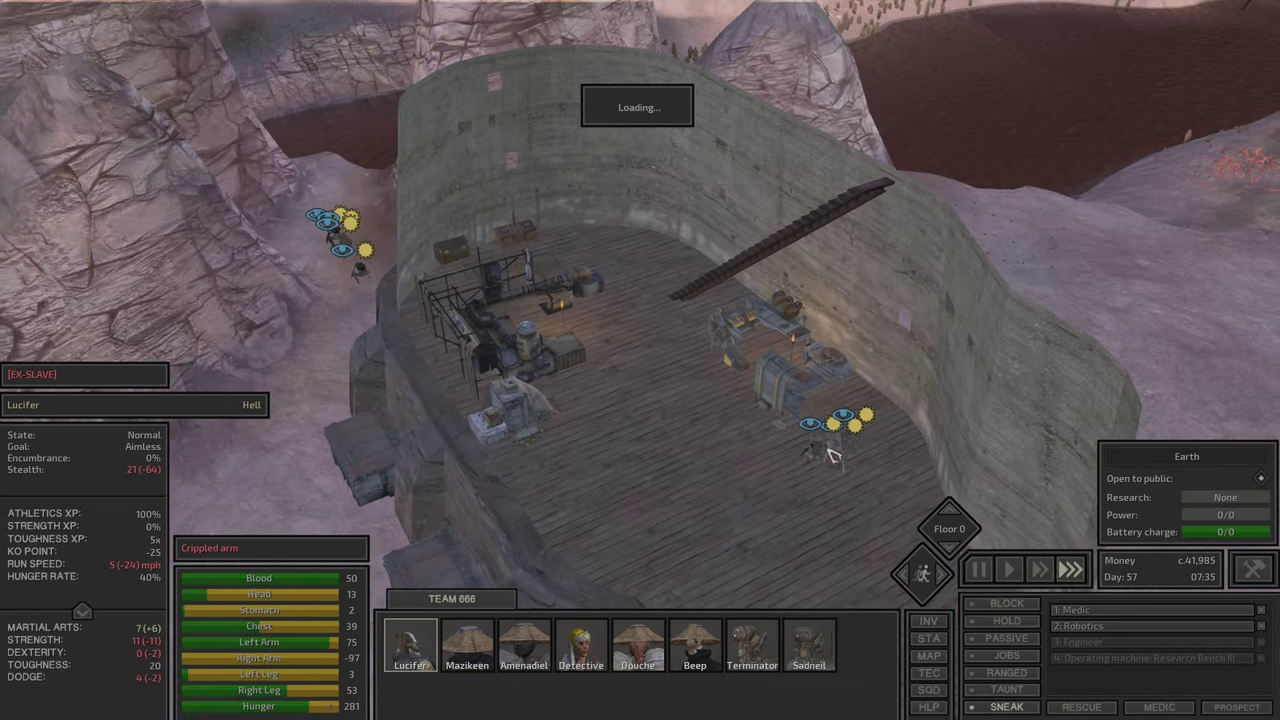
Step: Select Terminator and order the Leather Tanning Bench dismantled
{"action": "left_click_drag", "start_coordinate": [866, 314], "coordinate": [654, 420]}
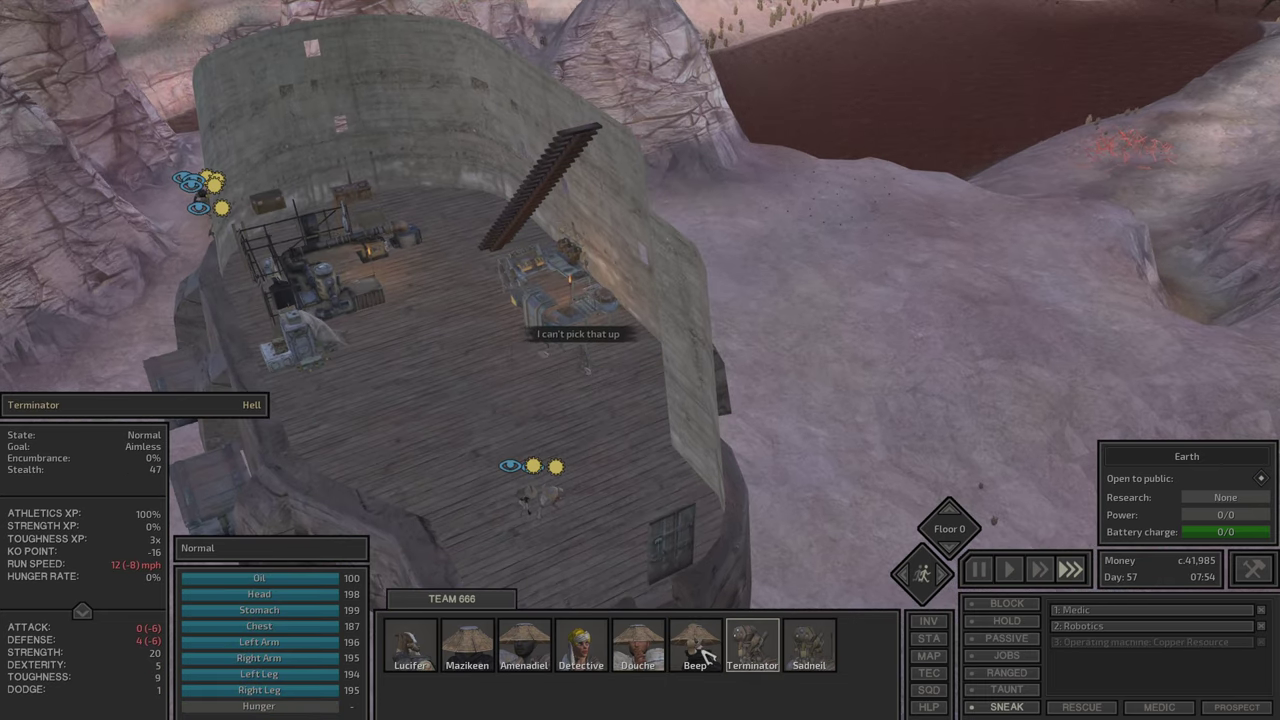
{"action": "left_click", "coordinate": [548, 366]}
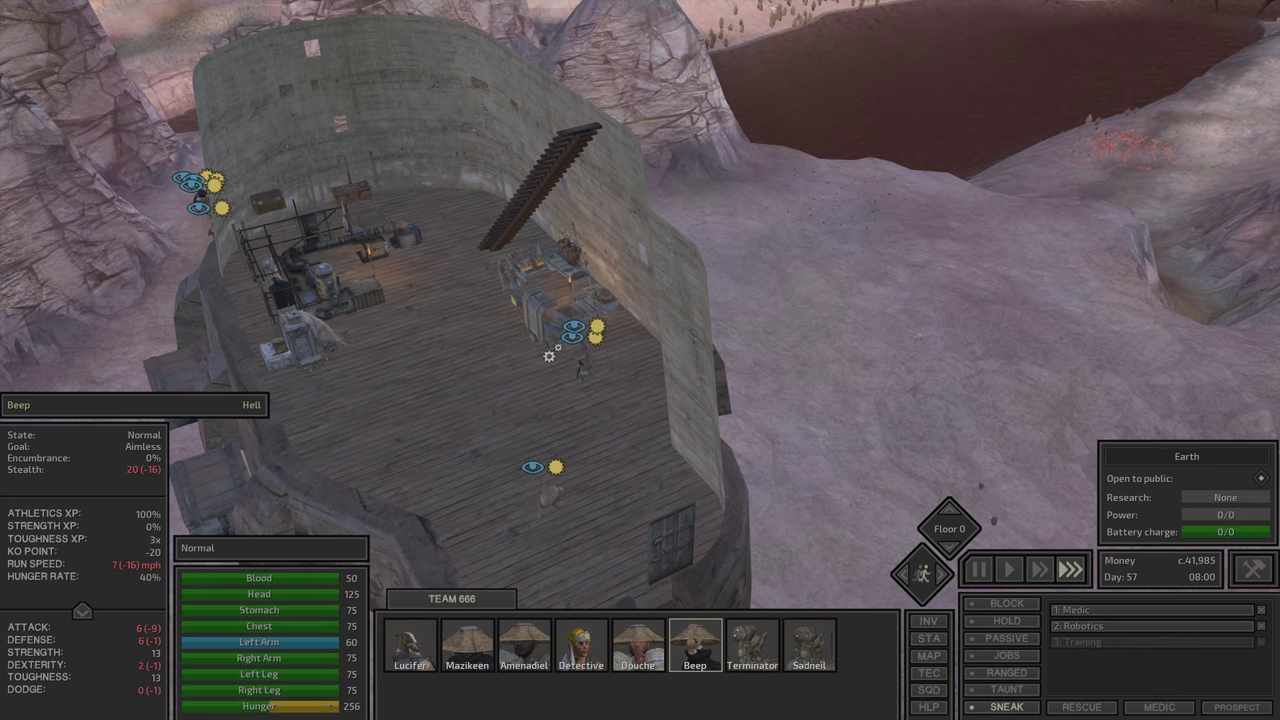
{"action": "left_click", "coordinate": [578, 388]}
{"action": "right_click", "coordinate": [576, 306]}
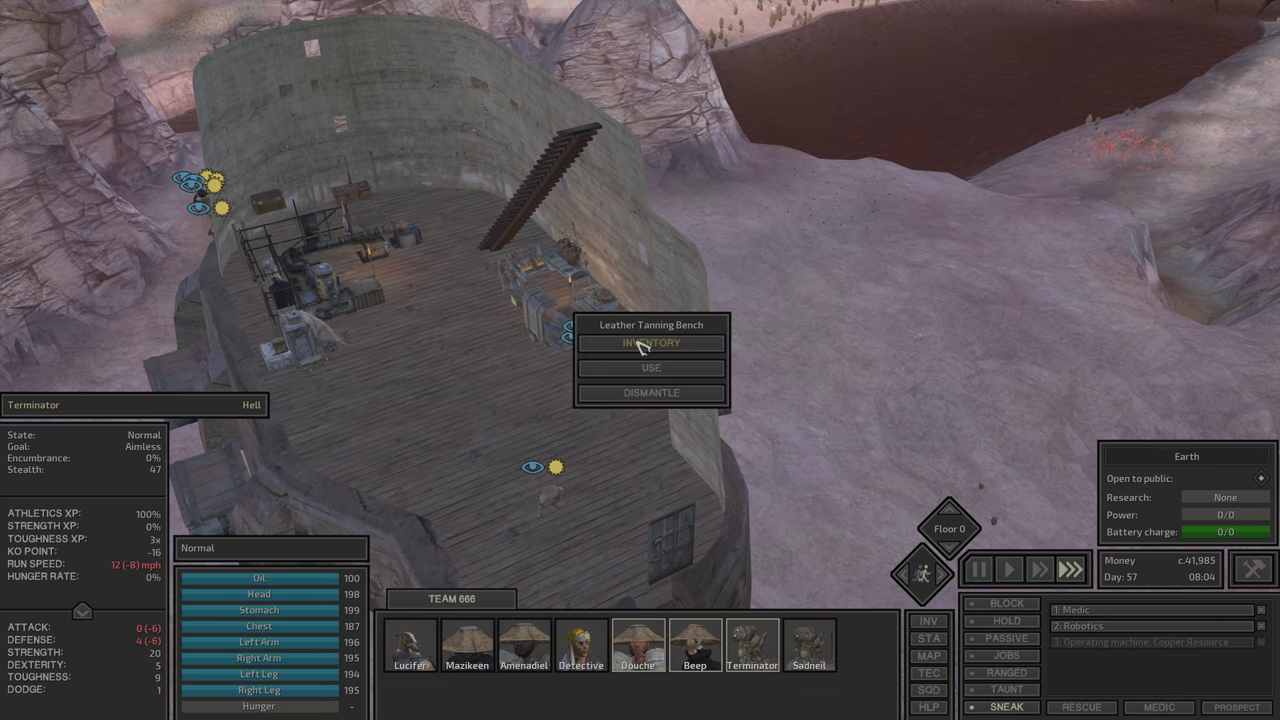
{"action": "left_click", "coordinate": [663, 394]}
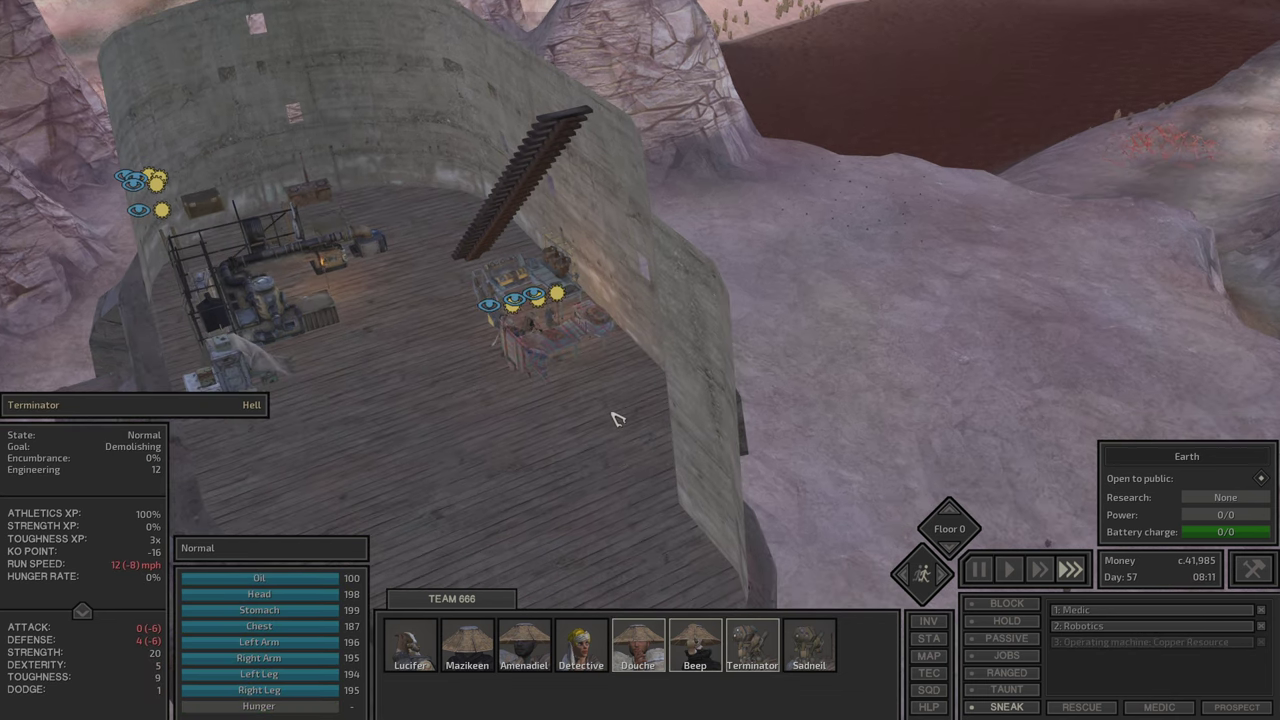
{"action": "left_click", "coordinate": [586, 337]}
{"action": "scroll", "coordinate": [588, 338], "scroll_direction": "up", "scroll_amount": 2}
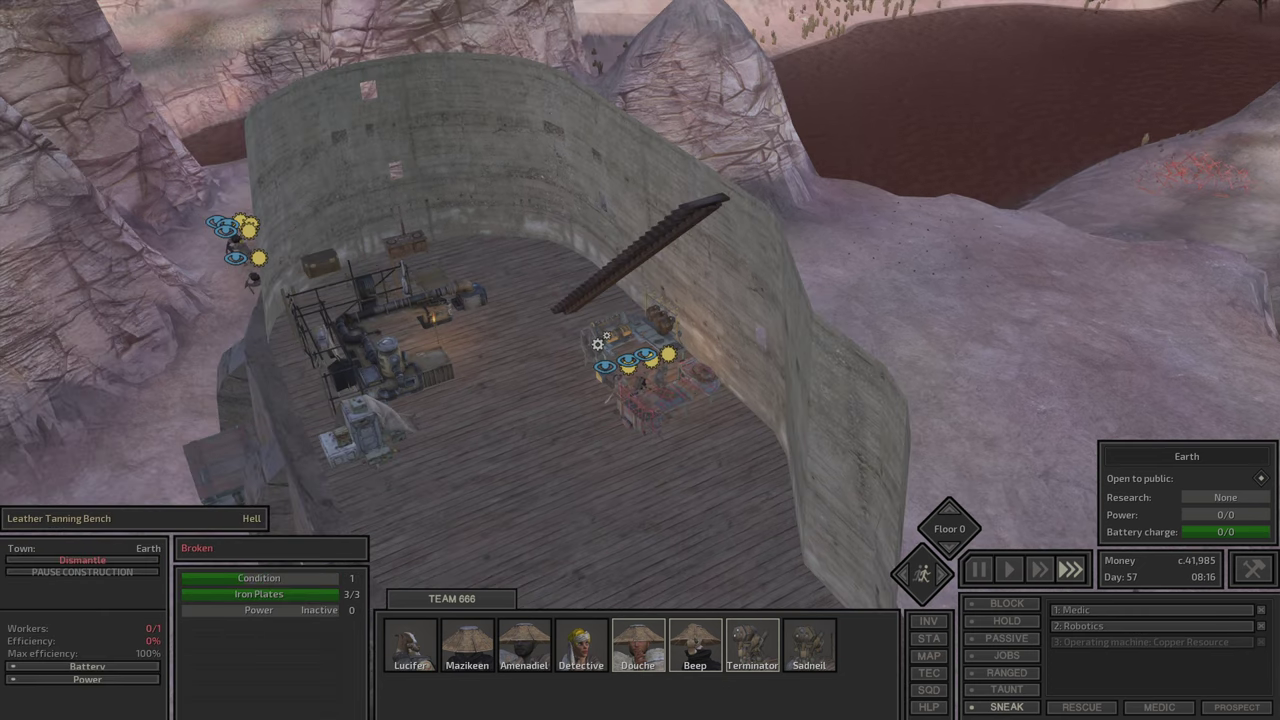
Step: Reselect Terminator and order the Thief Training Boxes II dismantled
{"action": "left_click_drag", "start_coordinate": [760, 310], "coordinate": [527, 428]}
{"action": "scroll", "coordinate": [560, 429], "scroll_direction": "down", "scroll_amount": 2}
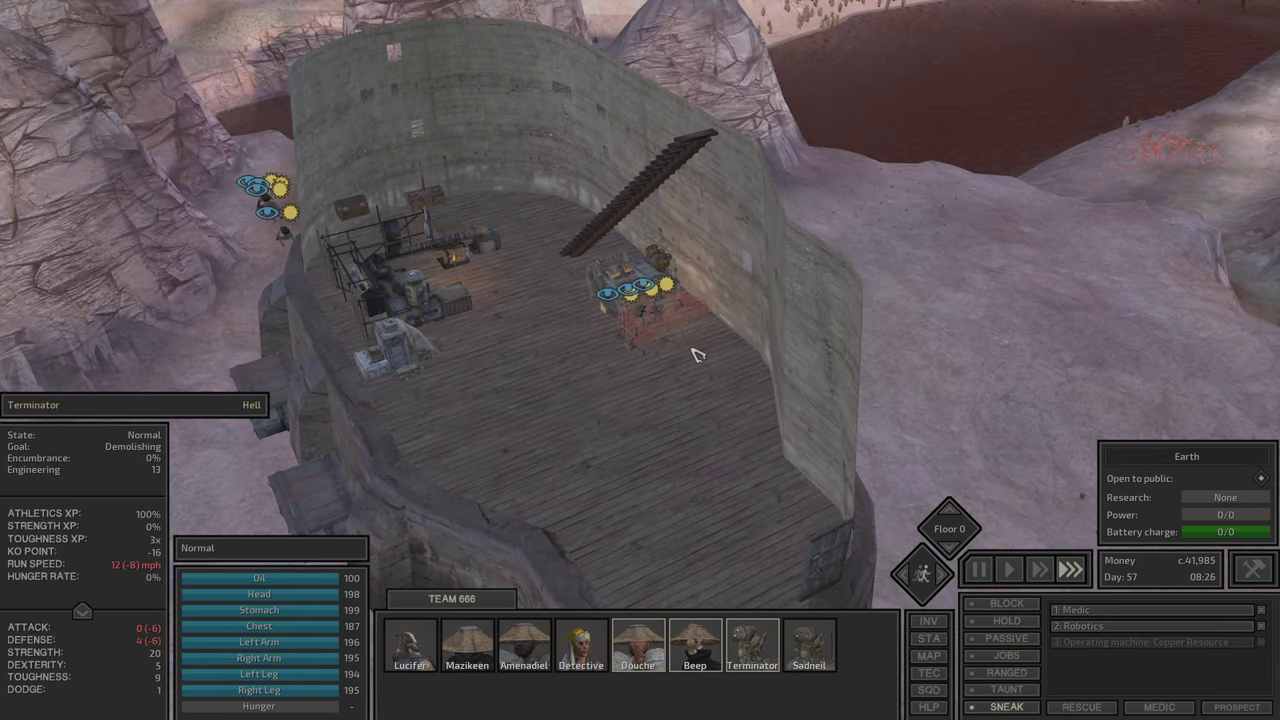
{"action": "scroll", "coordinate": [697, 355], "scroll_direction": "up", "scroll_amount": 1}
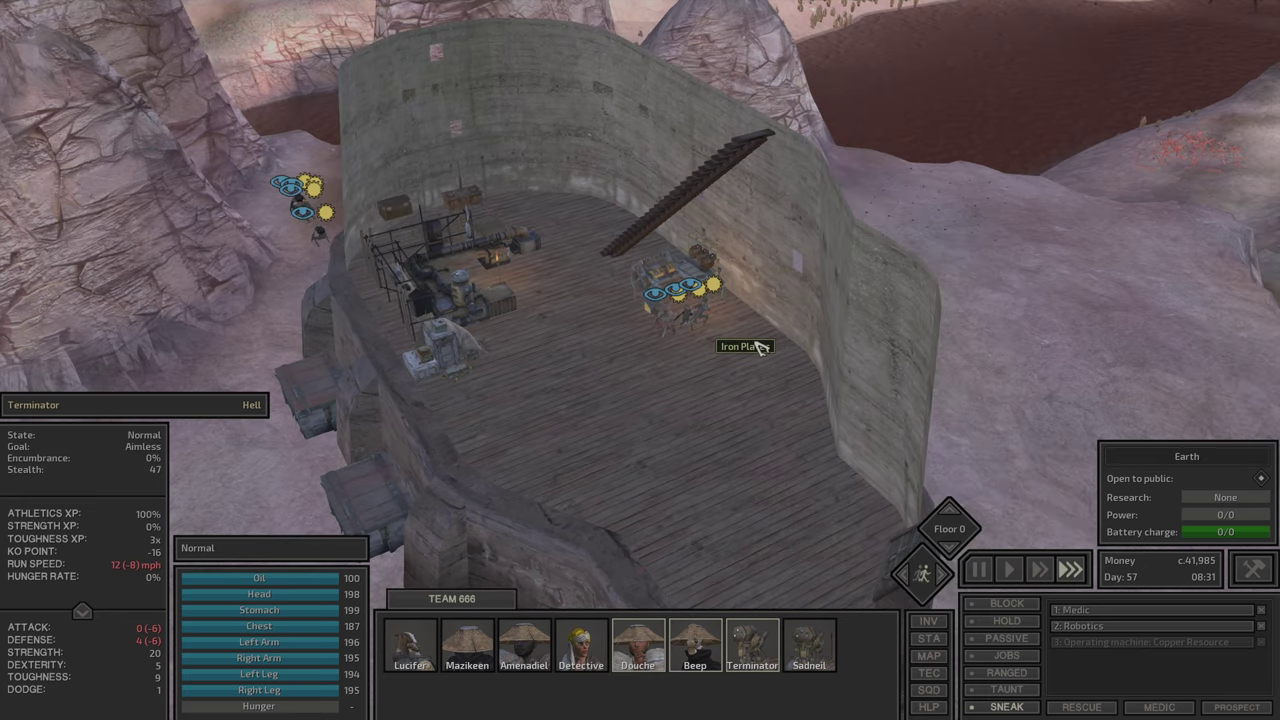
{"action": "right_click", "coordinate": [760, 357]}
{"action": "left_click", "coordinate": [740, 355]}
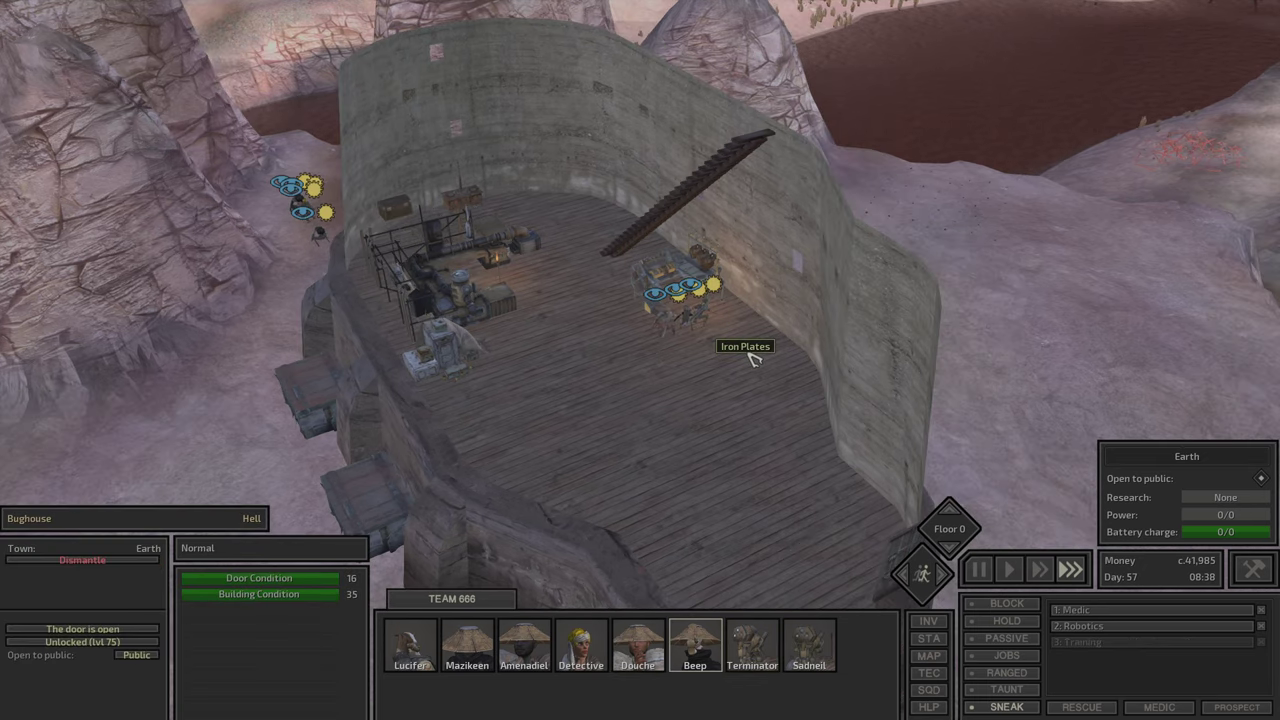
{"action": "left_click_drag", "start_coordinate": [800, 222], "coordinate": [629, 352]}
{"action": "scroll", "coordinate": [1108, 397], "scroll_direction": "down", "scroll_amount": 2}
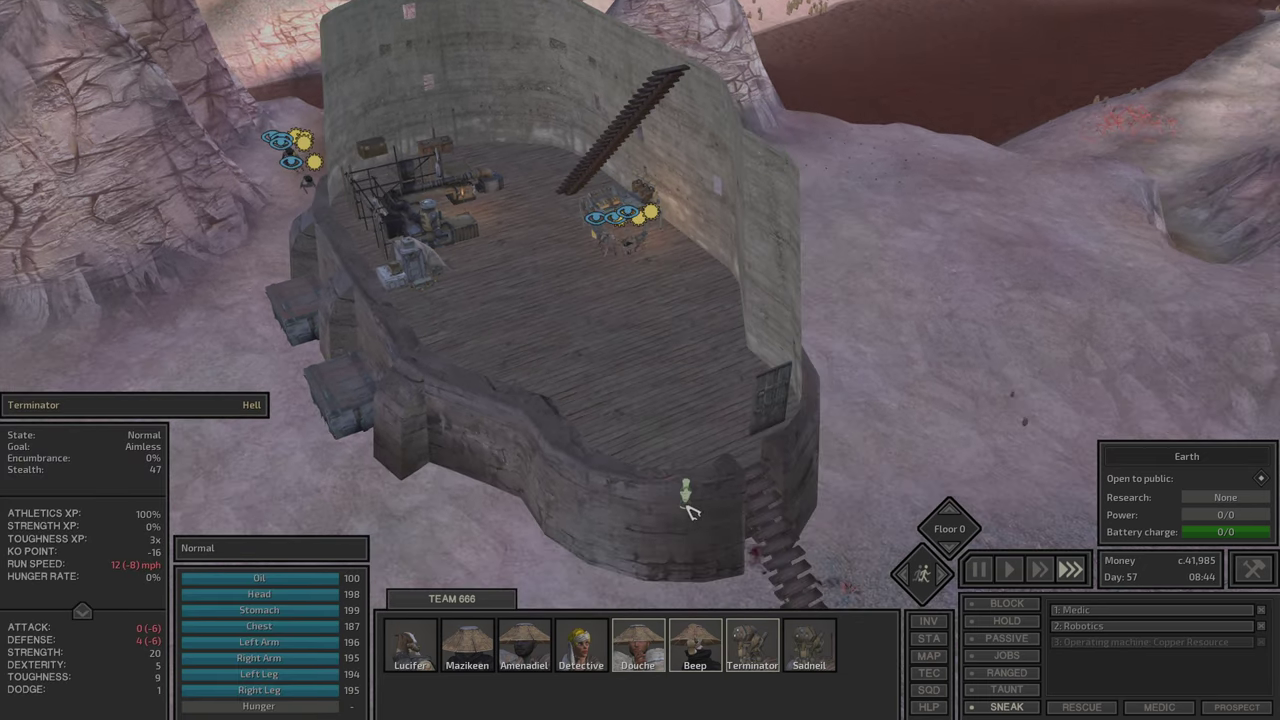
{"action": "right_click", "coordinate": [822, 594]}
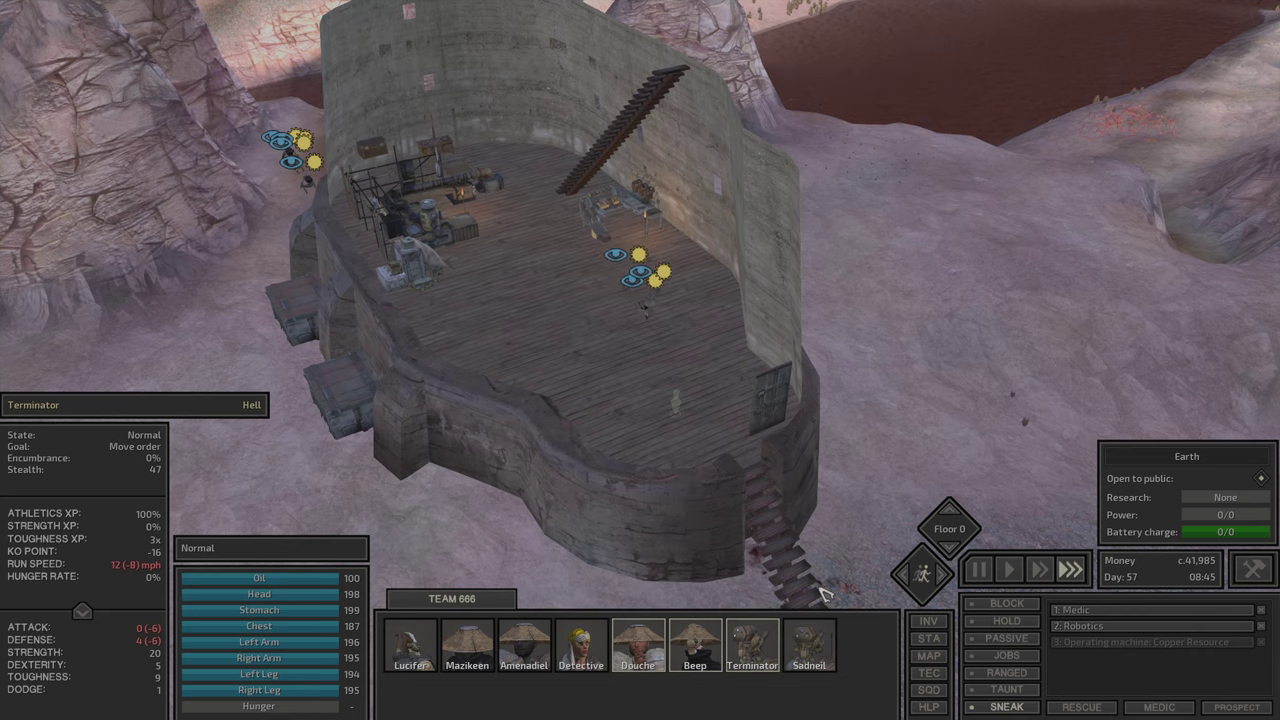
{"action": "scroll", "coordinate": [500, 362], "scroll_direction": "up", "scroll_amount": 2}
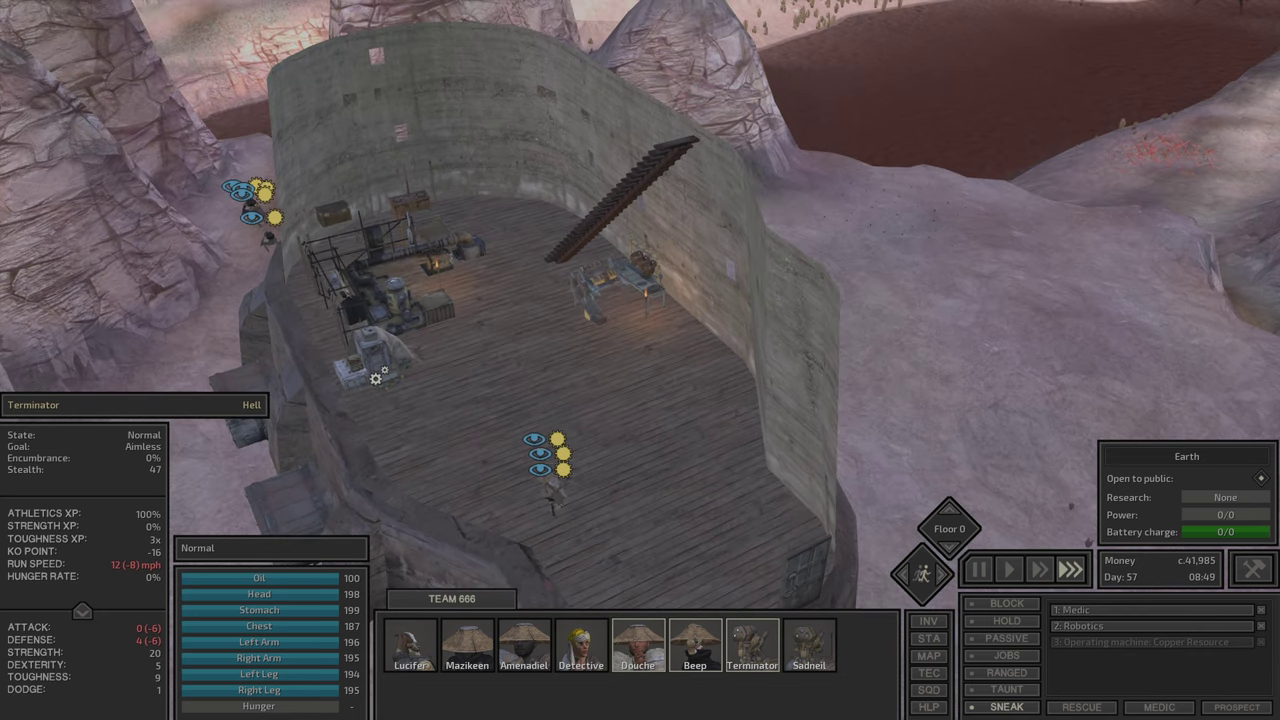
{"action": "right_click", "coordinate": [382, 380]}
{"action": "left_click", "coordinate": [443, 406]}
{"action": "scroll", "coordinate": [500, 480], "scroll_direction": "up", "scroll_amount": 2}
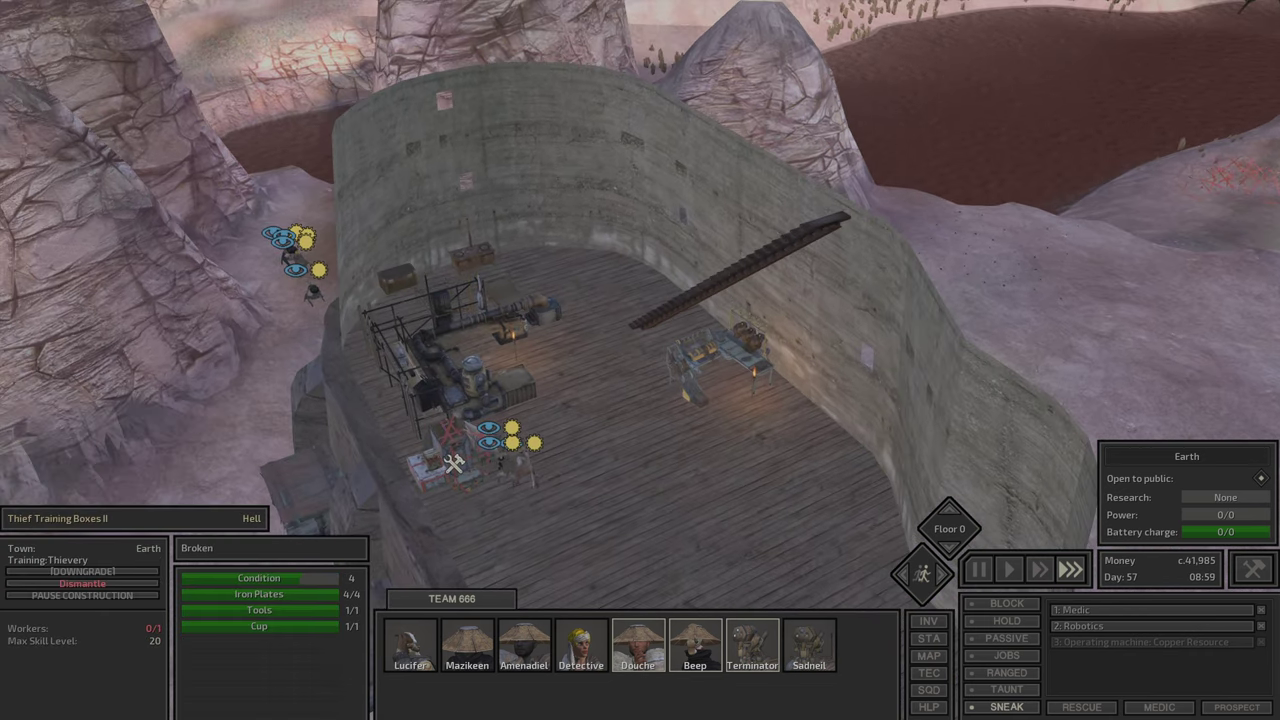
{"action": "left_click", "coordinate": [453, 463]}
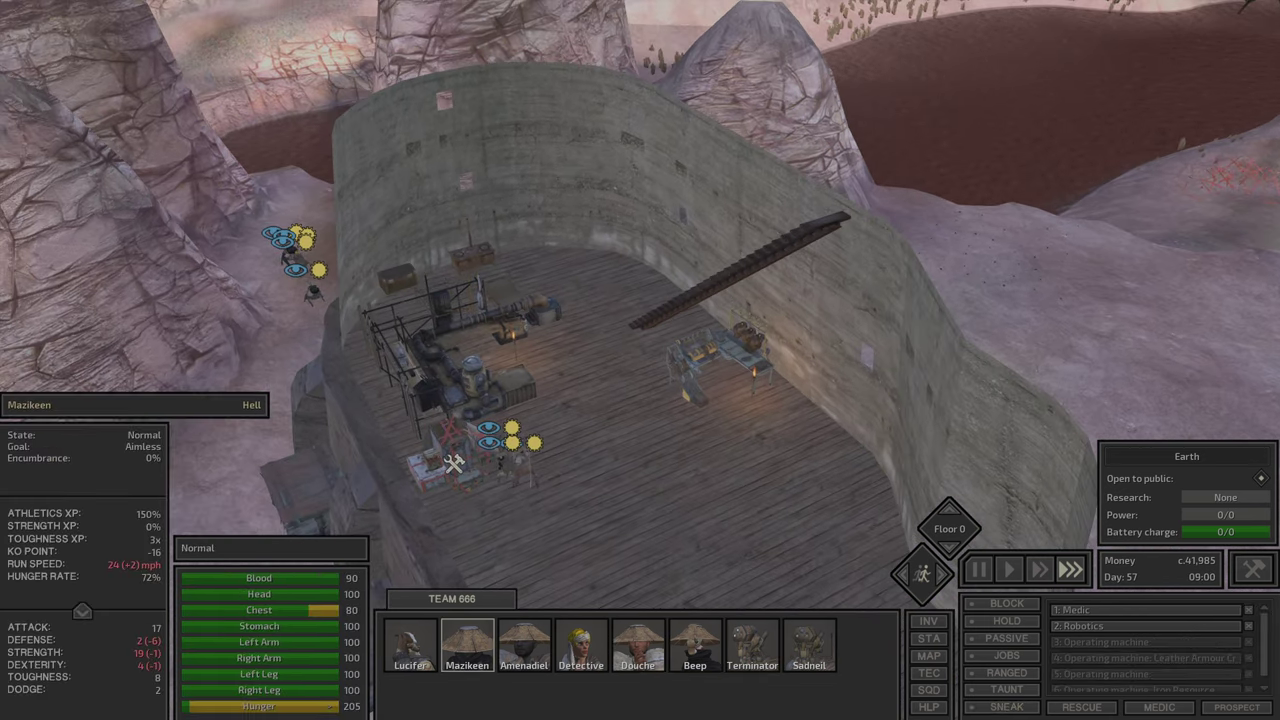
Step: Give dried meat from Mazikeen's Thieves Backpack to three squad members
{"action": "key", "text": "Tab"}
{"action": "key", "text": "Tab"}
{"action": "key", "text": "i"}
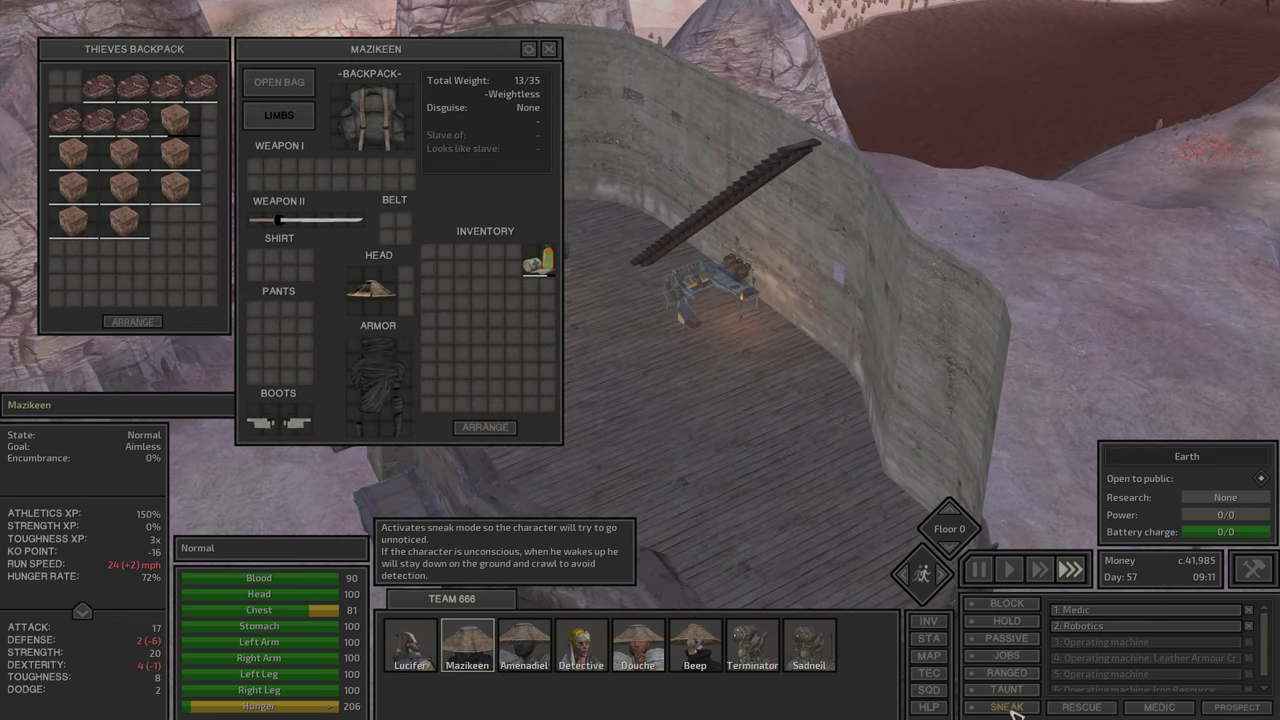
{"action": "left_click", "coordinate": [1006, 706]}
{"action": "left_click", "coordinate": [196, 95]}
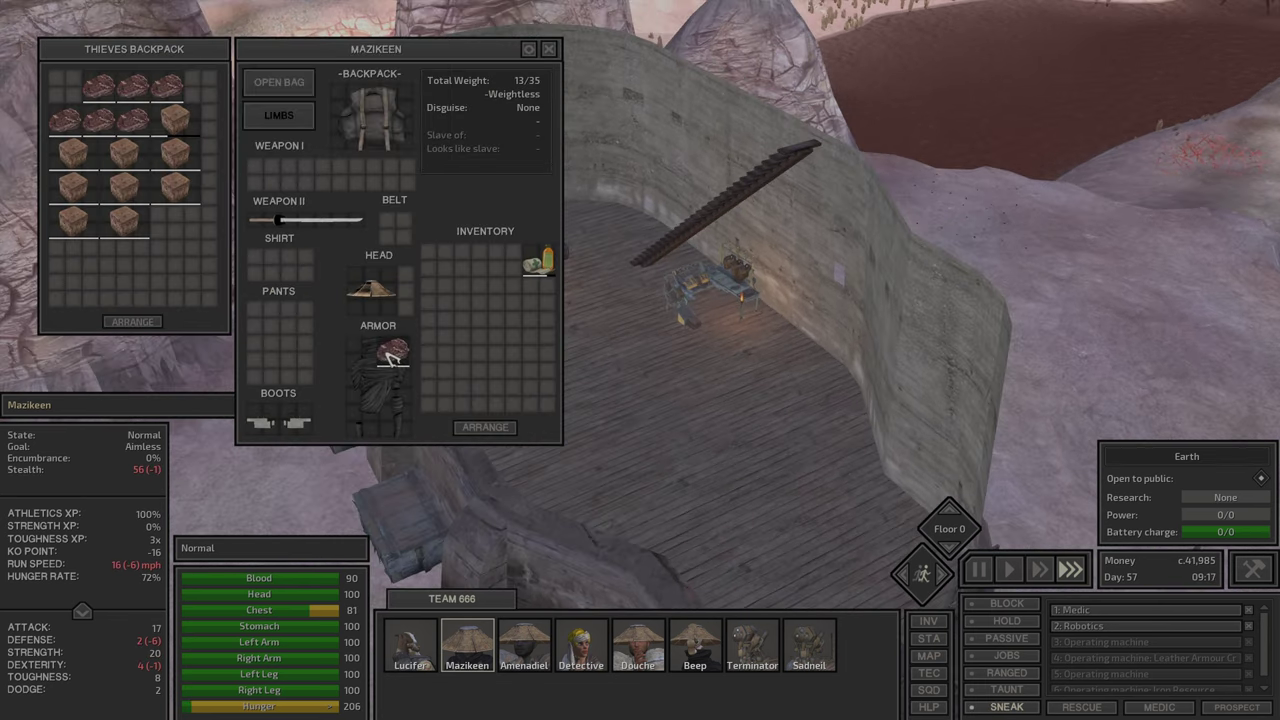
{"action": "left_click", "coordinate": [695, 640]}
{"action": "left_click", "coordinate": [158, 95]}
{"action": "left_click", "coordinate": [588, 612]}
{"action": "left_click", "coordinate": [140, 92]}
{"action": "left_click", "coordinate": [565, 688]}
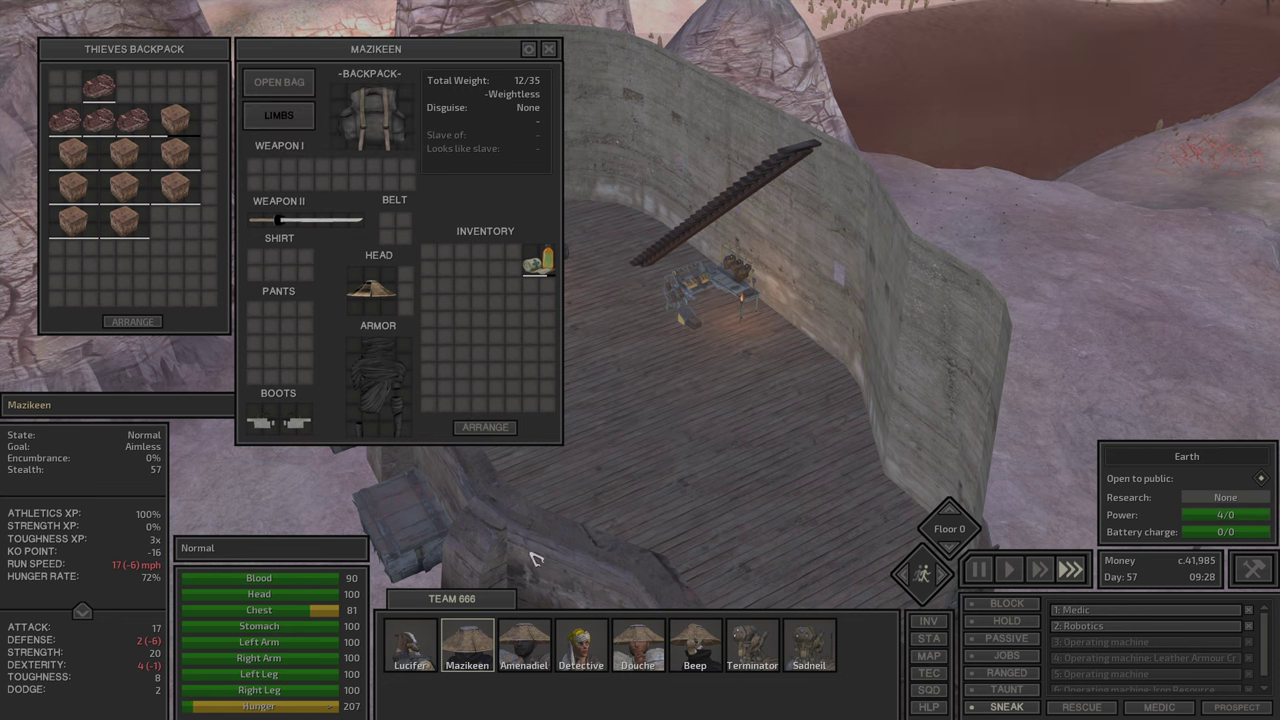
{"action": "left_click", "coordinate": [98, 85]}
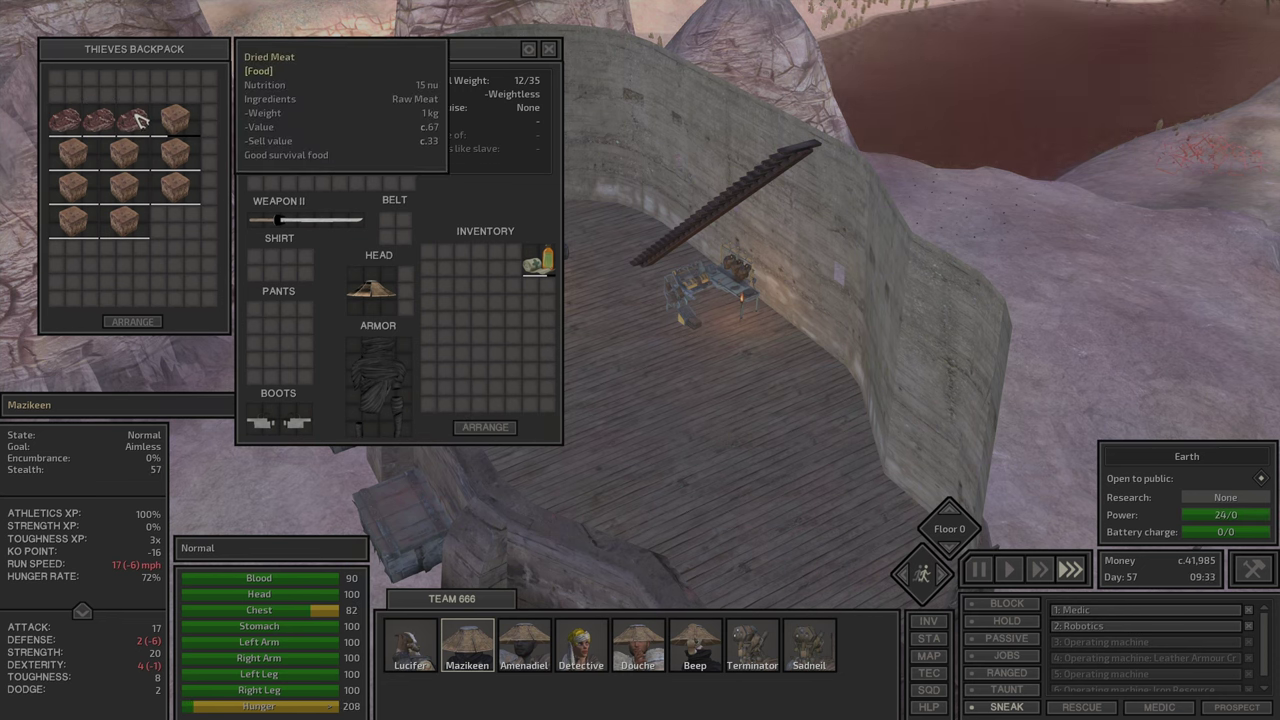
Step: Check each squad member's inventory, including the iron plates holder, then close inventories
{"action": "left_click", "coordinate": [418, 650]}
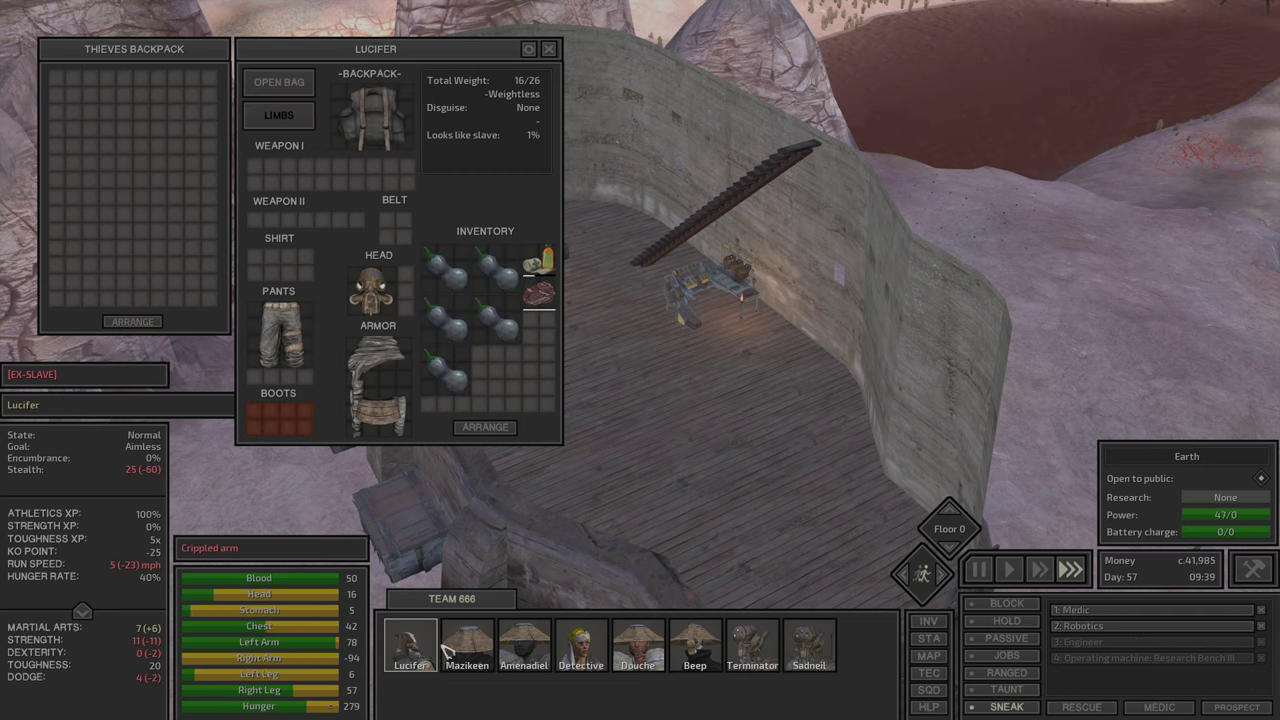
{"action": "left_click", "coordinate": [462, 645]}
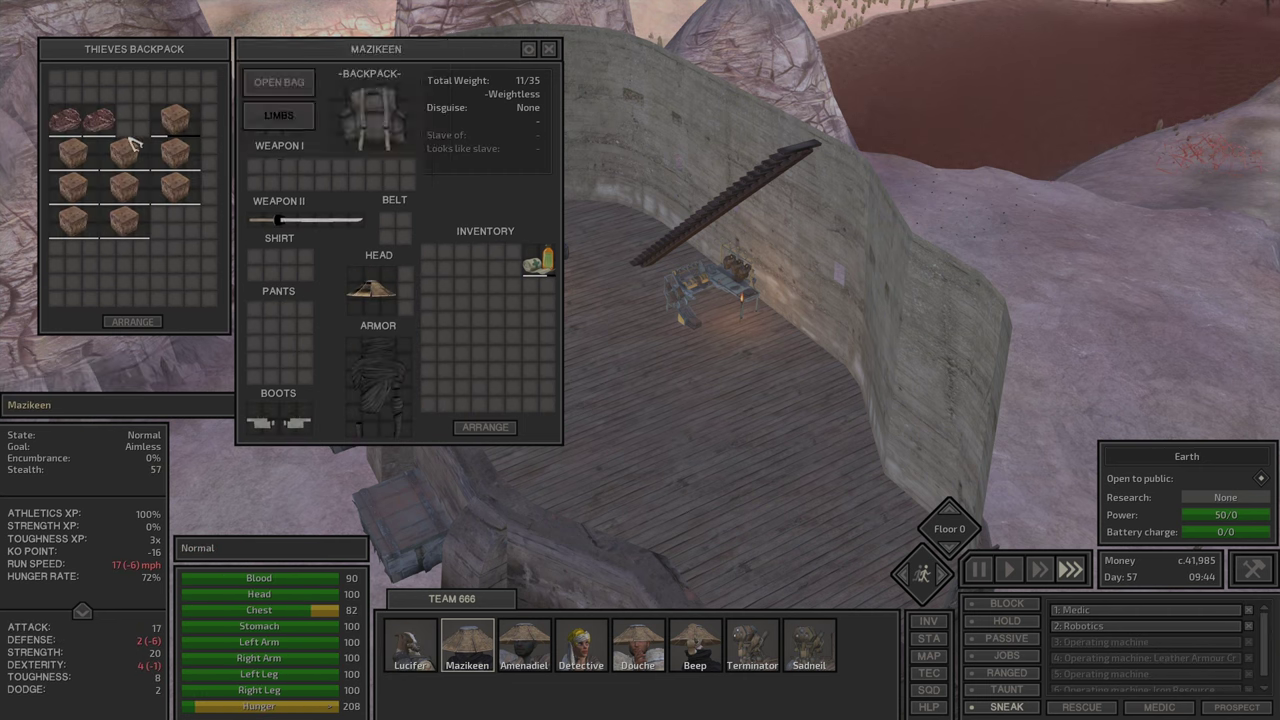
{"action": "left_click", "coordinate": [532, 650]}
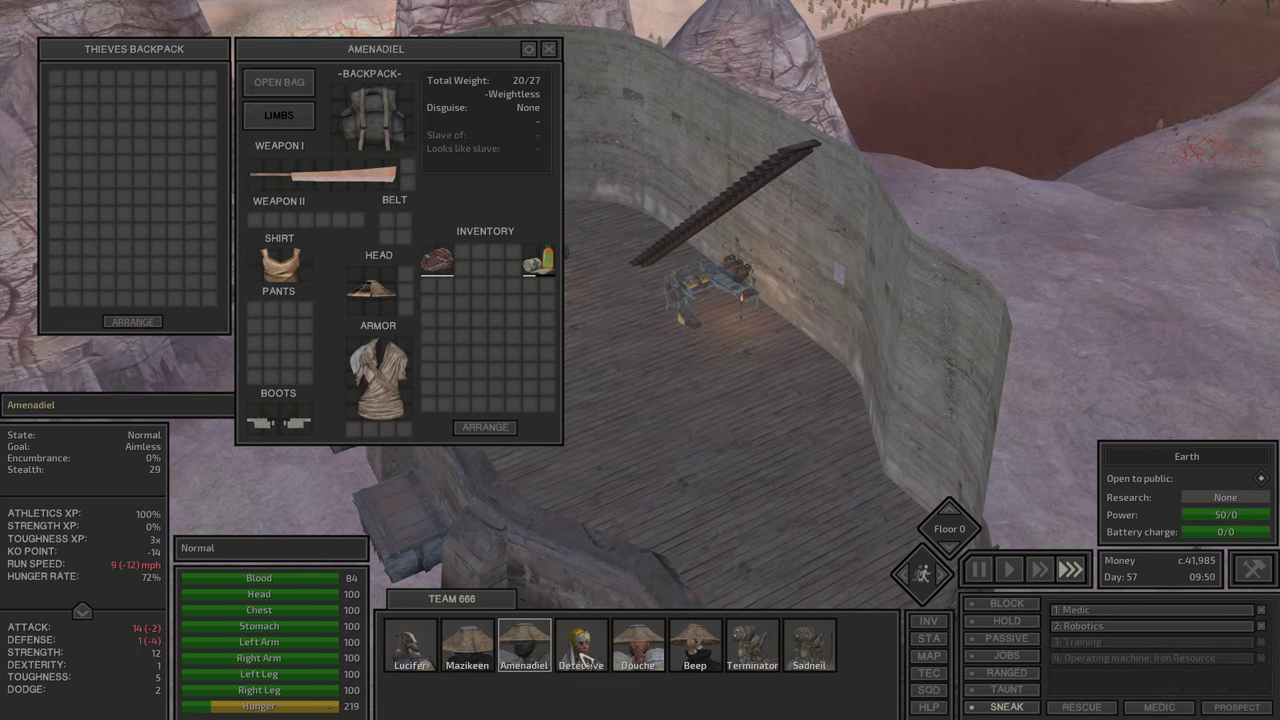
{"action": "left_click", "coordinate": [583, 650]}
{"action": "left_click", "coordinate": [432, 650]}
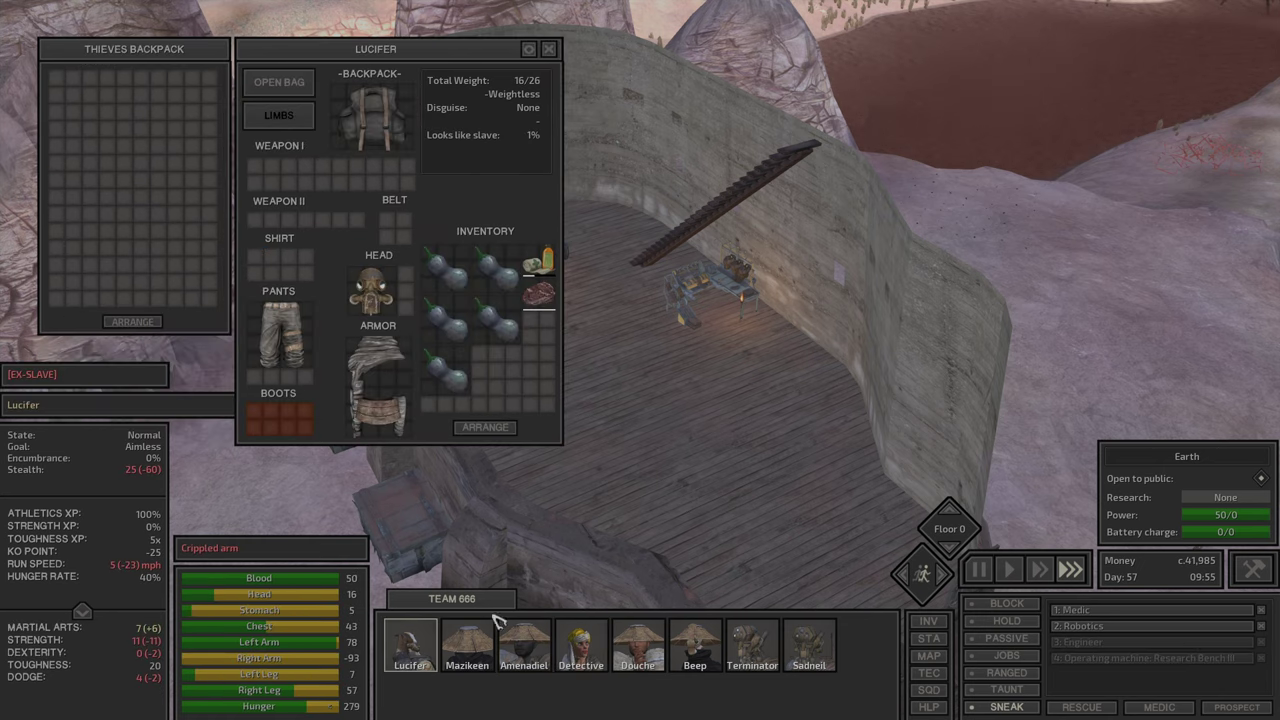
{"action": "left_click", "coordinate": [475, 640]}
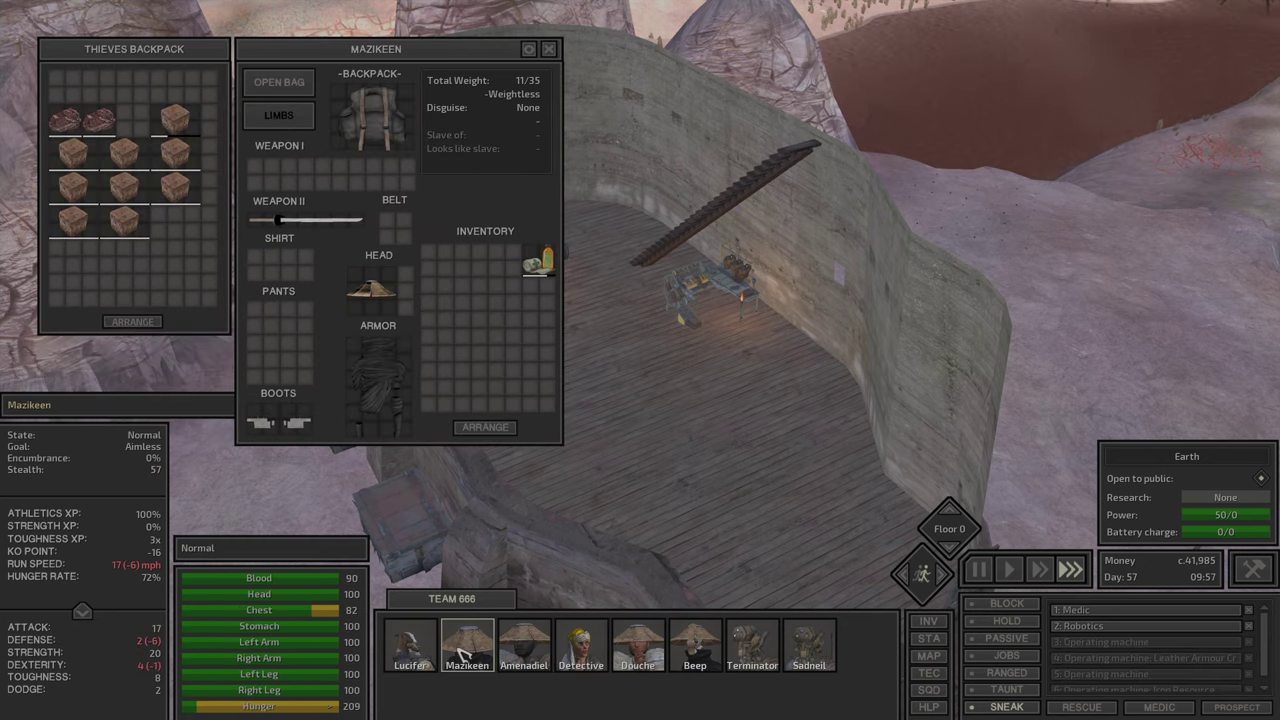
{"action": "left_click", "coordinate": [640, 652]}
{"action": "left_click", "coordinate": [447, 660]}
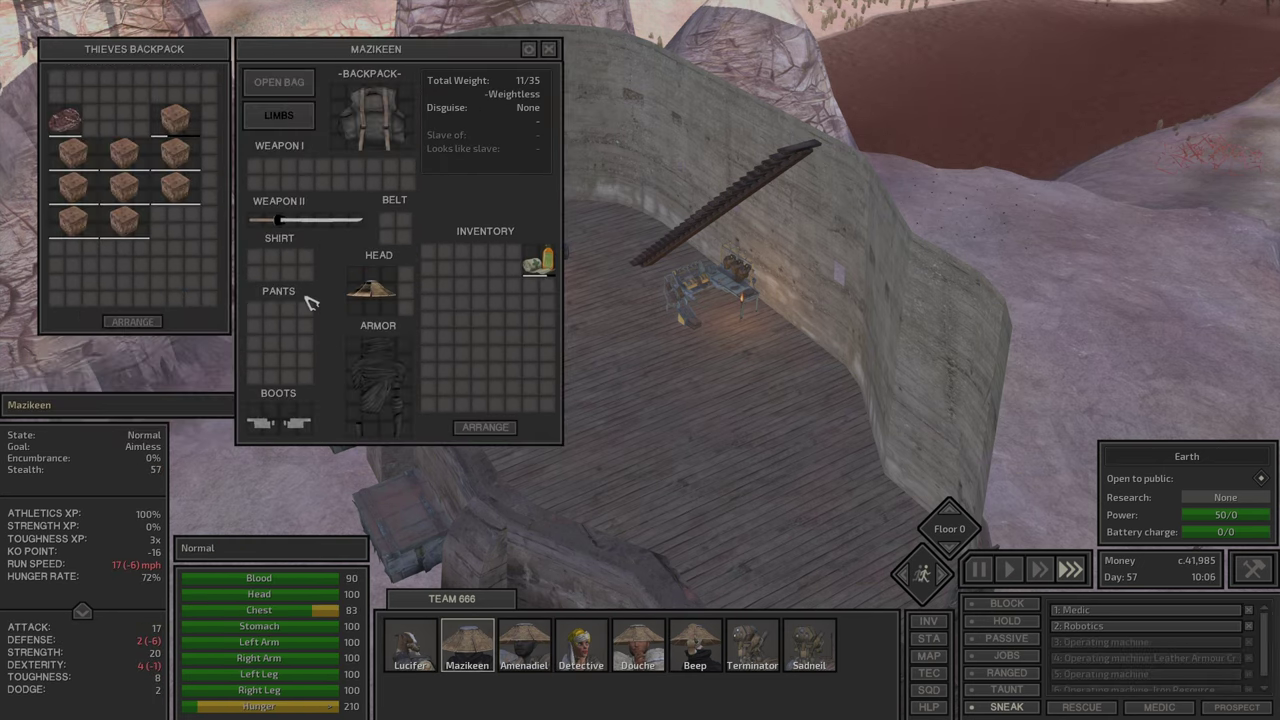
{"action": "left_click", "coordinate": [687, 658]}
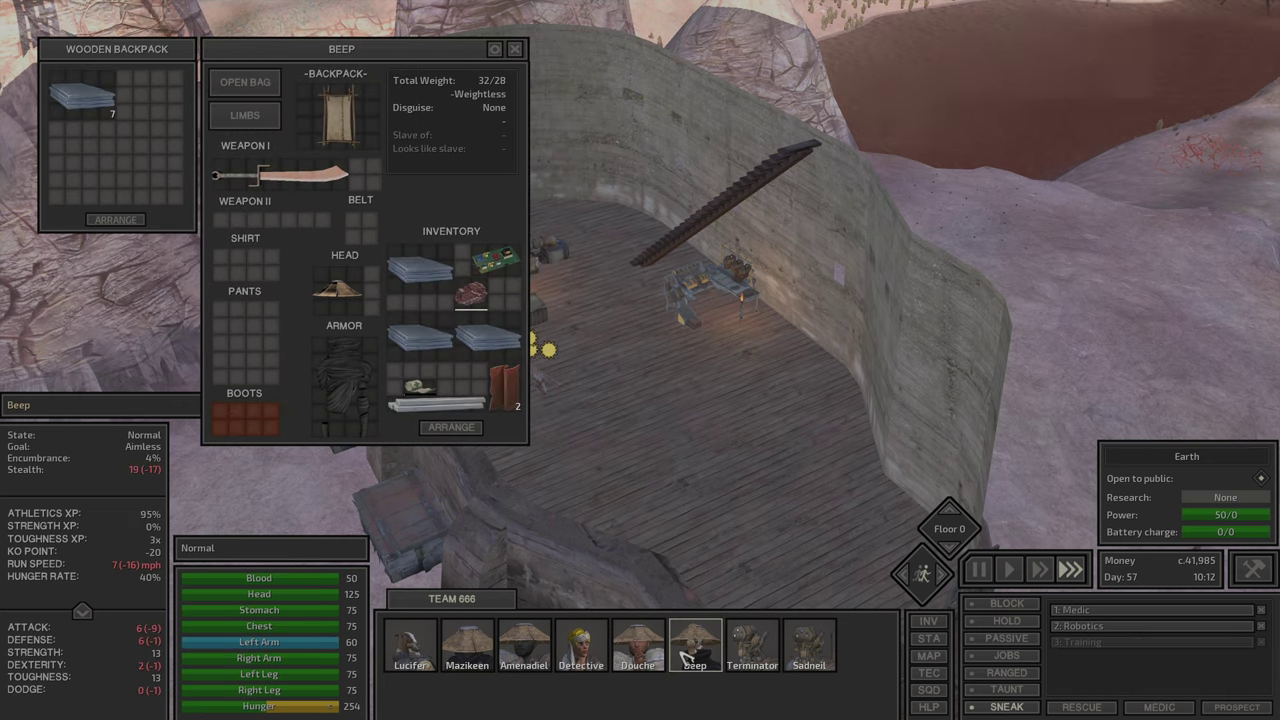
{"action": "key", "text": "i"}
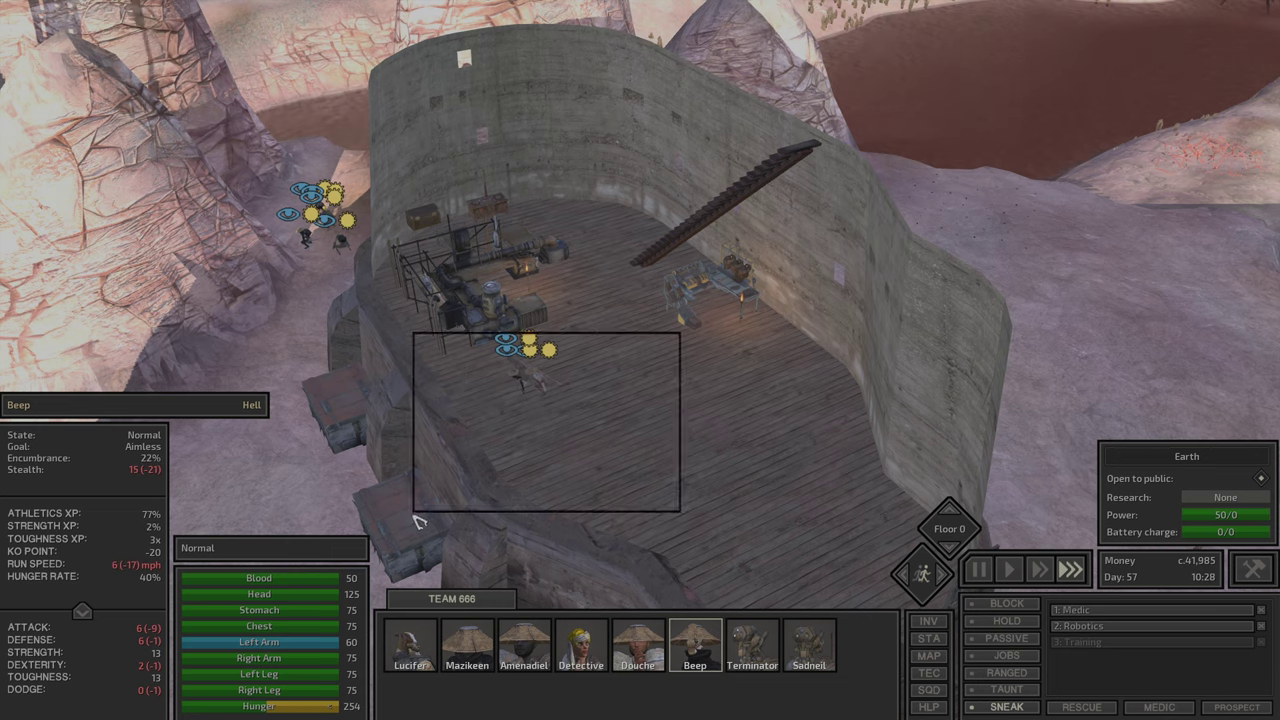
Step: Have Terminator dismantle the Torch Post and the broken crafting bench
{"action": "left_click", "coordinate": [566, 318]}
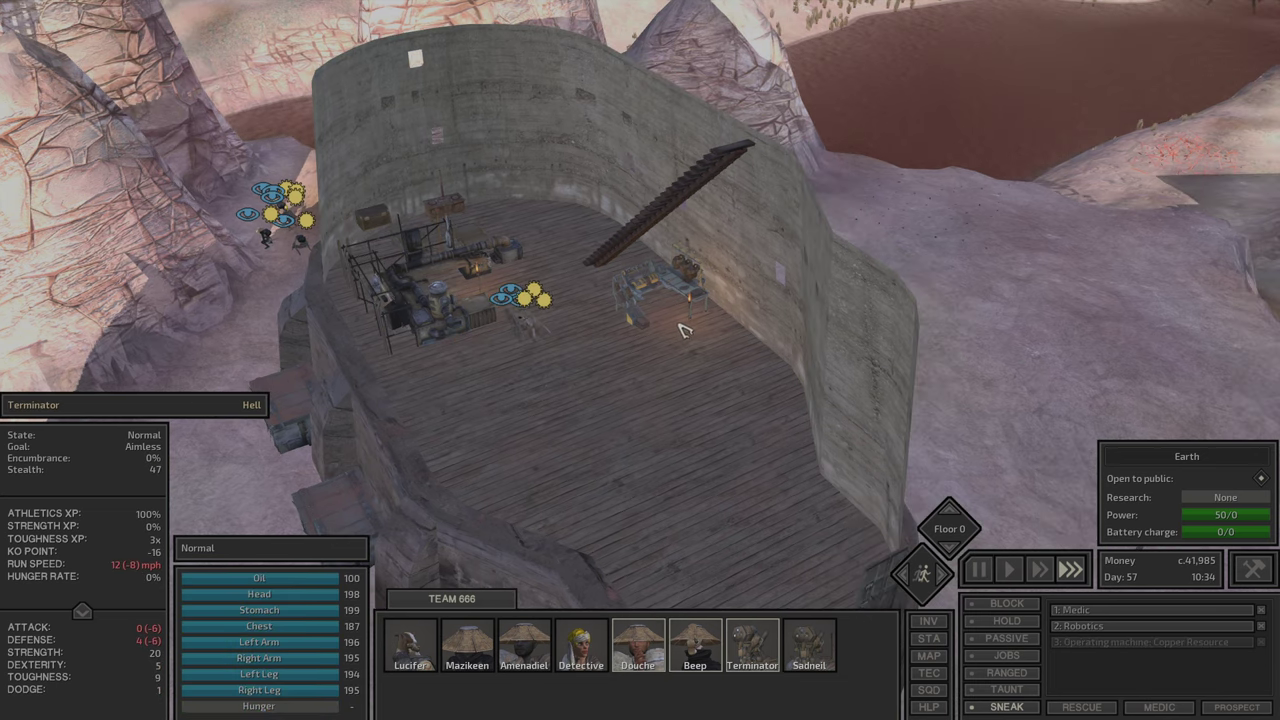
{"action": "right_click", "coordinate": [689, 314]}
{"action": "key", "text": "d"}
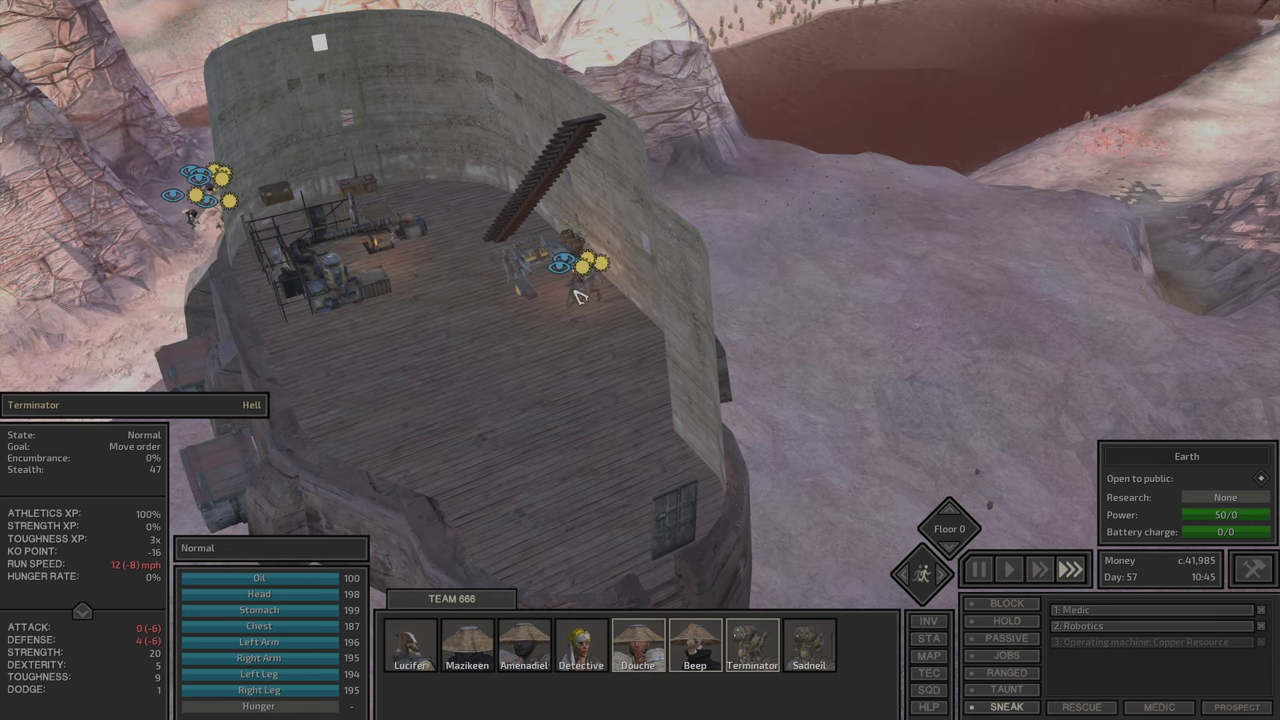
{"action": "scroll", "coordinate": [578, 280], "scroll_direction": "up", "scroll_amount": 3}
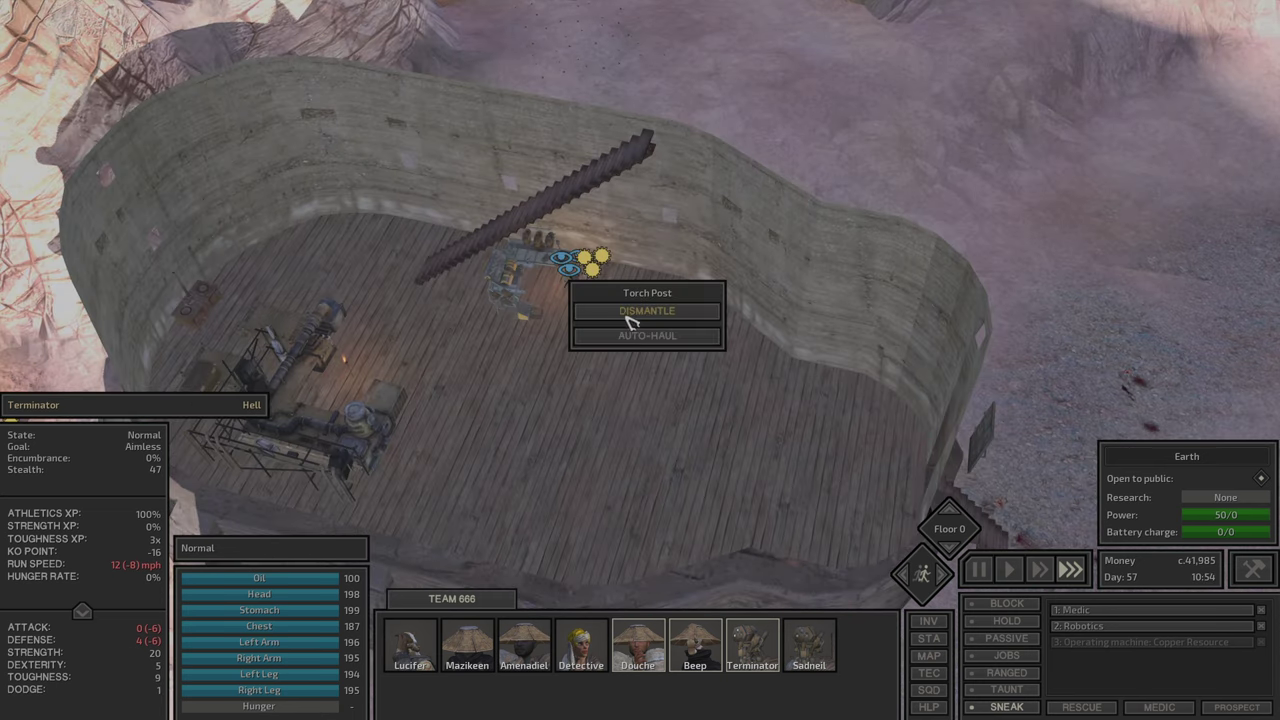
{"action": "left_click", "coordinate": [630, 318]}
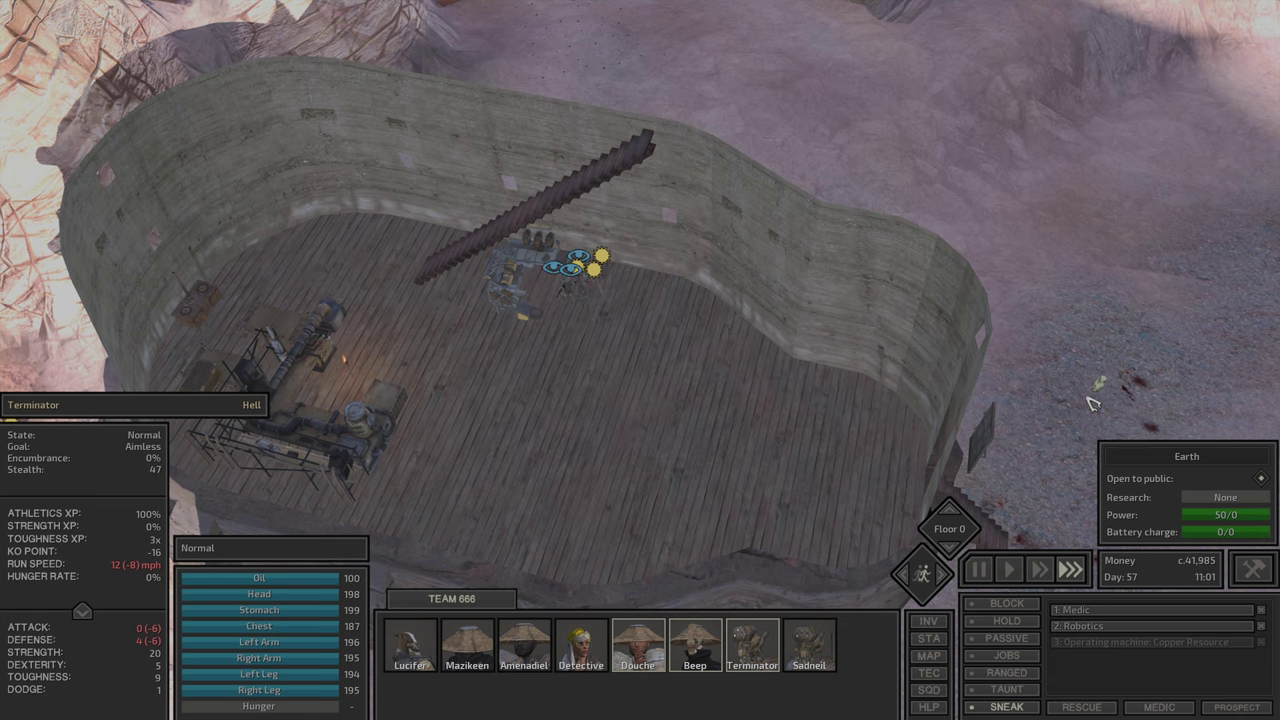
{"action": "left_click", "coordinate": [617, 340]}
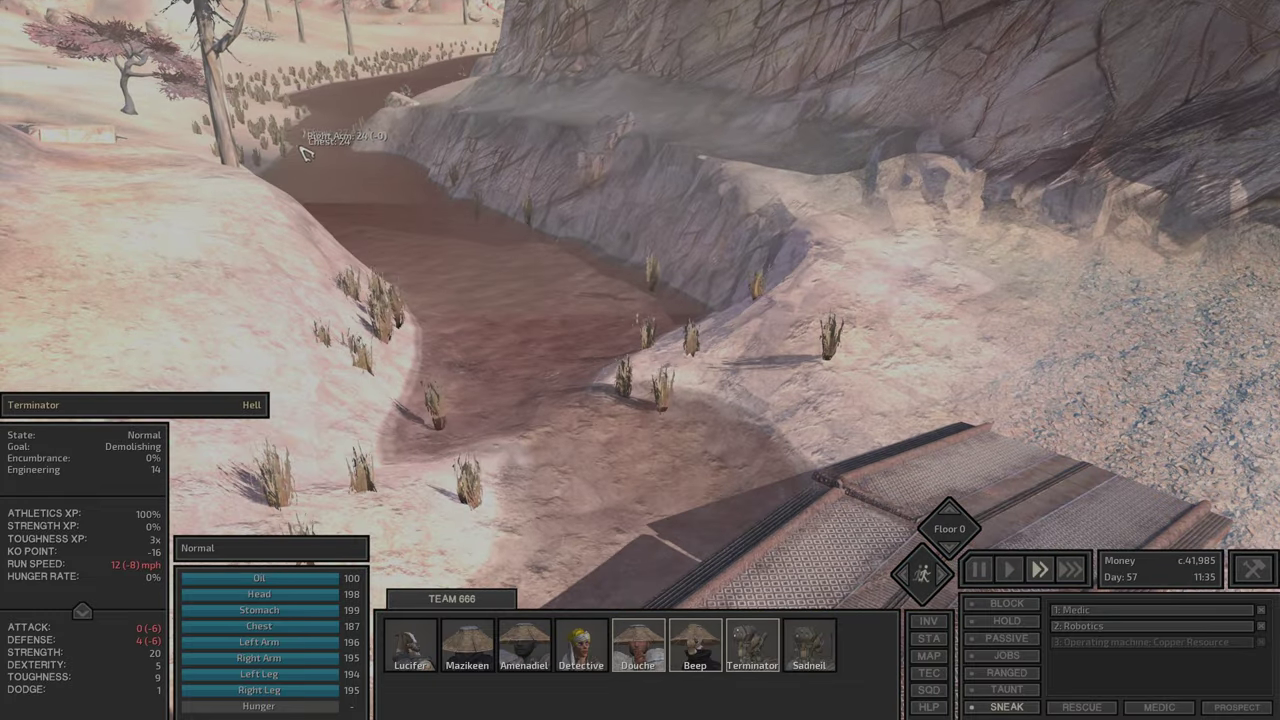
Step: Inspect the downed bandit and the Leather Armour Crafting Bench, then select squad members
{"action": "left_click", "coordinate": [305, 151]}
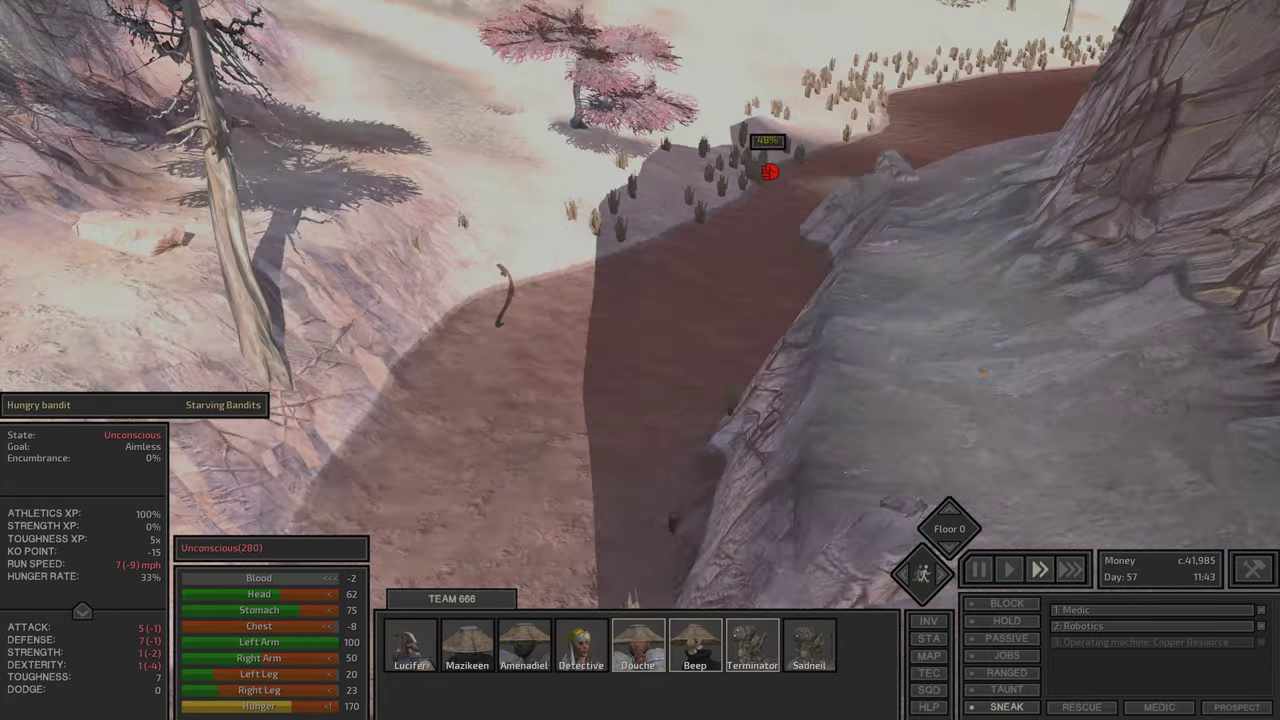
{"action": "key", "text": "F1"}
{"action": "key", "text": "d"}
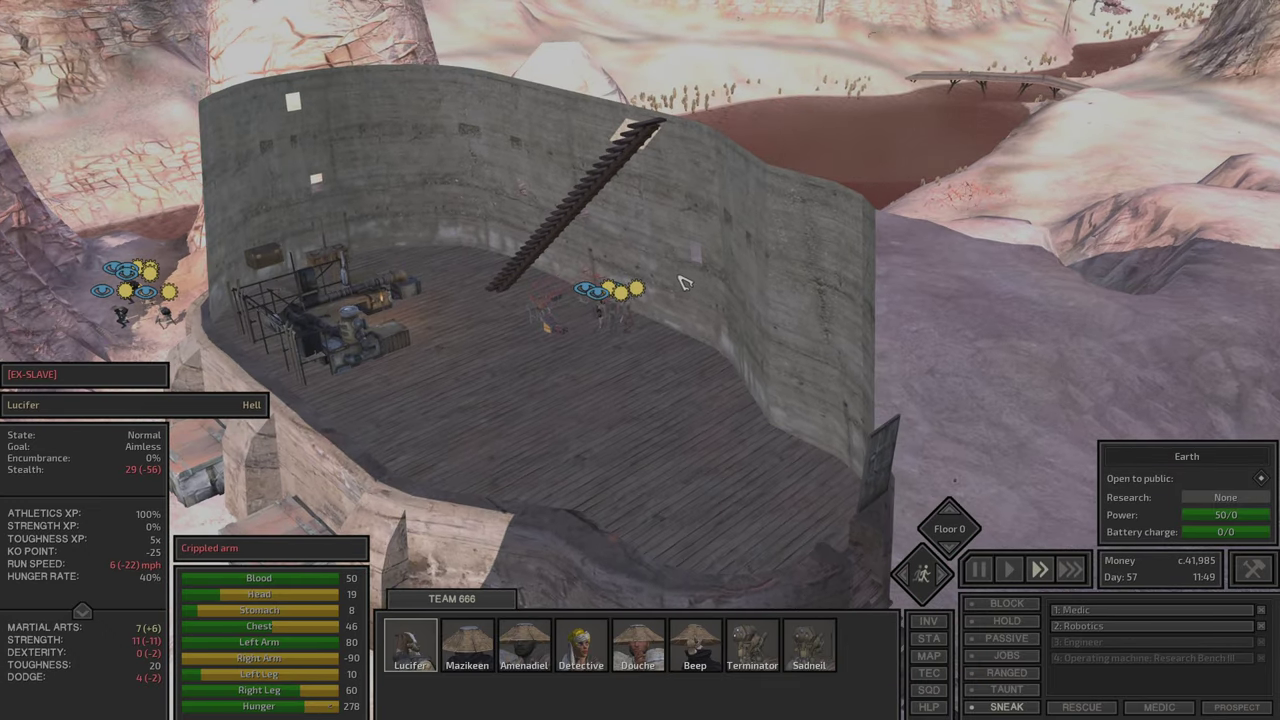
{"action": "left_click", "coordinate": [557, 312]}
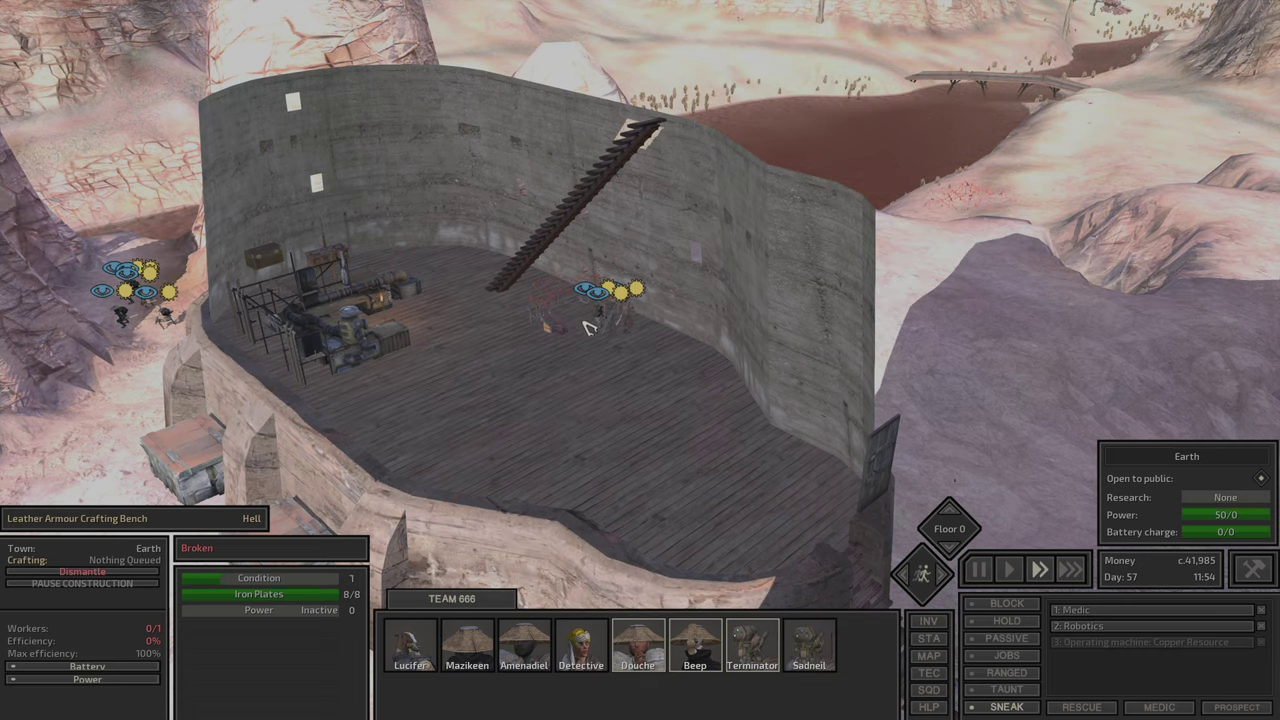
{"action": "key", "text": "e"}
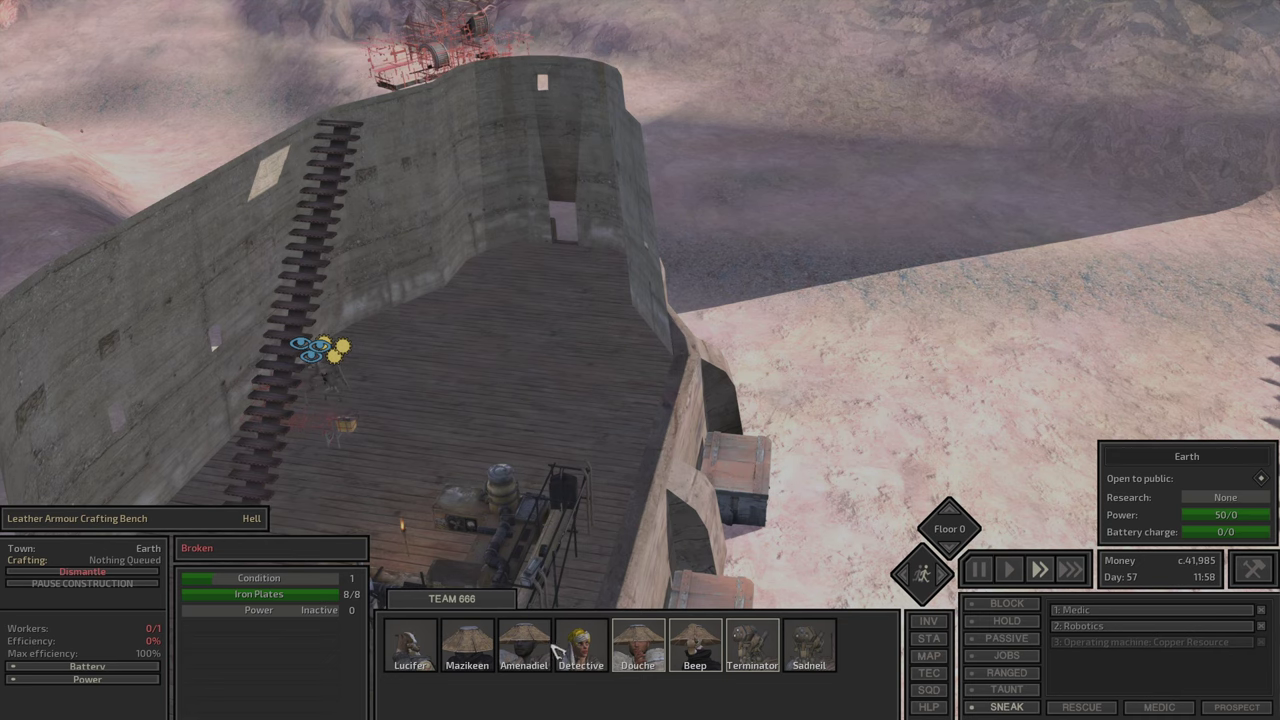
{"action": "left_click", "coordinate": [557, 648]}
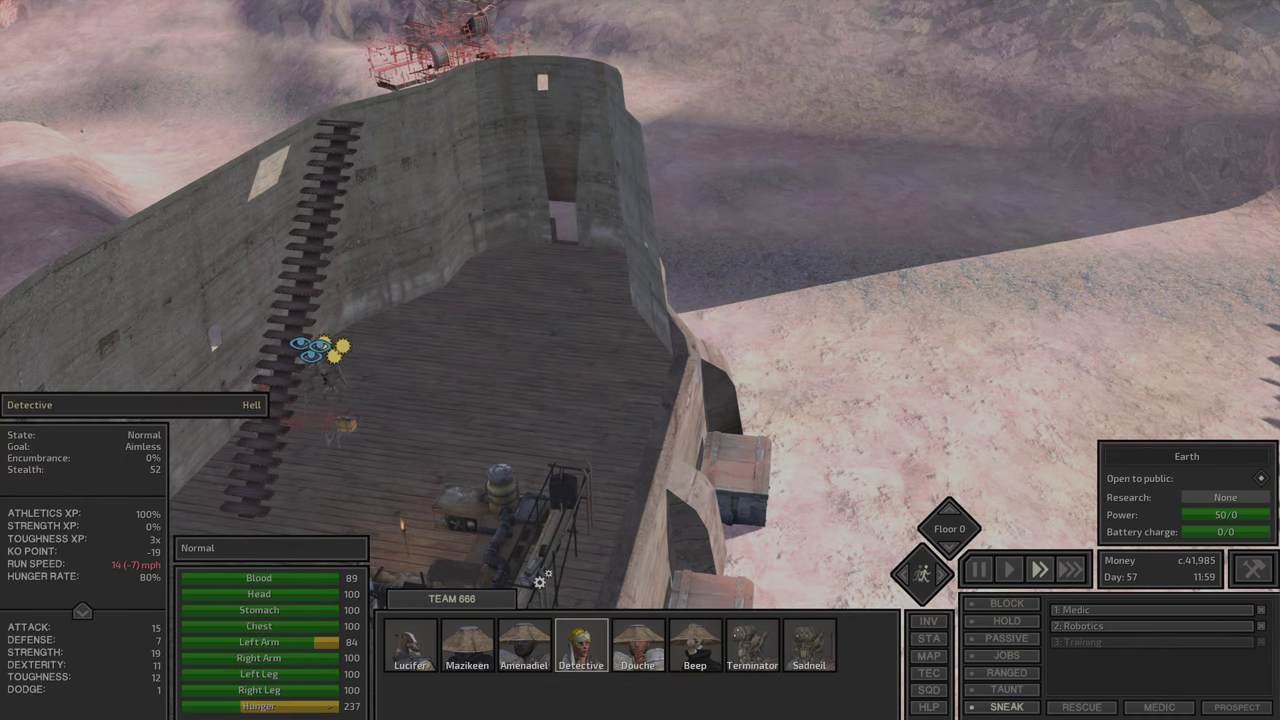
{"action": "double_click", "coordinate": [410, 645]}
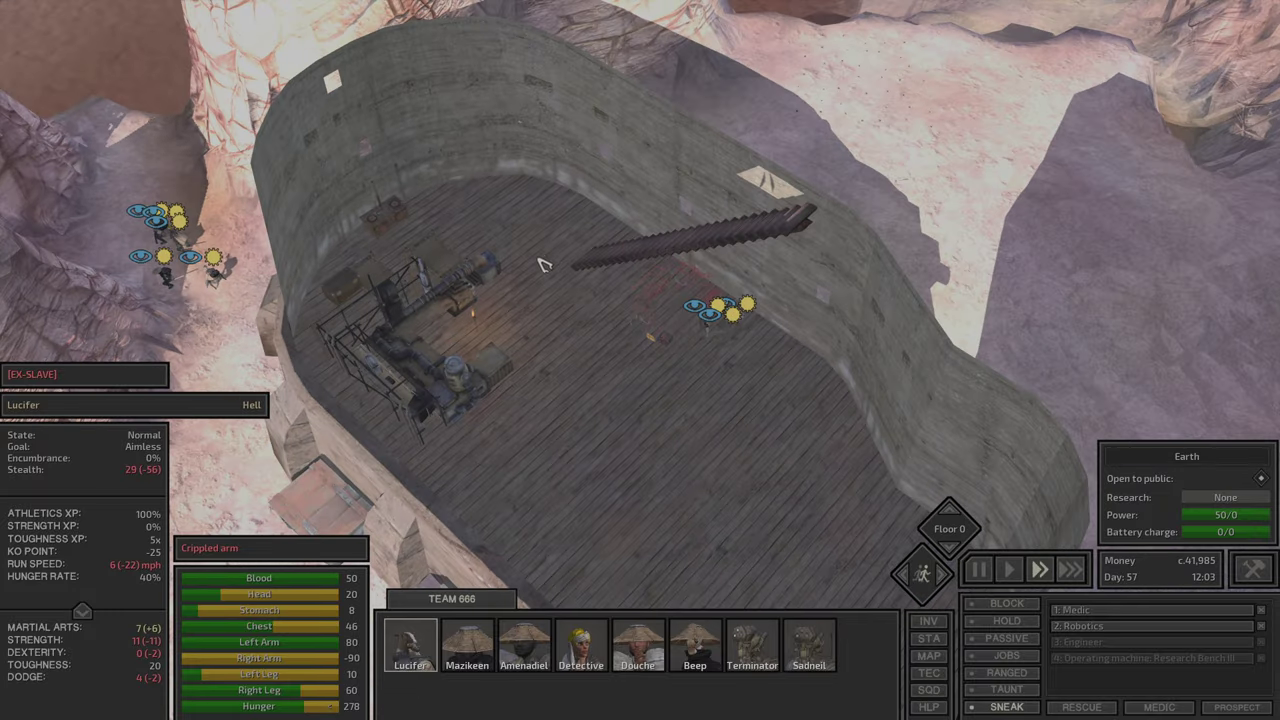
Step: Pass Sadneil's wooden backpack along to Detective and have him wear it
{"action": "left_click", "coordinate": [543, 263]}
{"action": "key", "text": "i"}
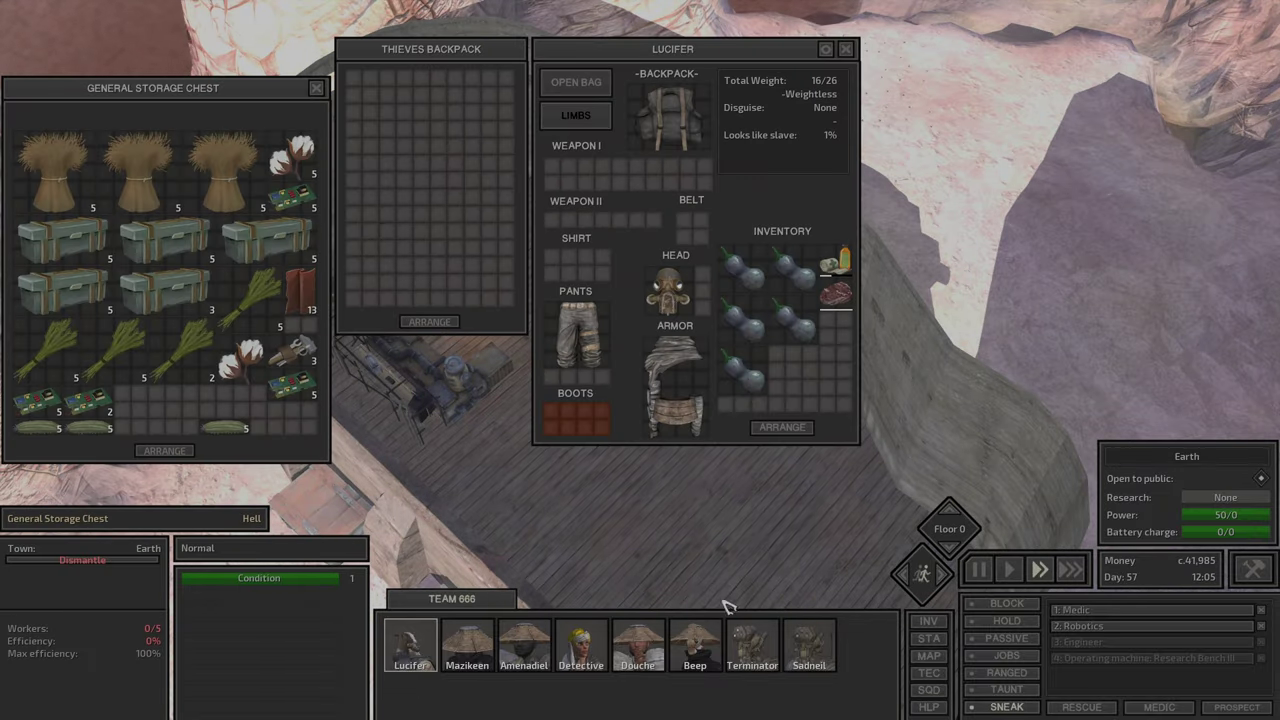
{"action": "left_click", "coordinate": [820, 652]}
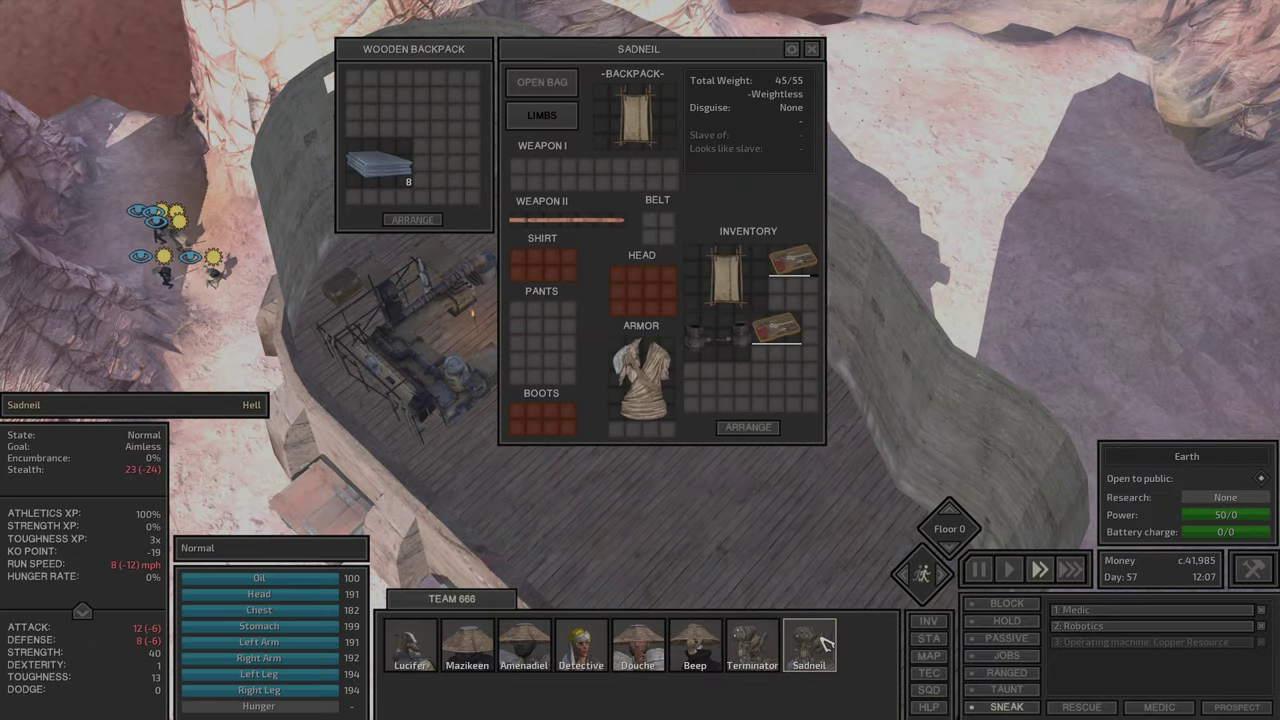
{"action": "left_click", "coordinate": [728, 290]}
{"action": "left_click", "coordinate": [410, 645]}
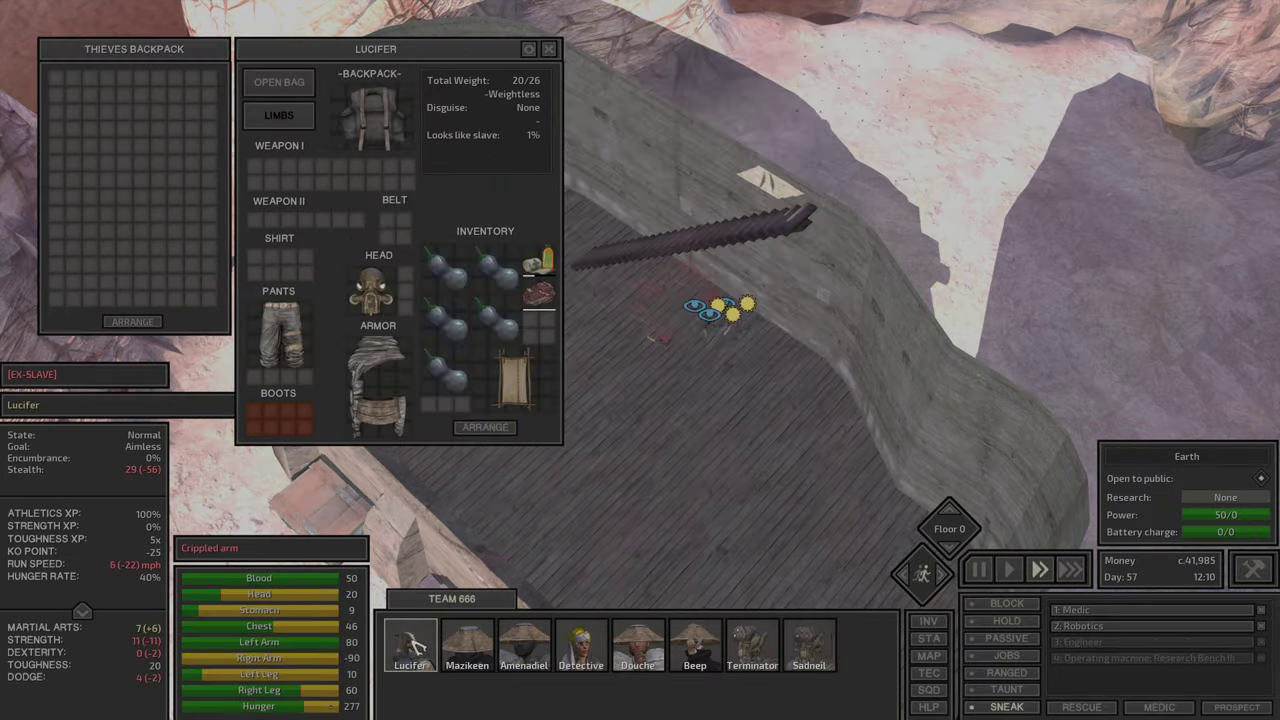
{"action": "left_click", "coordinate": [517, 390]}
{"action": "left_click", "coordinate": [470, 648]}
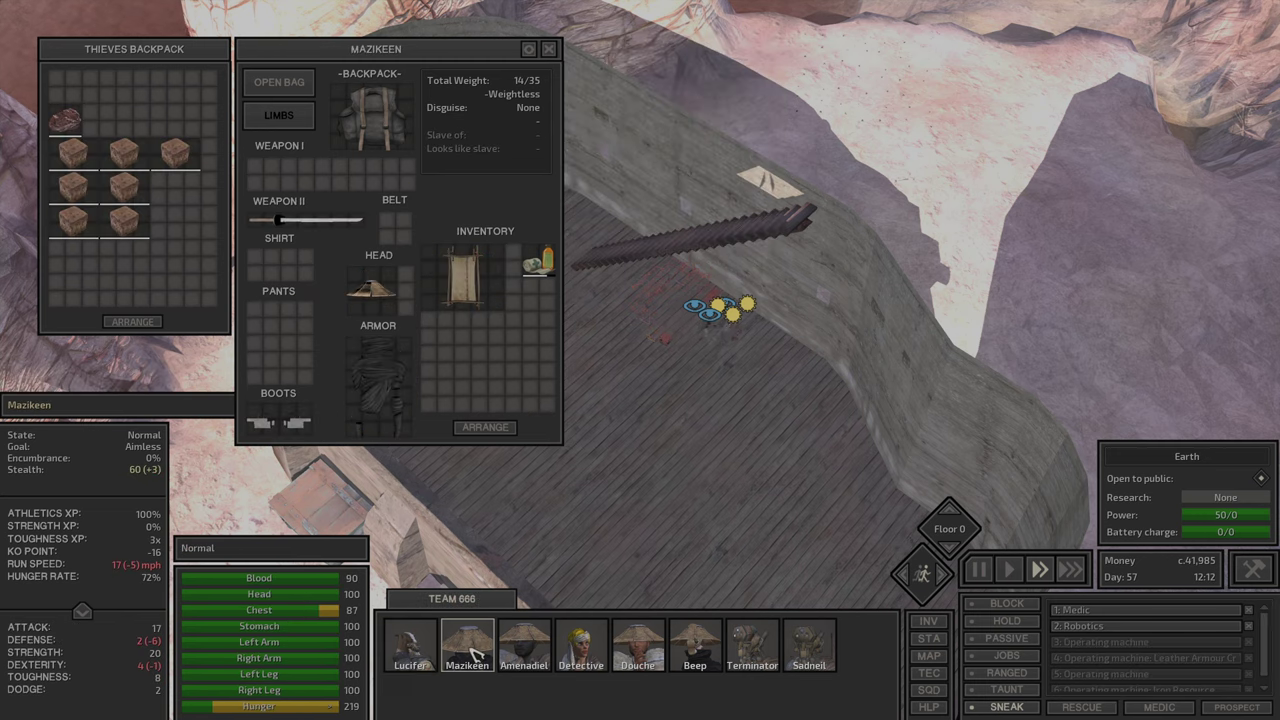
{"action": "left_click", "coordinate": [583, 650]}
{"action": "left_click", "coordinate": [467, 645]}
{"action": "left_click", "coordinate": [371, 118]}
{"action": "left_click", "coordinate": [575, 650]}
Step: Move three building materials from the General Storage Chest into Detective's inventory
{"action": "key", "text": "e"}
{"action": "scroll", "coordinate": [624, 287], "scroll_direction": "up", "scroll_amount": 2}
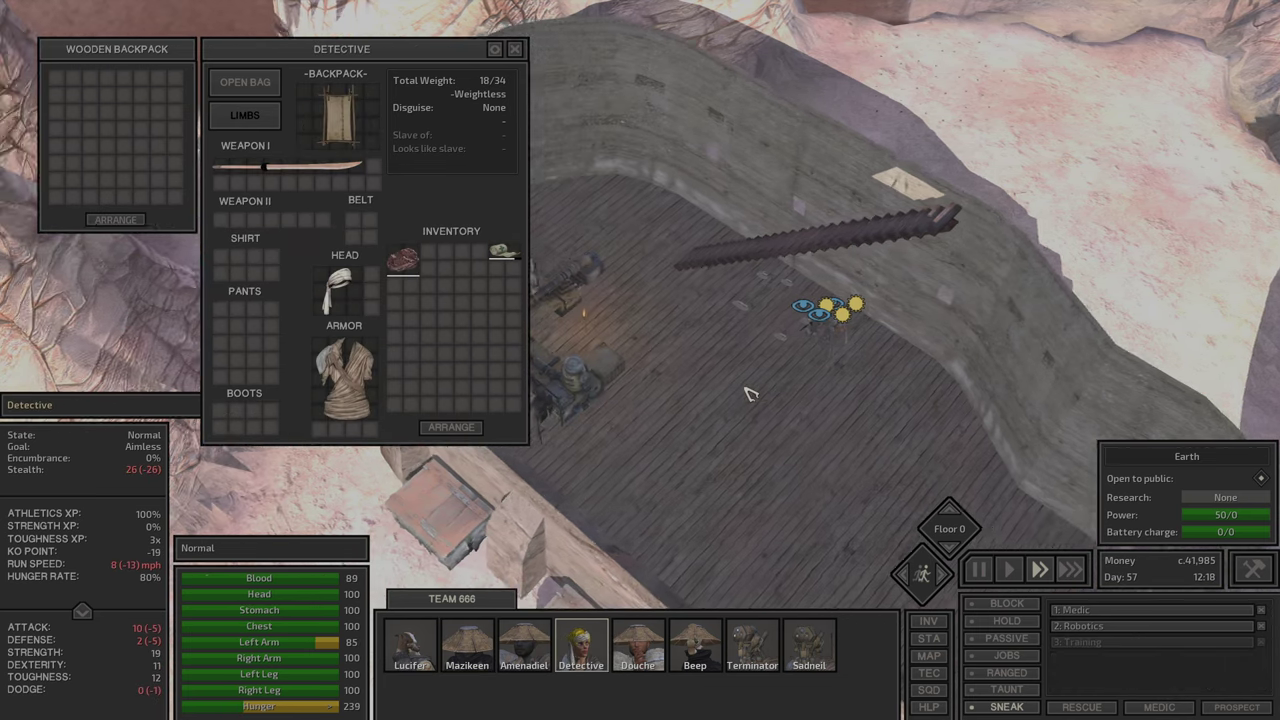
{"action": "left_click", "coordinate": [683, 283]}
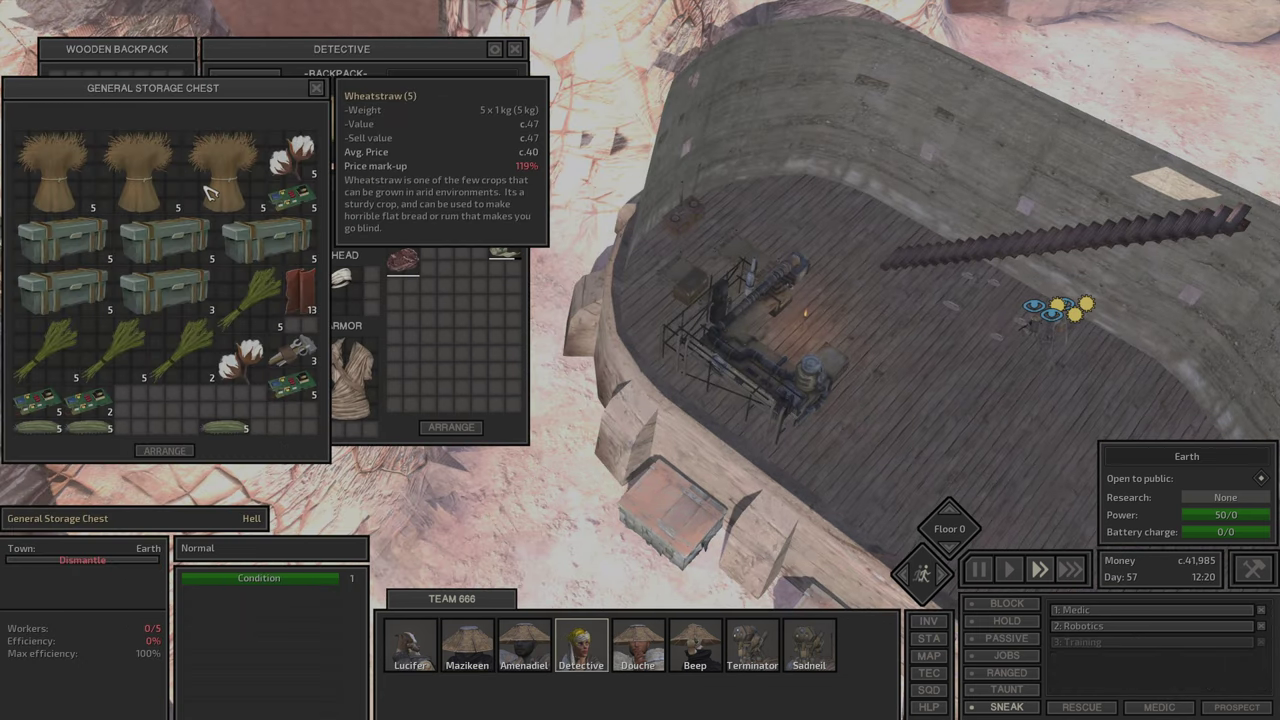
{"action": "left_click", "coordinate": [165, 275], "text": "ctrl"}
{"action": "left_click", "coordinate": [88, 303], "text": "ctrl"}
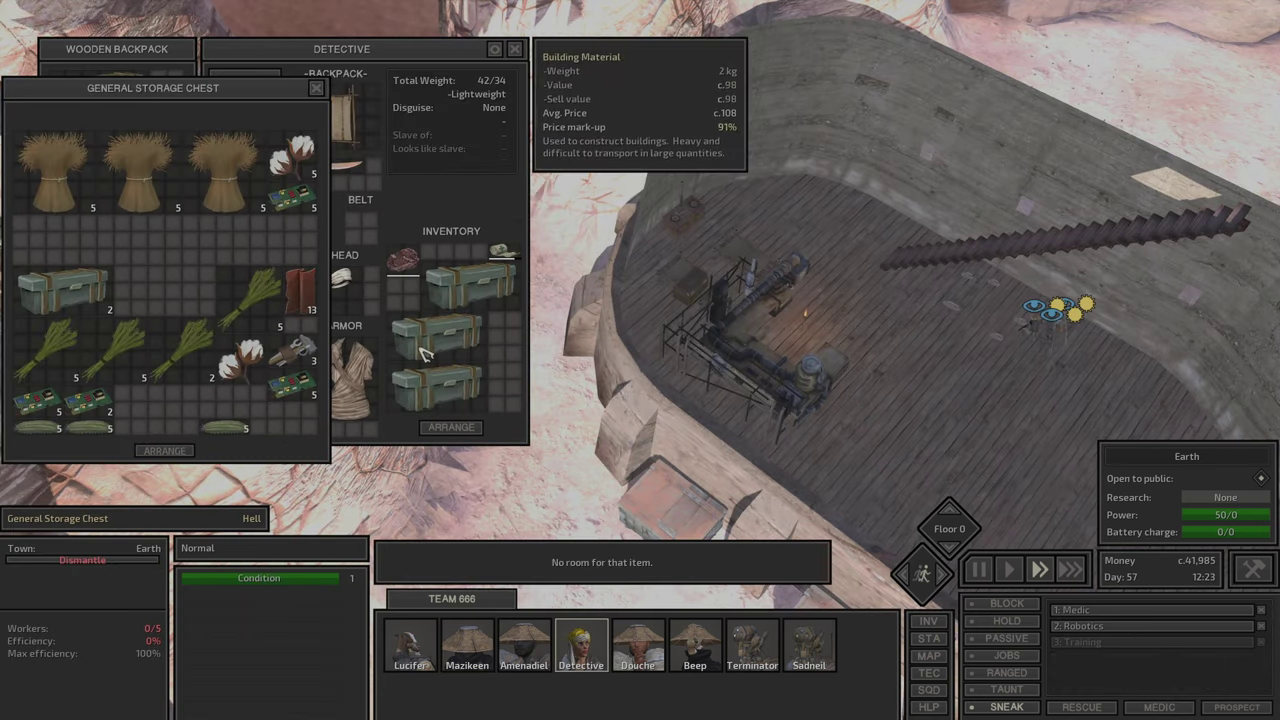
{"action": "left_click_drag", "start_coordinate": [283, 91], "coordinate": [827, 144]}
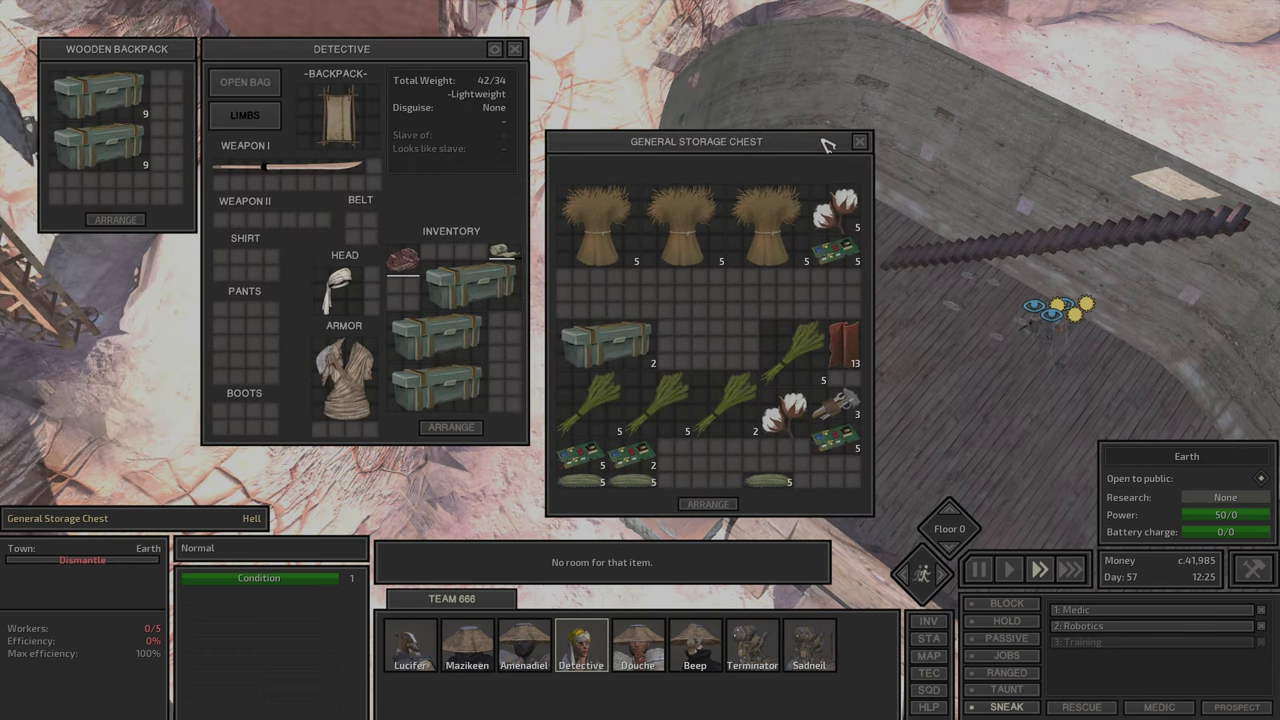
Step: Load electrical components and leather into the backpack, and two cactus into Detective's inventory
{"action": "left_click", "coordinate": [838, 250], "text": "ctrl"}
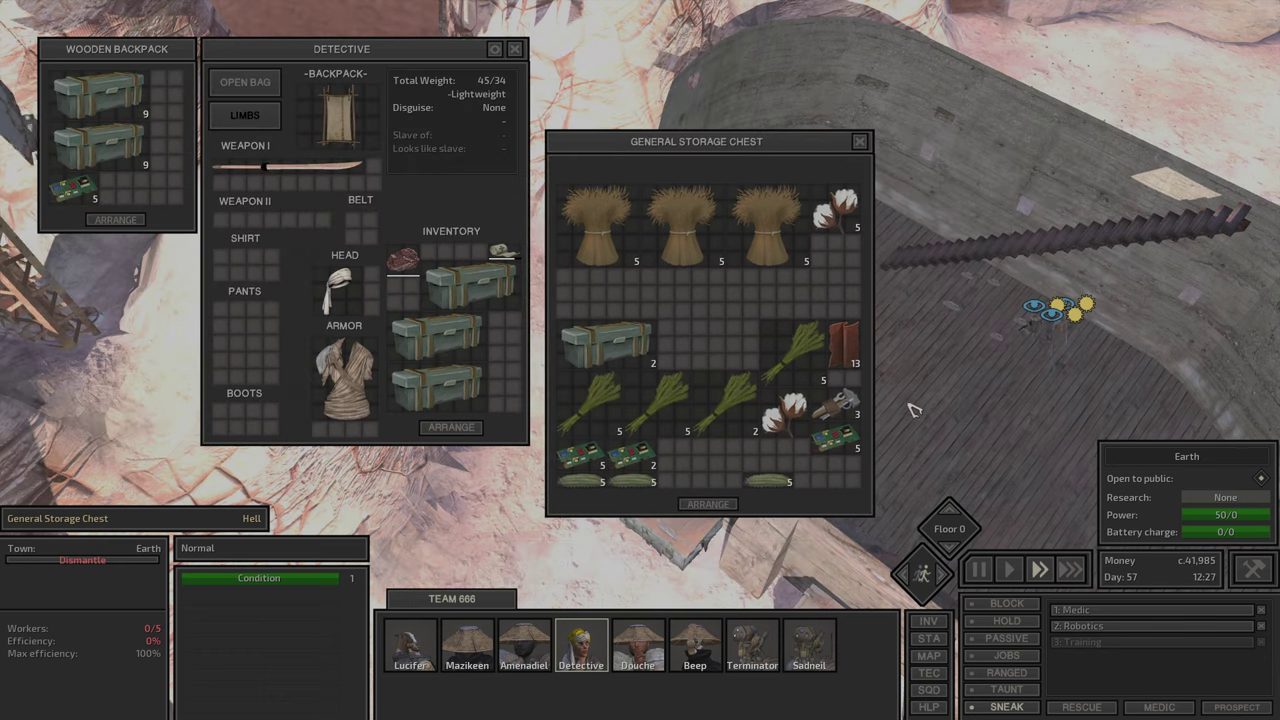
{"action": "left_click", "coordinate": [838, 437], "text": "ctrl"}
{"action": "left_click", "coordinate": [625, 457], "text": "ctrl"}
{"action": "left_click", "coordinate": [586, 457], "text": "ctrl"}
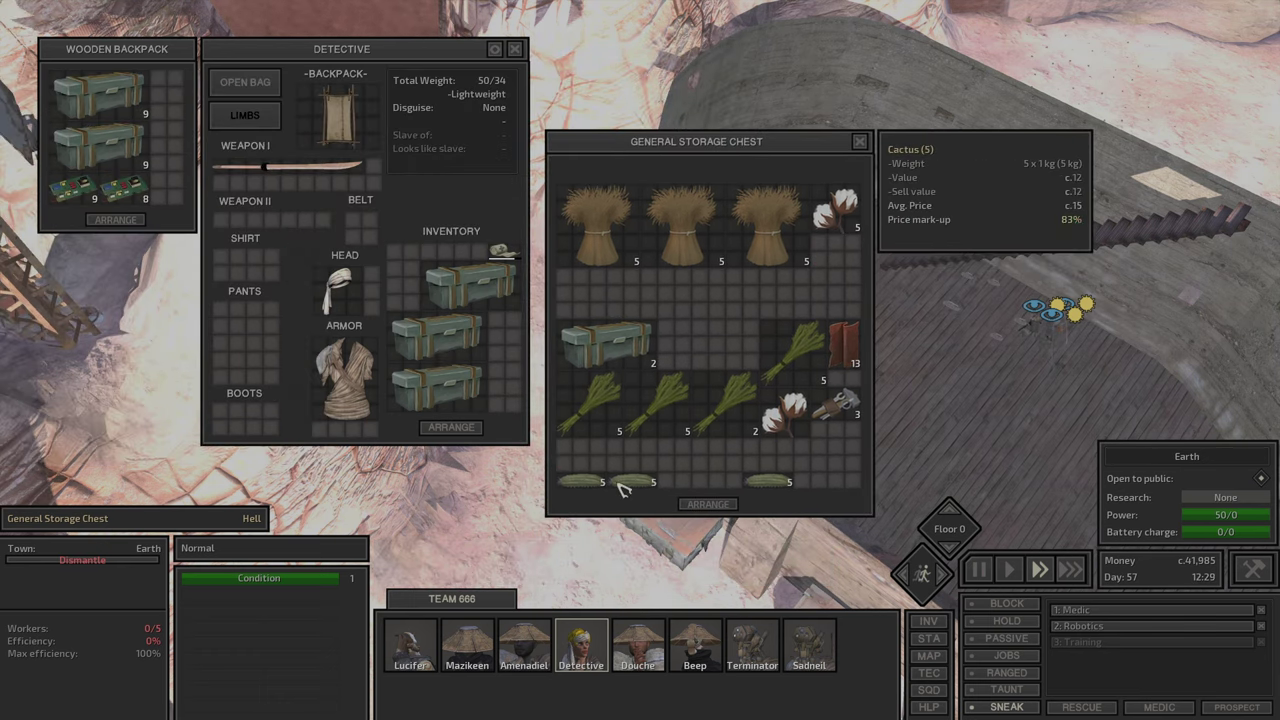
{"action": "left_click", "coordinate": [843, 405], "text": "ctrl"}
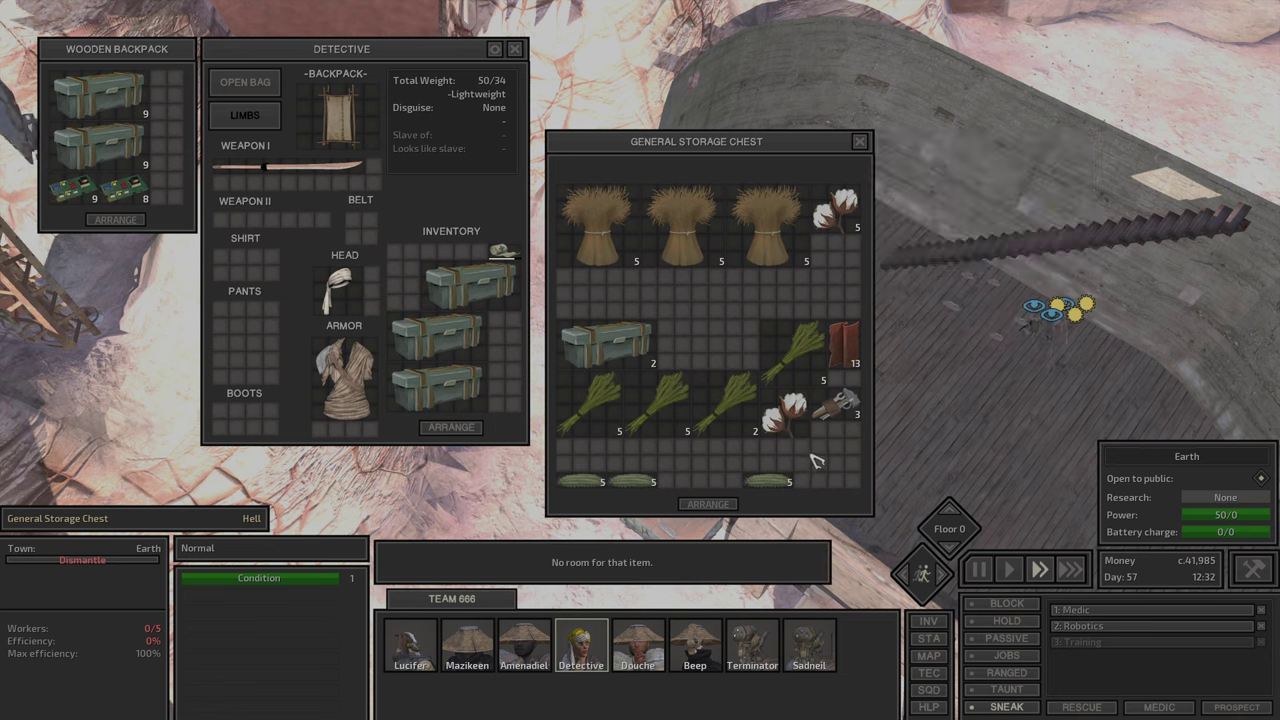
{"action": "left_click", "coordinate": [845, 345], "text": "ctrl"}
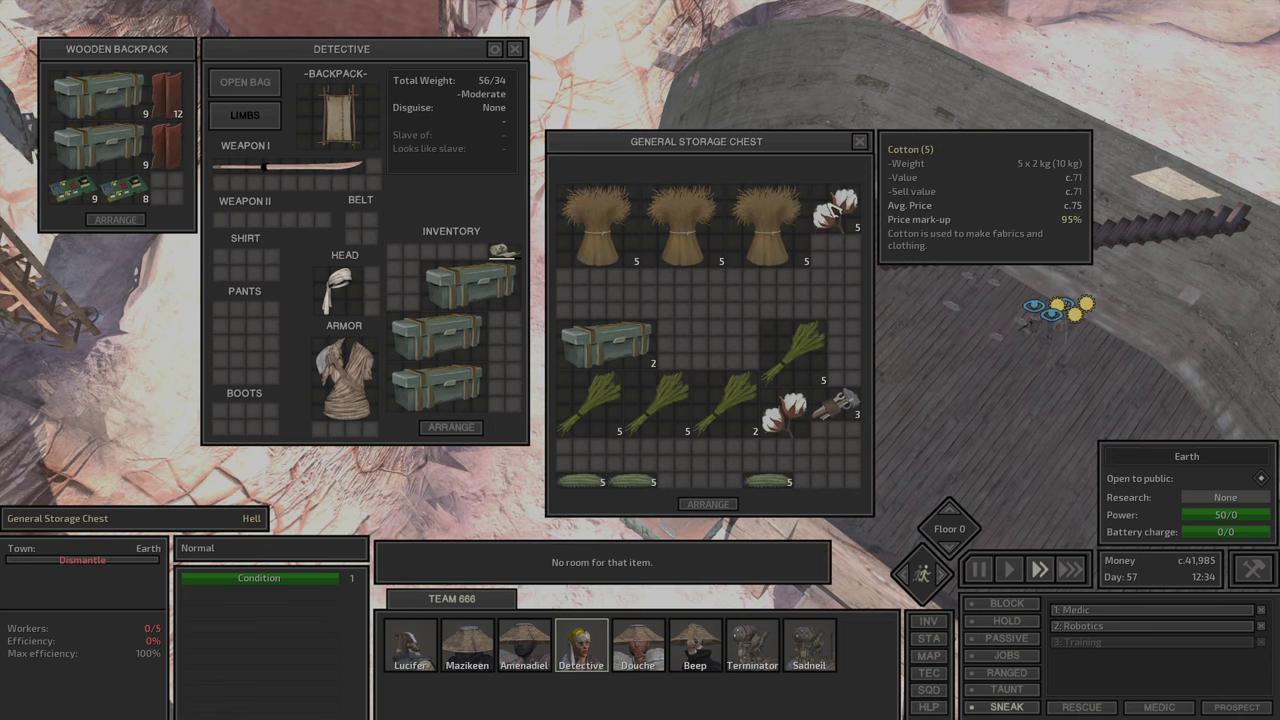
{"action": "left_click", "coordinate": [802, 474], "text": "ctrl"}
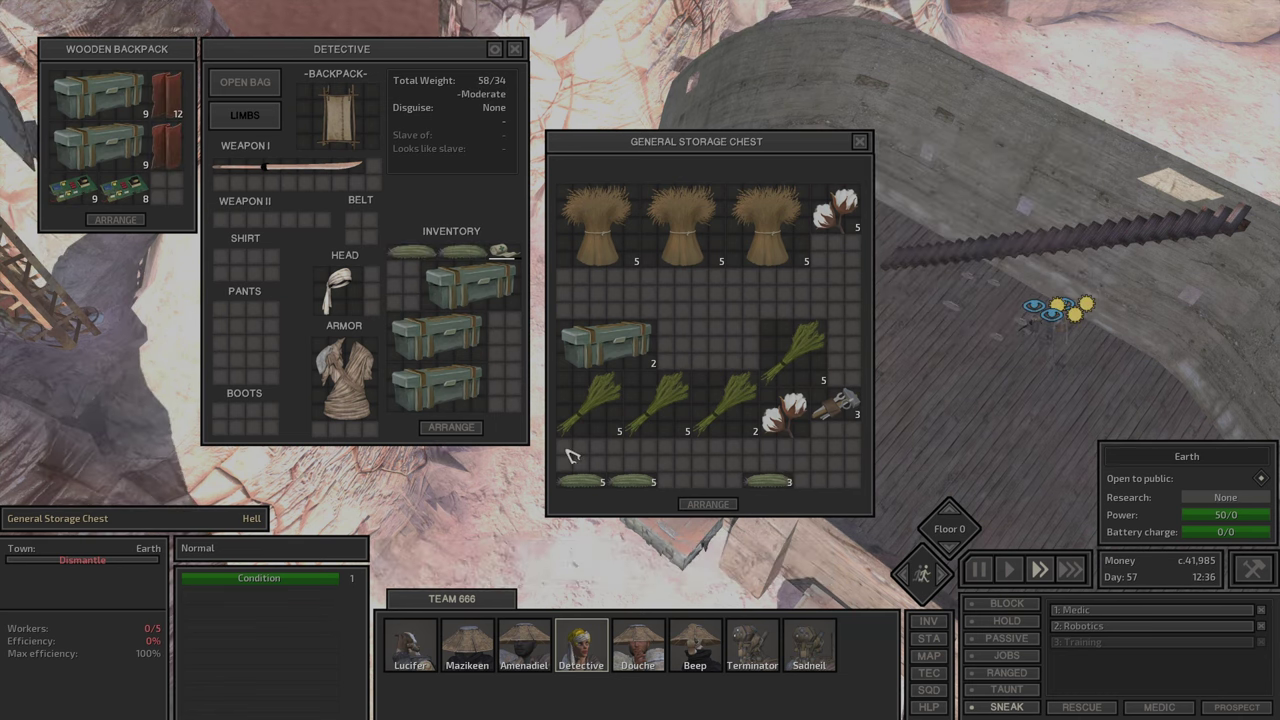
{"action": "left_click", "coordinate": [620, 487], "text": "ctrl"}
{"action": "left_click", "coordinate": [451, 427]}
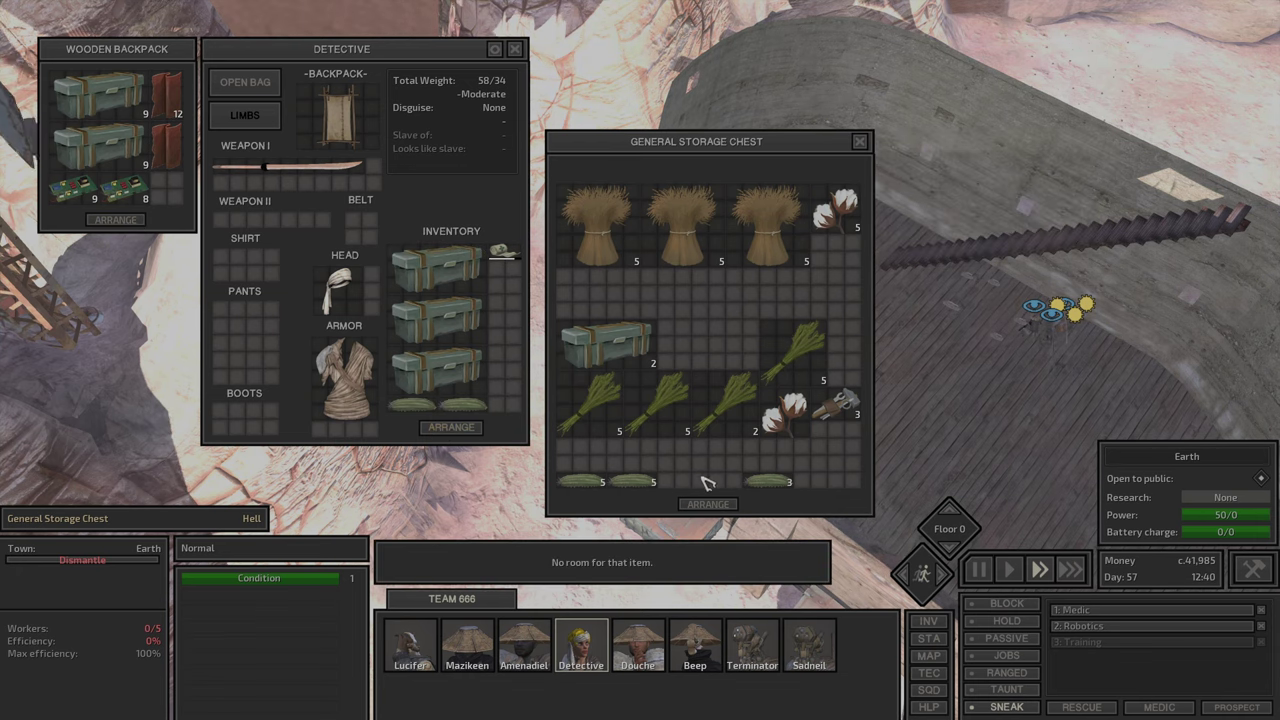
{"action": "key", "text": "Escape"}
{"action": "double_click", "coordinate": [752, 645]}
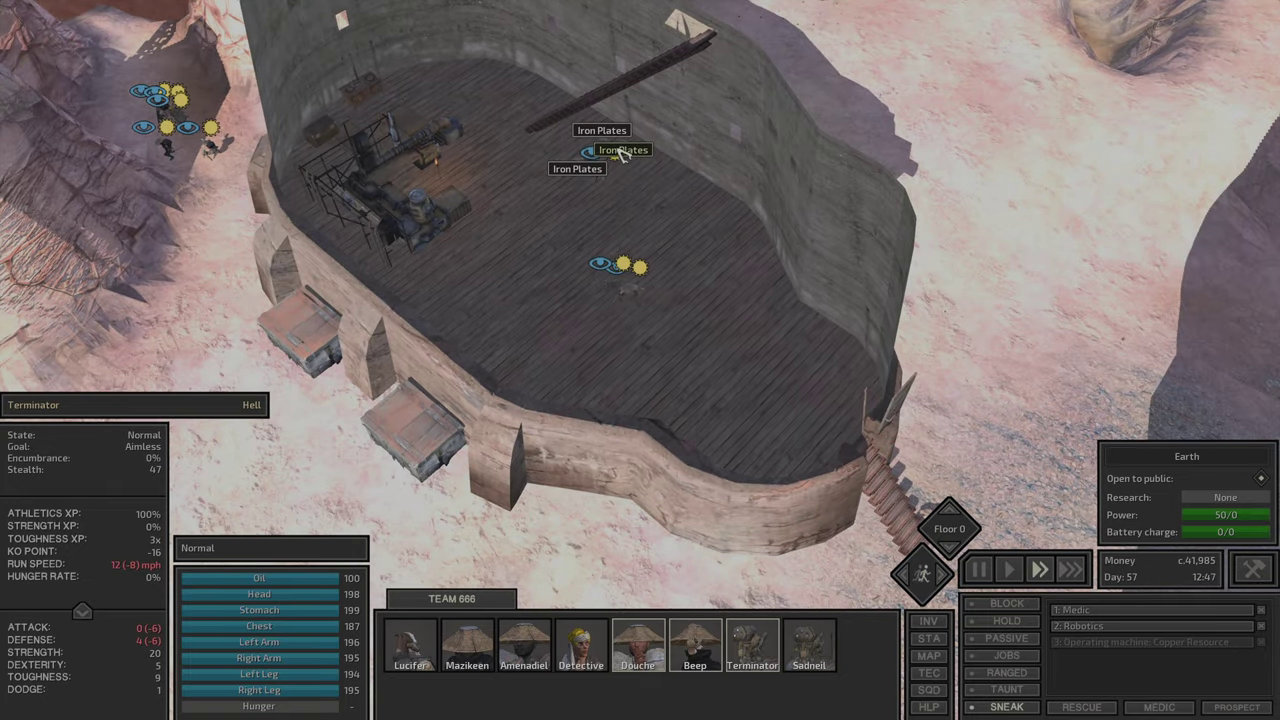
Step: Select Lucifer and turn his jobs on so he works as engineer
{"action": "key", "text": "q"}
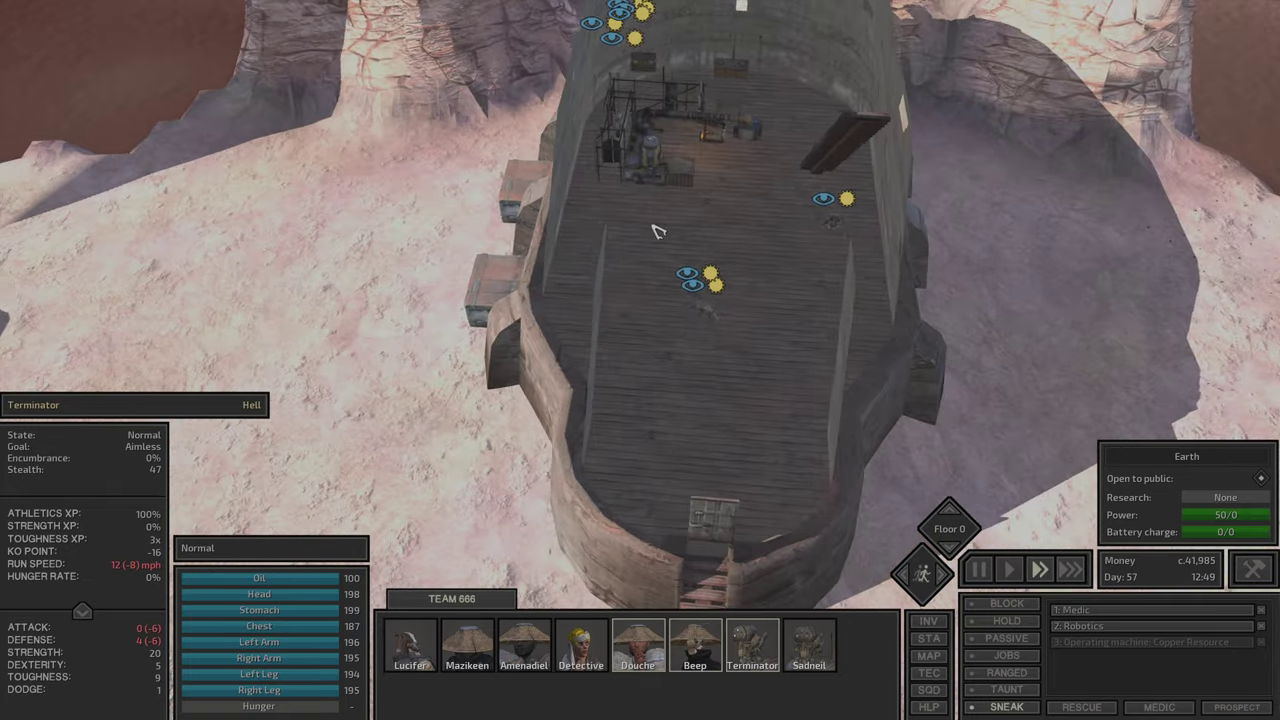
{"action": "key", "text": "s"}
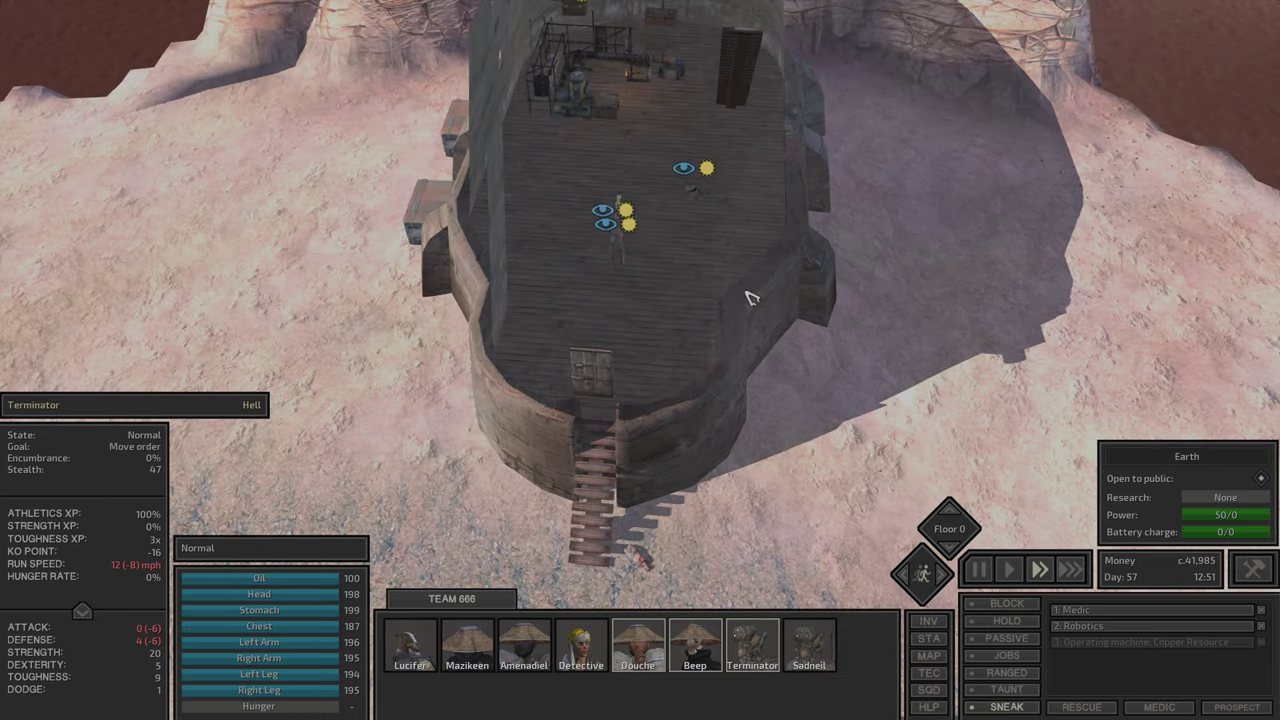
{"action": "key", "text": "q"}
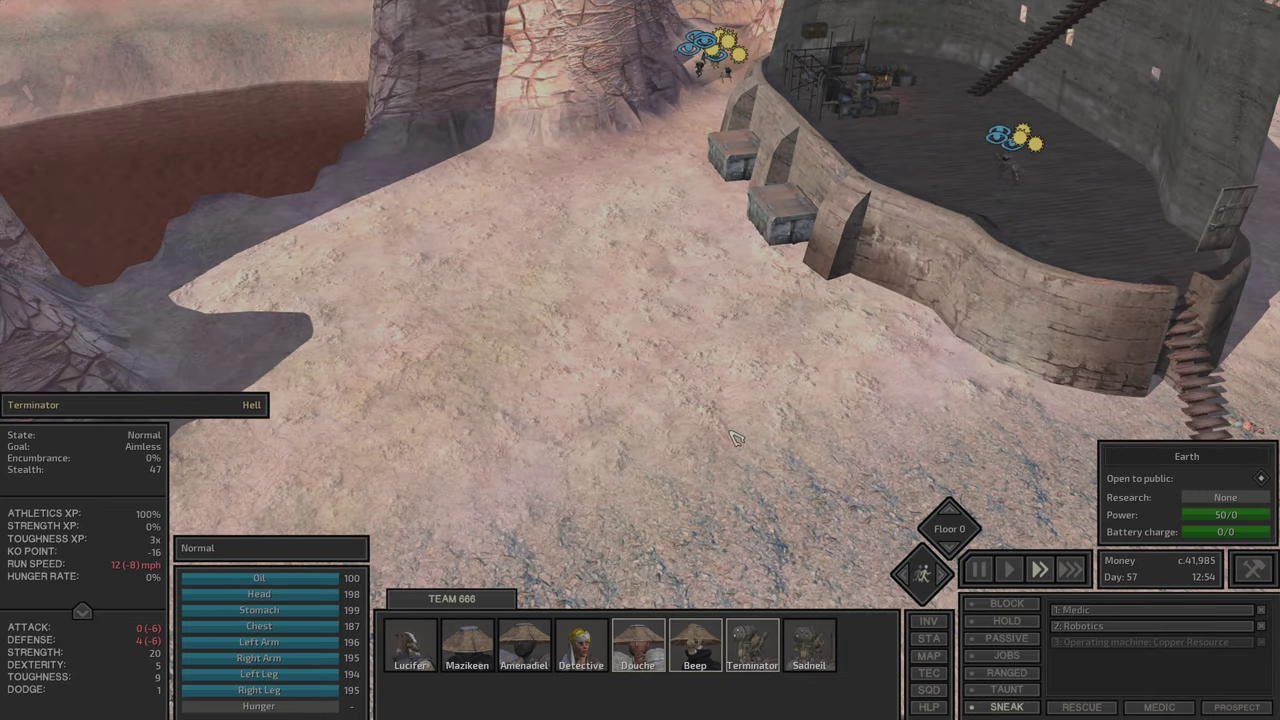
{"action": "key", "text": "F1"}
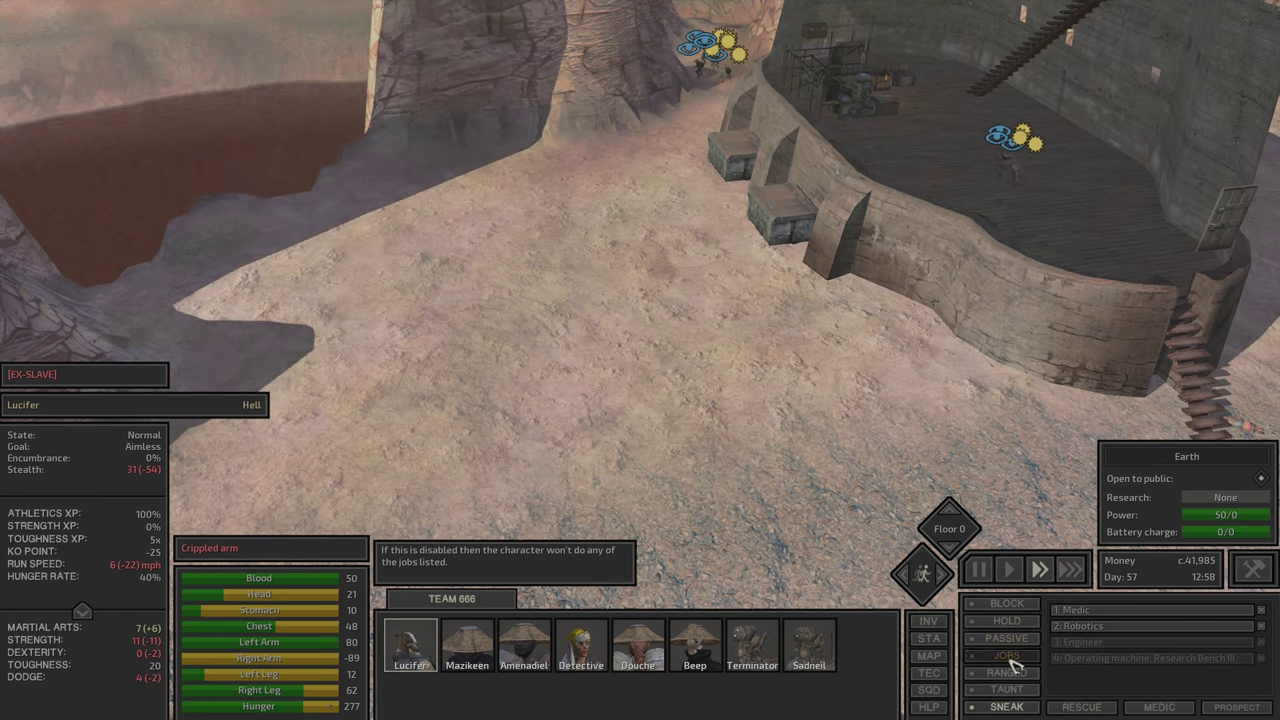
{"action": "left_click", "coordinate": [1013, 665]}
Step: Inspect the ore storage holding 95 raw iron
{"action": "key", "text": "w"}
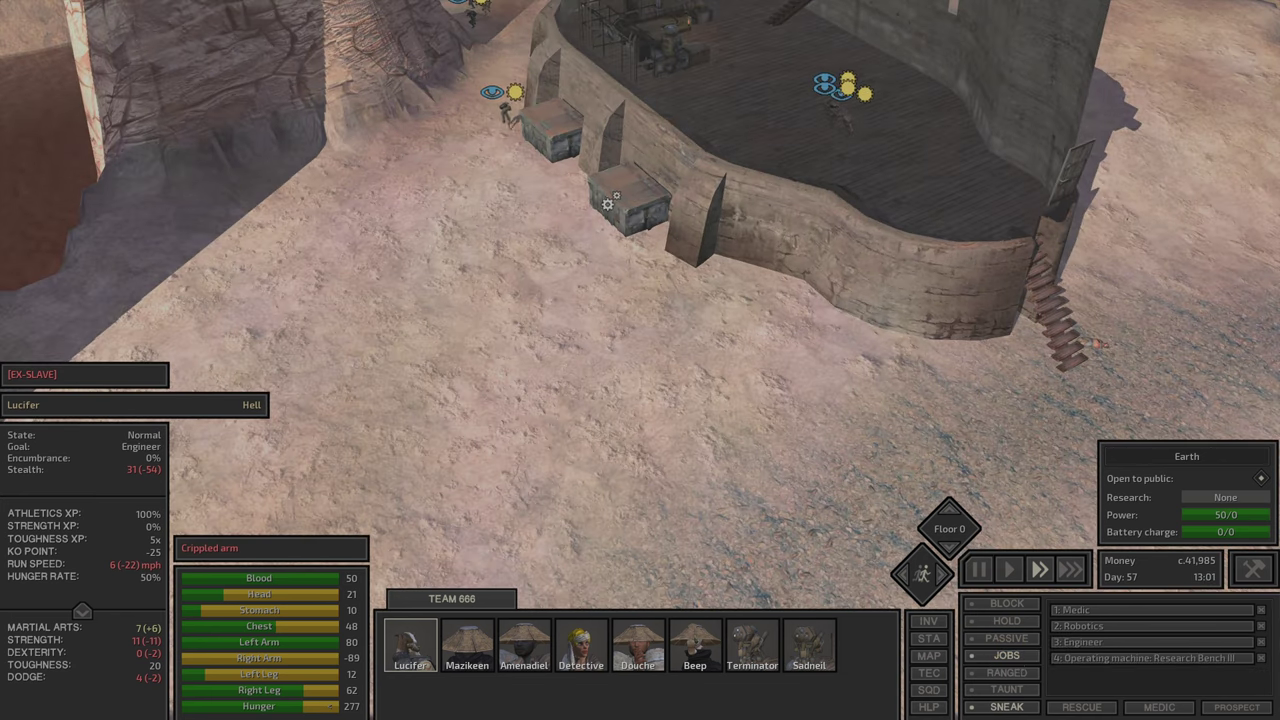
{"action": "left_click", "coordinate": [607, 204]}
{"action": "key", "text": "e"}
{"action": "scroll", "coordinate": [783, 163], "scroll_direction": "up", "scroll_amount": 5}
{"action": "key", "text": "e"}
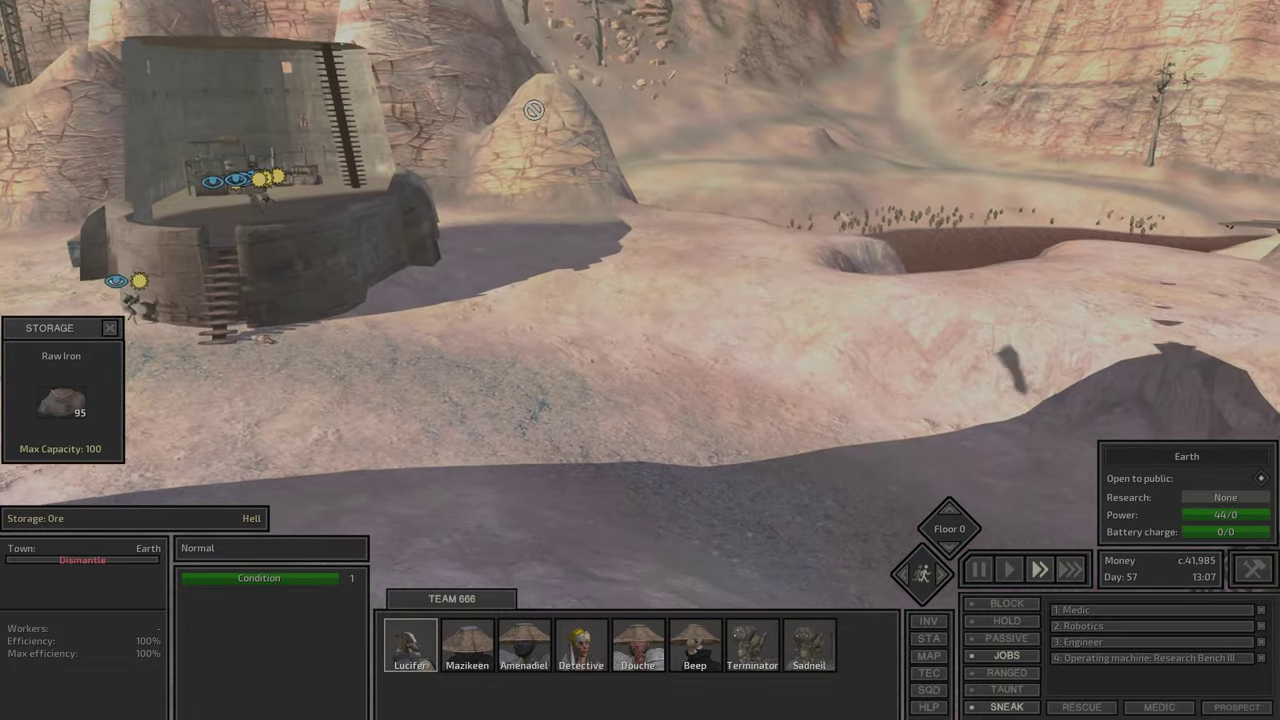
Step: Browse the world map south of Waystation, then close it and the storage window
{"action": "key", "text": "m"}
{"action": "scroll", "coordinate": [677, 266], "scroll_direction": "up", "scroll_amount": 1}
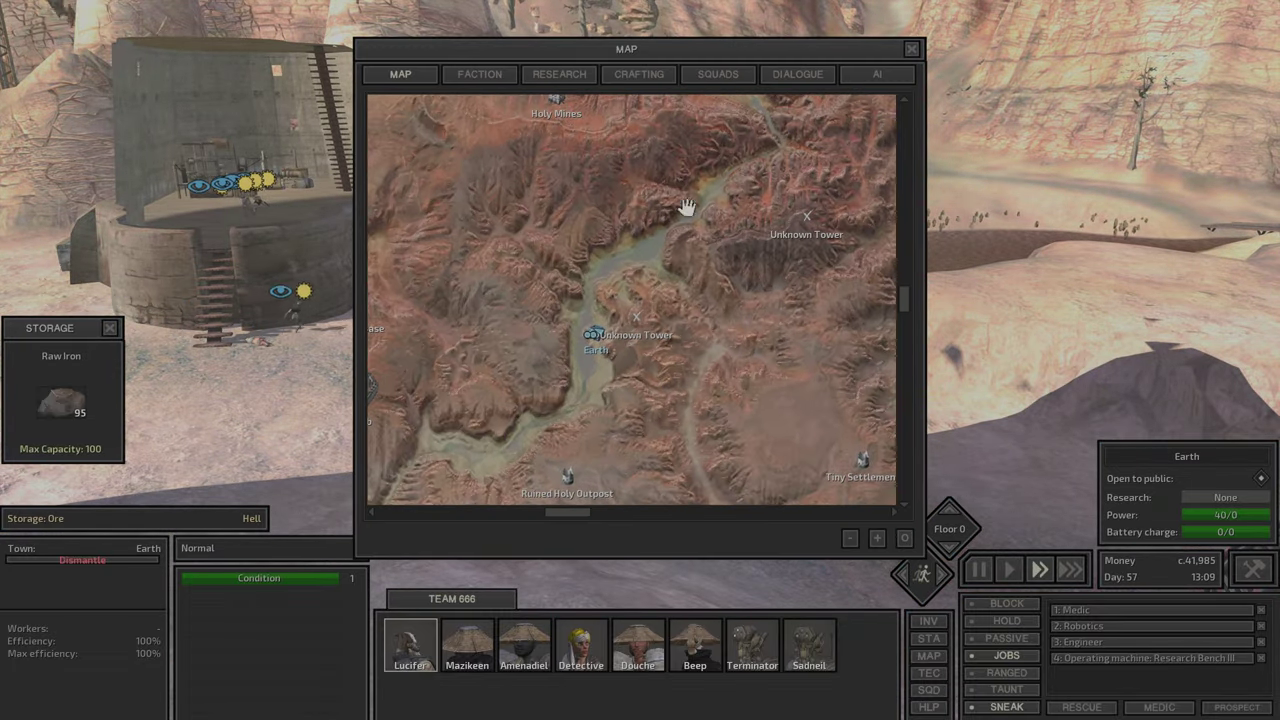
{"action": "left_click_drag", "start_coordinate": [624, 502], "coordinate": [818, 10]}
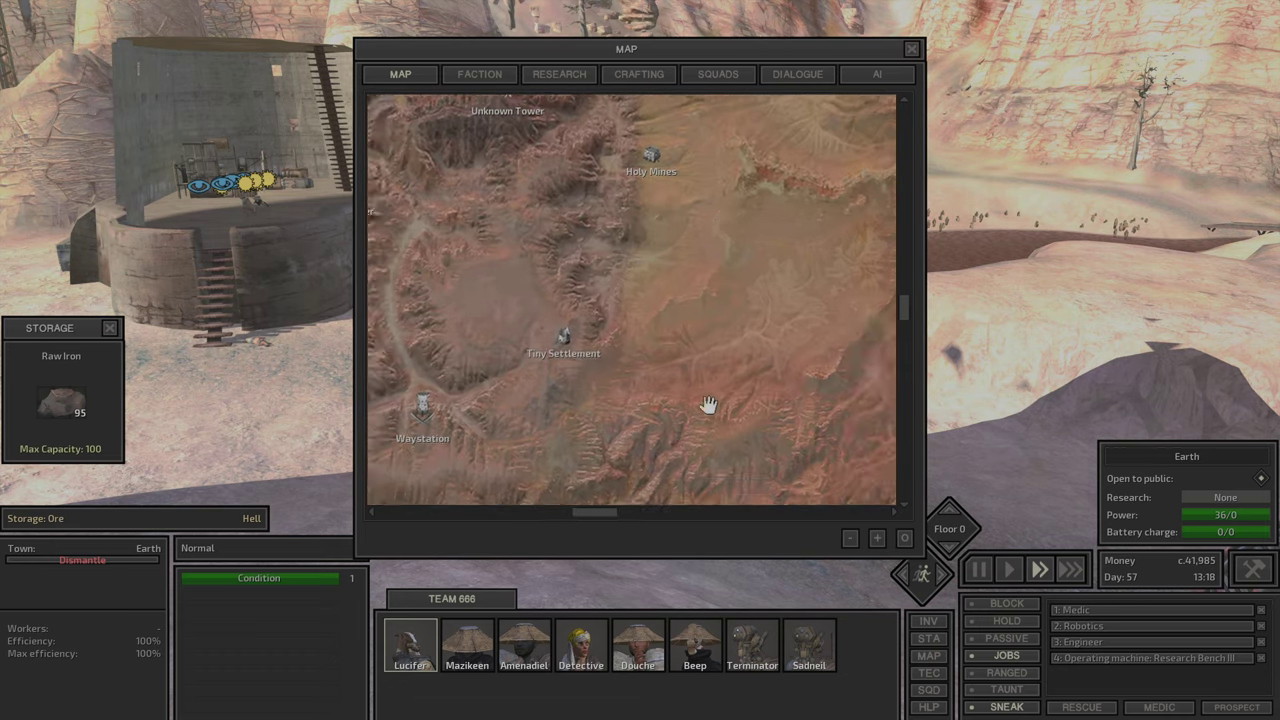
{"action": "left_click_drag", "start_coordinate": [670, 238], "coordinate": [620, 157]}
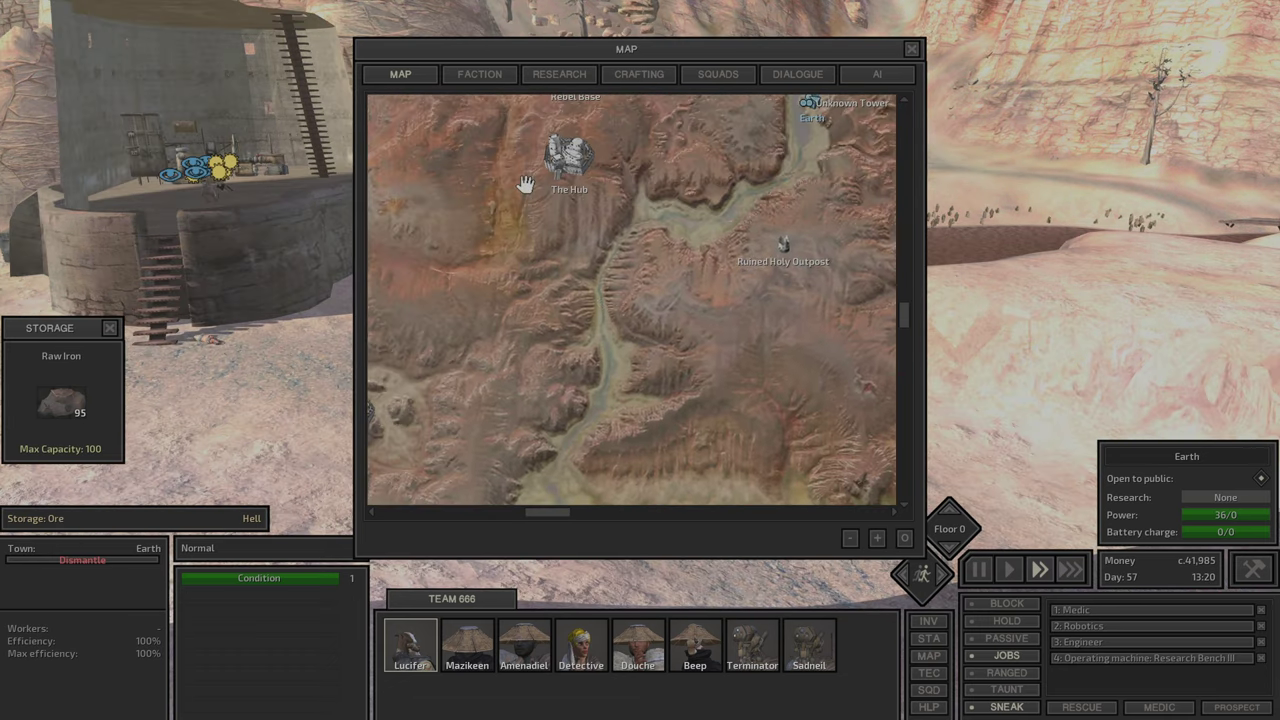
{"action": "key", "text": "m"}
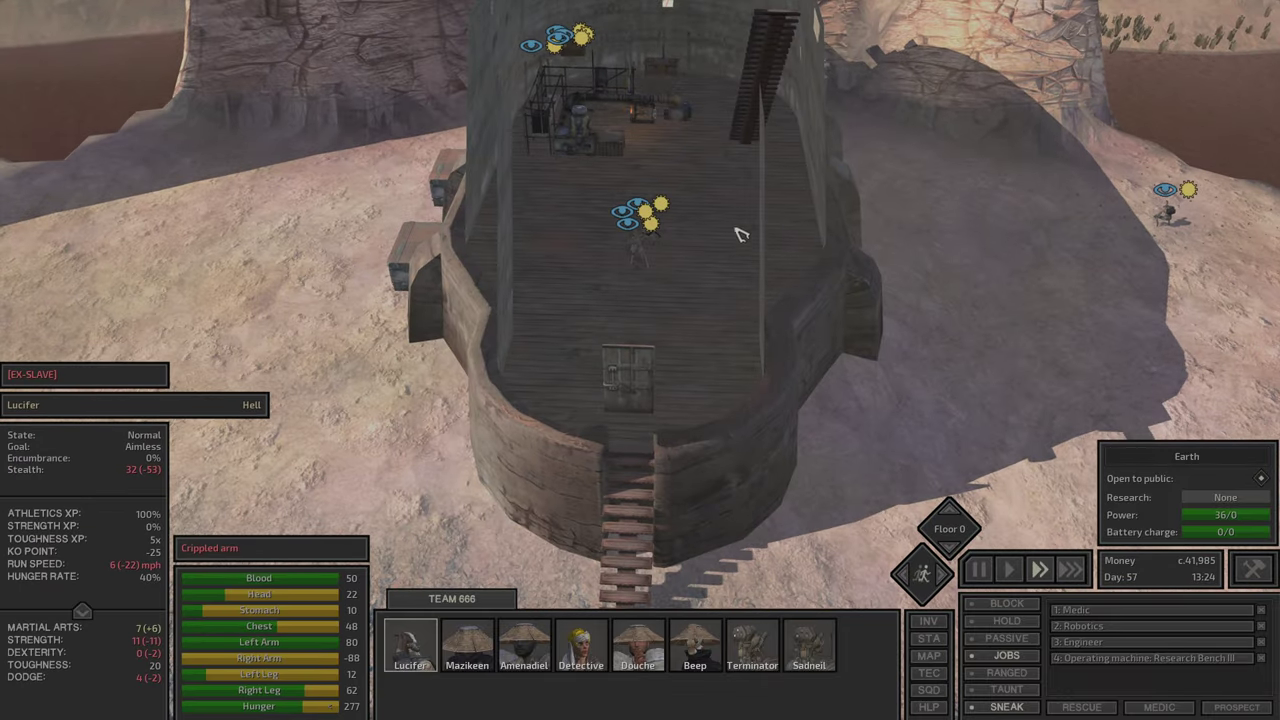
{"action": "left_click", "coordinate": [636, 245]}
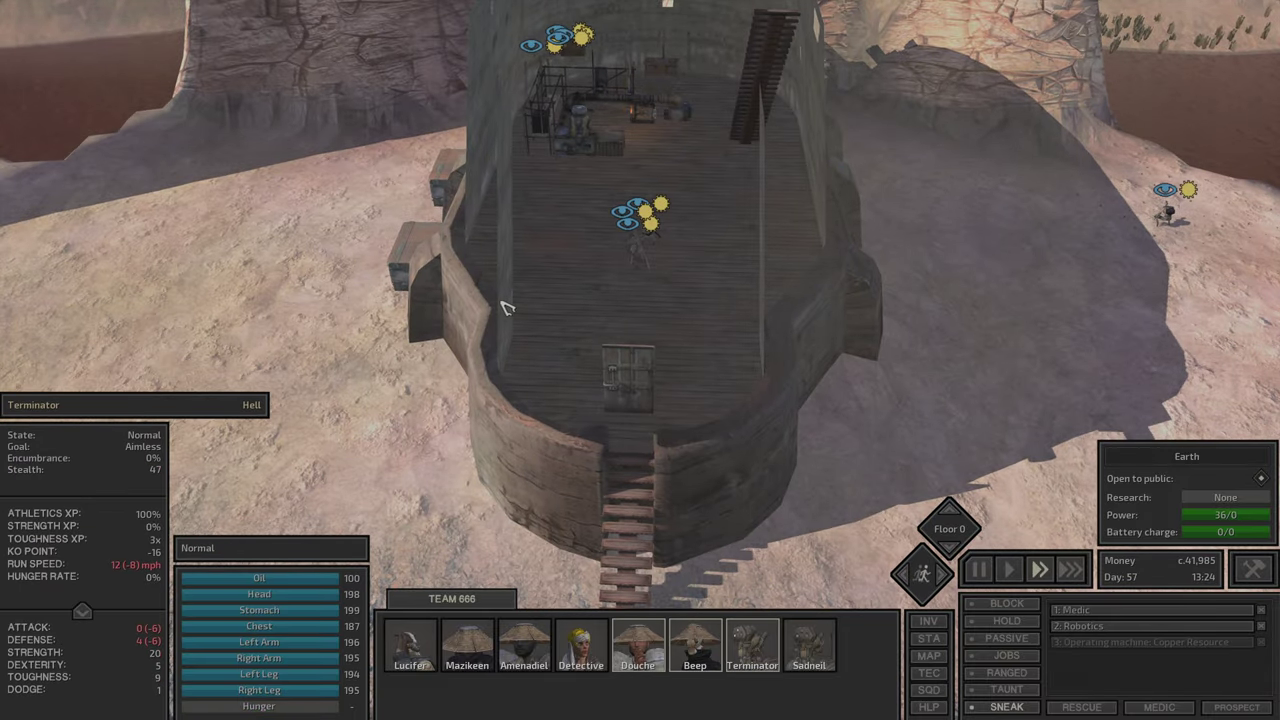
{"action": "scroll", "coordinate": [415, 208], "scroll_direction": "down", "scroll_amount": 5}
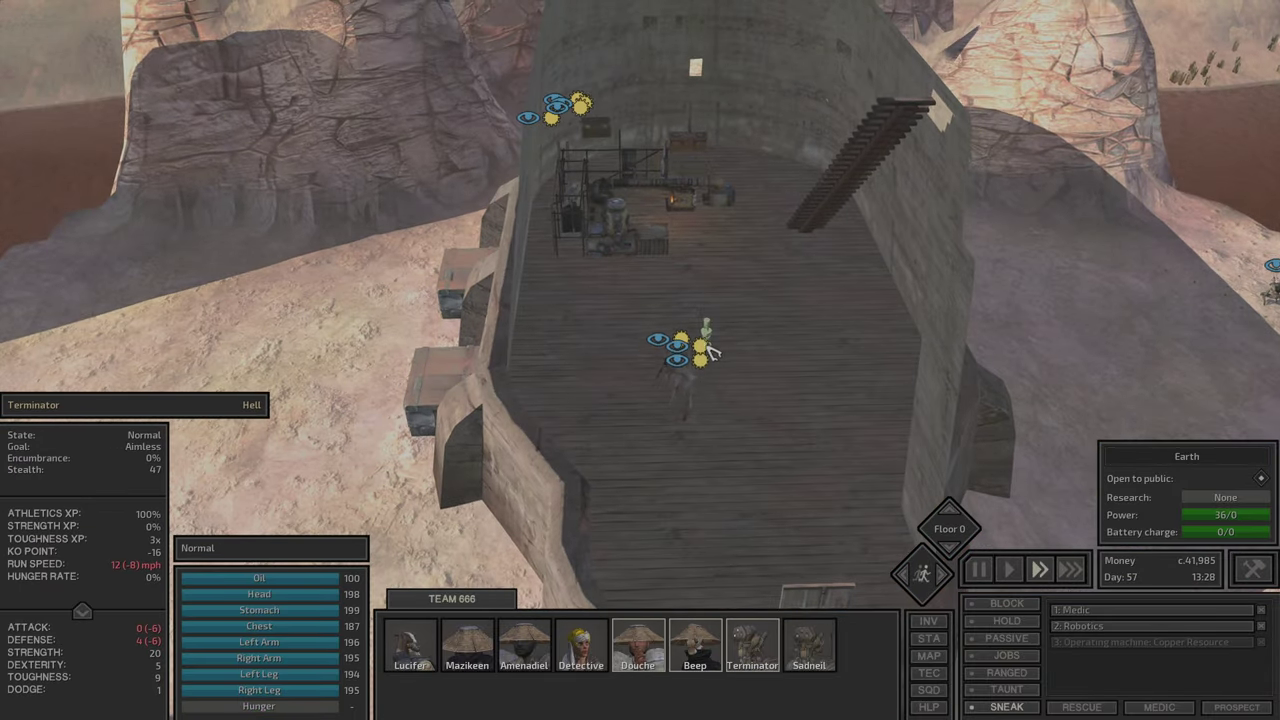
{"action": "left_click", "coordinate": [737, 300]}
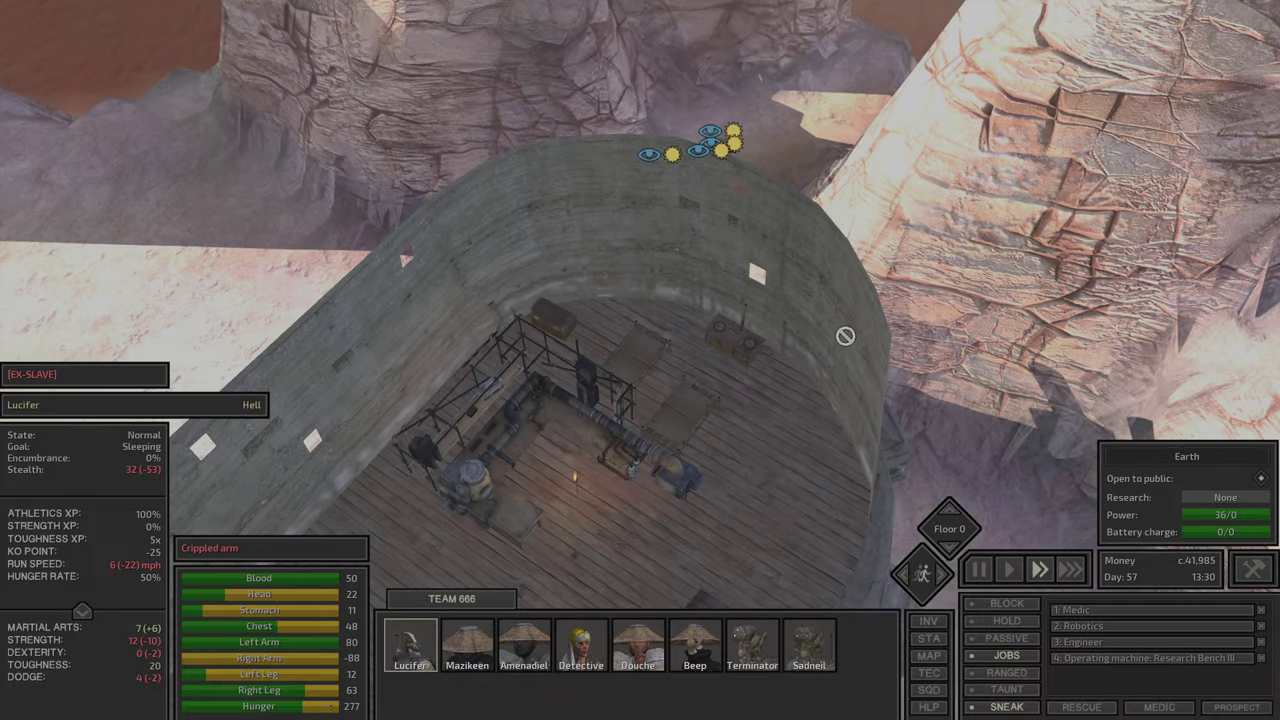
{"action": "left_click", "coordinate": [714, 417]}
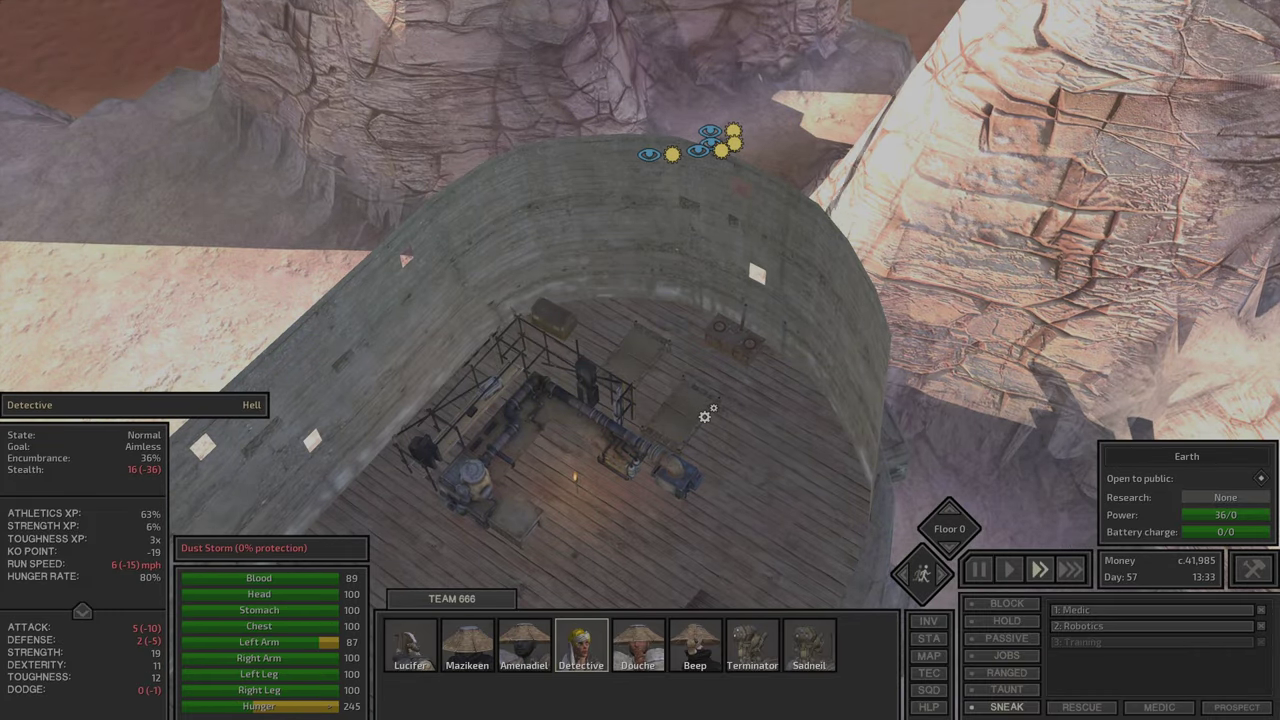
{"action": "left_click", "coordinate": [704, 415]}
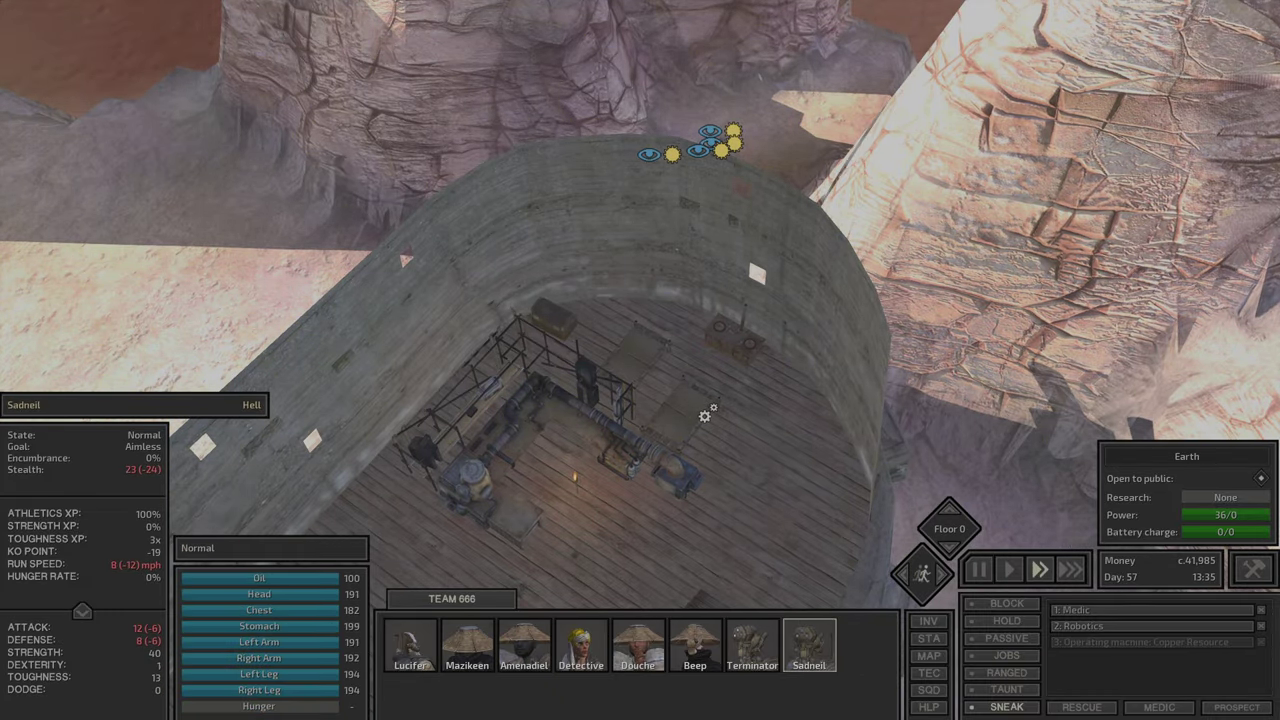
{"action": "left_click", "coordinate": [704, 415]}
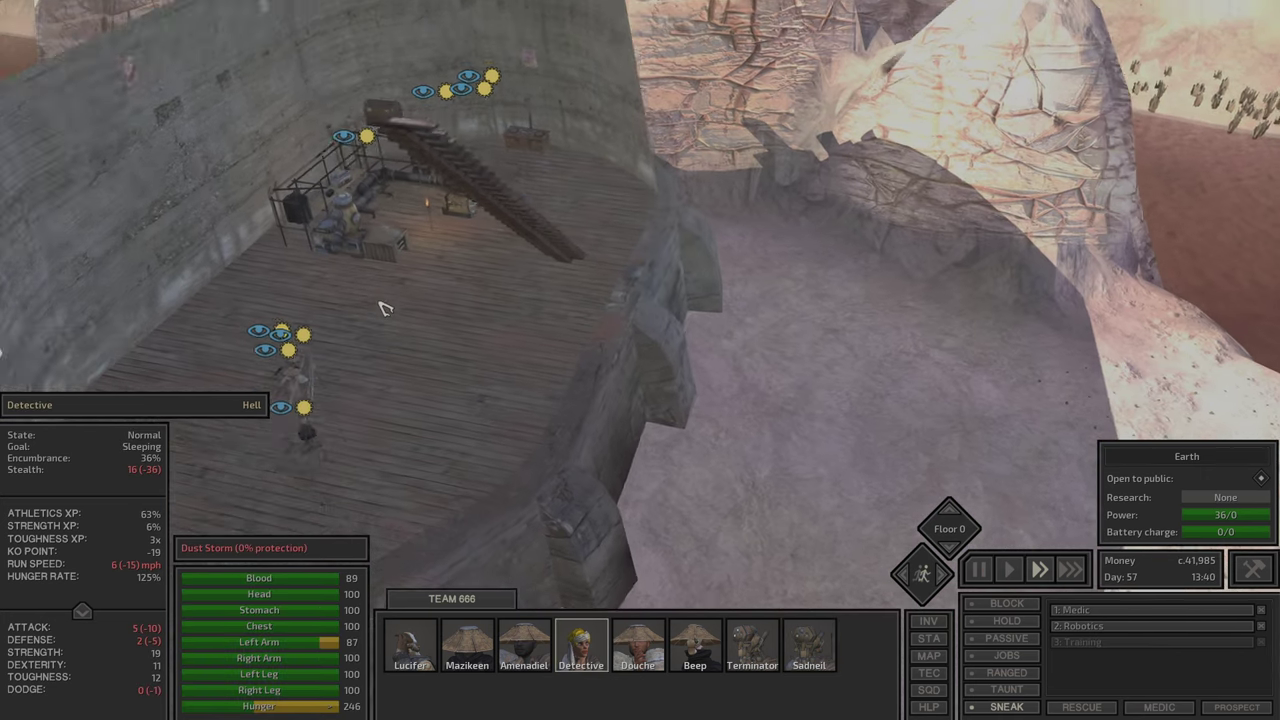
{"action": "left_click", "coordinate": [474, 364]}
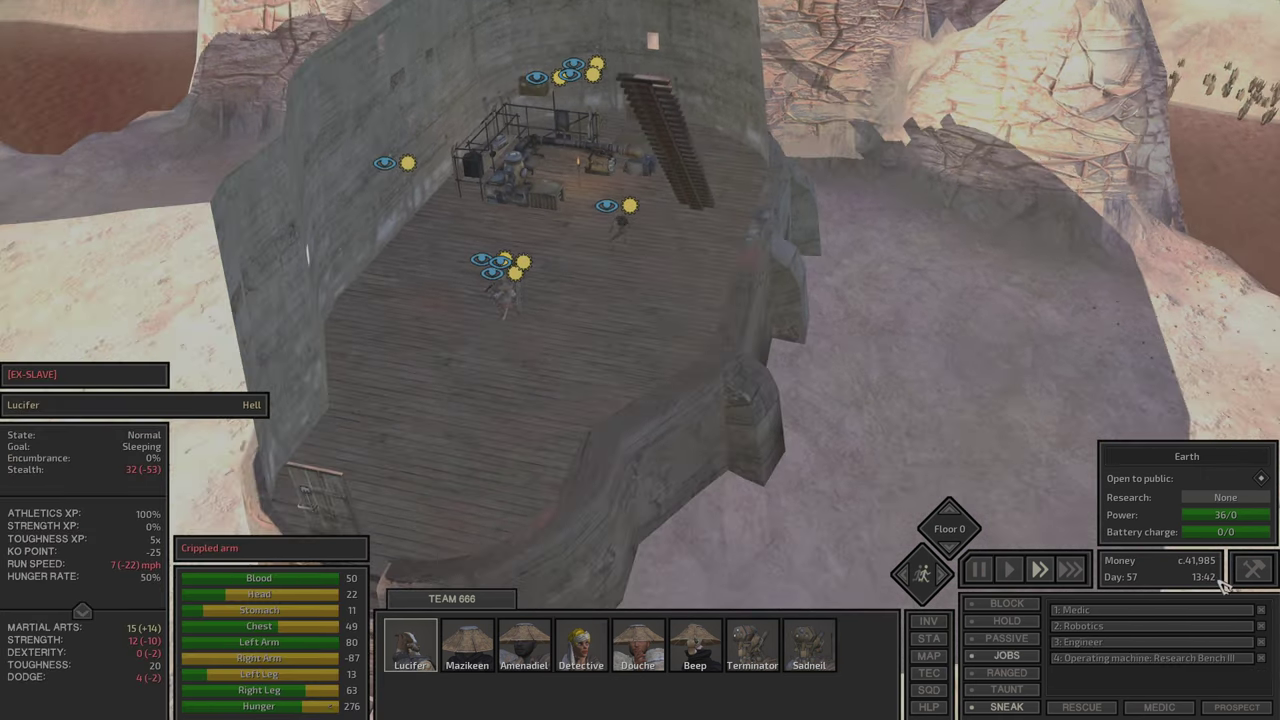
{"action": "key", "text": "d"}
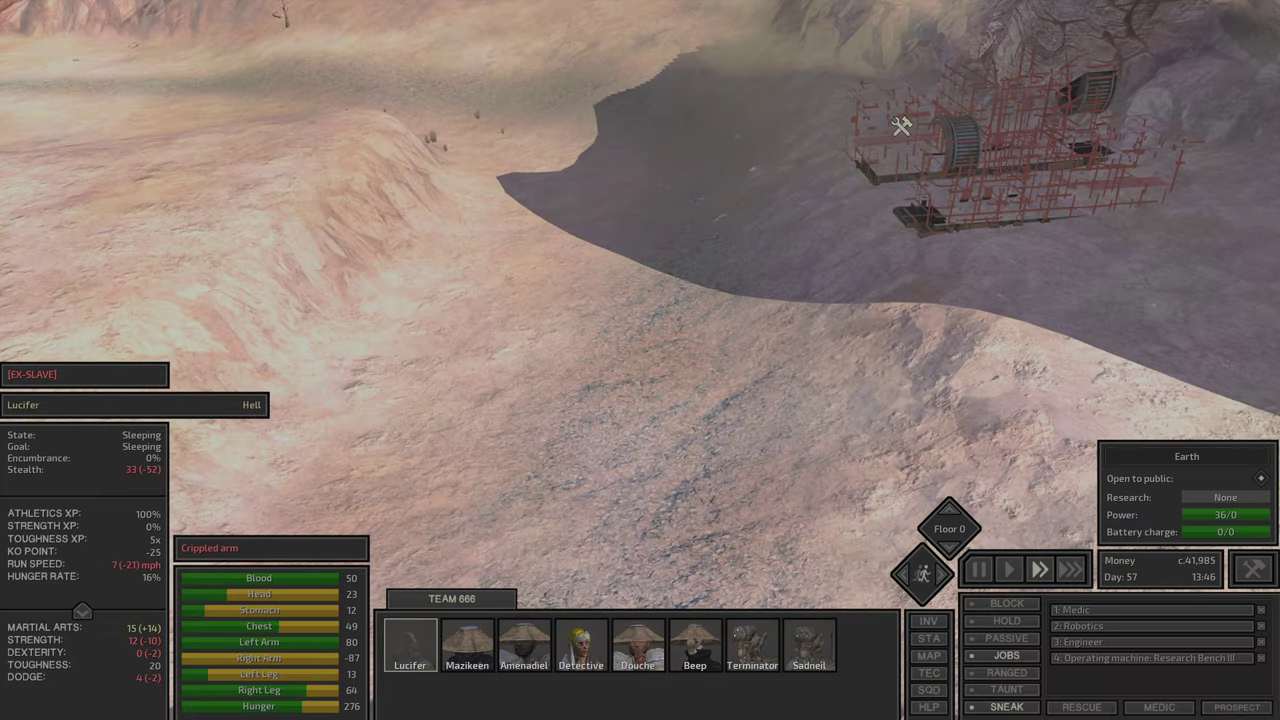
Step: Check what Mazikeen, Amenadiel, Detective, Douche and Beep are carrying
{"action": "left_click", "coordinate": [903, 126]}
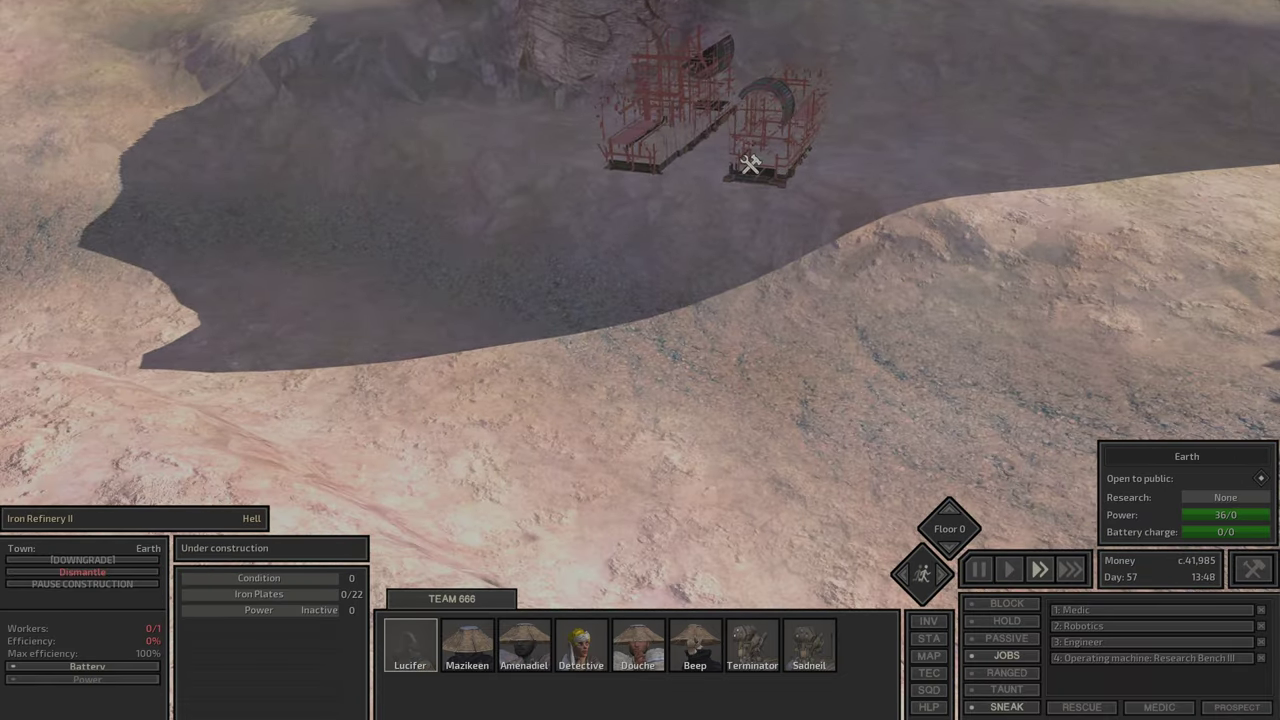
{"action": "key", "text": "d"}
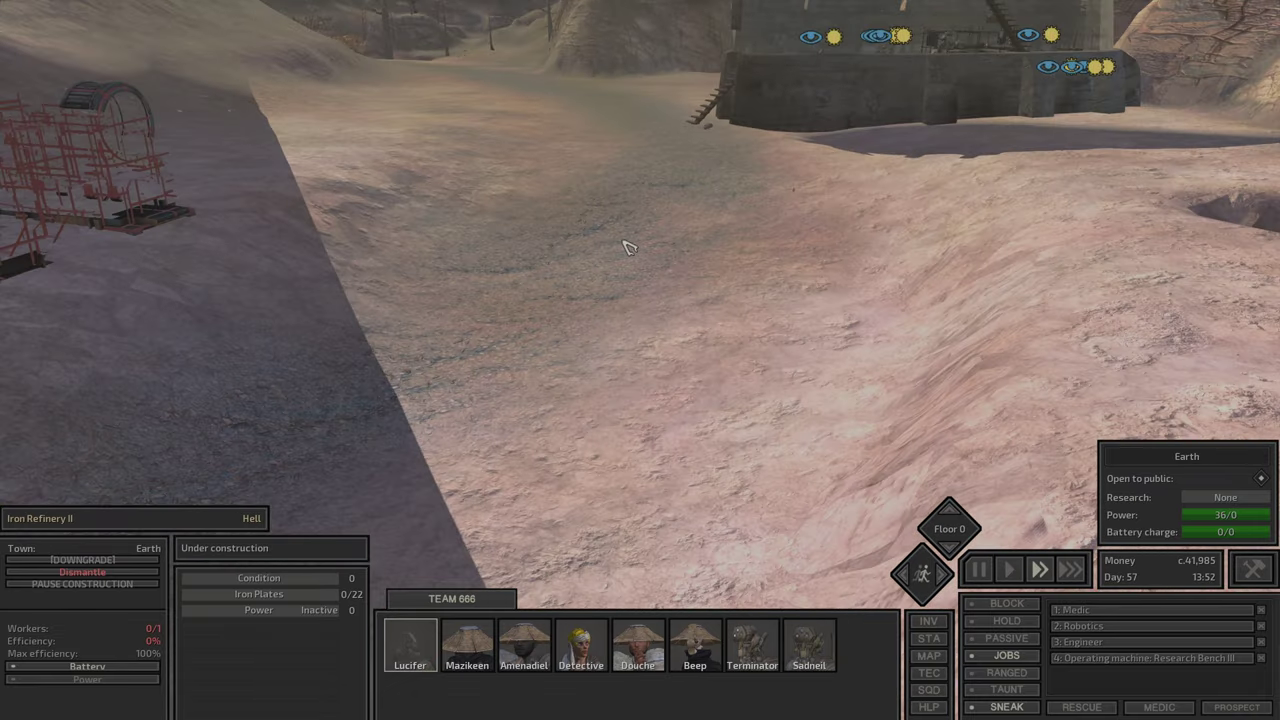
{"action": "key", "text": "i"}
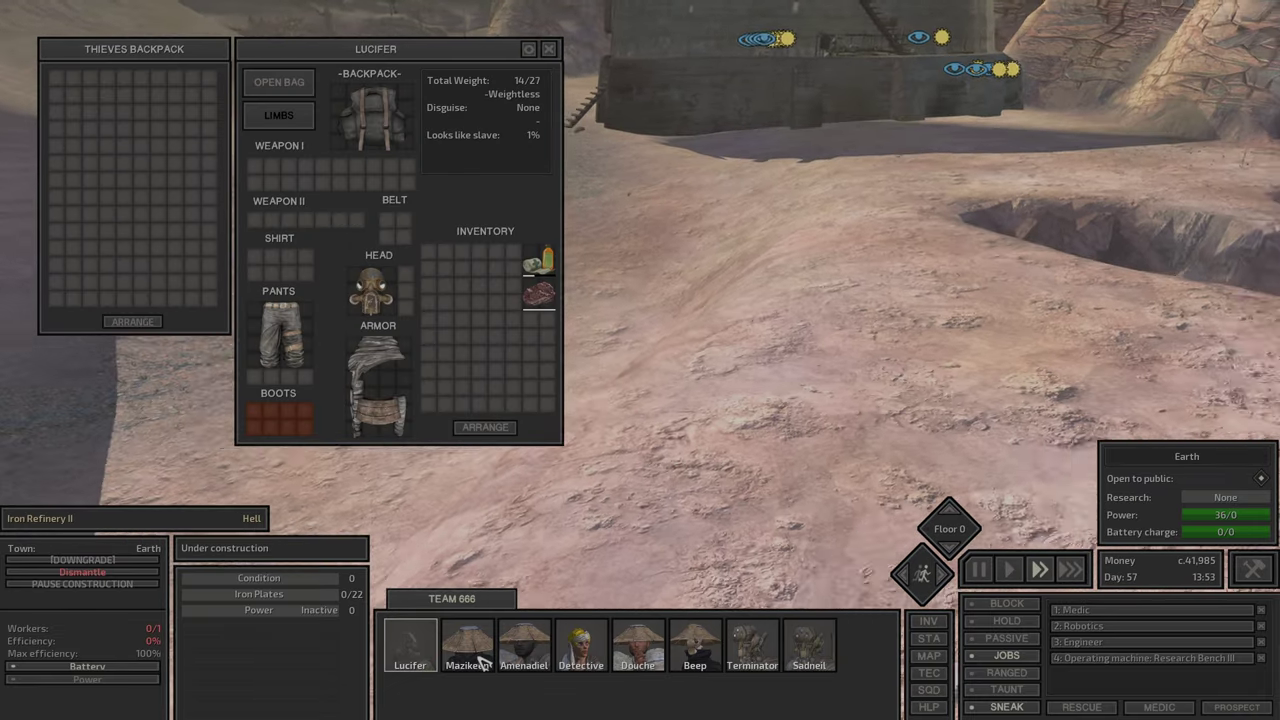
{"action": "left_click", "coordinate": [467, 645]}
{"action": "left_click", "coordinate": [540, 660]}
{"action": "left_click", "coordinate": [581, 648]}
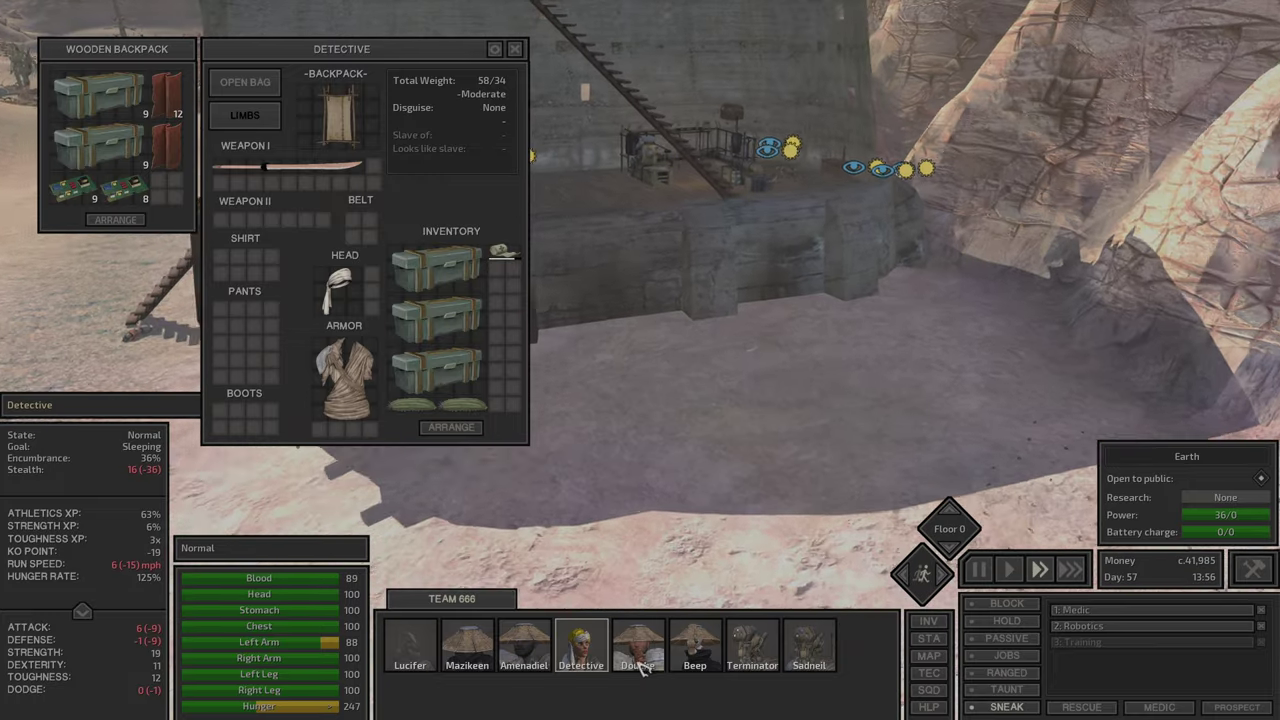
{"action": "left_click", "coordinate": [640, 655]}
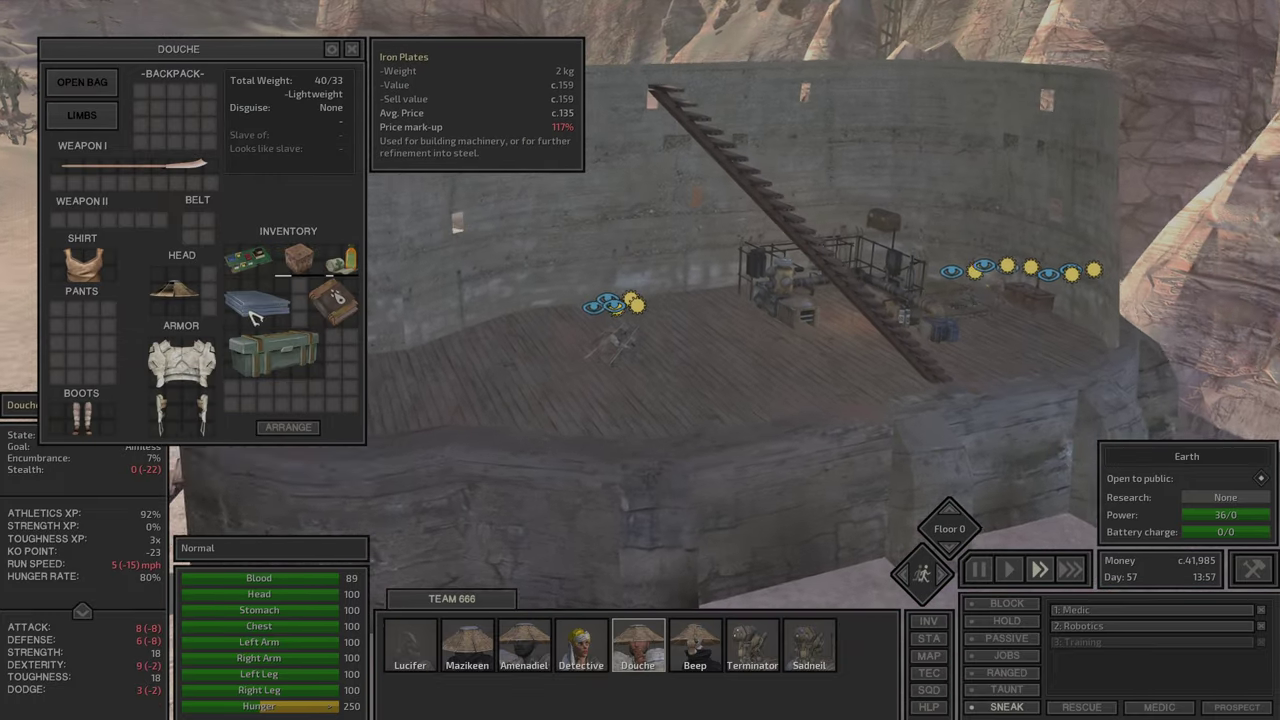
{"action": "left_click", "coordinate": [680, 645]}
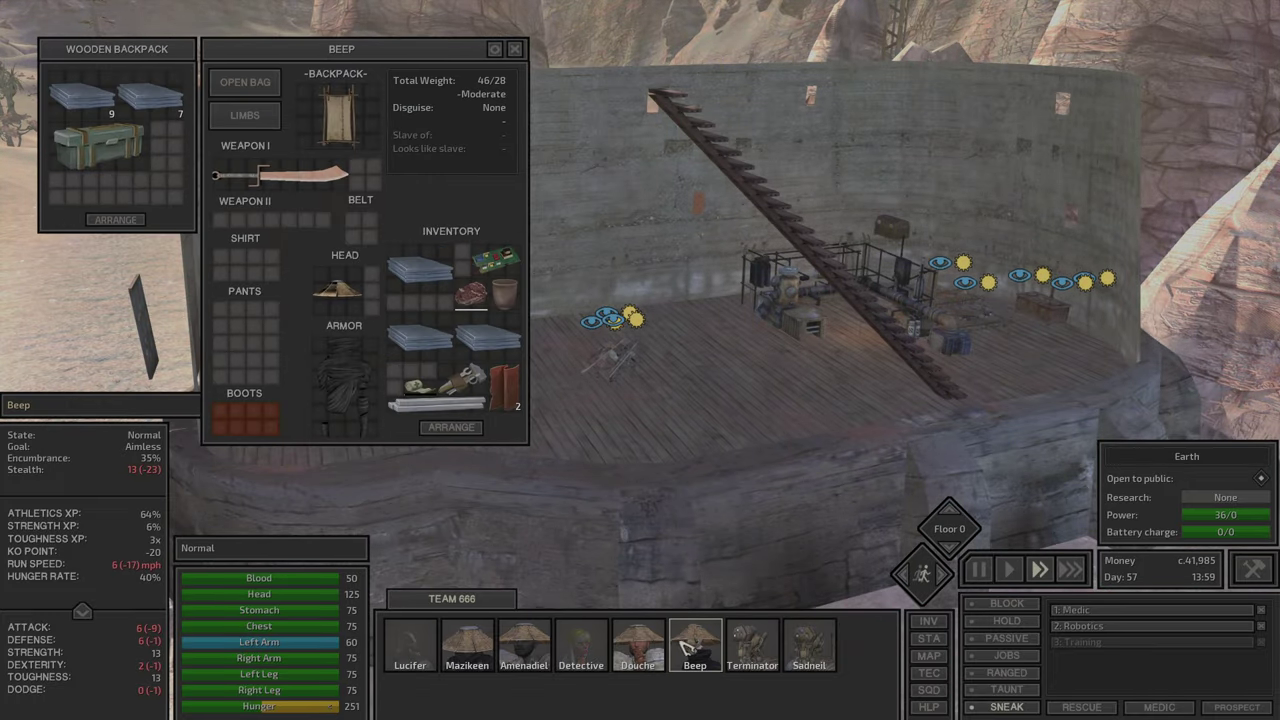
Step: Hand three Iron Plates stacks from Beep to Lucifer
{"action": "left_click_drag", "start_coordinate": [423, 340], "coordinate": [410, 650]}
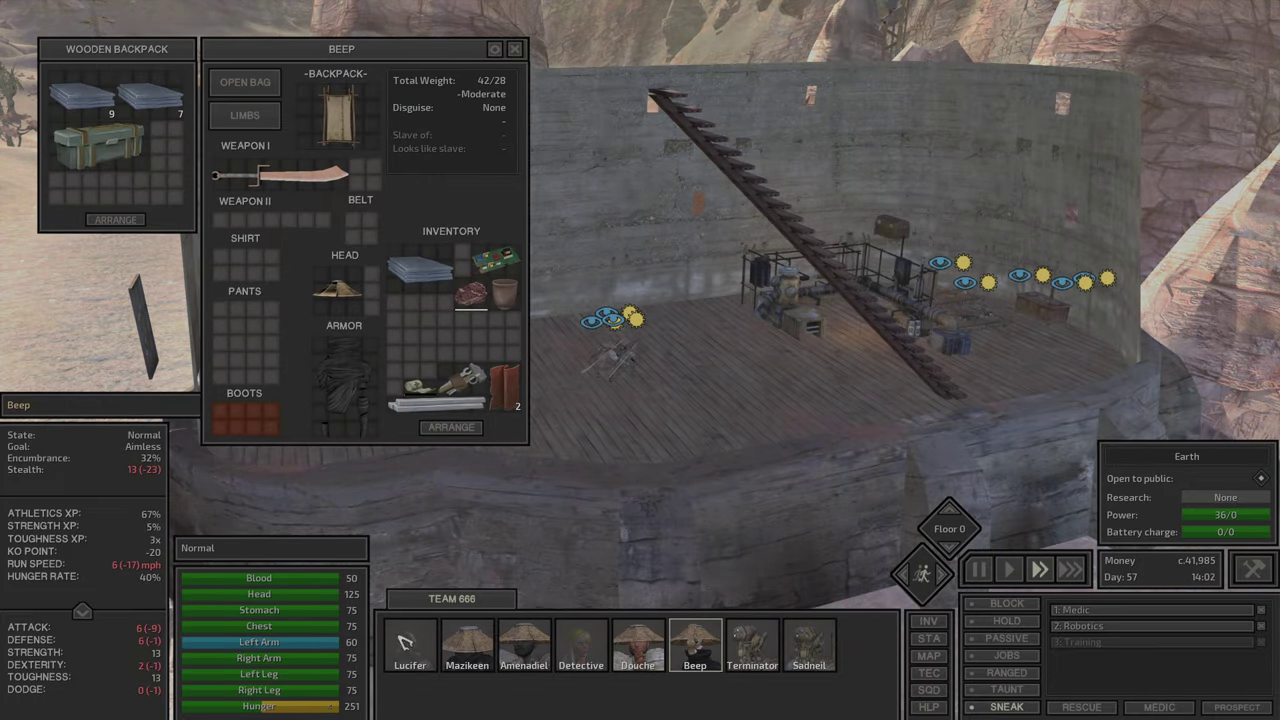
{"action": "left_click_drag", "start_coordinate": [420, 268], "coordinate": [410, 645]}
{"action": "left_click_drag", "start_coordinate": [340, 112], "coordinate": [412, 655]}
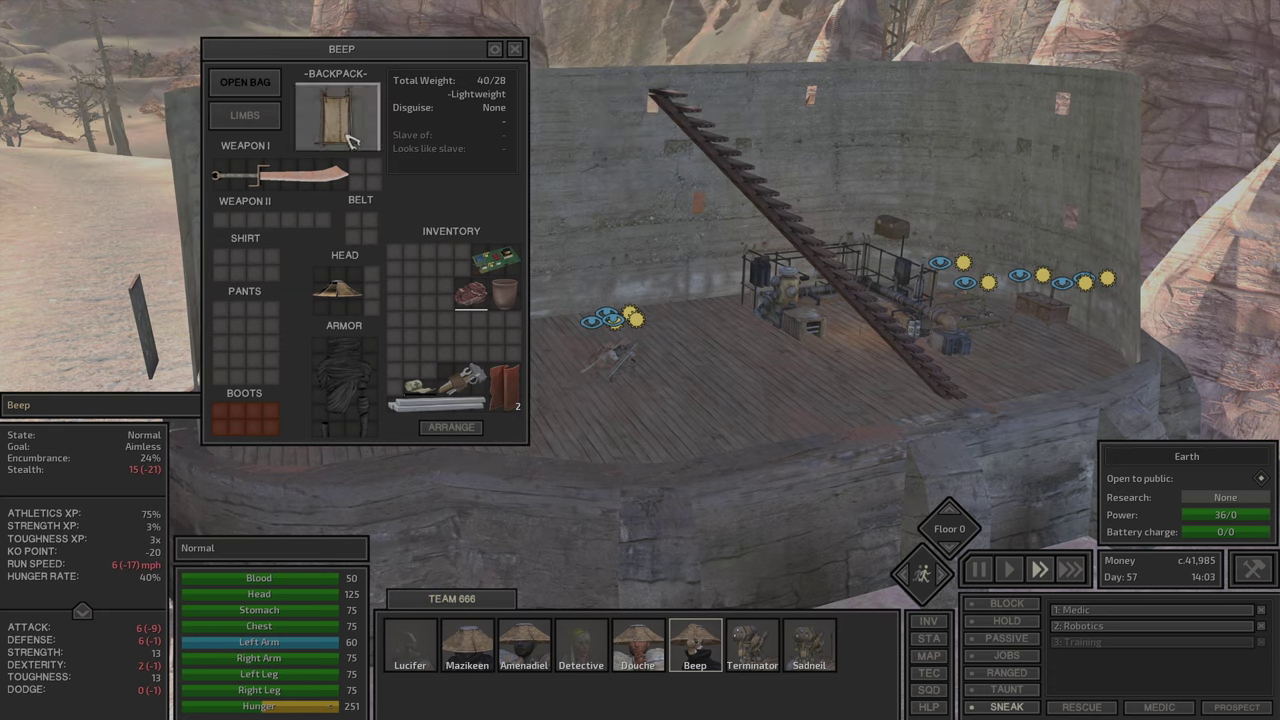
{"action": "left_click", "coordinate": [412, 660]}
Step: Remove Lucifer's thieves backpack and equip him with Beep's wooden backpack
{"action": "left_click_drag", "start_coordinate": [371, 110], "coordinate": [500, 575]}
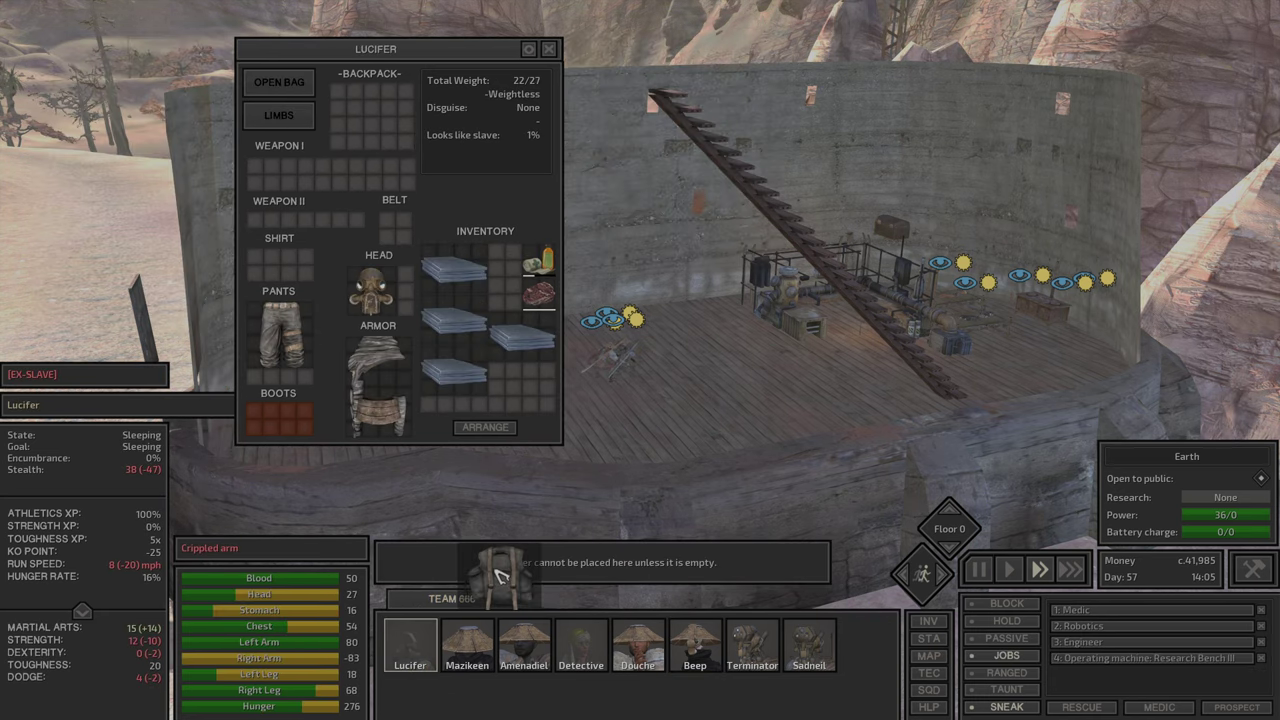
{"action": "left_click", "coordinate": [545, 652]}
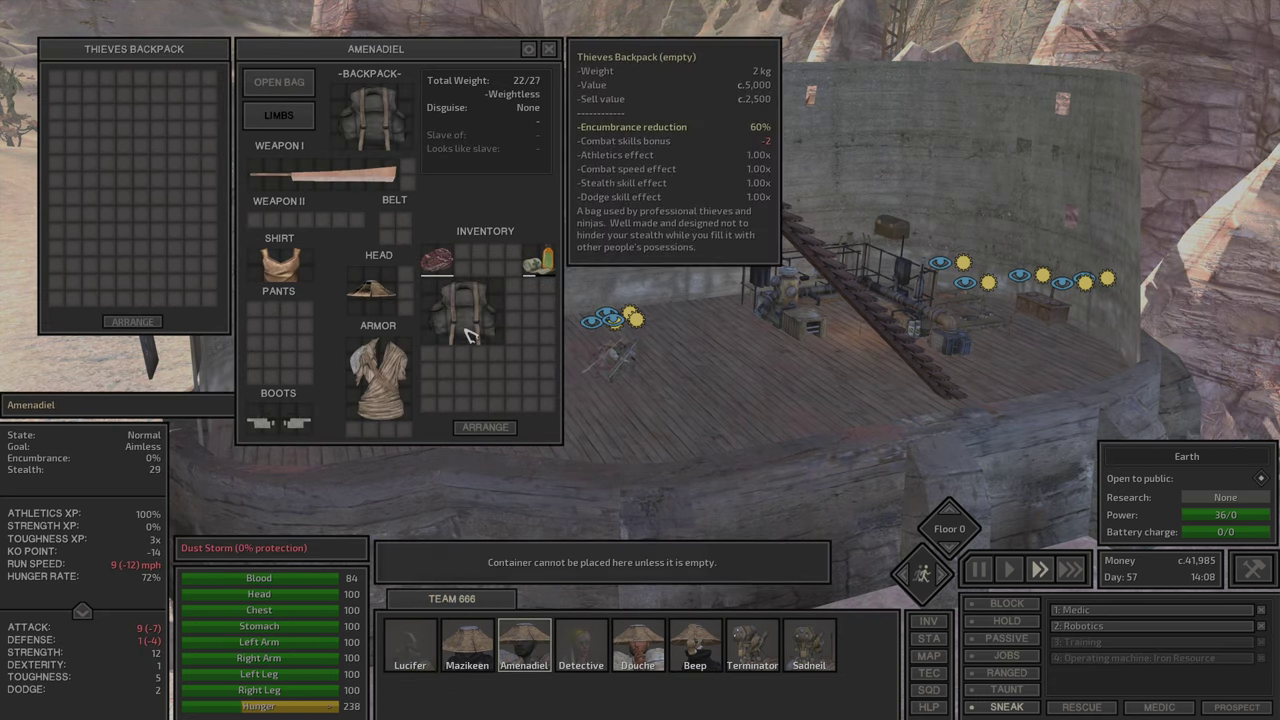
{"action": "left_click", "coordinate": [582, 650]}
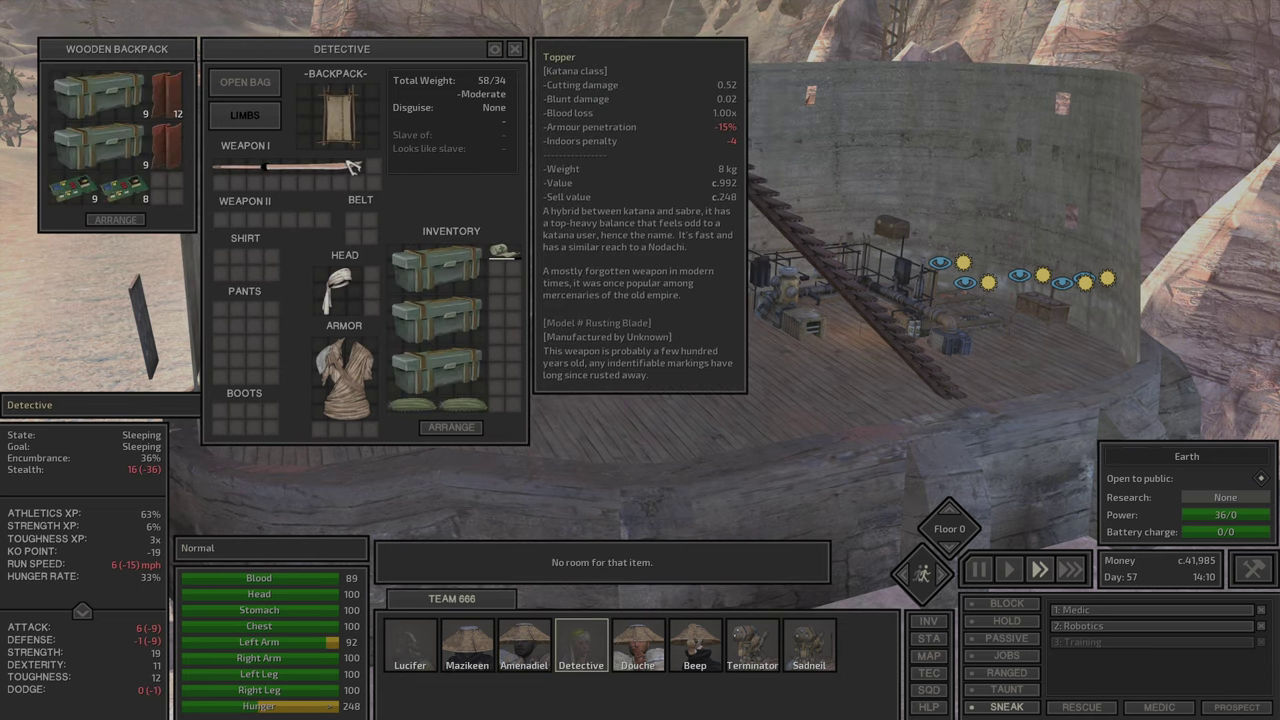
{"action": "left_click", "coordinate": [638, 645]}
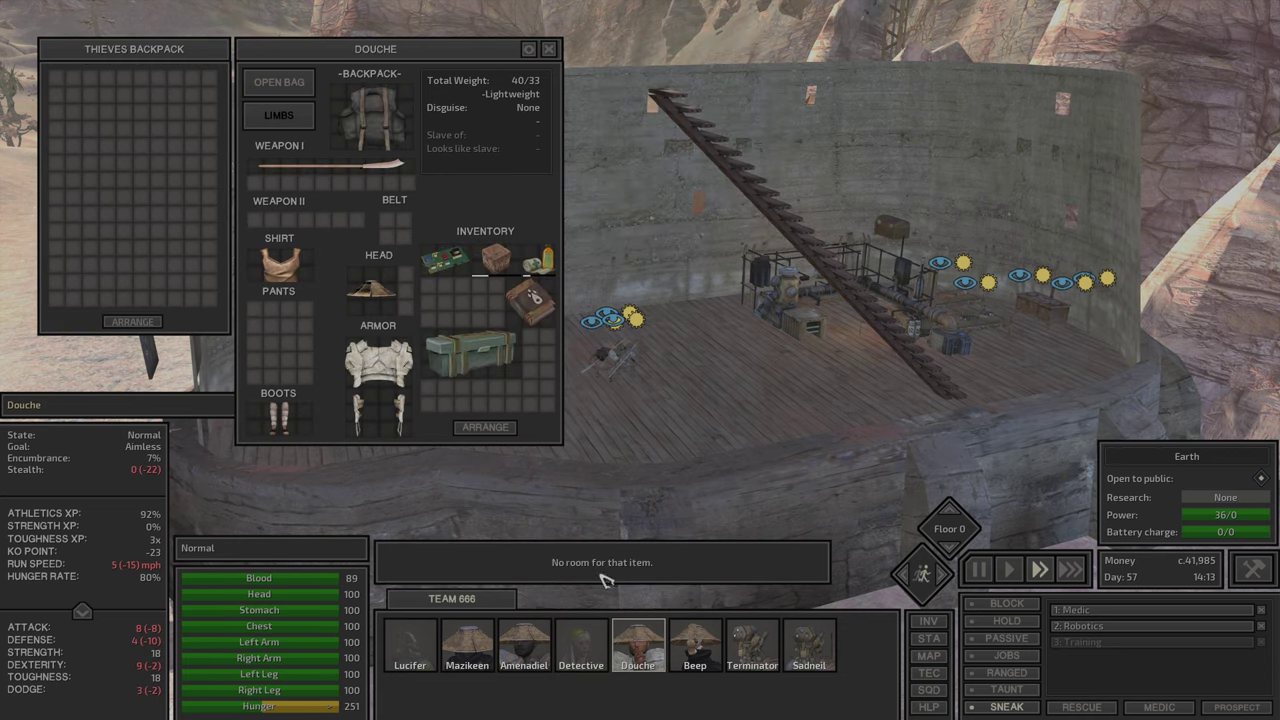
{"action": "left_click", "coordinate": [371, 115]}
{"action": "left_click", "coordinate": [690, 648]}
{"action": "left_click", "coordinate": [338, 115]}
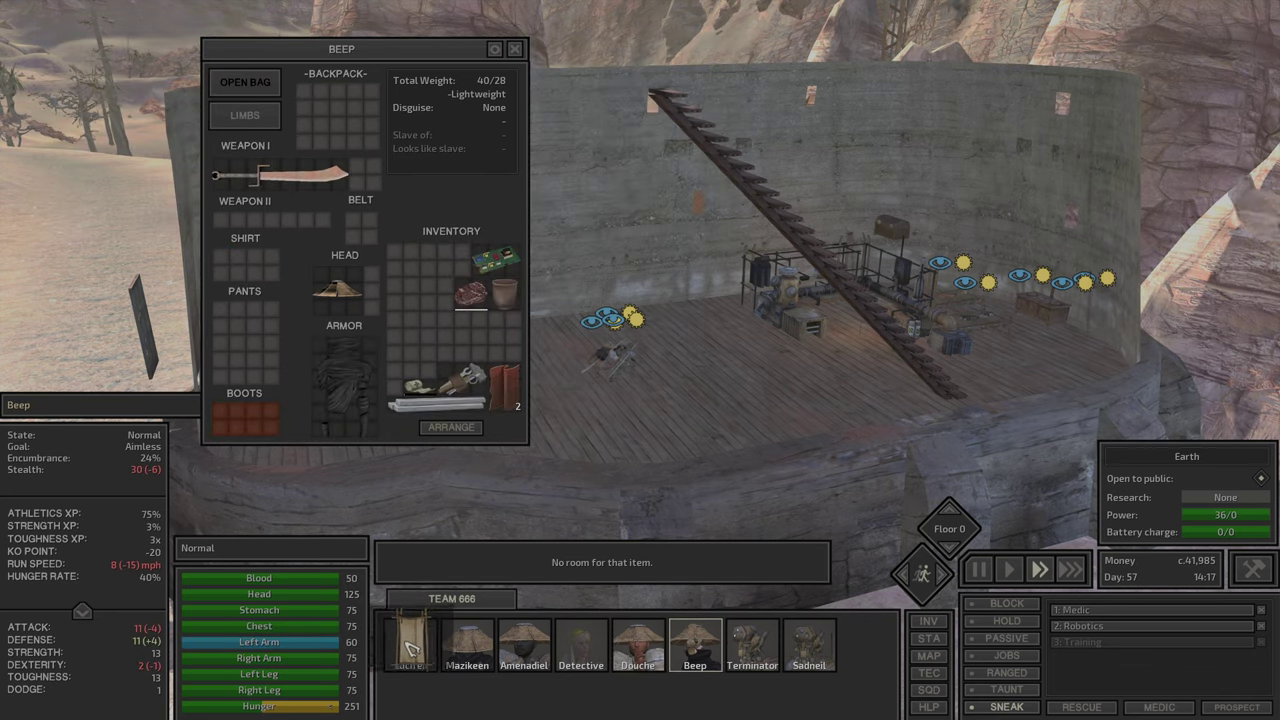
{"action": "left_click", "coordinate": [410, 648]}
Step: Review Lucifer's new load and step through squad inventories to Terminator
{"action": "left_click", "coordinate": [638, 645]}
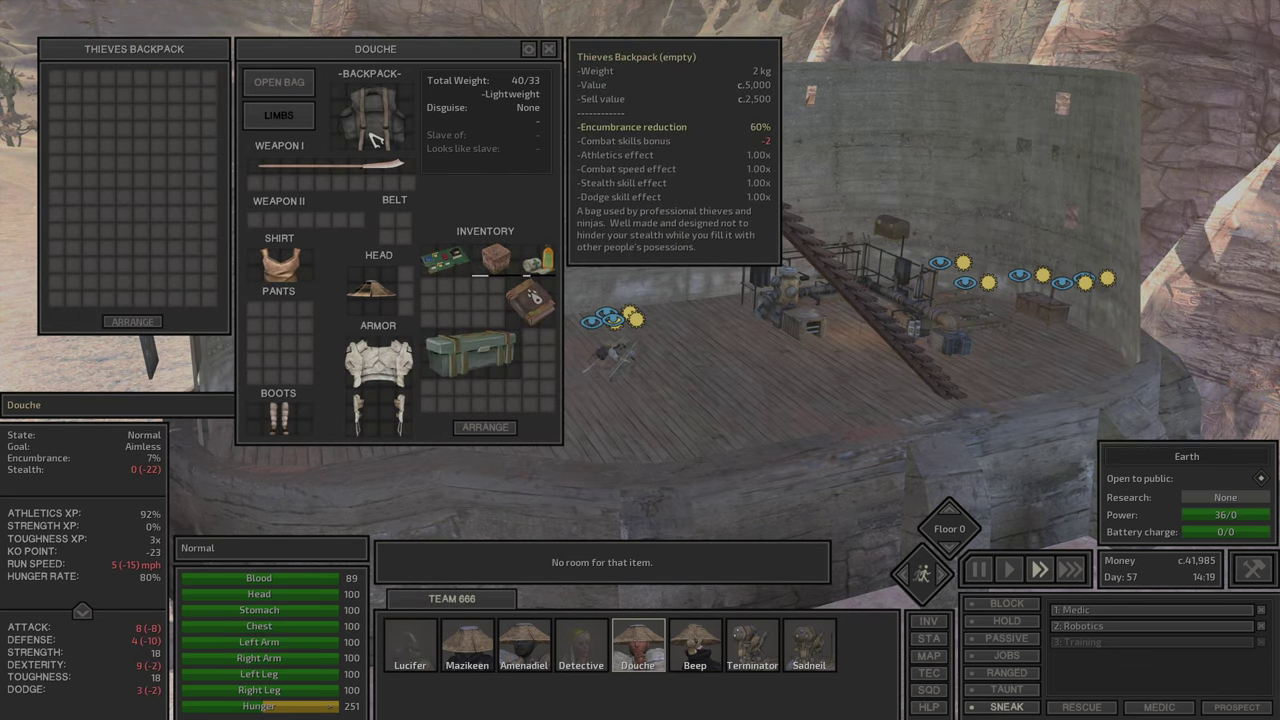
{"action": "left_click", "coordinate": [410, 648]}
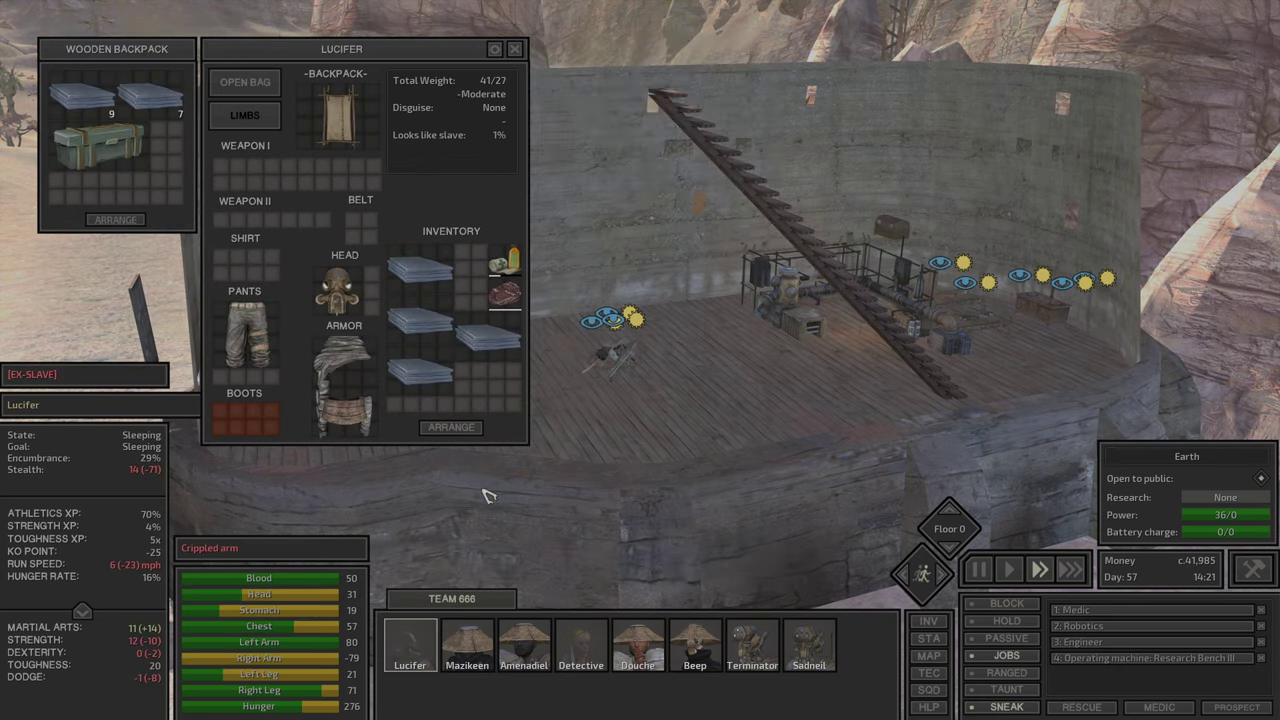
{"action": "left_click", "coordinate": [460, 645]}
{"action": "left_click", "coordinate": [505, 660]}
{"action": "left_click", "coordinate": [581, 648]}
{"action": "left_click", "coordinate": [638, 648]}
{"action": "left_click", "coordinate": [695, 648]}
{"action": "left_click", "coordinate": [752, 650]}
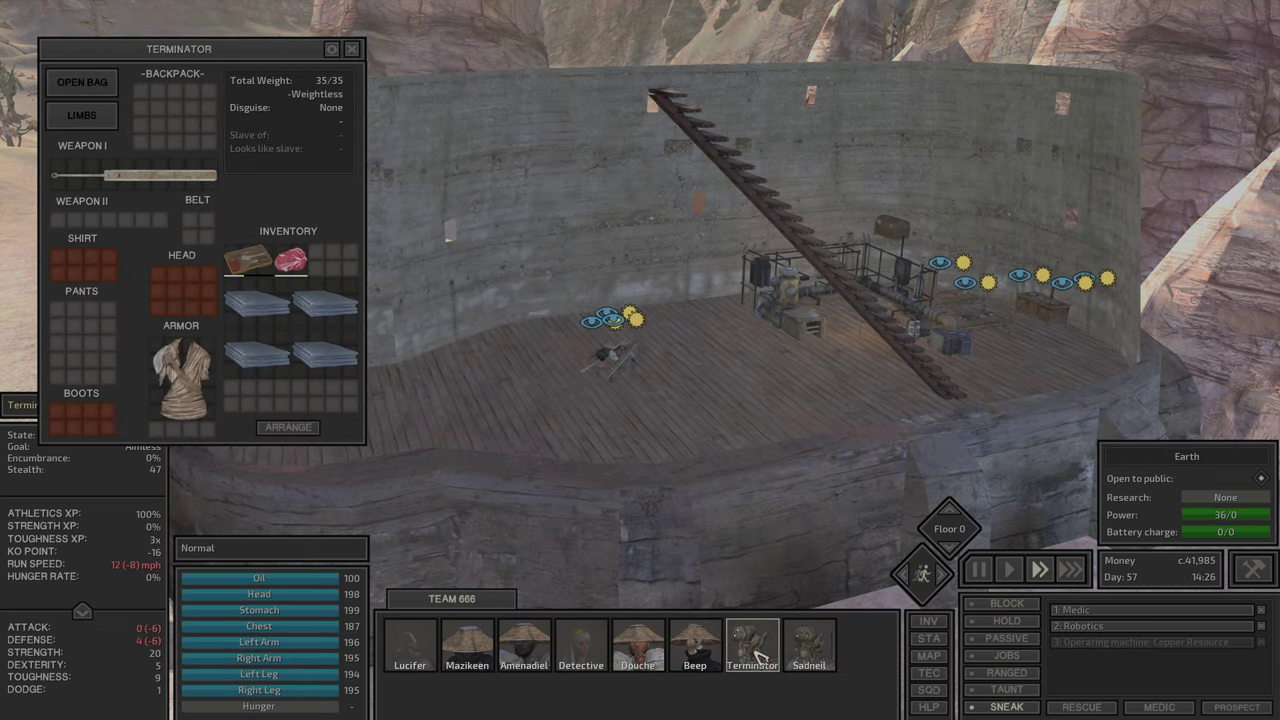
Step: Transfer Terminator's iron plates to Lucifer, raising his load to 45/27
{"action": "left_click", "coordinate": [325, 302], "text": "ctrl"}
{"action": "left_click", "coordinate": [325, 352], "text": "ctrl"}
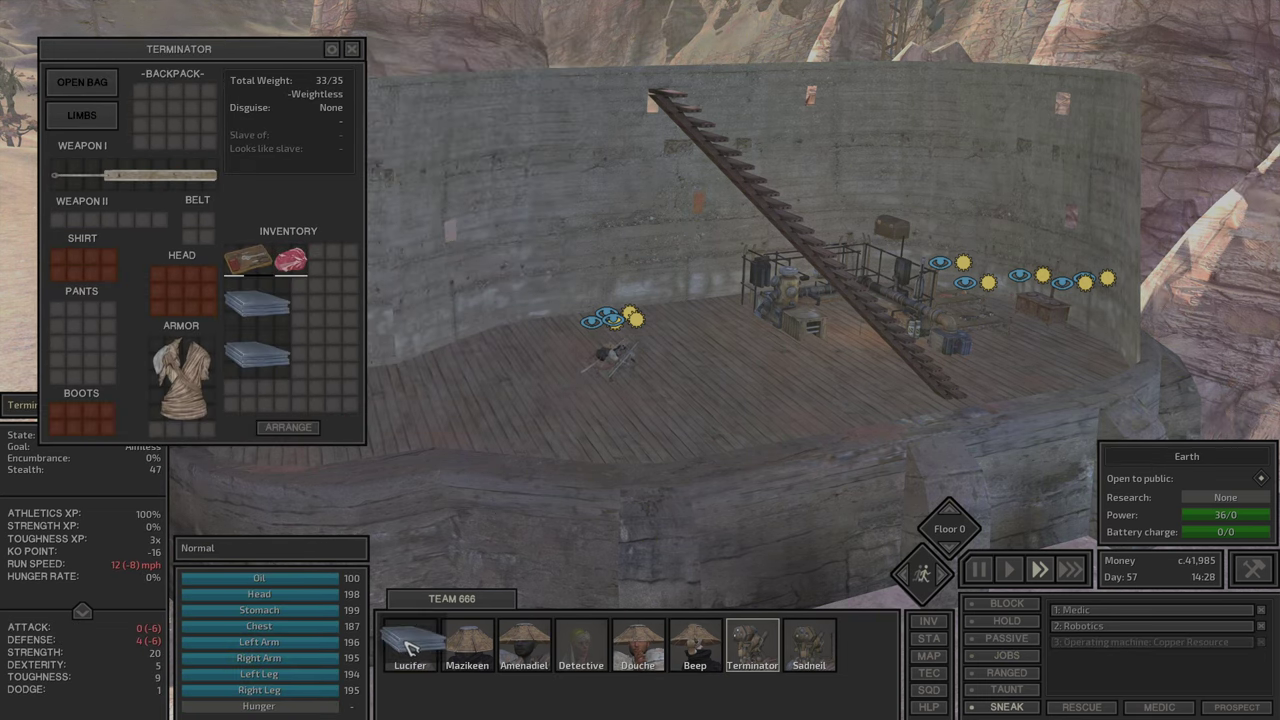
{"action": "left_click_drag", "start_coordinate": [288, 356], "coordinate": [410, 645]}
{"action": "left_click_drag", "start_coordinate": [257, 305], "coordinate": [414, 645]}
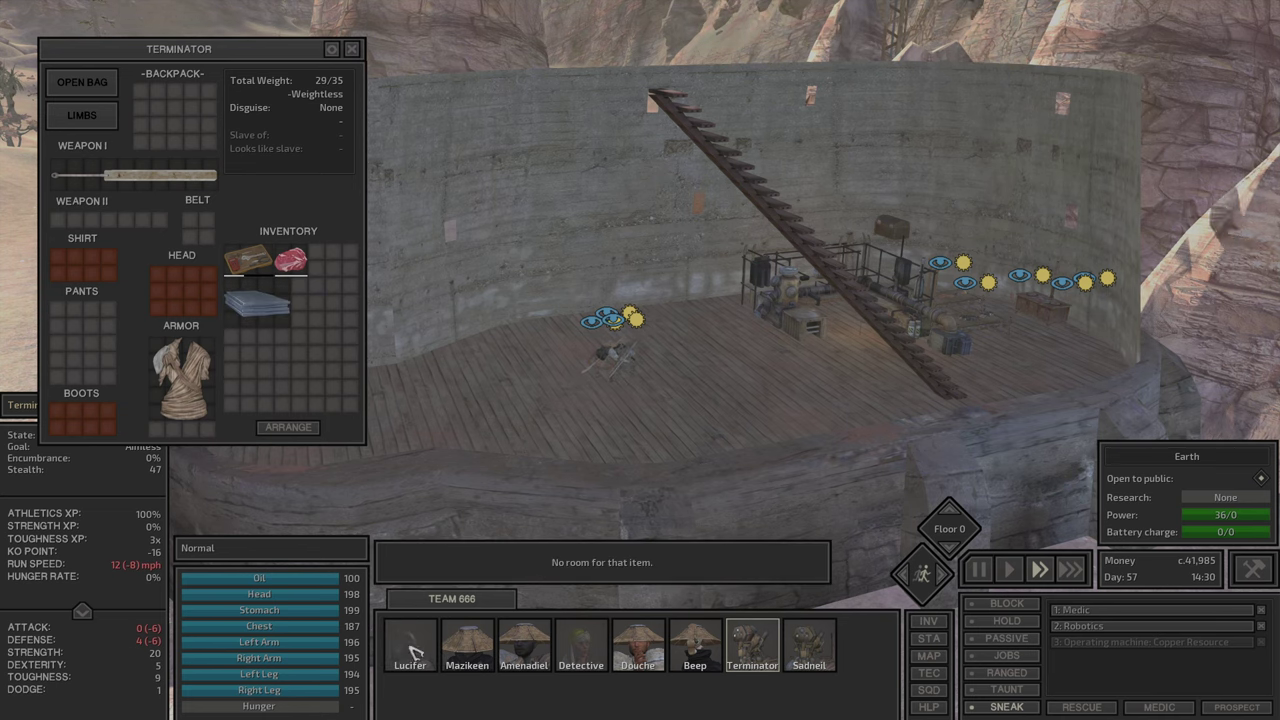
{"action": "left_click", "coordinate": [430, 645]}
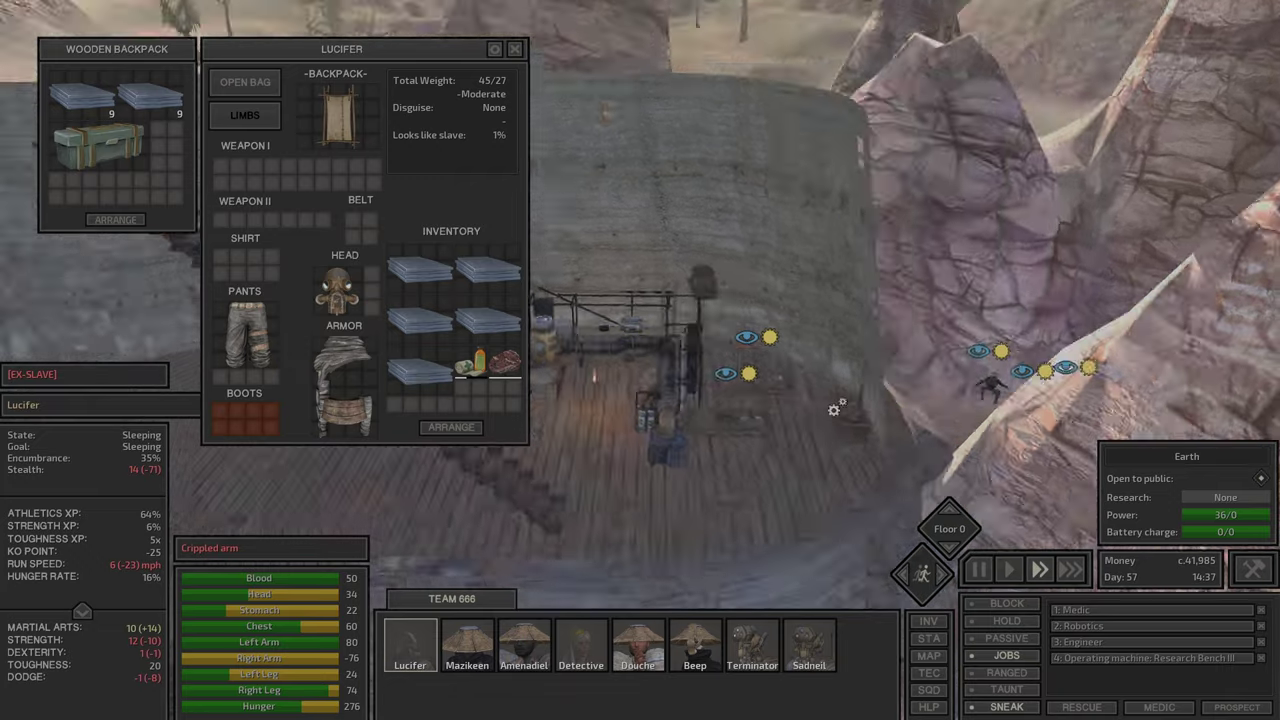
Step: Walk Lucifer toward the Iron Refinery II site, cycle the squad, and reopen his inventory
{"action": "key", "text": "i"}
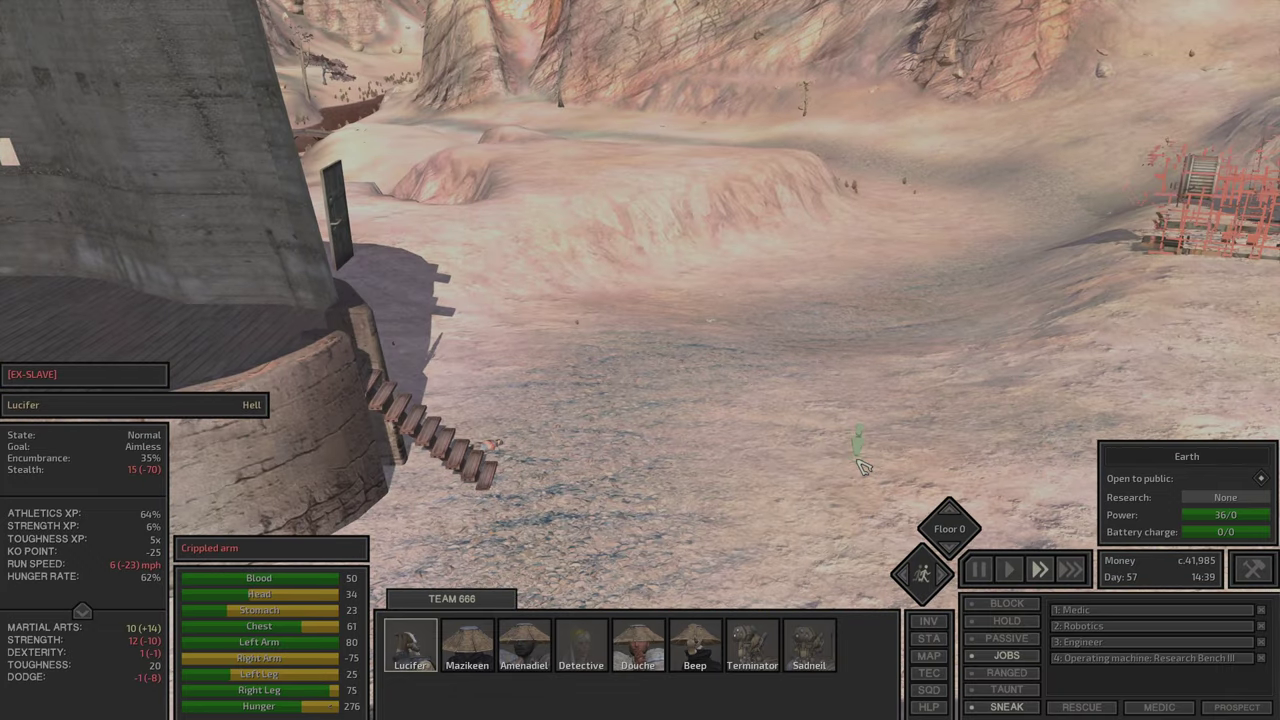
{"action": "right_click", "coordinate": [762, 384]}
{"action": "key", "text": "F2"}
{"action": "key", "text": "F2"}
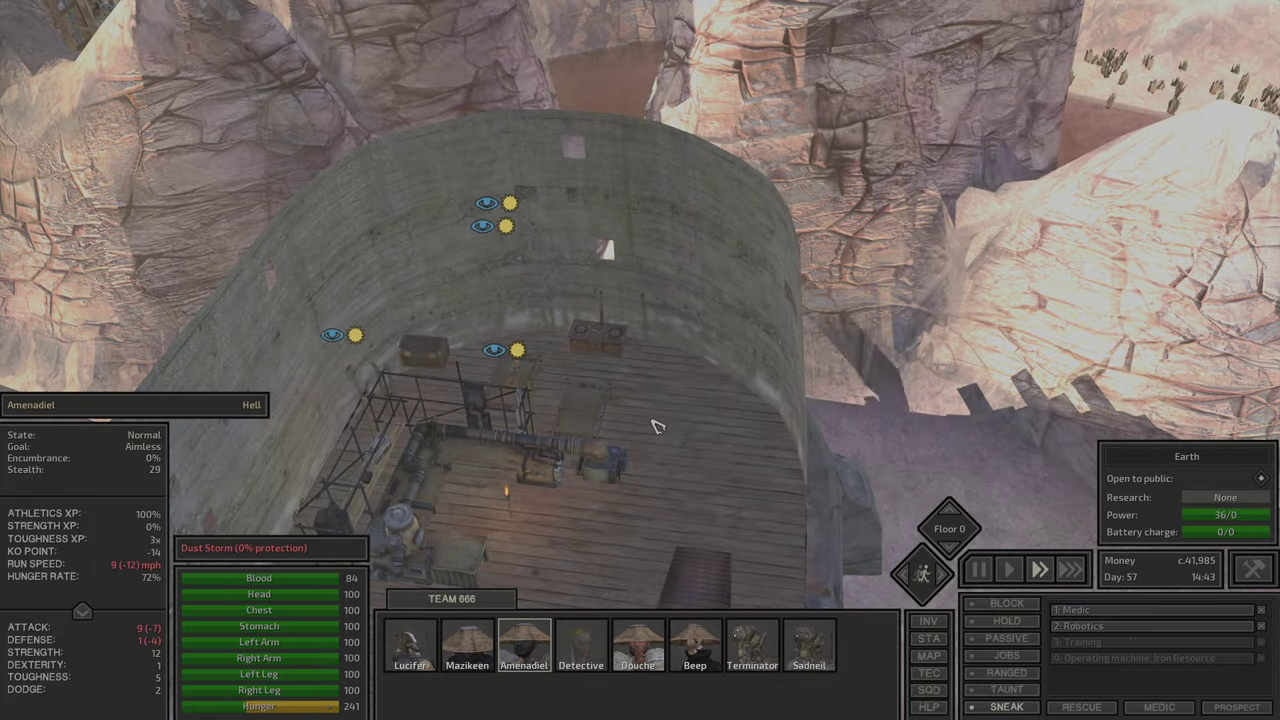
{"action": "scroll", "coordinate": [715, 495], "scroll_direction": "down", "scroll_amount": 3}
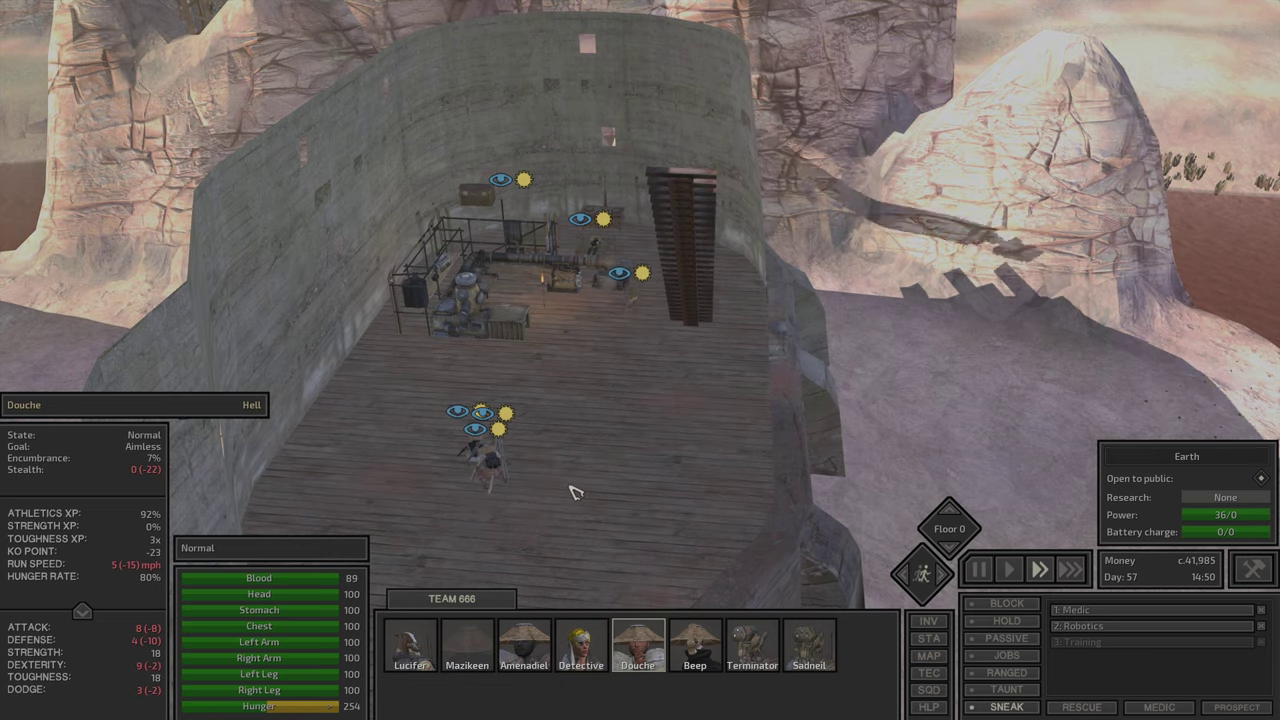
{"action": "key", "text": "e"}
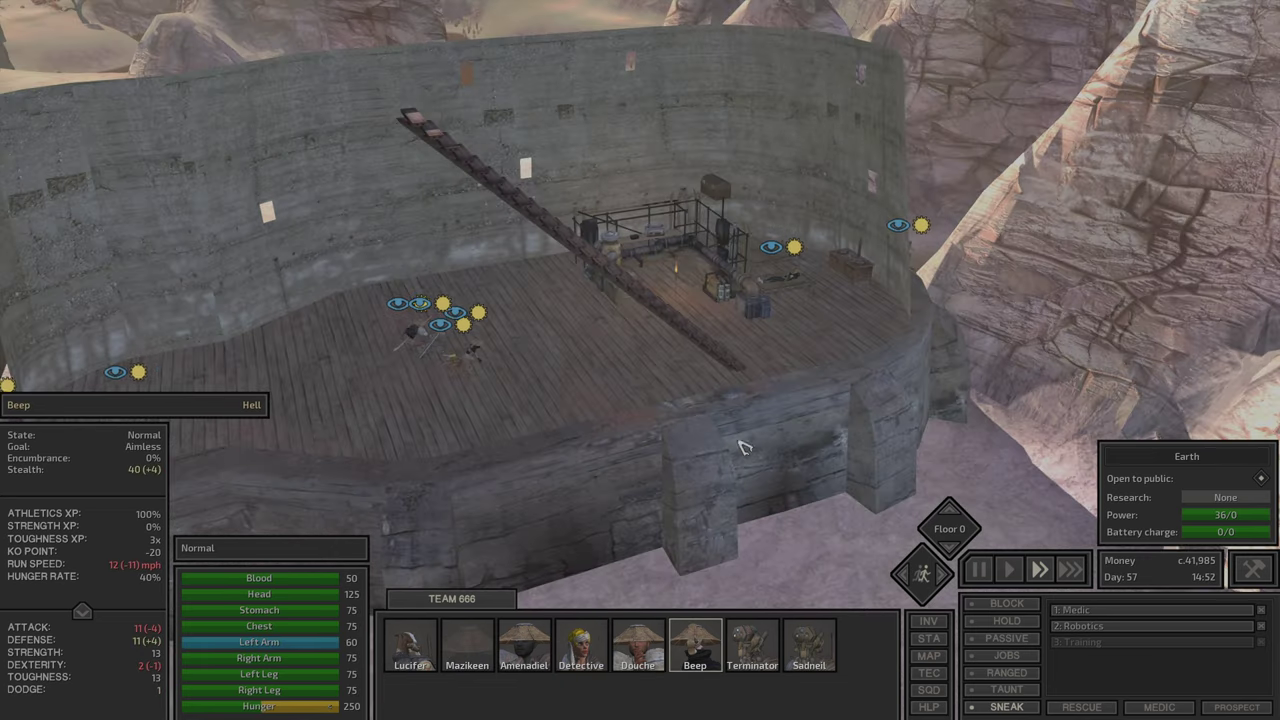
{"action": "key", "text": "e"}
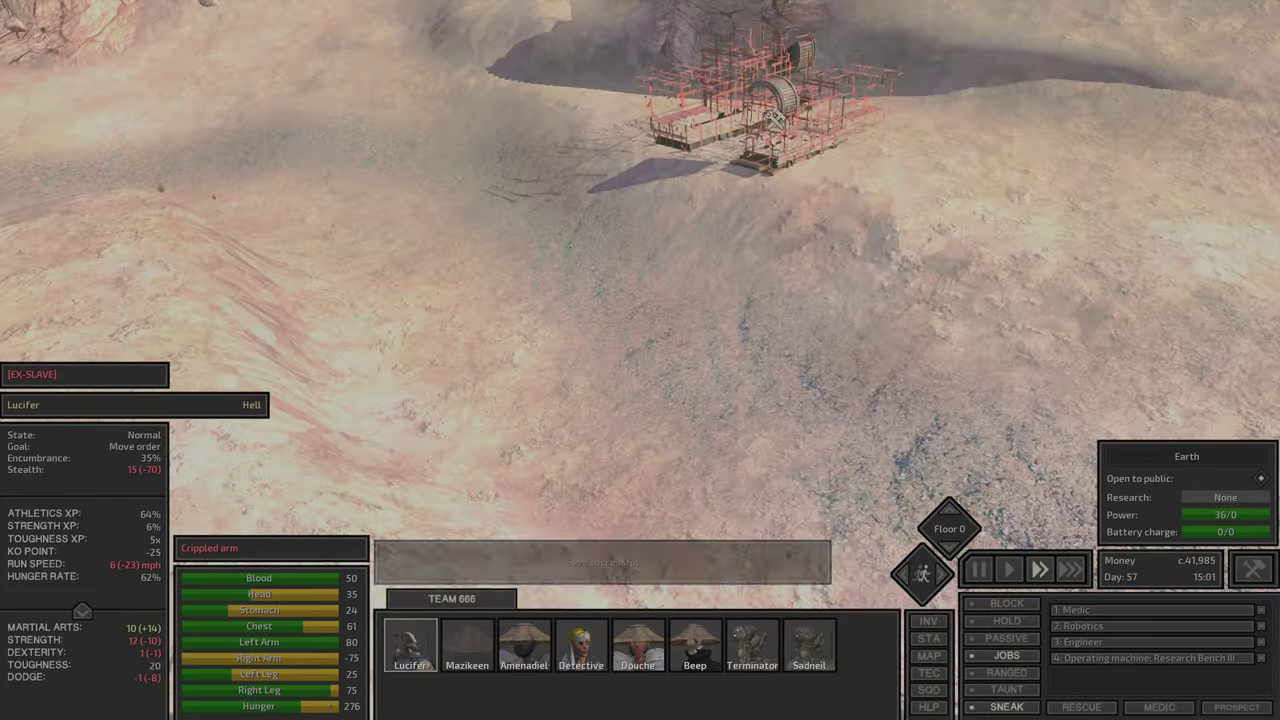
{"action": "key", "text": "i"}
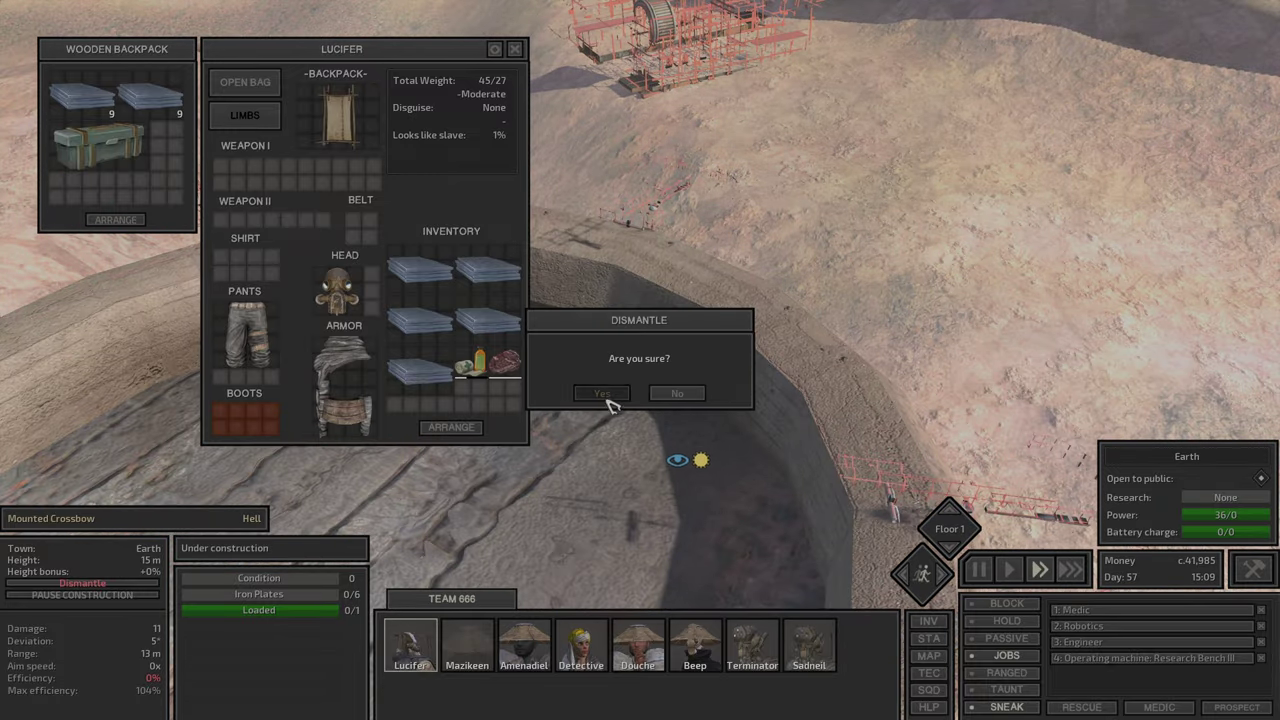
Step: Dismantle the unbuilt Mounted Crossbow ghost on the rooftop wall and close Lucifer's inventory
{"action": "left_click", "coordinate": [605, 394]}
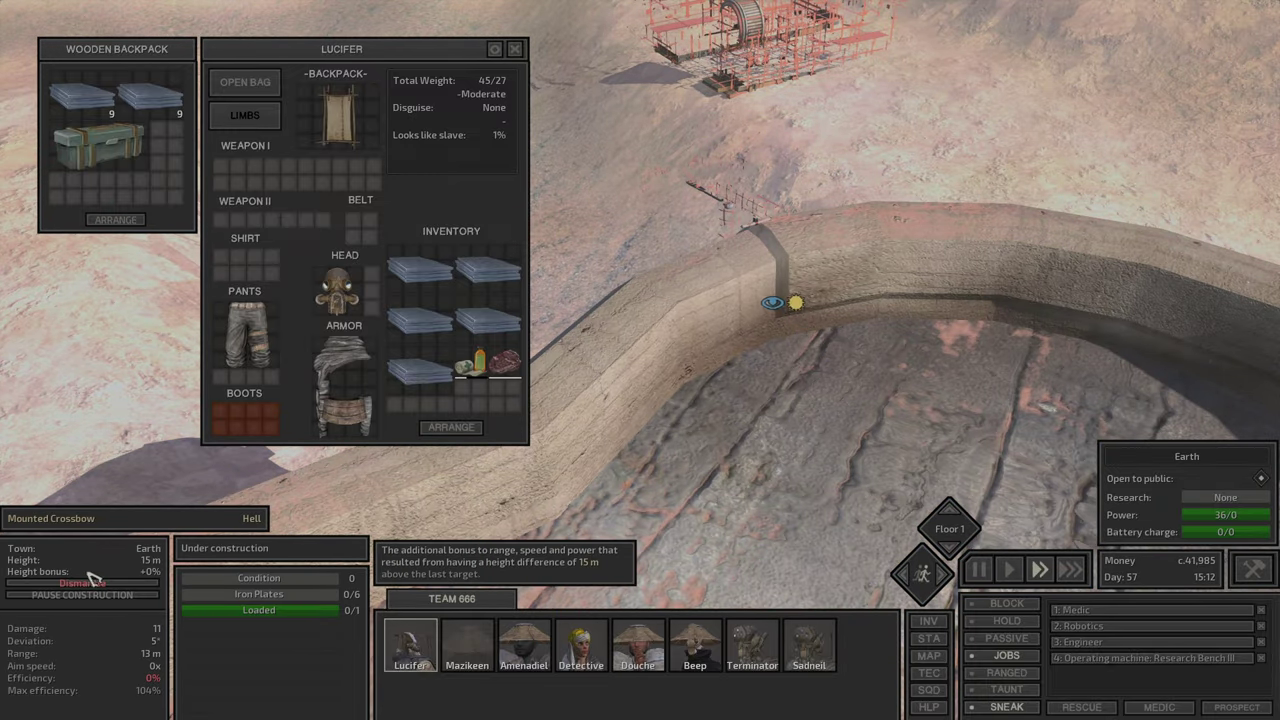
{"action": "left_click", "coordinate": [593, 393]}
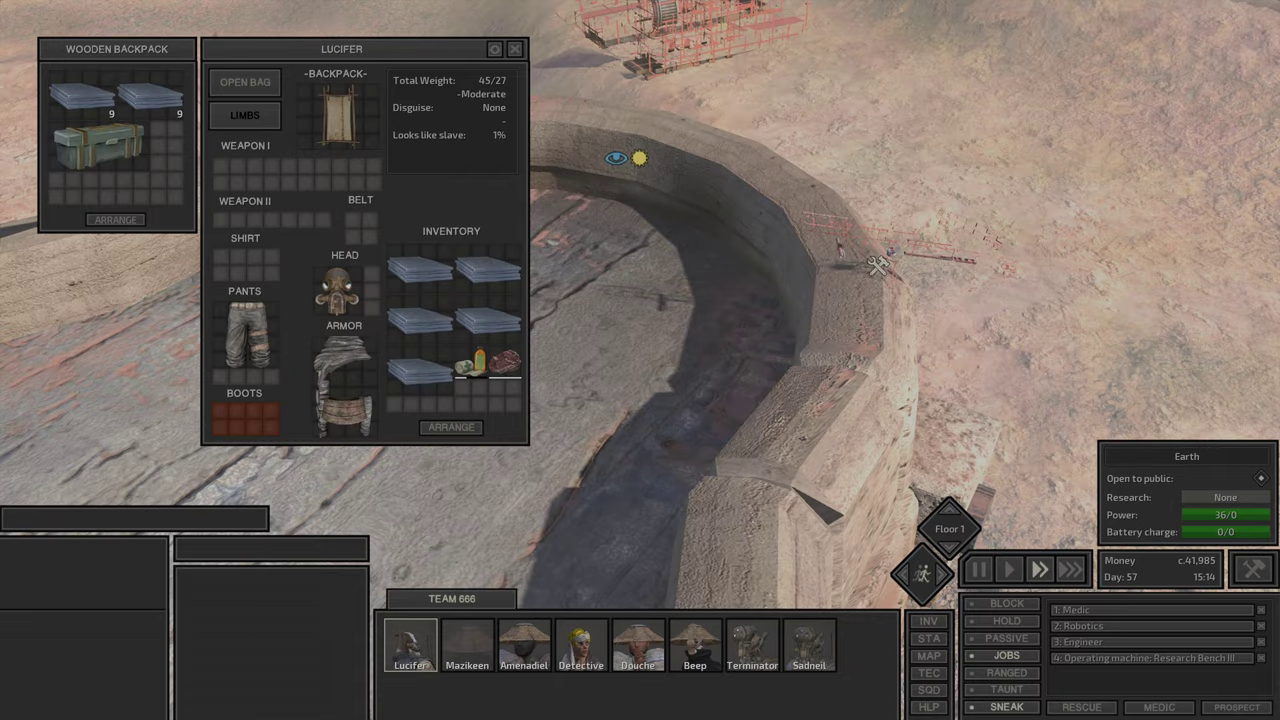
{"action": "left_click", "coordinate": [877, 264]}
{"action": "left_click", "coordinate": [100, 586]}
{"action": "left_click", "coordinate": [593, 397]}
{"action": "key", "text": "i"}
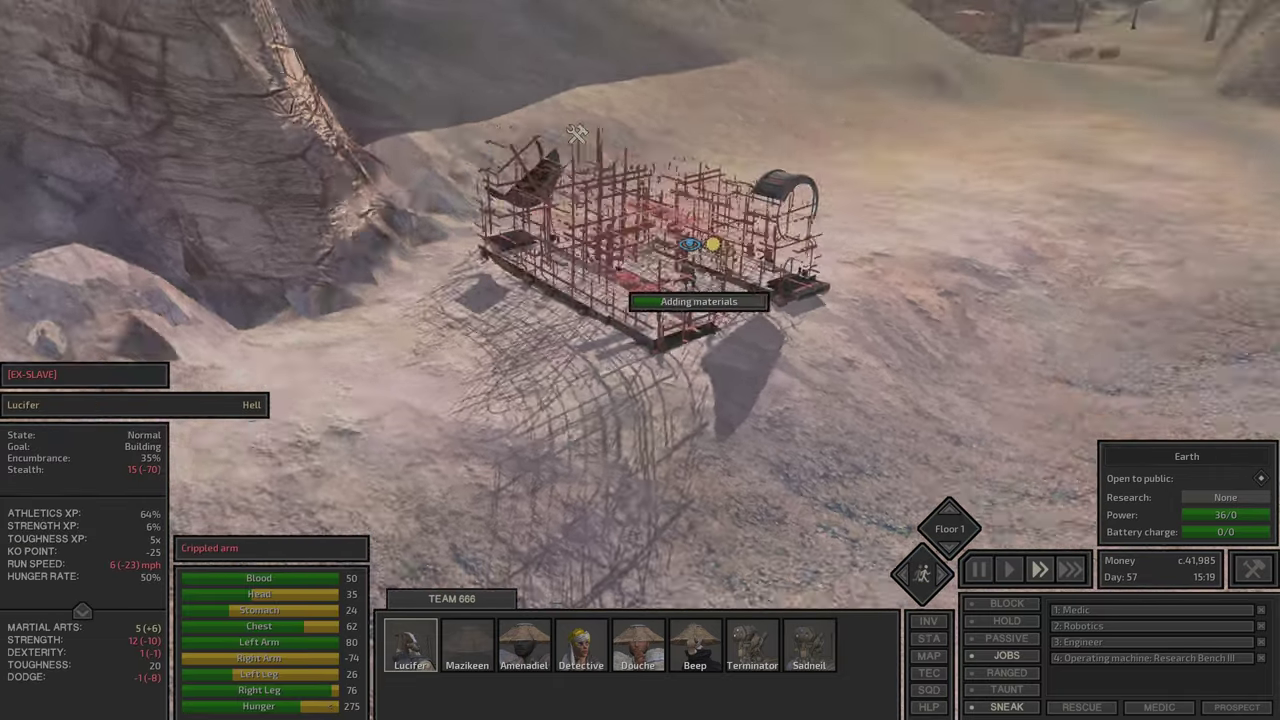
Step: Pan the world map over toward New Kralia and Last Stand, then close it
{"action": "key", "text": "m"}
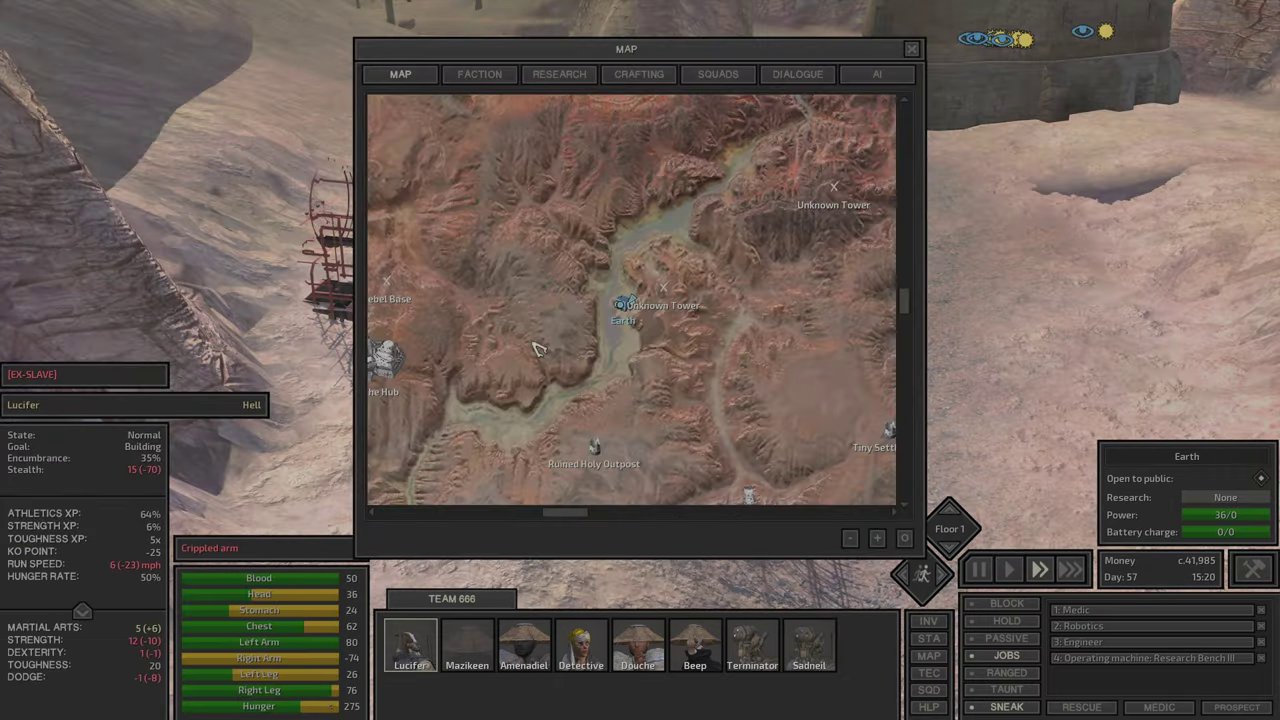
{"action": "left_click_drag", "start_coordinate": [590, 320], "coordinate": [648, 190]}
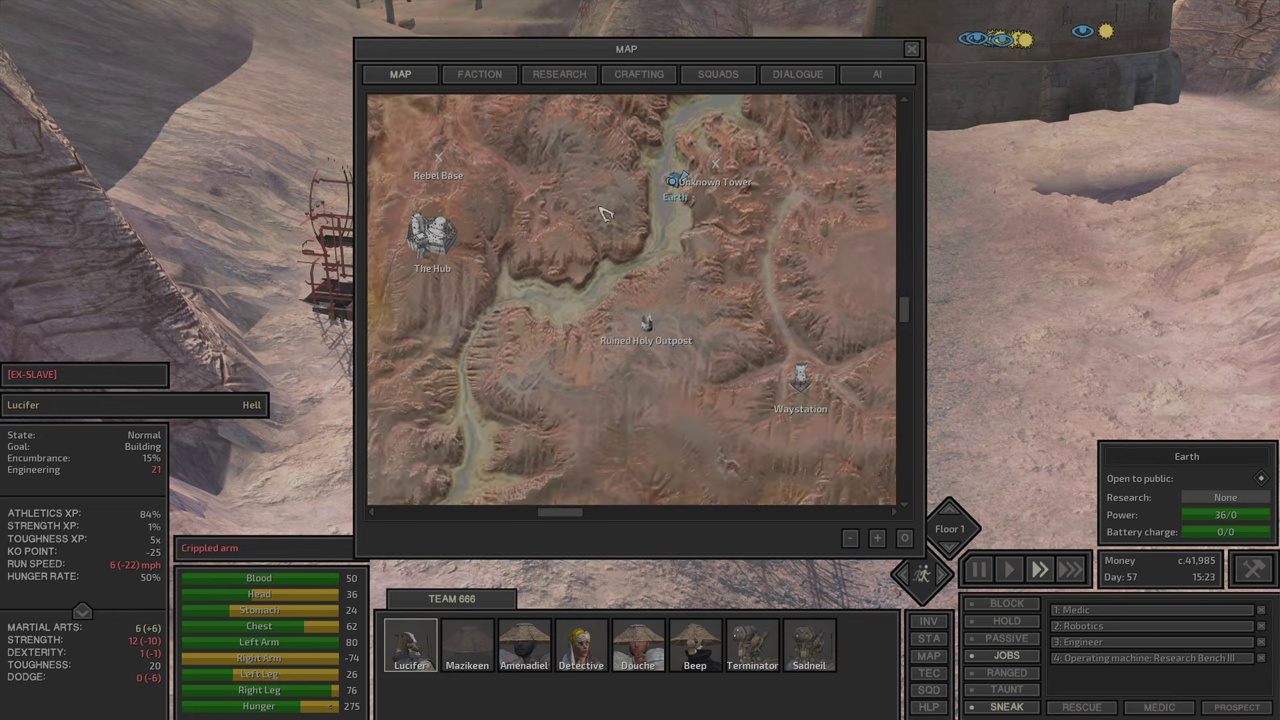
{"action": "scroll", "coordinate": [578, 231], "scroll_direction": "up", "scroll_amount": 3}
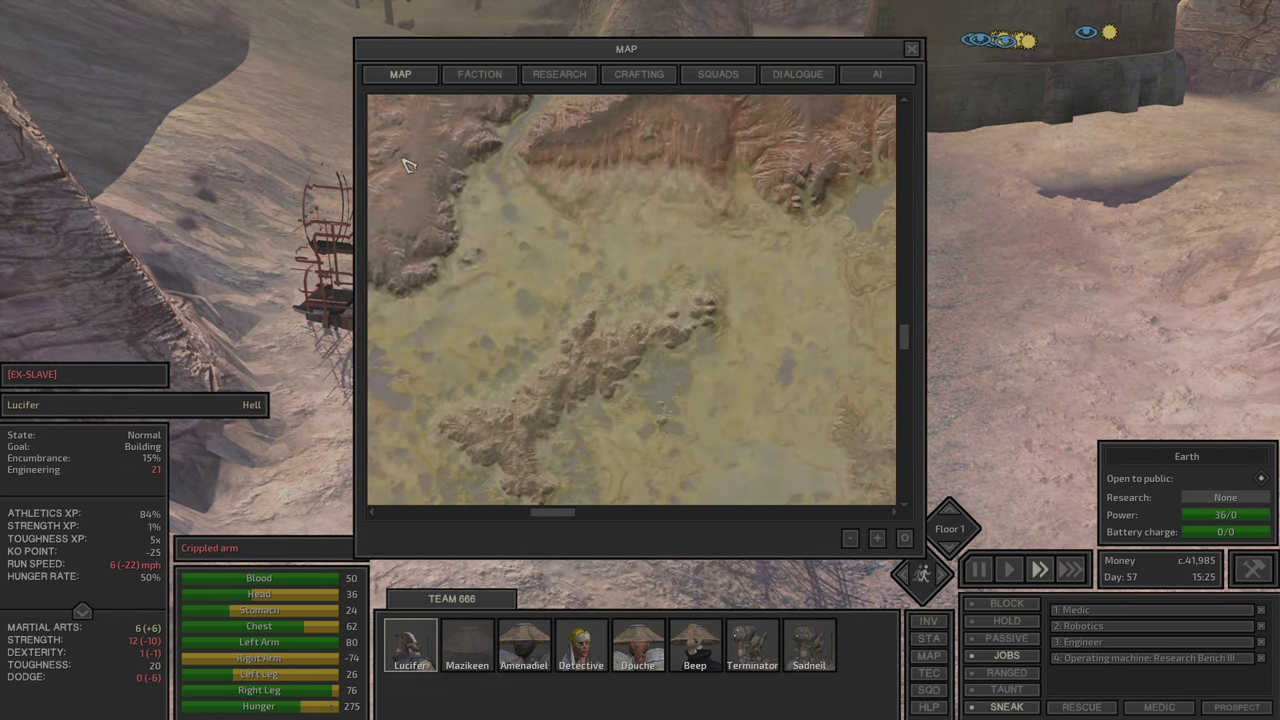
{"action": "scroll", "coordinate": [407, 165], "scroll_direction": "down", "scroll_amount": 3}
{"action": "scroll", "coordinate": [577, 309], "scroll_direction": "up", "scroll_amount": 2}
{"action": "scroll", "coordinate": [577, 309], "scroll_direction": "up", "scroll_amount": 1}
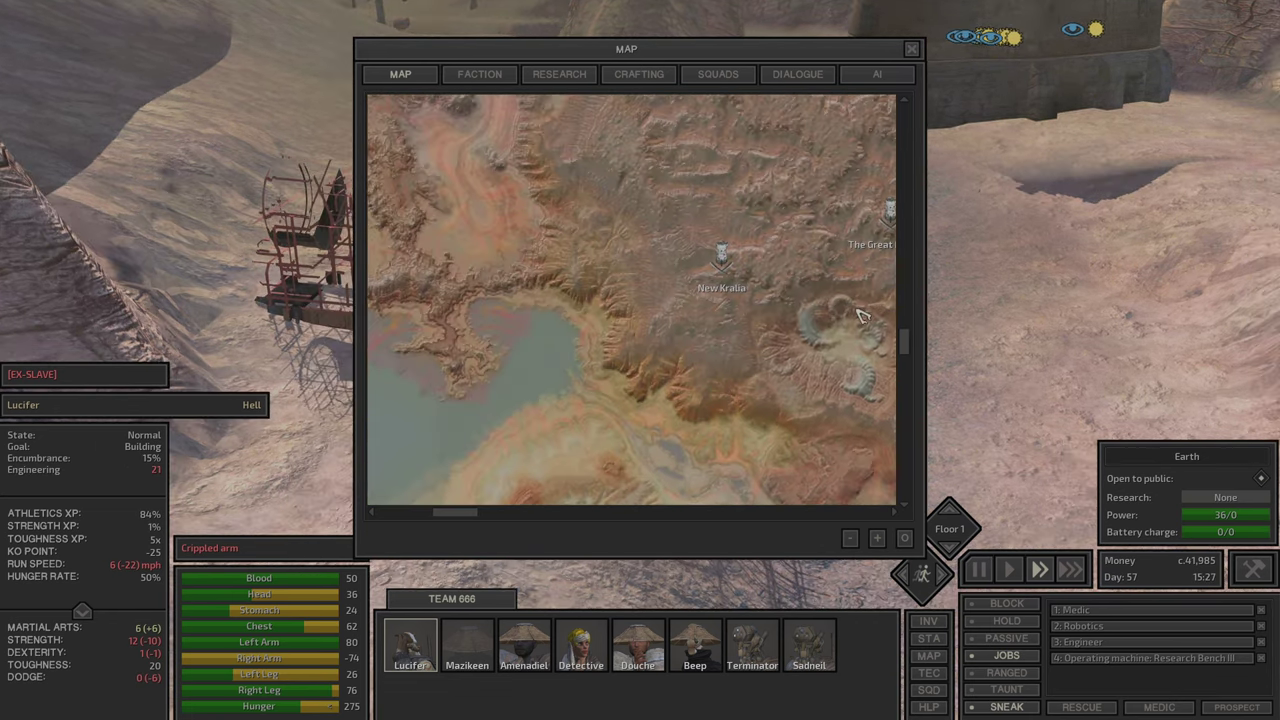
{"action": "scroll", "coordinate": [766, 337], "scroll_direction": "down", "scroll_amount": 2}
{"action": "scroll", "coordinate": [766, 337], "scroll_direction": "up", "scroll_amount": 2}
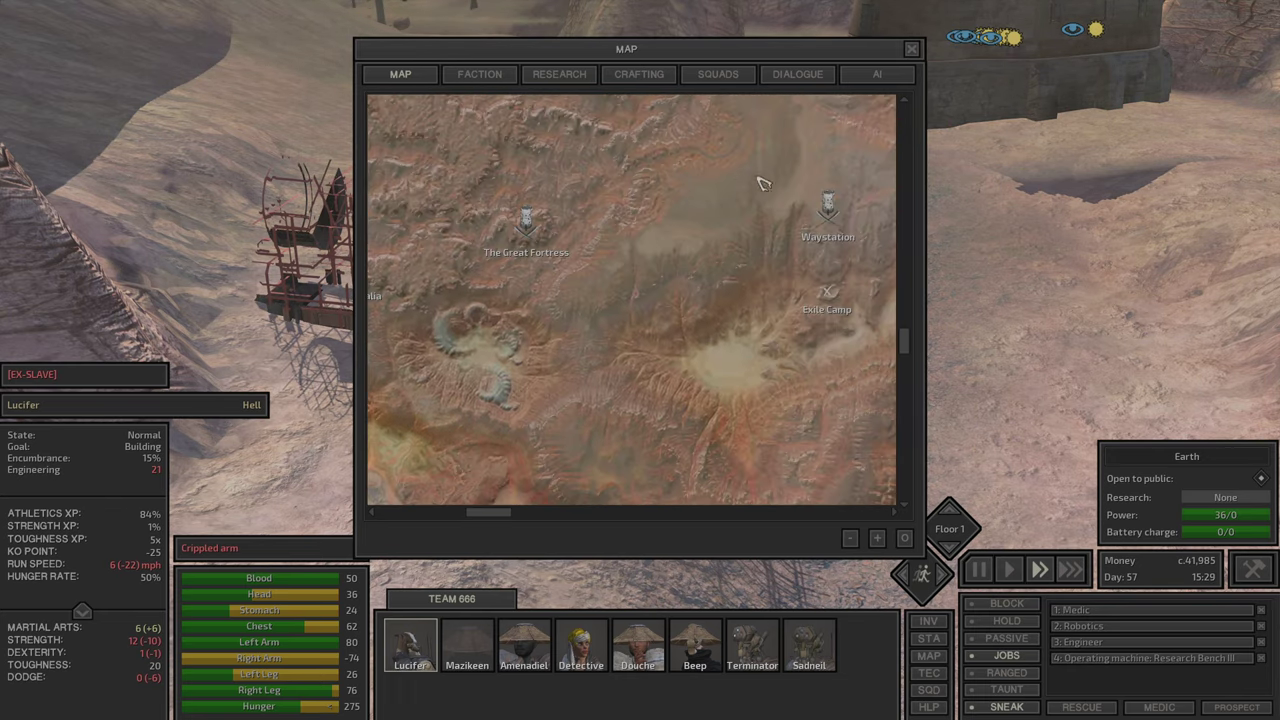
{"action": "left_click_drag", "start_coordinate": [760, 183], "coordinate": [755, 175]}
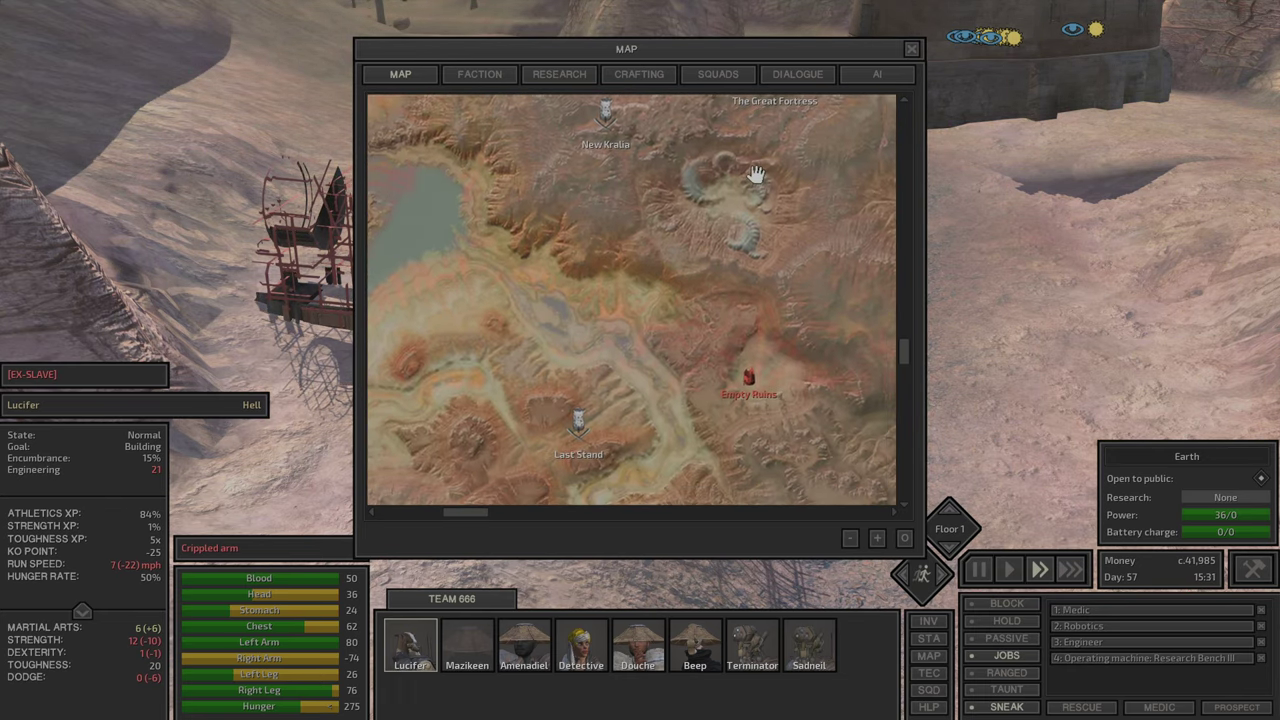
{"action": "scroll", "coordinate": [756, 175], "scroll_direction": "up", "scroll_amount": 2}
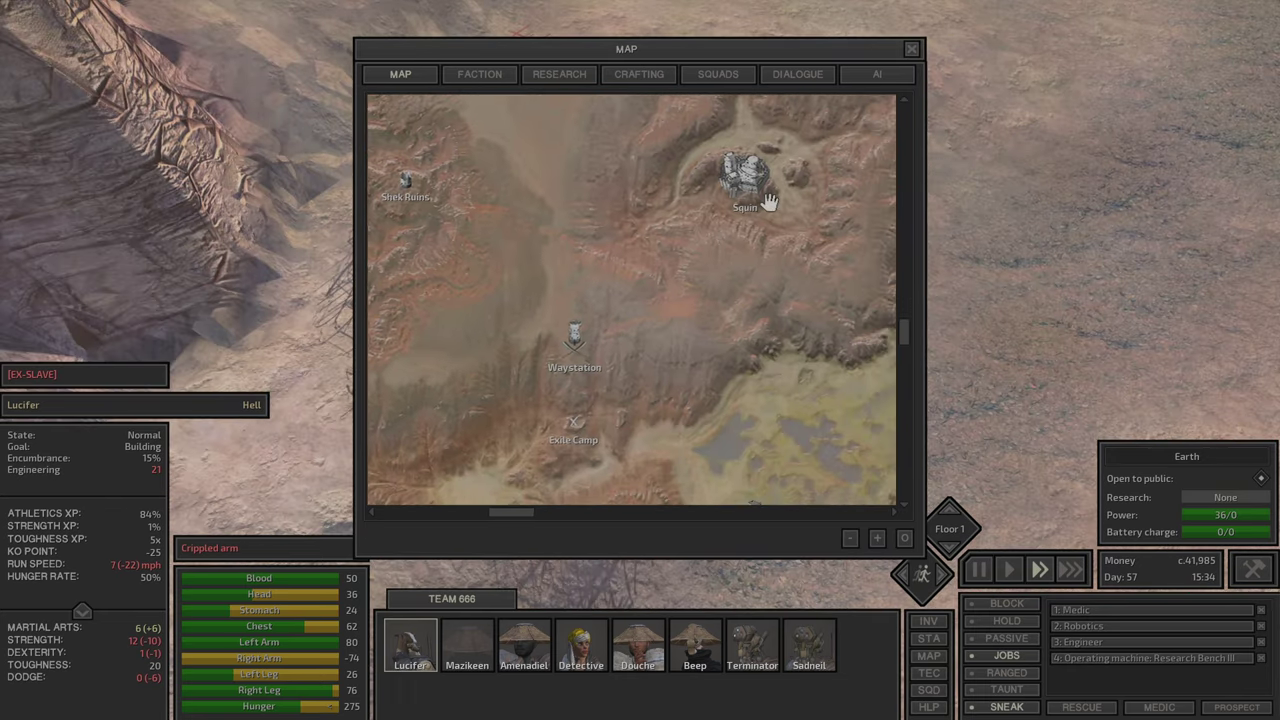
{"action": "left_click", "coordinate": [769, 202]}
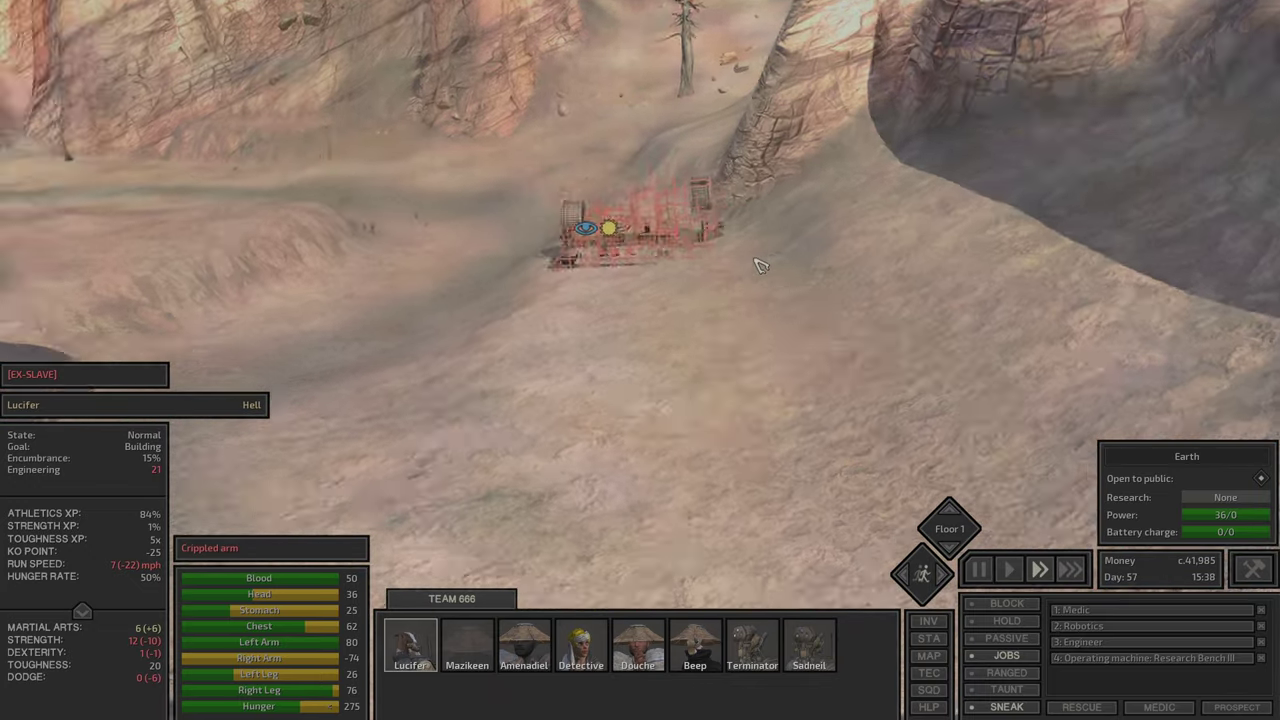
{"action": "scroll", "coordinate": [757, 265], "scroll_direction": "up", "scroll_amount": 5}
Step: Select Iron Refinery II, run at top speed, and take Sadneil's iron plates for Lucifer
{"action": "left_click", "coordinate": [718, 336]}
{"action": "key", "text": "i"}
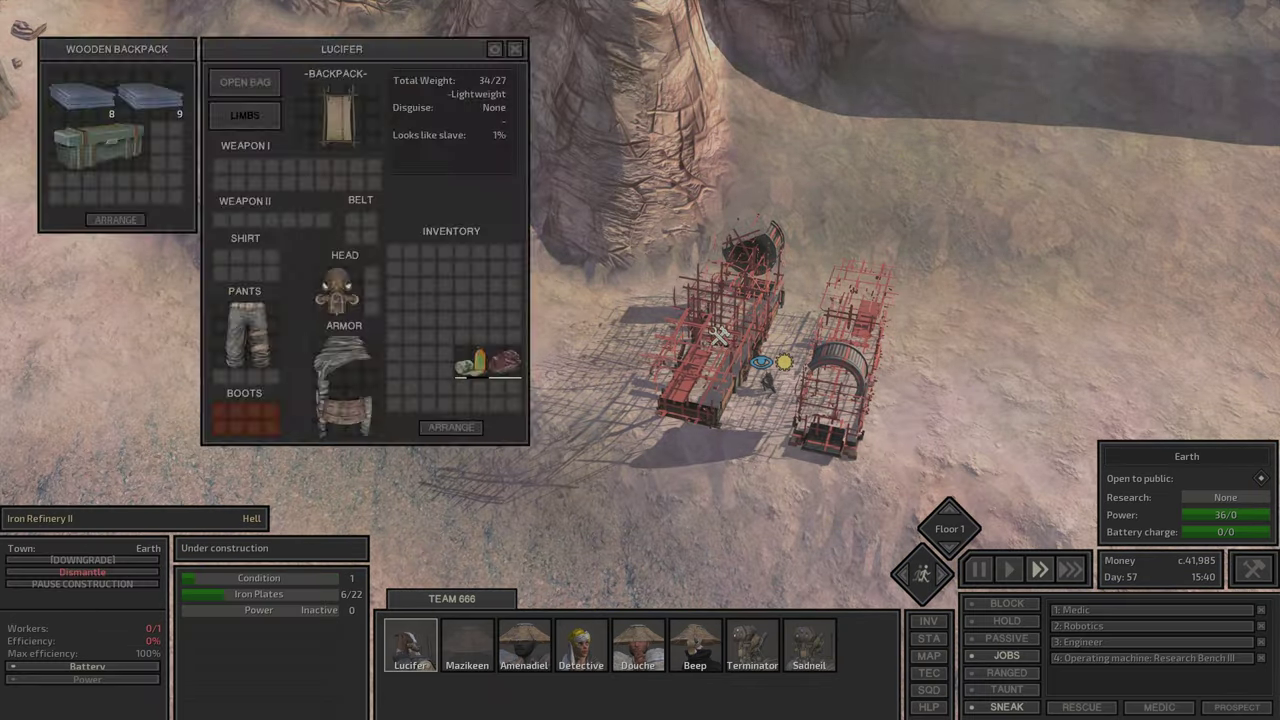
{"action": "left_click", "coordinate": [1070, 568]}
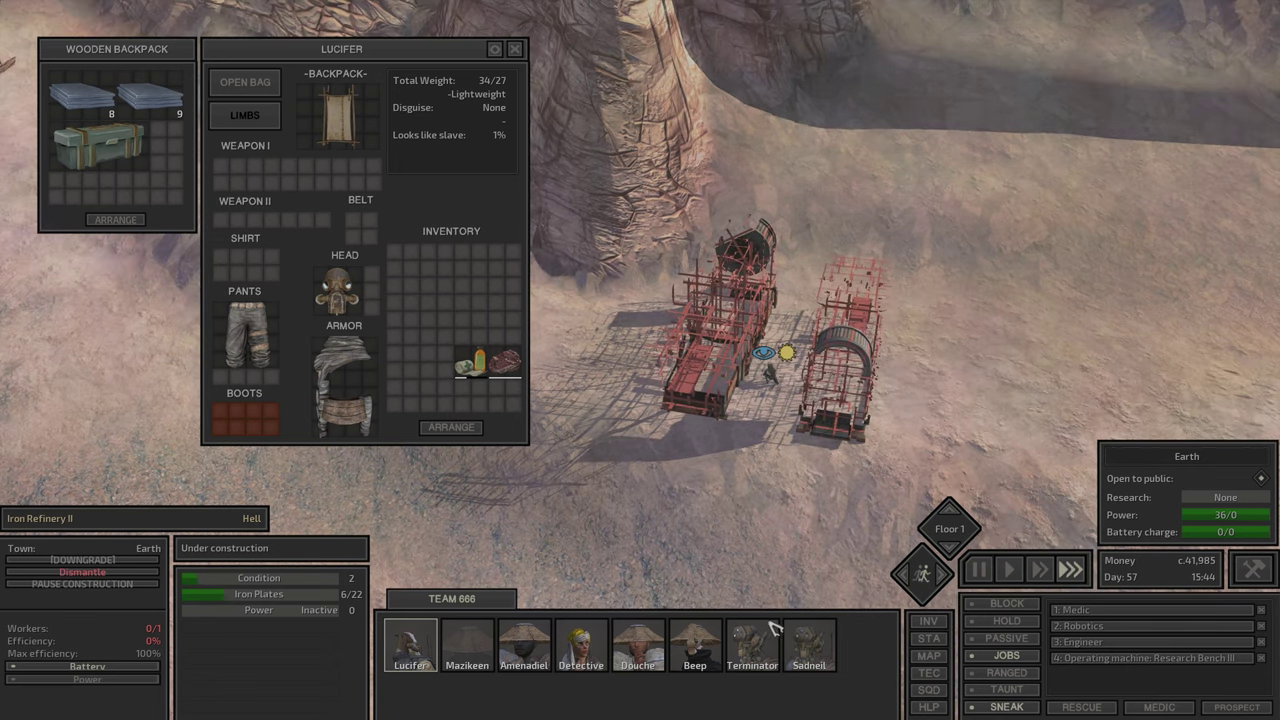
{"action": "left_click", "coordinate": [809, 645]}
{"action": "left_click", "coordinate": [104, 185]}
{"action": "left_click", "coordinate": [420, 652]}
Step: Park the iron plates with Terminator, check the refinery's materials, then pass them to Lucifer
{"action": "left_click", "coordinate": [752, 645]}
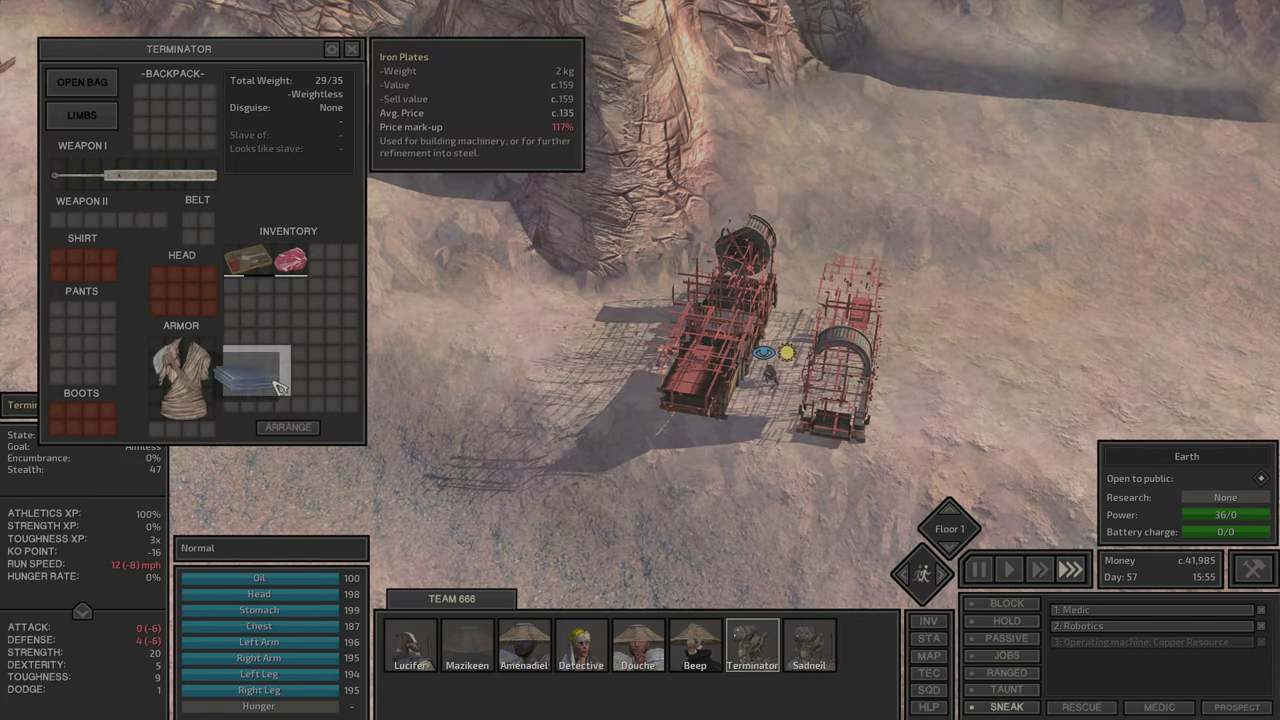
{"action": "left_click", "coordinate": [257, 300]}
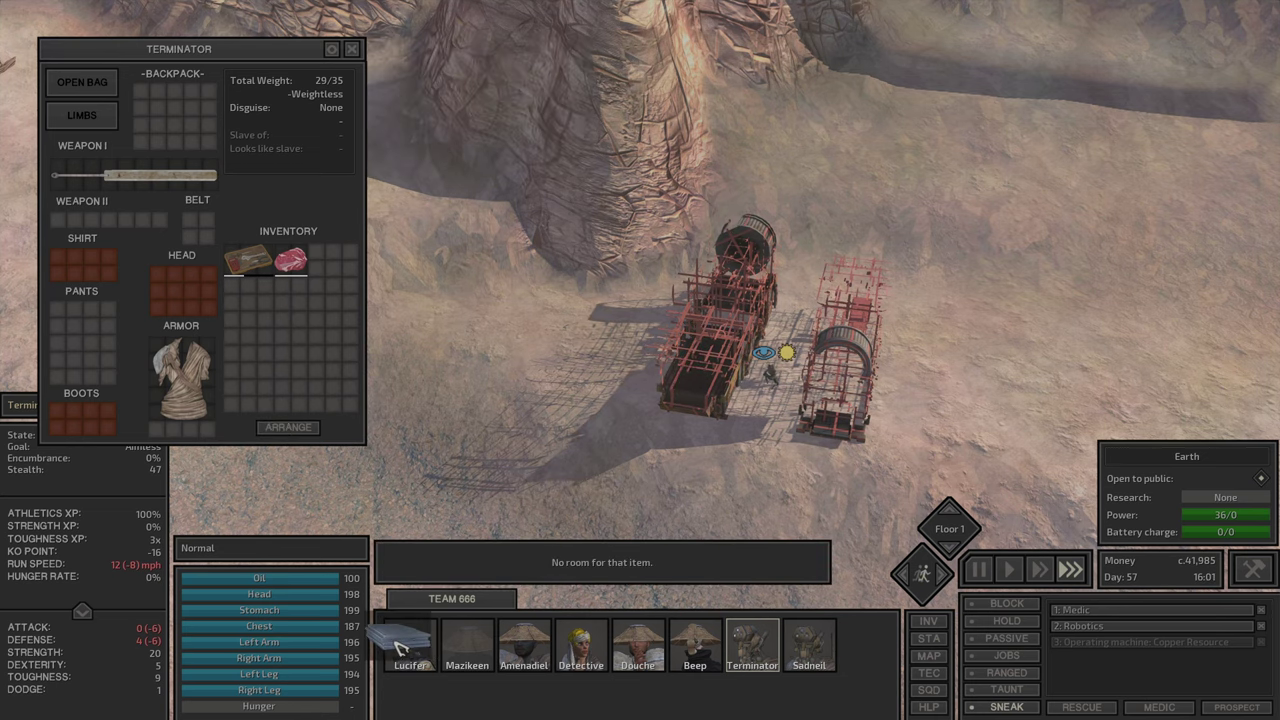
{"action": "left_click", "coordinate": [700, 372]}
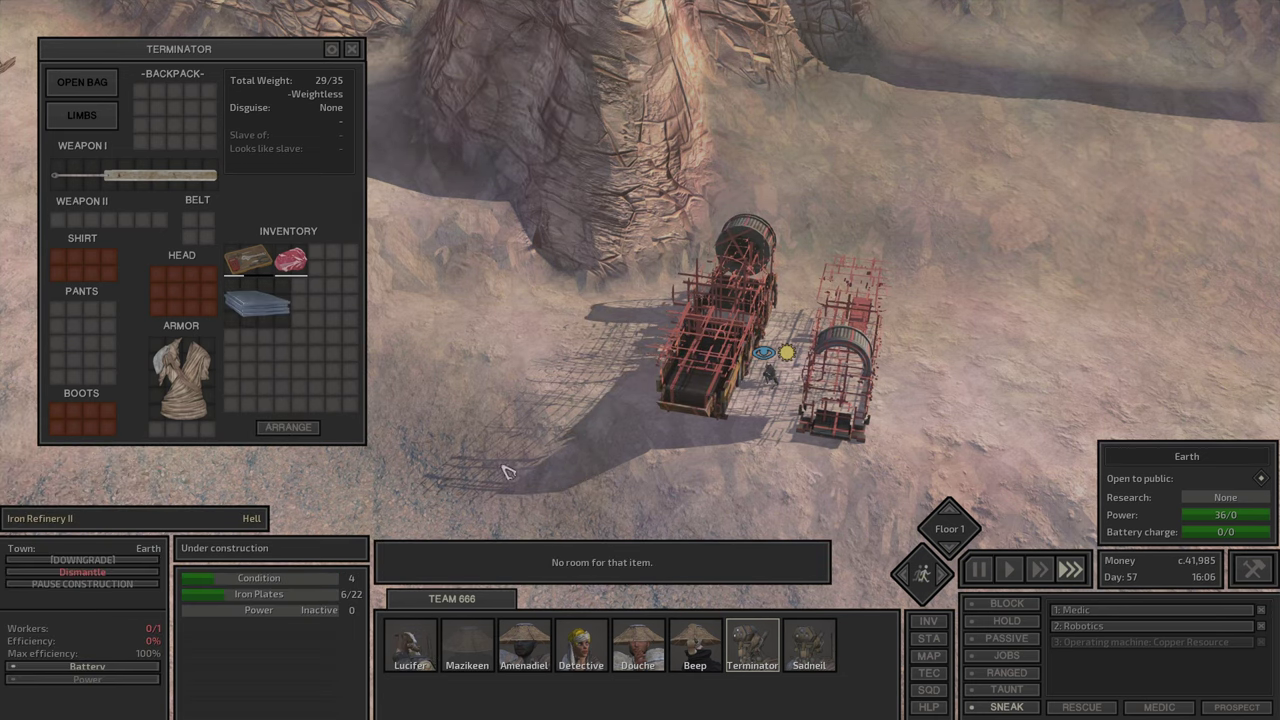
{"action": "left_click", "coordinate": [257, 302]}
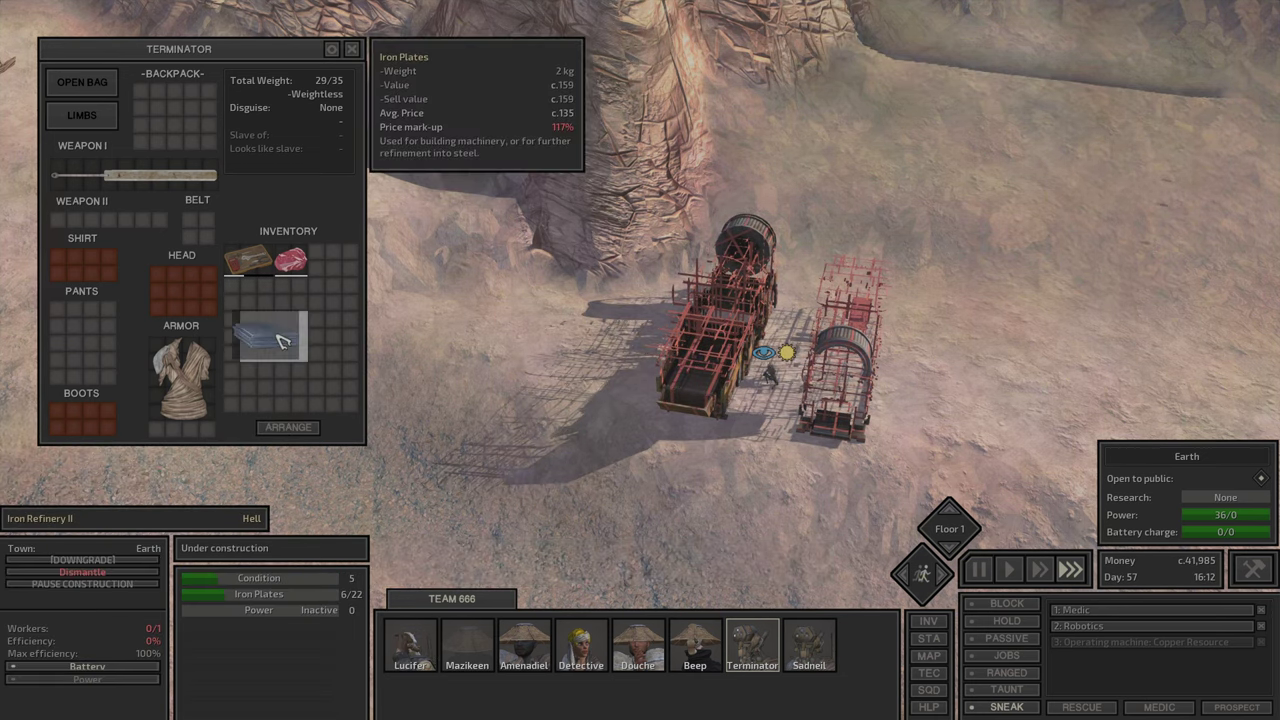
{"action": "left_click", "coordinate": [425, 660]}
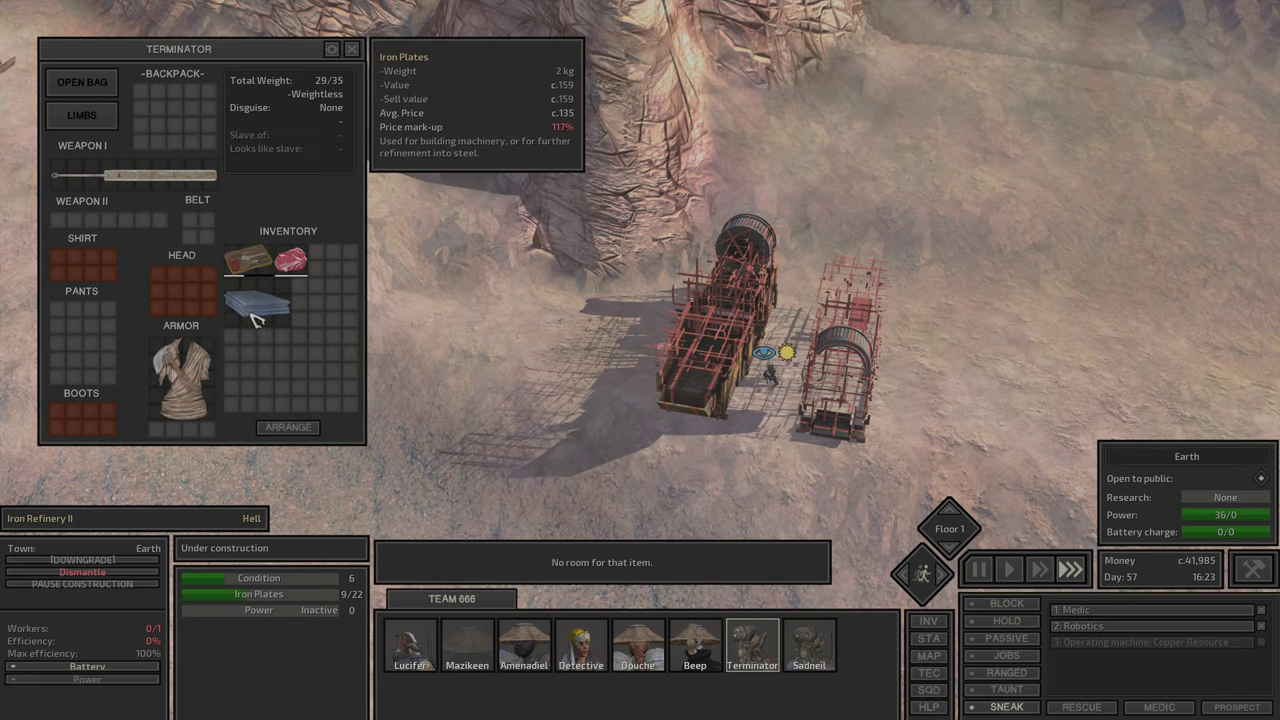
Step: Give Sadneil's backpack iron plates to Lucifer, remove Sadneil's prisoner shackles, and stack his repair kits
{"action": "left_click", "coordinate": [808, 645]}
{"action": "left_click", "coordinate": [80, 170]}
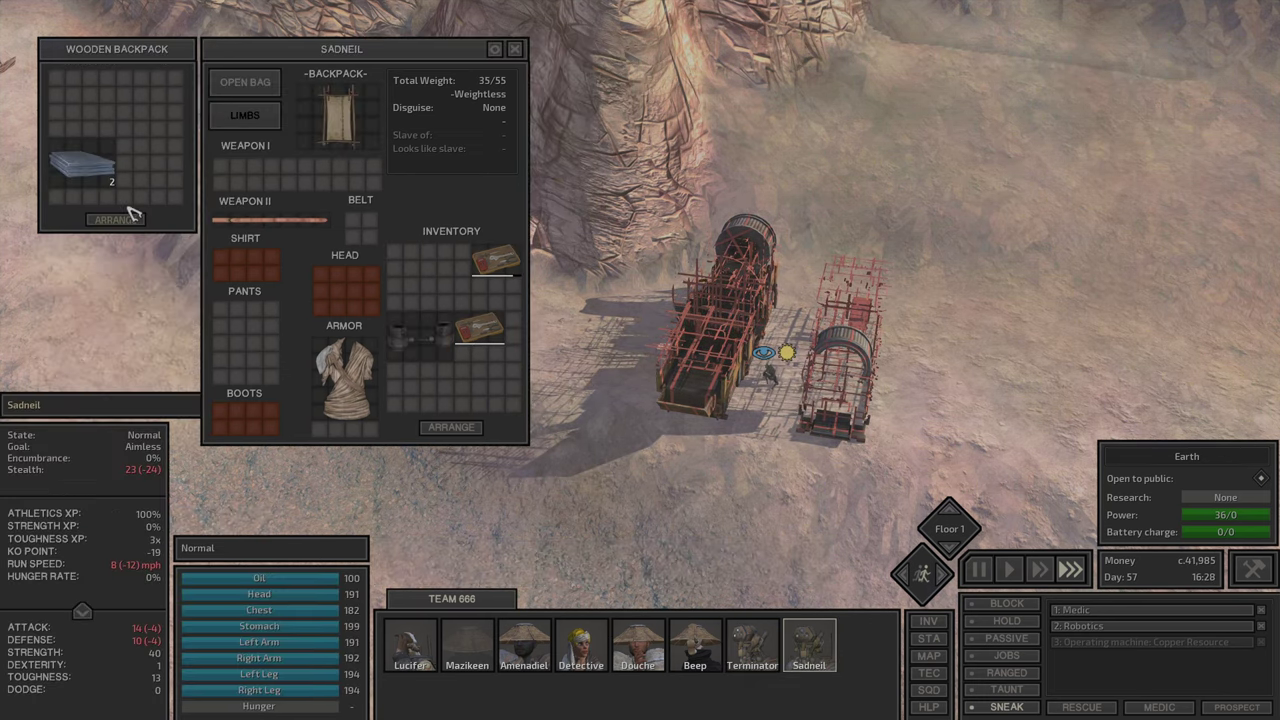
{"action": "left_click", "coordinate": [97, 178]}
{"action": "left_click", "coordinate": [425, 640]}
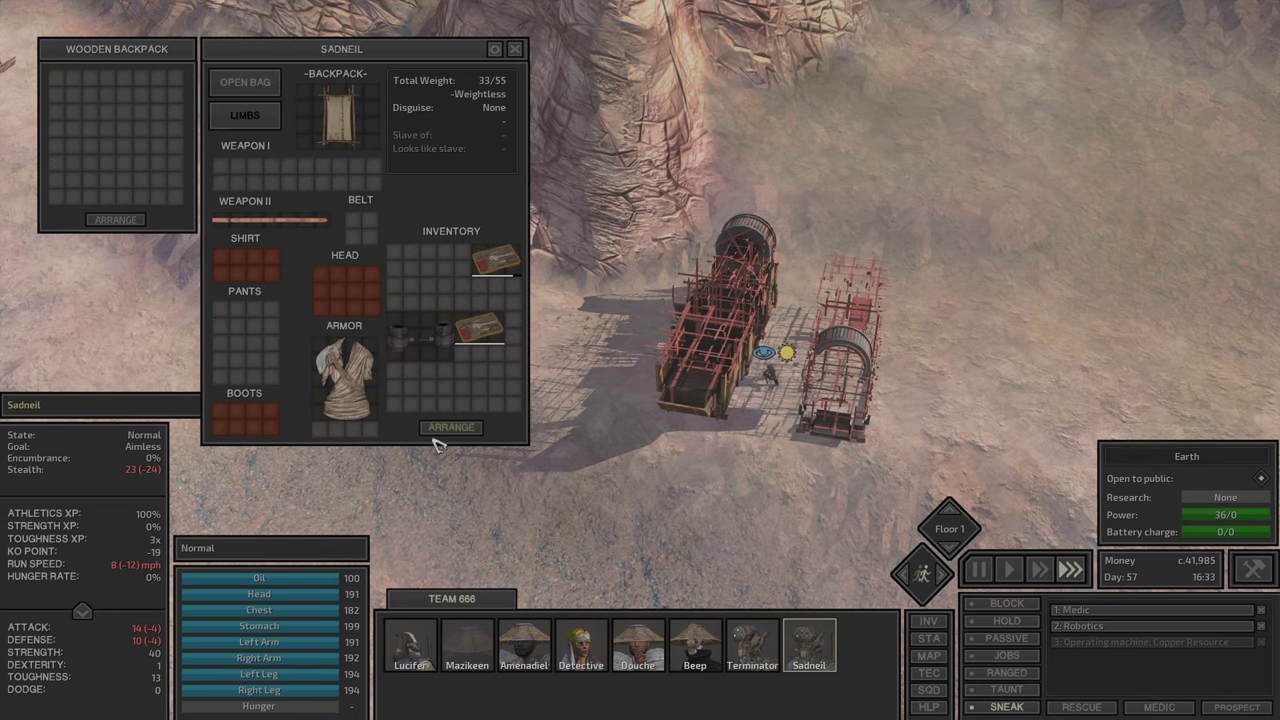
{"action": "left_click", "coordinate": [422, 332]}
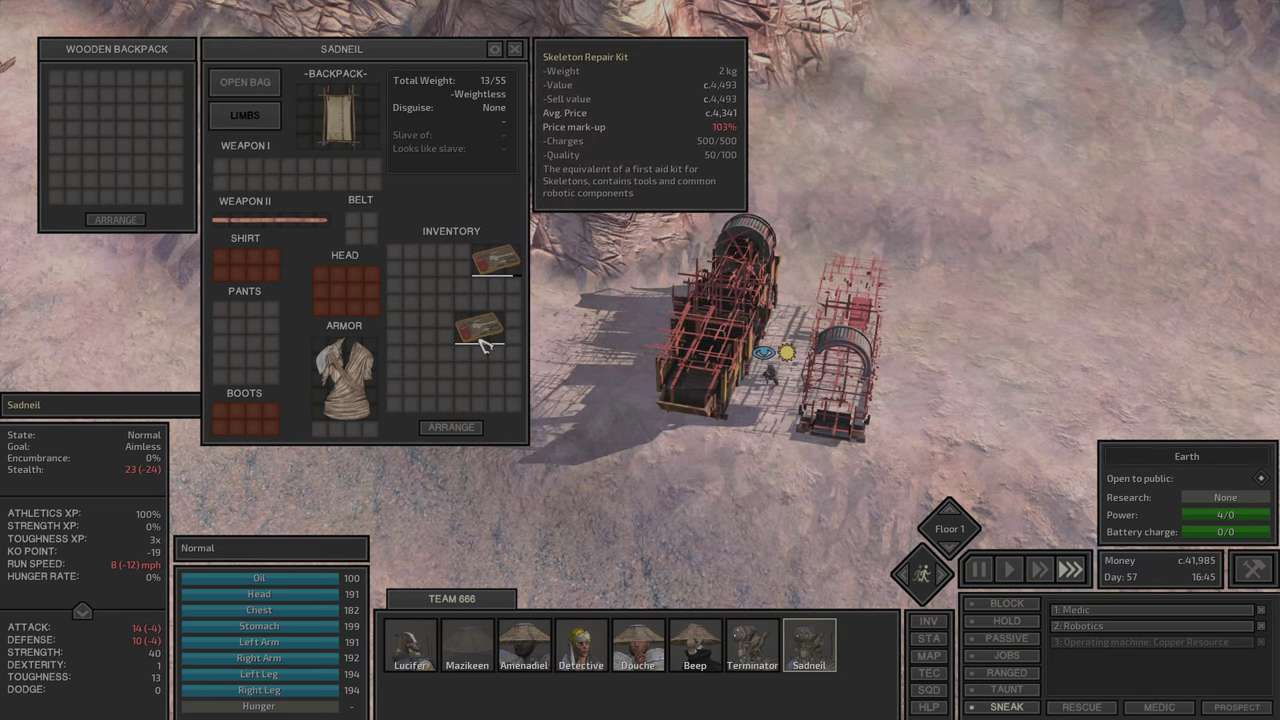
{"action": "left_click", "coordinate": [480, 330]}
{"action": "left_click", "coordinate": [497, 293]}
Step: Give Beep Terminator's raw meat and Sadneil's repair kit, then close the inventory
{"action": "left_click", "coordinate": [750, 645]}
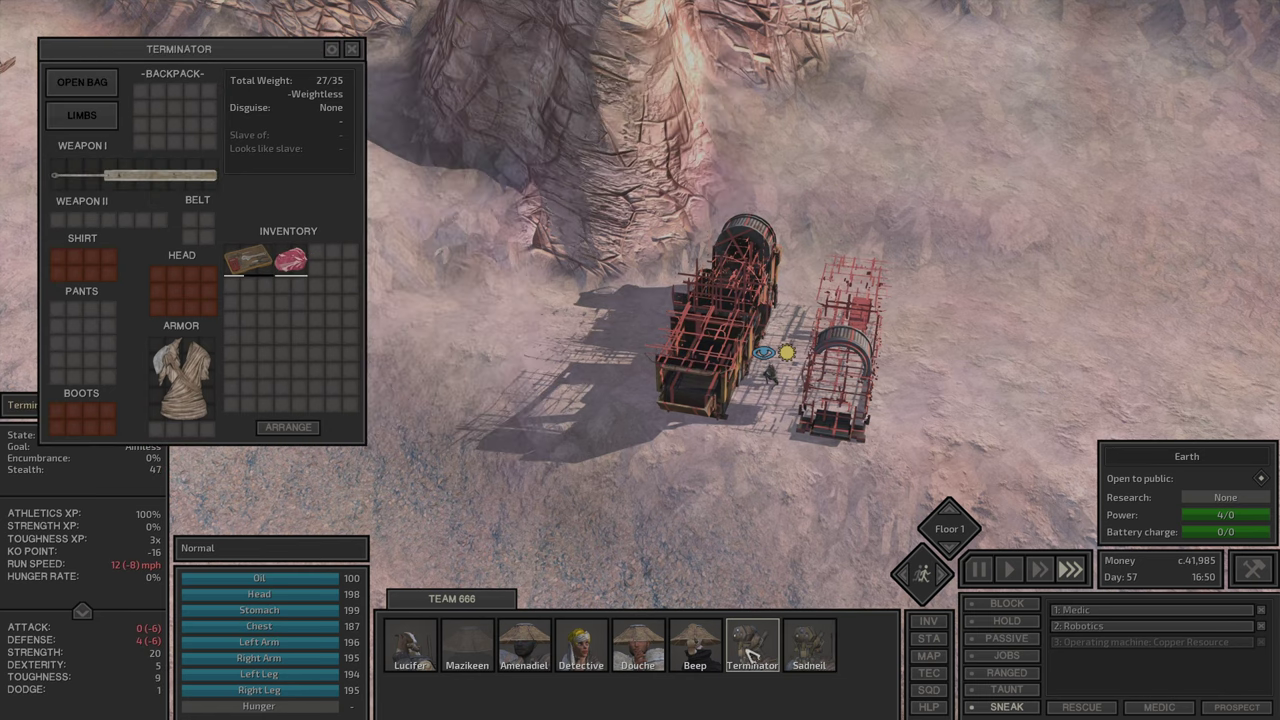
{"action": "left_click", "coordinate": [291, 261]}
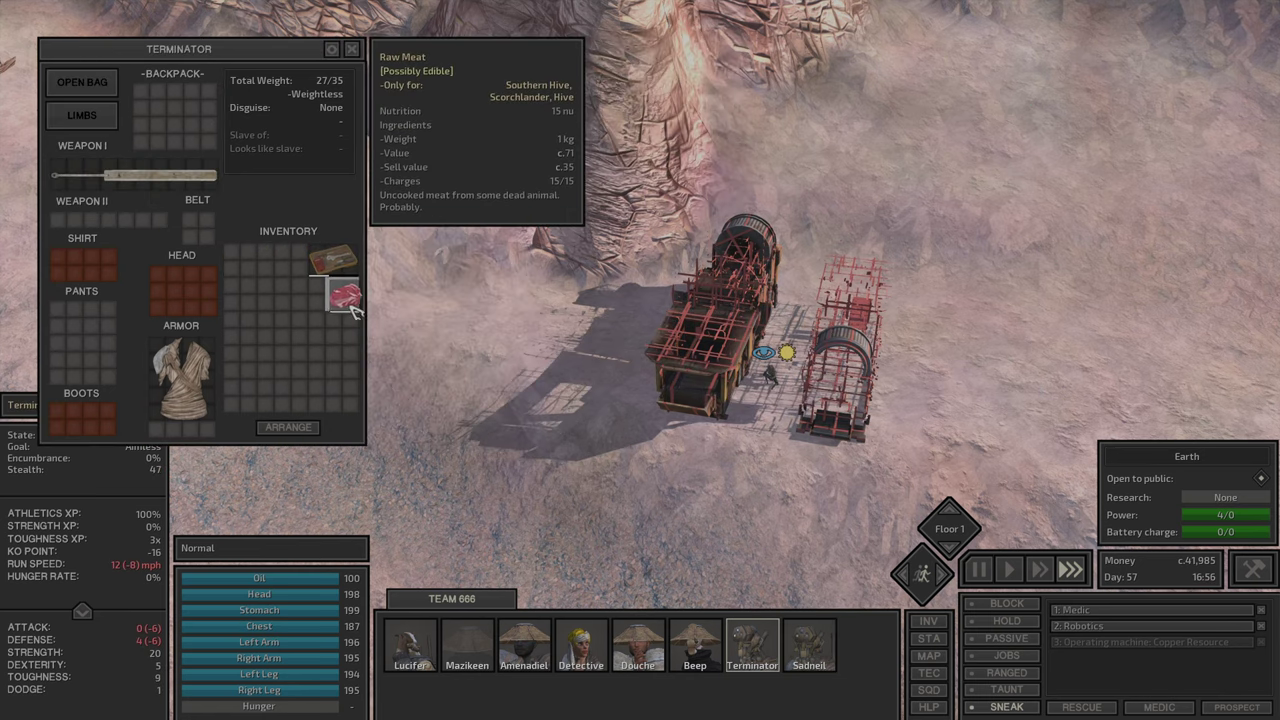
{"action": "left_click", "coordinate": [695, 645]}
{"action": "left_click", "coordinate": [752, 645]}
{"action": "left_click", "coordinate": [809, 645]}
{"action": "left_click", "coordinate": [507, 262]}
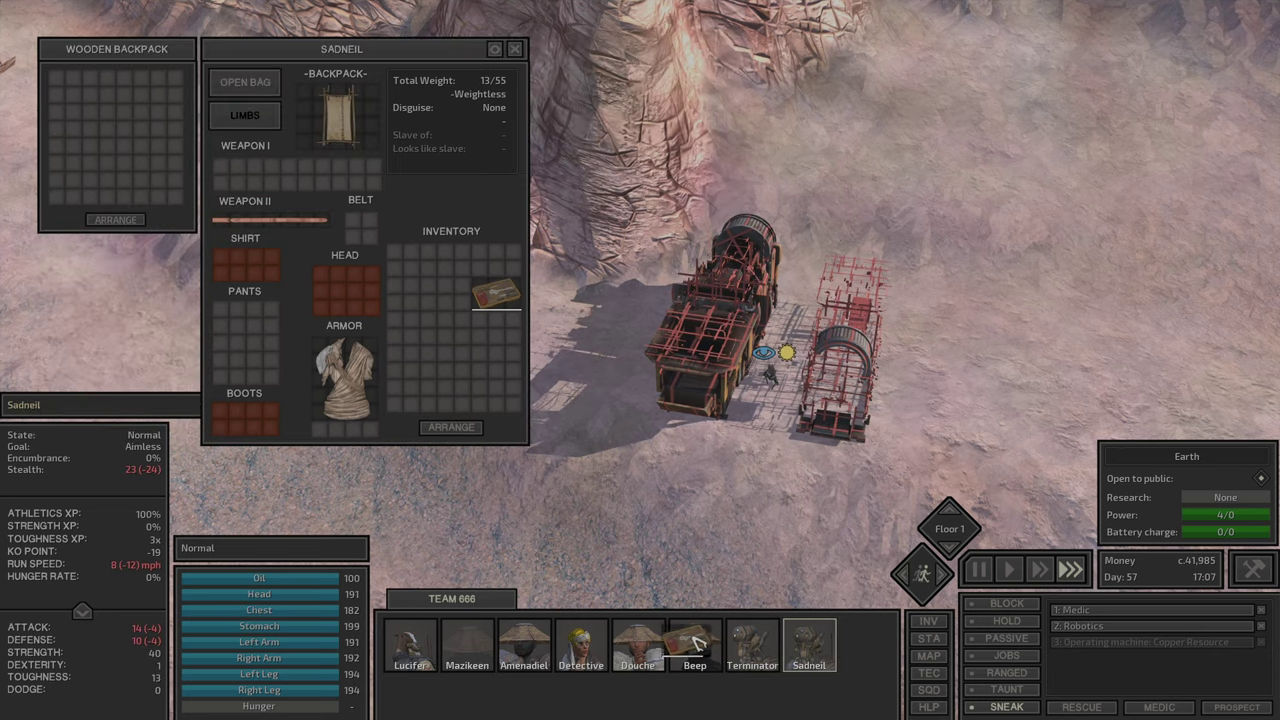
{"action": "left_click", "coordinate": [695, 645]}
{"action": "left_click", "coordinate": [322, 262]}
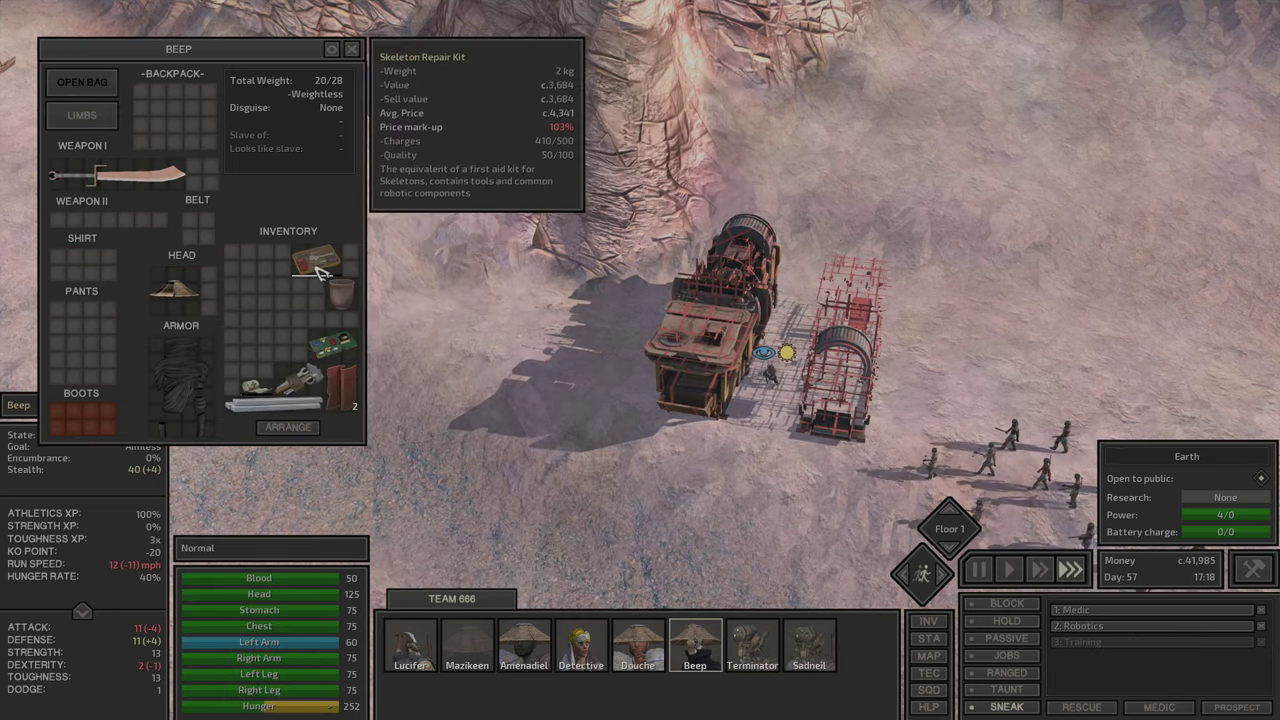
{"action": "key", "text": "i"}
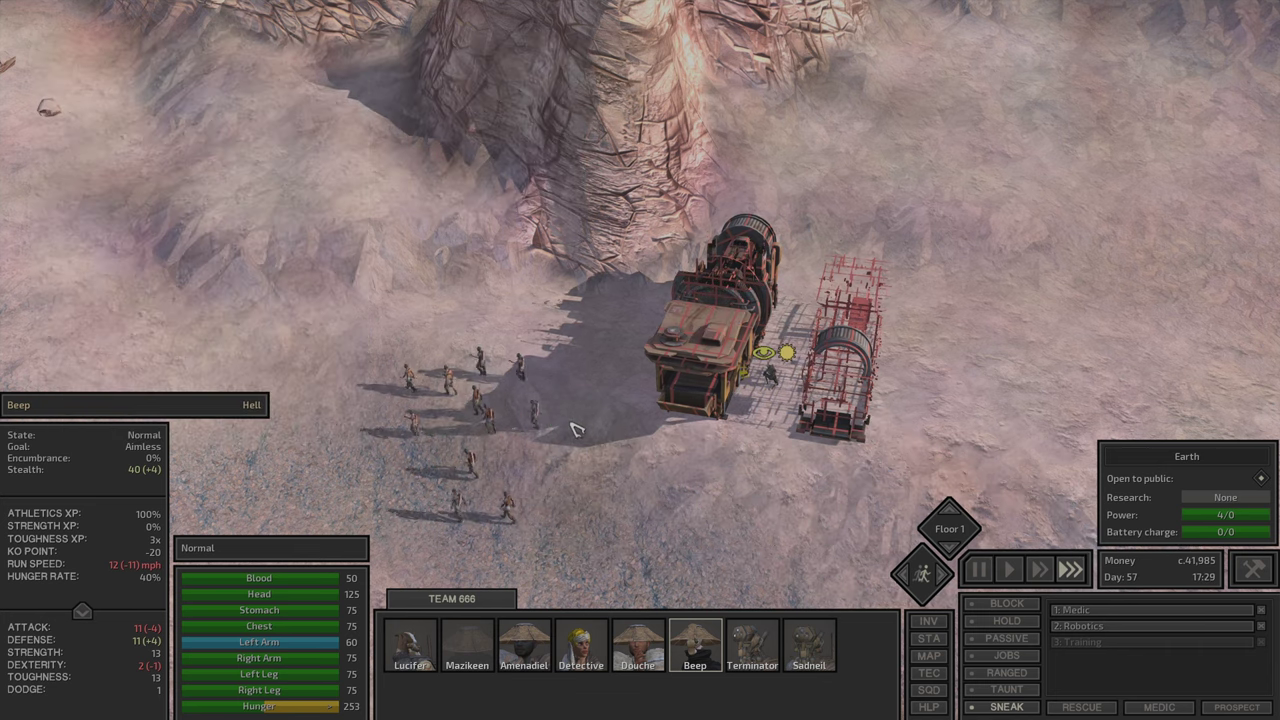
Step: Select Lucifer and look over his character stats
{"action": "key", "text": "F1"}
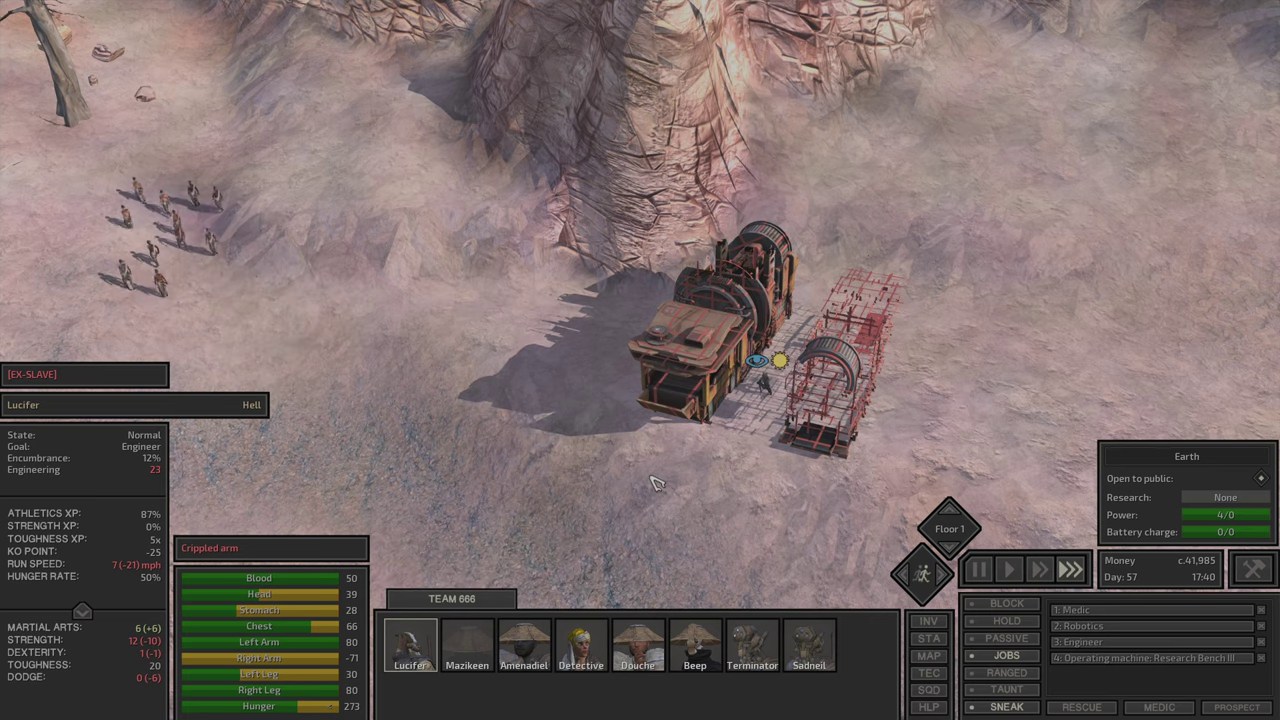
{"action": "key", "text": "c"}
{"action": "key", "text": "c"}
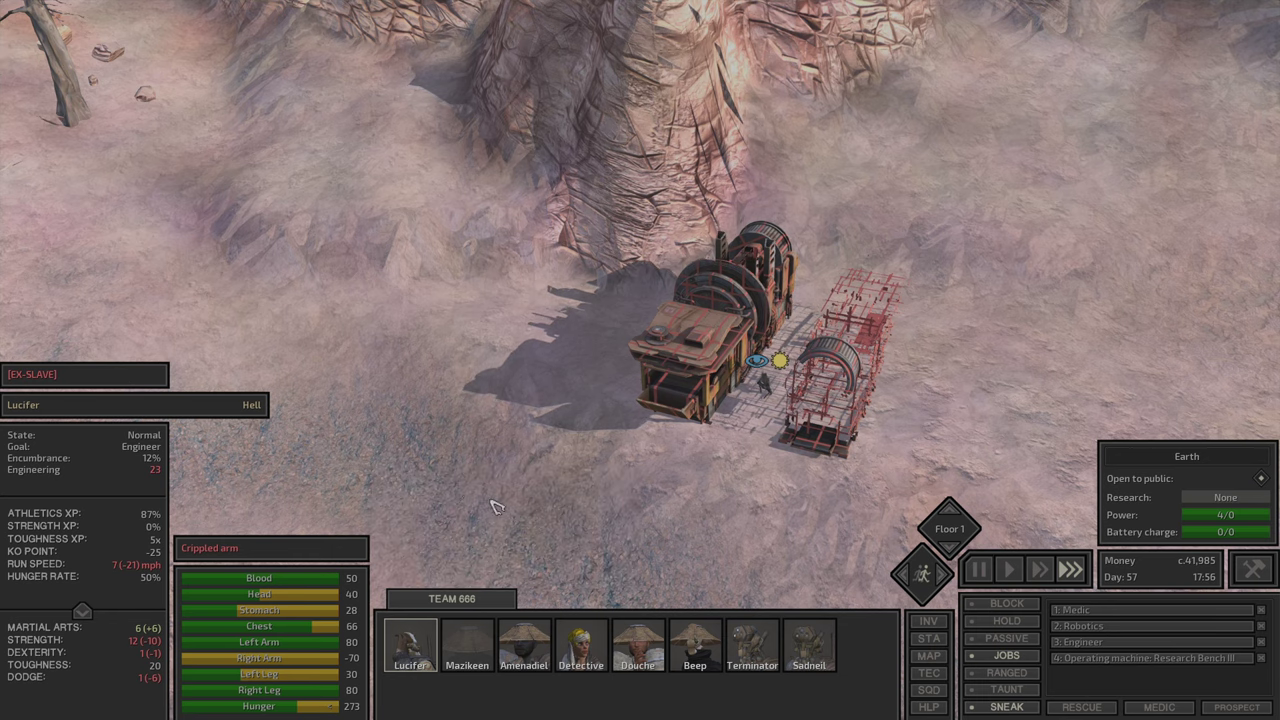
{"action": "key", "text": "c"}
Step: Check the refinery's progress and move Lucifer's first aid kit to the inventory's right column
{"action": "left_click", "coordinate": [684, 375]}
{"action": "key", "text": "c"}
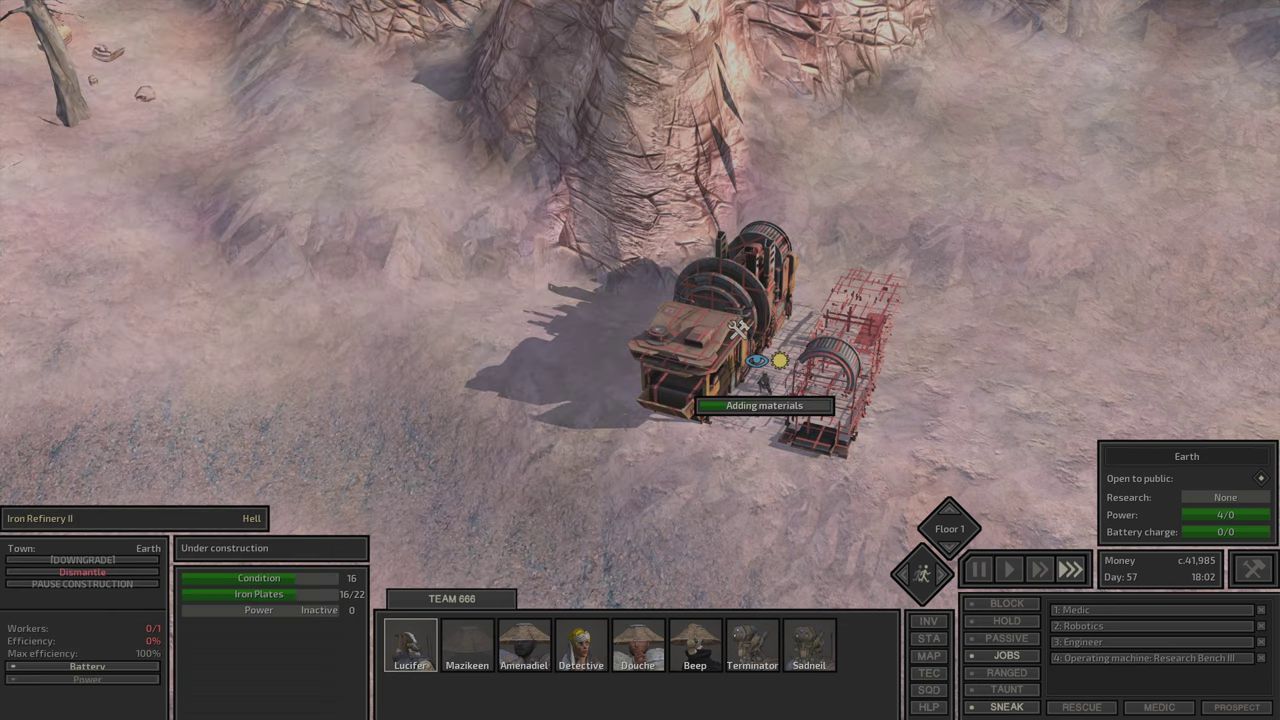
{"action": "key", "text": "i"}
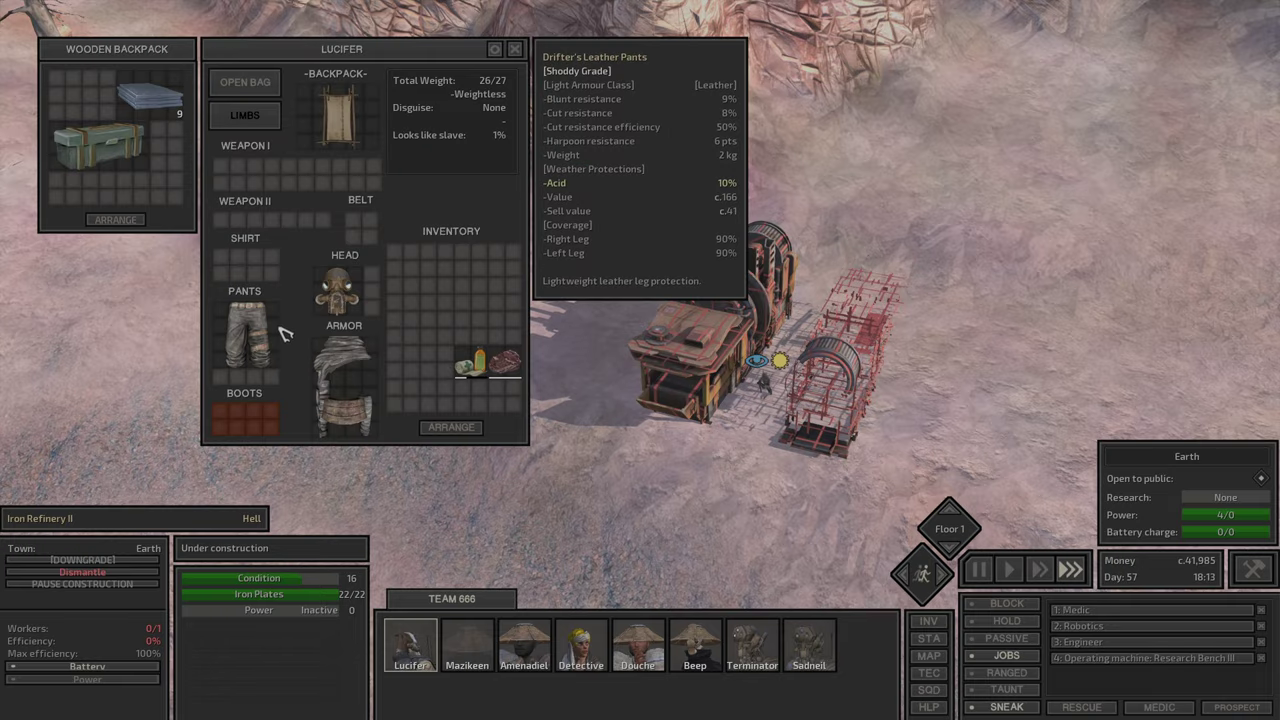
{"action": "scroll", "coordinate": [781, 262], "scroll_direction": "up", "scroll_amount": 10}
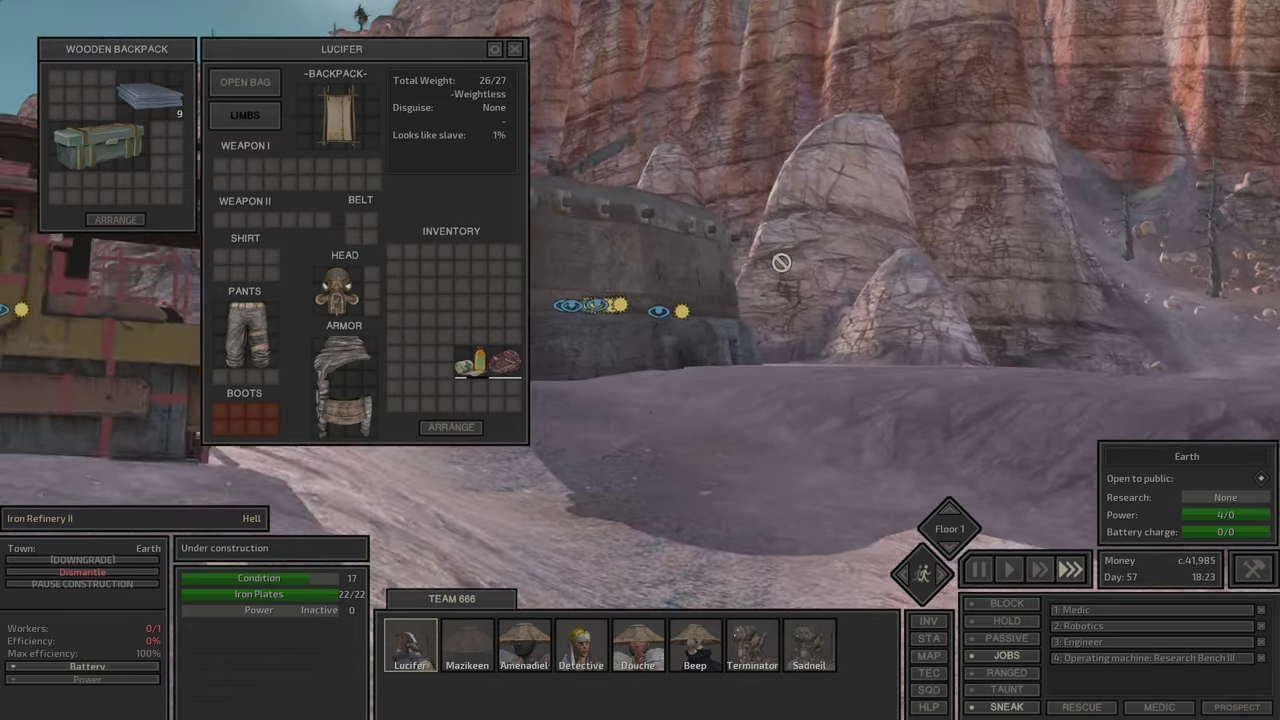
{"action": "key", "text": "e"}
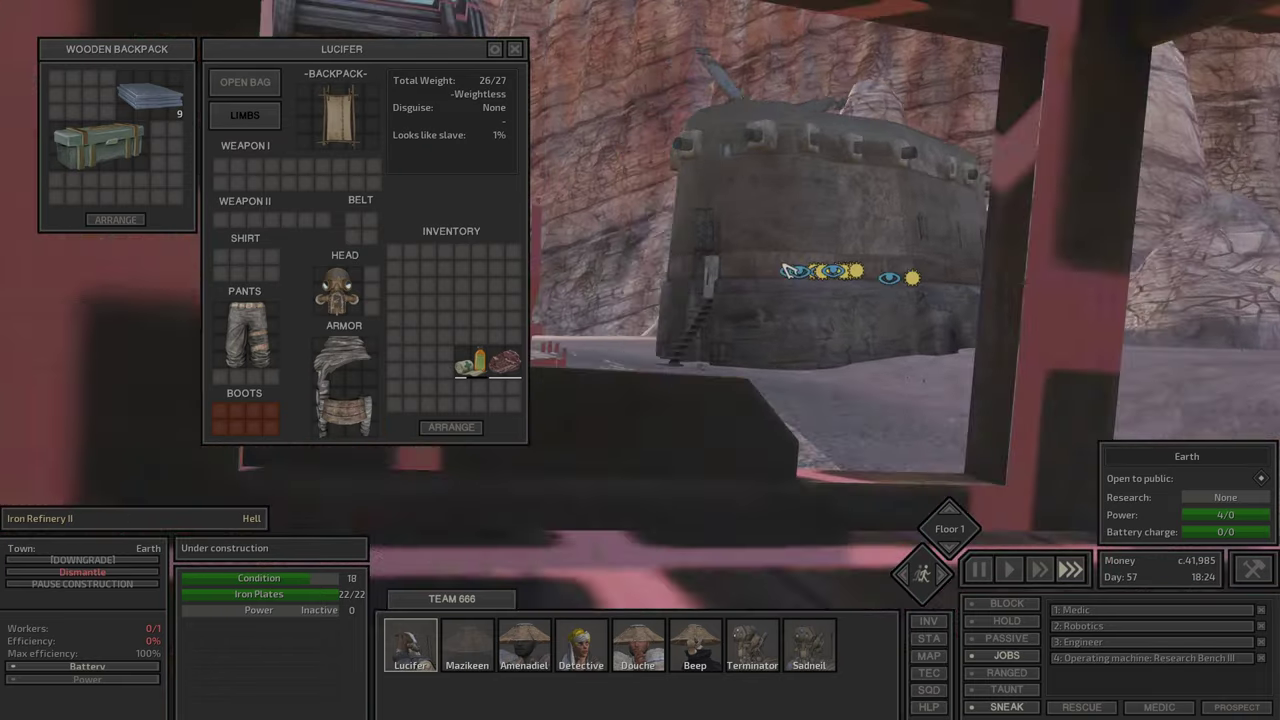
{"action": "scroll", "coordinate": [789, 271], "scroll_direction": "down", "scroll_amount": 5}
{"action": "scroll", "coordinate": [789, 271], "scroll_direction": "up", "scroll_amount": 2}
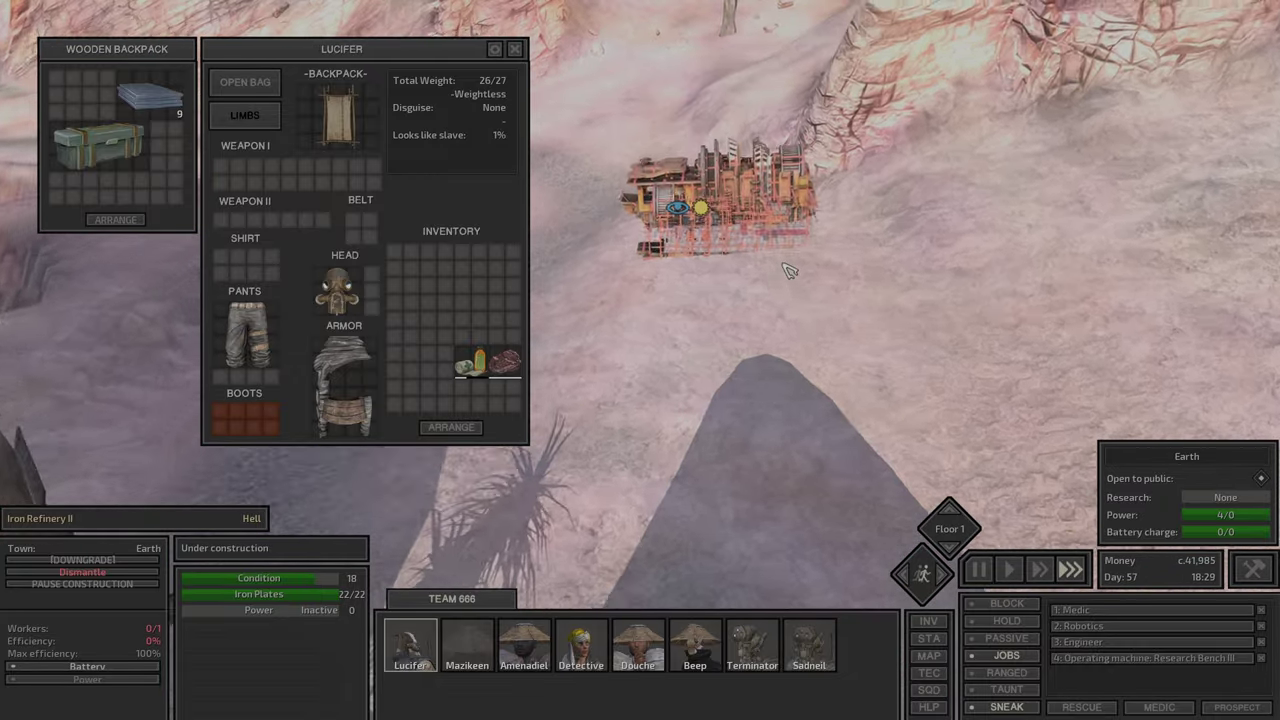
{"action": "scroll", "coordinate": [789, 271], "scroll_direction": "up", "scroll_amount": 2}
{"action": "scroll", "coordinate": [790, 271], "scroll_direction": "up", "scroll_amount": 2}
{"action": "scroll", "coordinate": [792, 270], "scroll_direction": "up", "scroll_amount": 2}
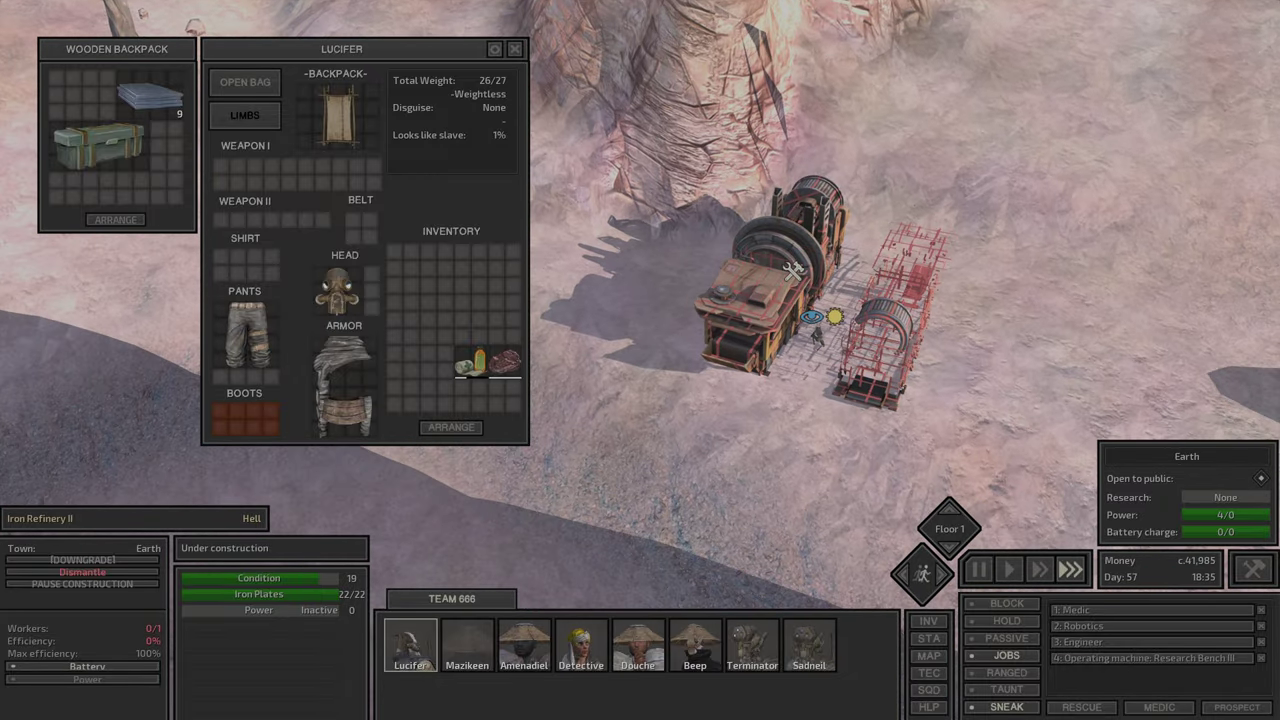
{"action": "mouse_move", "coordinate": [470, 362]}
{"action": "left_mouse_down"}
{"action": "mouse_move", "coordinate": [504, 295]}
{"action": "mouse_move", "coordinate": [504, 262]}
{"action": "mouse_move", "coordinate": [504, 395]}
{"action": "left_mouse_up"}
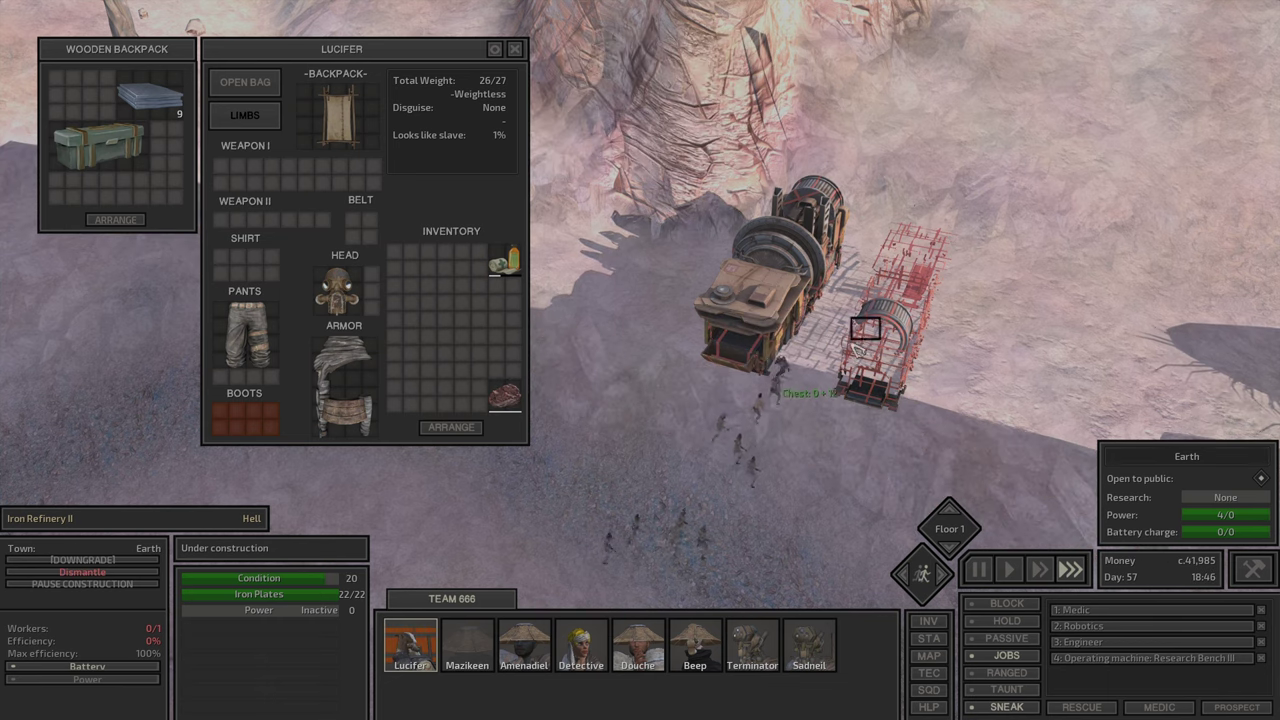
{"action": "scroll", "coordinate": [860, 380], "scroll_direction": "up", "scroll_amount": 2}
{"action": "scroll", "coordinate": [880, 385], "scroll_direction": "up", "scroll_amount": 2}
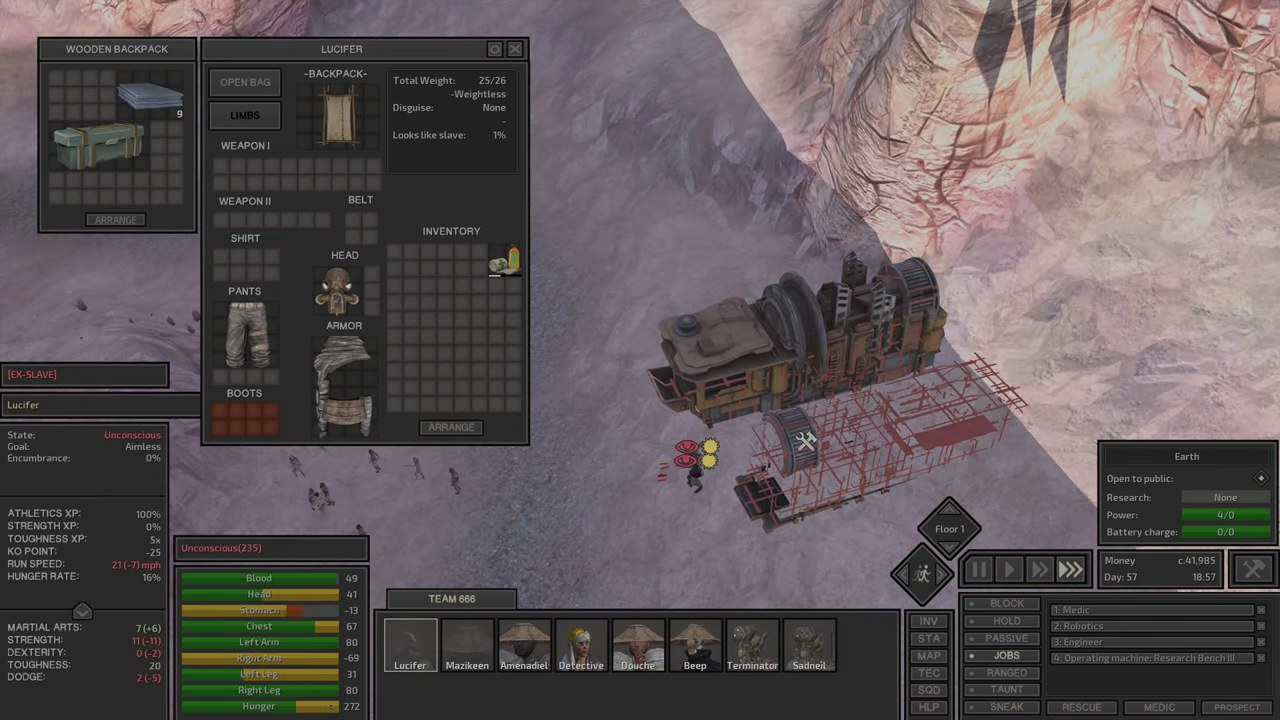
{"action": "scroll", "coordinate": [805, 441], "scroll_direction": "up", "scroll_amount": 2}
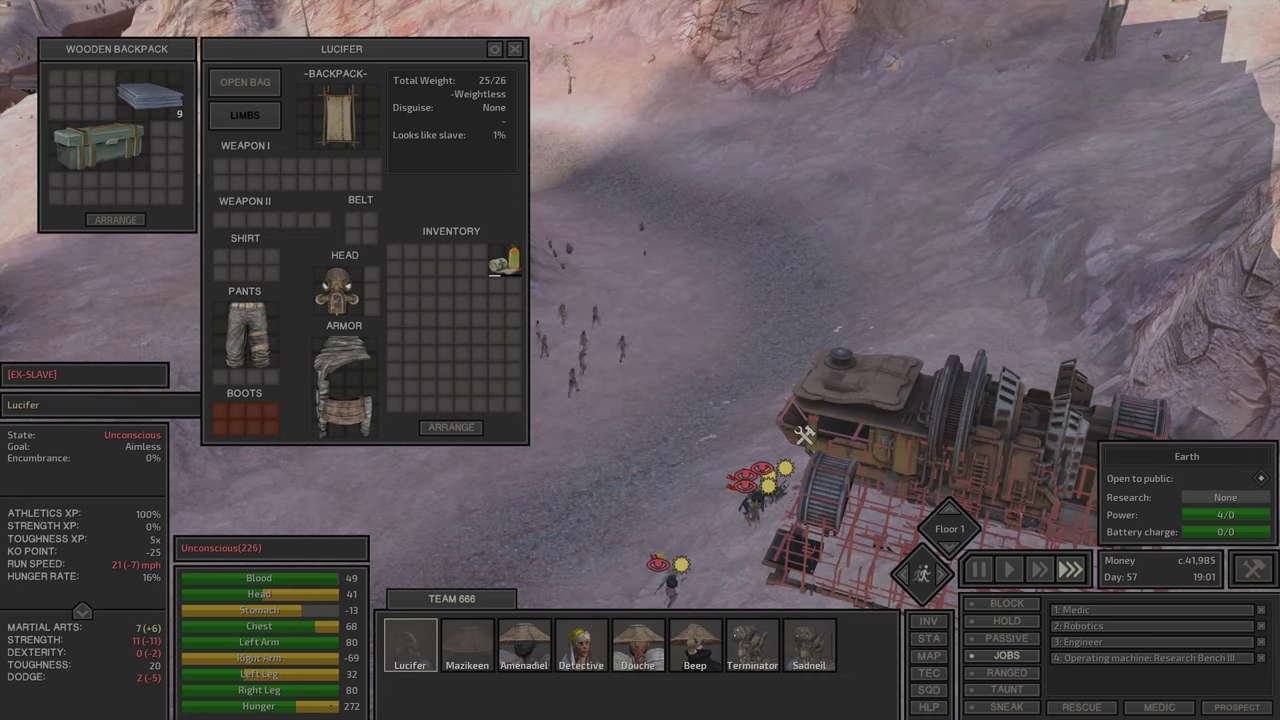
{"action": "scroll", "coordinate": [808, 440], "scroll_direction": "down", "scroll_amount": 1}
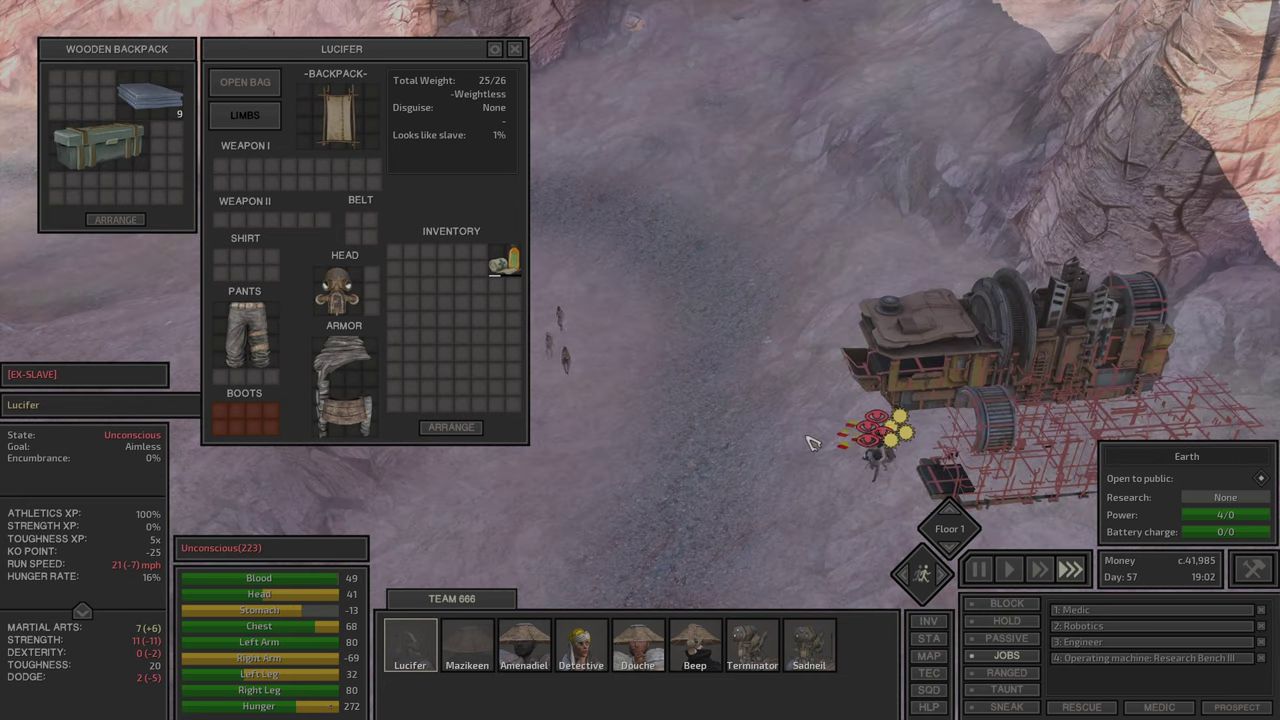
{"action": "scroll", "coordinate": [811, 443], "scroll_direction": "down", "scroll_amount": 1}
{"action": "scroll", "coordinate": [811, 443], "scroll_direction": "down", "scroll_amount": 1}
{"action": "scroll", "coordinate": [815, 400], "scroll_direction": "down", "scroll_amount": 1}
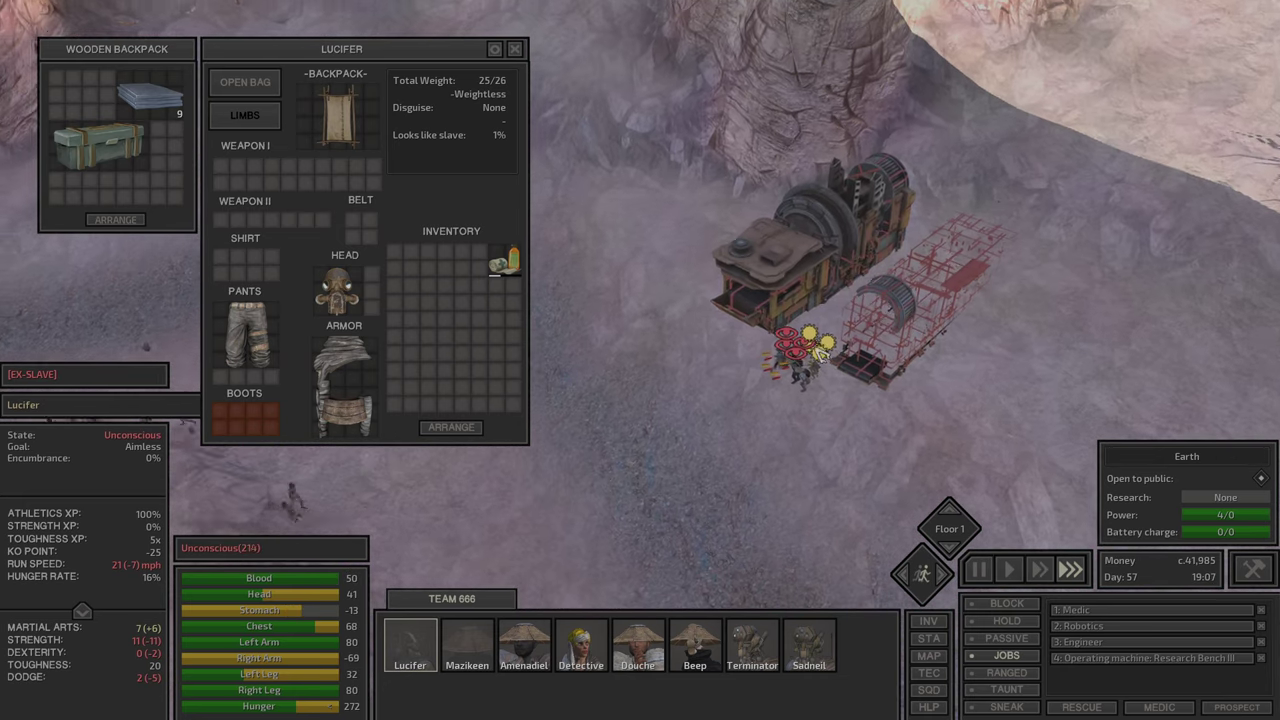
{"action": "scroll", "coordinate": [820, 348], "scroll_direction": "down", "scroll_amount": 1}
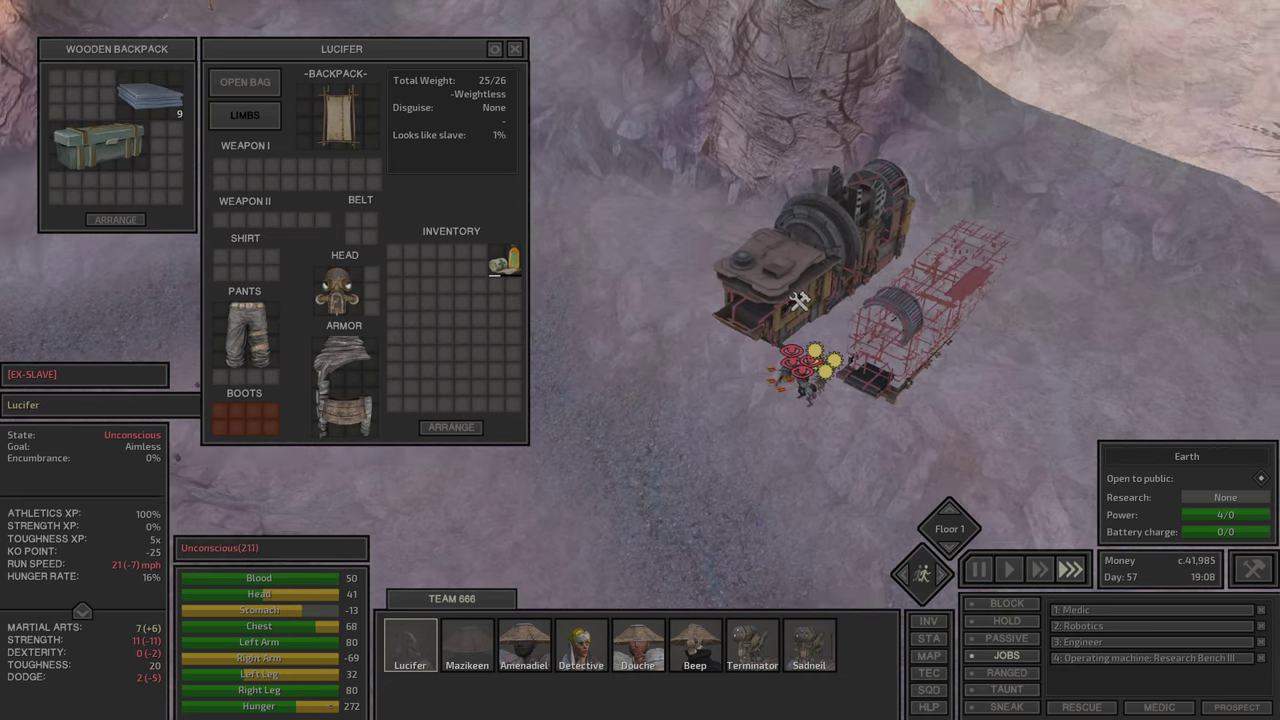
{"action": "scroll", "coordinate": [818, 305], "scroll_direction": "down", "scroll_amount": 1}
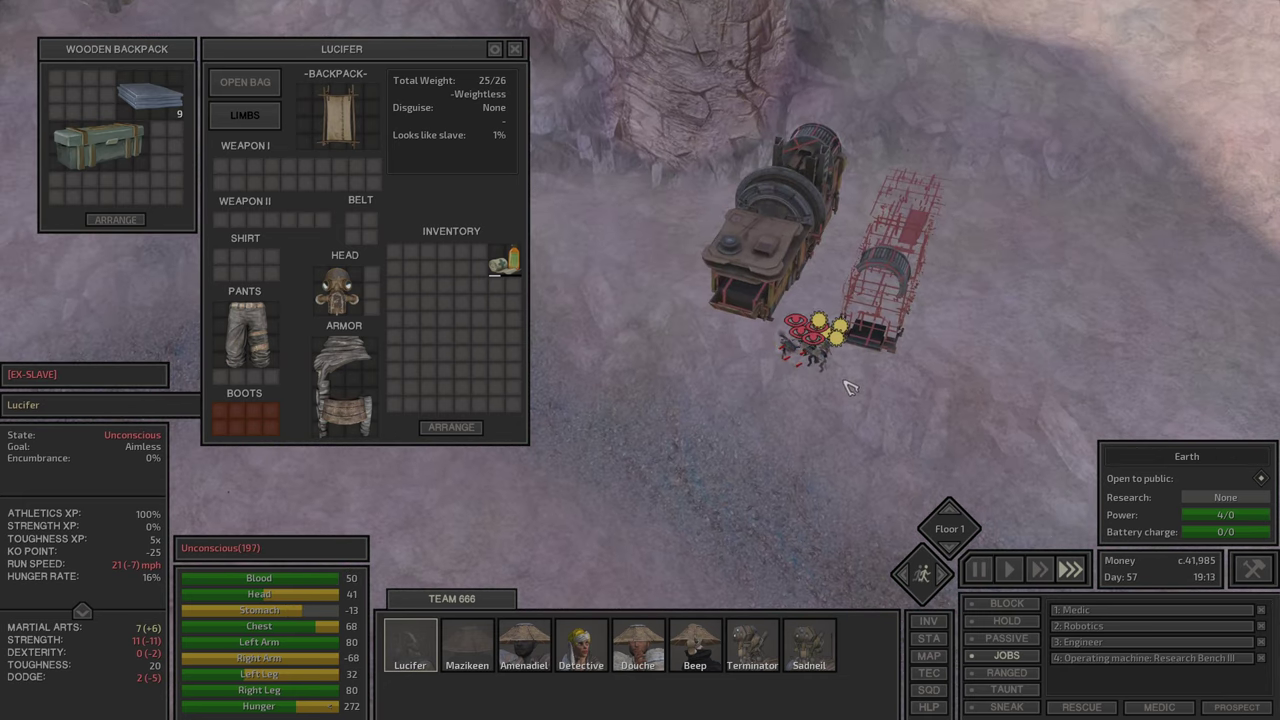
Step: Switch the selection to Sadneil as raiders knock Lucifer unconscious
{"action": "key", "text": "Tab"}
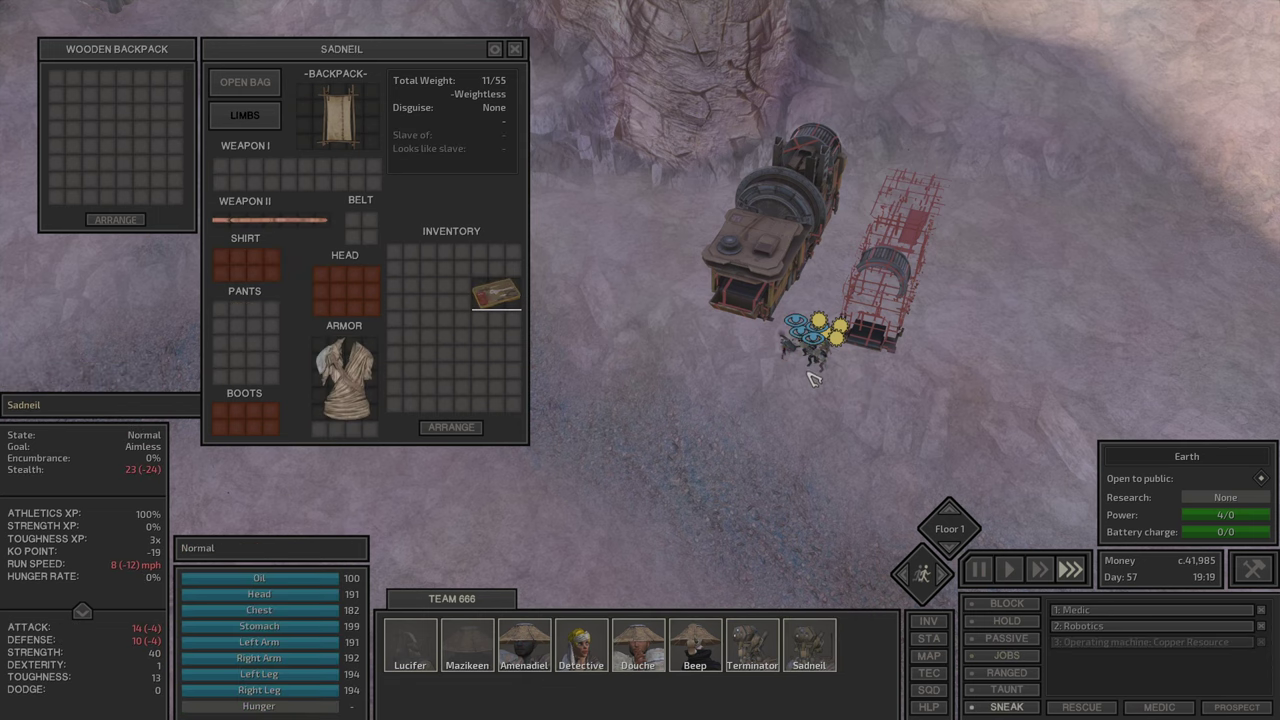
Step: Look through Lucifer's, Mazikeen's, Amenadiel's and Detective's inventories
{"action": "left_click", "coordinate": [410, 645]}
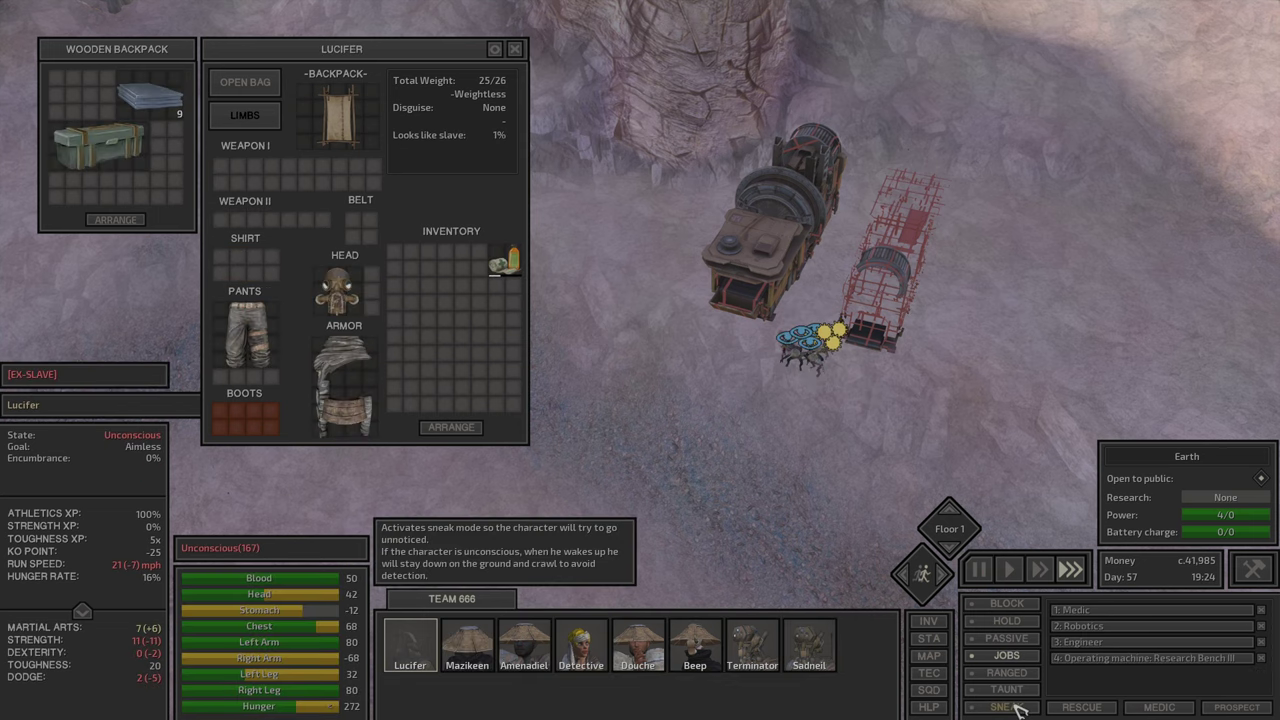
{"action": "scroll", "coordinate": [828, 443], "scroll_direction": "down", "scroll_amount": 1}
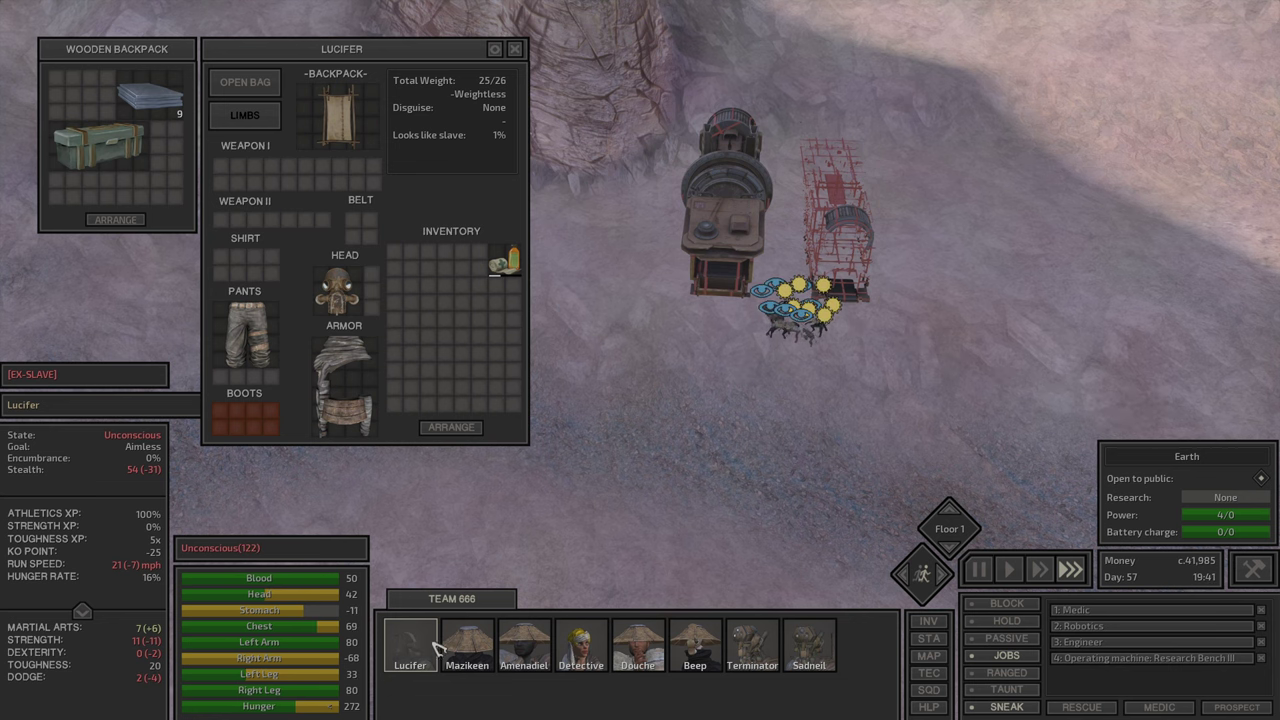
{"action": "left_click", "coordinate": [470, 648]}
{"action": "left_click", "coordinate": [524, 652]}
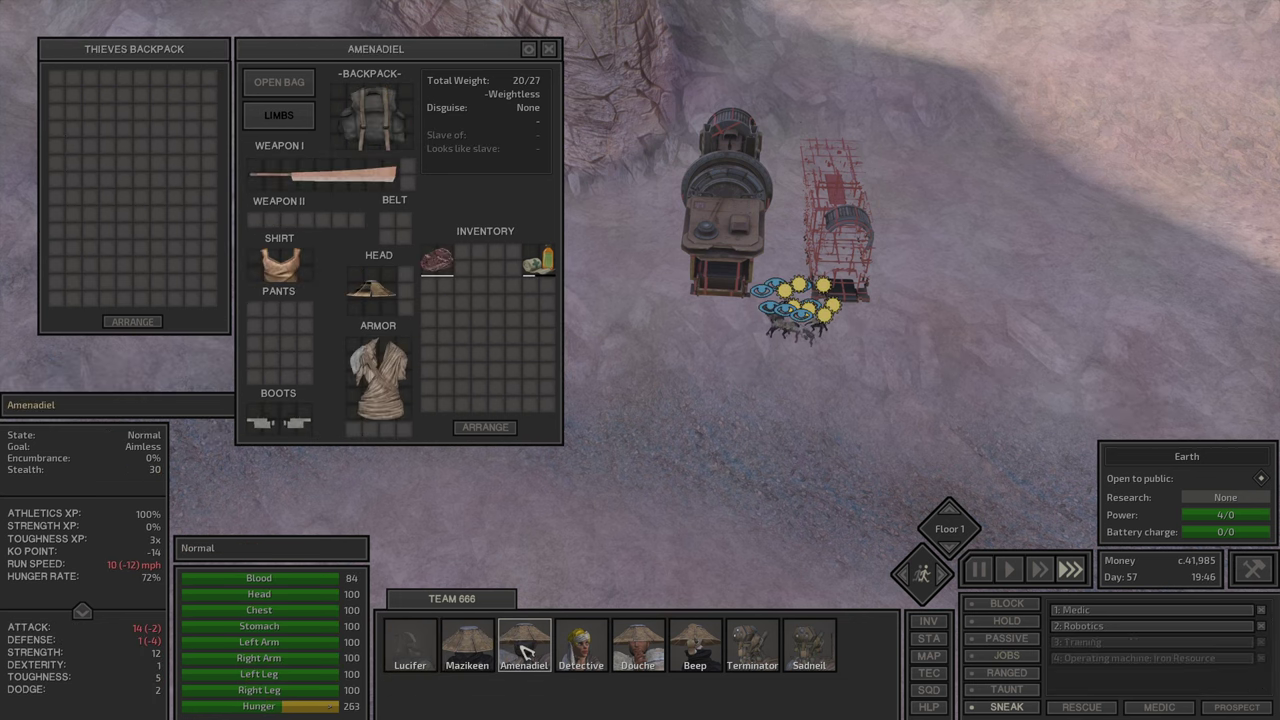
{"action": "left_click", "coordinate": [582, 645]}
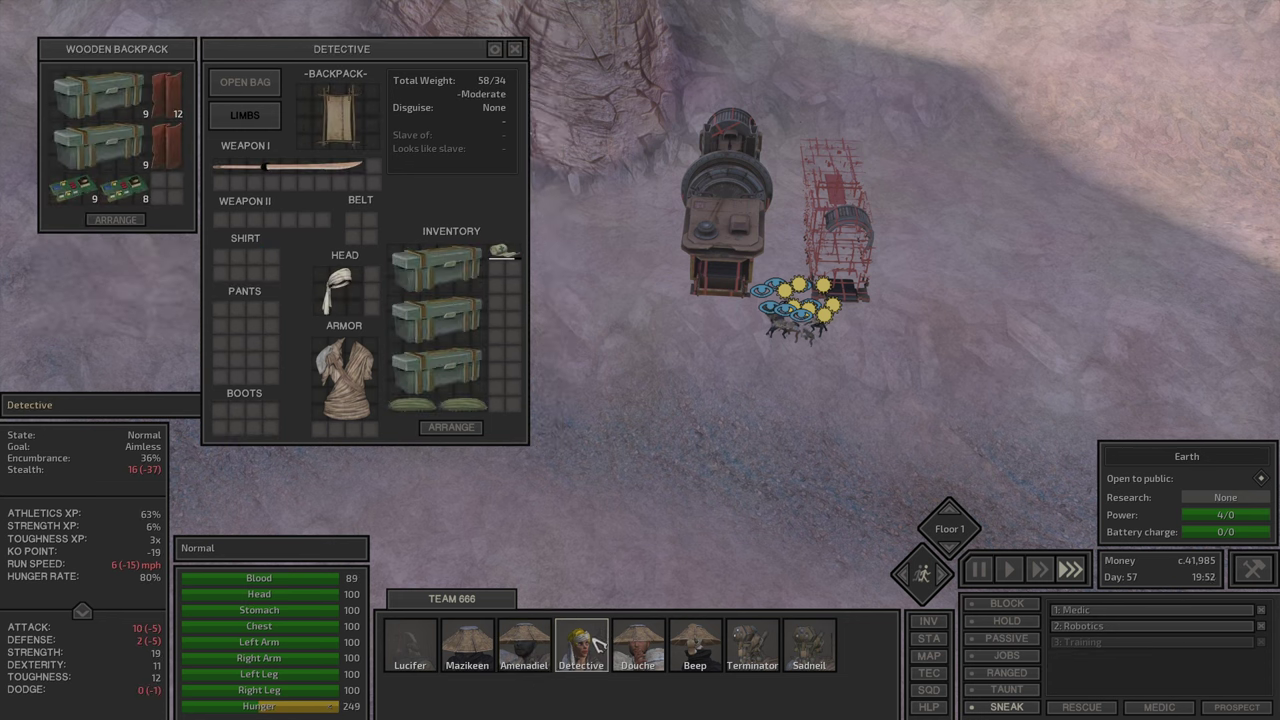
{"action": "left_click", "coordinate": [457, 652]}
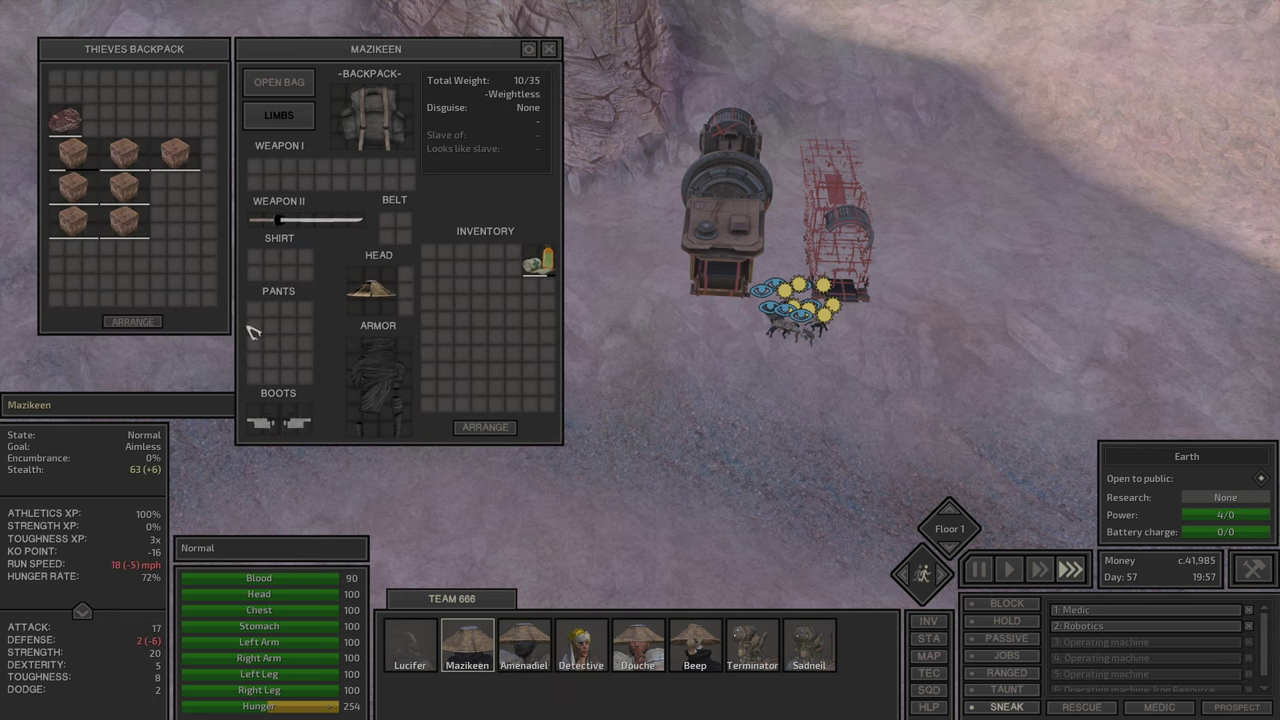
{"action": "left_click", "coordinate": [115, 222]}
{"action": "left_click", "coordinate": [583, 650]}
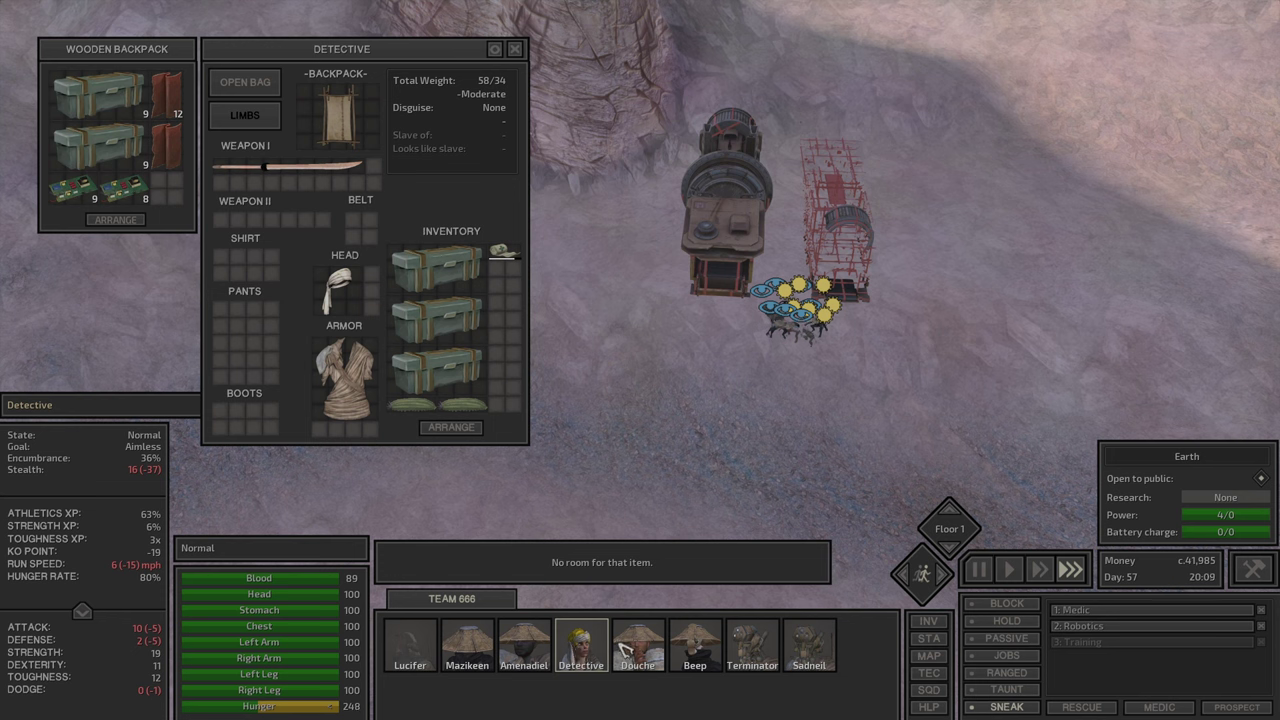
Step: Give one of Detective's Building Material crates to Mazikeen, pass an item back, then check Douche
{"action": "left_click", "coordinate": [468, 660]}
{"action": "left_click", "coordinate": [101, 237]}
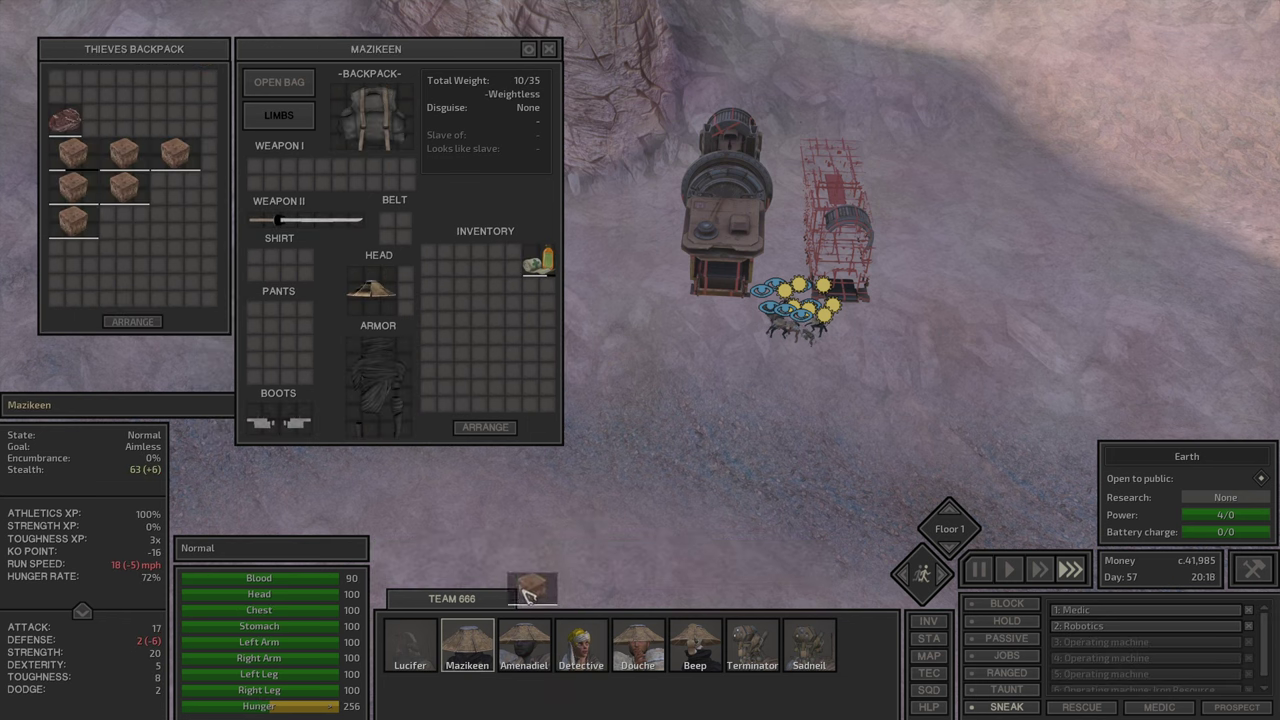
{"action": "left_click", "coordinate": [568, 652]}
{"action": "left_click", "coordinate": [570, 652]}
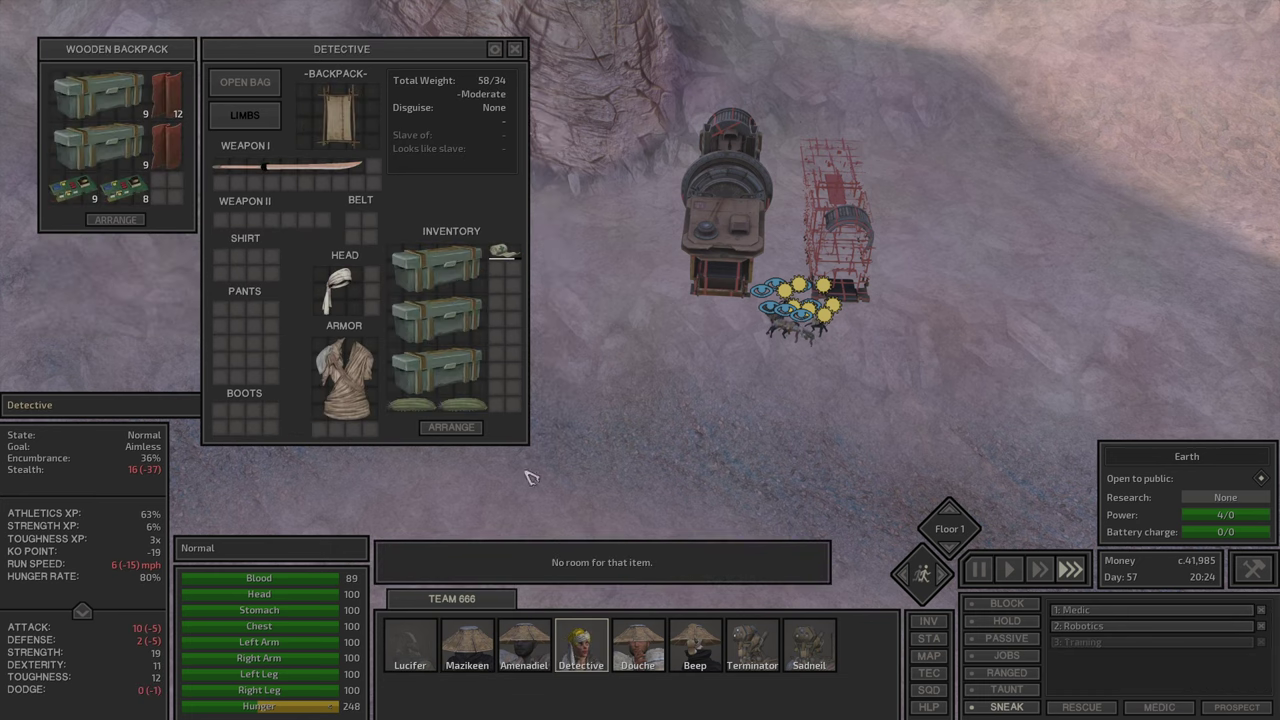
{"action": "left_click", "coordinate": [468, 385]}
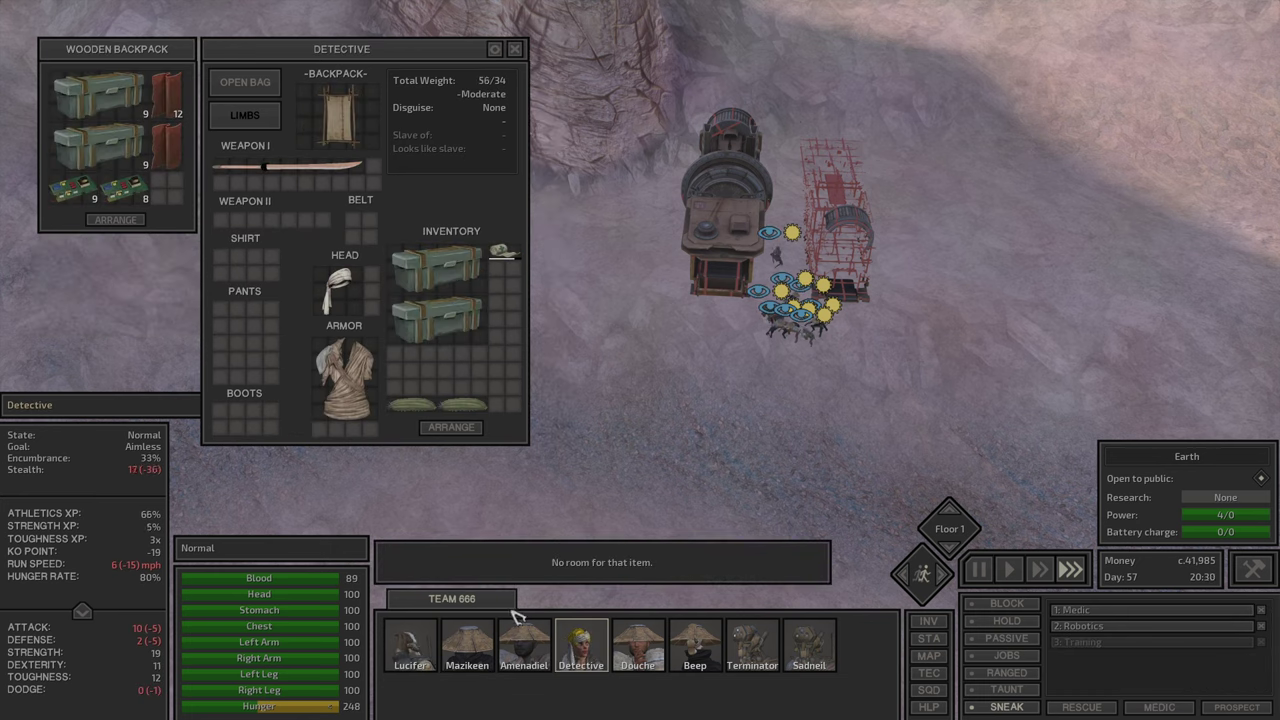
{"action": "left_click", "coordinate": [478, 650]}
{"action": "left_click", "coordinate": [150, 230]}
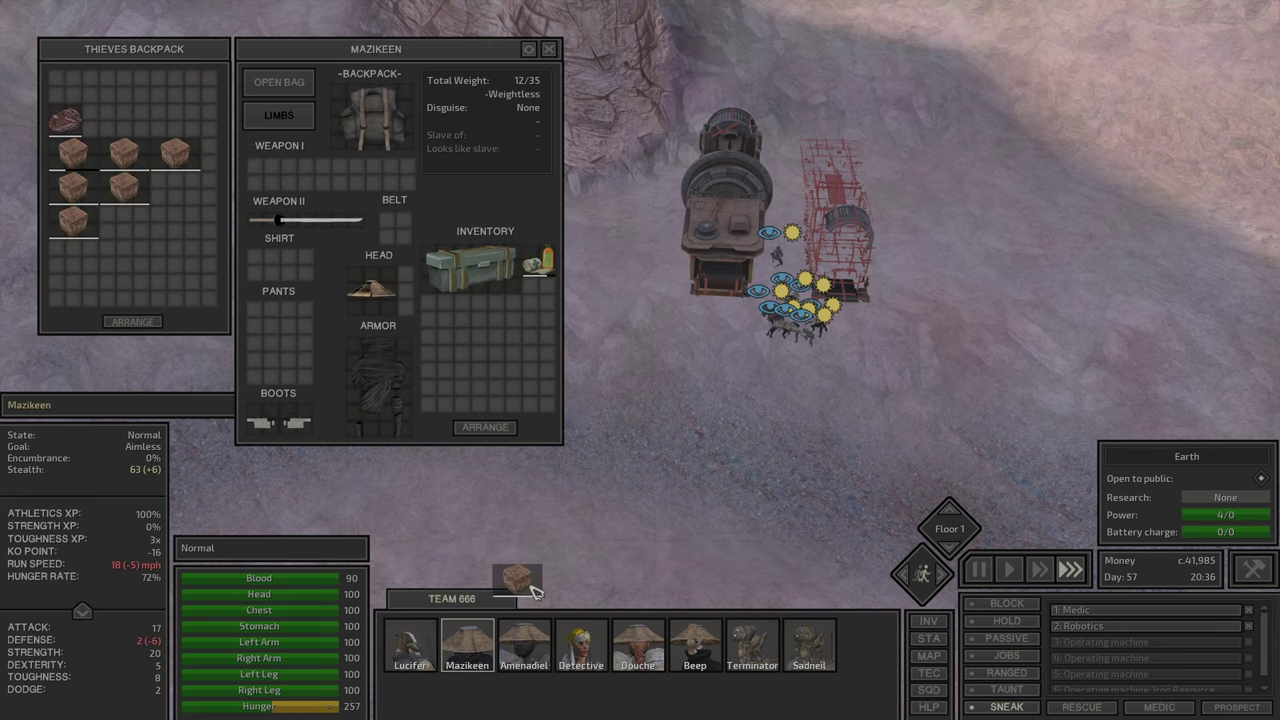
{"action": "left_click", "coordinate": [581, 645]}
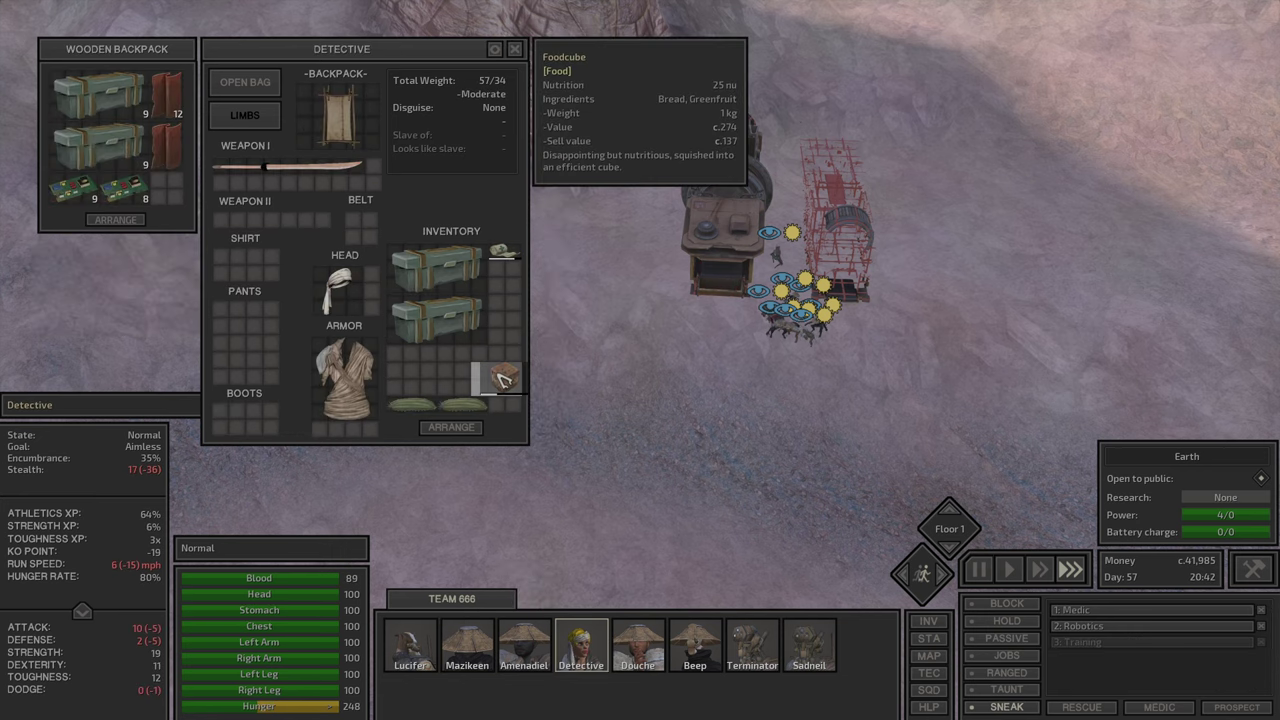
{"action": "left_click", "coordinate": [638, 635]}
Step: Check Beep's, Lucifer's and Mazikeen's inventories, then close the inventory windows
{"action": "left_click", "coordinate": [695, 650]}
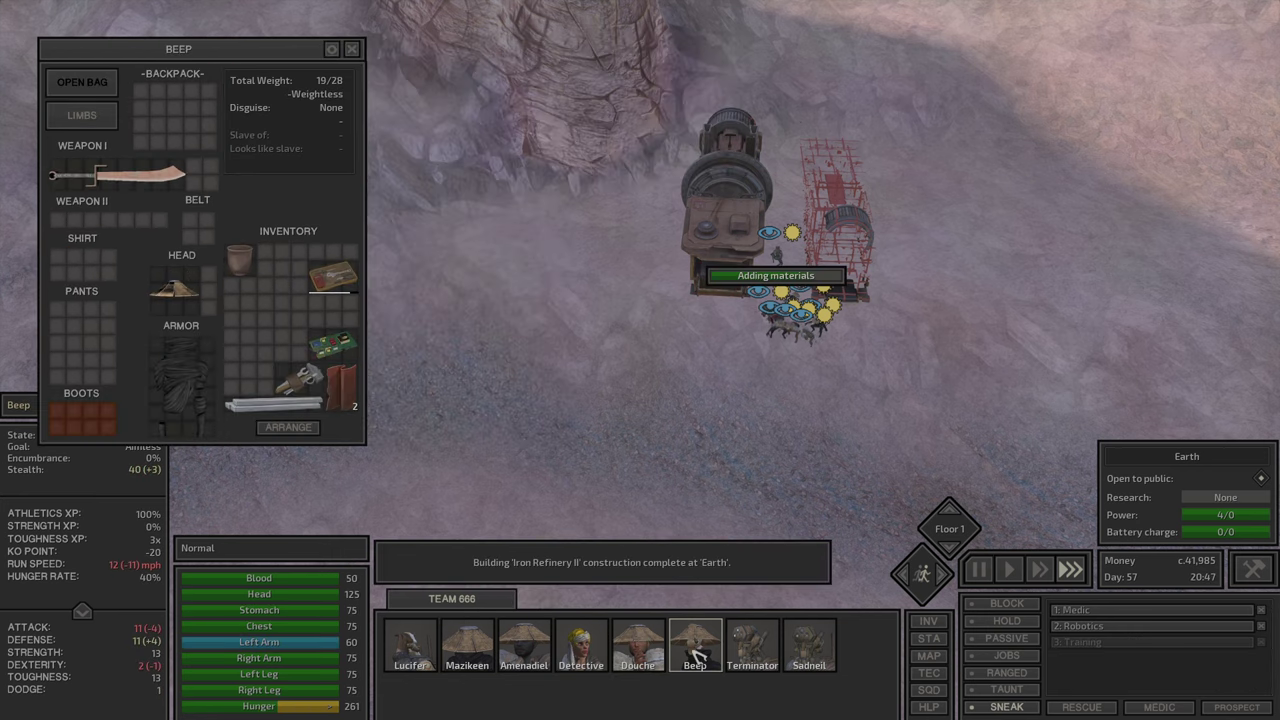
{"action": "left_click", "coordinate": [432, 660]}
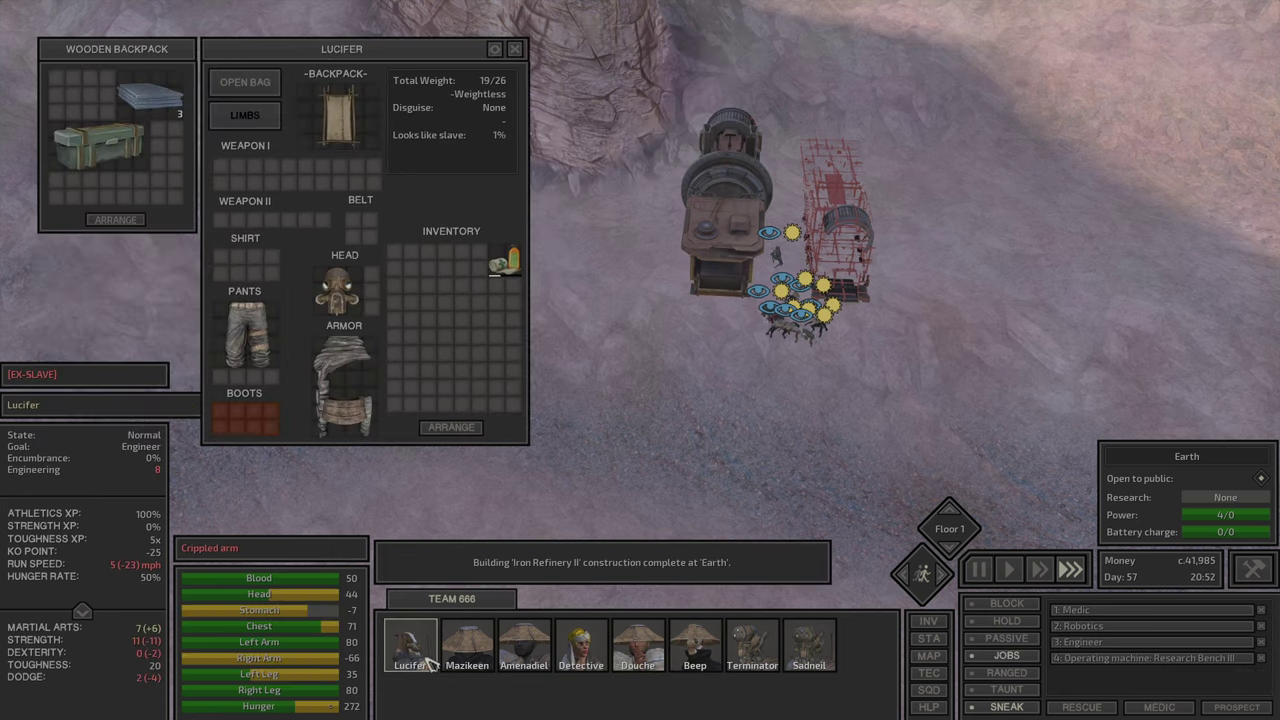
{"action": "left_click", "coordinate": [476, 665]}
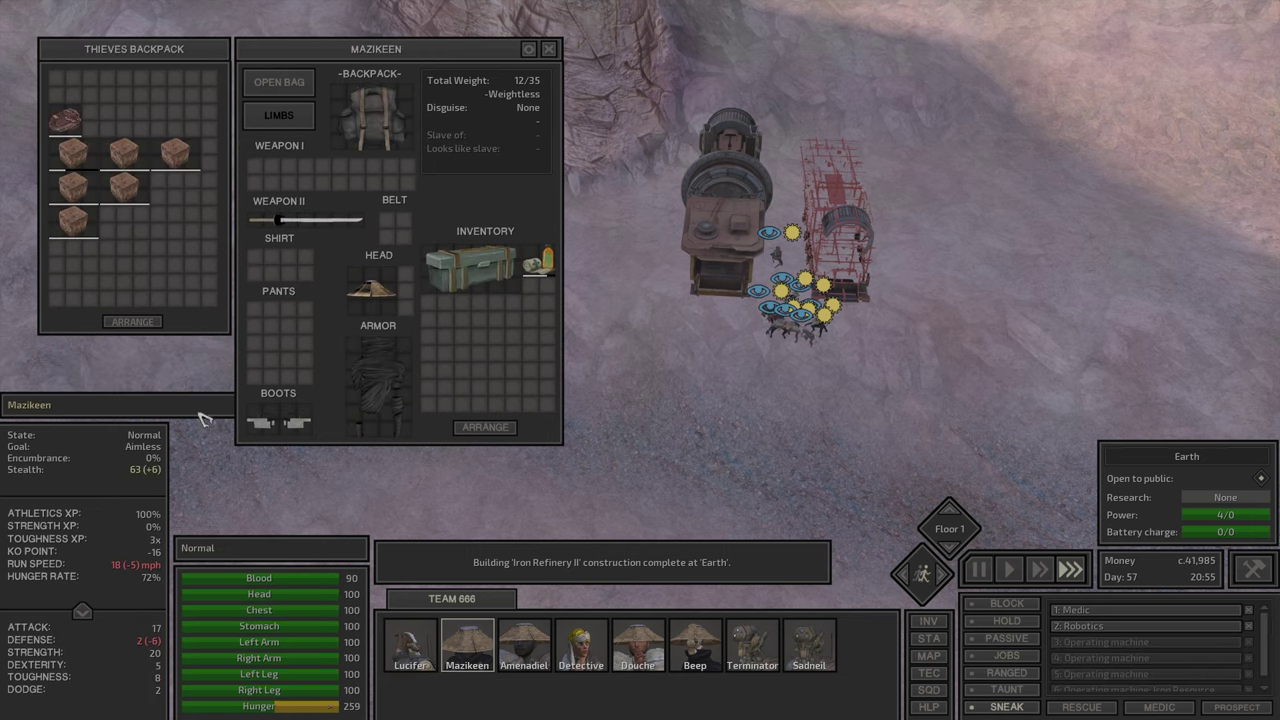
{"action": "left_click", "coordinate": [689, 655]}
{"action": "key", "text": "i"}
Step: Put Iron Refinery II first in Sadneil's jobs and confirm the refinery shows 1/1 workers
{"action": "left_click", "coordinate": [780, 258]}
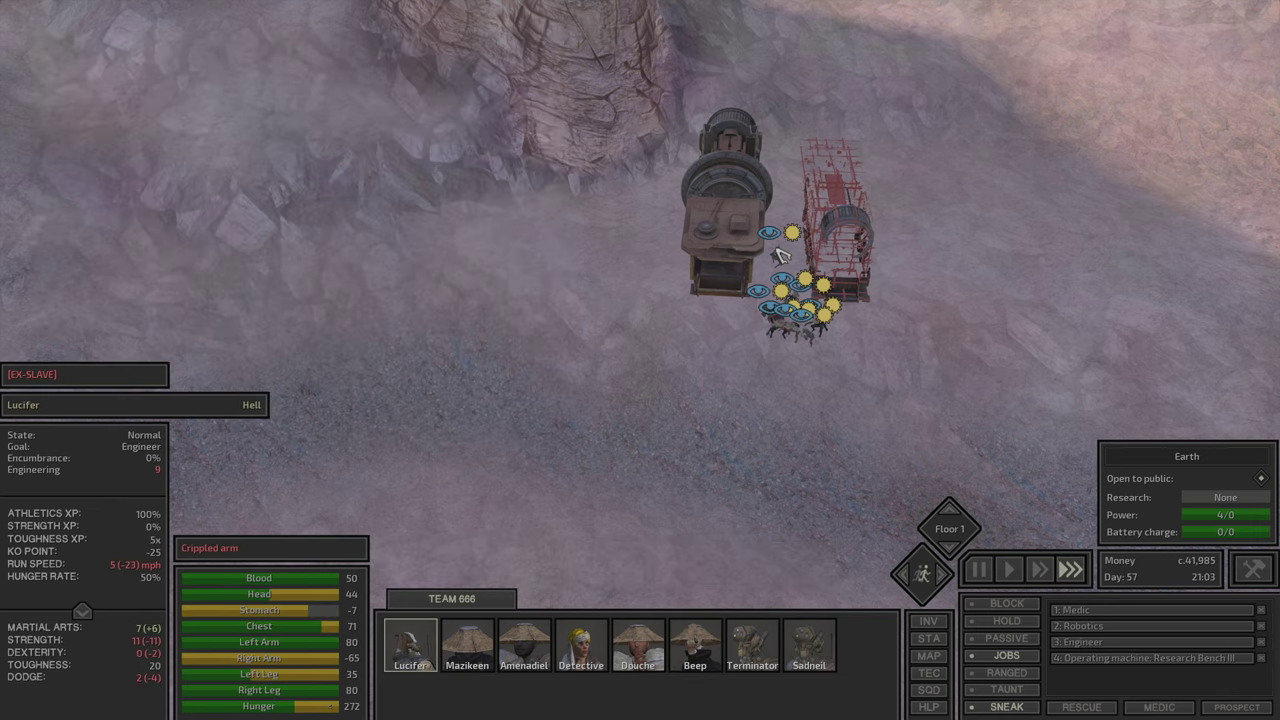
{"action": "left_click", "coordinate": [771, 234]}
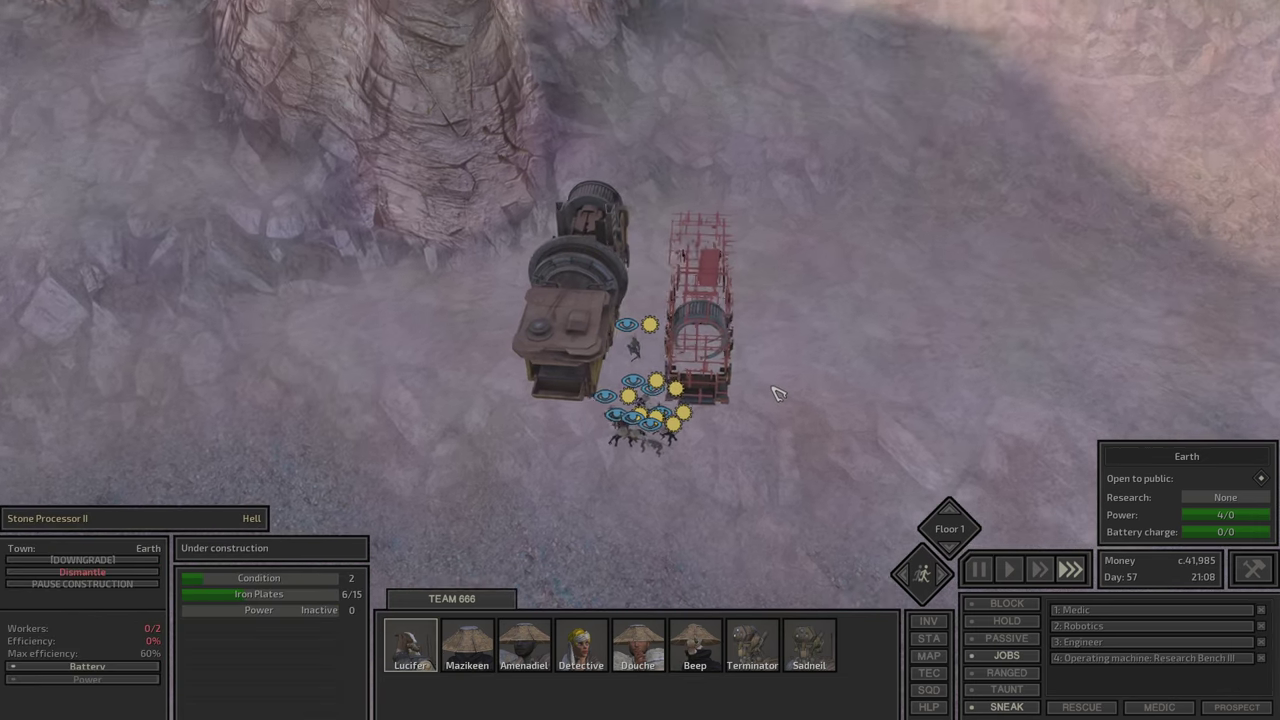
{"action": "key", "text": "i"}
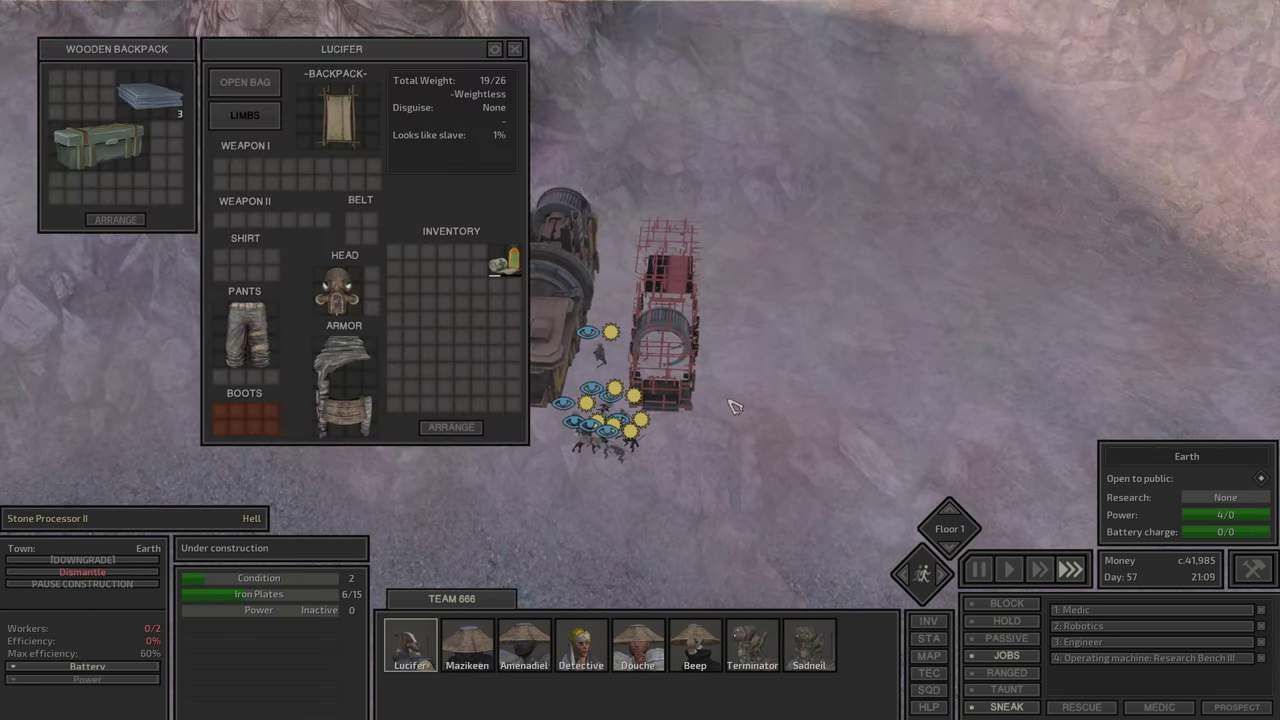
{"action": "left_click", "coordinate": [546, 280]}
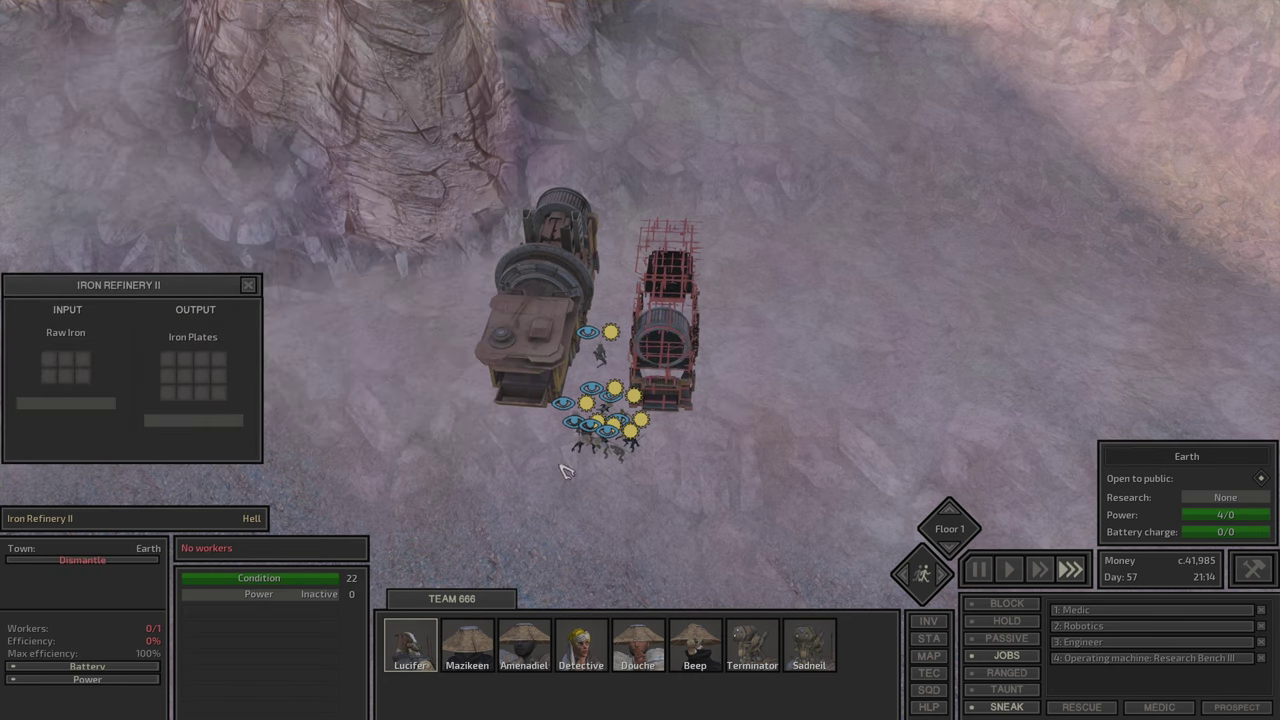
{"action": "left_click", "coordinate": [810, 648]}
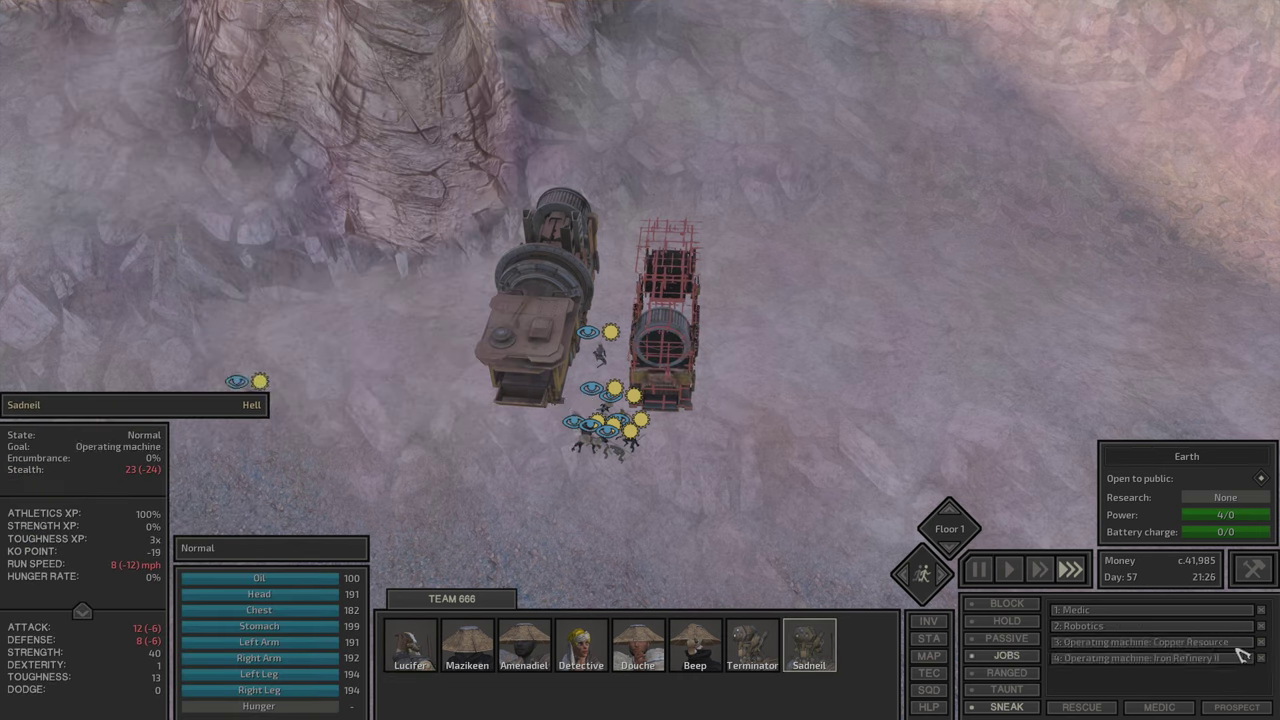
{"action": "scroll", "coordinate": [666, 403], "scroll_direction": "down", "scroll_amount": 2}
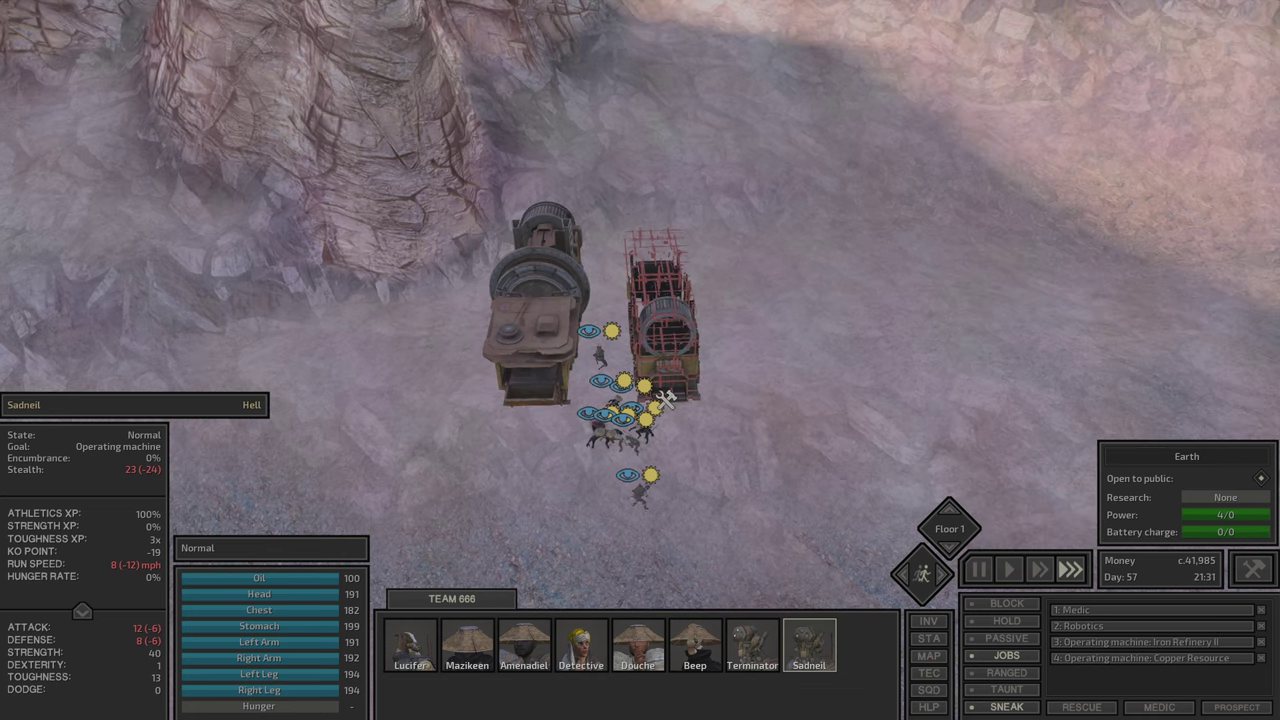
{"action": "scroll", "coordinate": [666, 400], "scroll_direction": "up", "scroll_amount": 3}
{"action": "scroll", "coordinate": [668, 402], "scroll_direction": "down", "scroll_amount": 3}
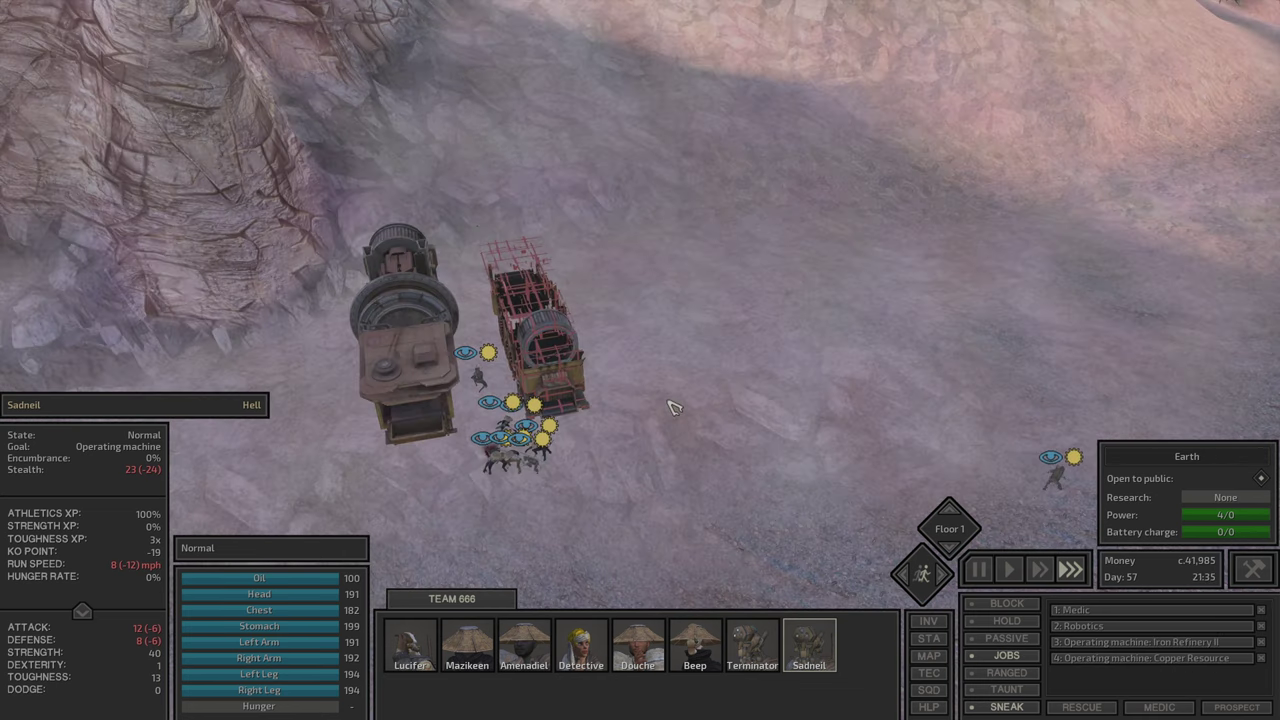
{"action": "left_click", "coordinate": [373, 397]}
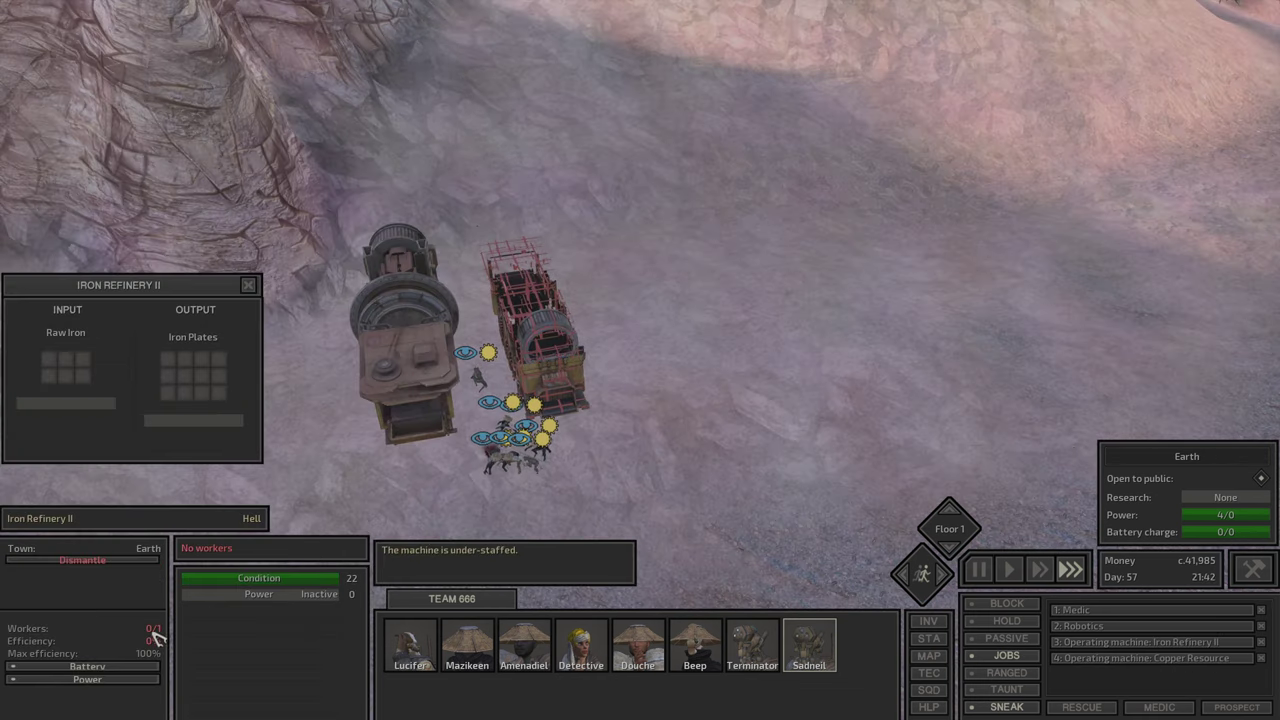
{"action": "key", "text": "a"}
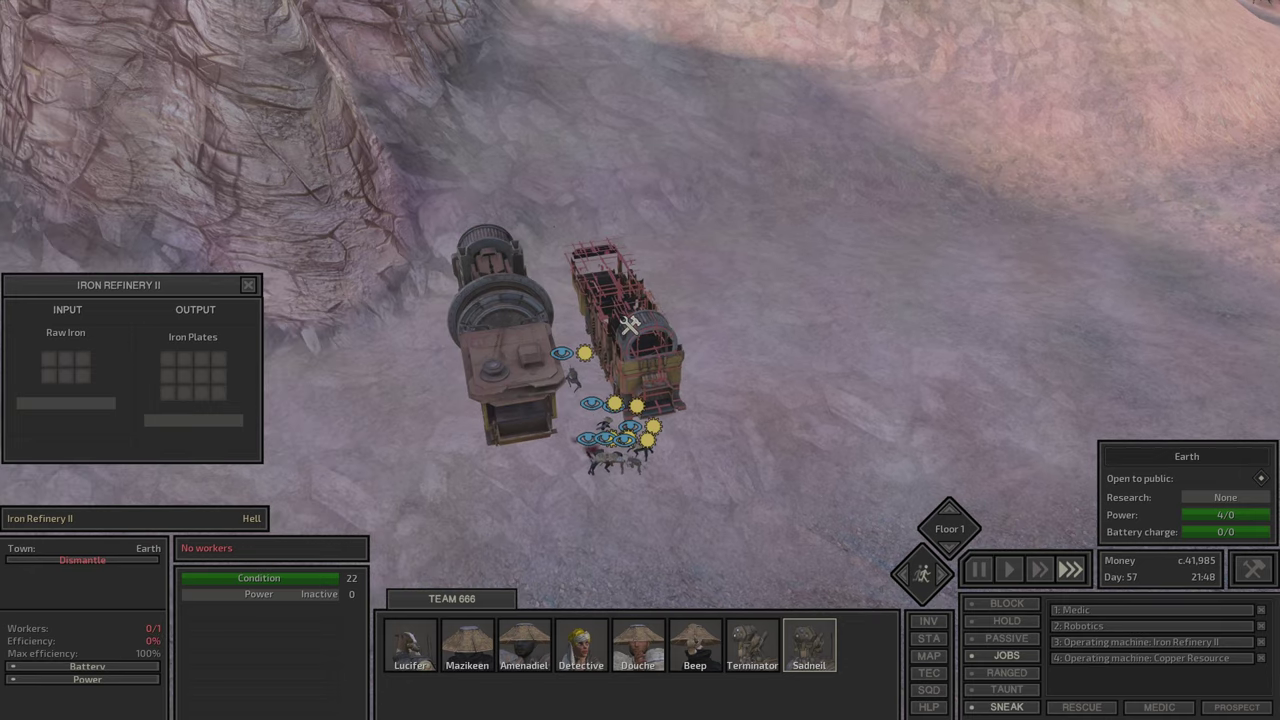
{"action": "key", "text": "d"}
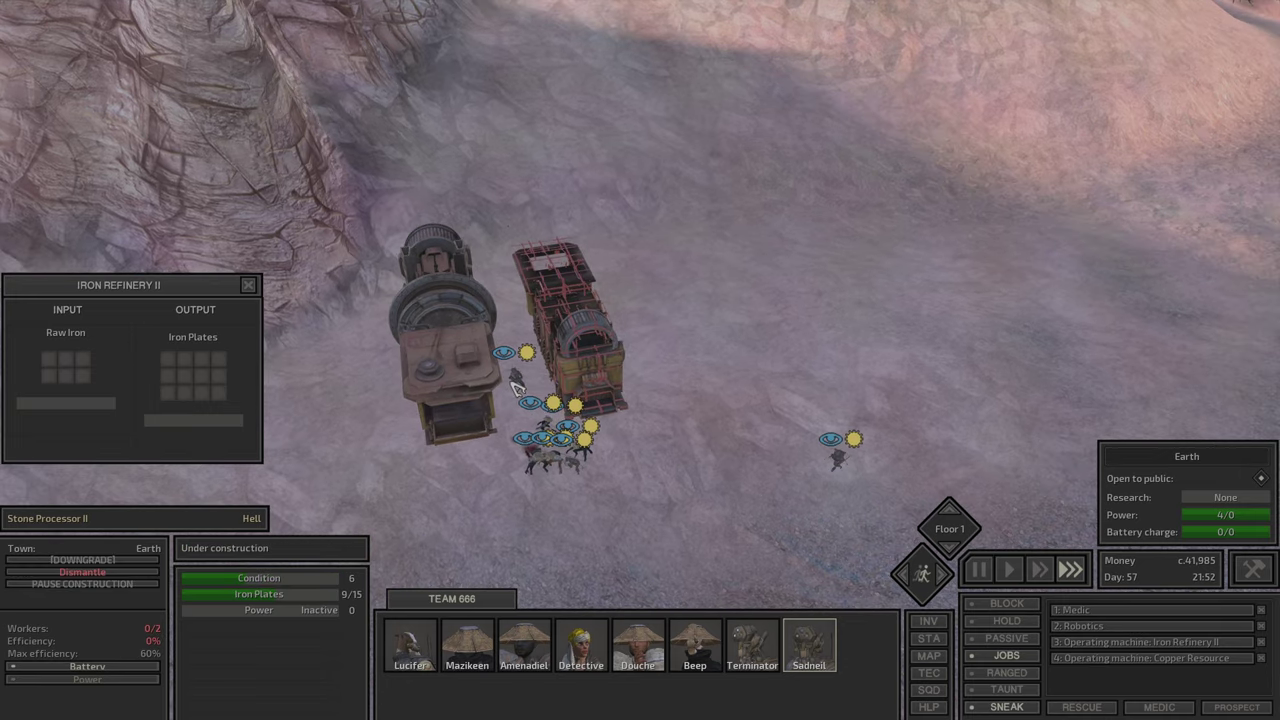
{"action": "left_click", "coordinate": [516, 388]}
{"action": "scroll", "coordinate": [516, 388], "scroll_direction": "up", "scroll_amount": 5}
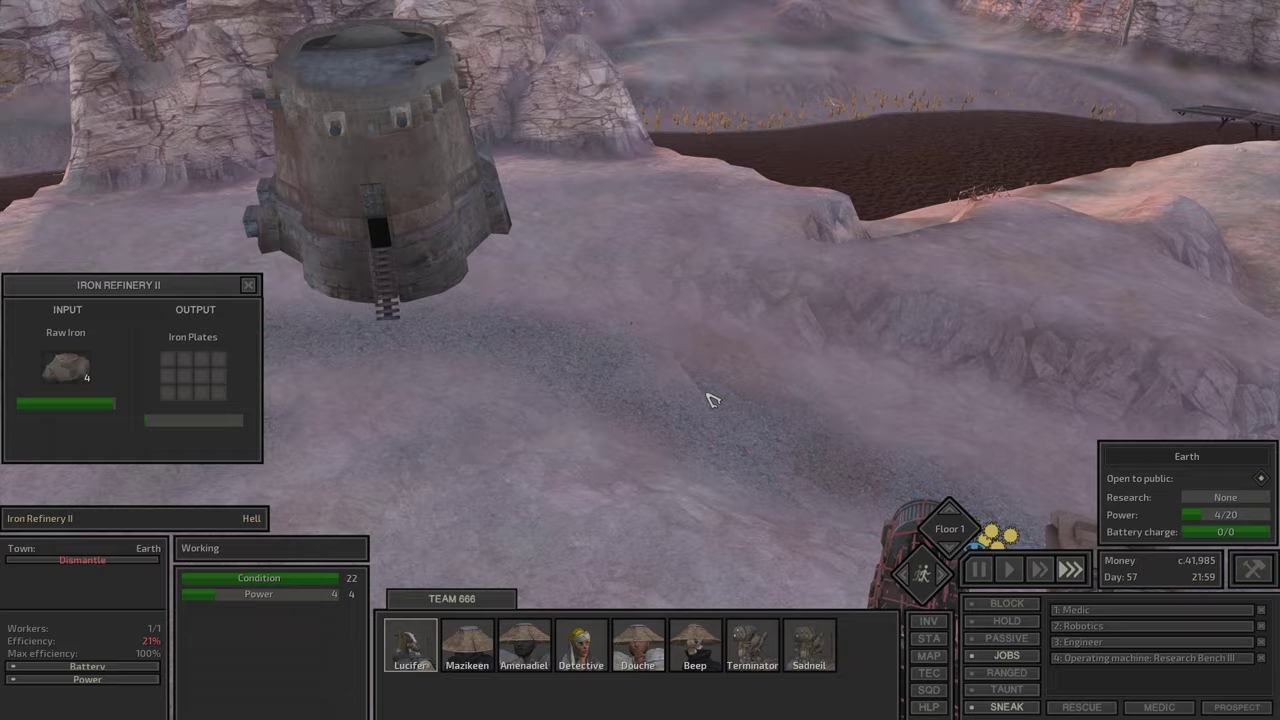
Step: Inspect the Bughouse tower, then select Lucifer and Sadneil to follow them toward it
{"action": "left_click", "coordinate": [514, 294]}
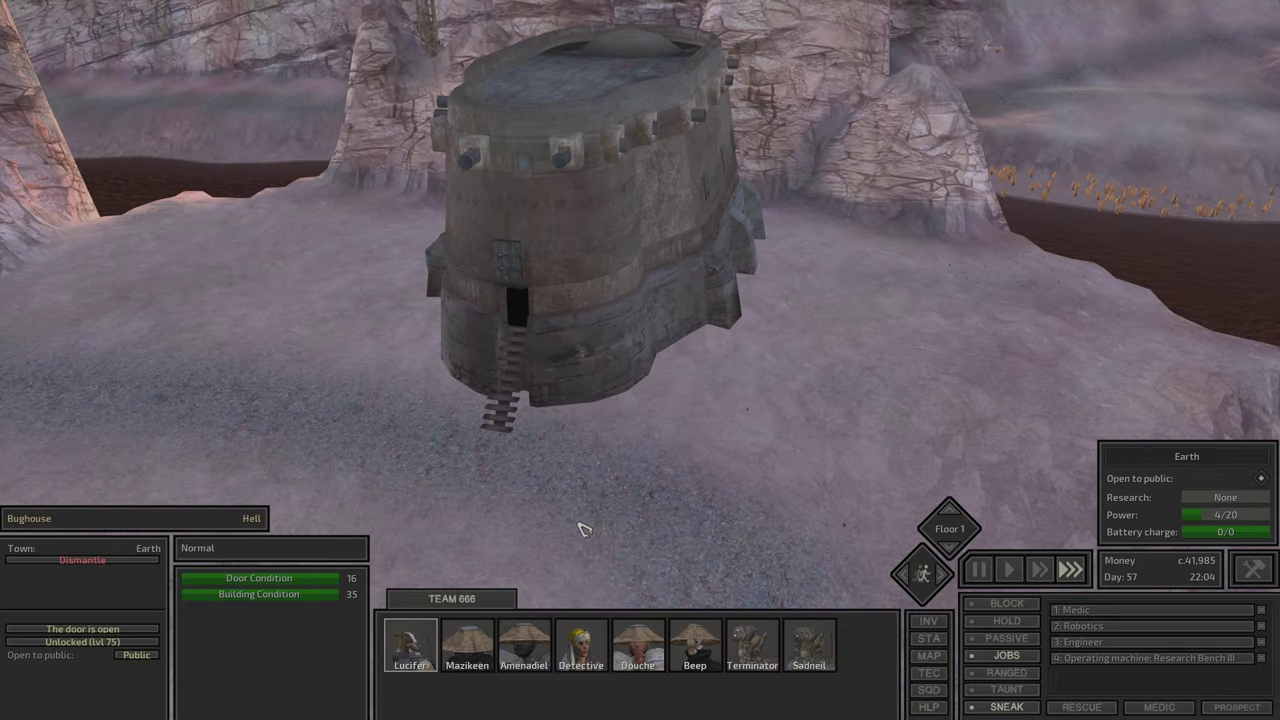
{"action": "key", "text": "a"}
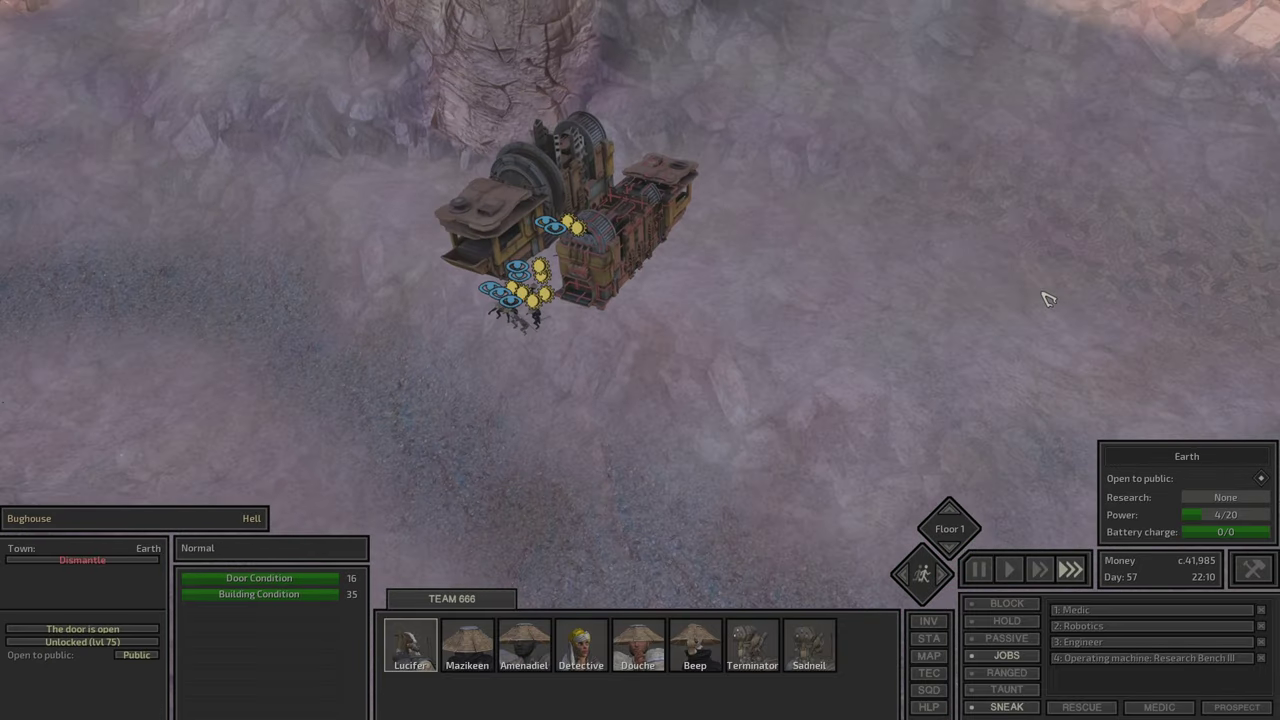
{"action": "key", "text": "F1"}
{"action": "scroll", "coordinate": [632, 340], "scroll_direction": "up", "scroll_amount": 5}
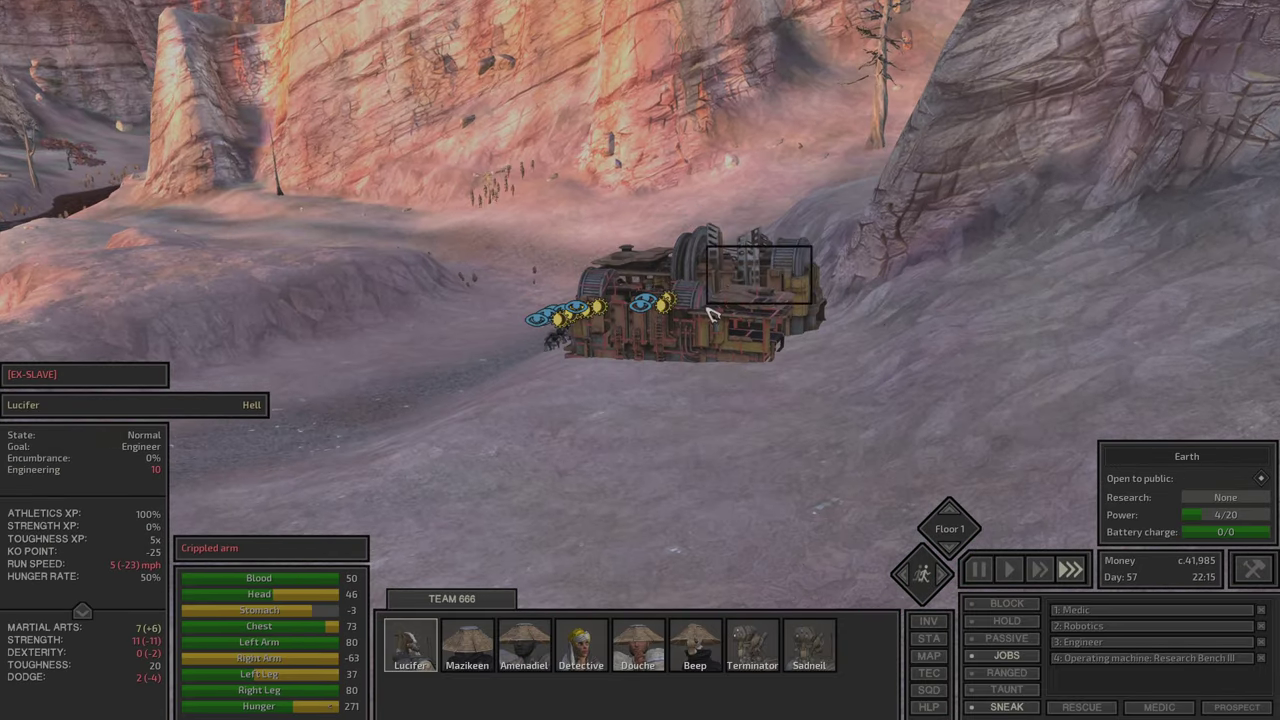
{"action": "key", "text": "F8"}
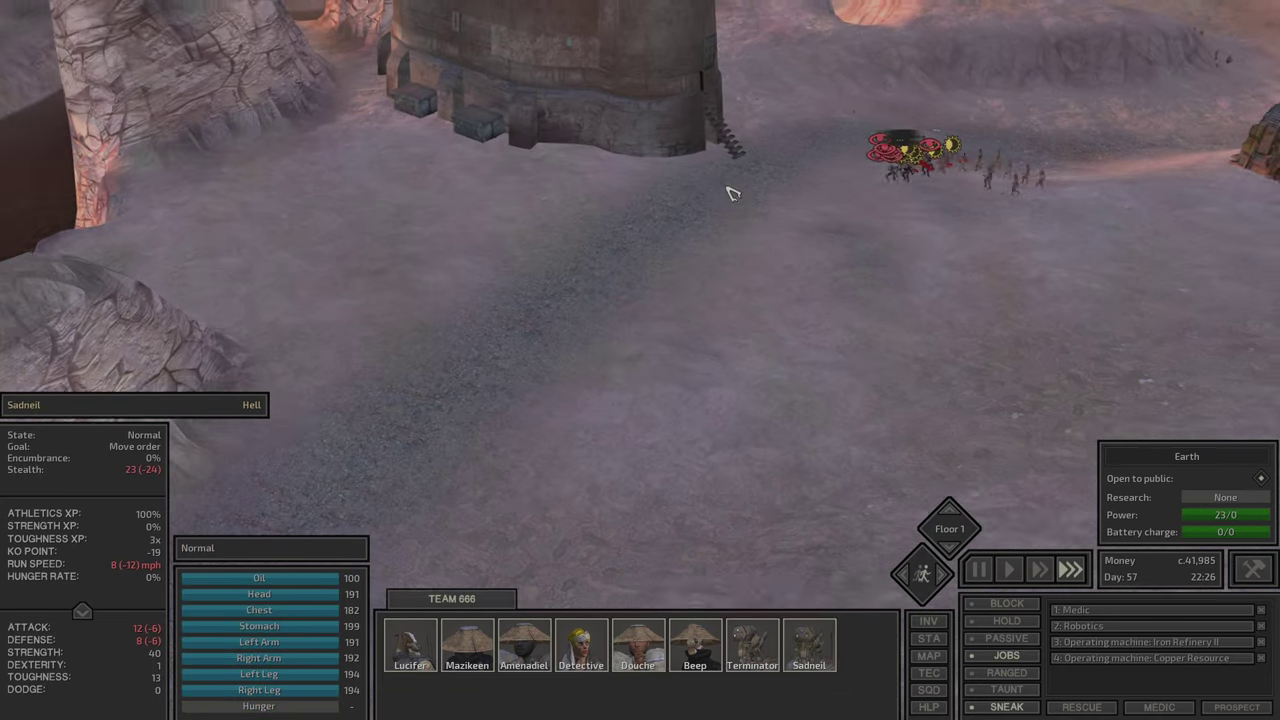
{"action": "scroll", "coordinate": [732, 193], "scroll_direction": "up", "scroll_amount": 3}
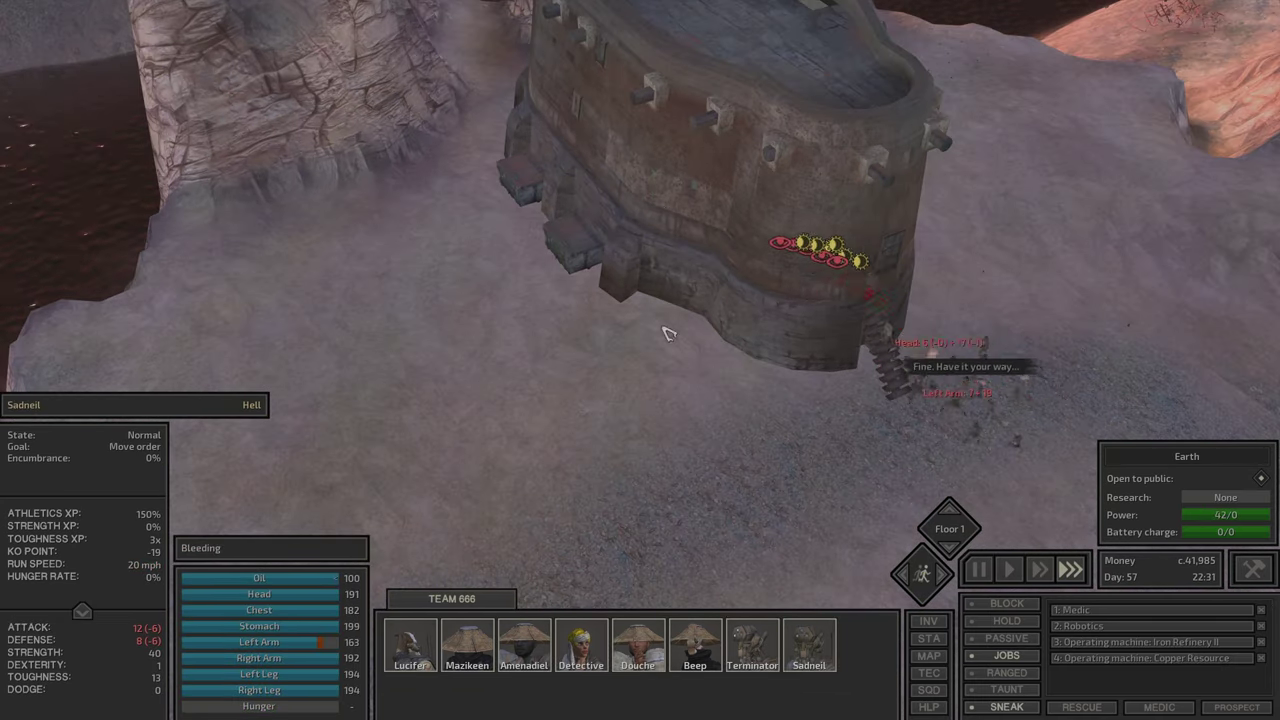
Step: Pause the game, browse the squad's inventories, and move meat into Mazikeen's inventory
{"action": "key", "text": "space"}
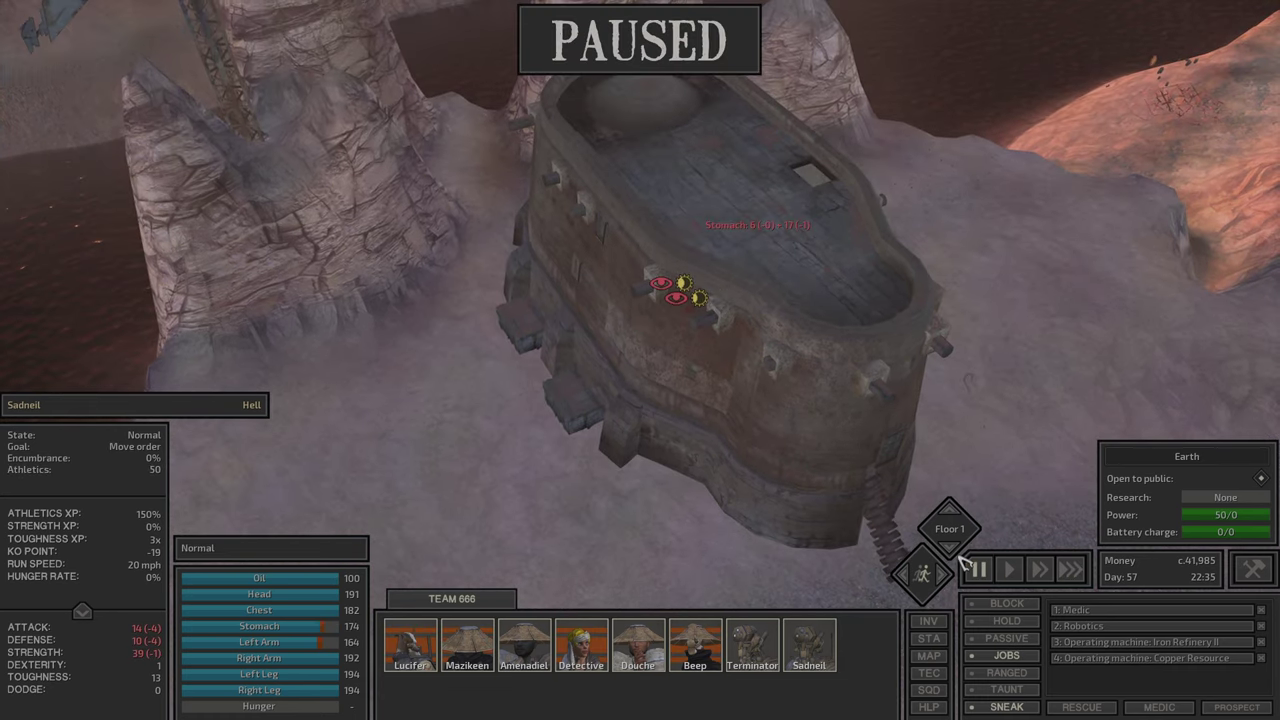
{"action": "left_click", "coordinate": [950, 550]}
{"action": "key", "text": "i"}
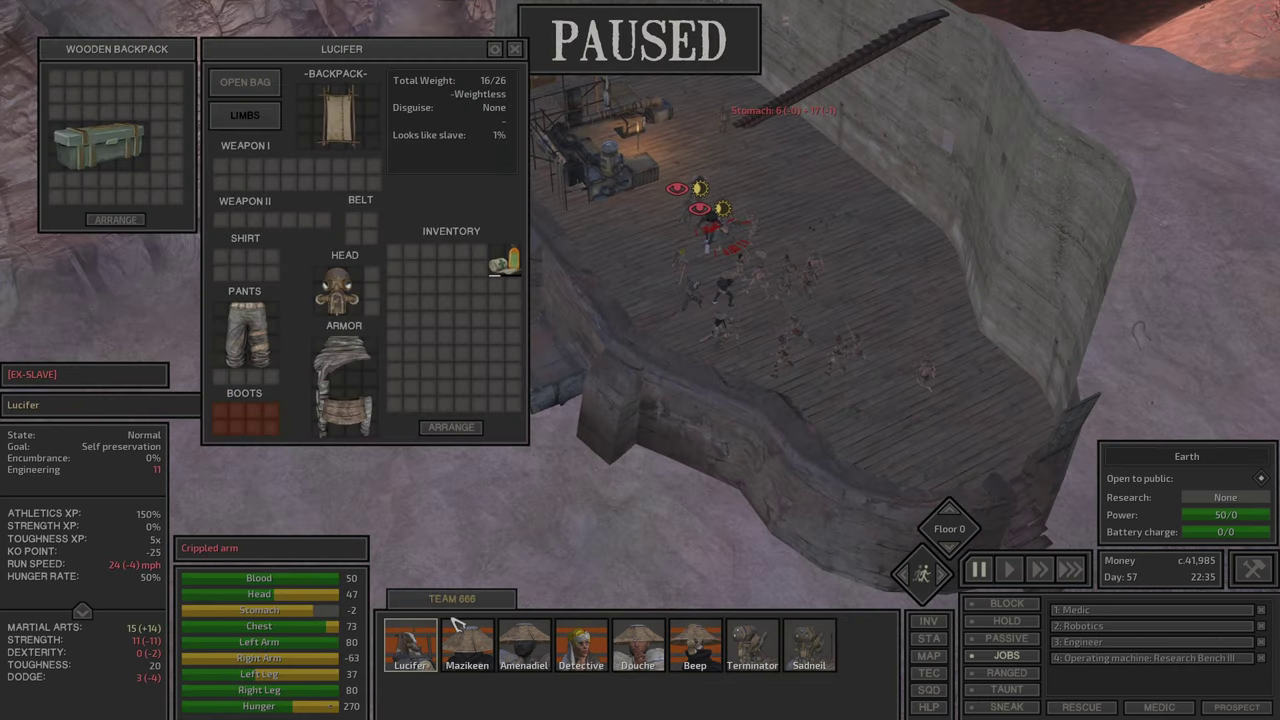
{"action": "left_click", "coordinate": [465, 665]}
{"action": "left_click", "coordinate": [535, 640]}
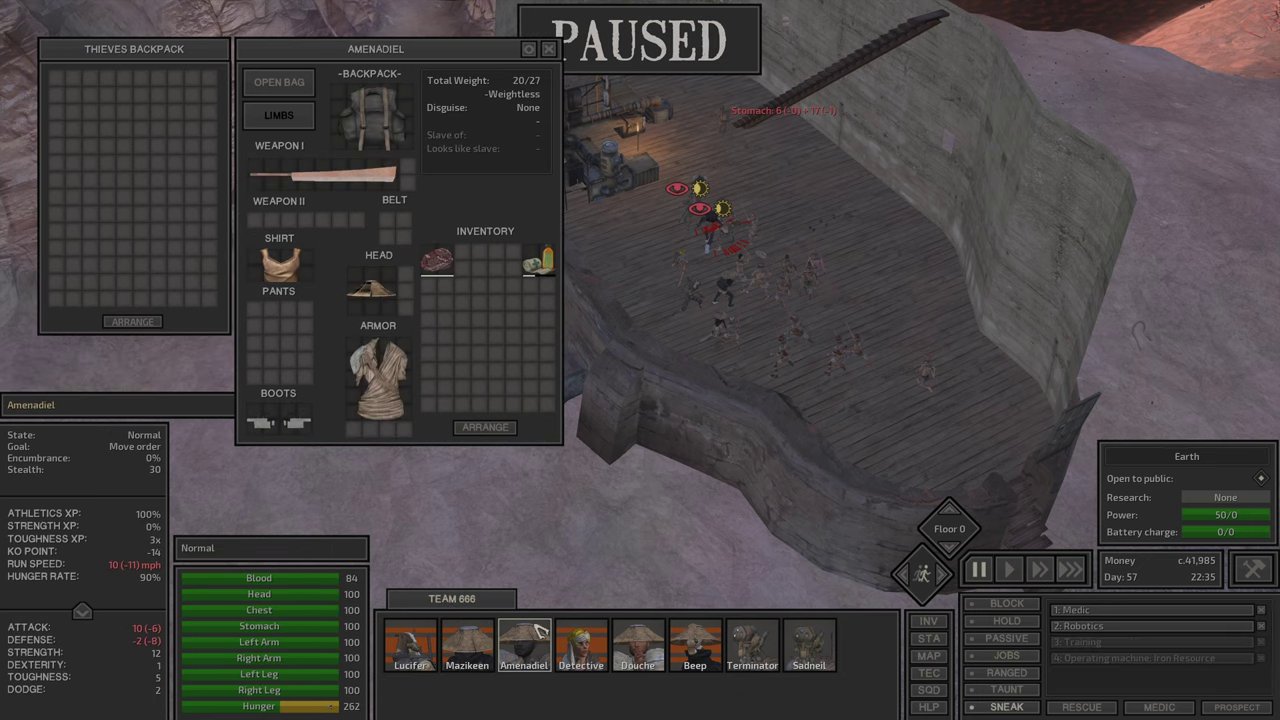
{"action": "left_click", "coordinate": [436, 266]}
{"action": "left_click", "coordinate": [463, 660]}
{"action": "left_click", "coordinate": [578, 648]}
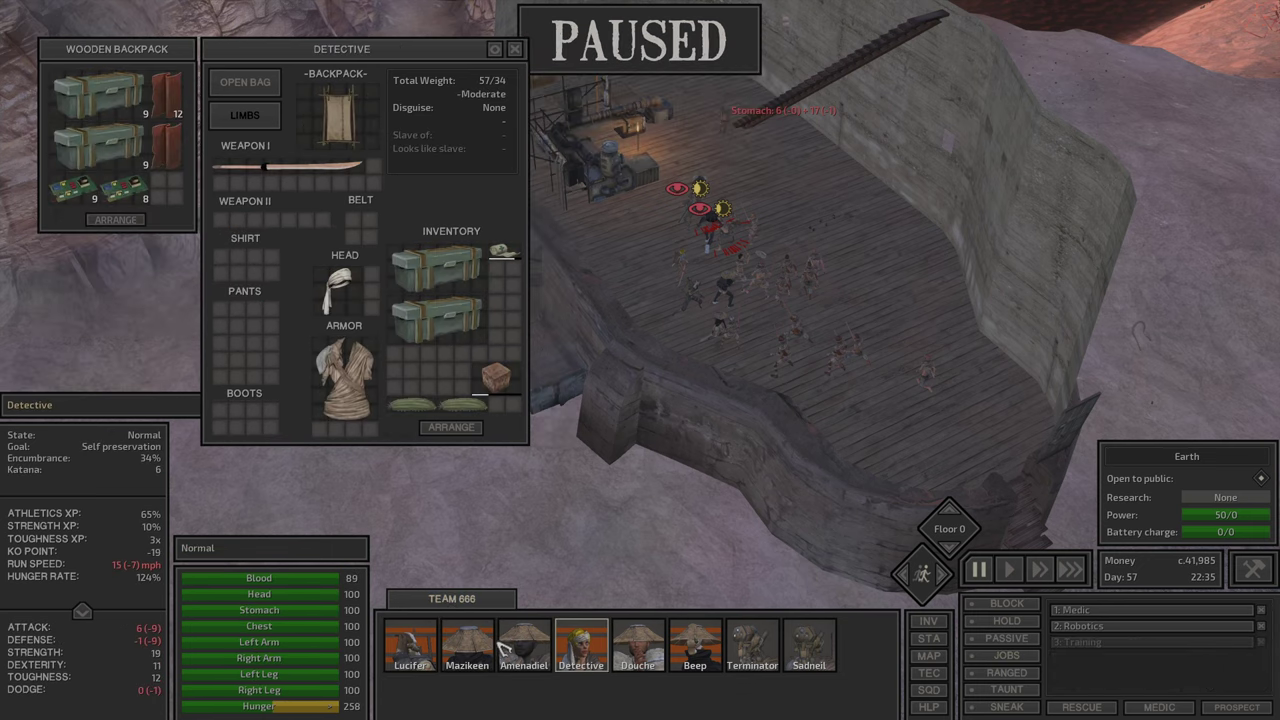
{"action": "left_click", "coordinate": [638, 645]}
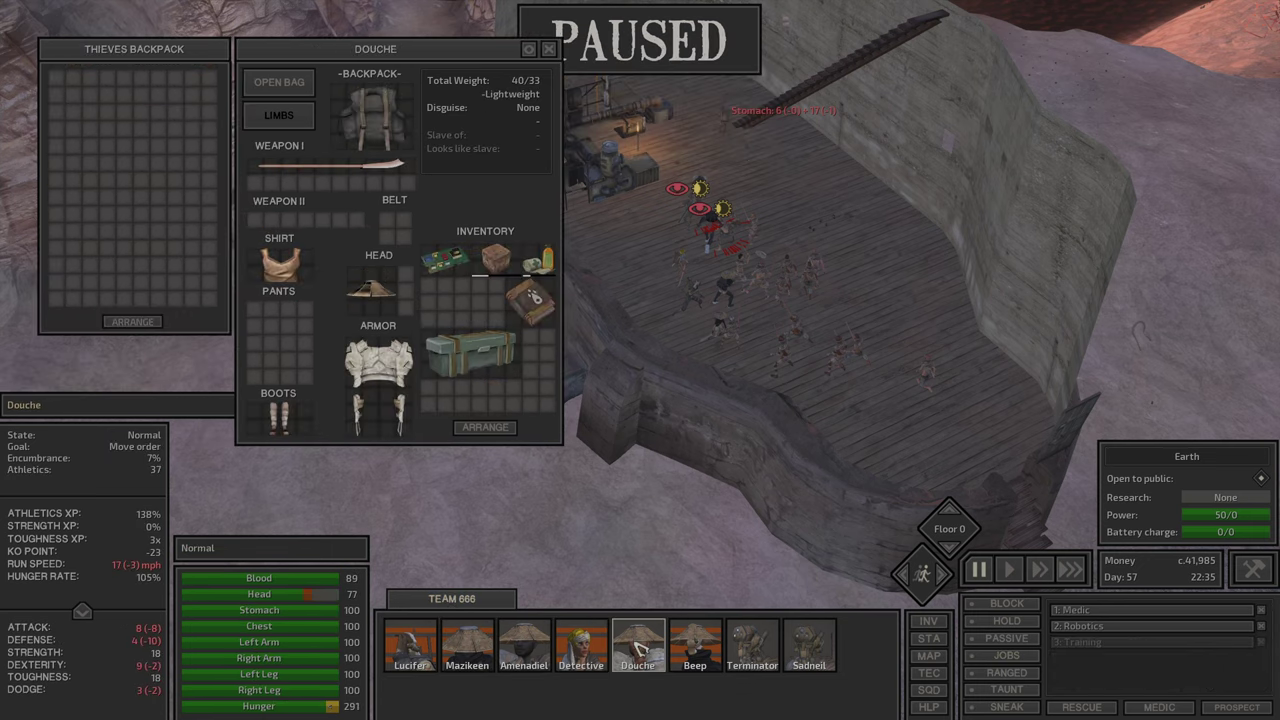
{"action": "left_click", "coordinate": [497, 263]}
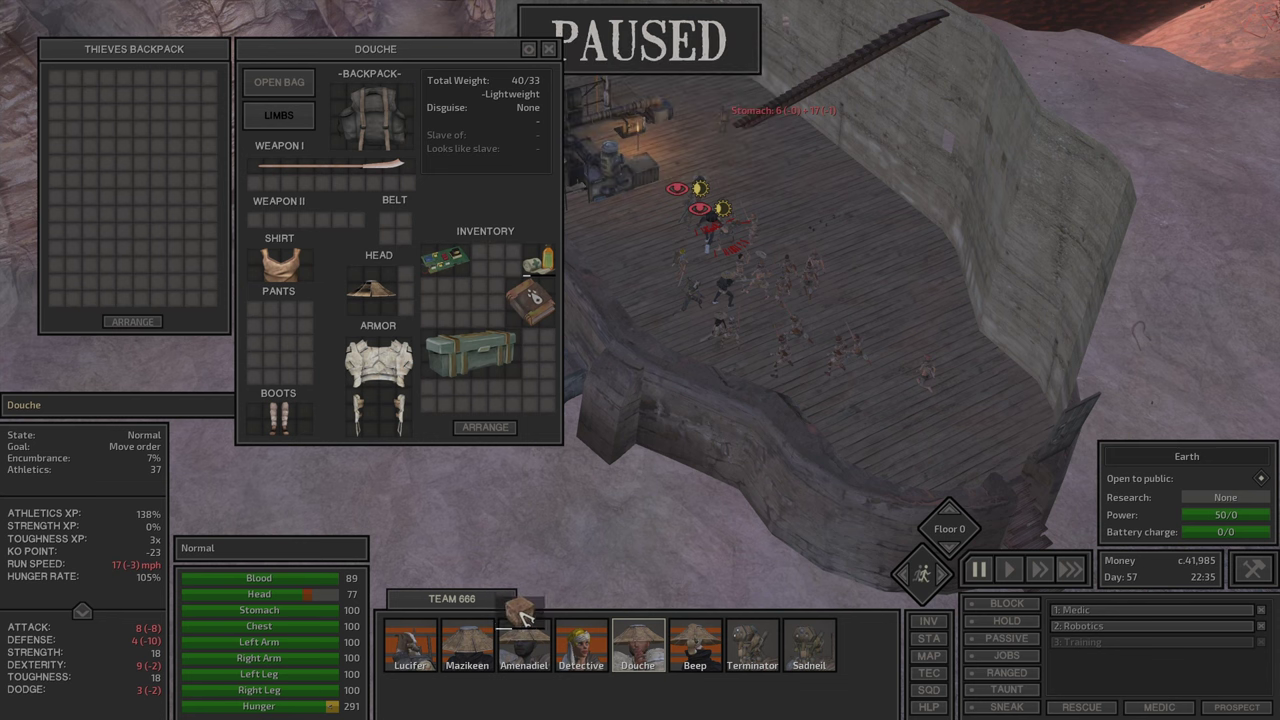
Step: Take Terminator's raw meat and cycle through squad inventories to Detective's Wooden Backpack
{"action": "left_click", "coordinate": [707, 668]}
{"action": "left_click", "coordinate": [750, 665]}
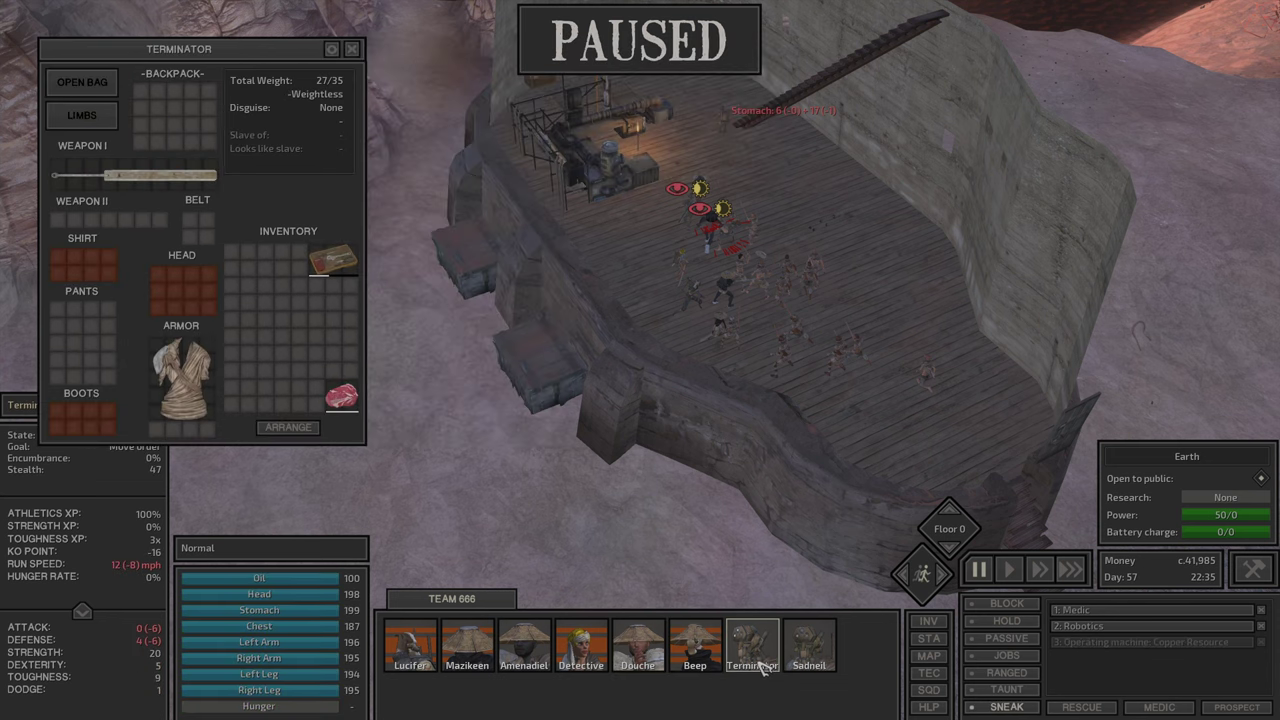
{"action": "left_click", "coordinate": [341, 396]}
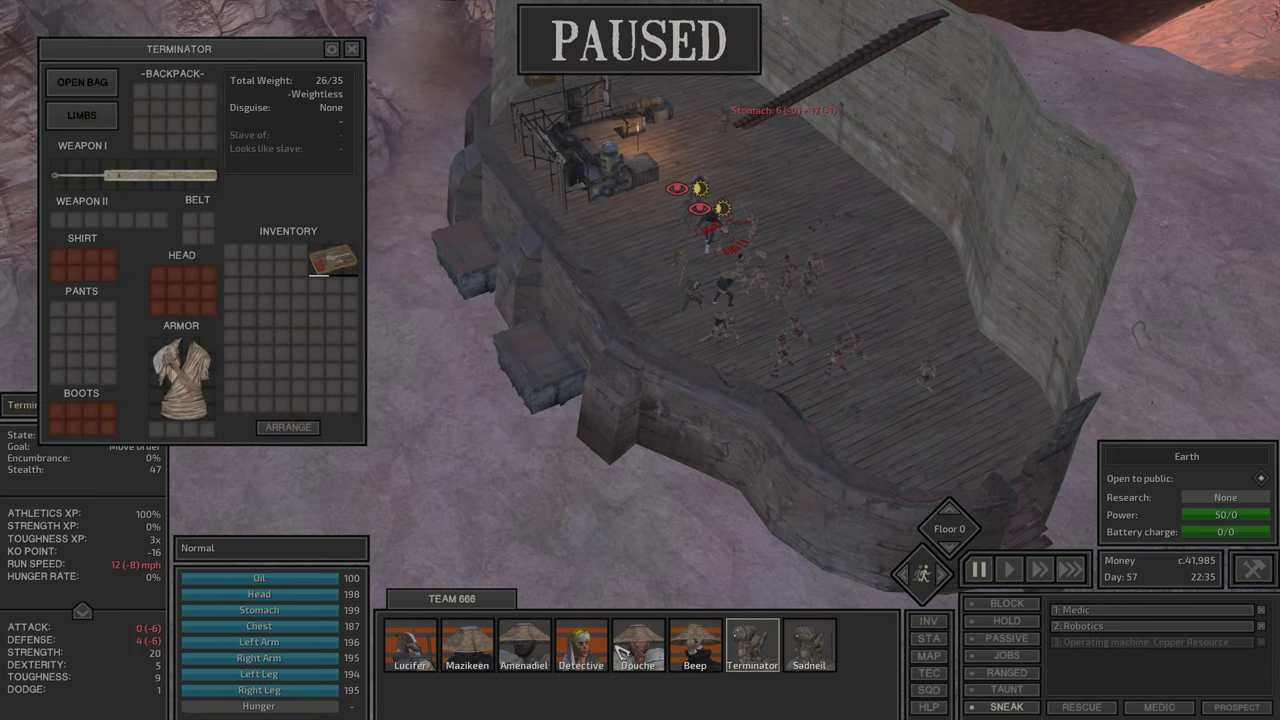
{"action": "left_click", "coordinate": [806, 650]}
{"action": "left_click", "coordinate": [740, 657]}
{"action": "left_click", "coordinate": [697, 660]}
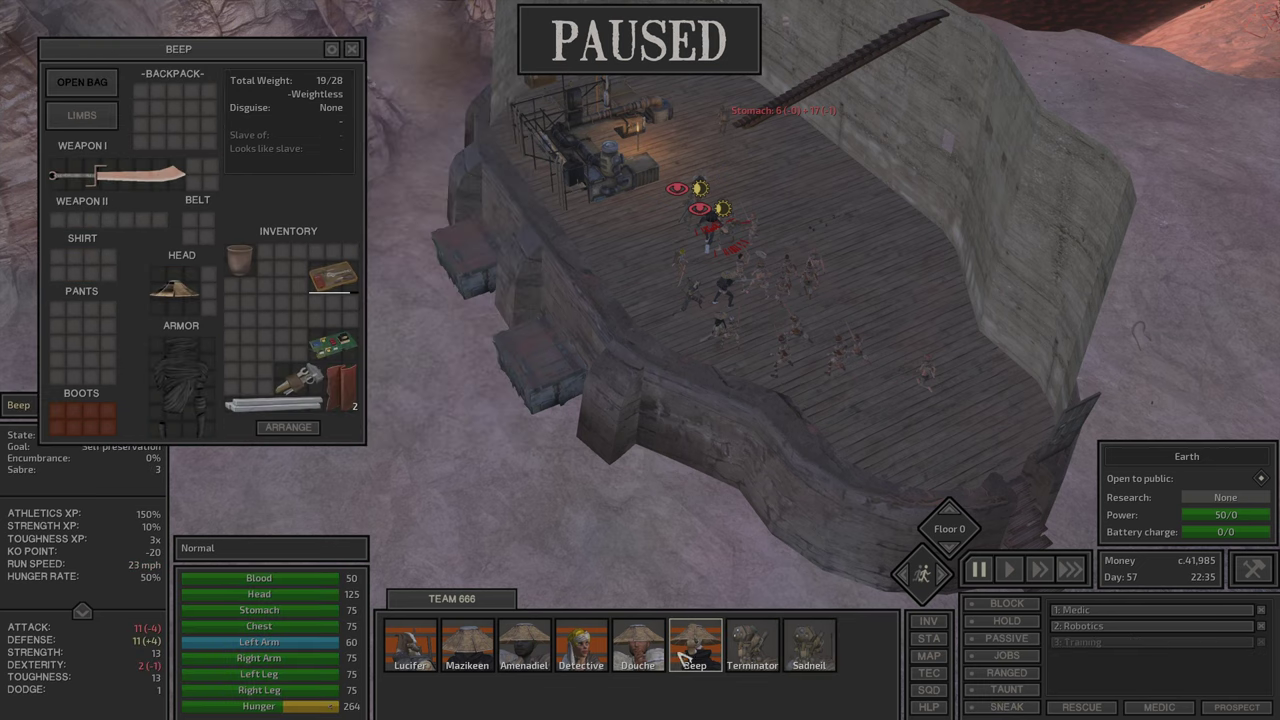
{"action": "left_click", "coordinate": [655, 667]}
{"action": "left_click", "coordinate": [590, 652]}
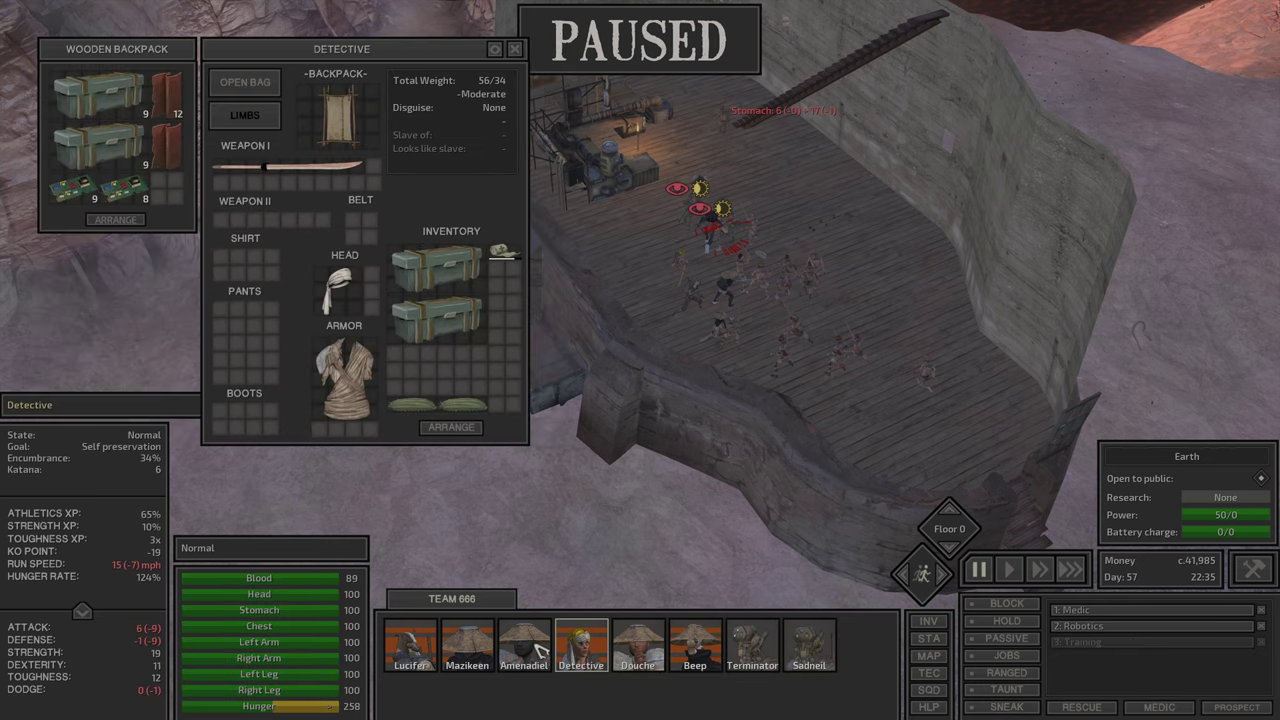
Step: Pack Mazikeen's raw meat and two blocks into her Thieves Backpack, then drop it
{"action": "left_click", "coordinate": [533, 646]}
{"action": "left_click", "coordinate": [470, 646]}
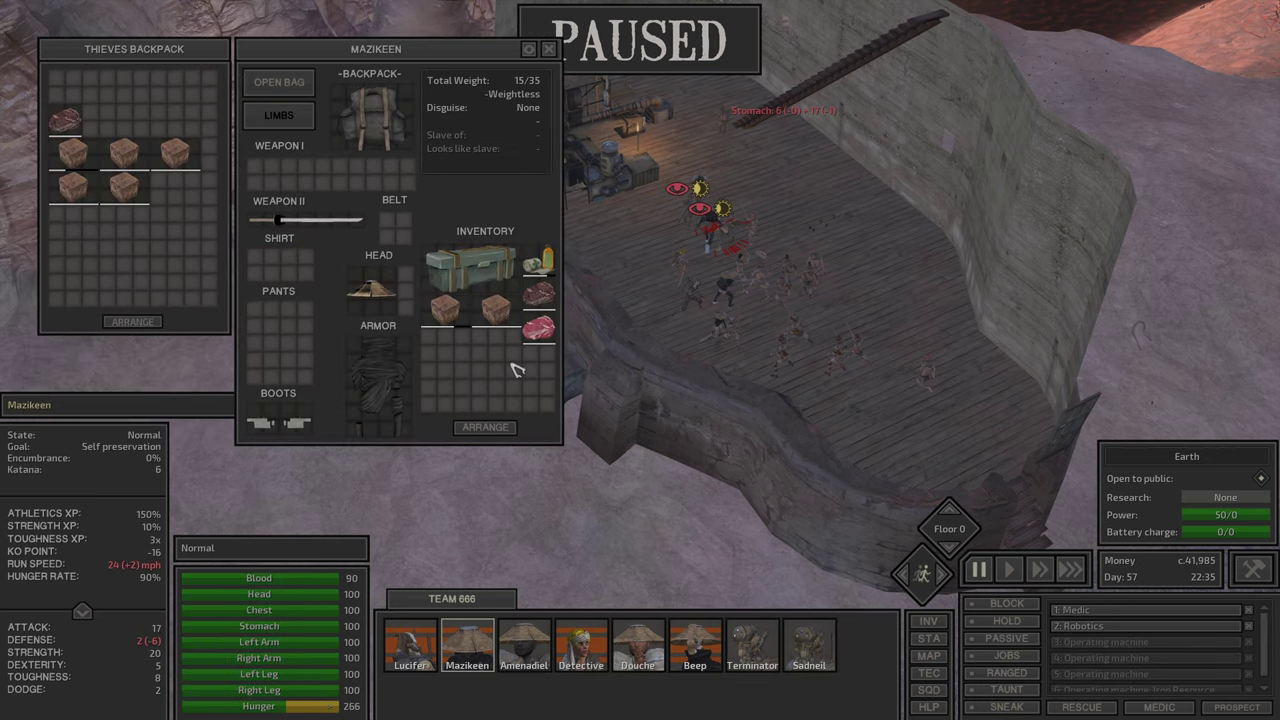
{"action": "left_click", "coordinate": [538, 328], "text": "ctrl"}
{"action": "left_click", "coordinate": [497, 314], "text": "ctrl"}
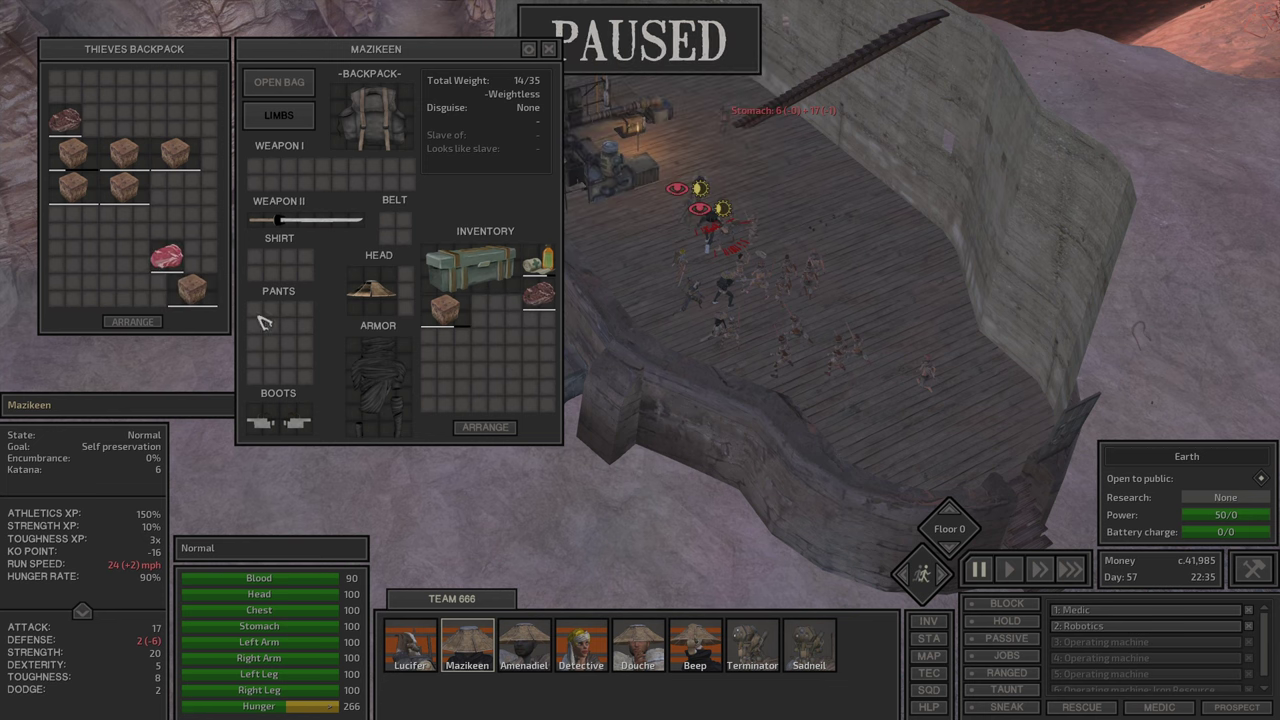
{"action": "left_click", "coordinate": [445, 308], "text": "ctrl"}
{"action": "left_click", "coordinate": [538, 293], "text": "ctrl"}
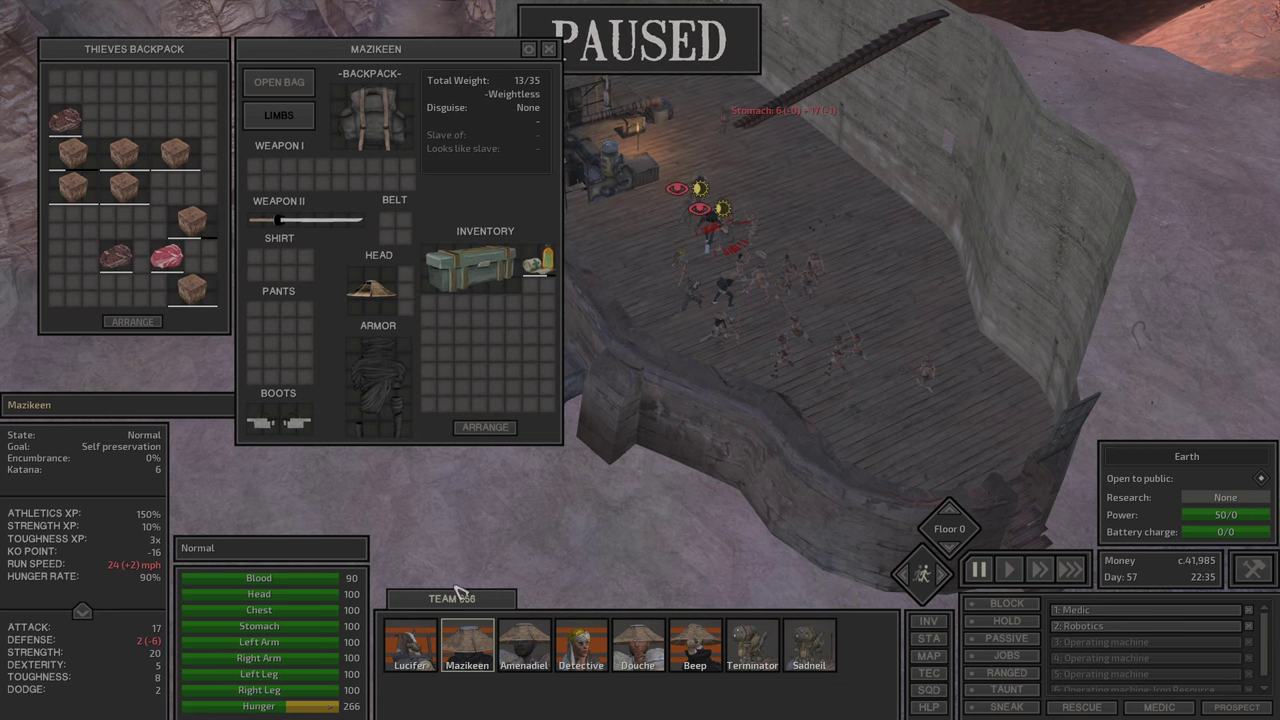
{"action": "left_click", "coordinate": [412, 640]}
{"action": "left_click", "coordinate": [470, 648]}
{"action": "left_click", "coordinate": [350, 145]}
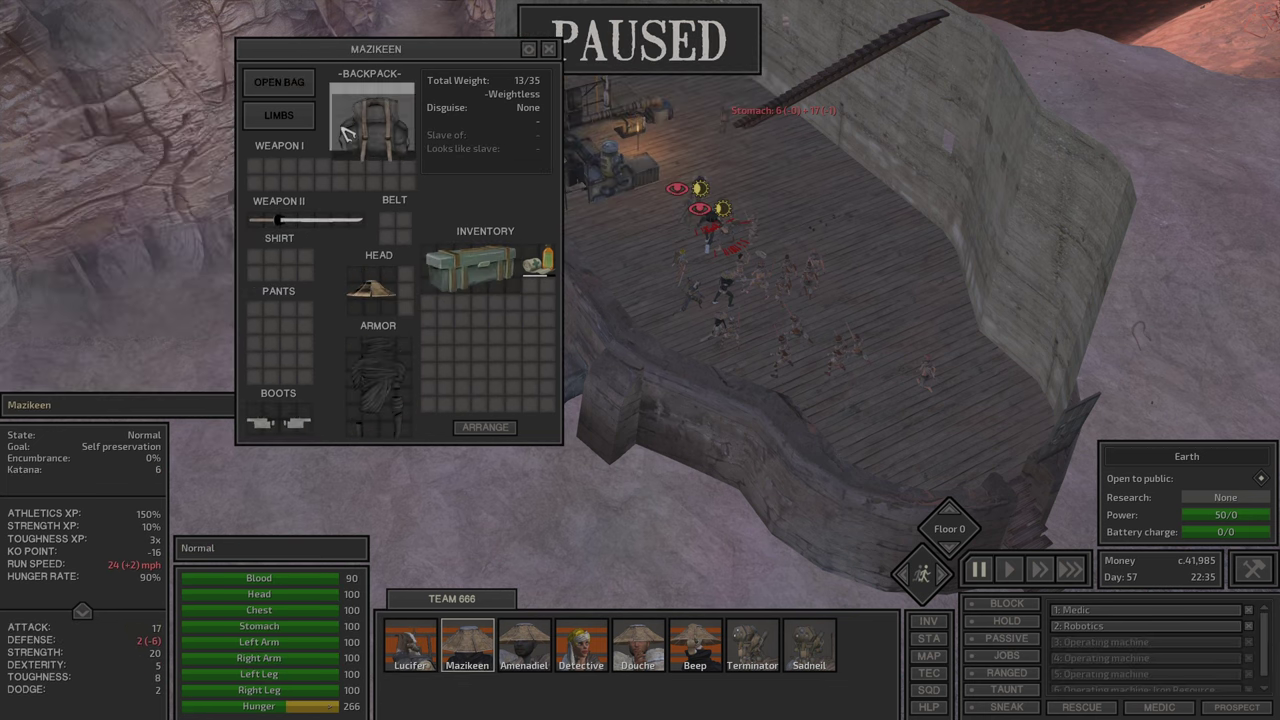
{"action": "mouse_move", "coordinate": [350, 145]}
{"action": "left_mouse_down"}
{"action": "mouse_move", "coordinate": [470, 390]}
{"action": "mouse_move", "coordinate": [668, 295]}
{"action": "left_mouse_up"}
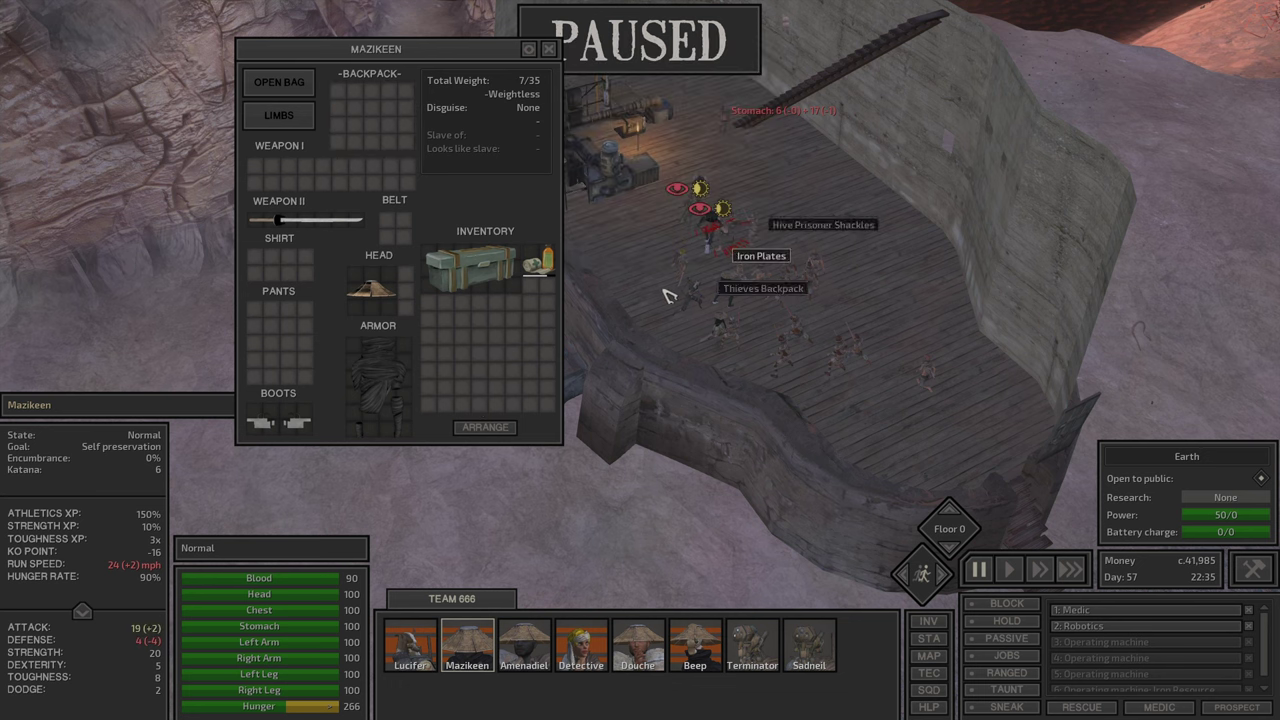
Step: Resume the game and order Sadneil to attack all the hungry bandits
{"action": "key", "text": "space"}
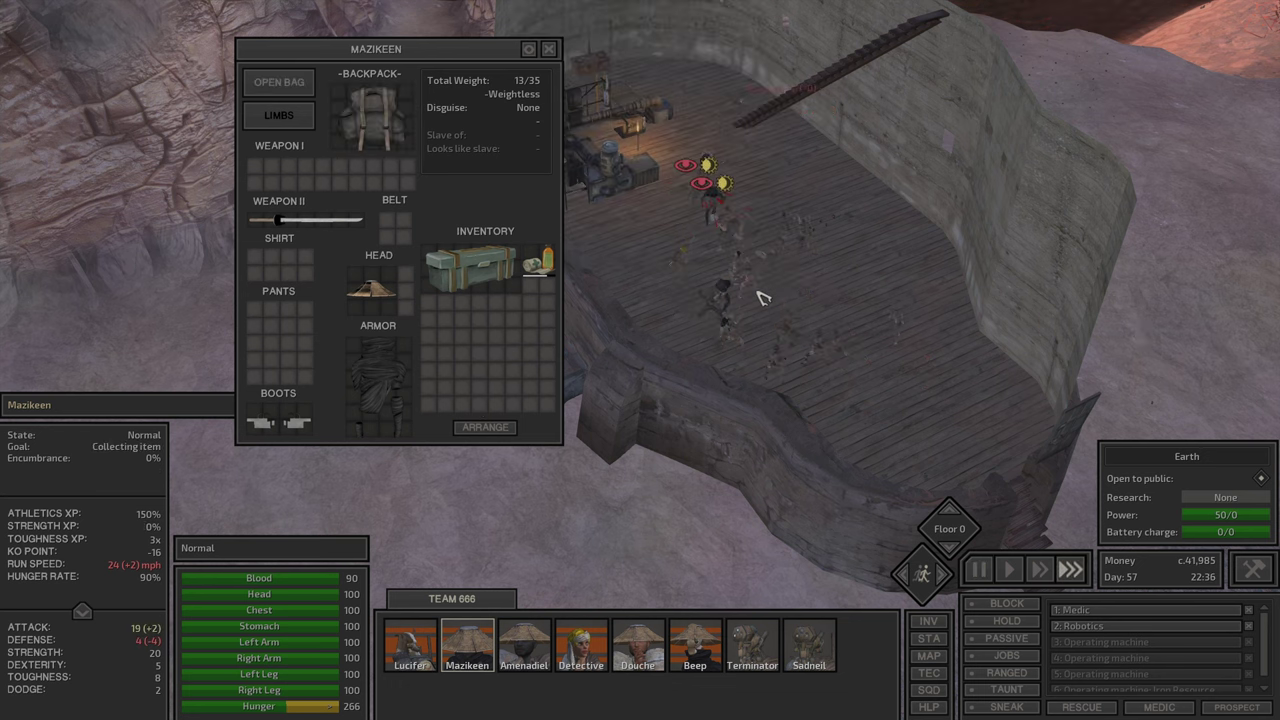
{"action": "key", "text": "i"}
{"action": "left_click", "coordinate": [795, 315]}
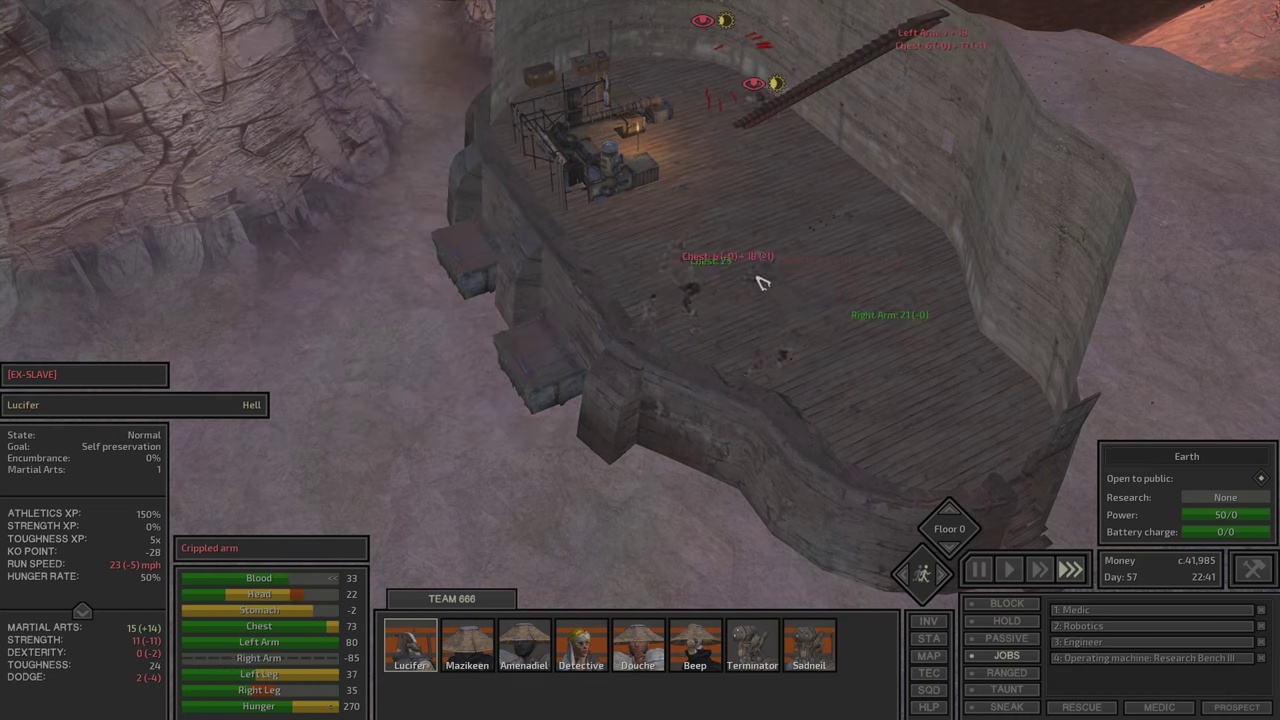
{"action": "key", "text": "space"}
{"action": "left_click", "coordinate": [1008, 568]}
{"action": "scroll", "coordinate": [700, 430], "scroll_direction": "up", "scroll_amount": 5}
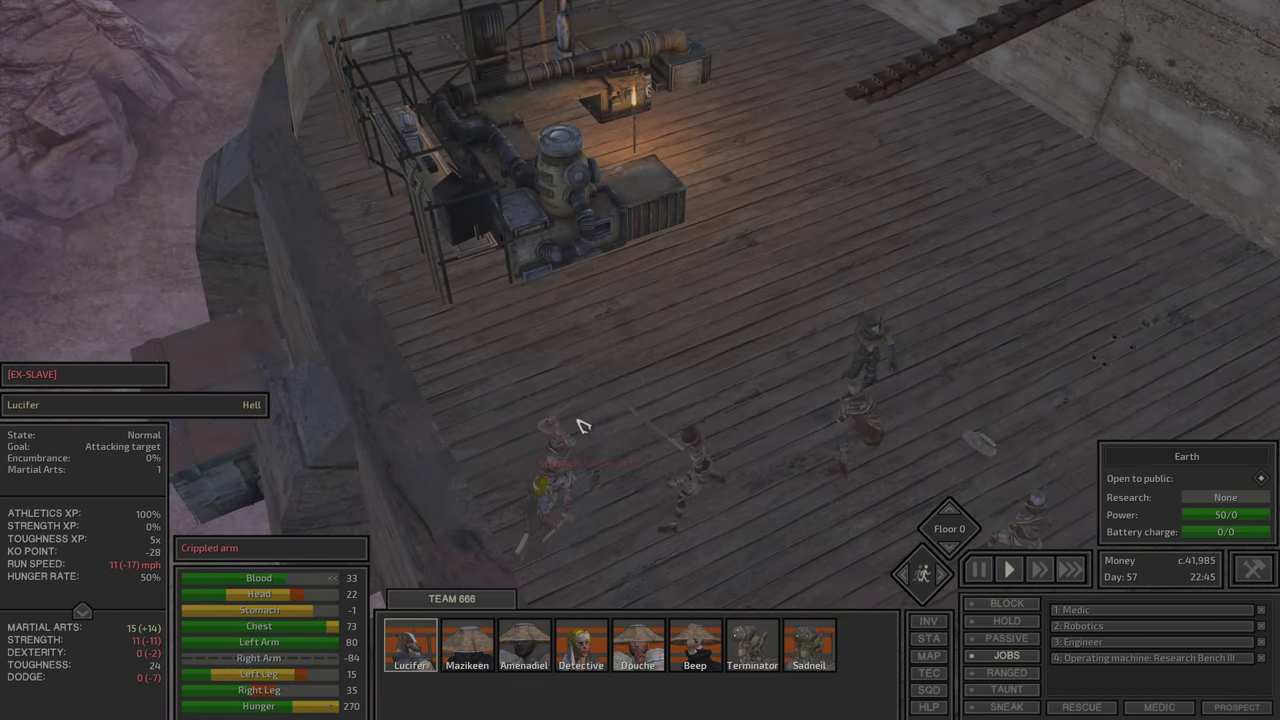
{"action": "left_click", "coordinate": [568, 482]}
{"action": "right_click", "coordinate": [897, 403]}
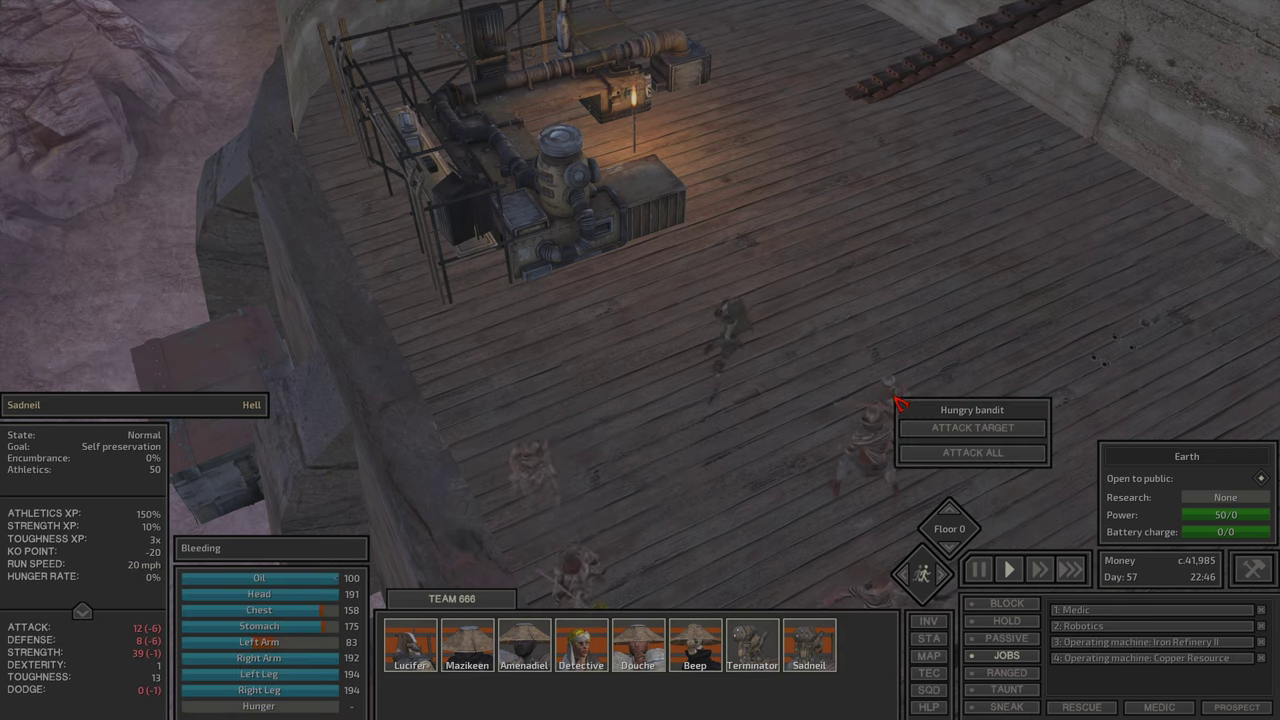
{"action": "left_click", "coordinate": [975, 453]}
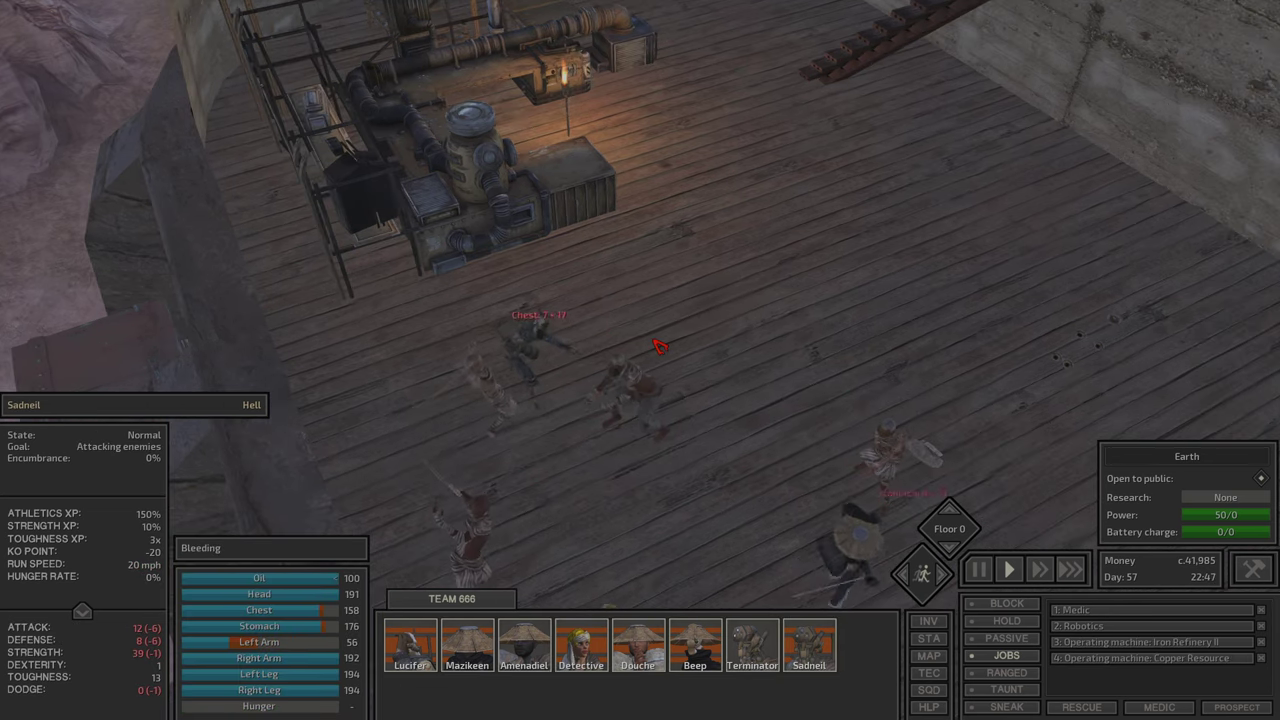
Step: Check a hungry bandit's injuries and the state of Mazikeen, Amenadiel and Lucifer
{"action": "left_click", "coordinate": [850, 350]}
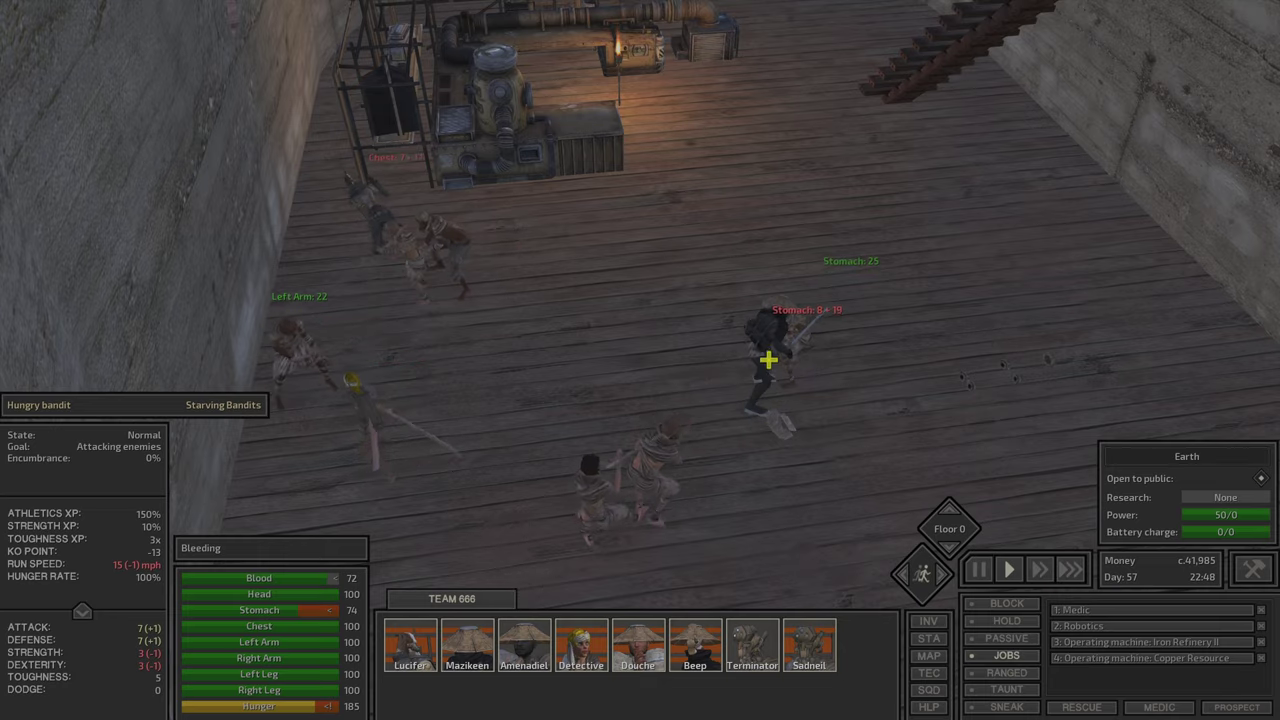
{"action": "left_click", "coordinate": [767, 360]}
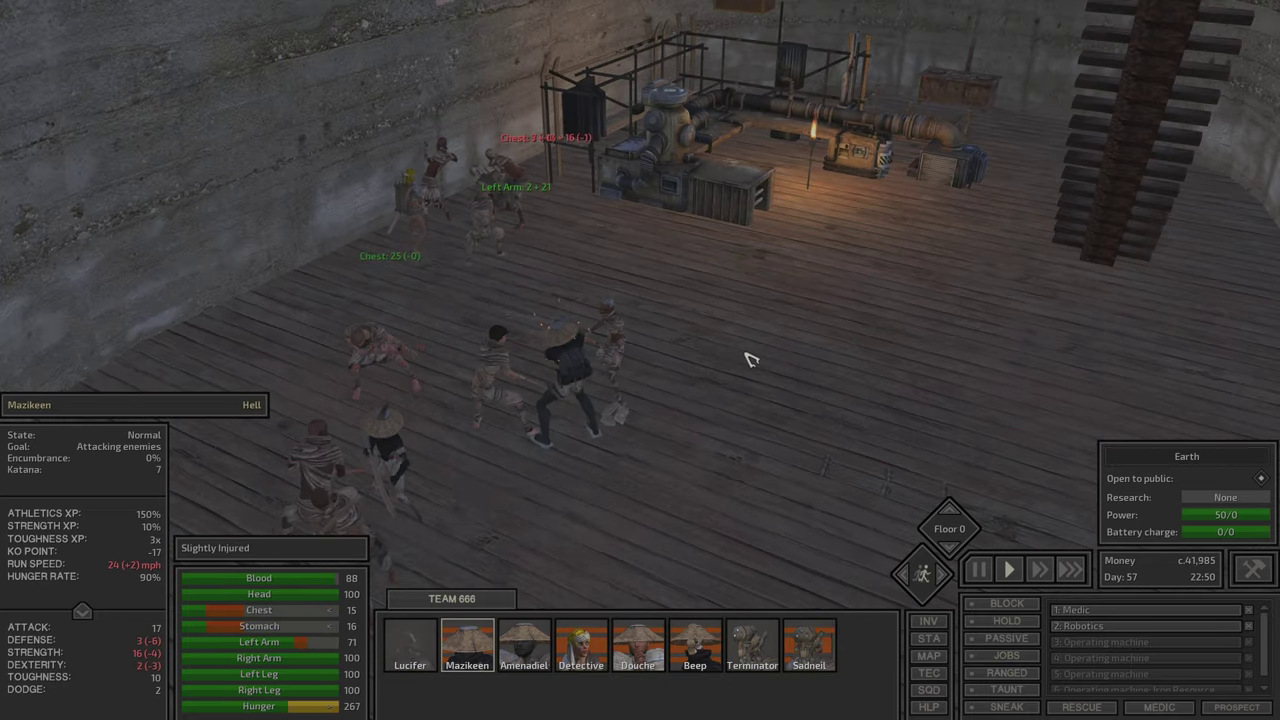
{"action": "key", "text": "e"}
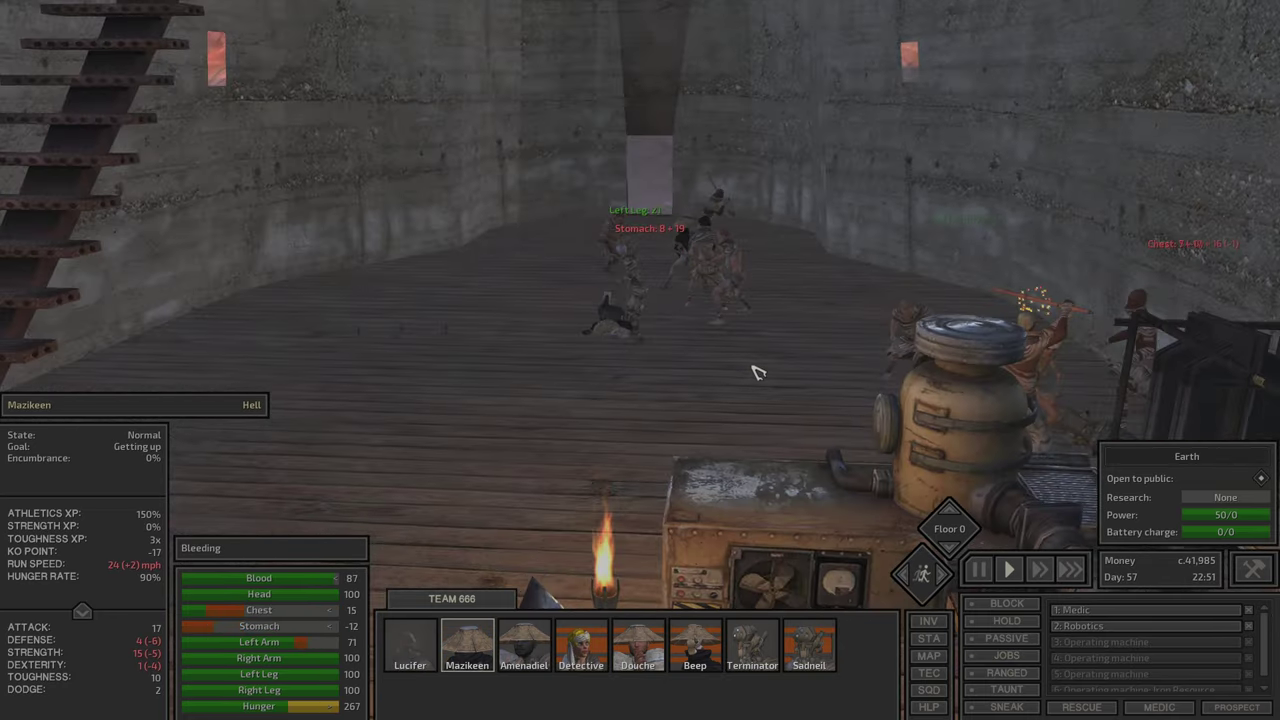
{"action": "double_click", "coordinate": [548, 652]}
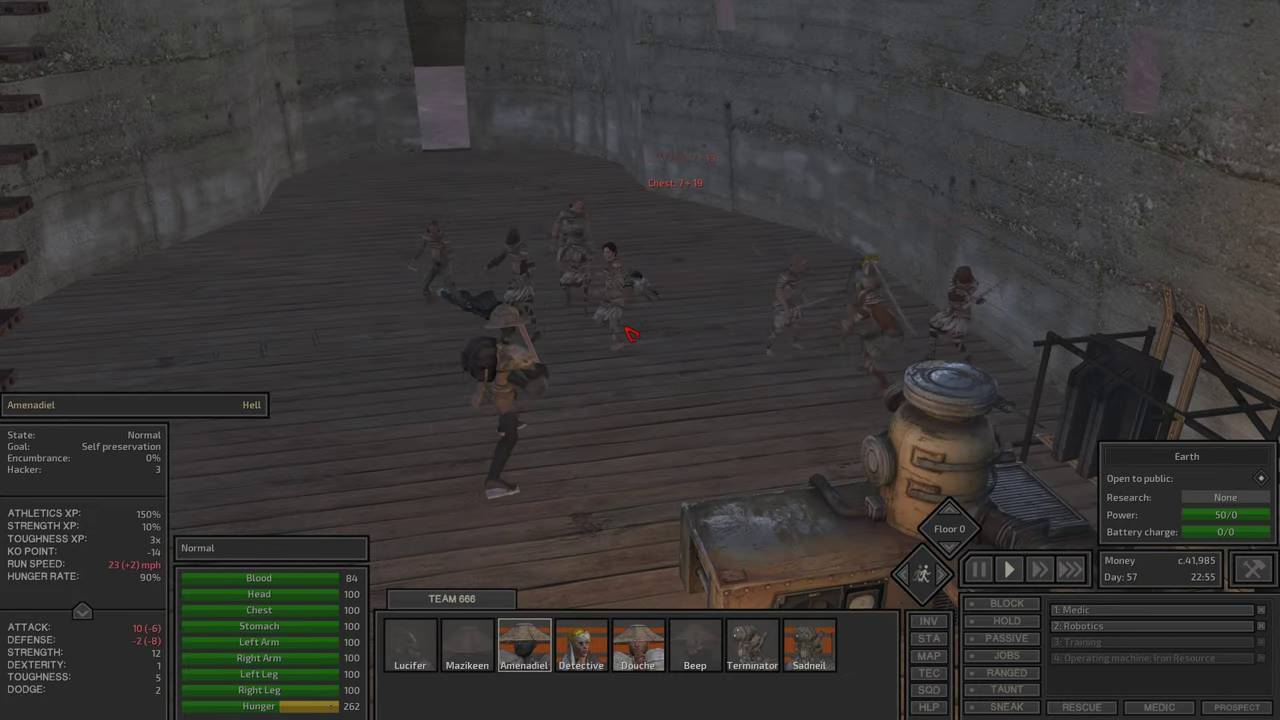
{"action": "left_click", "coordinate": [626, 483]}
{"action": "mouse_move", "coordinate": [259, 673]}
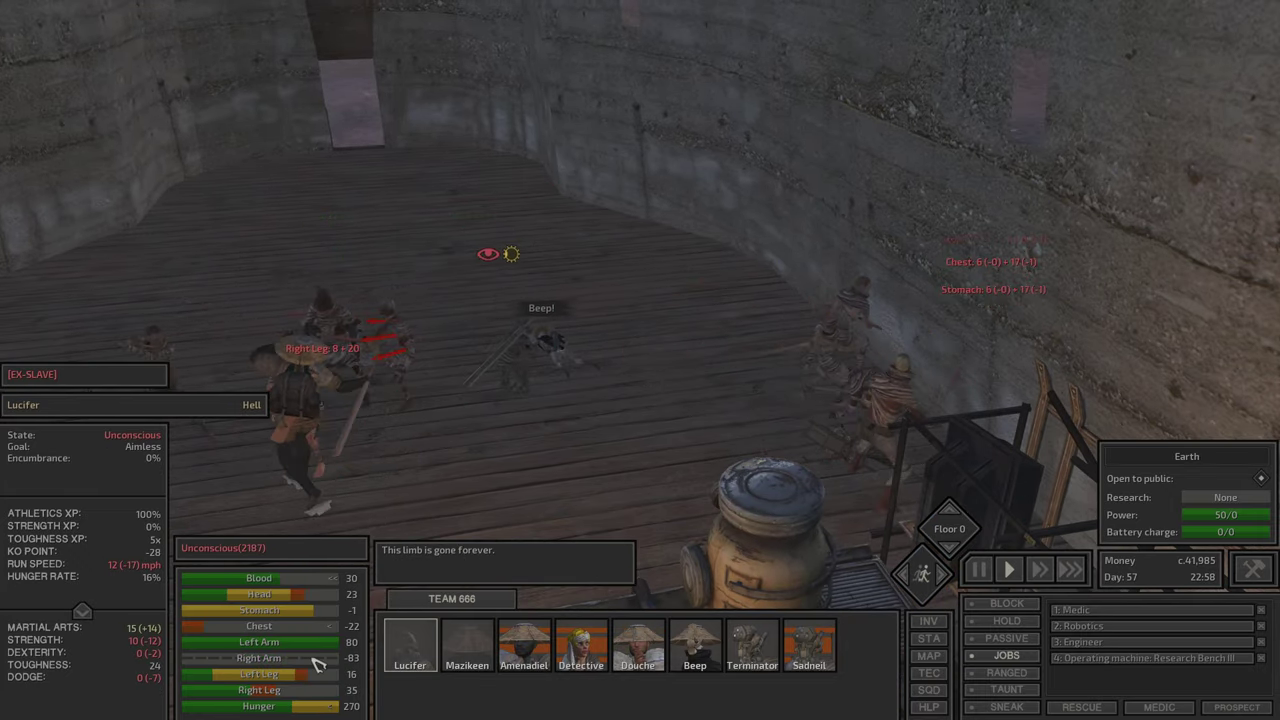
Step: Cycle through the squad to Terminator, turn off his sneak, and reselect Sadneil
{"action": "key", "text": "F2"}
{"action": "key", "text": "F1"}
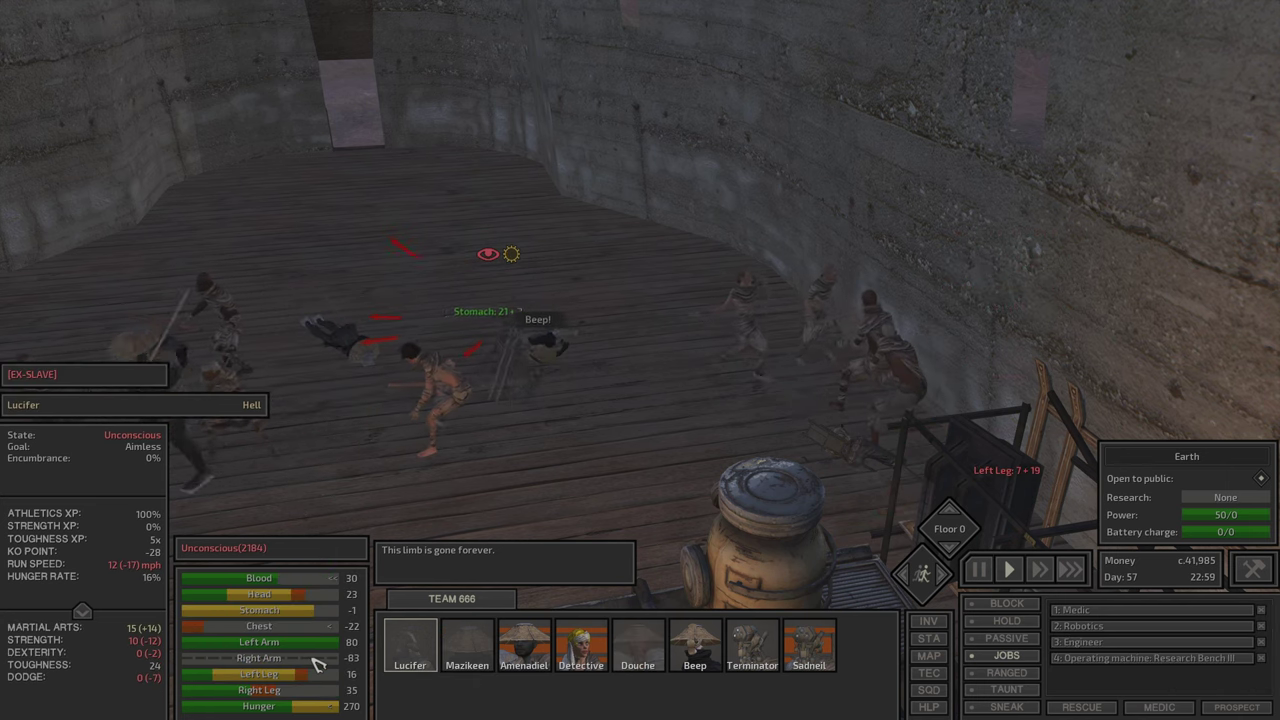
{"action": "key", "text": "F2"}
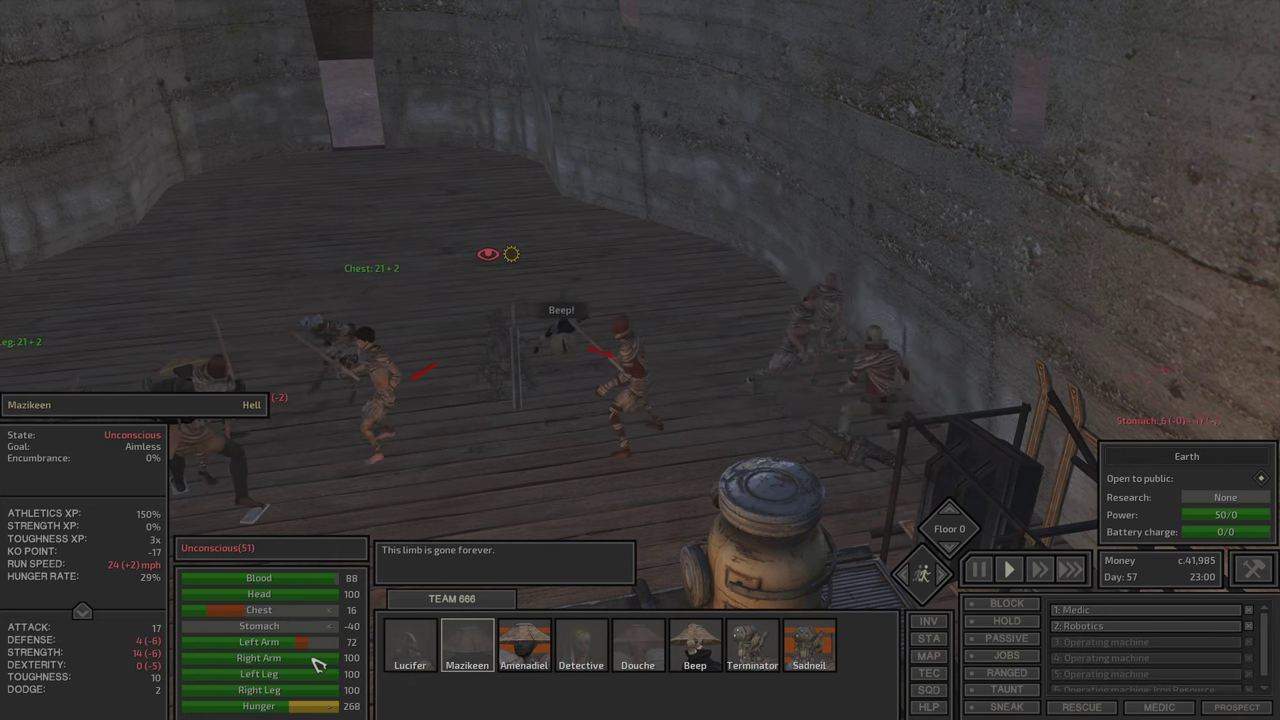
{"action": "key", "text": "F3"}
{"action": "key", "text": "F4"}
{"action": "key", "text": "F5"}
{"action": "key", "text": "F6"}
{"action": "key", "text": "F7"}
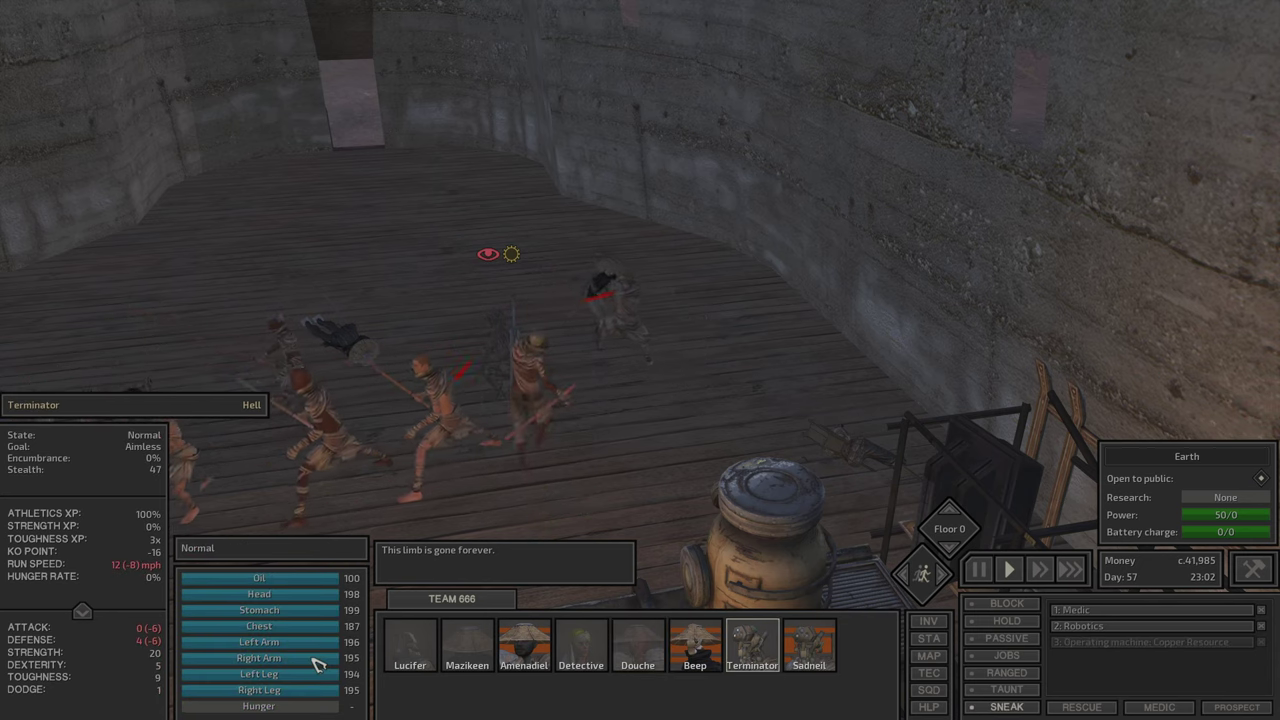
{"action": "key", "text": "e"}
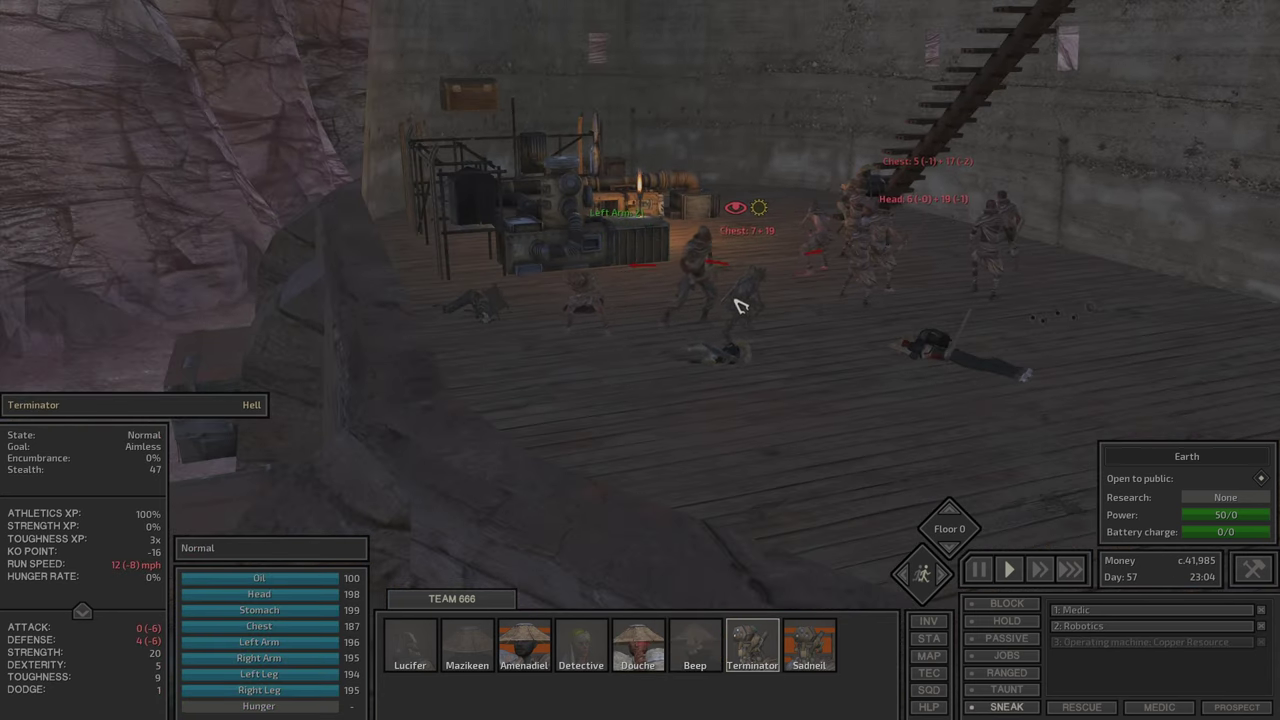
{"action": "left_click", "coordinate": [1010, 706]}
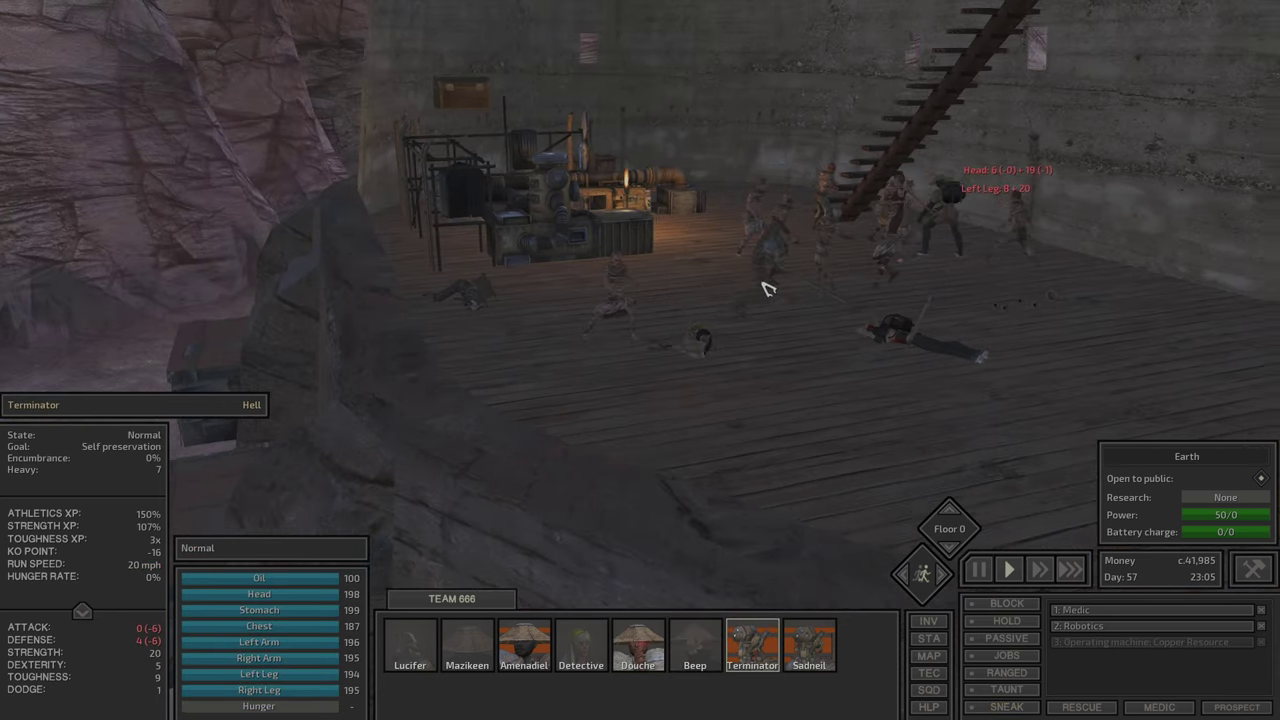
{"action": "left_click", "coordinate": [805, 648]}
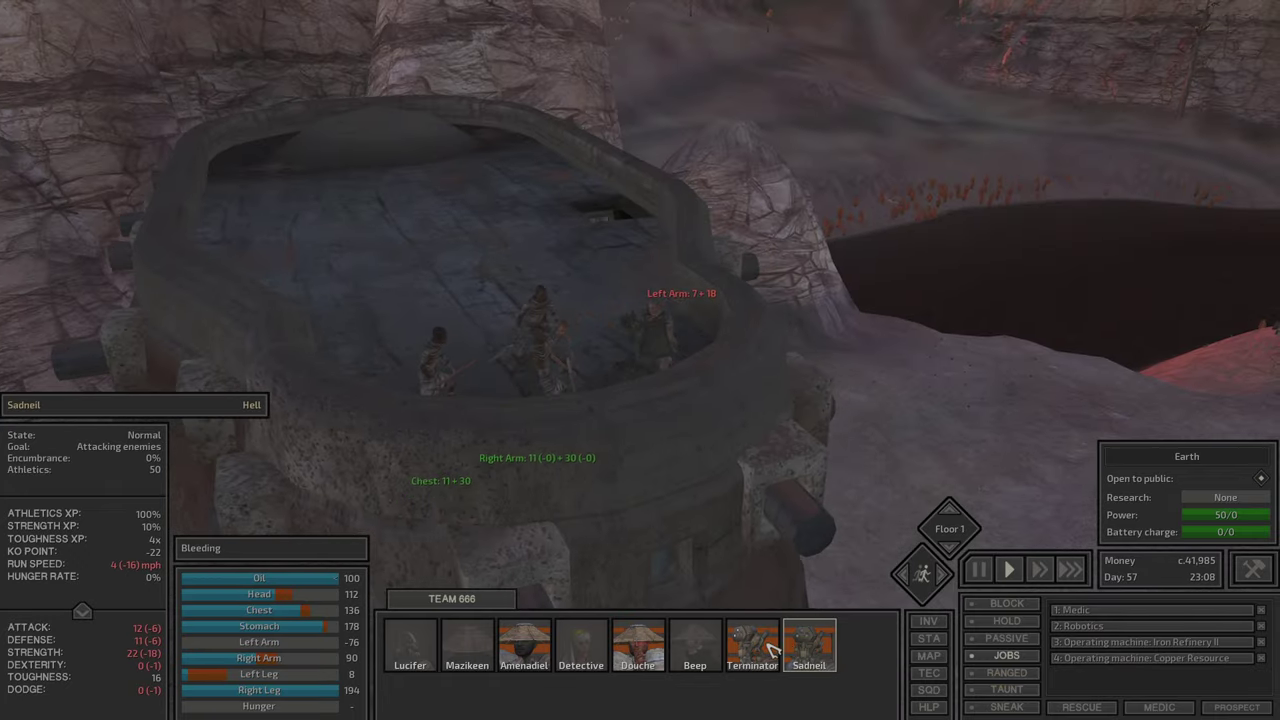
Step: Browse Terminator's, Beep's, Douche's and Detective's inventories, removing Detective's Wooden Backpack
{"action": "key", "text": "i"}
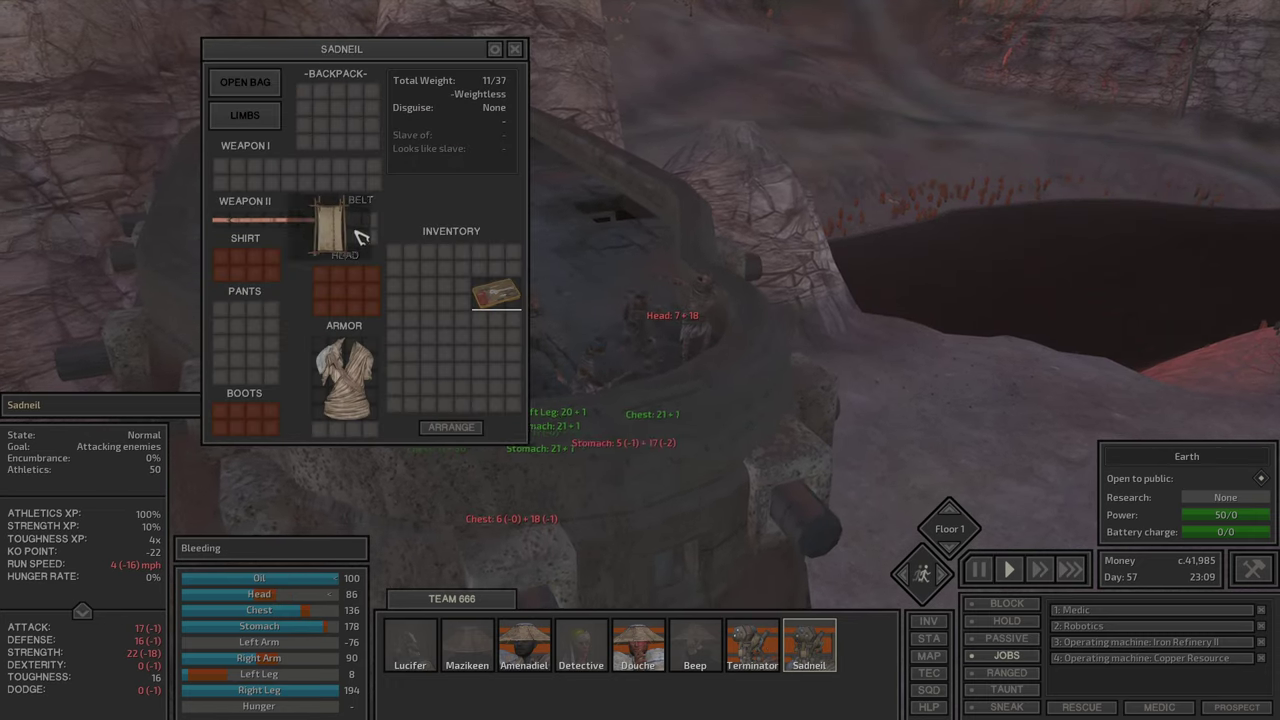
{"action": "left_click", "coordinate": [740, 630]}
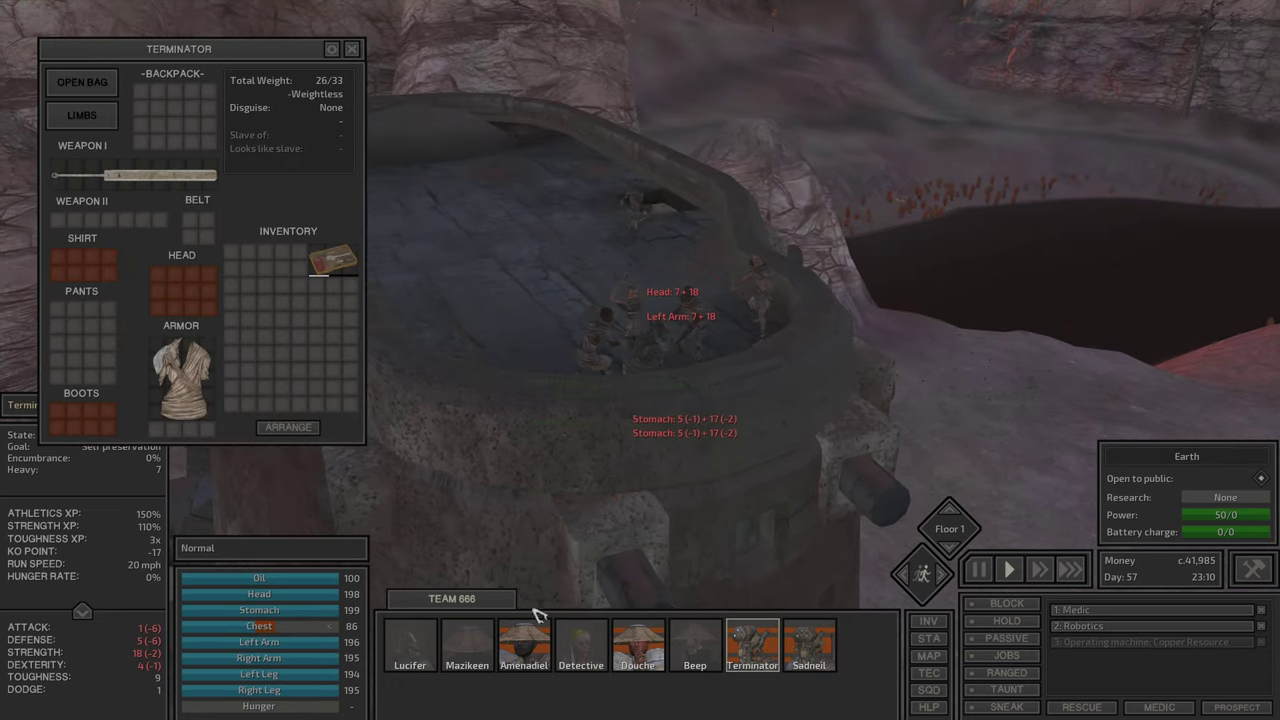
{"action": "left_click", "coordinate": [690, 640]}
{"action": "left_click", "coordinate": [640, 650]}
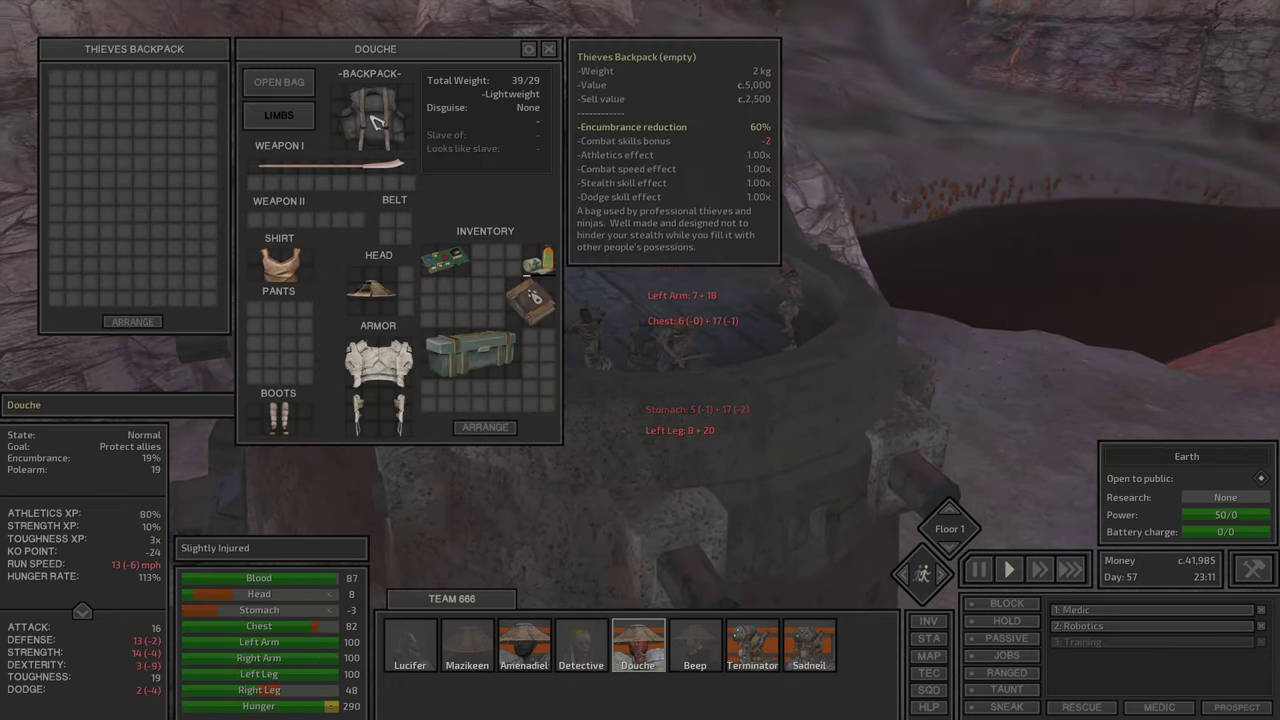
{"action": "left_click", "coordinate": [505, 387]}
{"action": "left_click", "coordinate": [440, 275]}
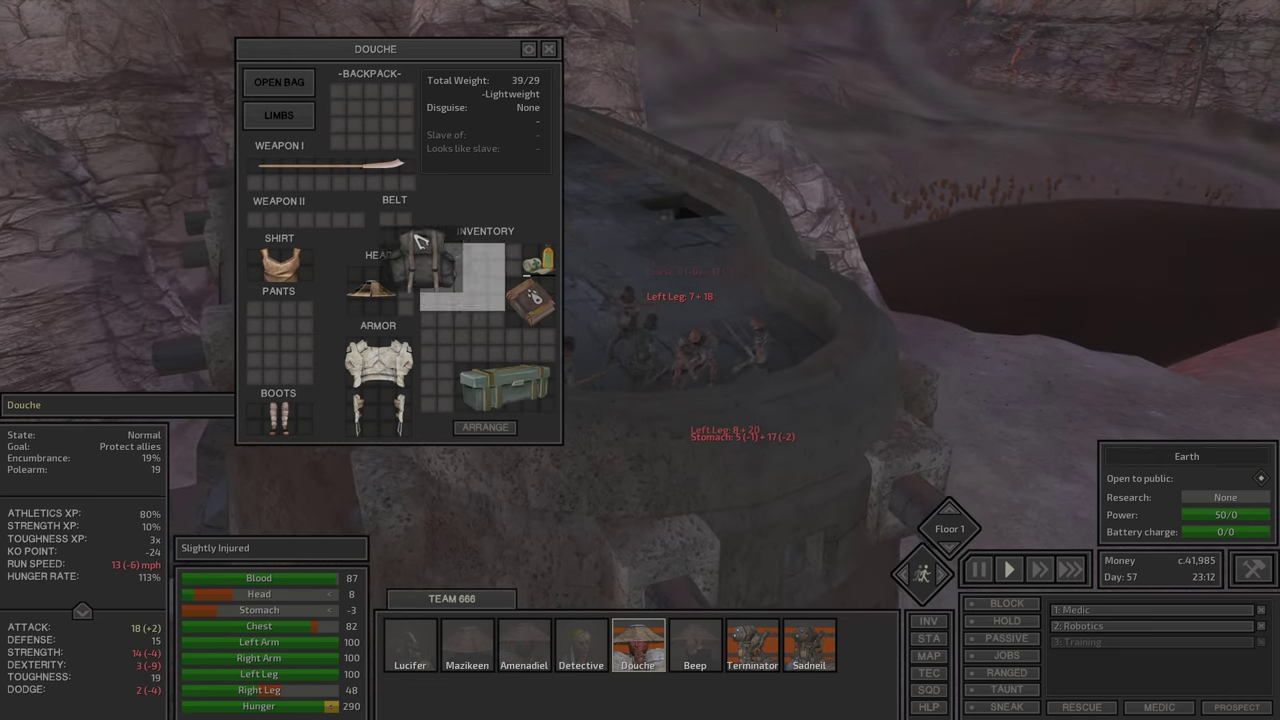
{"action": "left_click", "coordinate": [581, 645]}
{"action": "left_click", "coordinate": [337, 112]}
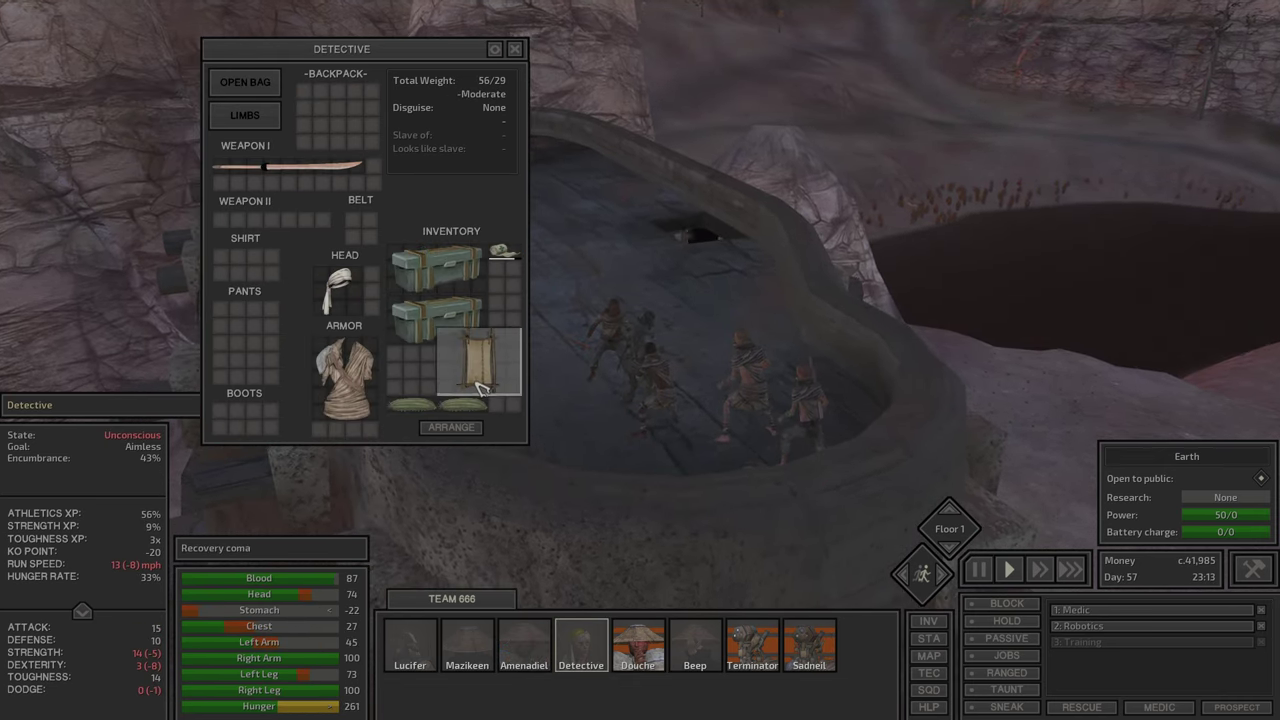
Step: Stow Mazikeen's Thieves Backpack in her inventory, remove Lucifer's backpack, then focus on Douche
{"action": "double_click", "coordinate": [590, 635]}
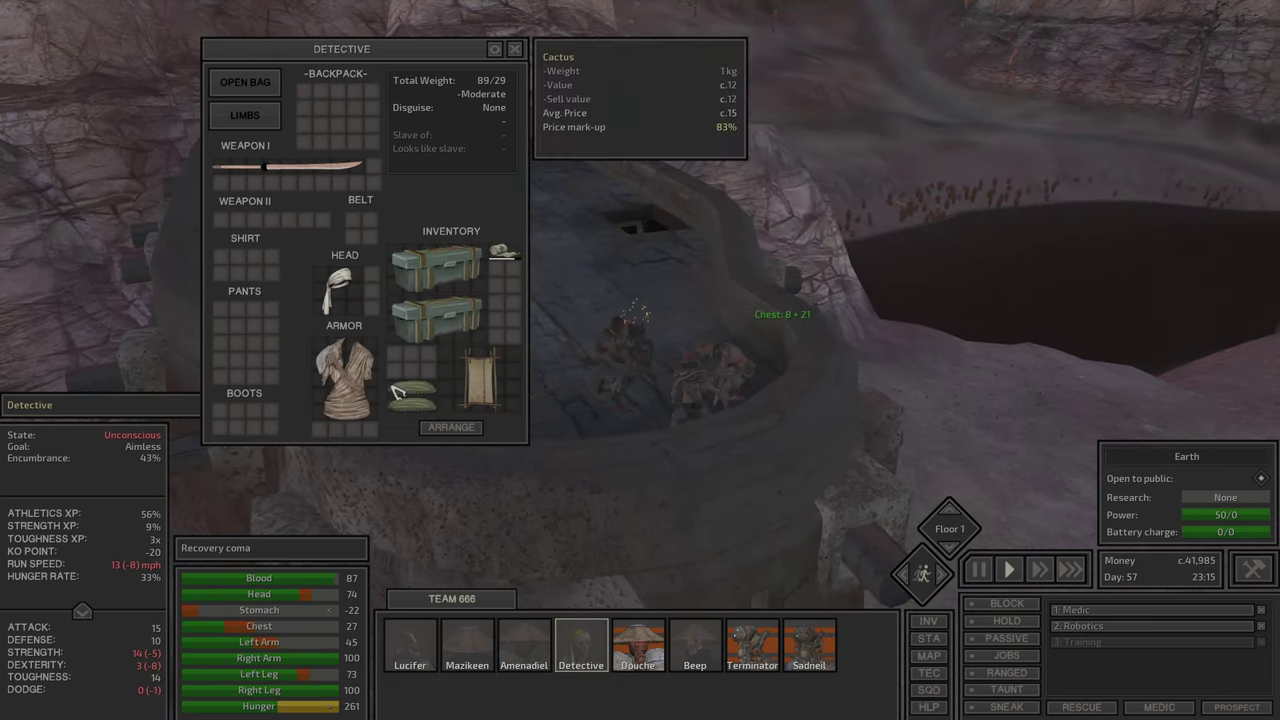
{"action": "left_click", "coordinate": [468, 645]}
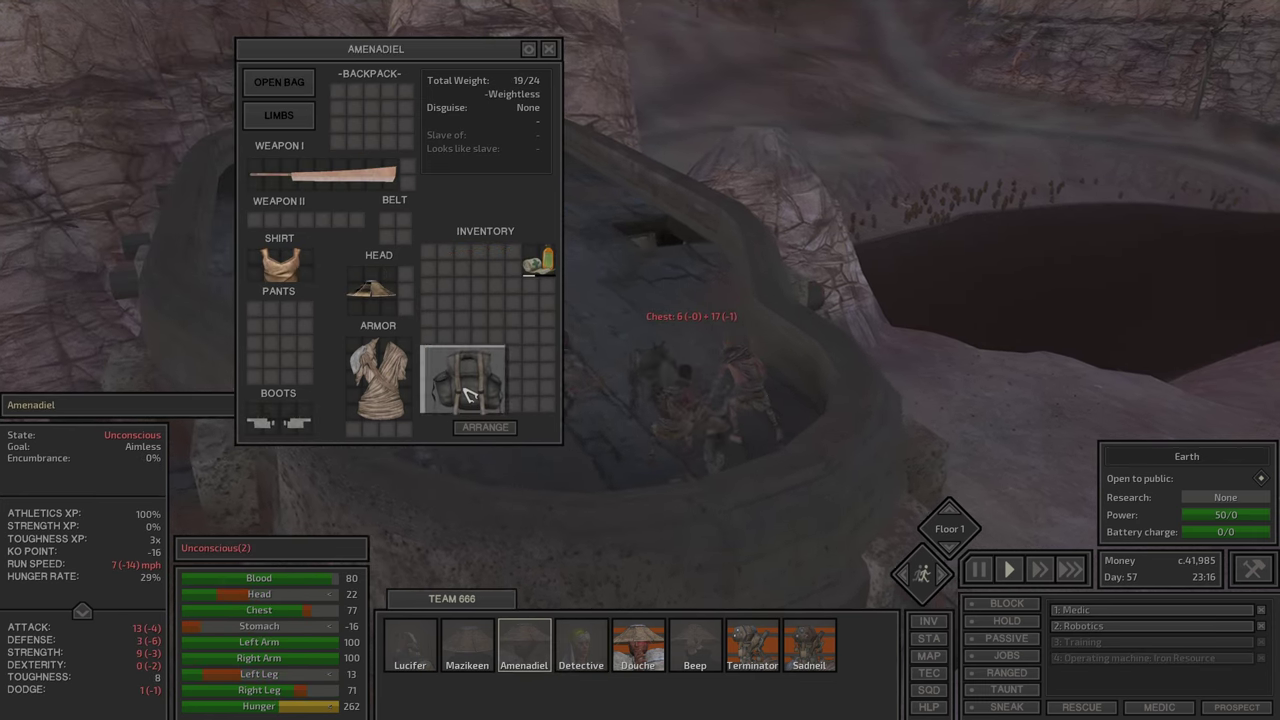
{"action": "left_click", "coordinate": [370, 112]}
{"action": "left_click", "coordinate": [462, 385]}
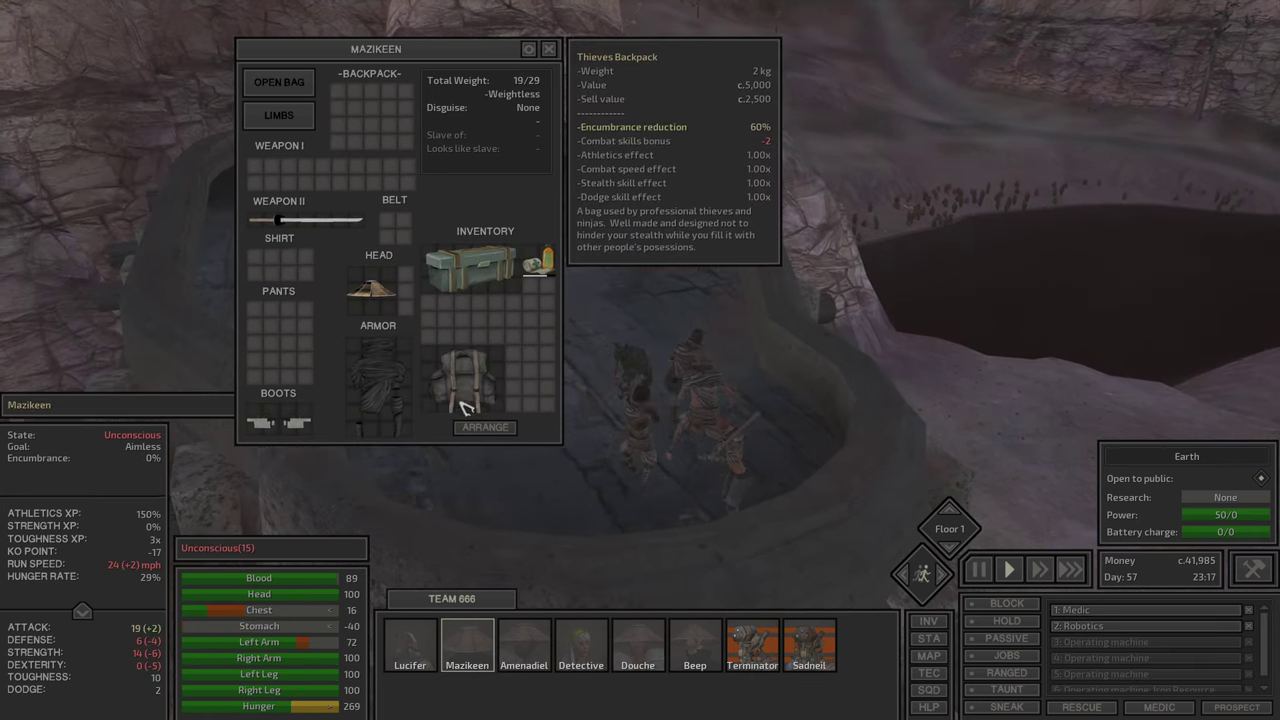
{"action": "left_click", "coordinate": [416, 645]}
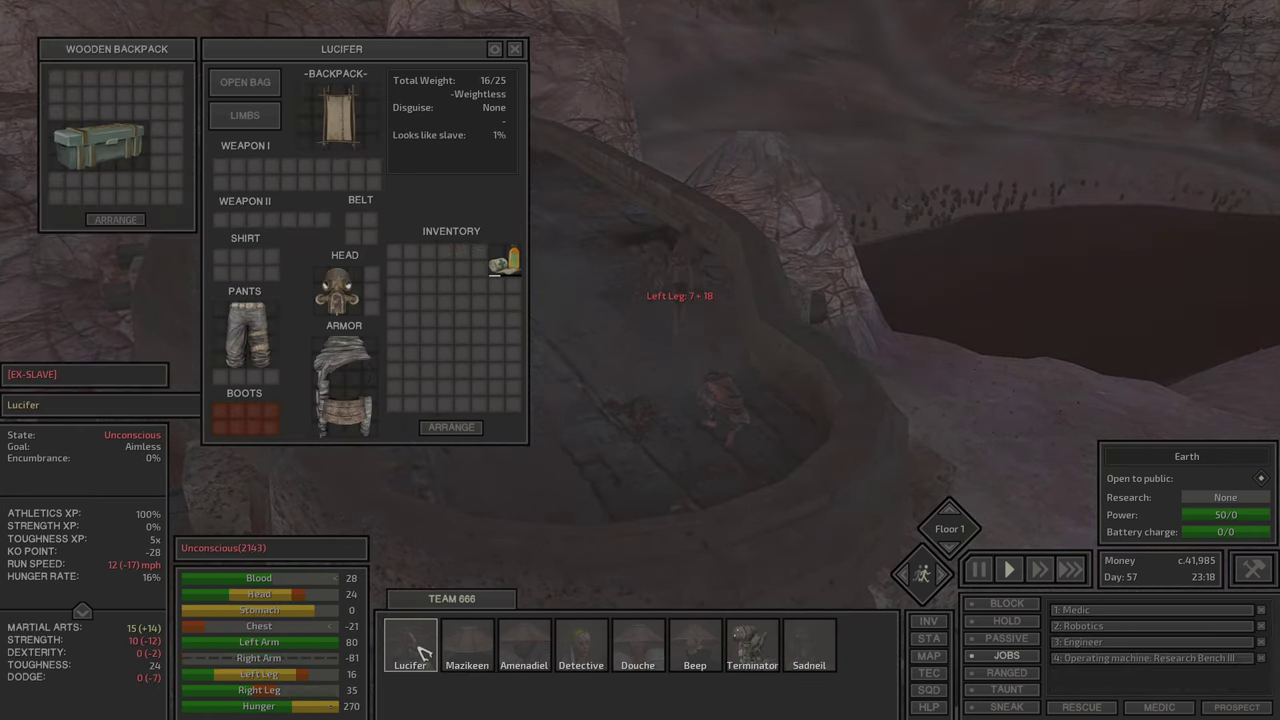
{"action": "left_click", "coordinate": [340, 112]}
{"action": "key", "text": "i"}
{"action": "double_click", "coordinate": [638, 645]}
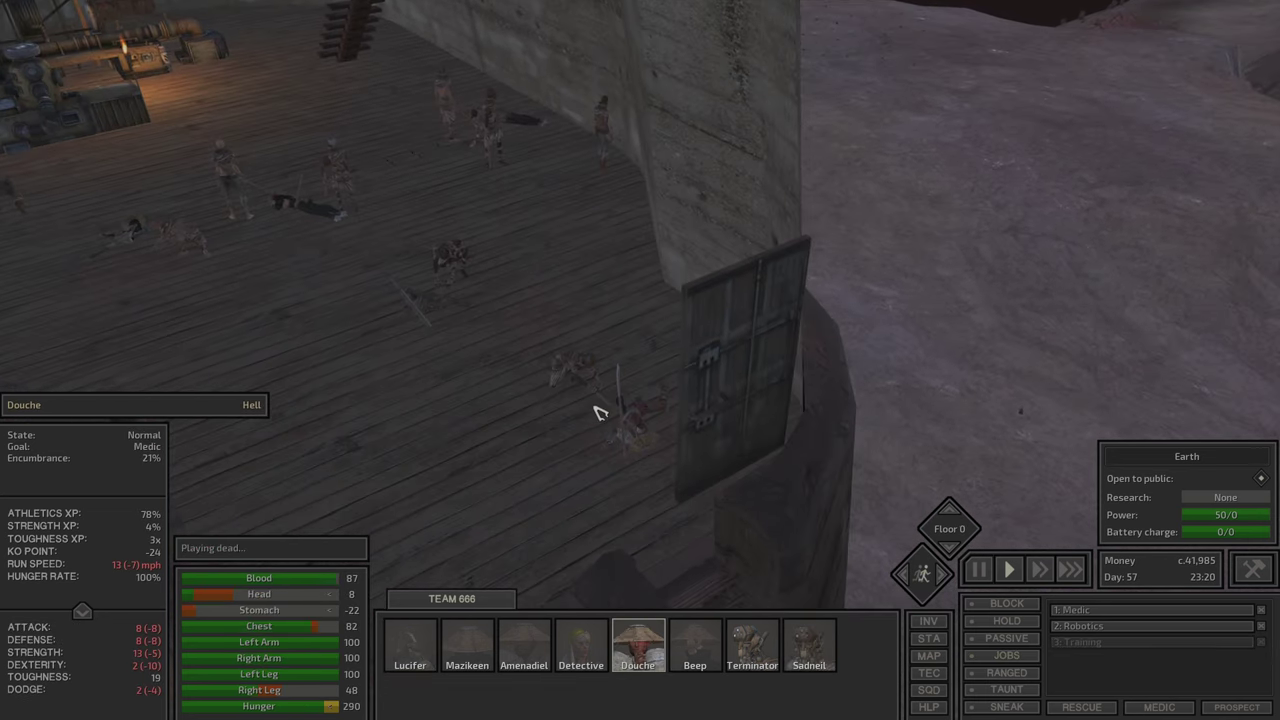
{"action": "left_click", "coordinate": [598, 428]}
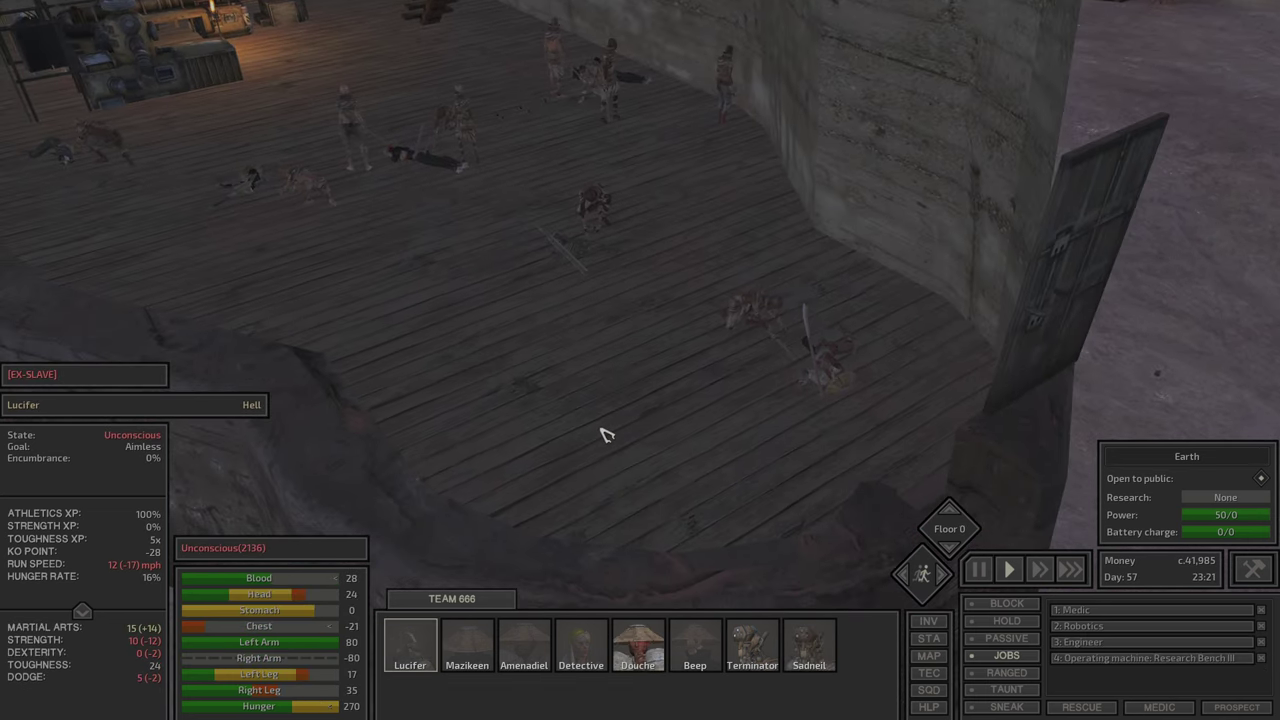
{"action": "scroll", "coordinate": [605, 433], "scroll_direction": "up", "scroll_amount": 2}
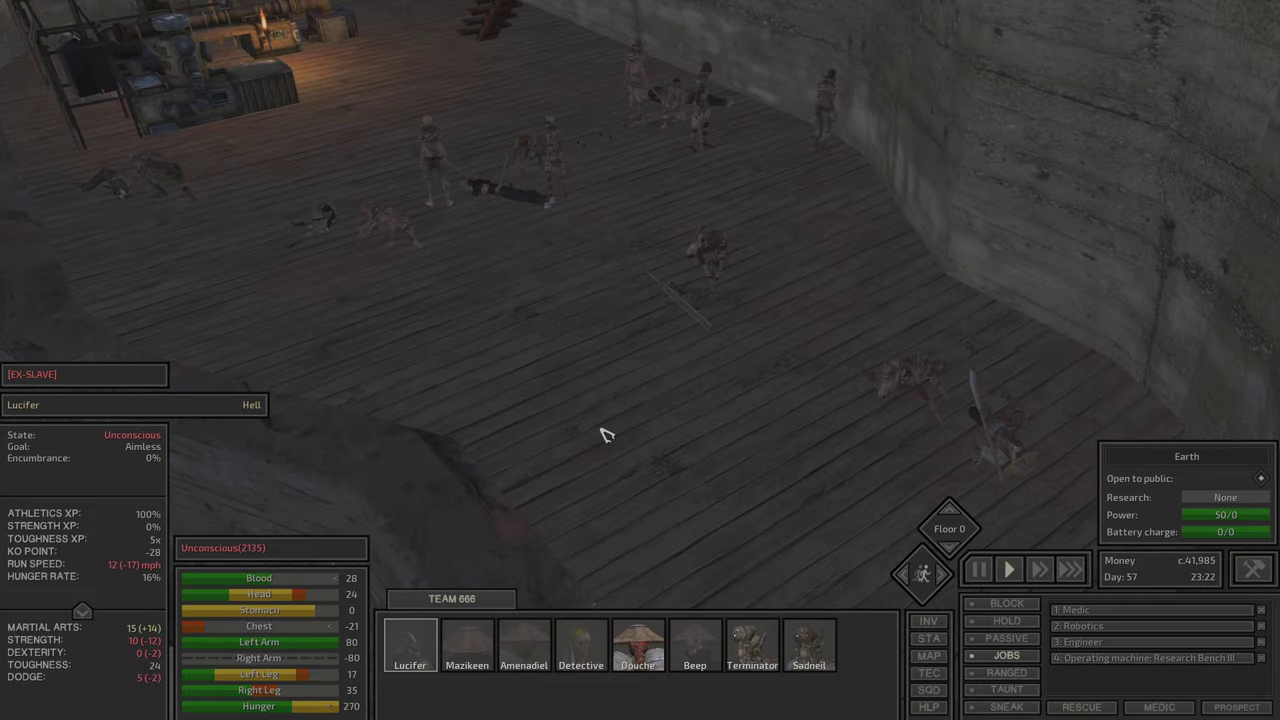
{"action": "left_click", "coordinate": [548, 421]}
{"action": "scroll", "coordinate": [556, 380], "scroll_direction": "up", "scroll_amount": 2}
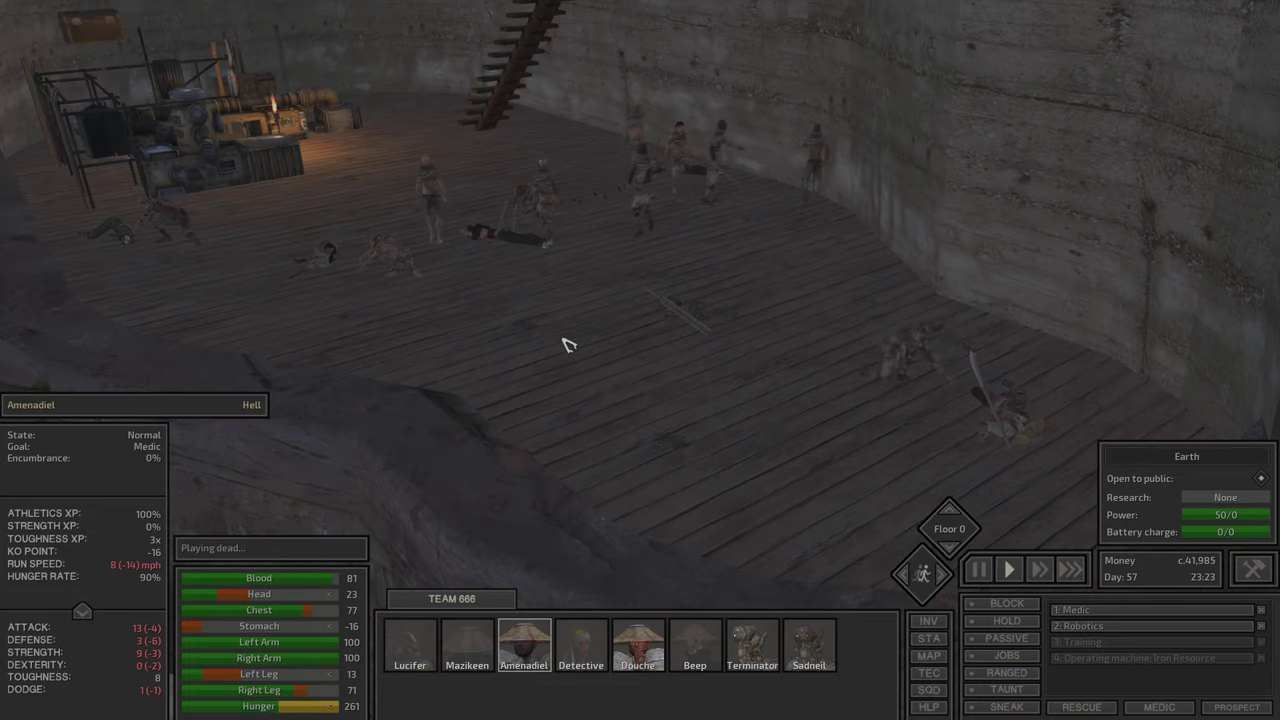
{"action": "scroll", "coordinate": [698, 315], "scroll_direction": "up", "scroll_amount": 2}
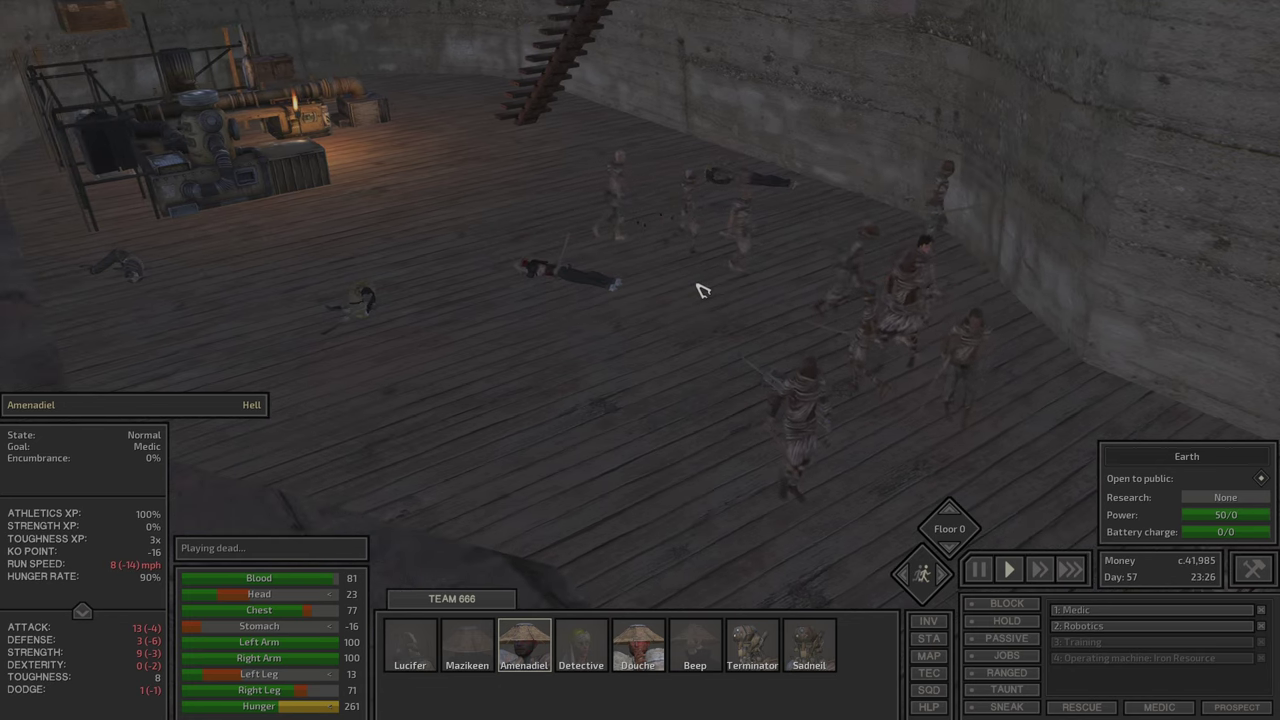
{"action": "key", "text": "F1"}
{"action": "key", "text": "c"}
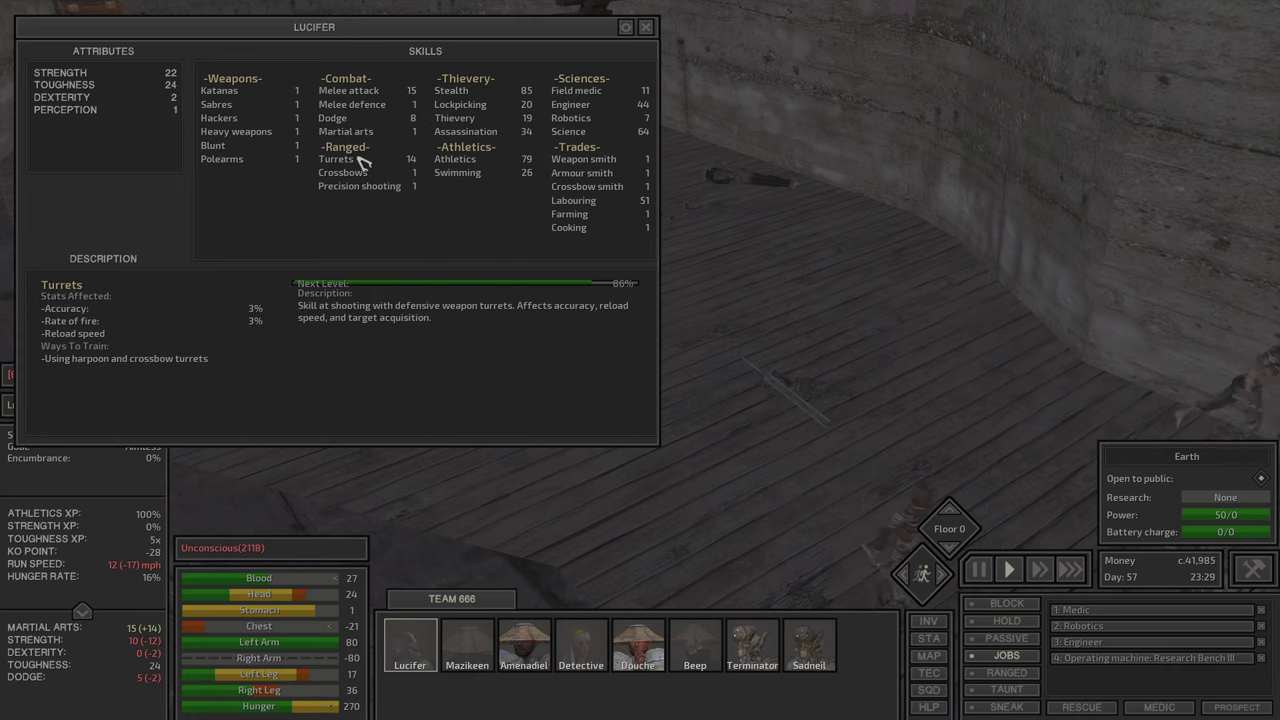
{"action": "key", "text": "c"}
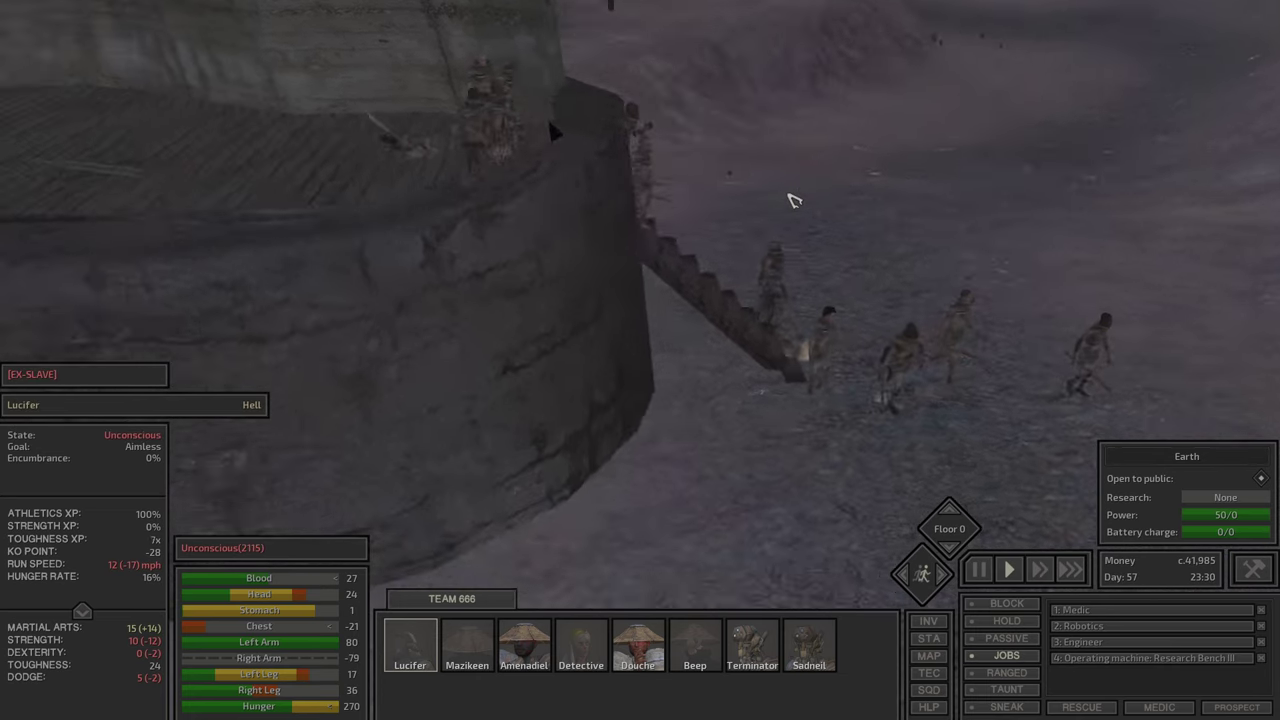
{"action": "left_click", "coordinate": [791, 200]}
{"action": "key", "text": "i"}
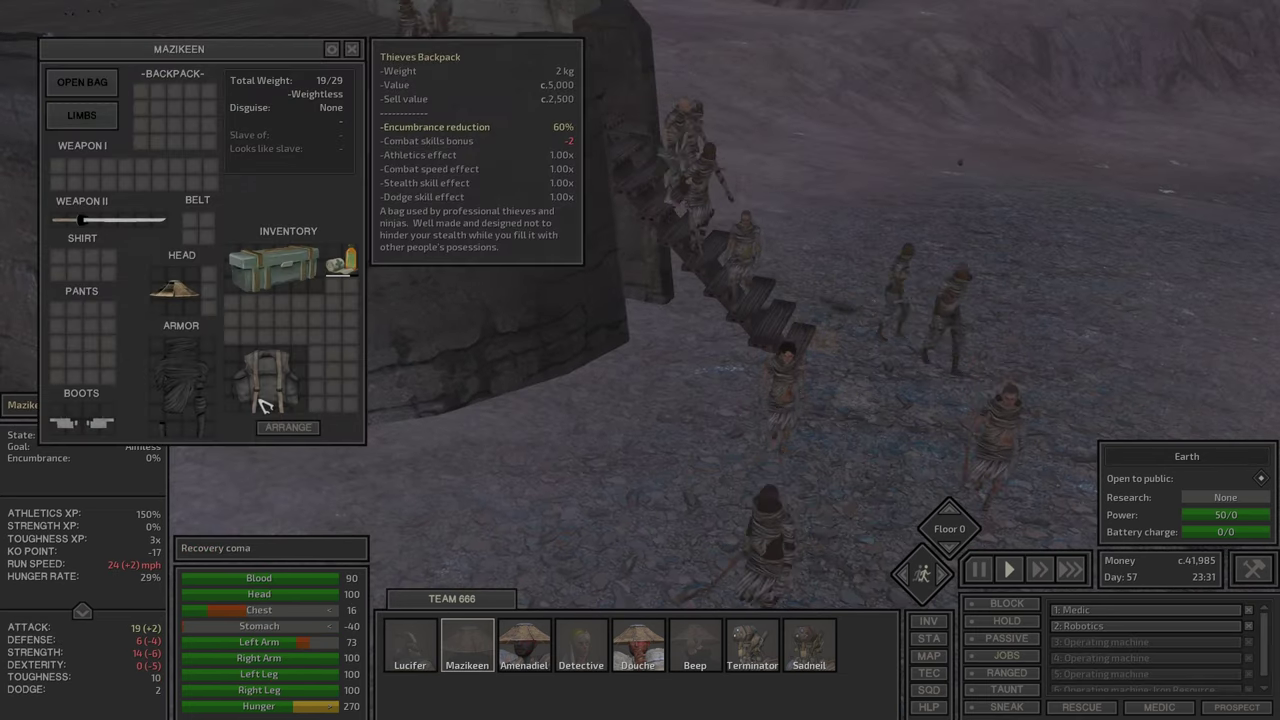
{"action": "left_click_drag", "start_coordinate": [268, 380], "coordinate": [175, 100]}
{"action": "left_click", "coordinate": [447, 127]}
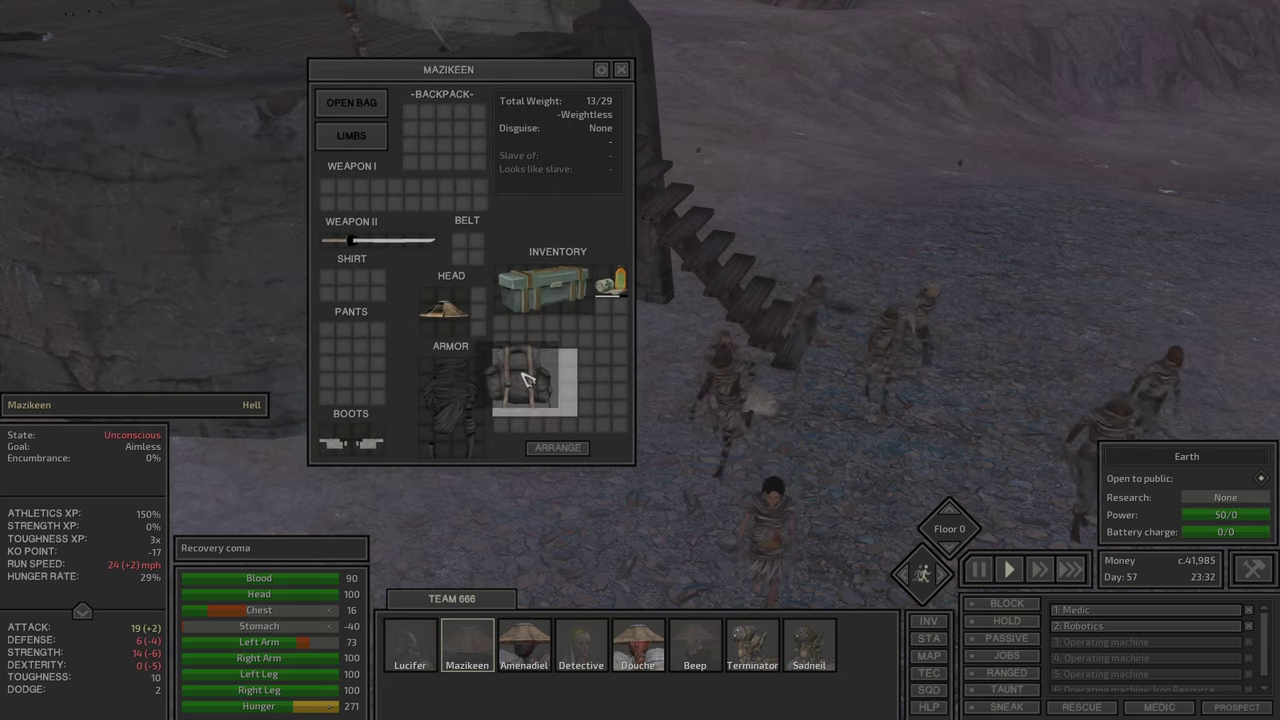
{"action": "left_click", "coordinate": [543, 400]}
{"action": "key", "text": "i"}
{"action": "scroll", "coordinate": [717, 212], "scroll_direction": "up", "scroll_amount": 5}
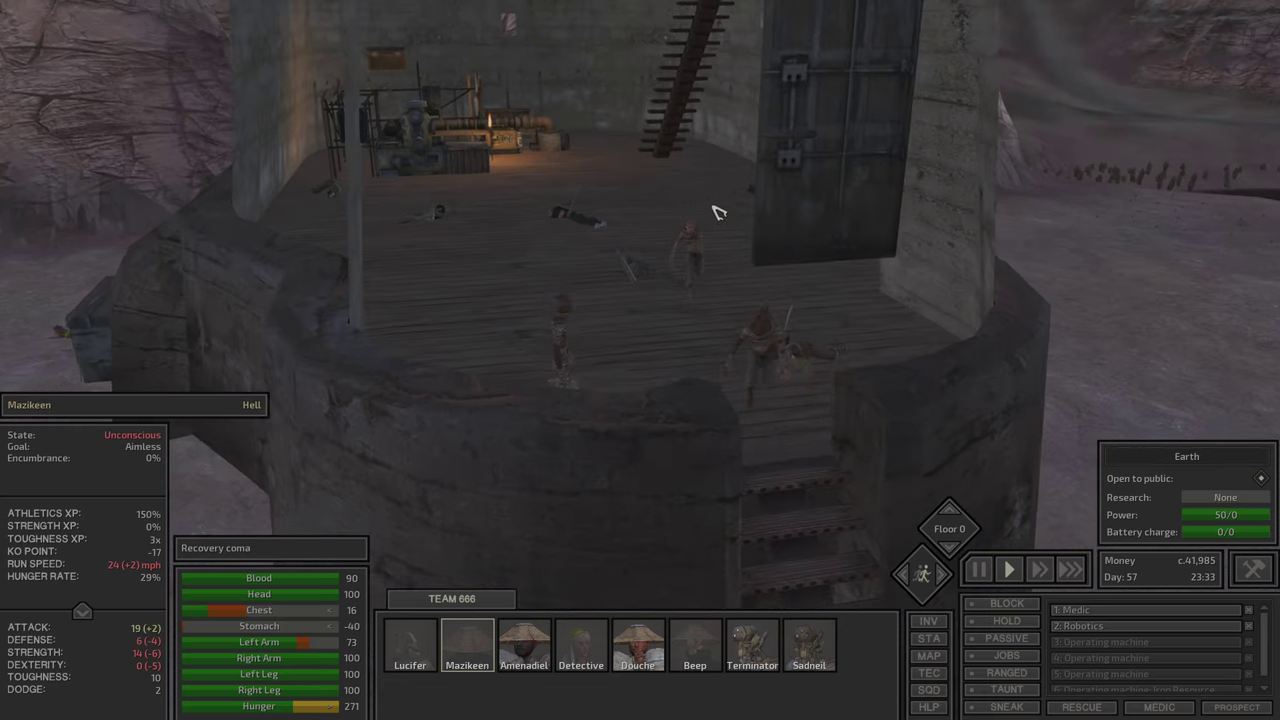
{"action": "key", "text": "a"}
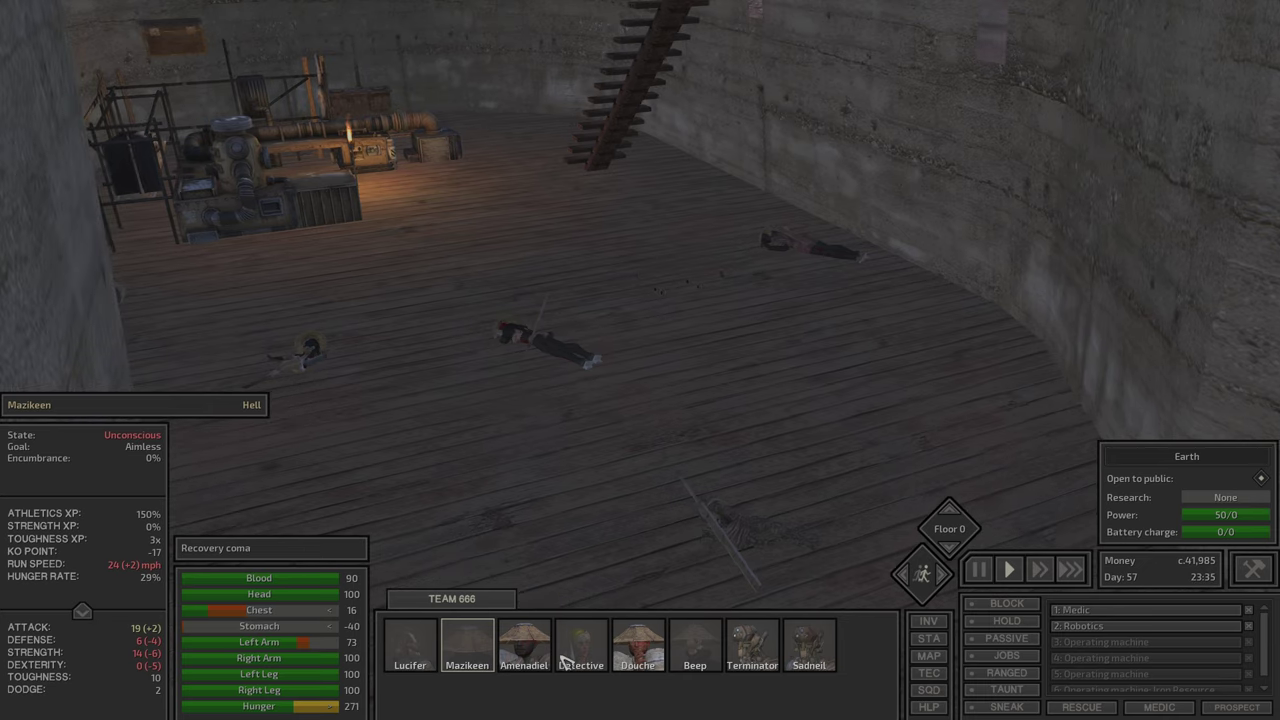
{"action": "double_click", "coordinate": [528, 648]}
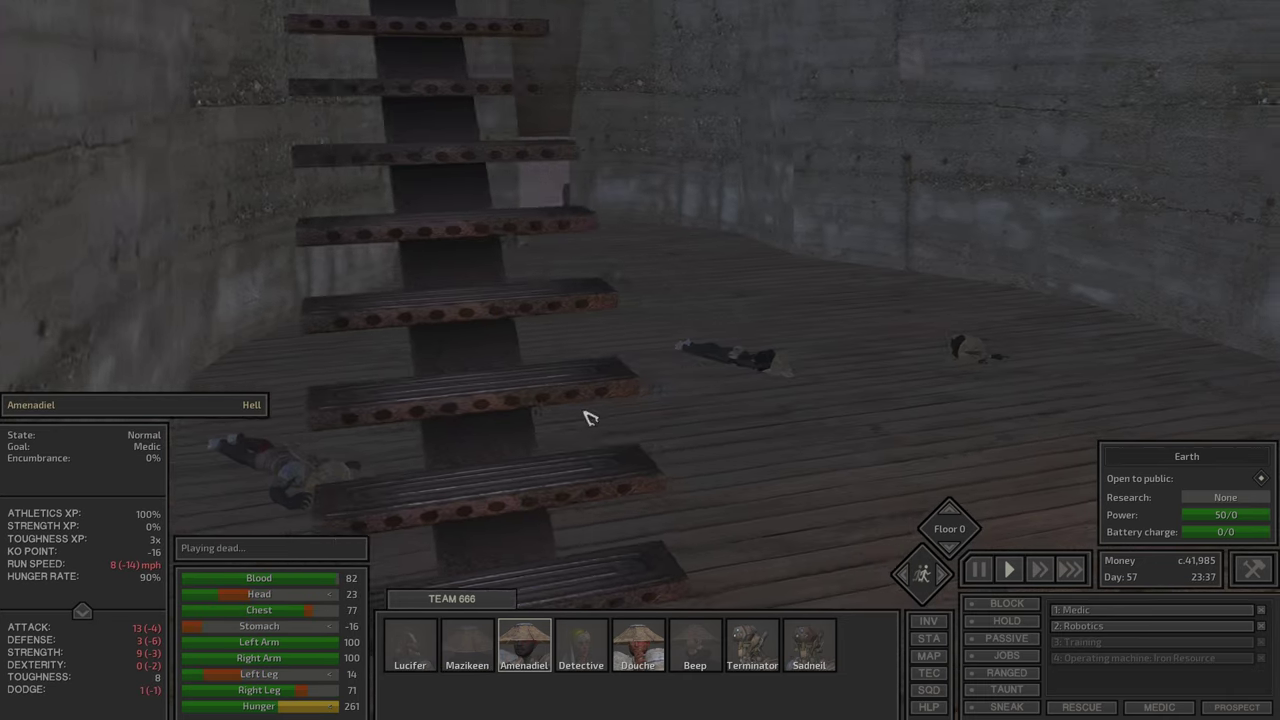
Step: Send Amenadiel across the tower floor to attack the last hungry bandit
{"action": "right_click", "coordinate": [586, 420]}
{"action": "scroll", "coordinate": [610, 490], "scroll_direction": "down", "scroll_amount": 3}
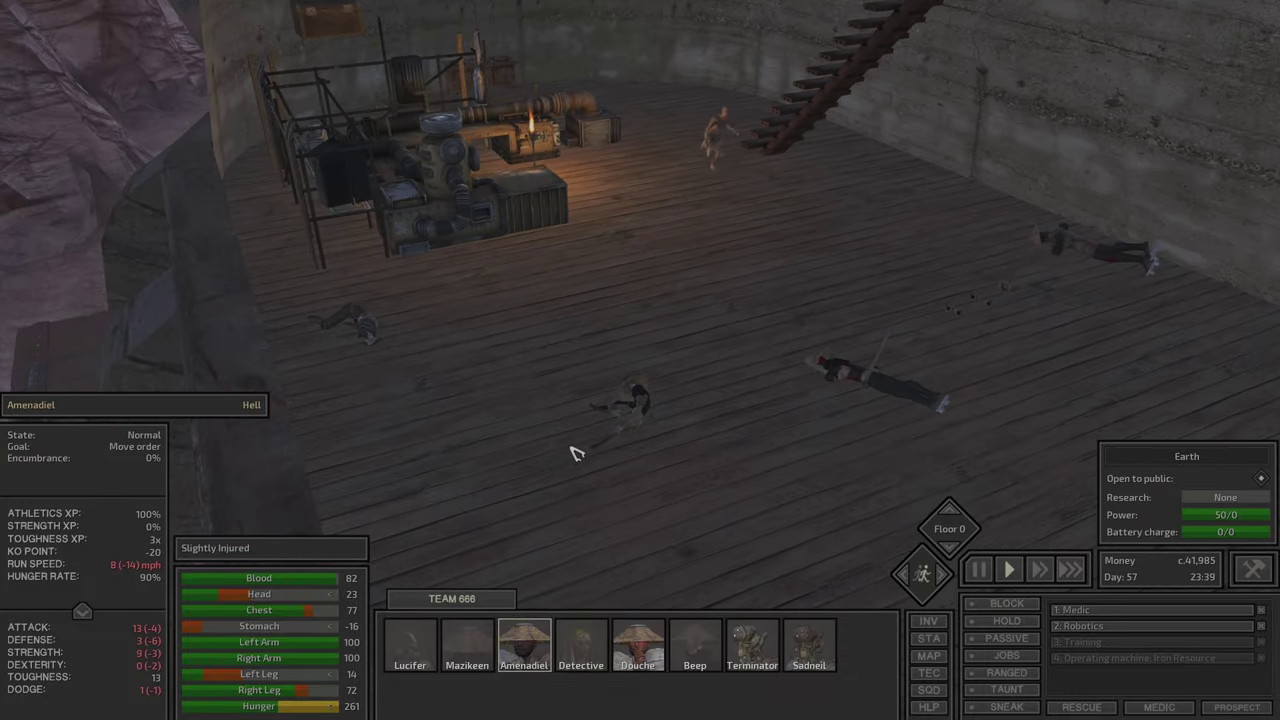
{"action": "key", "text": "d"}
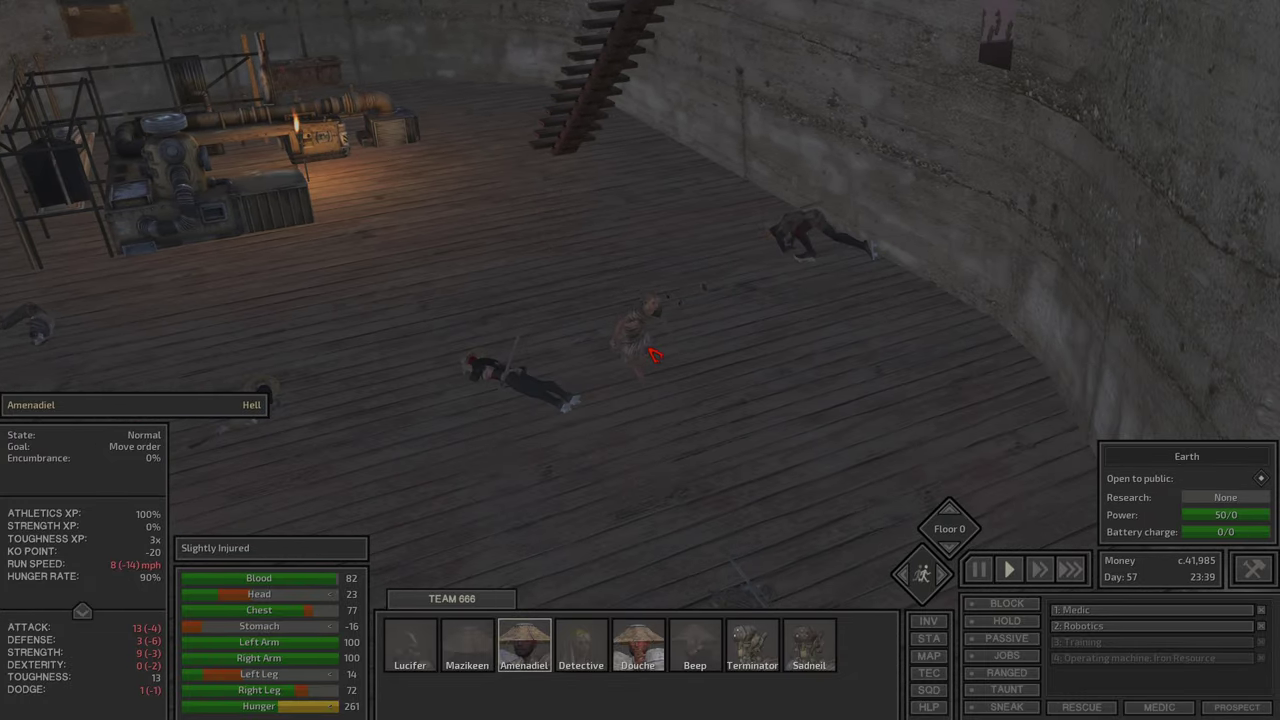
{"action": "key", "text": "a"}
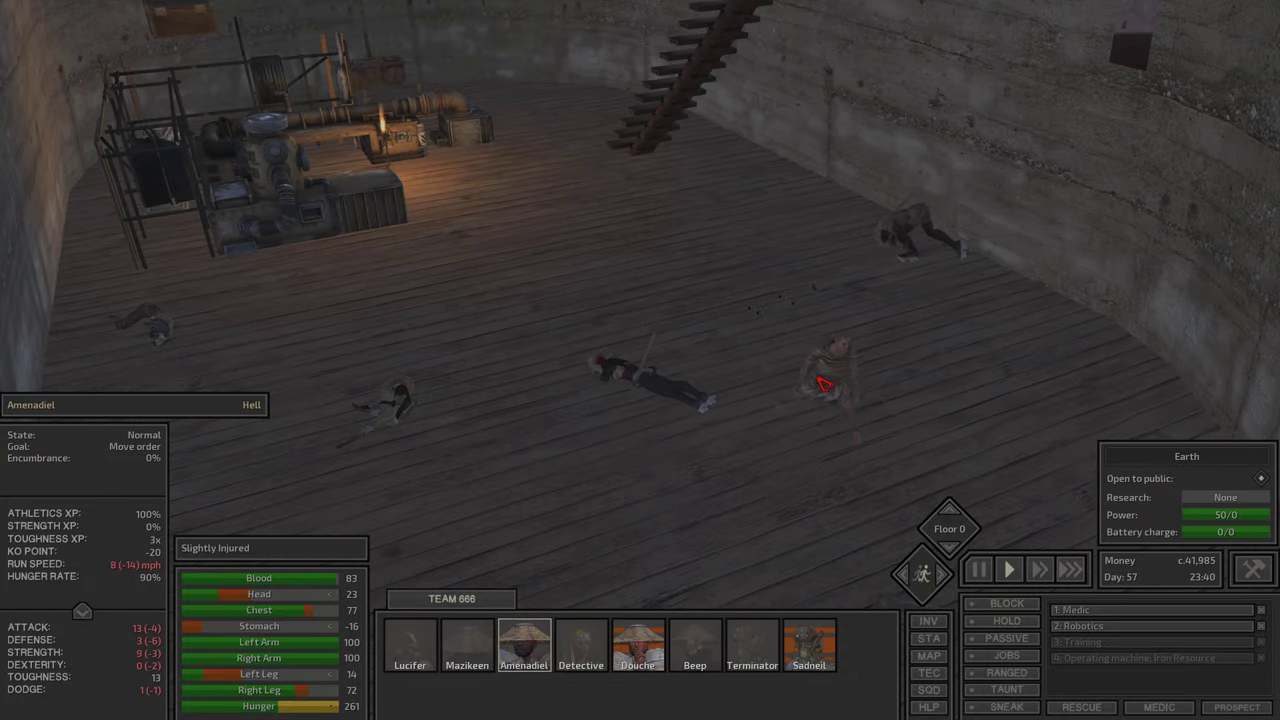
{"action": "right_click", "coordinate": [818, 382]}
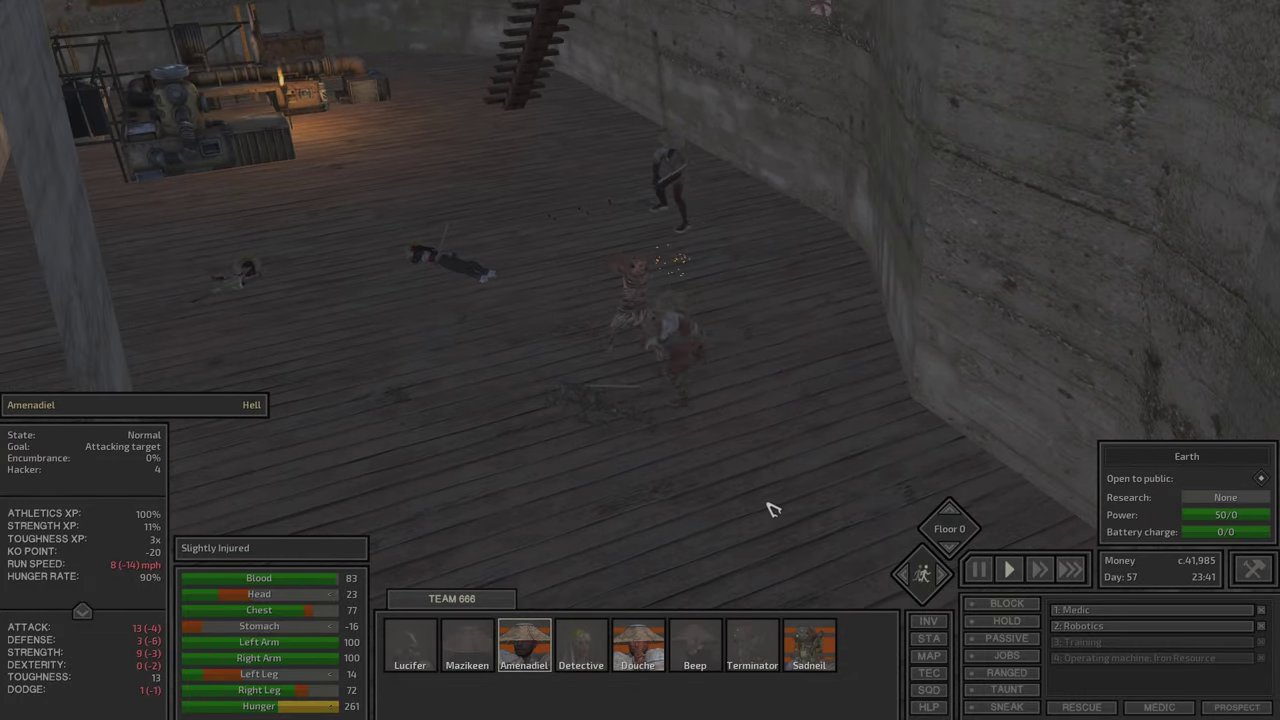
Step: Check the bandit and Lucifer, reposition Sadneil on the tower floor, and speed up time
{"action": "left_click", "coordinate": [798, 628]}
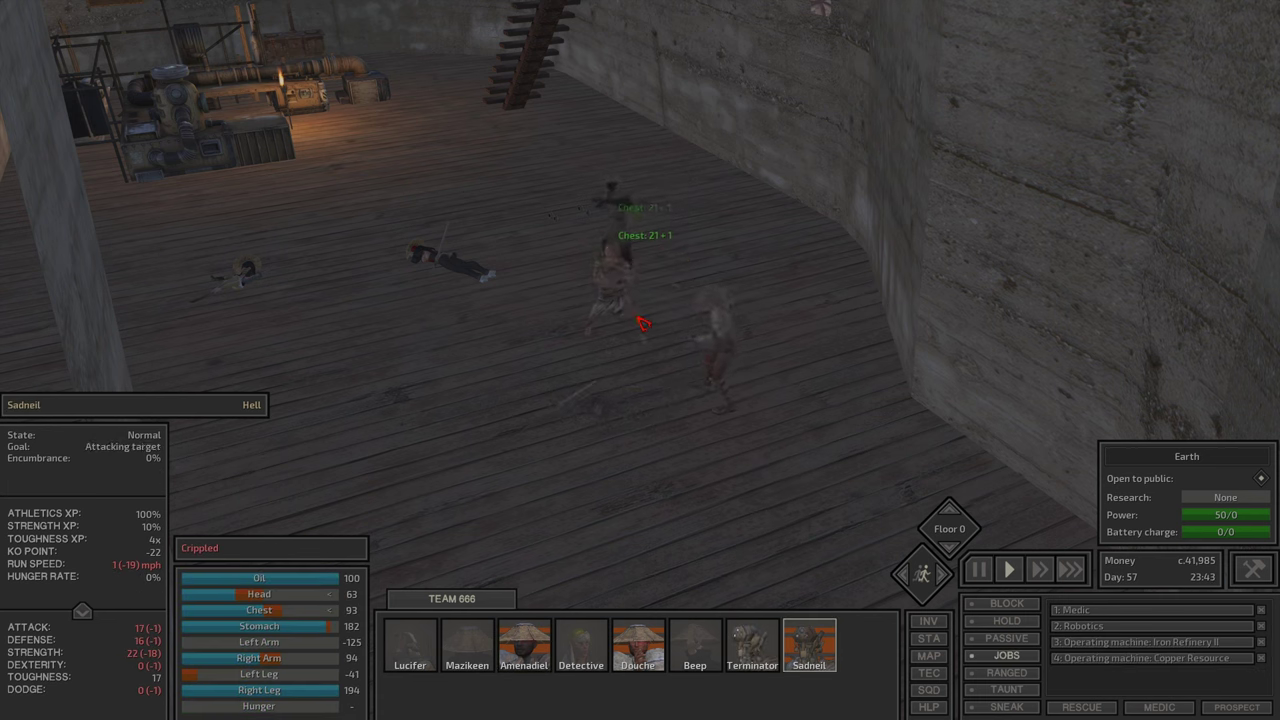
{"action": "left_click", "coordinate": [638, 320]}
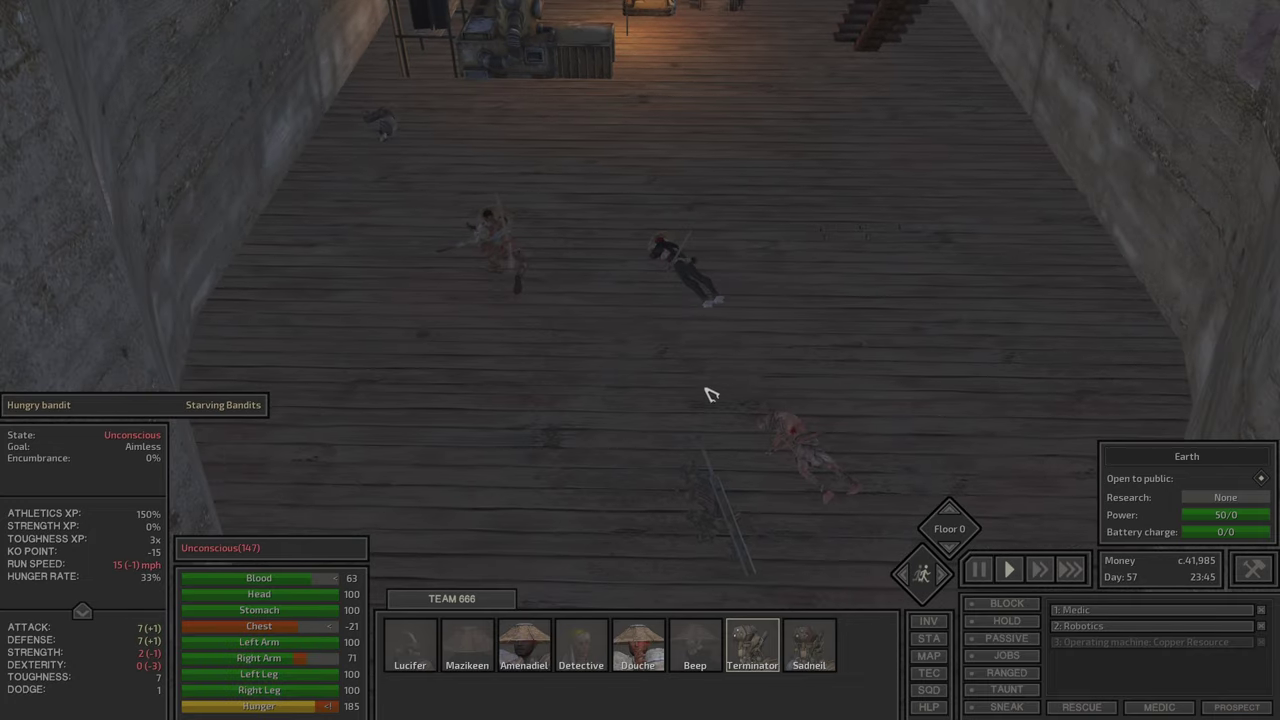
{"action": "left_click", "coordinate": [343, 209]}
{"action": "left_click", "coordinate": [478, 274]}
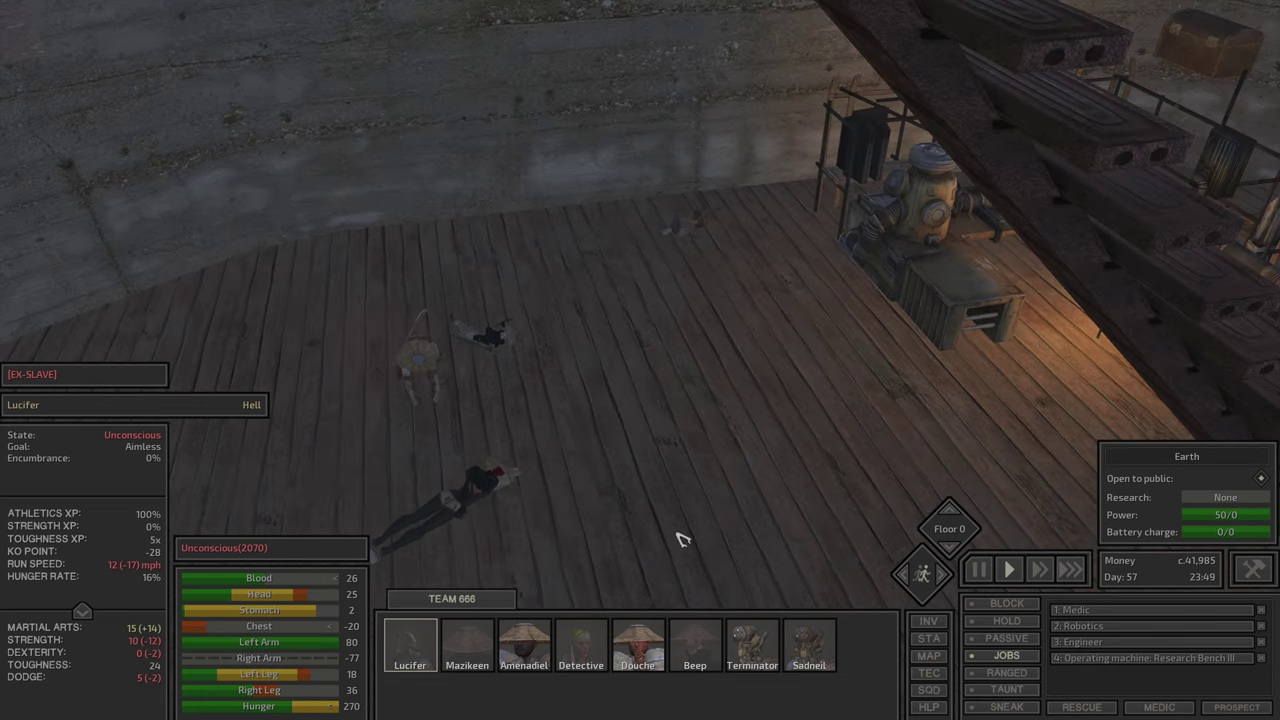
{"action": "left_click", "coordinate": [809, 645]}
{"action": "right_click", "coordinate": [623, 443]}
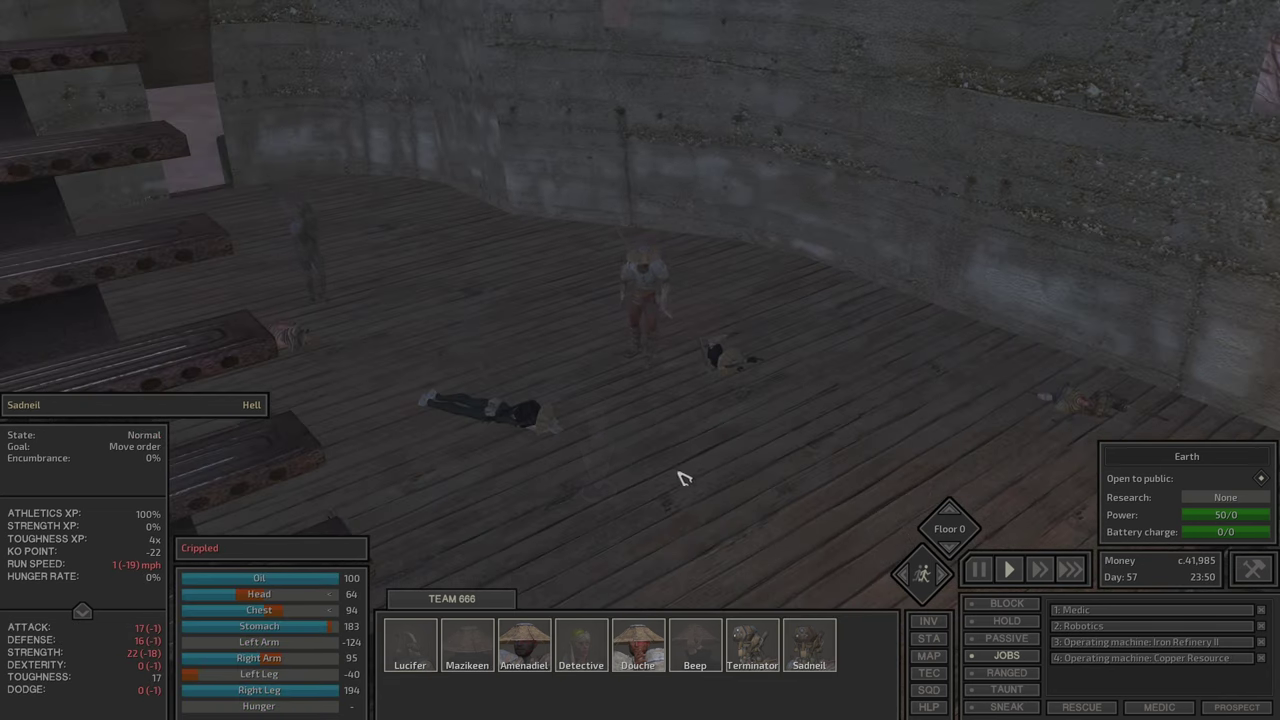
{"action": "right_click", "coordinate": [646, 468]}
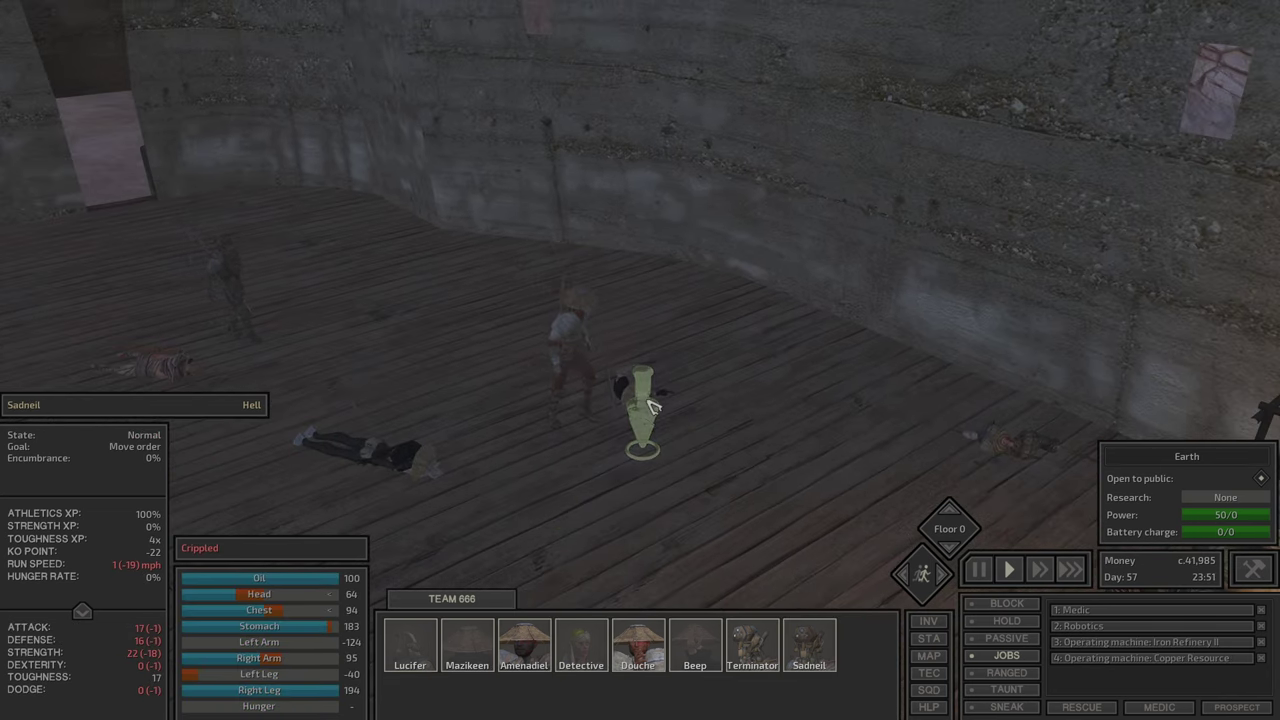
{"action": "key", "text": "d"}
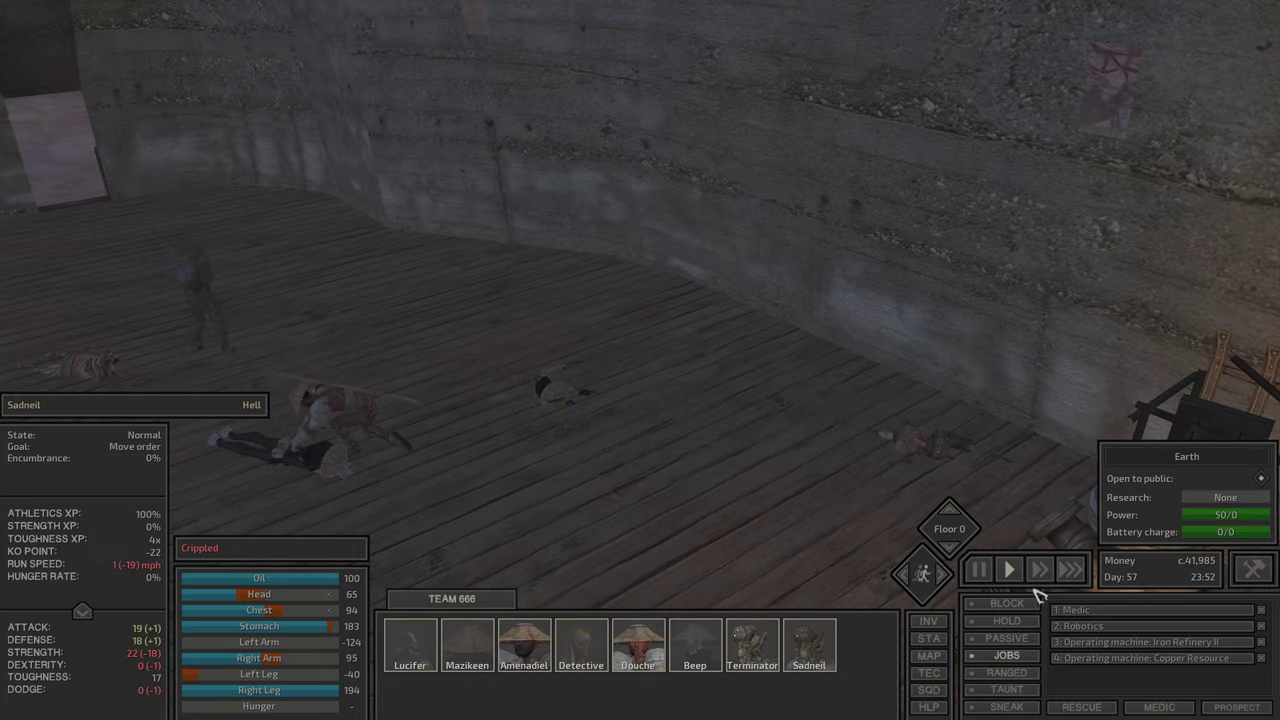
{"action": "left_click", "coordinate": [1036, 569]}
Step: Check on Lucifer, Amenadiel, Beep, Sadneil and Terminator, then survey the workshop and select Amenadiel
{"action": "left_click", "coordinate": [757, 437]}
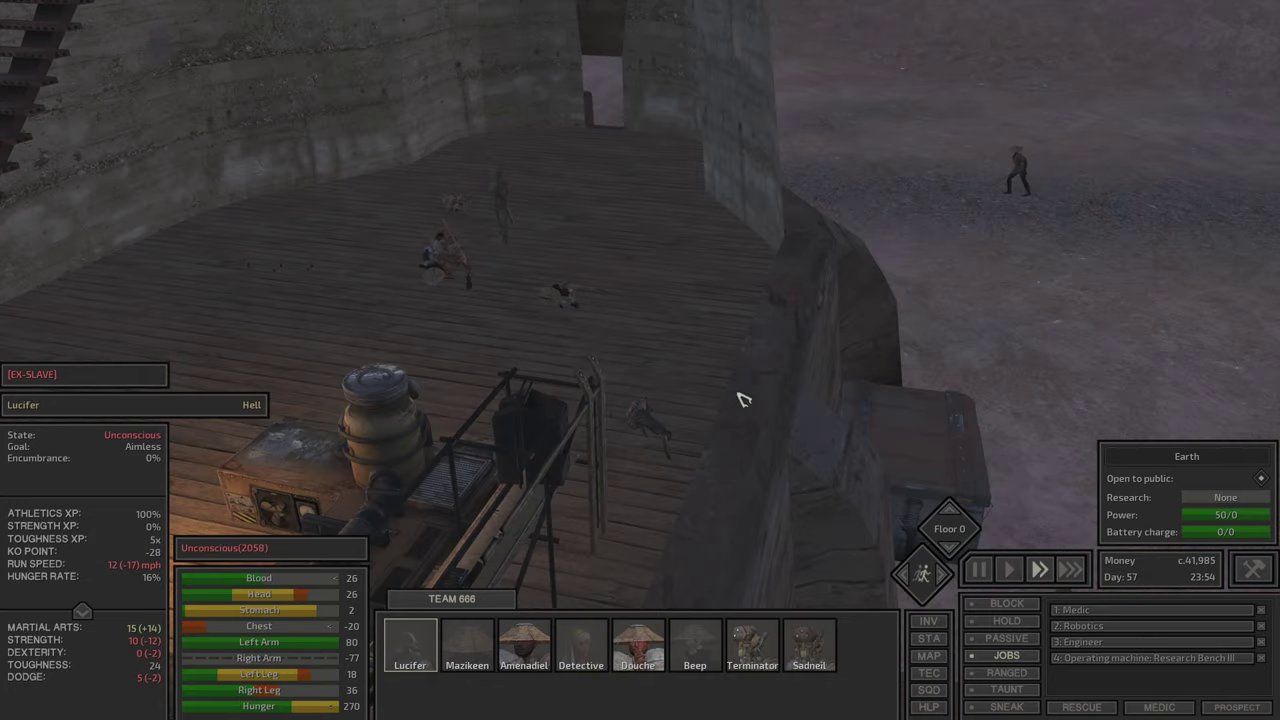
{"action": "double_click", "coordinate": [1005, 170]}
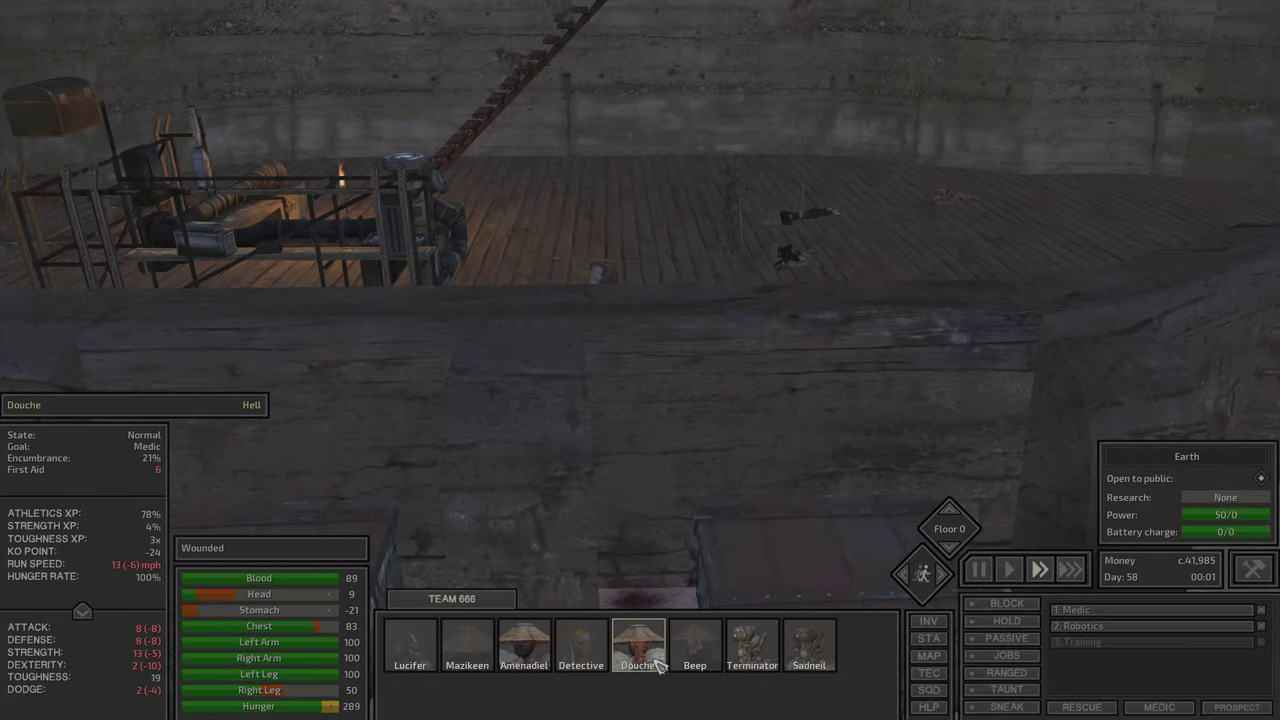
{"action": "double_click", "coordinate": [713, 643]}
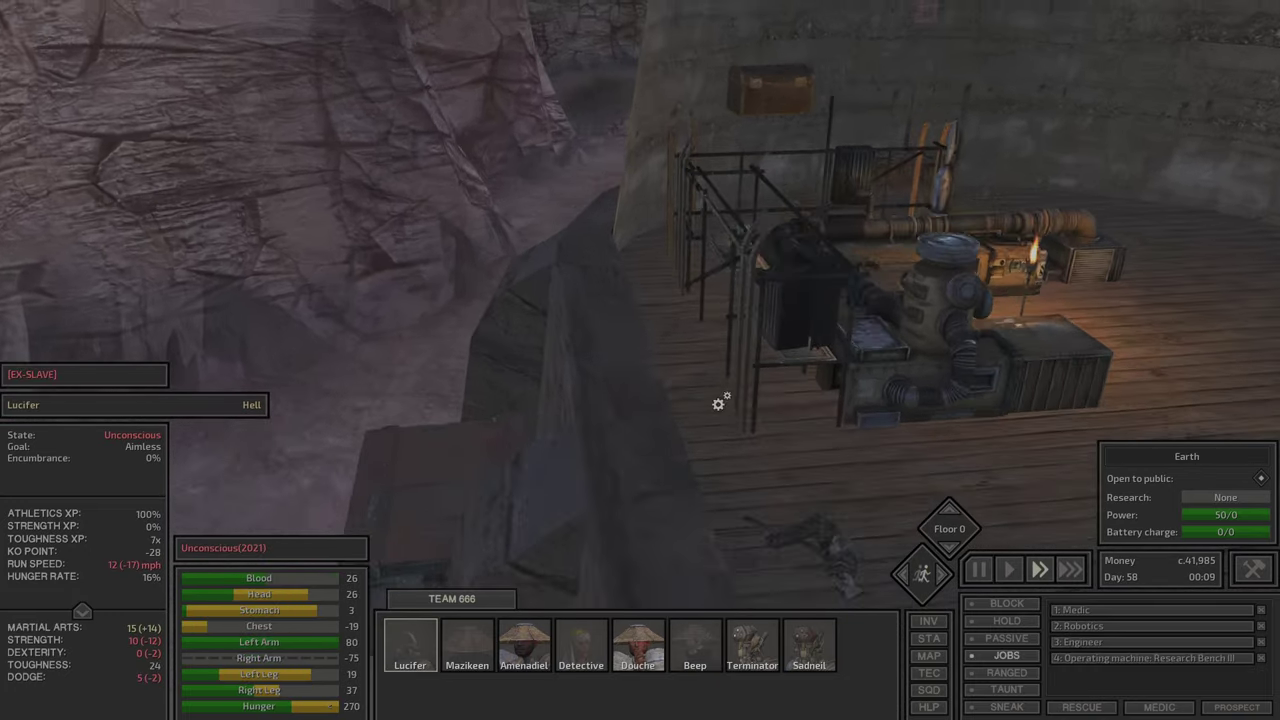
{"action": "double_click", "coordinate": [524, 645]}
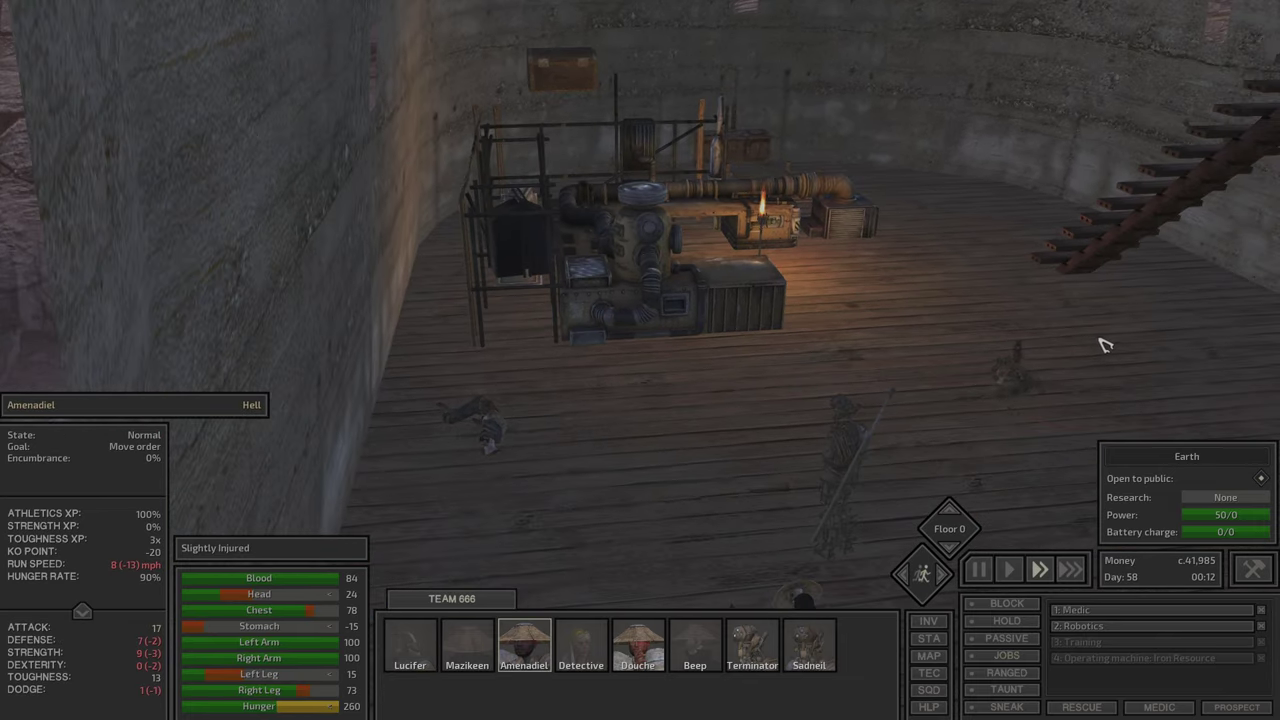
{"action": "left_click", "coordinate": [845, 440]}
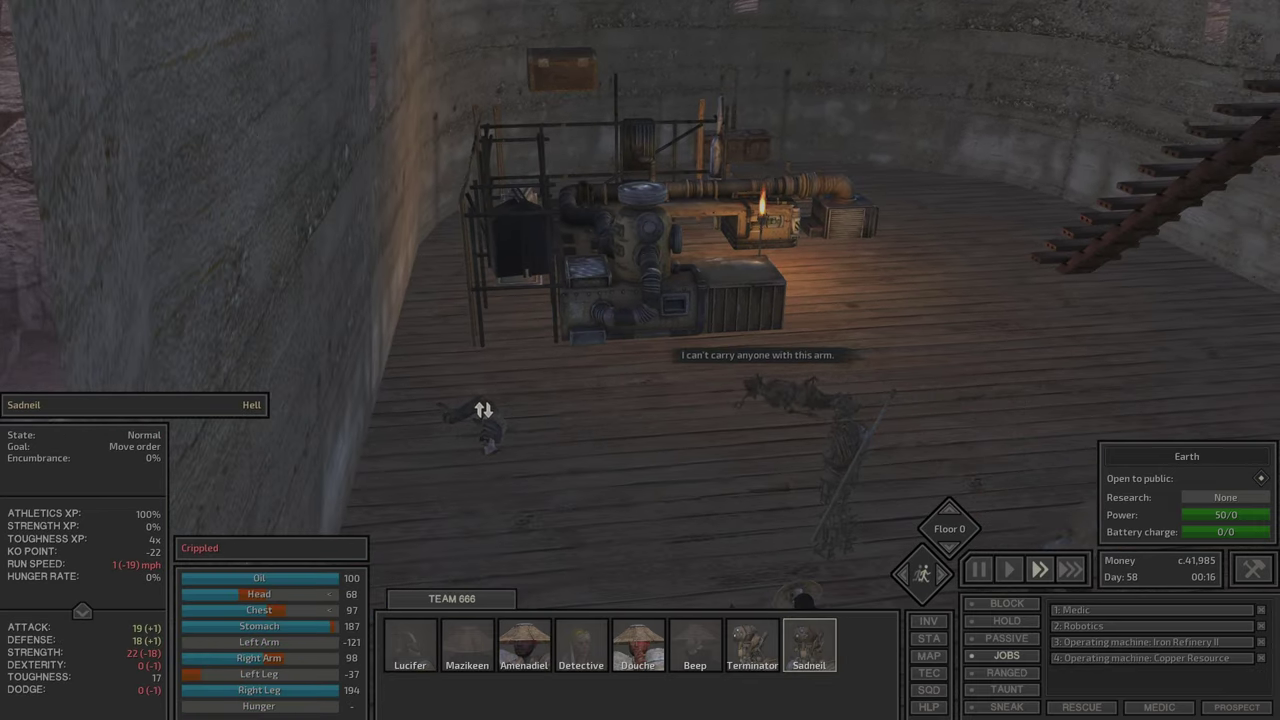
{"action": "left_click", "coordinate": [819, 524]}
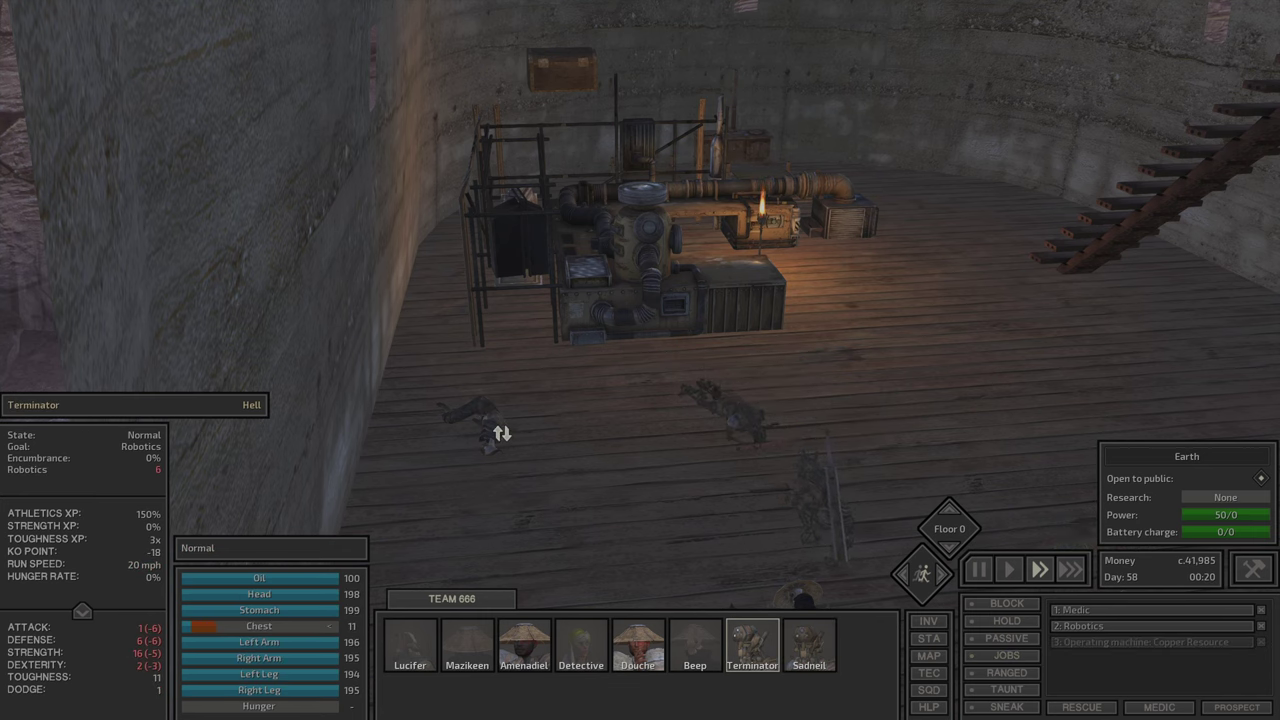
{"action": "key", "text": "e"}
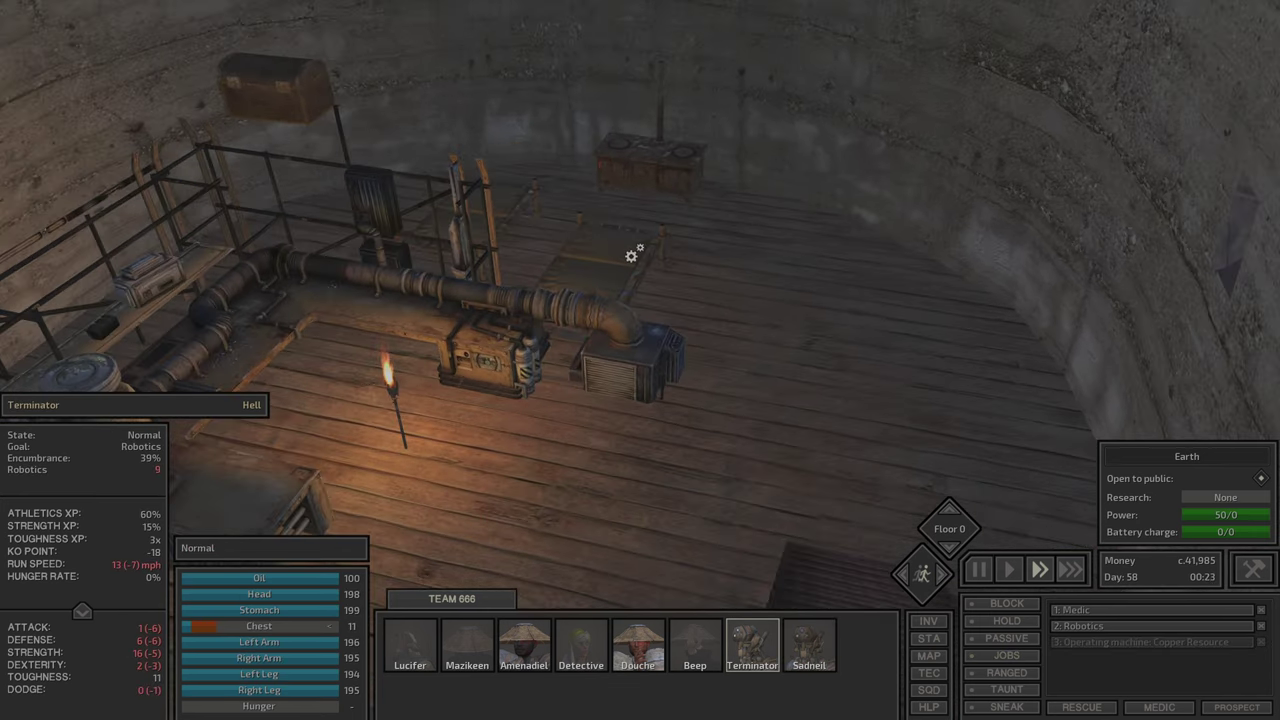
{"action": "key", "text": "e"}
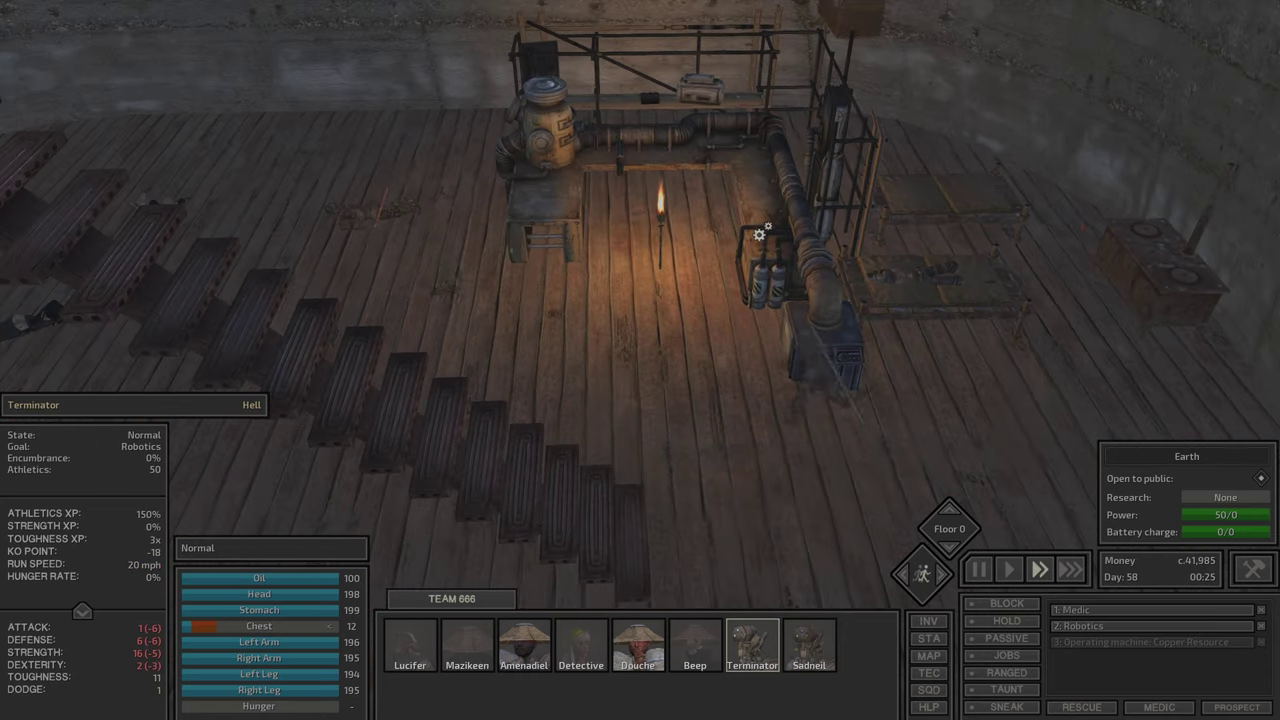
{"action": "key", "text": "e"}
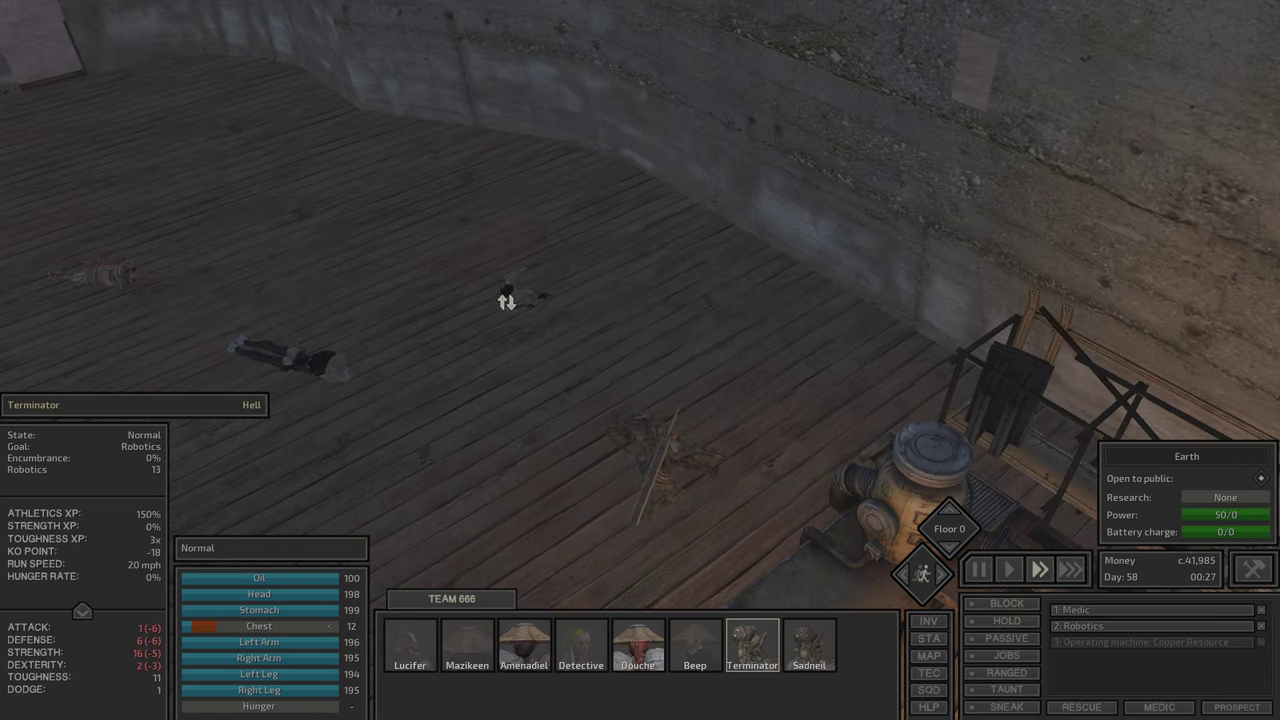
{"action": "left_click", "coordinate": [520, 303]}
Step: Review the injuries of Amenadiel, Detective, Douche, Lucifer, Mazikeen and Terminator
{"action": "double_click", "coordinate": [530, 648]}
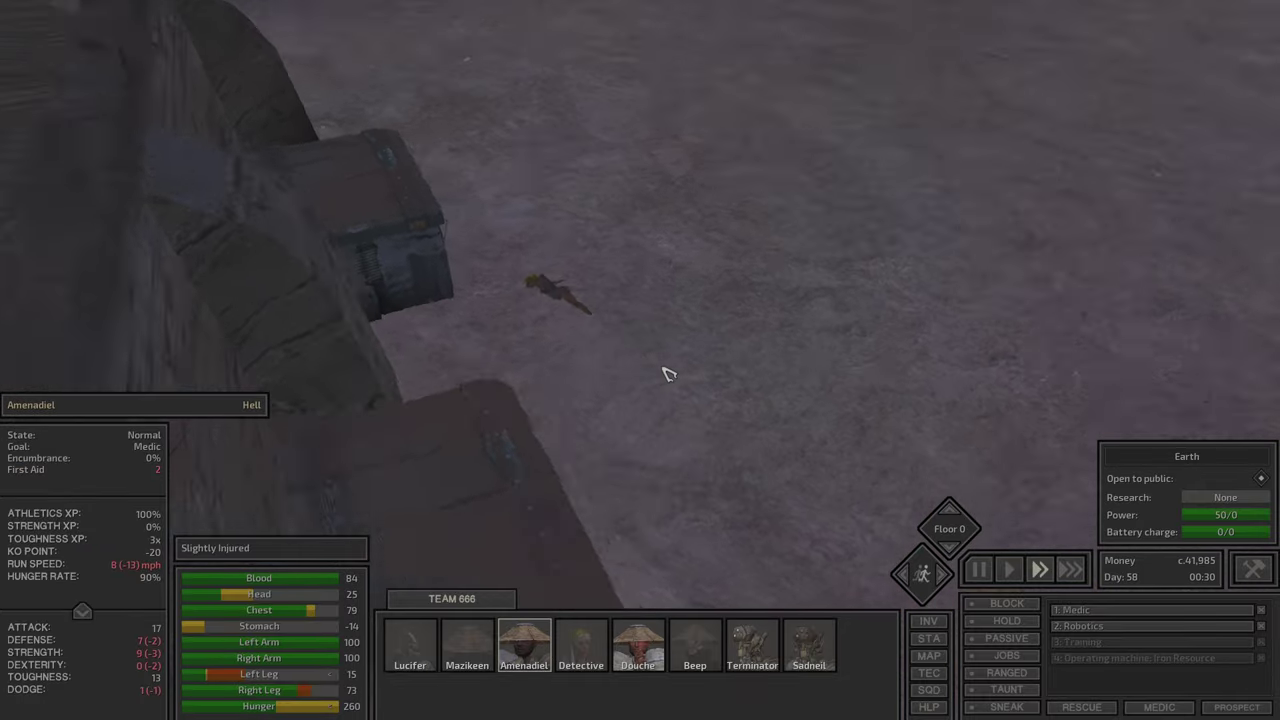
{"action": "scroll", "coordinate": [668, 374], "scroll_direction": "up", "scroll_amount": 3}
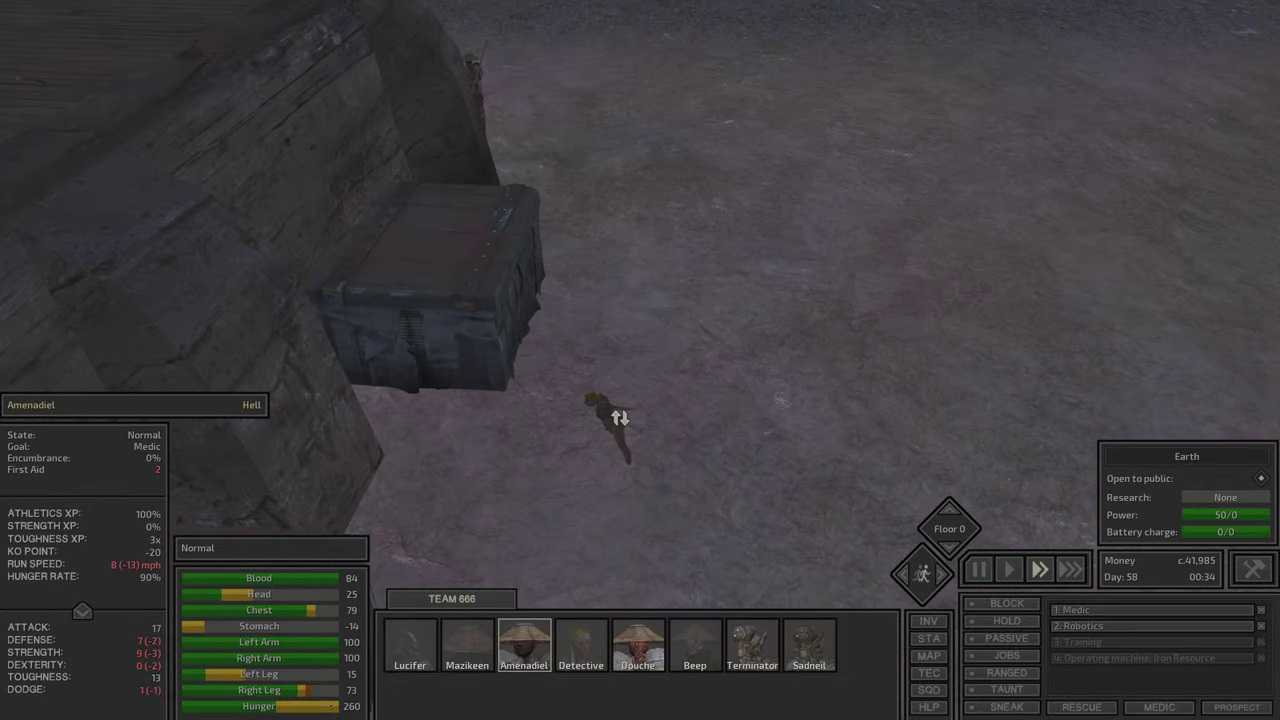
{"action": "key", "text": "e"}
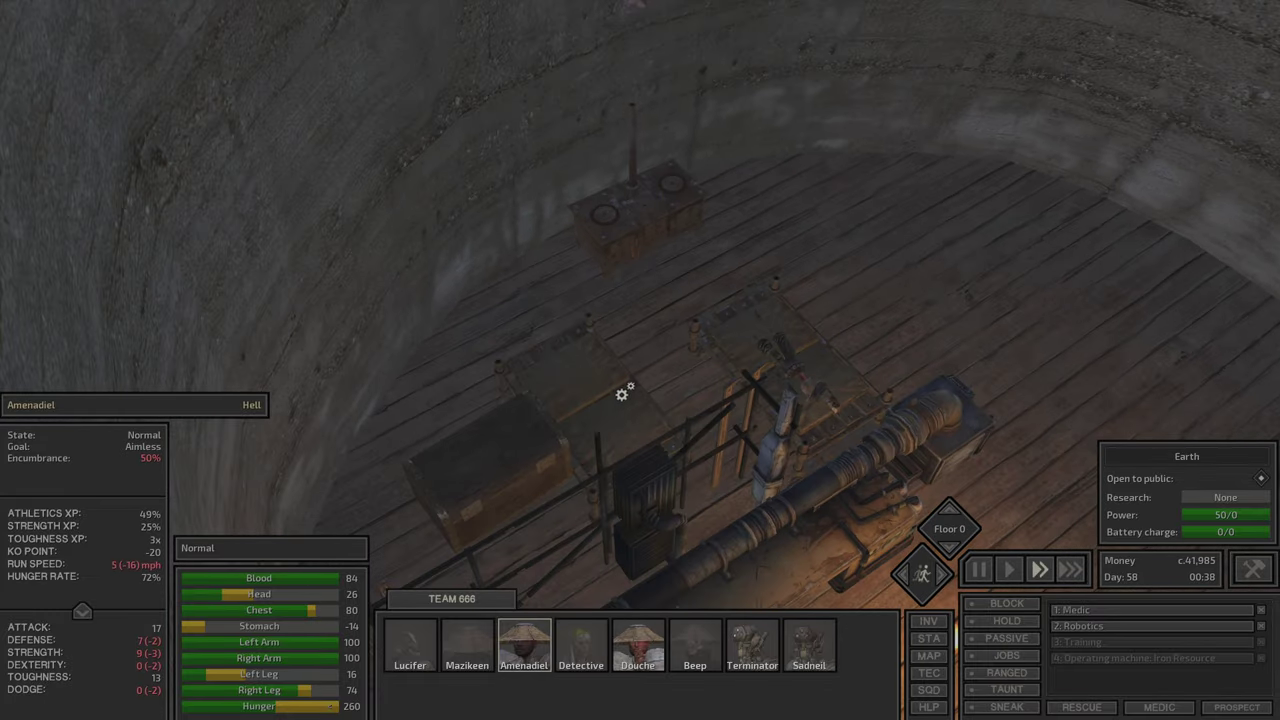
{"action": "double_click", "coordinate": [585, 650]}
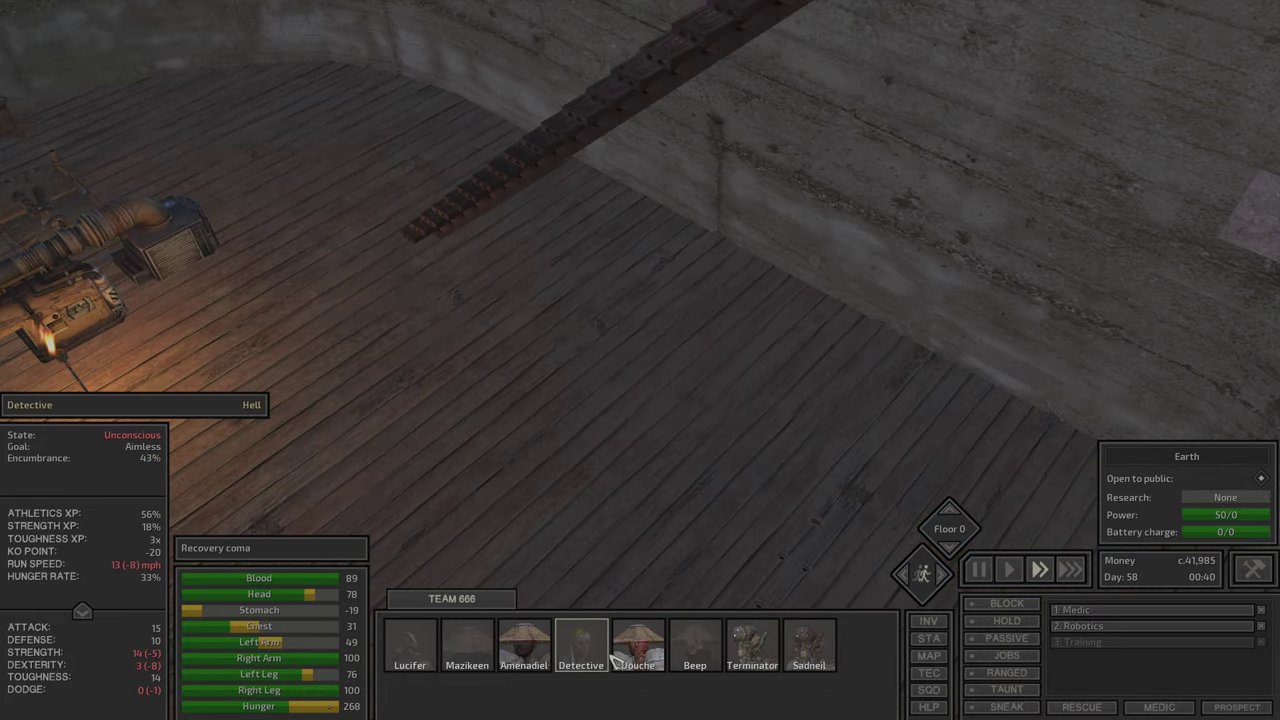
{"action": "double_click", "coordinate": [618, 660]}
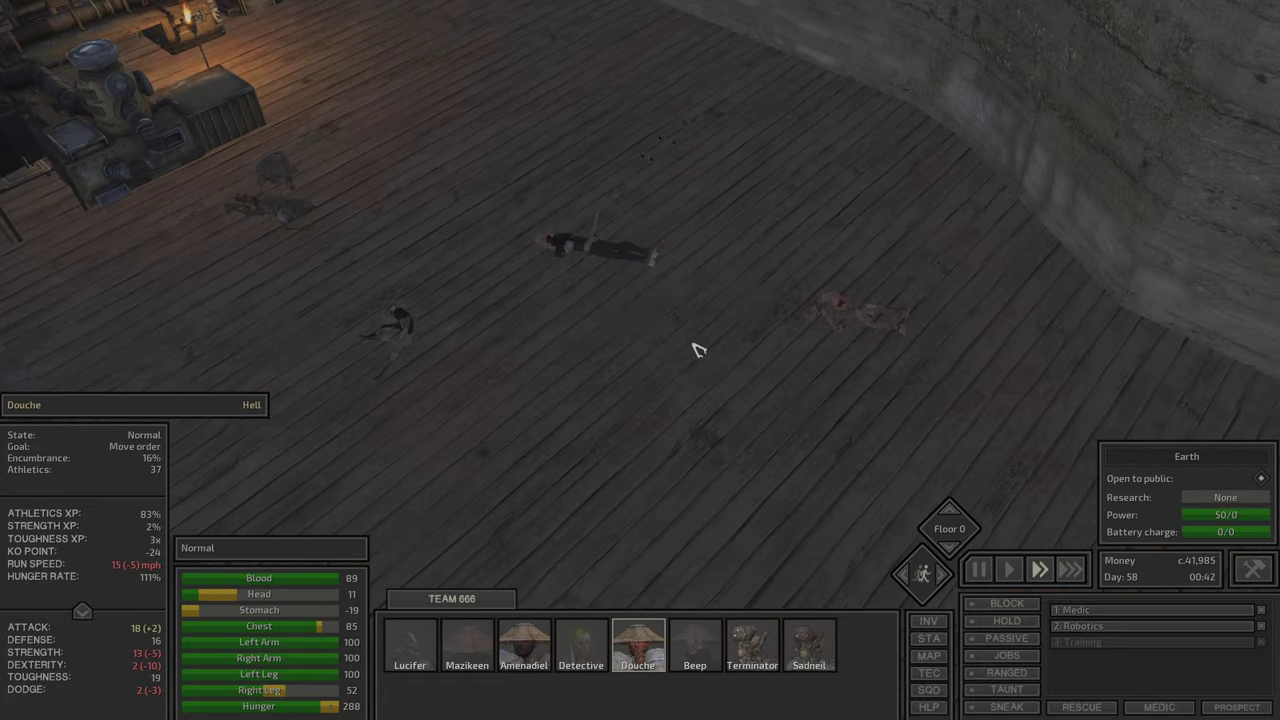
{"action": "key", "text": "F1"}
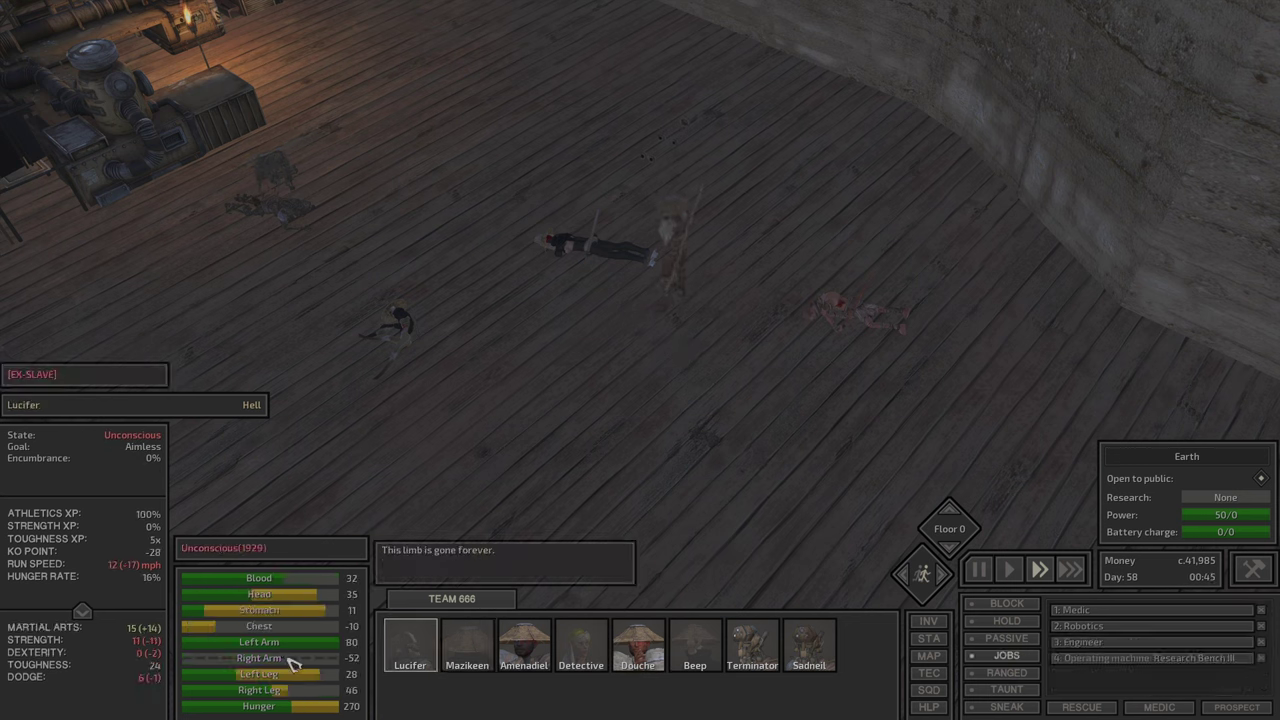
{"action": "left_click", "coordinate": [480, 645]}
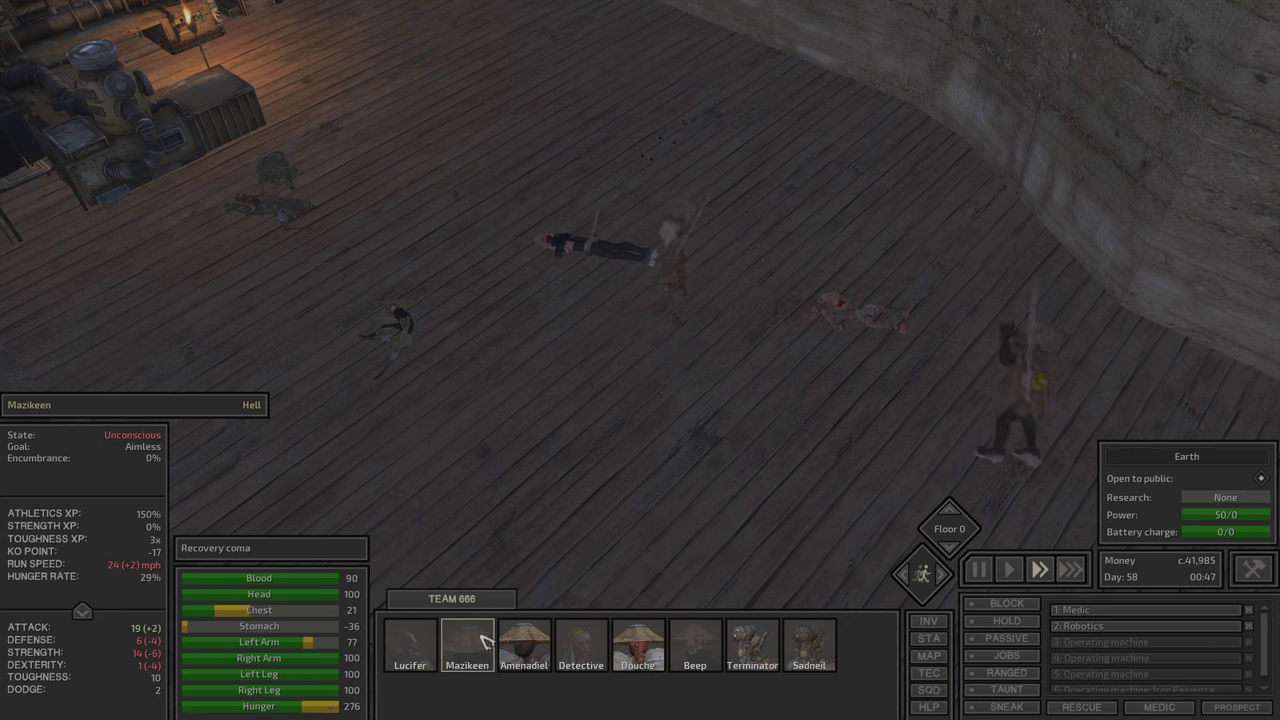
{"action": "left_click", "coordinate": [525, 668]}
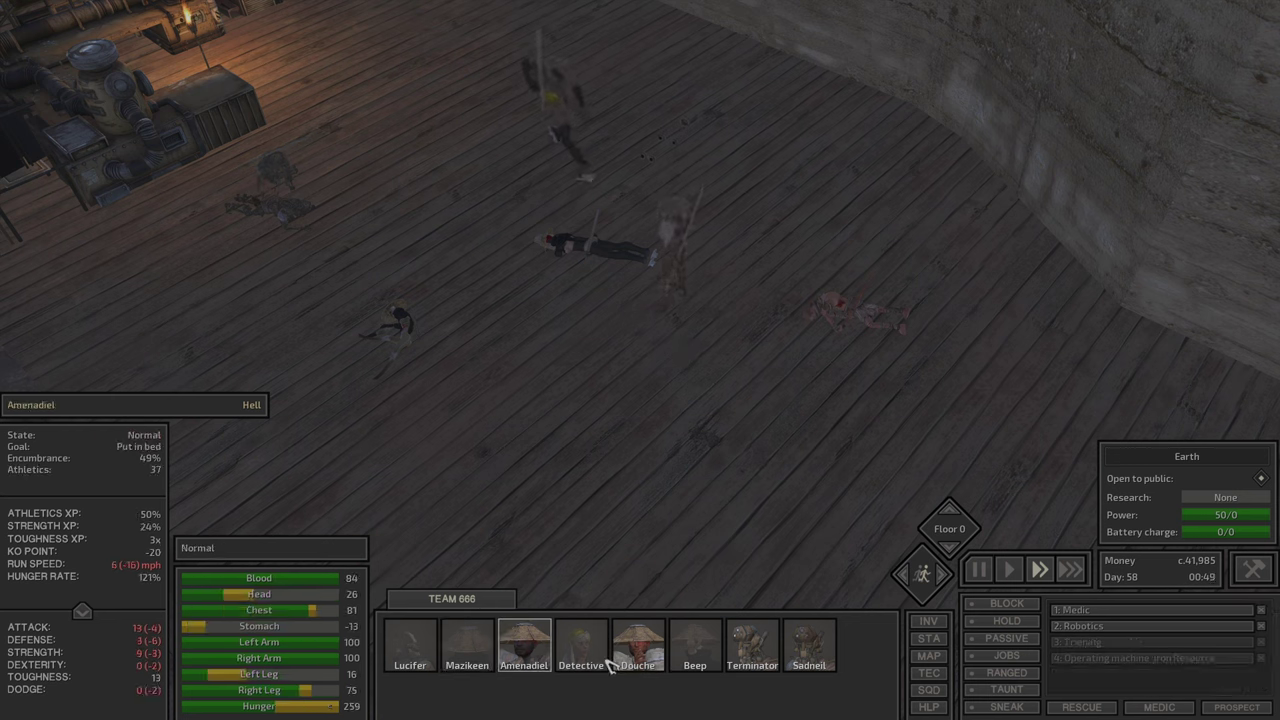
{"action": "left_click", "coordinate": [645, 665]}
{"action": "left_click", "coordinate": [765, 656]}
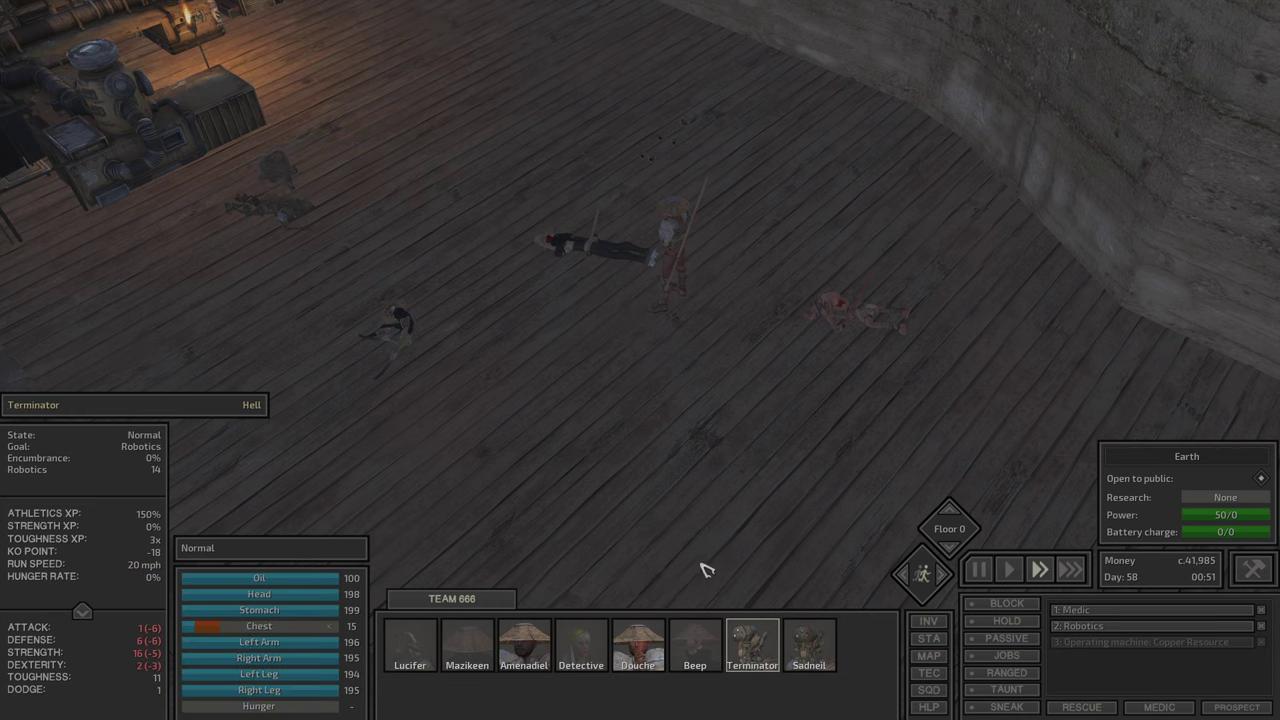
{"action": "scroll", "coordinate": [580, 386], "scroll_direction": "up", "scroll_amount": 3}
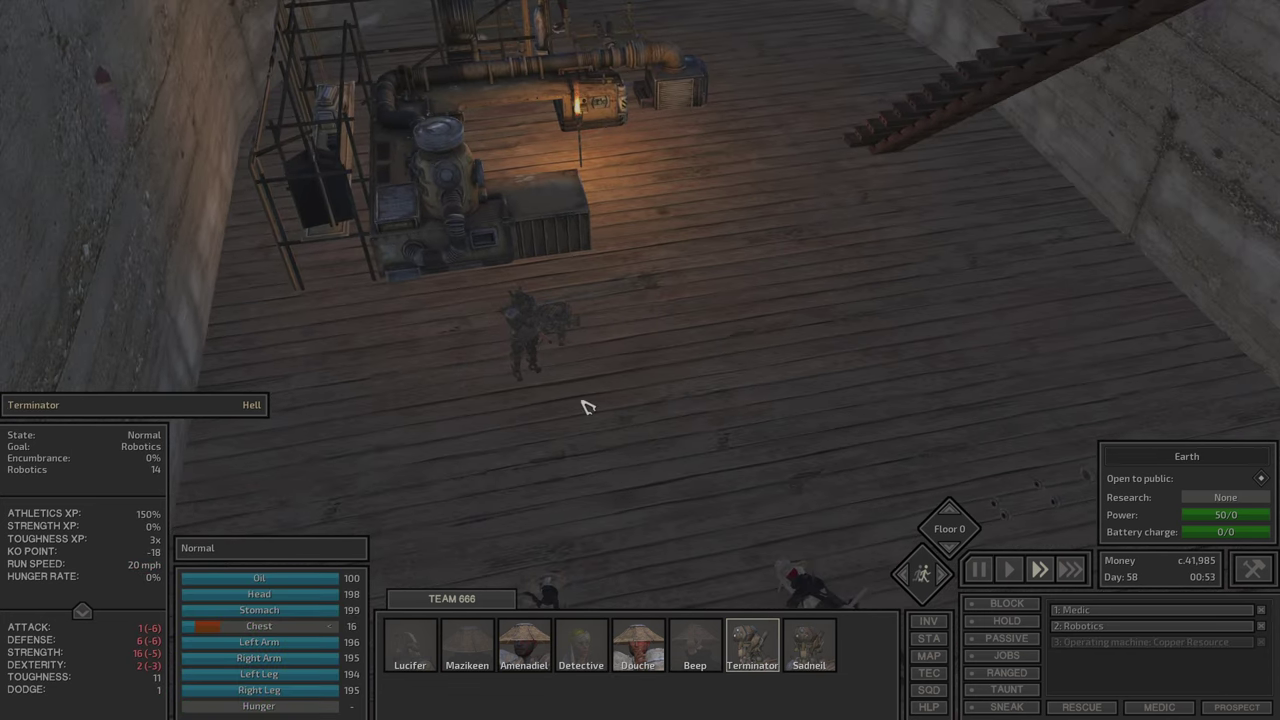
Step: Order Sadneil and Terminator to repair the base machinery, then check the unconscious Beep
{"action": "left_click", "coordinate": [820, 648]}
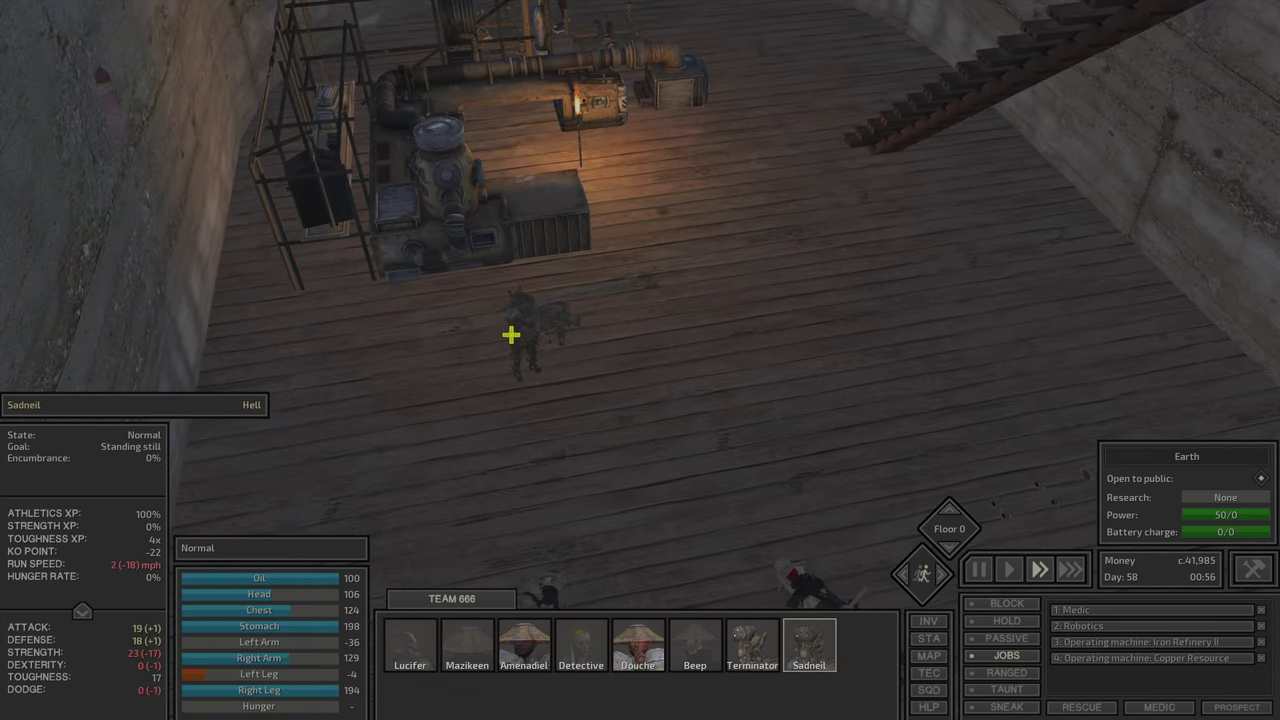
{"action": "right_click", "coordinate": [511, 335]}
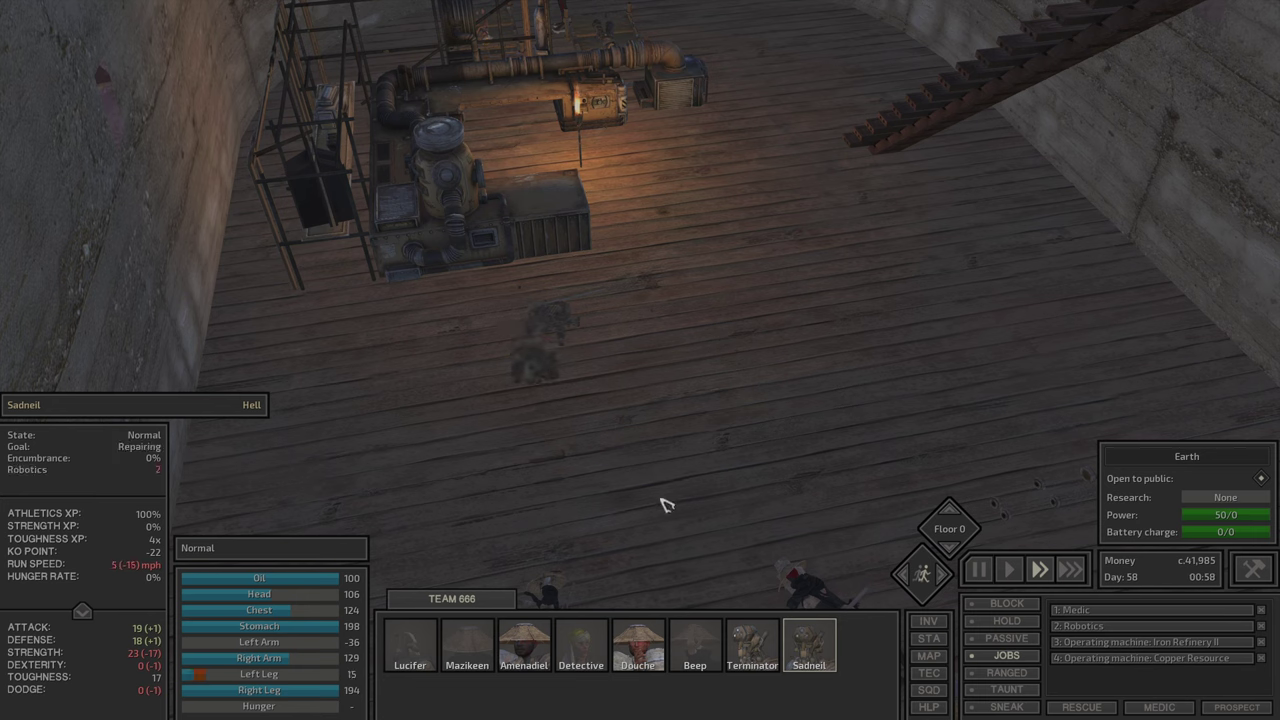
{"action": "left_click", "coordinate": [765, 664]}
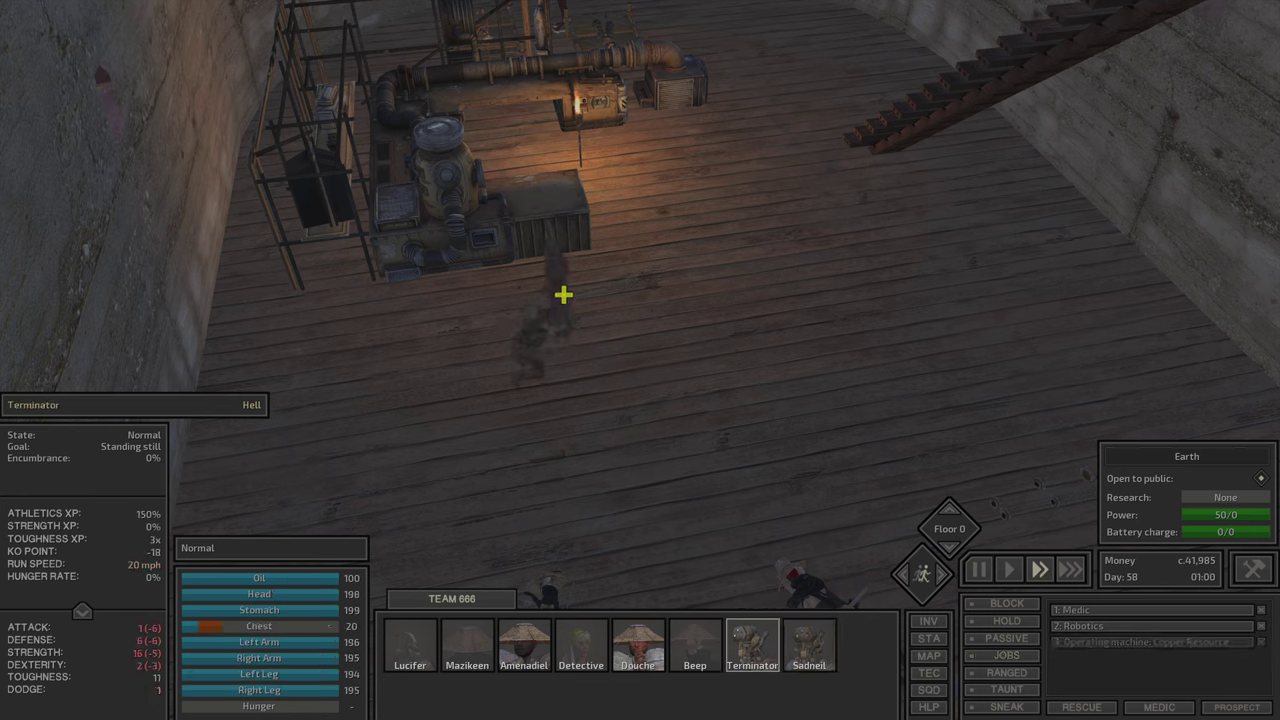
{"action": "right_click", "coordinate": [556, 298]}
{"action": "left_click", "coordinate": [690, 648]}
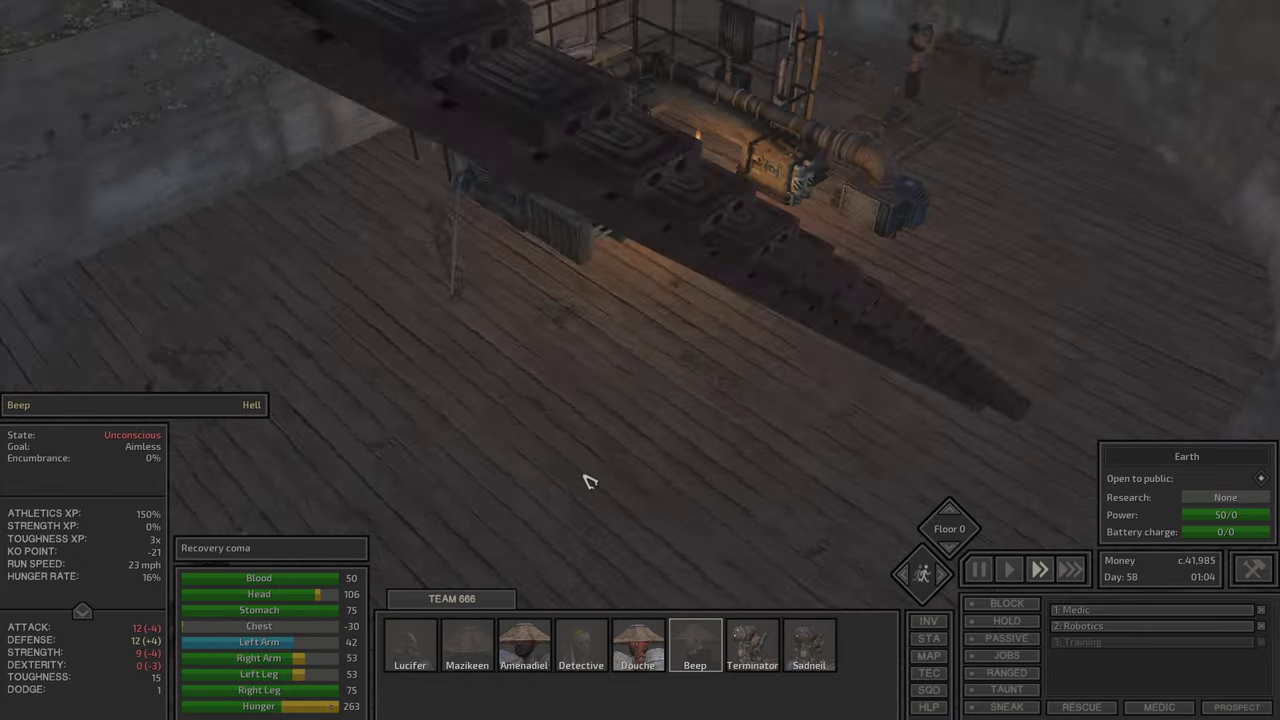
Step: Switch off Sadneil's automatic jobs and move him to a new spot on the floor
{"action": "key", "text": "F8"}
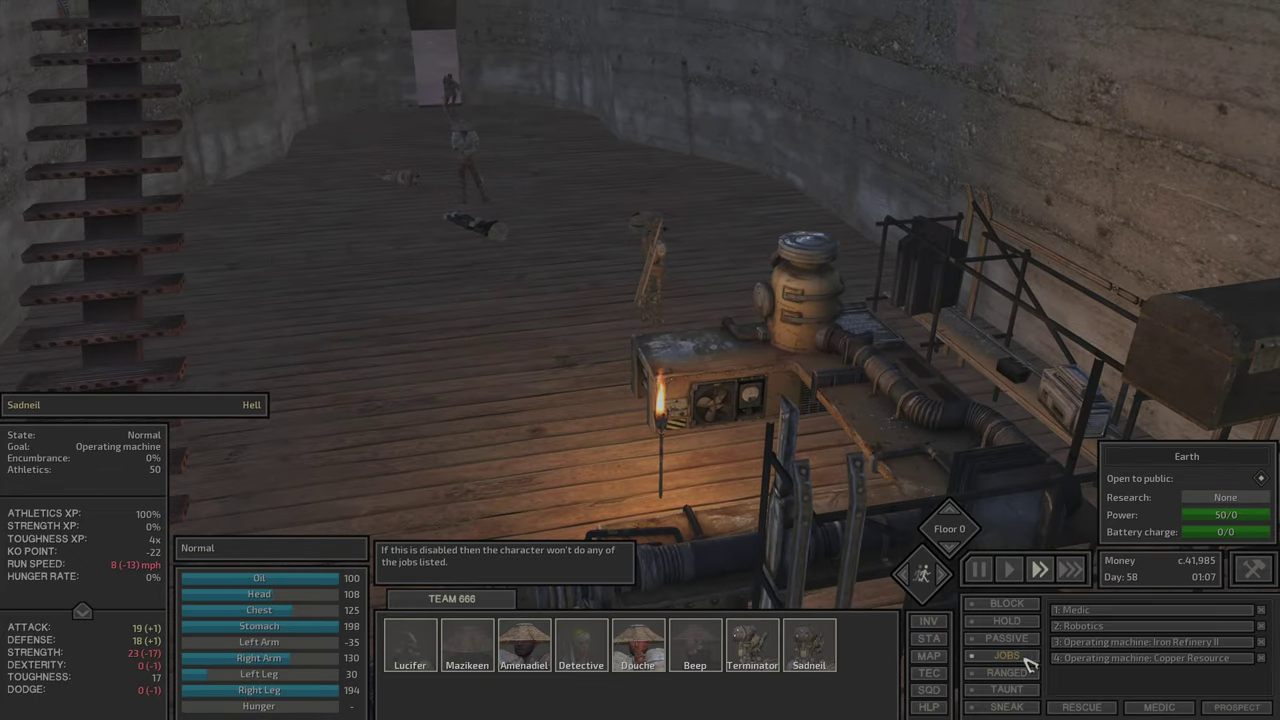
{"action": "left_click", "coordinate": [1008, 656]}
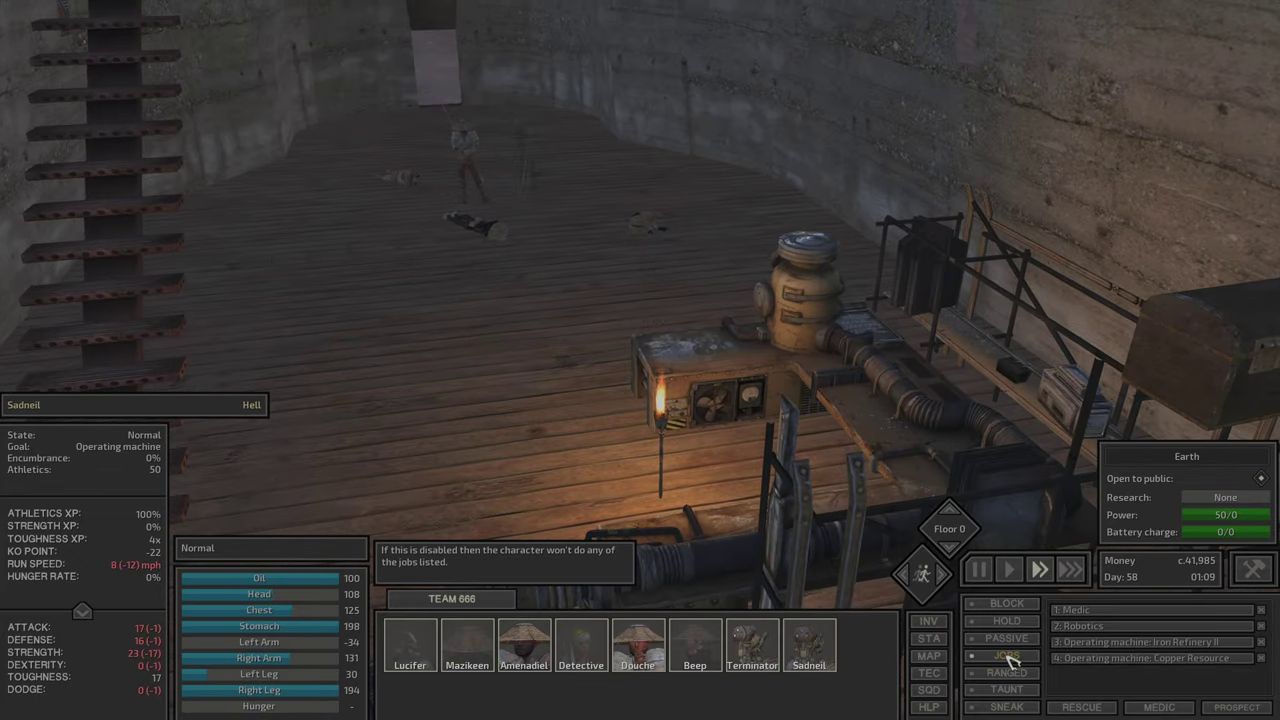
{"action": "left_click", "coordinate": [1008, 656]}
{"action": "right_click", "coordinate": [508, 270]}
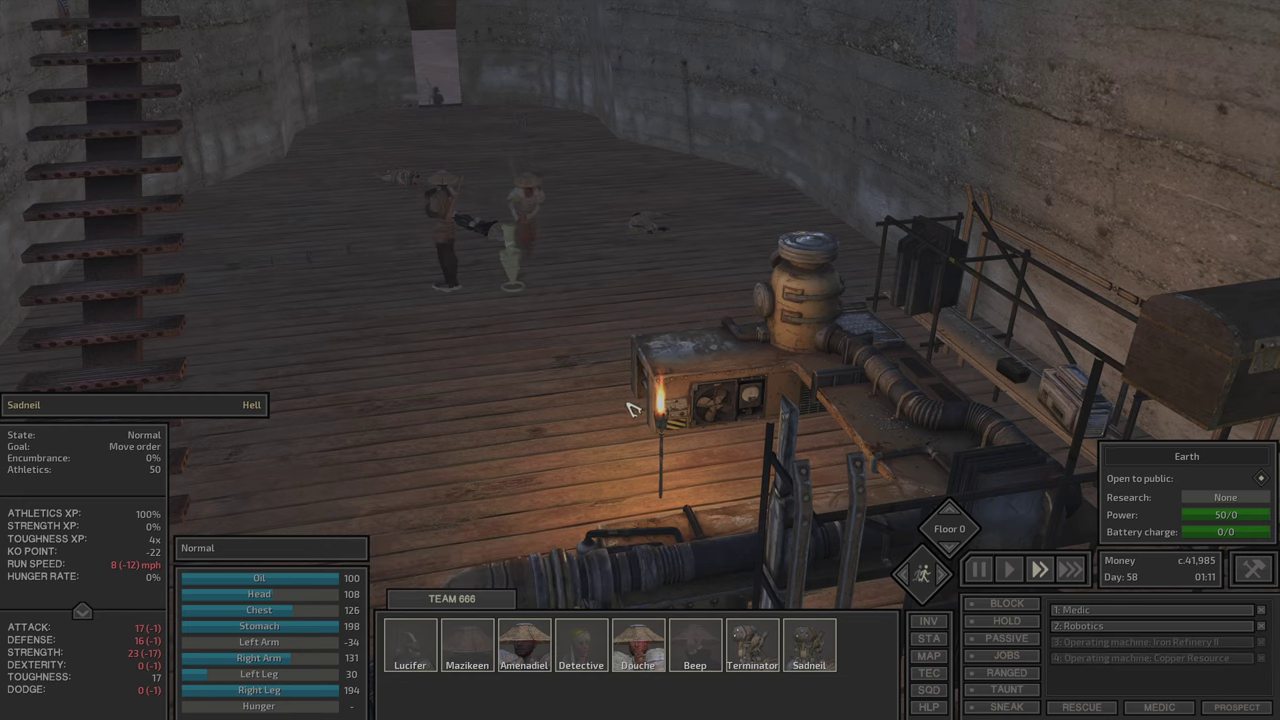
Step: Inspect the unstaffed Iron Refinery II holding 4 raw iron, then cycle through to Douche
{"action": "key", "text": "F1"}
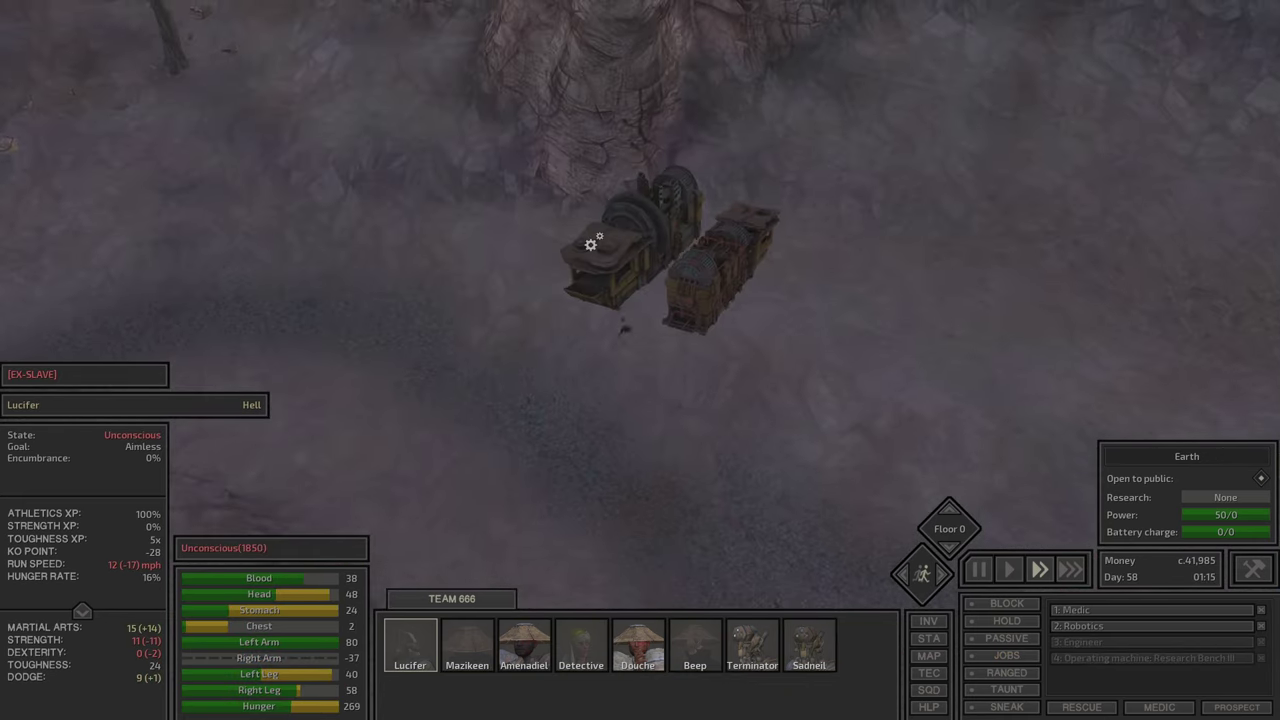
{"action": "left_click", "coordinate": [608, 263]}
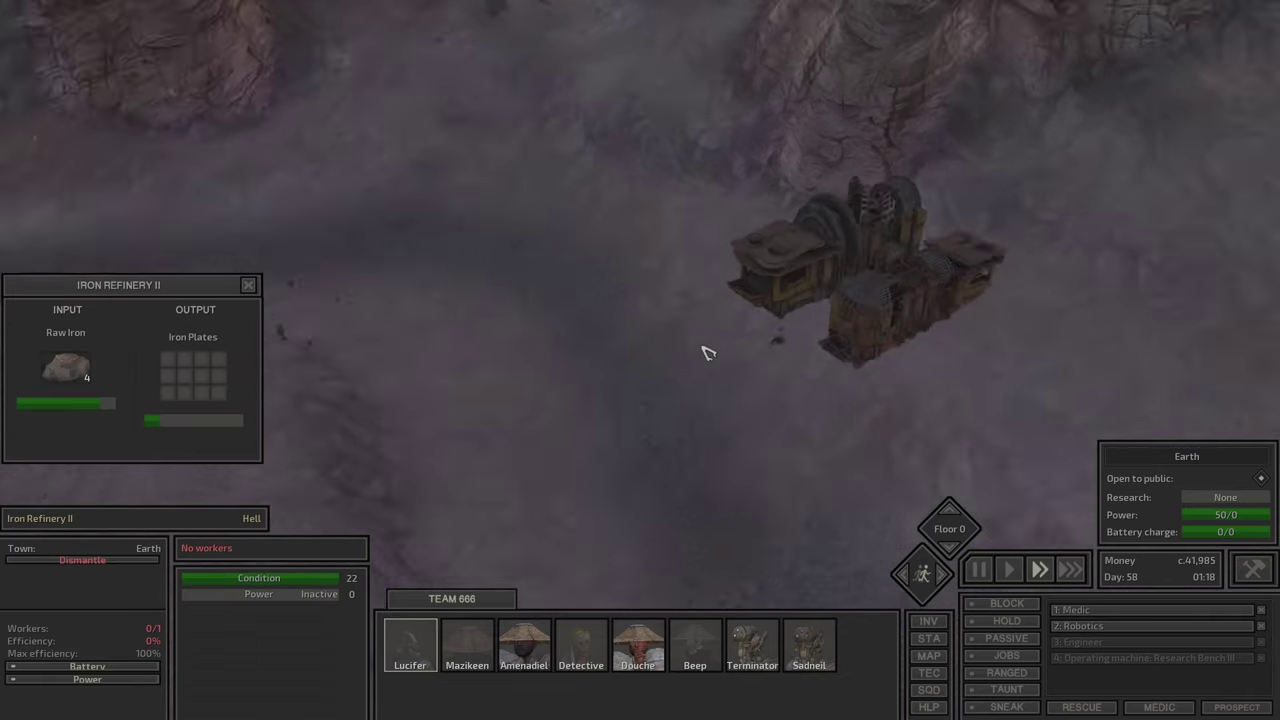
{"action": "key", "text": "F1"}
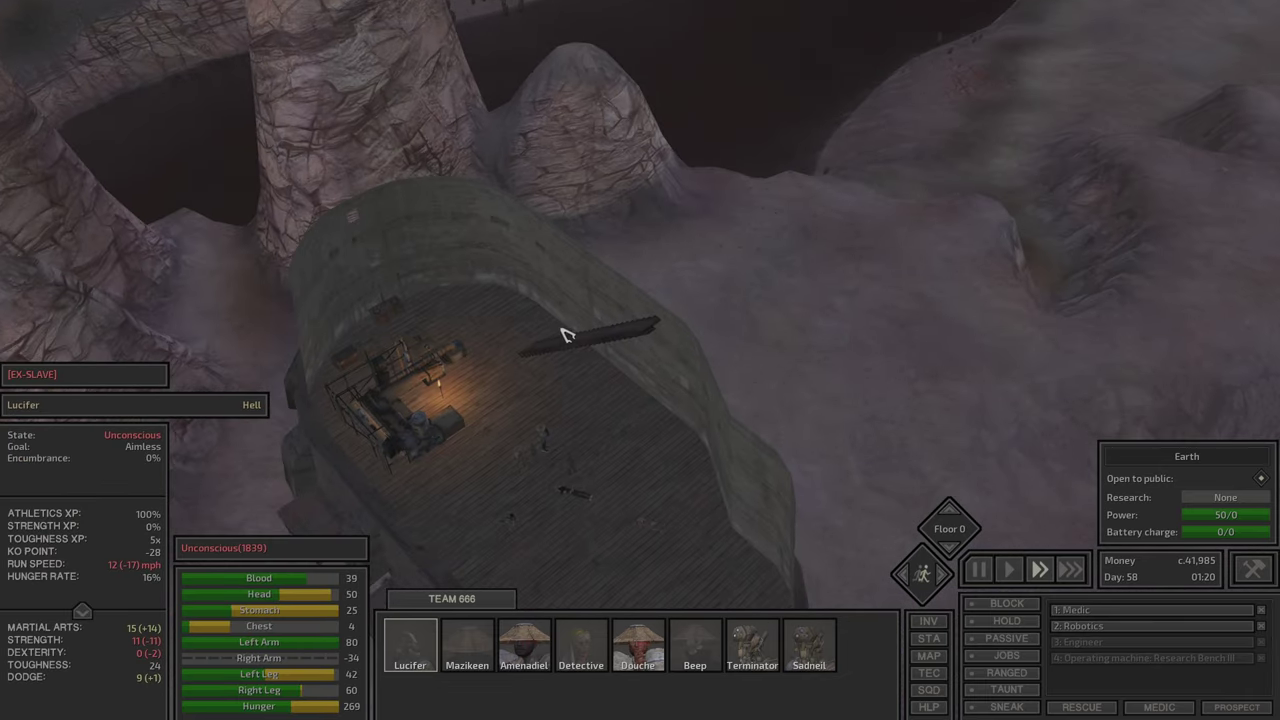
{"action": "key", "text": "F2"}
{"action": "key", "text": "F3"}
{"action": "key", "text": "F3"}
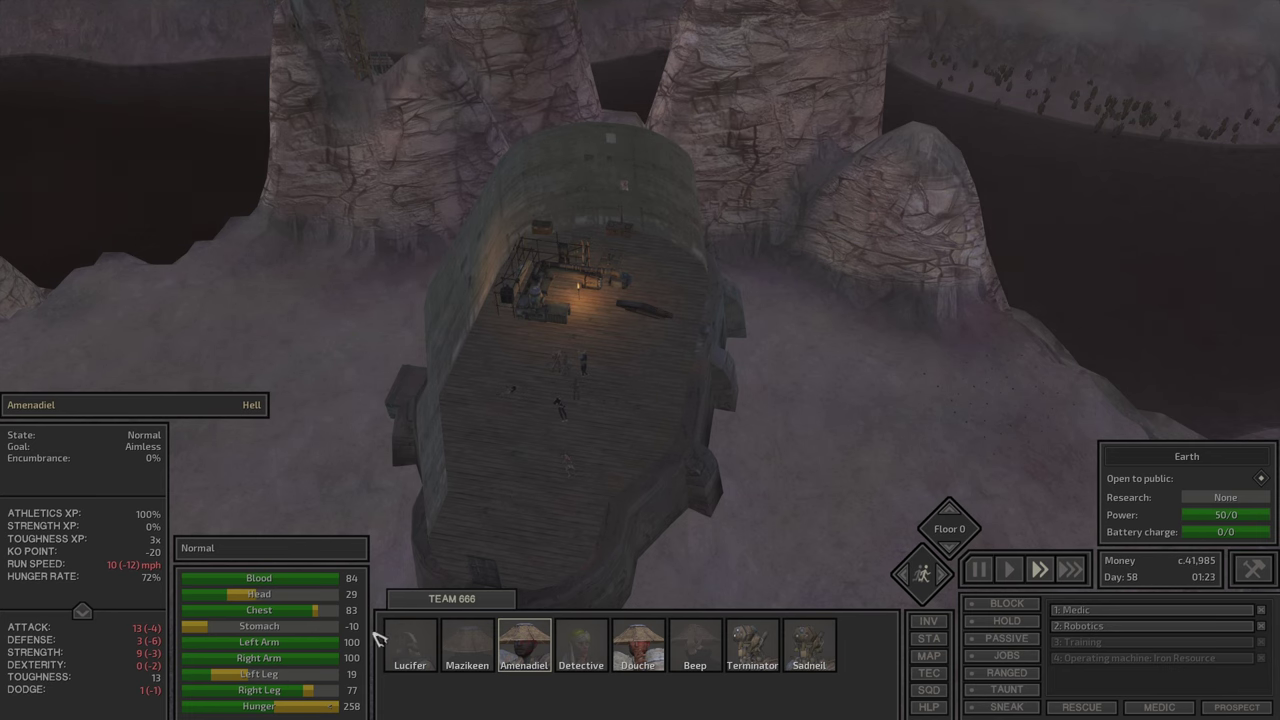
{"action": "key", "text": "F4"}
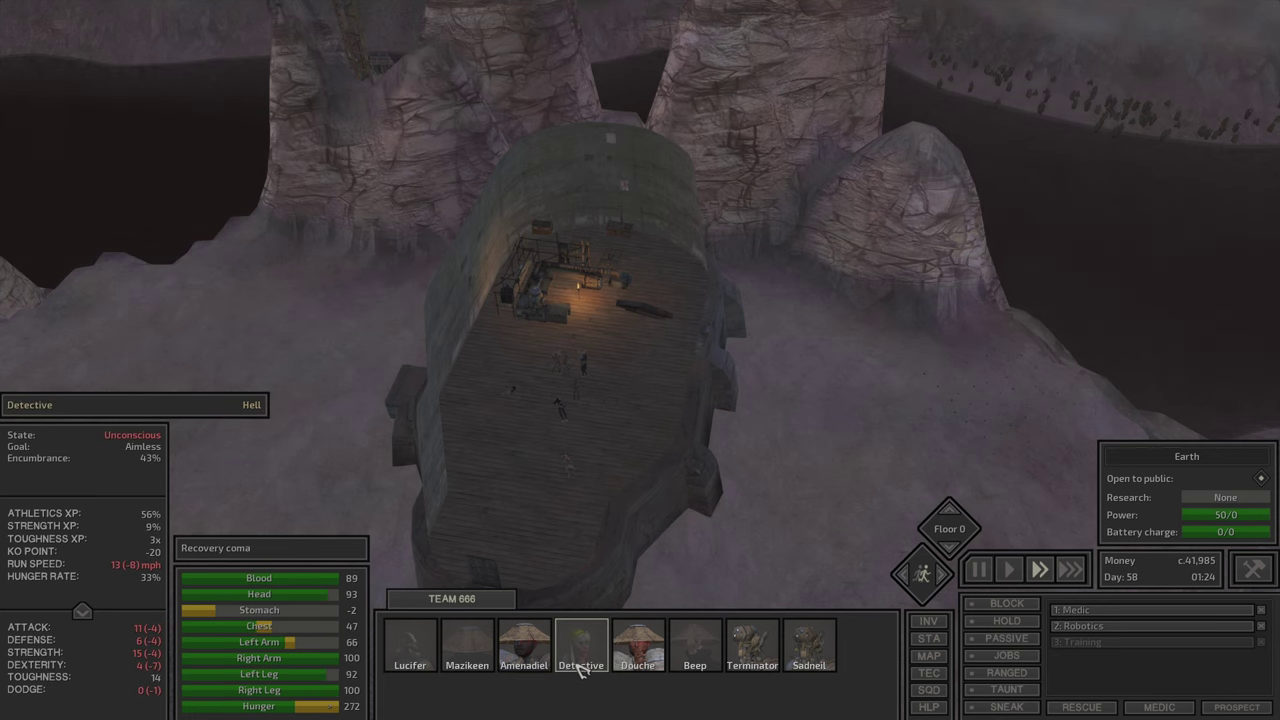
{"action": "key", "text": "F5"}
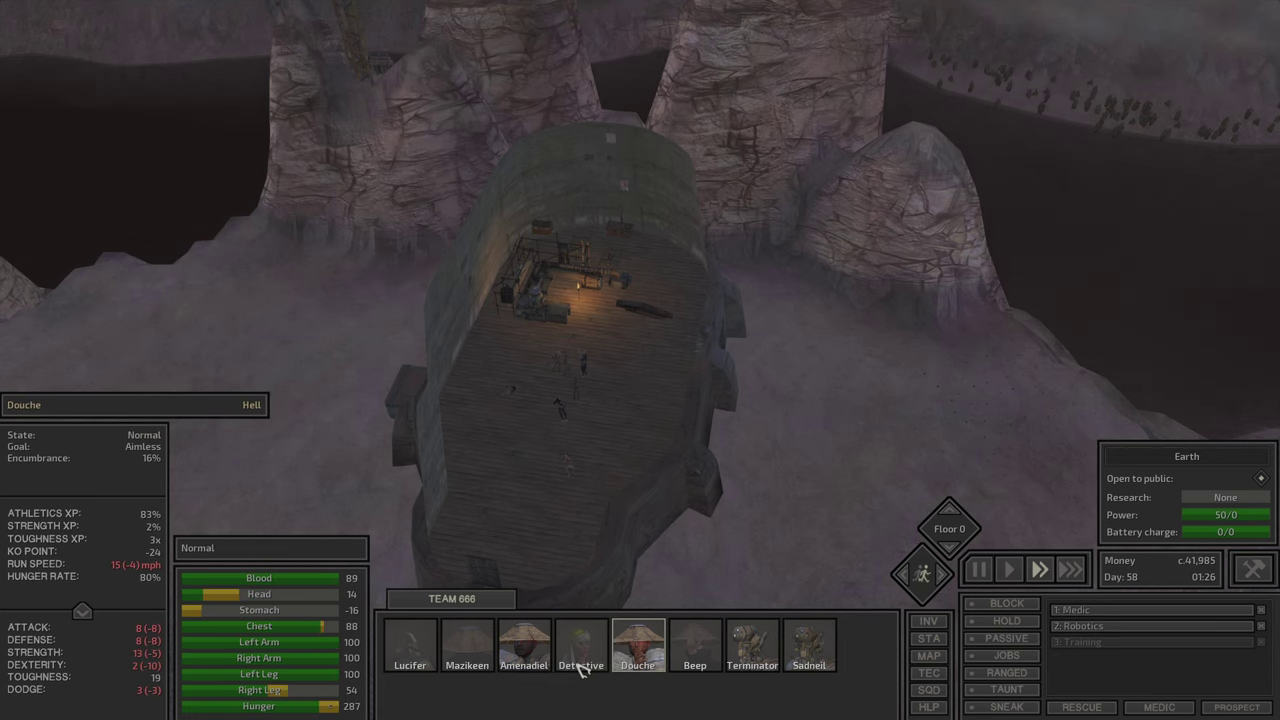
Step: Put Douche in sneak mode, check the world map, switch to >>> speed, then select Lucifer
{"action": "left_click", "coordinate": [1007, 707]}
{"action": "left_click", "coordinate": [929, 655]}
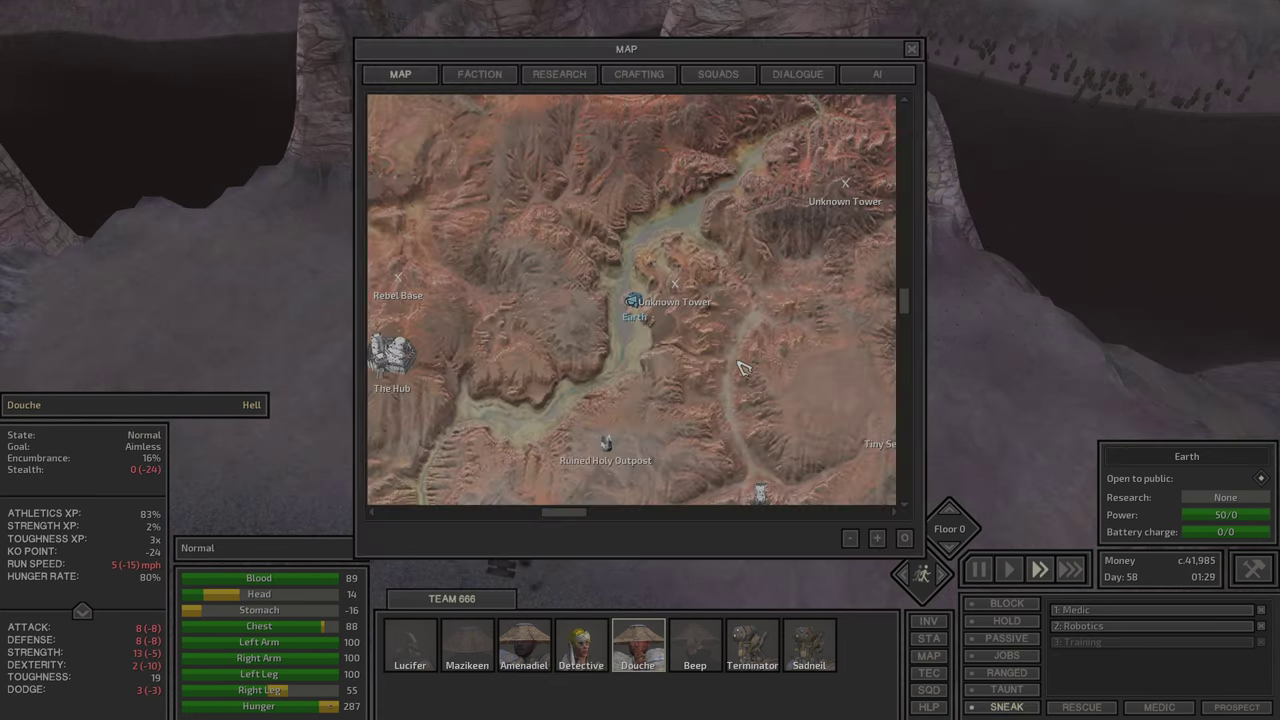
{"action": "left_click_drag", "start_coordinate": [683, 396], "coordinate": [649, 367]}
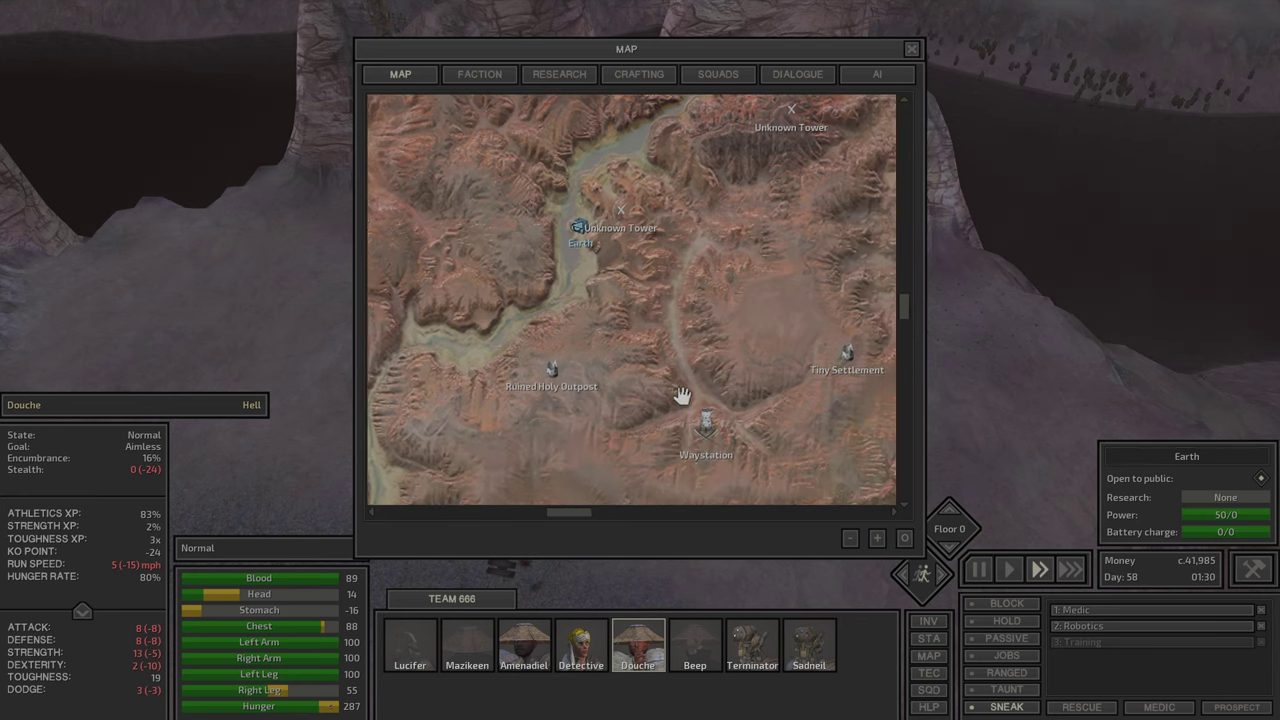
{"action": "left_click", "coordinate": [711, 444]}
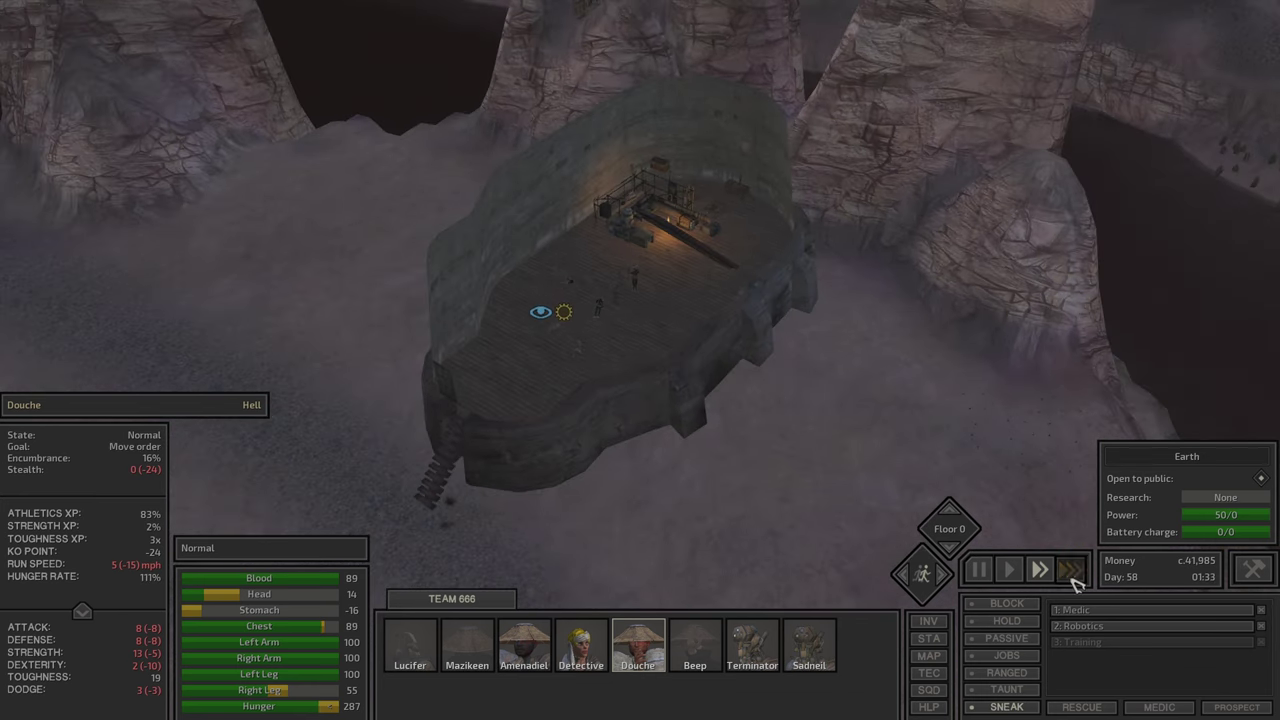
{"action": "left_click", "coordinate": [1071, 572]}
{"action": "key", "text": "e"}
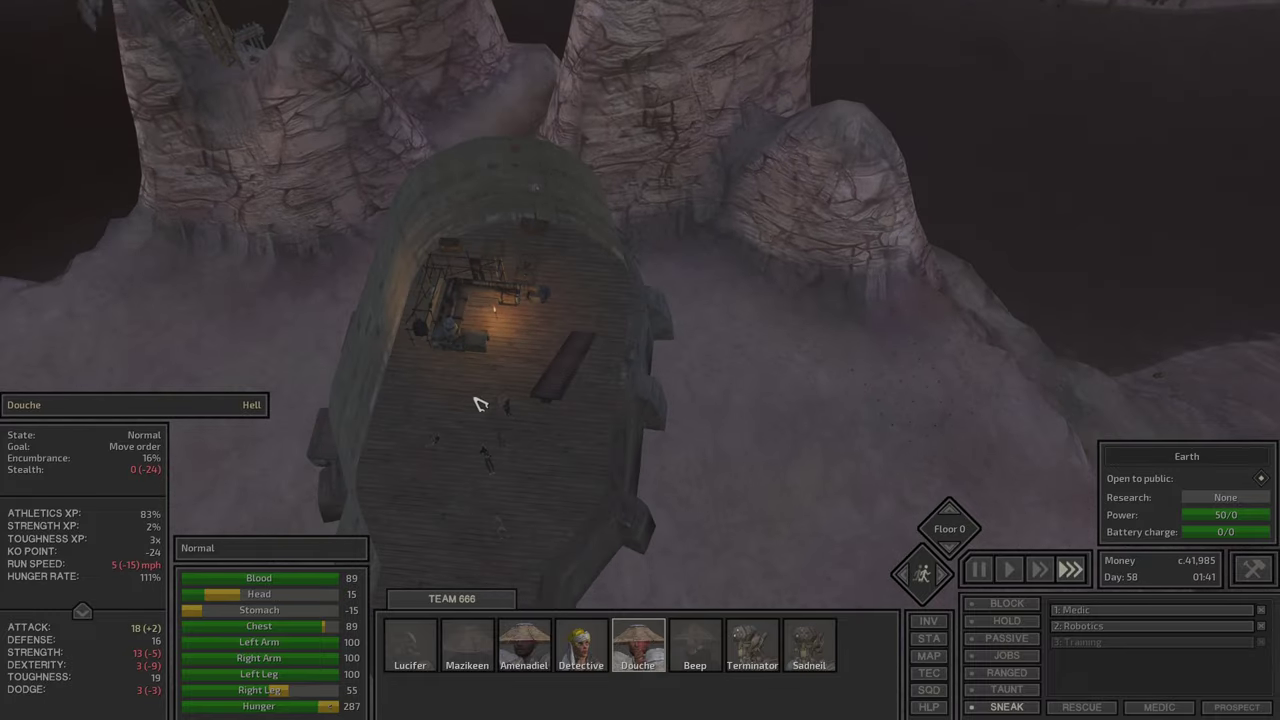
{"action": "left_click", "coordinate": [478, 400]}
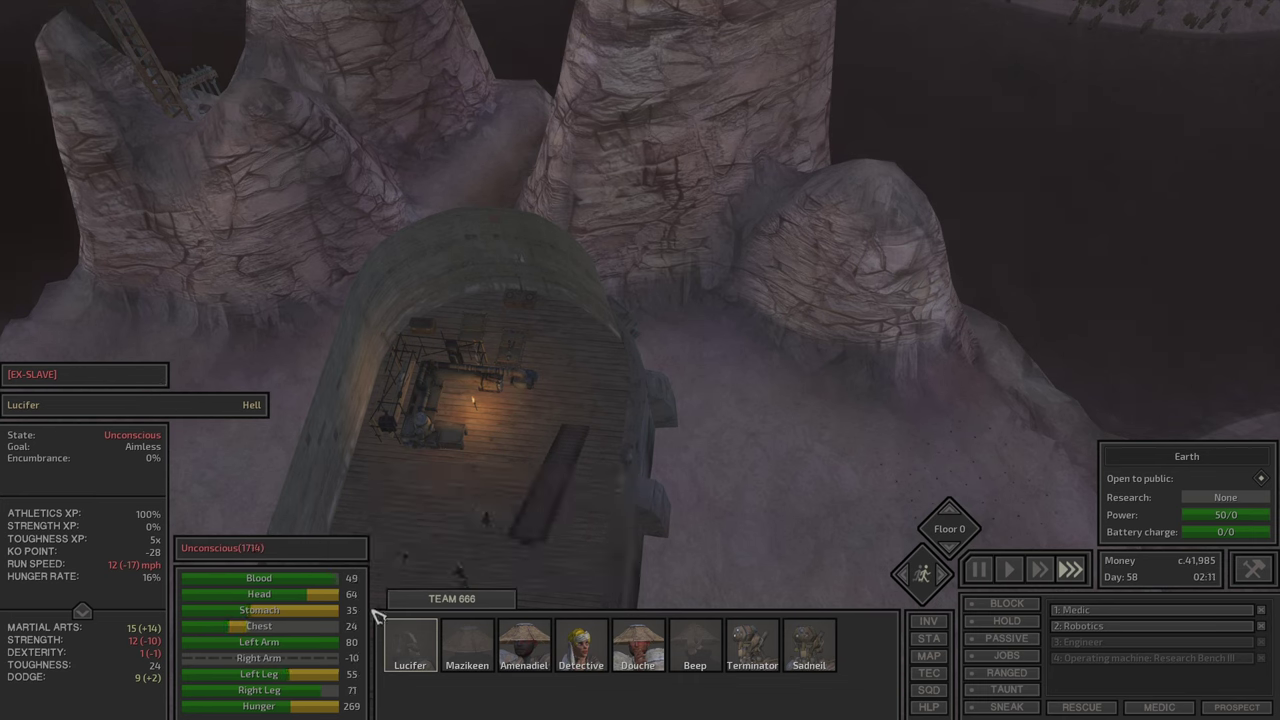
Step: Page through Mazikeen's, Amenadiel's, Detective's, Douche's, Beep's, Sadneil's and Terminator's skill sheets, ending on Lucifer's
{"action": "key", "text": "i"}
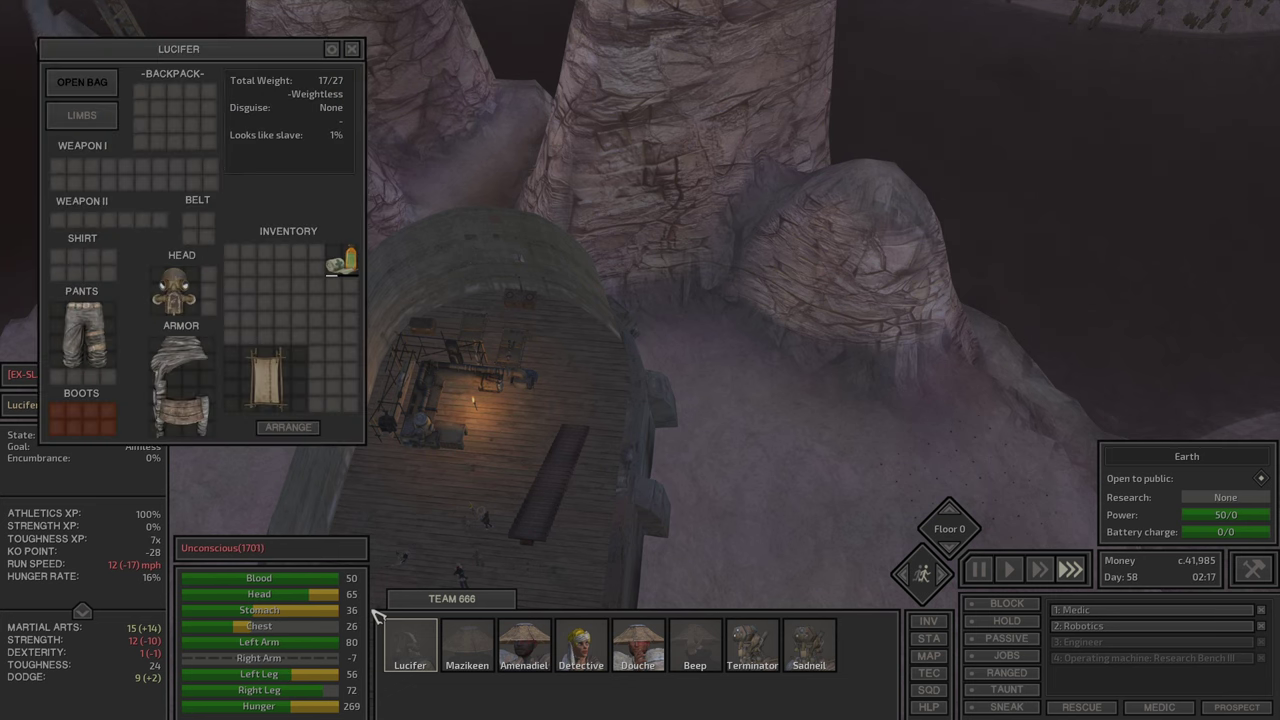
{"action": "key", "text": "i"}
{"action": "key", "text": "p"}
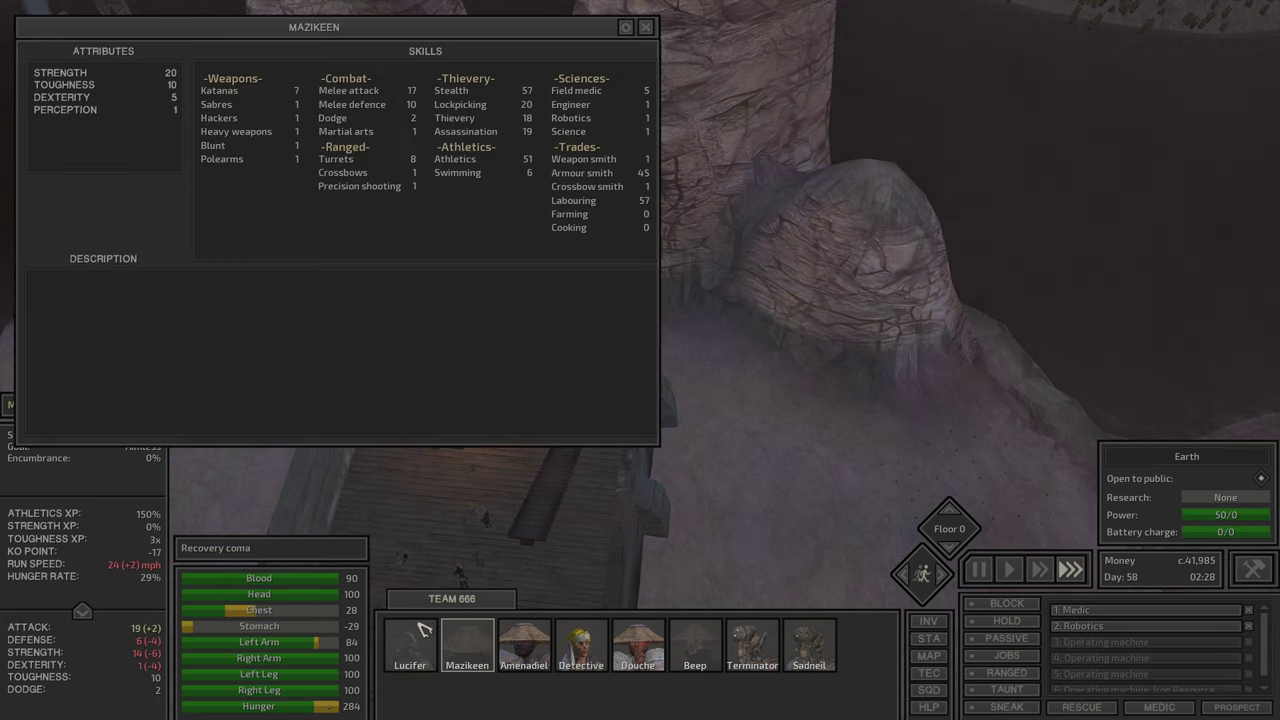
{"action": "left_click", "coordinate": [461, 659]}
{"action": "left_click", "coordinate": [515, 666]}
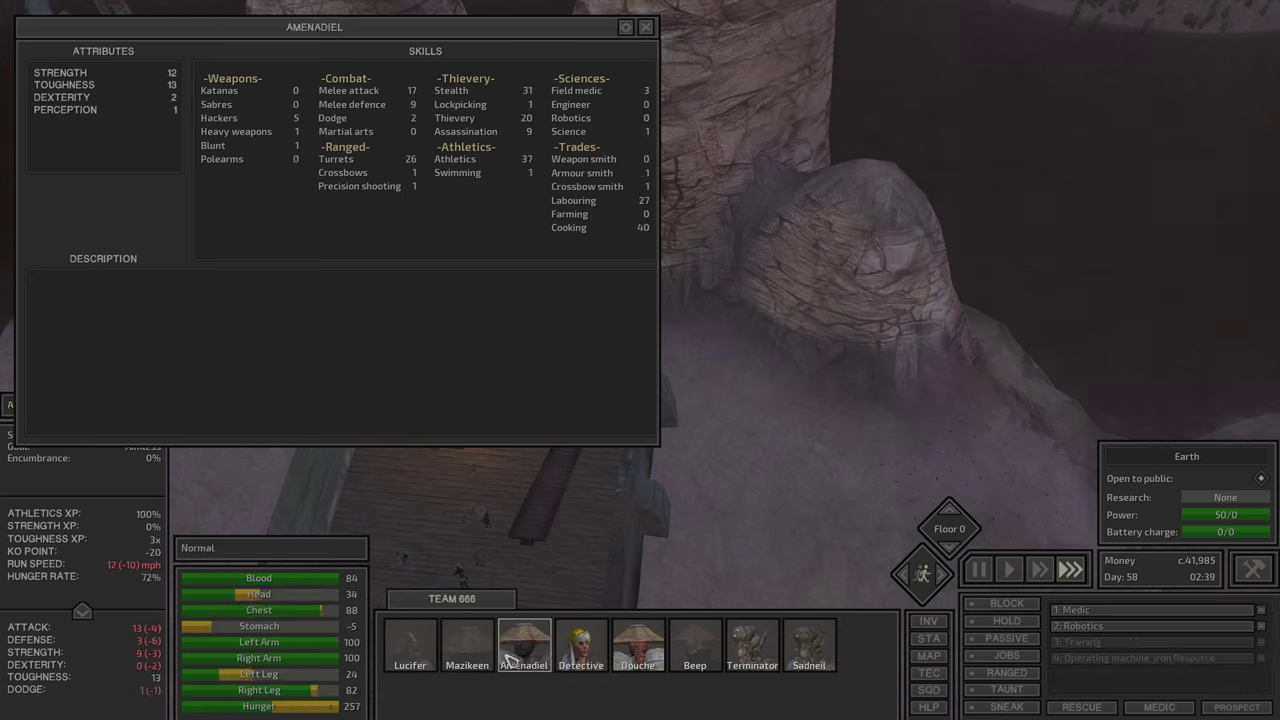
{"action": "left_click", "coordinate": [598, 670]}
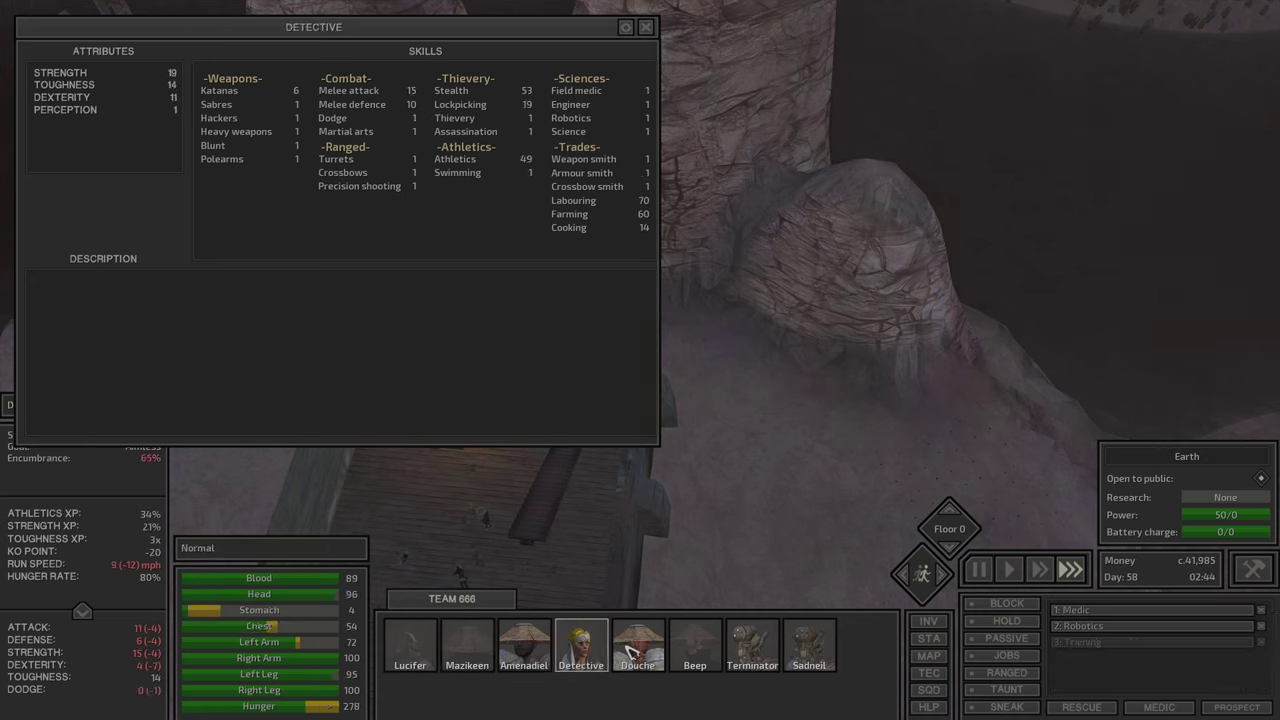
{"action": "left_click", "coordinate": [640, 655]}
{"action": "left_click", "coordinate": [678, 670]}
{"action": "left_click", "coordinate": [821, 648]}
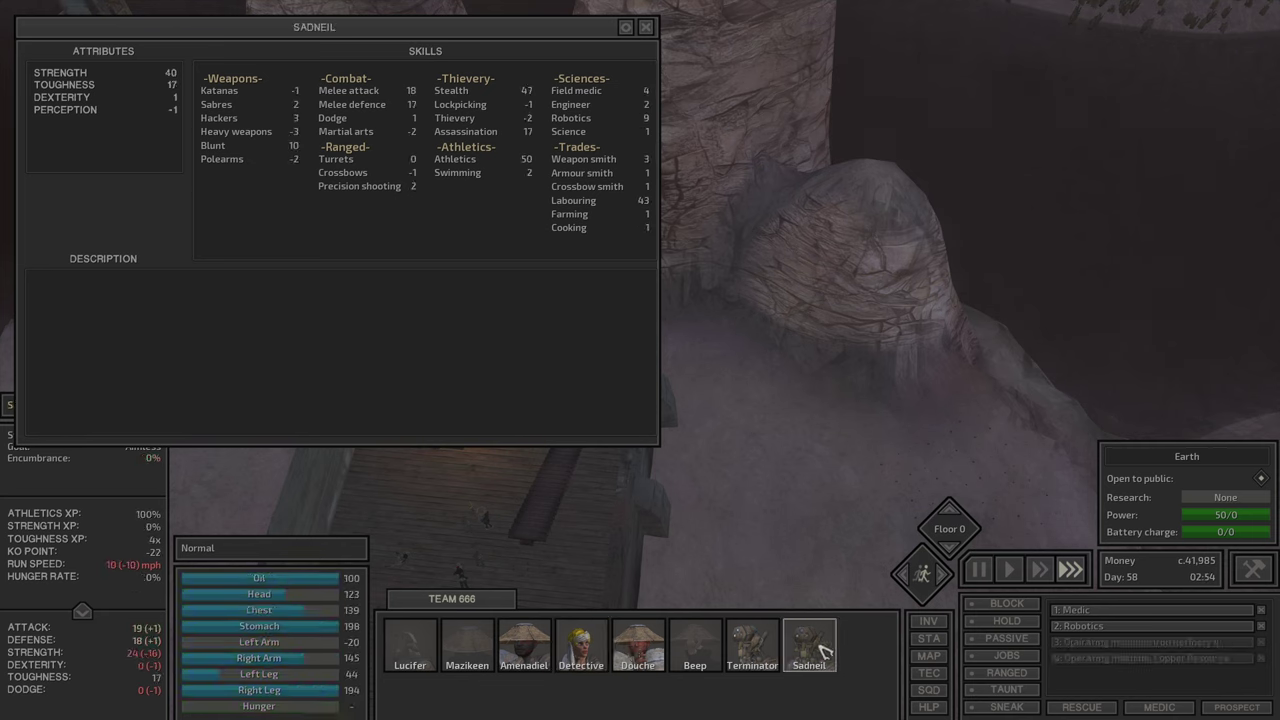
{"action": "left_click", "coordinate": [752, 655]}
{"action": "left_click", "coordinate": [420, 655]}
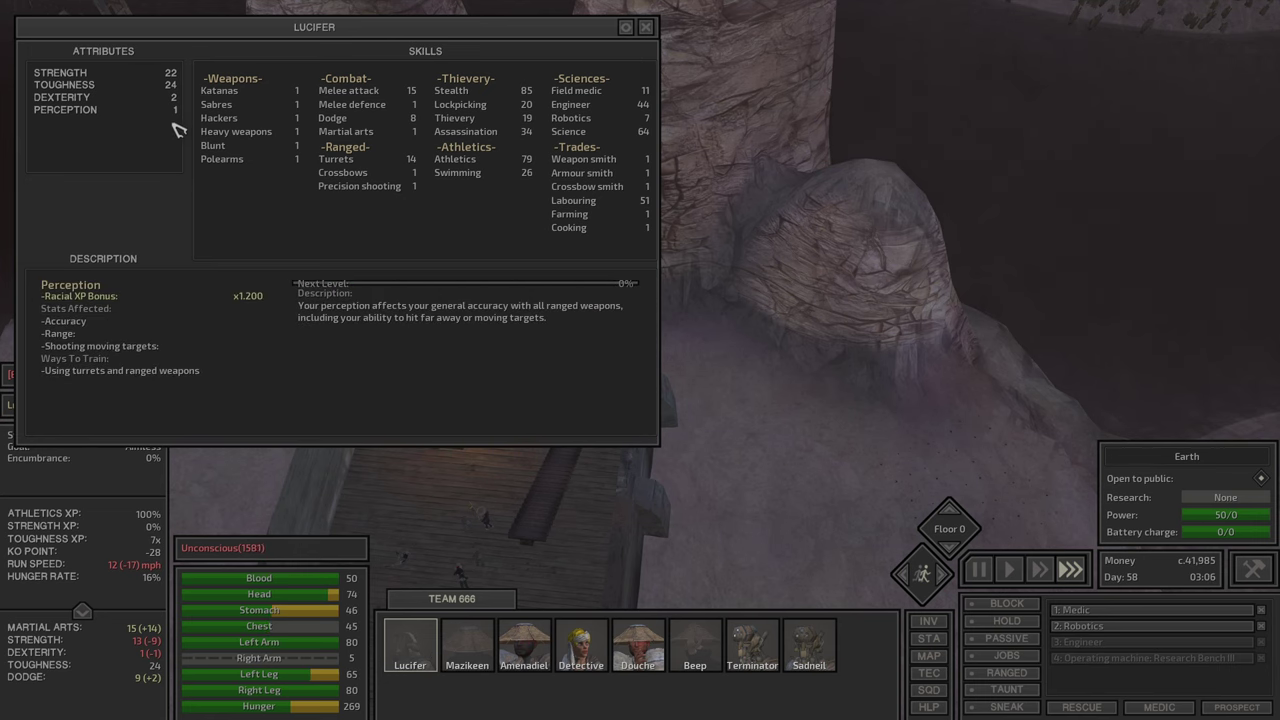
Step: Close the skill sheet and turn the view onto the base building's deck
{"action": "key", "text": "Escape"}
{"action": "key", "text": "e"}
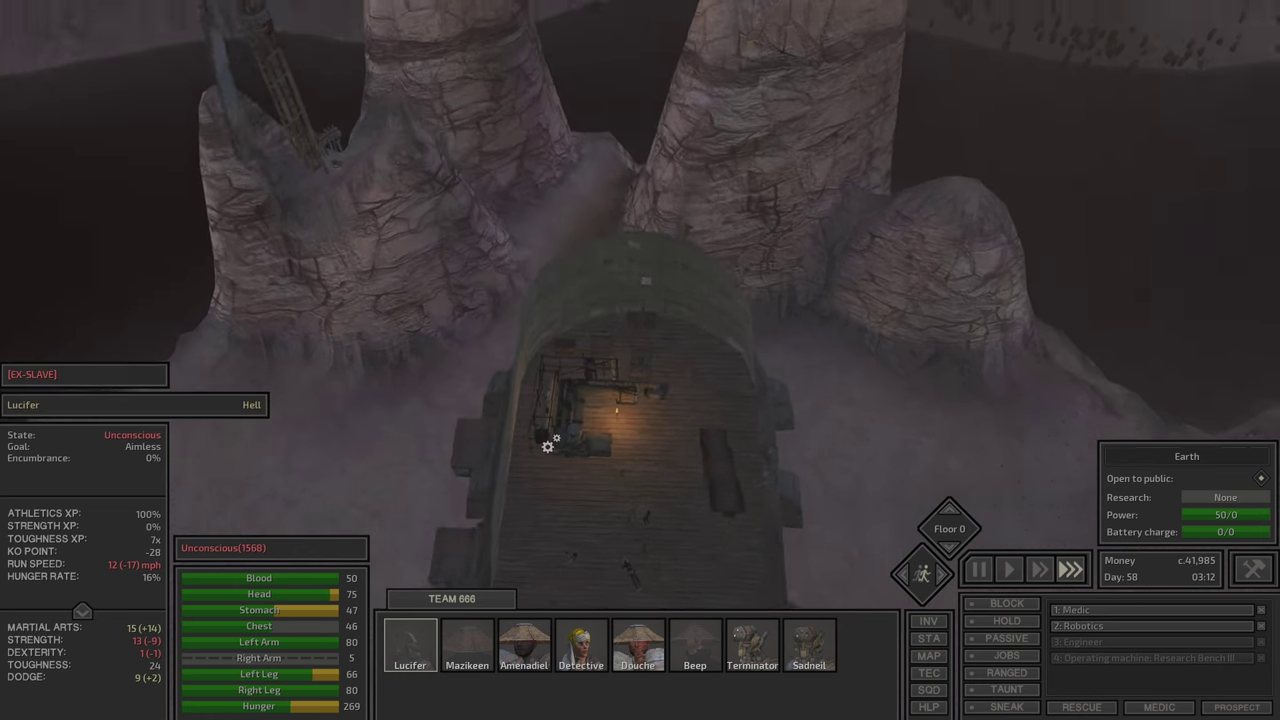
{"action": "key", "text": "e"}
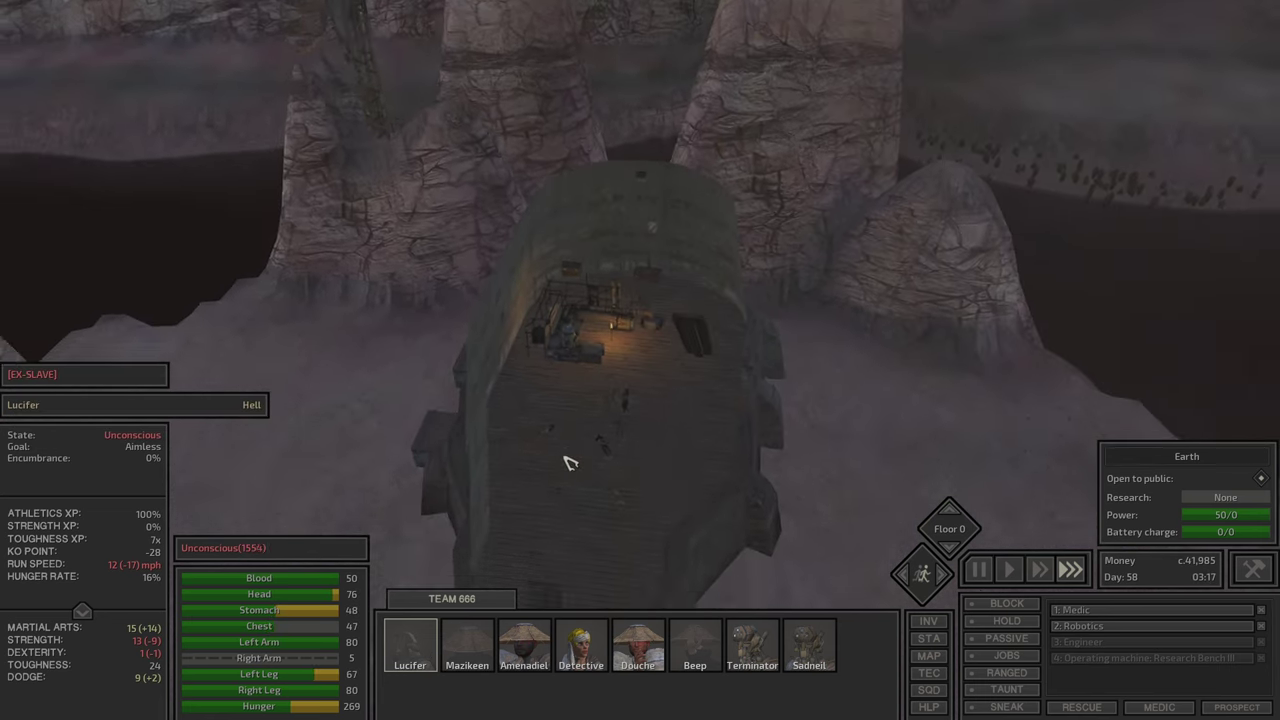
{"action": "key", "text": "s"}
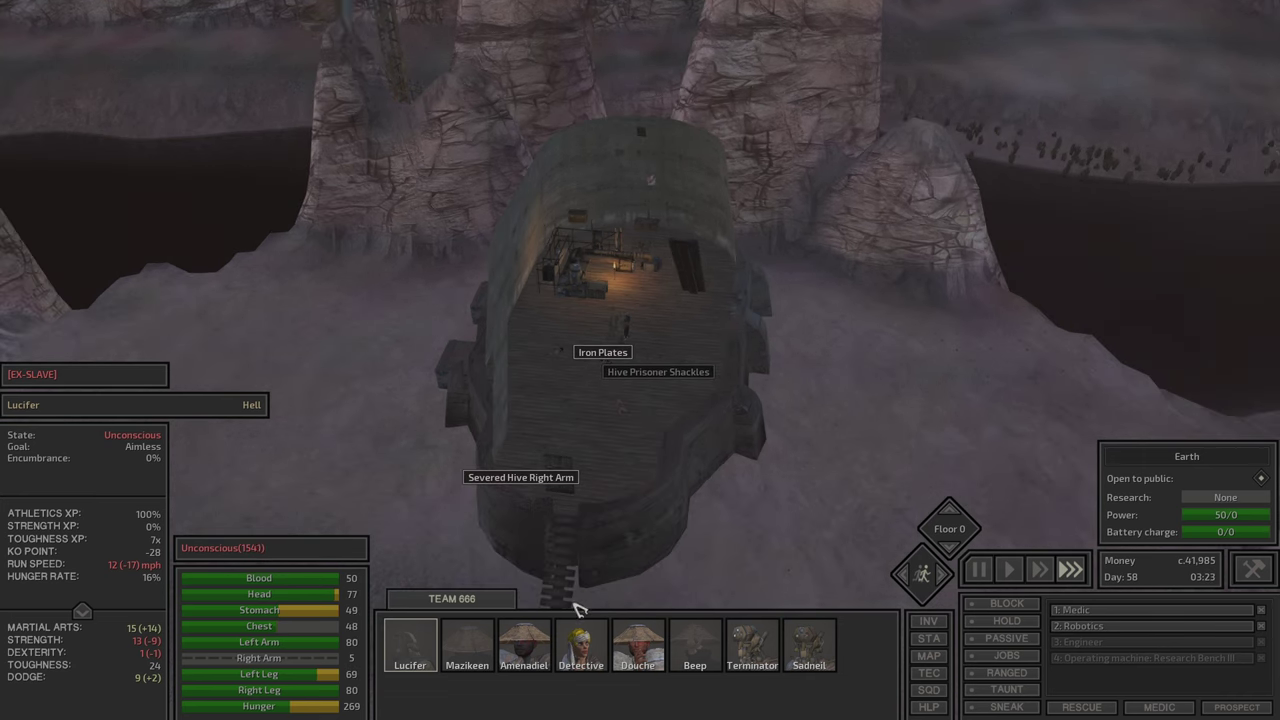
{"action": "right_click", "coordinate": [622, 361]}
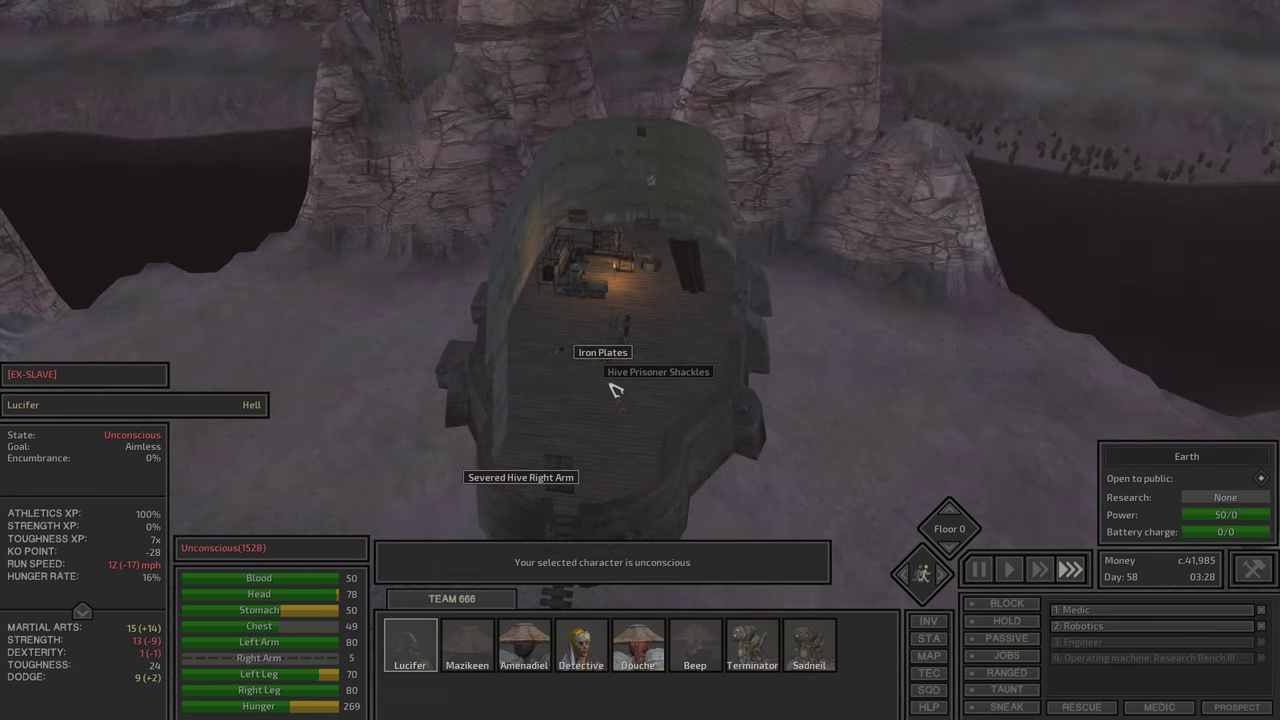
Step: Switch to Amenadiel, inspect the downed hungry bandit's gear, and close the inventories
{"action": "key", "text": "3"}
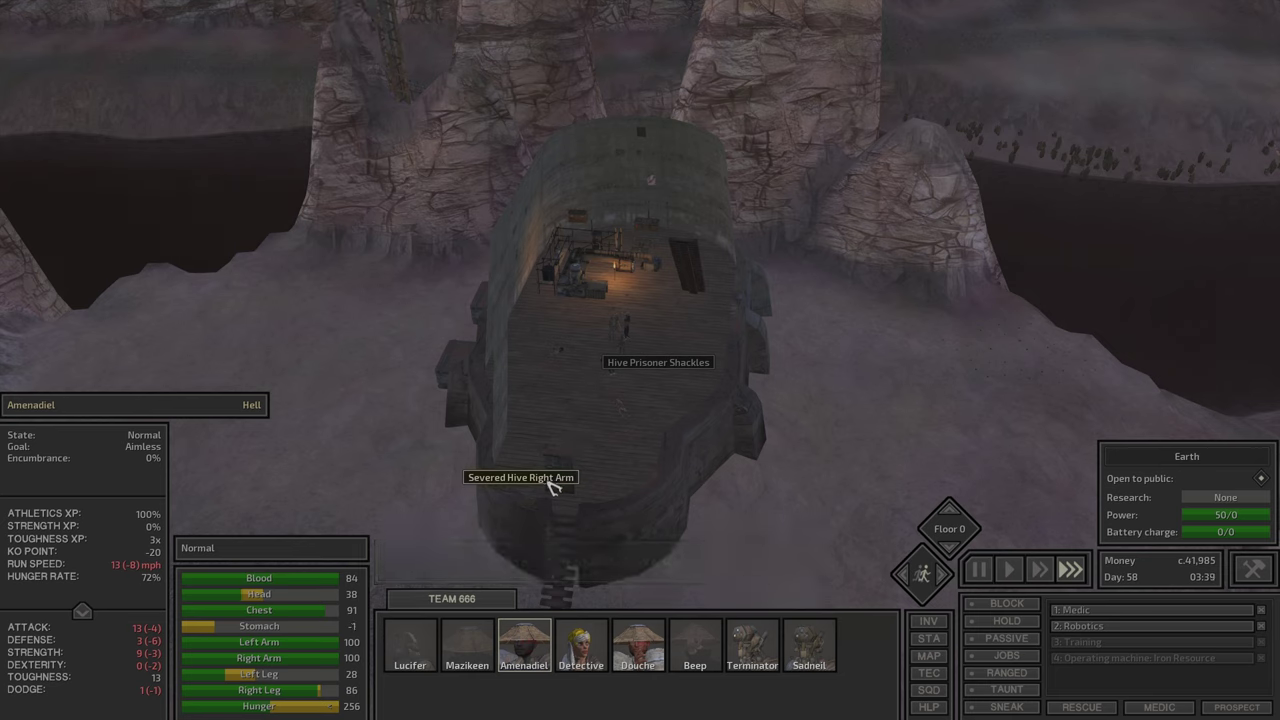
{"action": "left_click", "coordinate": [620, 402]}
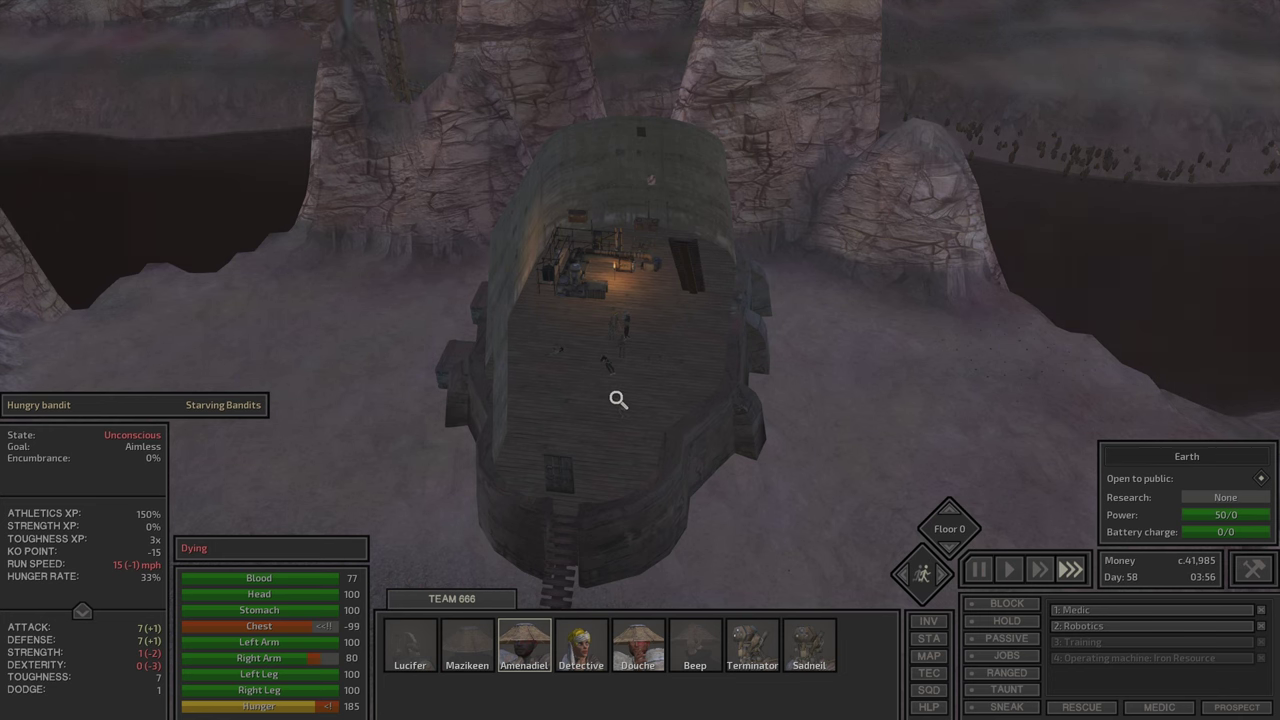
{"action": "right_click", "coordinate": [618, 400]}
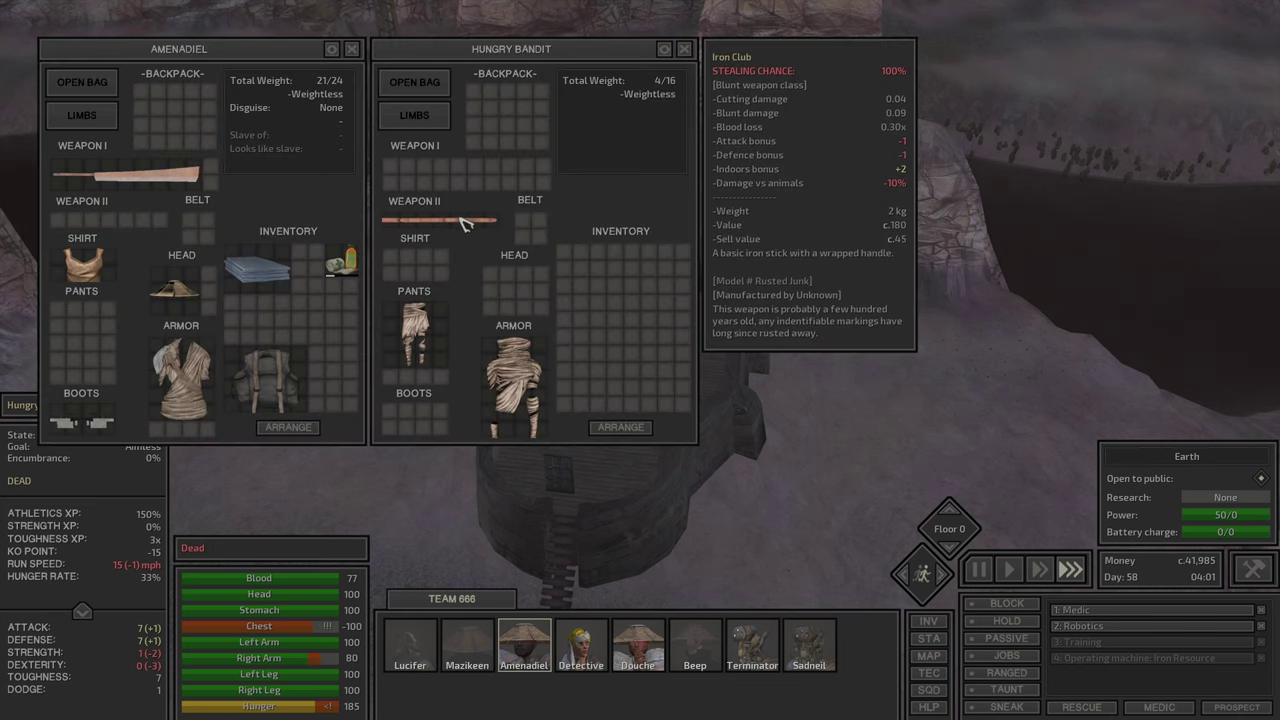
{"action": "key", "text": "Escape"}
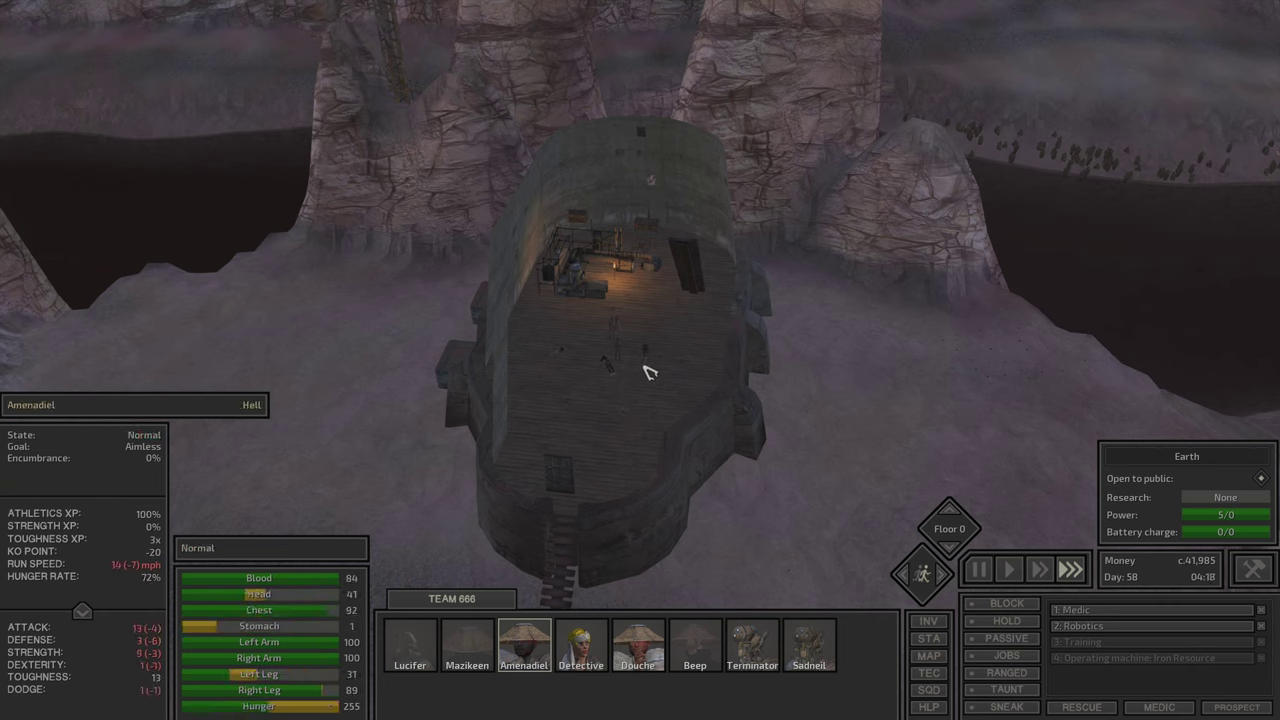
Step: Check the map and Douche's inventory, turn off his sneak, and view Beep's and Detective's inventories
{"action": "left_click", "coordinate": [648, 372]}
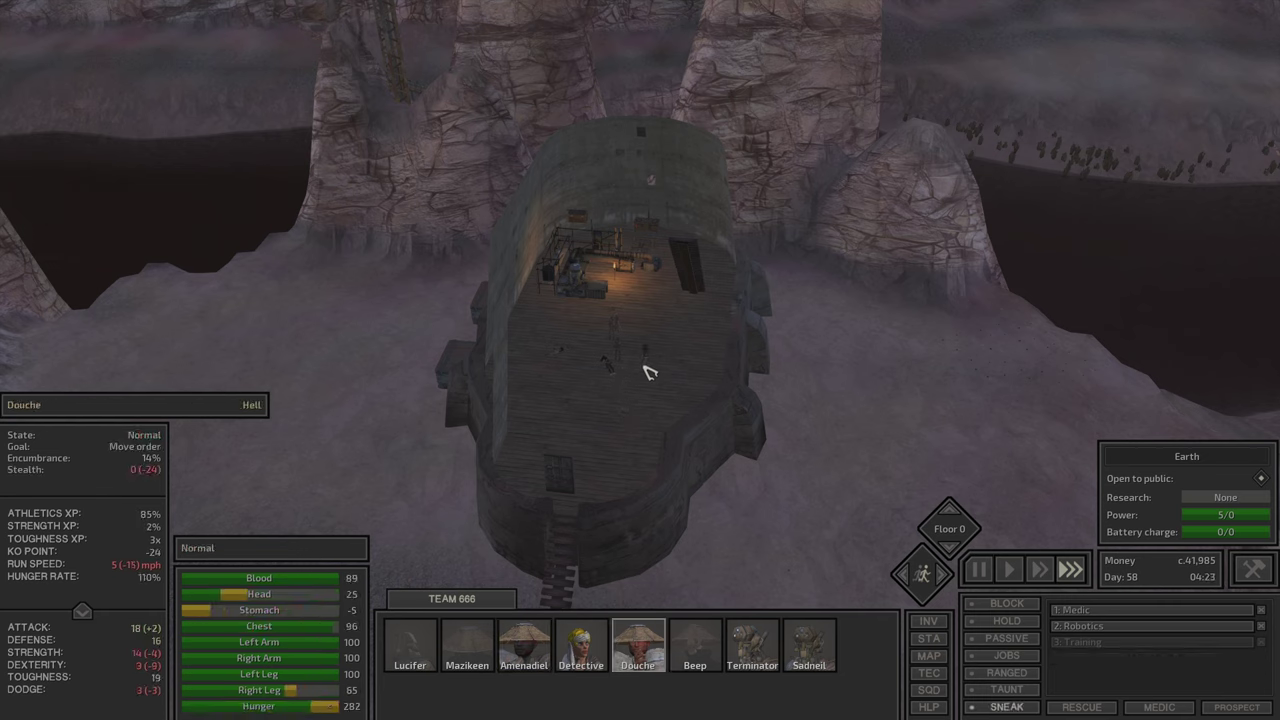
{"action": "key", "text": "m"}
{"action": "left_click_drag", "start_coordinate": [718, 427], "coordinate": [694, 385]}
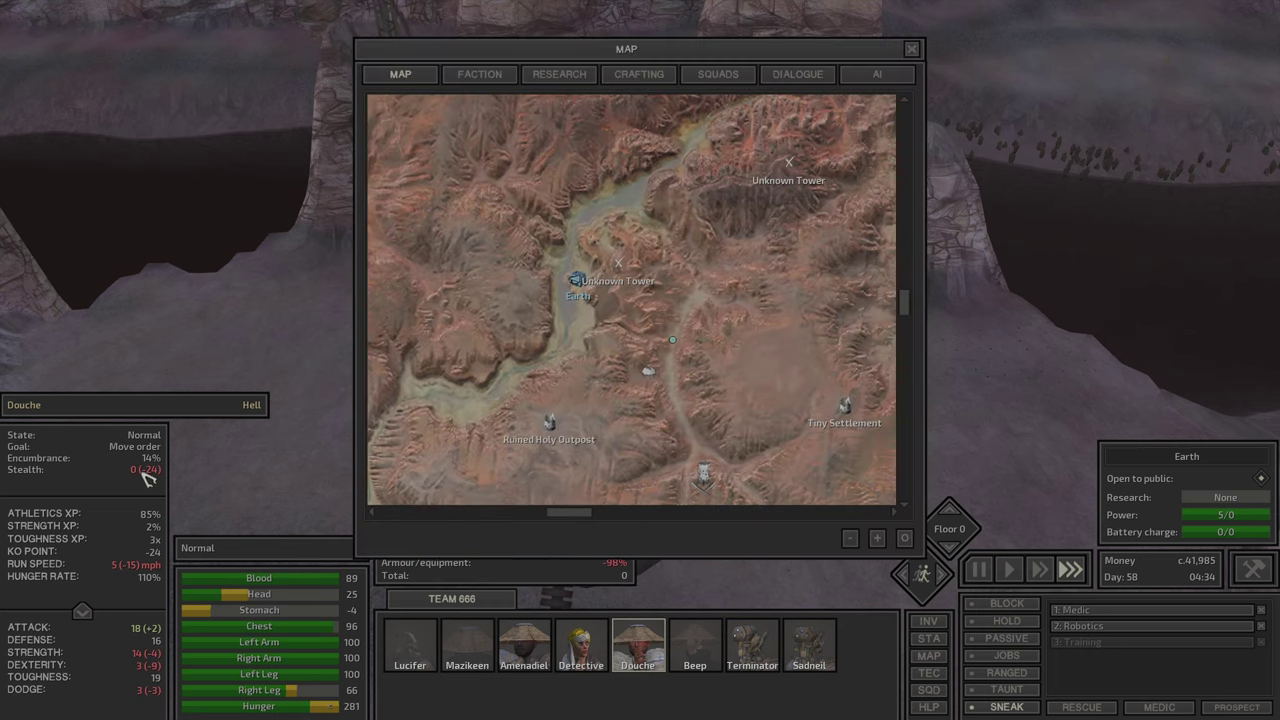
{"action": "key", "text": "i"}
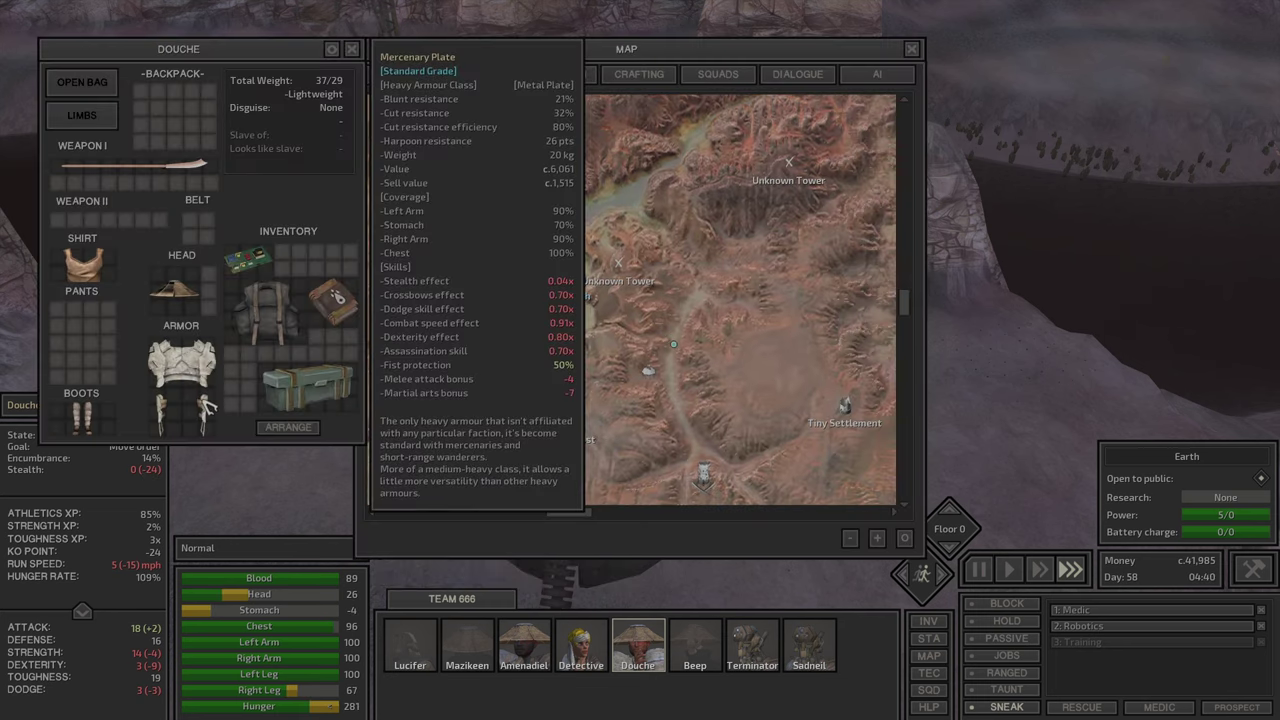
{"action": "left_click", "coordinate": [985, 707]}
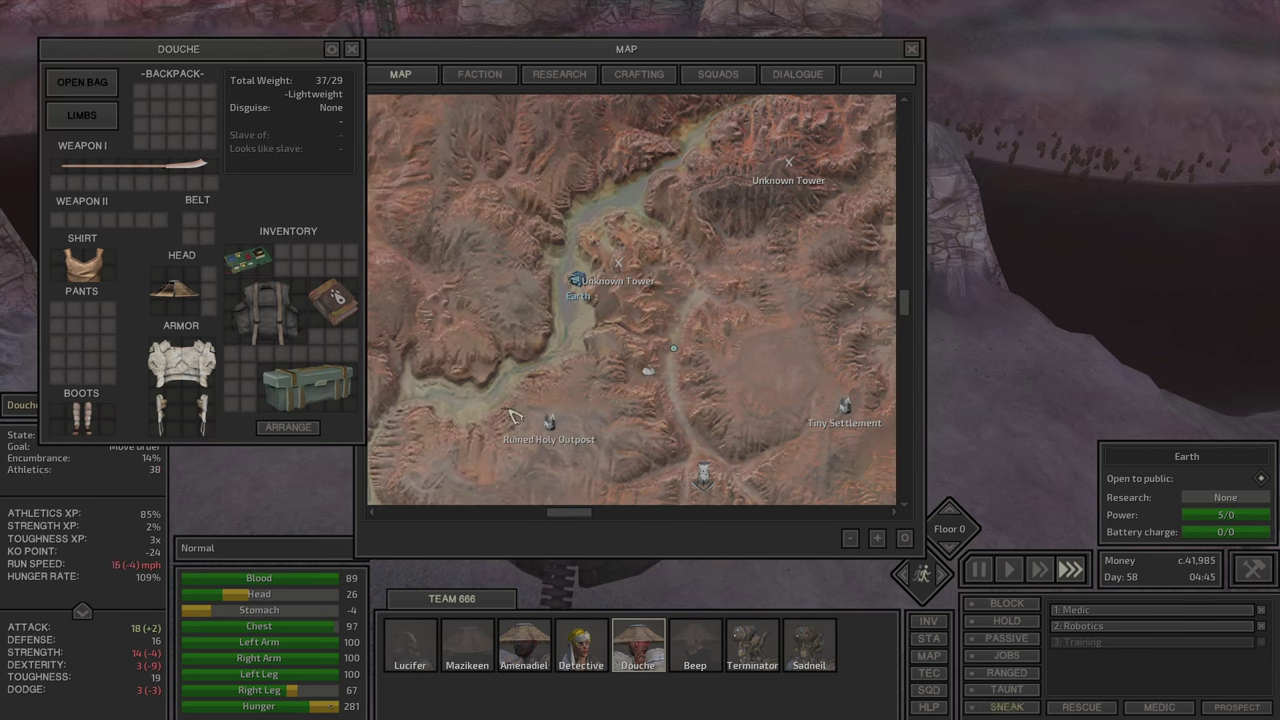
{"action": "left_click", "coordinate": [705, 497]}
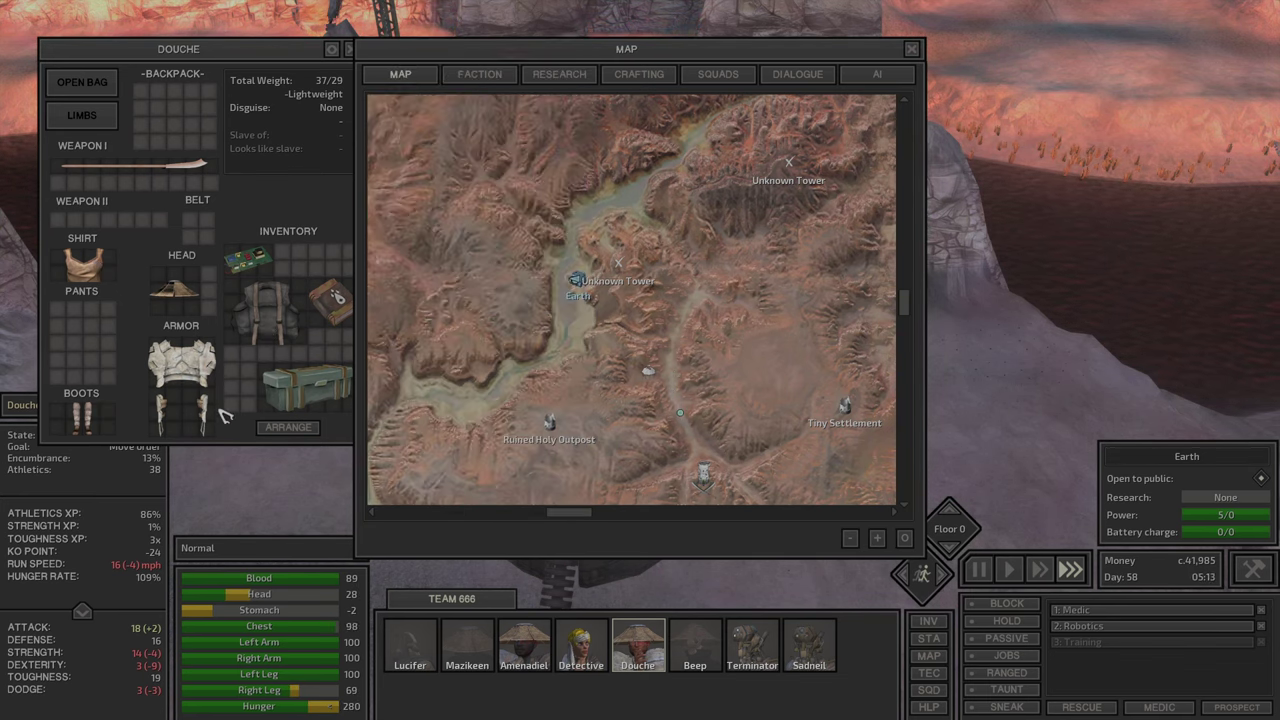
{"action": "left_click", "coordinate": [705, 655]}
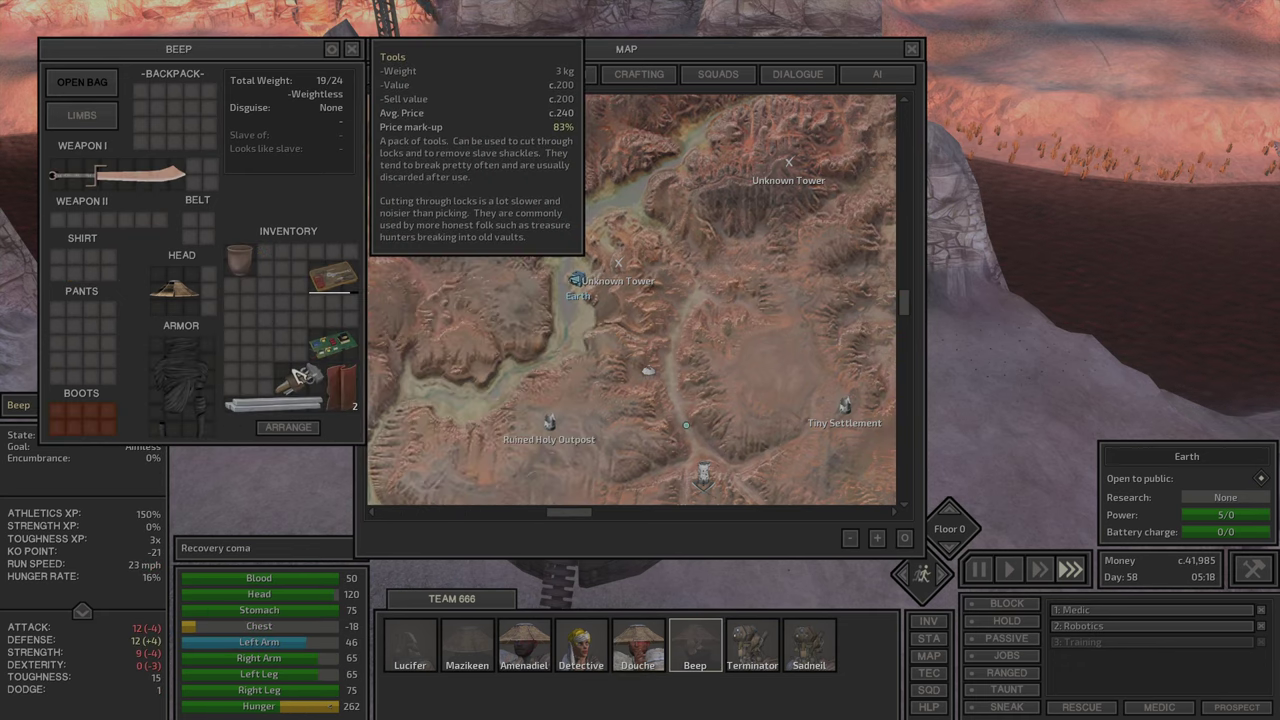
{"action": "left_click", "coordinate": [579, 650]}
{"action": "key", "text": "Escape"}
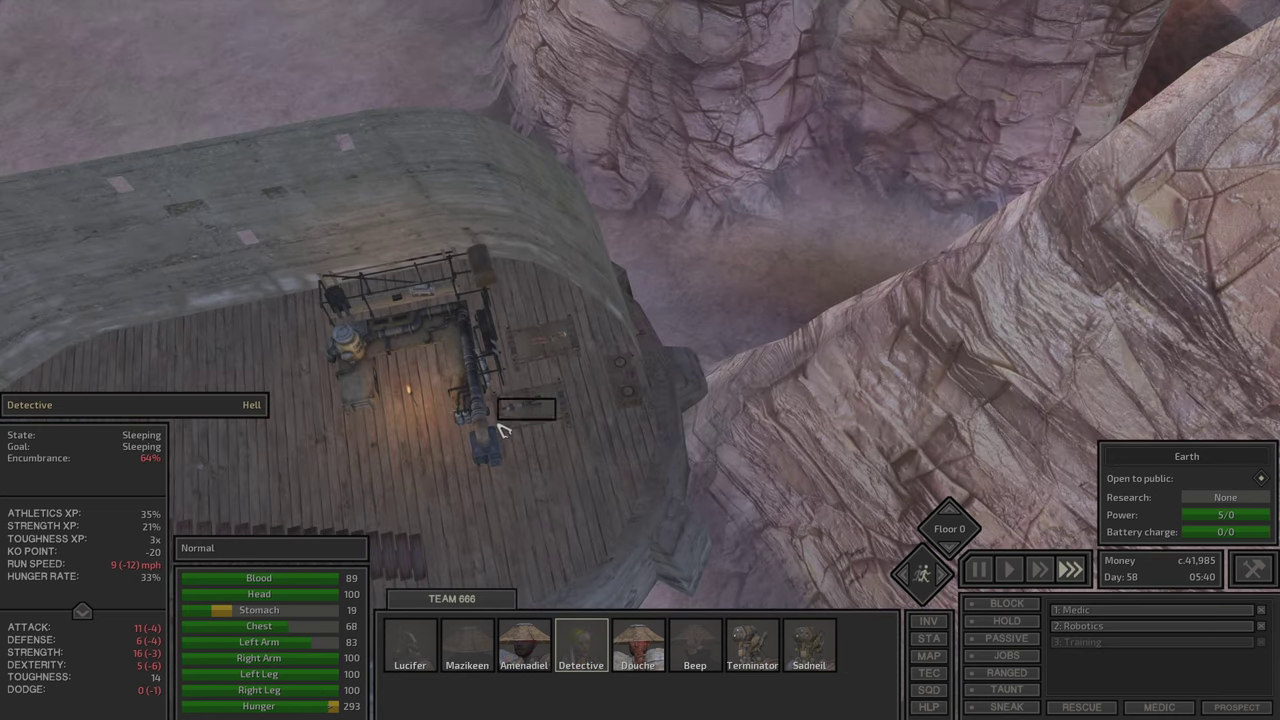
Step: Select Lucifer, then centre the view on Douche by the wooden buildings and pause
{"action": "left_click", "coordinate": [493, 440]}
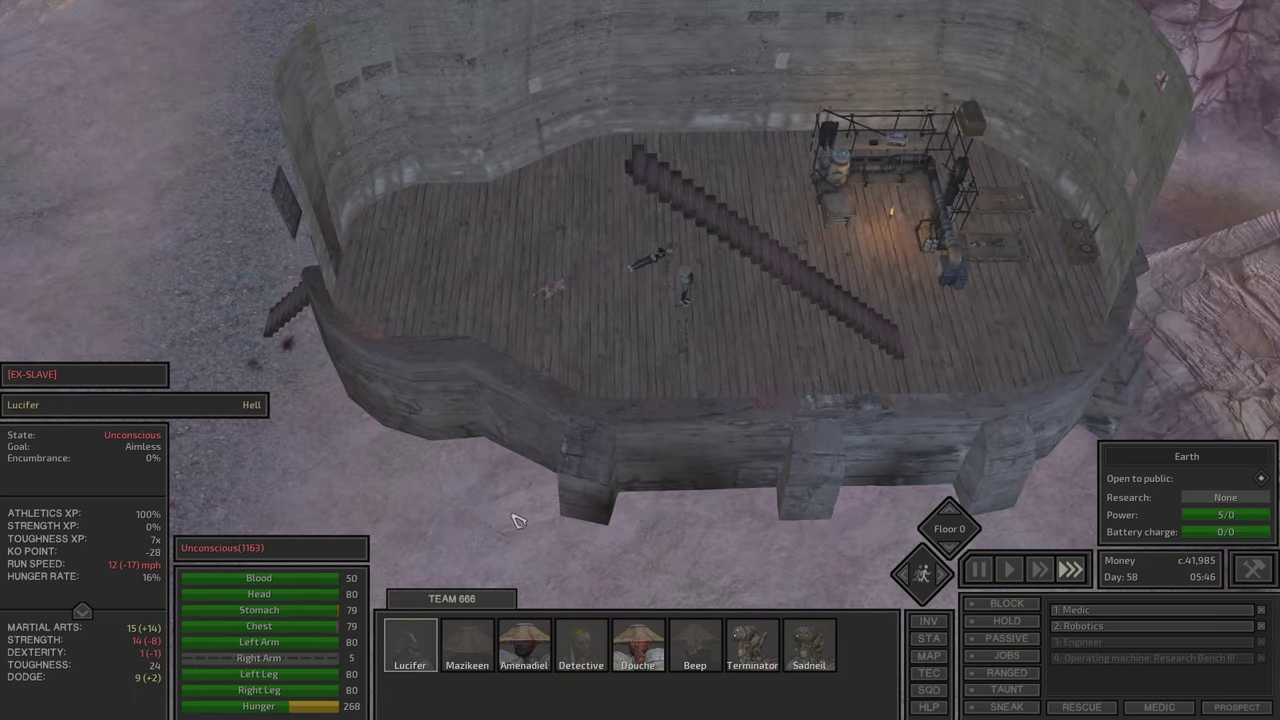
{"action": "key", "text": "d"}
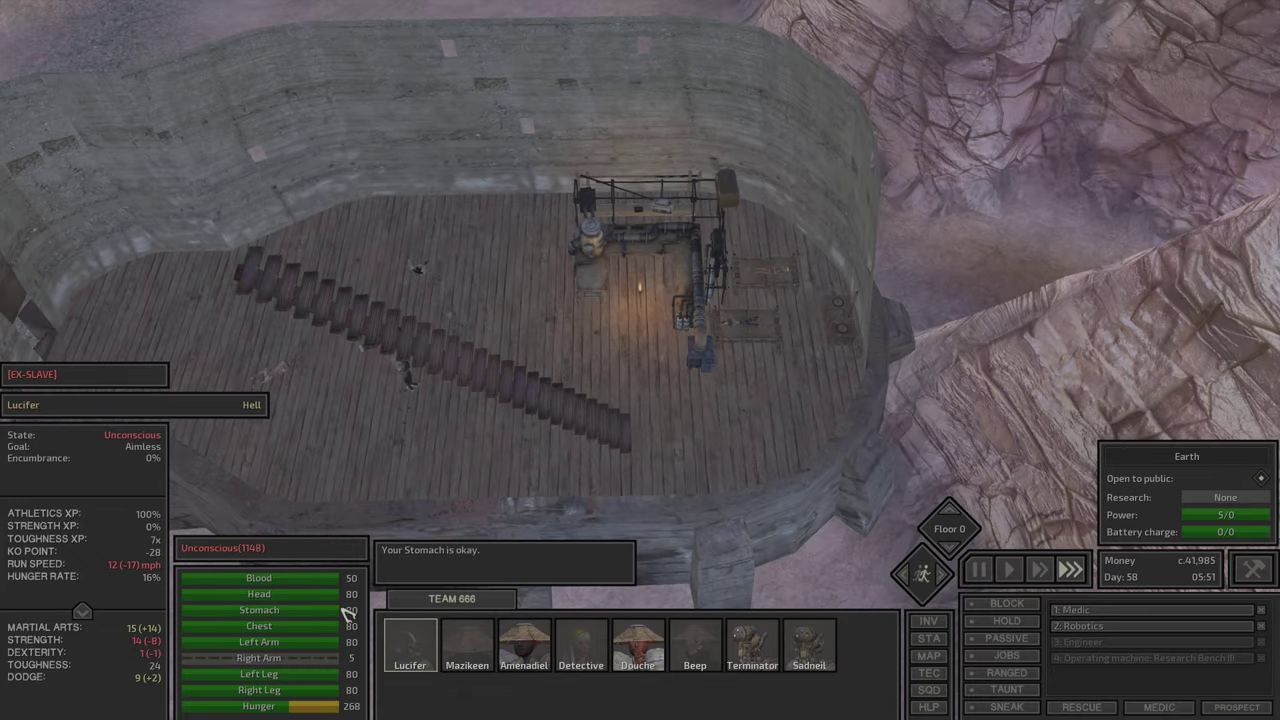
{"action": "mouse_move", "coordinate": [260, 658]}
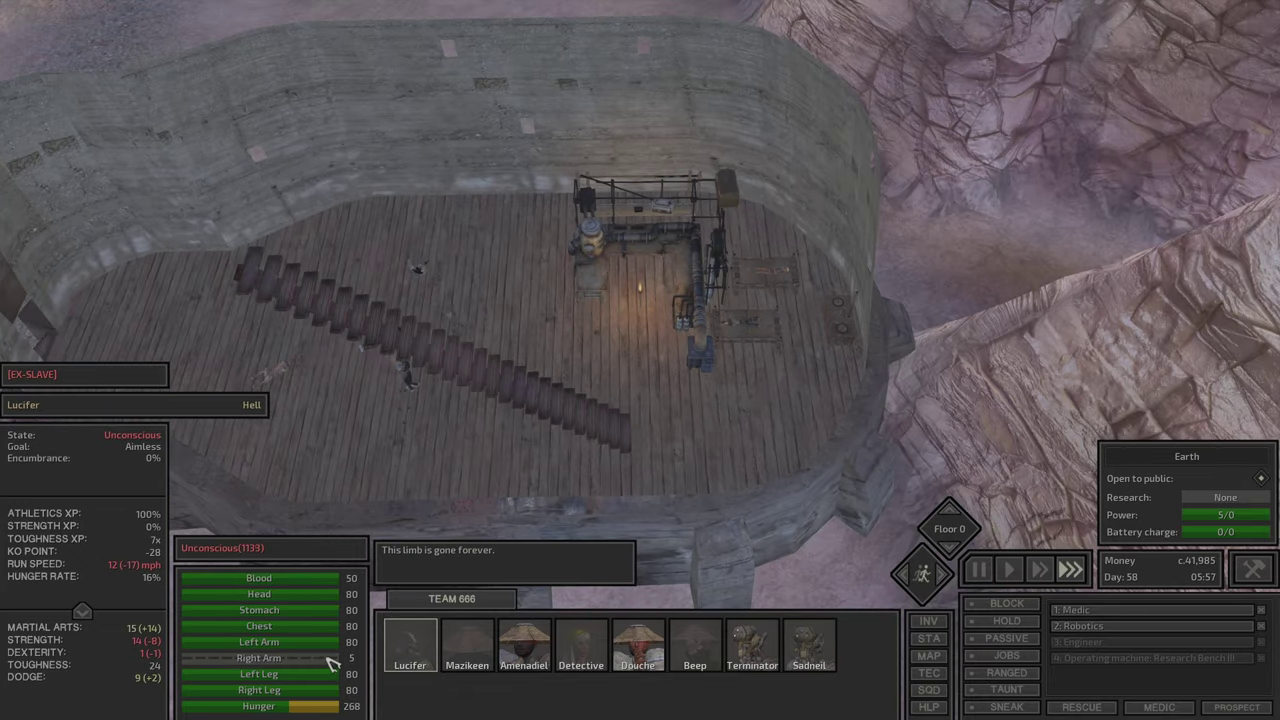
{"action": "key", "text": "F5"}
{"action": "key", "text": "space"}
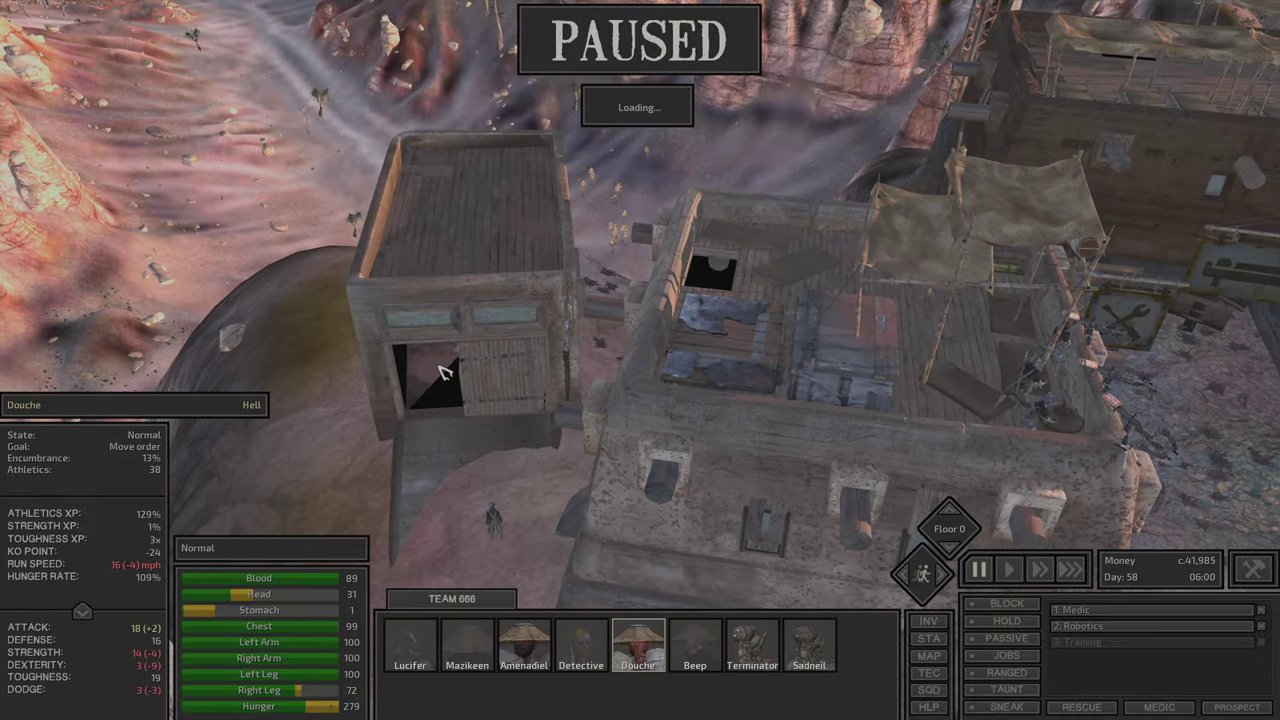
Step: Check Douche's skill sheet and inventory, then start talking to the Skeleton Doctor
{"action": "key", "text": "p"}
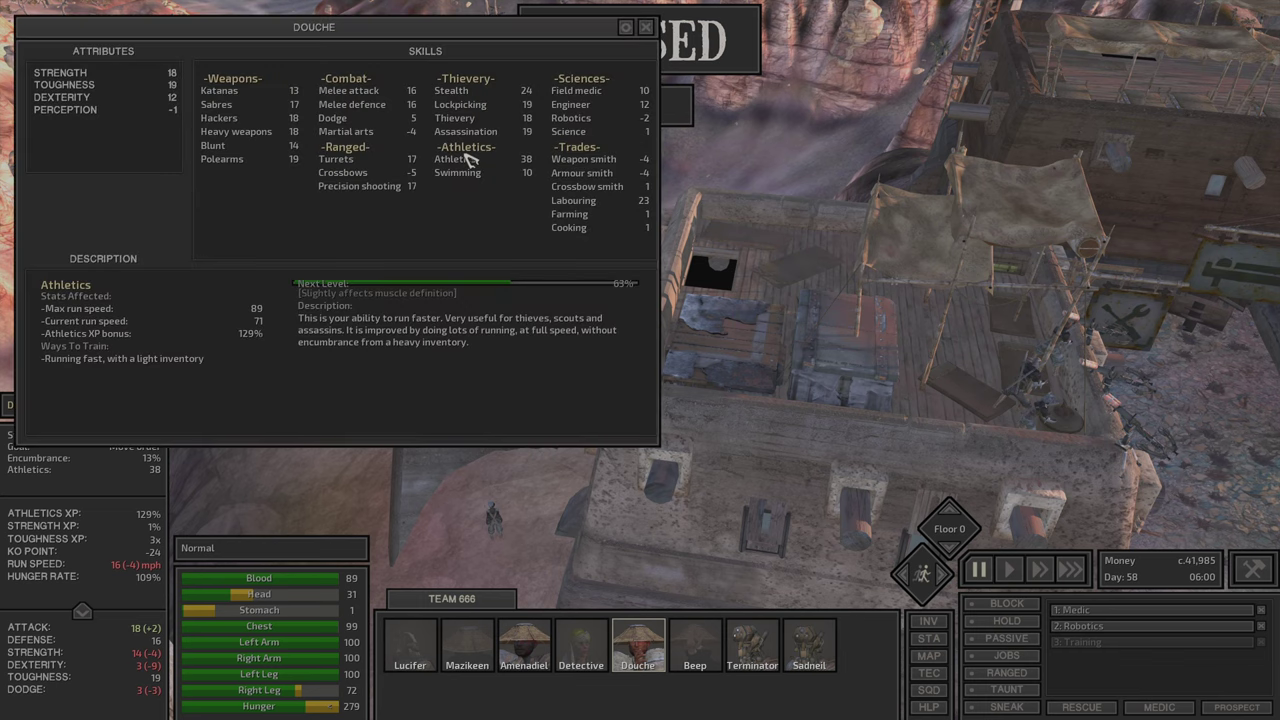
{"action": "key", "text": "p"}
{"action": "key", "text": "i"}
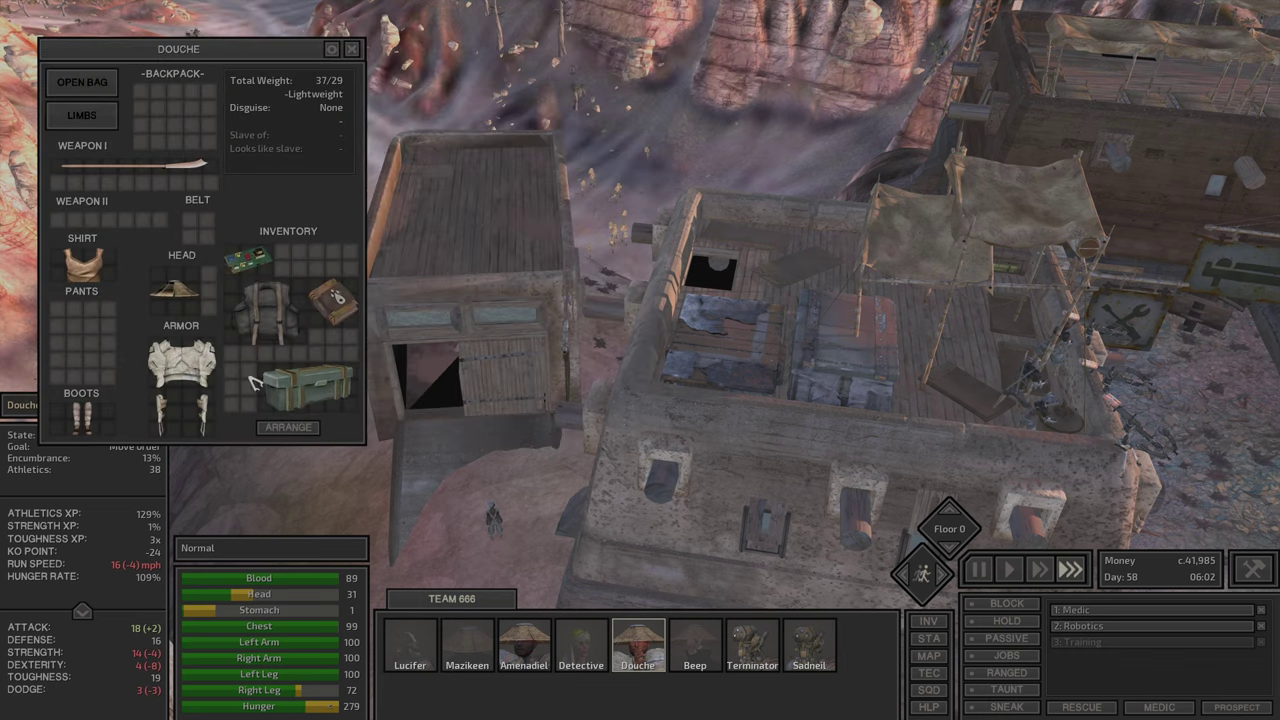
{"action": "key", "text": "i"}
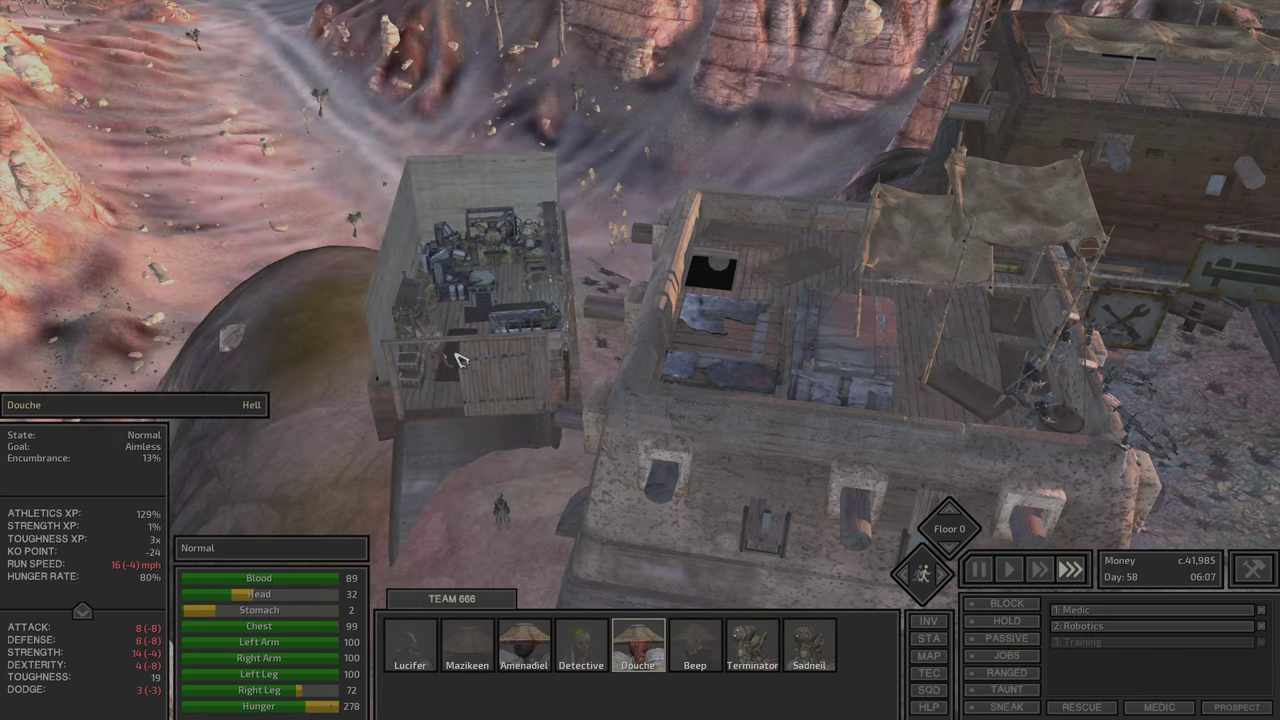
{"action": "right_click", "coordinate": [512, 297]}
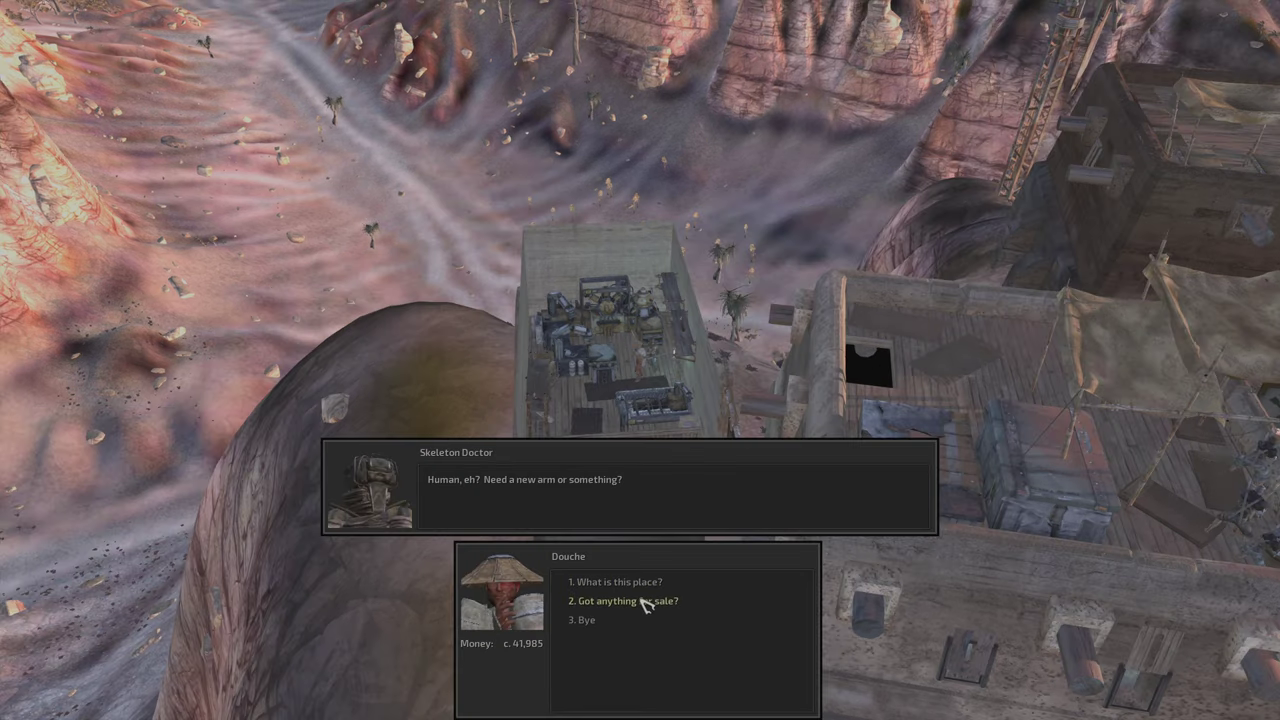
Step: Open the doctor's wares, equip Douche's spare backpack and buy an arm
{"action": "left_click", "coordinate": [645, 602]}
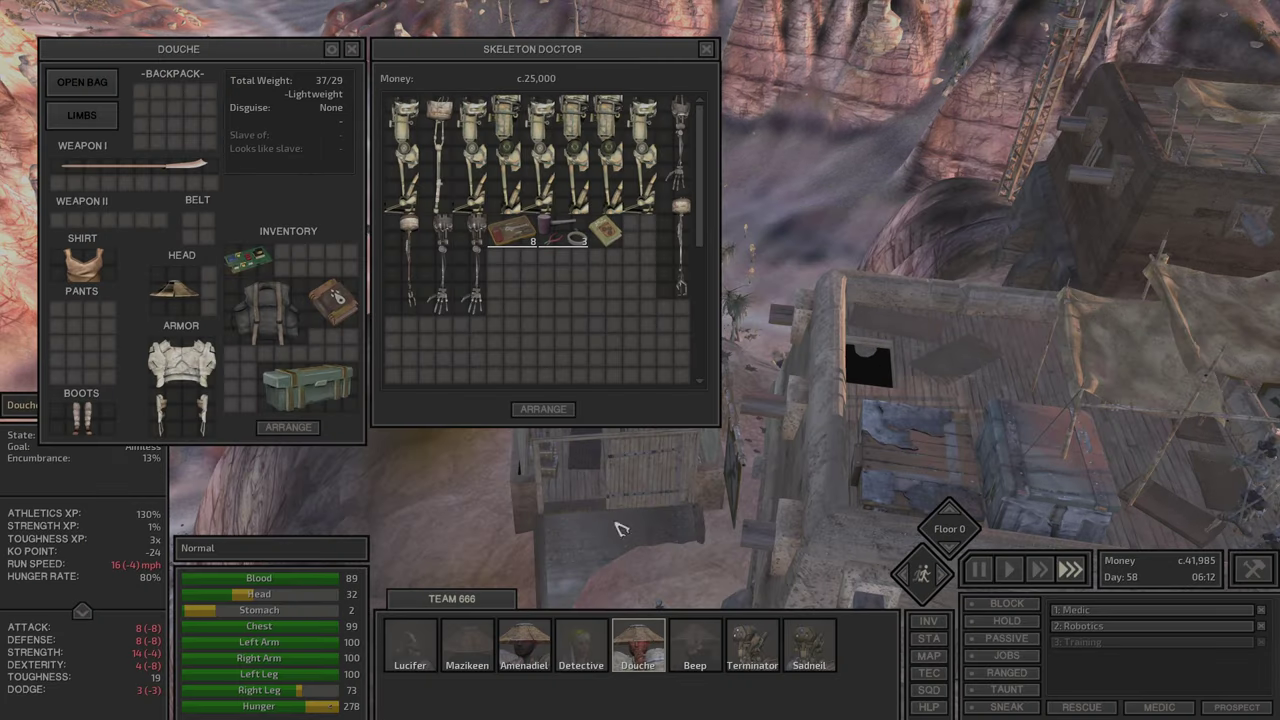
{"action": "key", "text": "space"}
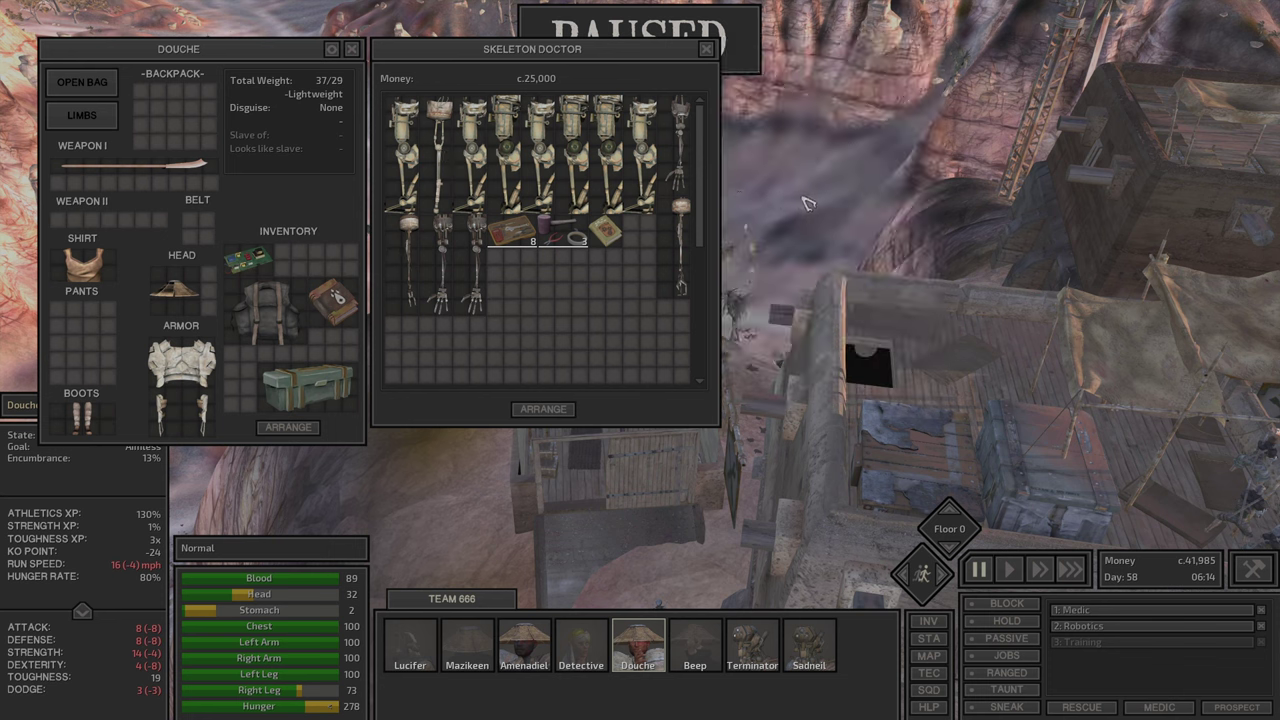
{"action": "left_click", "coordinate": [686, 148]}
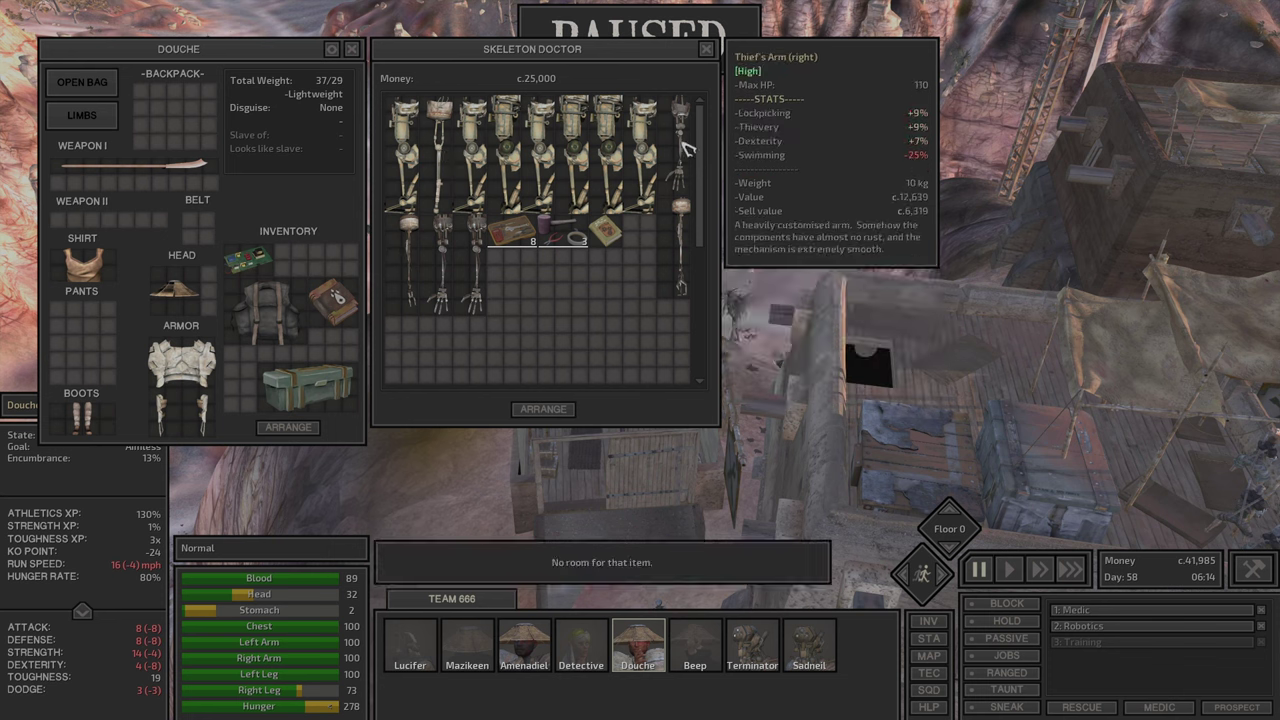
{"action": "left_click_drag", "start_coordinate": [265, 310], "coordinate": [175, 115]}
{"action": "left_click", "coordinate": [62, 78]}
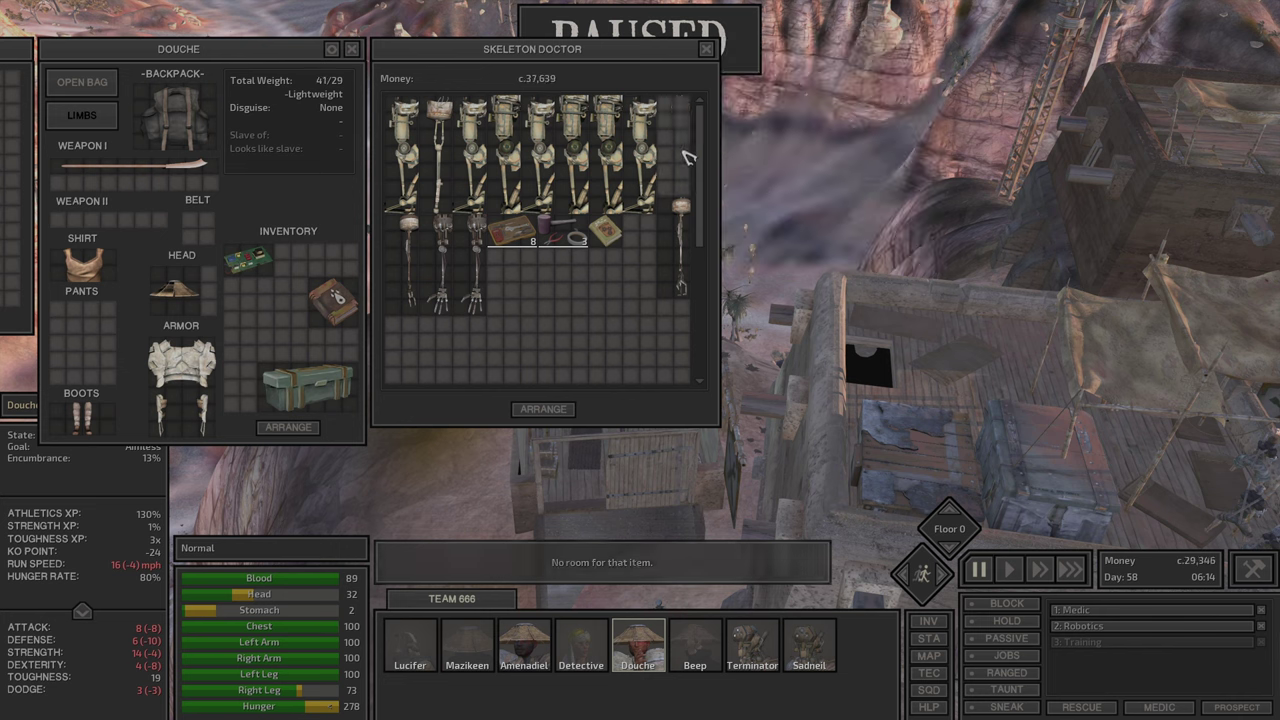
{"action": "left_click", "coordinate": [686, 155]}
Step: Check Beep's robotic limbs and buy a skeleton arm for Douche
{"action": "left_click", "coordinate": [718, 650]}
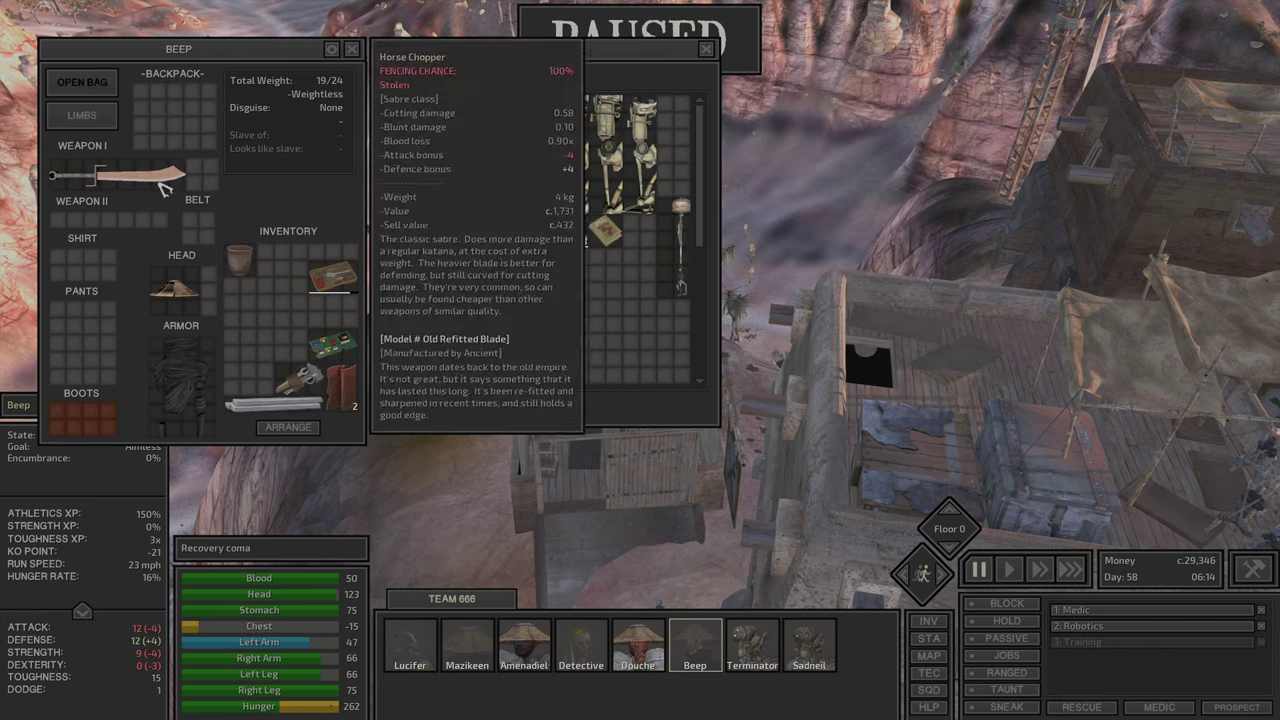
{"action": "left_click", "coordinate": [82, 115]}
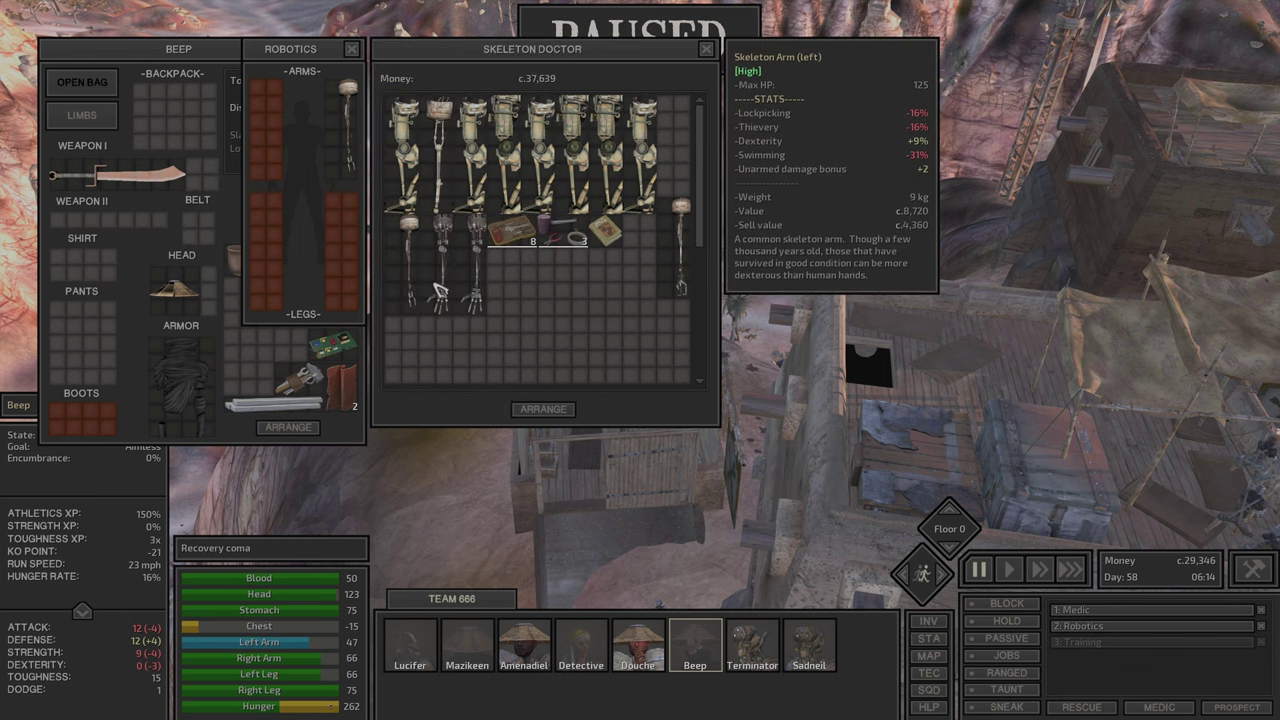
{"action": "left_click", "coordinate": [478, 287]}
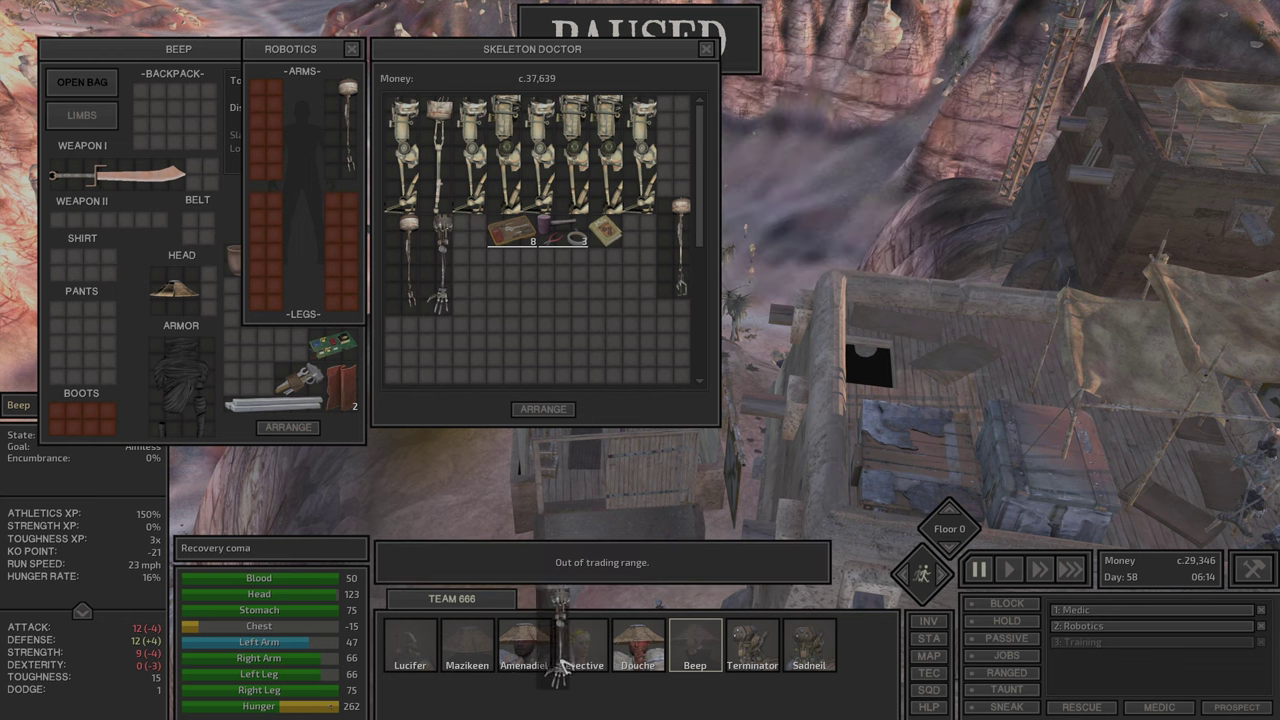
{"action": "left_click", "coordinate": [645, 652]}
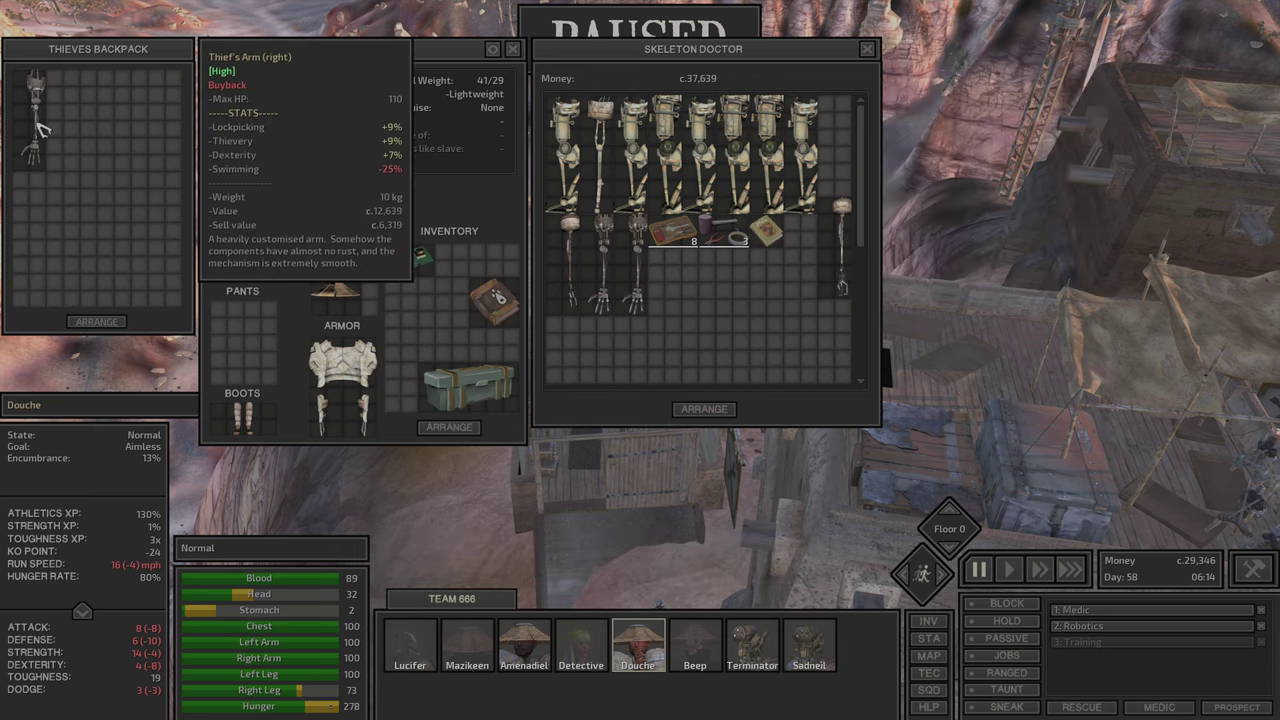
{"action": "left_click", "coordinate": [630, 297], "text": "ctrl"}
Step: Re-equip Douche's thieves backpack, stow the crate inside and sell The Holy Flame book
{"action": "left_click", "coordinate": [337, 115]}
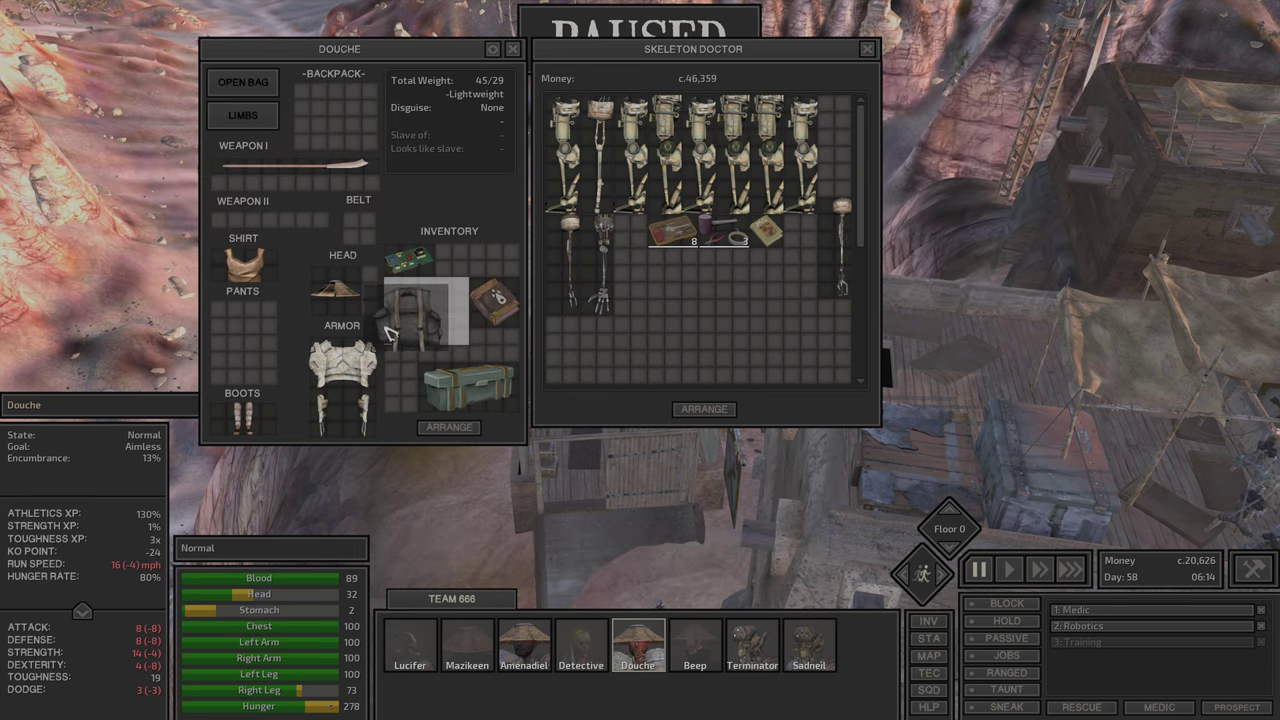
{"action": "right_click", "coordinate": [455, 312]}
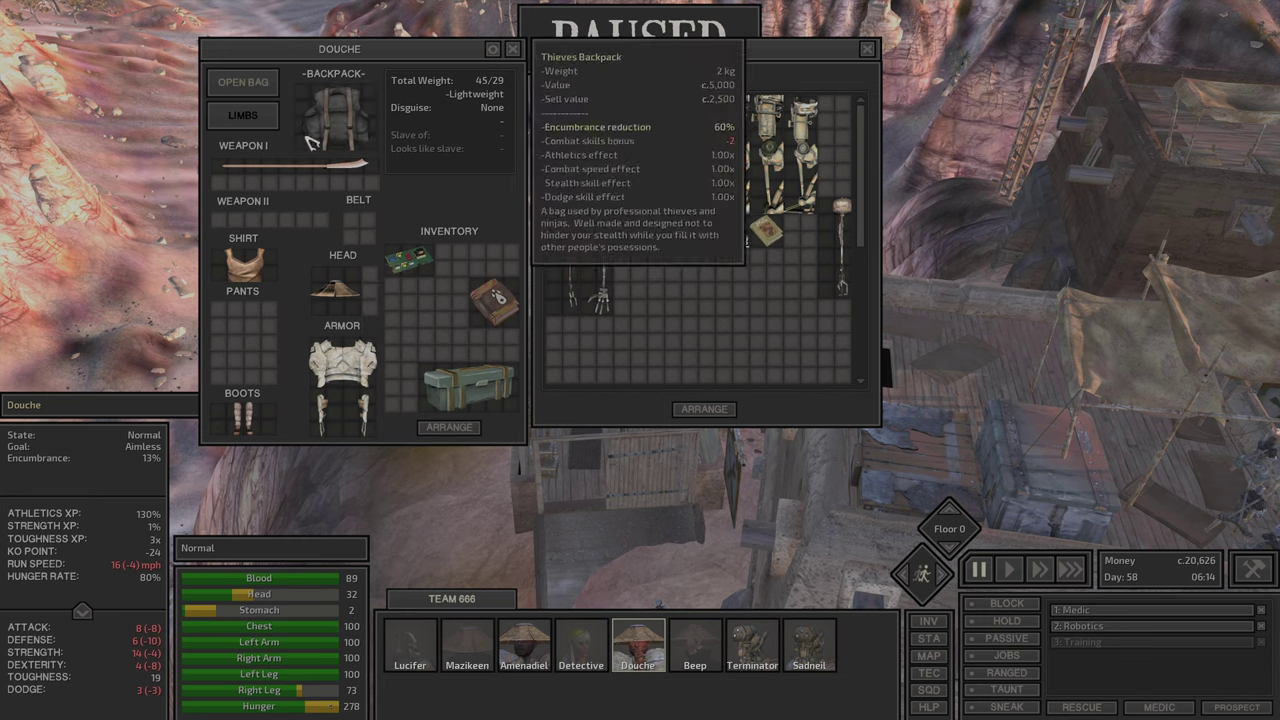
{"action": "left_click", "coordinate": [243, 82]}
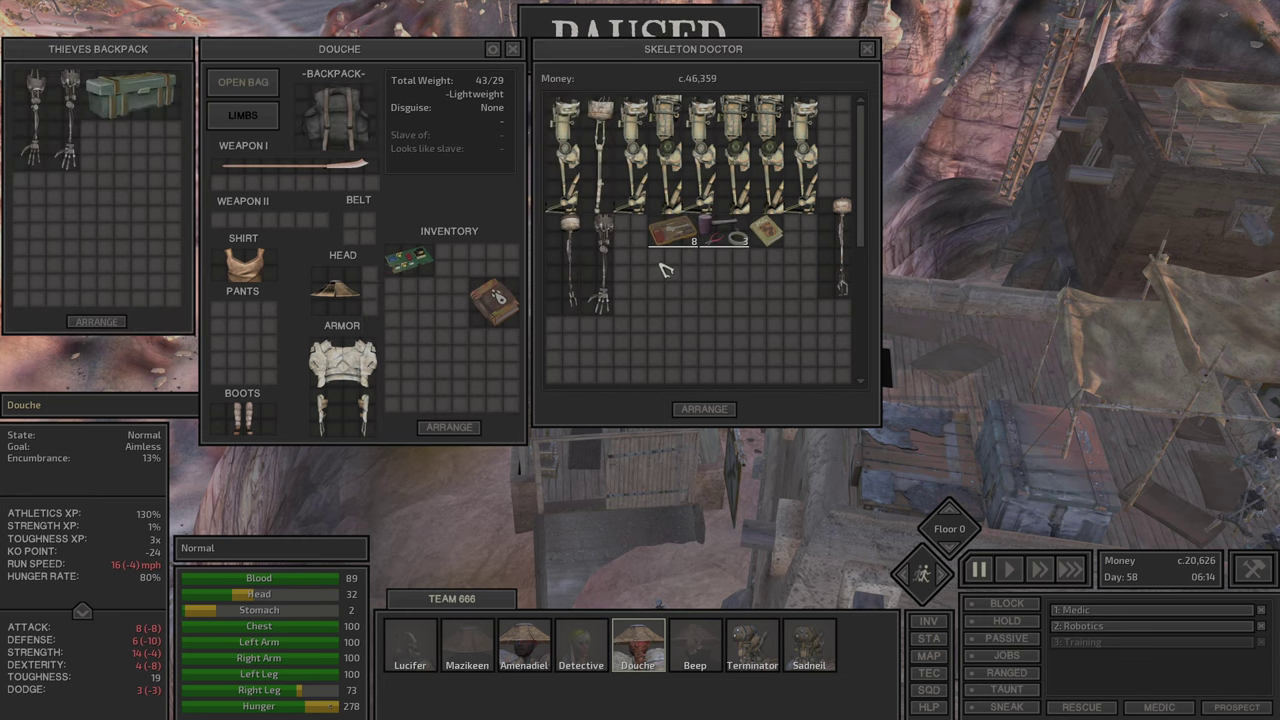
{"action": "left_click", "coordinate": [505, 302], "text": "ctrl"}
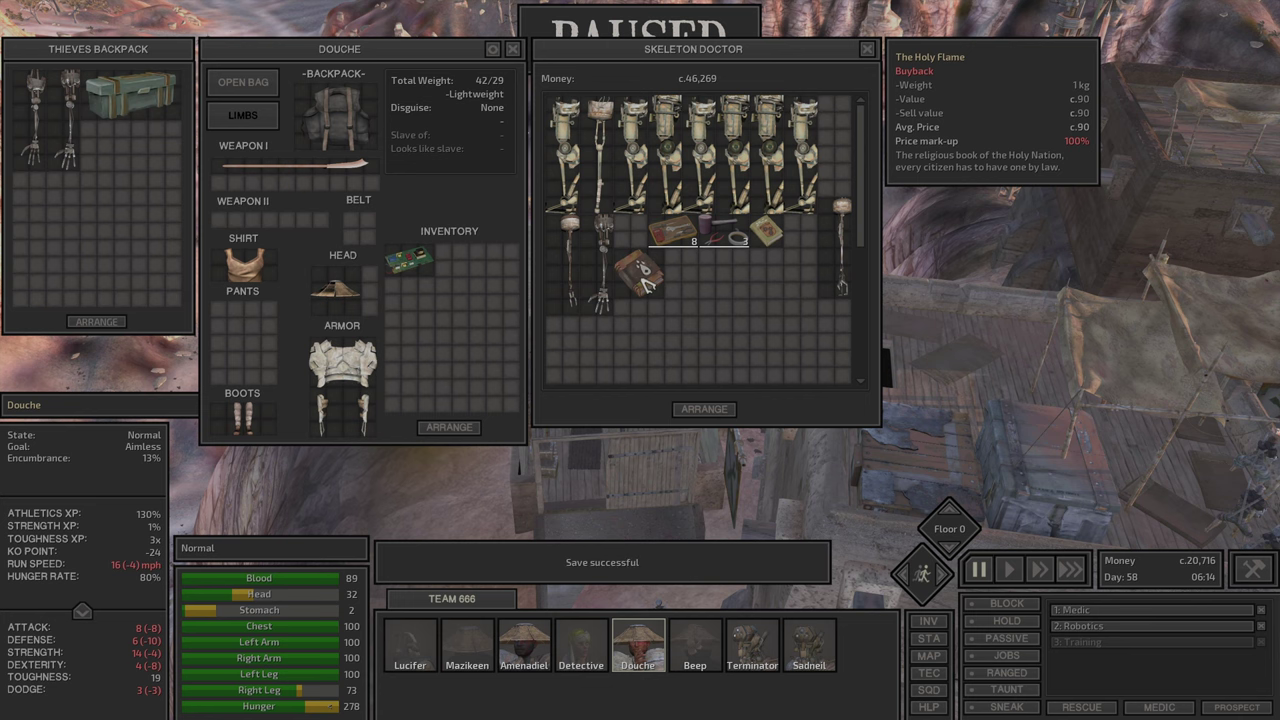
Step: Close the trade windows and send Douche toward the canyon at fastest speed
{"action": "key", "text": "Escape"}
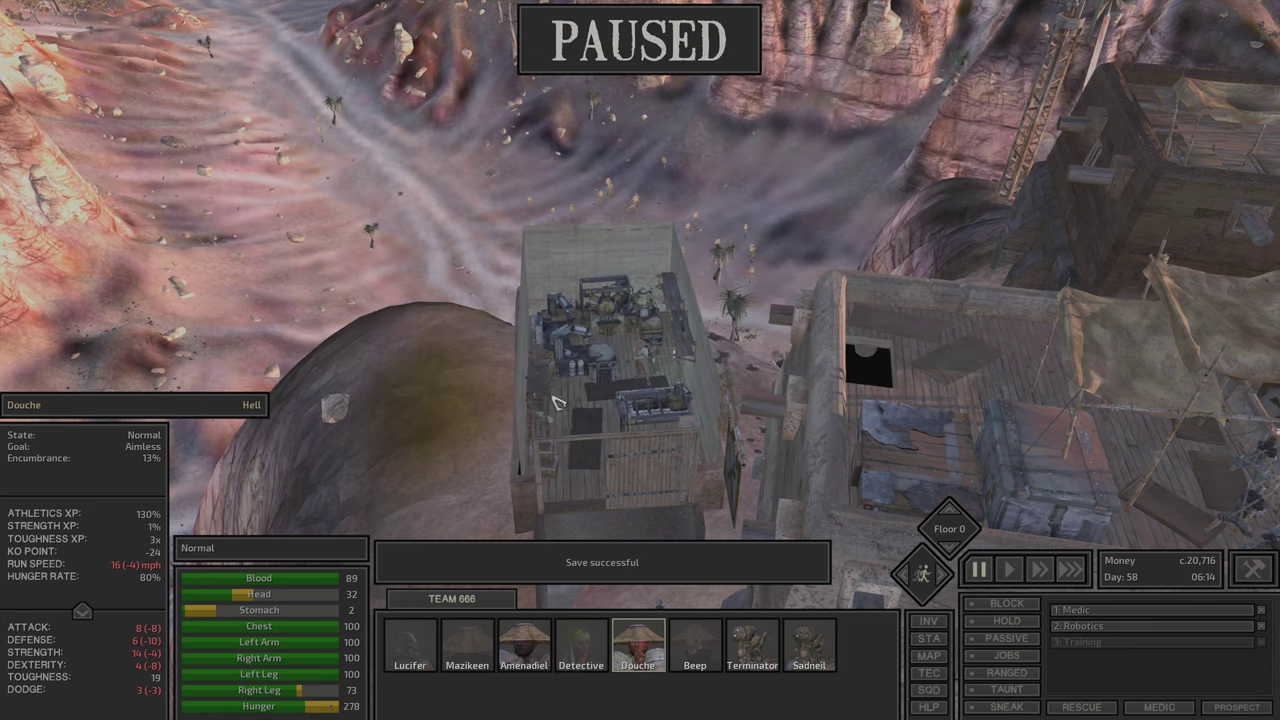
{"action": "key", "text": "m"}
{"action": "scroll", "coordinate": [586, 327], "scroll_direction": "up", "scroll_amount": 2}
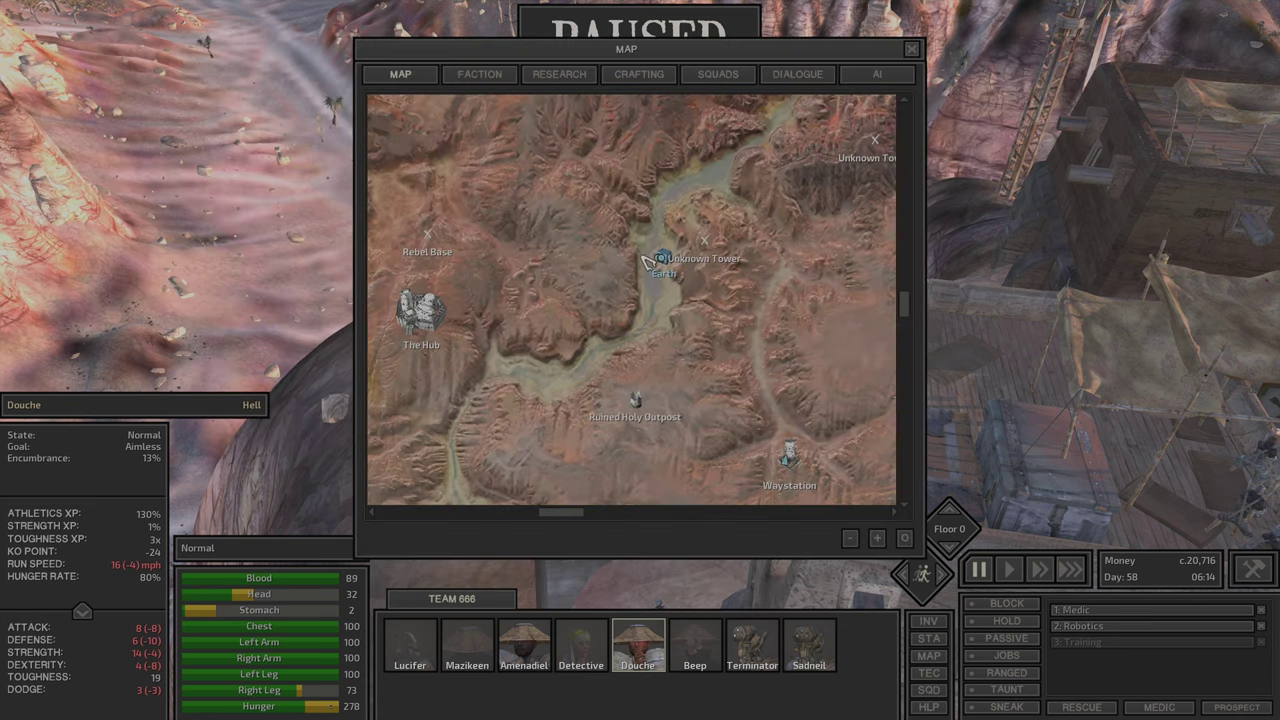
{"action": "right_click", "coordinate": [668, 262]}
{"action": "key", "text": "m"}
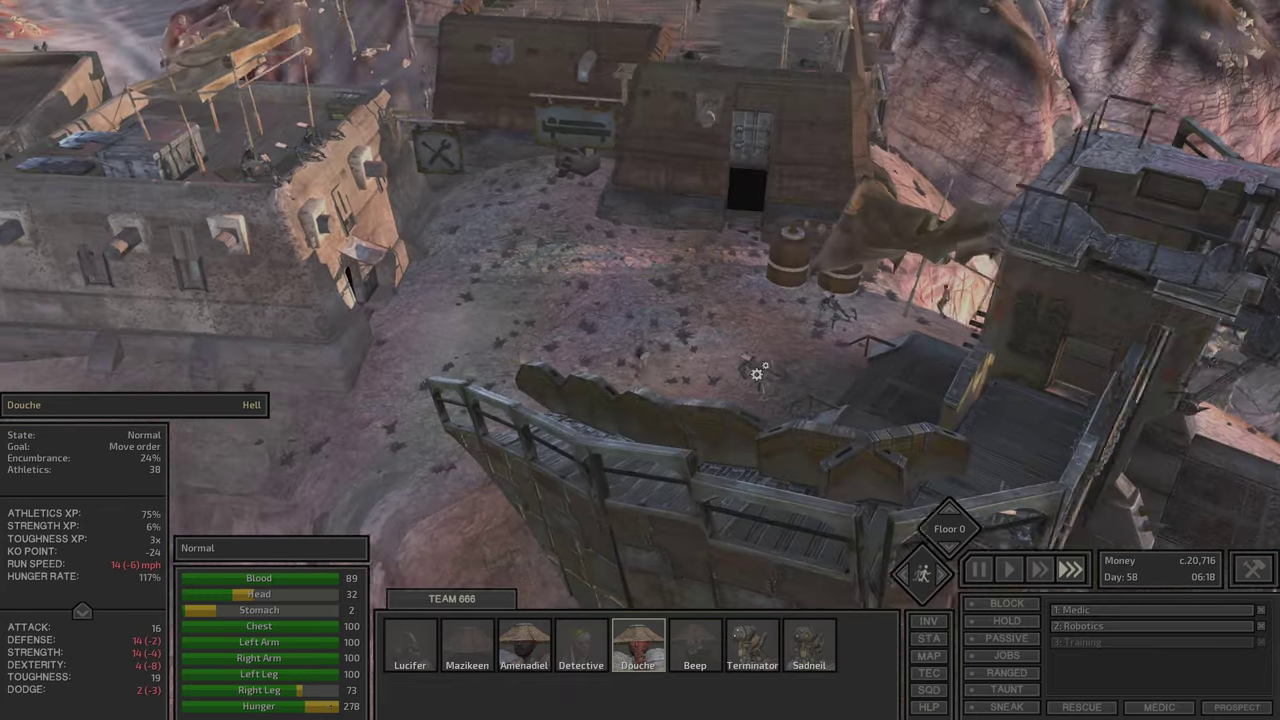
Step: Check Douche's inventory and right-click an item in it
{"action": "key", "text": "i"}
{"action": "right_click", "coordinate": [380, 138]}
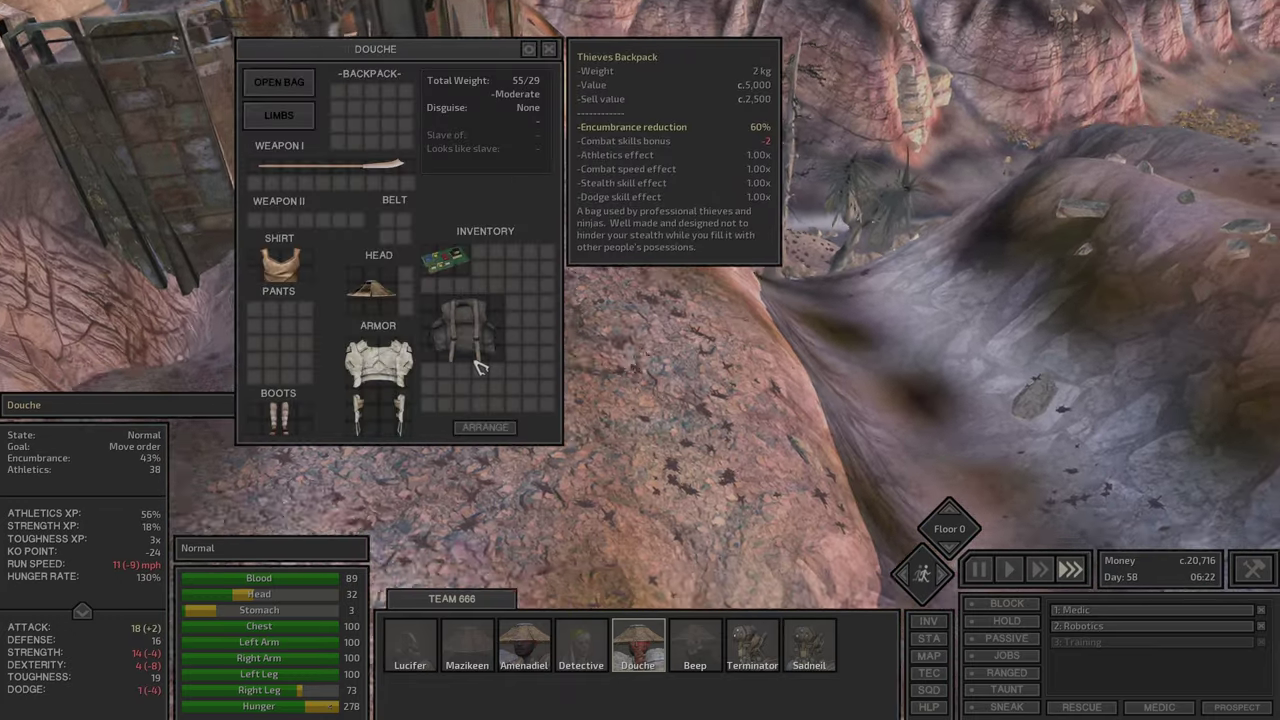
{"action": "key", "text": "i"}
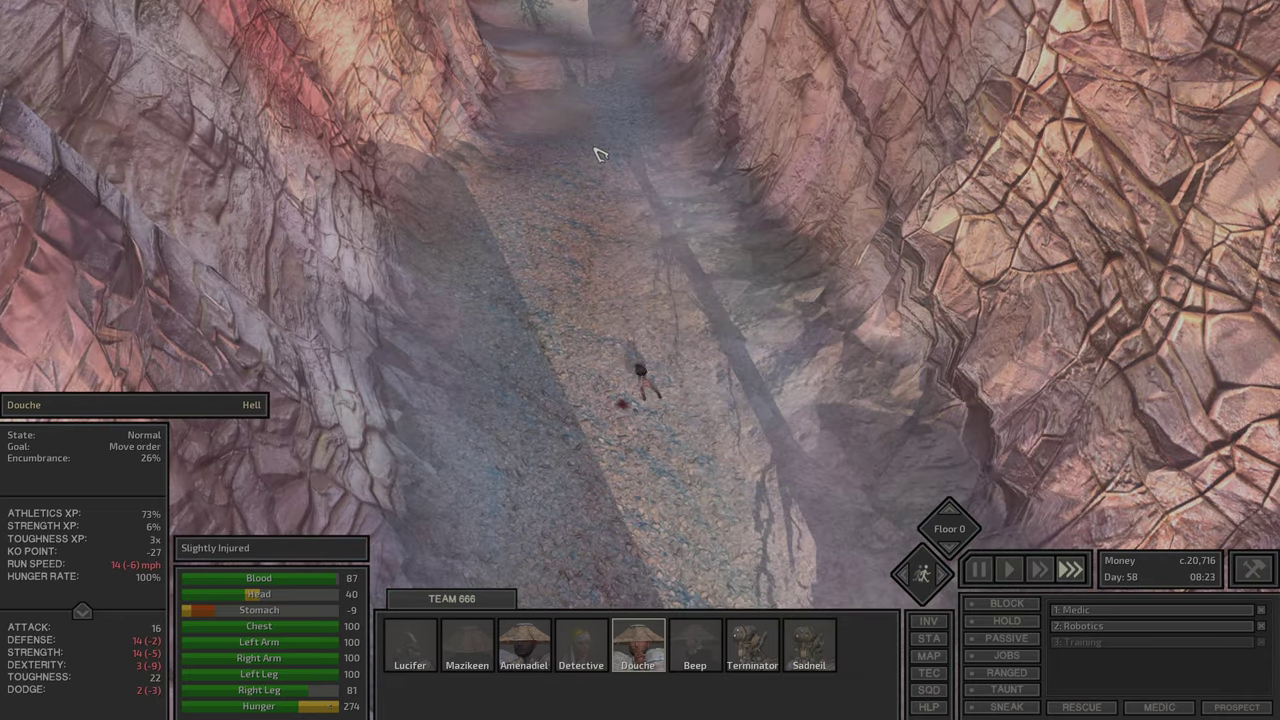
Step: Send Douche further along the canyon and set the fastest game speed
{"action": "right_click", "coordinate": [612, 125]}
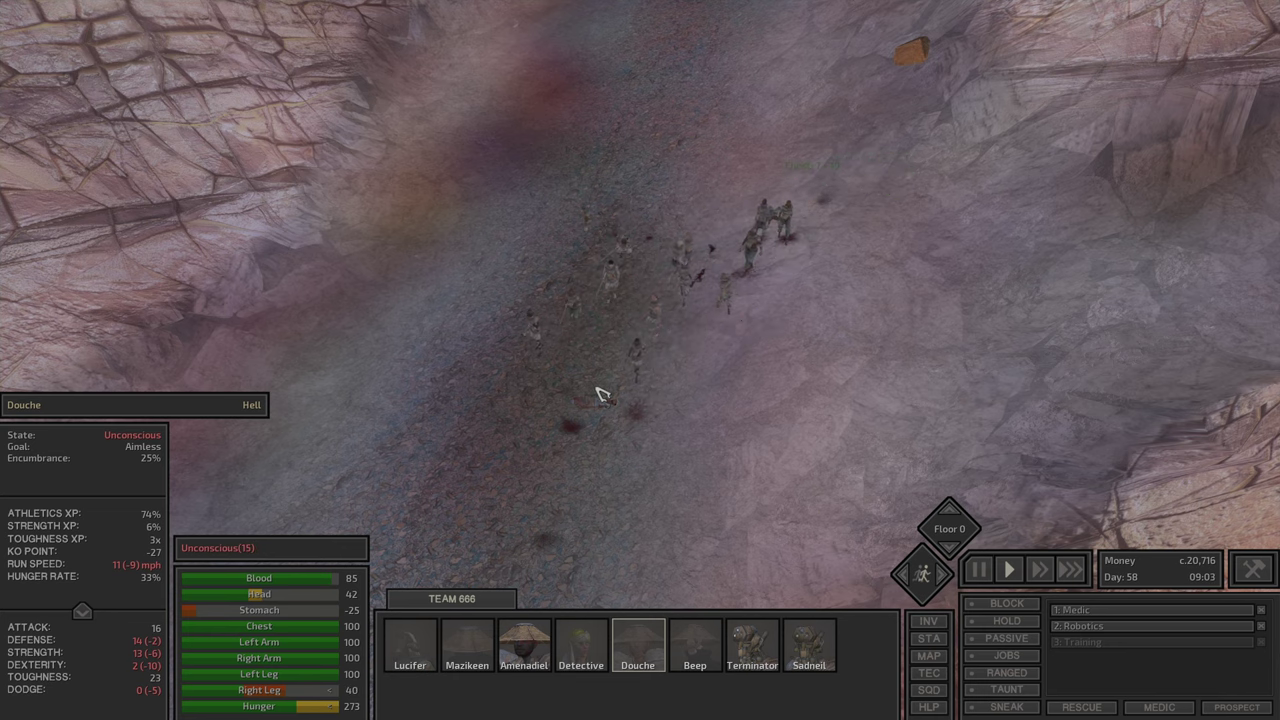
{"action": "scroll", "coordinate": [594, 378], "scroll_direction": "up", "scroll_amount": 5}
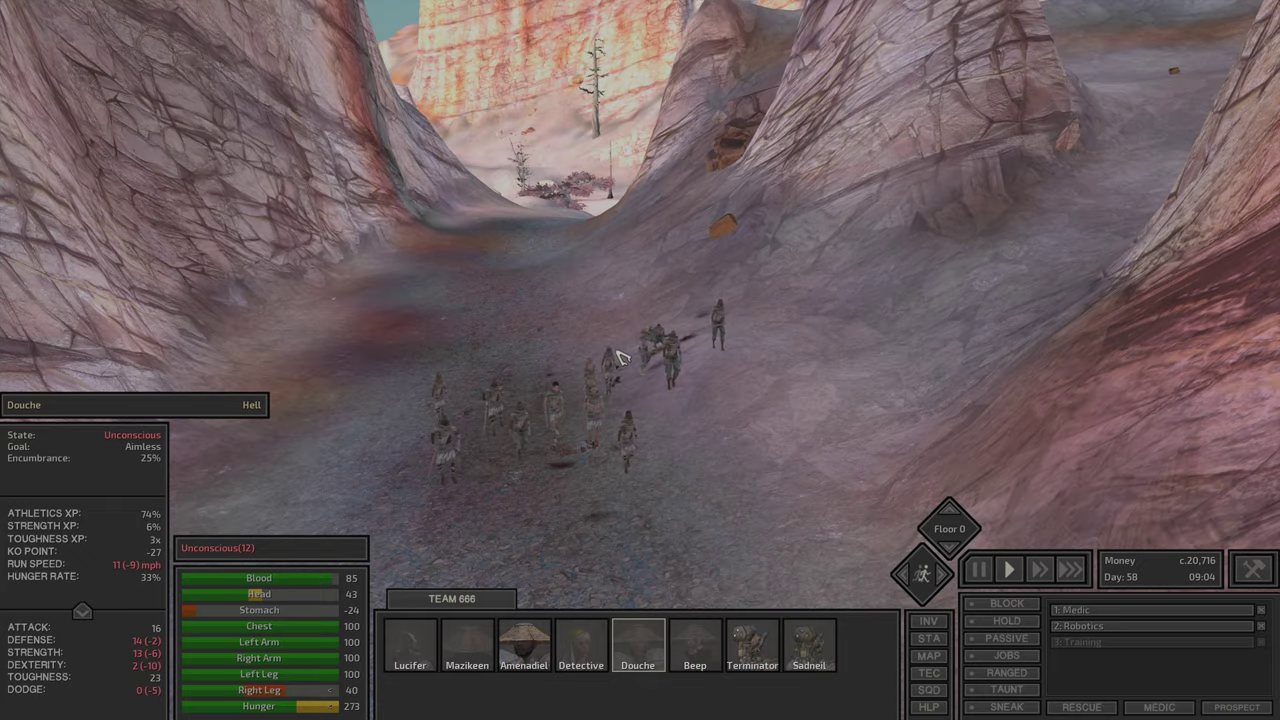
{"action": "key", "text": "m"}
{"action": "scroll", "coordinate": [523, 386], "scroll_direction": "down", "scroll_amount": 3}
{"action": "scroll", "coordinate": [463, 451], "scroll_direction": "up", "scroll_amount": 3}
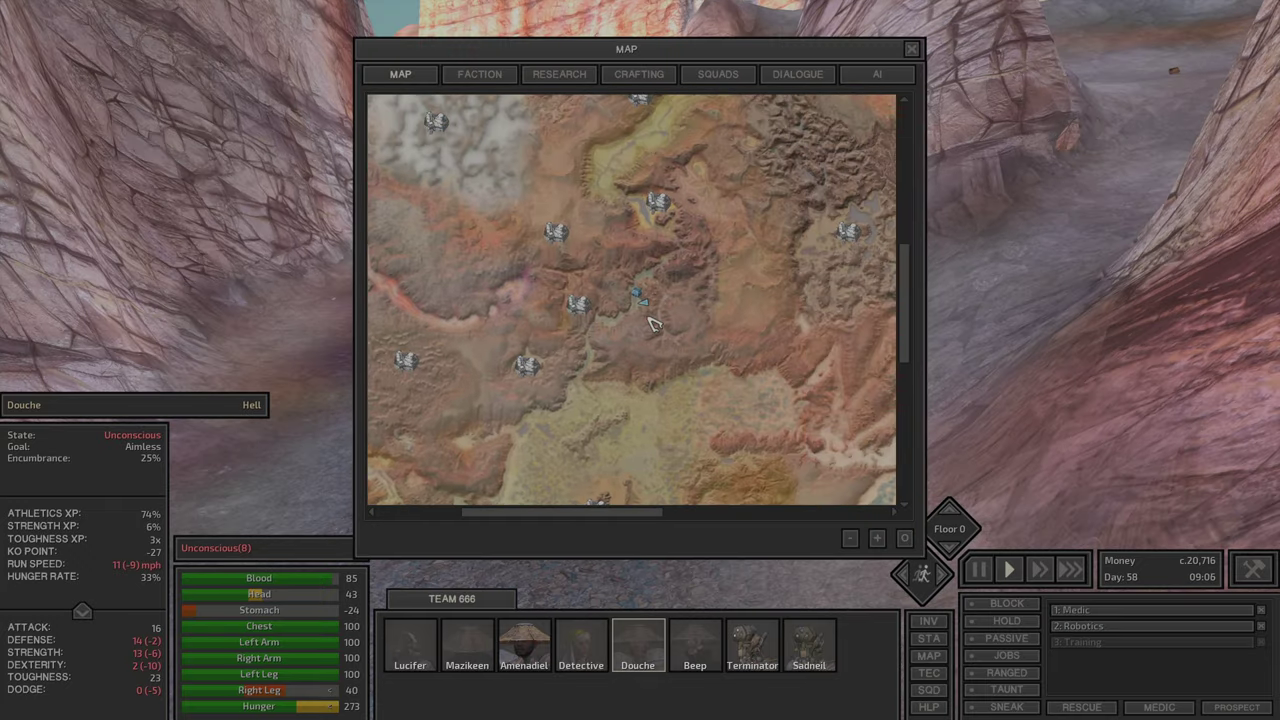
{"action": "key", "text": "m"}
{"action": "scroll", "coordinate": [680, 372], "scroll_direction": "down", "scroll_amount": 5}
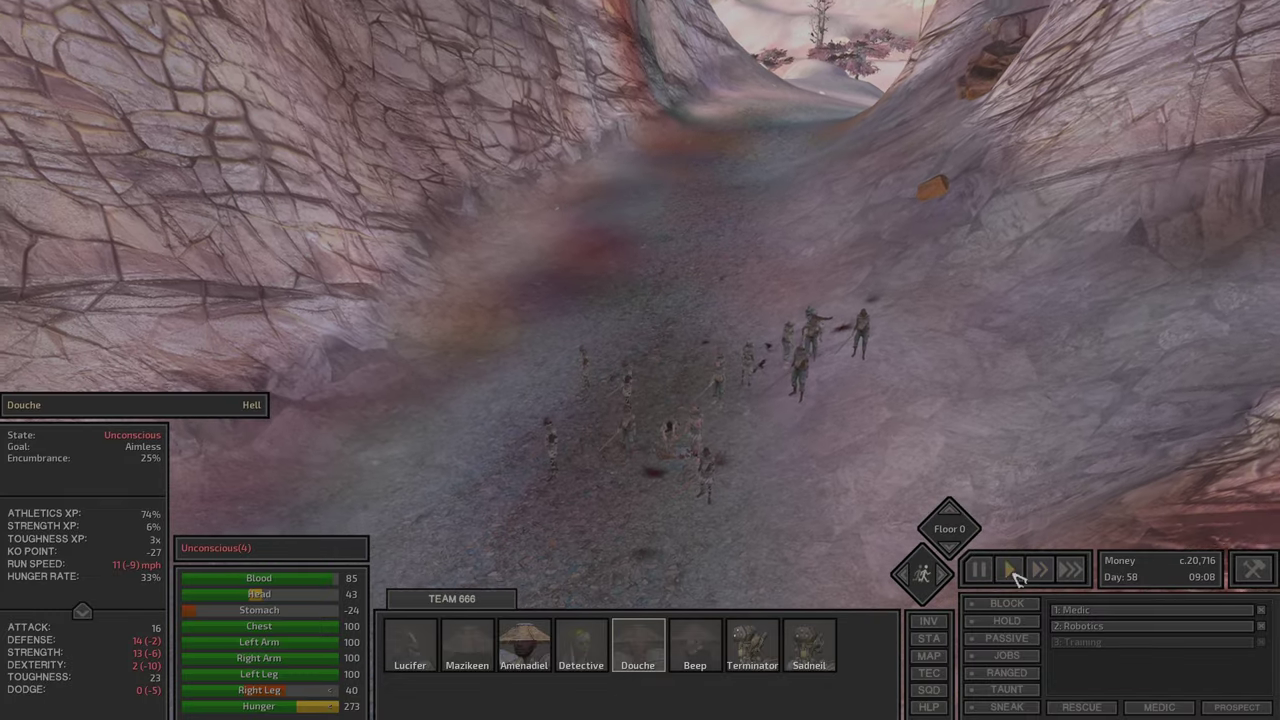
{"action": "left_click", "coordinate": [1043, 572]}
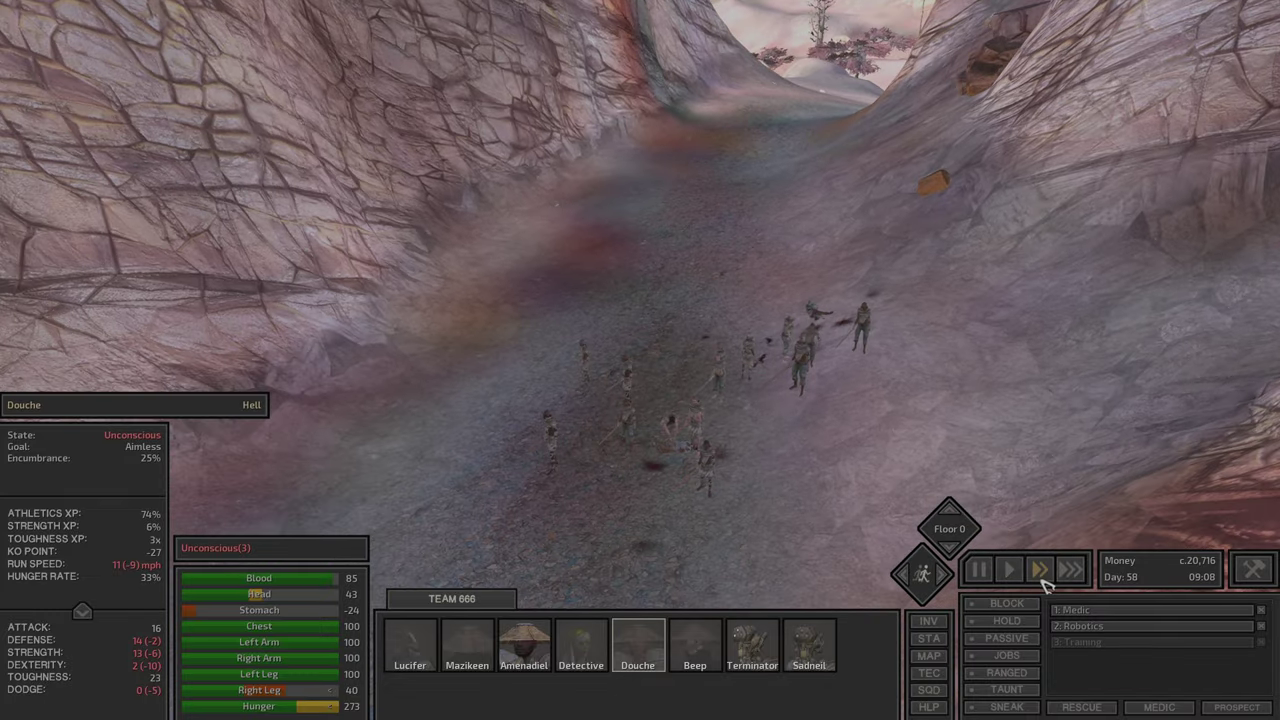
{"action": "left_click", "coordinate": [1064, 573]}
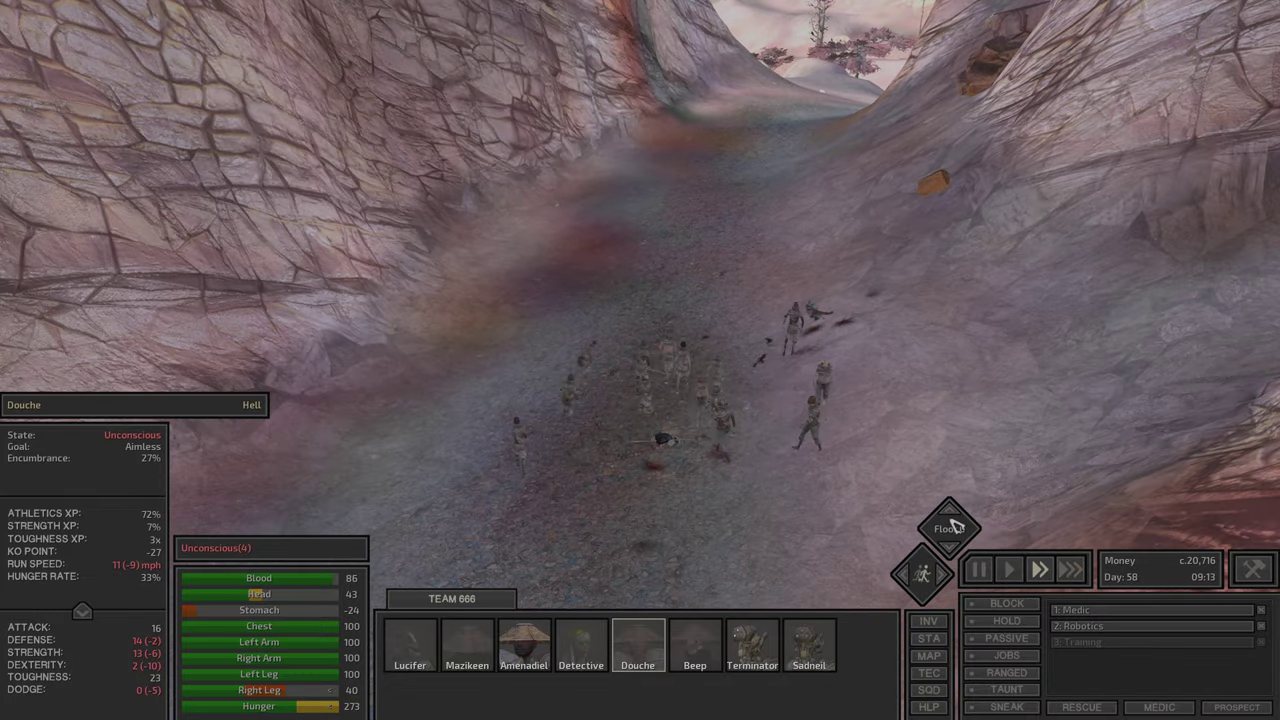
Step: Check Douche's stats, order her up the canyon and watch her collapse
{"action": "key", "text": "c"}
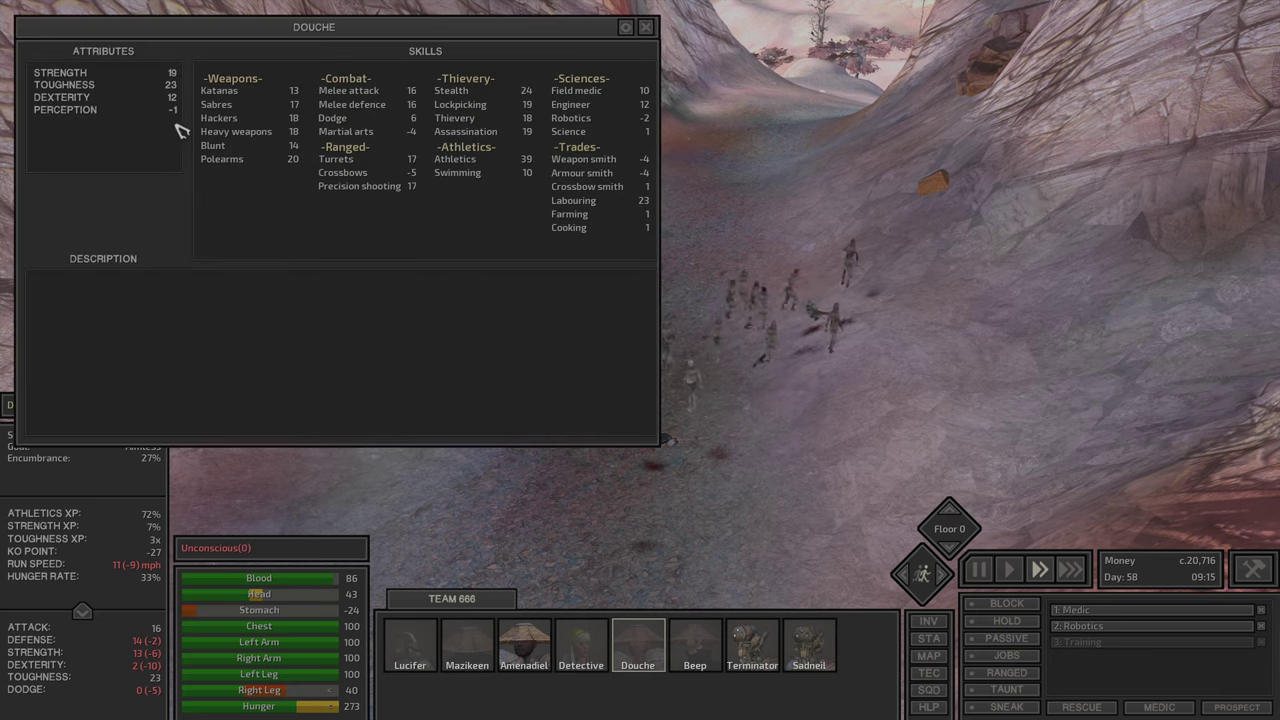
{"action": "mouse_move", "coordinate": [350, 90]}
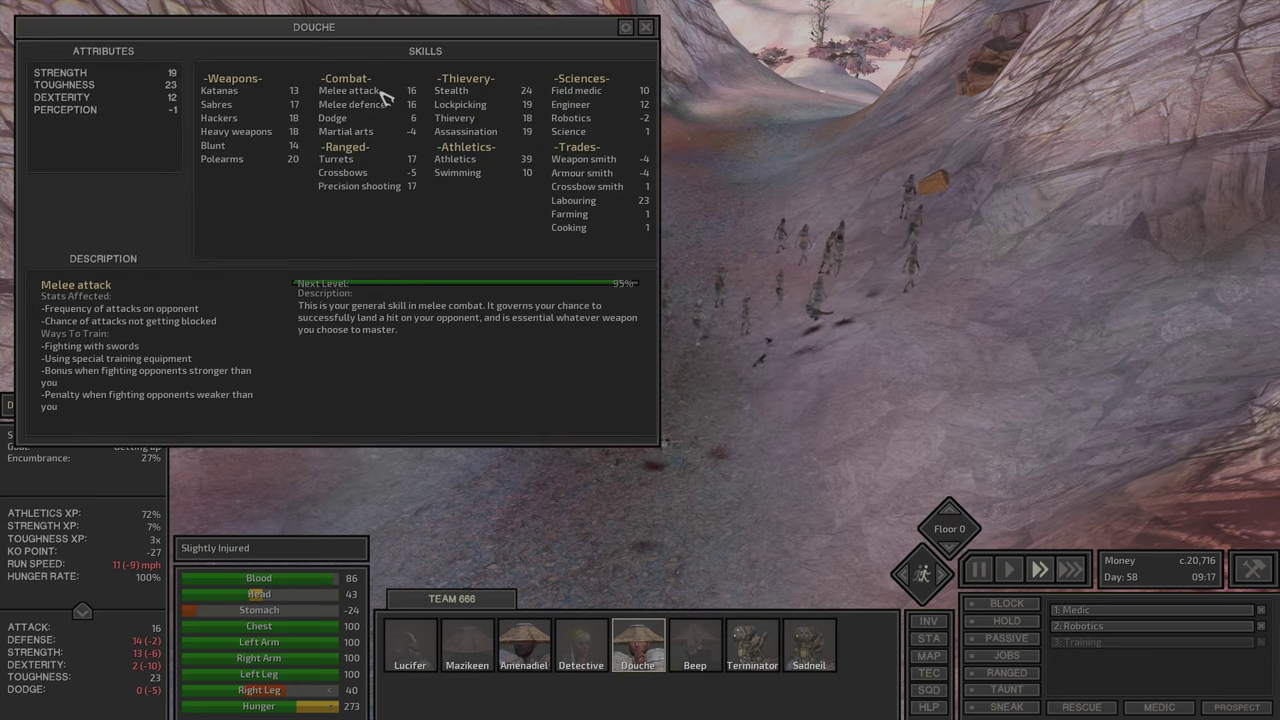
{"action": "key", "text": "c"}
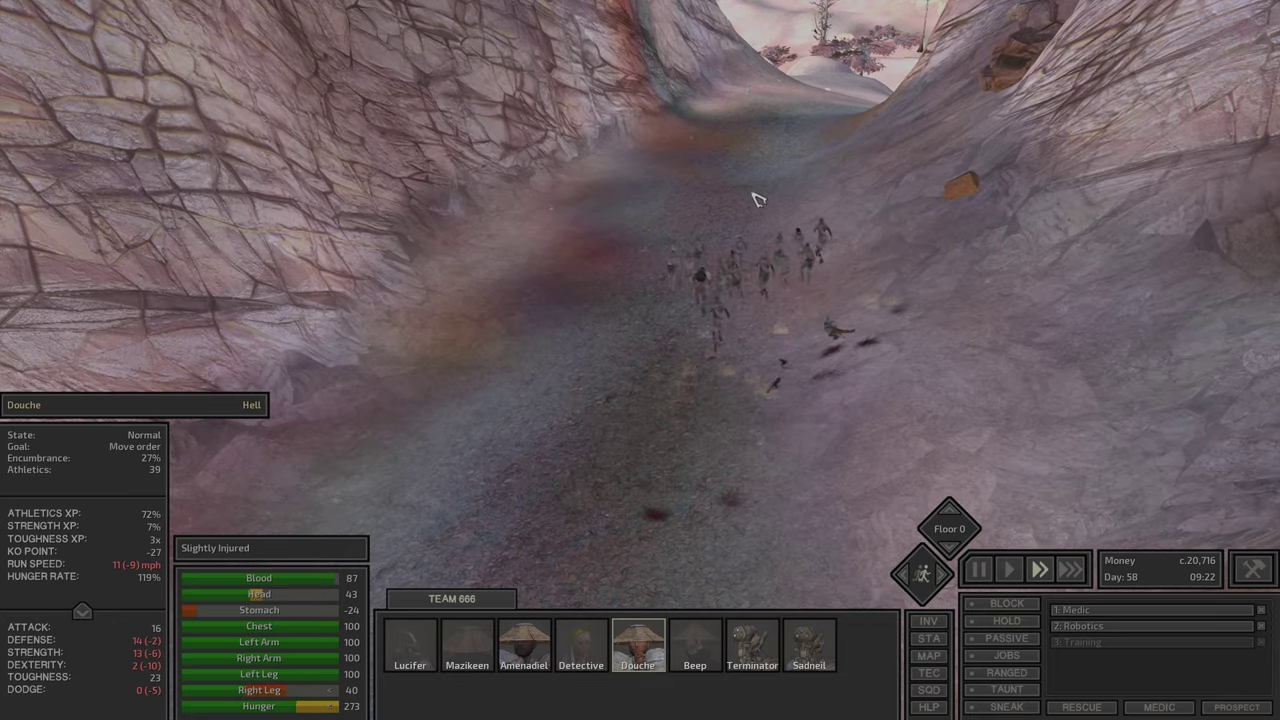
{"action": "right_click", "coordinate": [771, 190]}
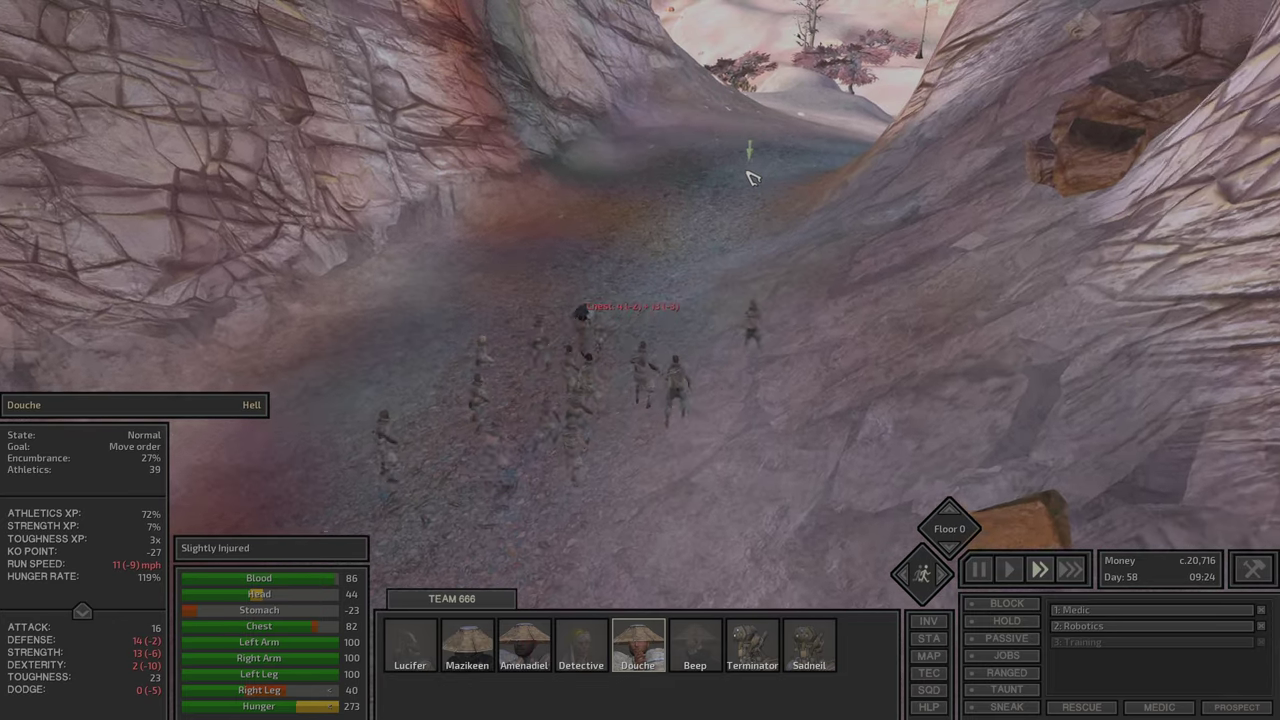
{"action": "key", "text": "w"}
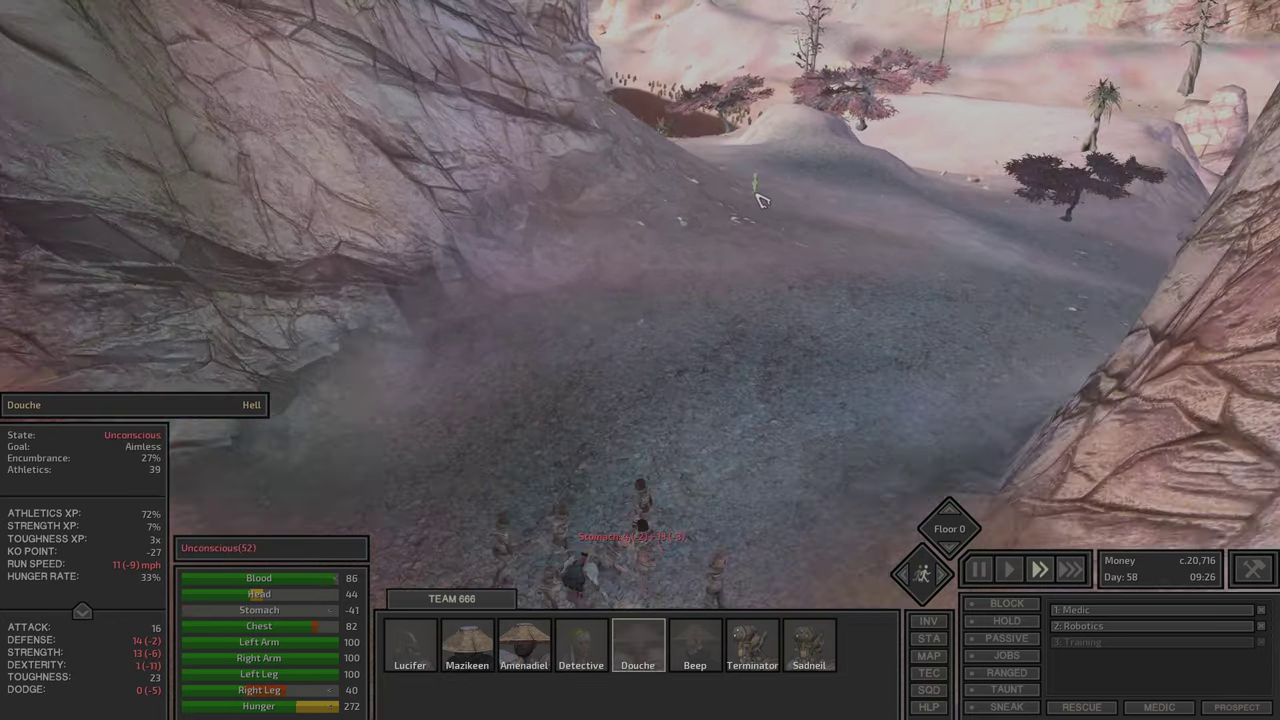
{"action": "key", "text": "s"}
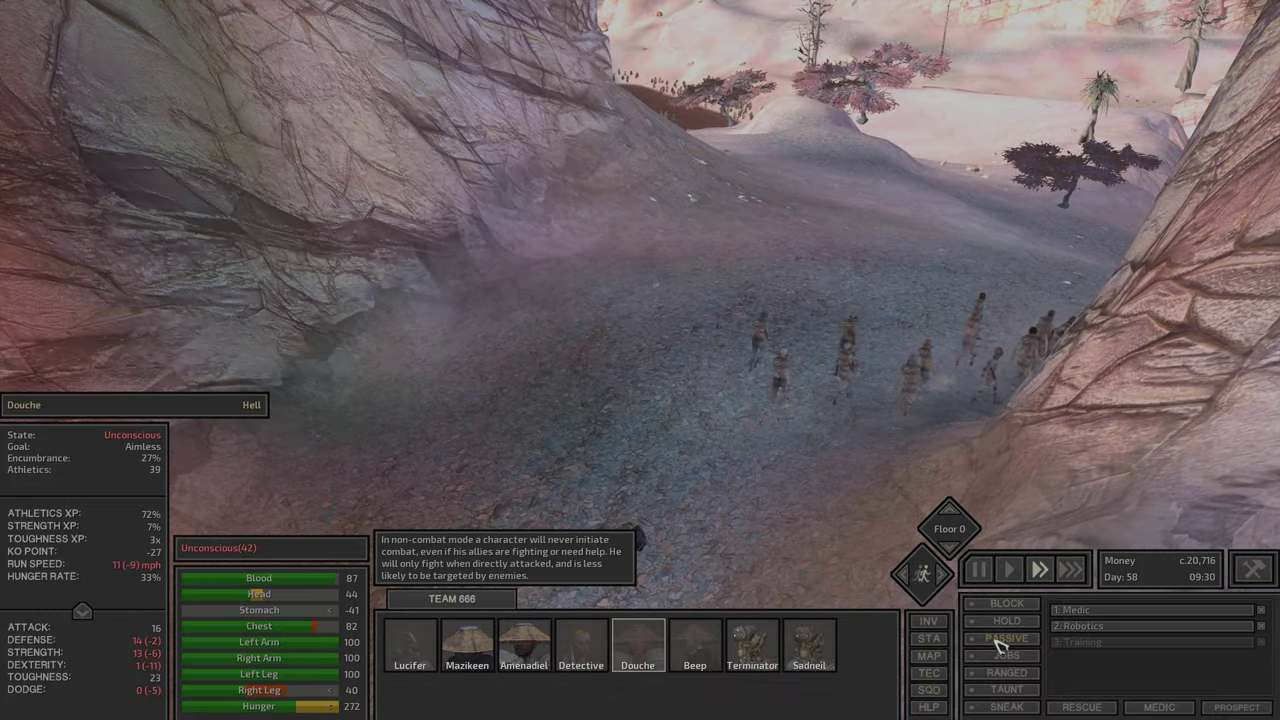
{"action": "key", "text": "F4"}
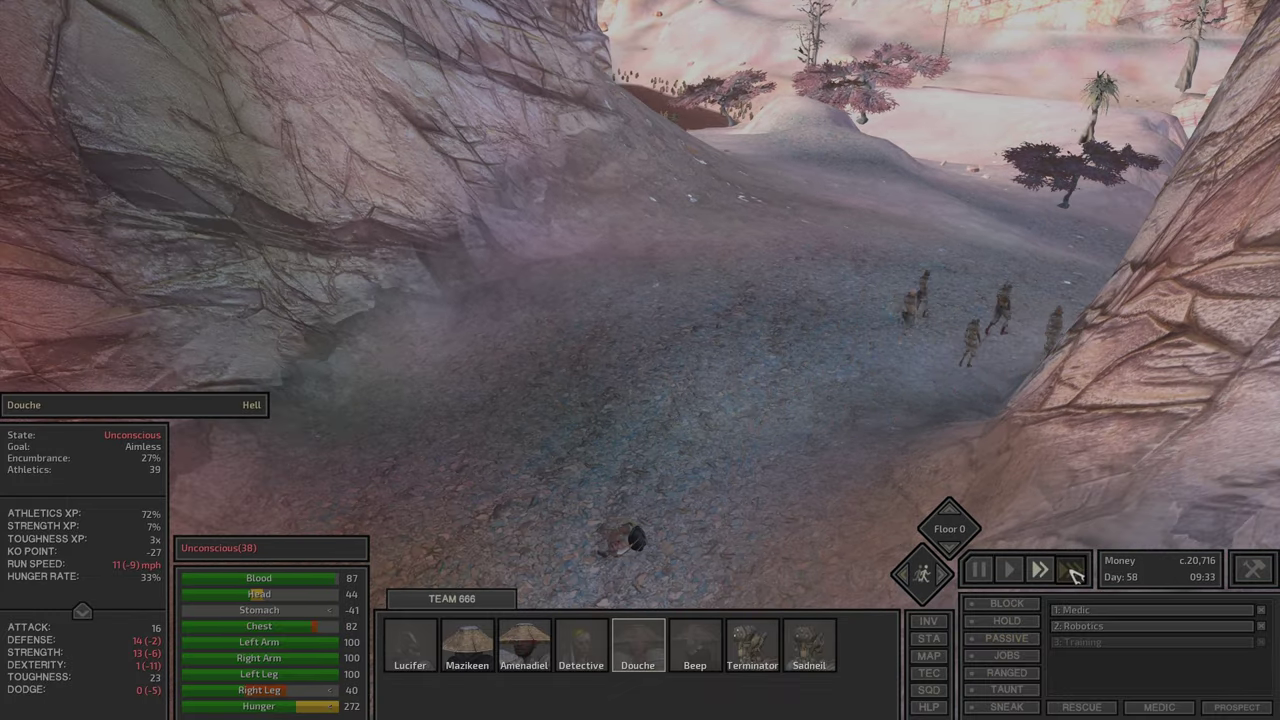
{"action": "key", "text": "e"}
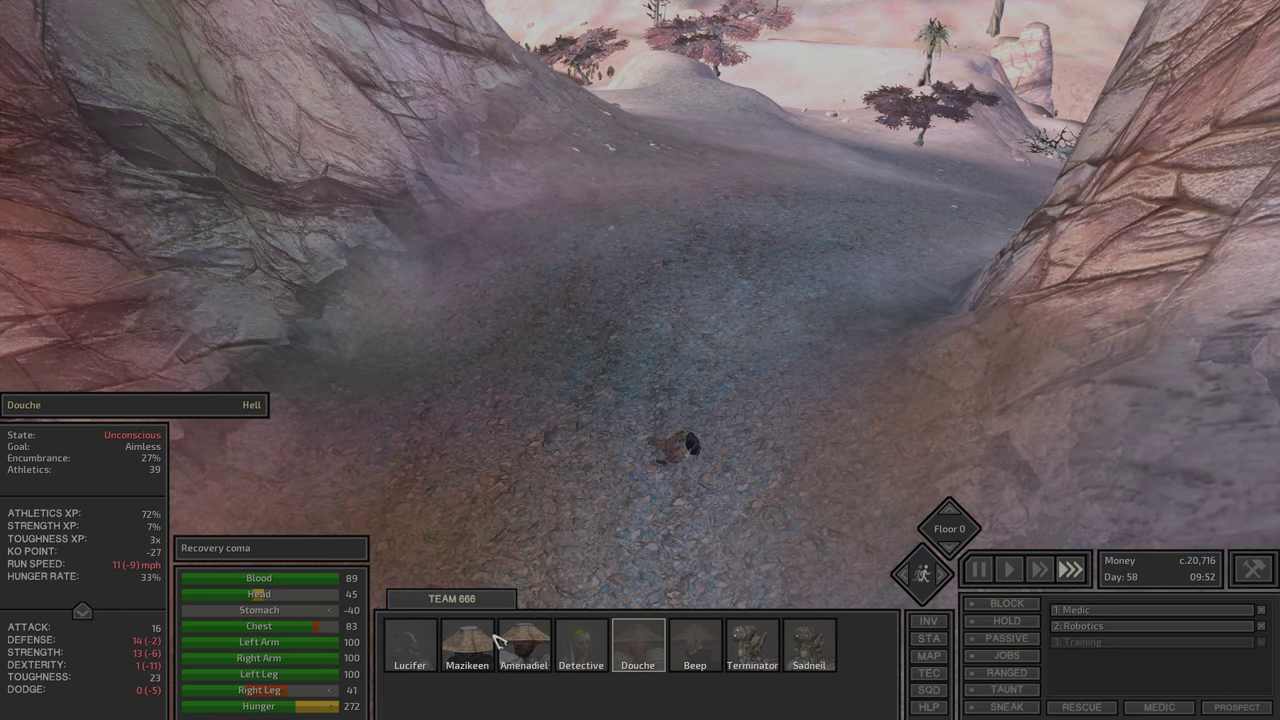
Step: Select Sadneil and review the inventories of Sadneil, Beep, Douche and Detective
{"action": "left_click", "coordinate": [808, 648]}
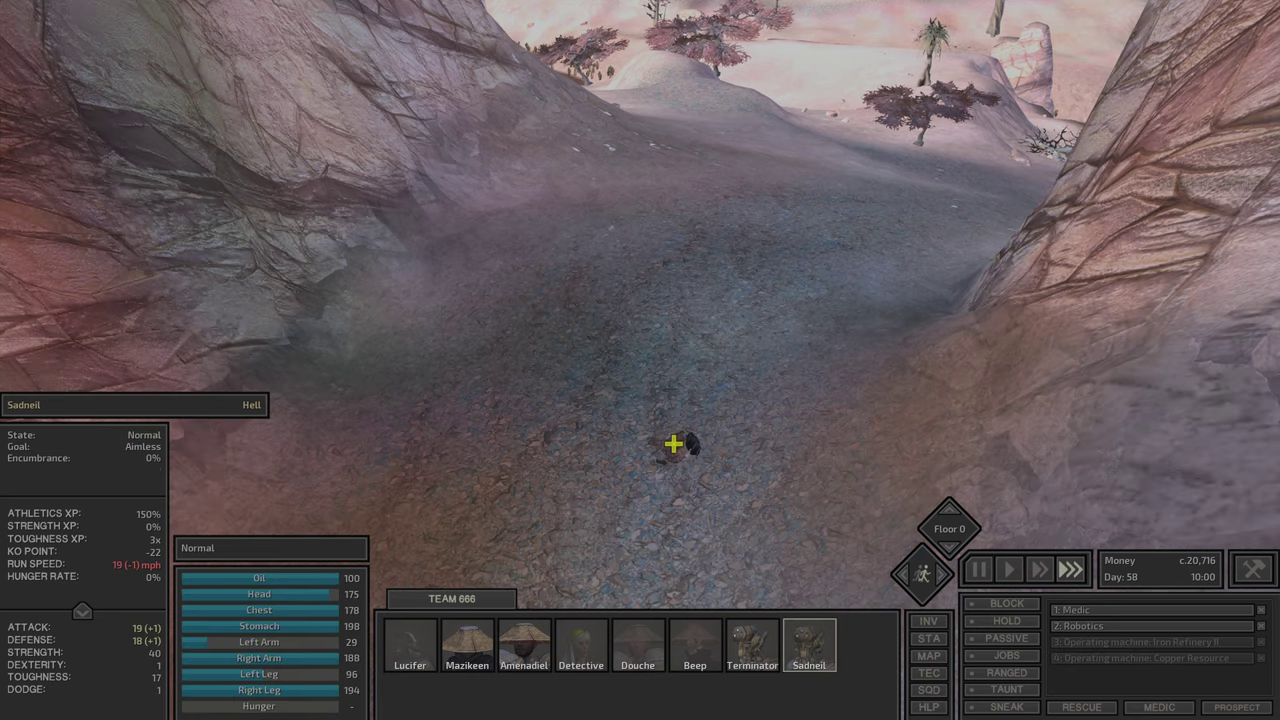
{"action": "key", "text": "i"}
{"action": "left_click_drag", "start_coordinate": [333, 292], "coordinate": [333, 260]}
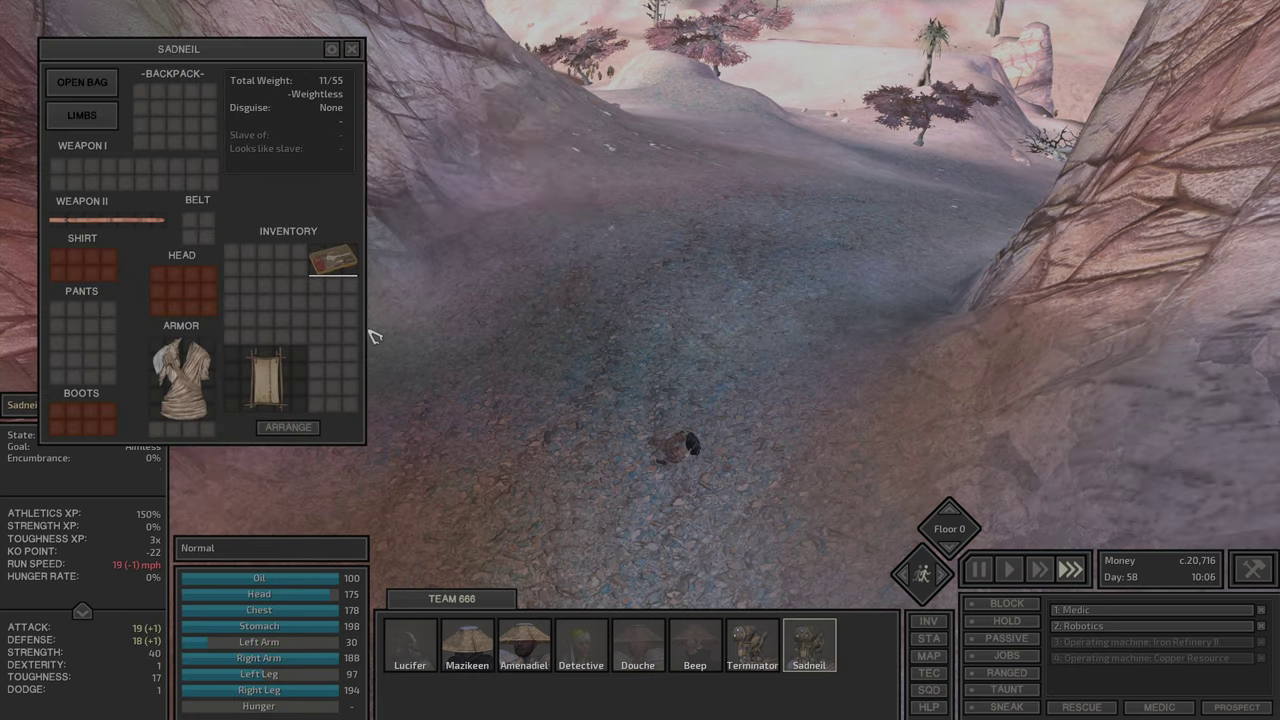
{"action": "left_click", "coordinate": [728, 650]}
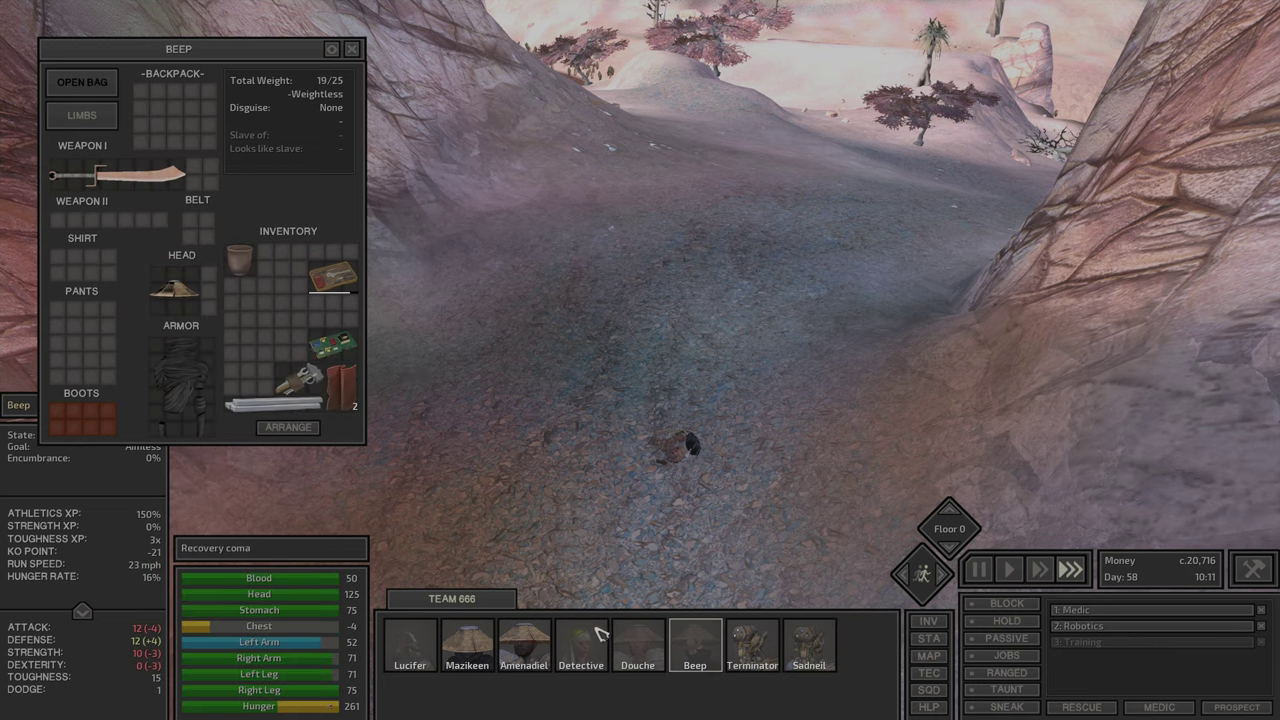
{"action": "left_click", "coordinate": [330, 400]}
{"action": "left_click", "coordinate": [584, 655]}
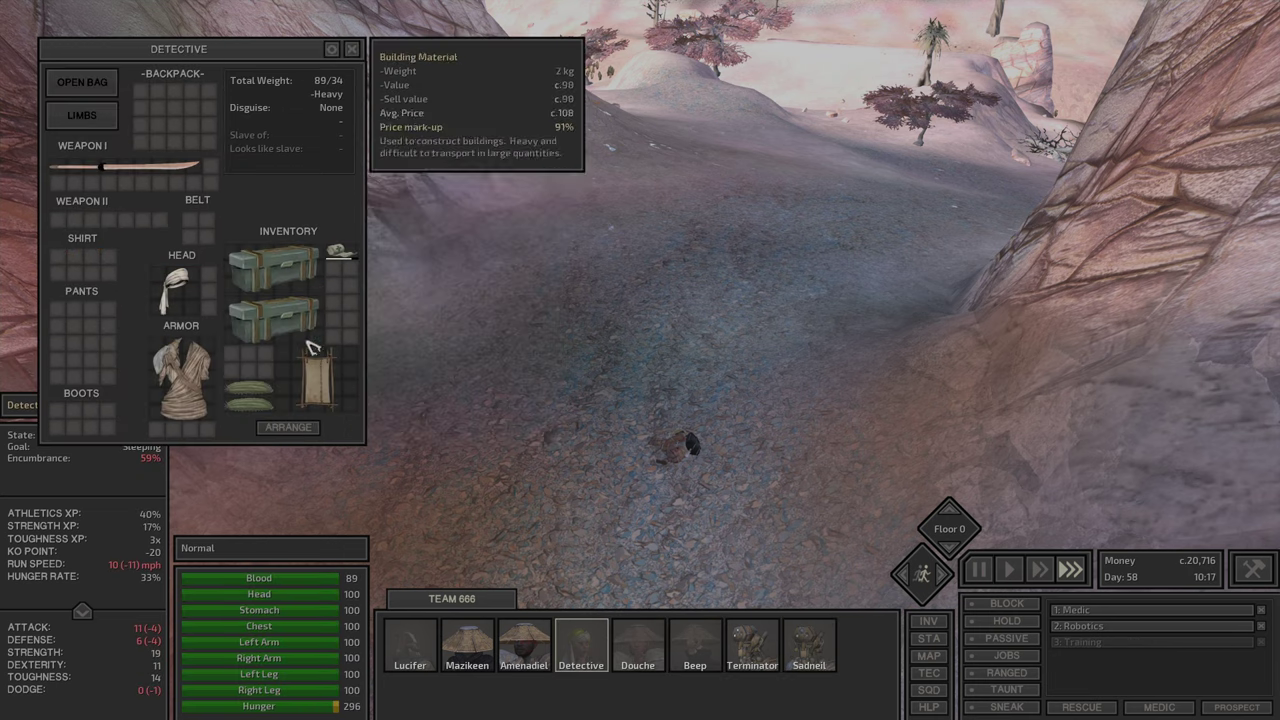
{"action": "left_click", "coordinate": [815, 637]}
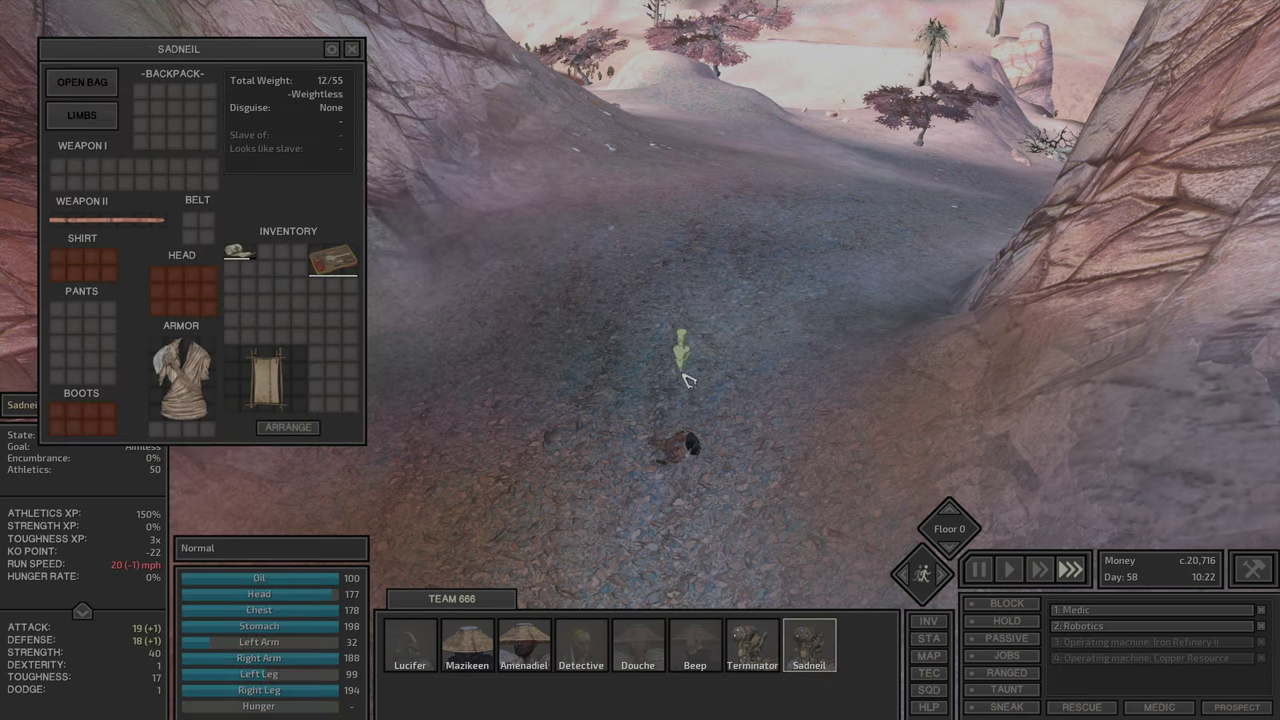
{"action": "key", "text": "i"}
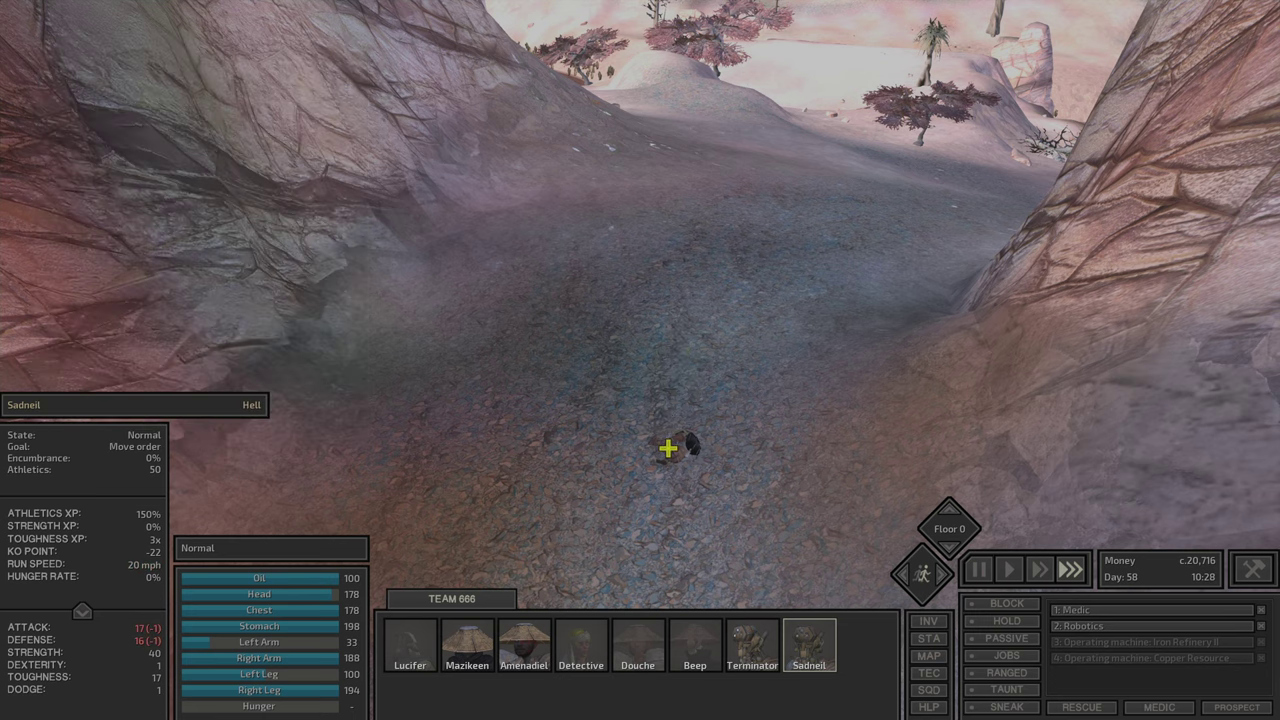
Step: Have Sadneil give first aid and splint Douche's injuries
{"action": "right_click", "coordinate": [666, 448]}
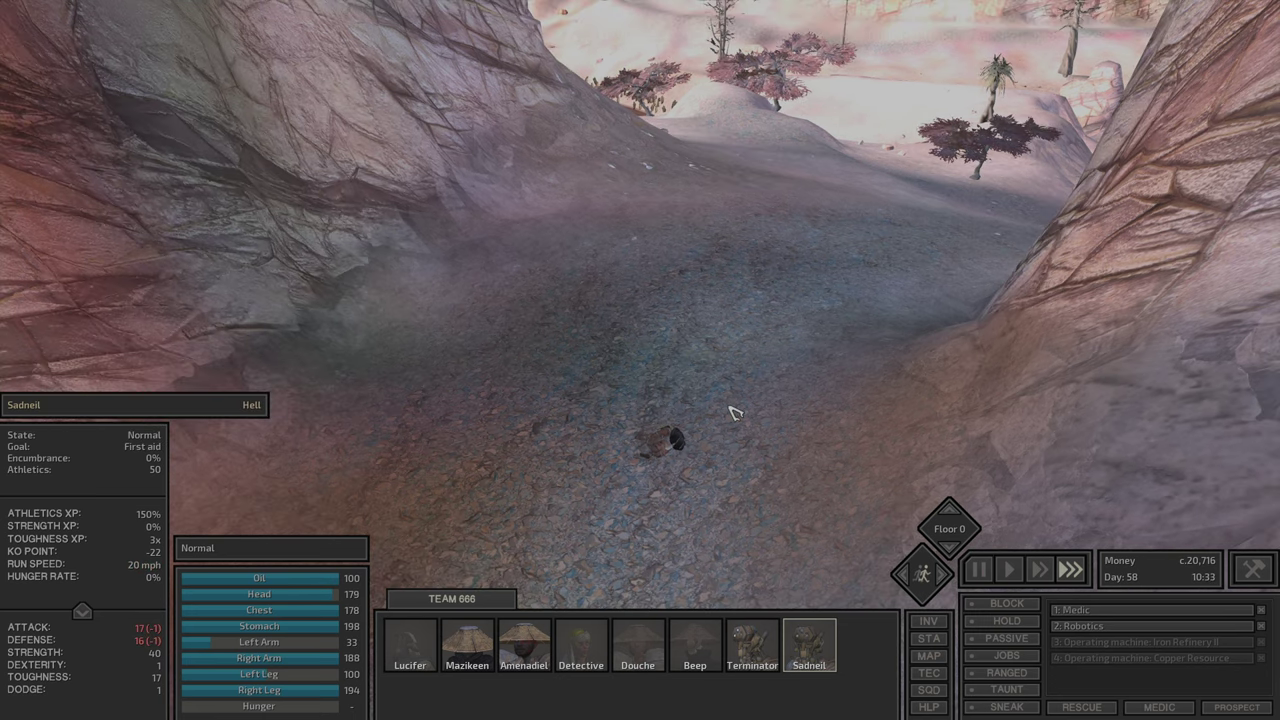
{"action": "key", "text": "m"}
{"action": "scroll", "coordinate": [640, 330], "scroll_direction": "up", "scroll_amount": 3}
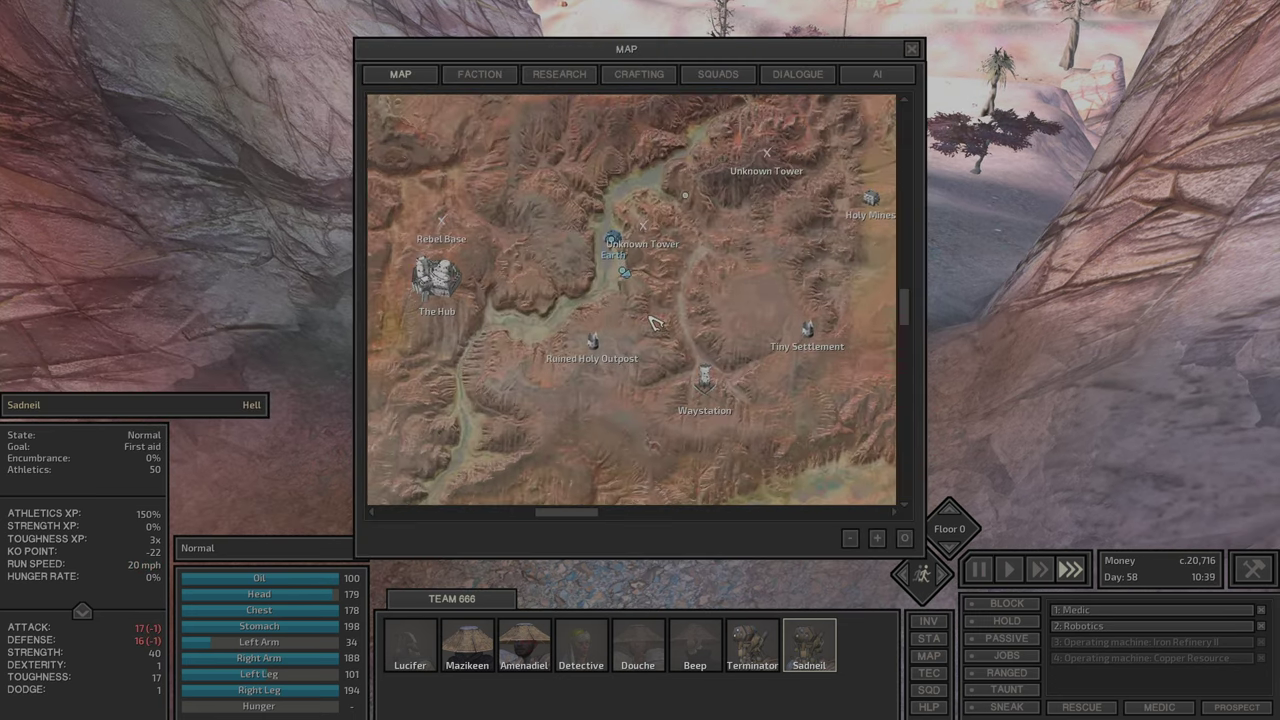
{"action": "key", "text": "m"}
{"action": "key", "text": "m"}
{"action": "key", "text": "m"}
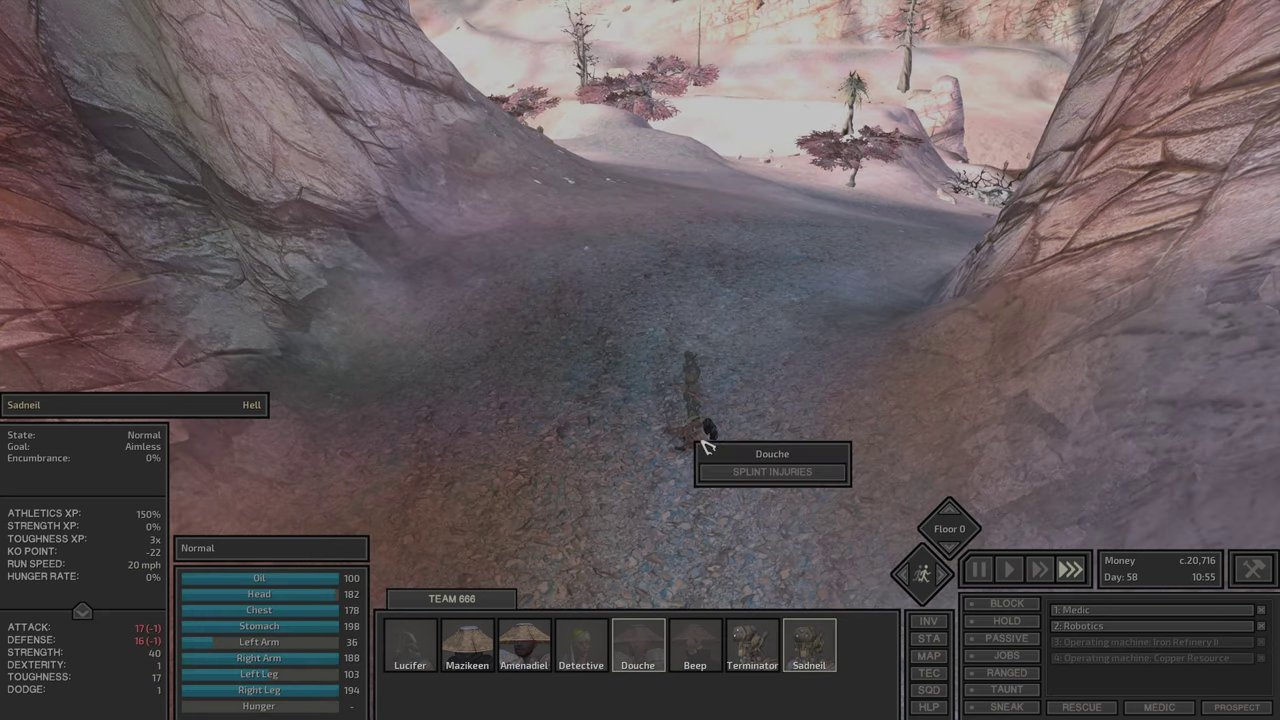
{"action": "right_click", "coordinate": [740, 478]}
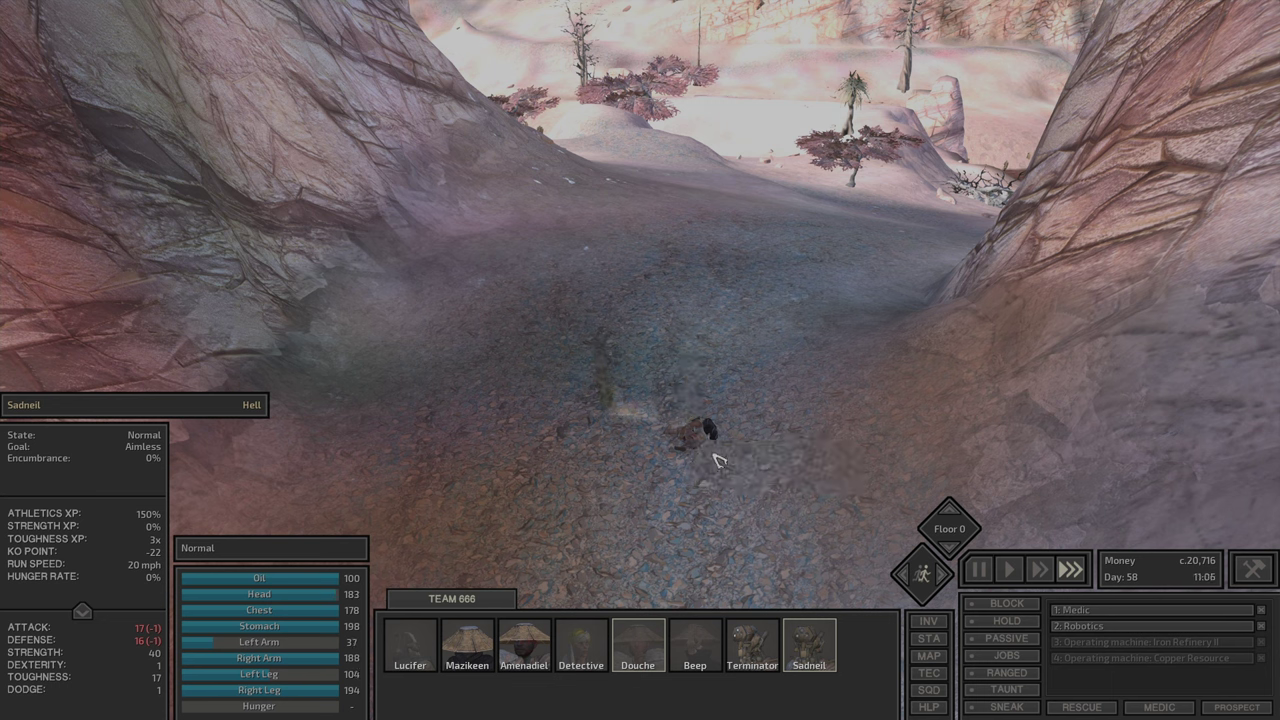
Step: Send Sadneil running to a new spot and bring up the world map
{"action": "left_click", "coordinate": [762, 650]}
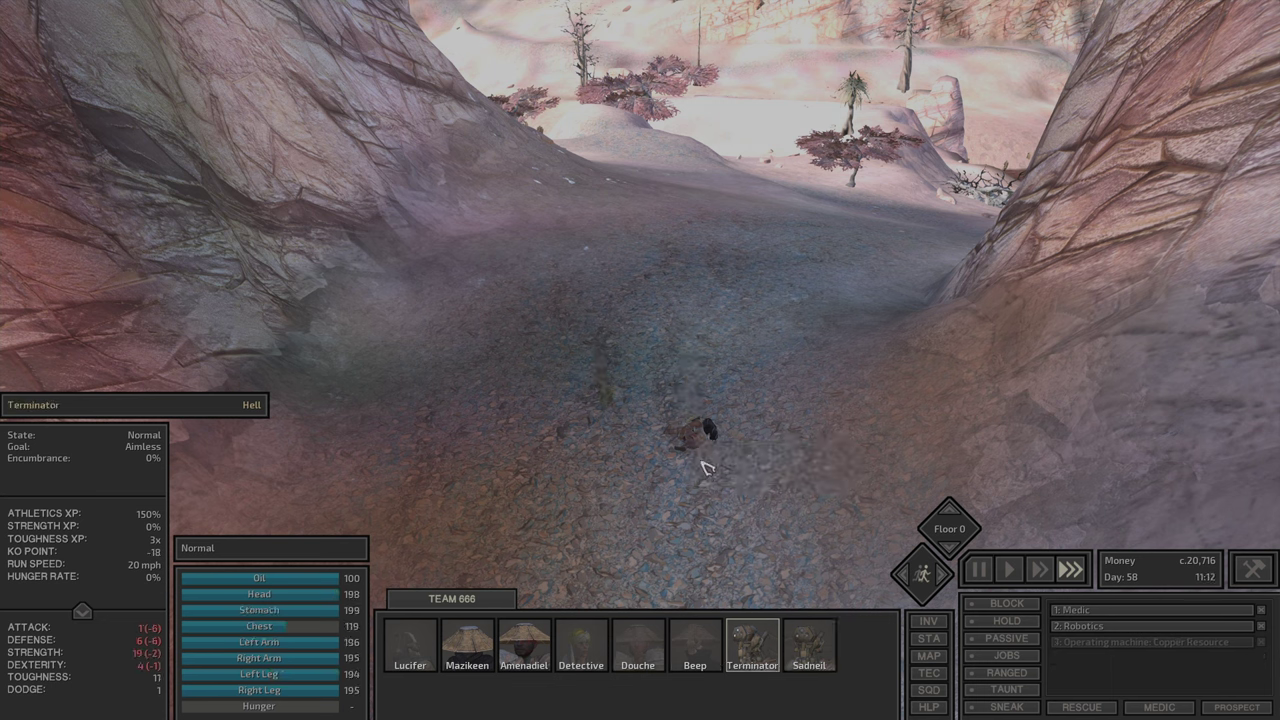
{"action": "left_click", "coordinate": [692, 432]}
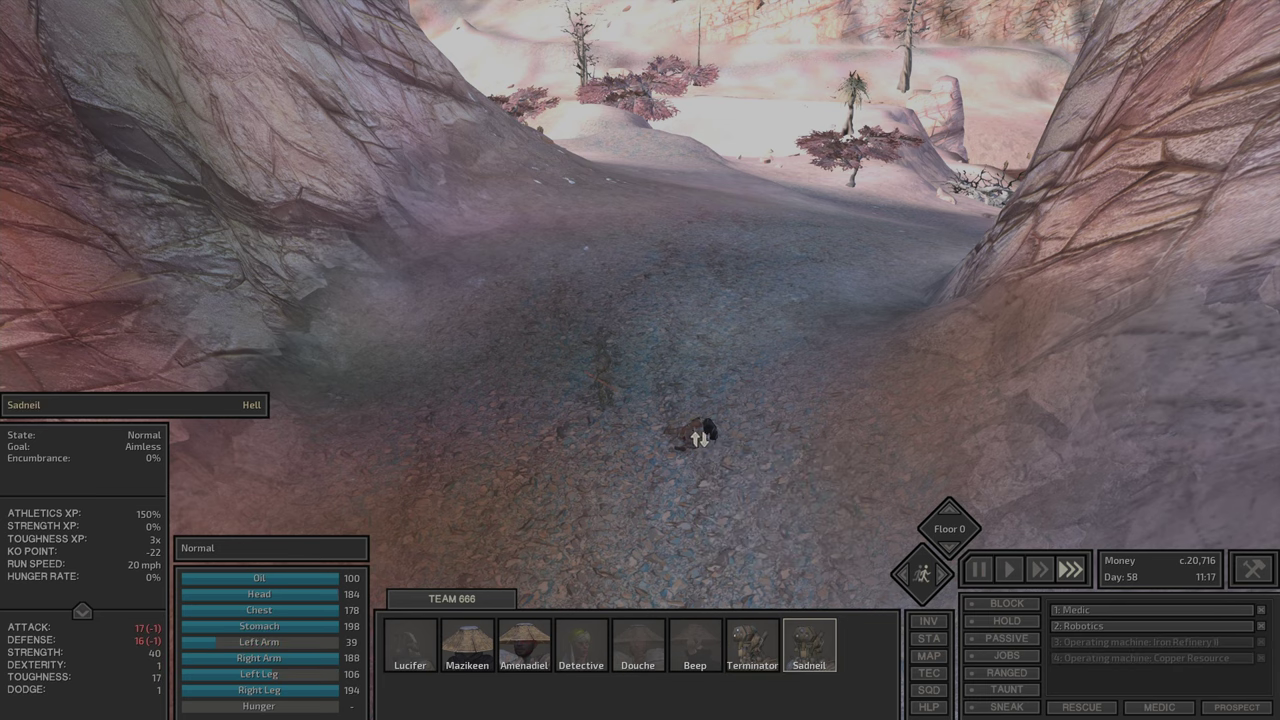
{"action": "right_click", "coordinate": [600, 385]}
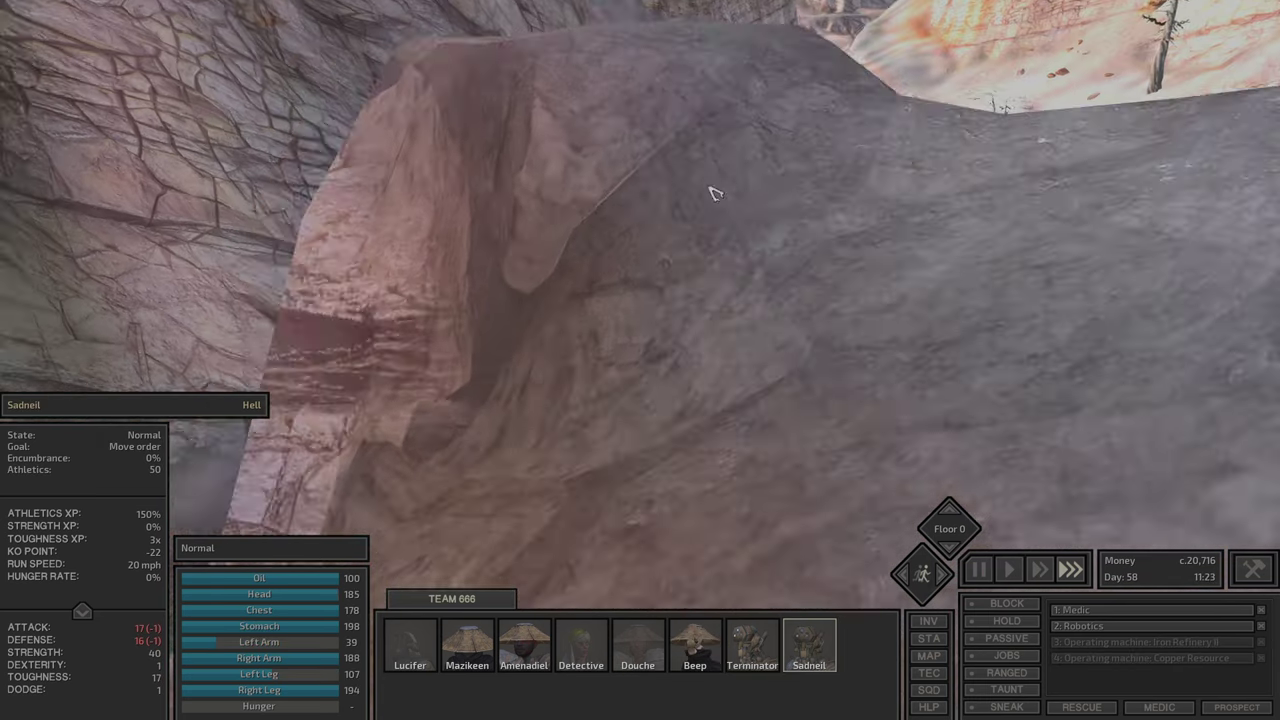
{"action": "key", "text": "m"}
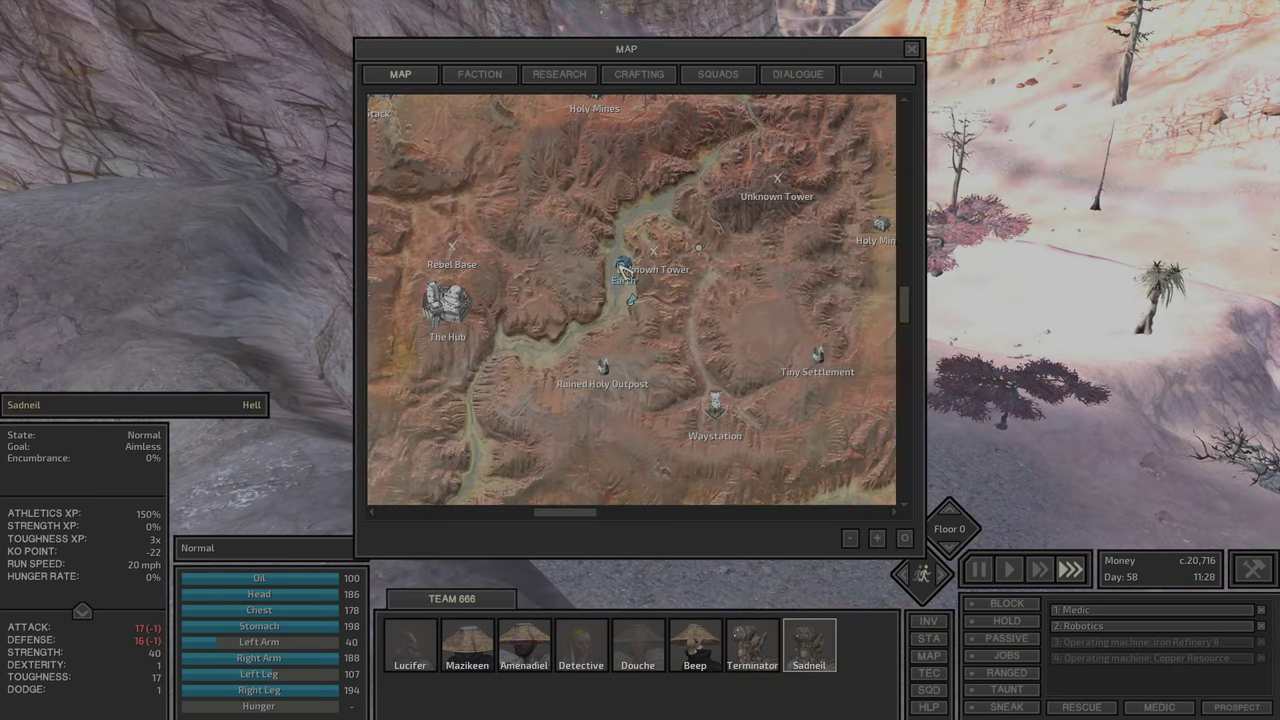
Step: Order Sadneil to the Earth base and check Lucifer, Detective, Amenadiel and Sadneil
{"action": "right_click", "coordinate": [624, 270]}
{"action": "left_click", "coordinate": [718, 348]}
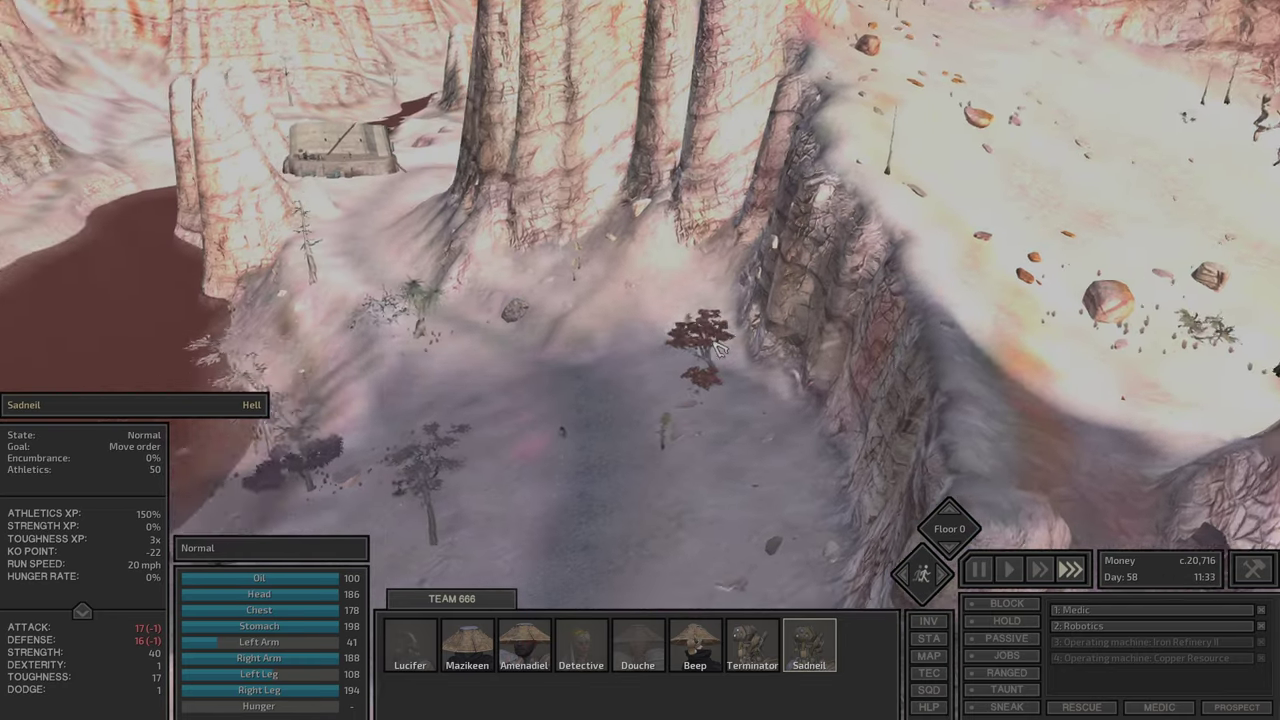
{"action": "double_click", "coordinate": [410, 645]}
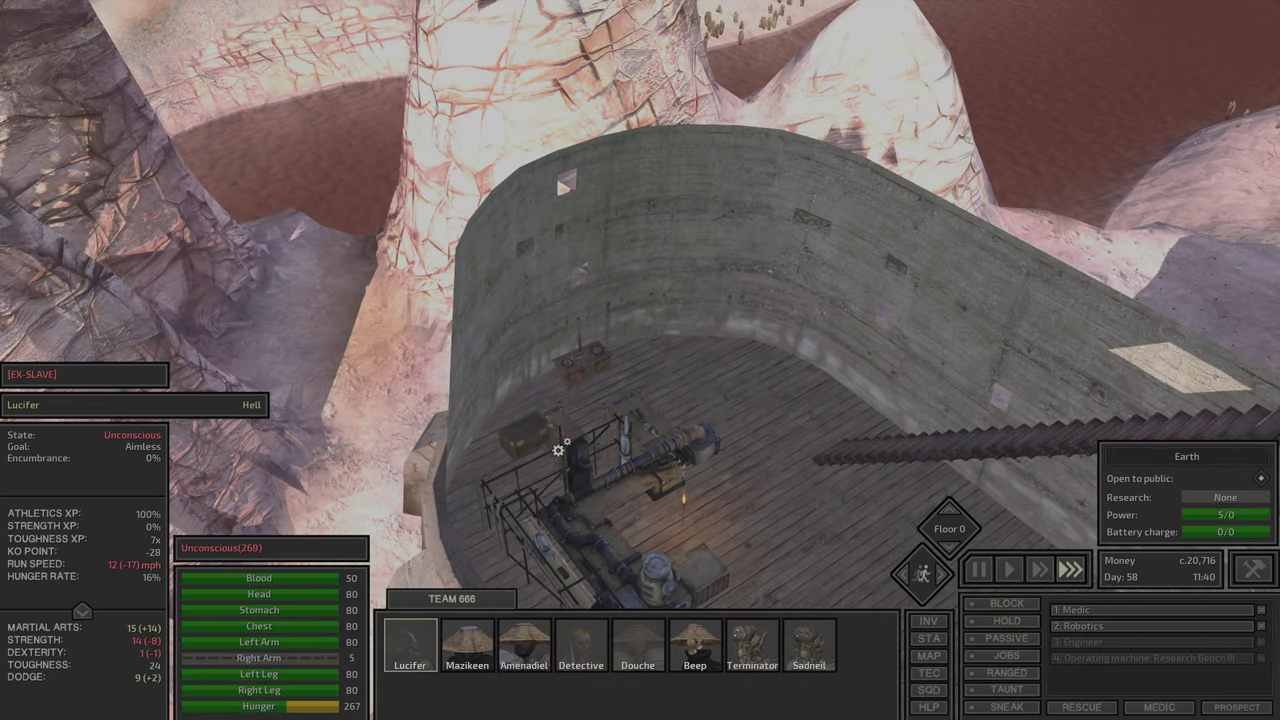
{"action": "left_click", "coordinate": [560, 430]}
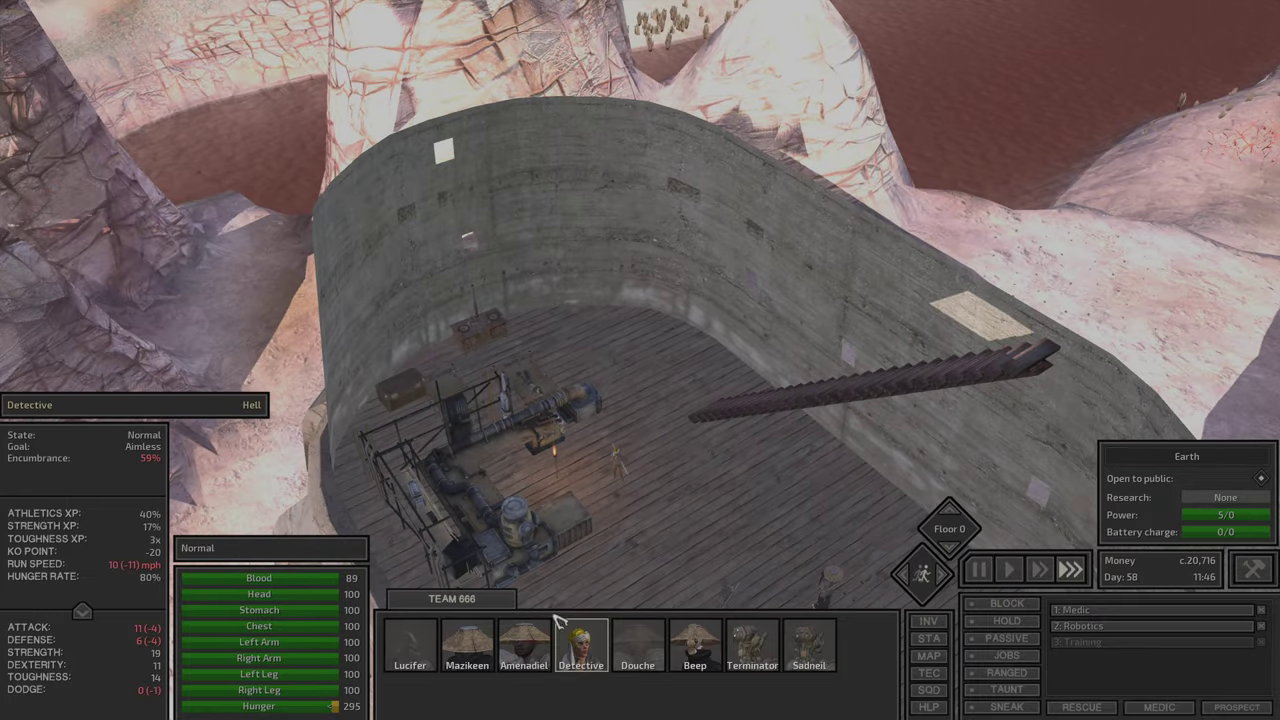
{"action": "left_click", "coordinate": [530, 650]}
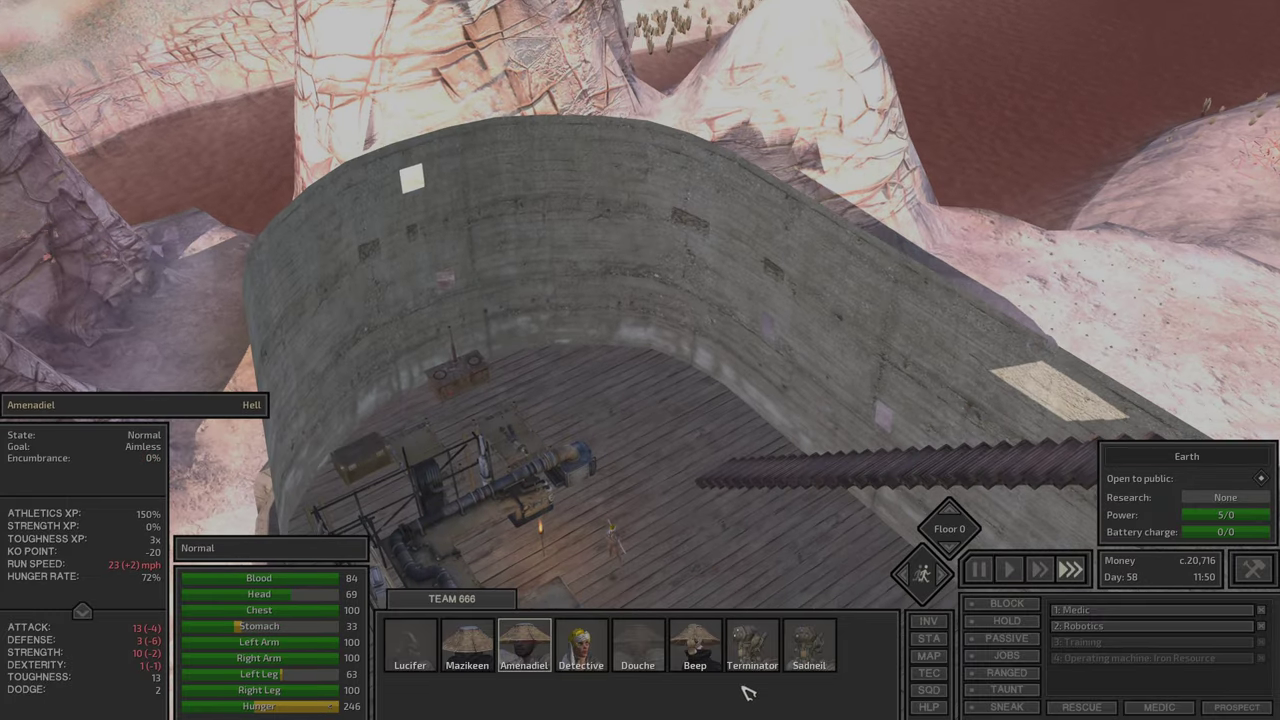
{"action": "left_click", "coordinate": [815, 660]}
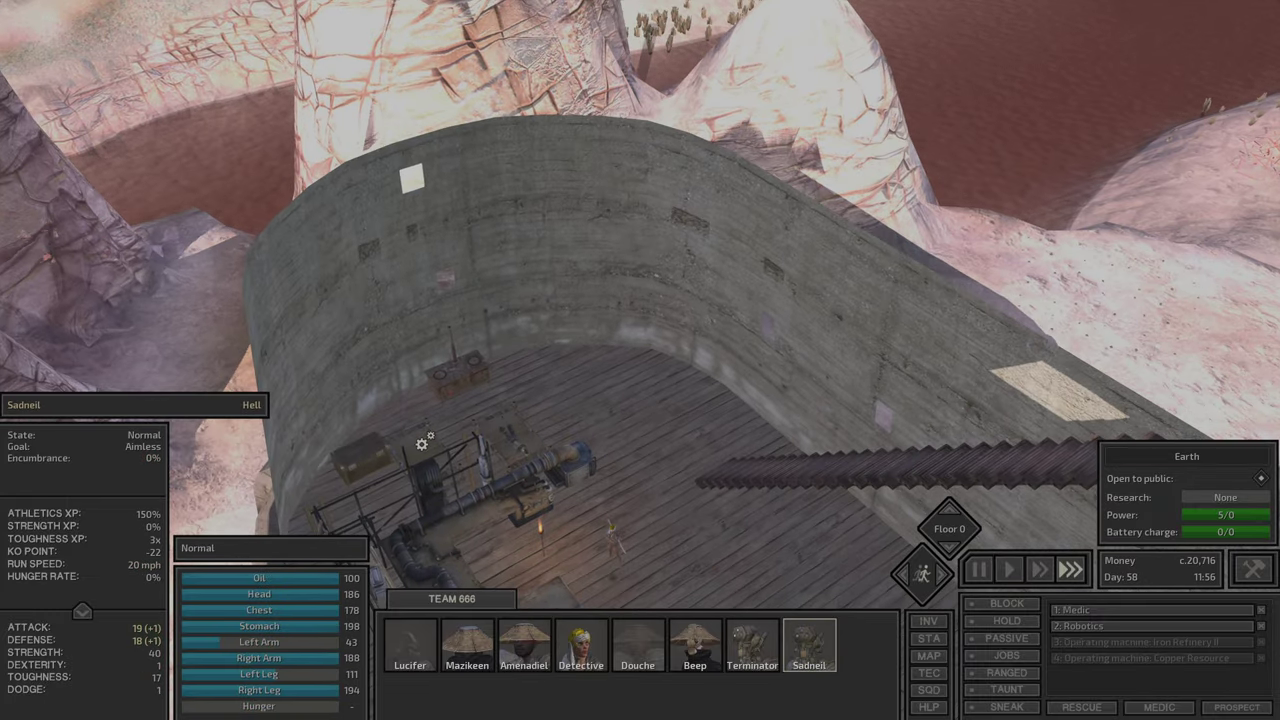
Step: Orbit around the tower and have Sadneil pick up the unconscious Douche
{"action": "key", "text": "e"}
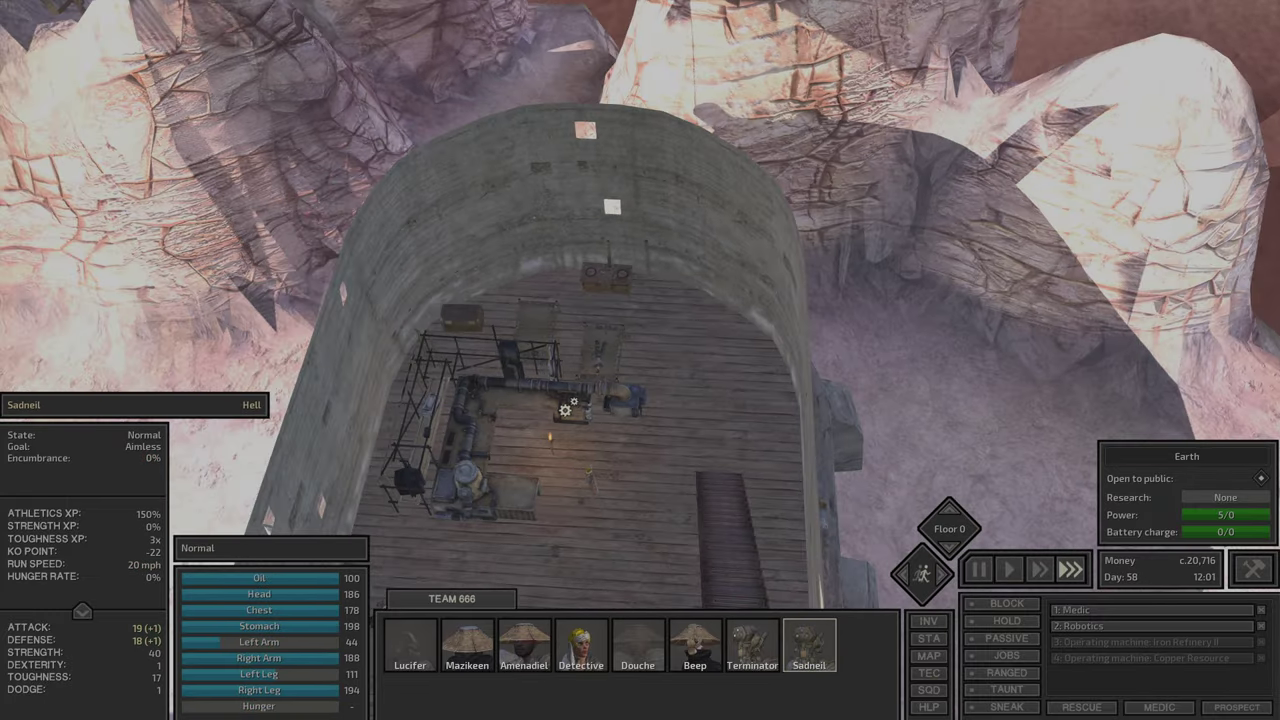
{"action": "key", "text": "e"}
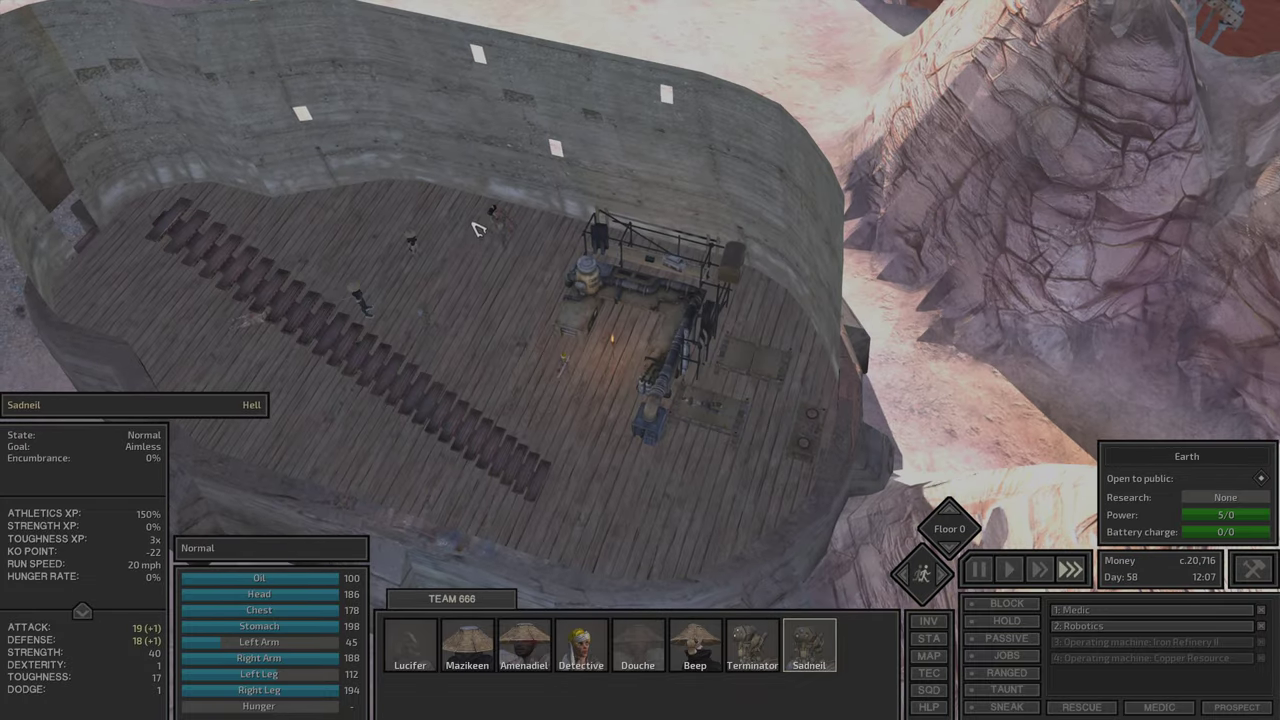
{"action": "key", "text": "q"}
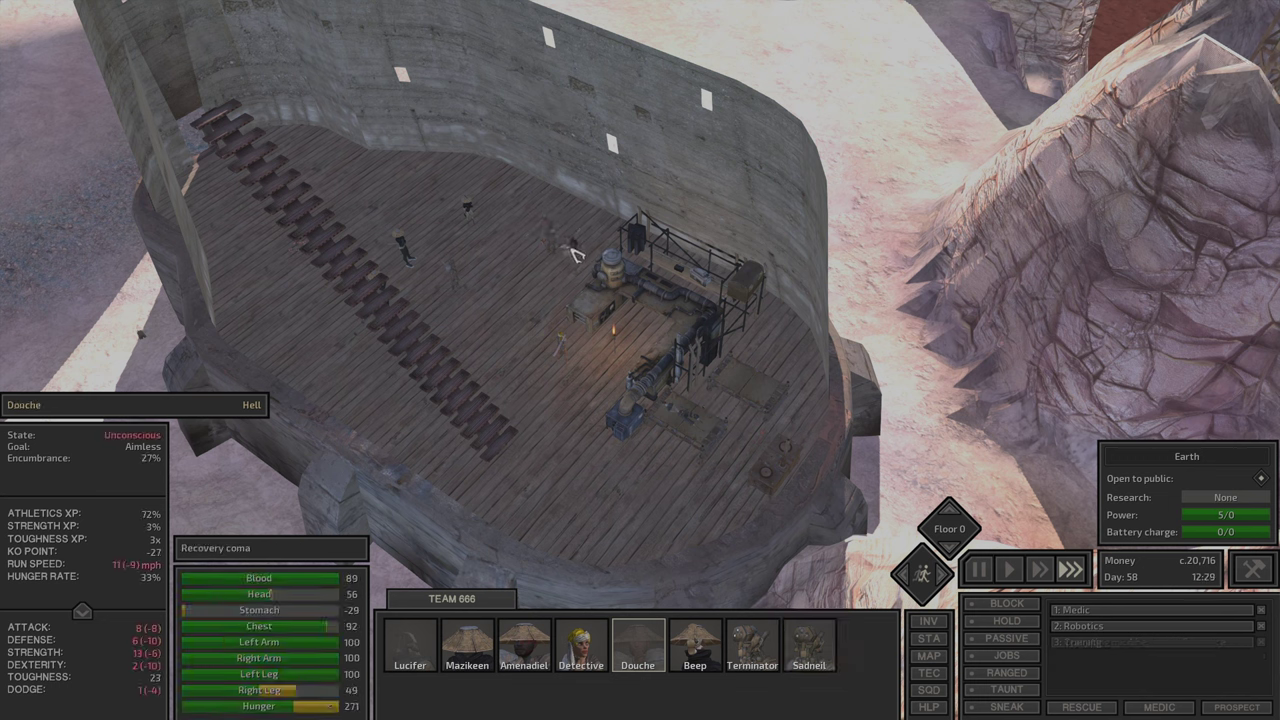
{"action": "right_click", "coordinate": [569, 247]}
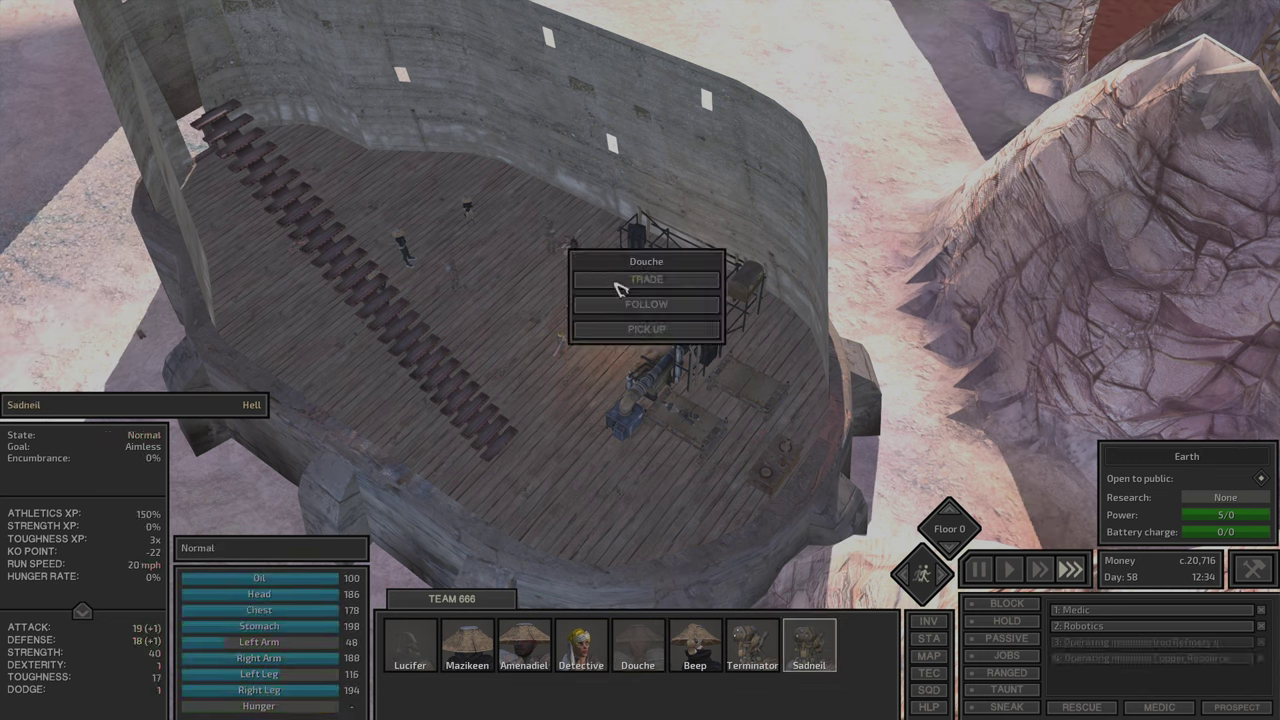
{"action": "left_click", "coordinate": [639, 328]}
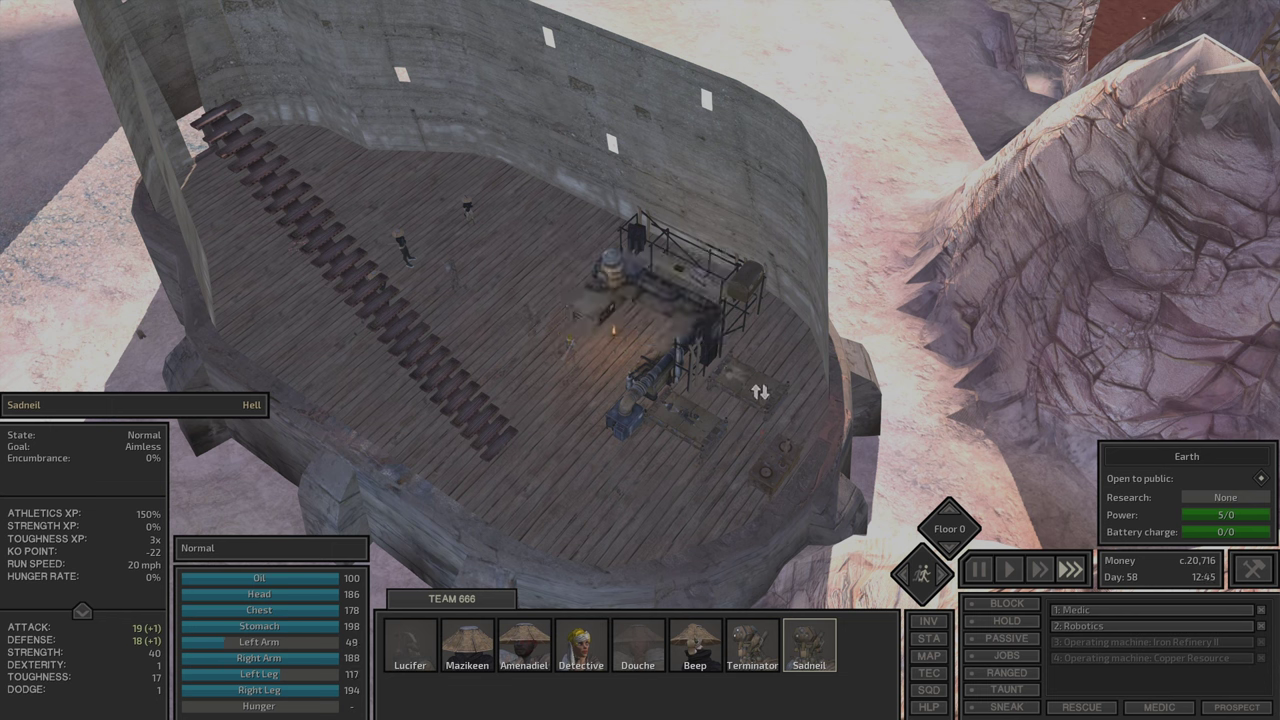
Step: Take the skeleton arm from Douche's backpack and pass it to Lucifer via Beep
{"action": "left_click", "coordinate": [760, 391]}
{"action": "key", "text": "i"}
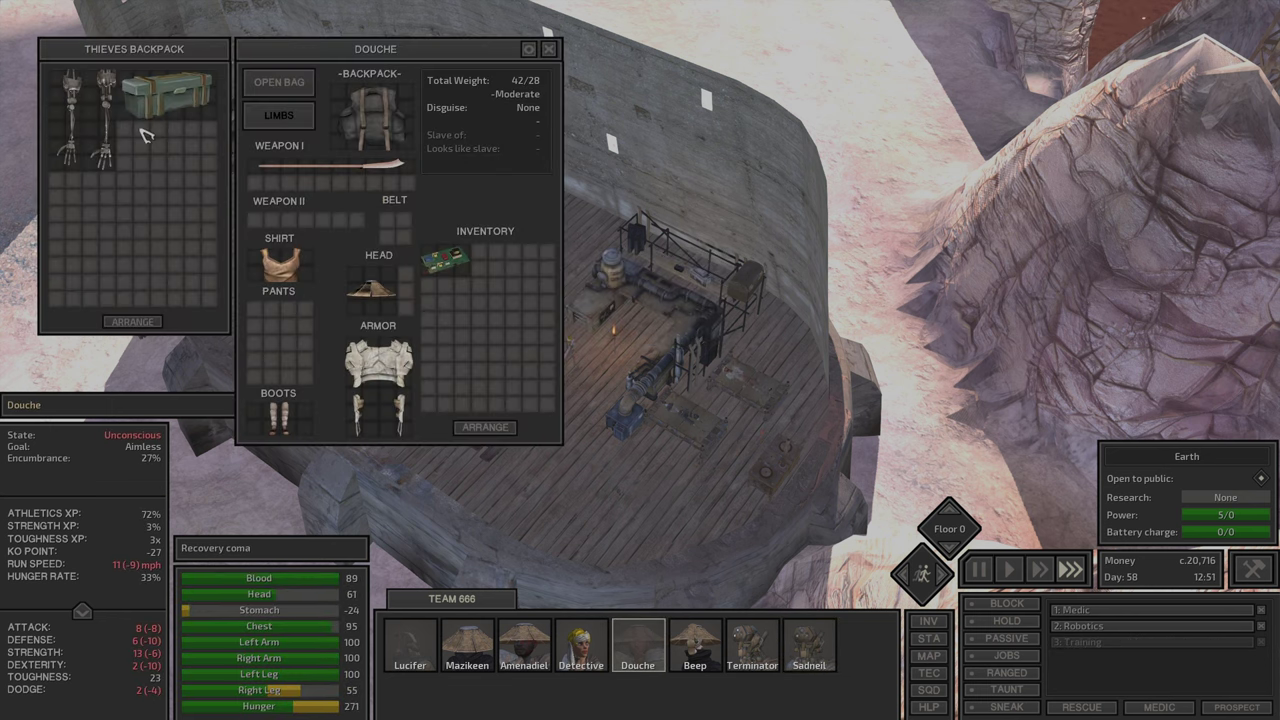
{"action": "left_click", "coordinate": [113, 130]}
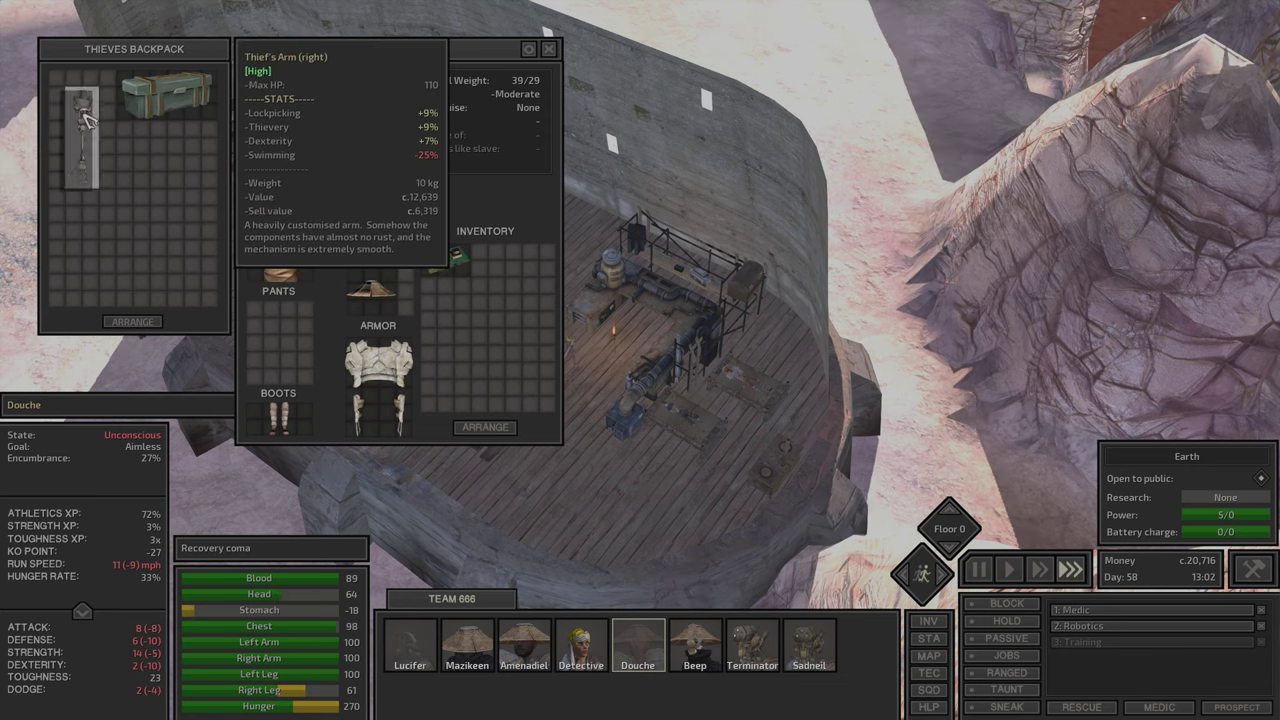
{"action": "left_click", "coordinate": [697, 656]}
{"action": "left_click", "coordinate": [110, 122]}
{"action": "mouse_move", "coordinate": [477, 125]}
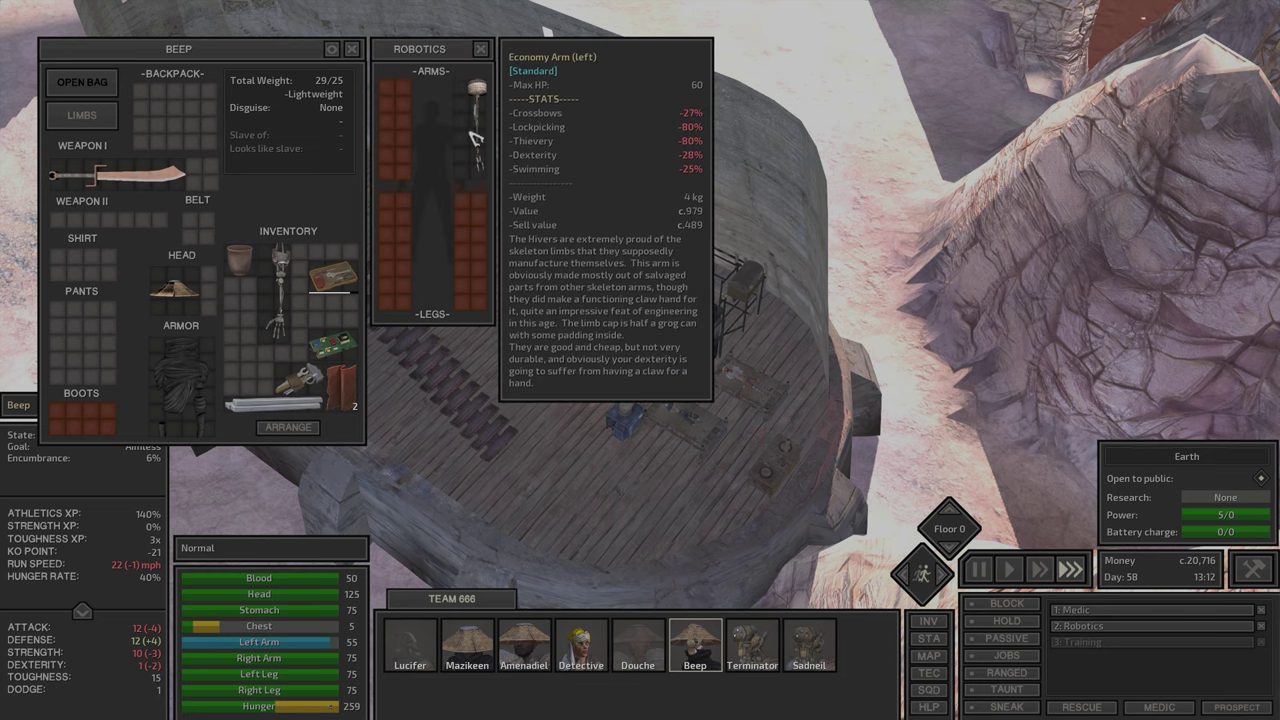
{"action": "left_click", "coordinate": [283, 292]}
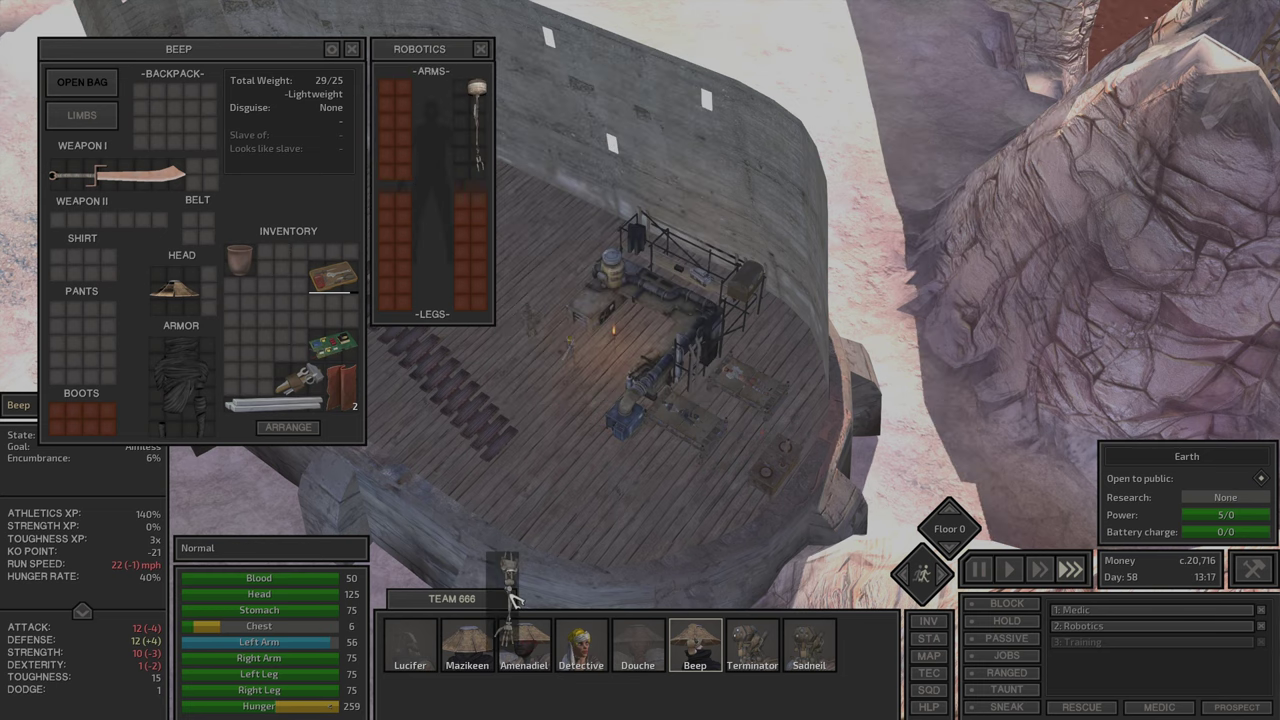
{"action": "left_click", "coordinate": [418, 652]}
Step: Move the skeleton arm from Lucifer into Beep's inventory via his limb view
{"action": "left_click", "coordinate": [250, 297]}
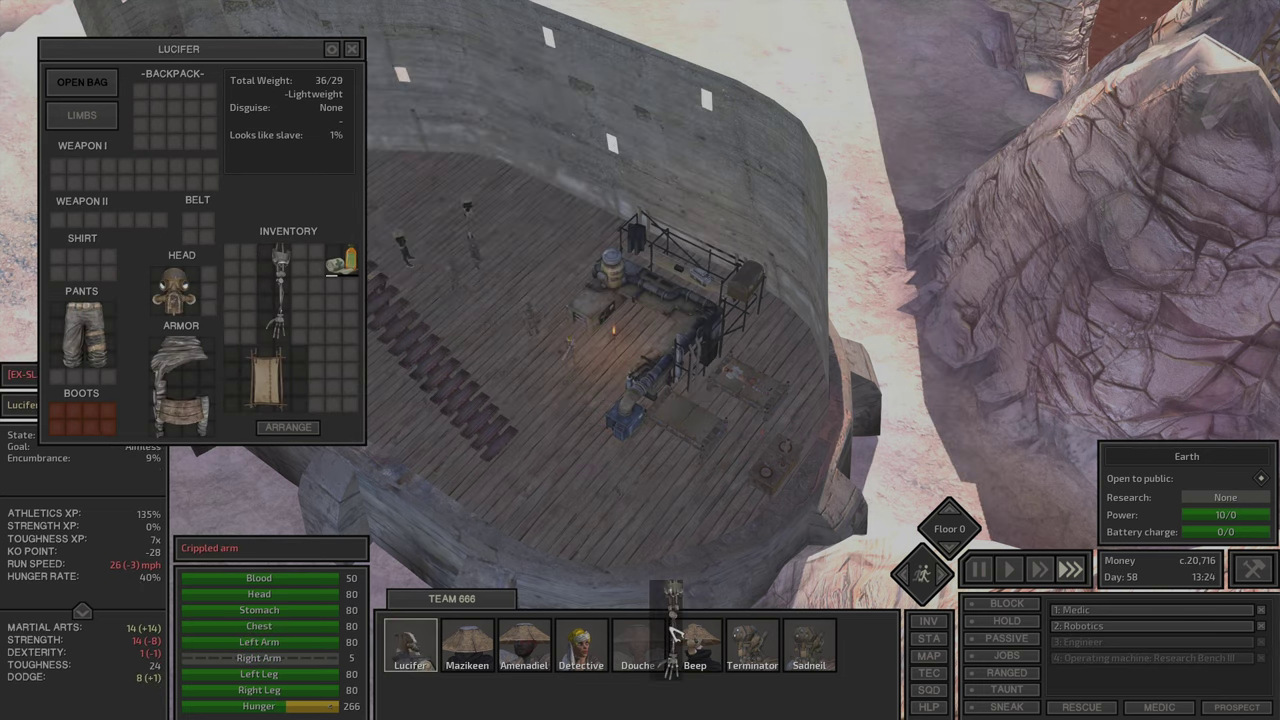
{"action": "left_click", "coordinate": [697, 652]}
{"action": "left_click", "coordinate": [86, 118]}
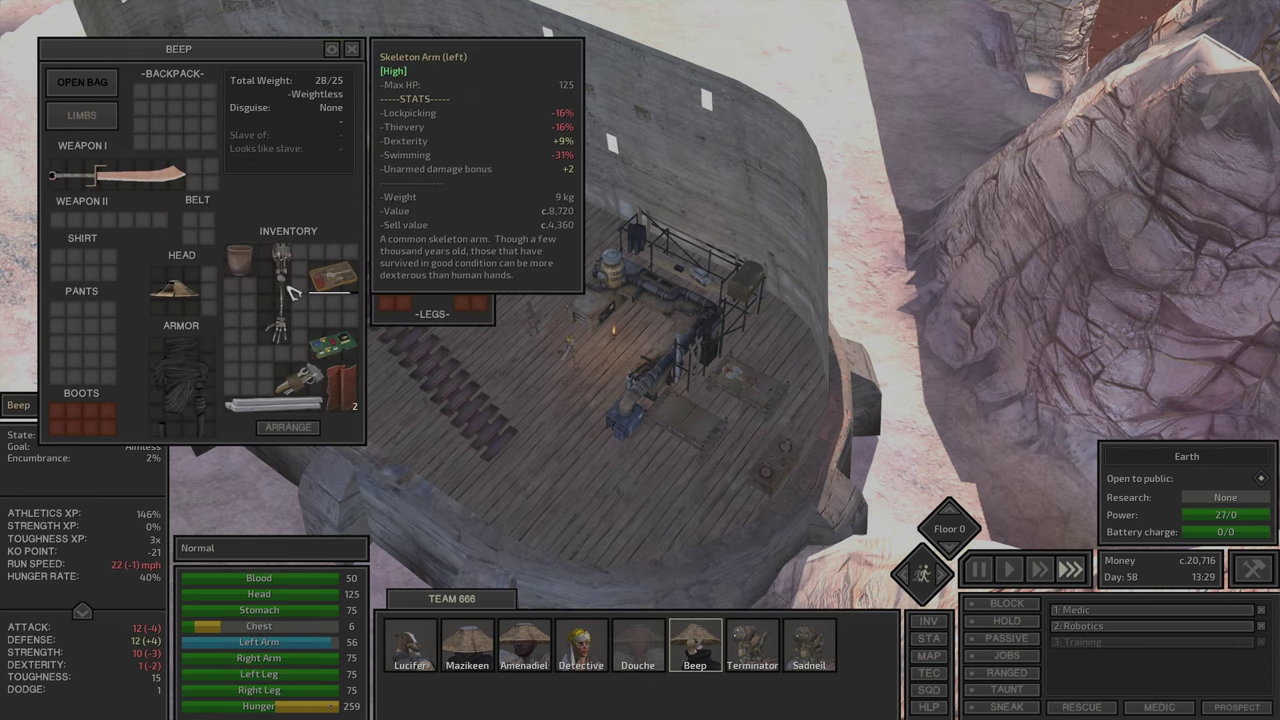
{"action": "left_click", "coordinate": [290, 340]}
{"action": "left_click", "coordinate": [247, 335]}
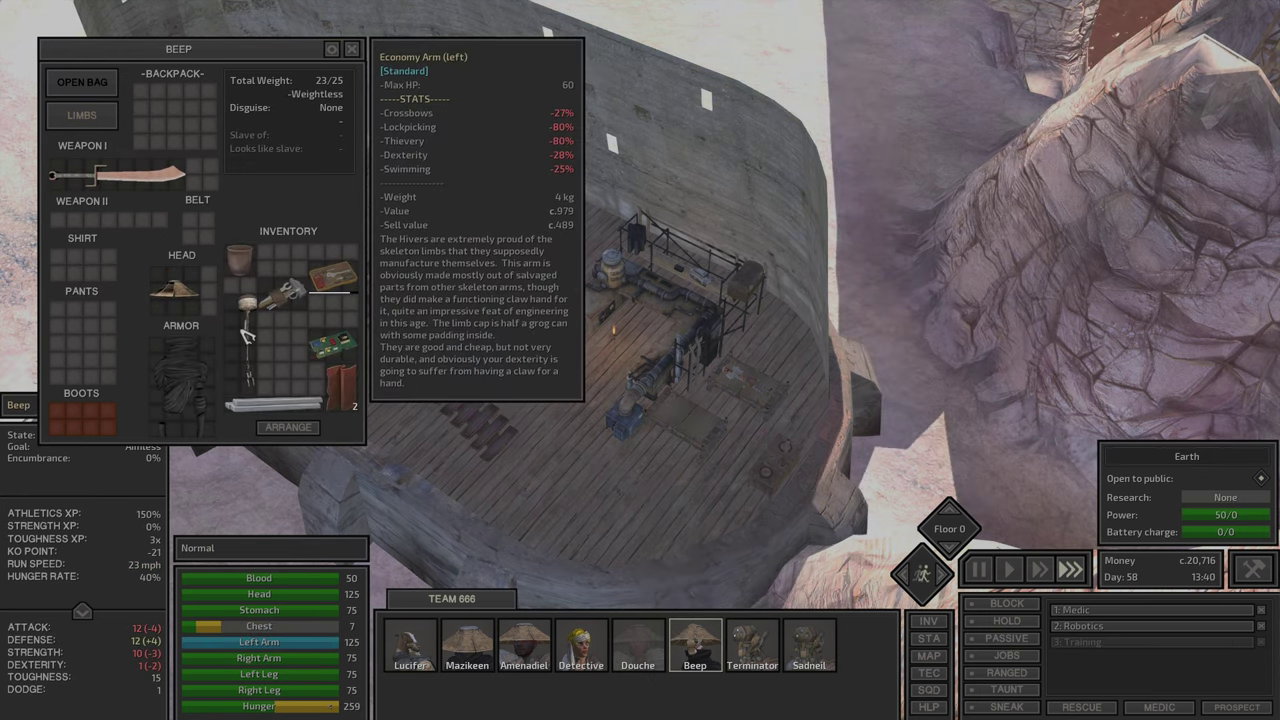
Step: Fit the skeleton arm into Lucifer's right arm slot
{"action": "left_click", "coordinate": [408, 648]}
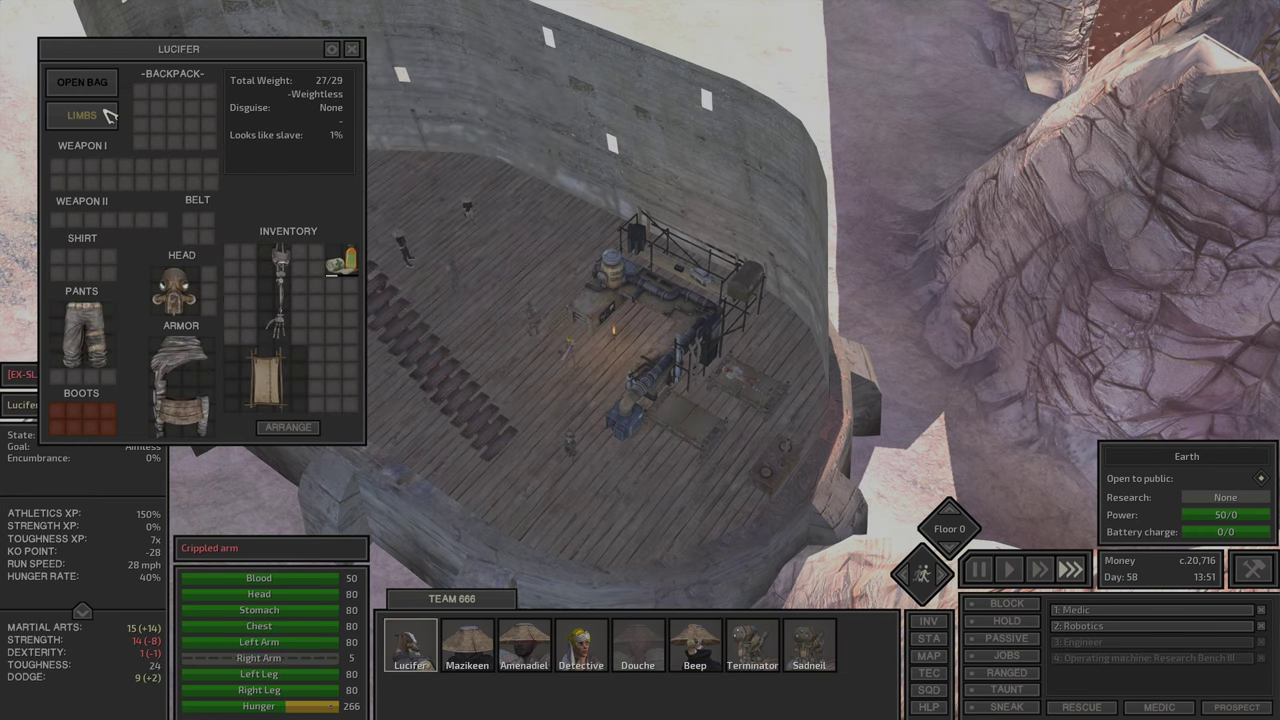
{"action": "left_click", "coordinate": [278, 290]}
{"action": "left_click", "coordinate": [465, 150]}
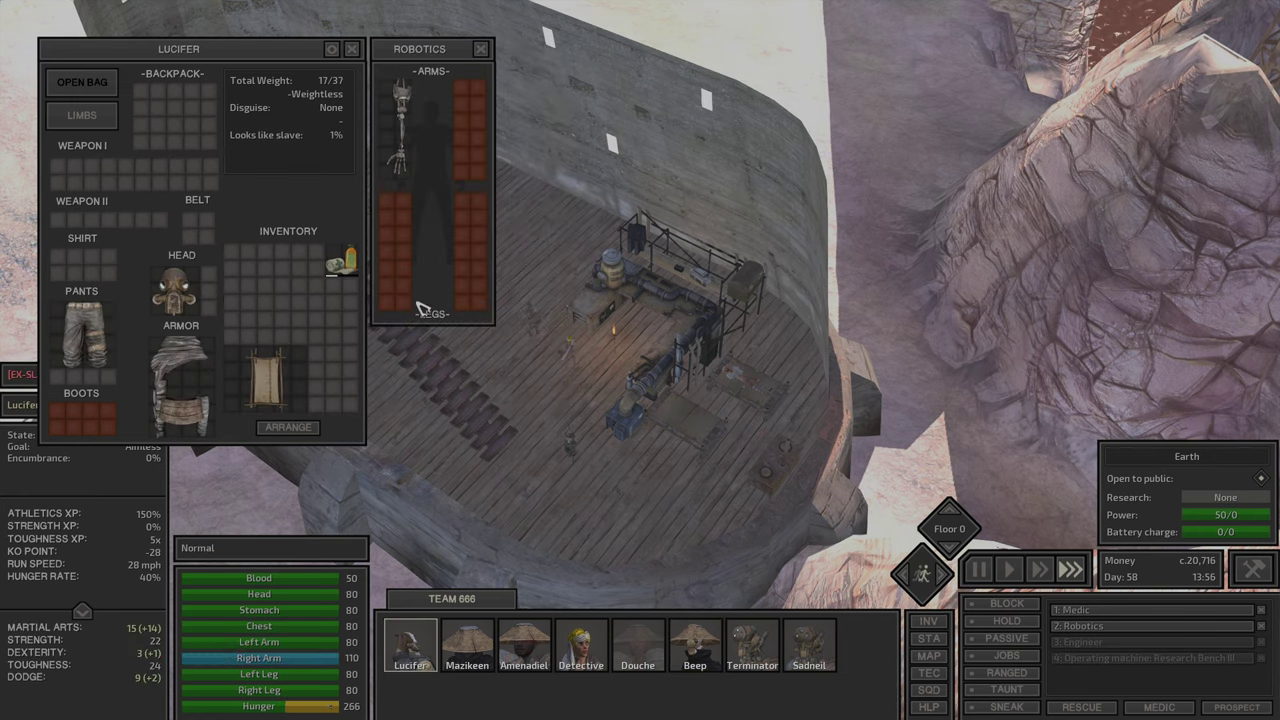
{"action": "key", "text": "i"}
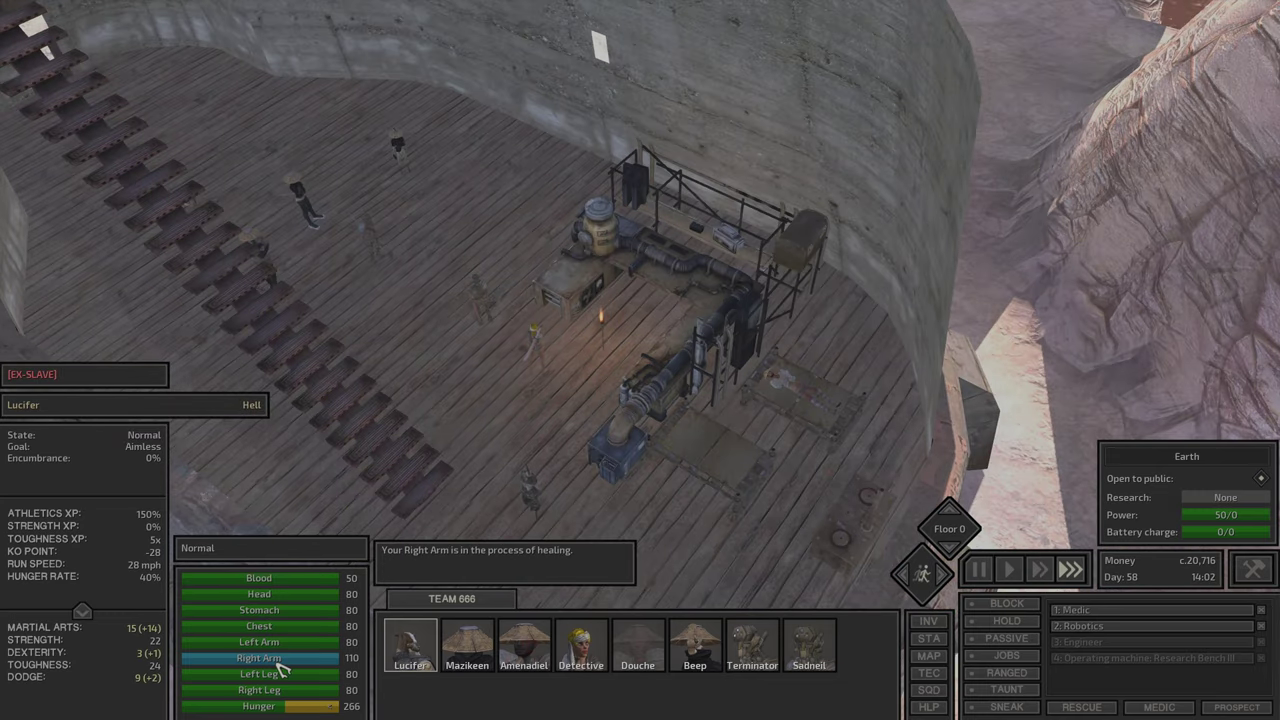
{"action": "scroll", "coordinate": [519, 497], "scroll_direction": "up", "scroll_amount": 2}
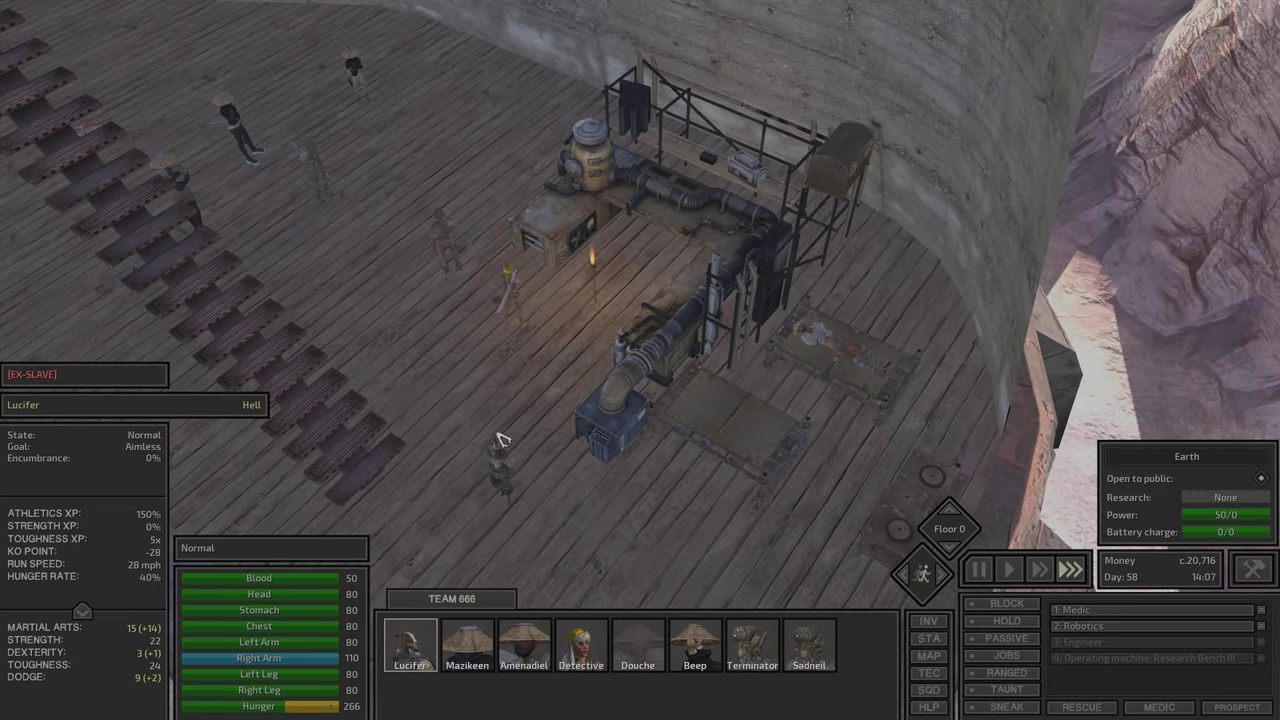
{"action": "scroll", "coordinate": [573, 400], "scroll_direction": "down", "scroll_amount": 5}
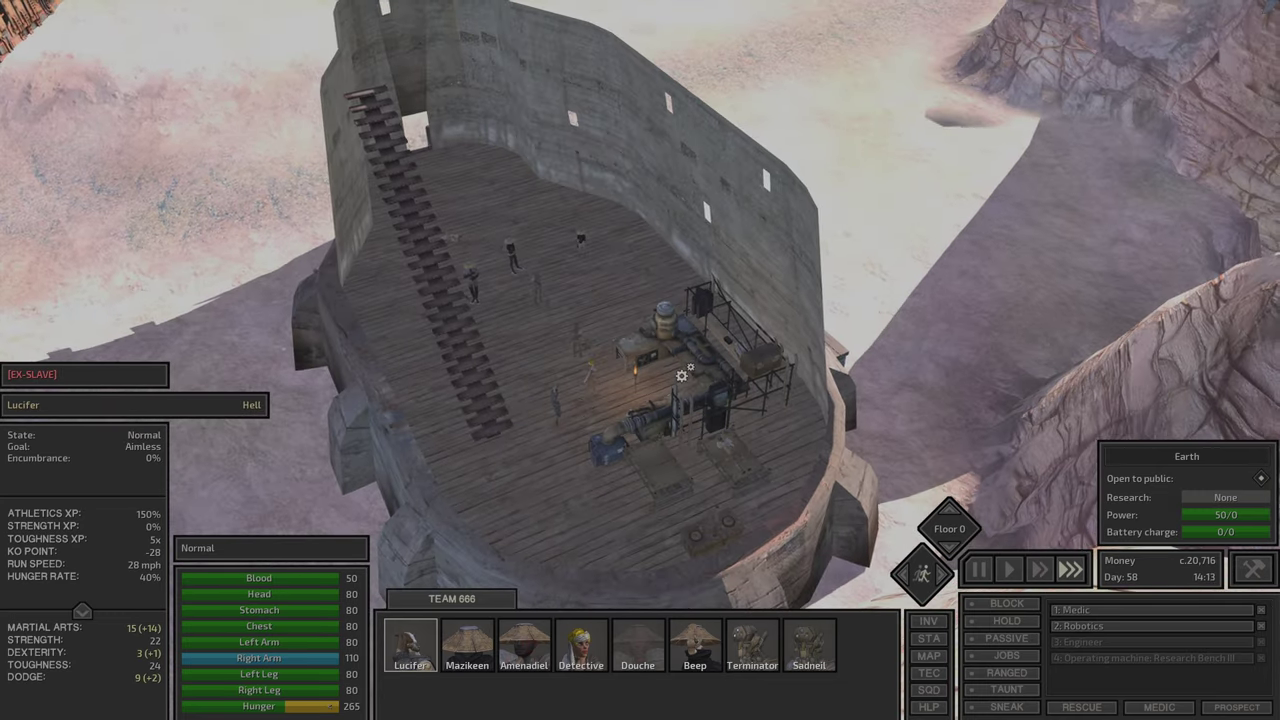
{"action": "scroll", "coordinate": [690, 378], "scroll_direction": "up", "scroll_amount": 3}
Step: Move the blue items and the book from Research Bench III to Lucifer
{"action": "right_click", "coordinate": [675, 368]}
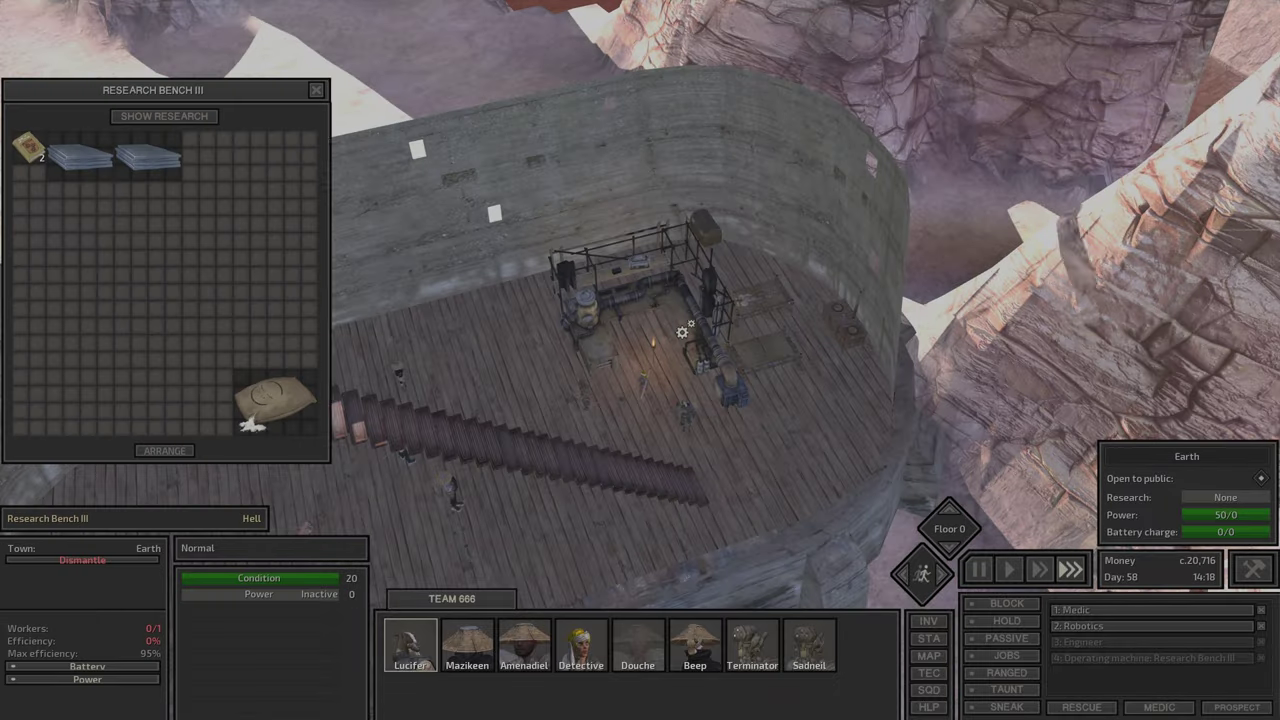
{"action": "left_click", "coordinate": [80, 165], "text": "ctrl"}
{"action": "left_click", "coordinate": [129, 186], "text": "ctrl"}
{"action": "key", "text": "i"}
{"action": "key", "text": "i"}
{"action": "left_click", "coordinate": [28, 146], "text": "ctrl"}
{"action": "key", "text": "i"}
{"action": "key", "text": "Escape"}
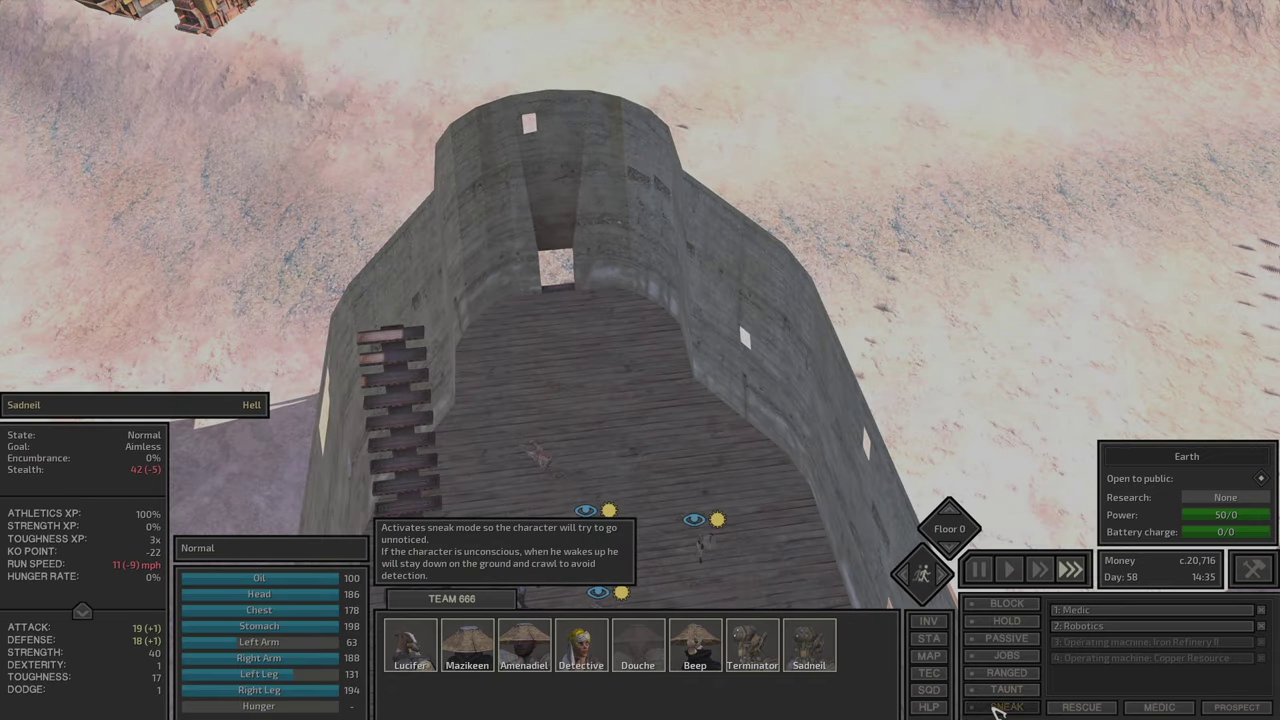
Step: Equip Lucifer's wooden backpack, check its contents, then return it to his inventory
{"action": "left_click", "coordinate": [997, 708]}
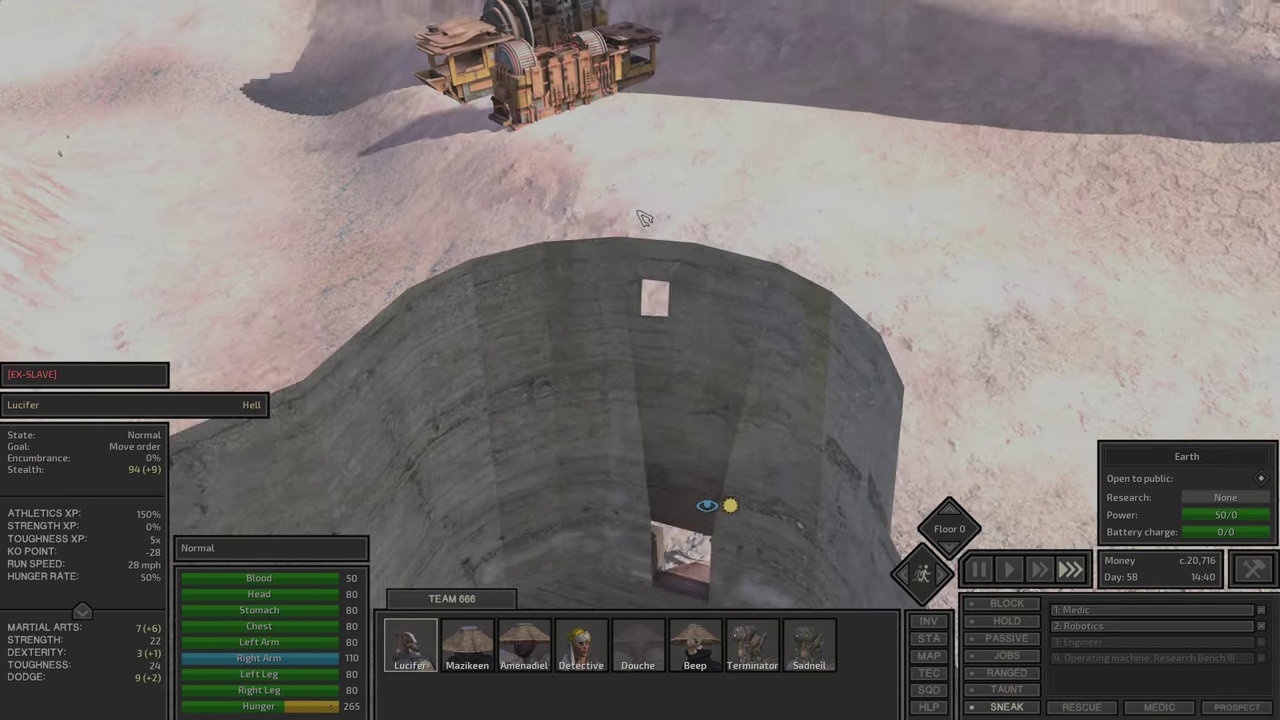
{"action": "key", "text": "i"}
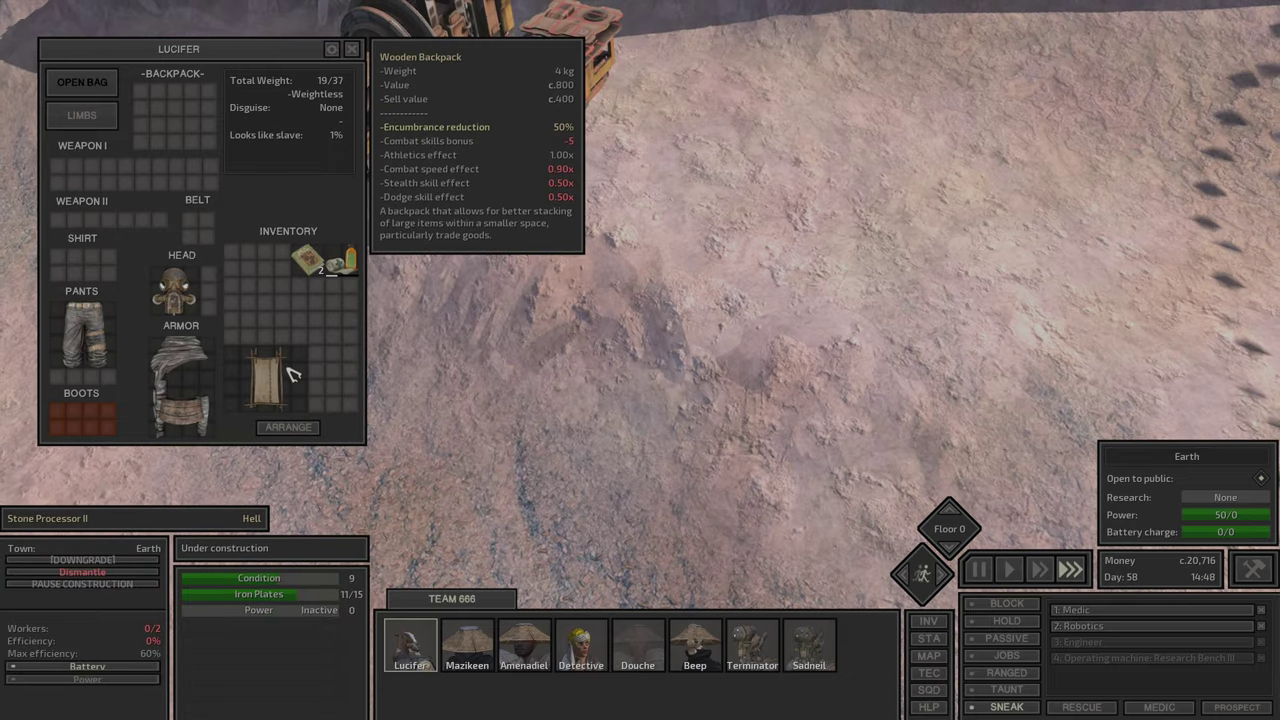
{"action": "left_click_drag", "start_coordinate": [268, 378], "coordinate": [198, 110]}
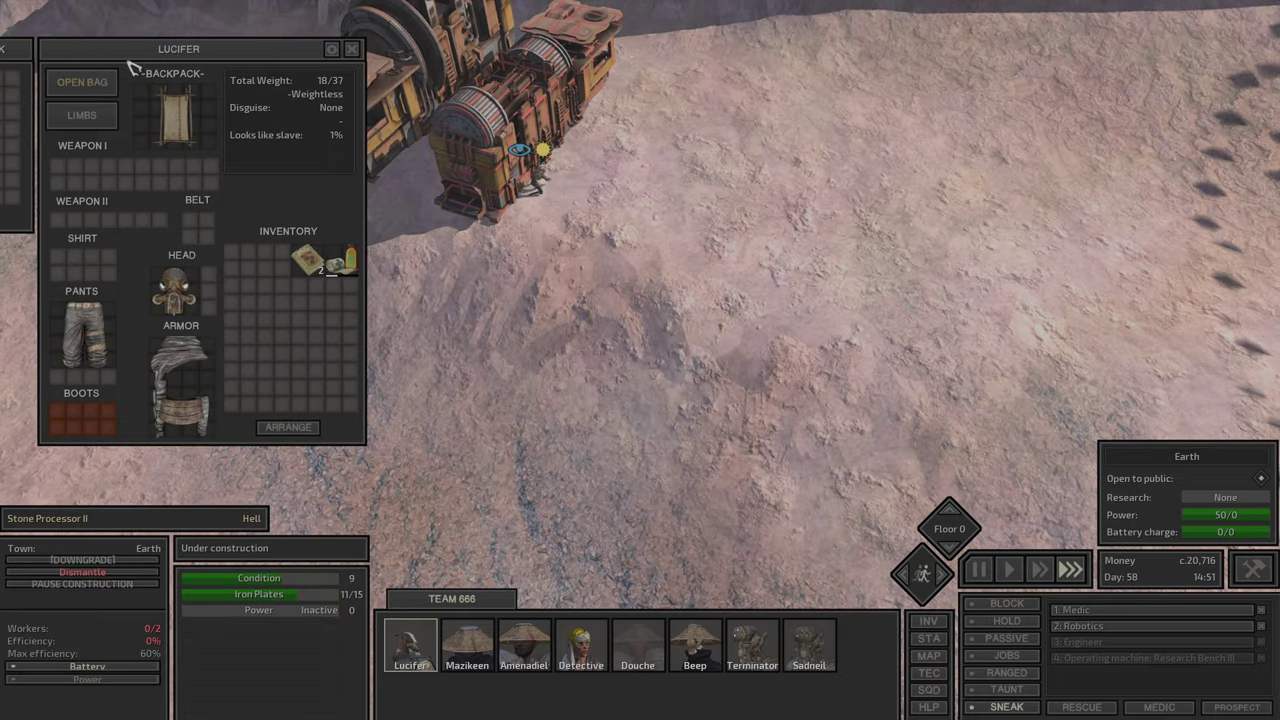
{"action": "left_click", "coordinate": [82, 82]}
{"action": "left_click_drag", "start_coordinate": [713, 150], "coordinate": [828, 388]}
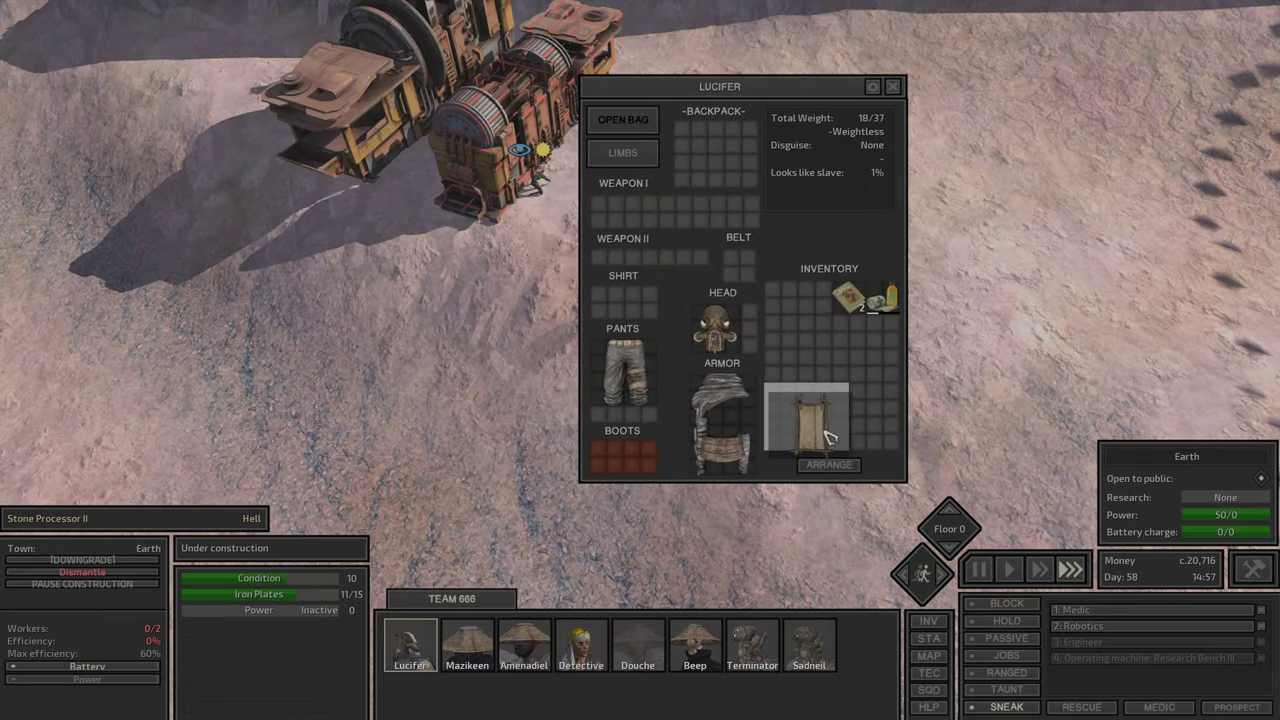
{"action": "key", "text": "i"}
{"action": "left_click", "coordinate": [466, 660]}
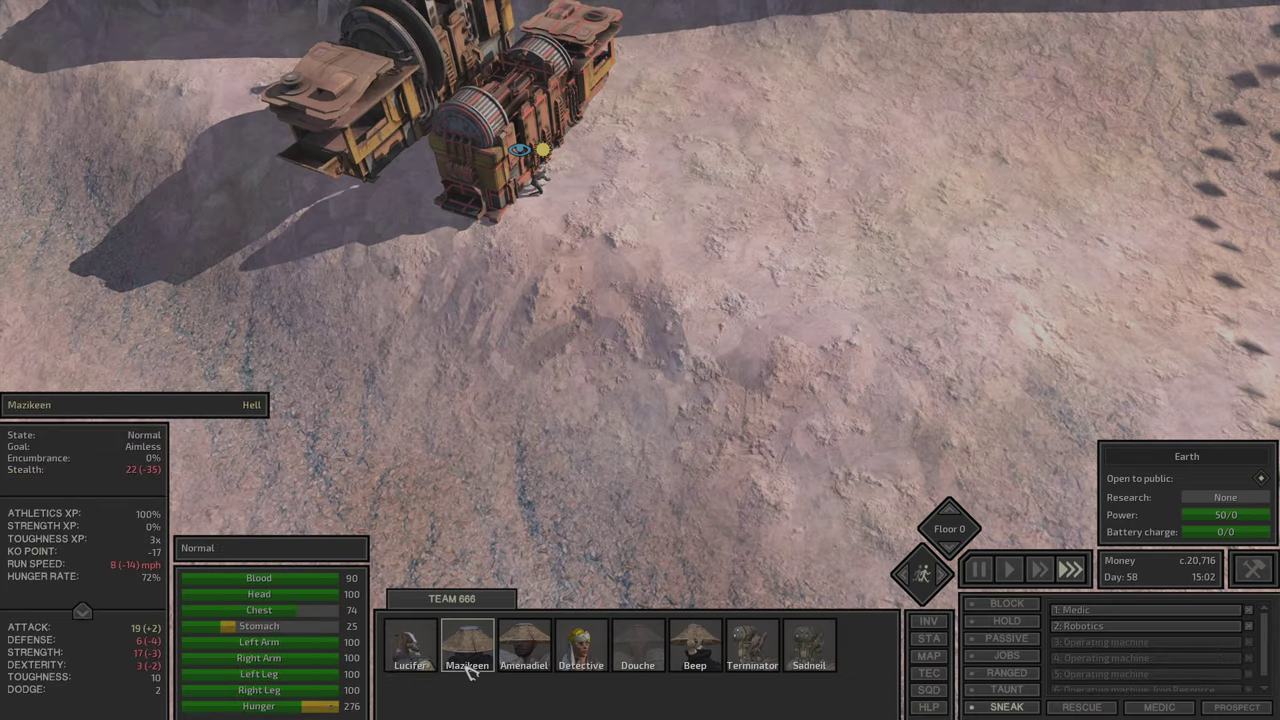
{"action": "key", "text": "i"}
{"action": "key", "text": "i"}
Step: Send Lucifer into the tower to dismantle the Cooking Stove
{"action": "right_click", "coordinate": [530, 258]}
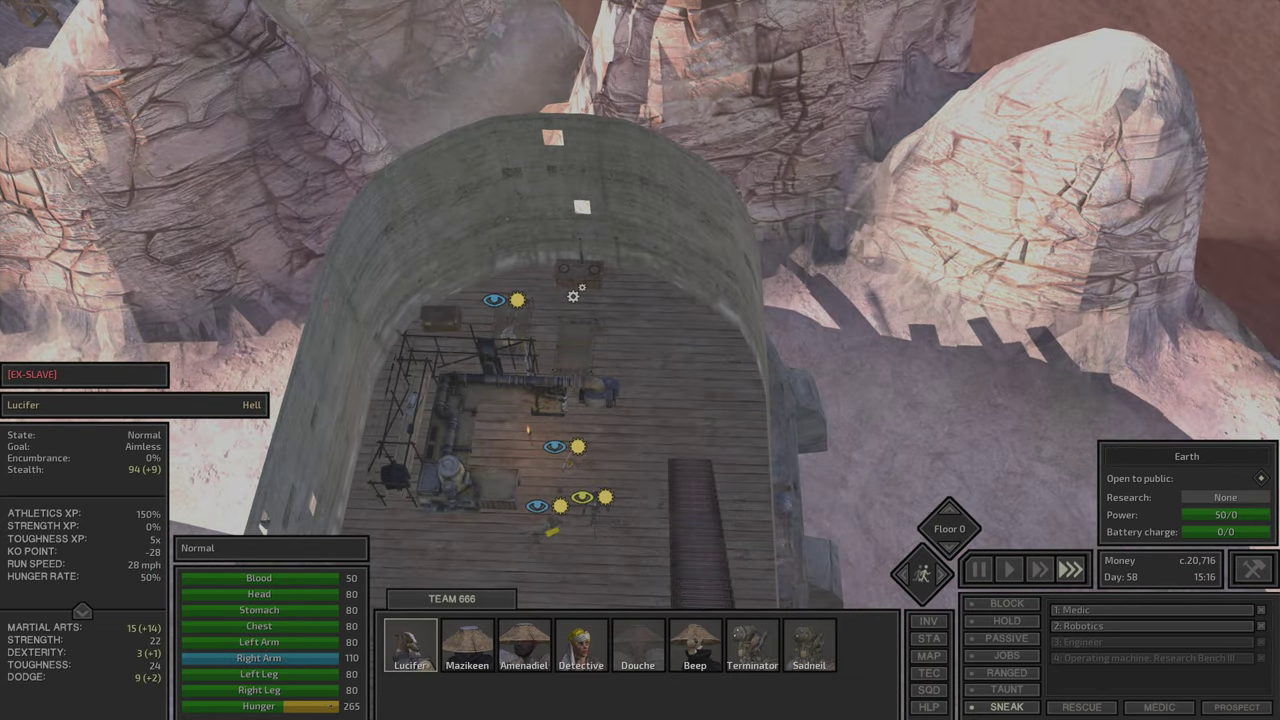
{"action": "left_click", "coordinate": [577, 273]}
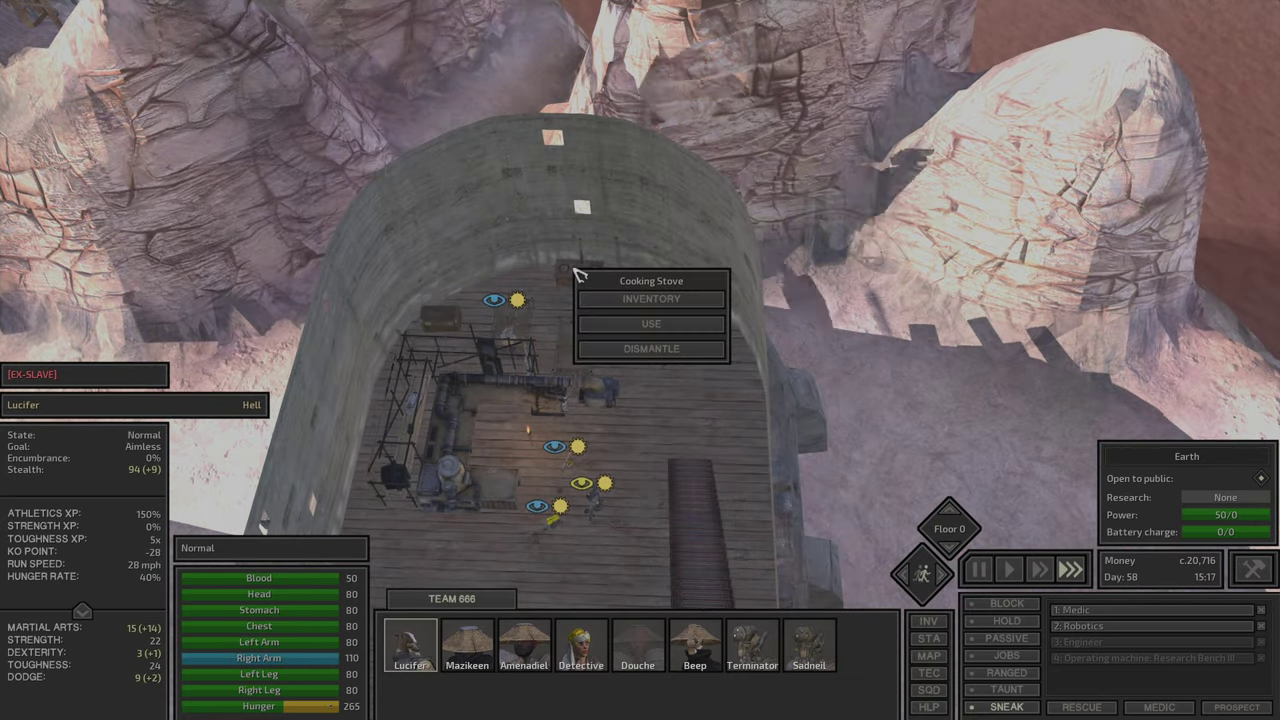
{"action": "left_click", "coordinate": [670, 350]}
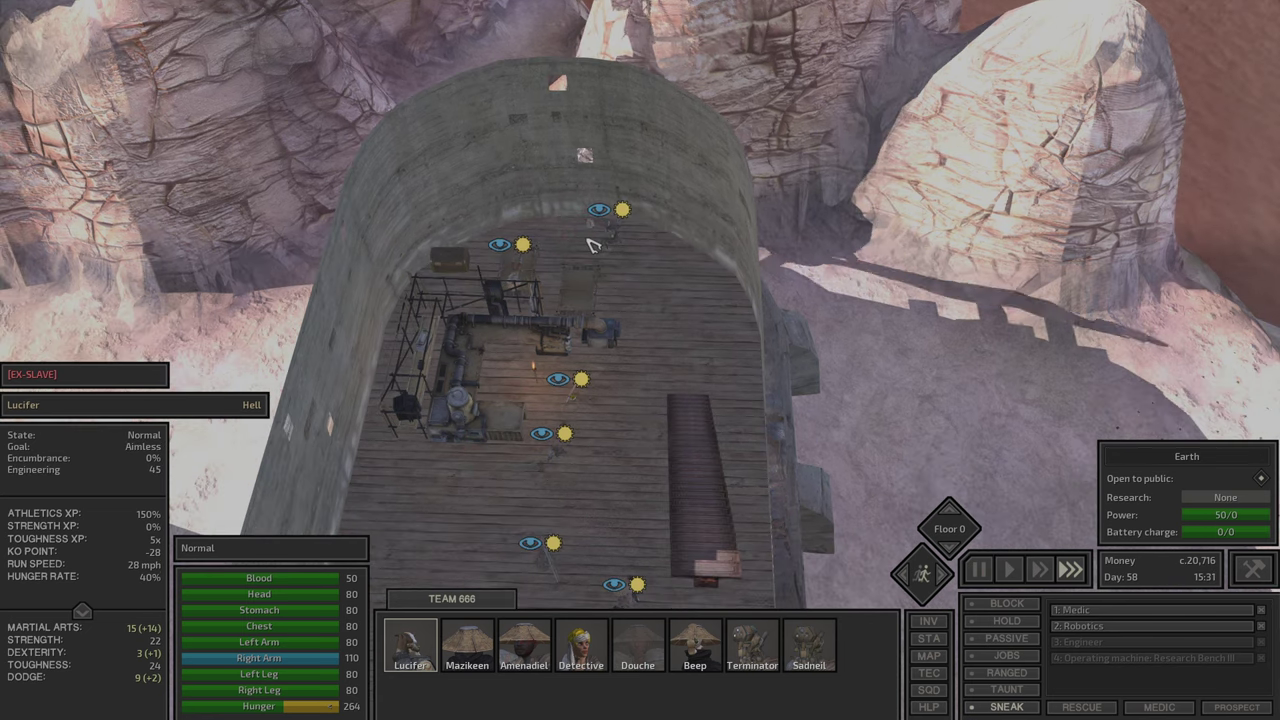
{"action": "key", "text": "i"}
{"action": "key", "text": "i"}
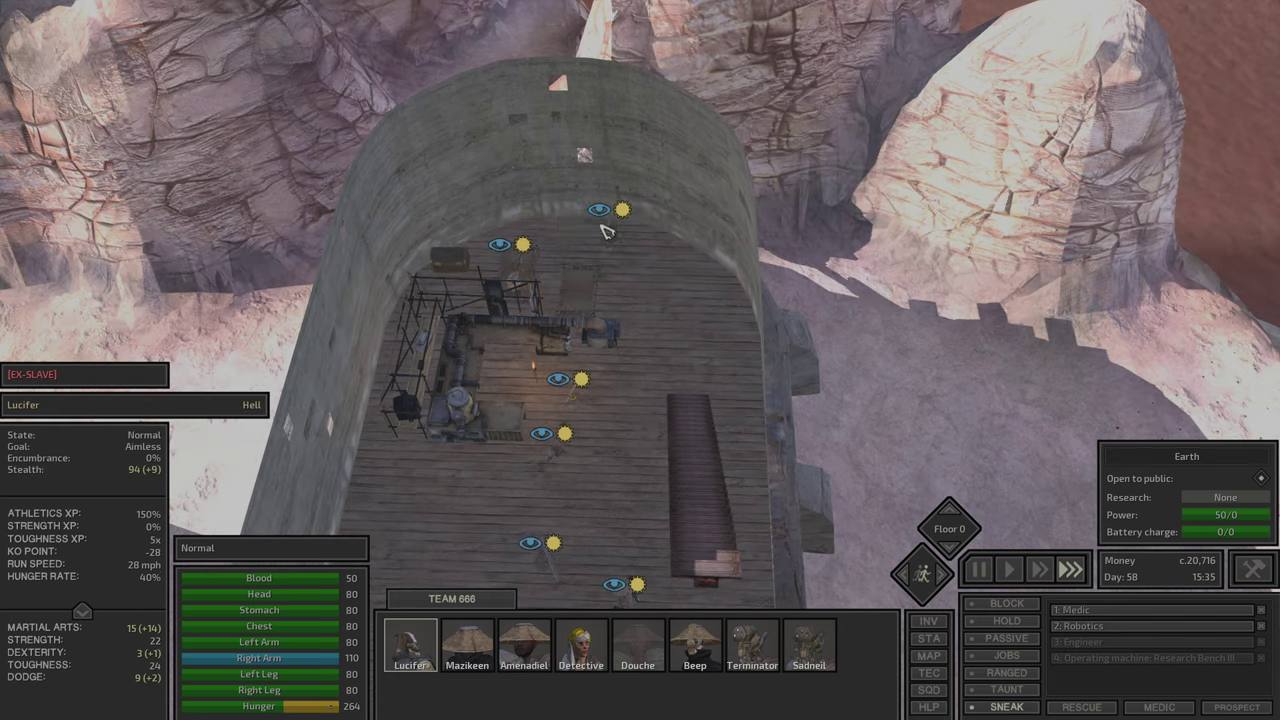
Step: Try moving the strawflour bag out of Research Bench III, then order it dismantled
{"action": "right_click", "coordinate": [588, 250]}
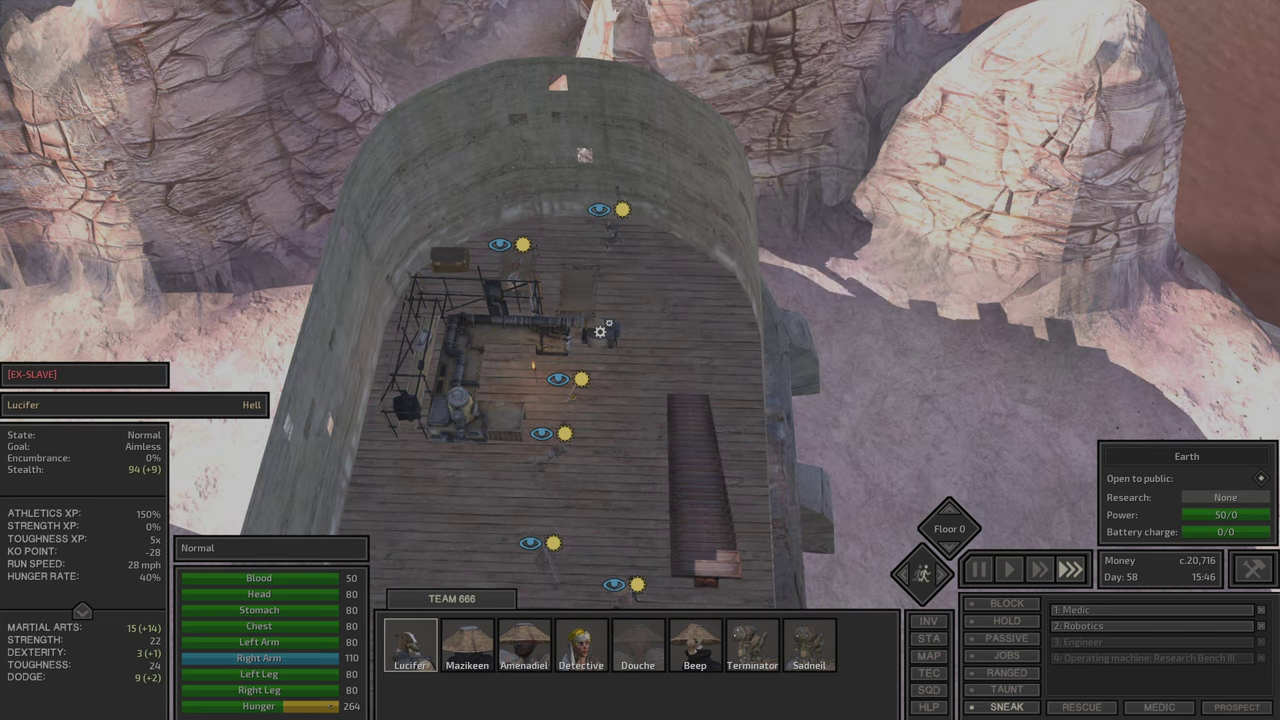
{"action": "left_click", "coordinate": [534, 352]}
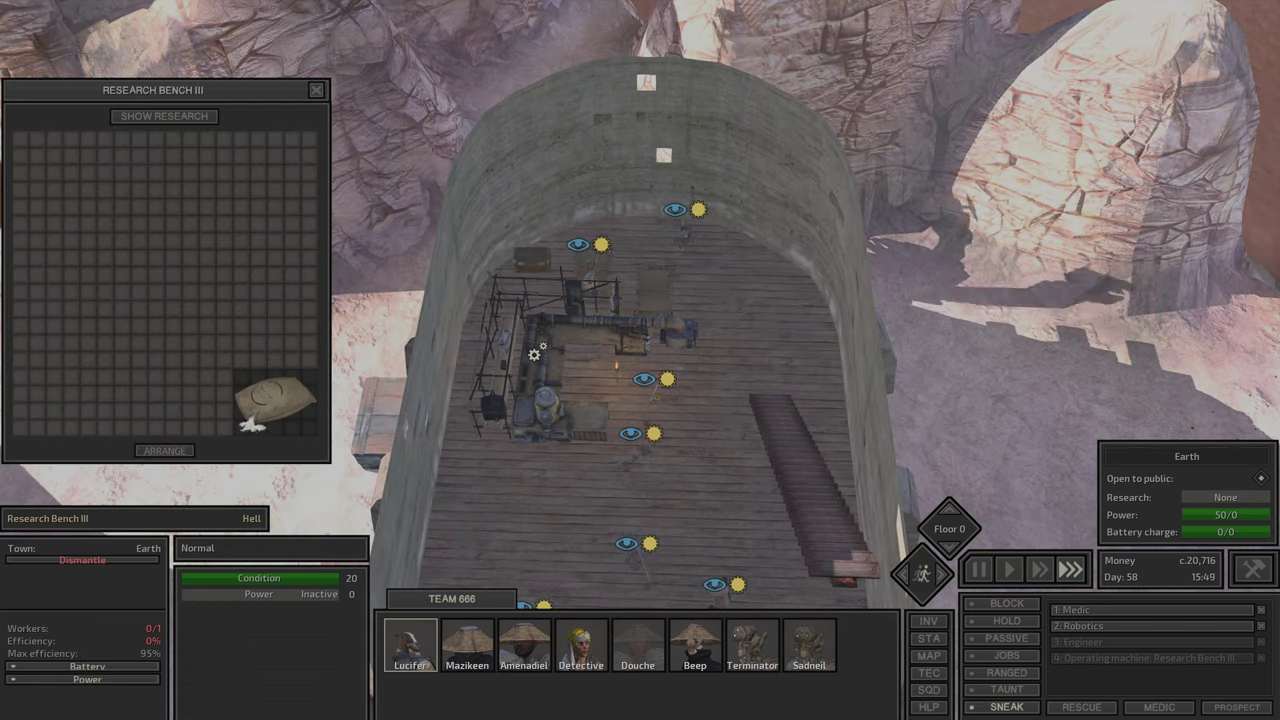
{"action": "key", "text": "i"}
{"action": "left_click", "coordinate": [262, 408], "text": "ctrl"}
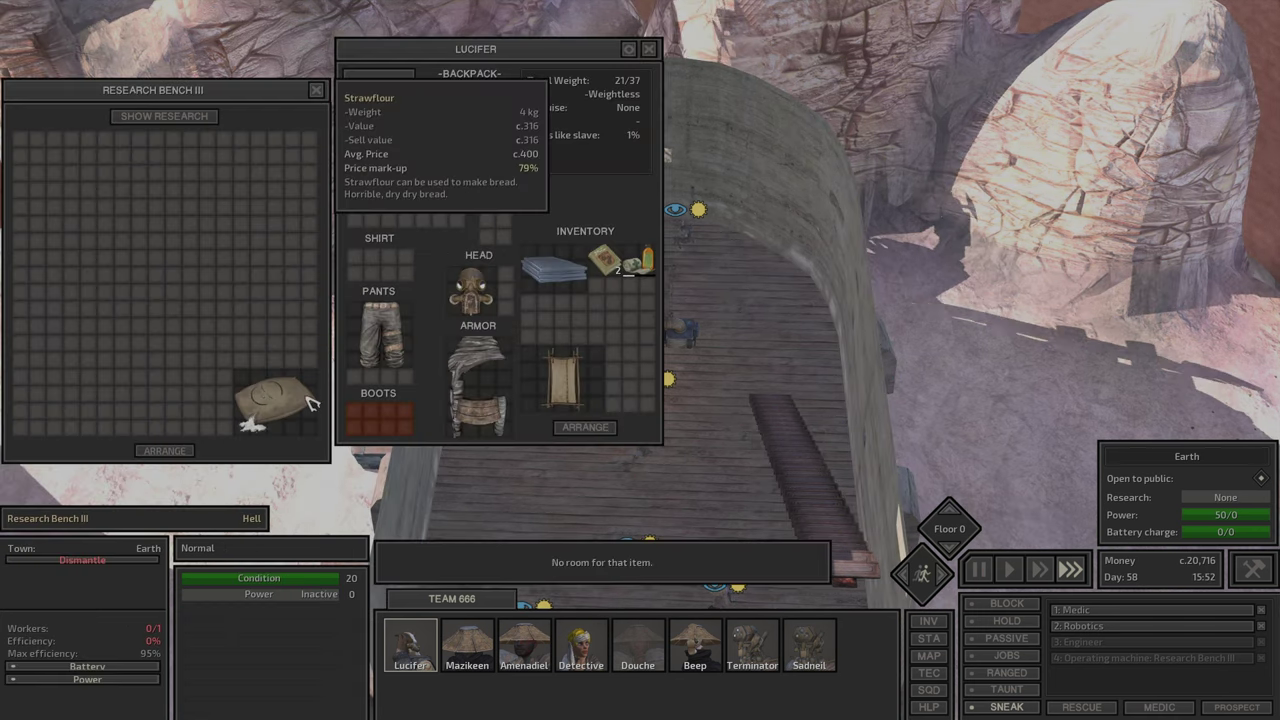
{"action": "left_click", "coordinate": [275, 400]}
{"action": "left_click", "coordinate": [285, 405]}
{"action": "left_click", "coordinate": [285, 405]}
{"action": "left_click", "coordinate": [251, 418]}
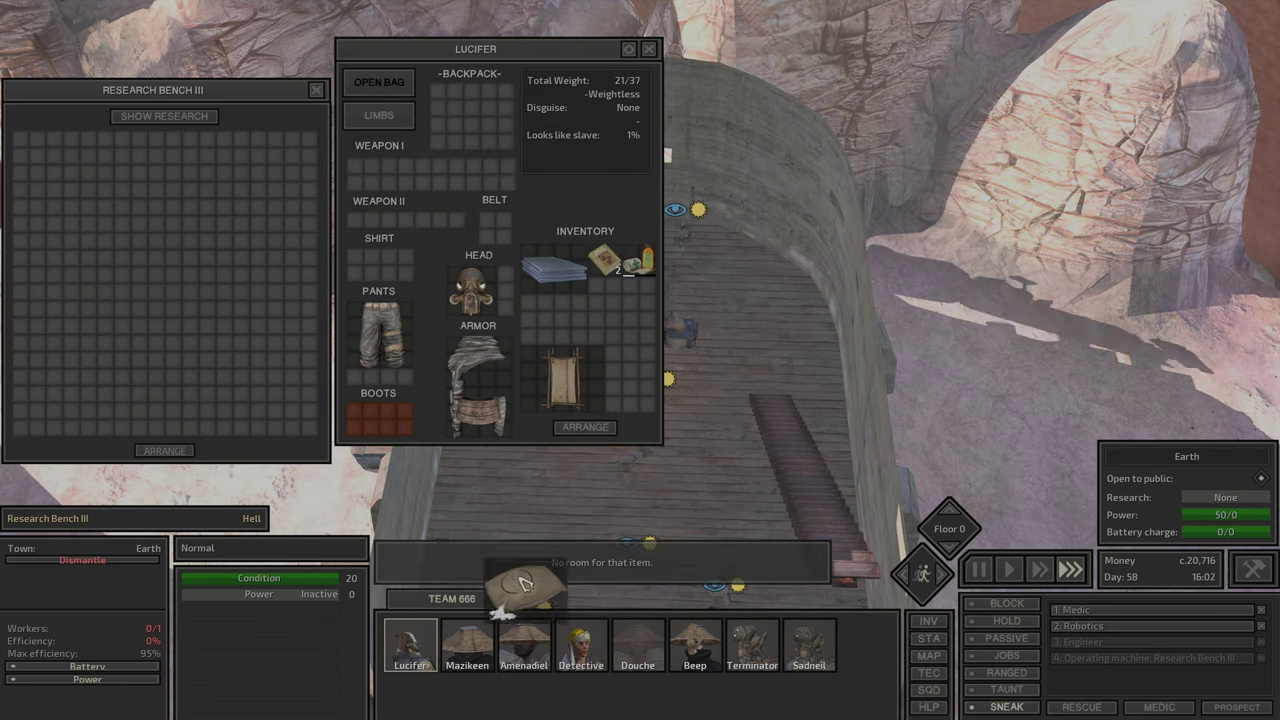
{"action": "key", "text": "i"}
{"action": "right_click", "coordinate": [586, 333]}
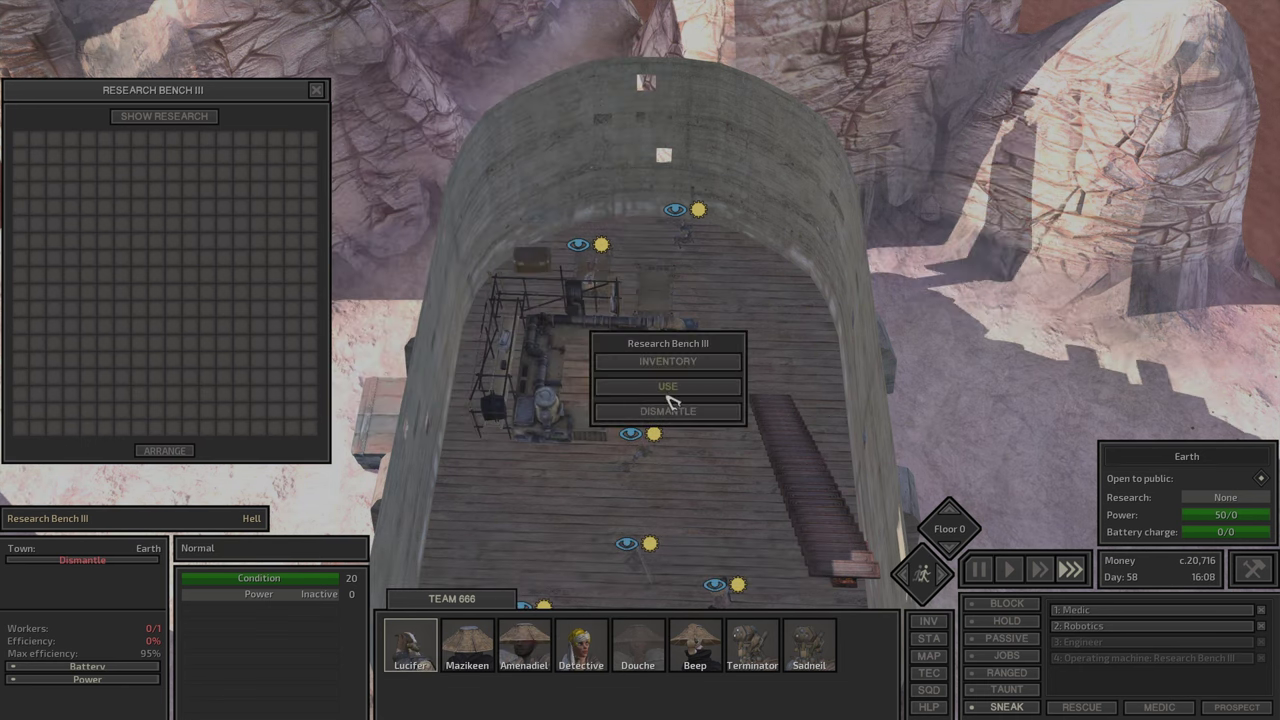
{"action": "left_click", "coordinate": [652, 427]}
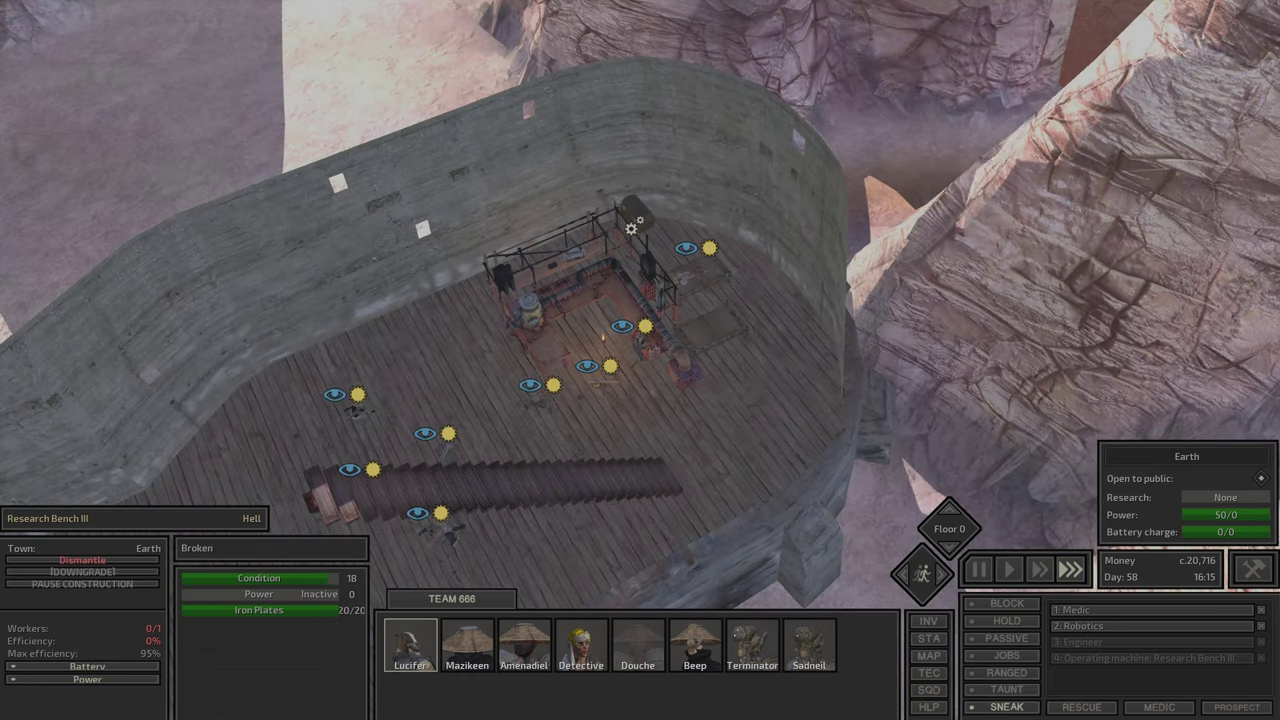
Step: Open Mazikeen's inventory and thieves backpack beside the general storage chest
{"action": "left_click", "coordinate": [636, 220]}
{"action": "left_click", "coordinate": [467, 645]}
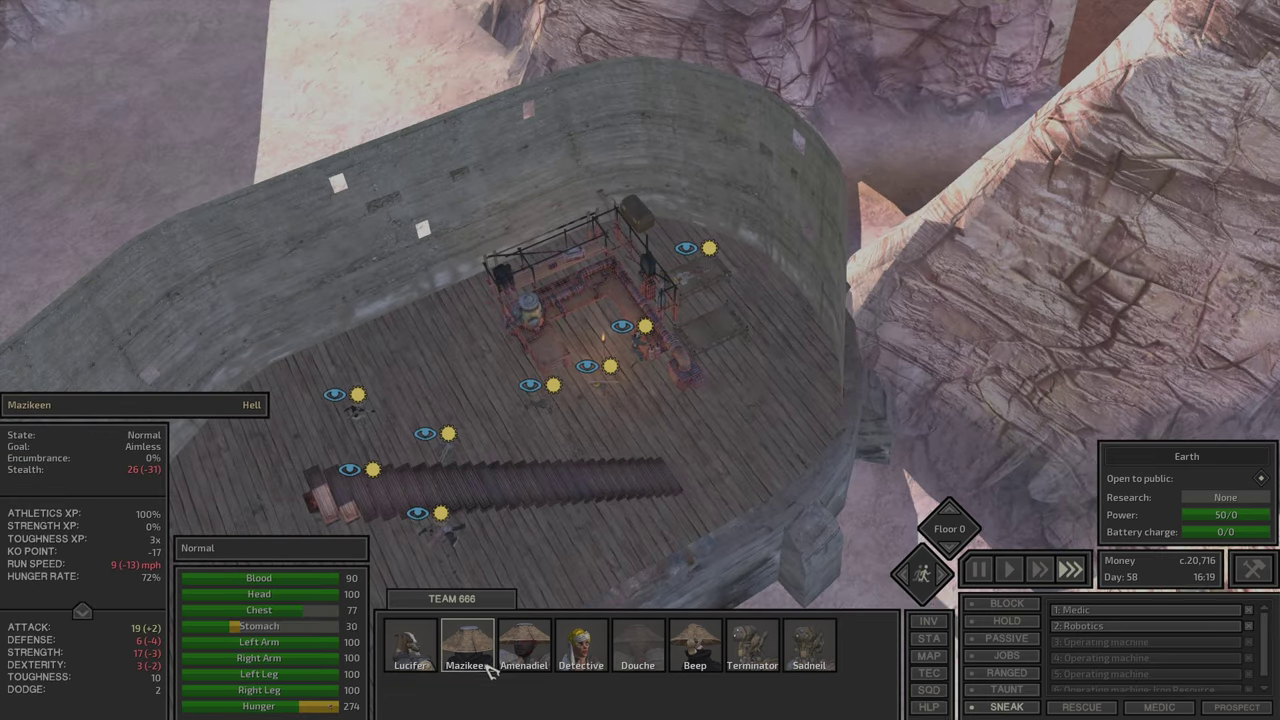
{"action": "key", "text": "i"}
{"action": "left_click", "coordinate": [81, 82]}
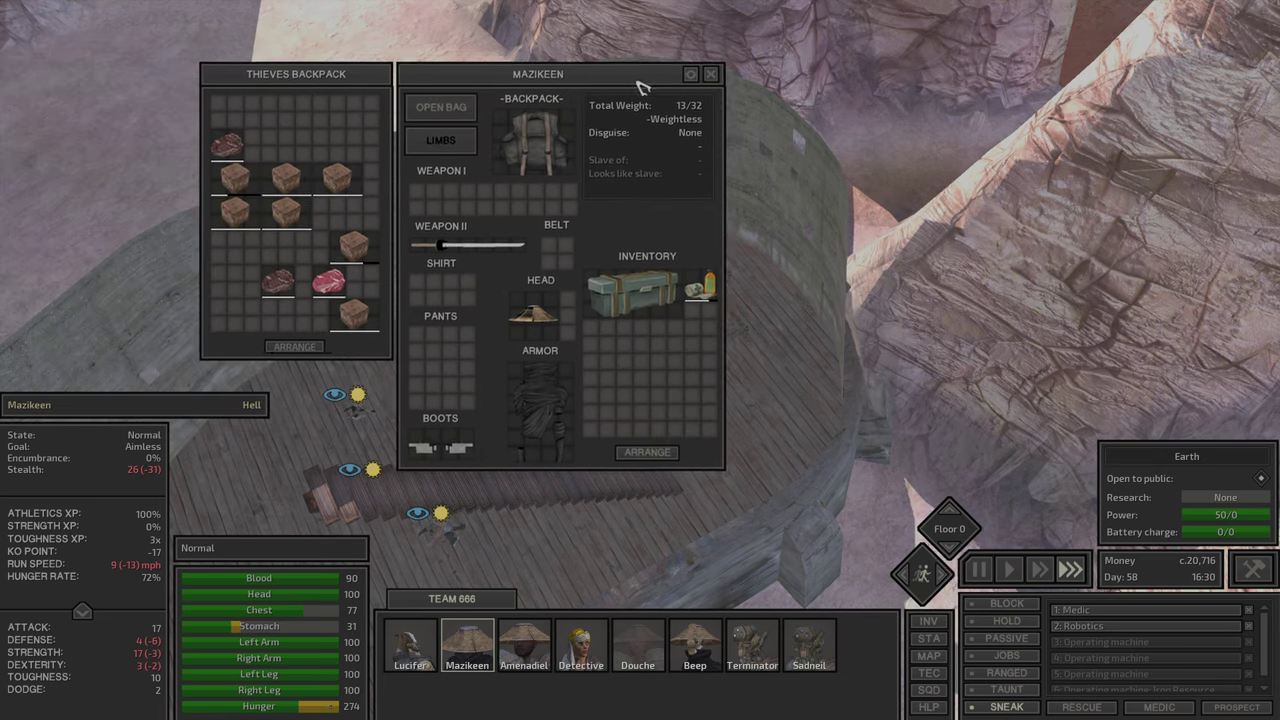
{"action": "left_click_drag", "start_coordinate": [628, 86], "coordinate": [360, 72]}
Step: Check Amenadiel's and Douche's gear, then return Detective's wooden backpack to her inventory
{"action": "left_click", "coordinate": [548, 652]}
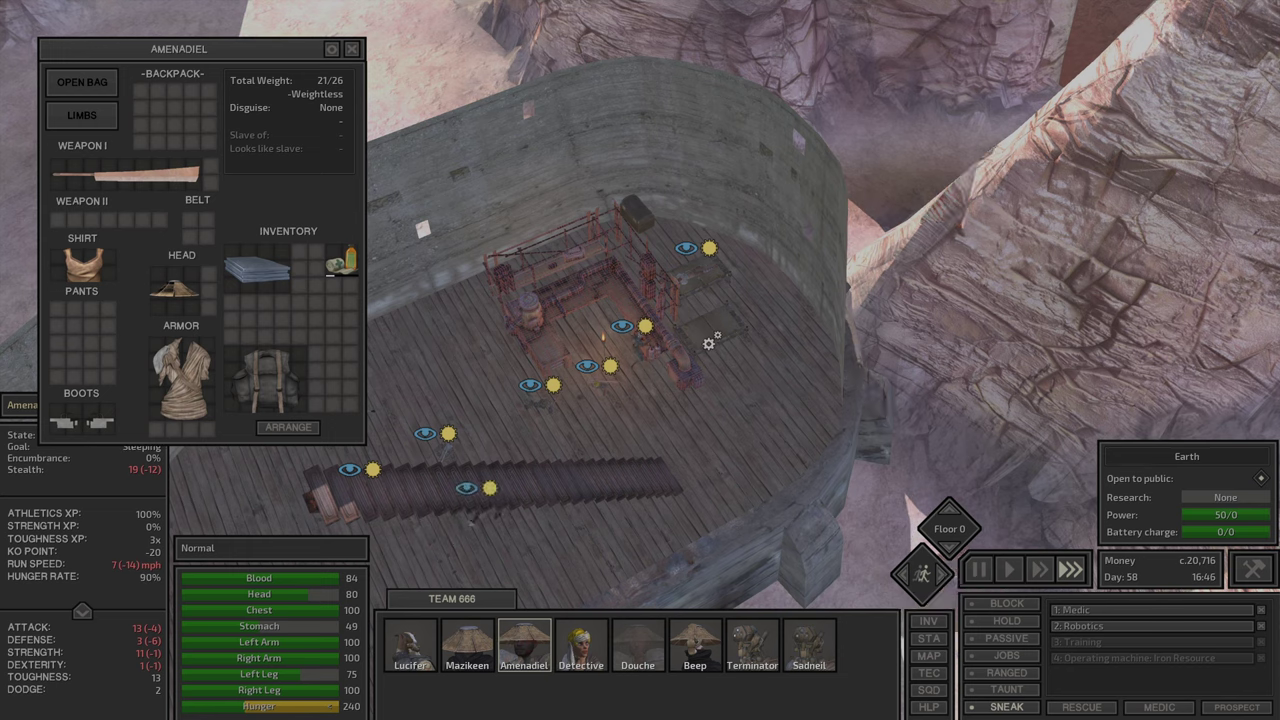
{"action": "left_click", "coordinate": [650, 668]}
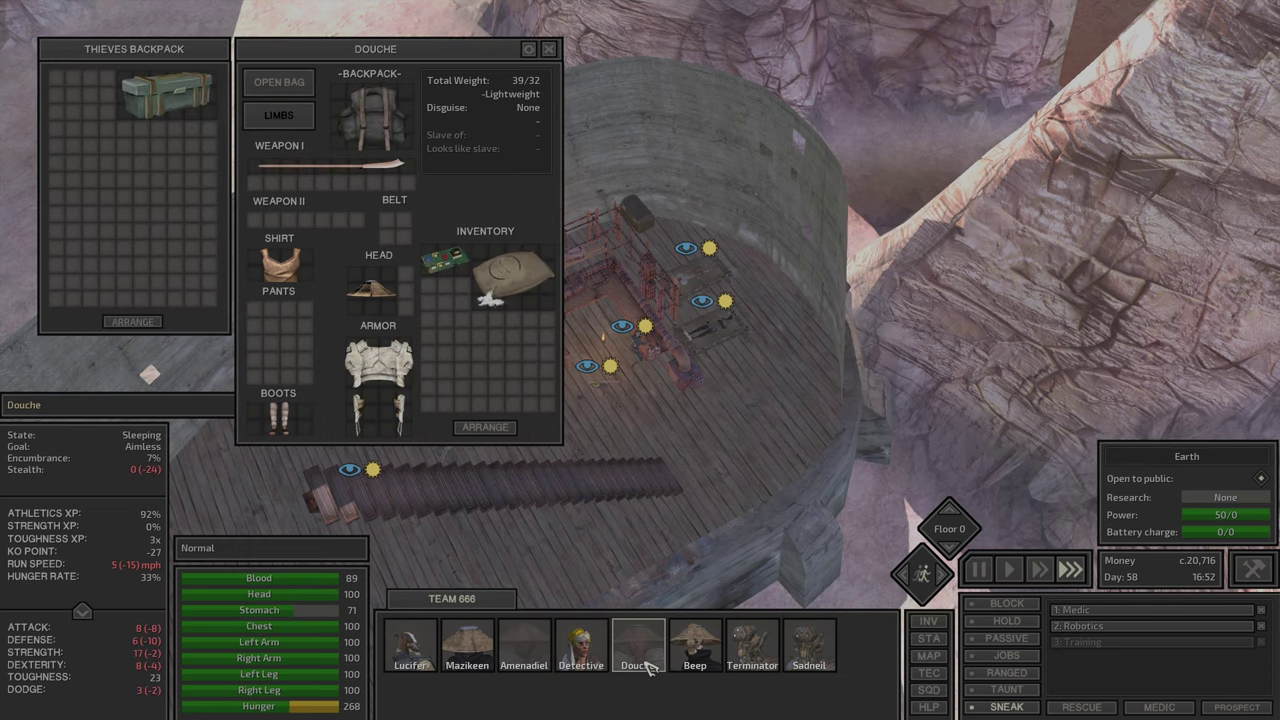
{"action": "left_click", "coordinate": [590, 648]}
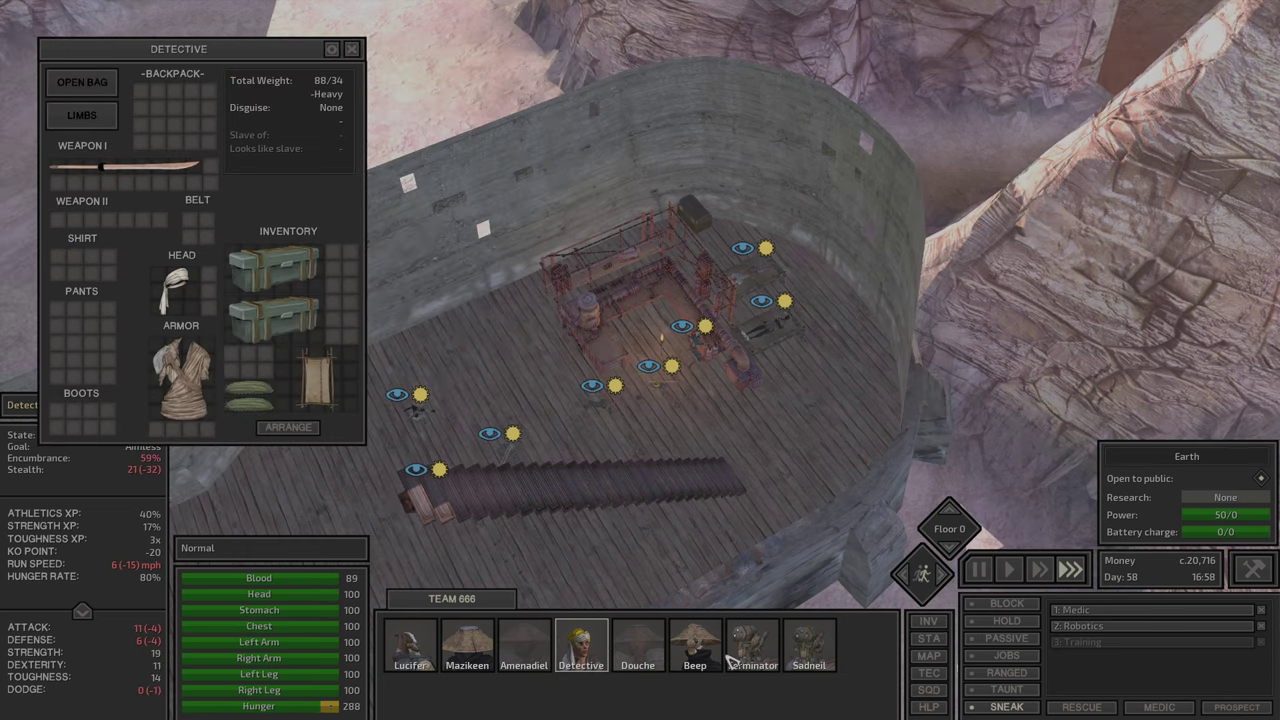
{"action": "left_click", "coordinate": [318, 378]}
{"action": "left_click", "coordinate": [178, 100]}
{"action": "mouse_move", "coordinate": [181, 57]}
{"action": "left_mouse_down"}
{"action": "mouse_move", "coordinate": [487, 92]}
{"action": "mouse_move", "coordinate": [420, 76]}
{"action": "left_mouse_up"}
{"action": "left_click", "coordinate": [412, 125]}
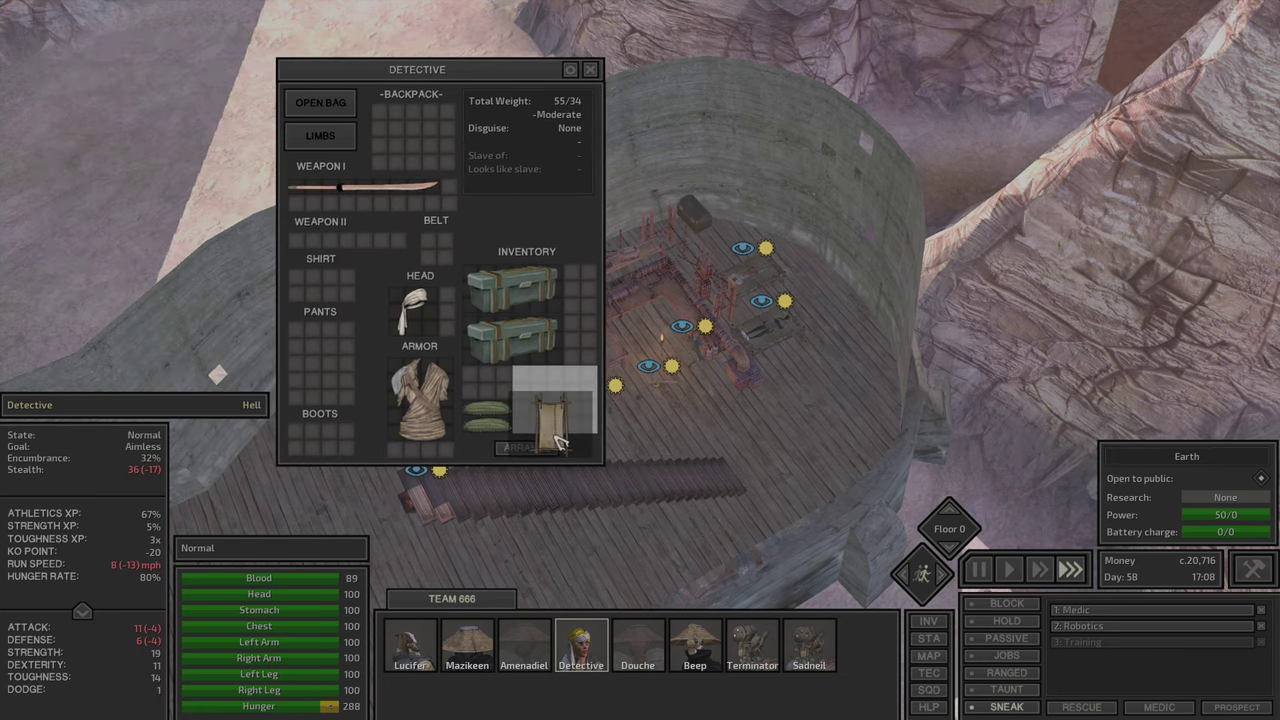
{"action": "left_click", "coordinate": [555, 400]}
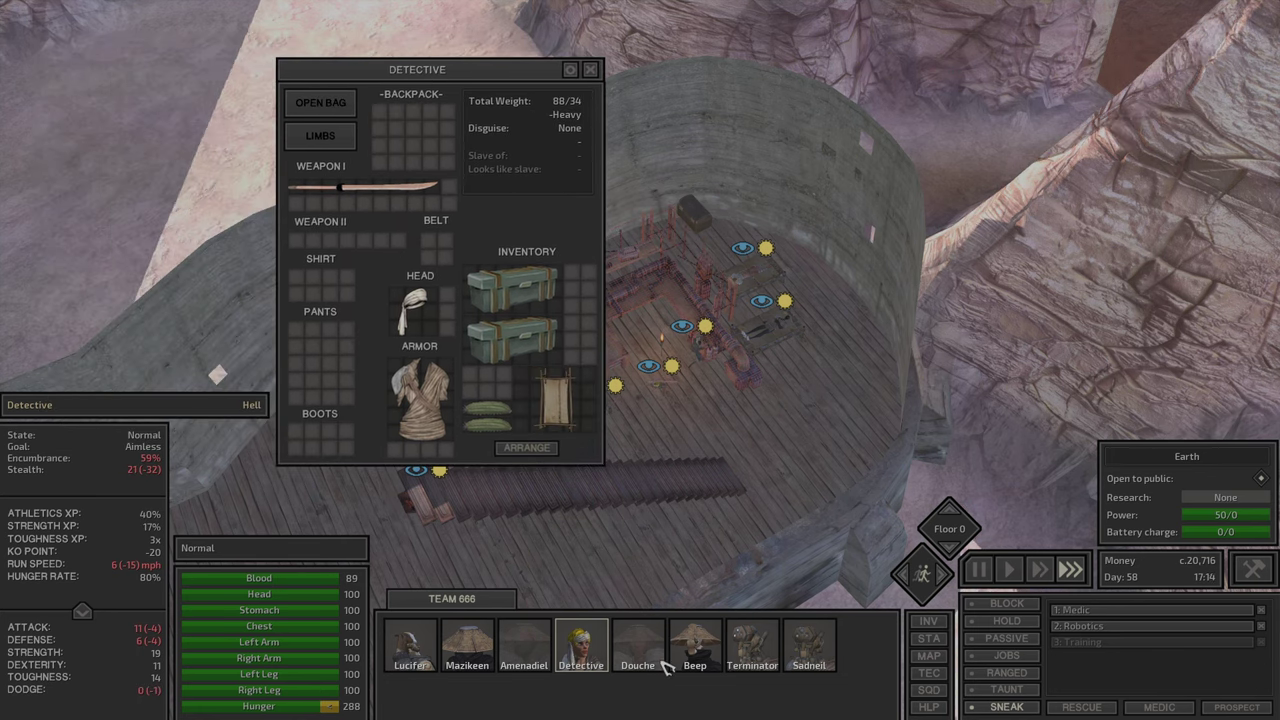
Step: Re-equip Sadneil's wooden backpack, open it, and hand the first aid kit to Douche
{"action": "left_click", "coordinate": [824, 487]}
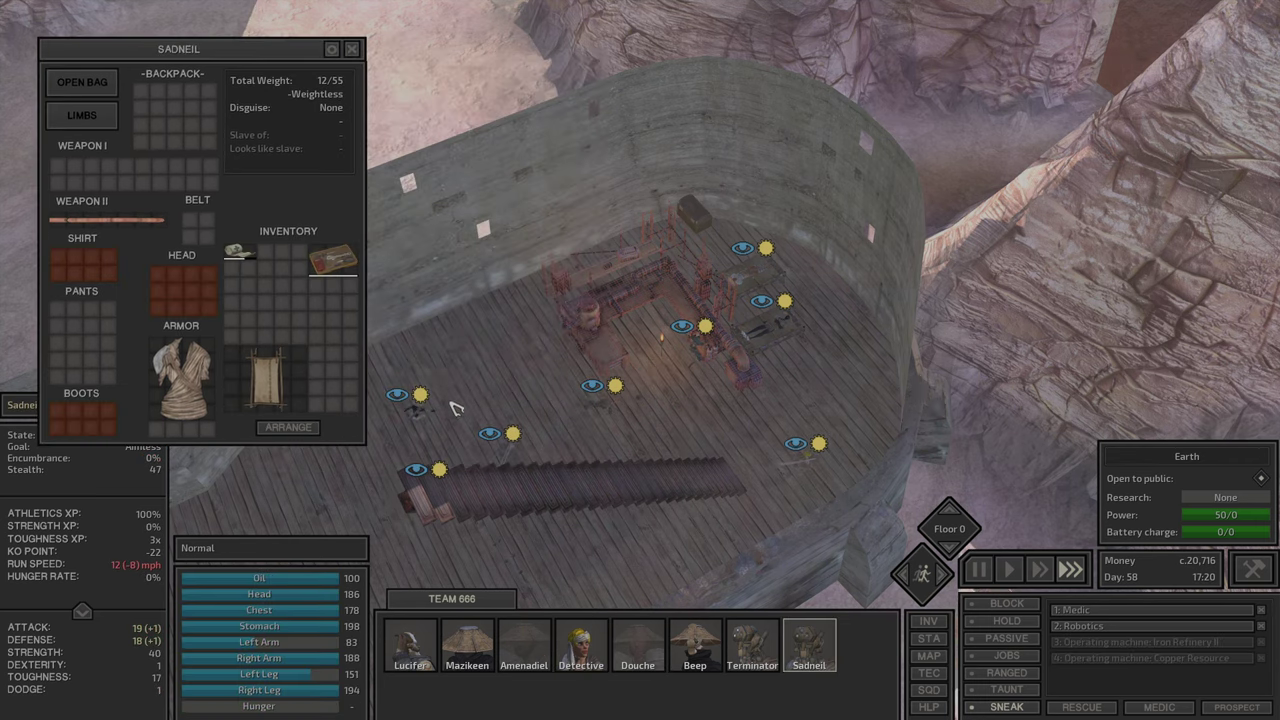
{"action": "left_click", "coordinate": [146, 120]}
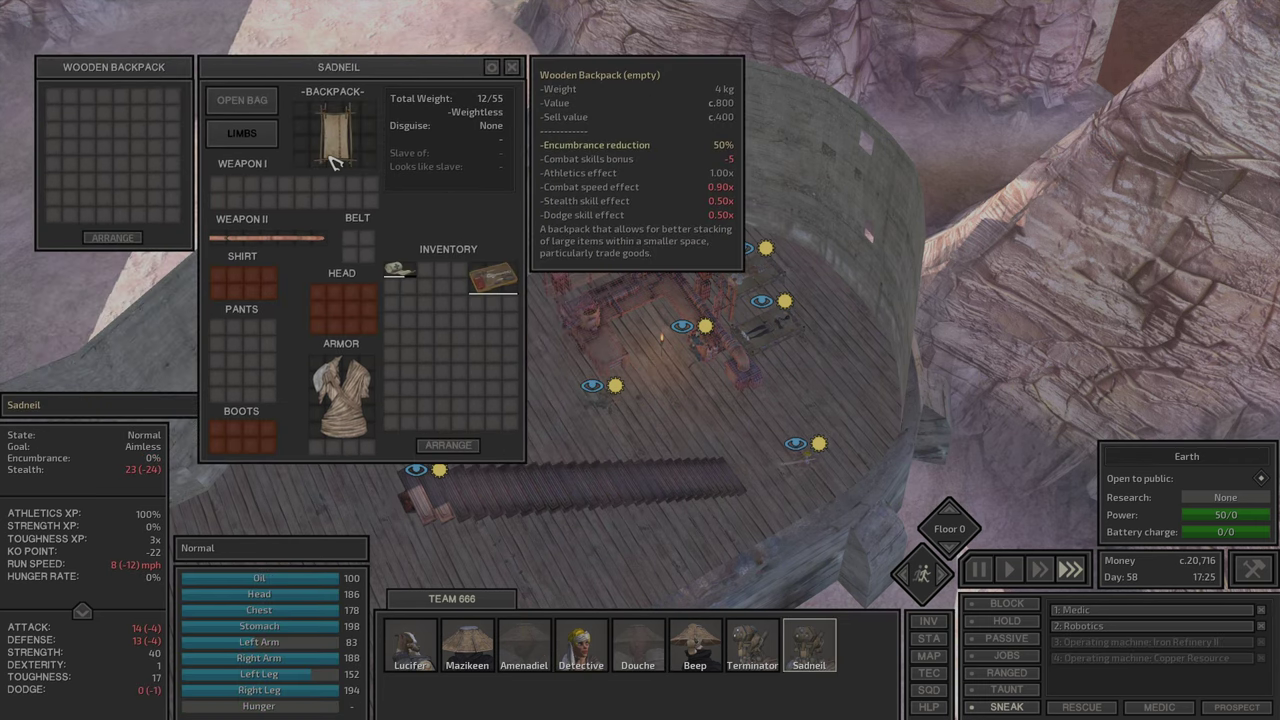
{"action": "left_click", "coordinate": [335, 128]}
{"action": "left_click", "coordinate": [242, 100]}
{"action": "left_click", "coordinate": [410, 287]}
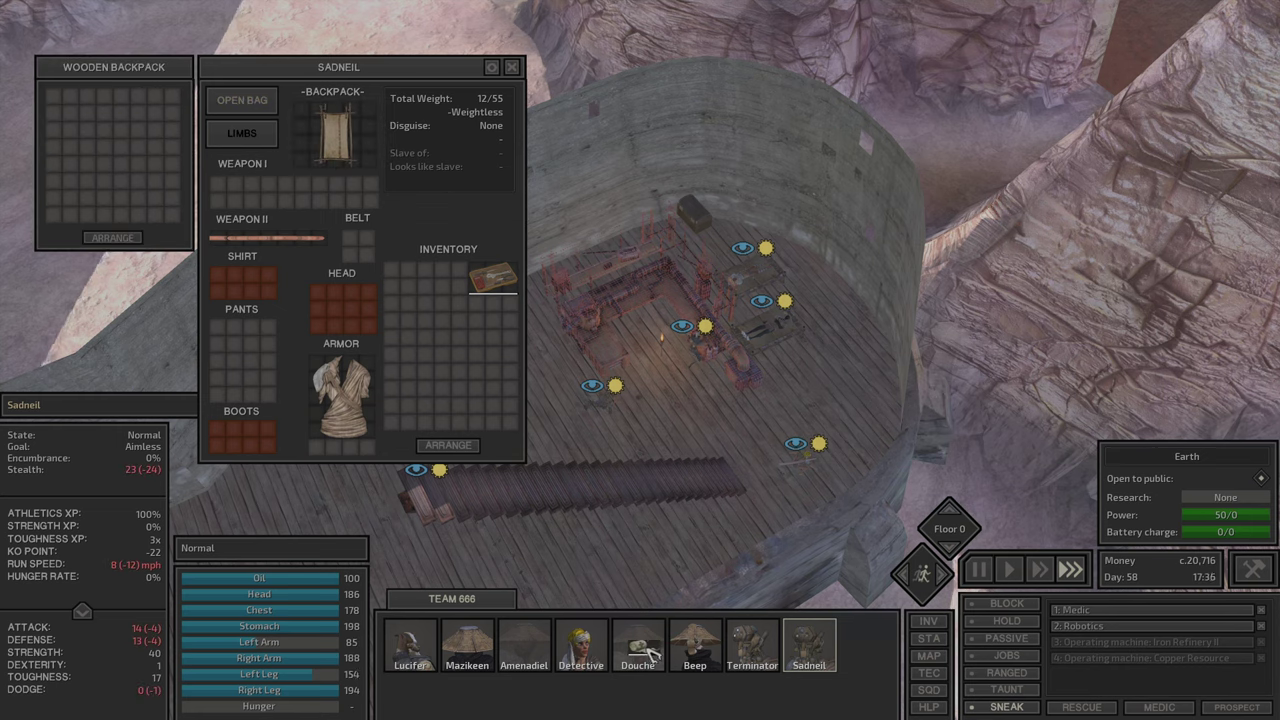
Step: Take the wheatstraw from the general storage chest into Sadneil's inventory
{"action": "left_click", "coordinate": [693, 210]}
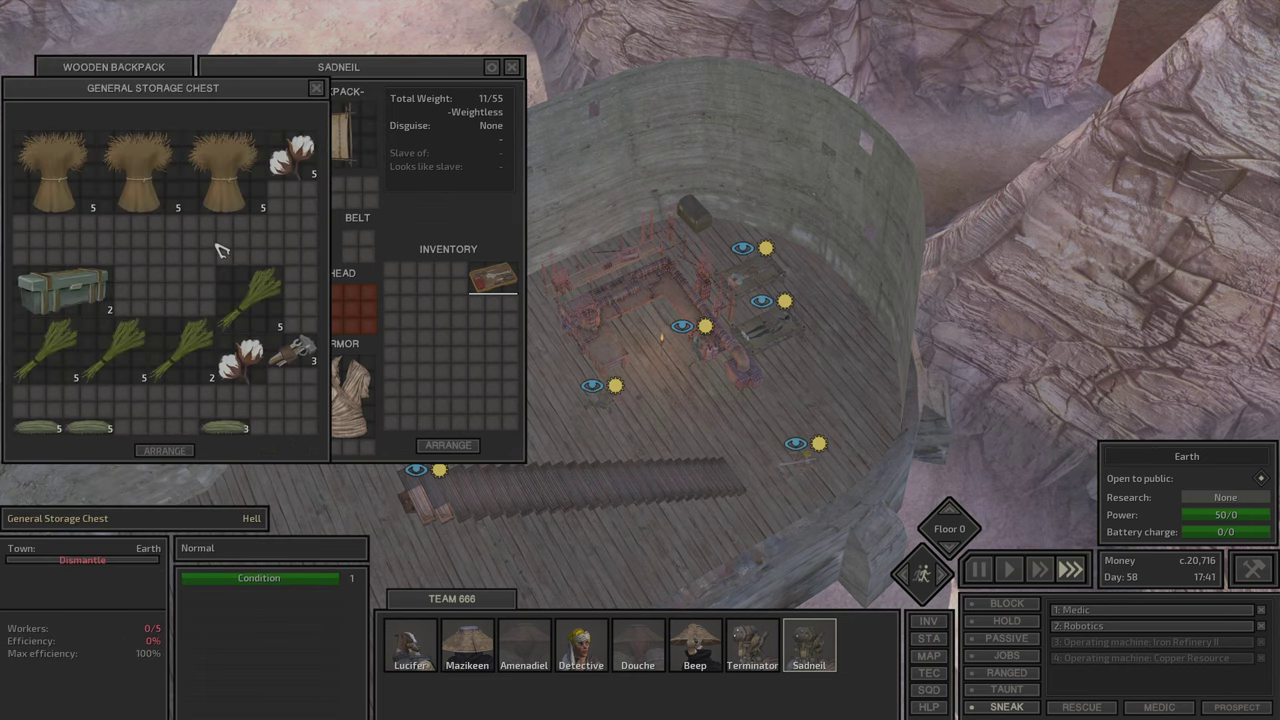
{"action": "left_click", "coordinate": [55, 172], "text": "ctrl"}
{"action": "left_click", "coordinate": [140, 172], "text": "ctrl"}
{"action": "left_click", "coordinate": [219, 183], "text": "ctrl"}
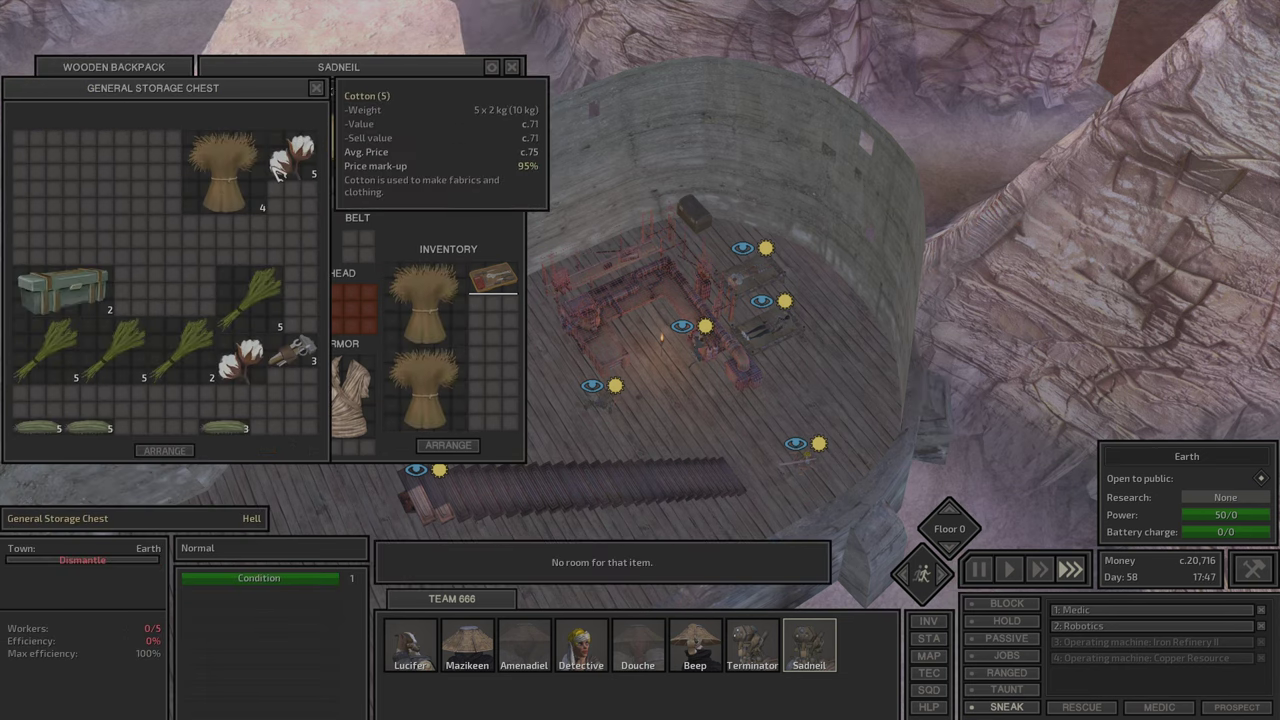
{"action": "mouse_move", "coordinate": [295, 88]}
{"action": "left_mouse_down"}
{"action": "mouse_move", "coordinate": [985, 121]}
{"action": "mouse_move", "coordinate": [1228, 110]}
{"action": "left_mouse_up"}
Step: Move the crates, cucumbers, cotton and a three-item stack into Sadneil's wooden backpack
{"action": "left_click", "coordinate": [1058, 335], "text": "ctrl"}
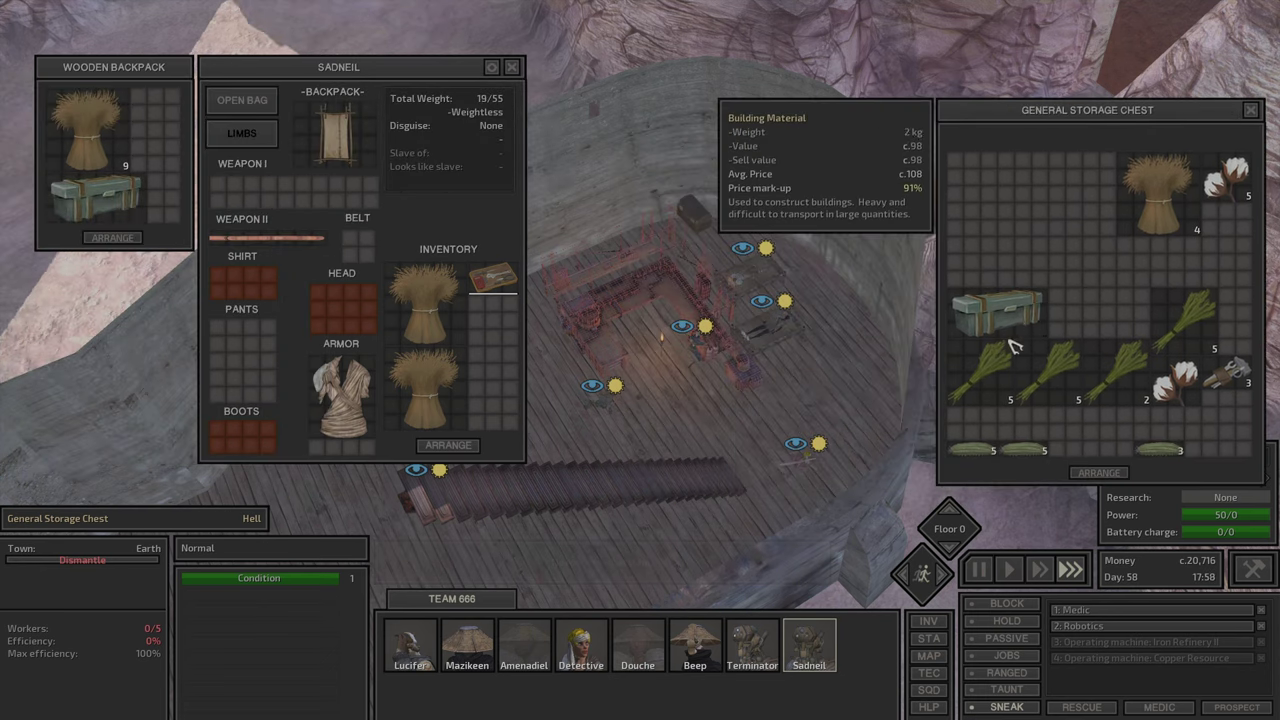
{"action": "left_click", "coordinate": [1022, 452], "text": "ctrl"}
{"action": "left_click", "coordinate": [975, 452], "text": "ctrl"}
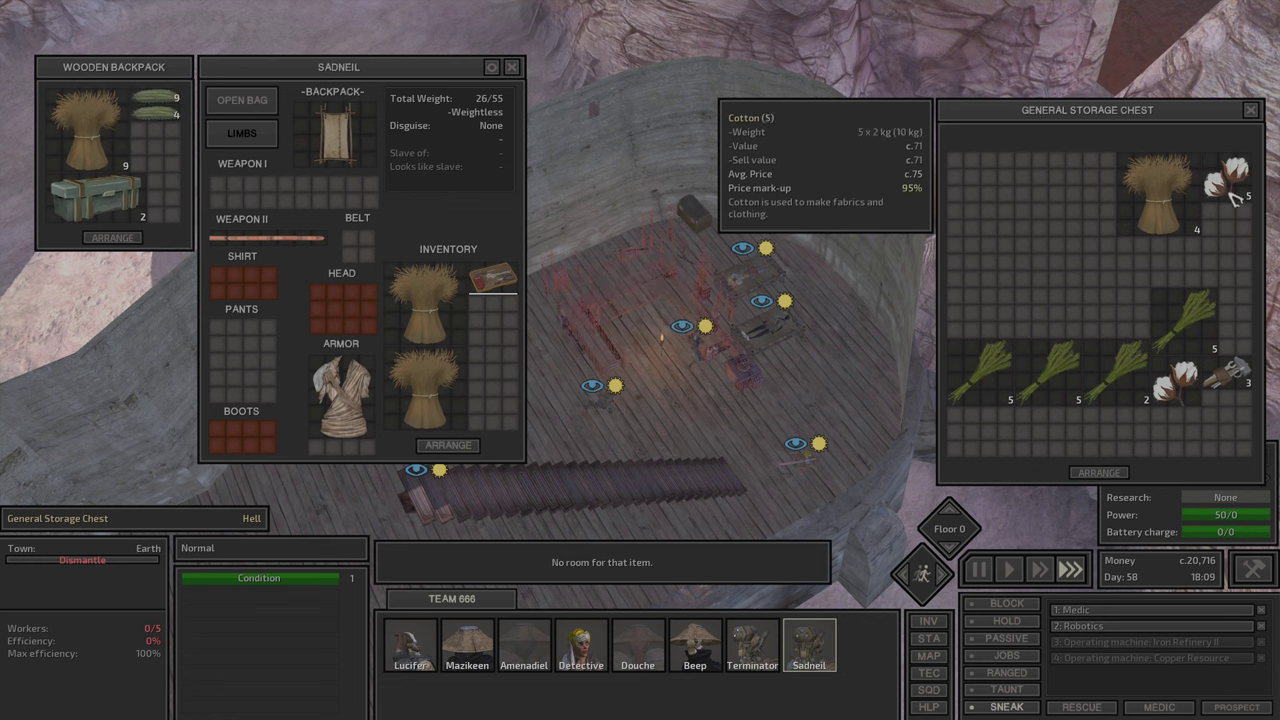
{"action": "left_click", "coordinate": [1225, 180], "text": "ctrl"}
{"action": "left_click", "coordinate": [1168, 385], "text": "ctrl"}
{"action": "left_click", "coordinate": [1225, 375], "text": "ctrl"}
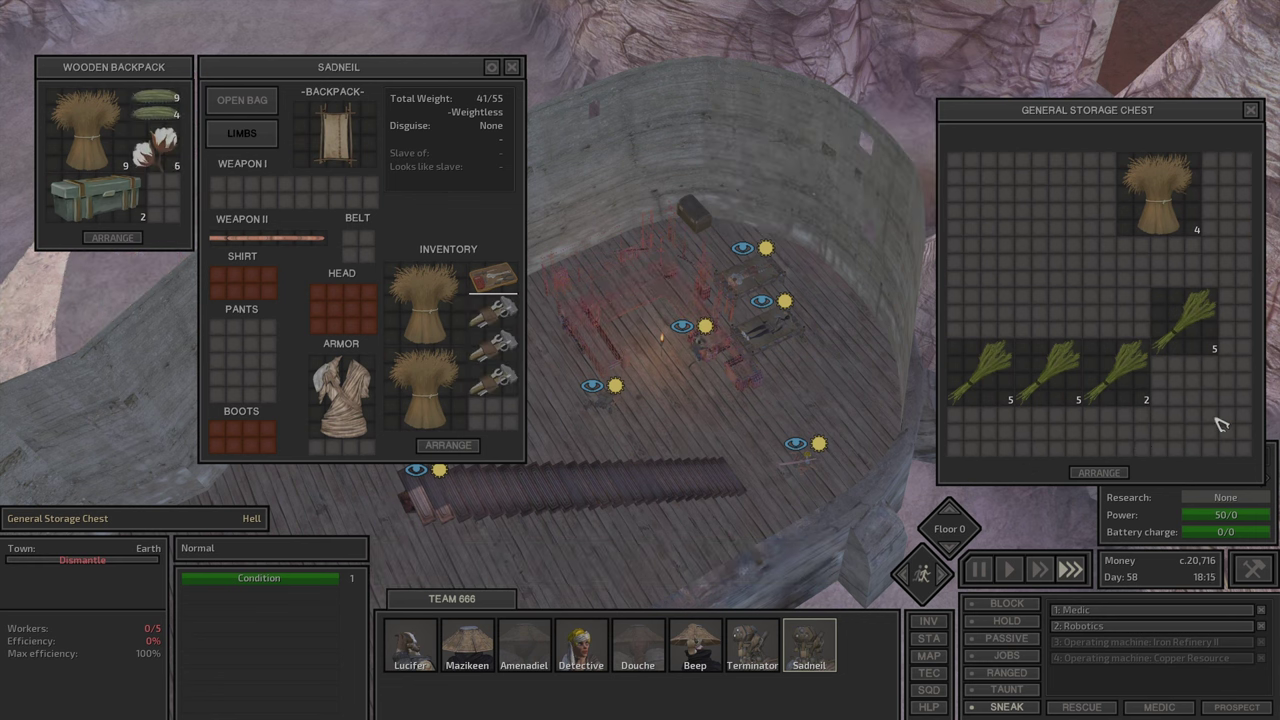
{"action": "left_click", "coordinate": [1180, 320], "text": "ctrl"}
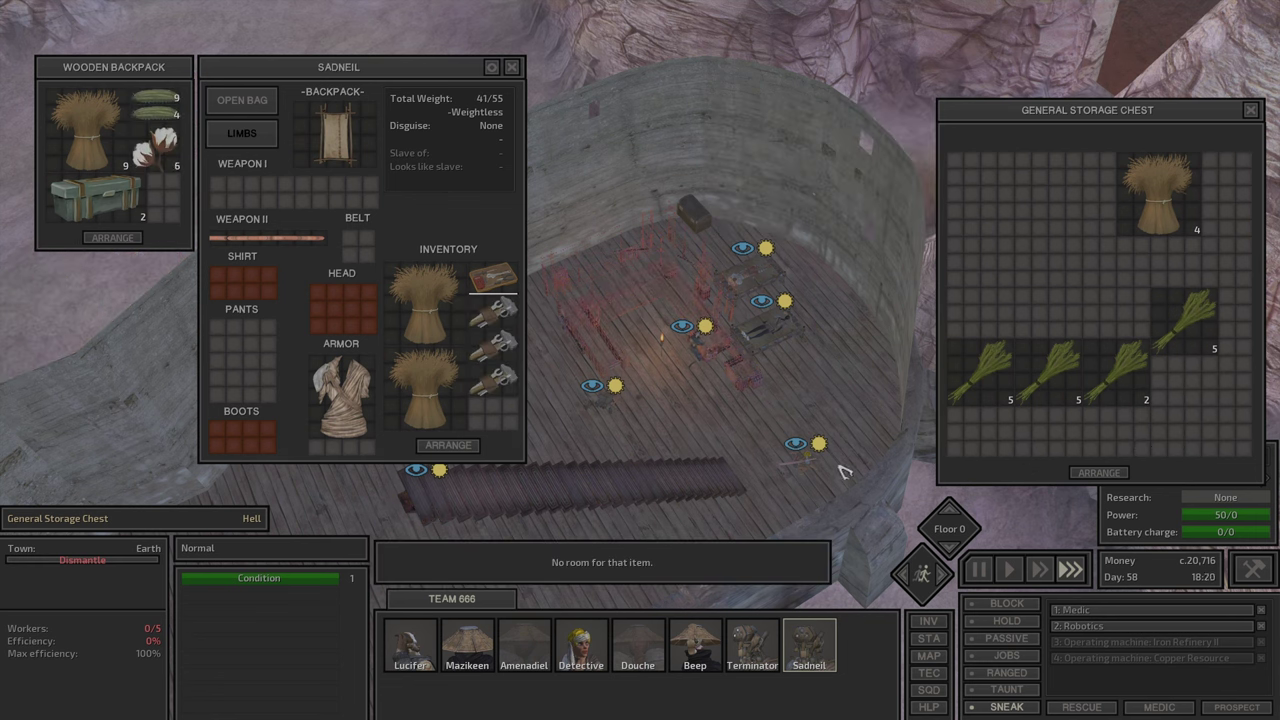
{"action": "left_click", "coordinate": [752, 645]}
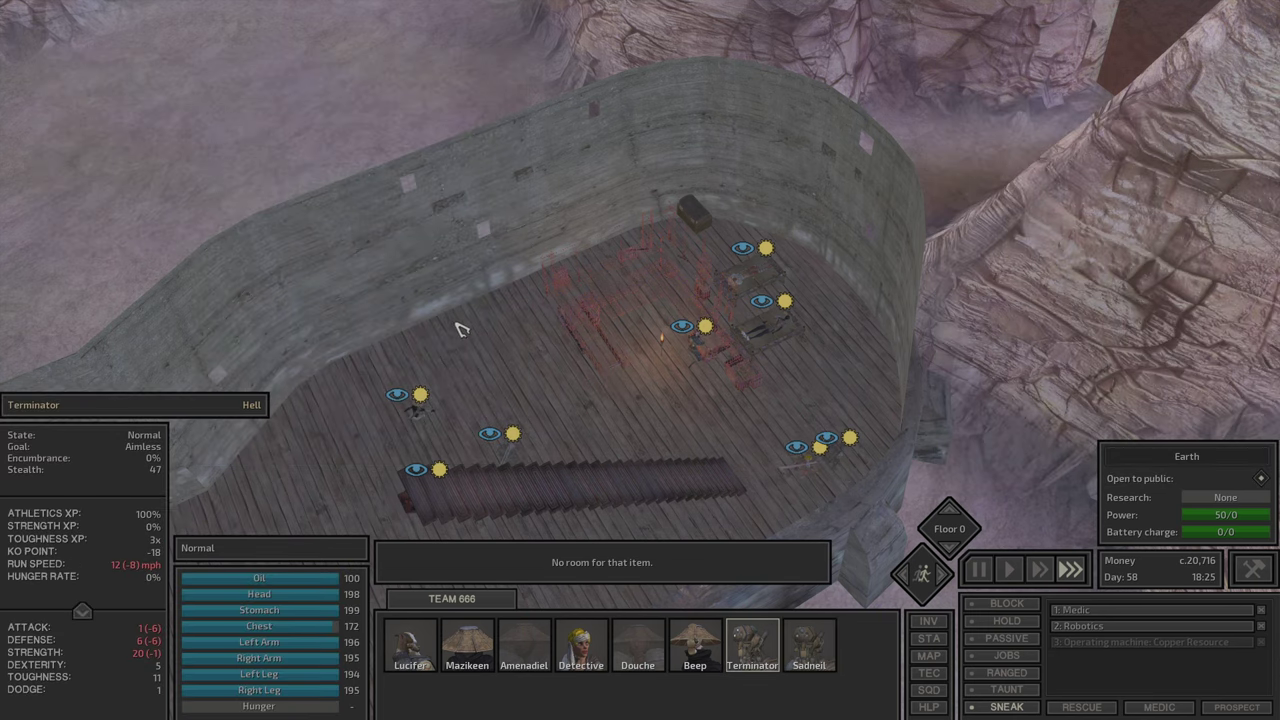
Step: Try hemp with Terminator, then move hemp from the chest into Beep's inventory
{"action": "key", "text": "i"}
{"action": "left_click", "coordinate": [694, 210]}
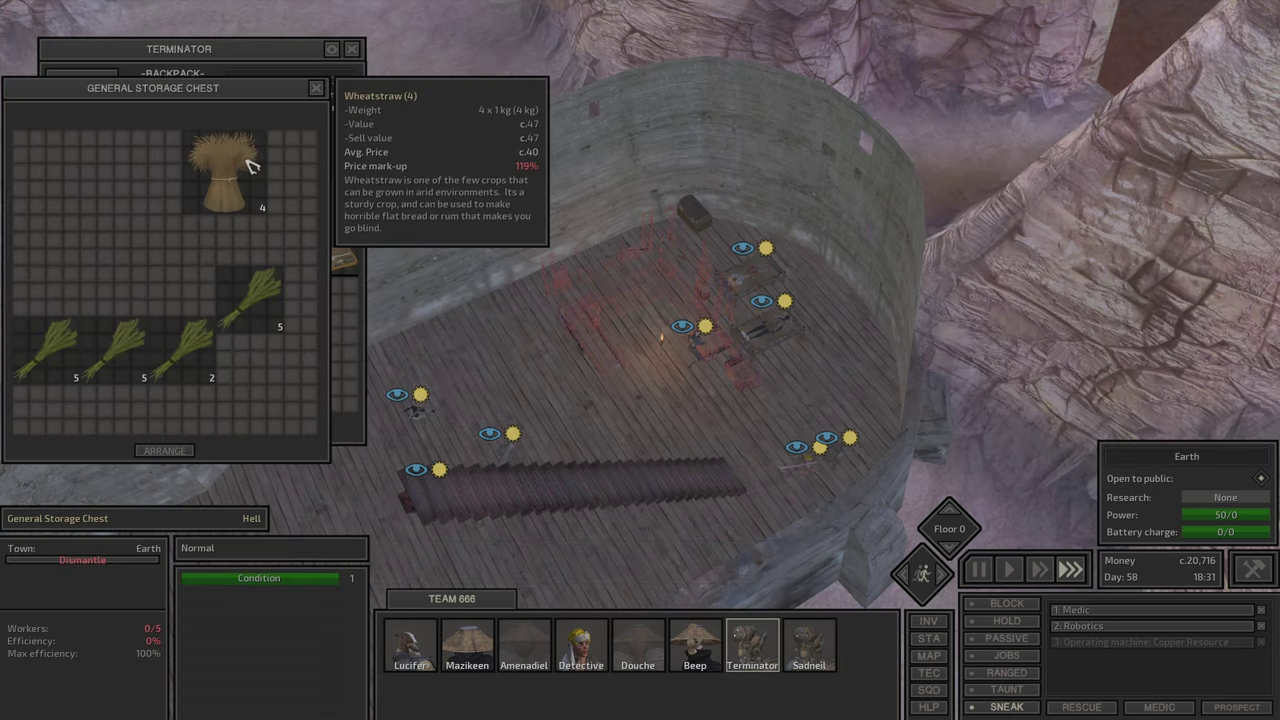
{"action": "left_click", "coordinate": [268, 290], "text": "ctrl"}
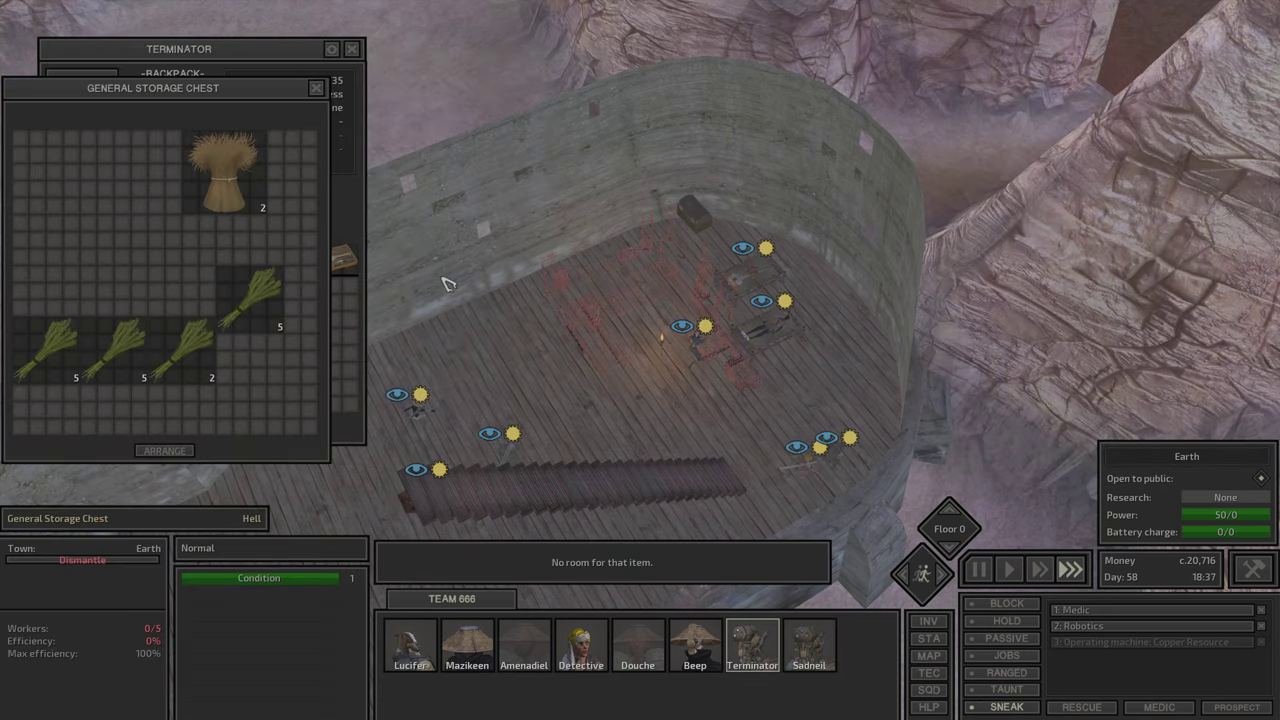
{"action": "left_click", "coordinate": [693, 643]}
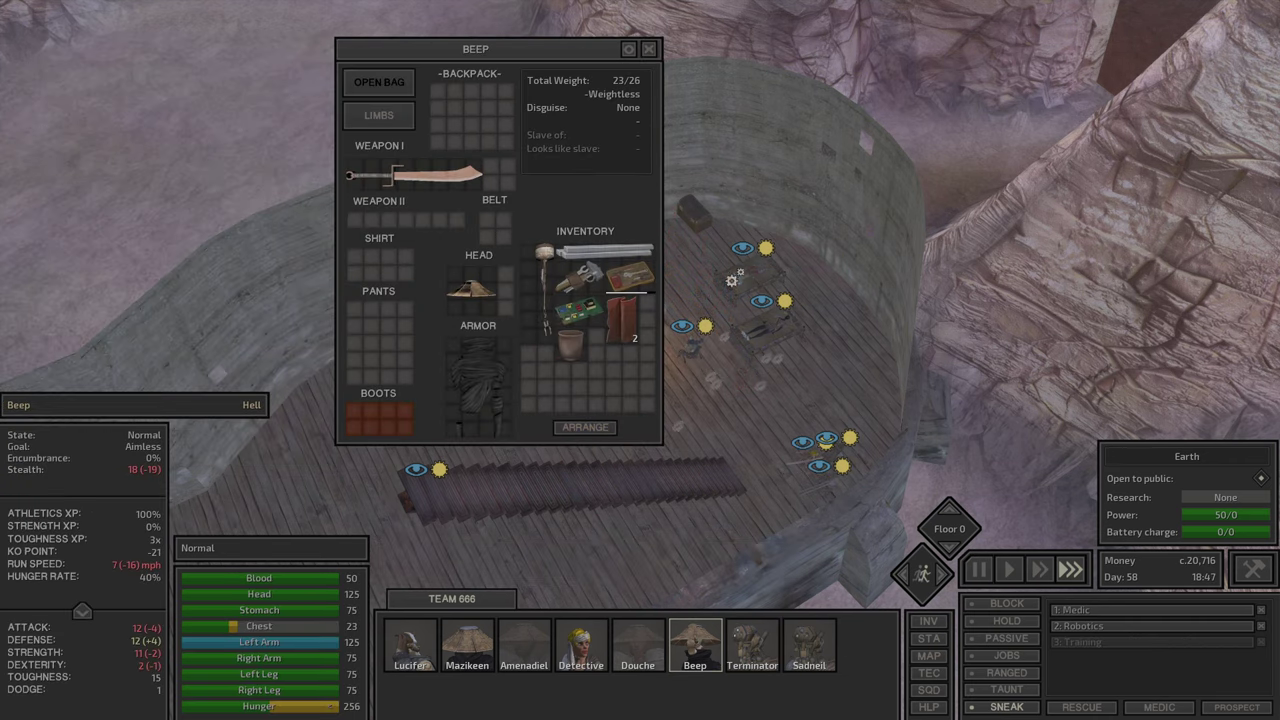
{"action": "left_click", "coordinate": [770, 208]}
{"action": "left_click", "coordinate": [255, 300], "text": "ctrl"}
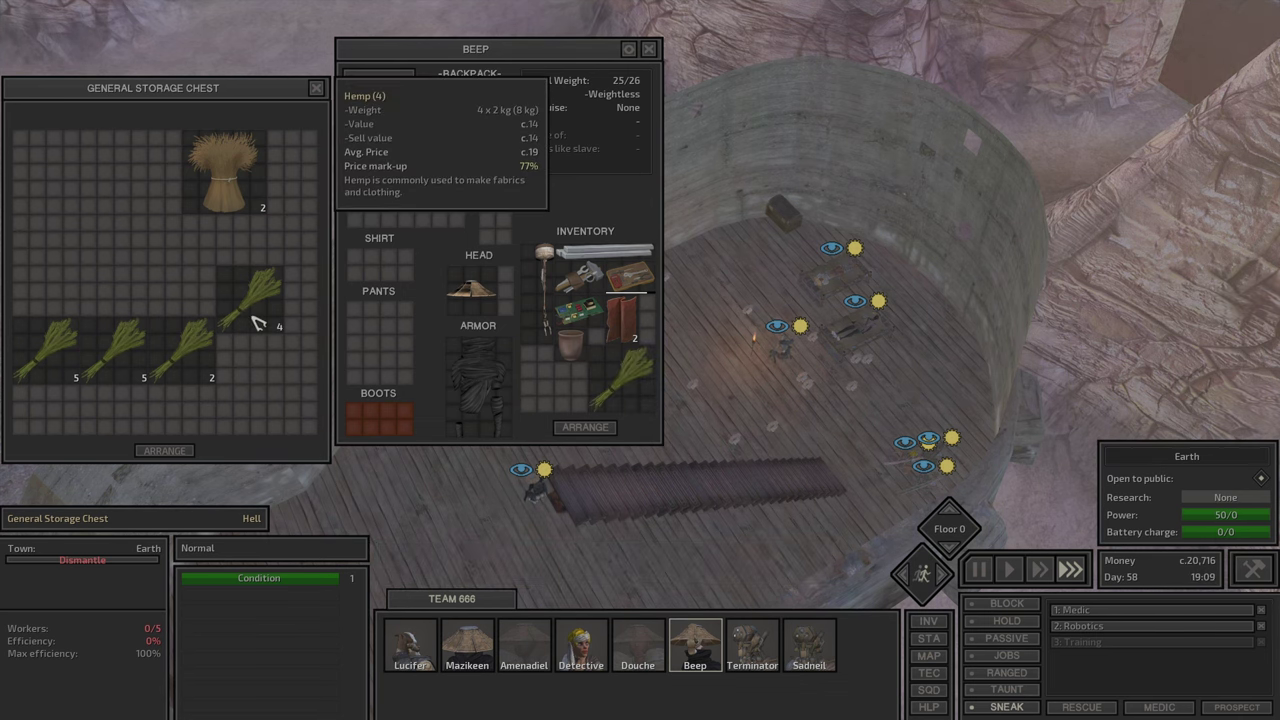
{"action": "key", "text": "Escape"}
Step: Move two hemp stacks from the chest into Douche's inventory and close the windows
{"action": "left_click", "coordinate": [876, 498]}
{"action": "key", "text": "i"}
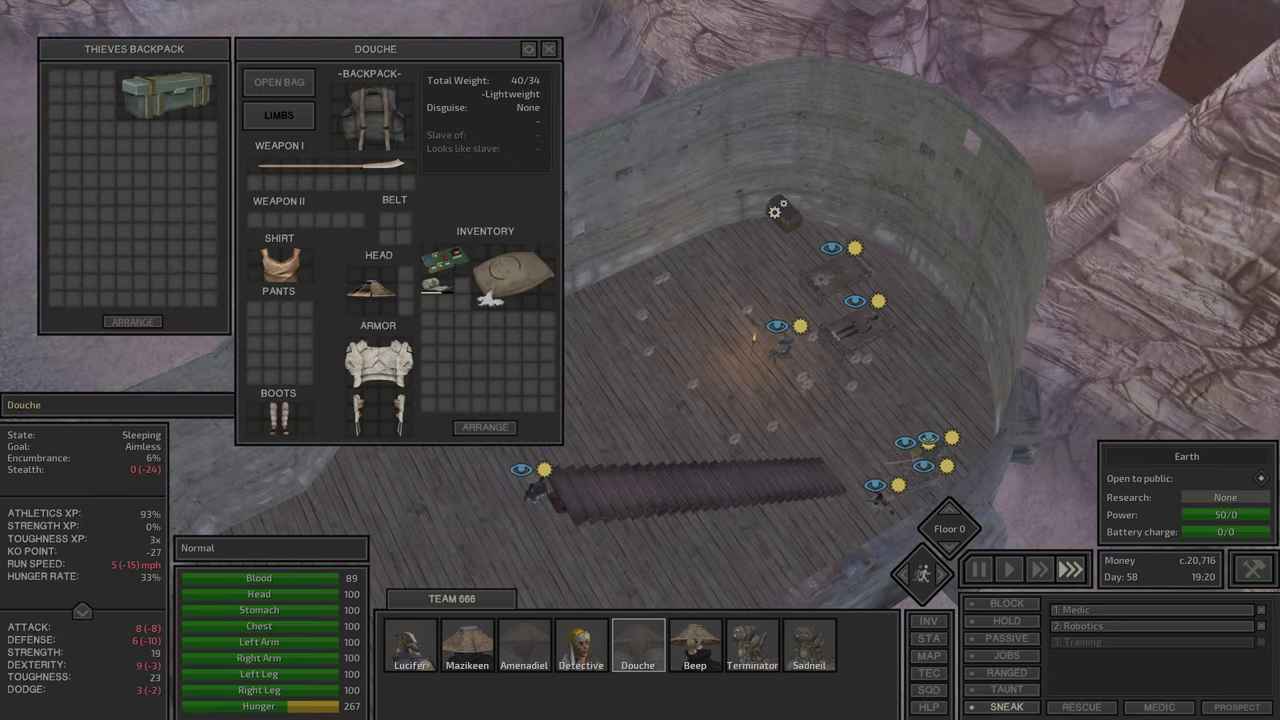
{"action": "left_click", "coordinate": [777, 210]}
{"action": "left_click", "coordinate": [243, 286], "text": "ctrl"}
{"action": "left_click", "coordinate": [171, 371], "text": "ctrl"}
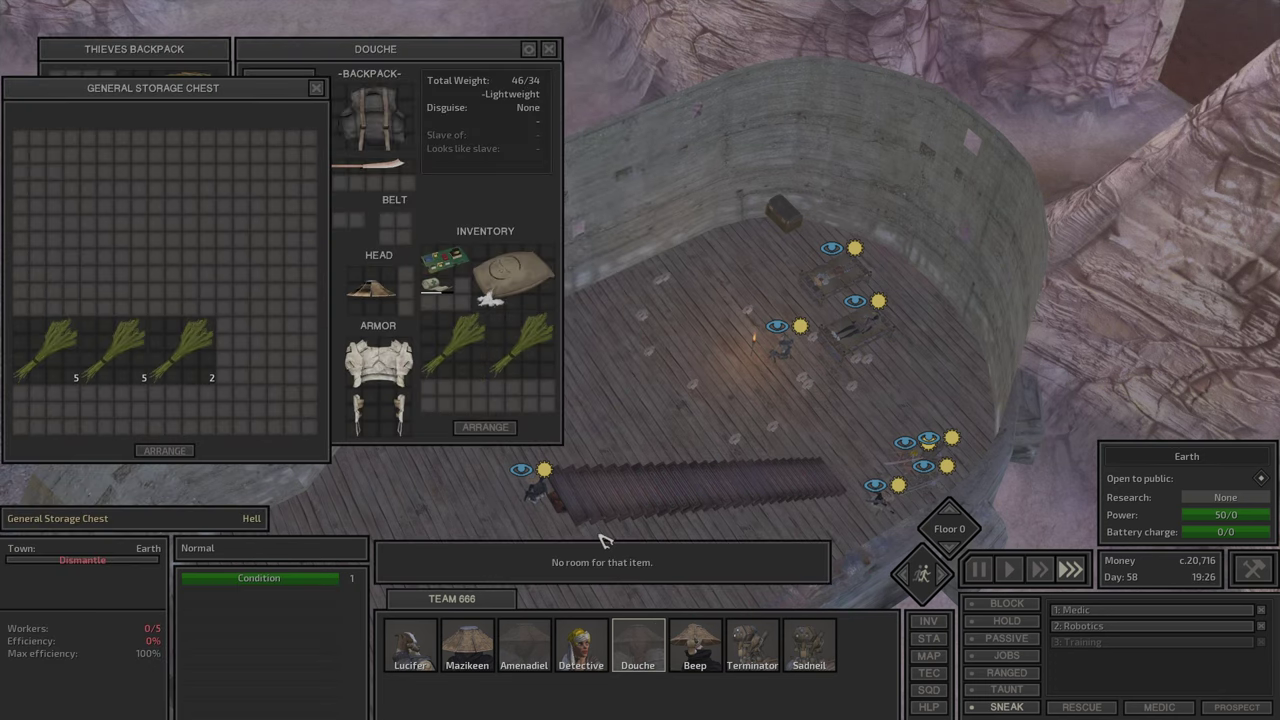
{"action": "key", "text": "Escape"}
{"action": "key", "text": "F2"}
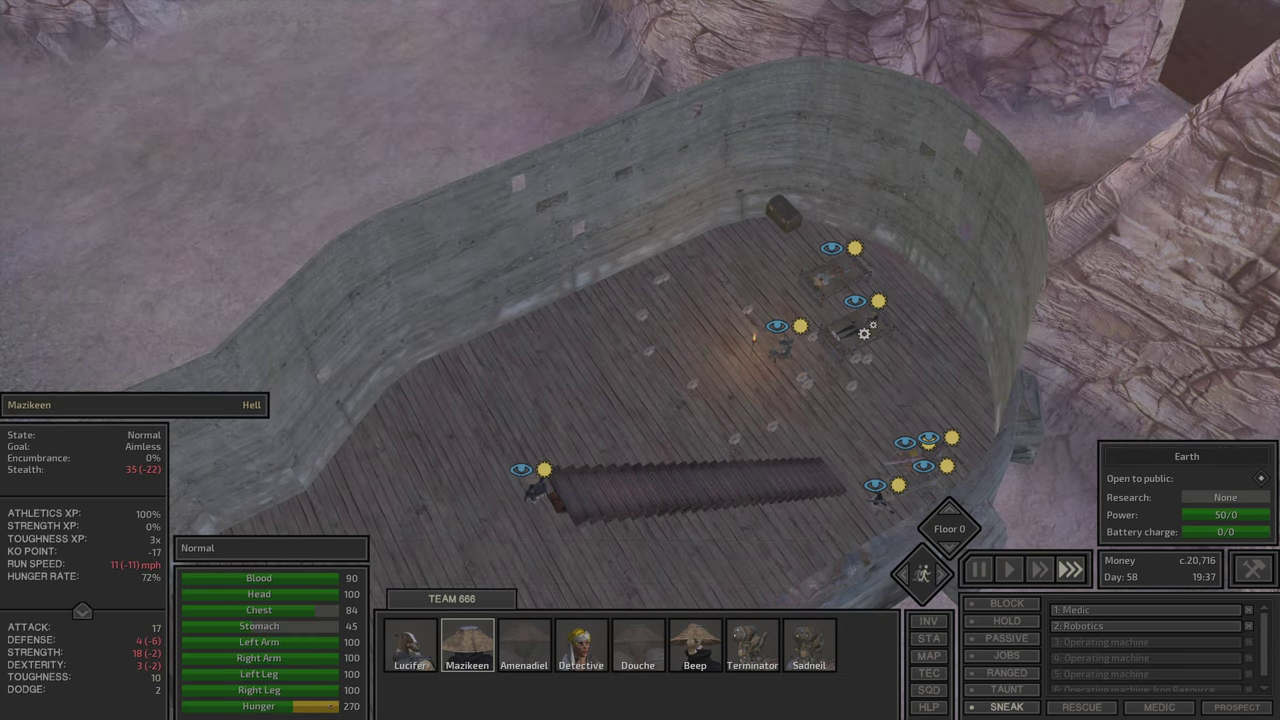
Step: Equip Amenadiel's thieves backpack and hand the blue plates to Lucifer
{"action": "key", "text": "F3"}
{"action": "key", "text": "i"}
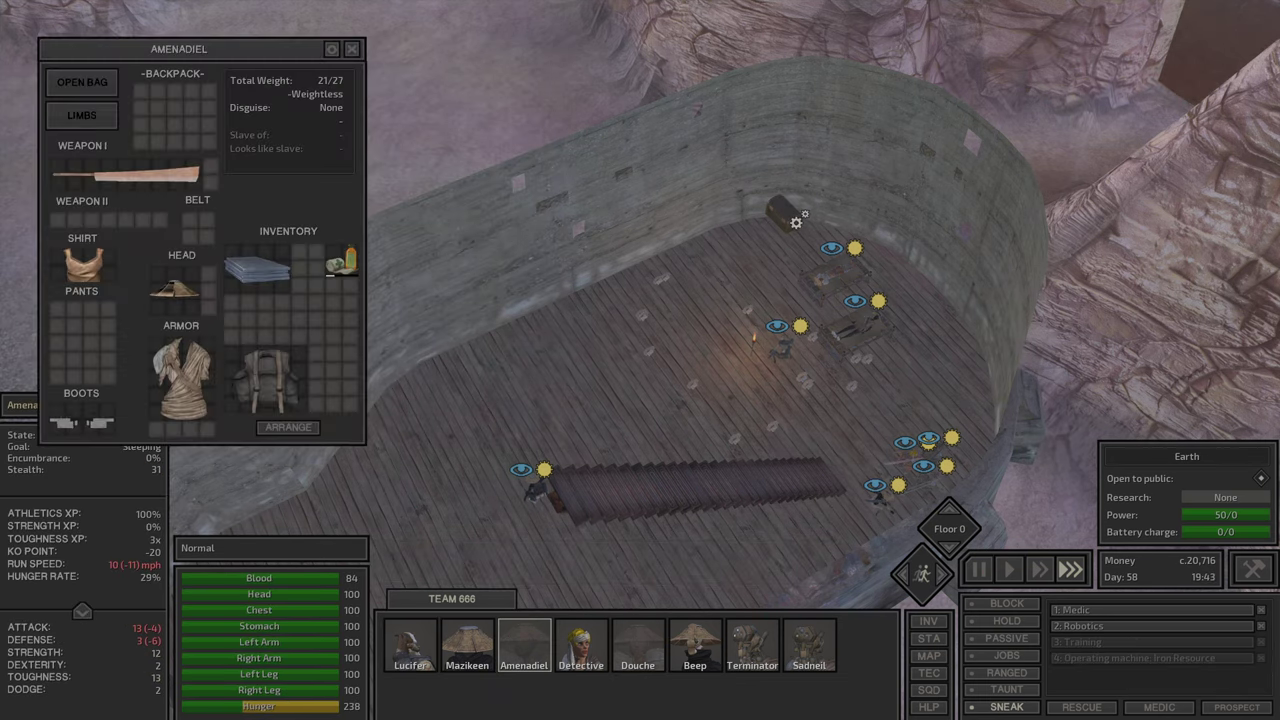
{"action": "left_click", "coordinate": [781, 215]}
{"action": "left_click_drag", "start_coordinate": [271, 46], "coordinate": [757, 129]}
{"action": "left_click", "coordinate": [265, 380]}
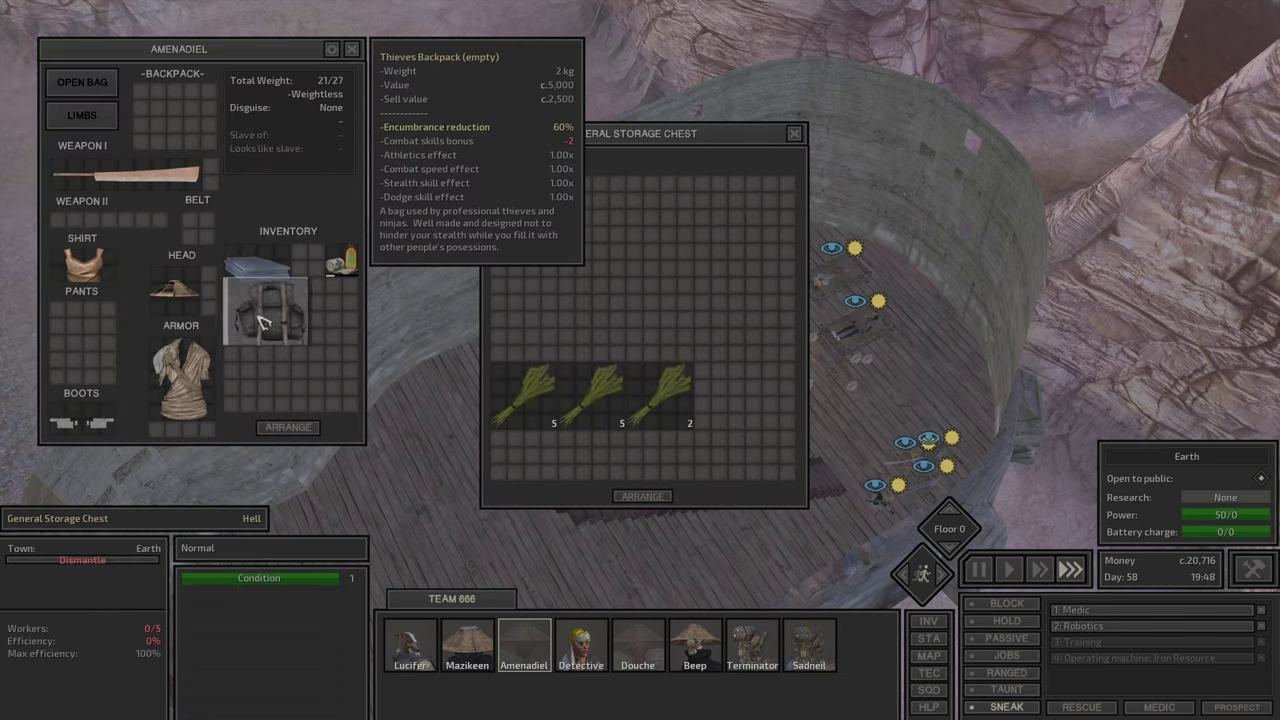
{"action": "left_click", "coordinate": [175, 113]}
{"action": "left_click", "coordinate": [82, 84]}
{"action": "left_click_drag", "start_coordinate": [187, 48], "coordinate": [357, 69]}
{"action": "left_click", "coordinate": [440, 285]}
Step: Move three hemp stacks from the chest into Amenadiel's thieves backpack
{"action": "left_click_drag", "start_coordinate": [457, 77], "coordinate": [230, 97]}
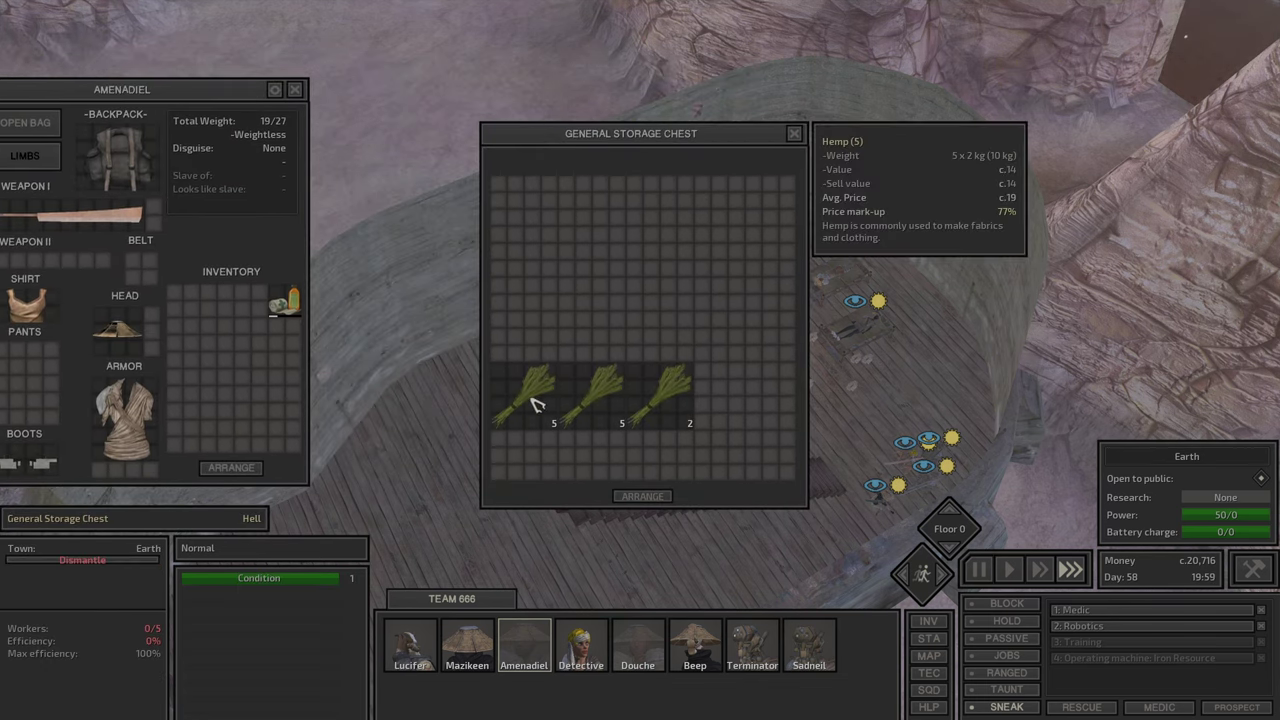
{"action": "left_click", "coordinate": [545, 424], "text": "ctrl"}
{"action": "left_click", "coordinate": [600, 405], "text": "ctrl"}
{"action": "left_click", "coordinate": [660, 408], "text": "ctrl"}
{"action": "key", "text": "Escape"}
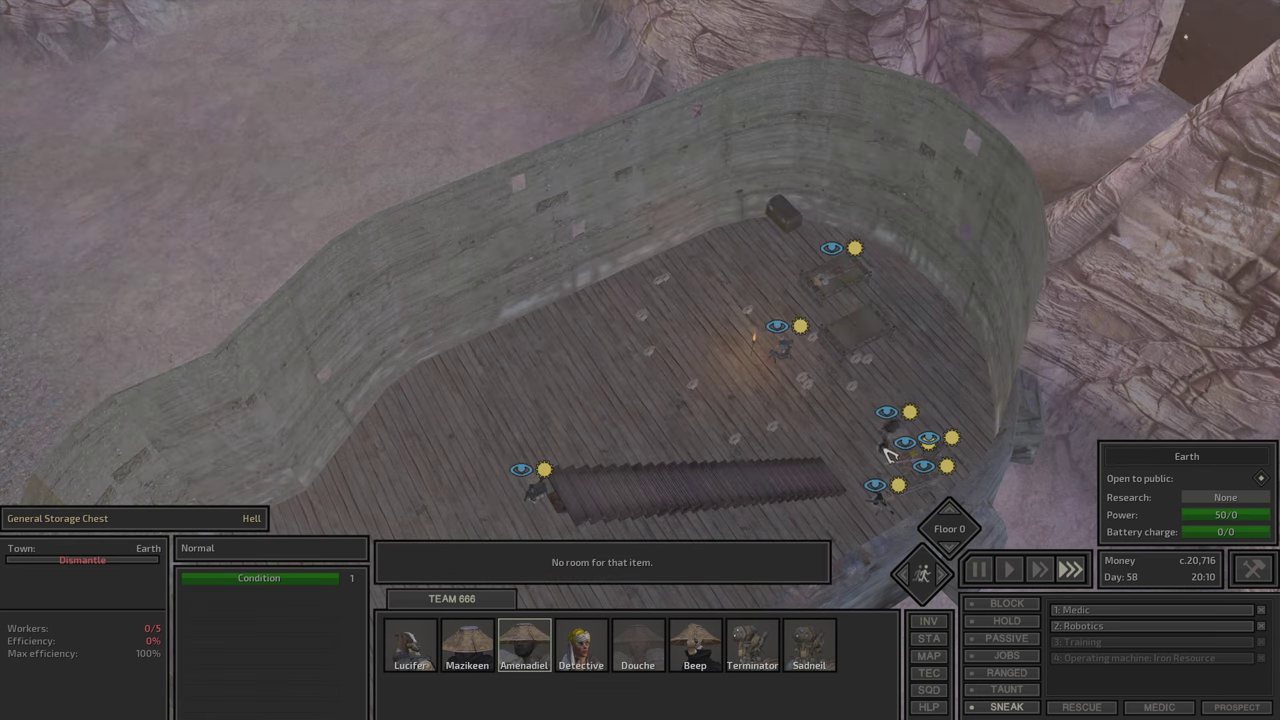
Step: Put the last hemp into Mazikeen's backpack and close the emptied chest
{"action": "left_click", "coordinate": [490, 645]}
{"action": "key", "text": "i"}
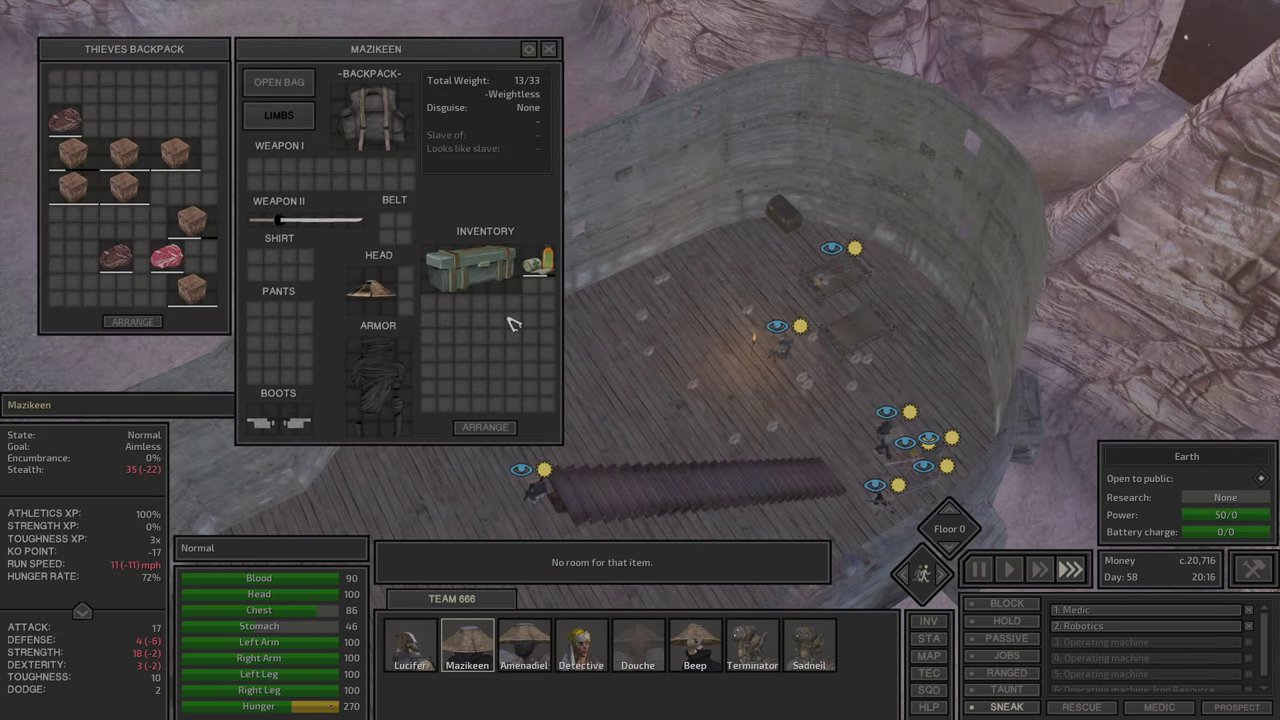
{"action": "left_click", "coordinate": [797, 214]}
{"action": "left_click", "coordinate": [205, 358], "text": "shift"}
{"action": "left_click", "coordinate": [316, 88]}
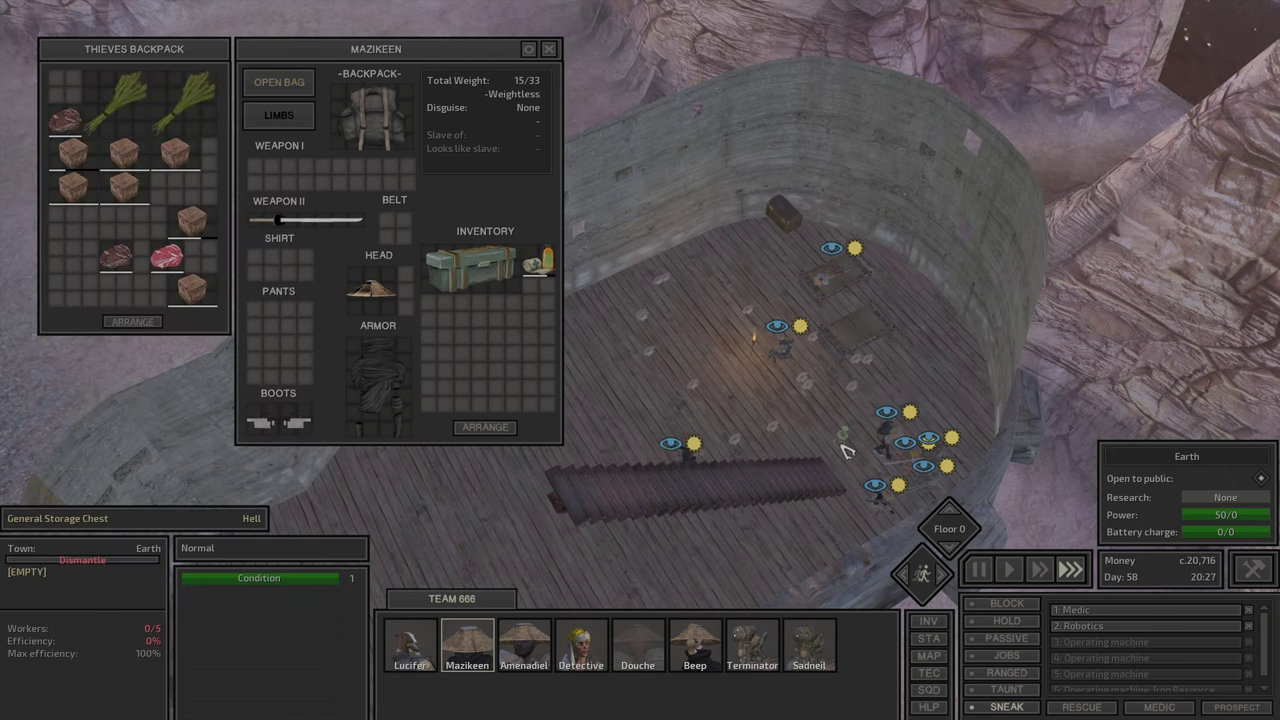
{"action": "key", "text": "Escape"}
Step: Have Lucifer dismantle the general storage chest
{"action": "left_click", "coordinate": [814, 370]}
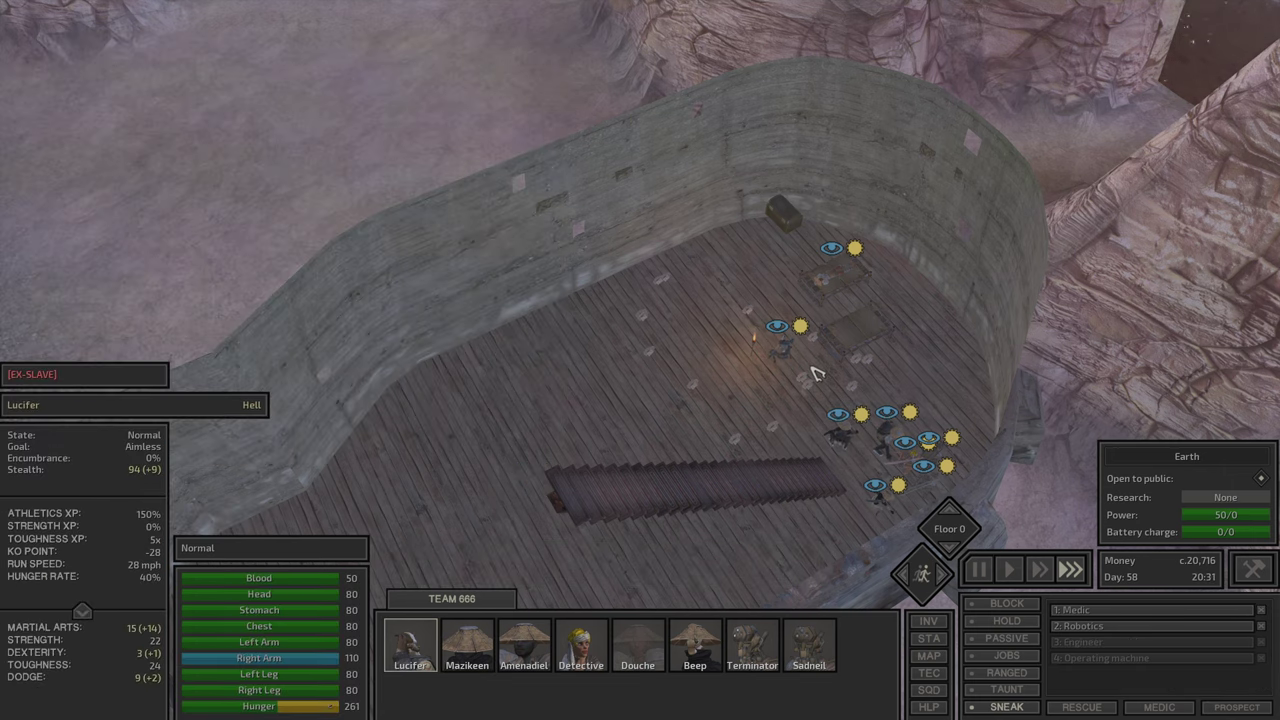
{"action": "left_click", "coordinate": [782, 214]}
{"action": "left_click", "coordinate": [862, 269]}
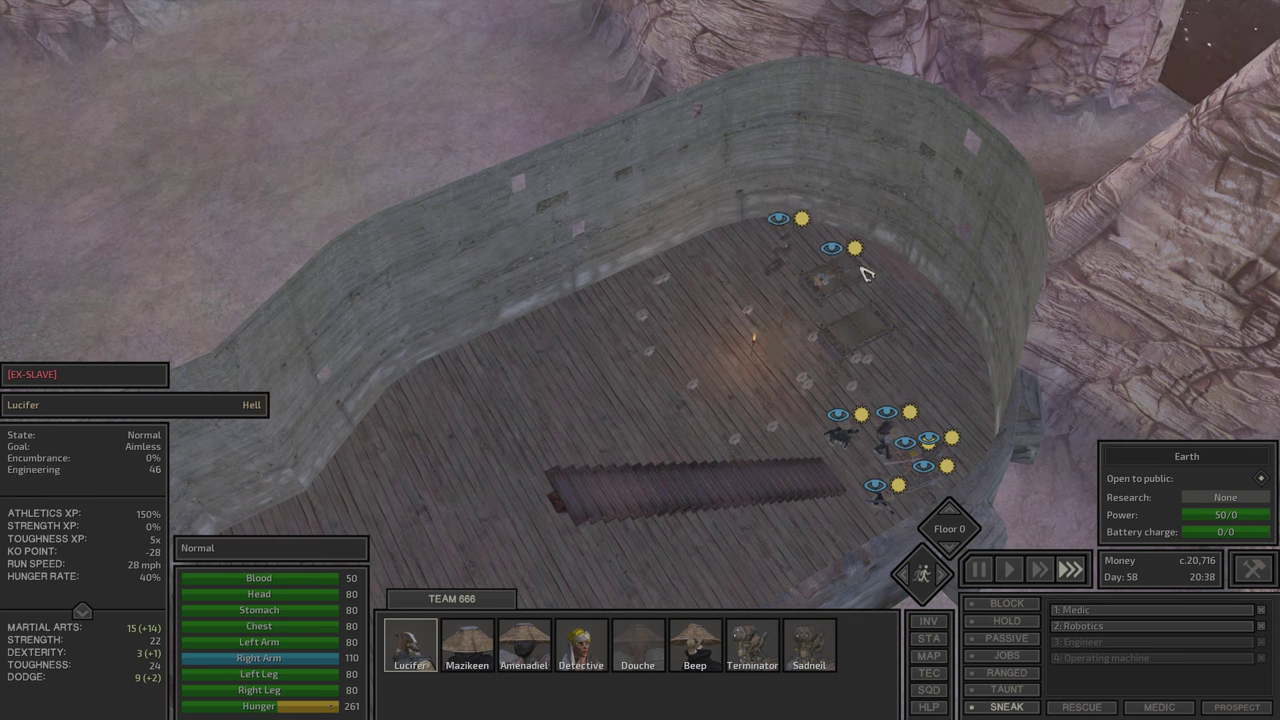
Step: Have Lucifer dismantle the torch post inside the base
{"action": "left_click", "coordinate": [835, 279]}
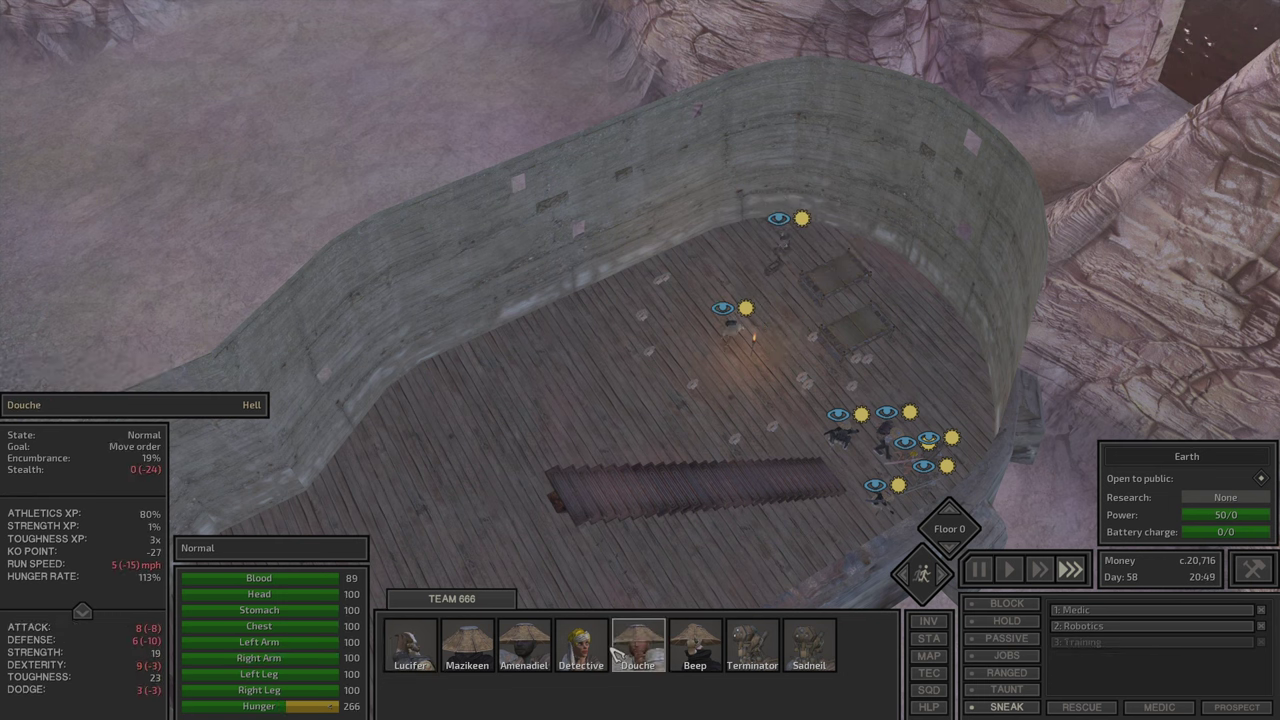
{"action": "left_click", "coordinate": [466, 655]}
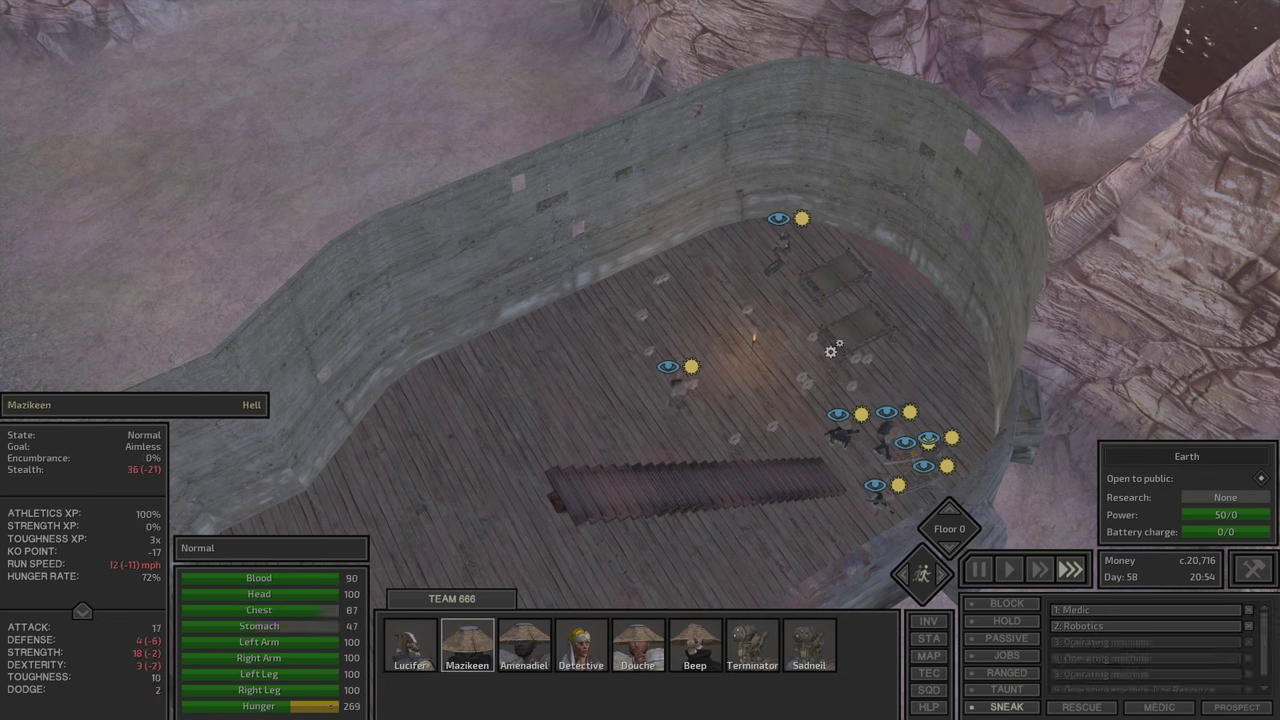
{"action": "left_click", "coordinate": [814, 306]}
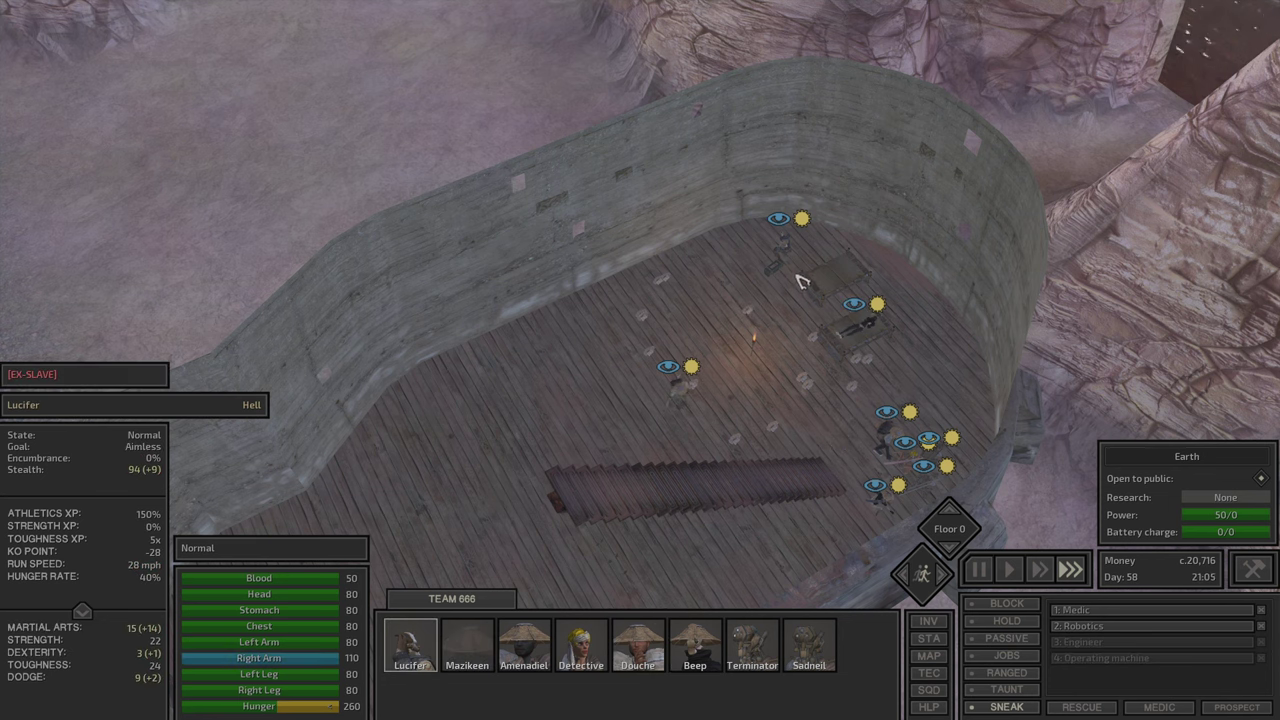
{"action": "left_click", "coordinate": [754, 340]}
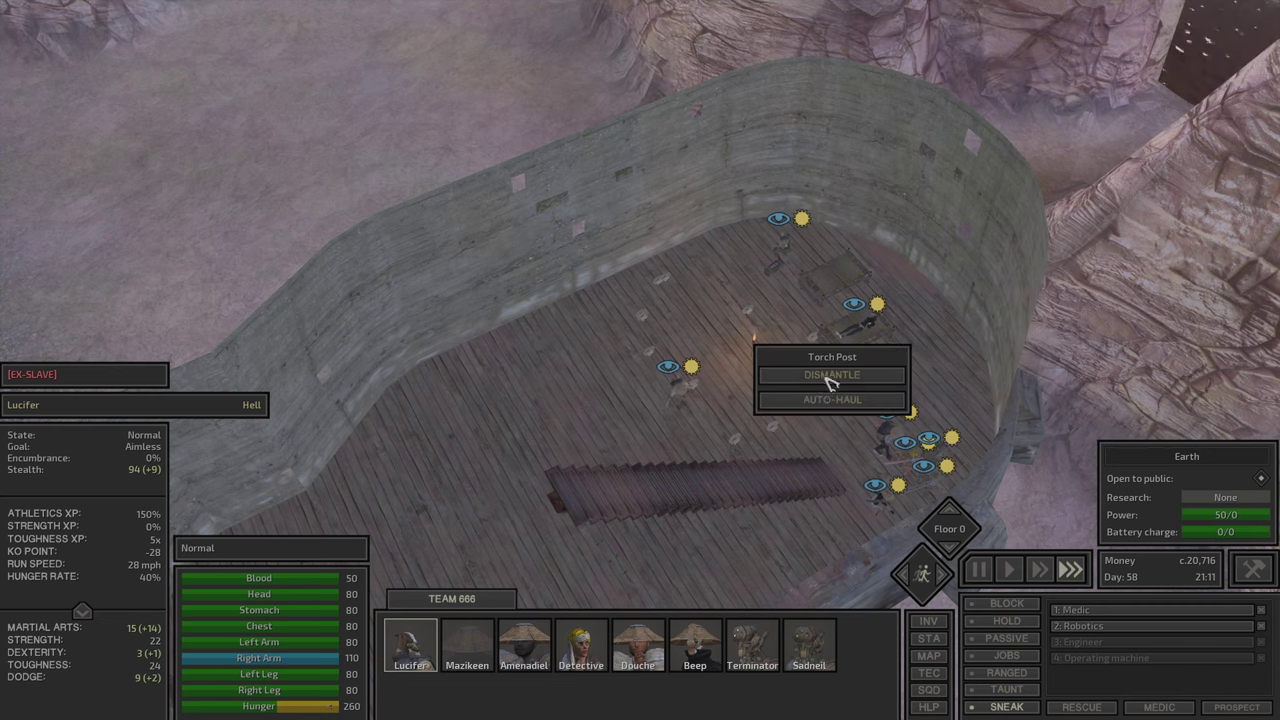
{"action": "left_click", "coordinate": [829, 376]}
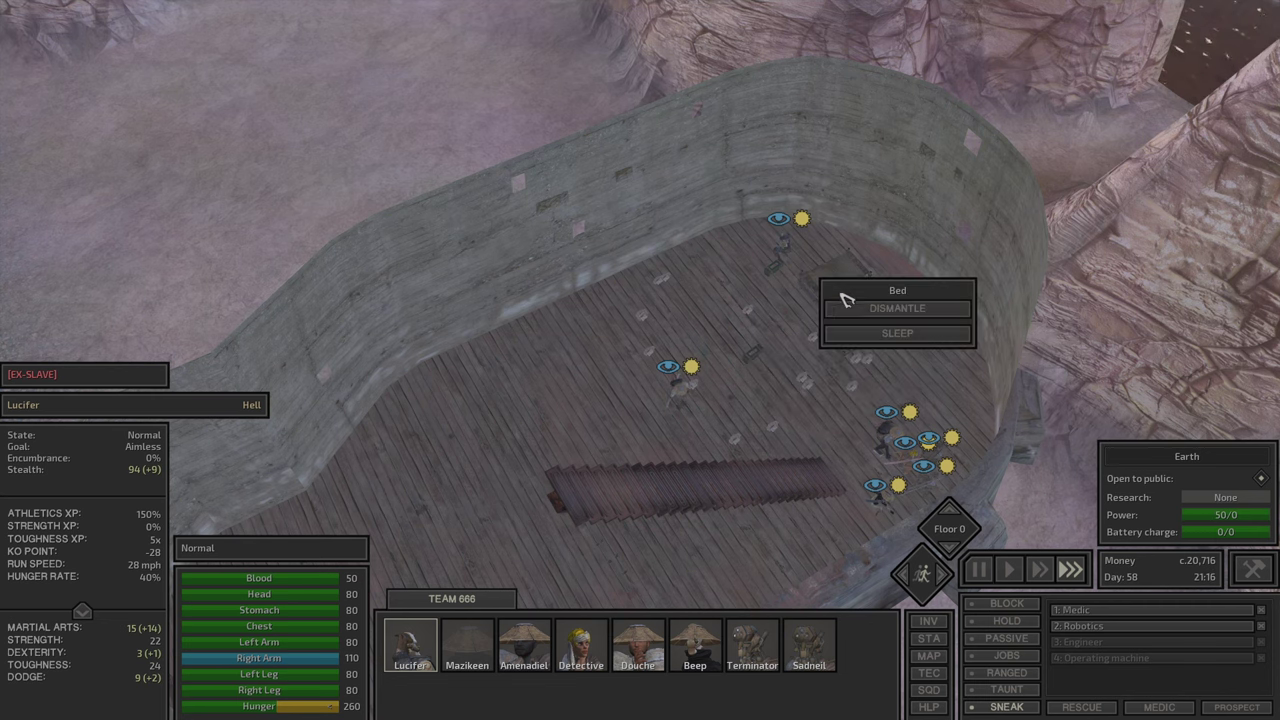
Step: Rotate the view around the base and inspect the Vegetable Farm L construction site
{"action": "key", "text": "e"}
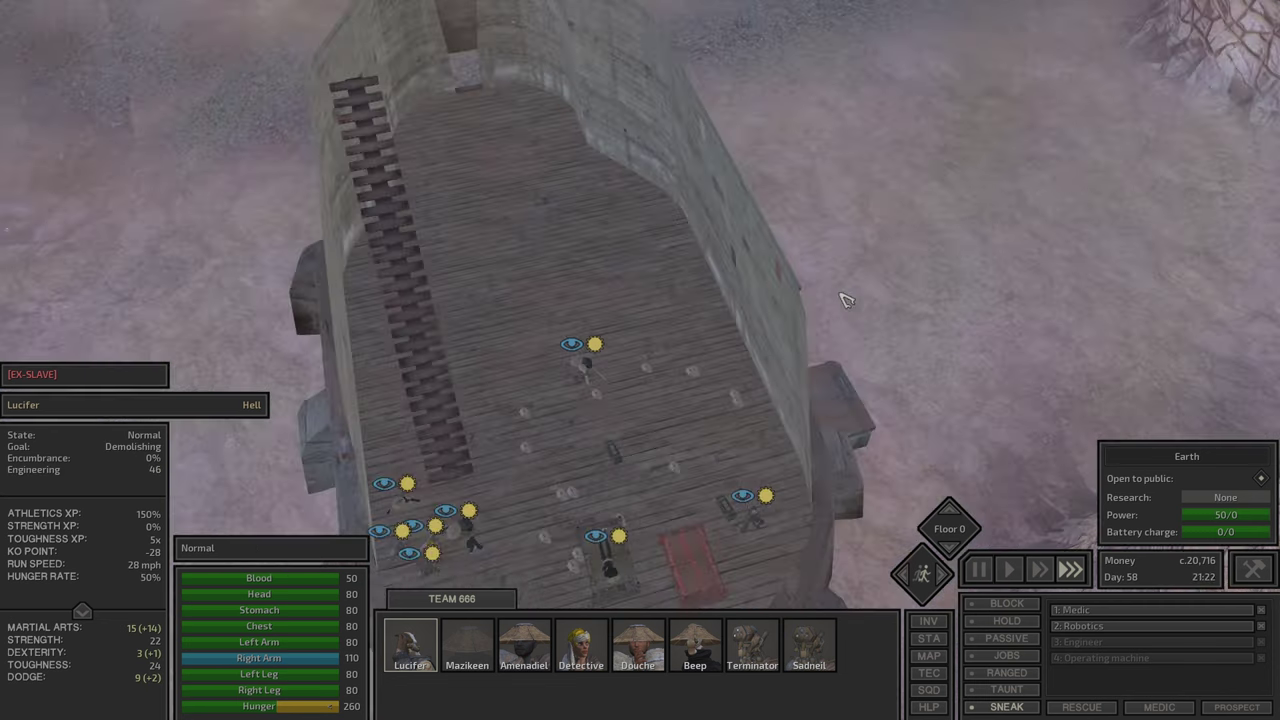
{"action": "key", "text": "e"}
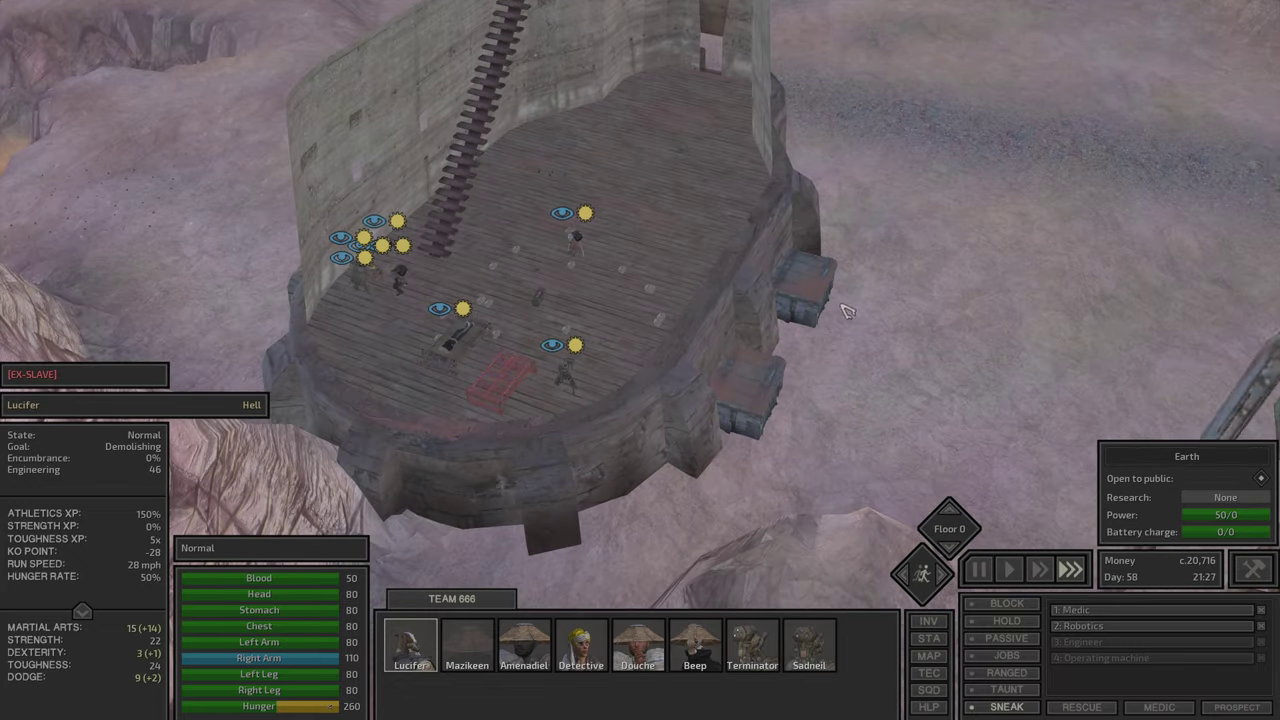
{"action": "key", "text": "e"}
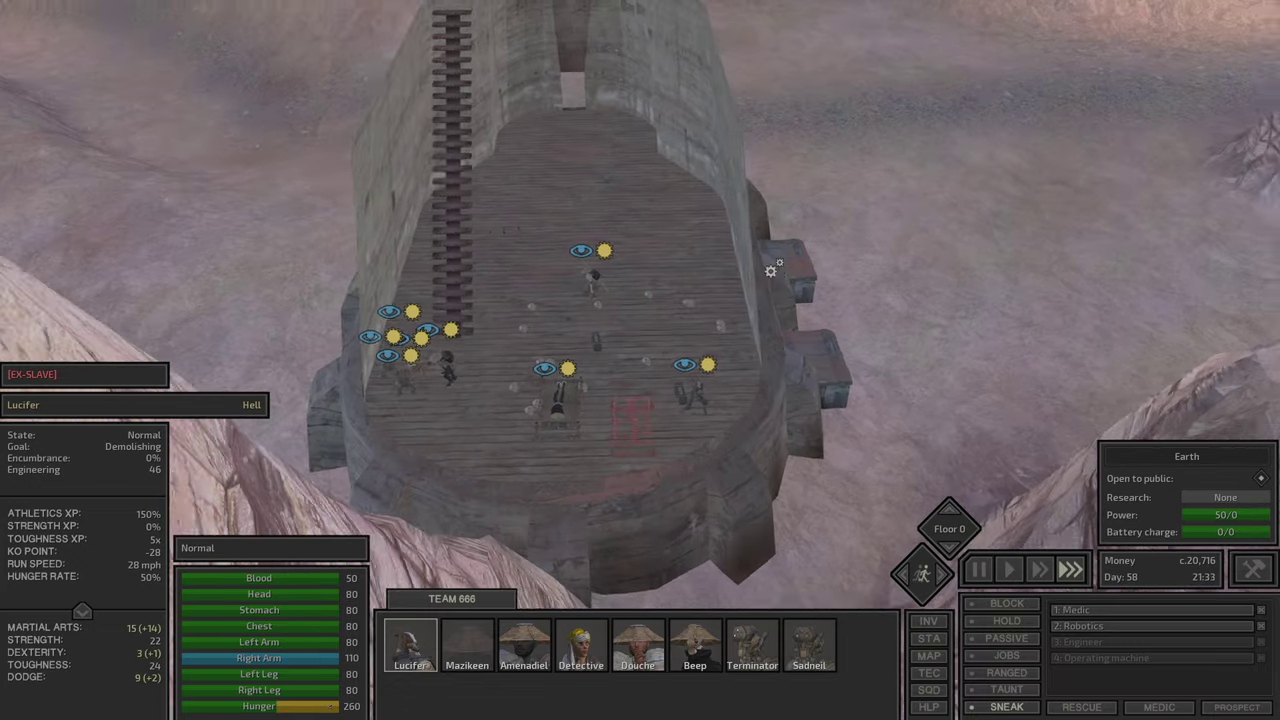
{"action": "key", "text": "e"}
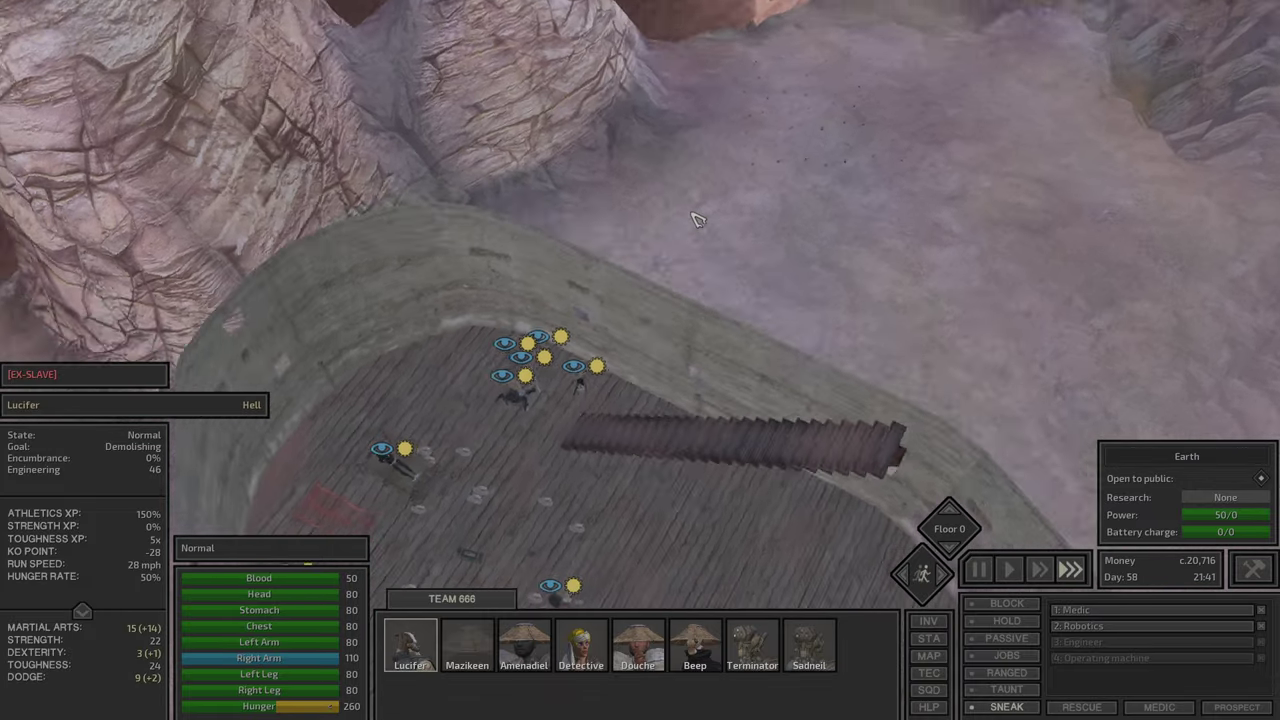
{"action": "key", "text": "w"}
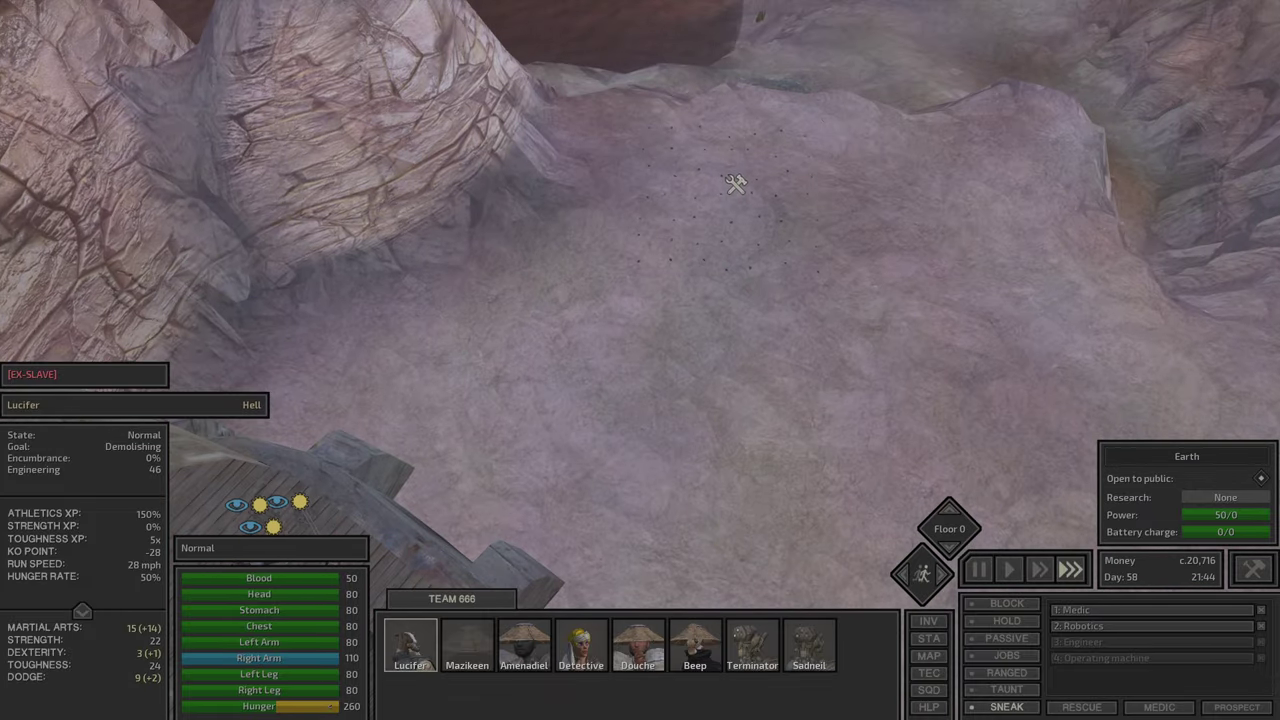
{"action": "left_click", "coordinate": [735, 183]}
{"action": "key", "text": "s"}
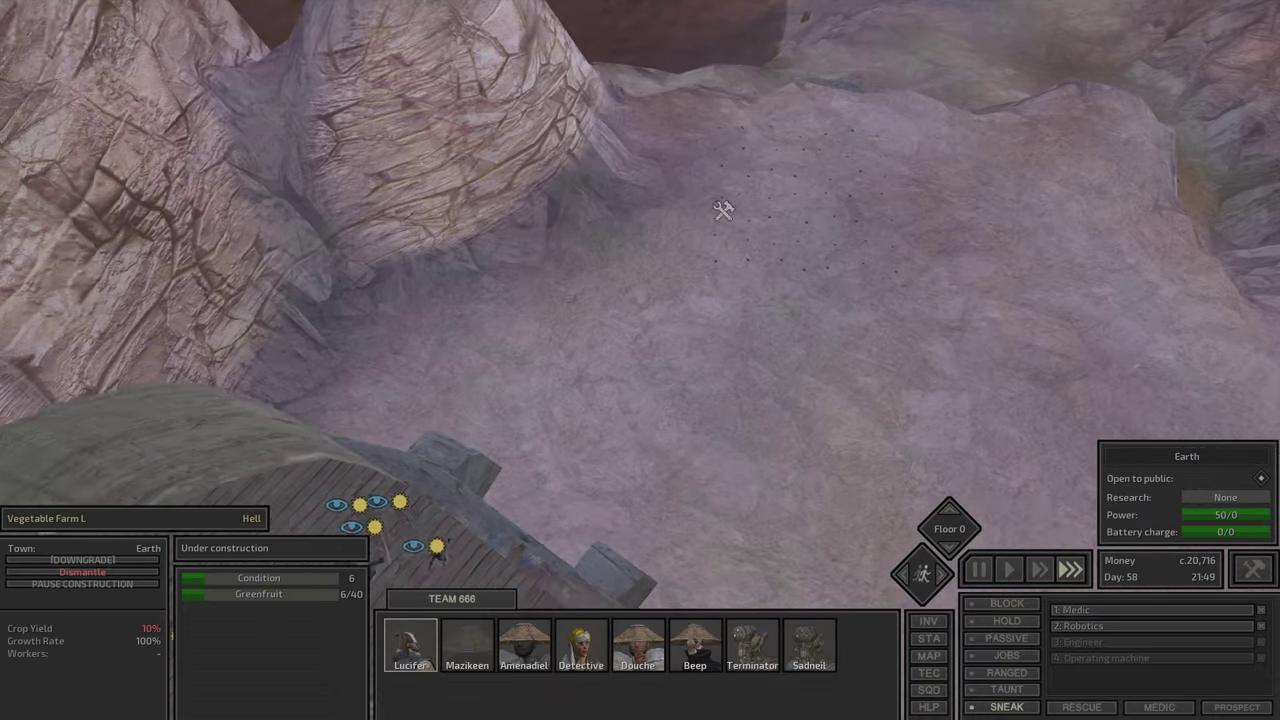
{"action": "left_click", "coordinate": [508, 387]}
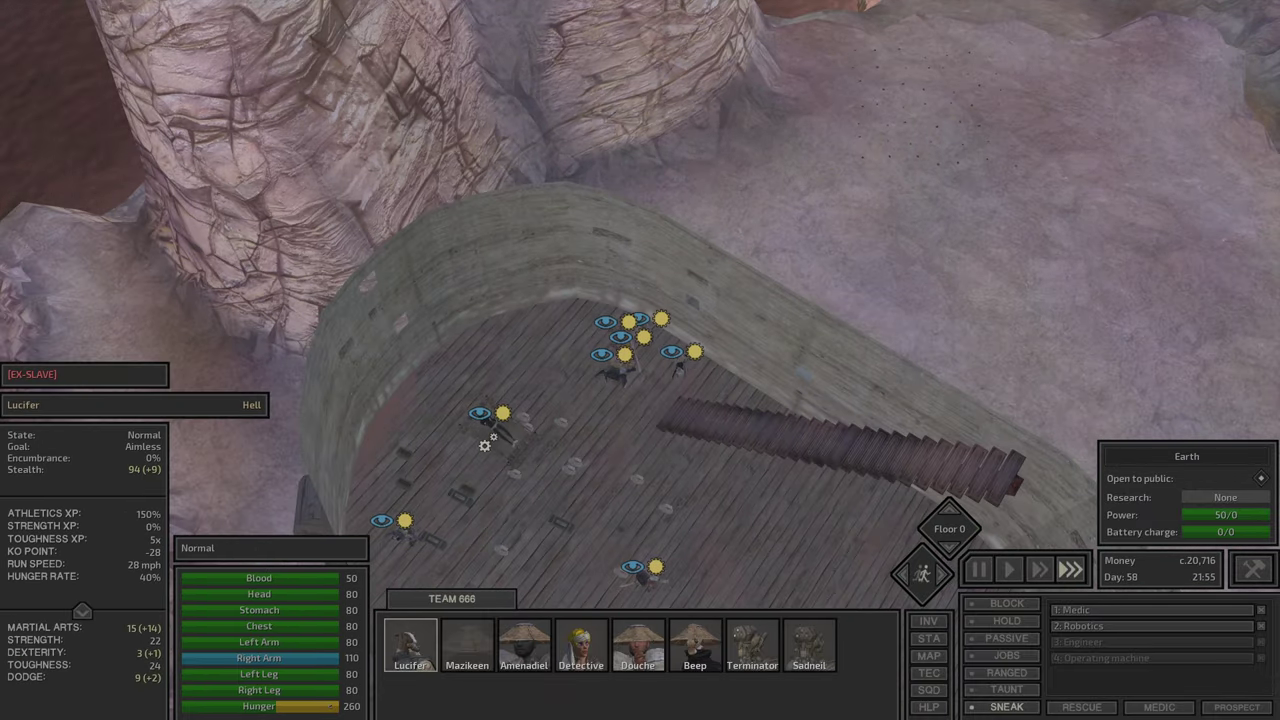
Step: Pick up the Fabrics from the floor and open Lucifer's and Mazikeen's inventories
{"action": "key", "text": "a"}
{"action": "key", "text": "alt"}
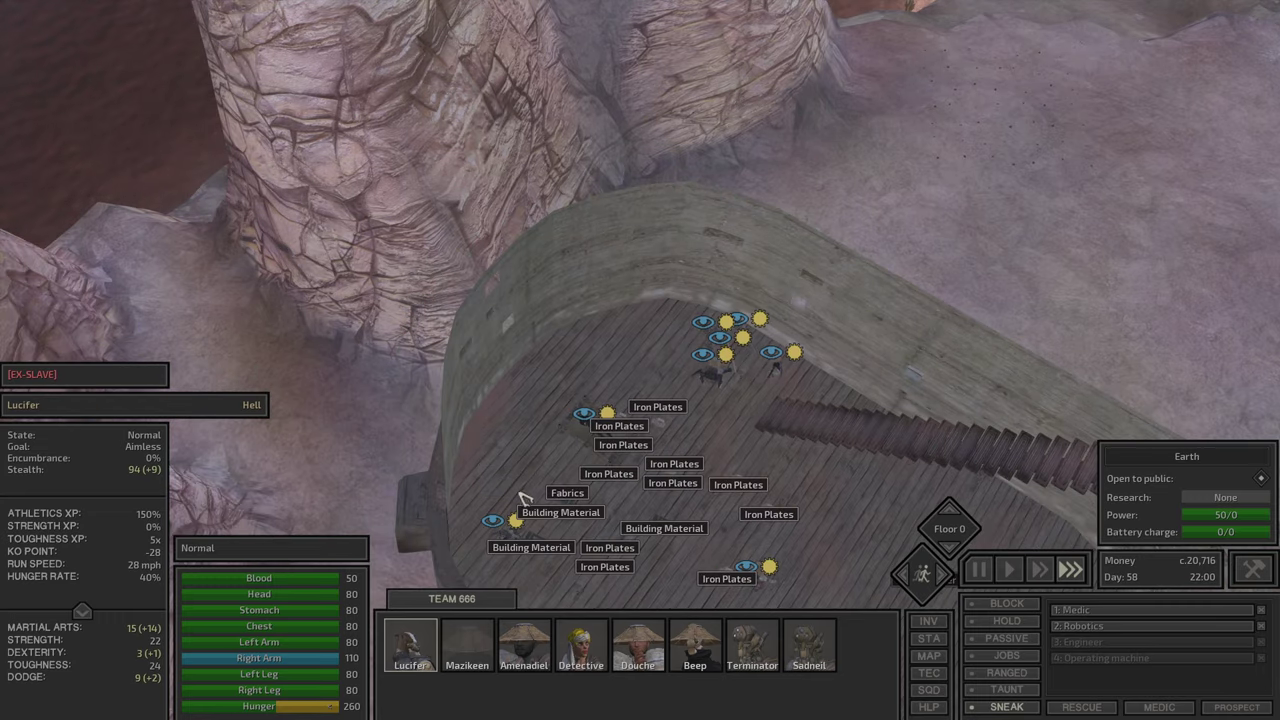
{"action": "right_click", "coordinate": [522, 498]}
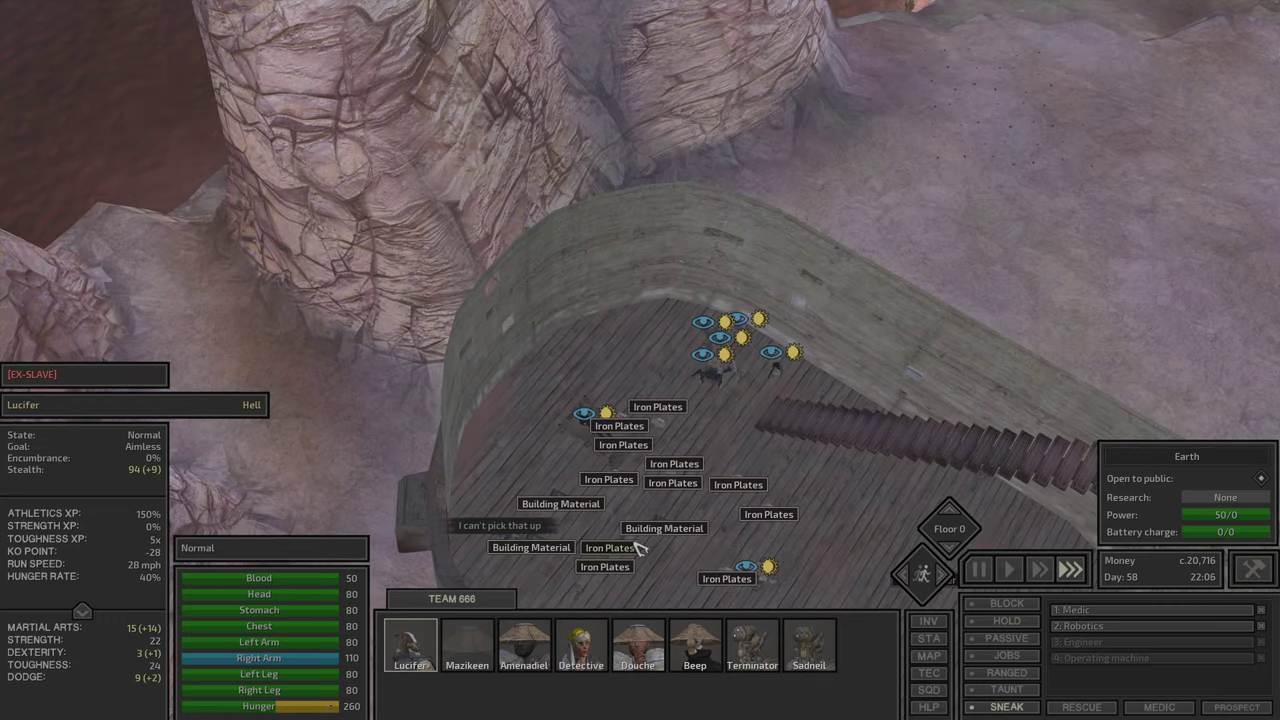
{"action": "key", "text": "w"}
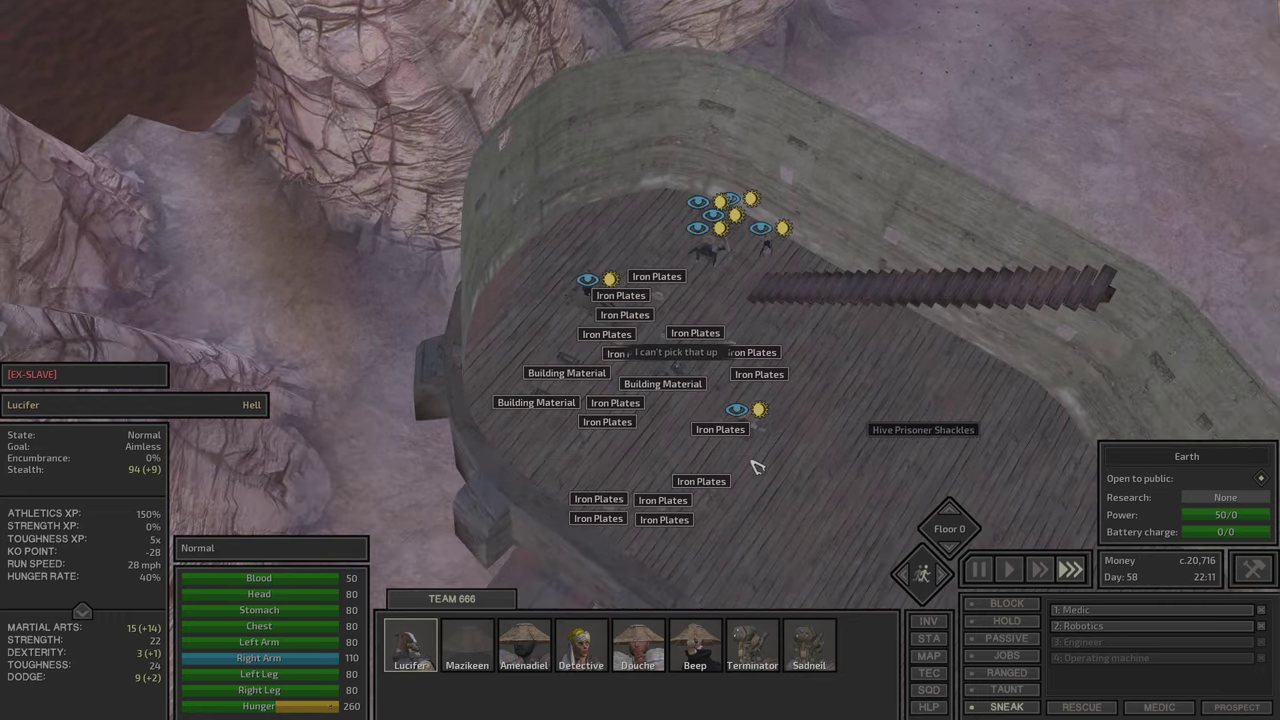
{"action": "key", "text": "i"}
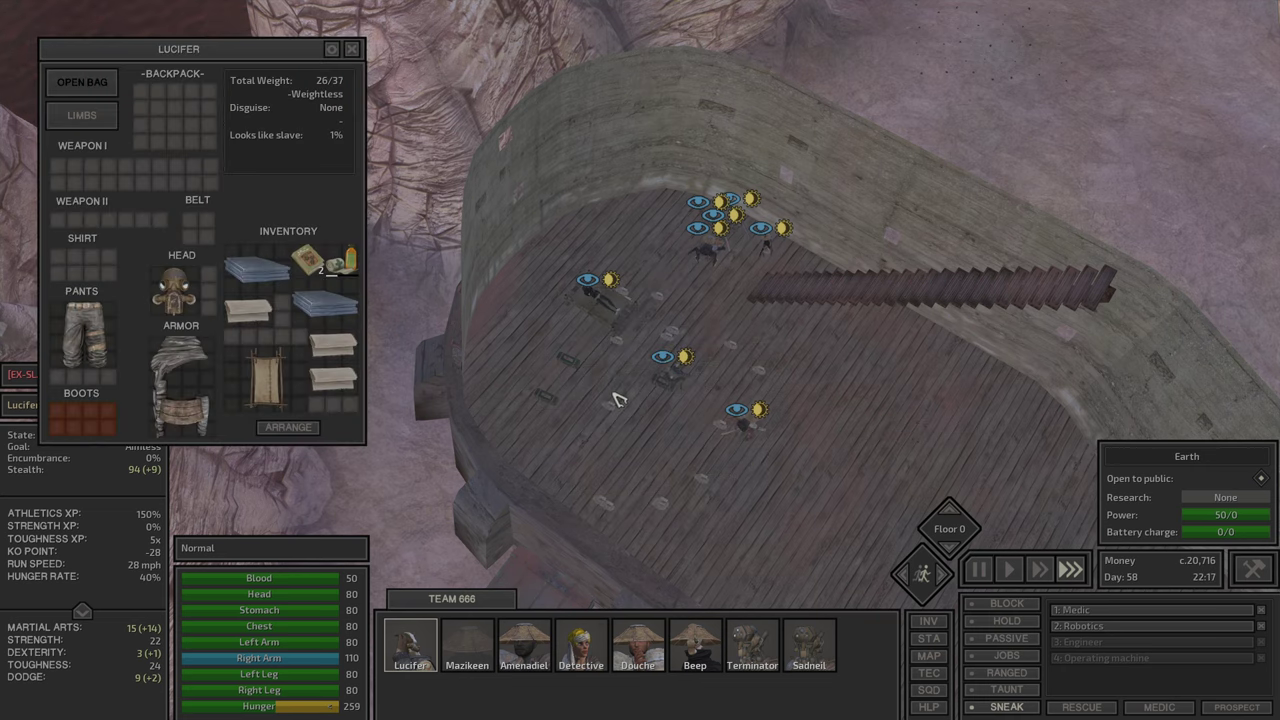
{"action": "left_click", "coordinate": [557, 332]}
{"action": "right_click", "coordinate": [832, 477]}
{"action": "left_click", "coordinate": [686, 378]}
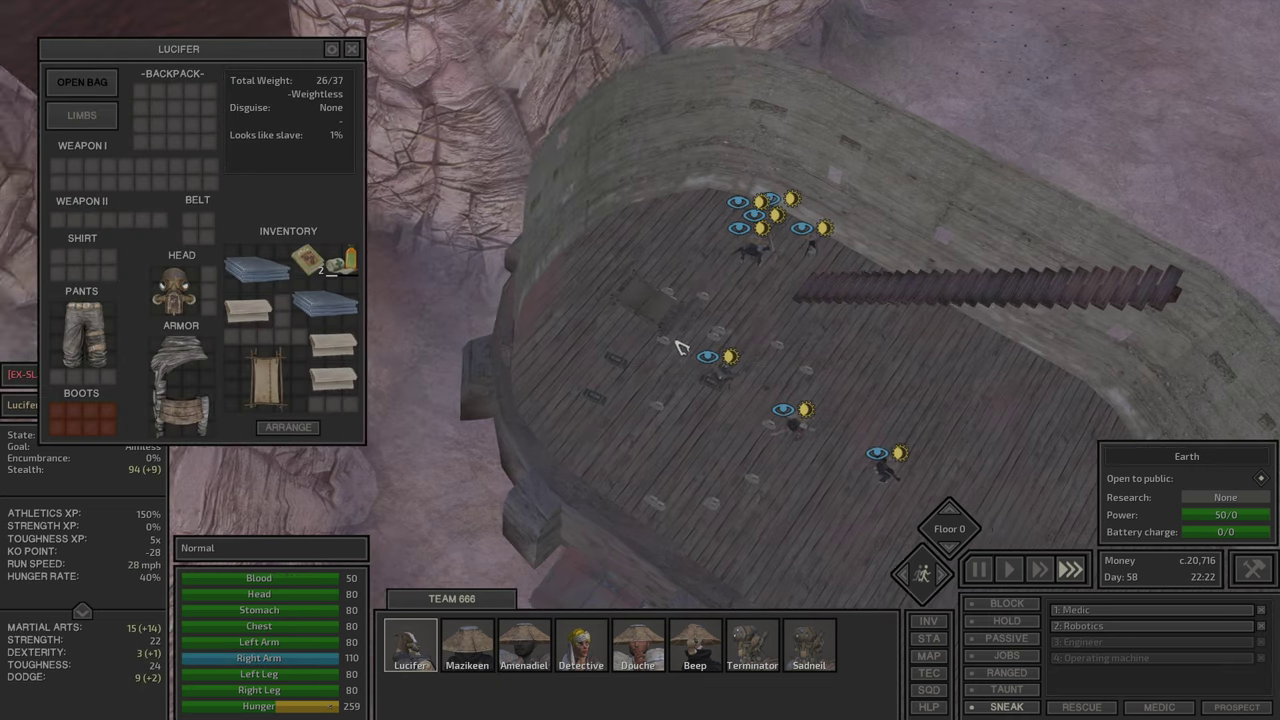
{"action": "right_click", "coordinate": [737, 334]}
{"action": "left_click", "coordinate": [757, 347]}
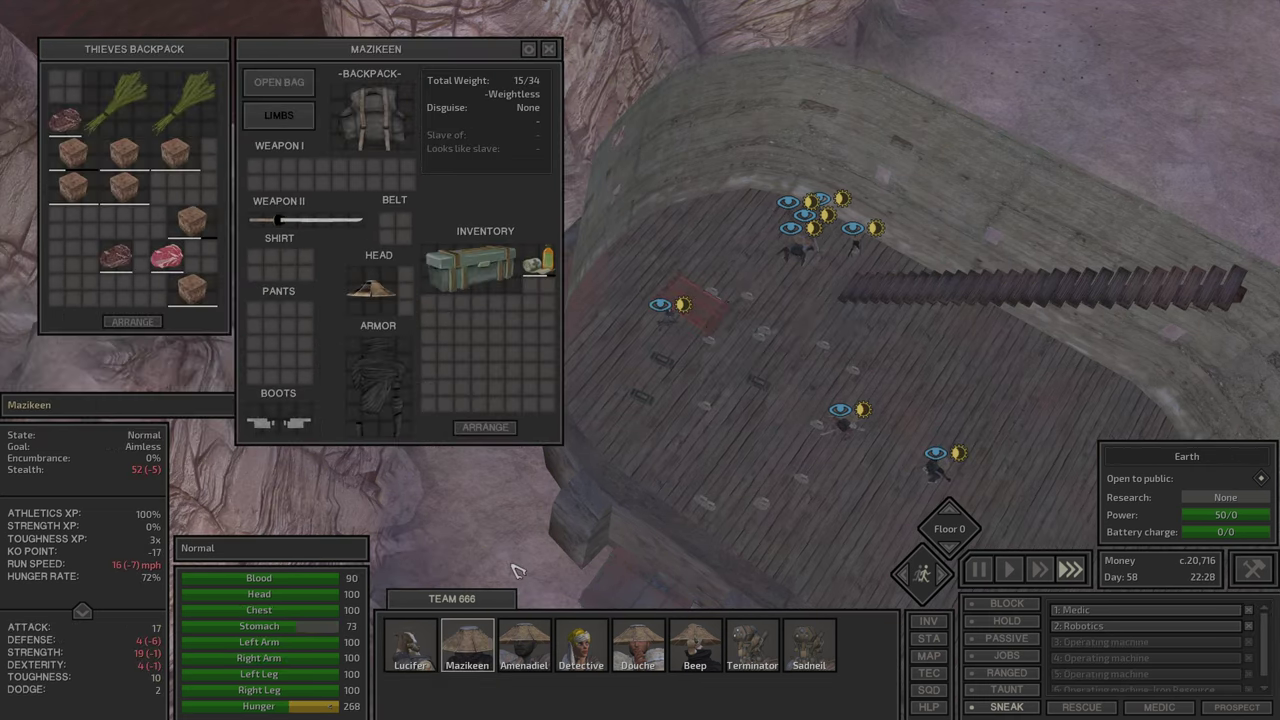
Step: Pick up several iron plate stacks and the building material crate from the floor
{"action": "key", "text": "alt"}
{"action": "right_click", "coordinate": [733, 288]}
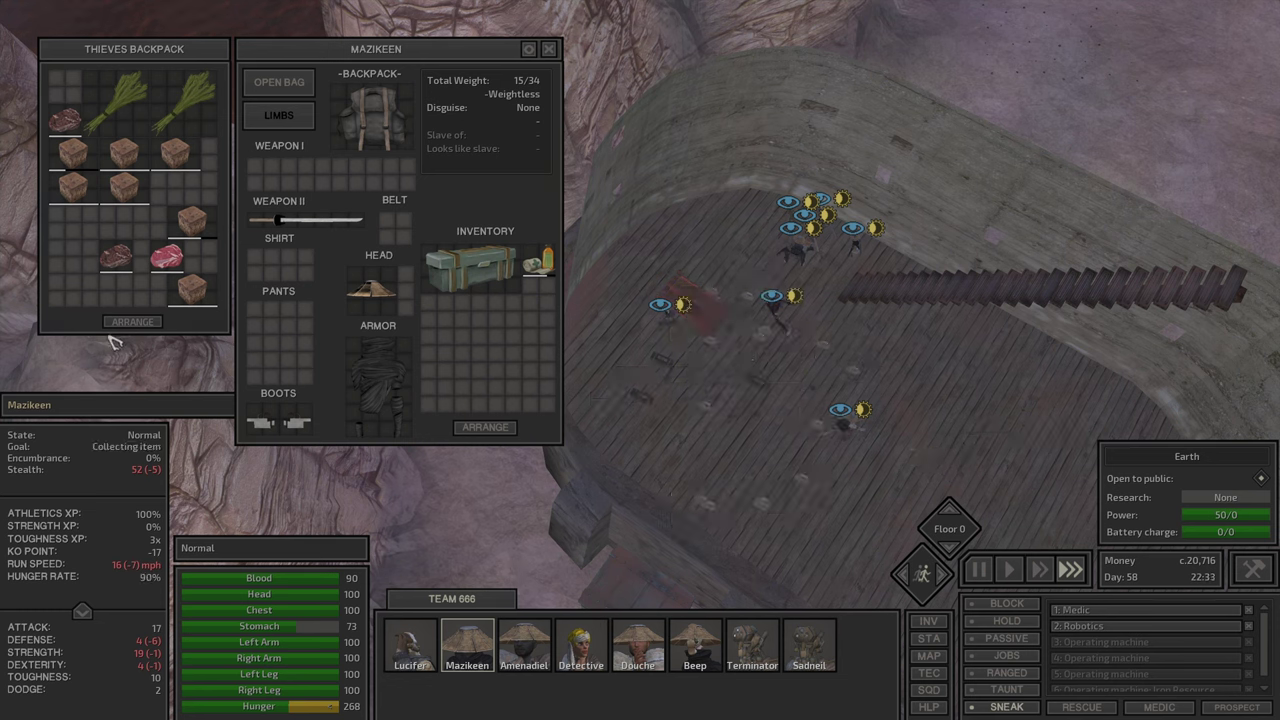
{"action": "left_click", "coordinate": [138, 321]}
{"action": "key", "text": "alt"}
{"action": "right_click", "coordinate": [735, 308]}
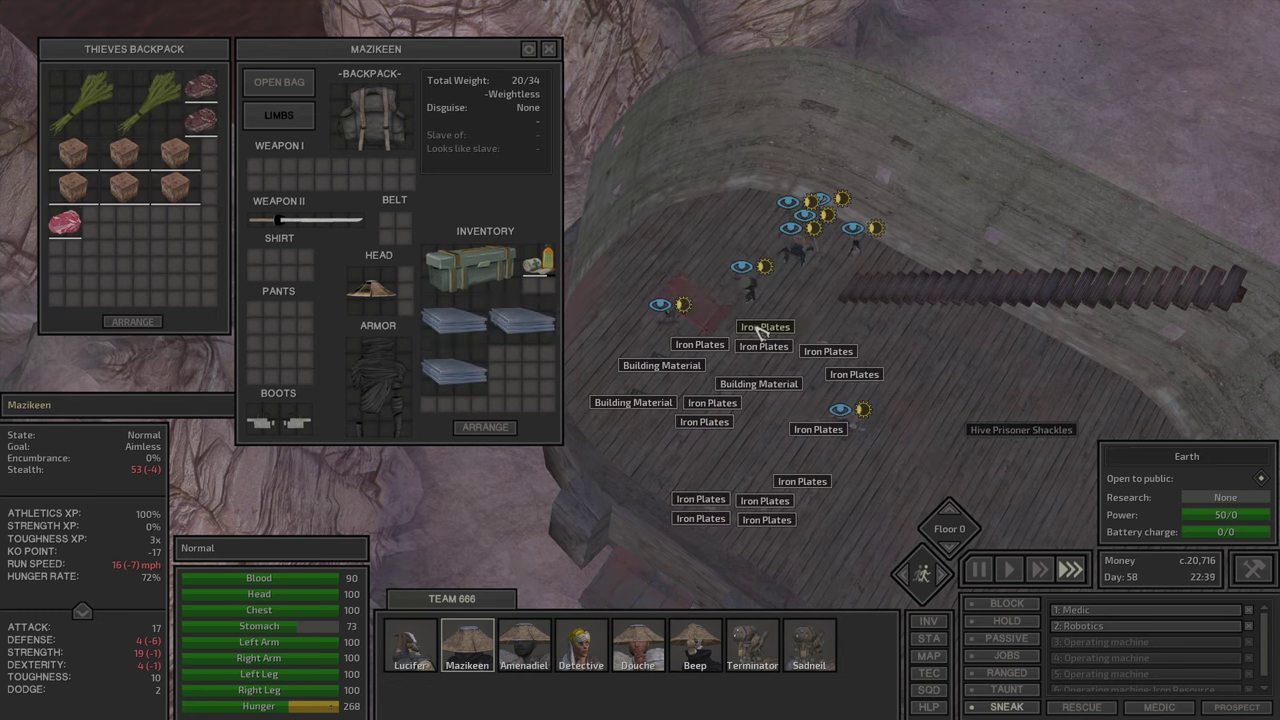
{"action": "right_click", "coordinate": [760, 332]}
{"action": "right_click", "coordinate": [742, 342]}
{"action": "right_click", "coordinate": [683, 371]}
{"action": "left_click", "coordinate": [672, 405]}
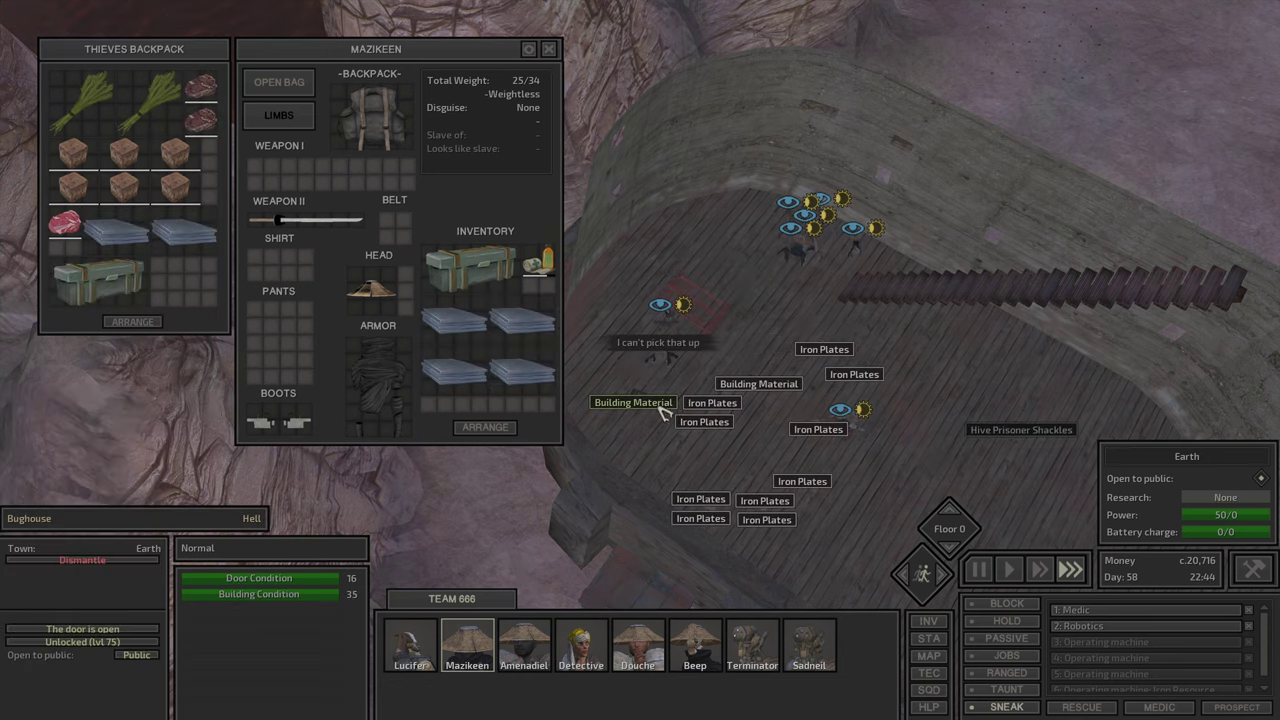
{"action": "right_click", "coordinate": [724, 422]}
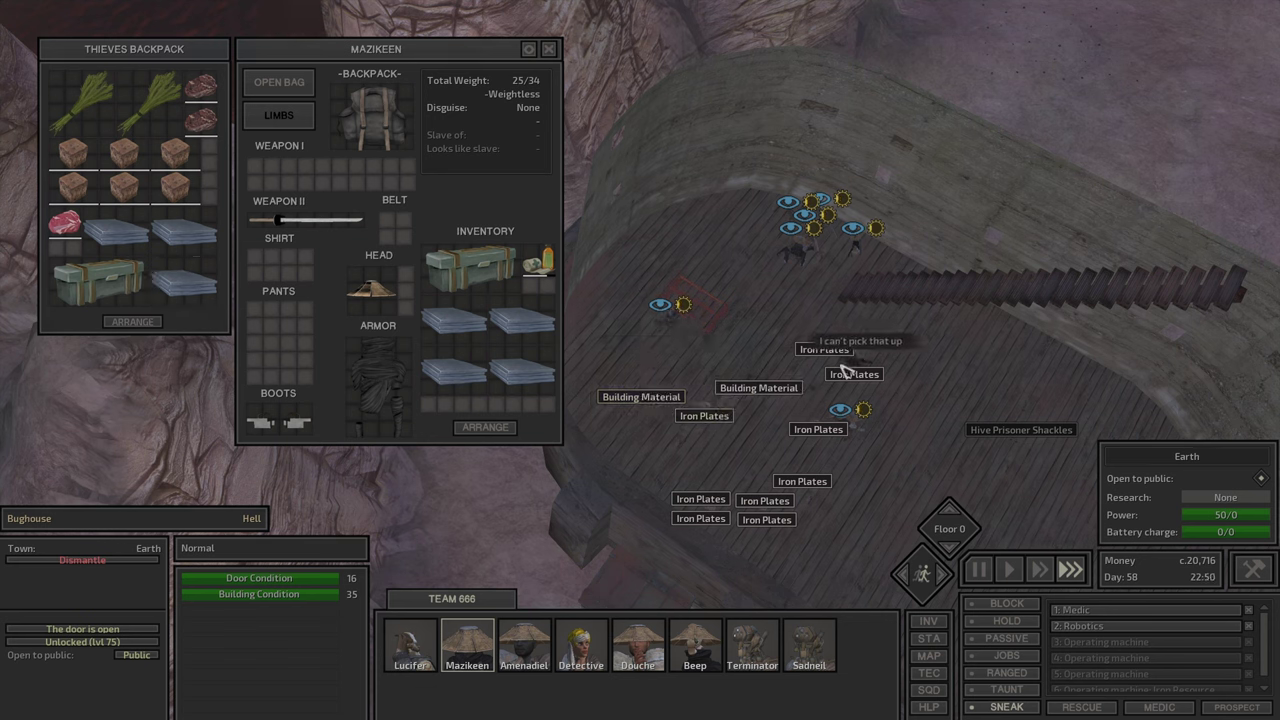
Step: Tidy Amenadiel's inventory and equip Detective's wooden backpack
{"action": "left_click", "coordinate": [540, 648]}
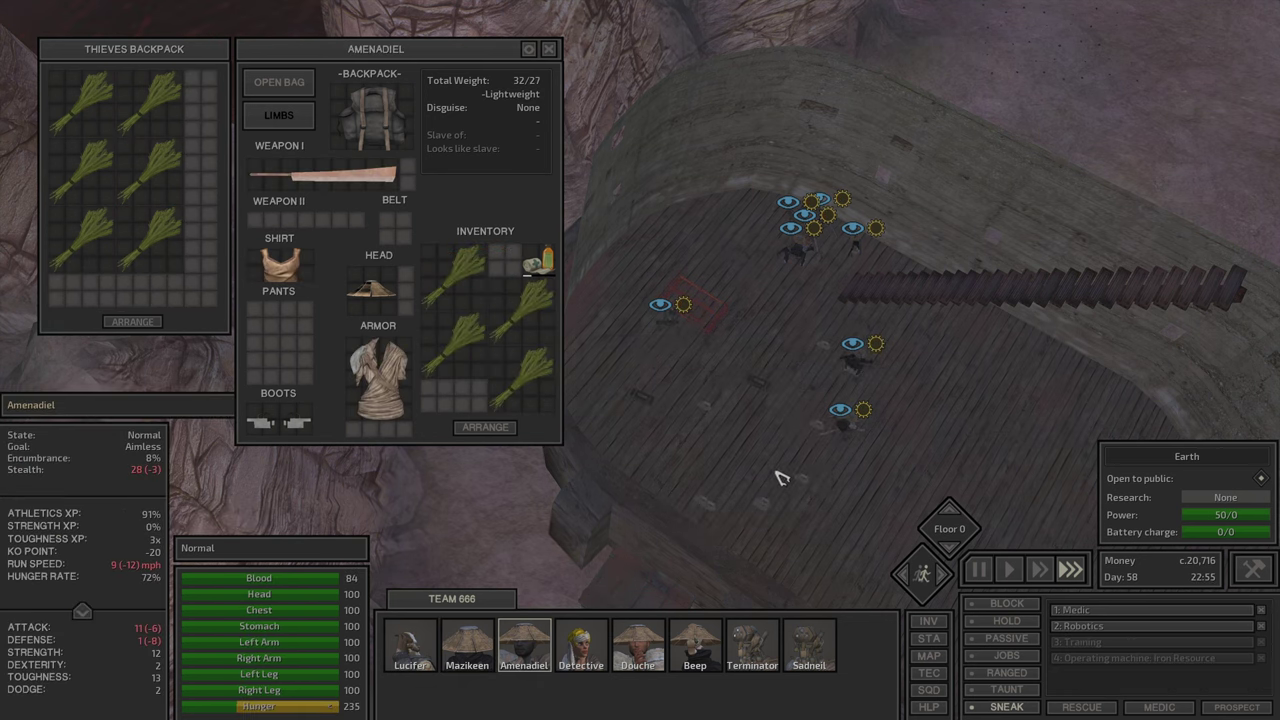
{"action": "left_click", "coordinate": [494, 432]}
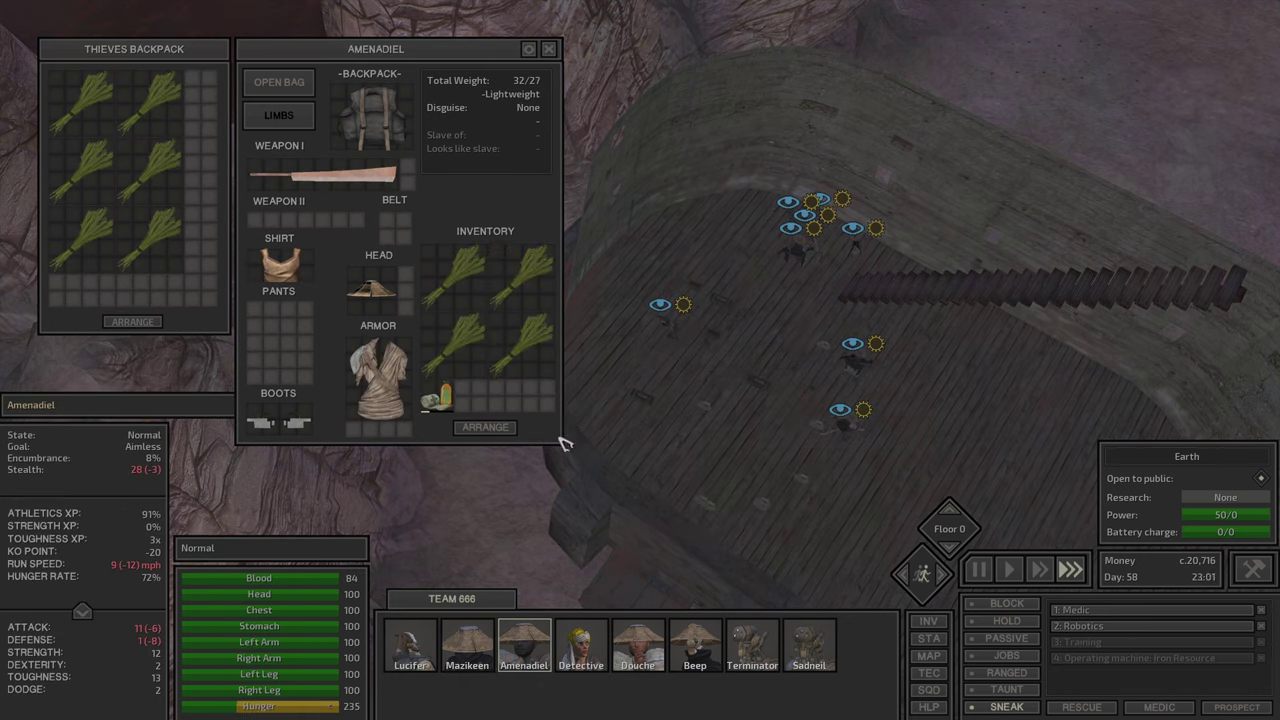
{"action": "left_click", "coordinate": [588, 648]}
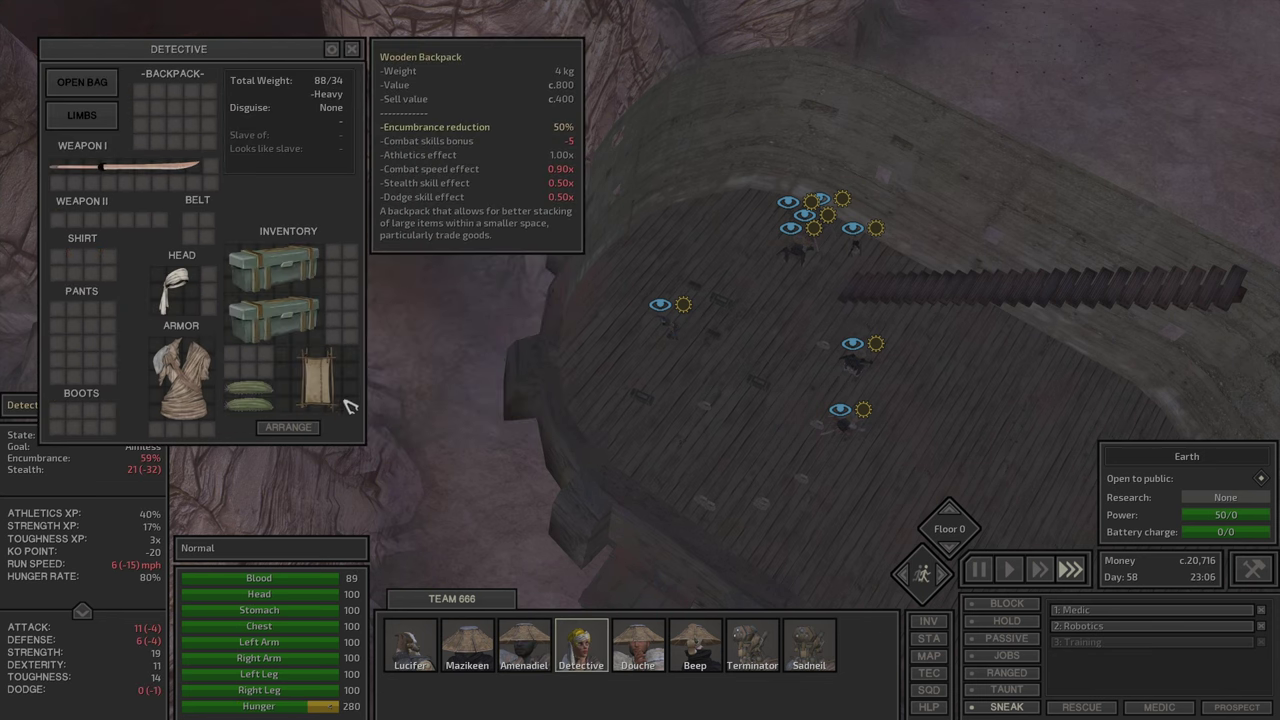
{"action": "left_click_drag", "start_coordinate": [320, 385], "coordinate": [175, 115]}
{"action": "left_click", "coordinate": [82, 82]}
{"action": "left_click_drag", "start_coordinate": [200, 49], "coordinate": [420, 70]}
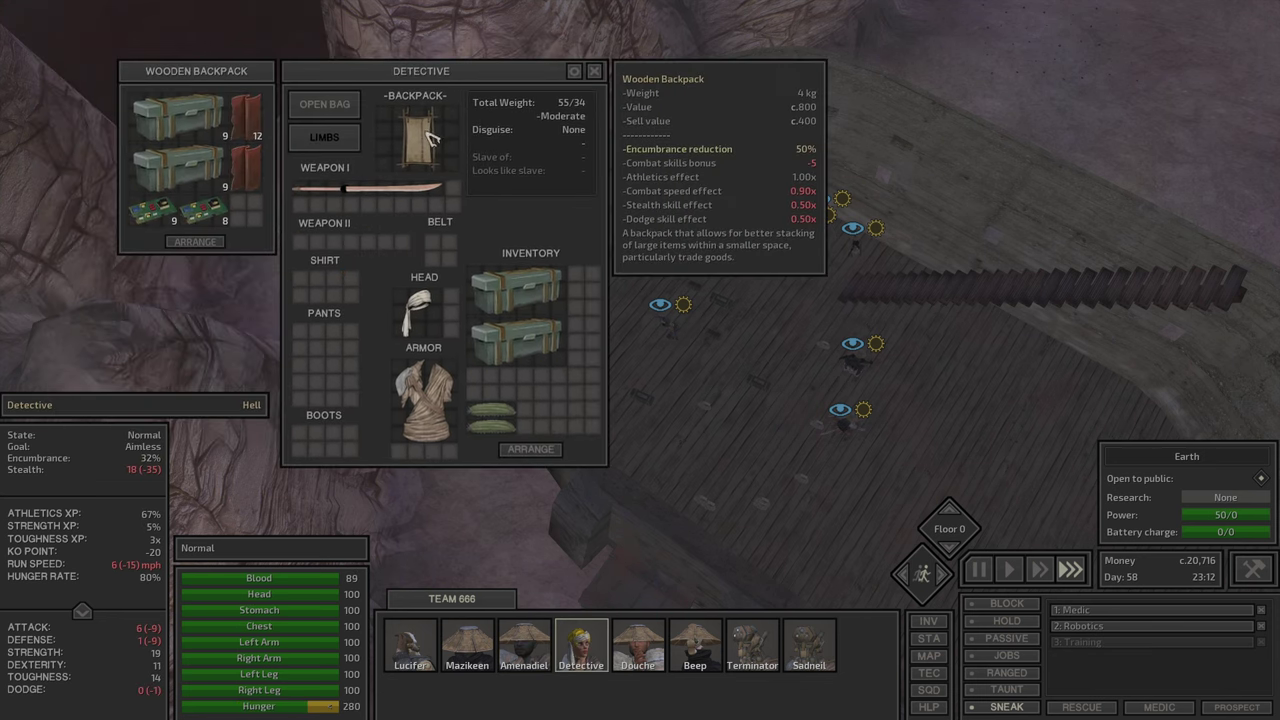
Step: Have Beep pick up iron plates while checking Douche's, Terminator's and Sadneil's packs
{"action": "left_click", "coordinate": [644, 660]}
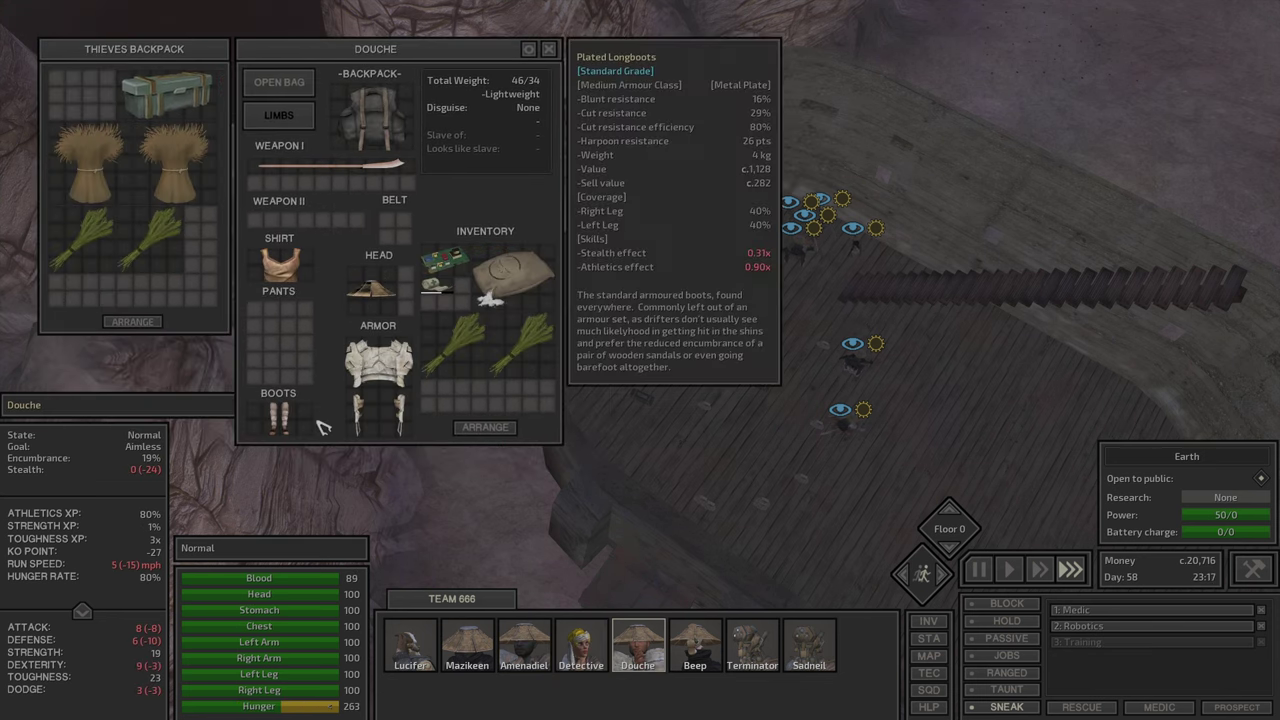
{"action": "left_click", "coordinate": [160, 324]}
{"action": "key", "text": "alt"}
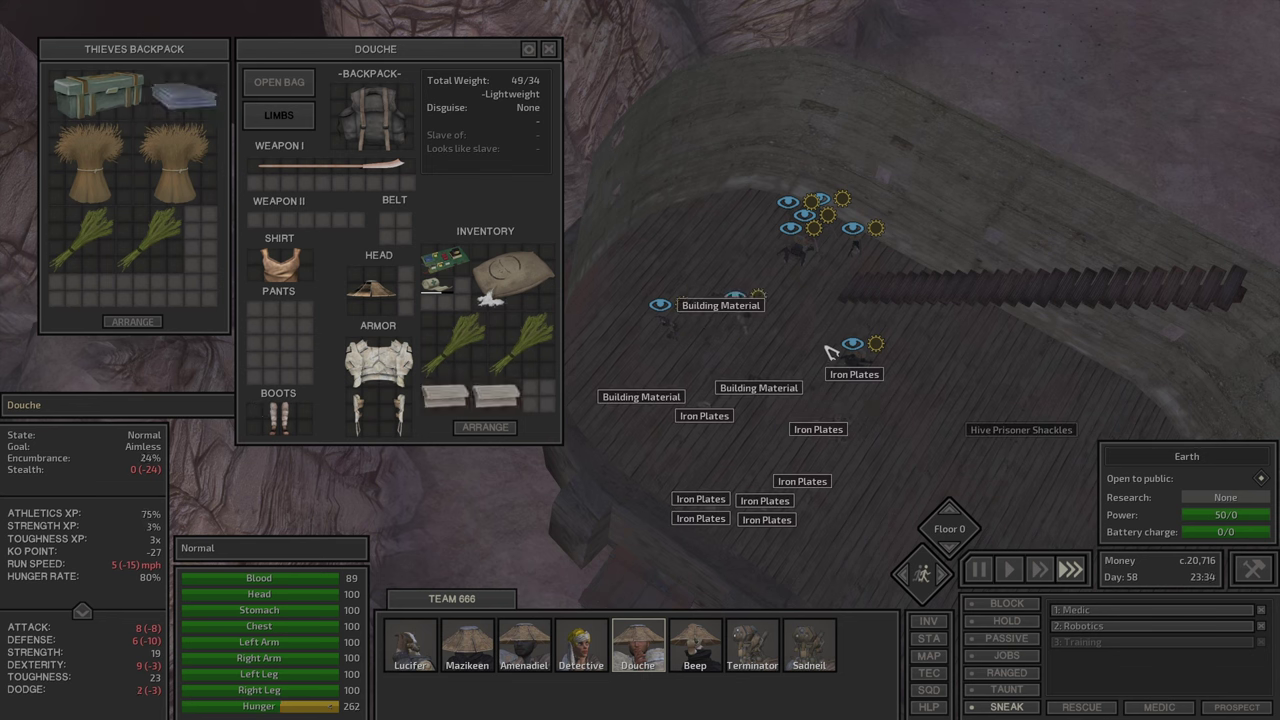
{"action": "left_click", "coordinate": [706, 650]}
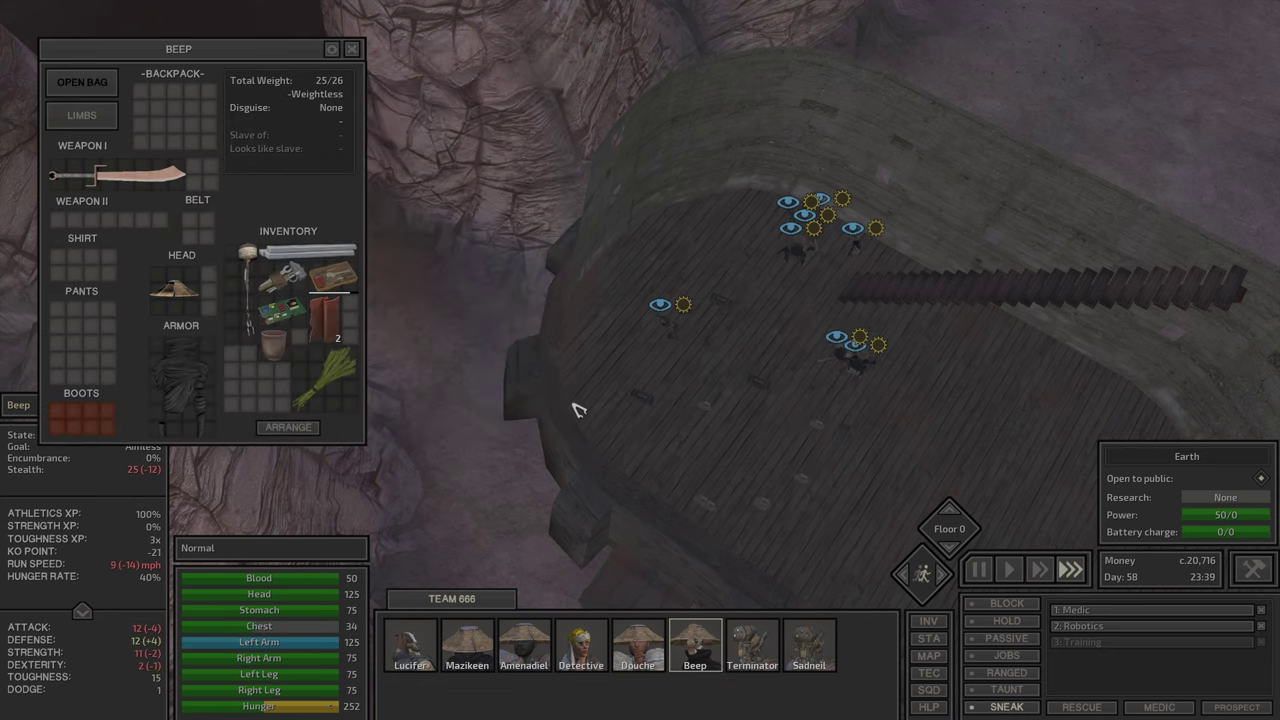
{"action": "key", "text": "alt"}
{"action": "right_click", "coordinate": [855, 378]}
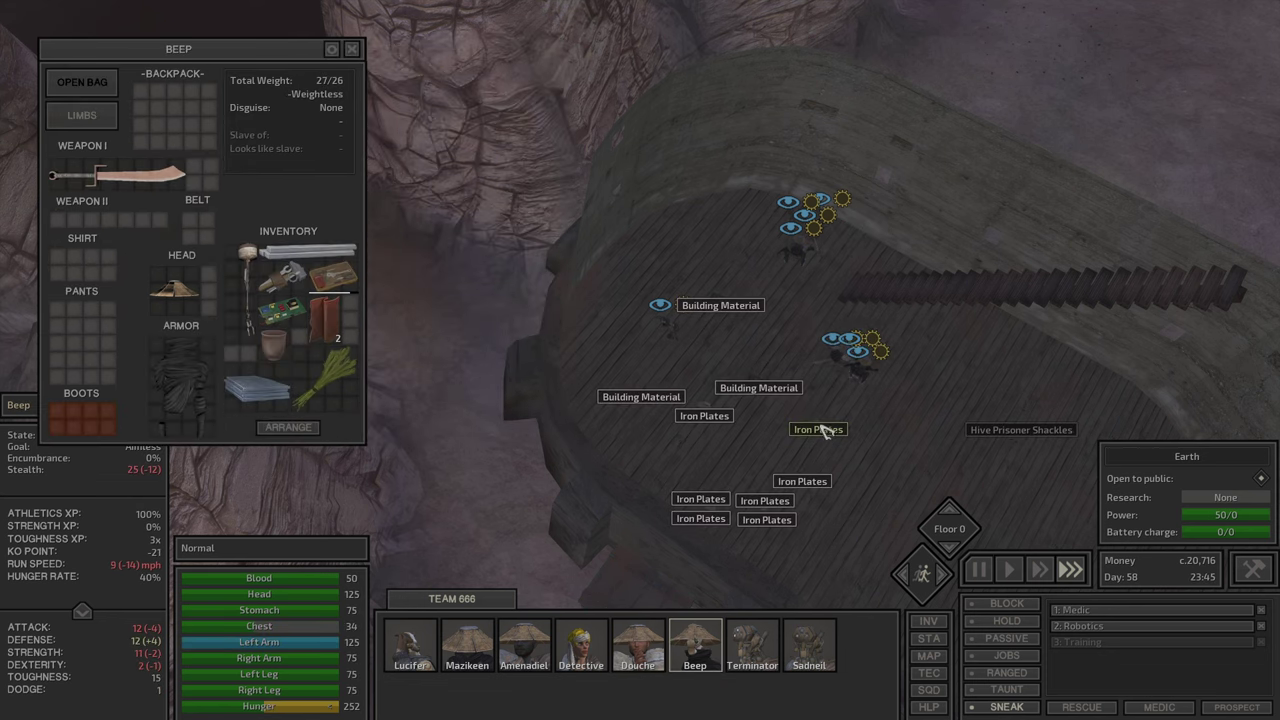
{"action": "left_click", "coordinate": [752, 648]}
{"action": "key", "text": "alt"}
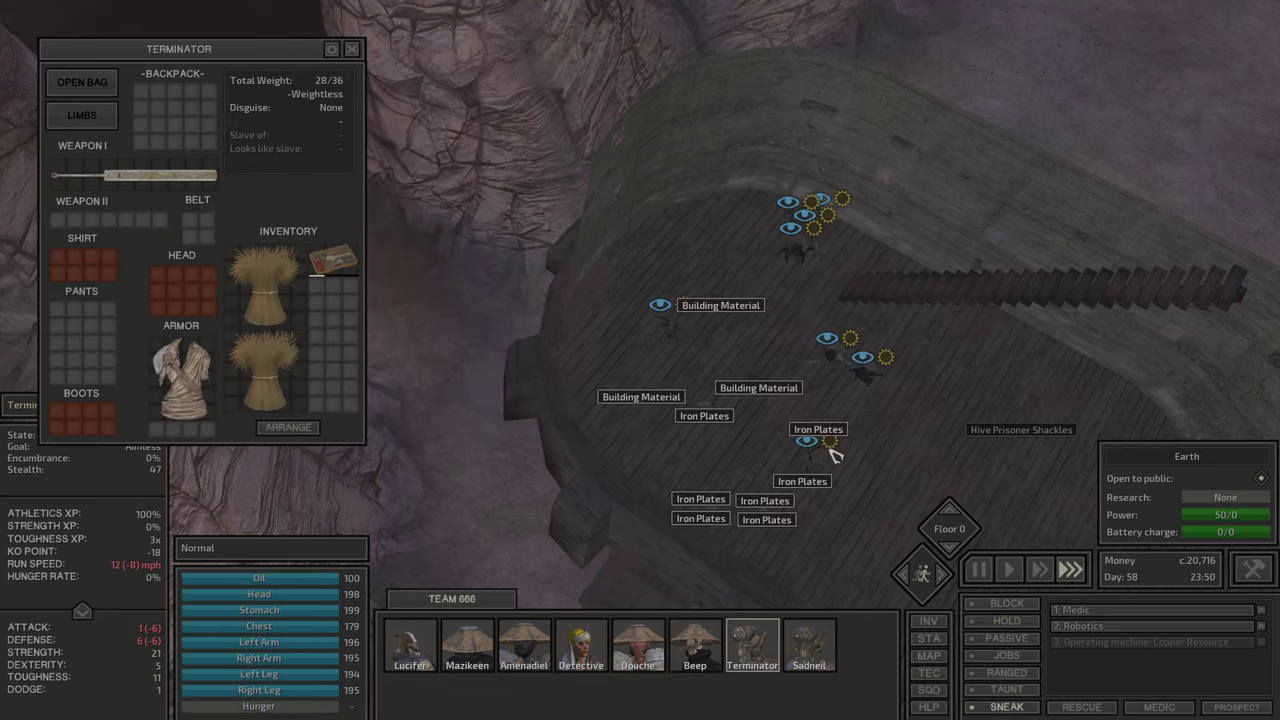
{"action": "left_click", "coordinate": [805, 650]}
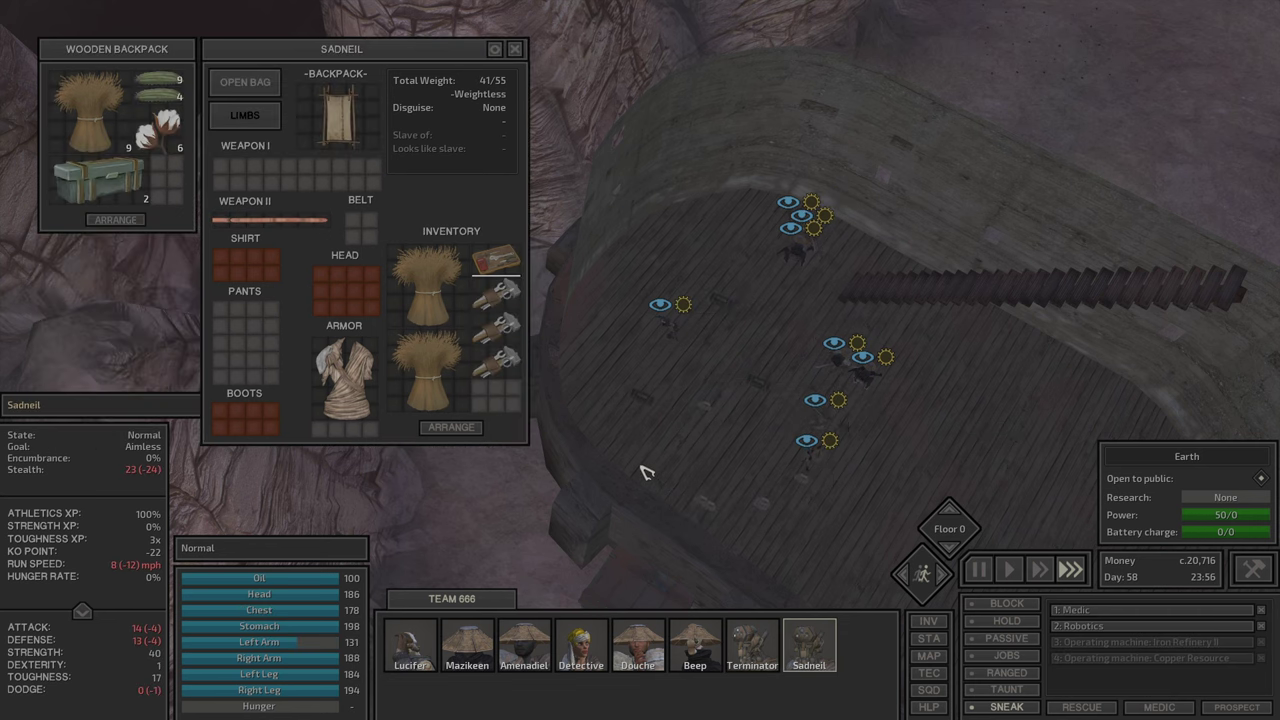
{"action": "key", "text": "alt"}
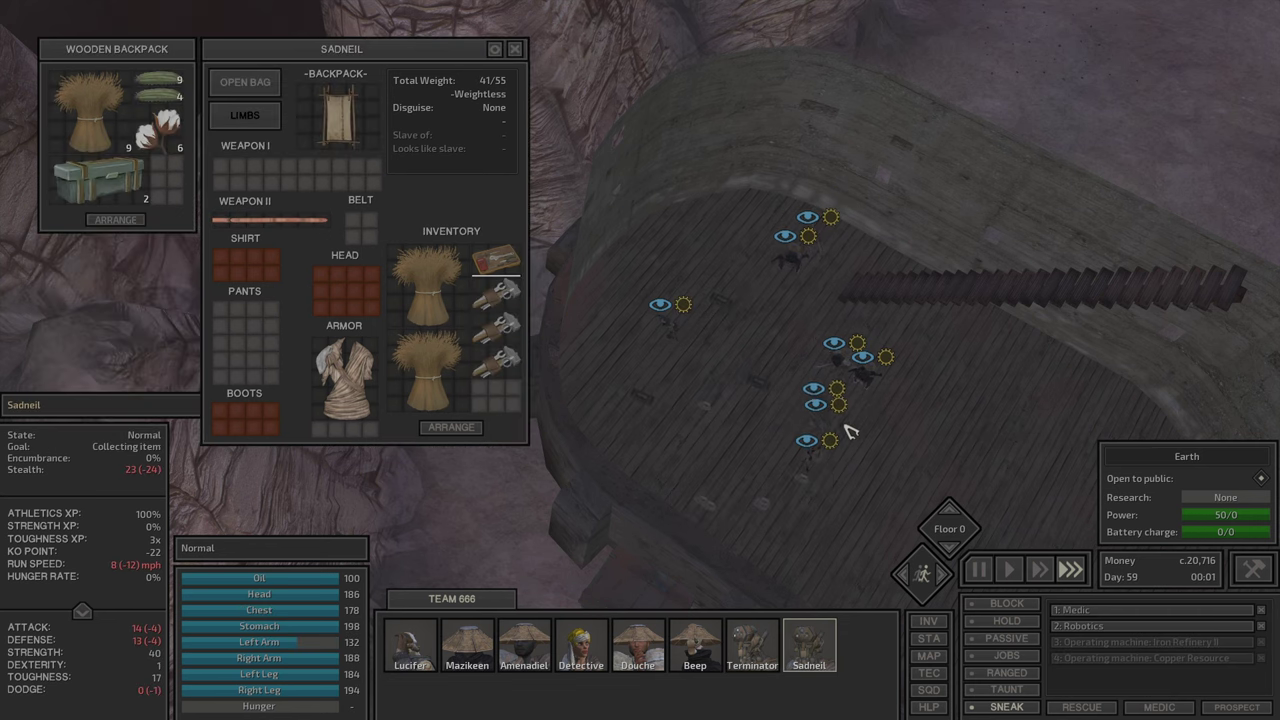
{"action": "key", "text": "Tab"}
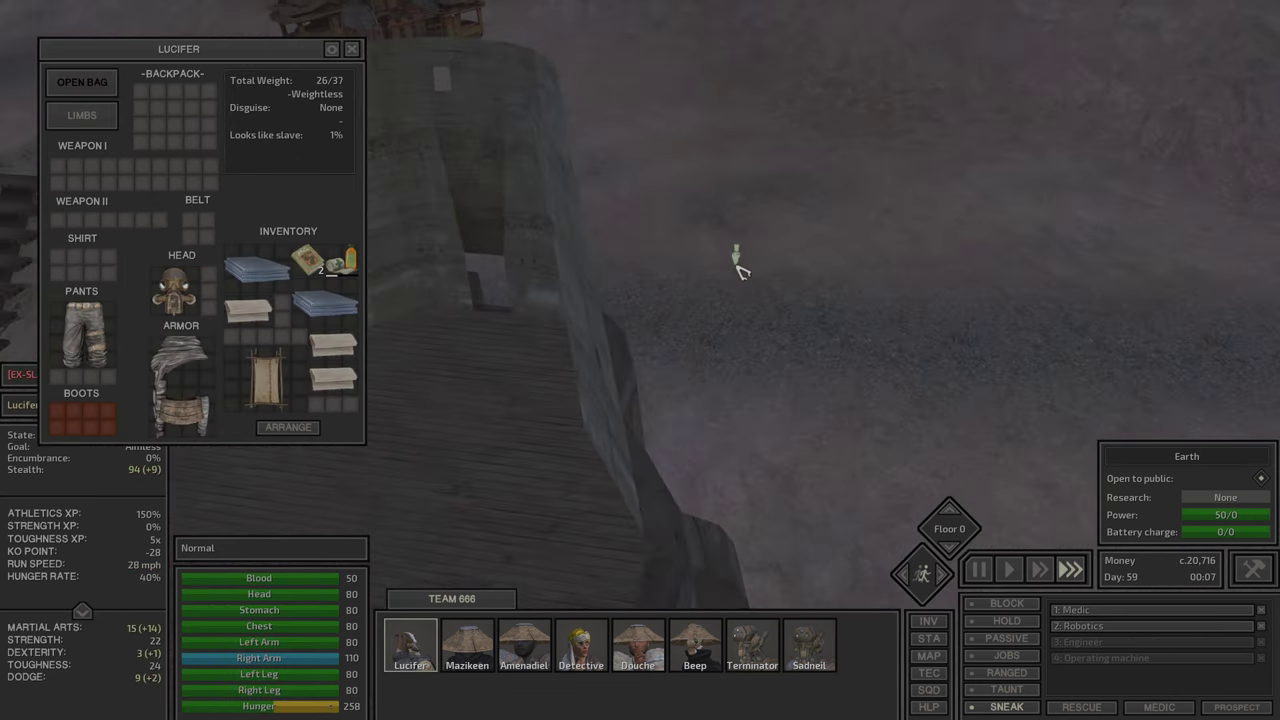
Step: Send Lucifer to build Stone Processor II and hand him Mazikeen's iron plates
{"action": "right_click", "coordinate": [686, 143]}
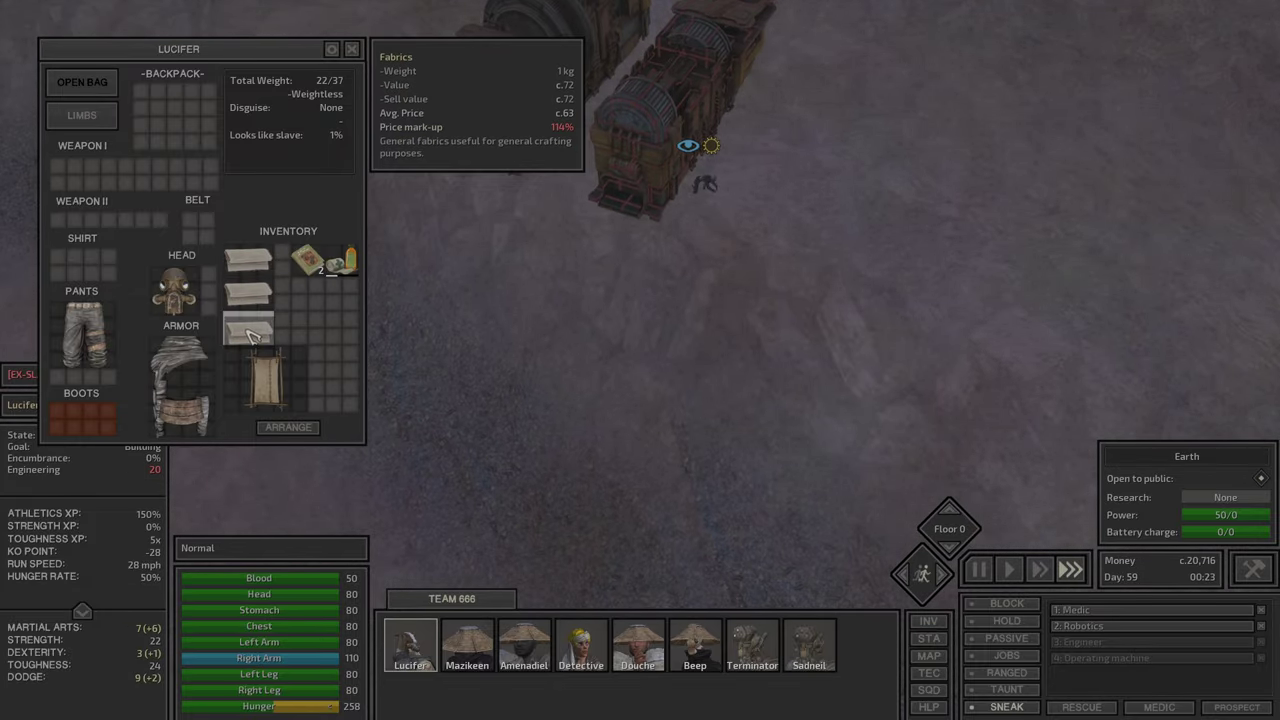
{"action": "left_click", "coordinate": [462, 652]}
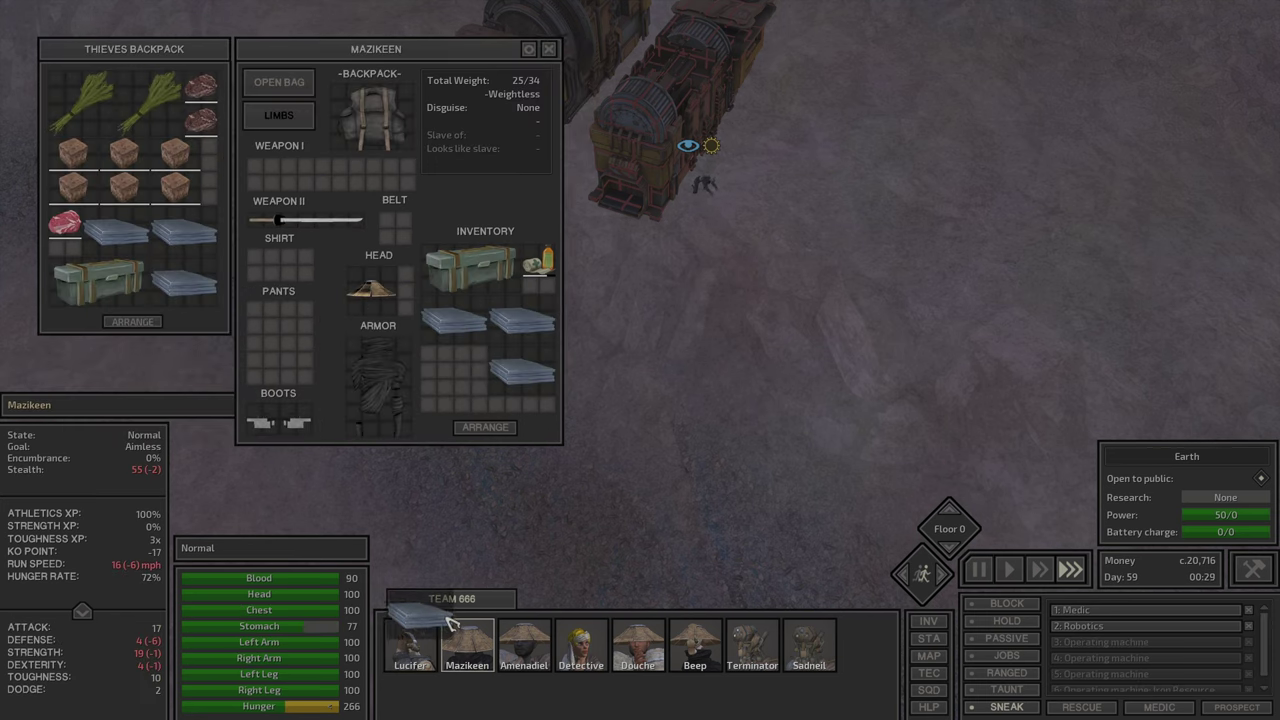
{"action": "left_click", "coordinate": [418, 645]}
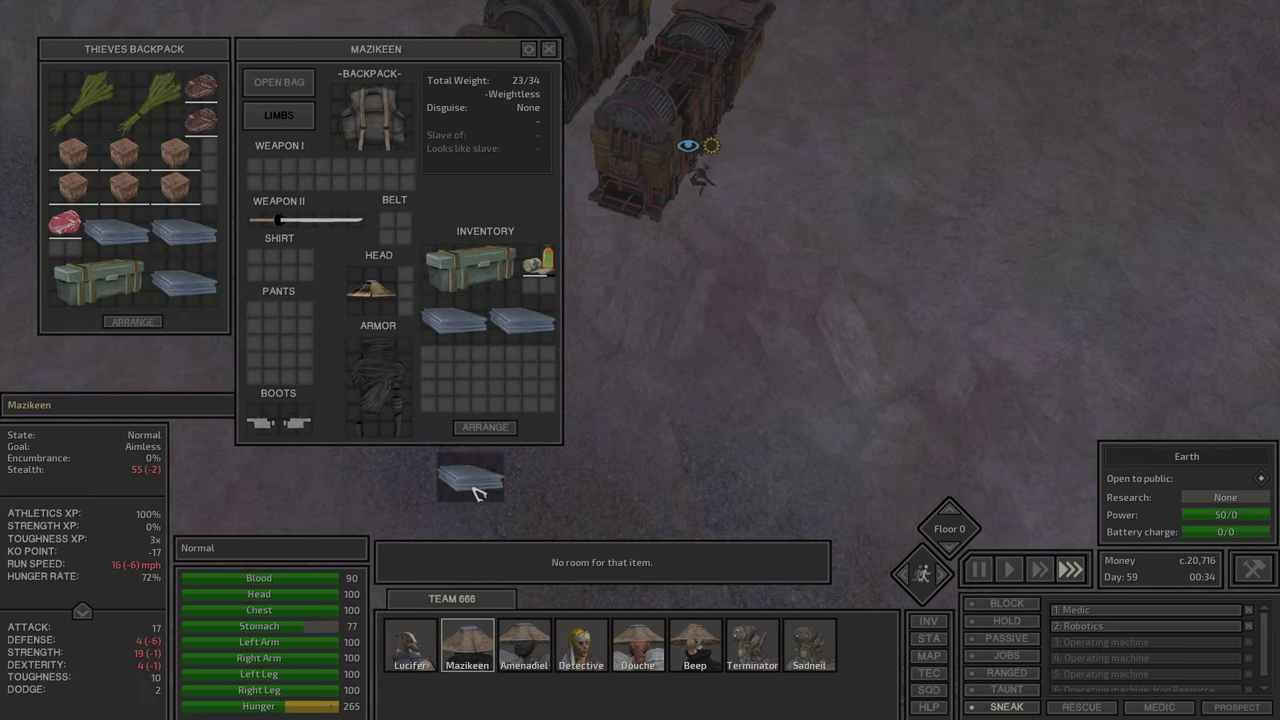
{"action": "left_click", "coordinate": [522, 372]}
{"action": "left_click_drag", "start_coordinate": [726, 280], "coordinate": [622, 390]}
{"action": "left_click", "coordinate": [657, 277]}
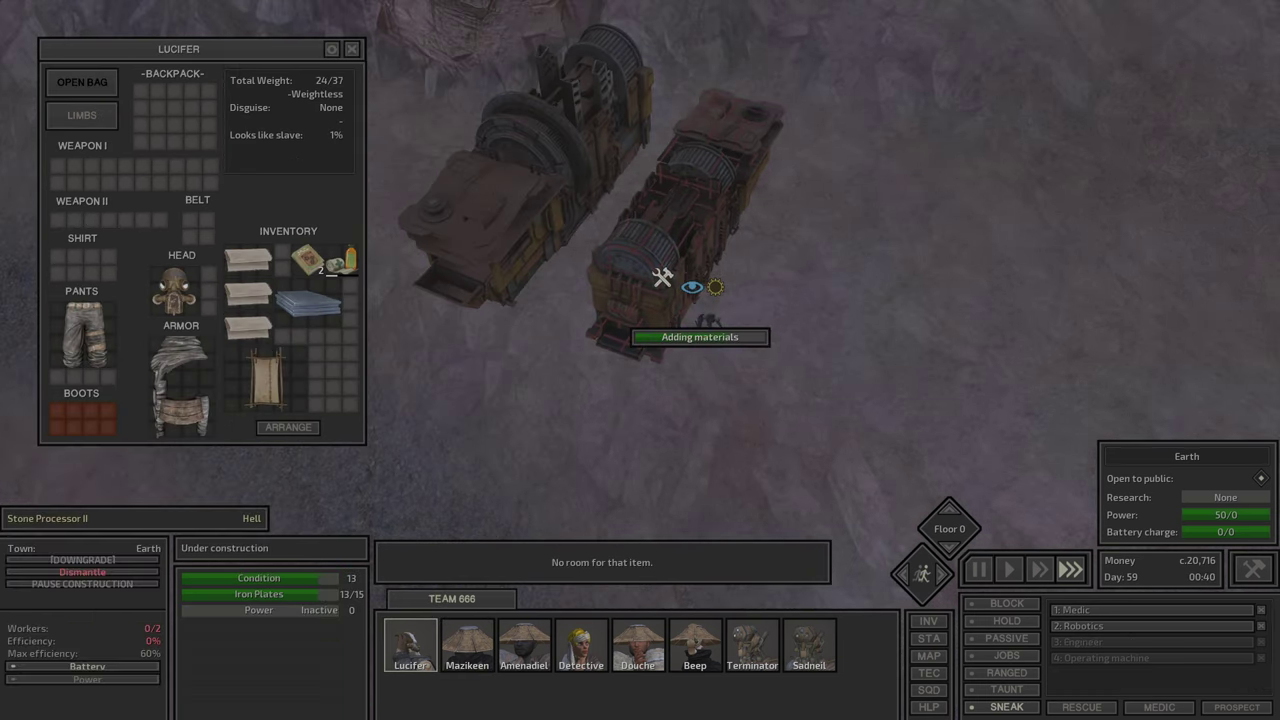
{"action": "left_click", "coordinate": [453, 652]}
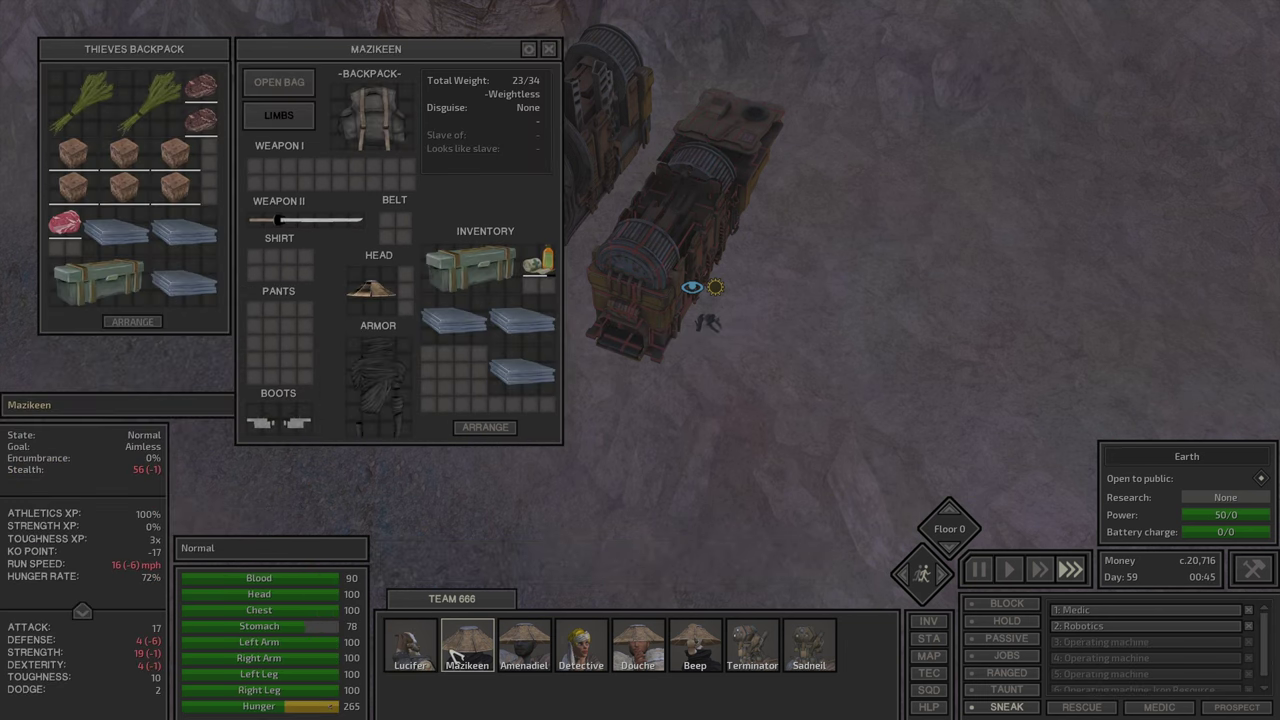
{"action": "left_click", "coordinate": [422, 655]}
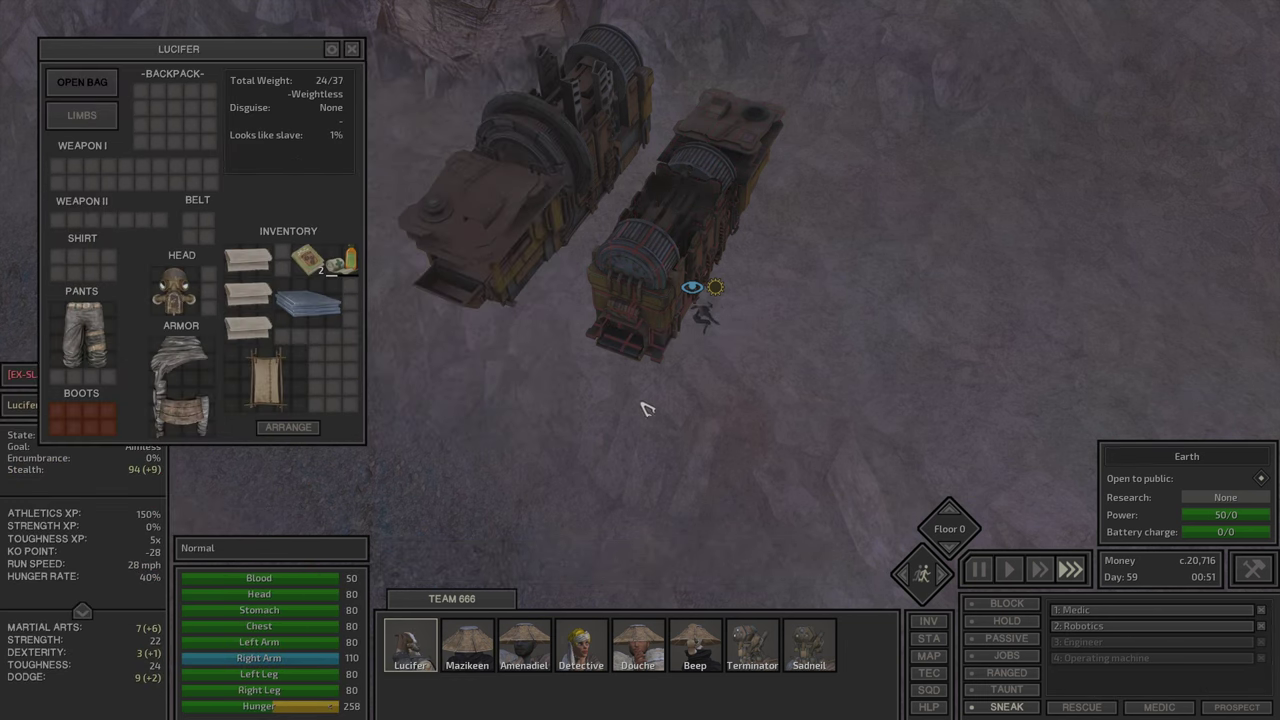
{"action": "left_click", "coordinate": [745, 315]}
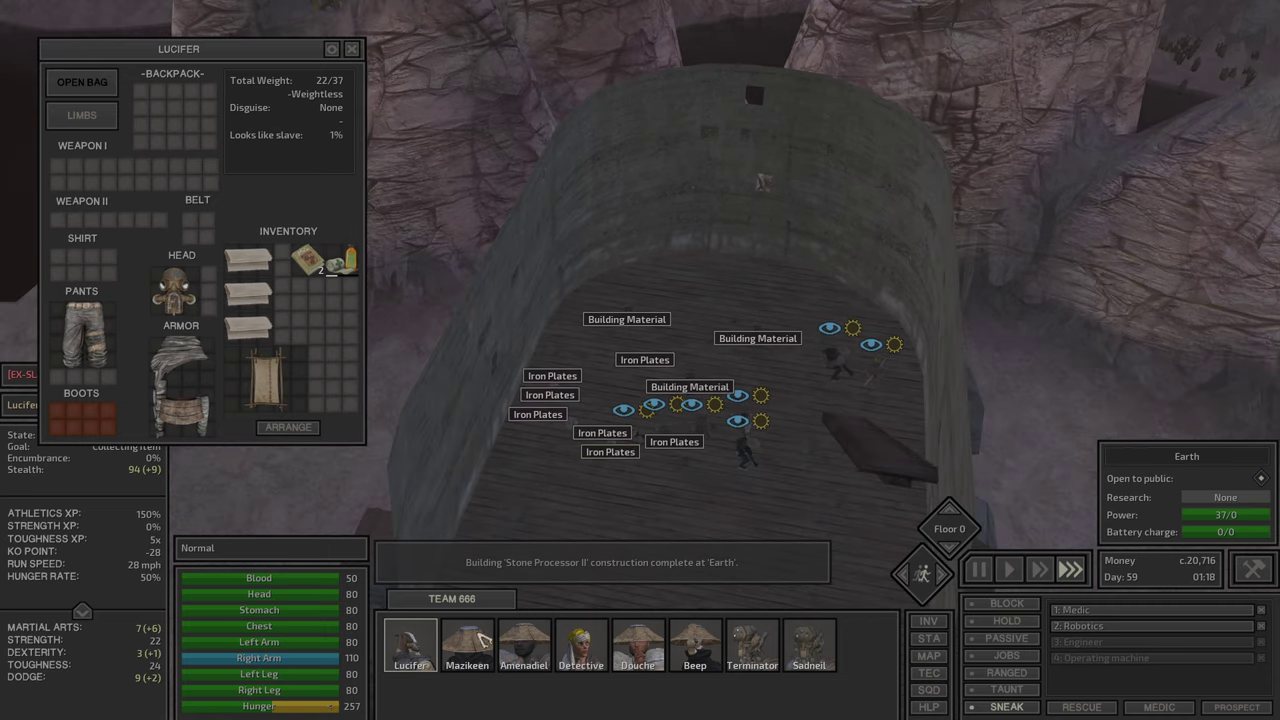
Step: Equip Lucifer's wooden backpack and have him pick up two iron plate stacks
{"action": "left_click", "coordinate": [607, 452]}
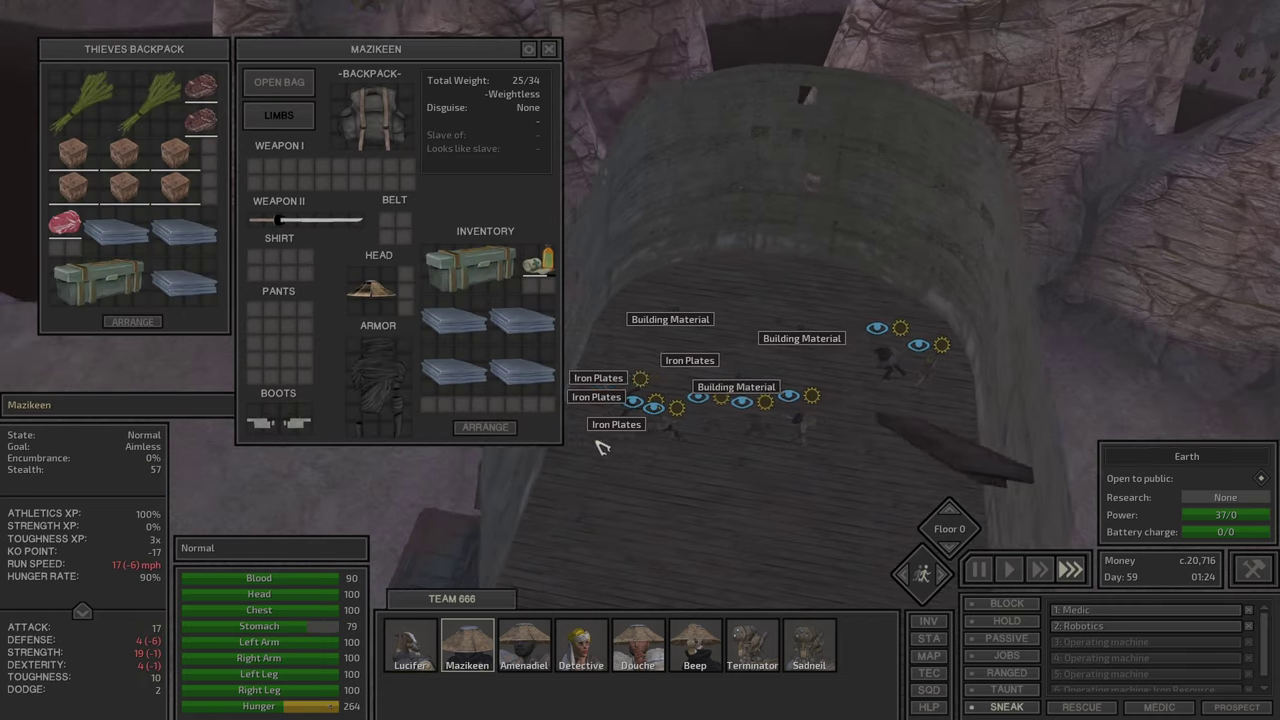
{"action": "left_click", "coordinate": [646, 426]}
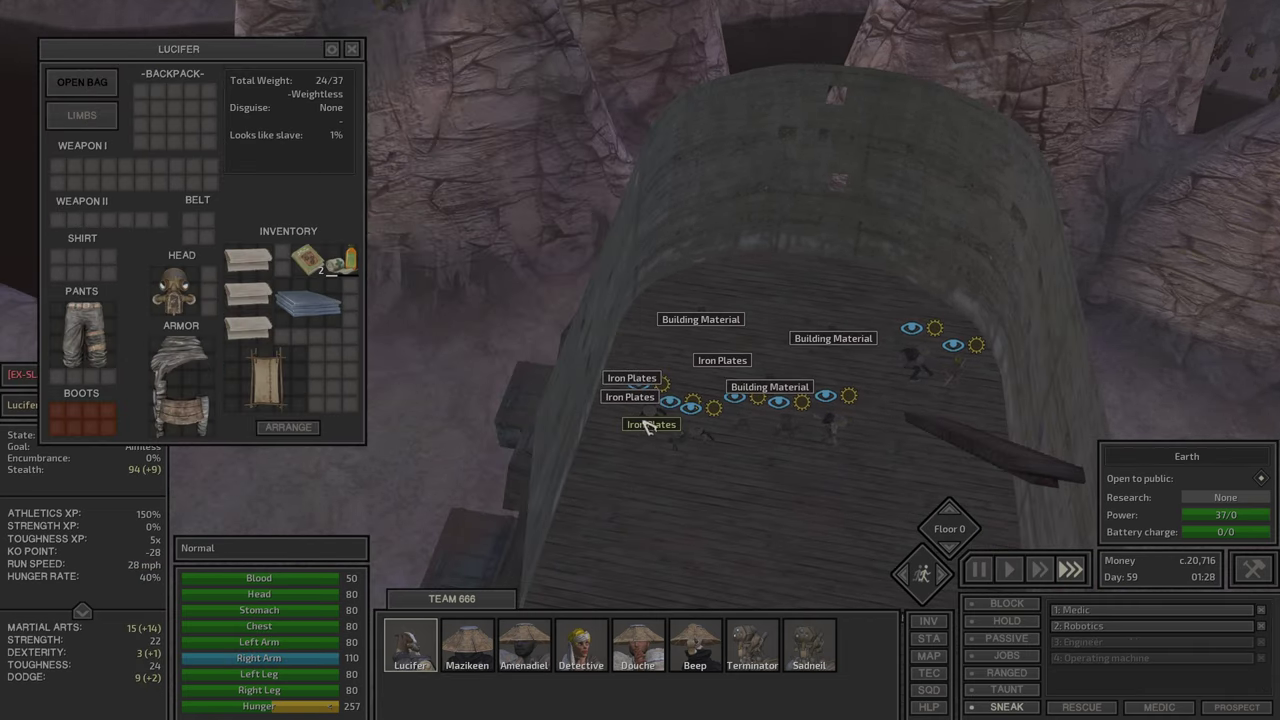
{"action": "mouse_move", "coordinate": [760, 470]}
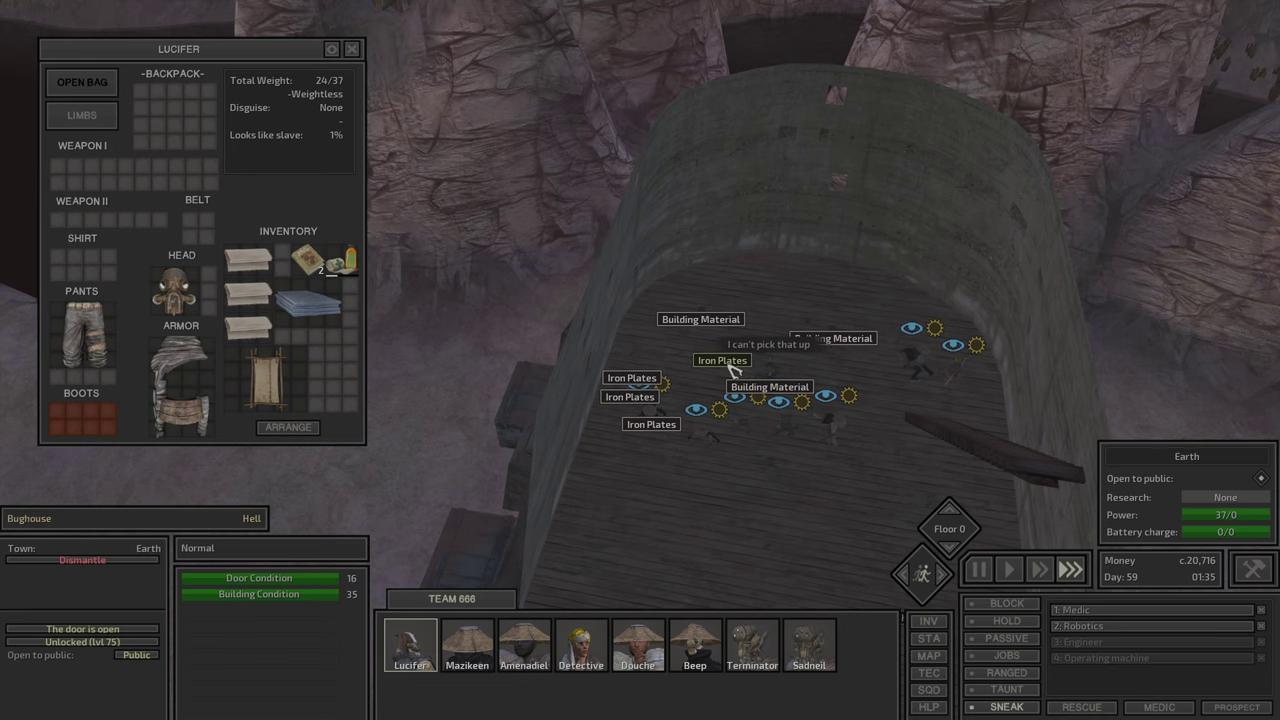
{"action": "left_click", "coordinate": [263, 380]}
{"action": "left_click", "coordinate": [175, 100]}
{"action": "right_click", "coordinate": [175, 100]}
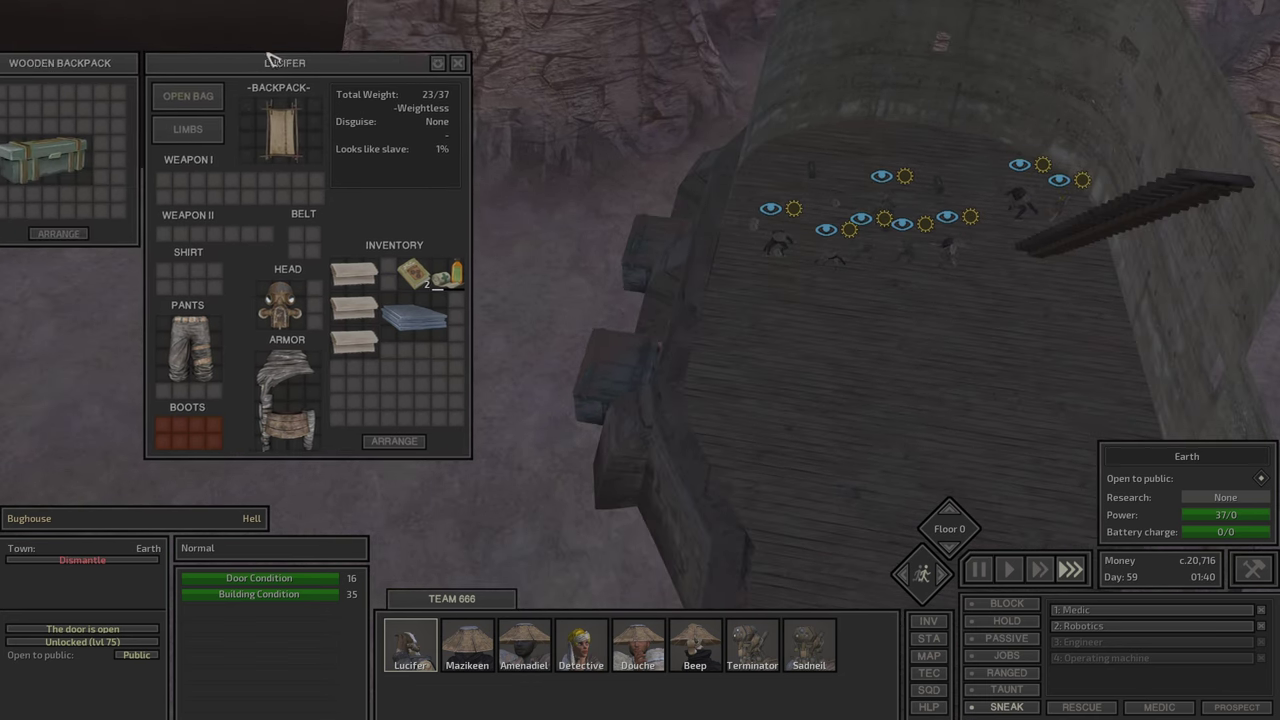
{"action": "left_click_drag", "start_coordinate": [295, 60], "coordinate": [342, 73]}
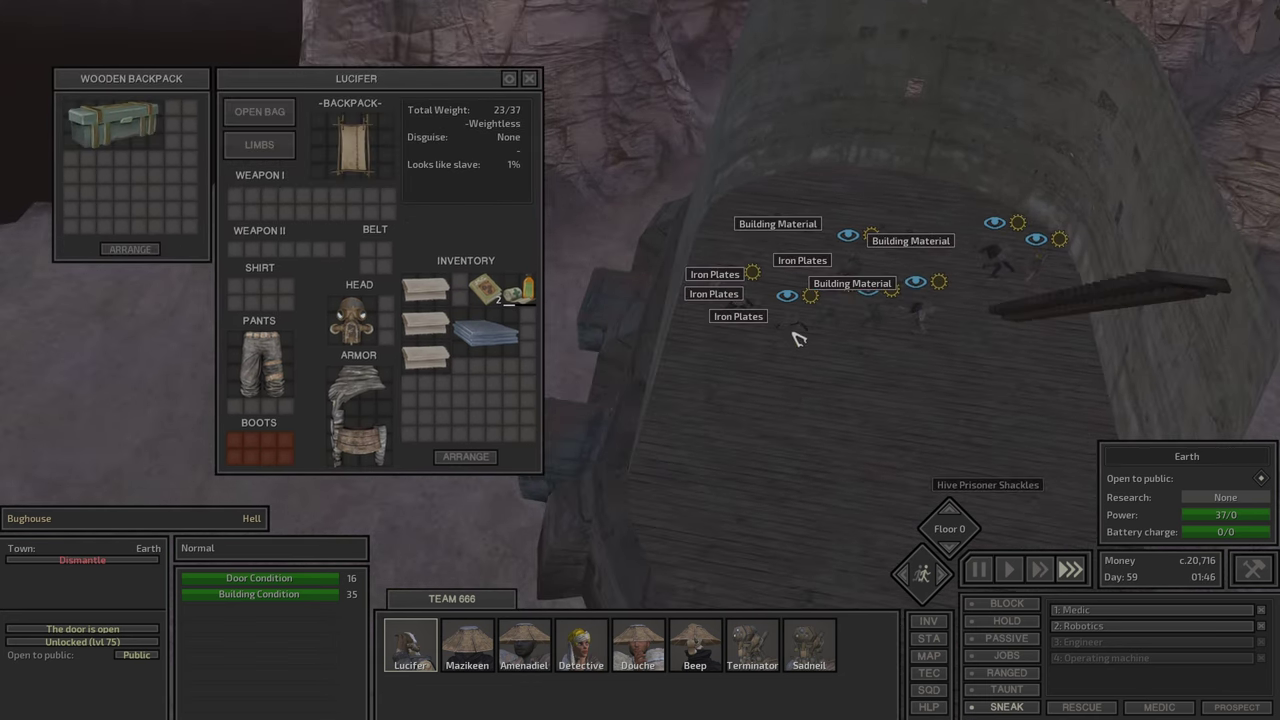
{"action": "right_click", "coordinate": [752, 330]}
{"action": "right_click", "coordinate": [716, 300]}
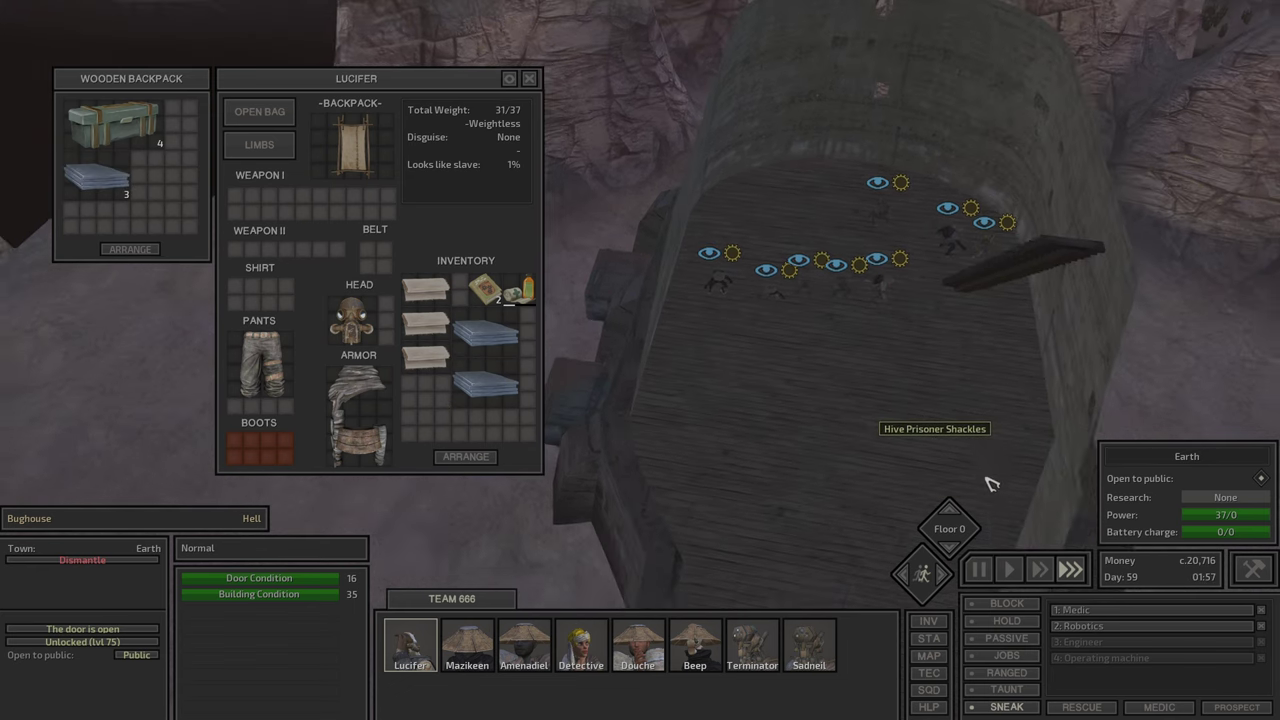
Step: Select Sadneil and the squad, inspect the Bughouse, and open its dismantle menu
{"action": "left_click", "coordinate": [806, 435]}
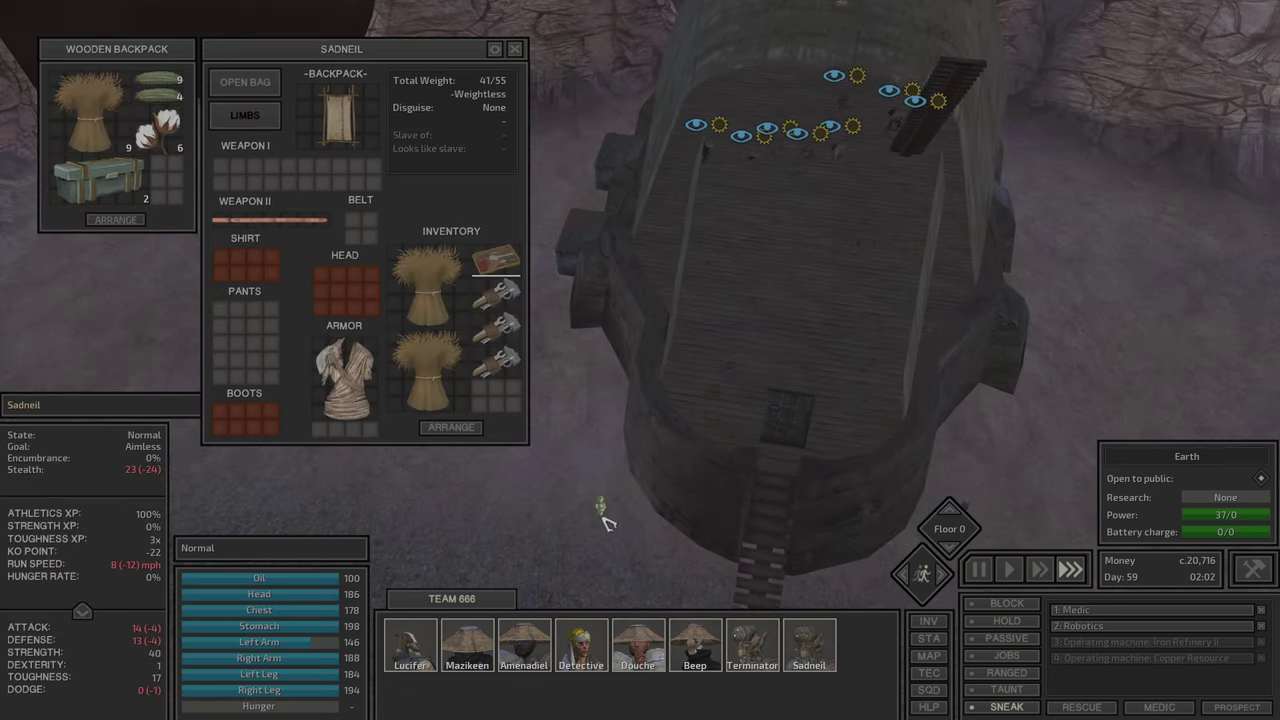
{"action": "key", "text": "ctrl+a"}
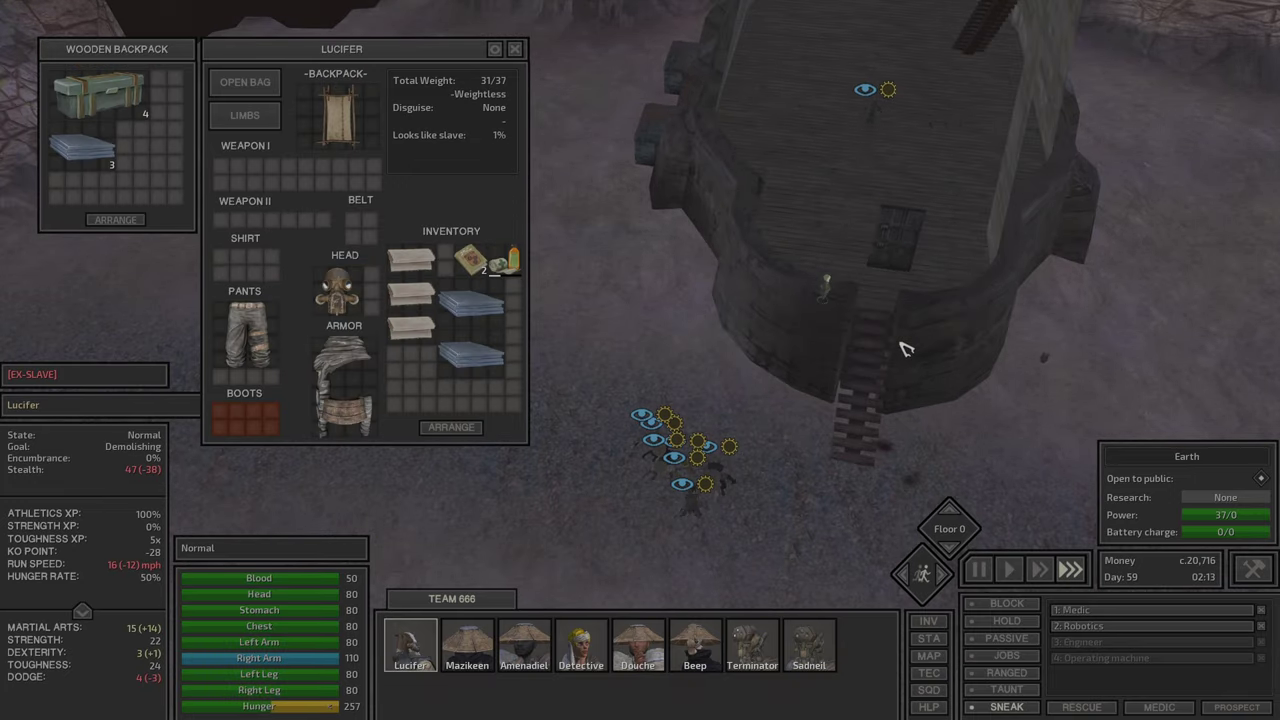
{"action": "left_click", "coordinate": [847, 404]}
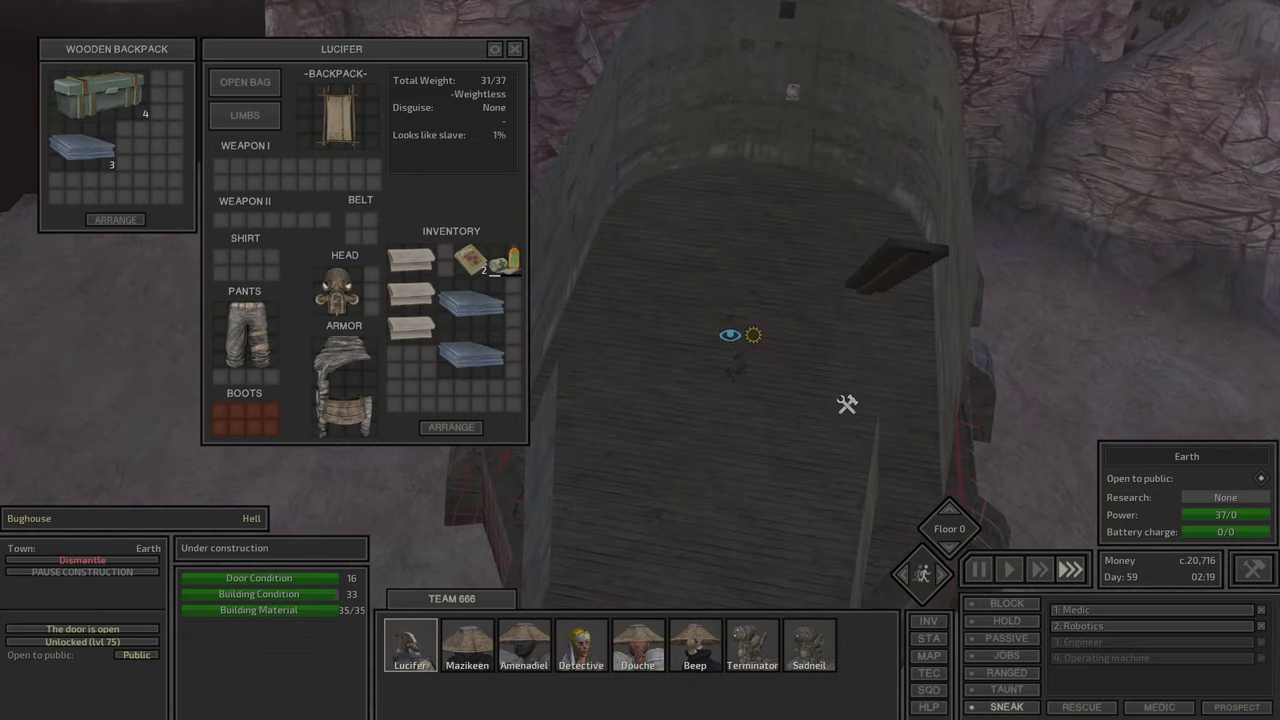
{"action": "scroll", "coordinate": [805, 420], "scroll_direction": "down", "scroll_amount": 3}
{"action": "right_click", "coordinate": [716, 272]}
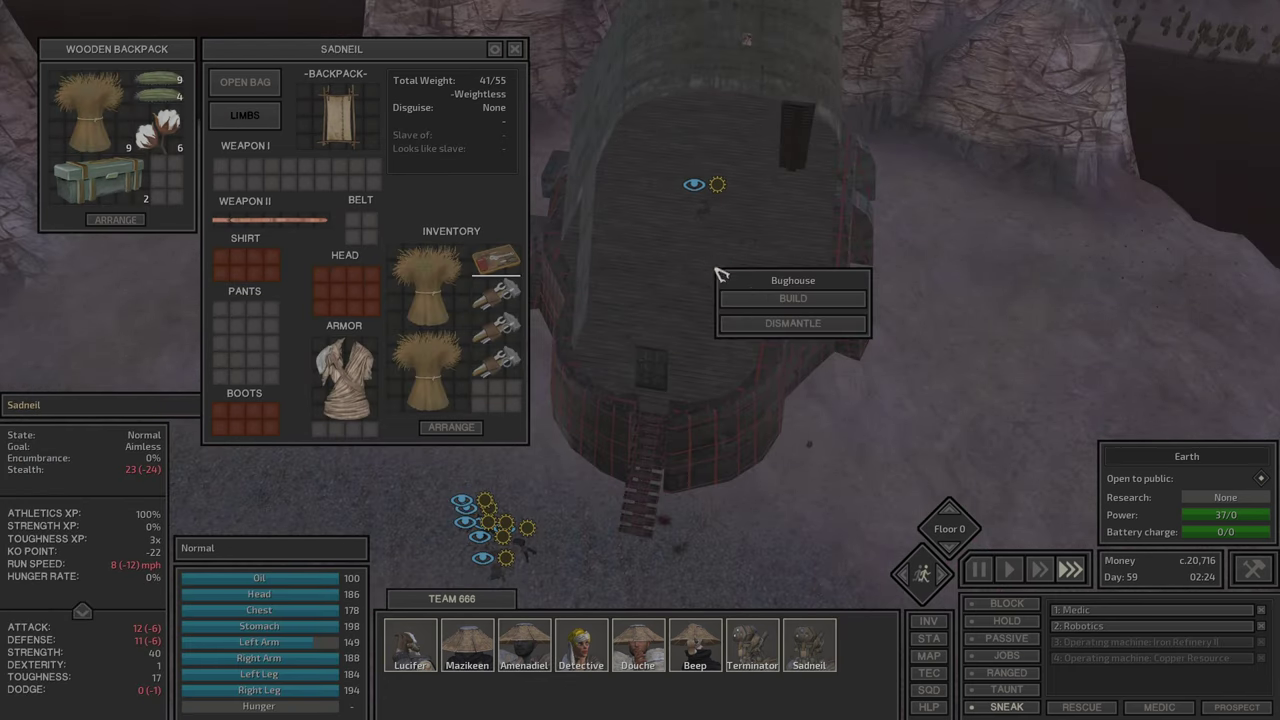
Step: Order the squad to dismantle the Bughouse and check its status
{"action": "left_click", "coordinate": [805, 324]}
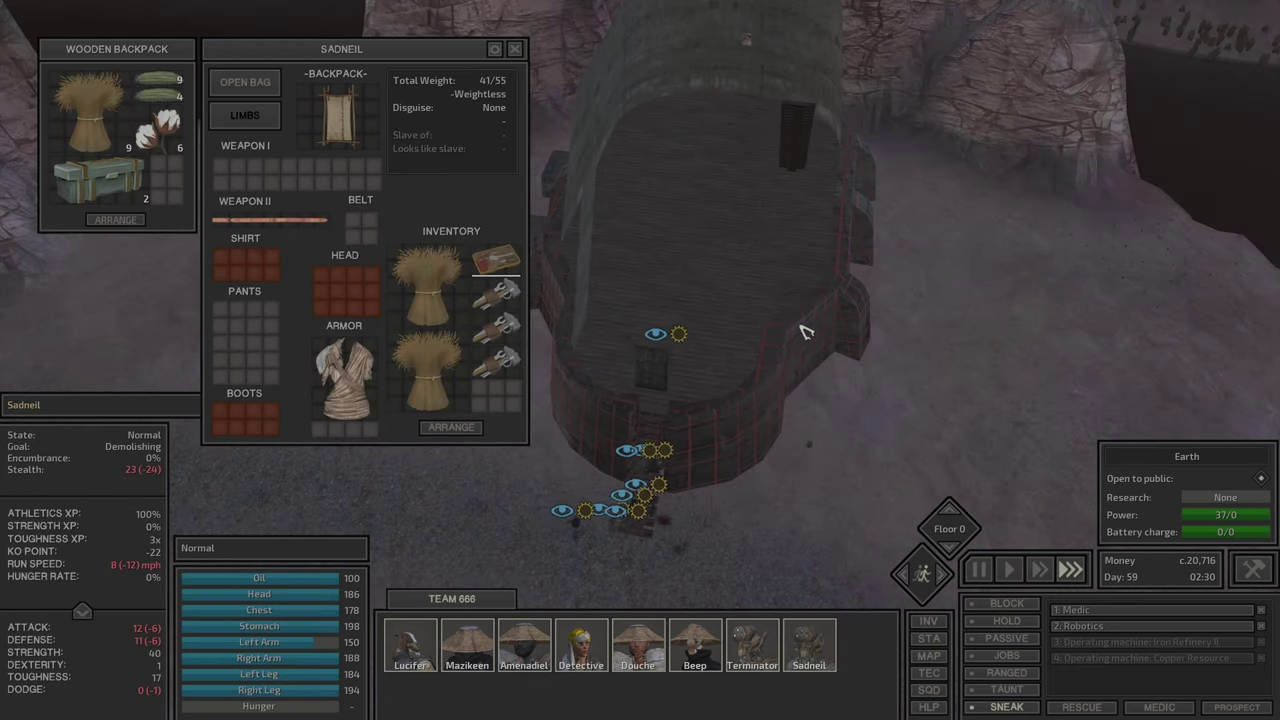
{"action": "left_click", "coordinate": [767, 365]}
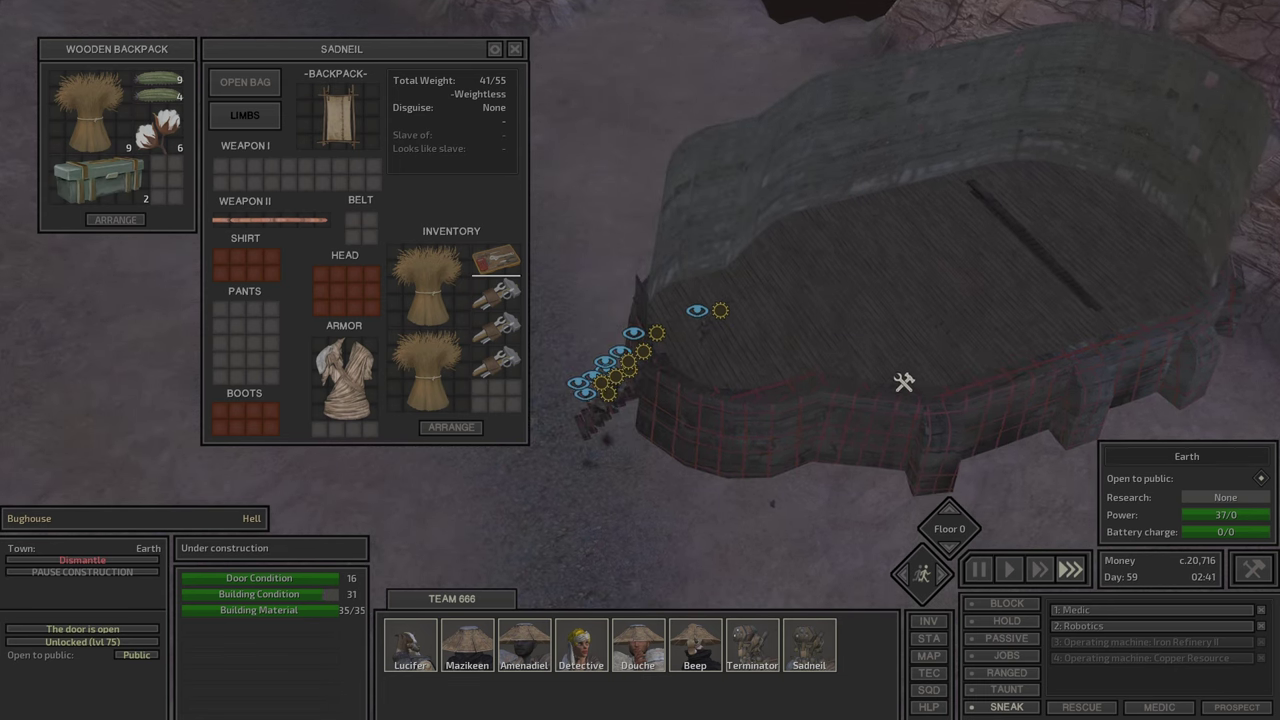
{"action": "key", "text": "a"}
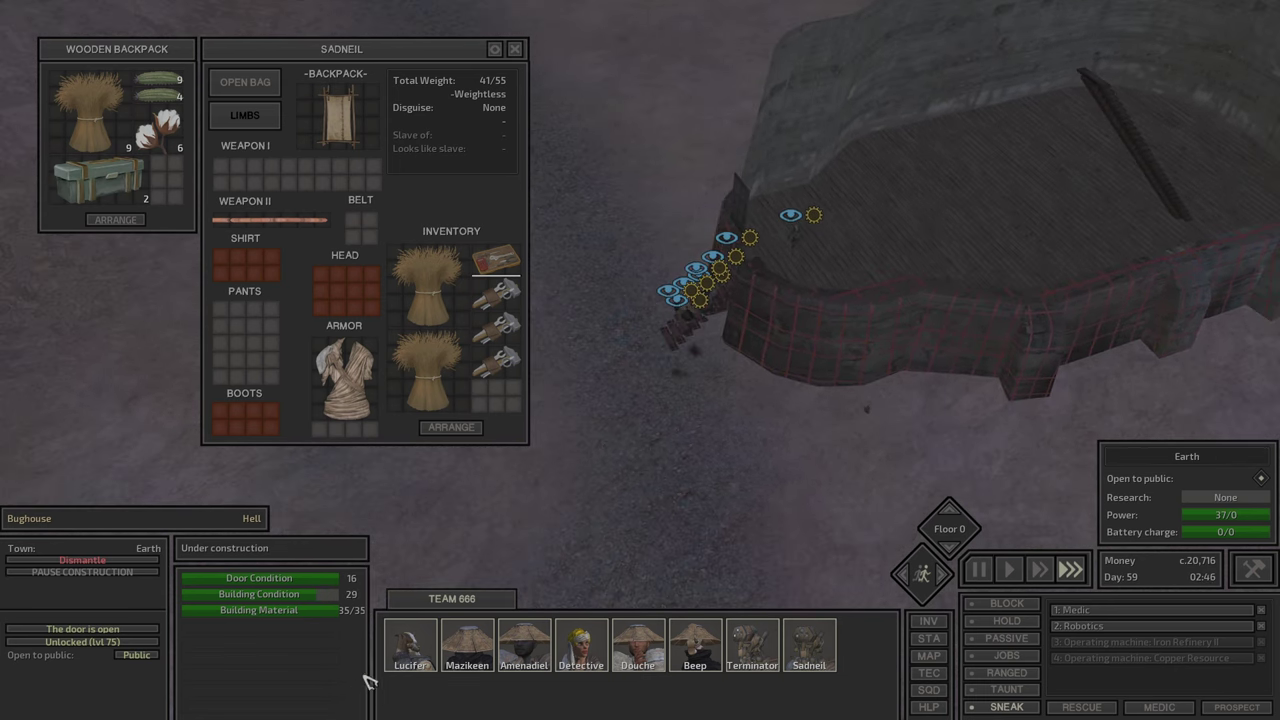
Step: Pack Lucifer's fabrics, three planks and books into his wooden backpack
{"action": "left_click", "coordinate": [390, 665]}
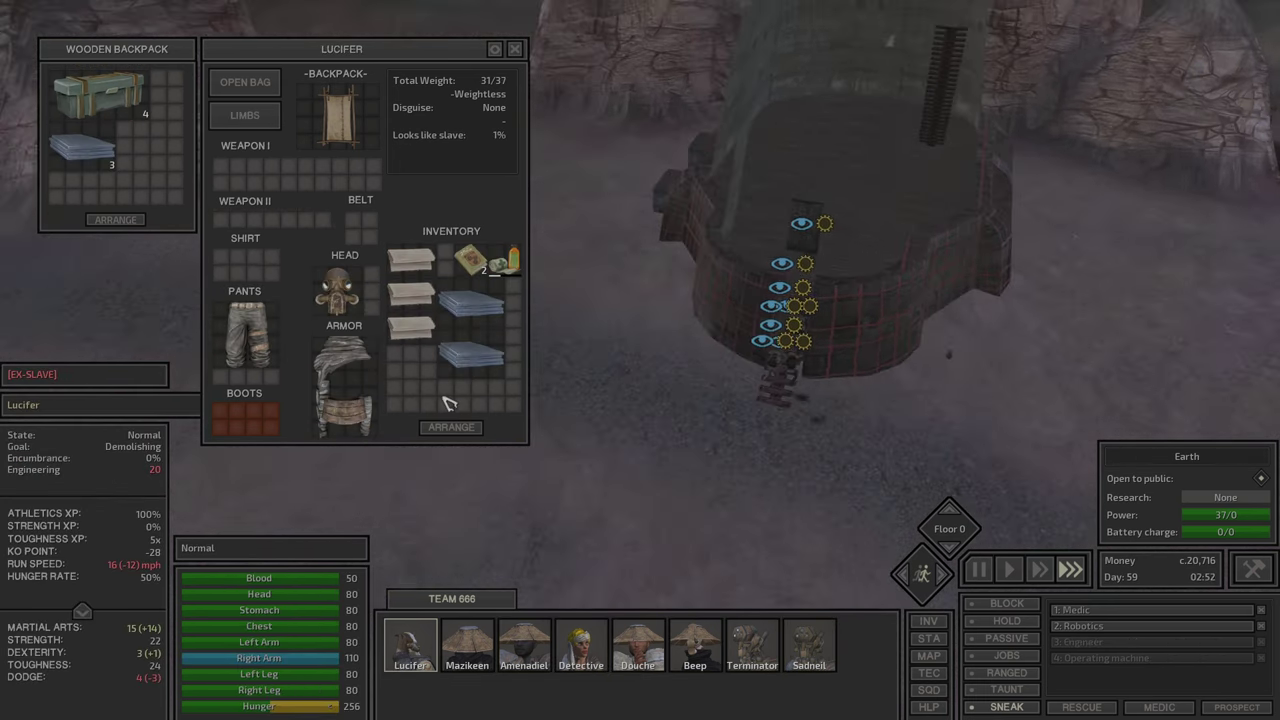
{"action": "left_click", "coordinate": [478, 355], "text": "ctrl"}
{"action": "left_click", "coordinate": [470, 305], "text": "ctrl"}
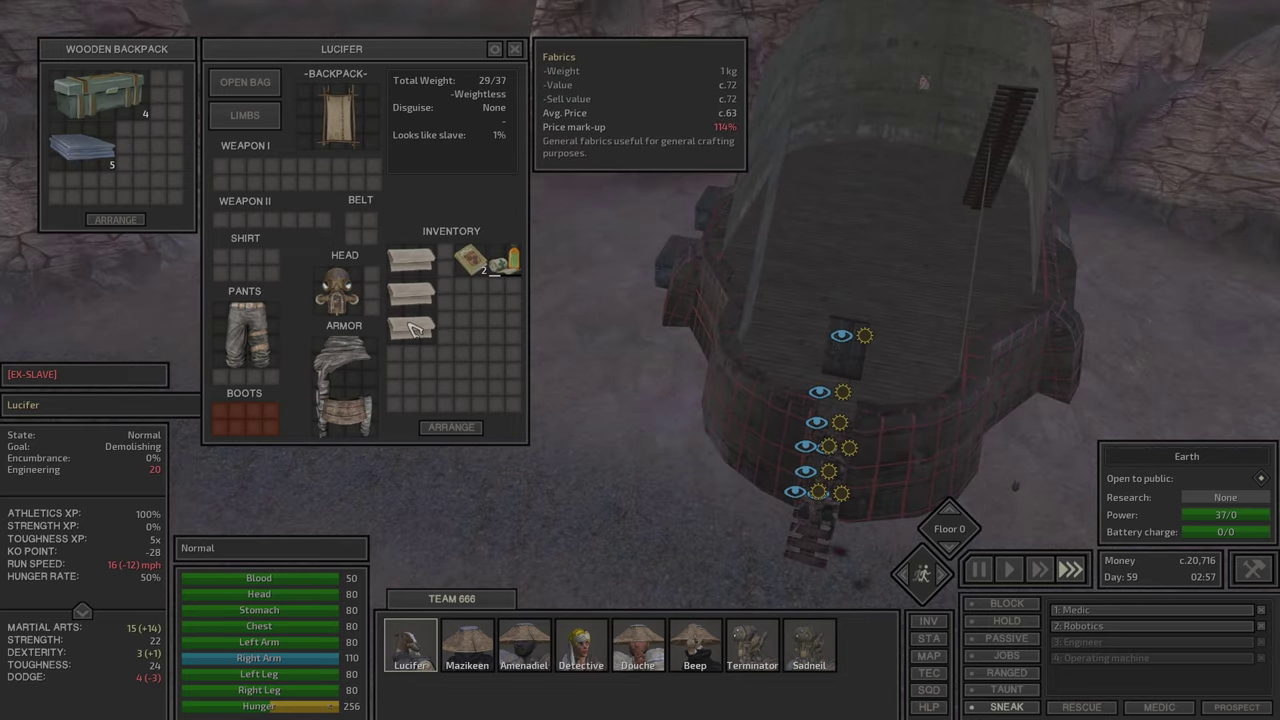
{"action": "left_click", "coordinate": [412, 327]}
{"action": "left_click", "coordinate": [410, 292]}
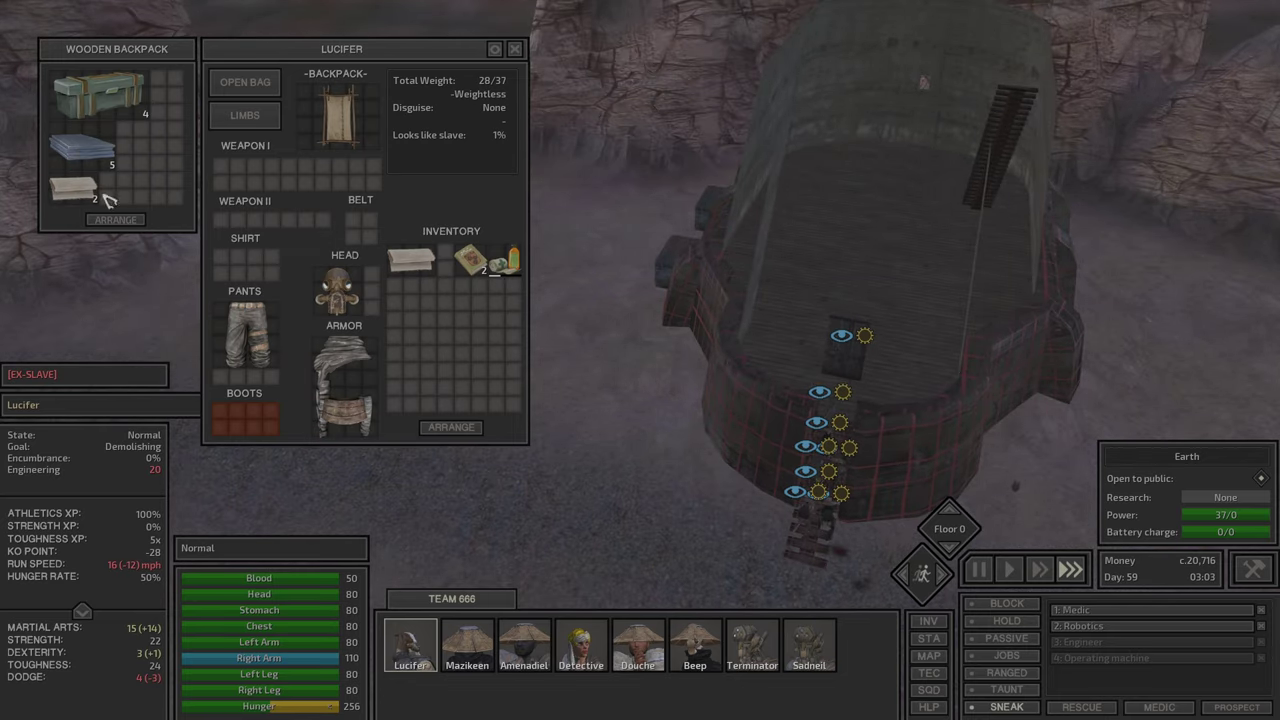
{"action": "left_click", "coordinate": [410, 260]}
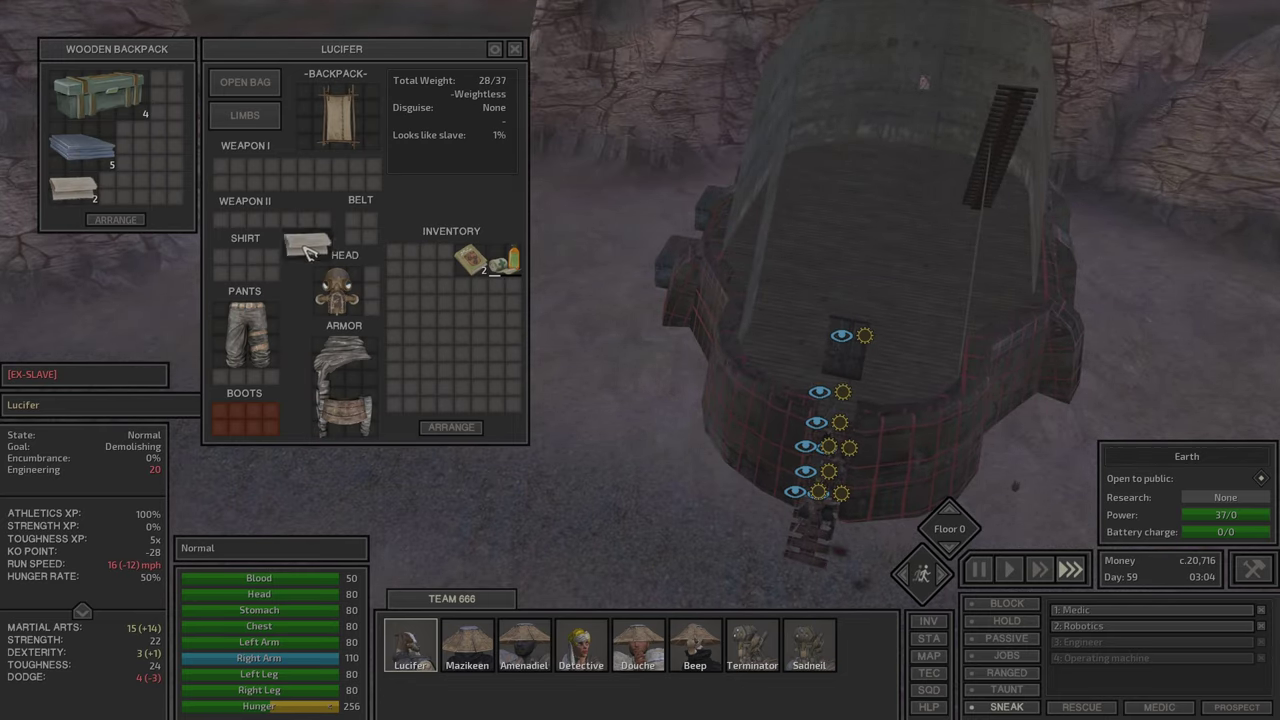
{"action": "left_click", "coordinate": [470, 258]}
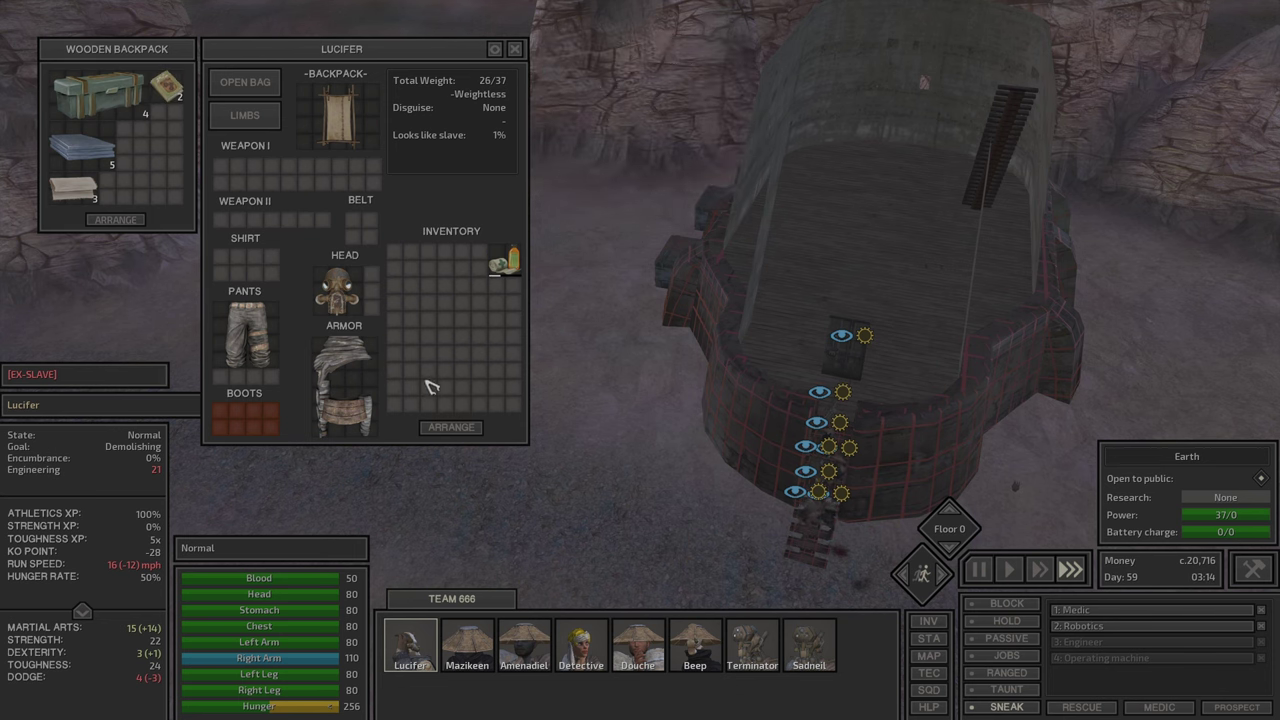
Step: Look over the other squad members' inventories, then check the Bughouse demolition progress
{"action": "left_click", "coordinate": [470, 655]}
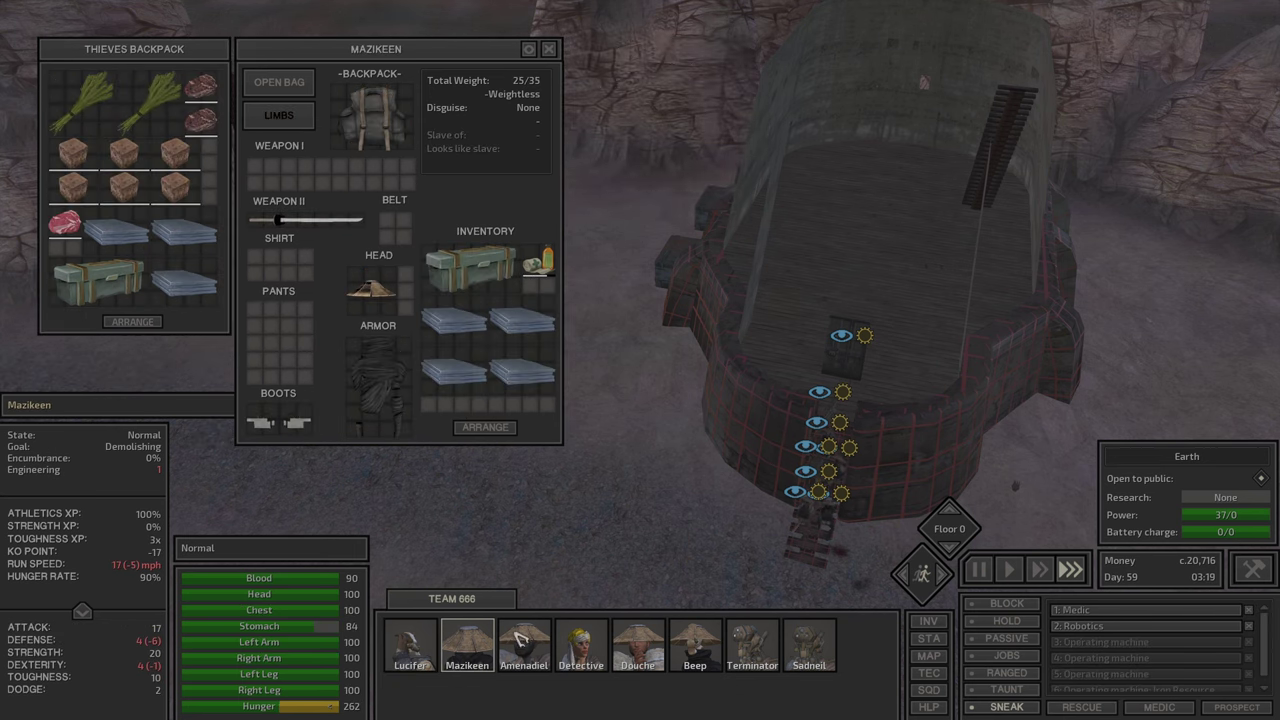
{"action": "left_click", "coordinate": [520, 640]}
{"action": "left_click", "coordinate": [462, 655]}
{"action": "left_click", "coordinate": [766, 650]}
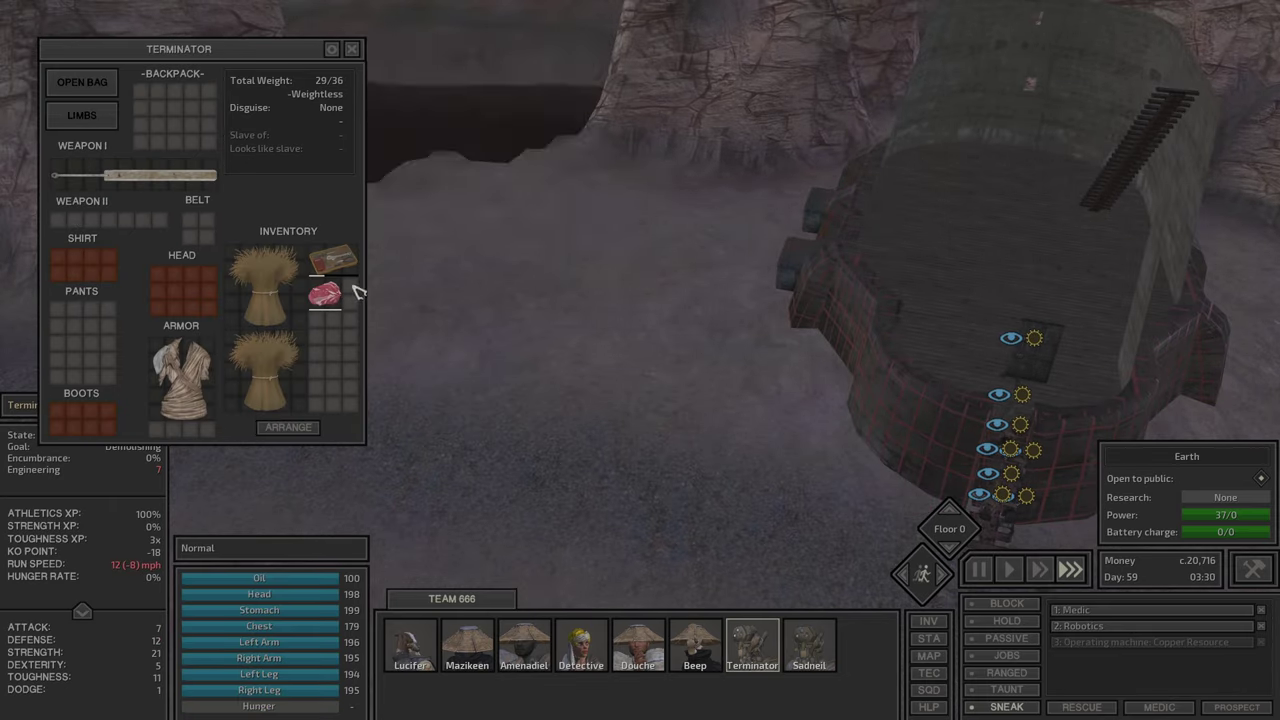
{"action": "left_click", "coordinate": [510, 670]}
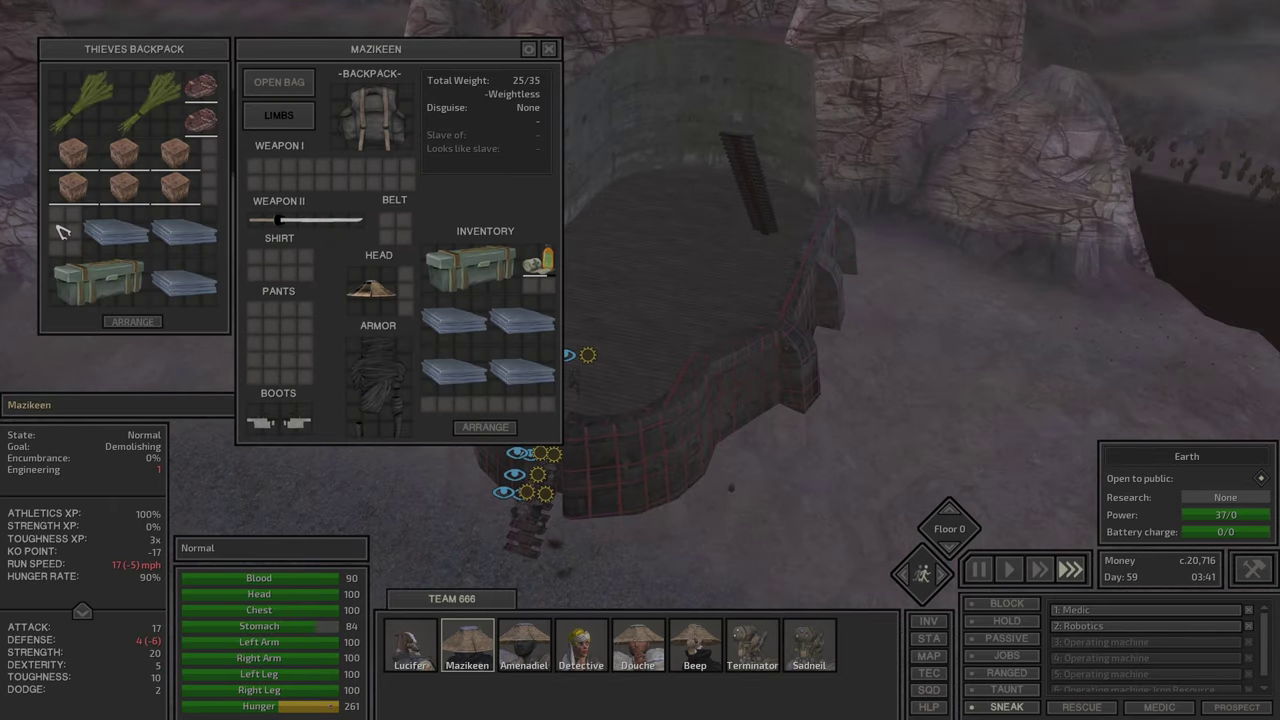
{"action": "key", "text": "i"}
{"action": "left_click", "coordinate": [670, 350]}
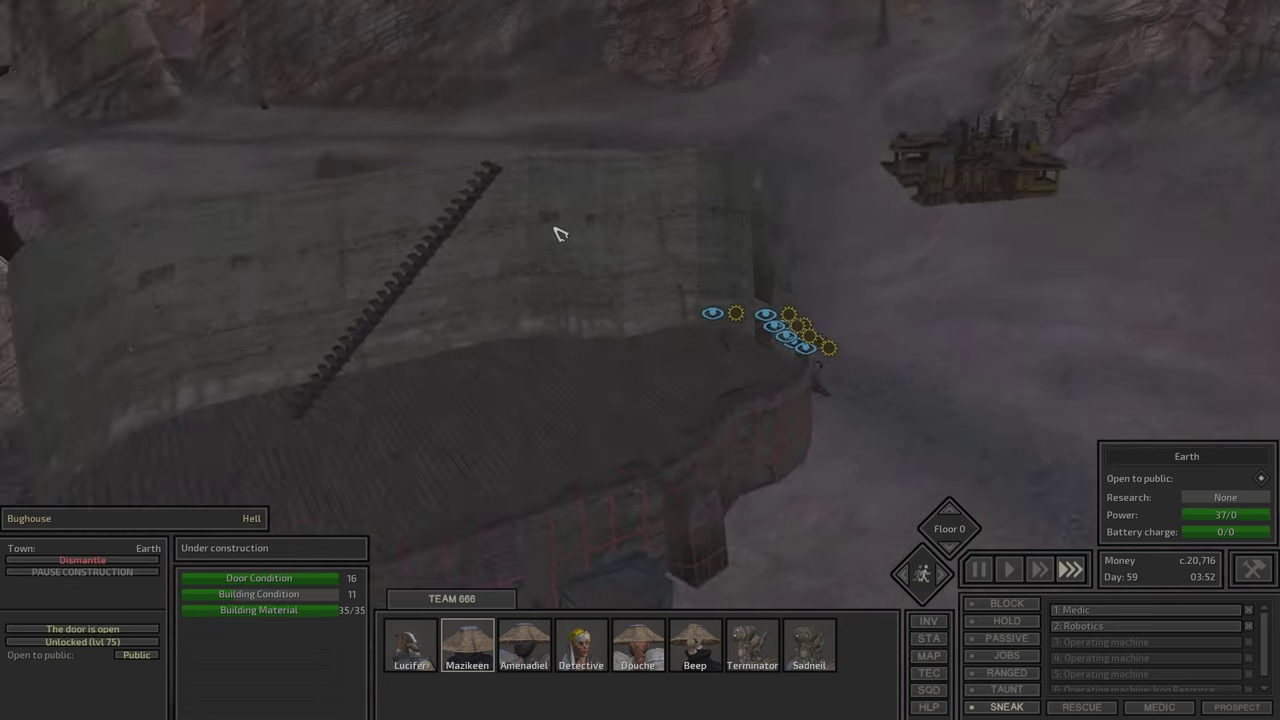
Step: Put Sadneil on the Iron Refinery and Terminator on Stone Processor II
{"action": "left_click", "coordinate": [810, 645]}
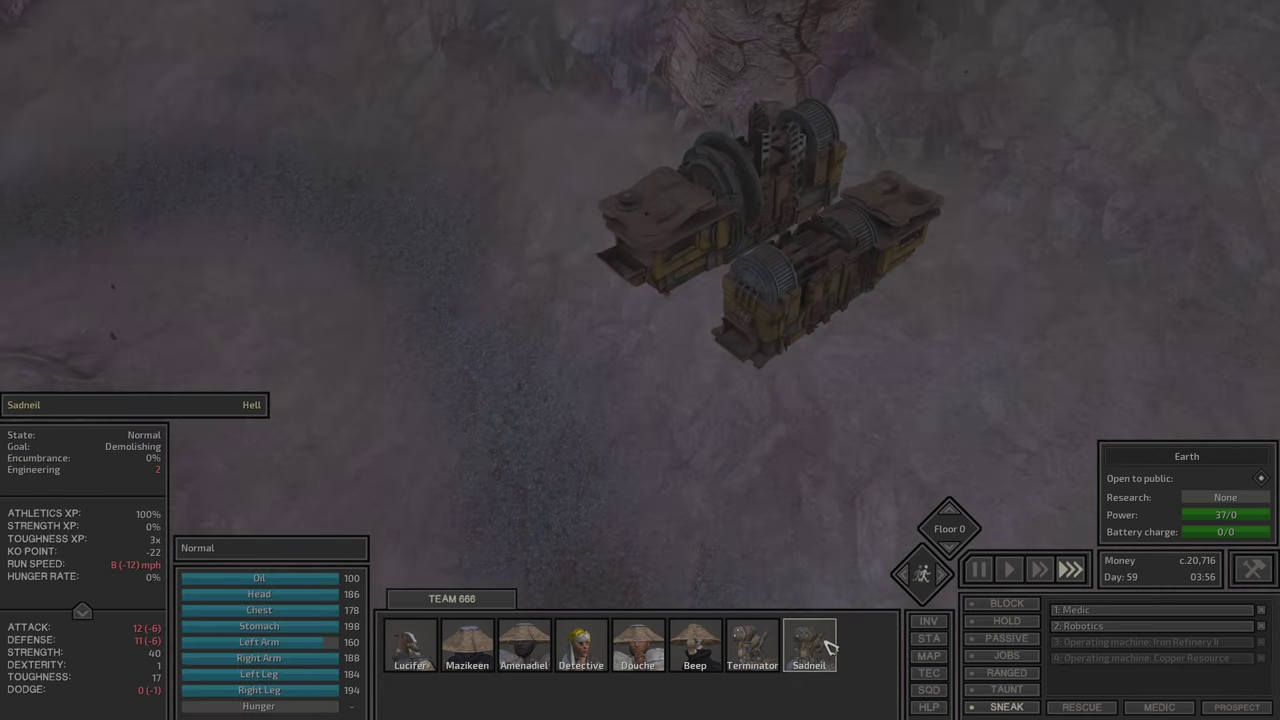
{"action": "key", "text": "e"}
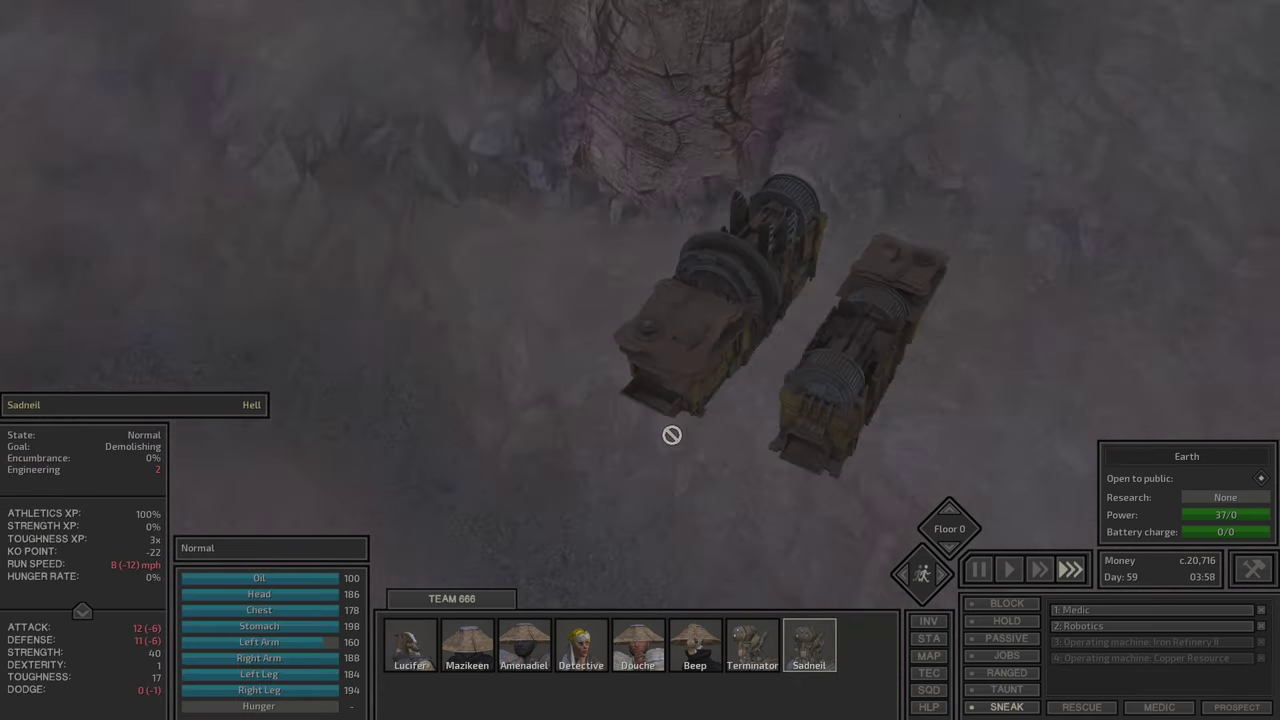
{"action": "key", "text": "e"}
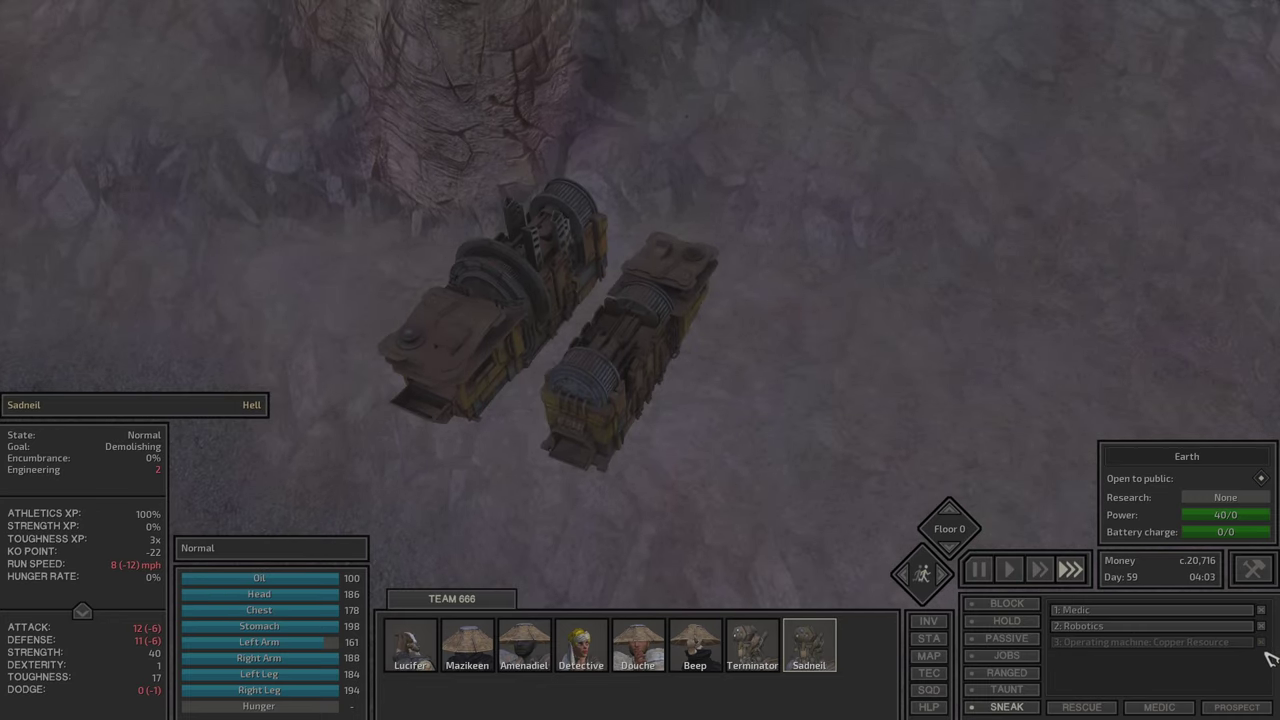
{"action": "left_click", "coordinate": [1261, 642]}
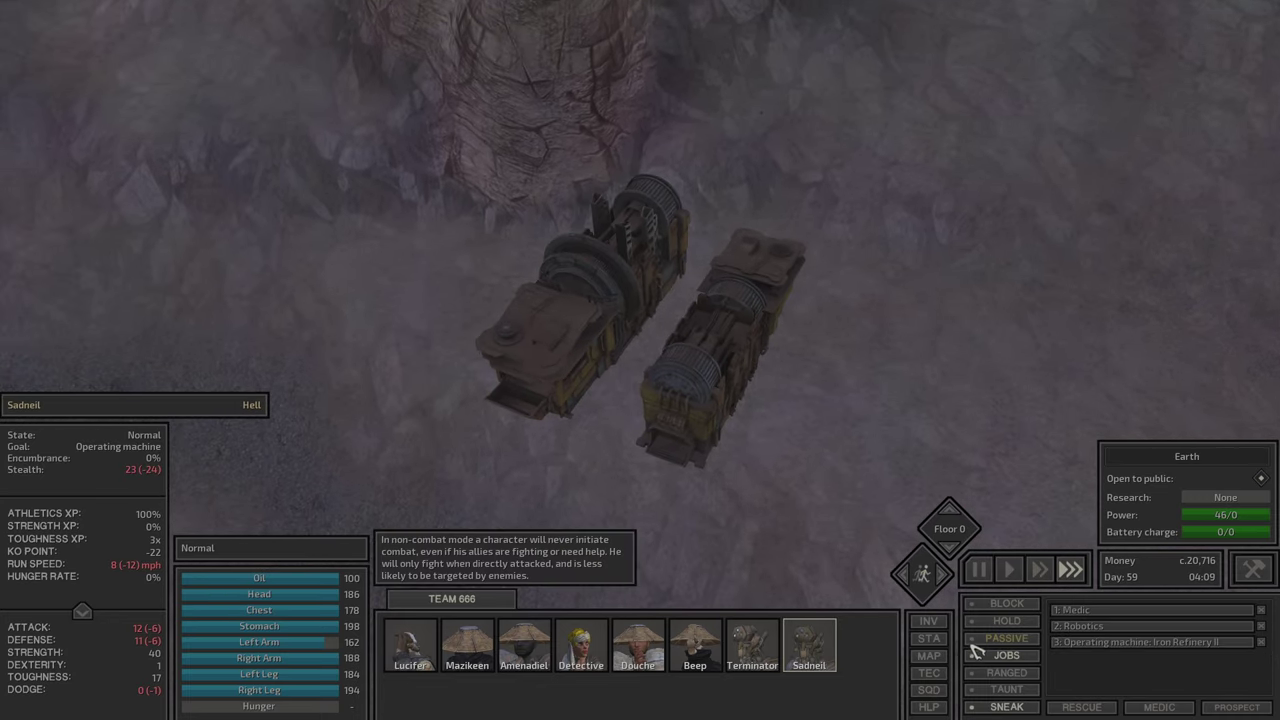
{"action": "left_click", "coordinate": [752, 648]}
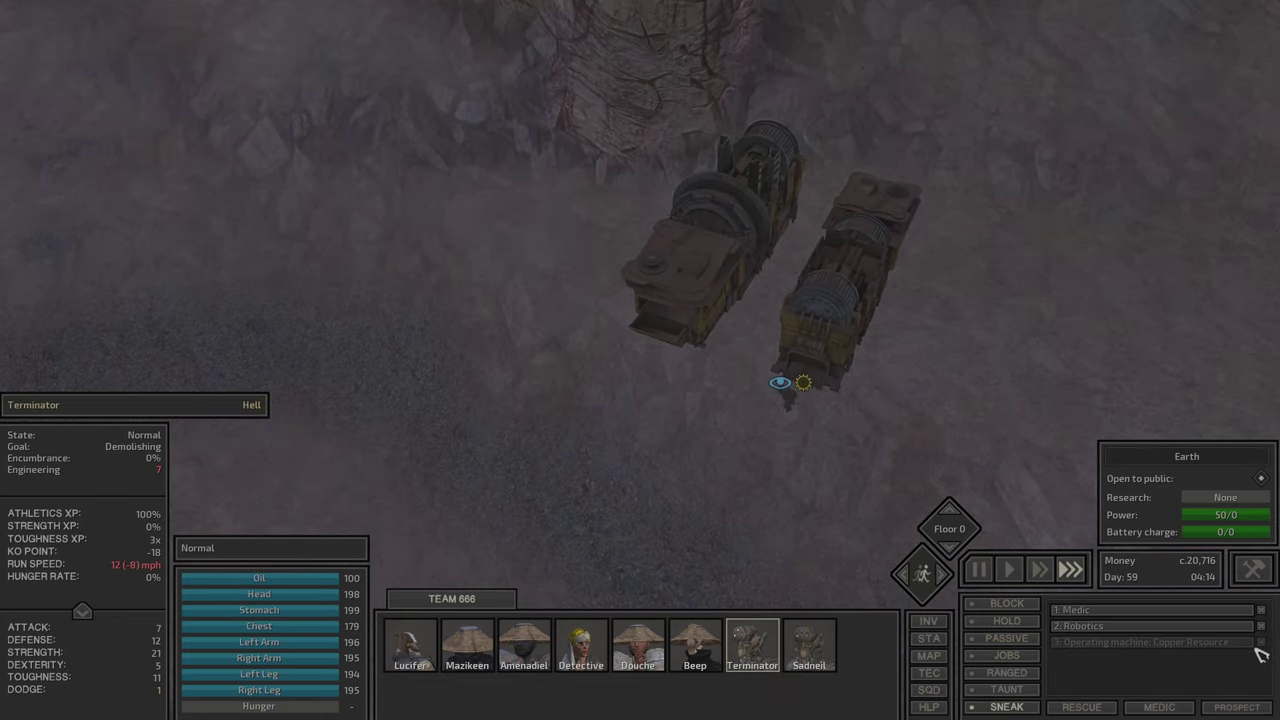
{"action": "left_click", "coordinate": [871, 279]}
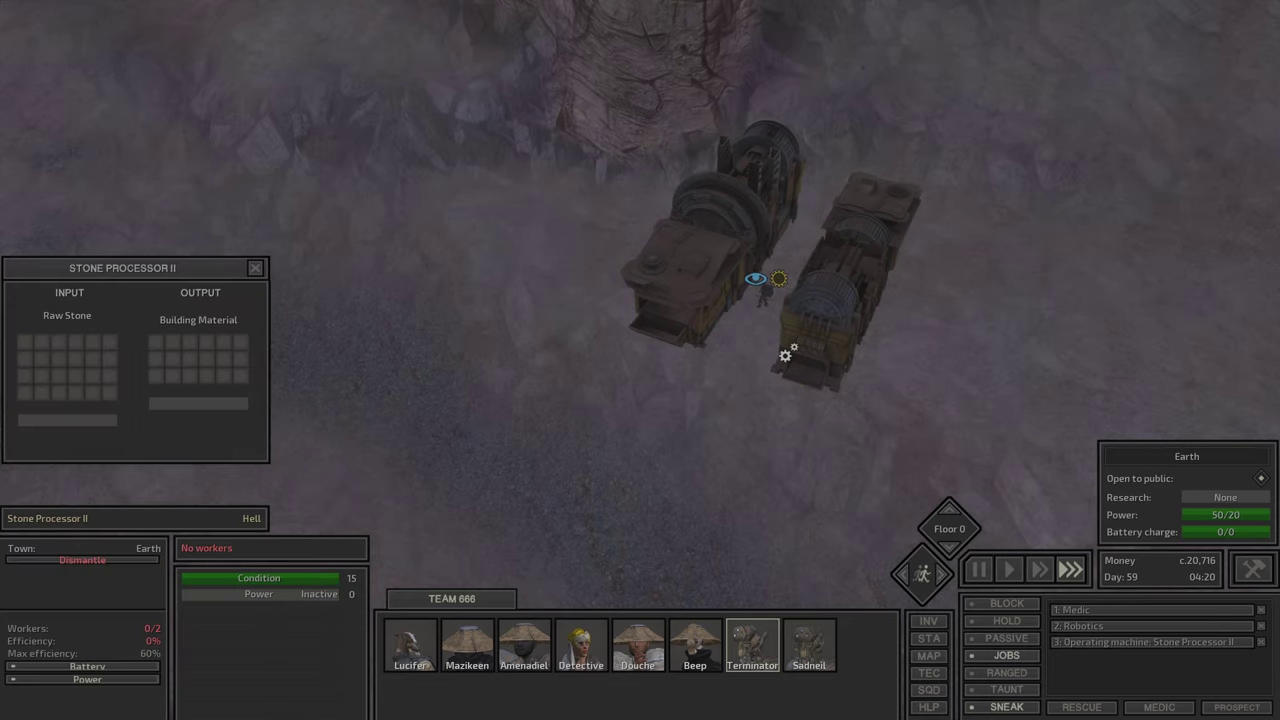
{"action": "scroll", "coordinate": [786, 355], "scroll_direction": "up", "scroll_amount": 5}
Step: Order Lucifer to construct the Stone Mine IV and show his inventory
{"action": "key", "text": "w"}
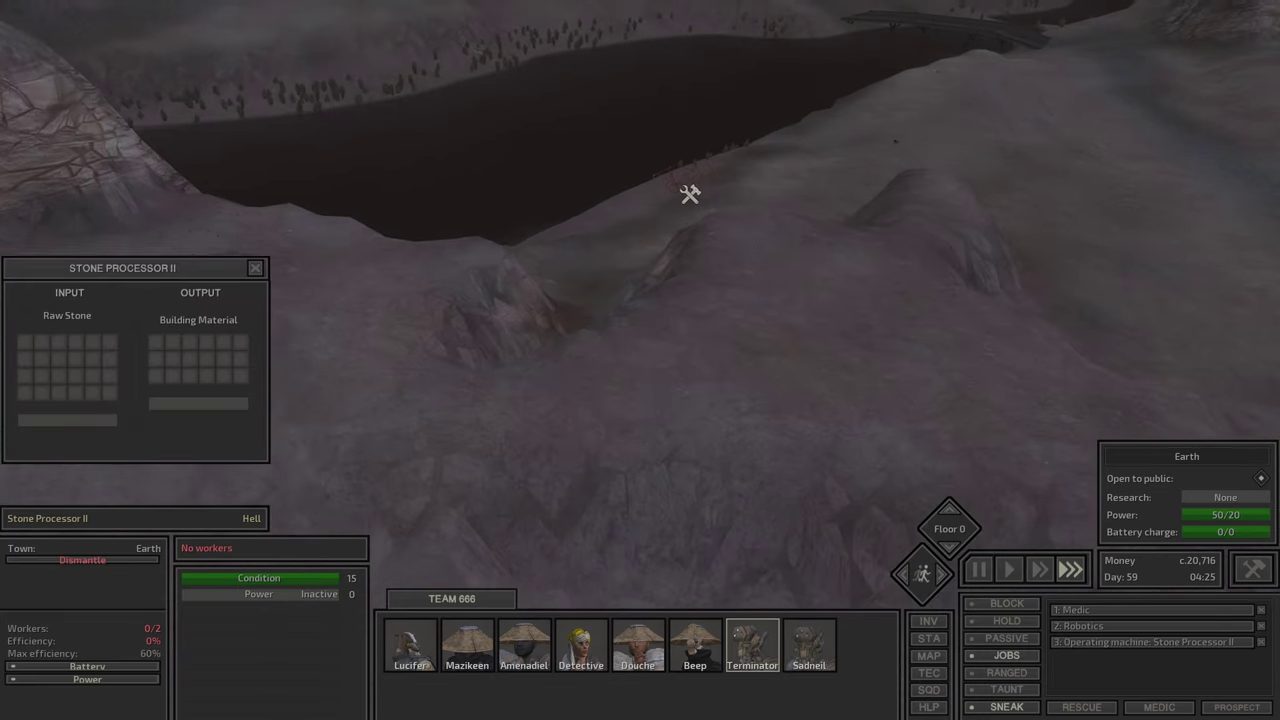
{"action": "left_click", "coordinate": [430, 650]}
{"action": "left_click", "coordinate": [718, 293]}
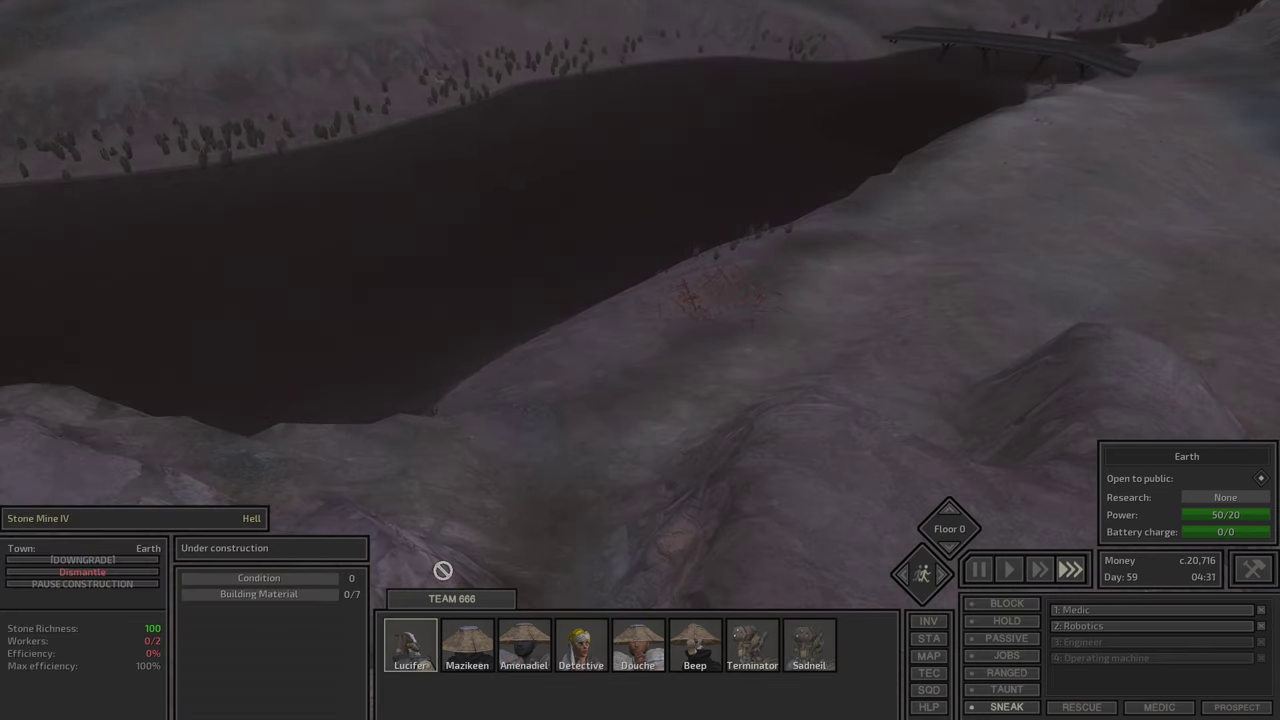
{"action": "left_click", "coordinate": [520, 502]}
{"action": "key", "text": "i"}
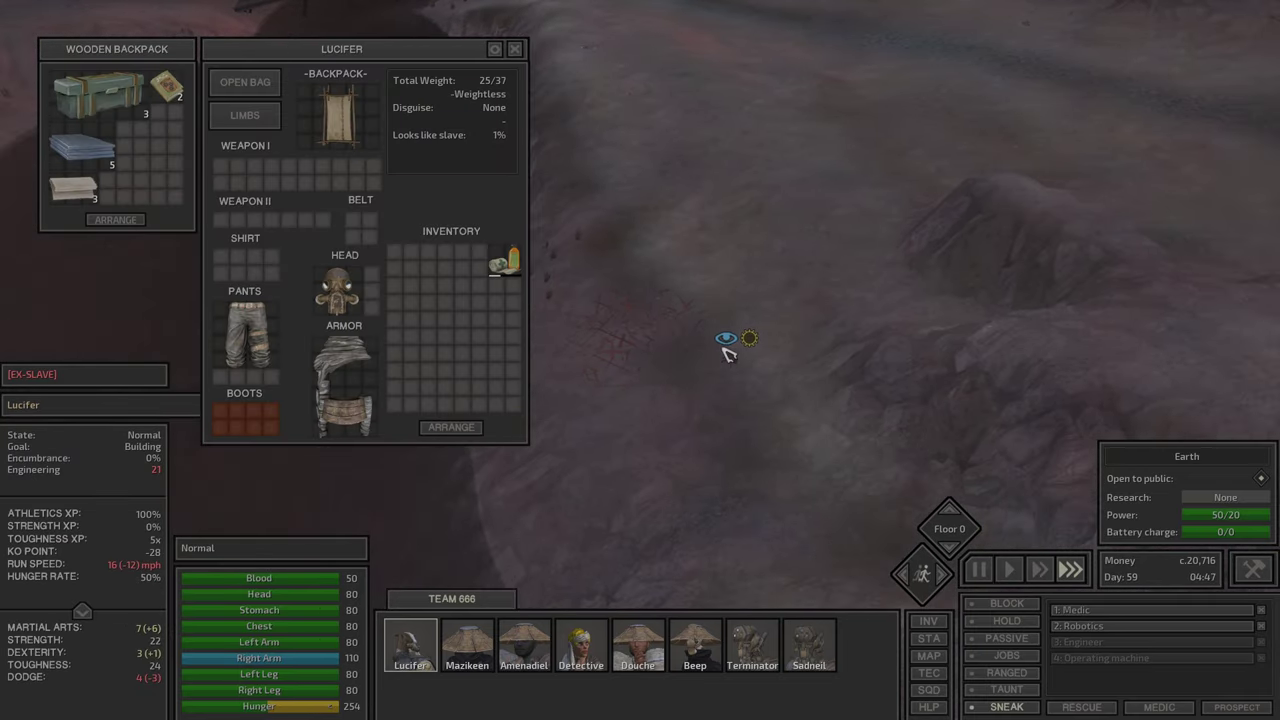
Step: Check the Stone Mine IV construction progress and the Stone Processor II contents
{"action": "left_click", "coordinate": [727, 347]}
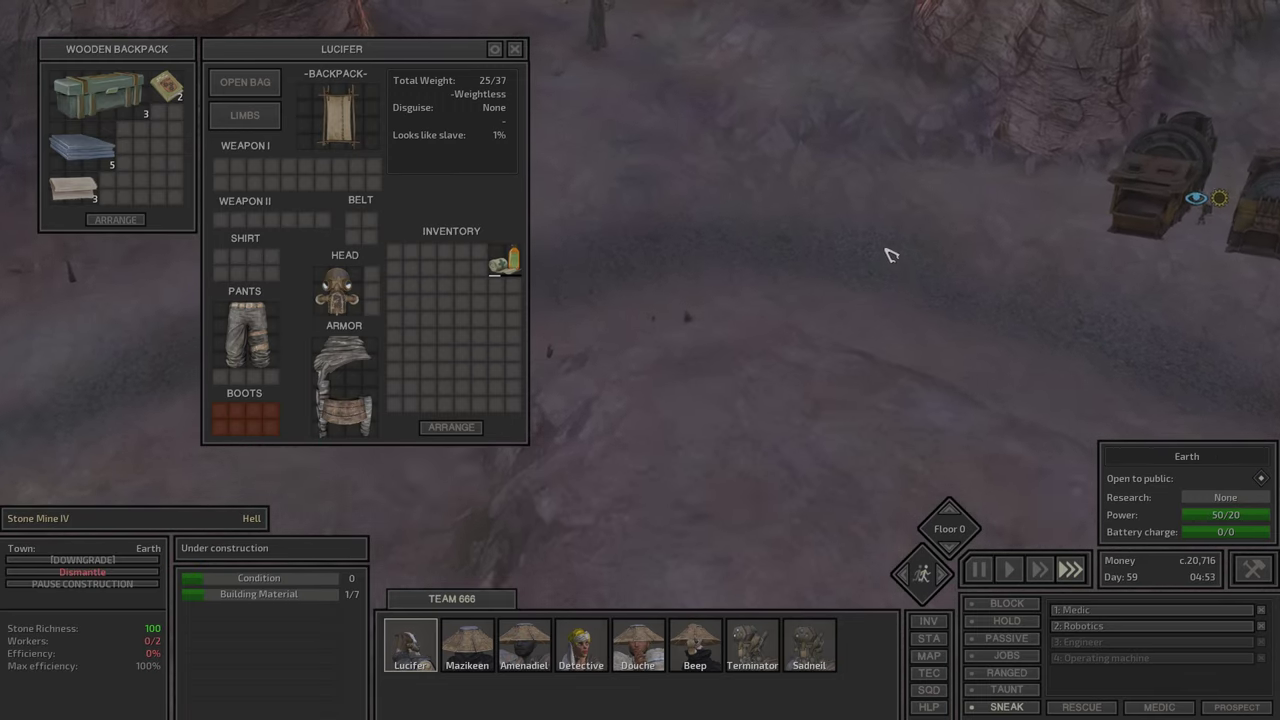
{"action": "left_click", "coordinate": [1060, 203]}
{"action": "left_click", "coordinate": [1000, 222]}
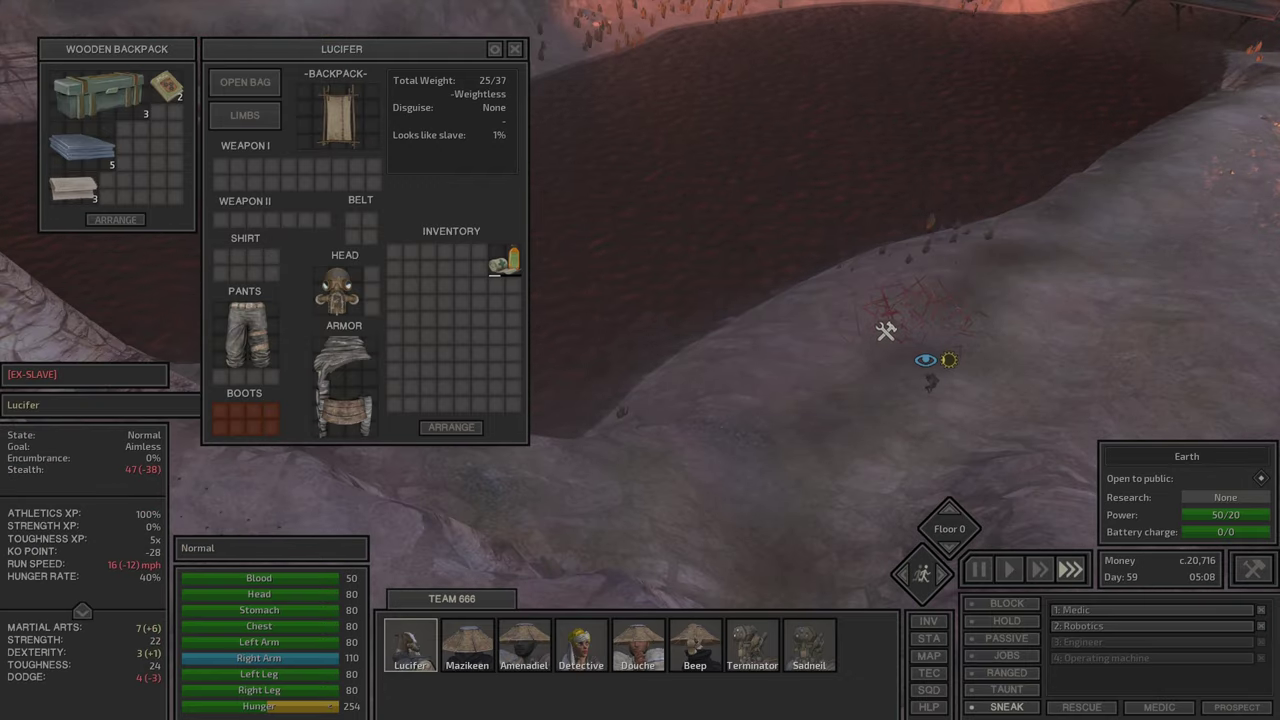
{"action": "left_click", "coordinate": [900, 340]}
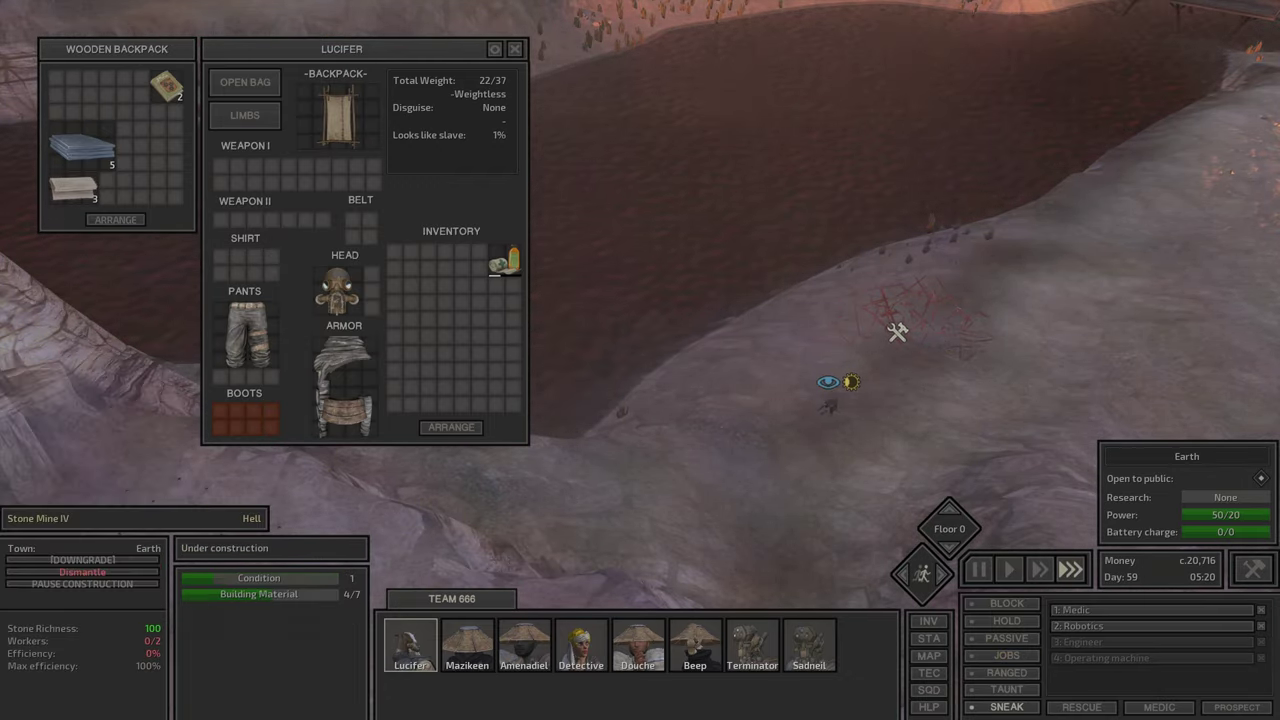
Step: Hand Mazikeen's building-material crates over to Lucifer
{"action": "left_click", "coordinate": [472, 645]}
{"action": "left_click", "coordinate": [470, 265]}
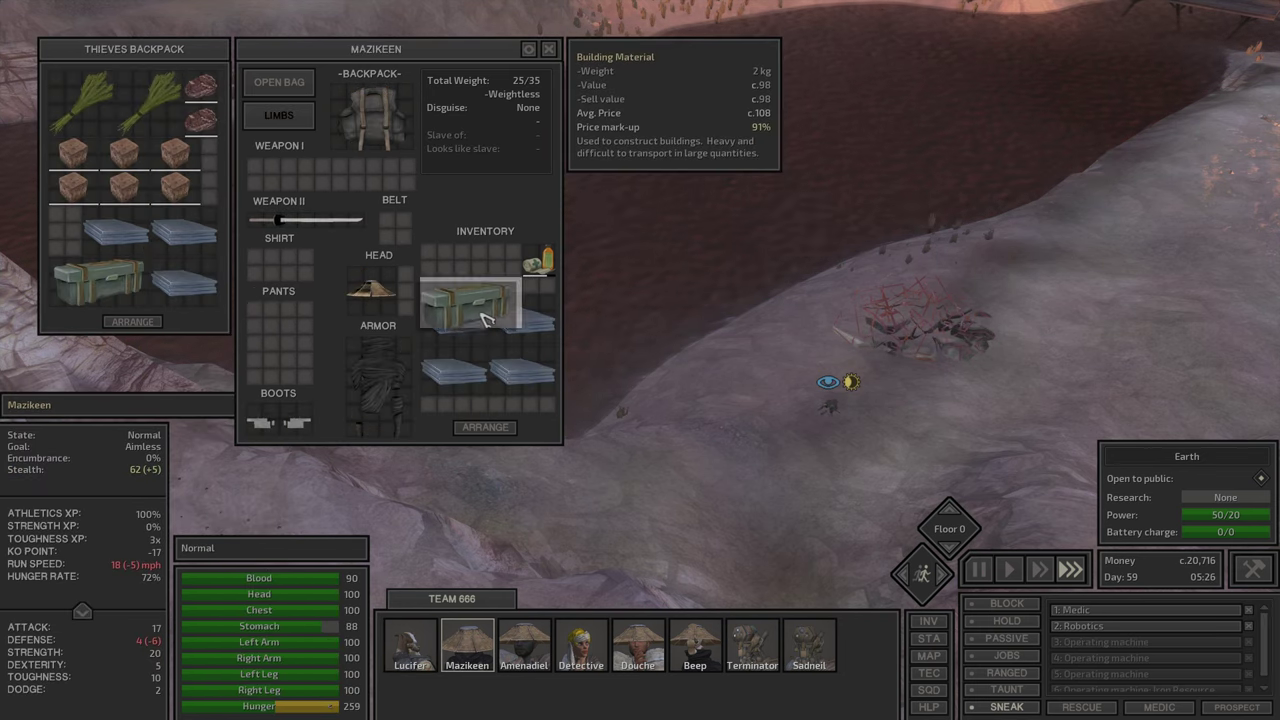
{"action": "left_click", "coordinate": [410, 645]}
{"action": "left_click", "coordinate": [125, 285]}
{"action": "left_click", "coordinate": [410, 645]}
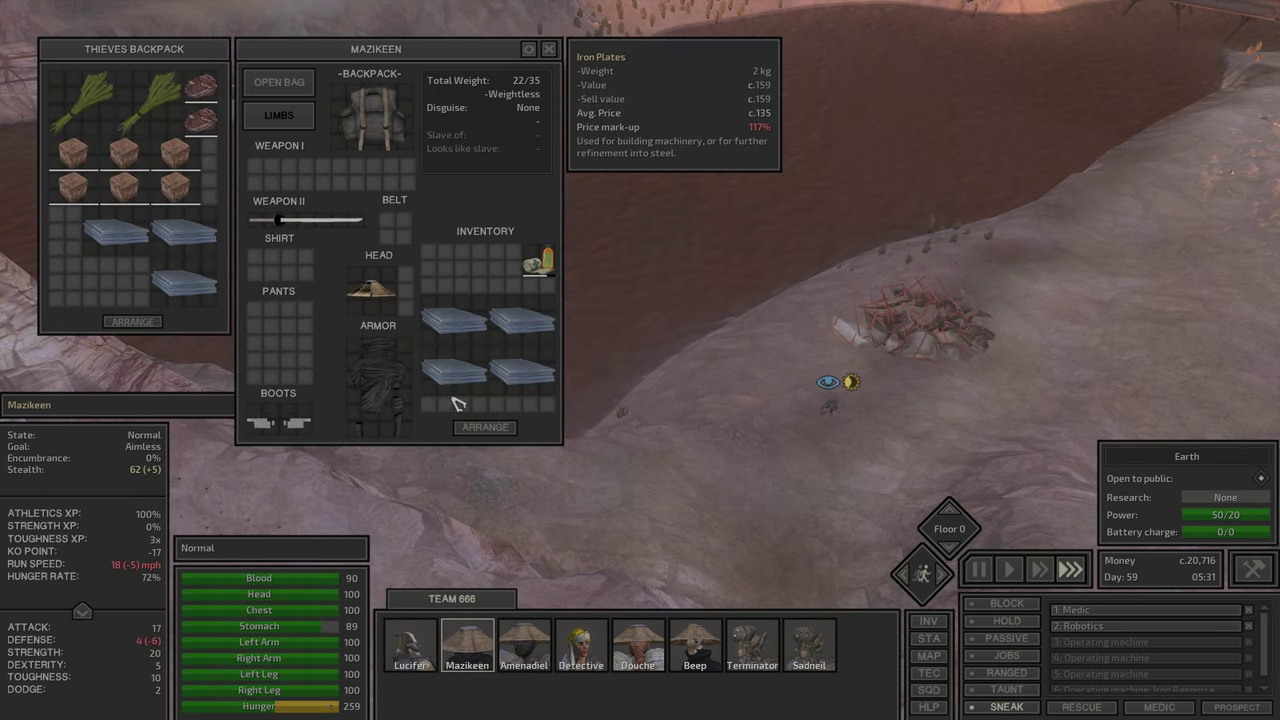
{"action": "left_click", "coordinate": [455, 370], "text": "ctrl"}
{"action": "left_click", "coordinate": [457, 325], "text": "ctrl"}
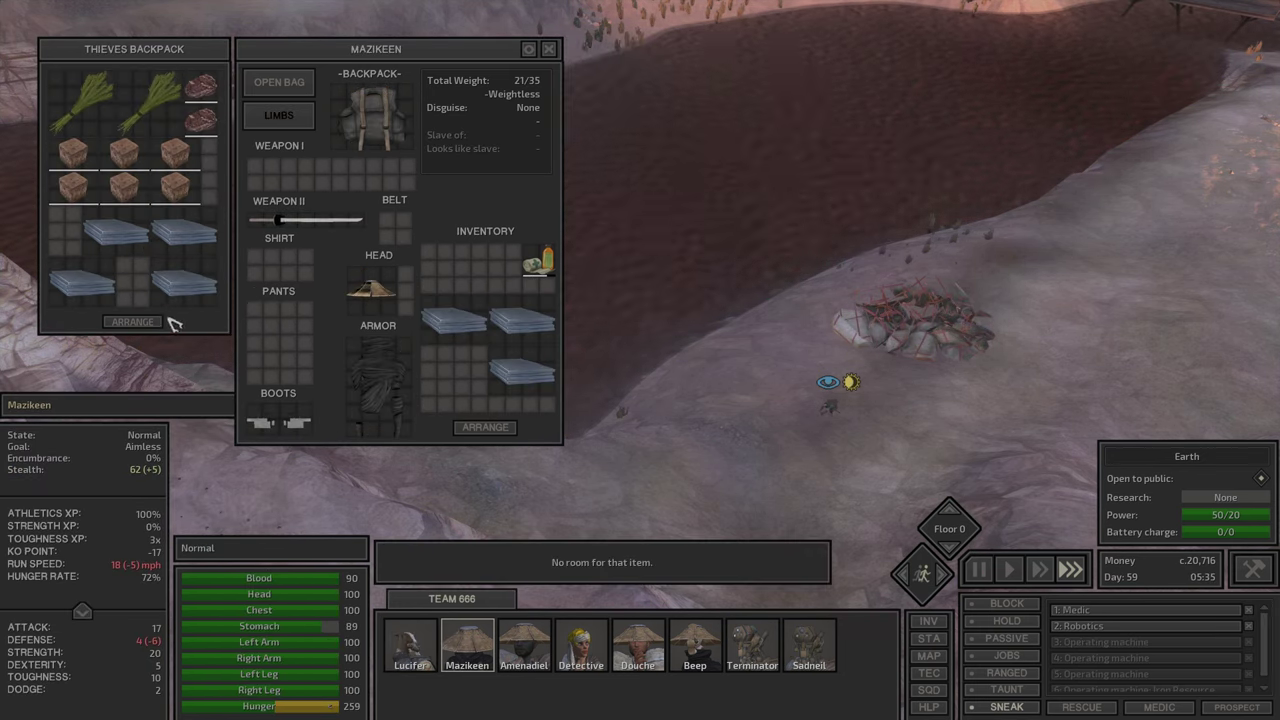
Step: Rearrange the iron plates in the backpack and inventory
{"action": "left_click", "coordinate": [105, 322]}
{"action": "left_click", "coordinate": [470, 325]}
{"action": "left_click", "coordinate": [470, 275]}
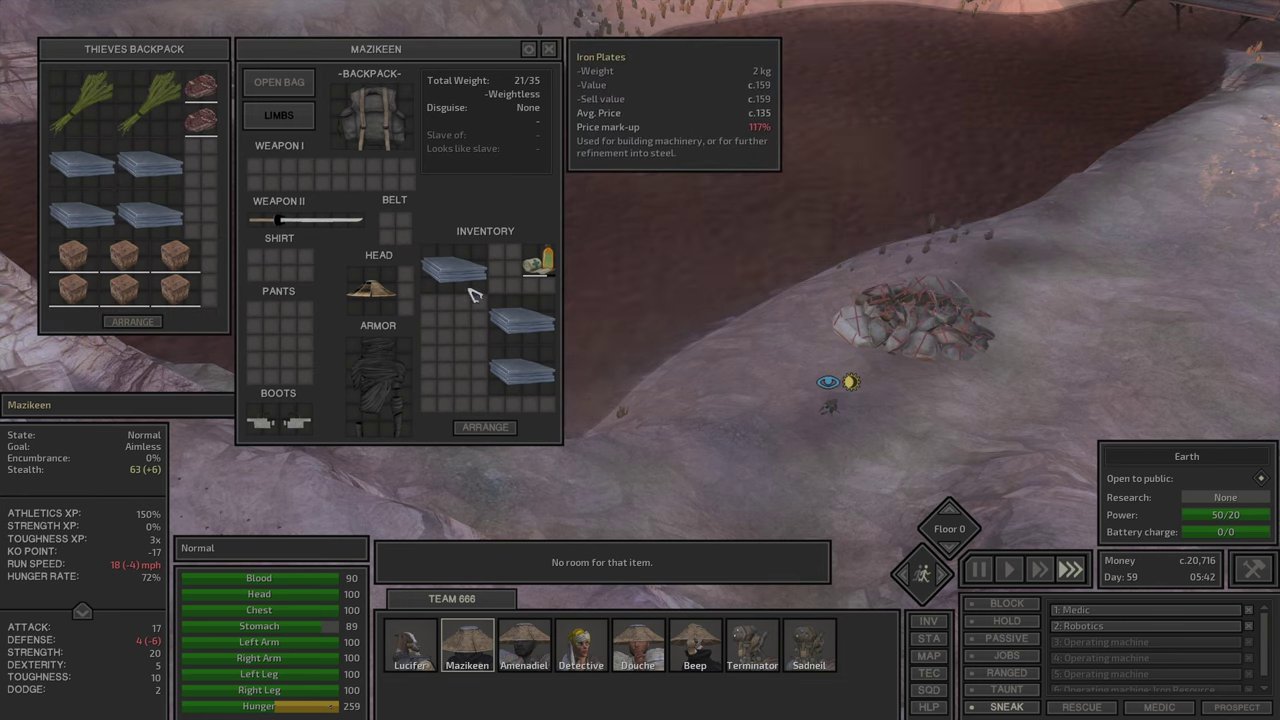
{"action": "left_click", "coordinate": [520, 320]}
{"action": "left_click", "coordinate": [465, 385]}
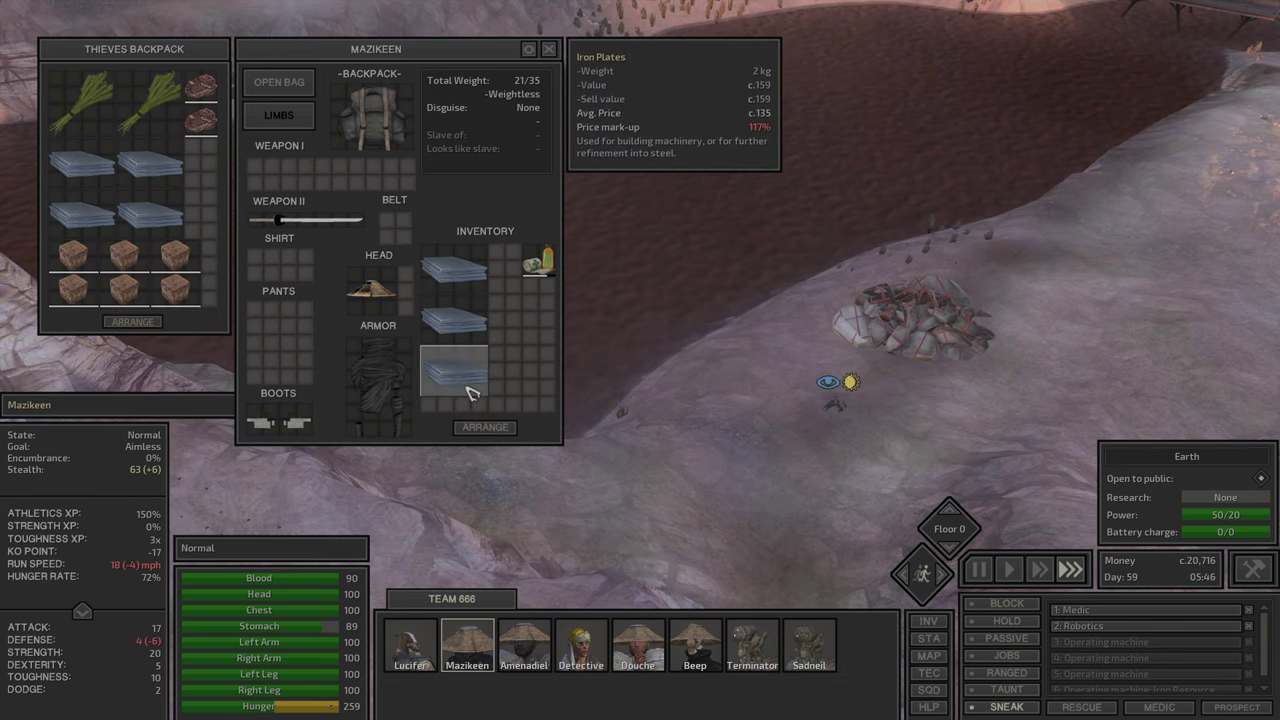
{"action": "left_click", "coordinate": [528, 670]}
Step: Give the Detective's crates to Lucifer and have her help build the Stone Mine IV
{"action": "left_click", "coordinate": [580, 660]}
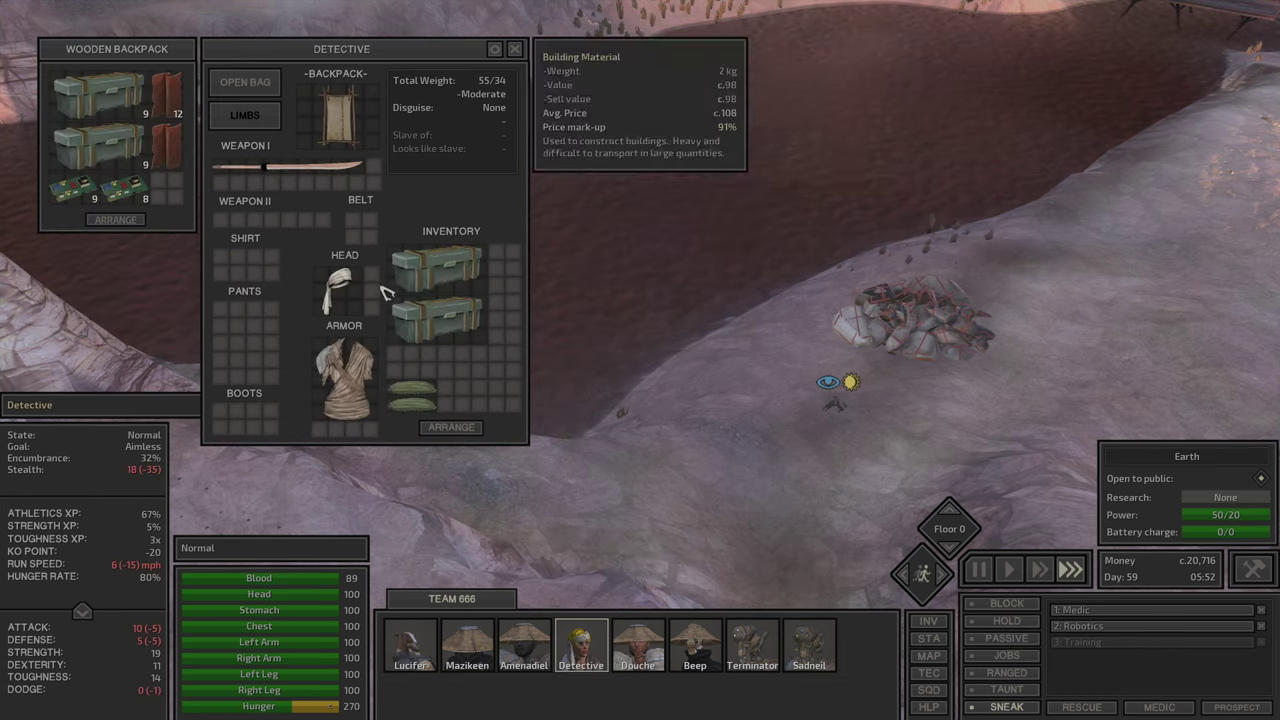
{"action": "left_click", "coordinate": [457, 320]}
{"action": "left_click", "coordinate": [437, 266]}
{"action": "left_click", "coordinate": [470, 473]}
{"action": "right_click", "coordinate": [928, 393]}
{"action": "left_click", "coordinate": [944, 360]}
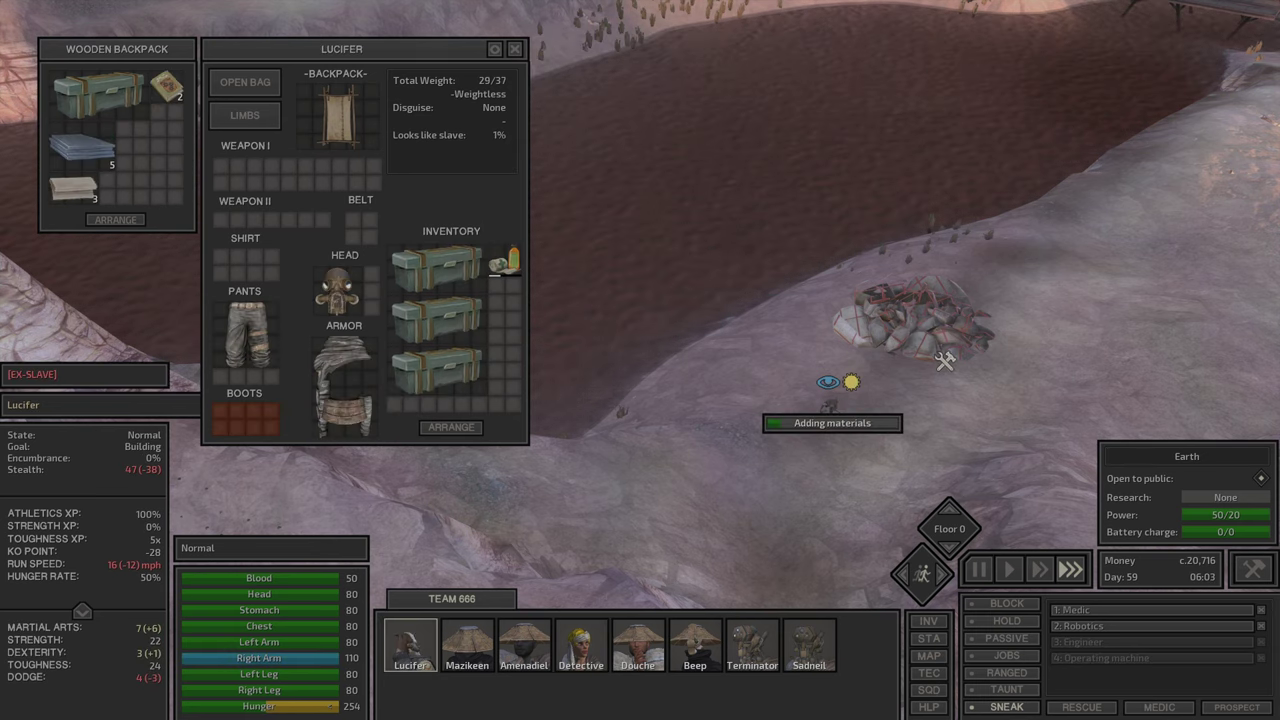
{"action": "double_click", "coordinate": [602, 642]}
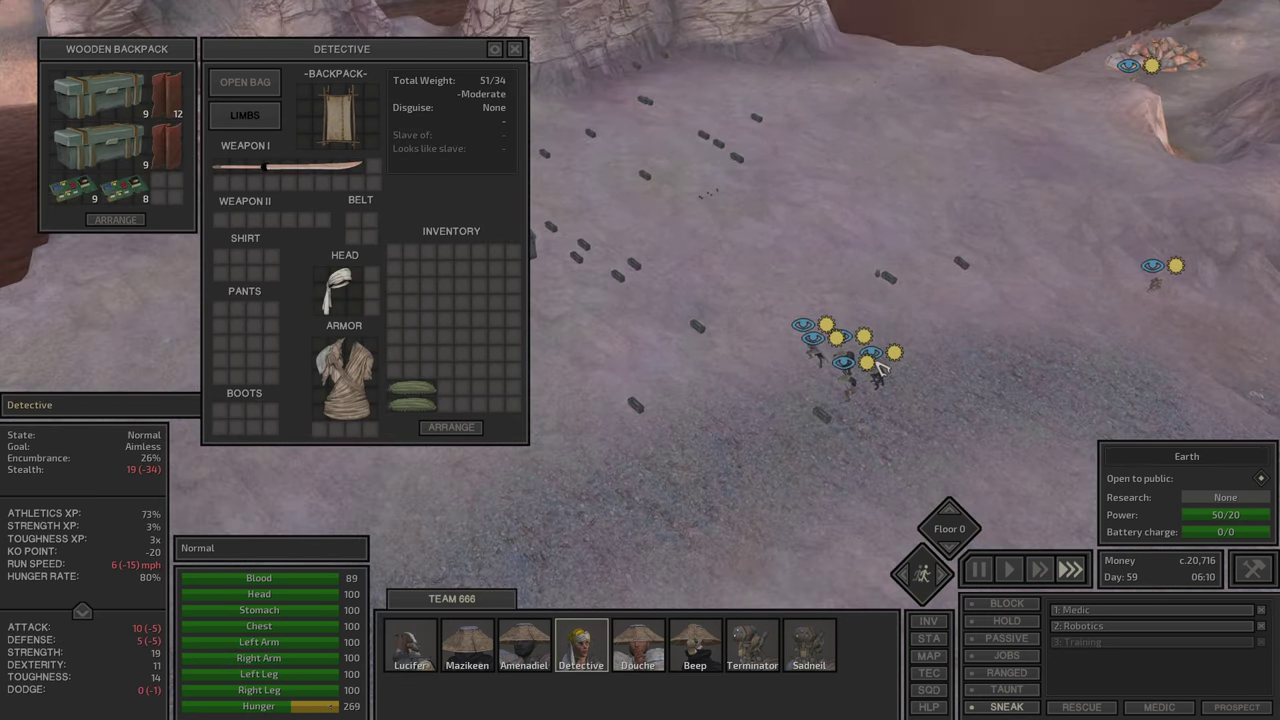
{"action": "key", "text": "F1"}
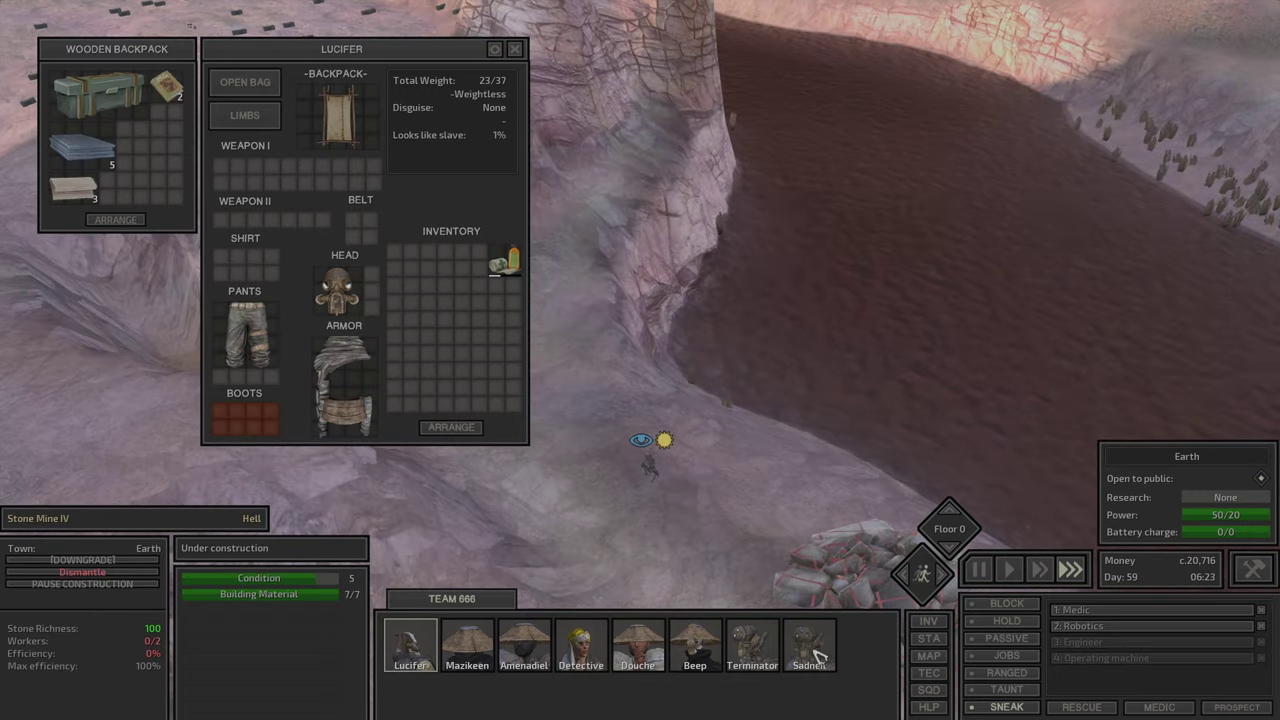
Step: Assign Douche to operate the Stone Mine IV
{"action": "left_click", "coordinate": [800, 648]}
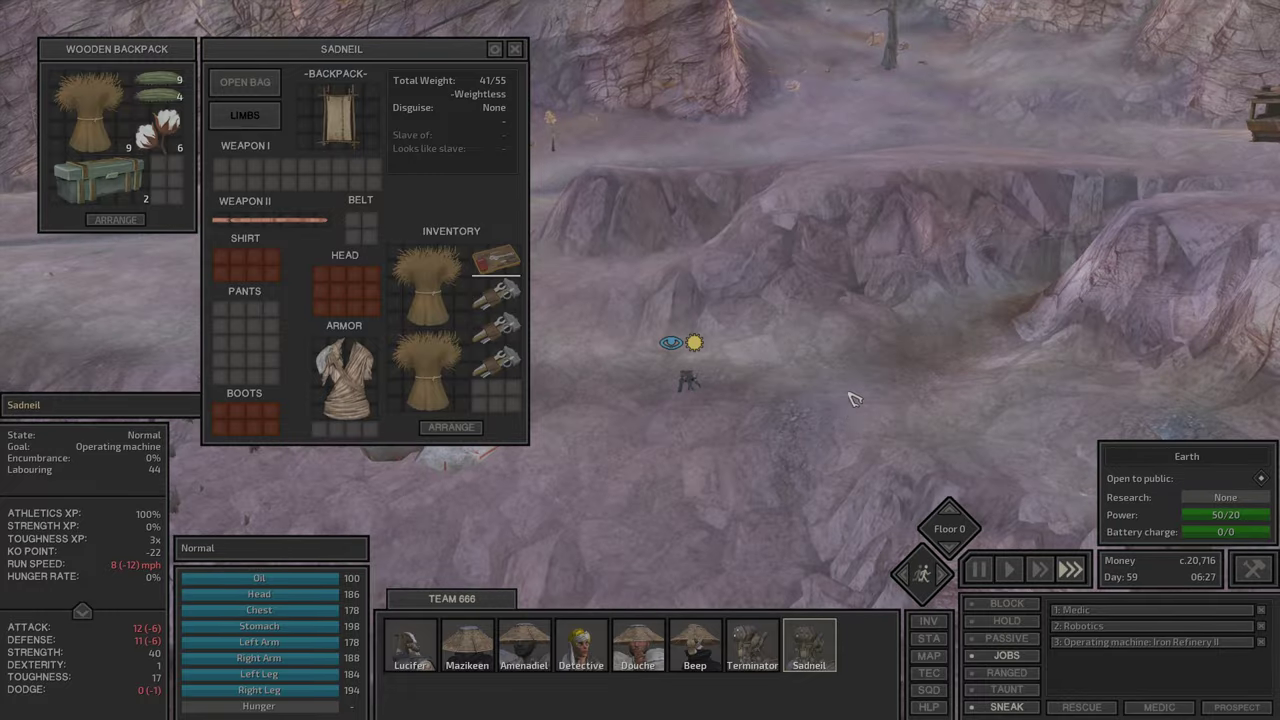
{"action": "key", "text": "w"}
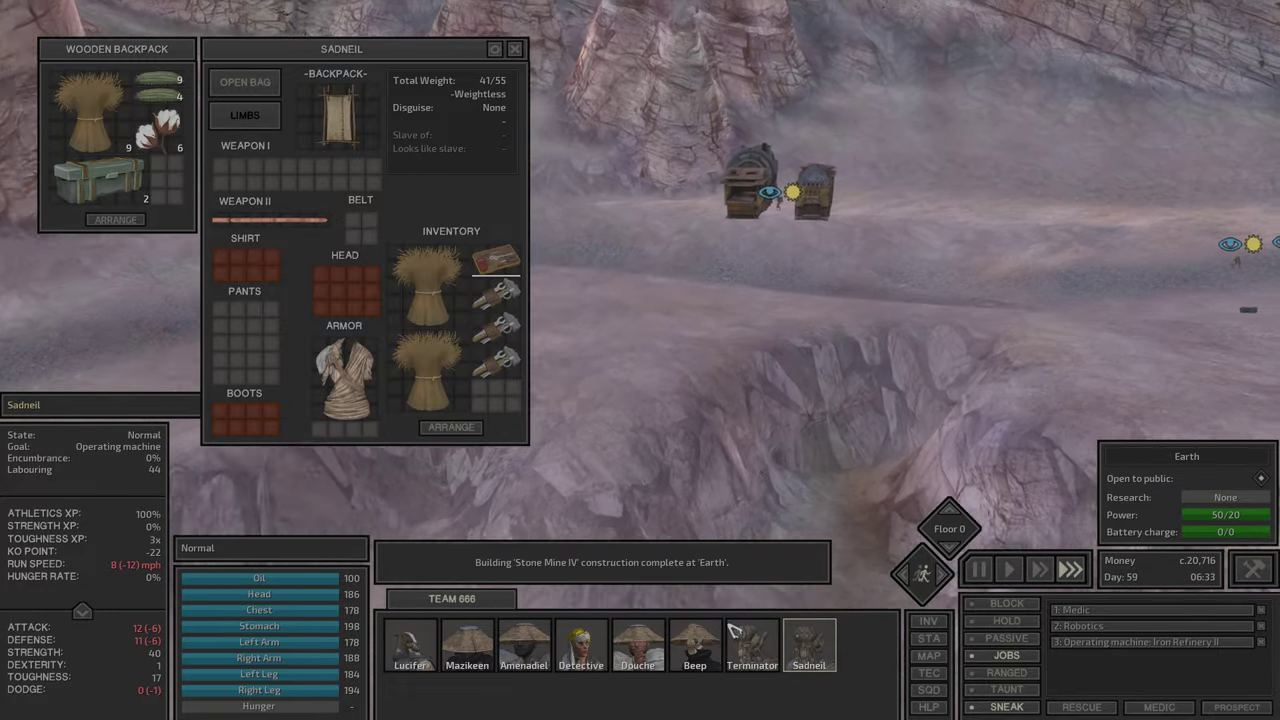
{"action": "double_click", "coordinate": [752, 645]}
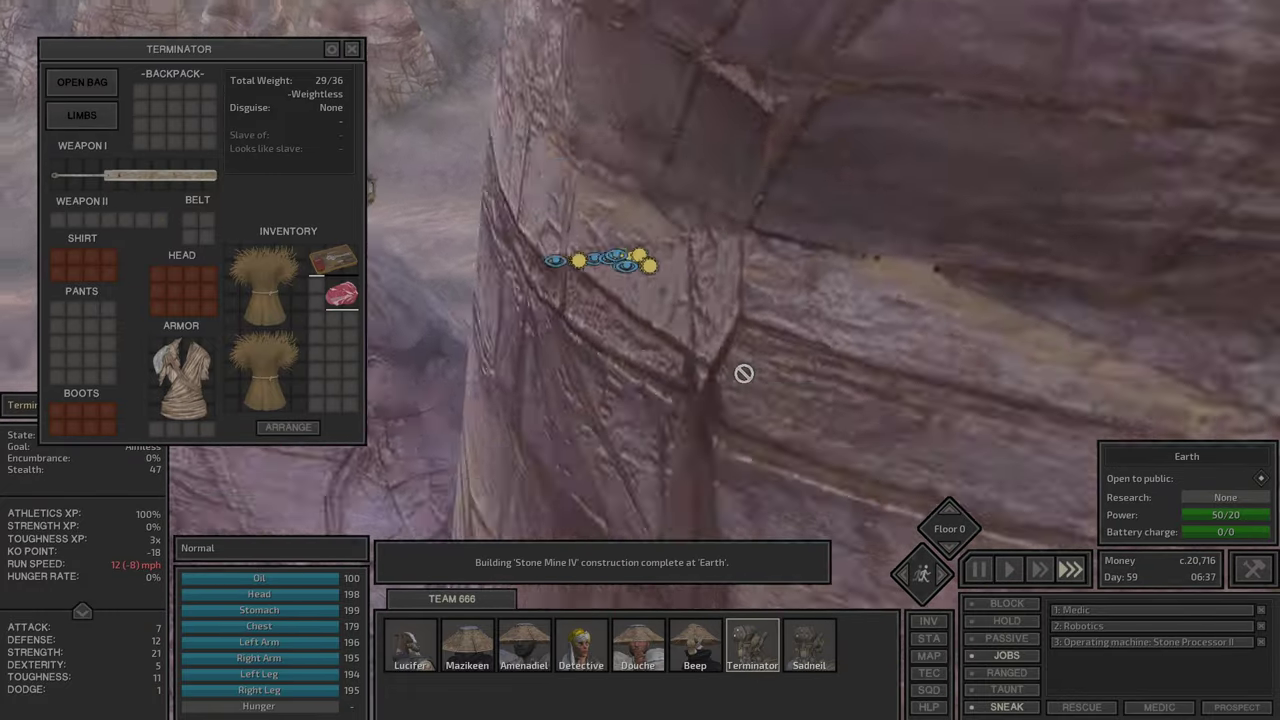
{"action": "double_click", "coordinate": [695, 645]}
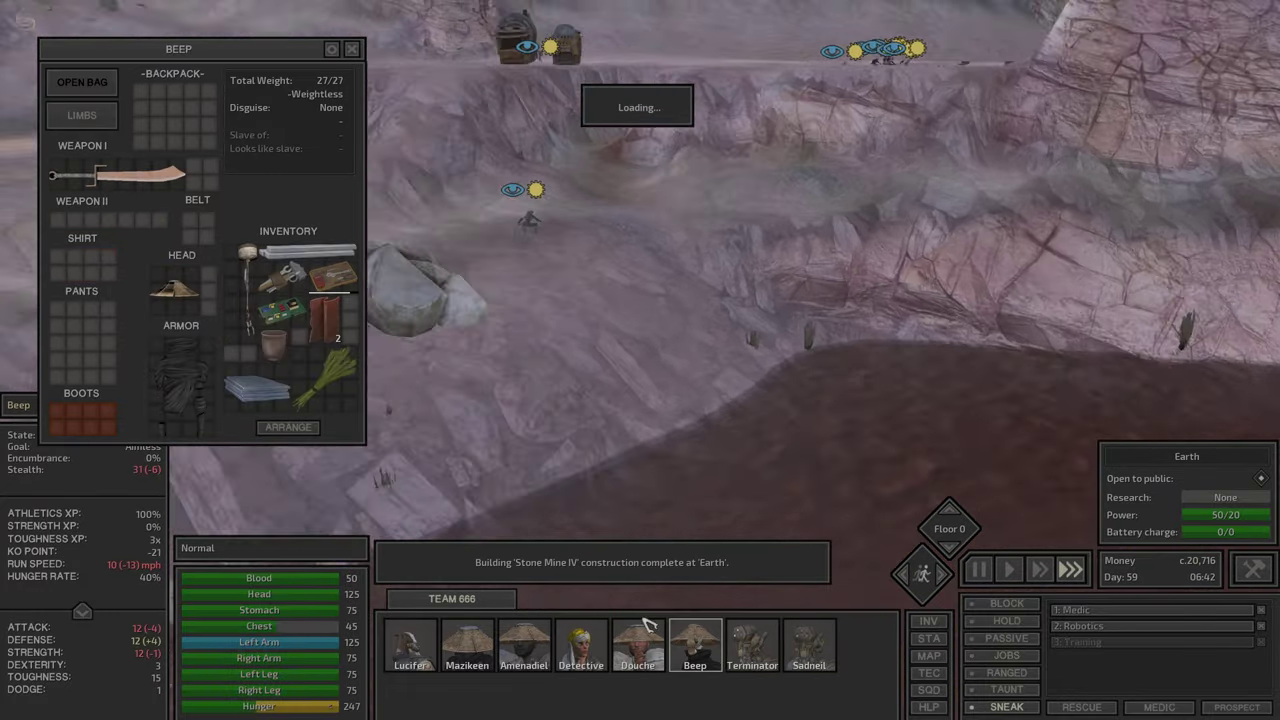
{"action": "double_click", "coordinate": [640, 645]}
{"action": "right_click", "coordinate": [643, 487]}
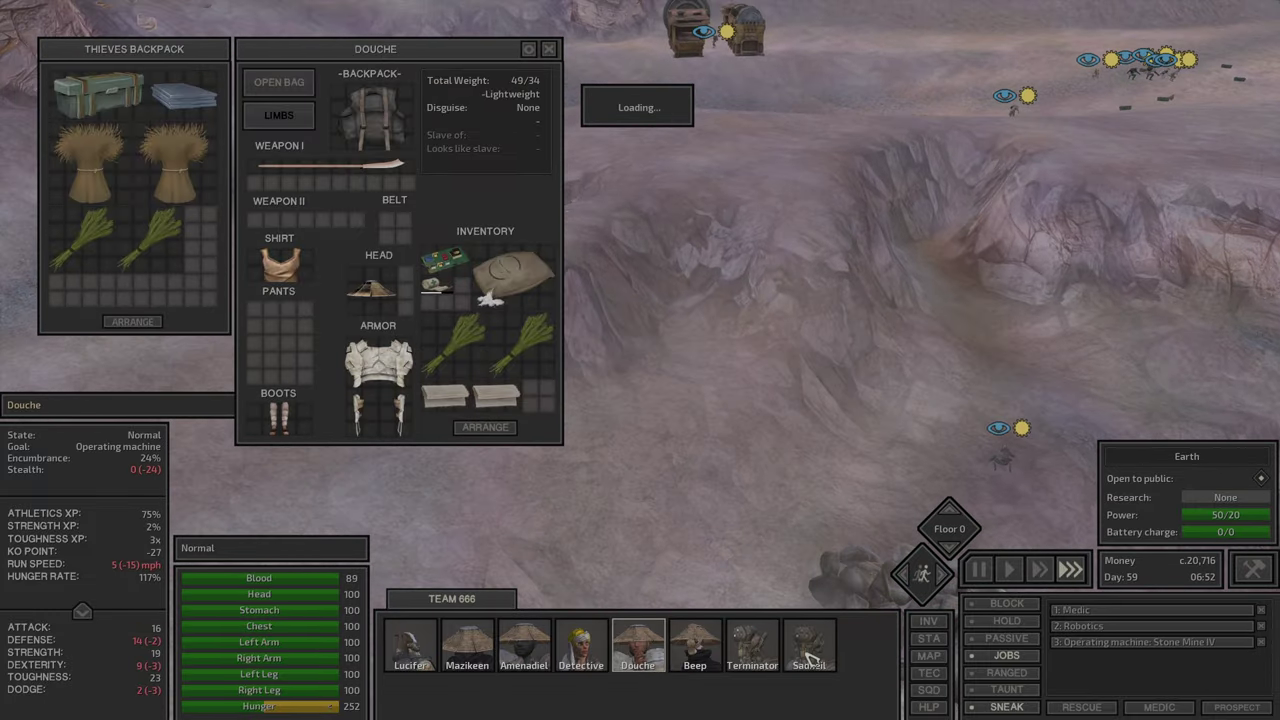
Step: Review the gear of Beep, Detective, Amenadiel, Mazikeen and Lucifer
{"action": "left_click", "coordinate": [810, 650]}
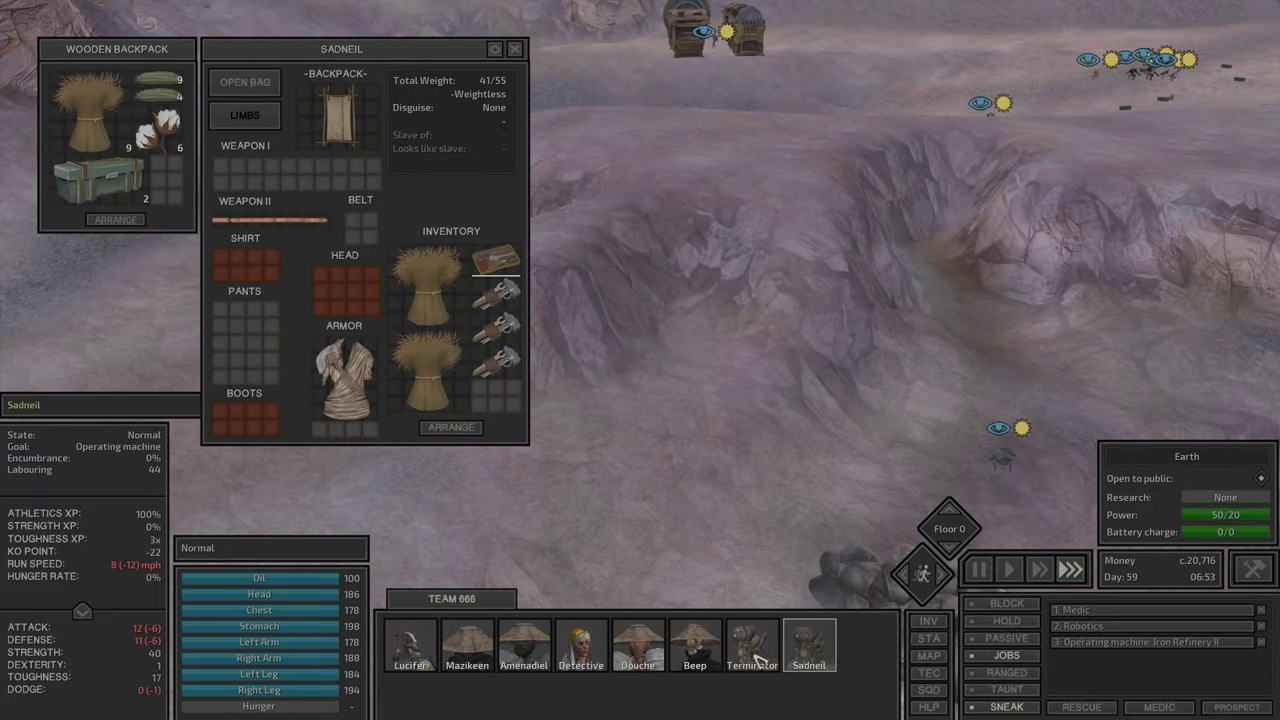
{"action": "left_click", "coordinate": [752, 650]}
{"action": "left_click", "coordinate": [700, 655]}
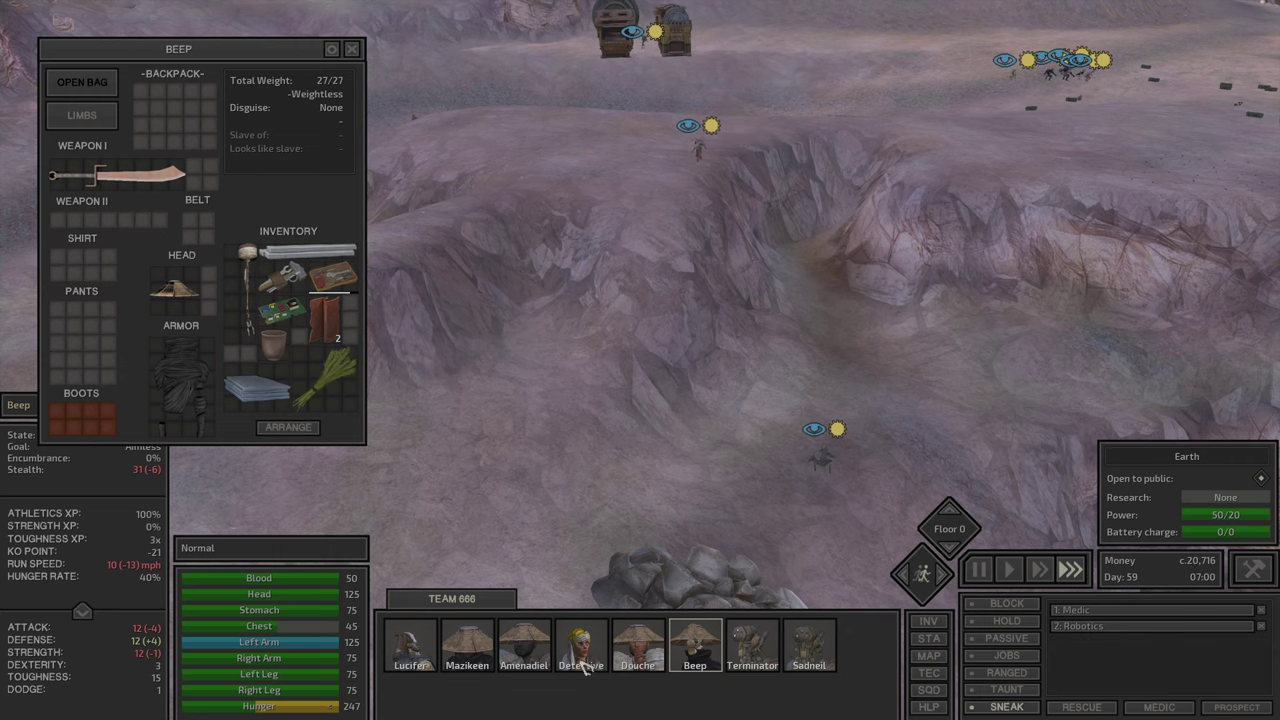
{"action": "left_click", "coordinate": [585, 655]}
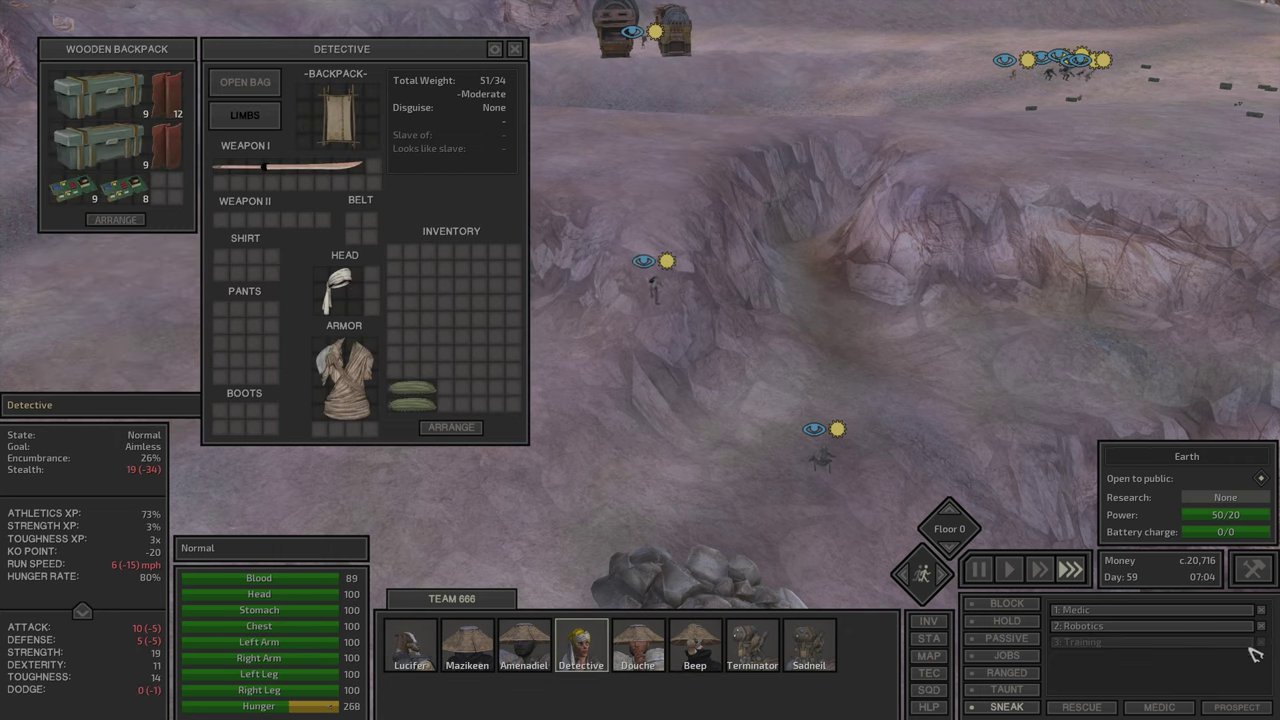
{"action": "left_click", "coordinate": [540, 650]}
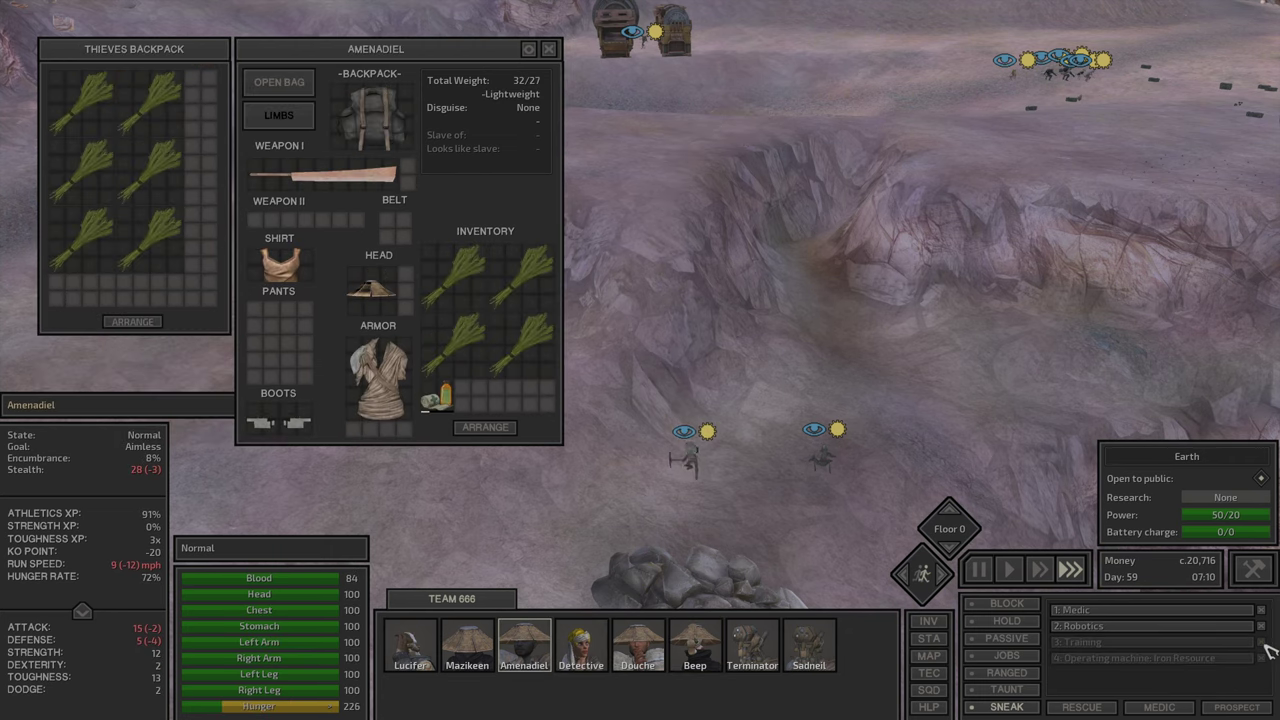
{"action": "left_click", "coordinate": [491, 652]}
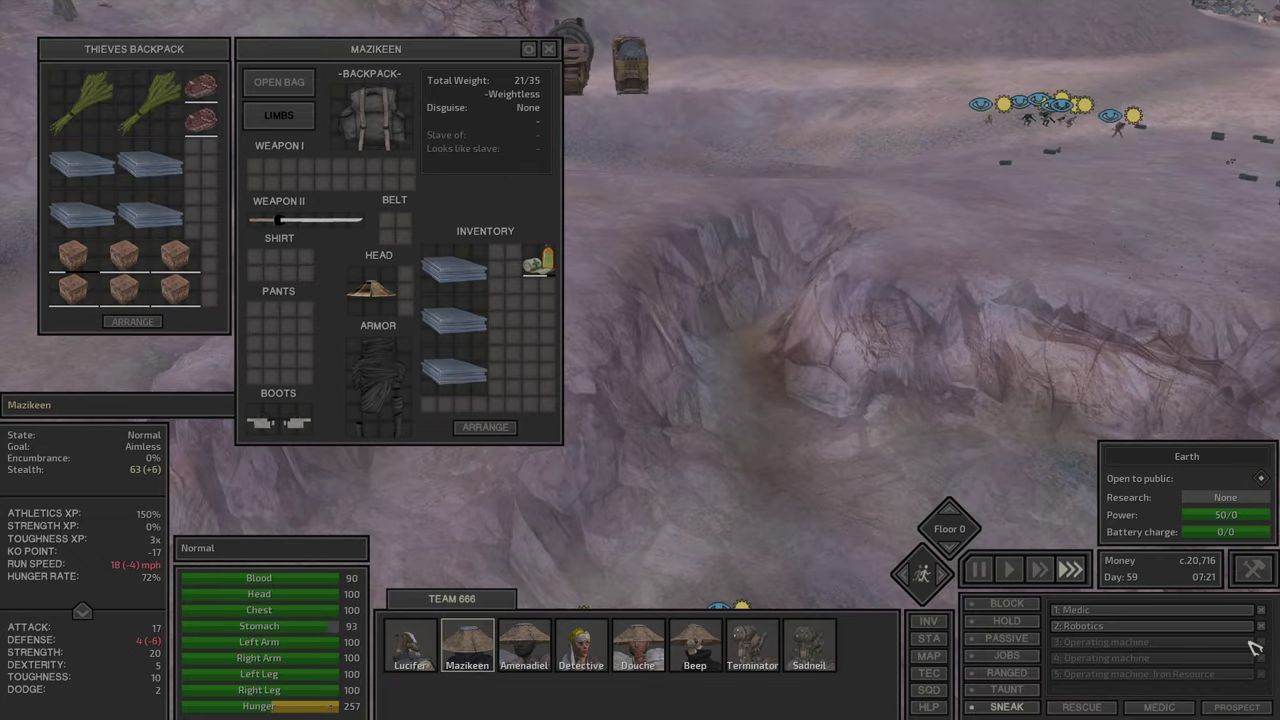
{"action": "key", "text": "F1"}
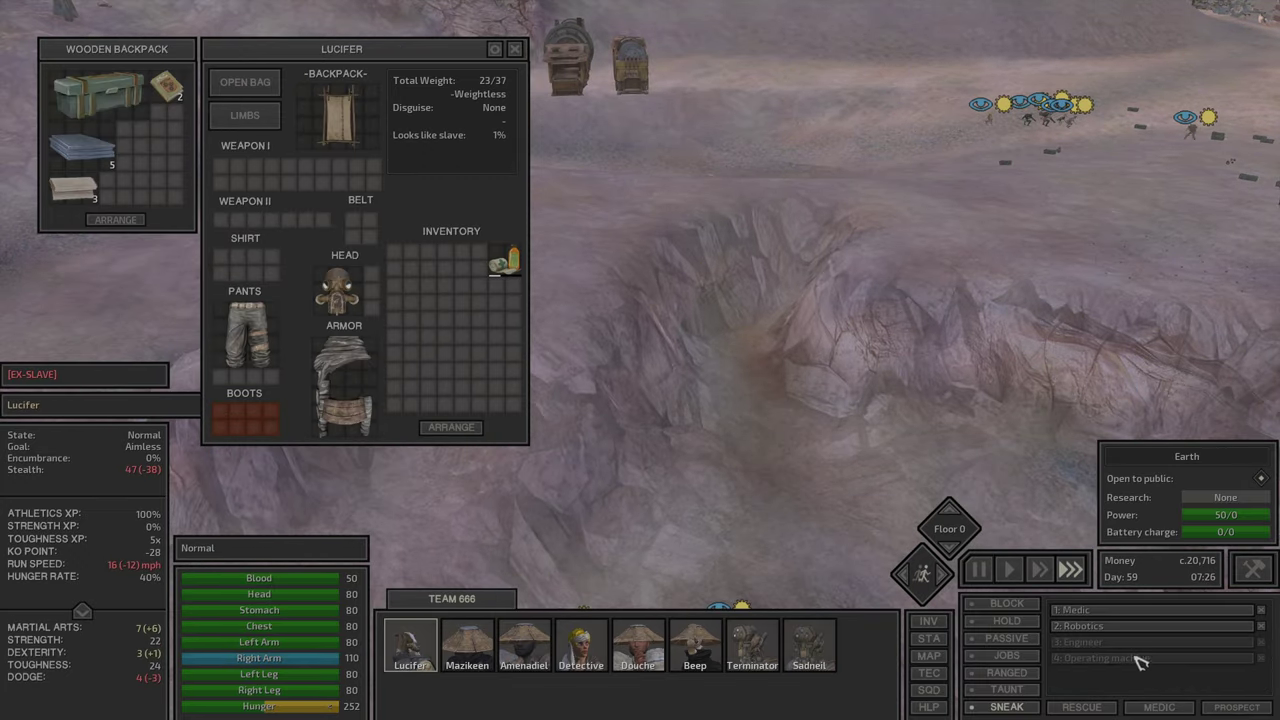
{"action": "key", "text": "F1"}
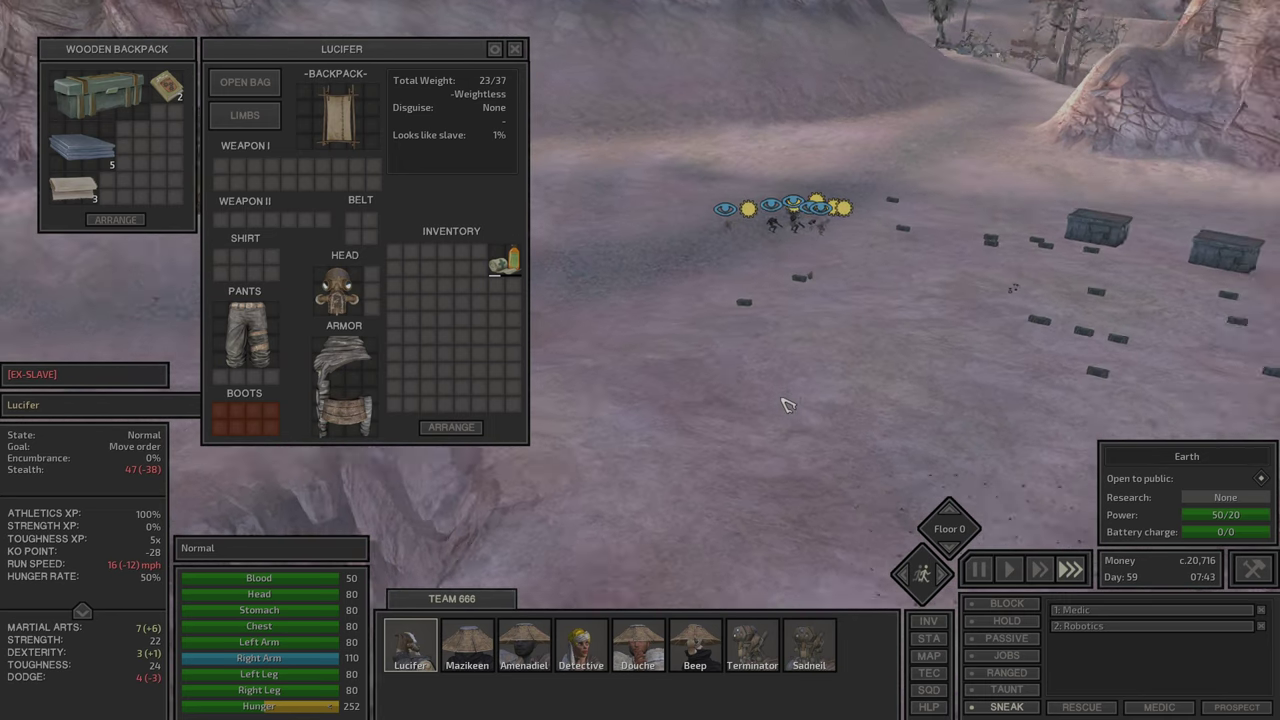
Step: Have Lucifer pick up the scattered Building Material piles
{"action": "right_click", "coordinate": [765, 417]}
{"action": "right_click", "coordinate": [675, 355]}
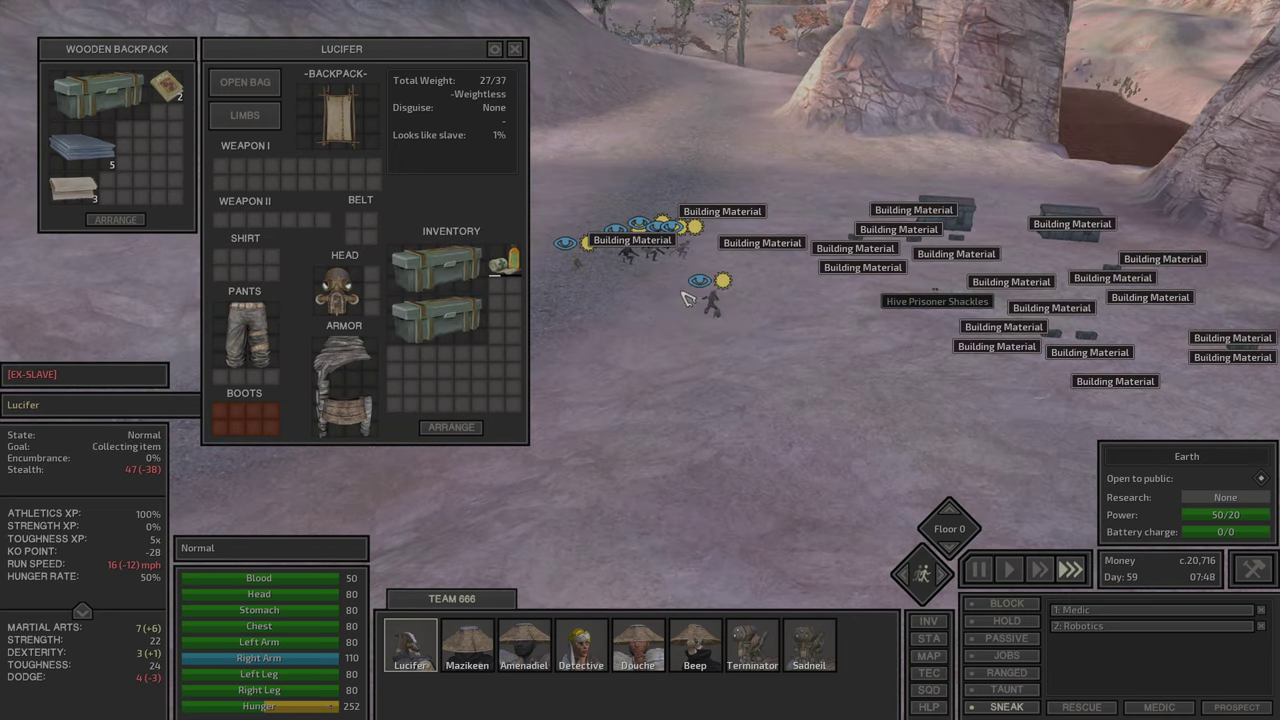
{"action": "right_click", "coordinate": [893, 233]}
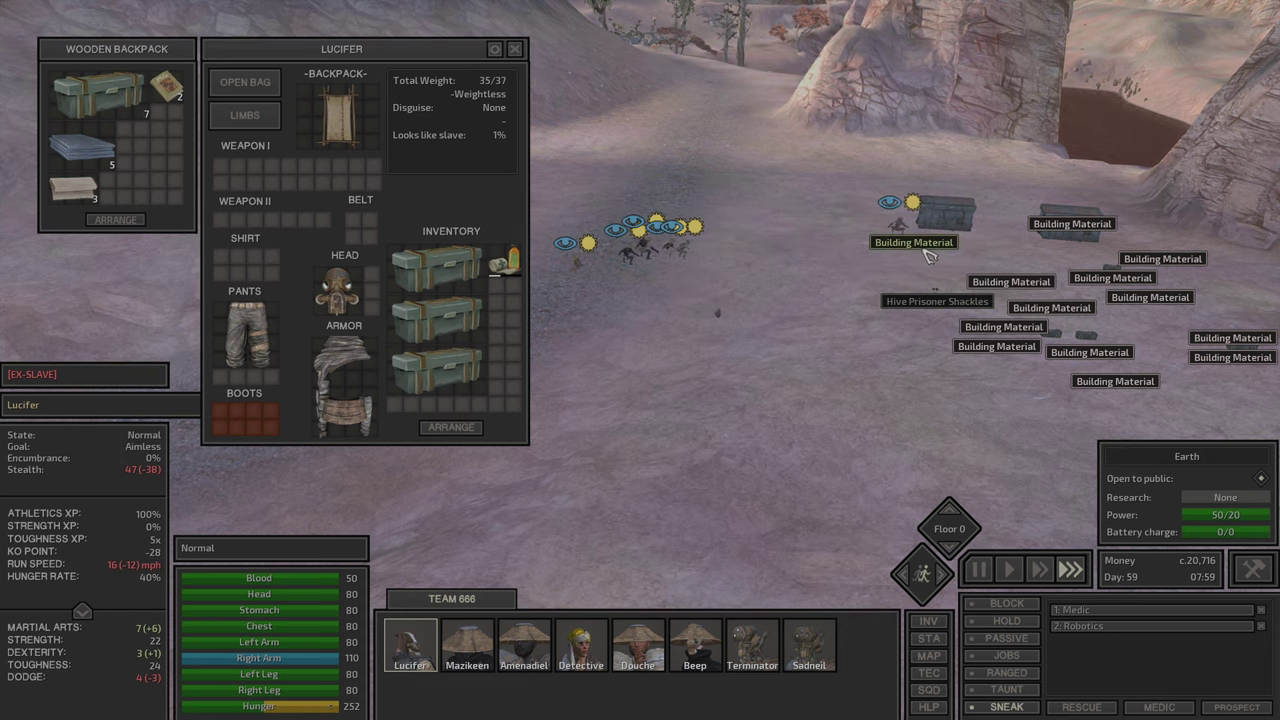
{"action": "right_click", "coordinate": [976, 287]}
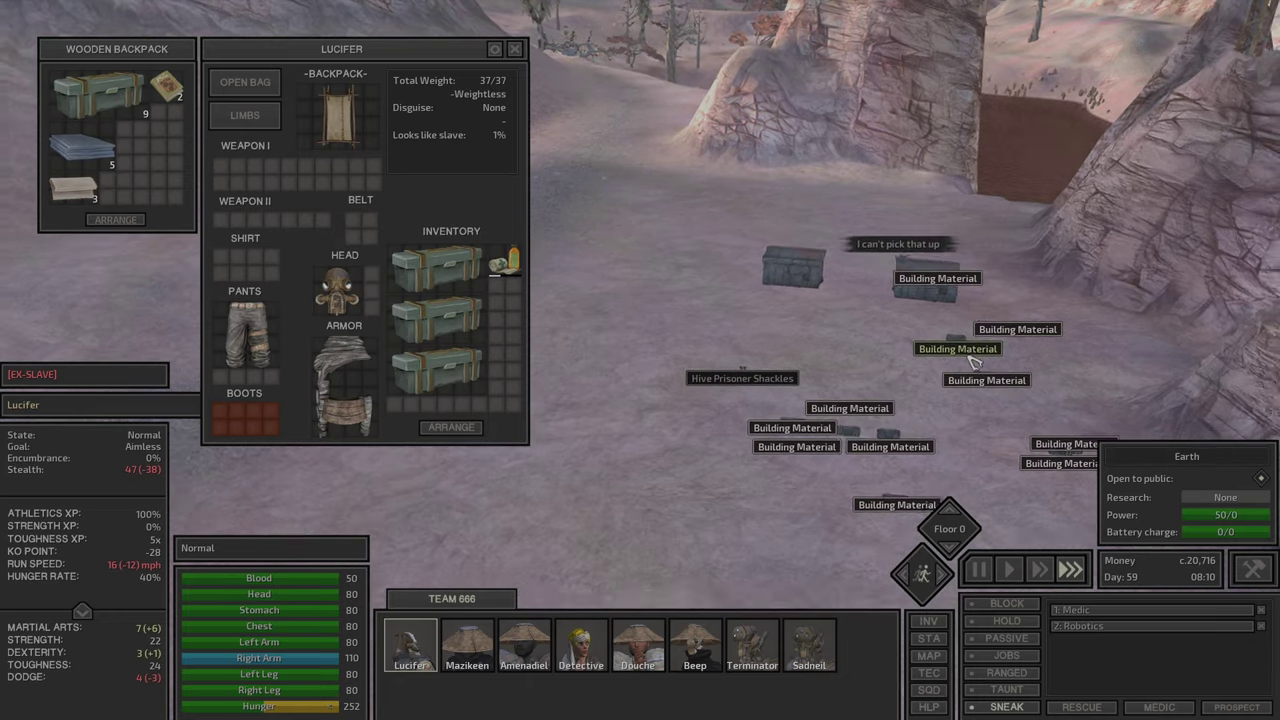
Step: Shift the fabrics out of the backpack and drop a surplus Building Material crate
{"action": "left_click", "coordinate": [73, 188]}
{"action": "left_click", "coordinate": [460, 378]}
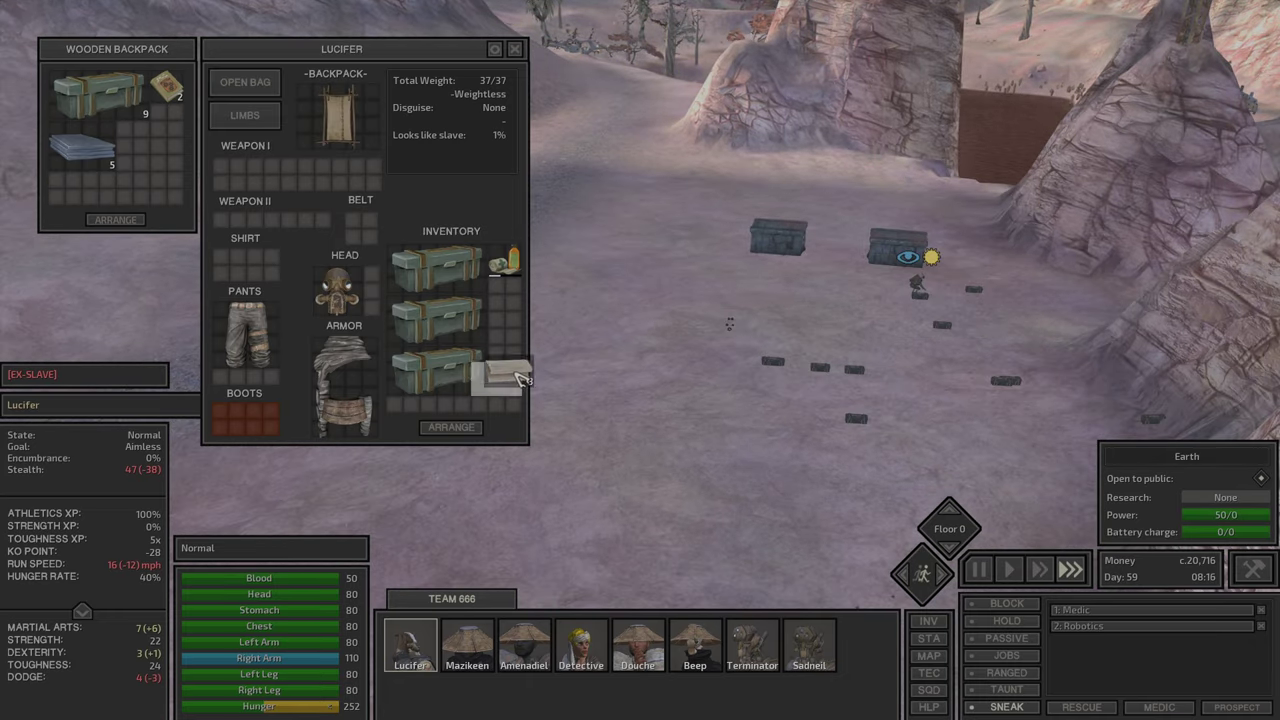
{"action": "left_click", "coordinate": [435, 355]}
{"action": "left_click", "coordinate": [100, 185]}
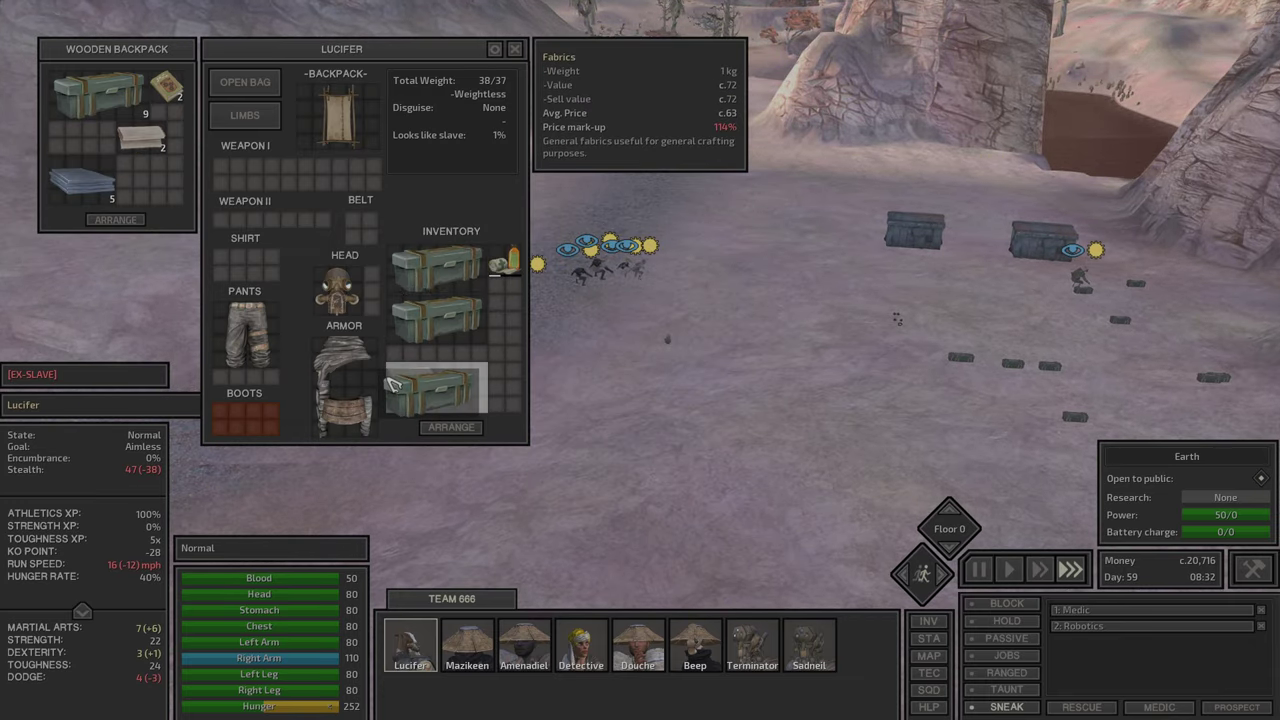
{"action": "left_click", "coordinate": [795, 393]}
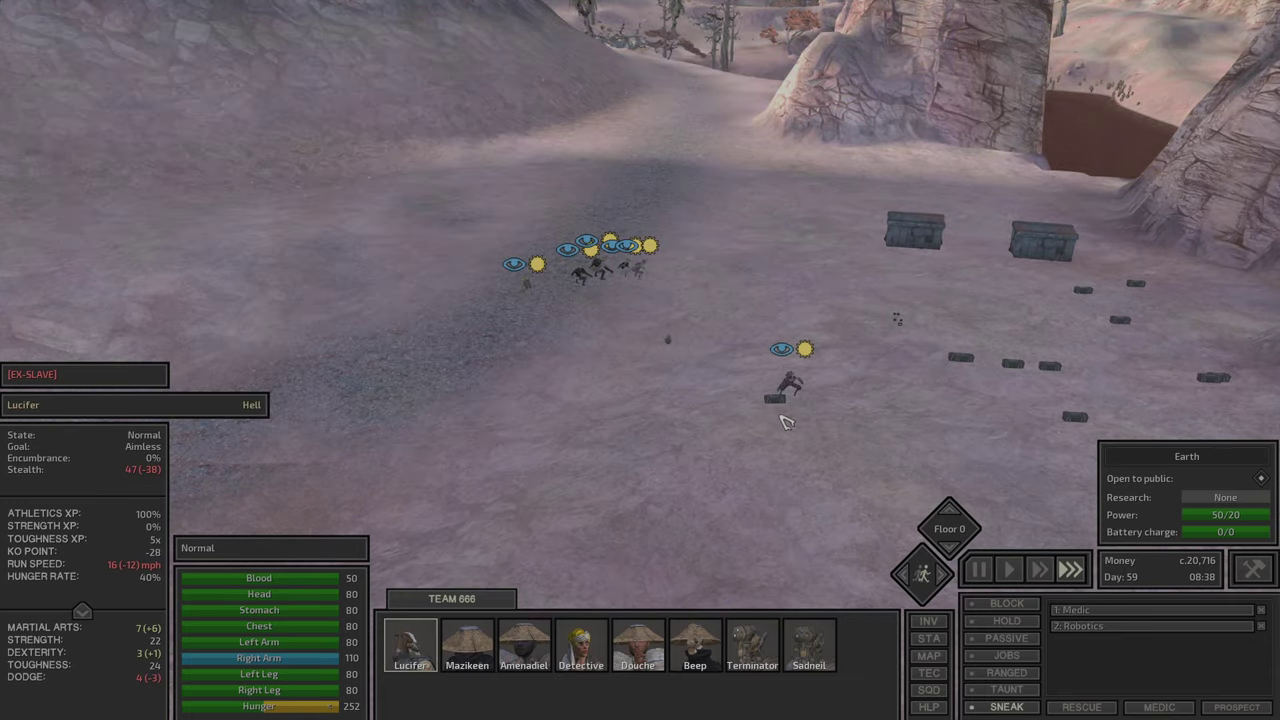
Step: Rearrange the fabrics and Iron Plates inside Lucifer's backpack
{"action": "key", "text": "i"}
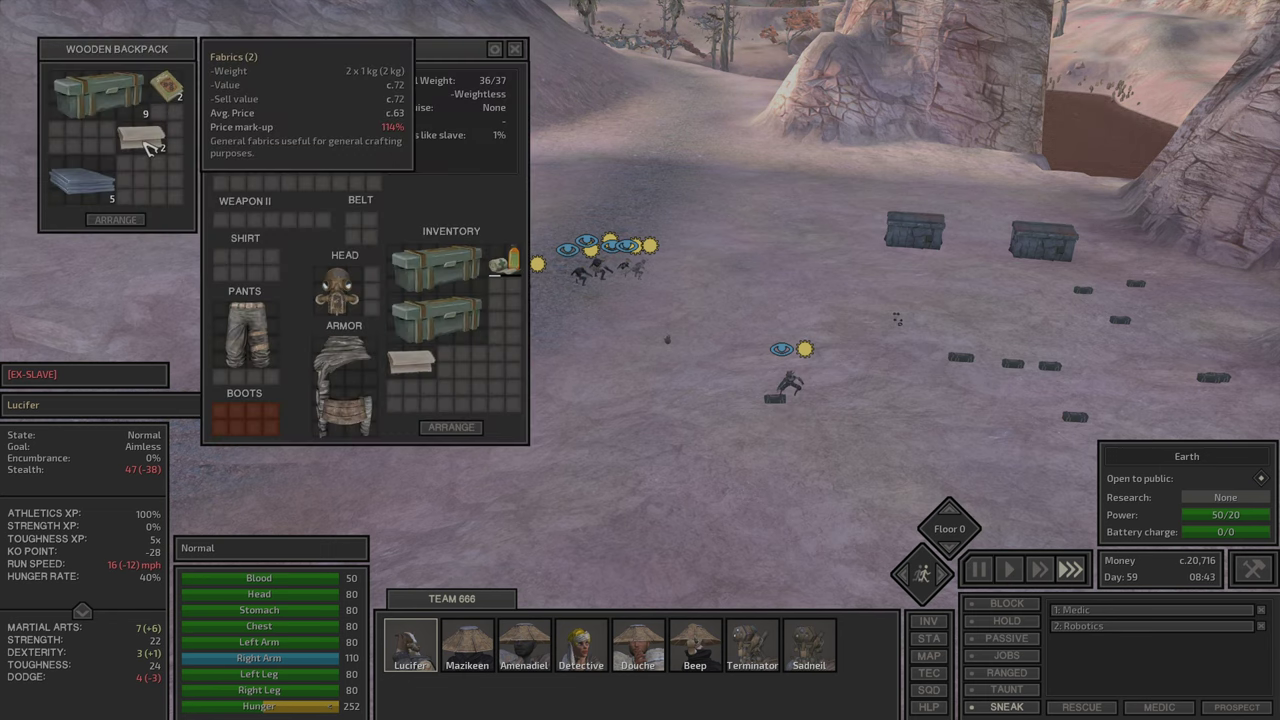
{"action": "left_click_drag", "start_coordinate": [163, 188], "coordinate": [163, 200]}
{"action": "left_click", "coordinate": [100, 186]}
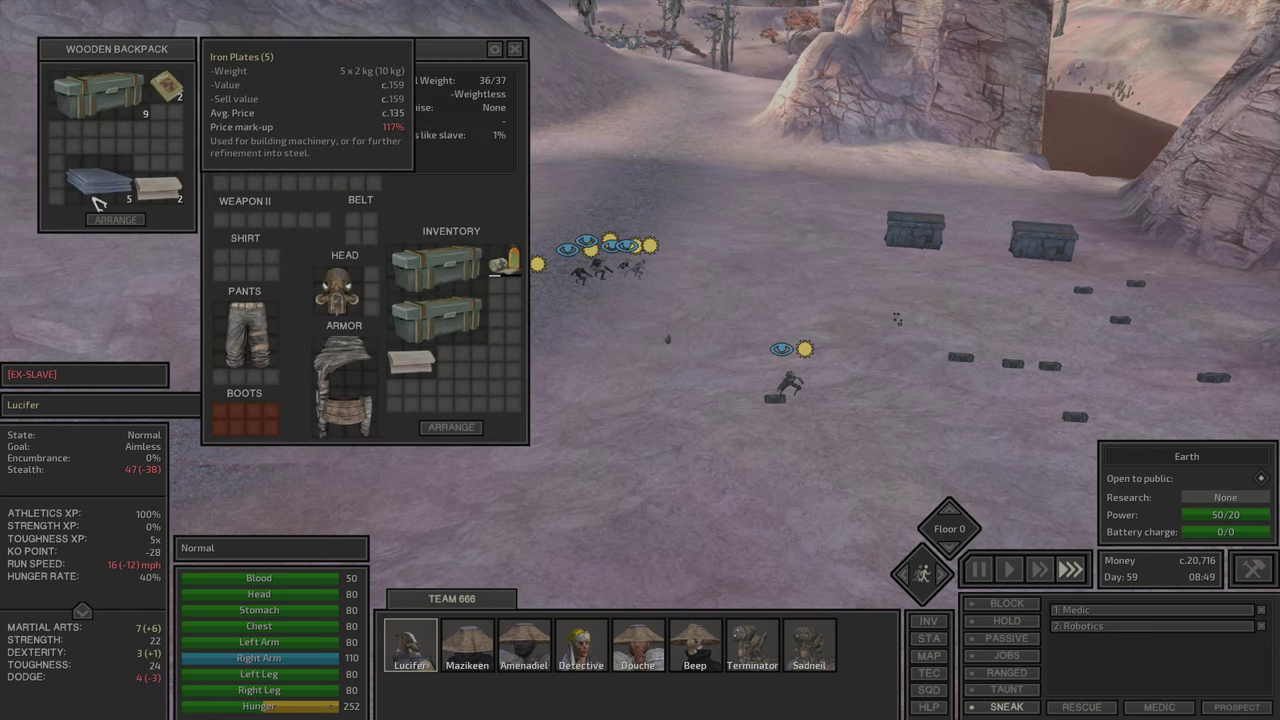
{"action": "left_click", "coordinate": [128, 199]}
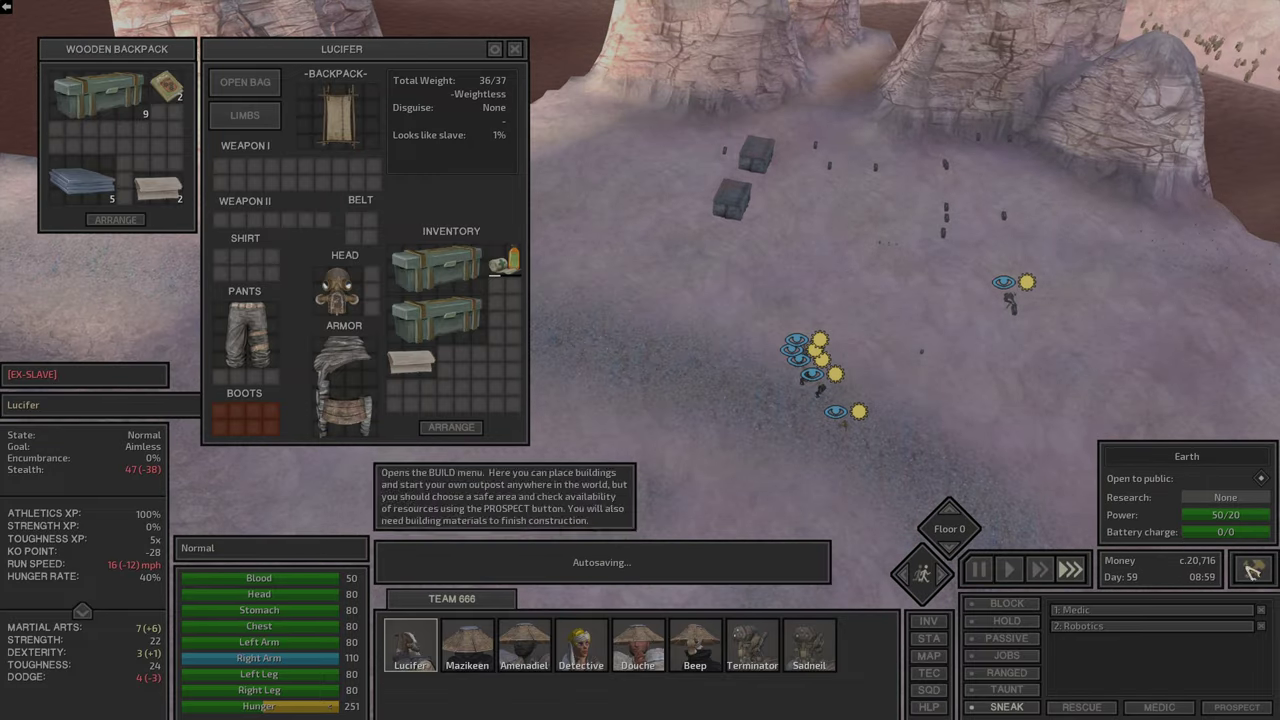
Step: Place an L-House from the Buildings menu beside the storage boxes and confirm it
{"action": "left_click", "coordinate": [1253, 569]}
{"action": "left_click", "coordinate": [40, 580]}
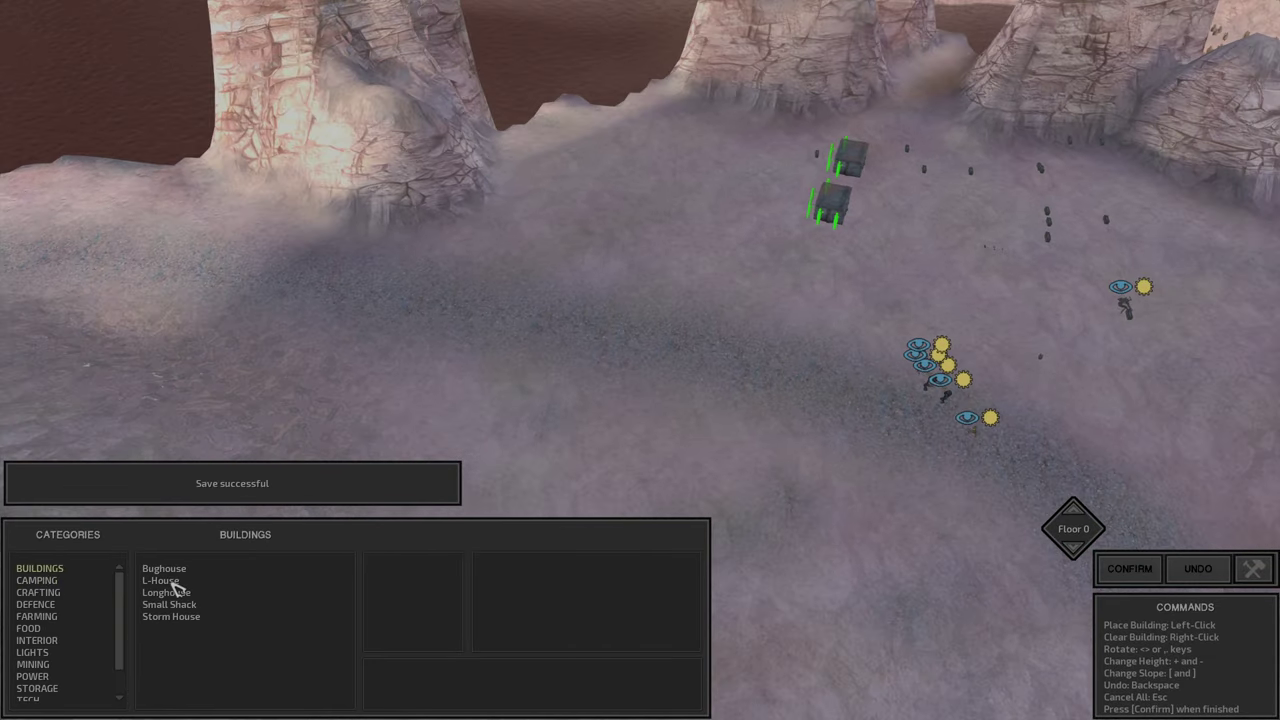
{"action": "left_click", "coordinate": [165, 581]}
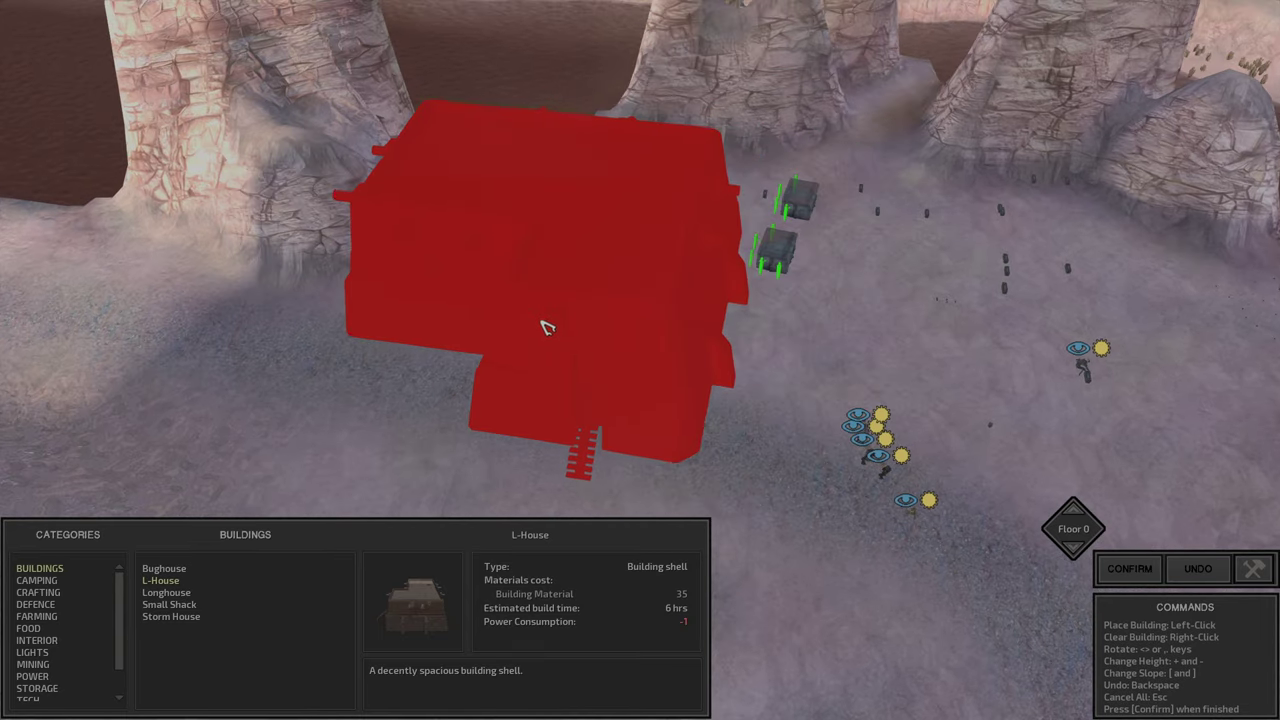
{"action": "scroll", "coordinate": [912, 337], "scroll_direction": "up", "scroll_amount": 3}
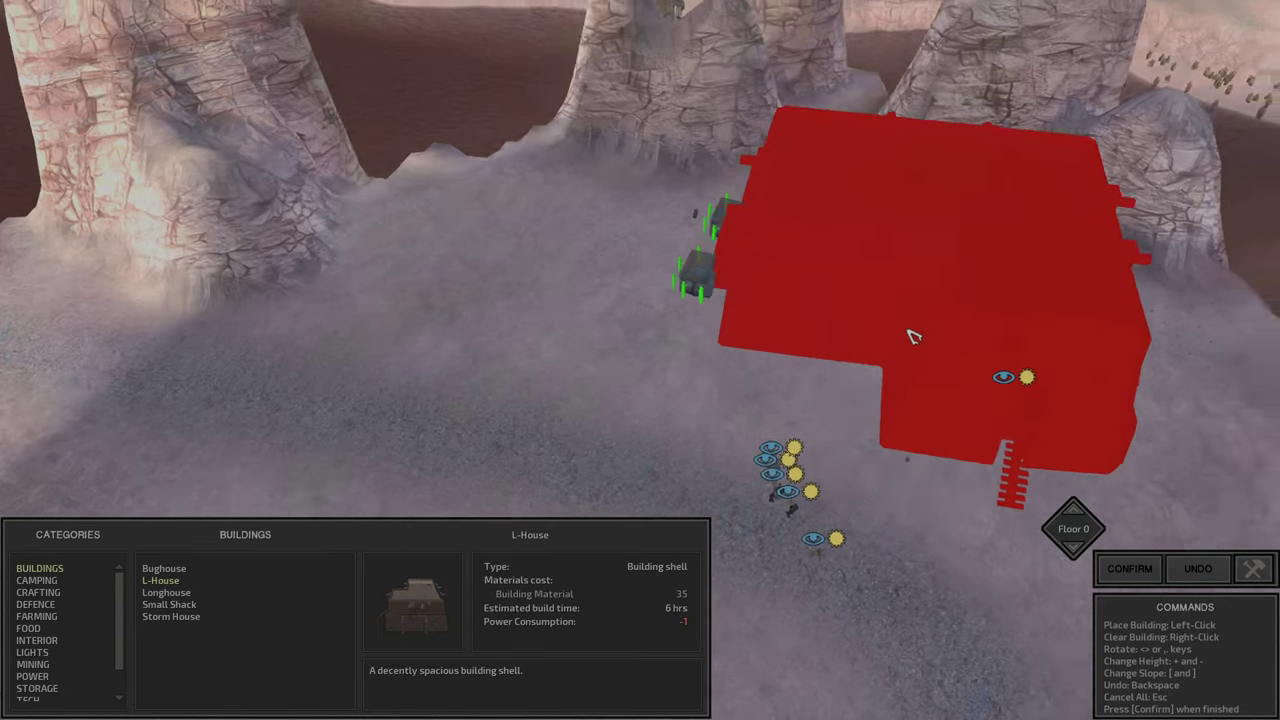
{"action": "scroll", "coordinate": [1171, 491], "scroll_direction": "down", "scroll_amount": 3}
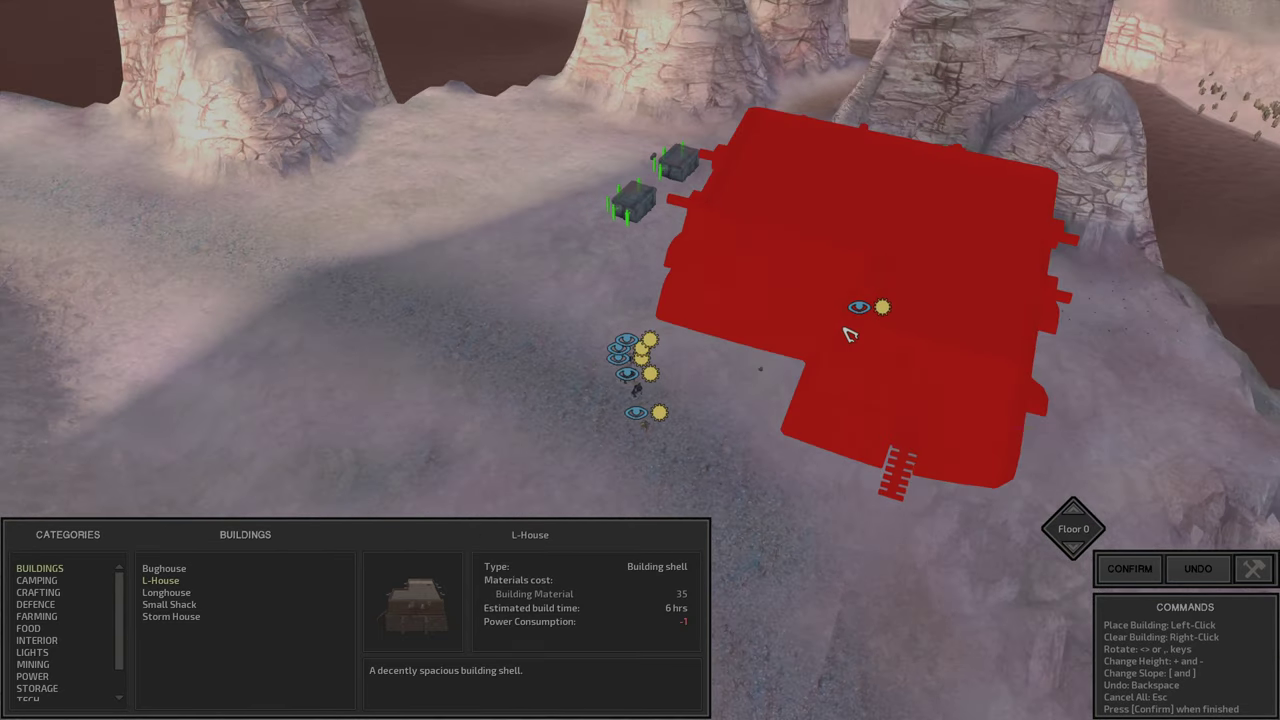
{"action": "scroll", "coordinate": [848, 335], "scroll_direction": "up", "scroll_amount": 3}
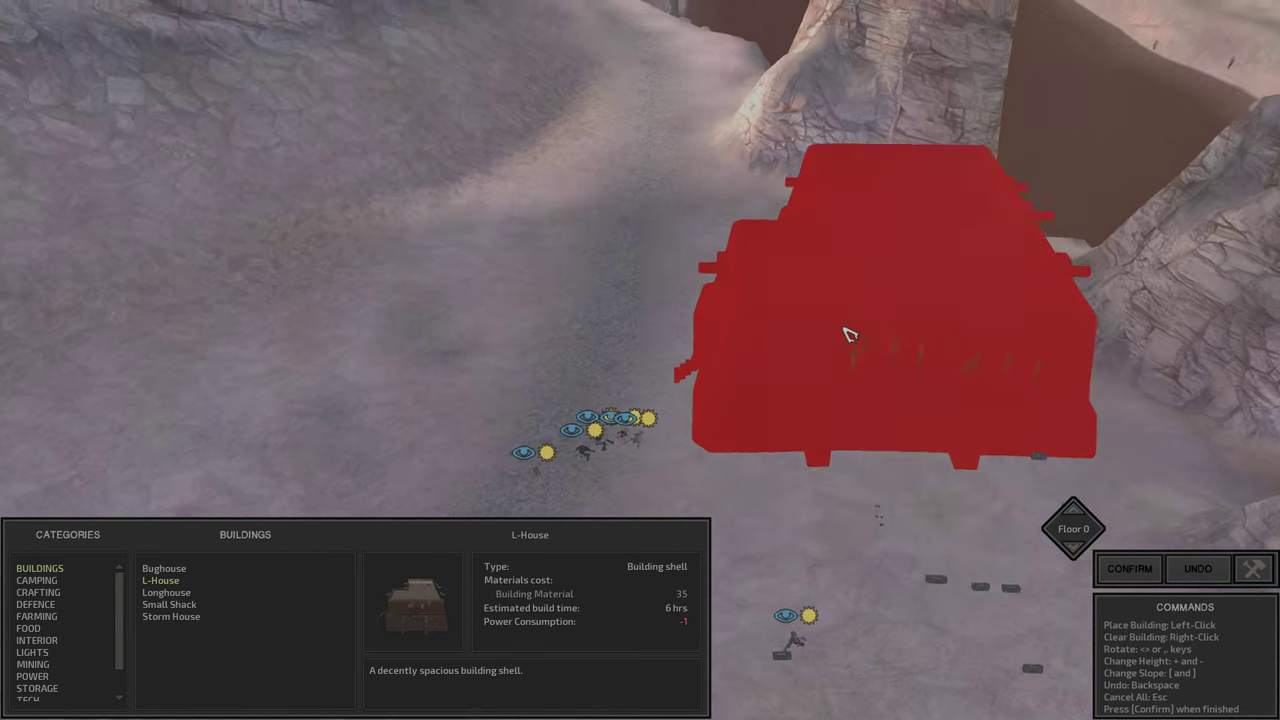
{"action": "key", "text": "w"}
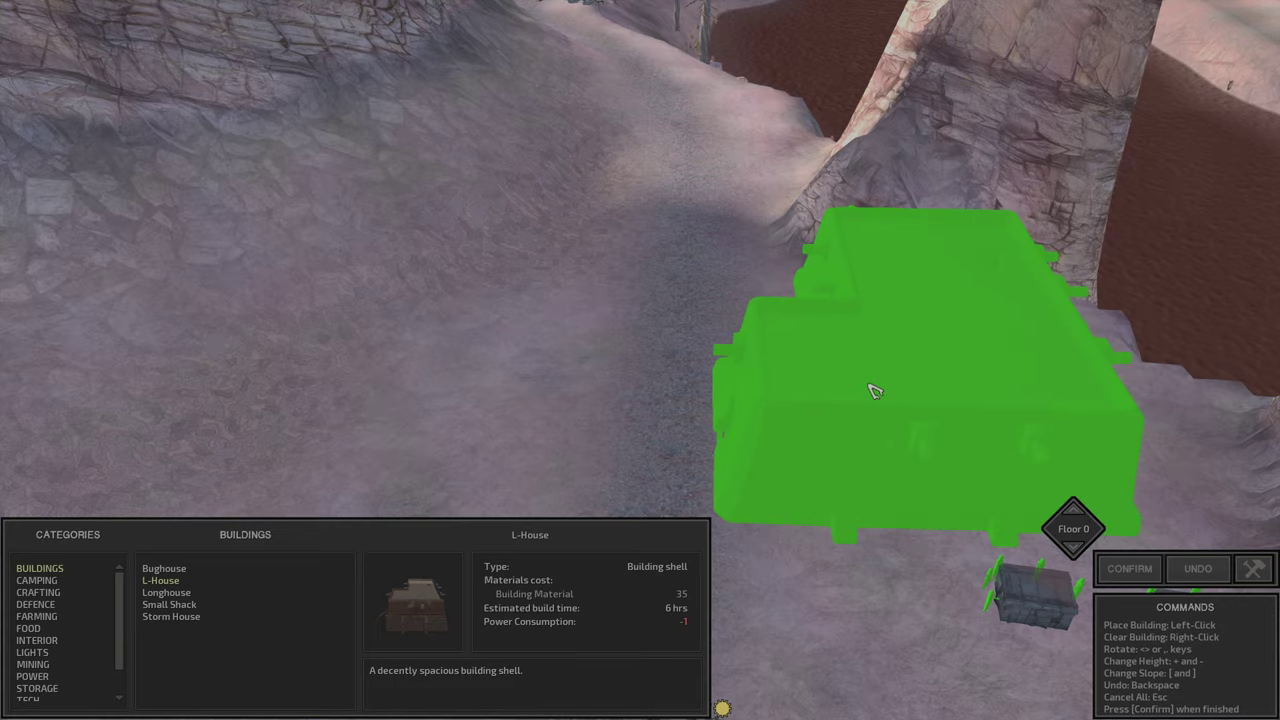
{"action": "left_click", "coordinate": [873, 390]}
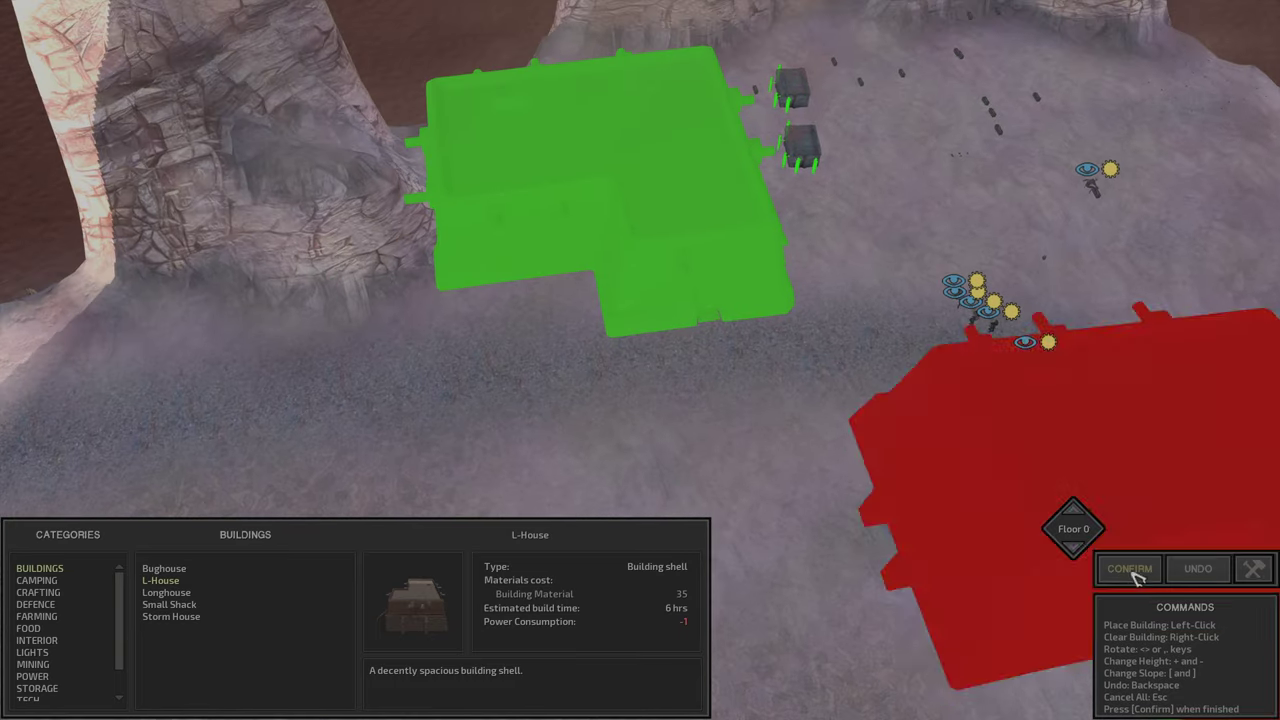
{"action": "left_click", "coordinate": [1130, 569]}
Step: Confirm the placement and check Lucifer's, Mazikeen's and Detective's inventories and ground items
{"action": "left_click", "coordinate": [663, 334]}
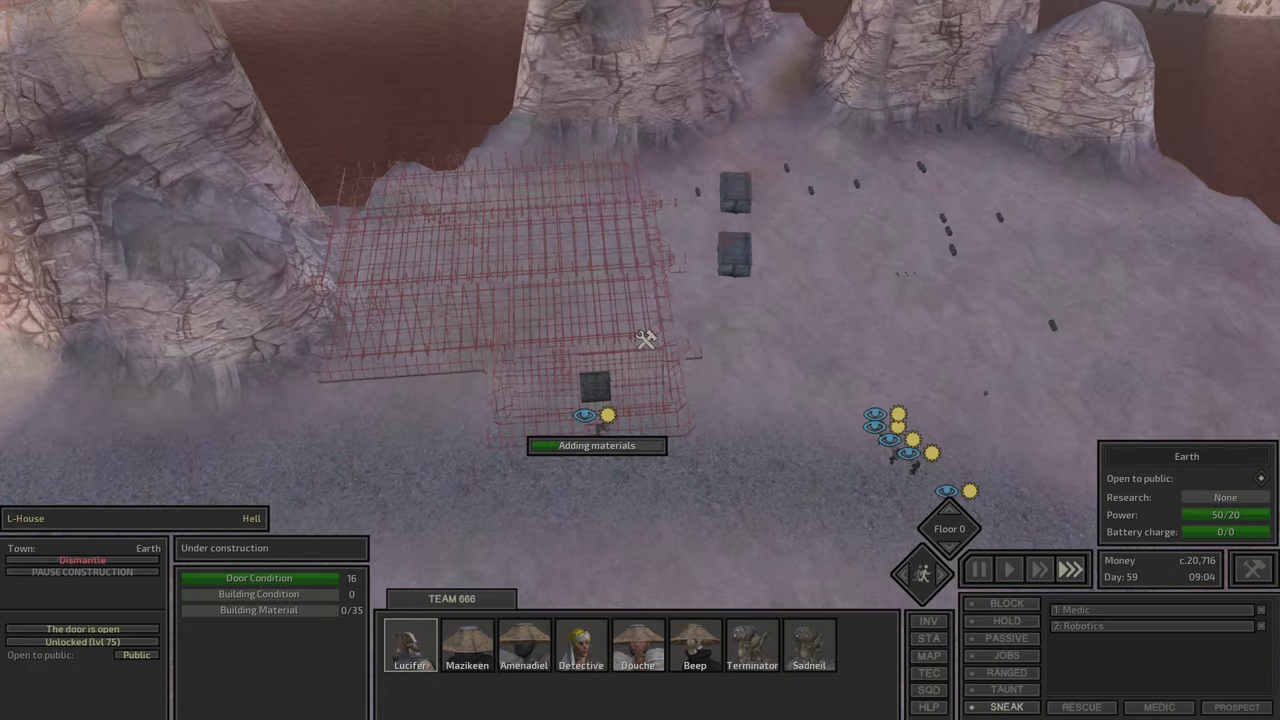
{"action": "key", "text": "i"}
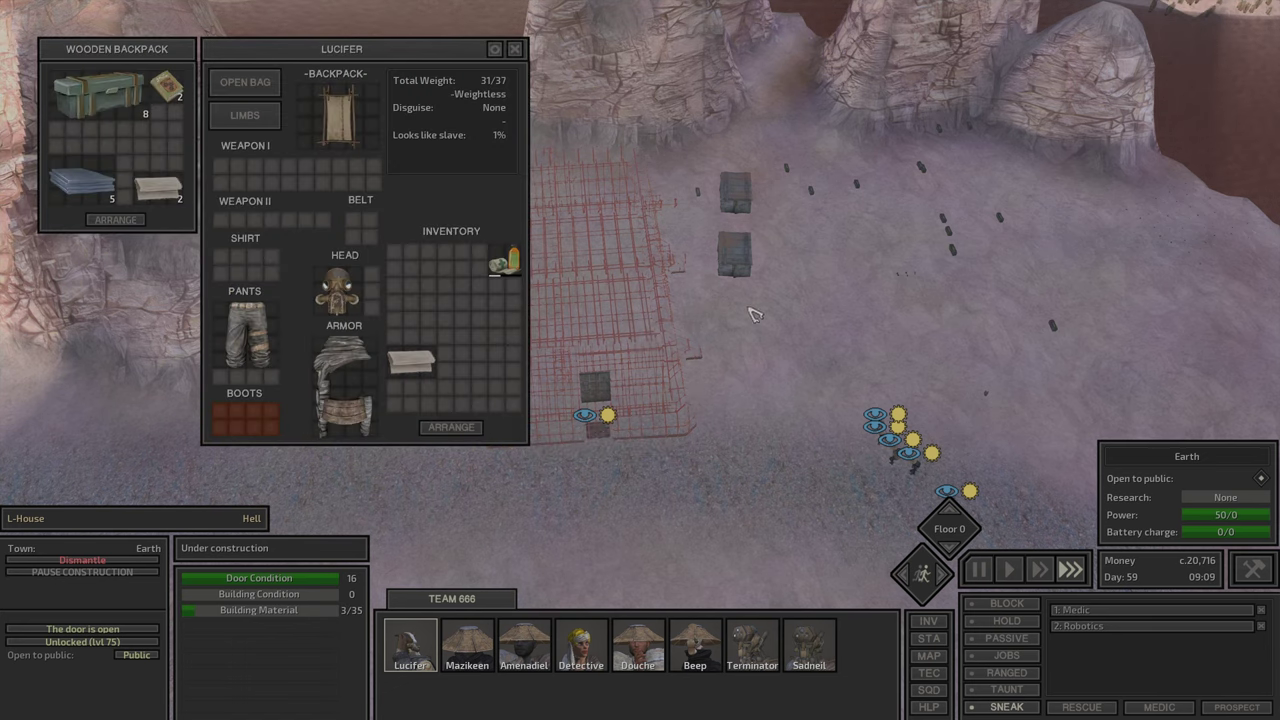
{"action": "key", "text": "Tab"}
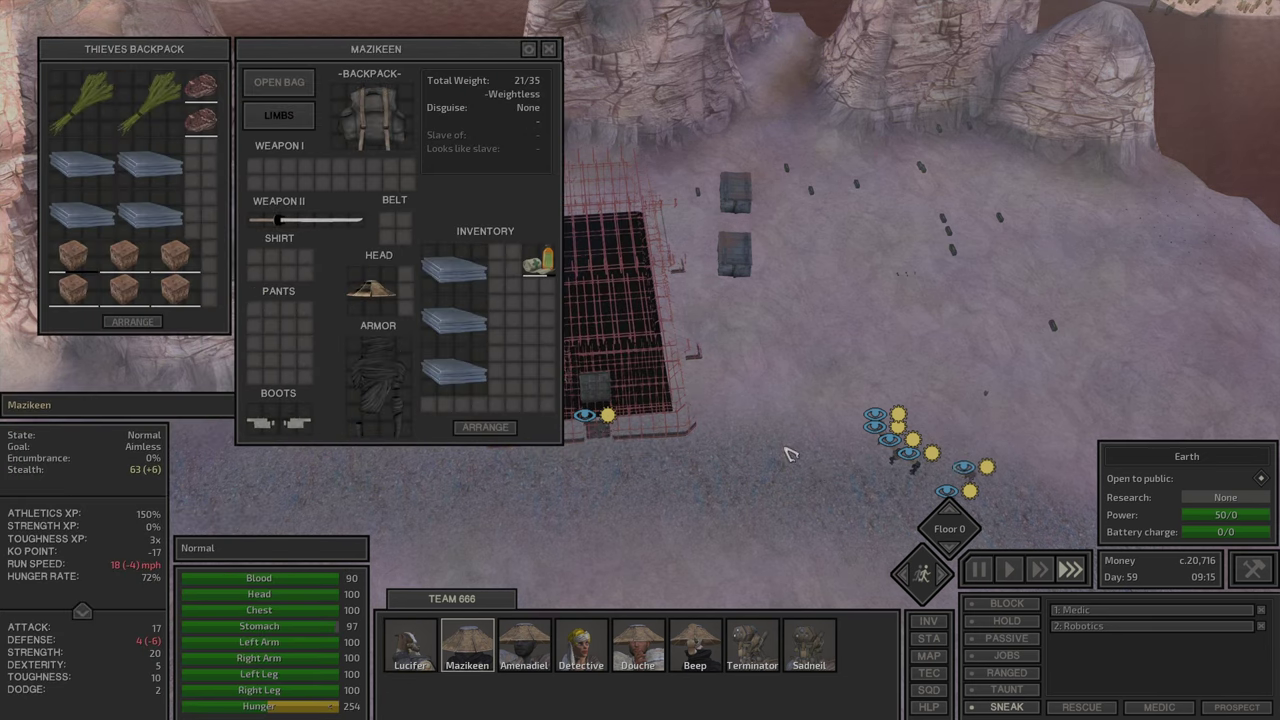
{"action": "key", "text": "Tab"}
{"action": "key", "text": "Tab"}
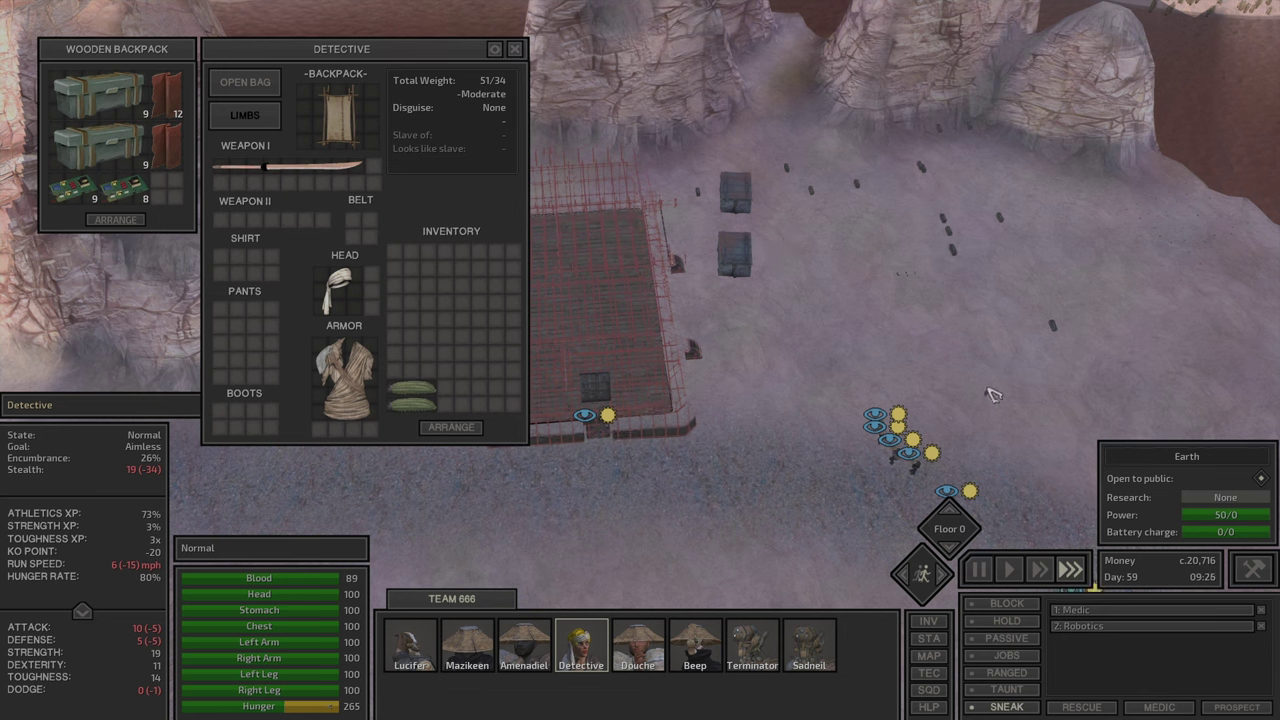
{"action": "key", "text": "alt"}
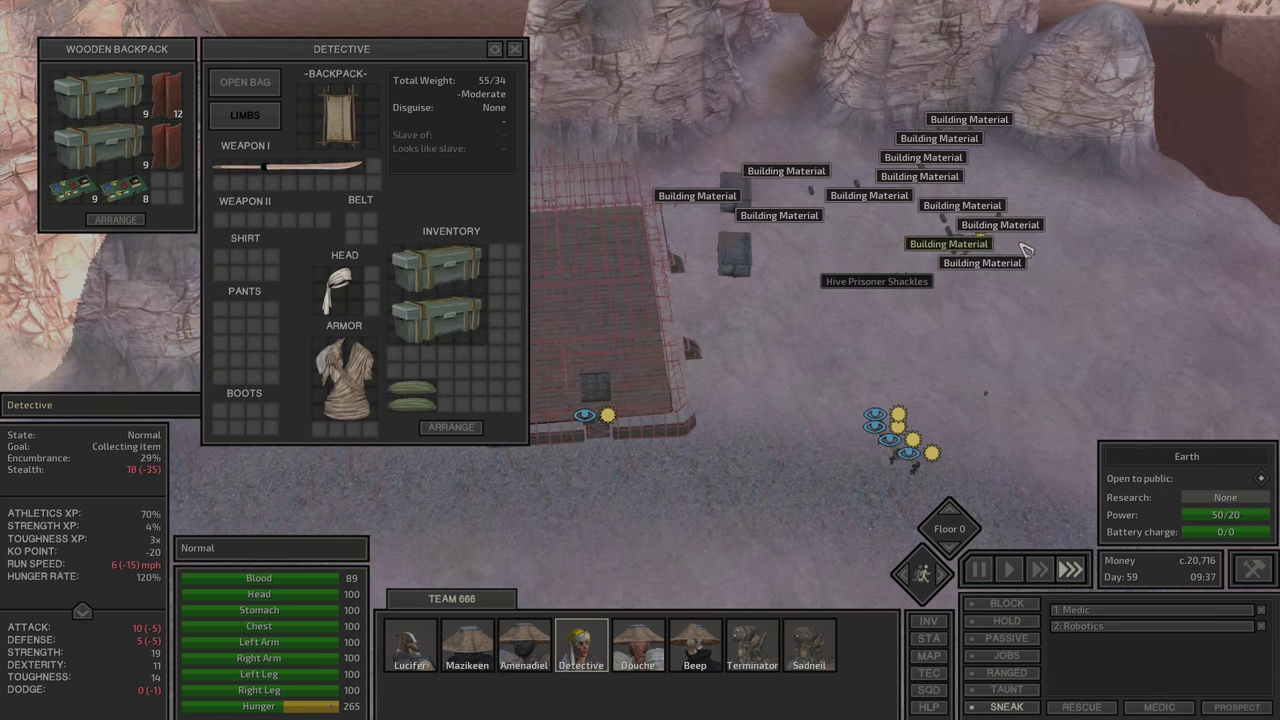
Step: Give the Detective's two Building Material crates to Lucifer
{"action": "left_click", "coordinate": [950, 240]}
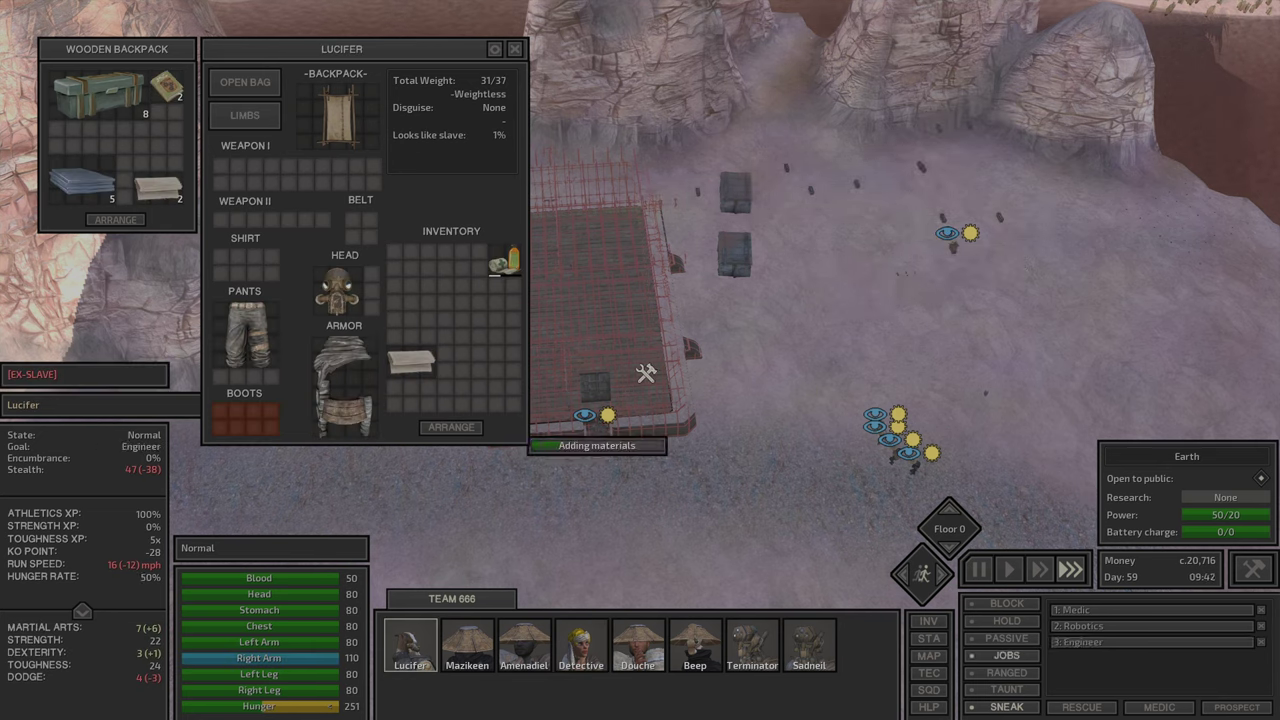
{"action": "left_click", "coordinate": [950, 250]}
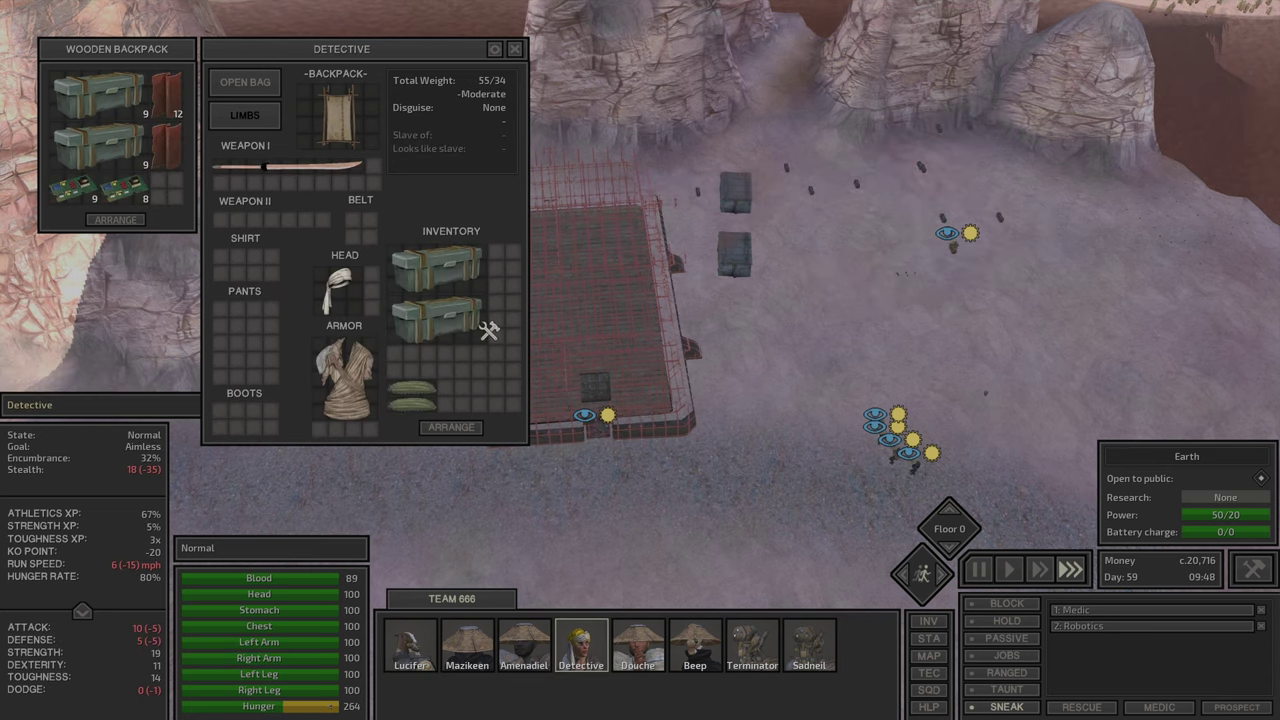
{"action": "left_click", "coordinate": [436, 318]}
{"action": "left_click", "coordinate": [410, 645]}
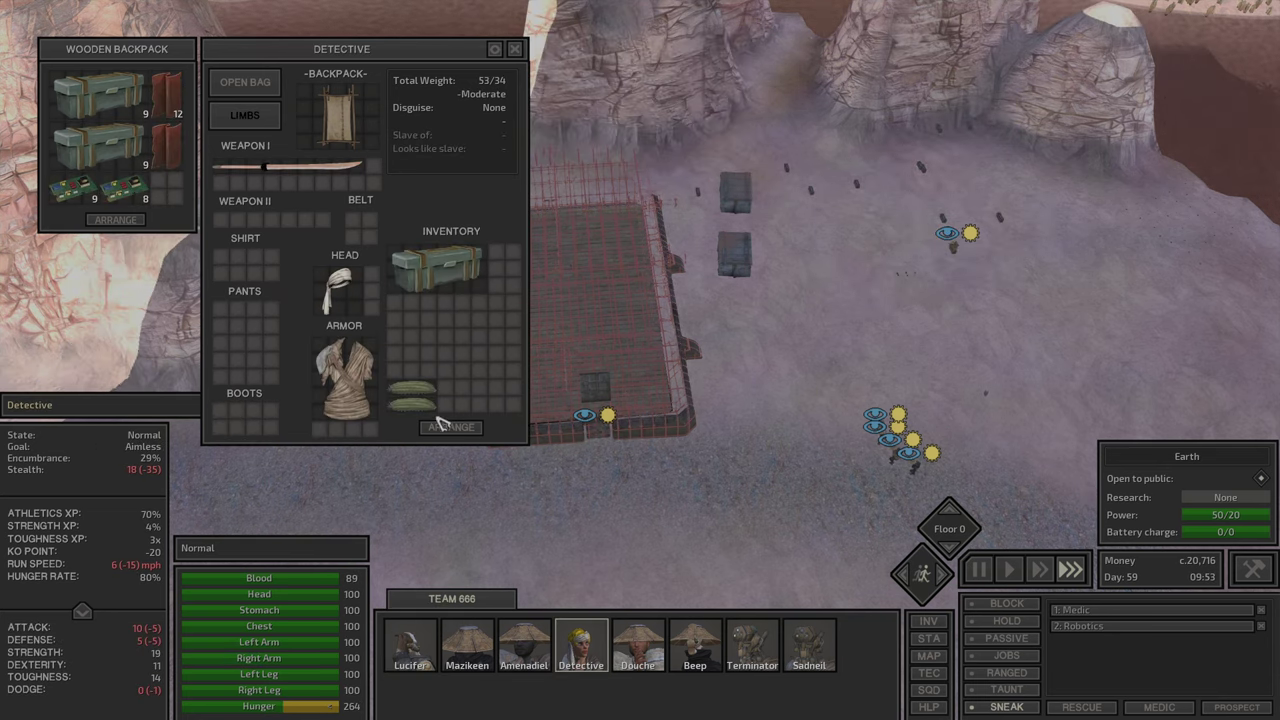
{"action": "left_click", "coordinate": [436, 290]}
{"action": "left_click", "coordinate": [410, 645]}
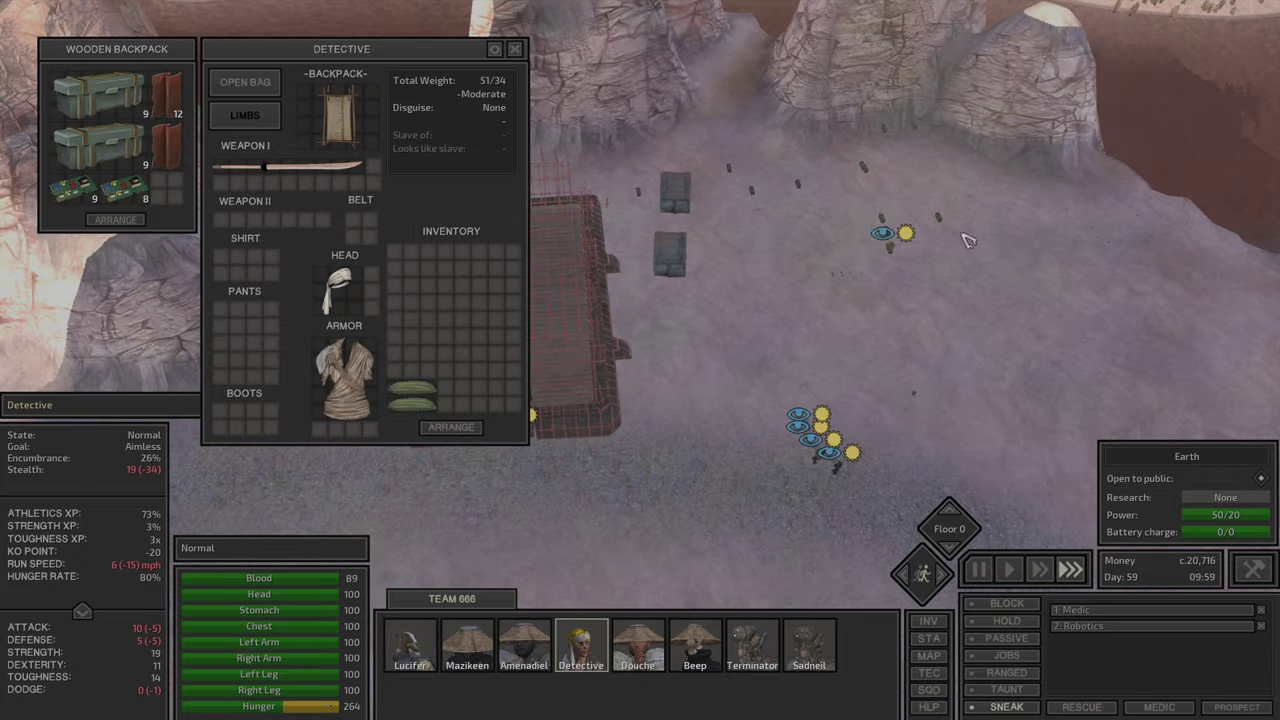
Step: Inspect Stone Processor II, Iron Refinery II, Stone Mine IV and the ore and copper boxes, then select Lucifer
{"action": "key", "text": "i"}
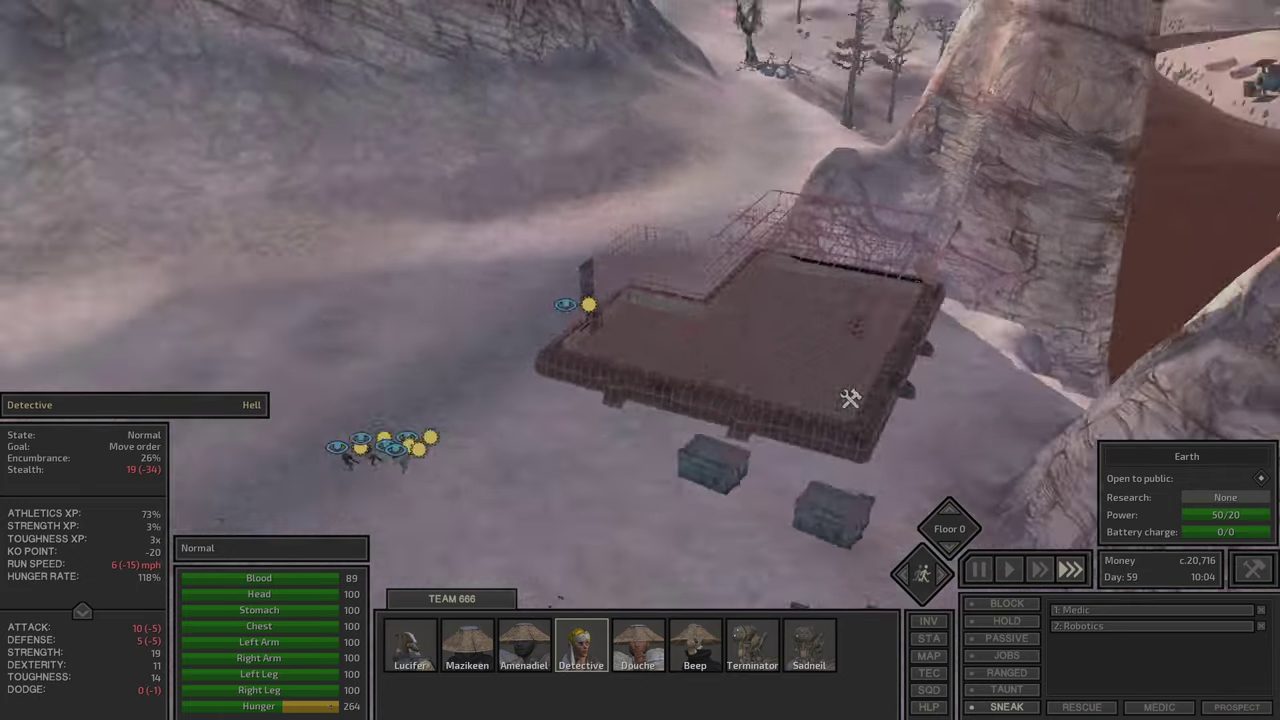
{"action": "key", "text": "m"}
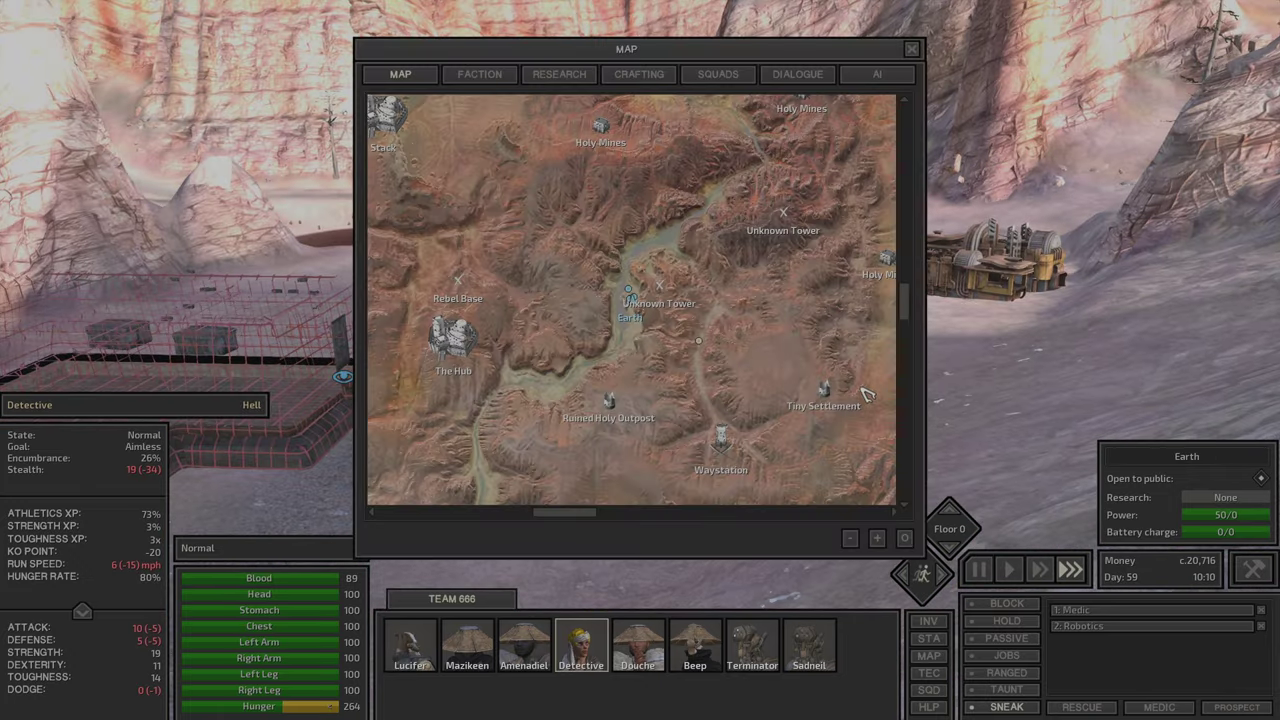
{"action": "key", "text": "m"}
{"action": "left_click", "coordinate": [757, 268]}
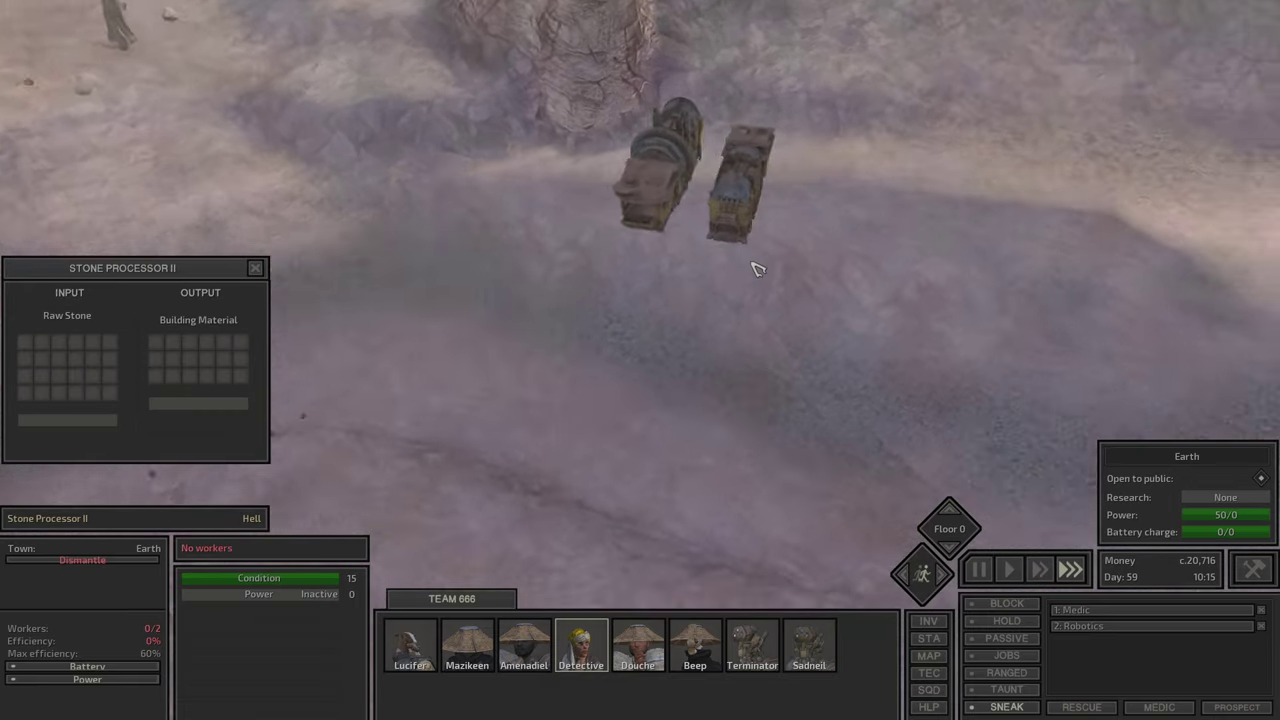
{"action": "scroll", "coordinate": [760, 267], "scroll_direction": "down", "scroll_amount": 3}
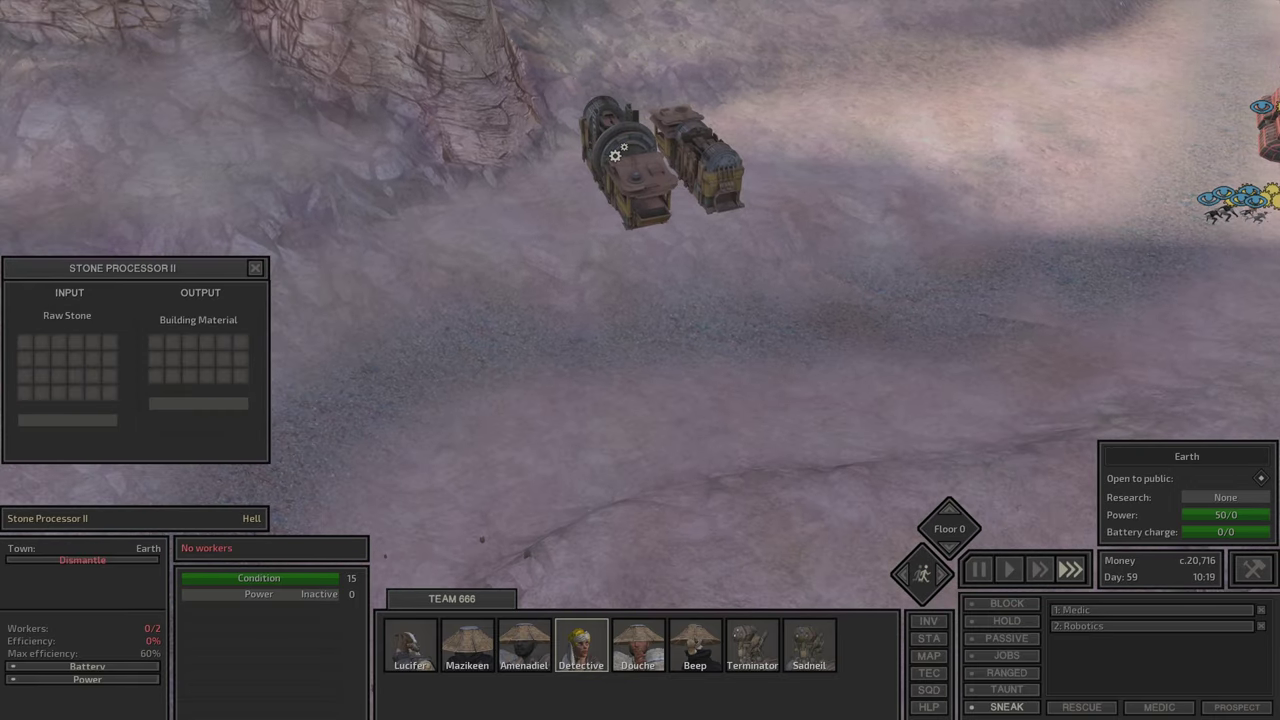
{"action": "left_click", "coordinate": [700, 165]}
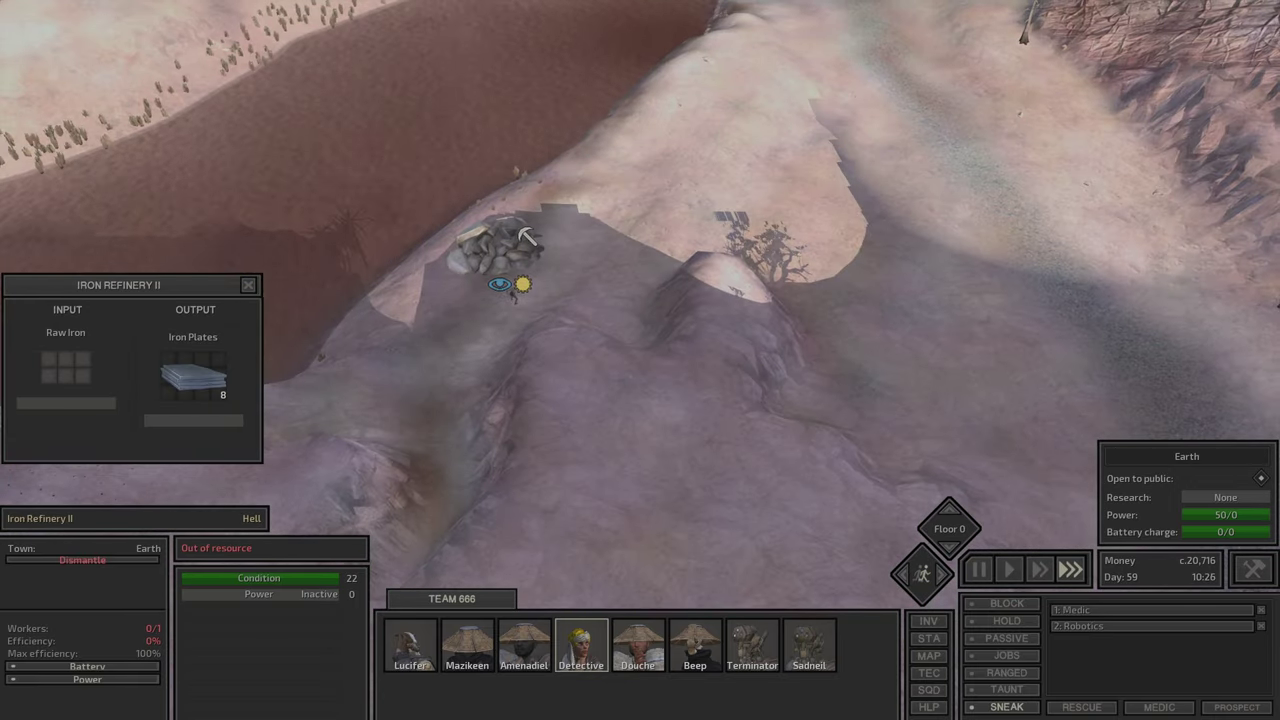
{"action": "left_click", "coordinate": [512, 242]}
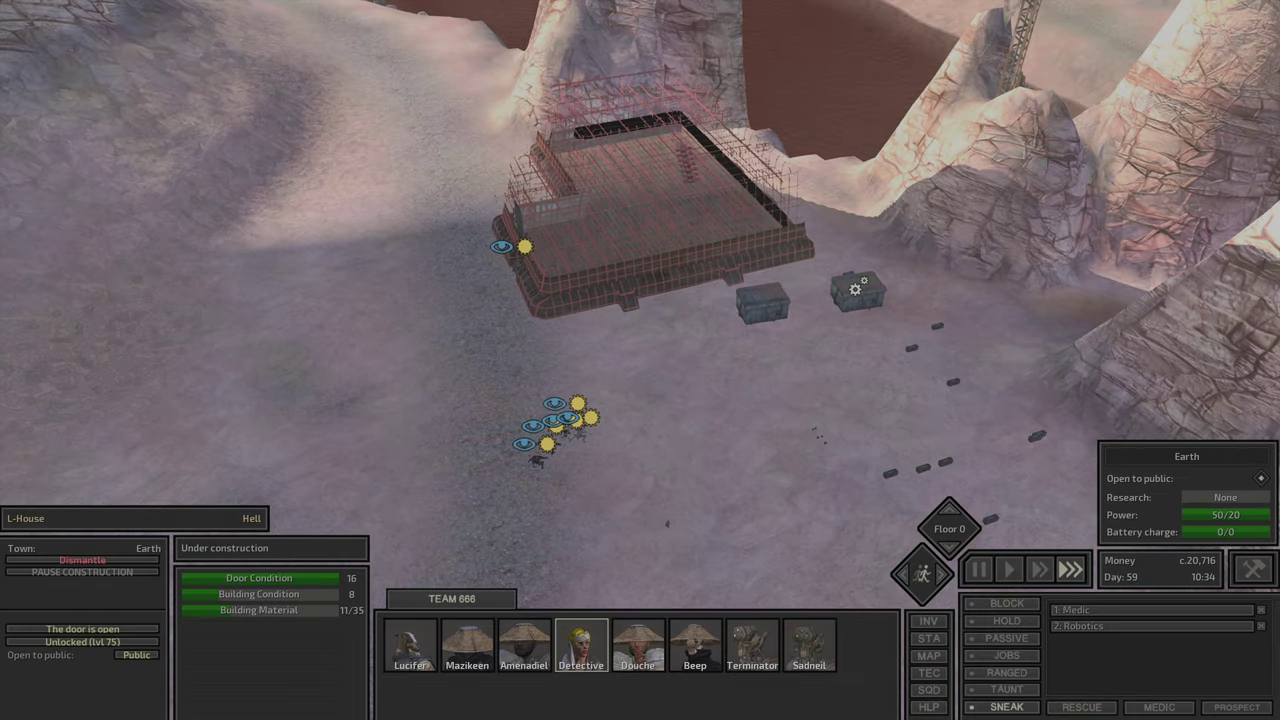
{"action": "left_click", "coordinate": [851, 286]}
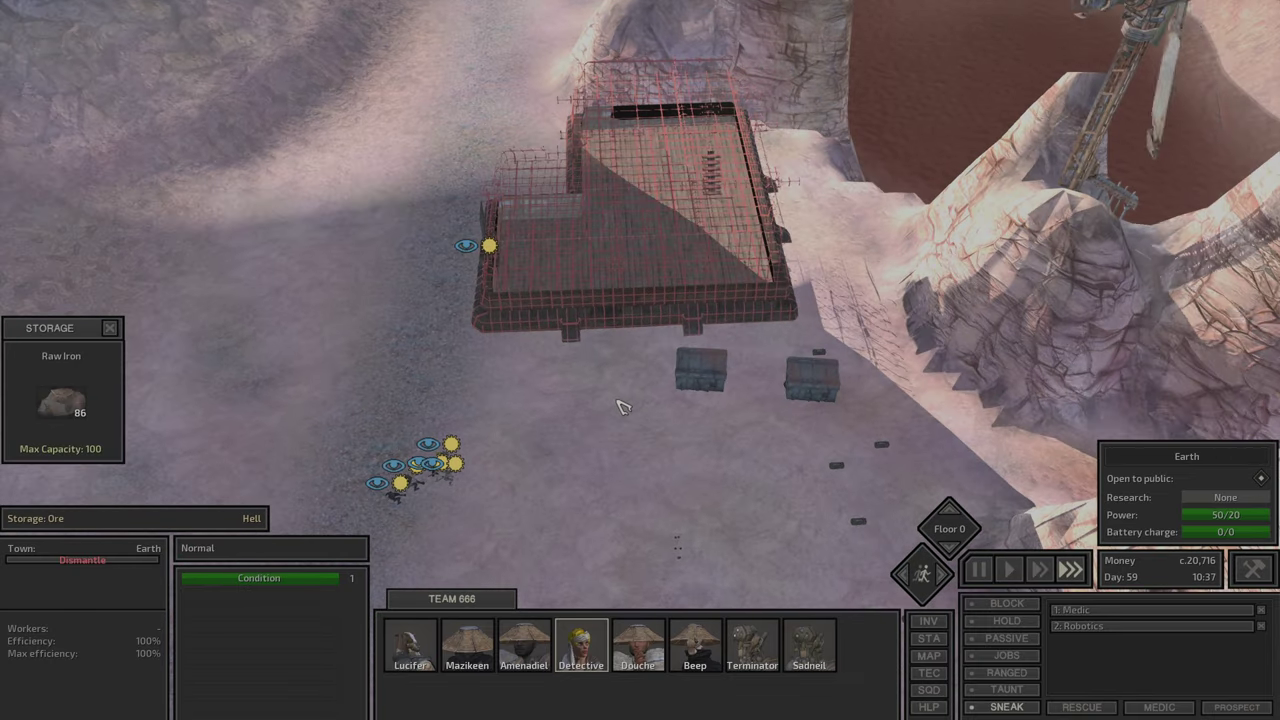
{"action": "left_click", "coordinate": [703, 368]}
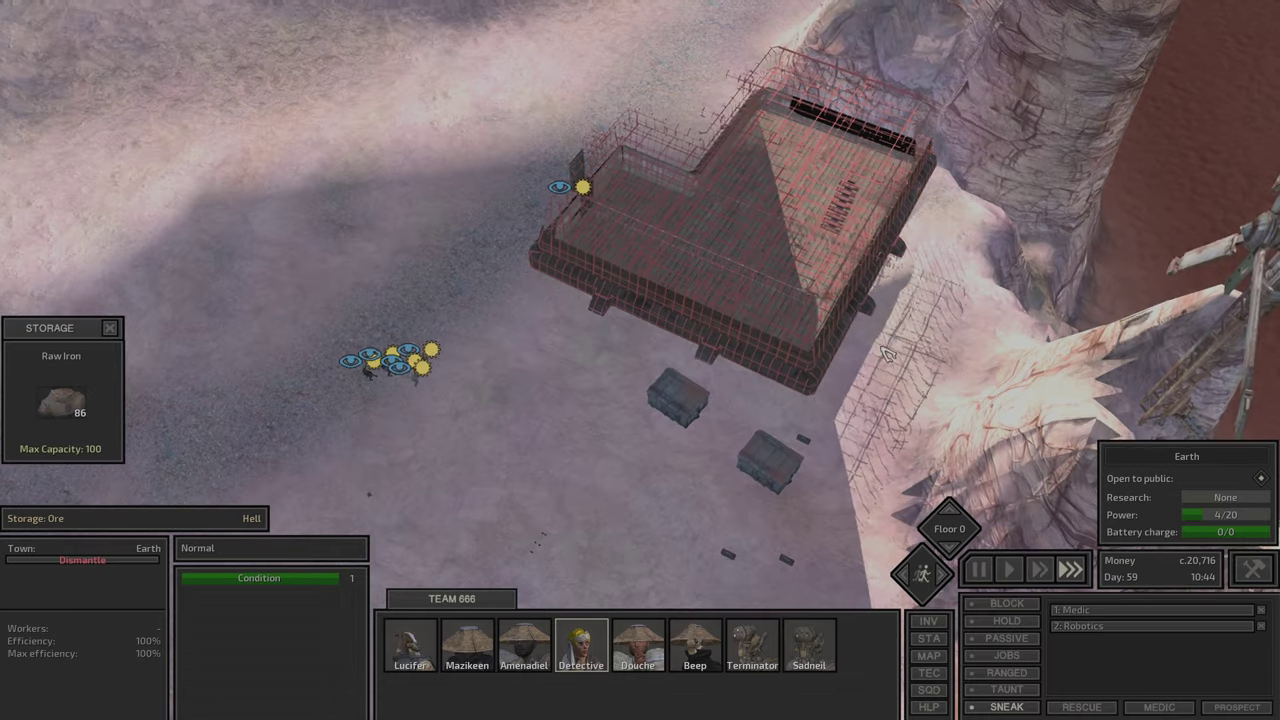
{"action": "key", "text": "F1"}
Step: Send Lucifer and Terminator to build the L-House and check its progress
{"action": "right_click", "coordinate": [745, 257]}
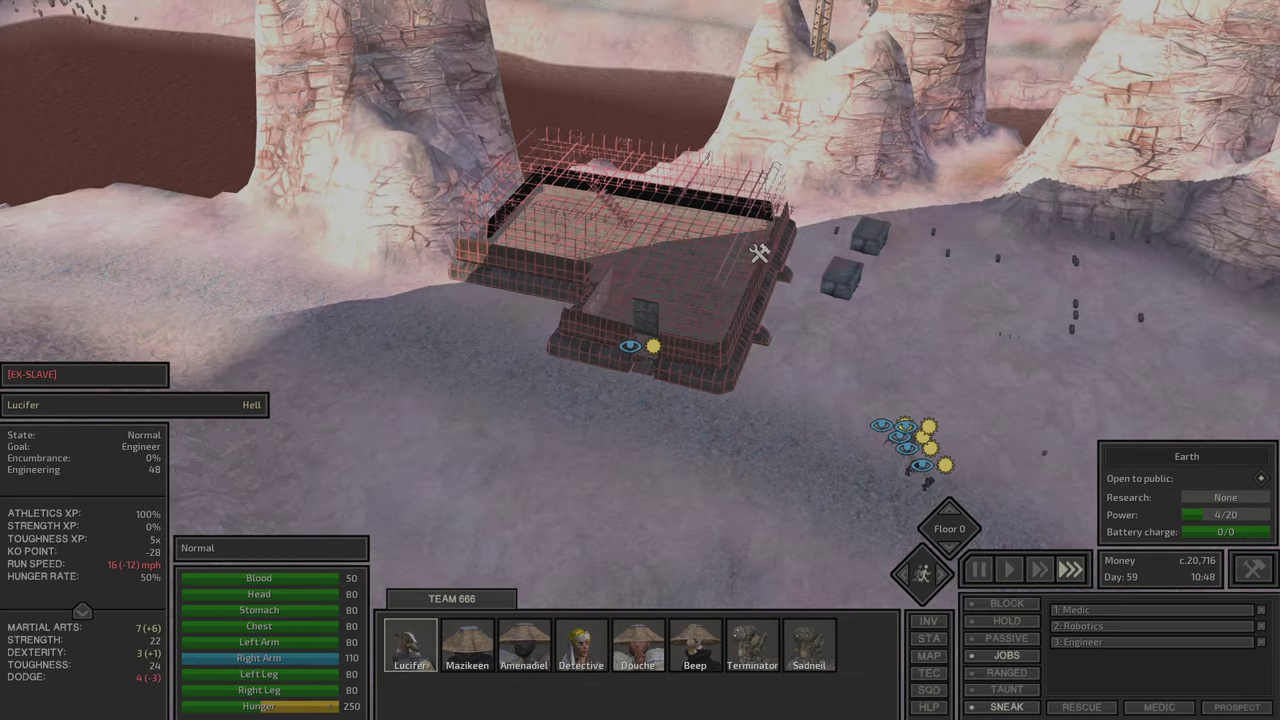
{"action": "key", "text": "i"}
{"action": "key", "text": "i"}
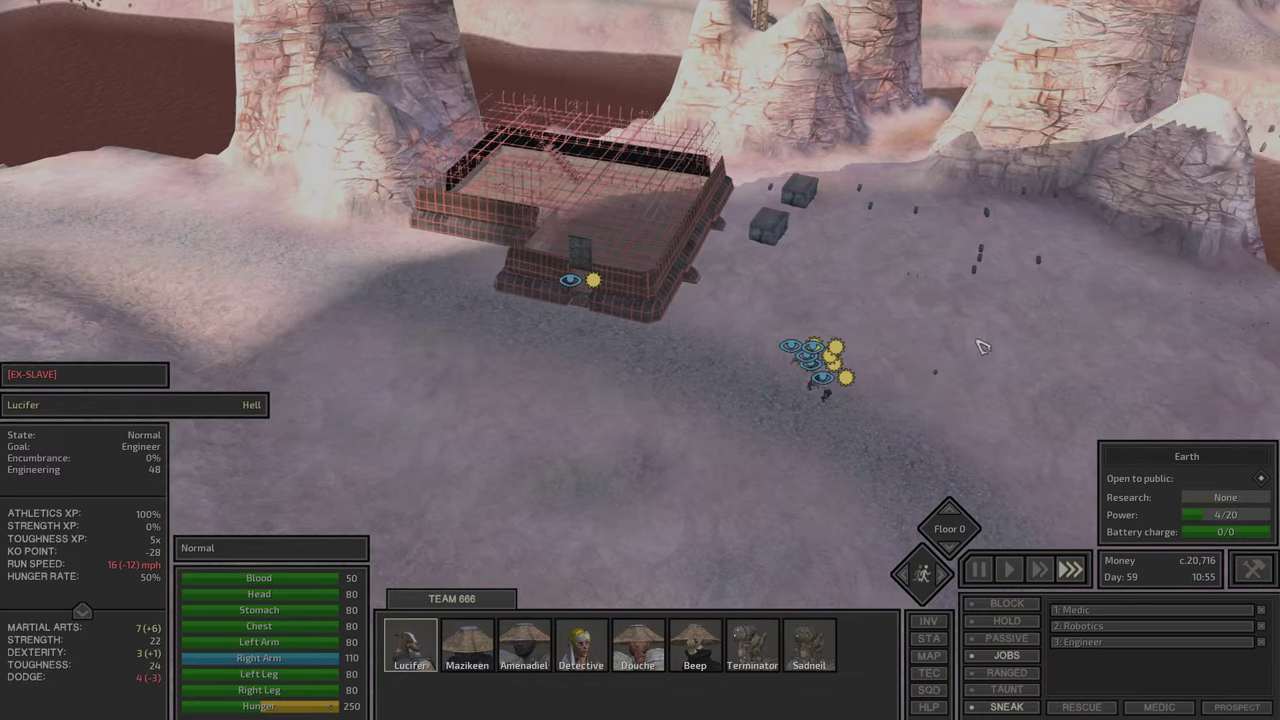
{"action": "key", "text": "F7"}
{"action": "right_click", "coordinate": [608, 248]}
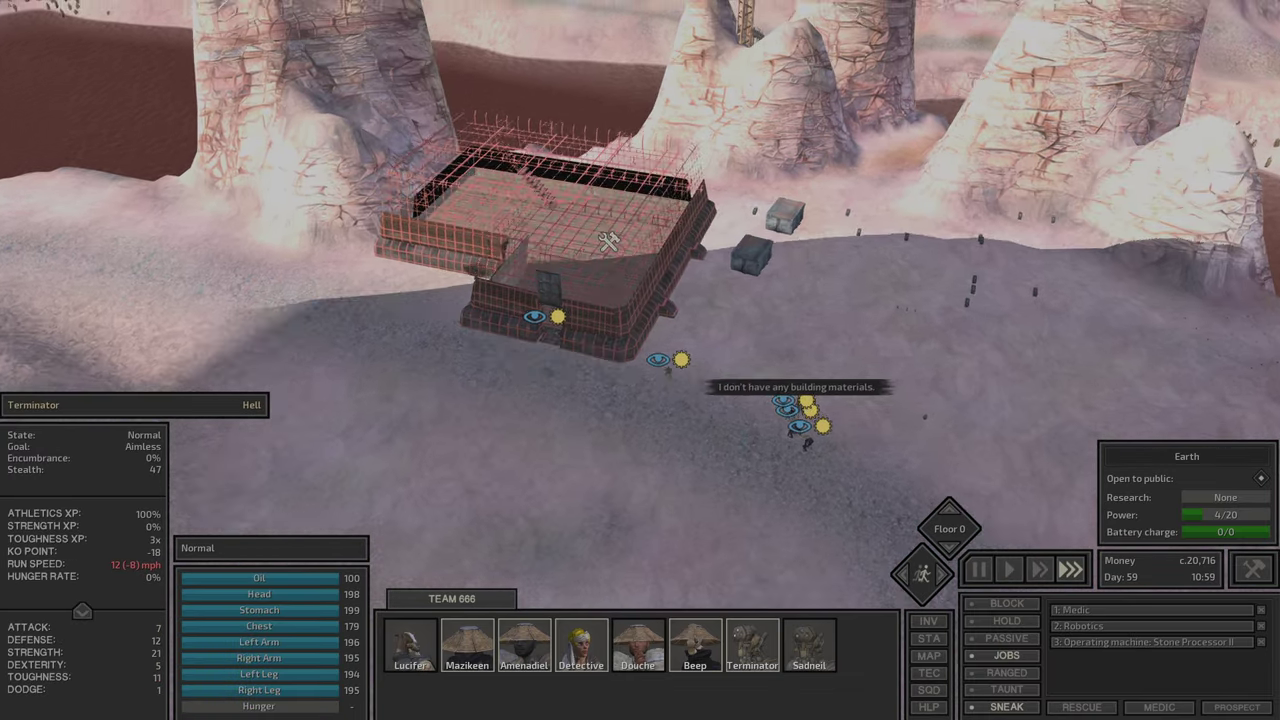
{"action": "right_click", "coordinate": [629, 303]}
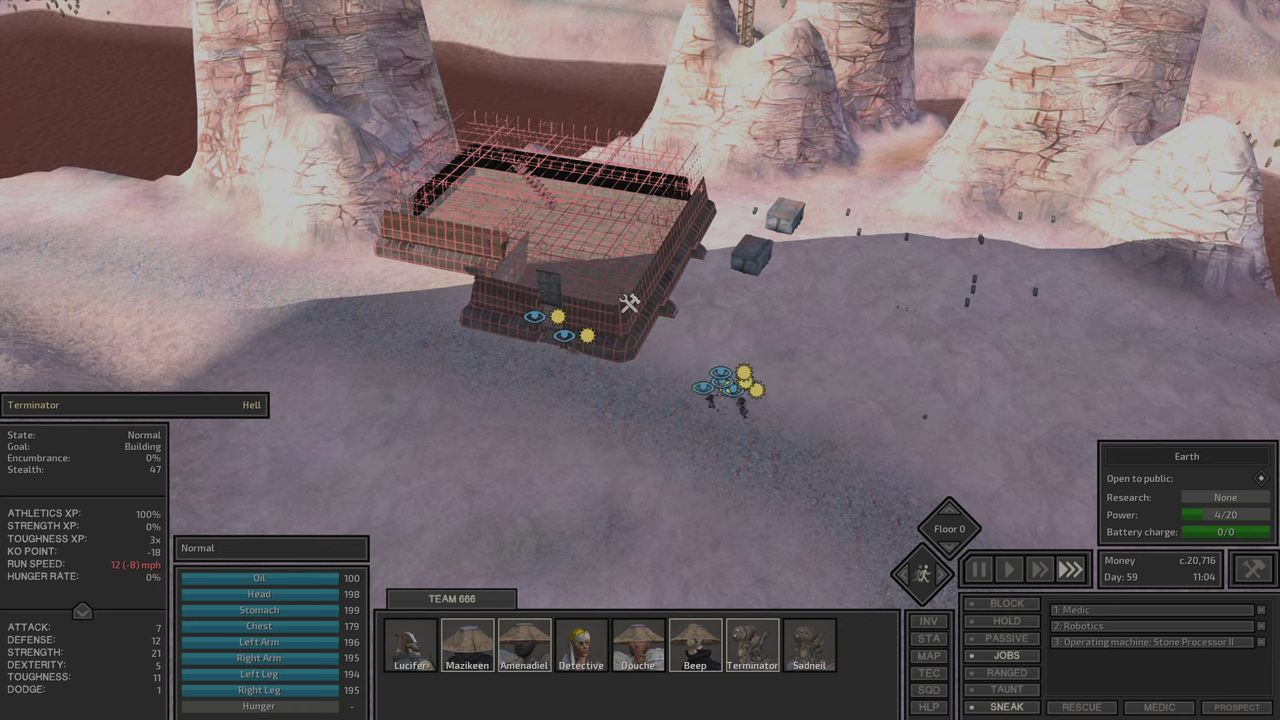
{"action": "scroll", "coordinate": [629, 303], "scroll_direction": "up", "scroll_amount": 3}
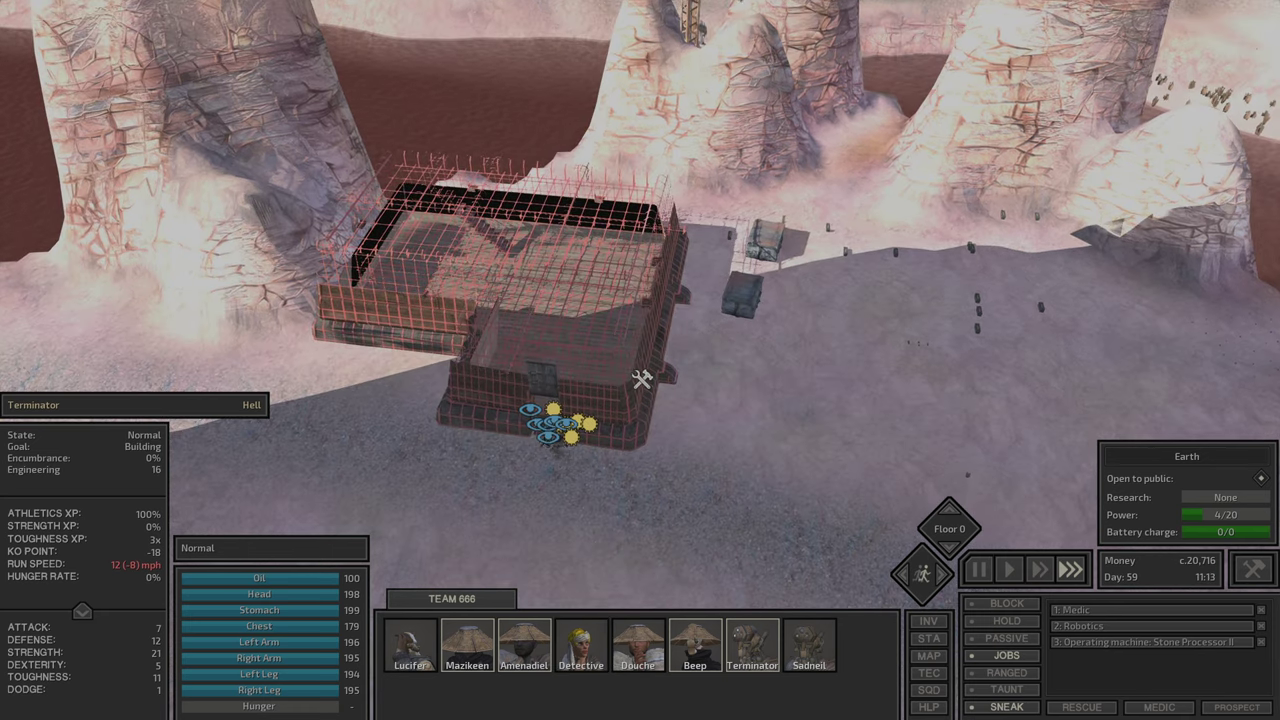
{"action": "left_click", "coordinate": [627, 368]}
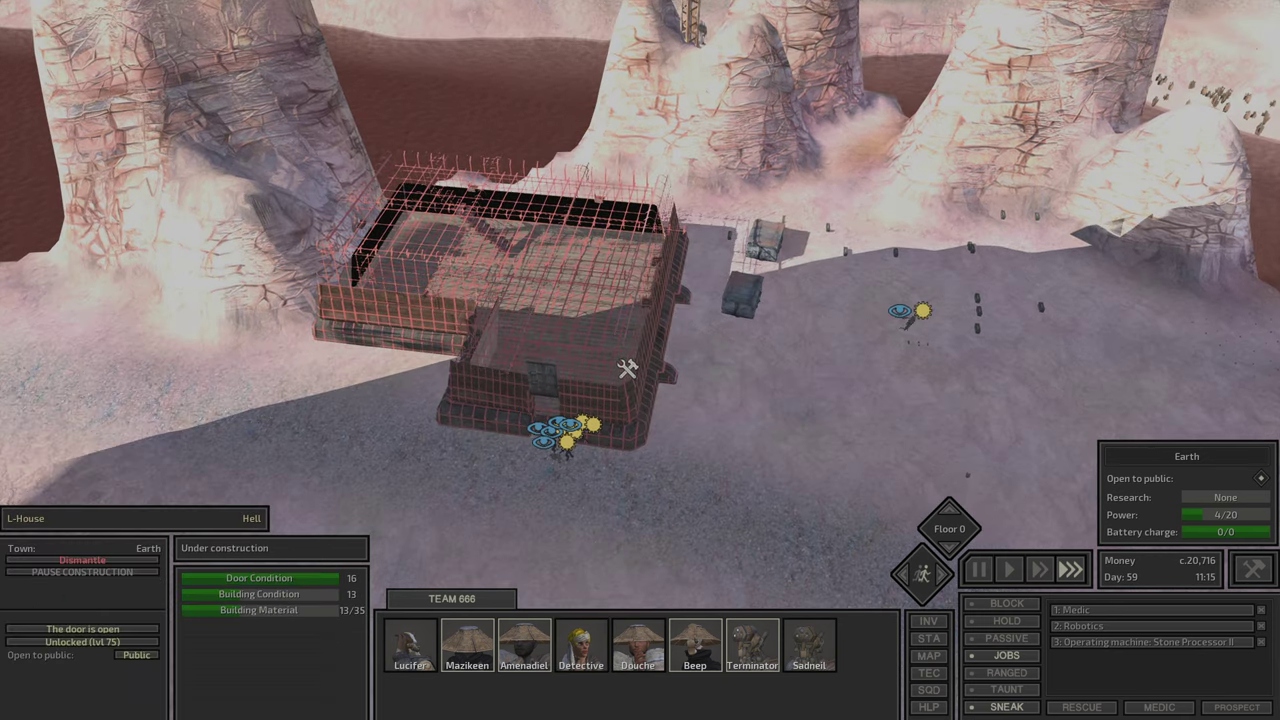
Step: Pass a Detective's Building Material stack to Lucifer and send her to collect dropped materials
{"action": "left_click", "coordinate": [410, 645]}
{"action": "key", "text": "i"}
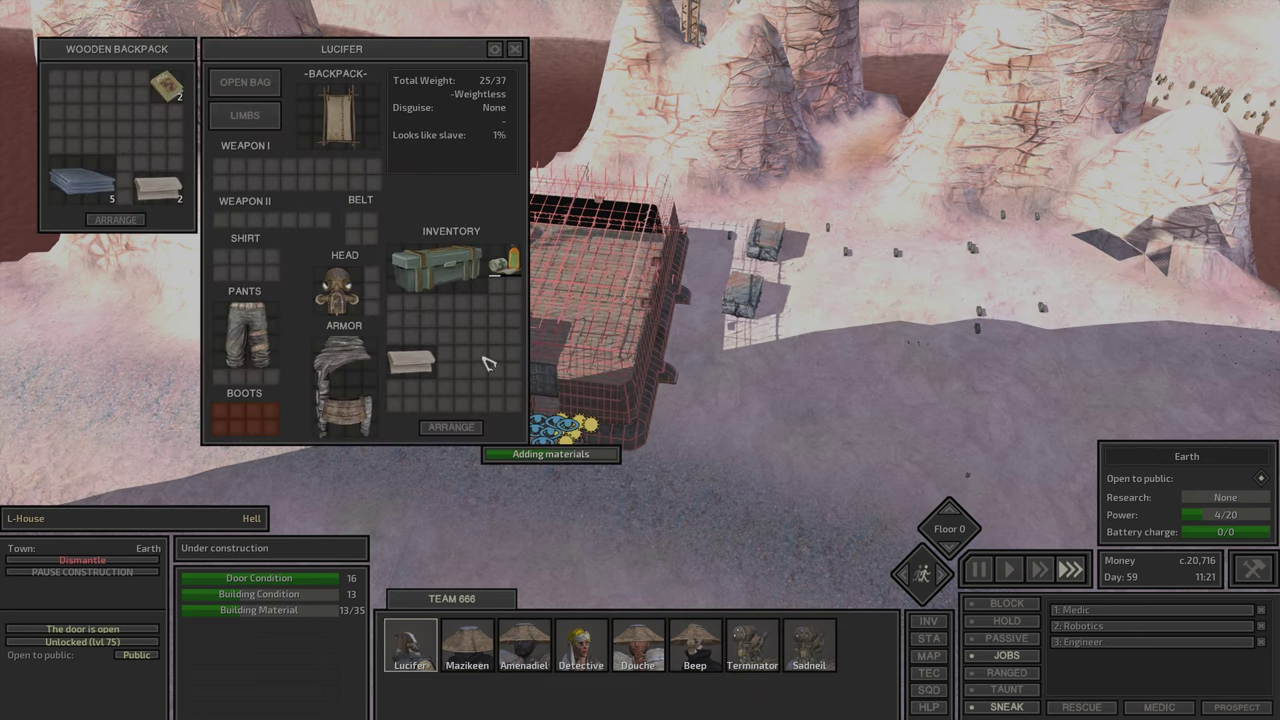
{"action": "left_click", "coordinate": [470, 650]}
{"action": "left_click", "coordinate": [526, 652]}
{"action": "left_click", "coordinate": [580, 640]}
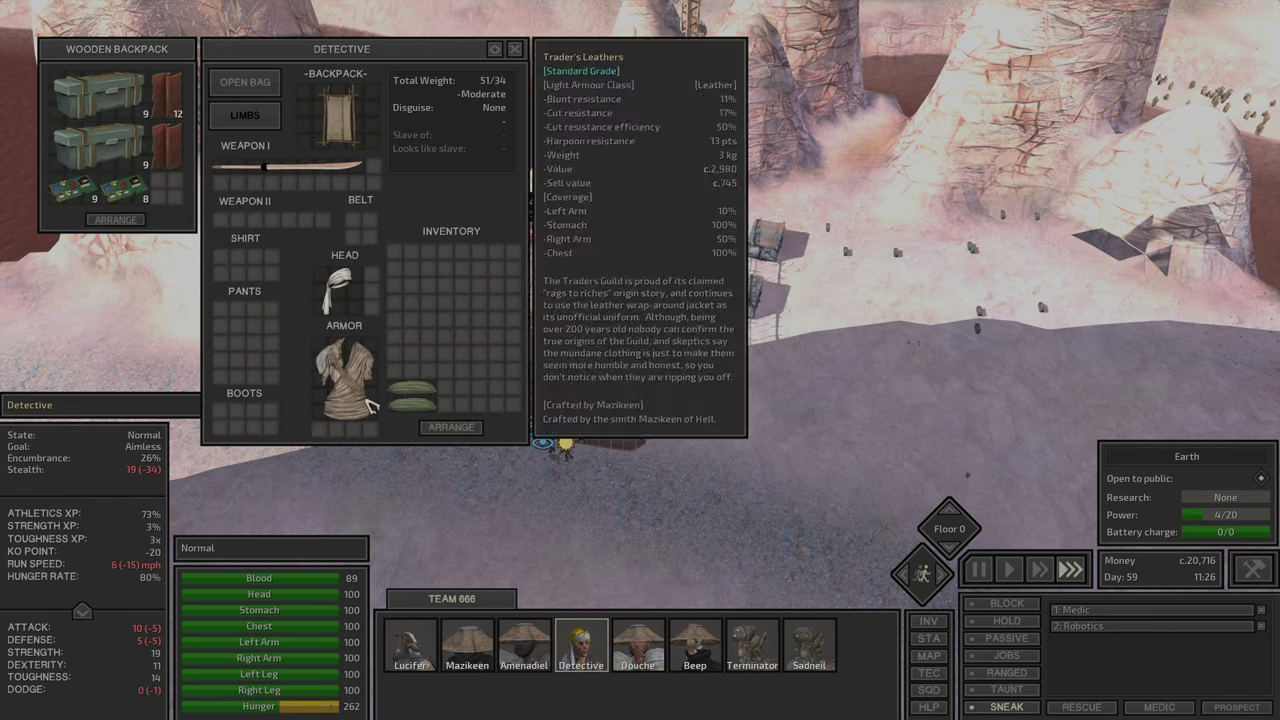
{"action": "left_click", "coordinate": [103, 160]}
{"action": "left_click", "coordinate": [410, 645]}
{"action": "left_click", "coordinate": [100, 95]}
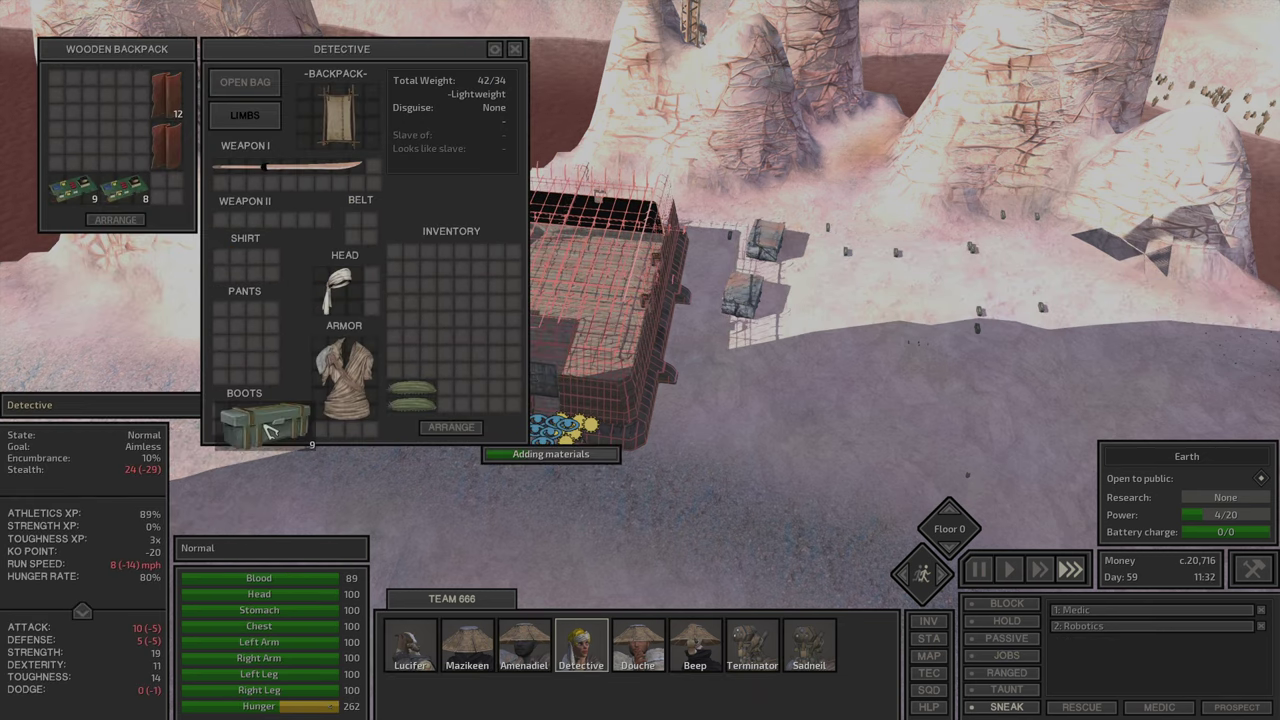
{"action": "left_click", "coordinate": [402, 648]}
{"action": "right_click", "coordinate": [990, 350]}
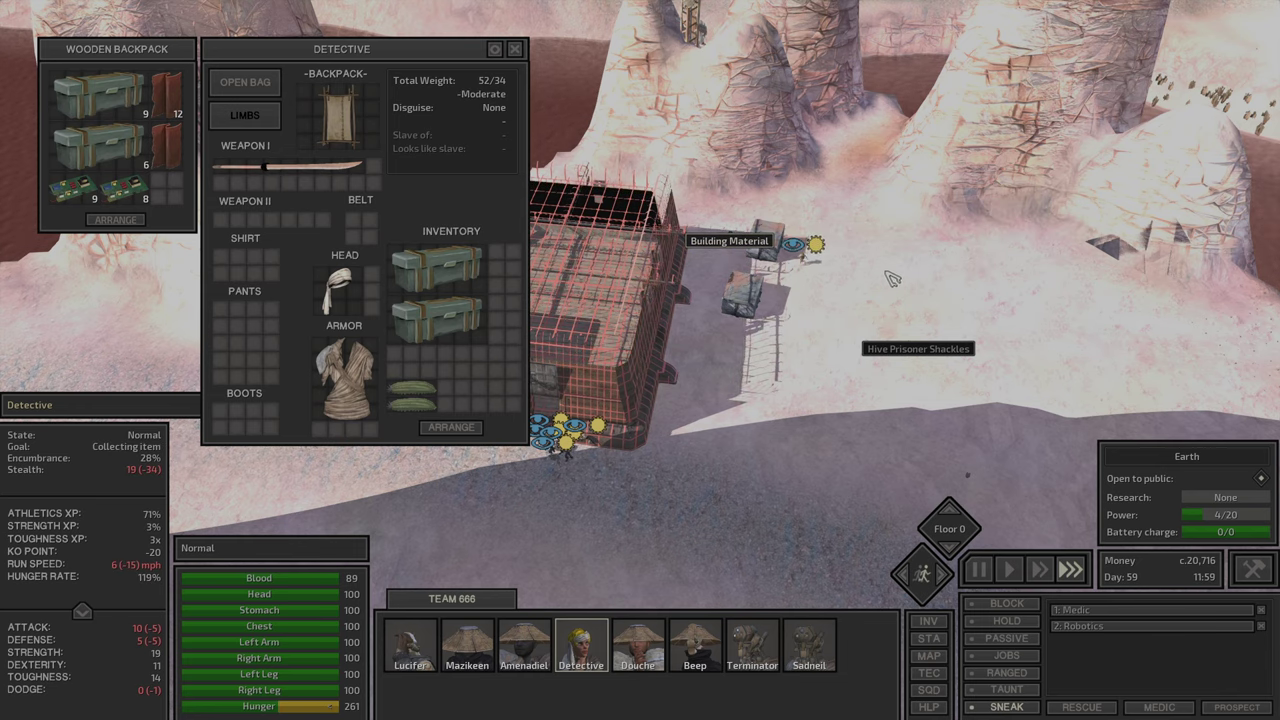
{"action": "key", "text": "q"}
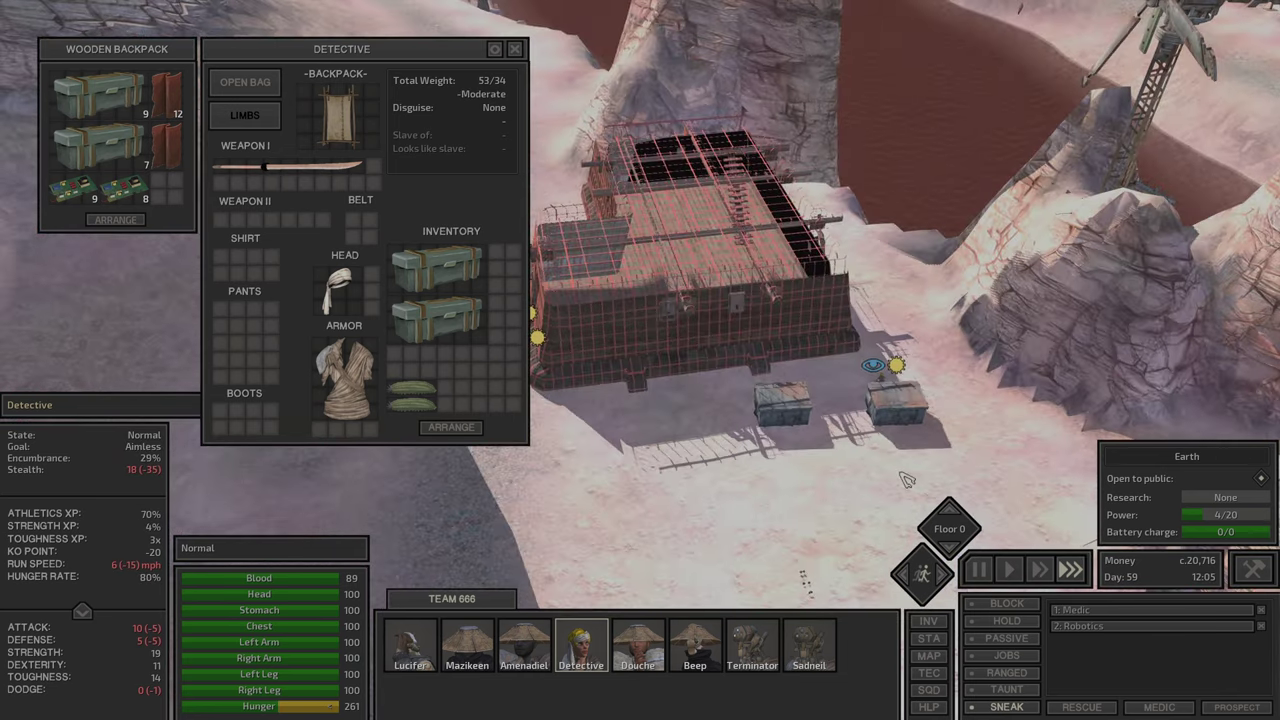
Step: Place a Storage: Copper box and another storage type beside the L-House site
{"action": "key", "text": "b"}
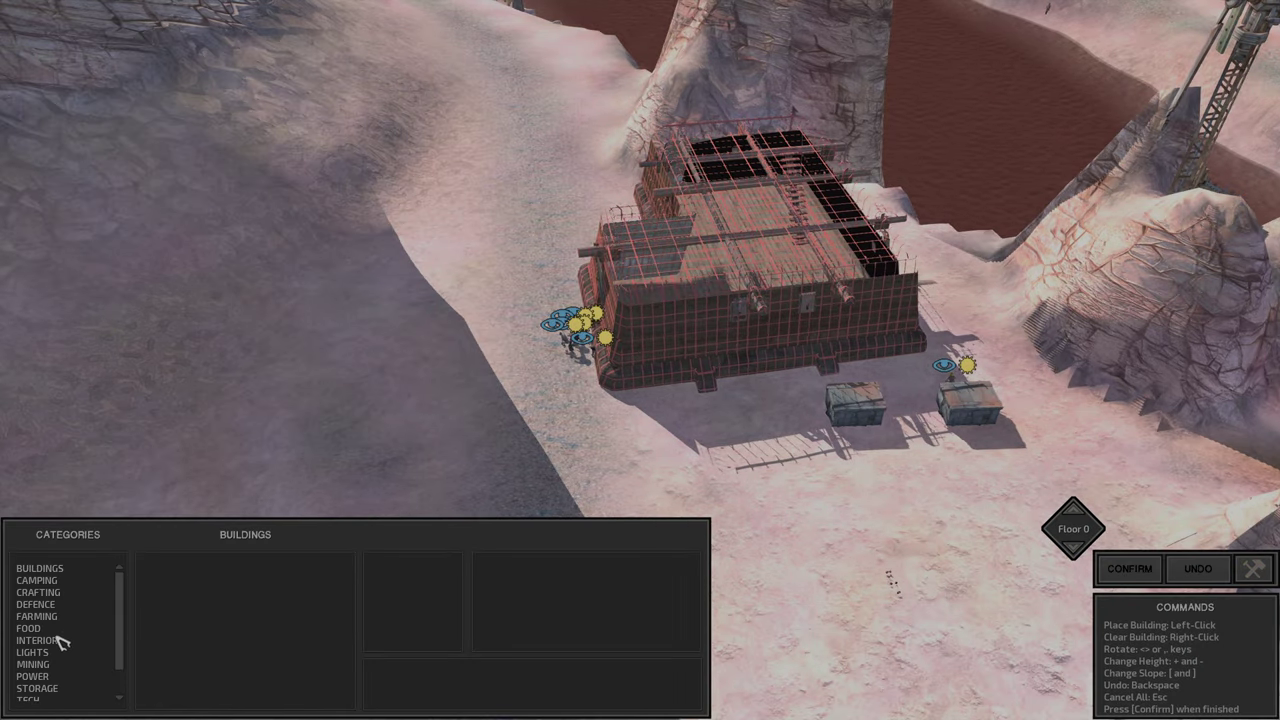
{"action": "left_click", "coordinate": [44, 688]}
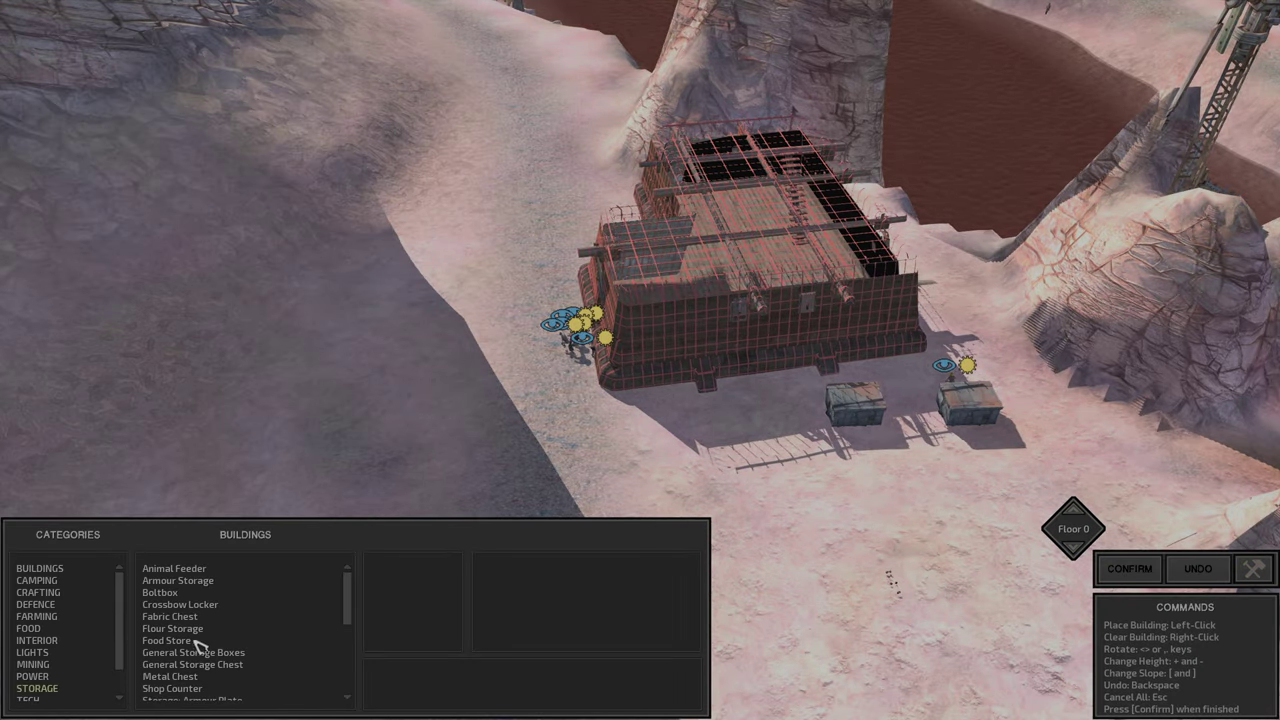
{"action": "scroll", "coordinate": [197, 650], "scroll_direction": "down", "scroll_amount": 1}
{"action": "scroll", "coordinate": [194, 680], "scroll_direction": "down", "scroll_amount": 2}
{"action": "scroll", "coordinate": [200, 690], "scroll_direction": "down", "scroll_amount": 1}
{"action": "scroll", "coordinate": [213, 688], "scroll_direction": "down", "scroll_amount": 1}
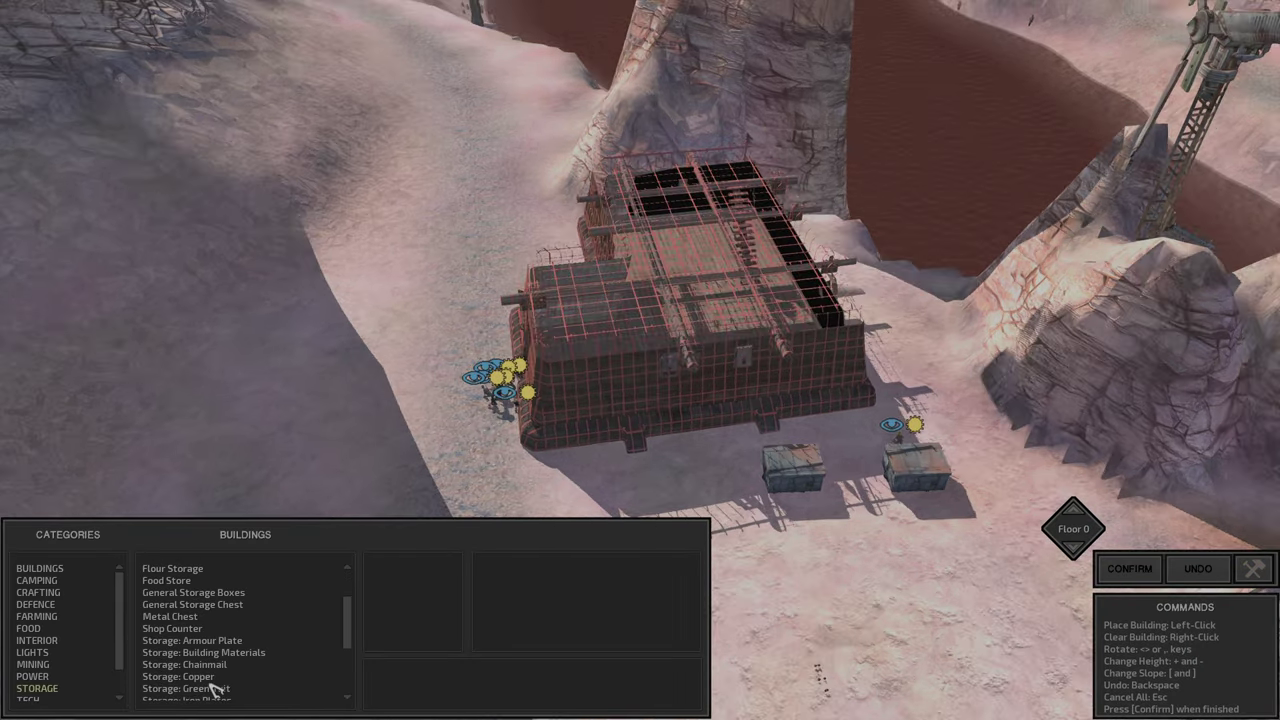
{"action": "left_click", "coordinate": [205, 677]}
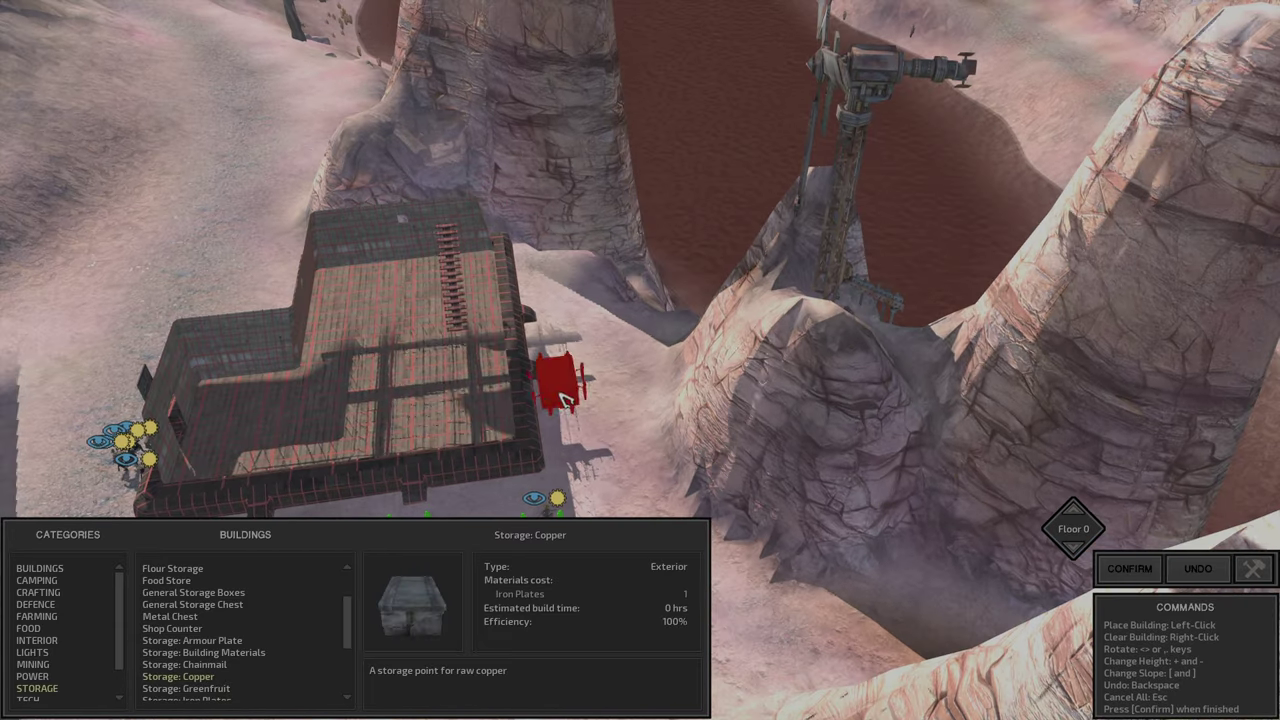
{"action": "key", "text": "d"}
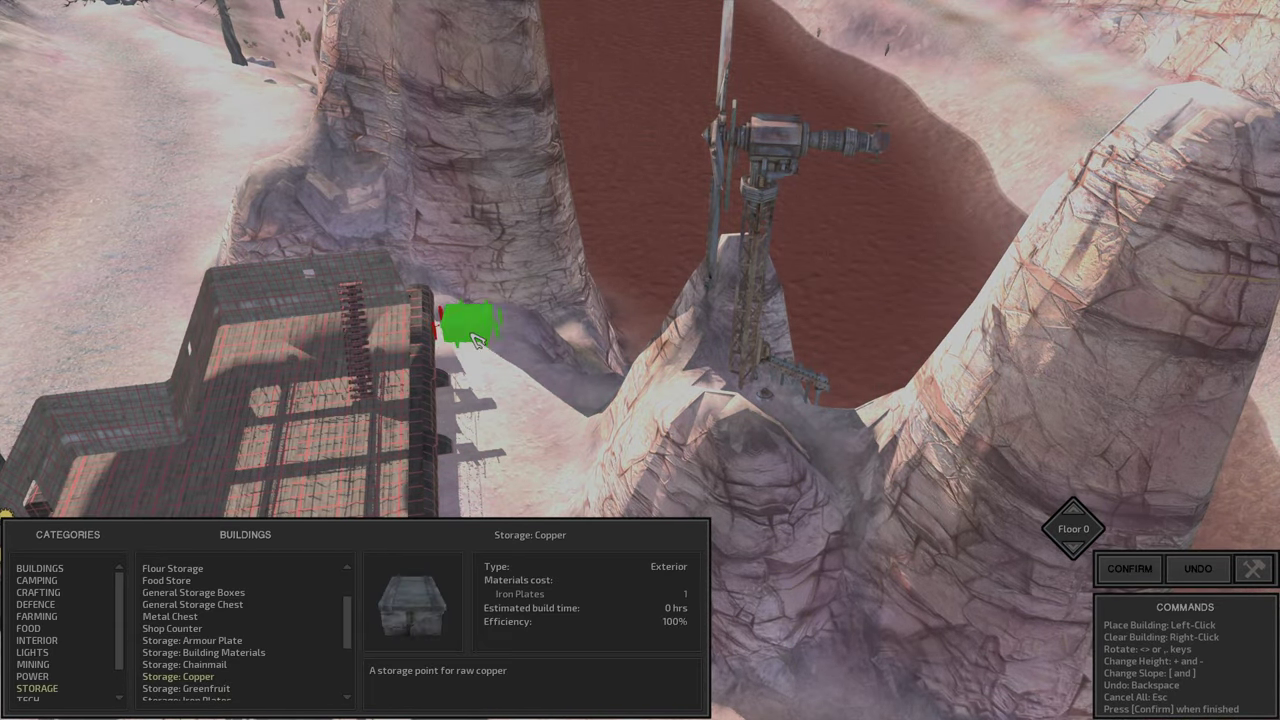
{"action": "scroll", "coordinate": [466, 335], "scroll_direction": "up", "scroll_amount": 3}
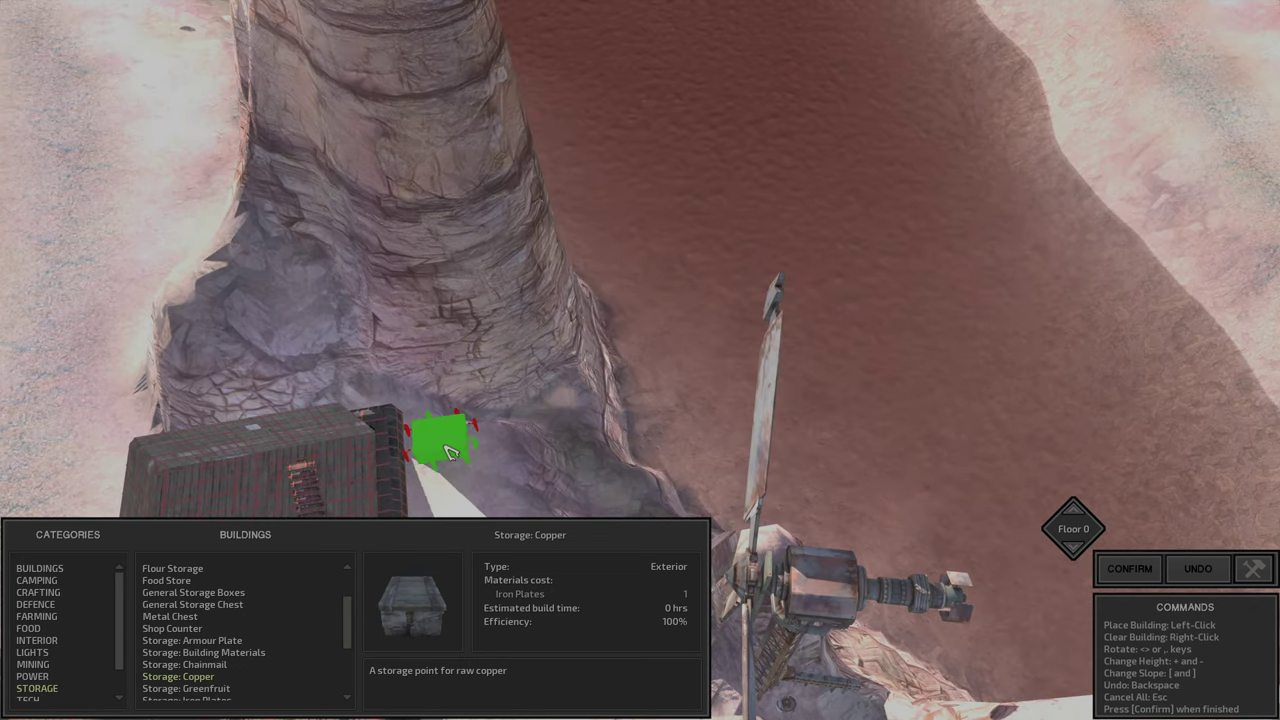
{"action": "scroll", "coordinate": [450, 453], "scroll_direction": "up", "scroll_amount": 2}
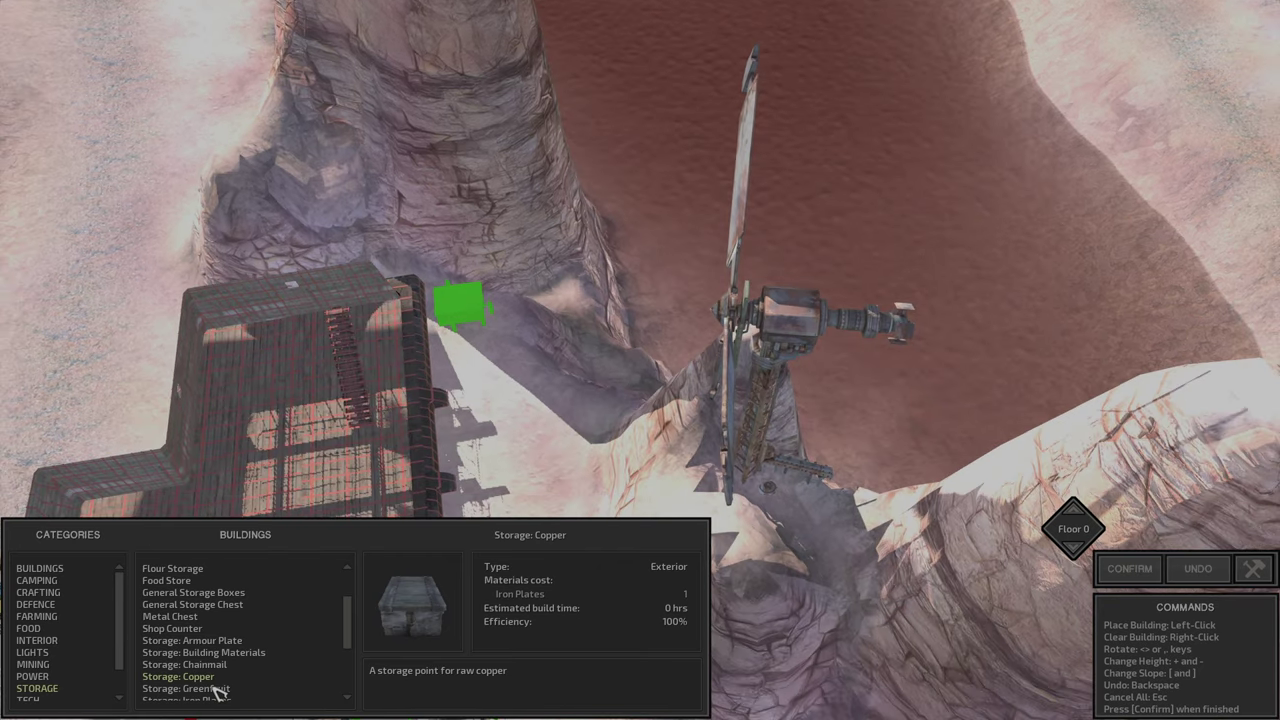
{"action": "scroll", "coordinate": [440, 393], "scroll_direction": "down", "scroll_amount": 3}
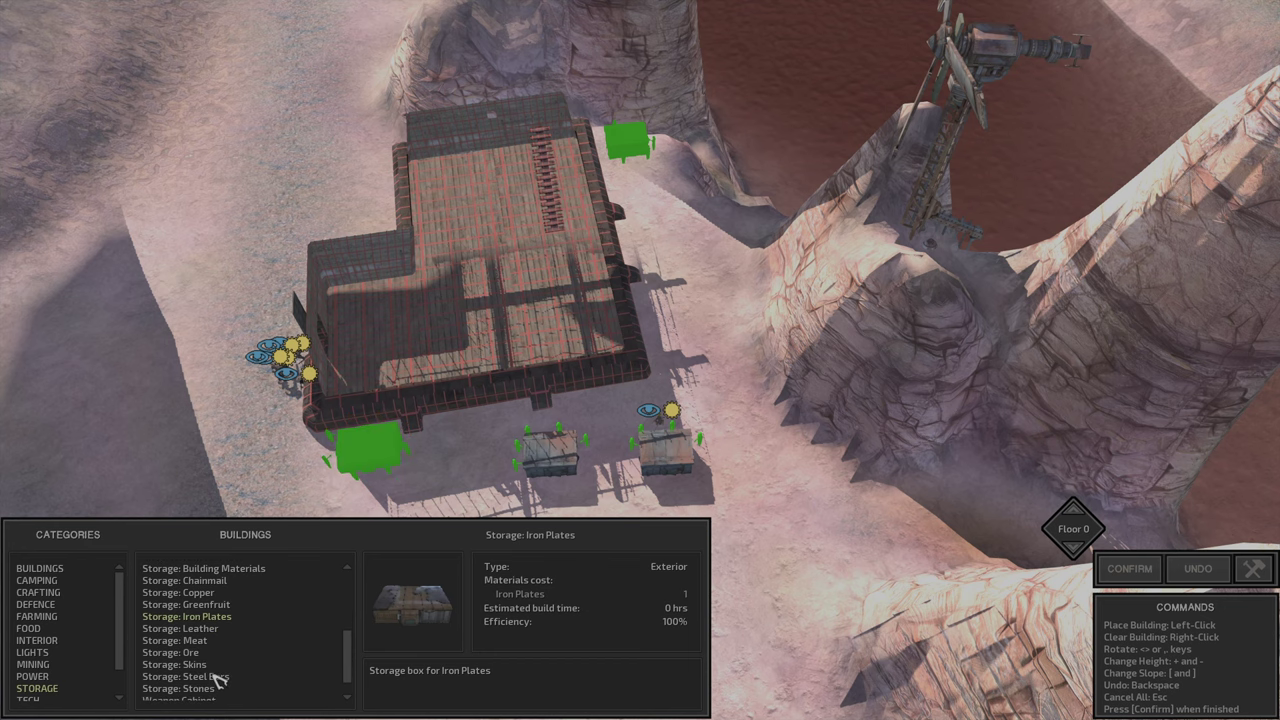
{"action": "left_click", "coordinate": [190, 652]}
{"action": "scroll", "coordinate": [463, 338], "scroll_direction": "up", "scroll_amount": 3}
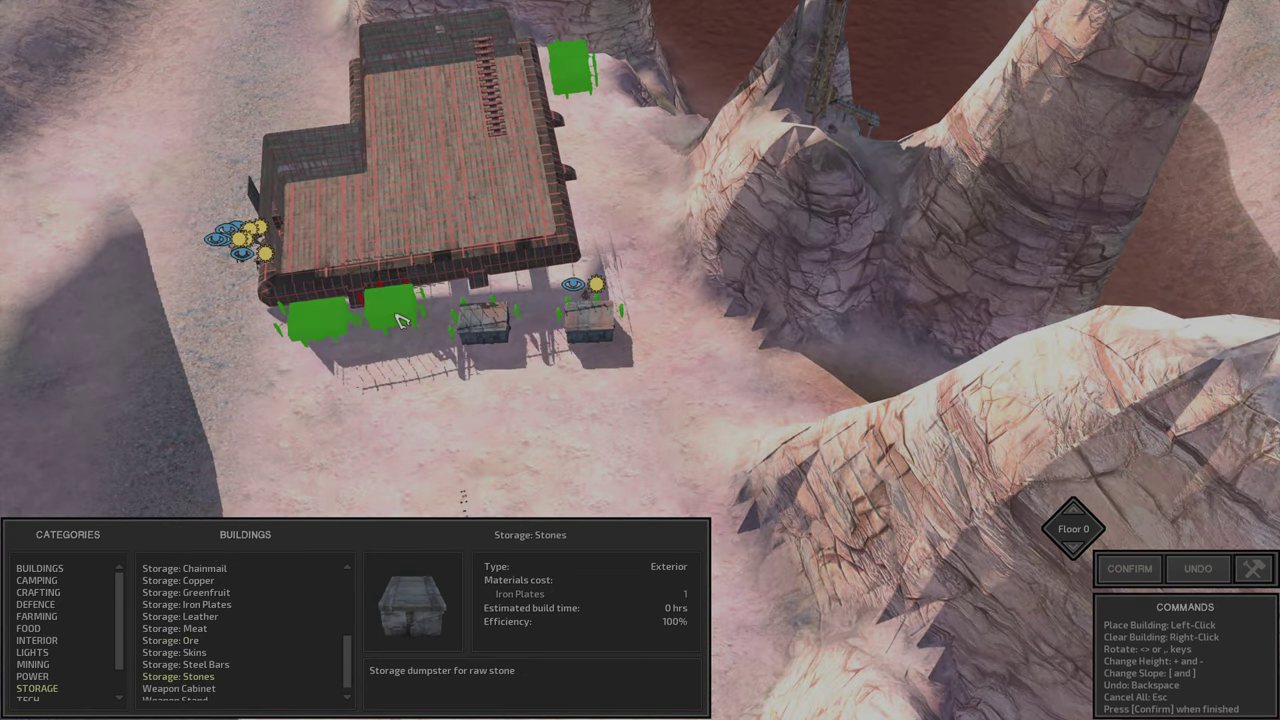
{"action": "scroll", "coordinate": [230, 647], "scroll_direction": "down", "scroll_amount": 1}
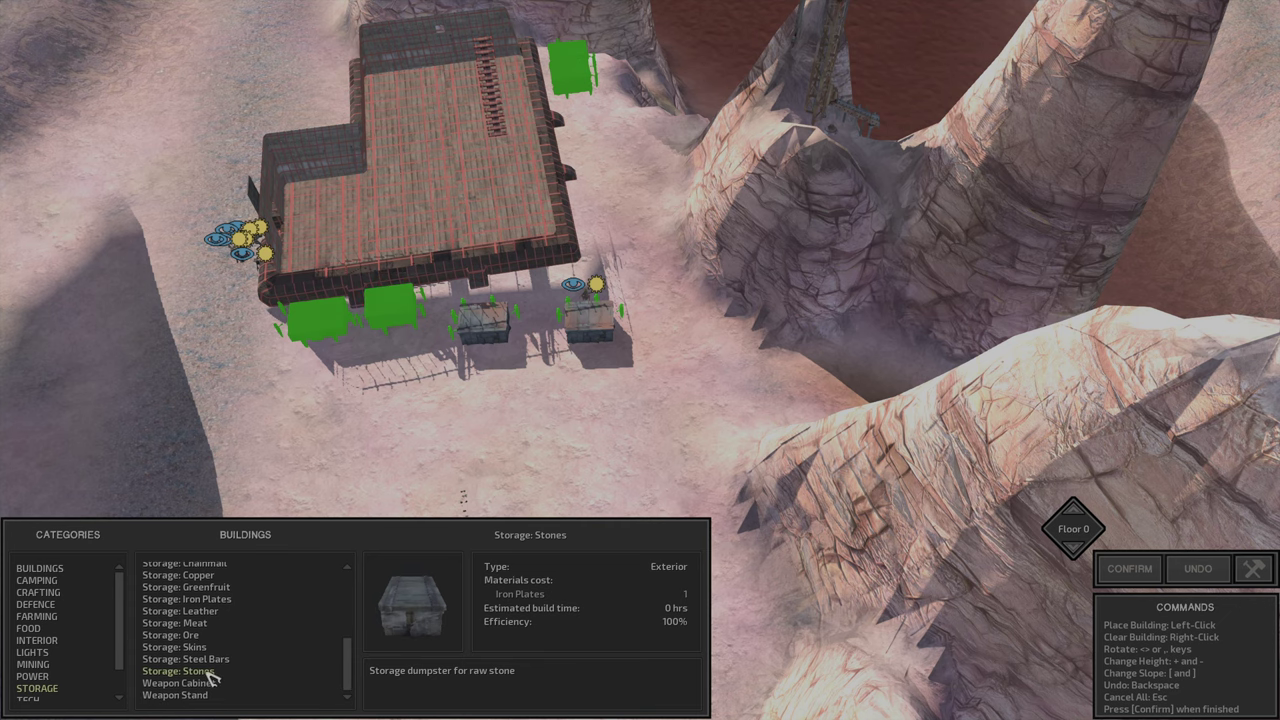
Step: Confirm the Storage: Stones placement and give Sadneil's and Beep's crates to Lucifer
{"action": "left_click", "coordinate": [1129, 568]}
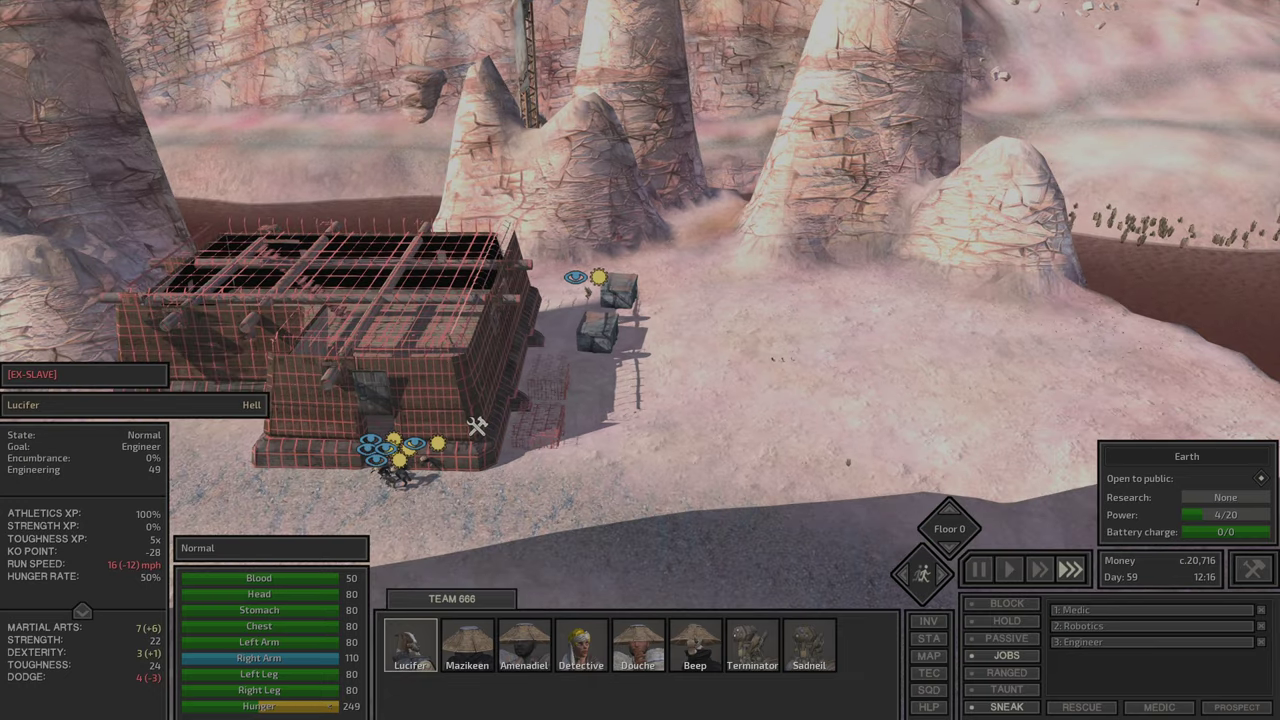
{"action": "key", "text": "i"}
{"action": "left_click", "coordinate": [806, 650]}
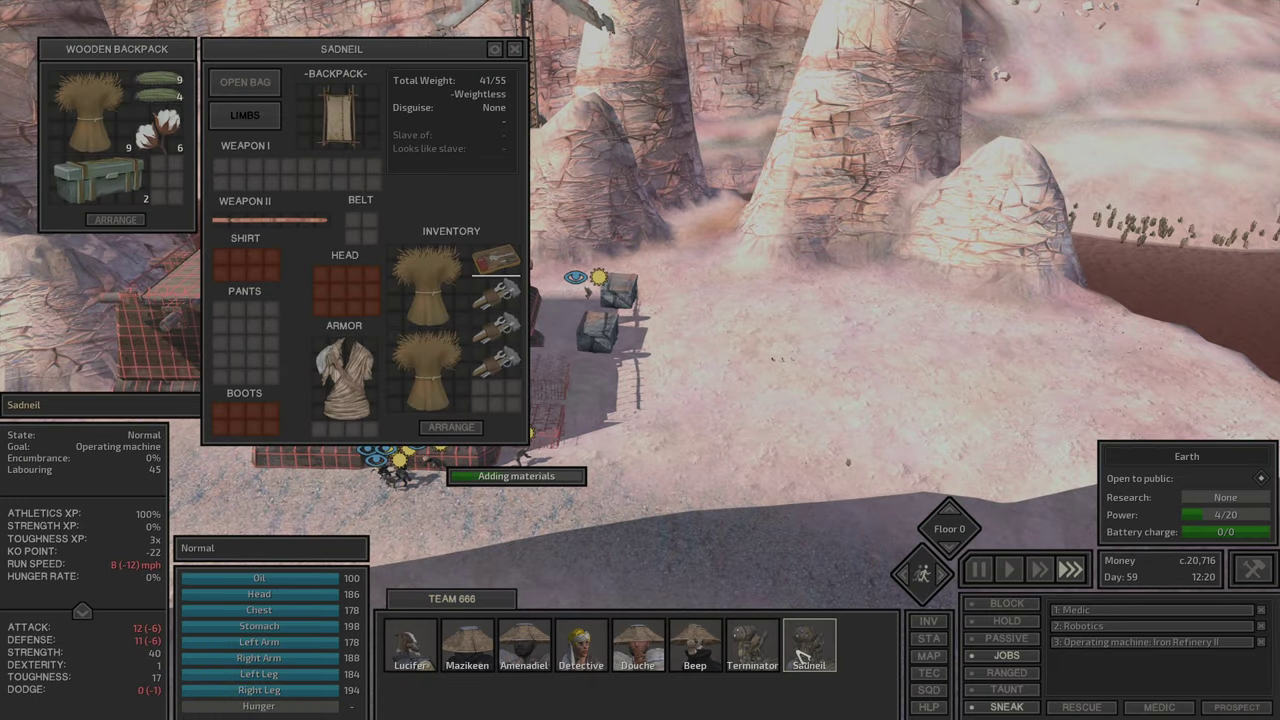
{"action": "left_click_drag", "start_coordinate": [120, 185], "coordinate": [432, 648]}
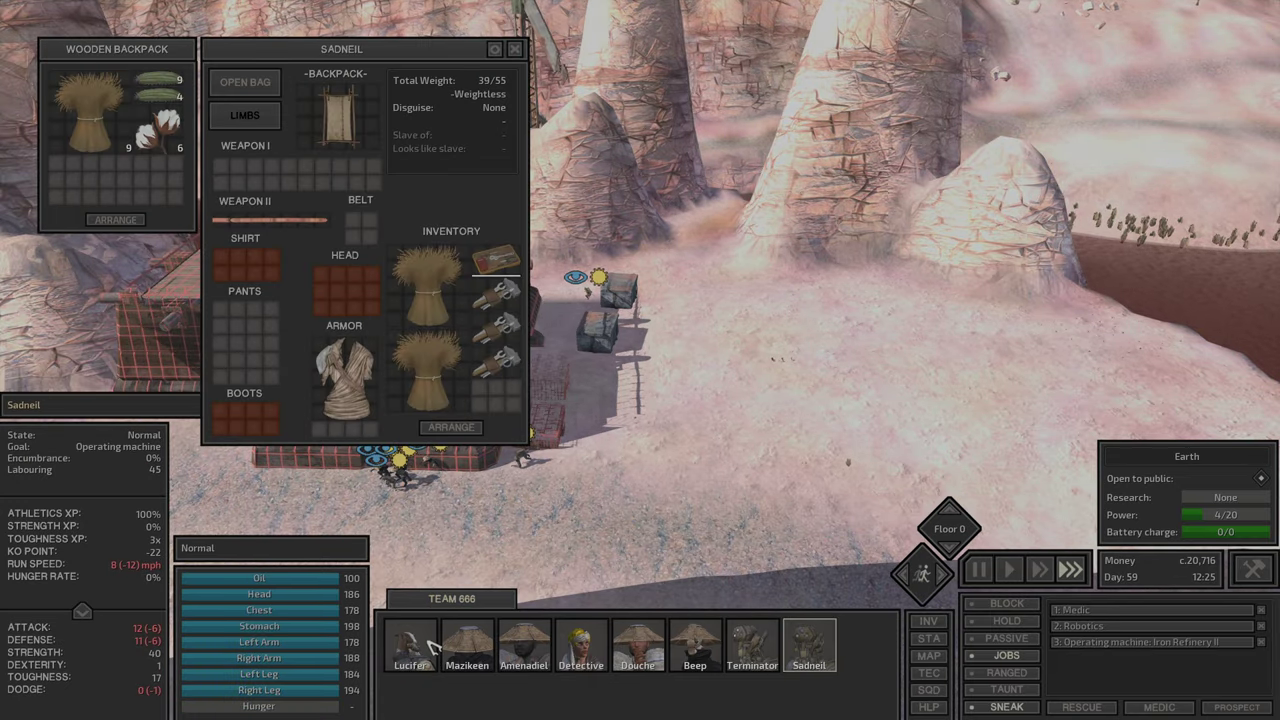
{"action": "left_click", "coordinate": [748, 652]}
{"action": "left_click", "coordinate": [690, 660]}
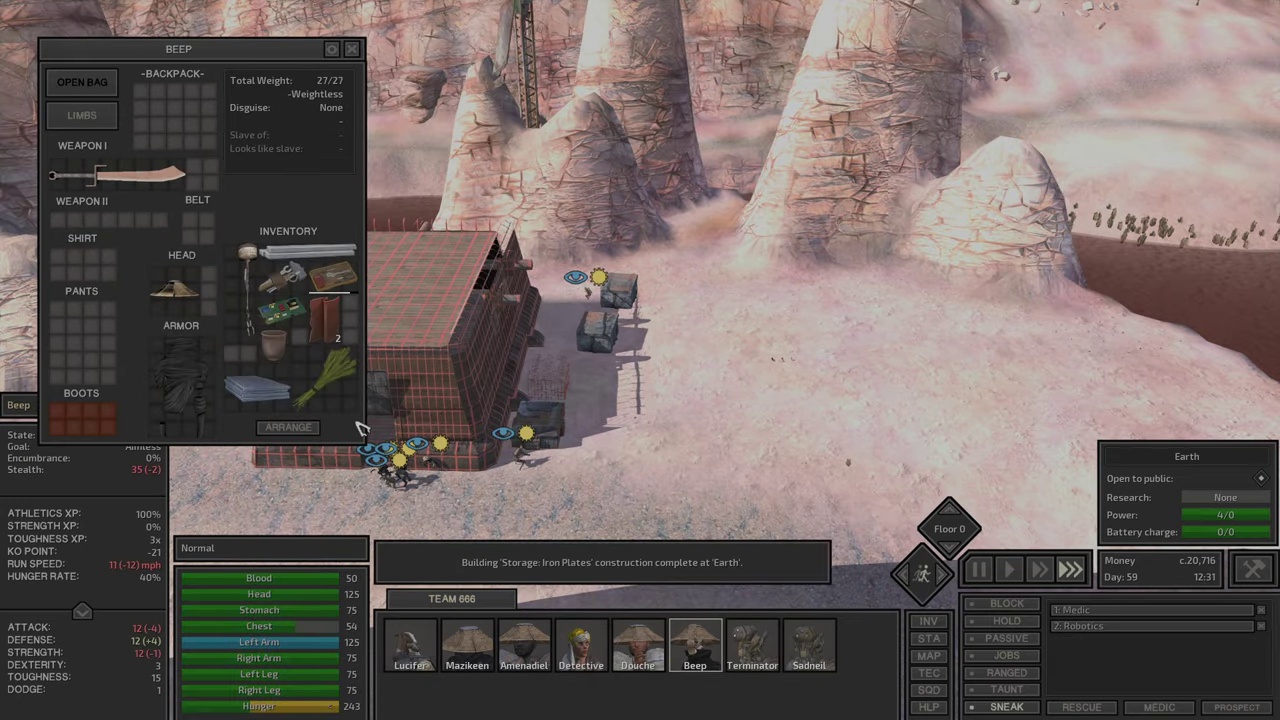
{"action": "left_click_drag", "start_coordinate": [258, 387], "coordinate": [435, 664]}
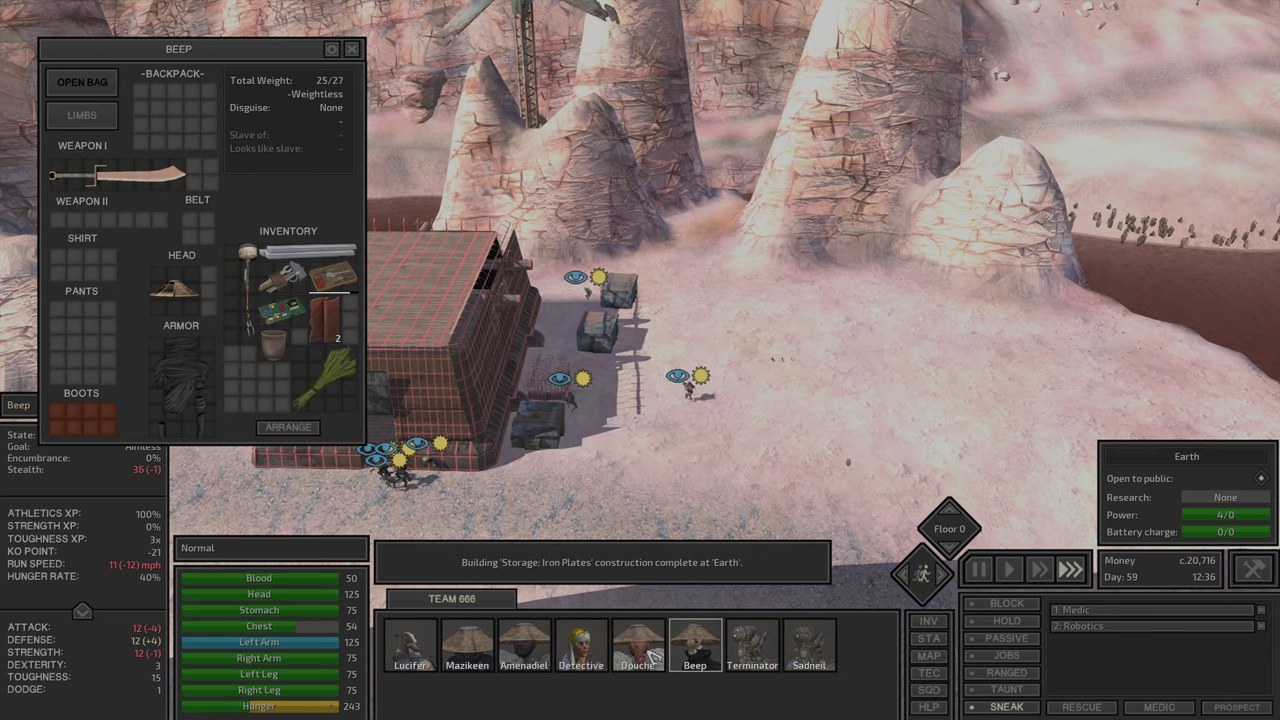
Step: Move Detective's two building-material crates into Lucifer's inventory
{"action": "left_click", "coordinate": [652, 655]}
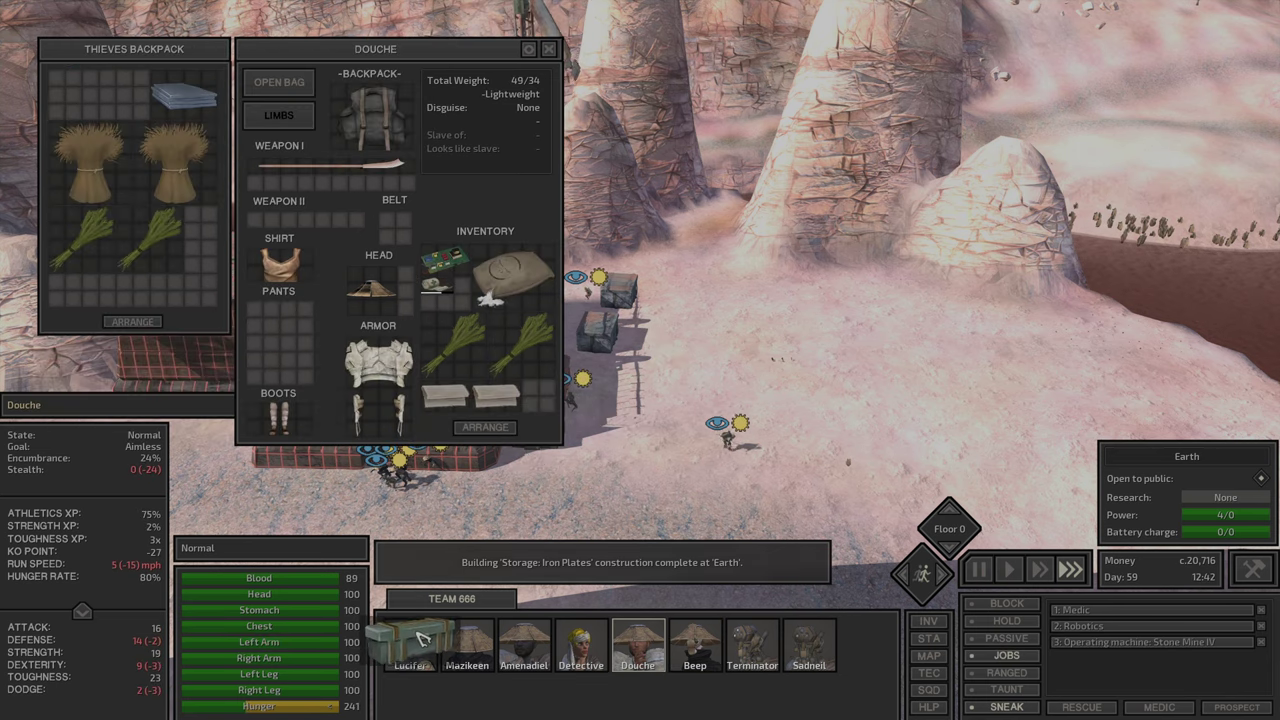
{"action": "left_click", "coordinate": [398, 468]}
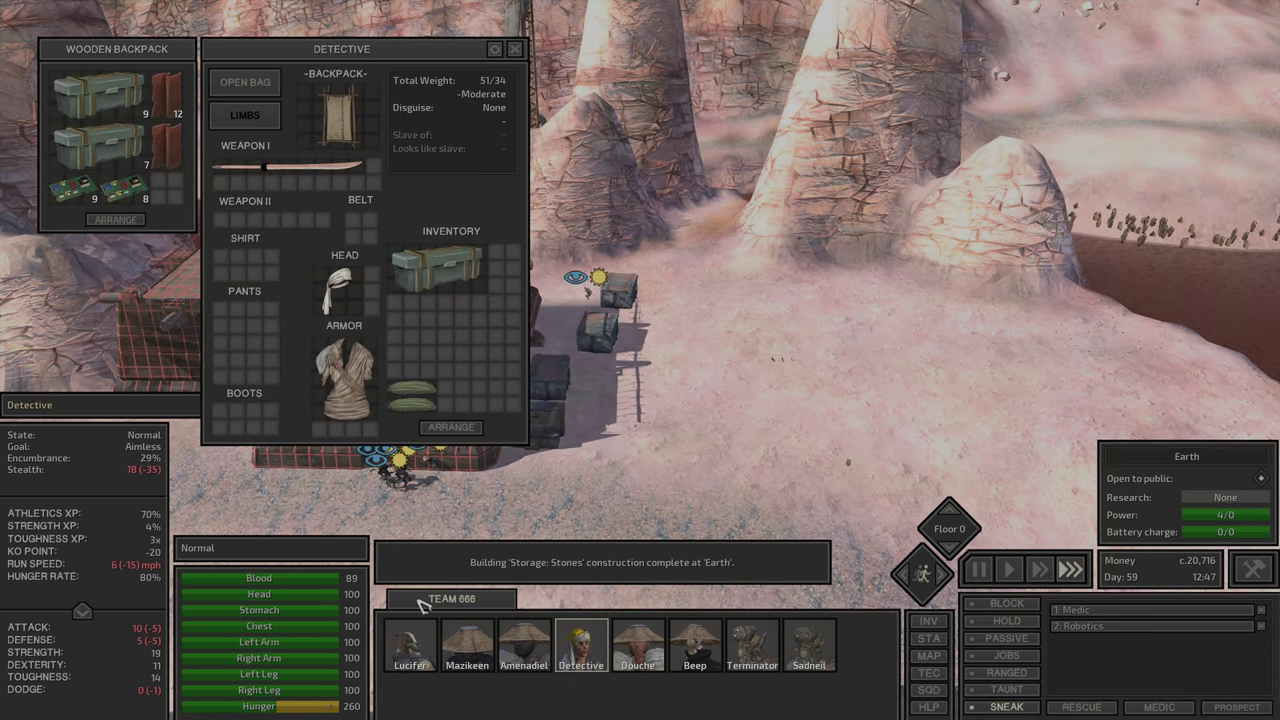
{"action": "left_click", "coordinate": [435, 268]}
{"action": "left_click", "coordinate": [410, 640]}
{"action": "left_click", "coordinate": [98, 145]}
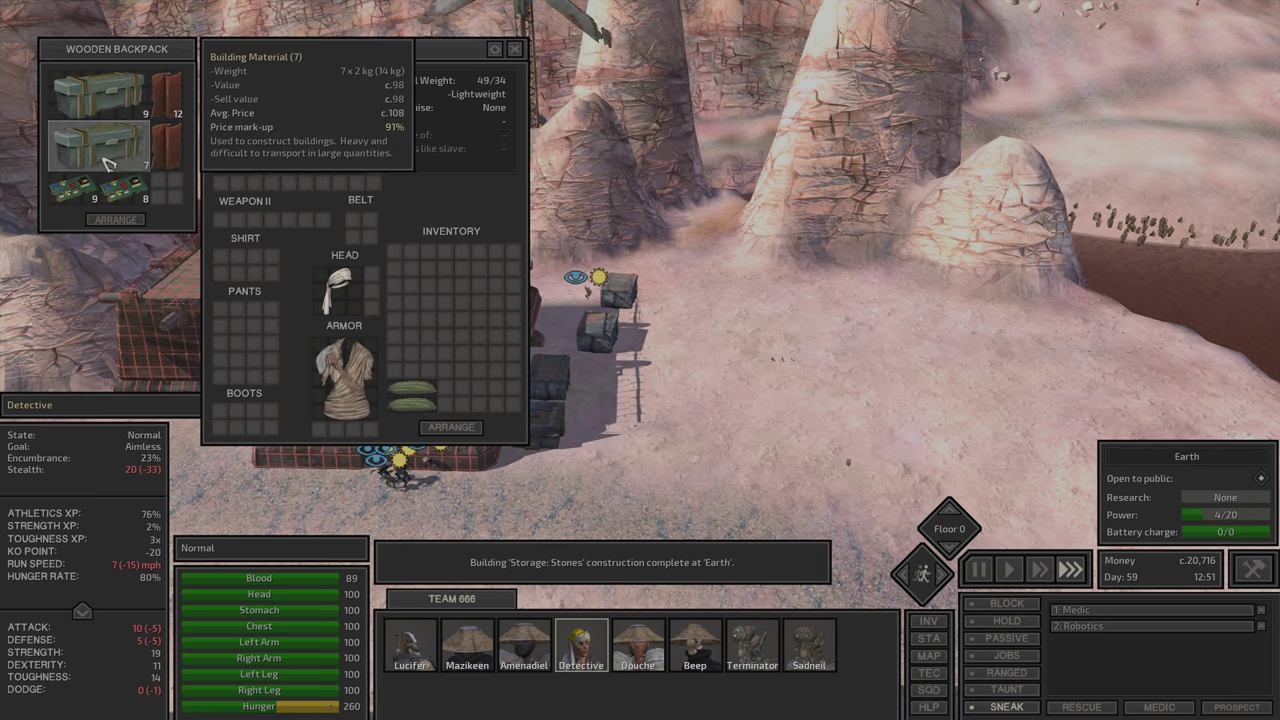
{"action": "left_click", "coordinate": [407, 650]}
Step: Select Lucifer and inspect the house, iron plates storage and stone storage sites
{"action": "double_click", "coordinate": [410, 645]}
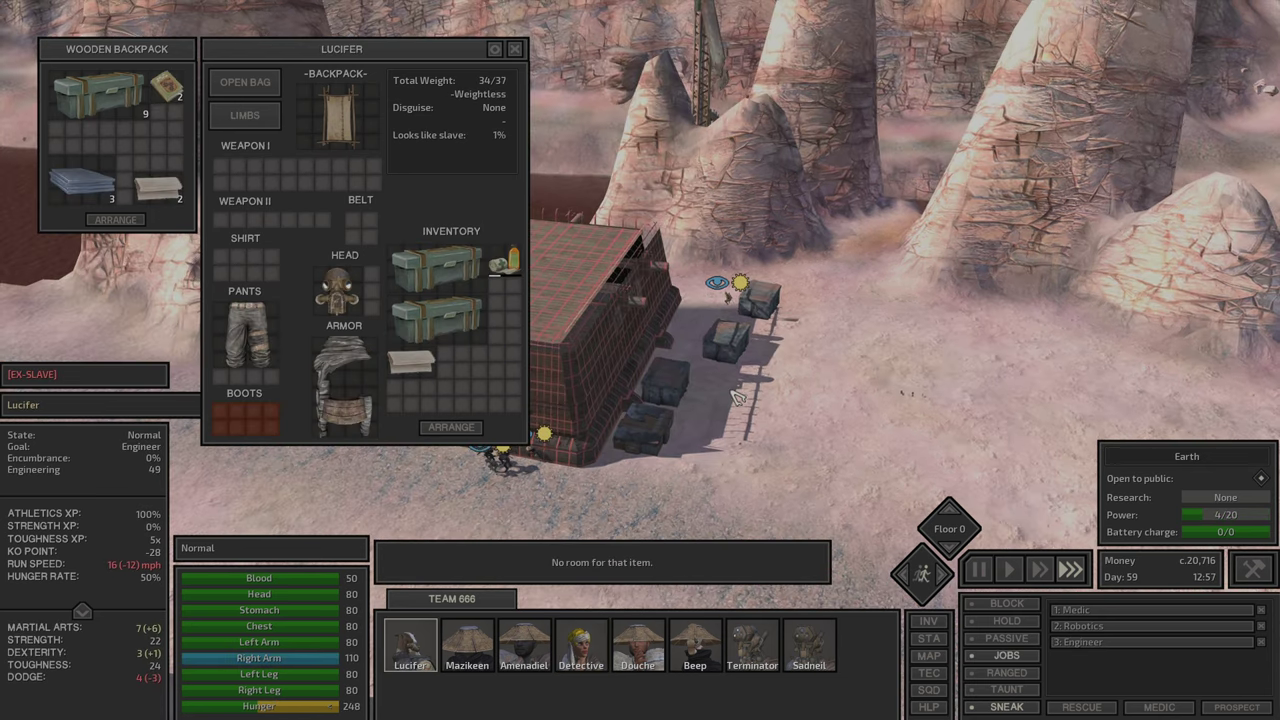
{"action": "left_click", "coordinate": [607, 343]}
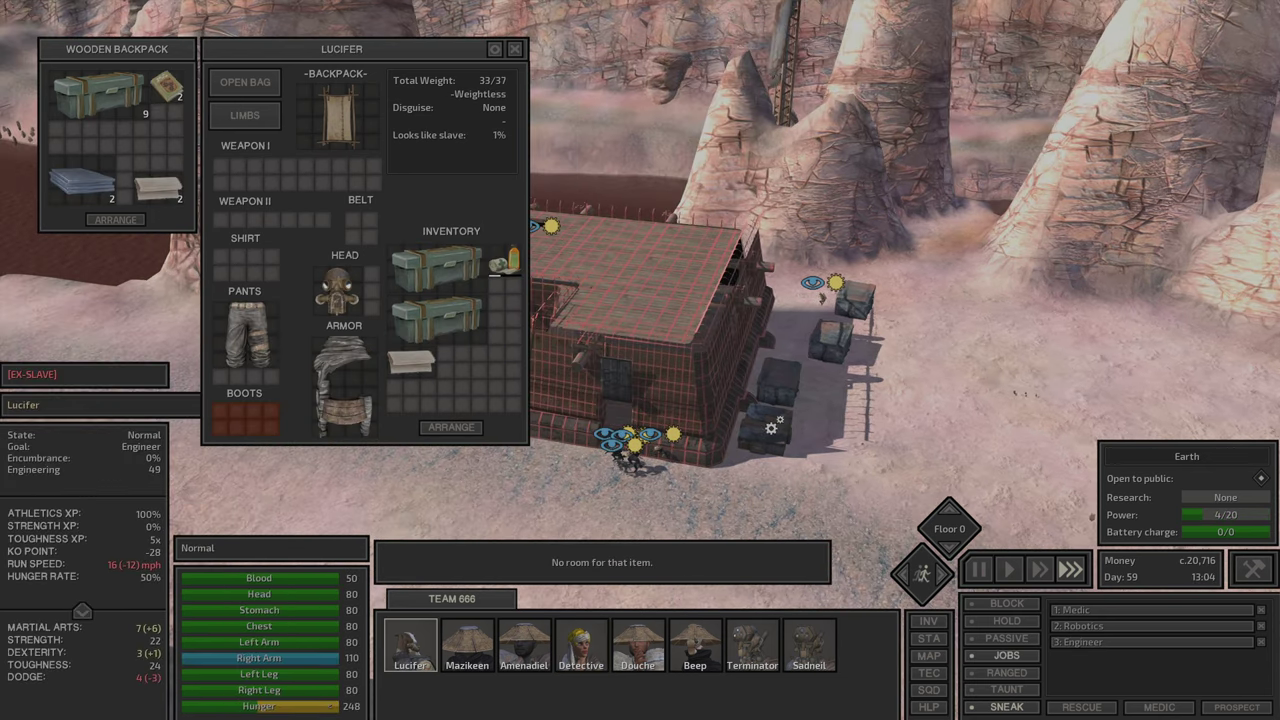
{"action": "double_click", "coordinate": [770, 425]}
{"action": "double_click", "coordinate": [582, 432]}
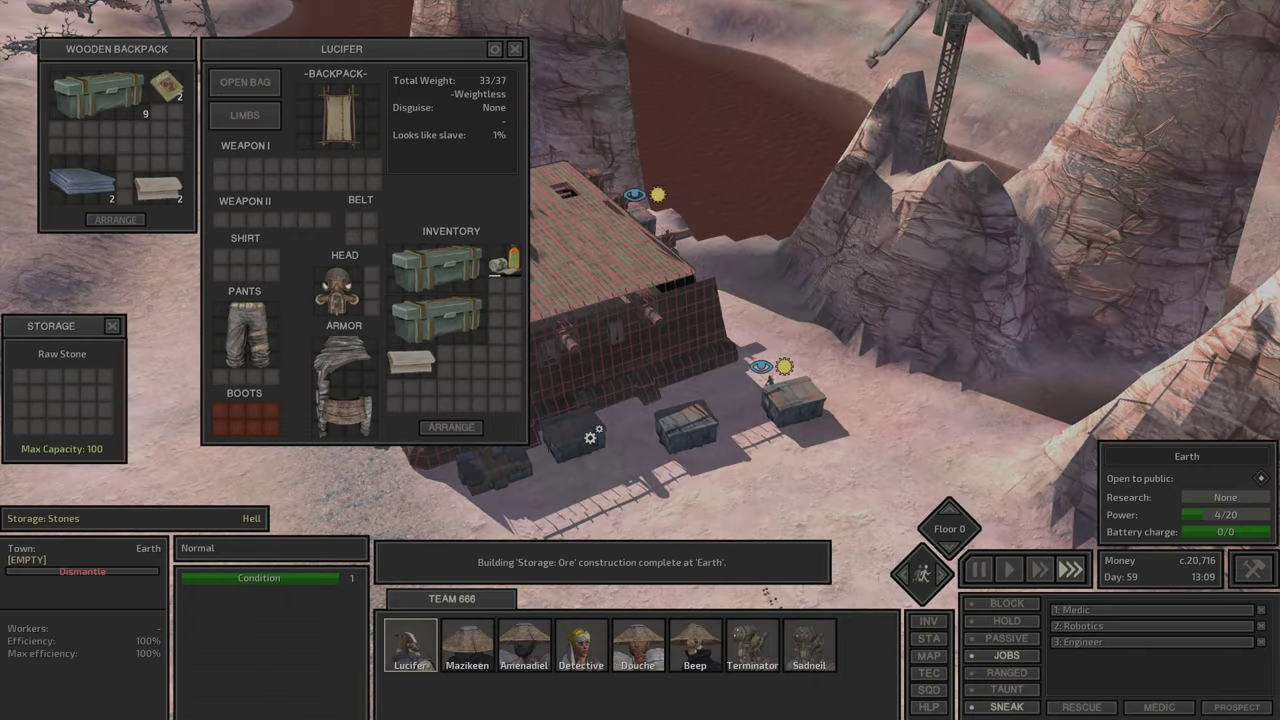
{"action": "key", "text": "Escape"}
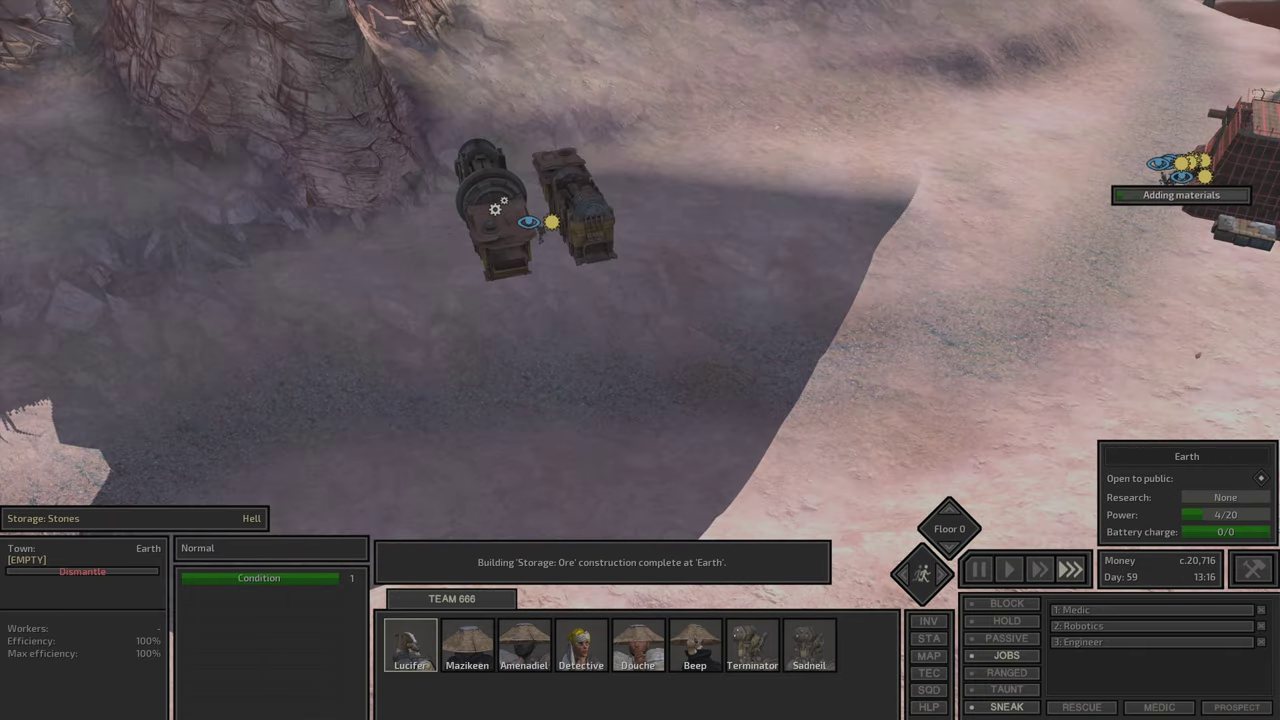
Step: Inspect Iron Refinery II, idle Stone Processor II and the full Stone Mine IV, then select Douche
{"action": "left_click", "coordinate": [500, 215]}
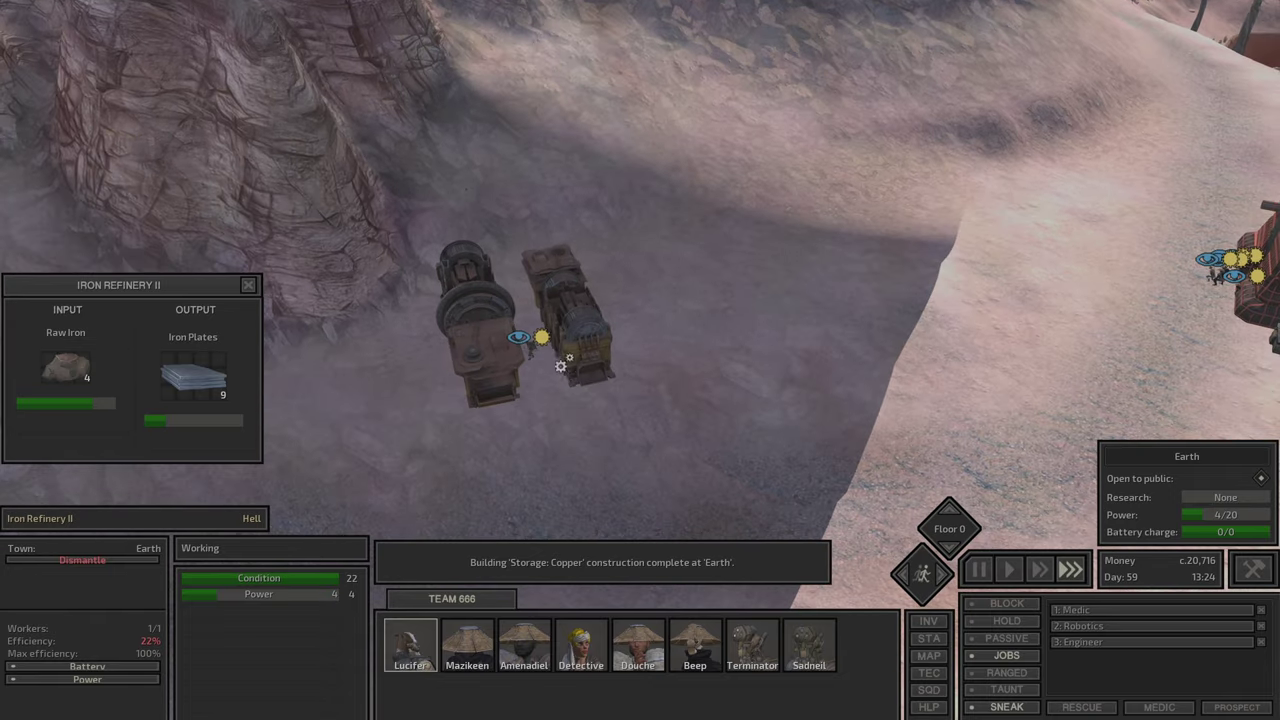
{"action": "left_click", "coordinate": [568, 330]}
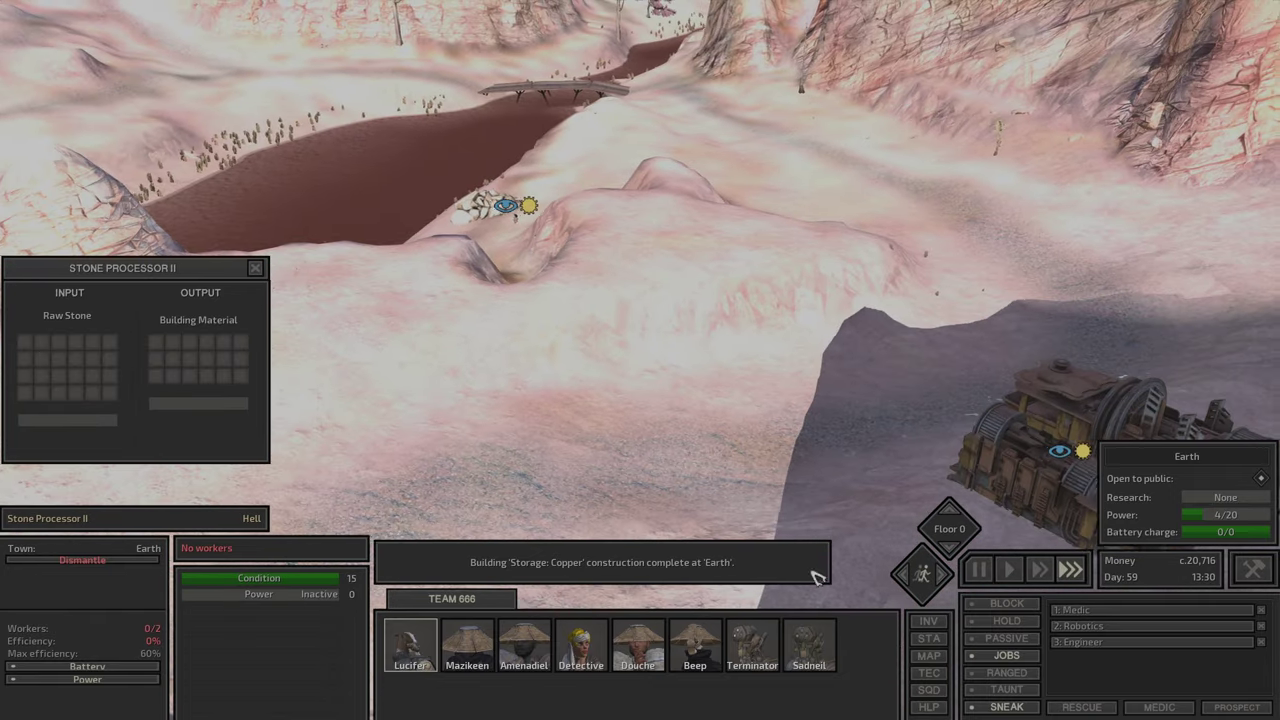
{"action": "double_click", "coordinate": [752, 645]}
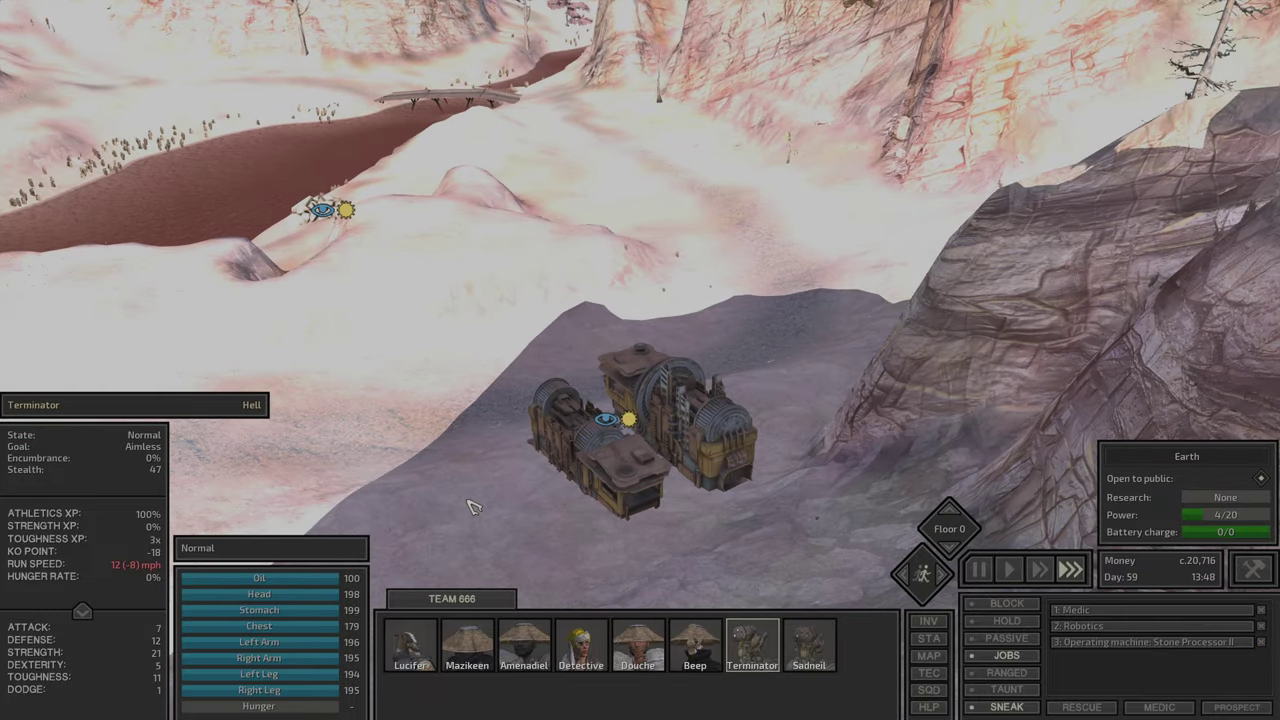
{"action": "scroll", "coordinate": [476, 469], "scroll_direction": "up", "scroll_amount": 5}
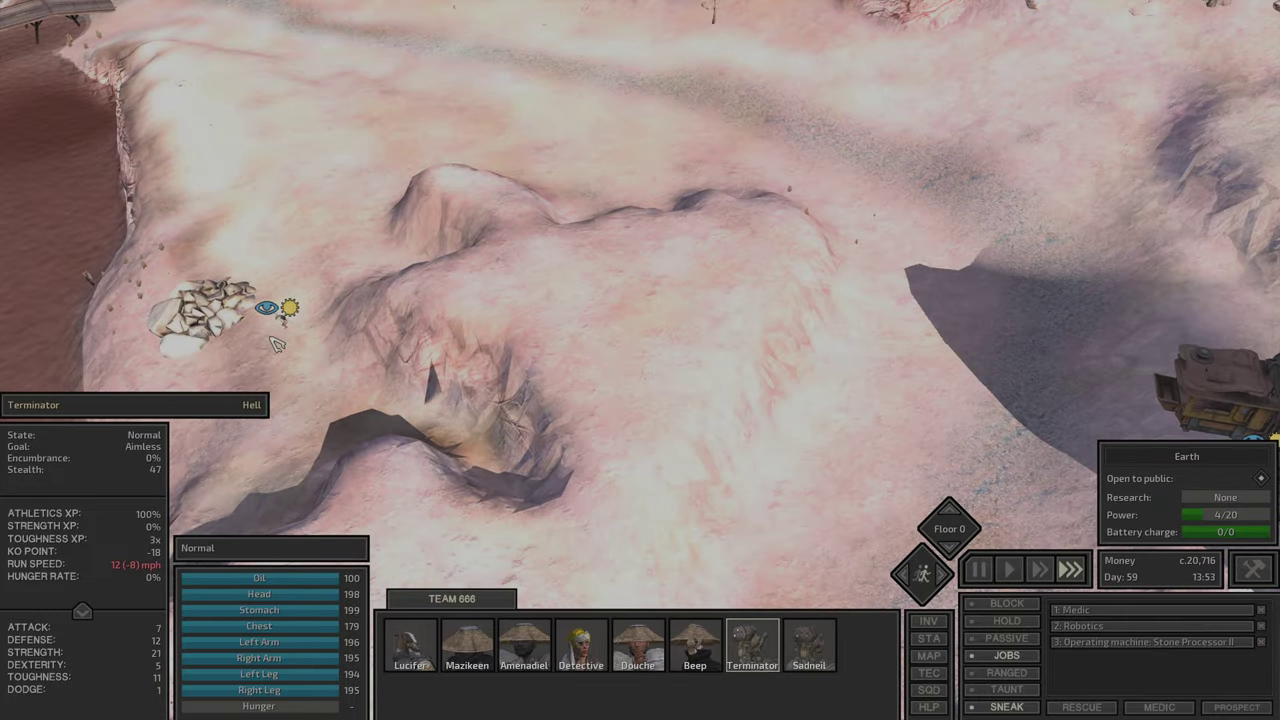
{"action": "left_click", "coordinate": [200, 308]}
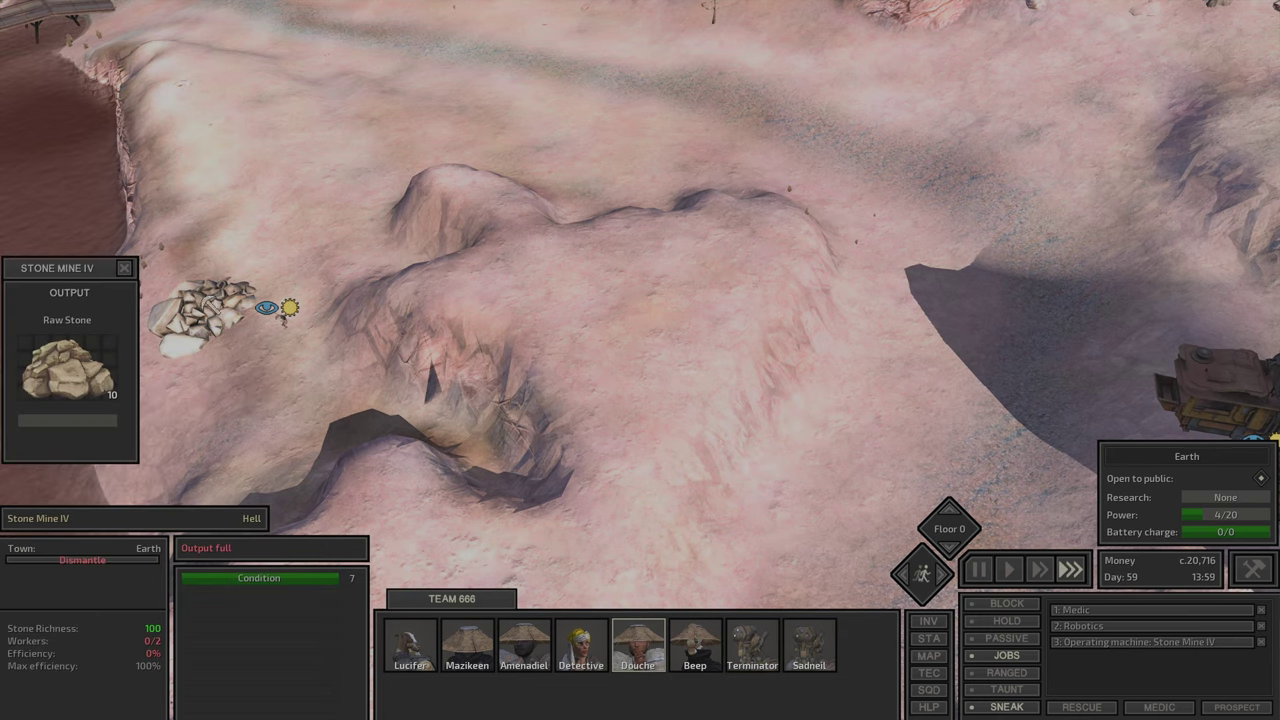
{"action": "left_click", "coordinate": [272, 390]}
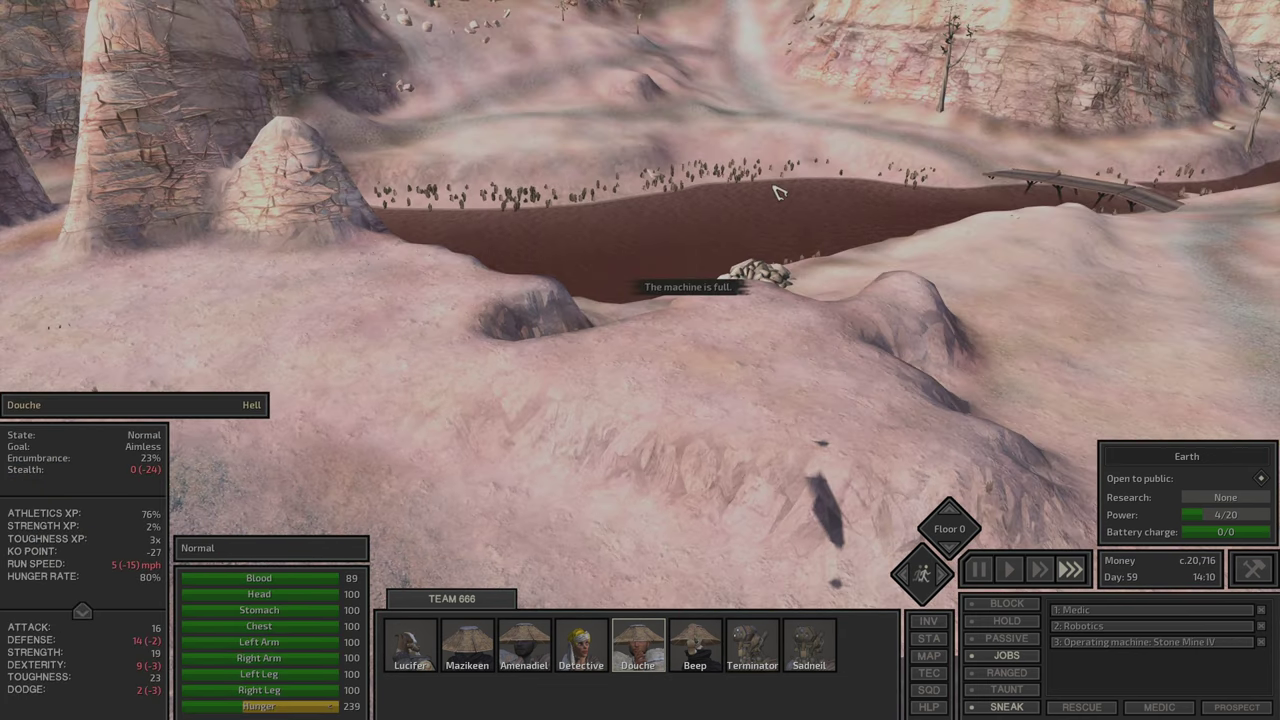
Step: Pause, resume at fast speed, and send Sadneil back to the squad
{"action": "left_click", "coordinate": [790, 185]}
{"action": "key", "text": "space"}
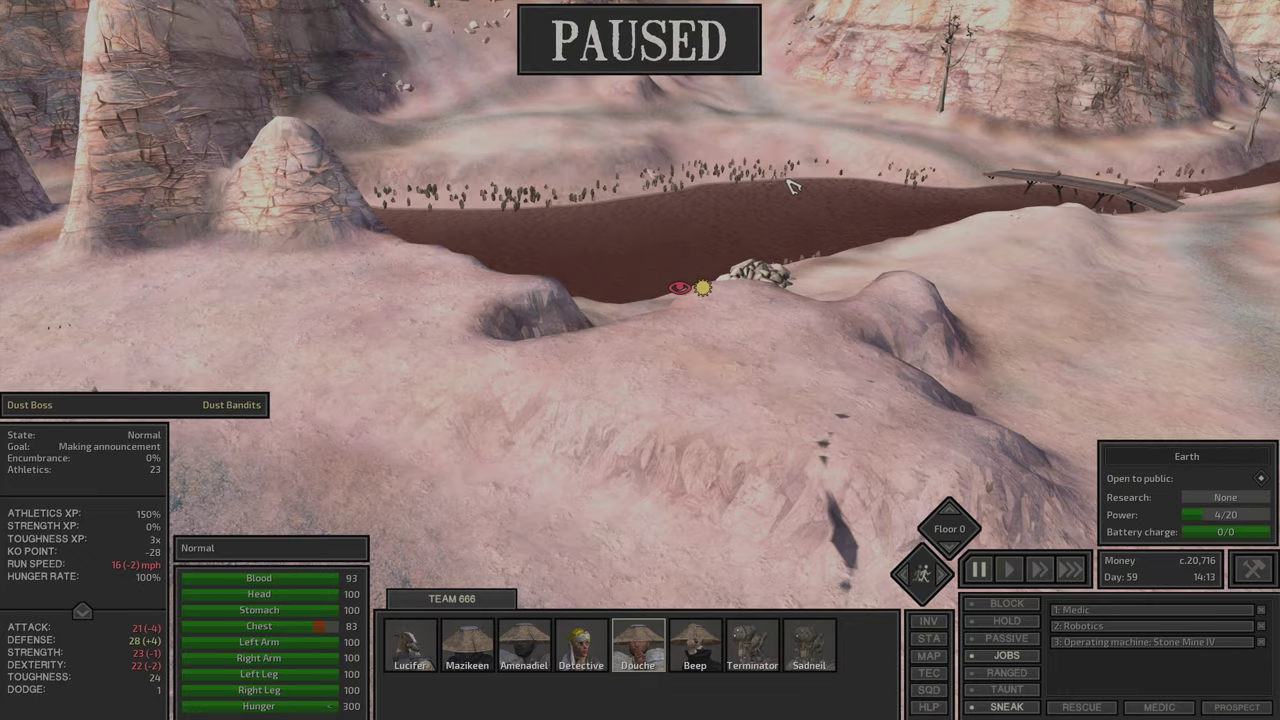
{"action": "key", "text": "space"}
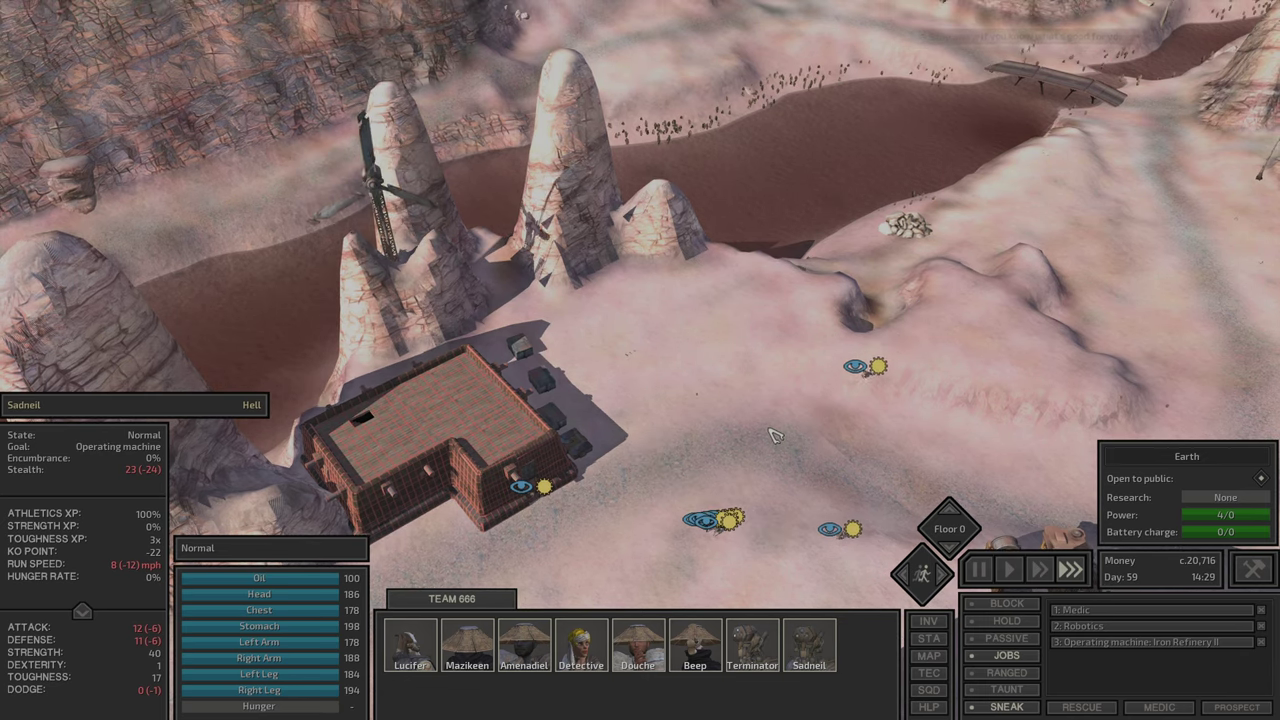
{"action": "key", "text": "w"}
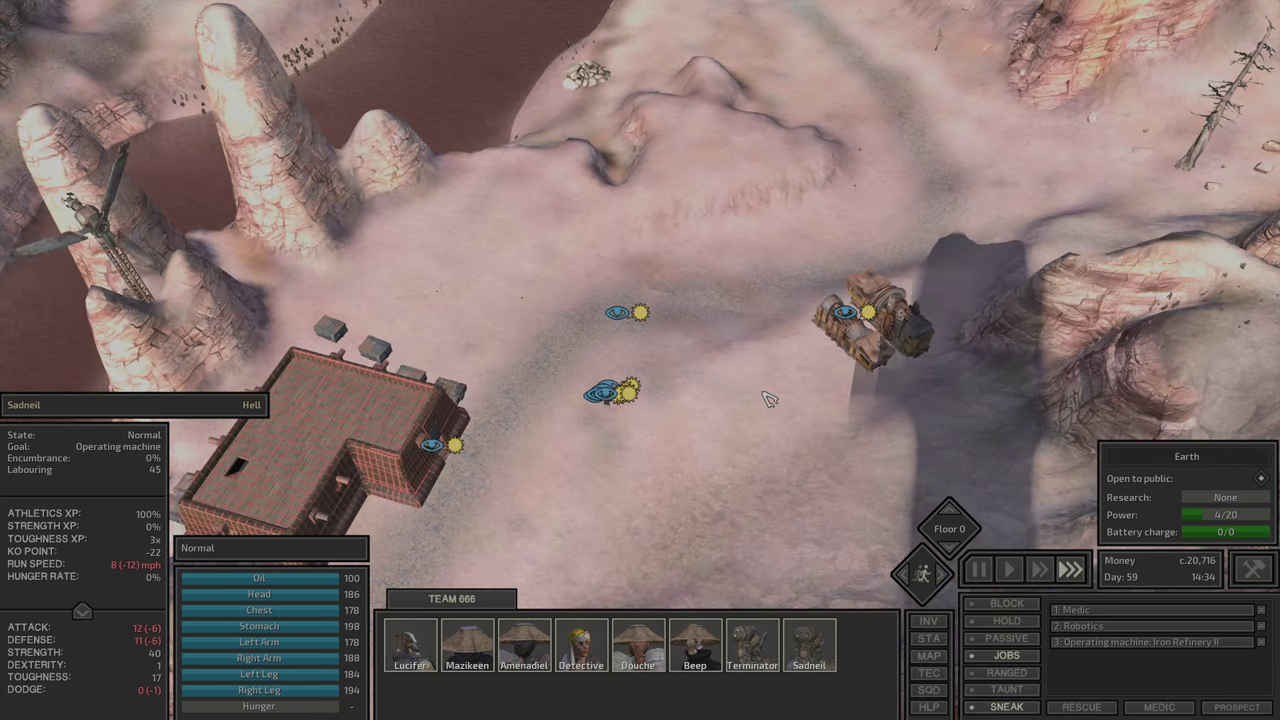
{"action": "right_click", "coordinate": [648, 398]}
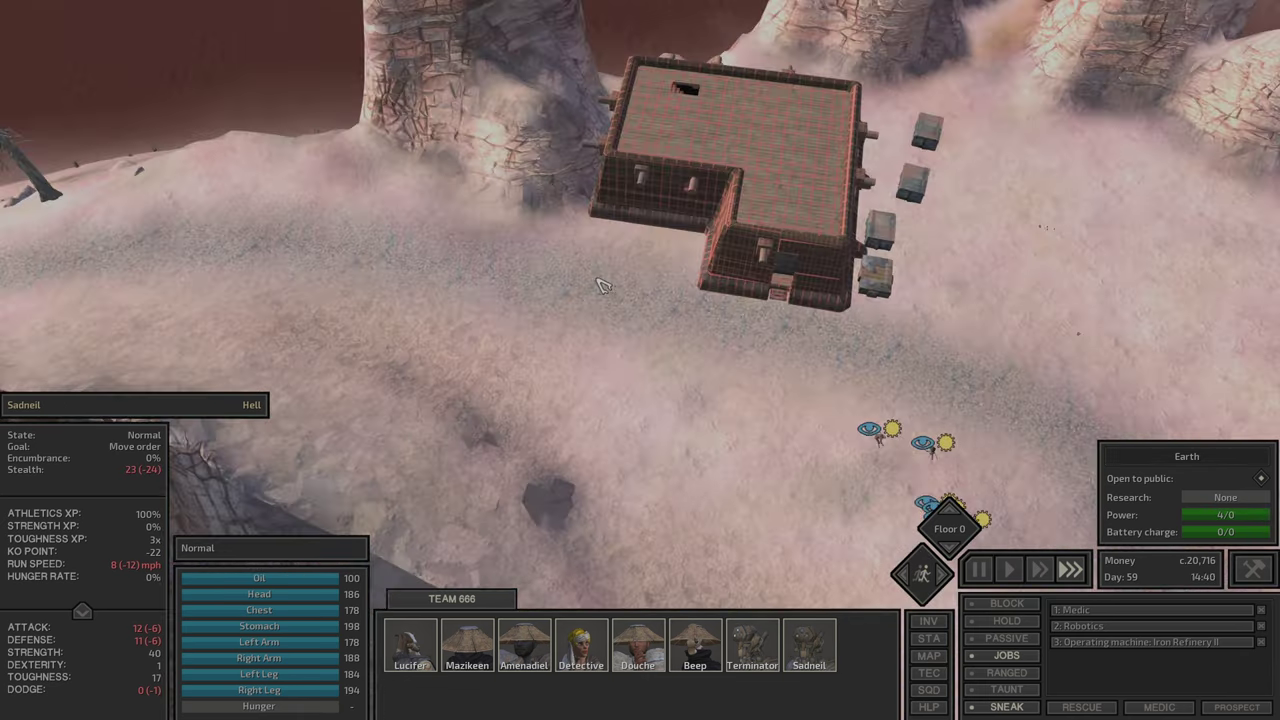
{"action": "left_click", "coordinate": [829, 271]}
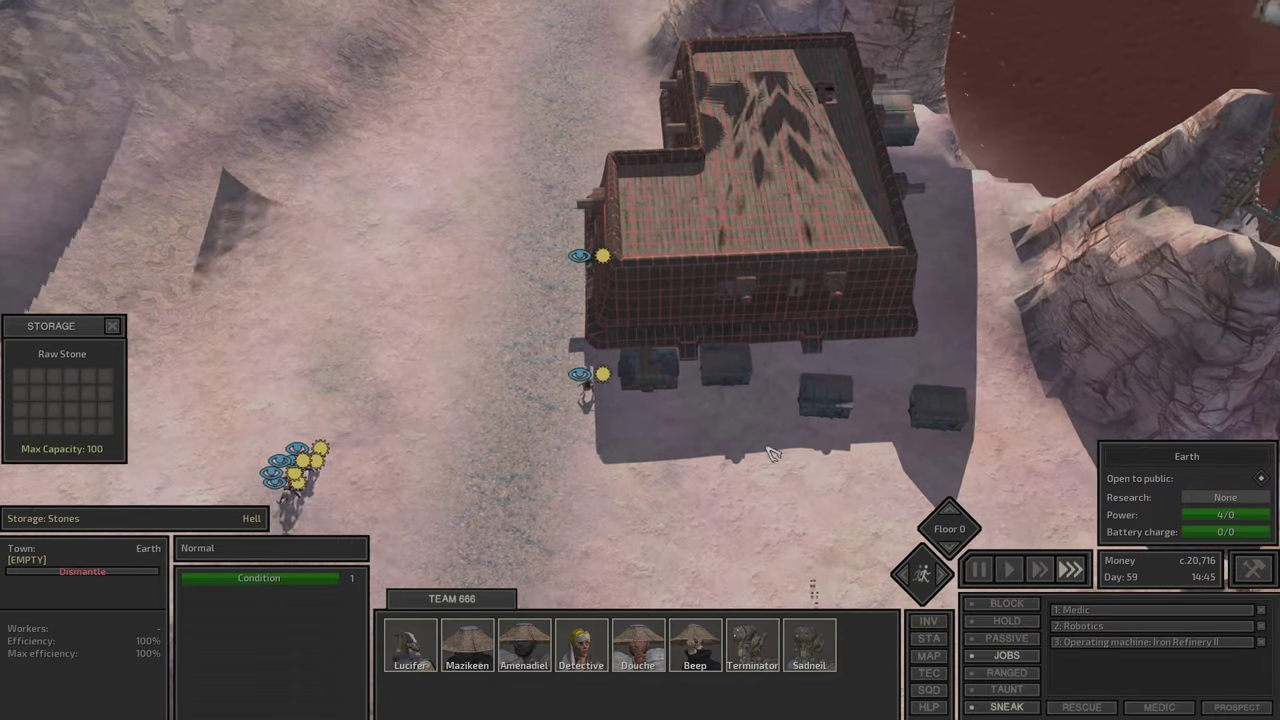
Step: Give Terminator a hauling job to Storage: Stones, then select Douche
{"action": "key", "text": "a"}
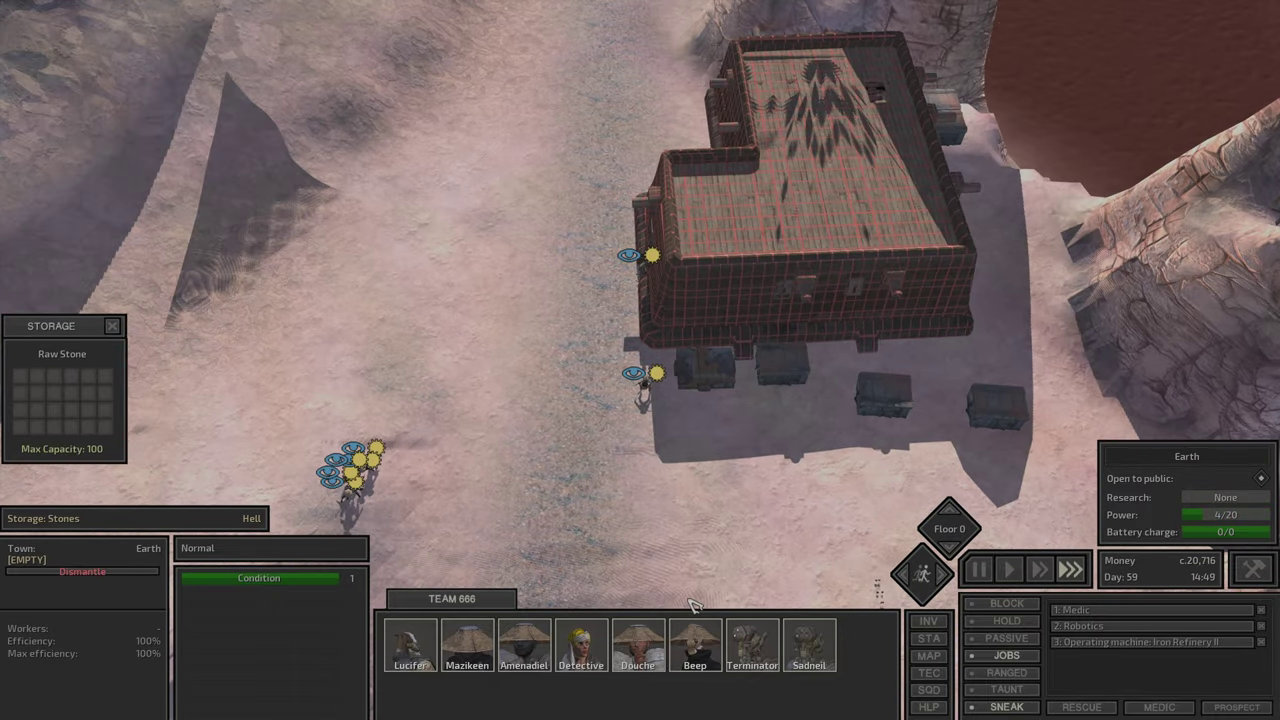
{"action": "left_click", "coordinate": [752, 645]}
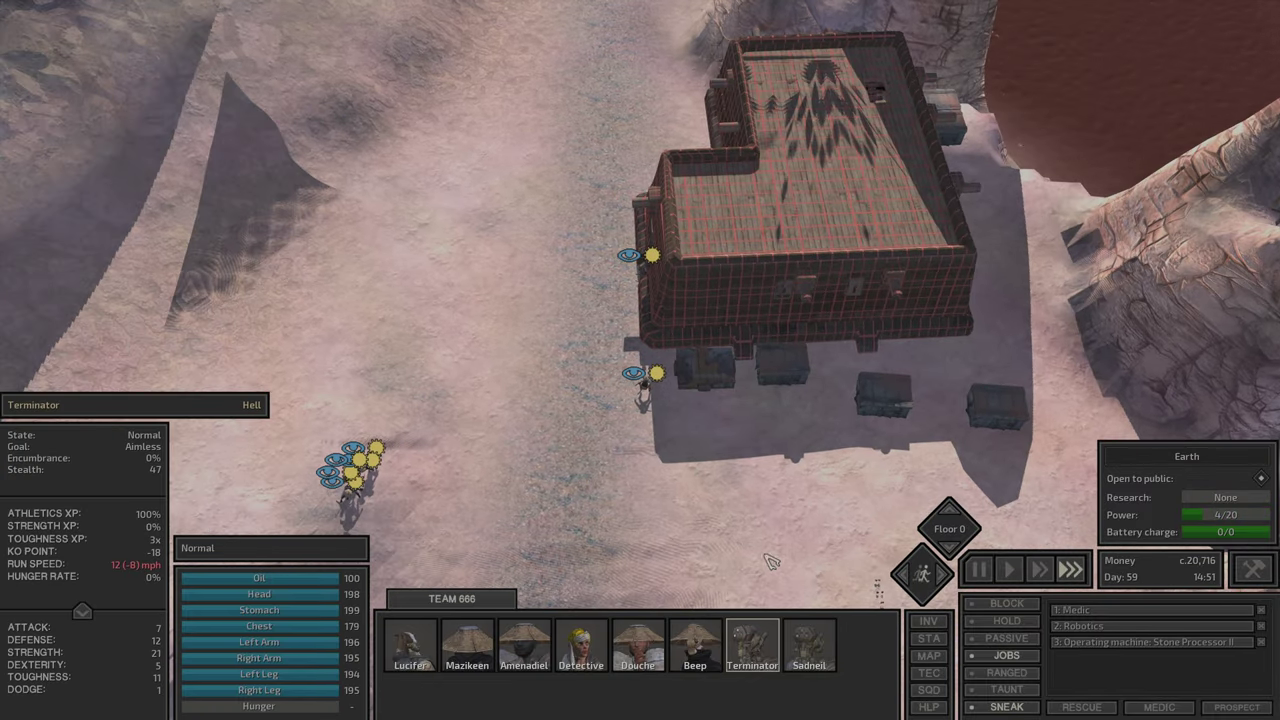
{"action": "right_click", "coordinate": [806, 412]}
{"action": "scroll", "coordinate": [560, 417], "scroll_direction": "up", "scroll_amount": 5}
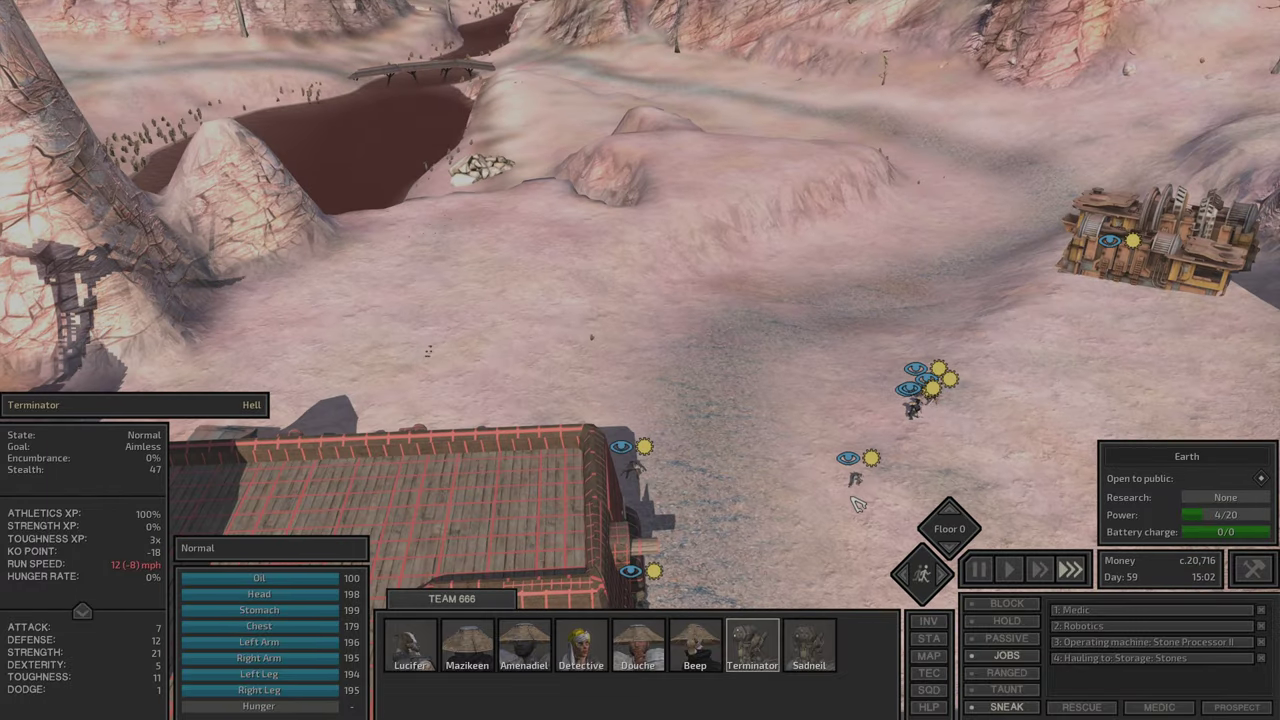
{"action": "left_click", "coordinate": [607, 484]}
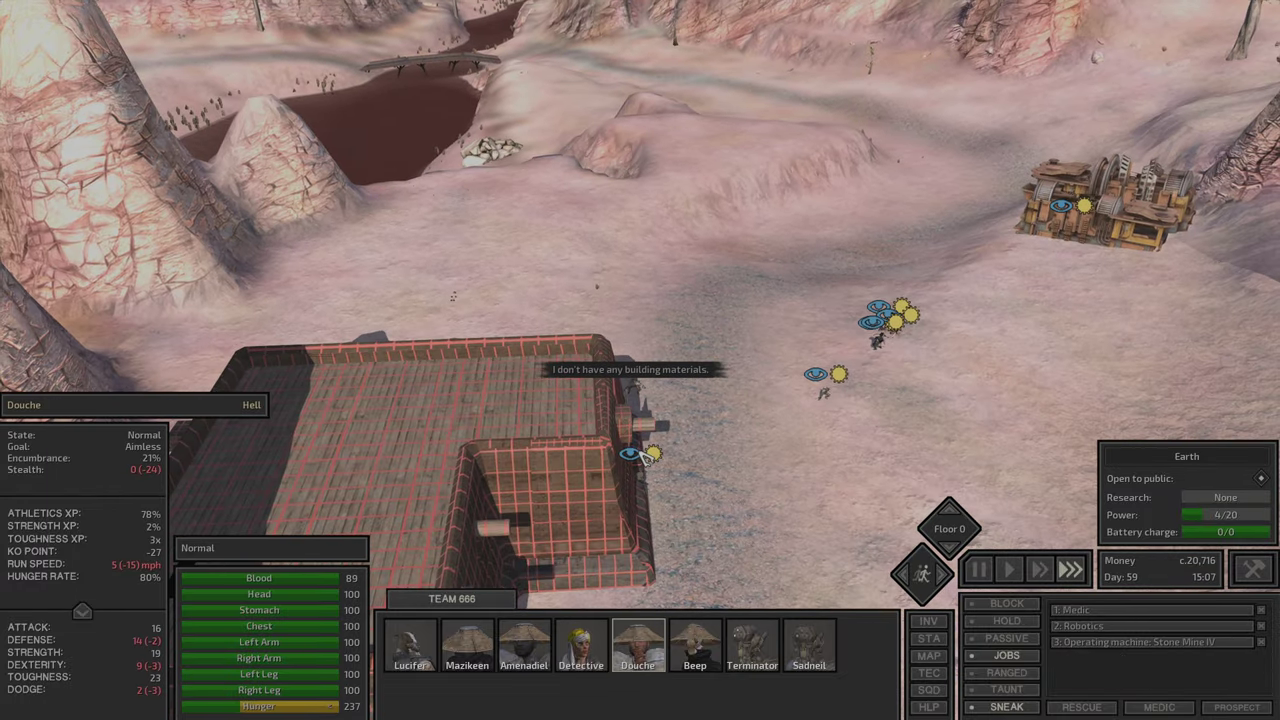
Step: Review squad inventories and hand Detective's building-material crate to Lucifer
{"action": "key", "text": "i"}
{"action": "left_click", "coordinate": [416, 656]}
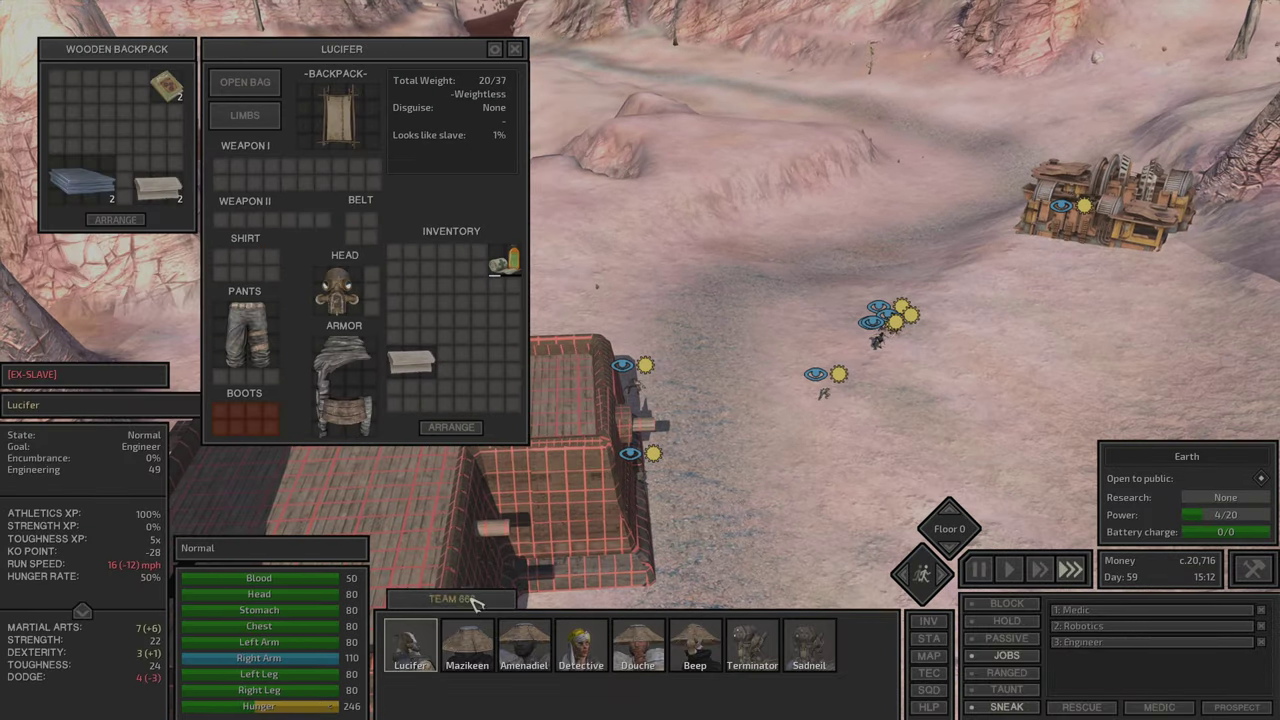
{"action": "left_click", "coordinate": [469, 648]}
{"action": "left_click", "coordinate": [520, 655]}
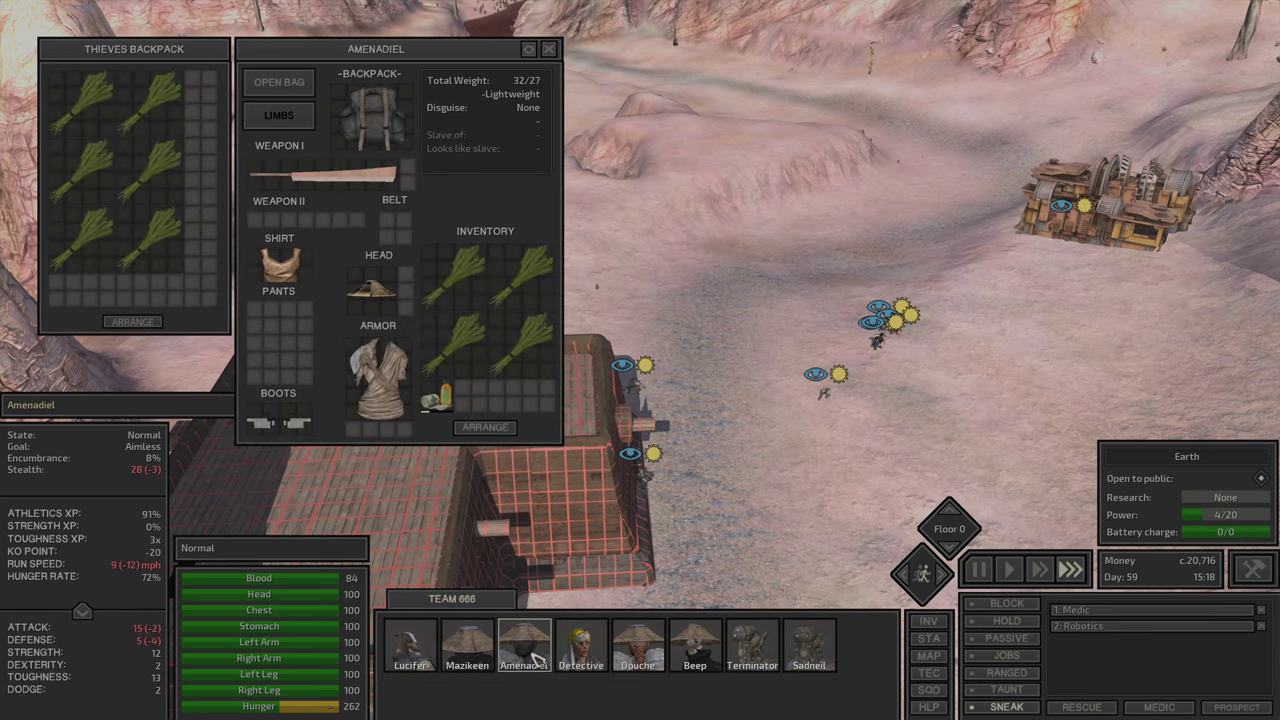
{"action": "left_click", "coordinate": [575, 660]}
{"action": "left_click", "coordinate": [95, 95]}
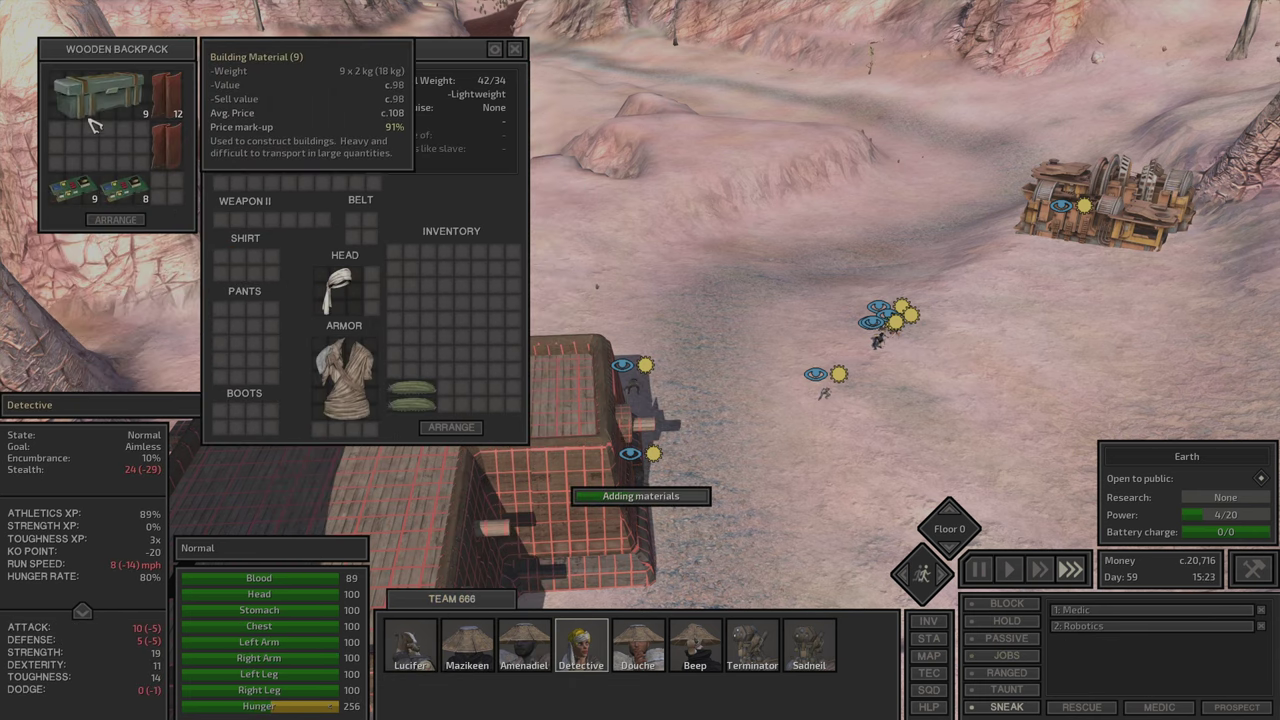
{"action": "left_click", "coordinate": [405, 650]}
{"action": "key", "text": "i"}
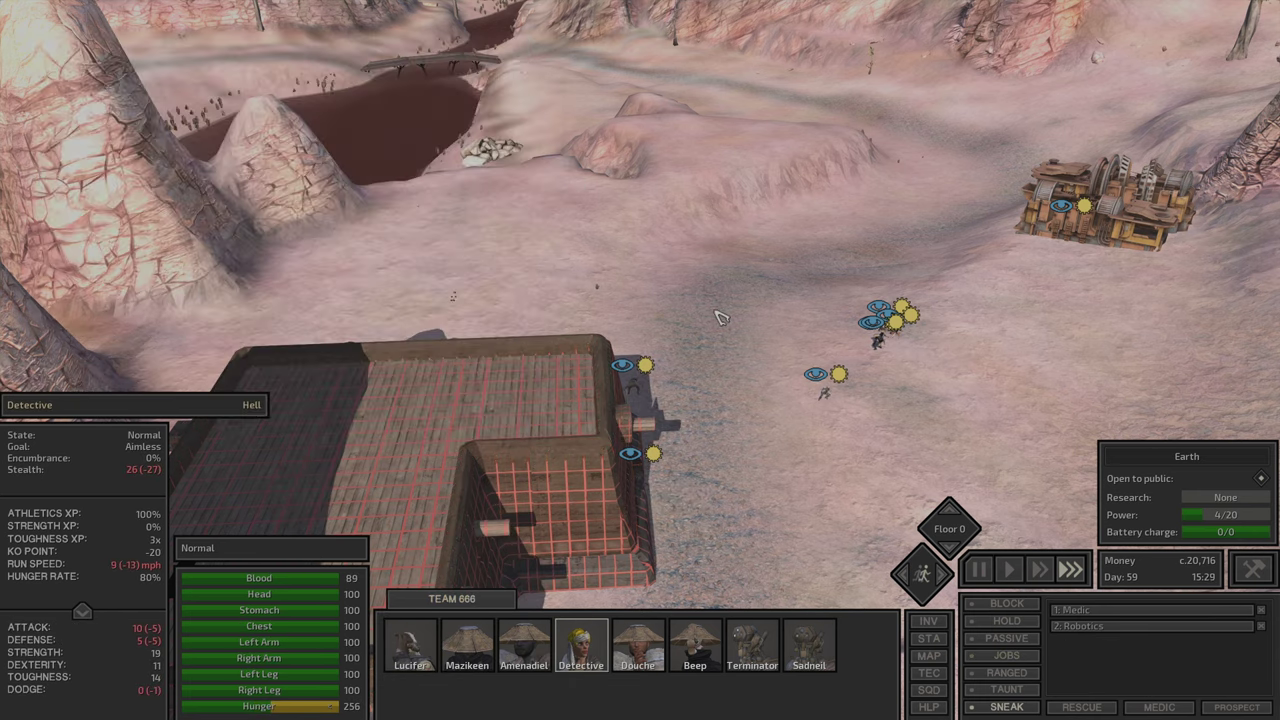
Step: Check Stone Processor II and squad jobs, then remove Douche's machine-operating job
{"action": "left_click", "coordinate": [743, 351]}
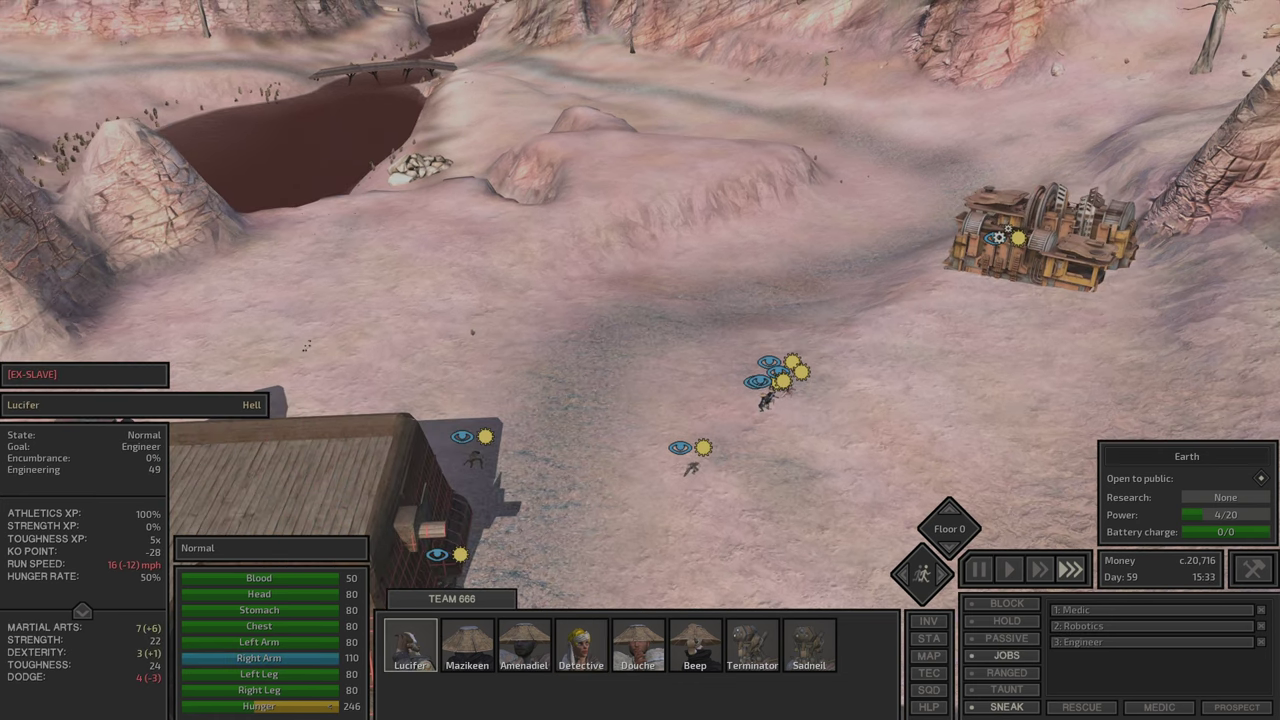
{"action": "left_click", "coordinate": [1040, 240]}
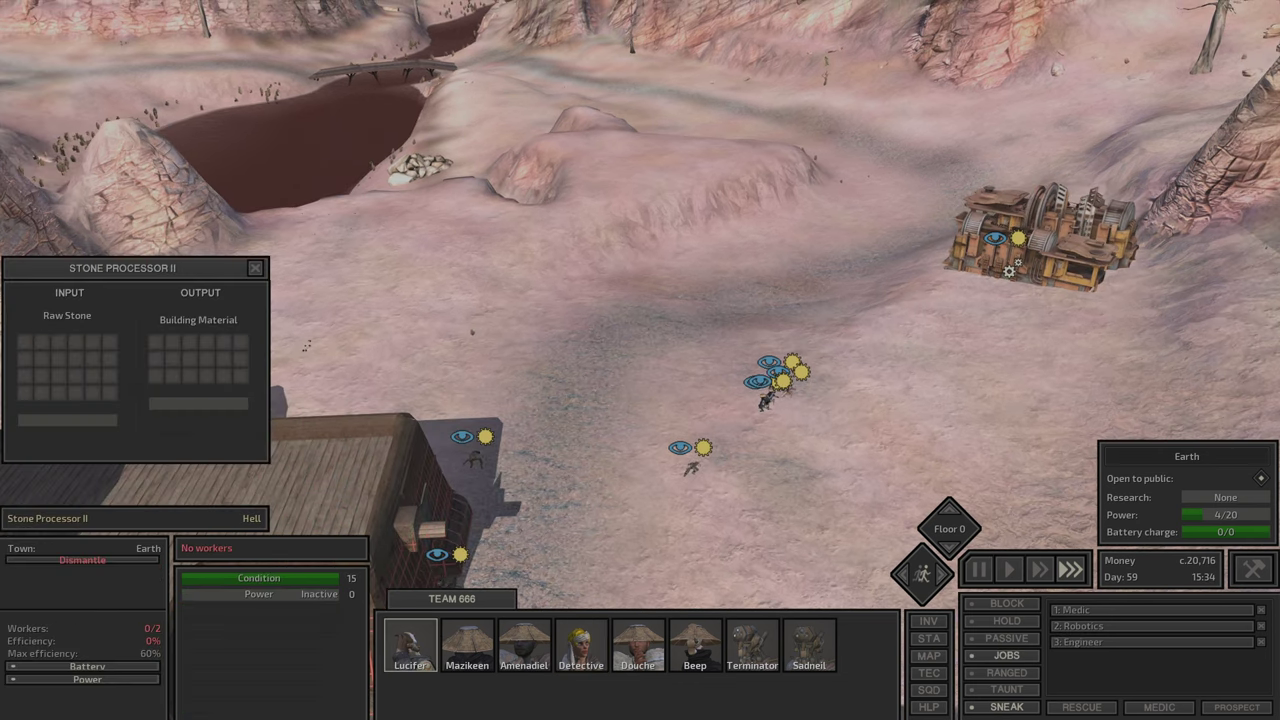
{"action": "key", "text": "d"}
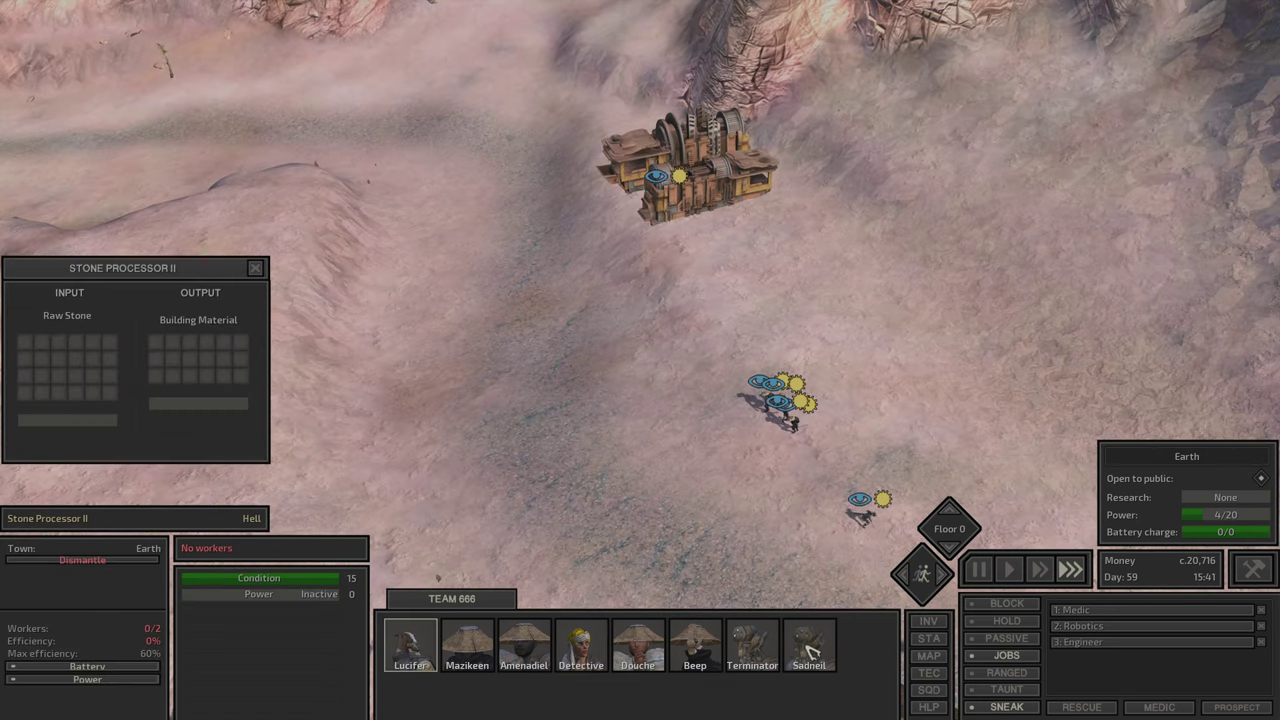
{"action": "left_click", "coordinate": [813, 652]}
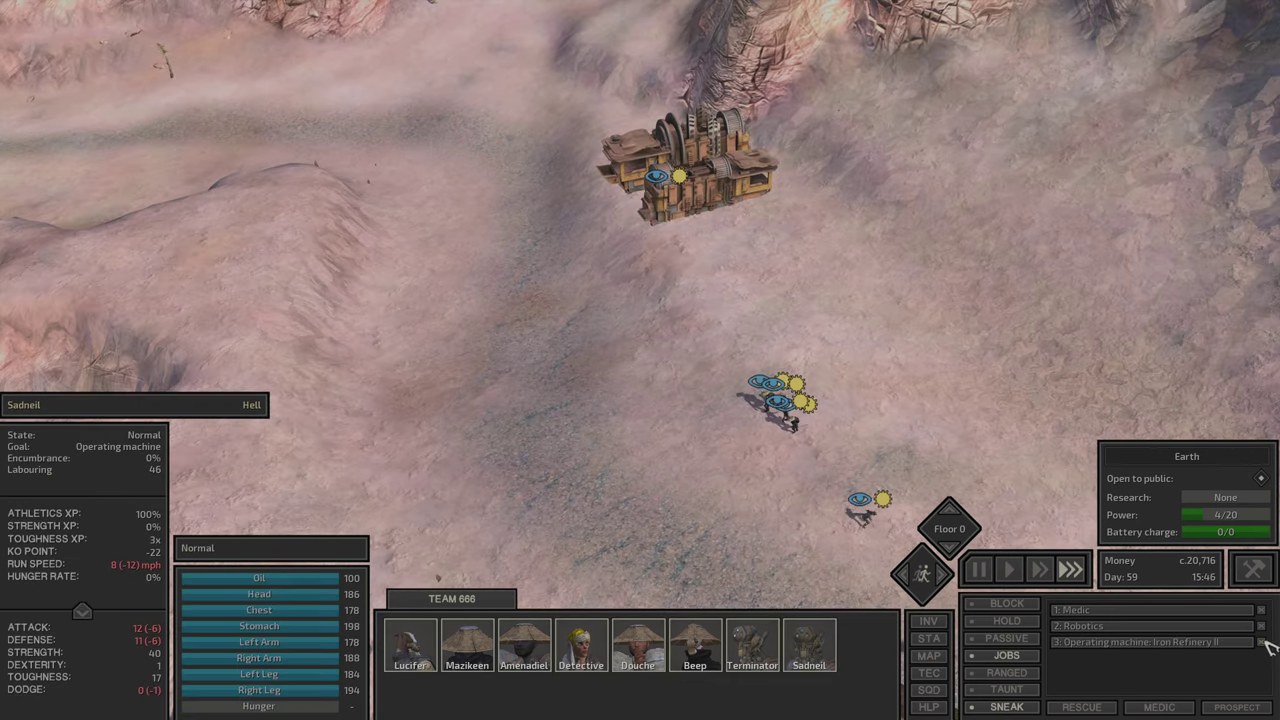
{"action": "left_click", "coordinate": [1157, 643]}
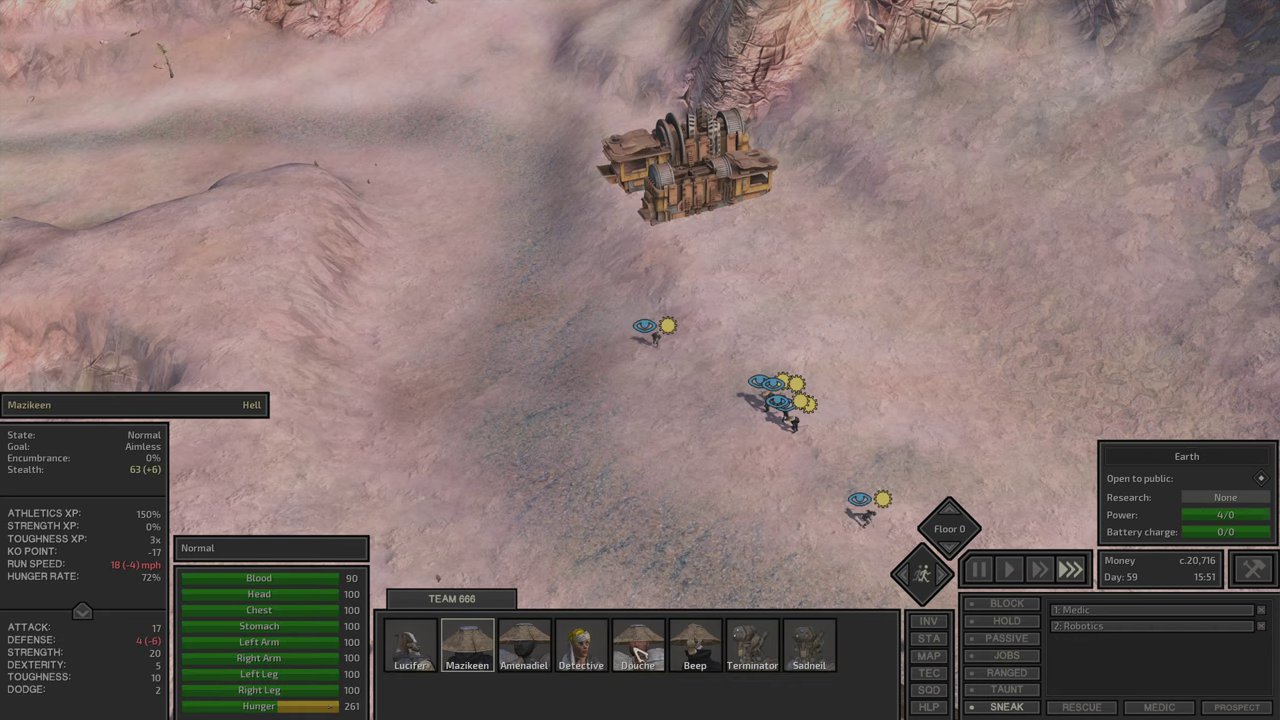
{"action": "left_click", "coordinate": [530, 650]}
{"action": "double_click", "coordinate": [637, 650]}
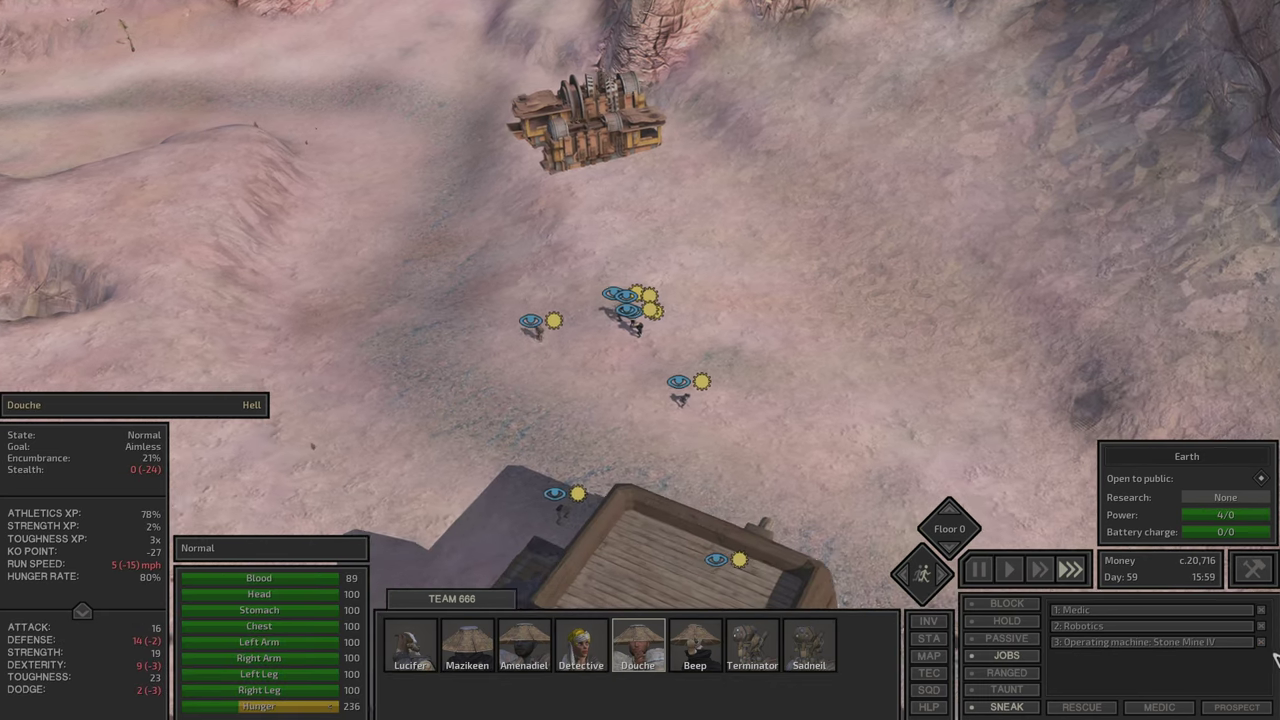
{"action": "left_click", "coordinate": [1261, 642]}
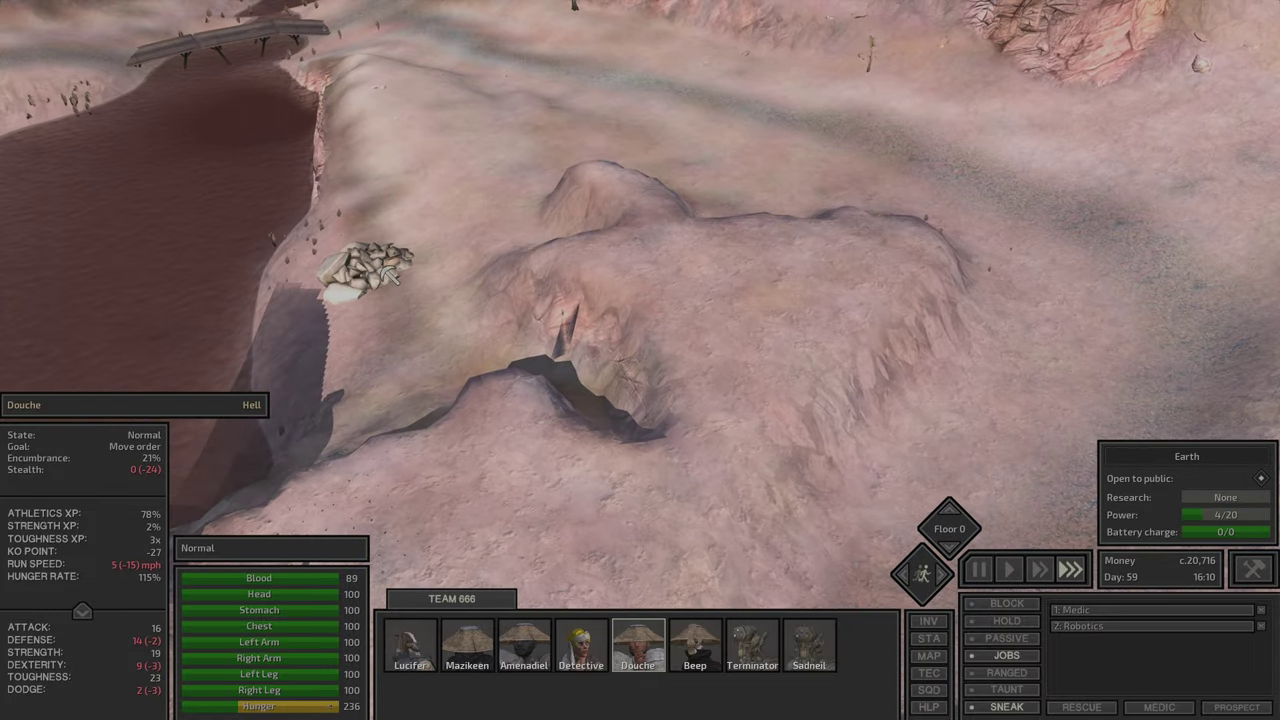
Step: Assign Douche to Stone Mine IV, check its full output, and jump to Sadneil
{"action": "right_click", "coordinate": [395, 277]}
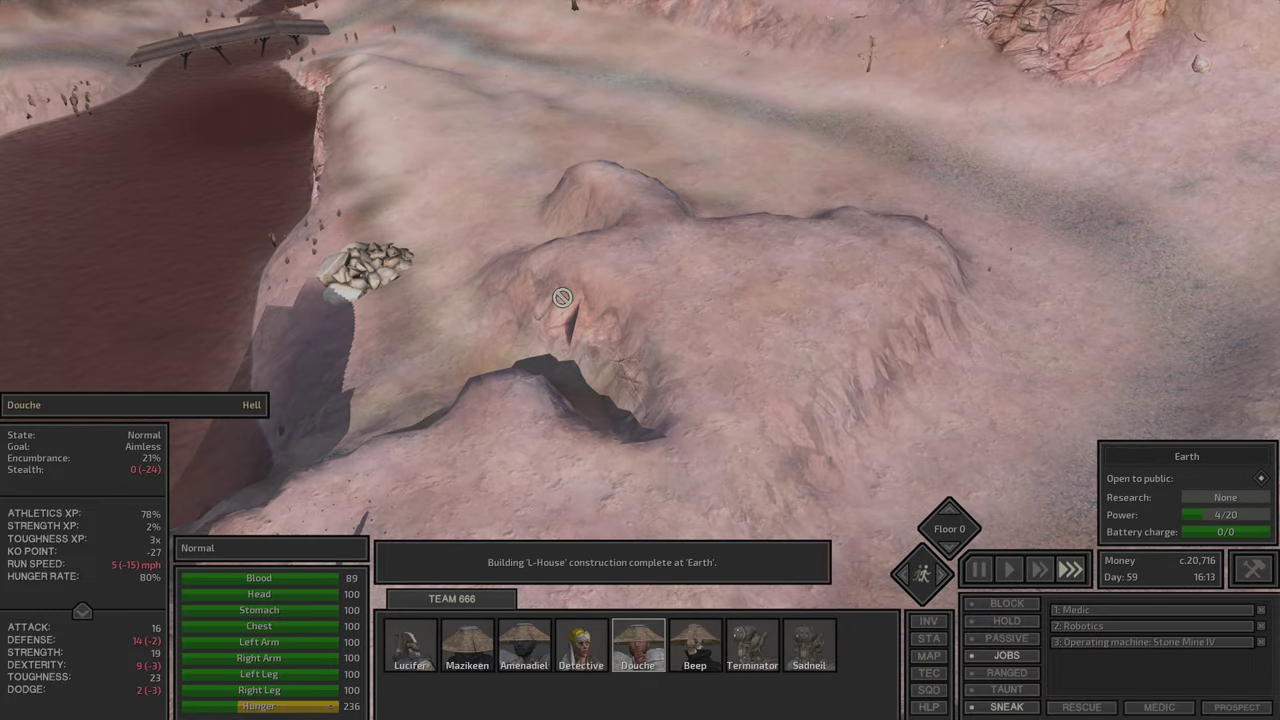
{"action": "scroll", "coordinate": [567, 304], "scroll_direction": "down", "scroll_amount": 2}
{"action": "mouse_move", "coordinate": [505, 135]}
{"action": "key", "text": "w"}
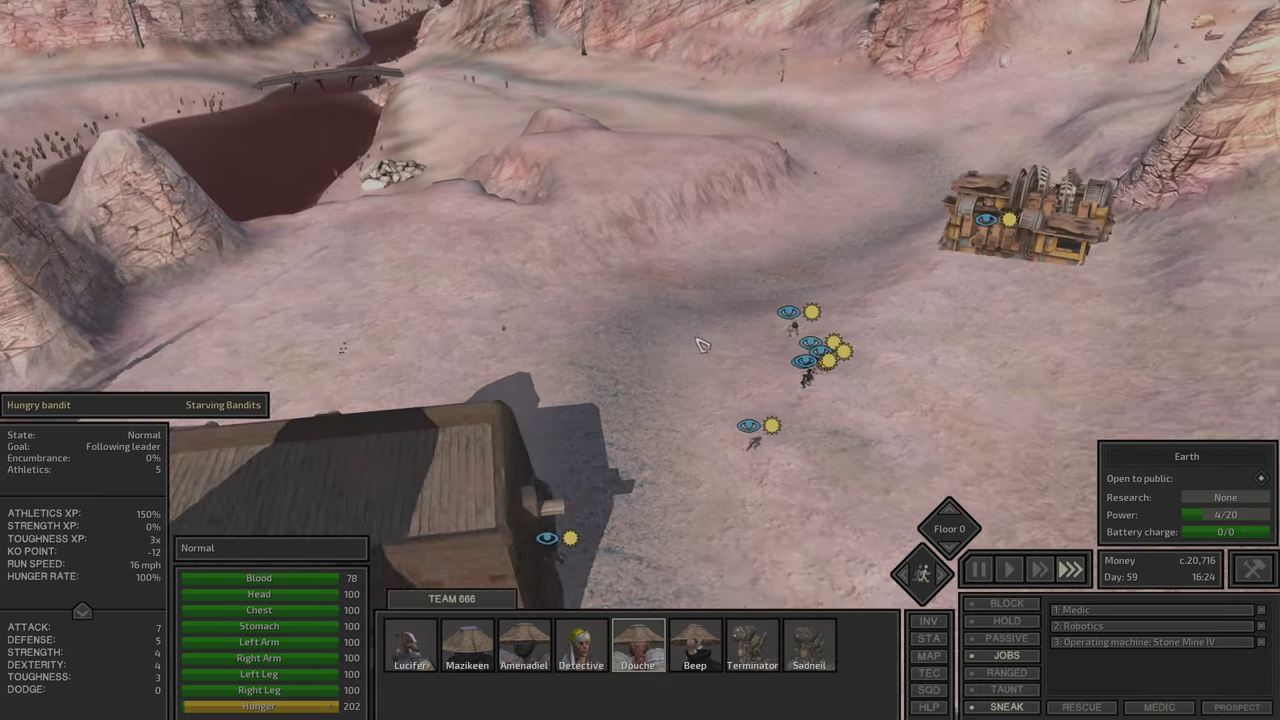
{"action": "scroll", "coordinate": [645, 372], "scroll_direction": "down", "scroll_amount": 3}
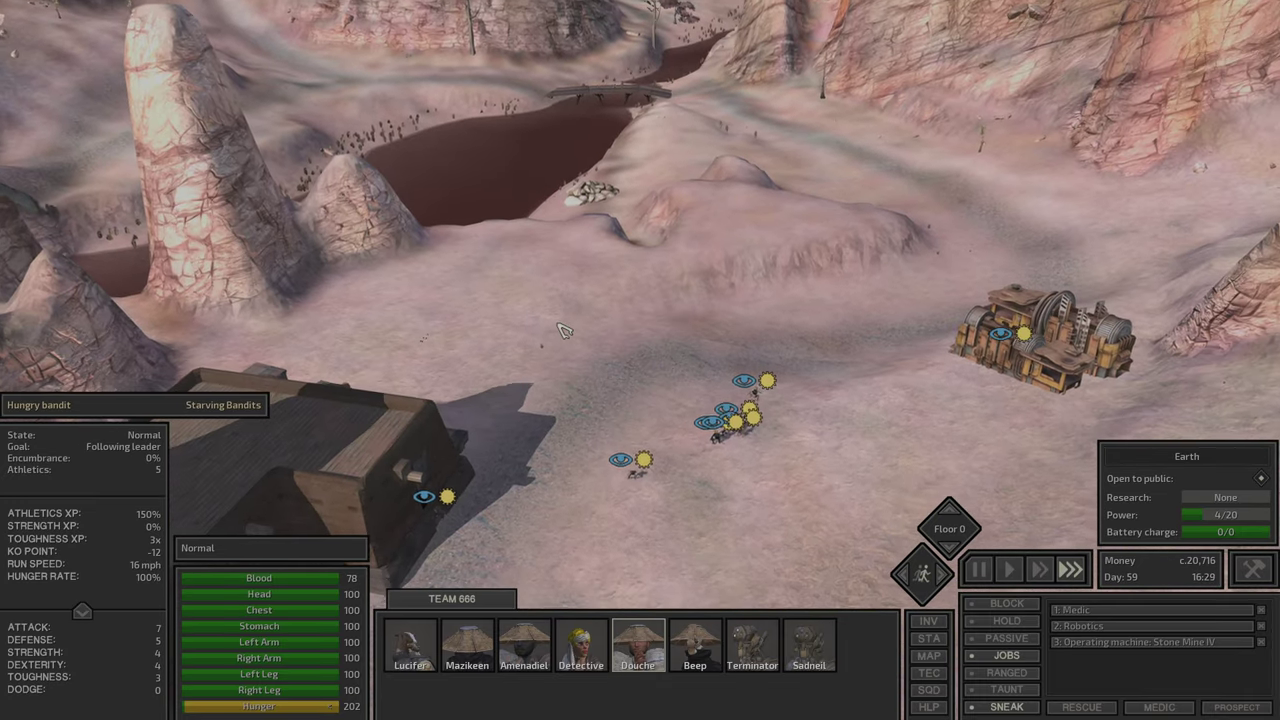
{"action": "scroll", "coordinate": [589, 290], "scroll_direction": "up", "scroll_amount": 3}
{"action": "scroll", "coordinate": [610, 340], "scroll_direction": "up", "scroll_amount": 3}
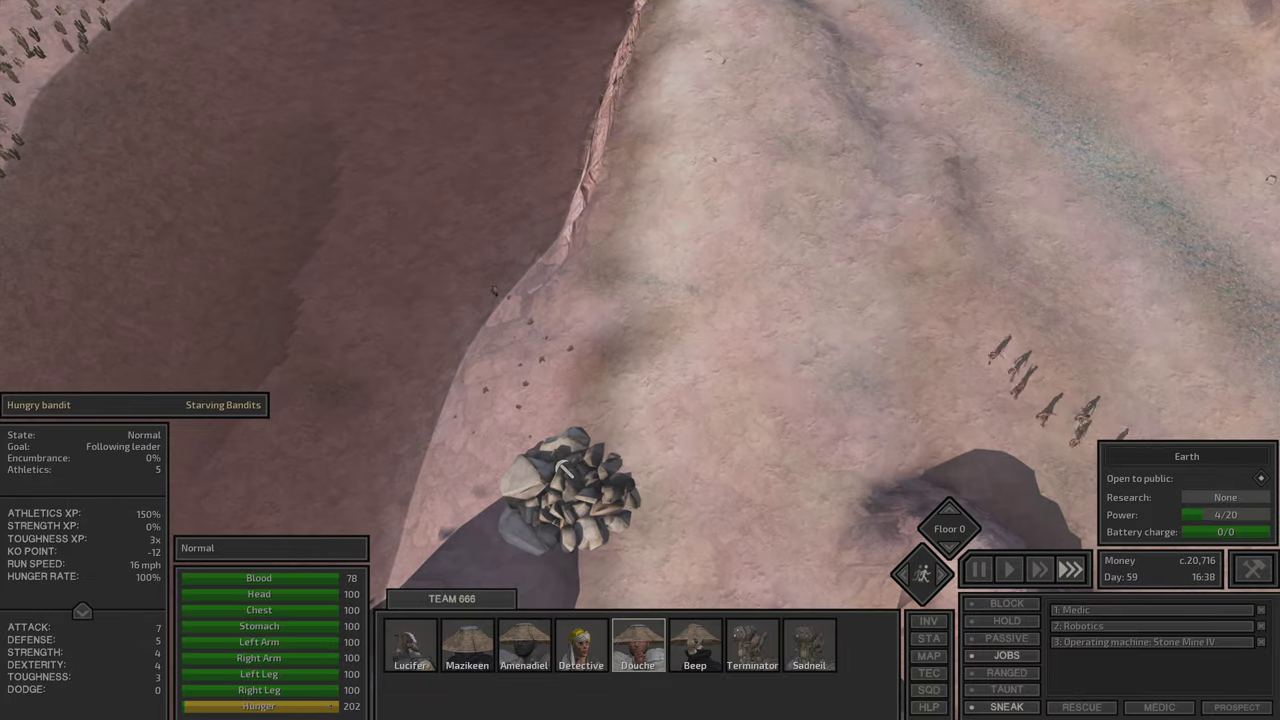
{"action": "left_click", "coordinate": [590, 460]}
{"action": "scroll", "coordinate": [718, 430], "scroll_direction": "down", "scroll_amount": 3}
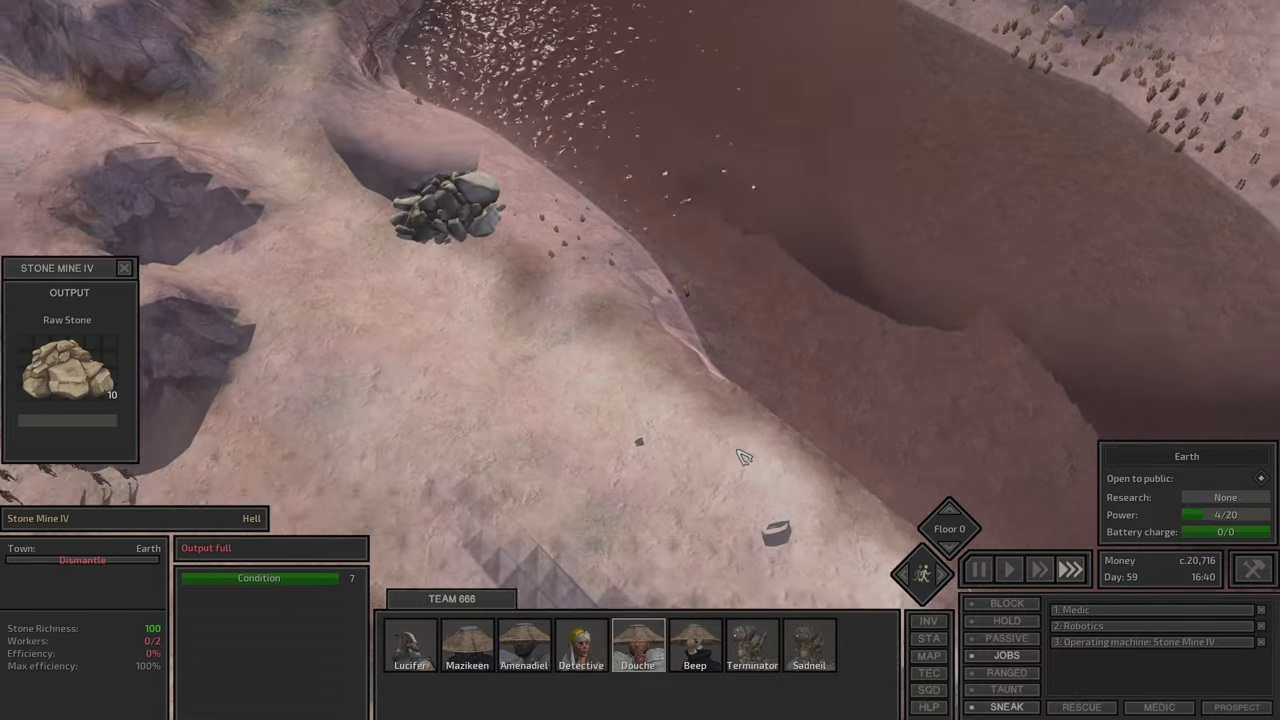
{"action": "double_click", "coordinate": [809, 645]}
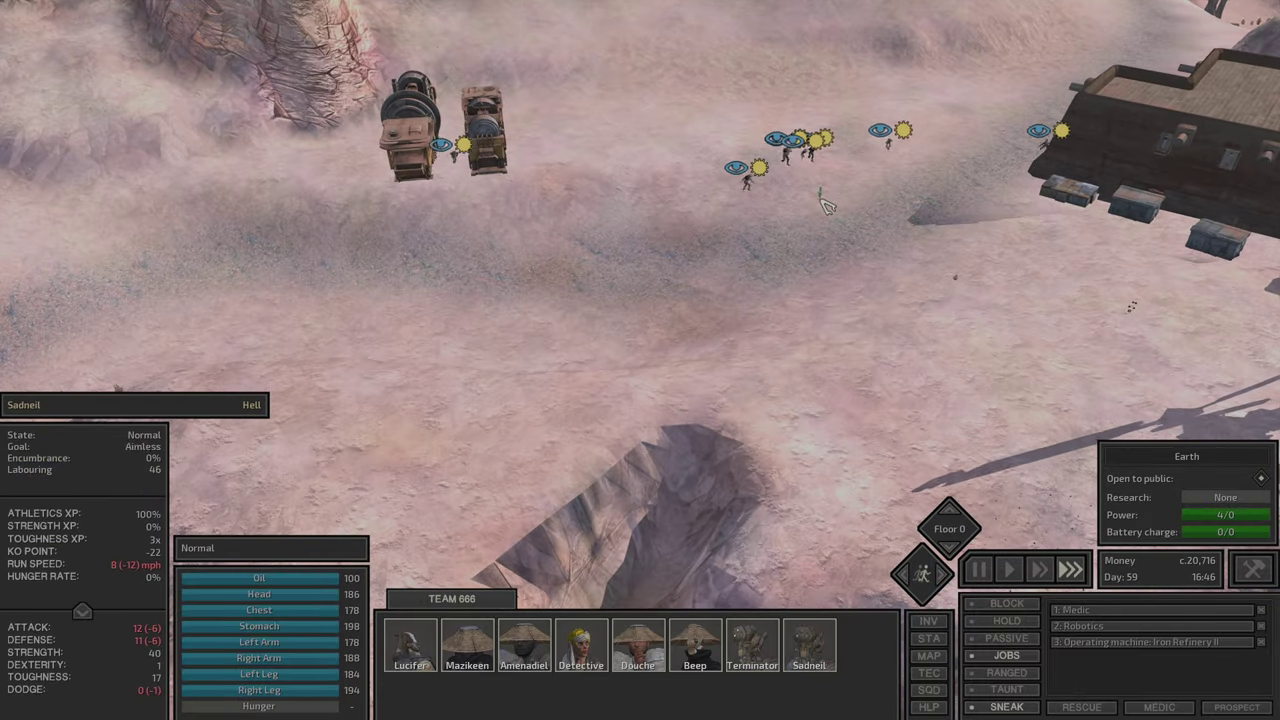
{"action": "scroll", "coordinate": [900, 400], "scroll_direction": "up", "scroll_amount": 1}
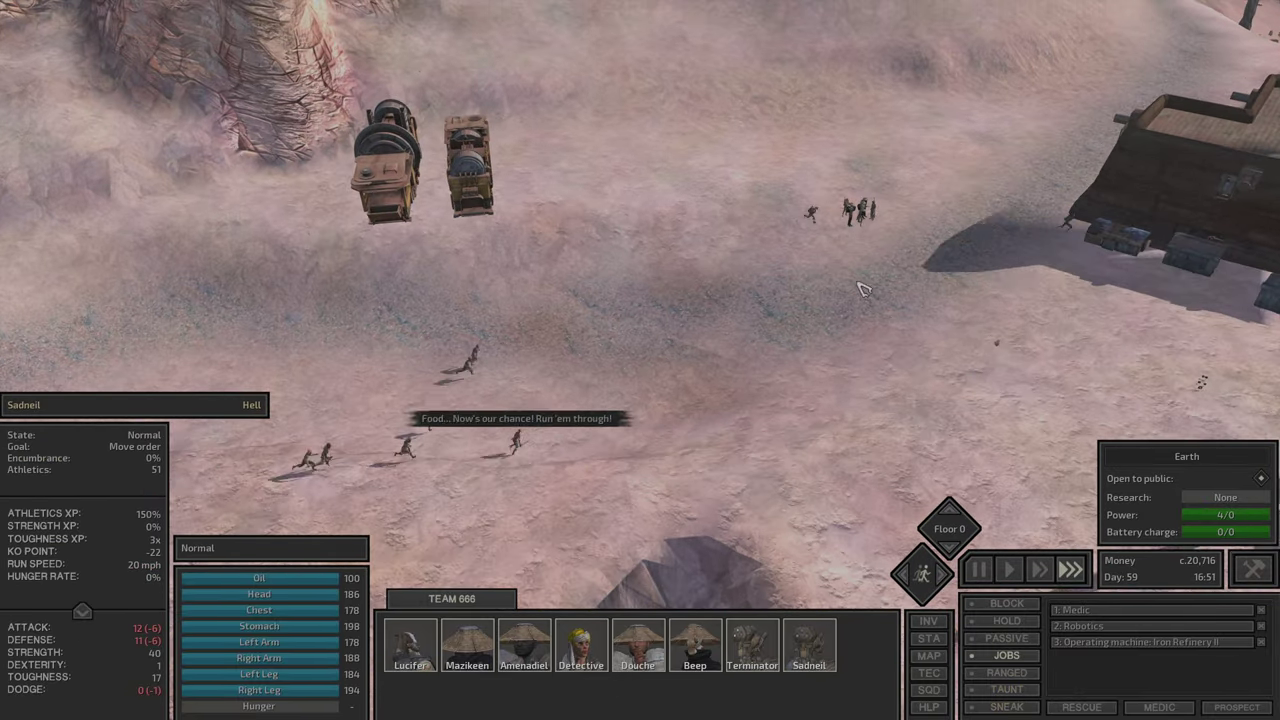
Step: Pause and stow Lucifer's and Mazikeen's backpacks in their inventories
{"action": "key", "text": "space"}
{"action": "scroll", "coordinate": [1000, 580], "scroll_direction": "up", "scroll_amount": 2}
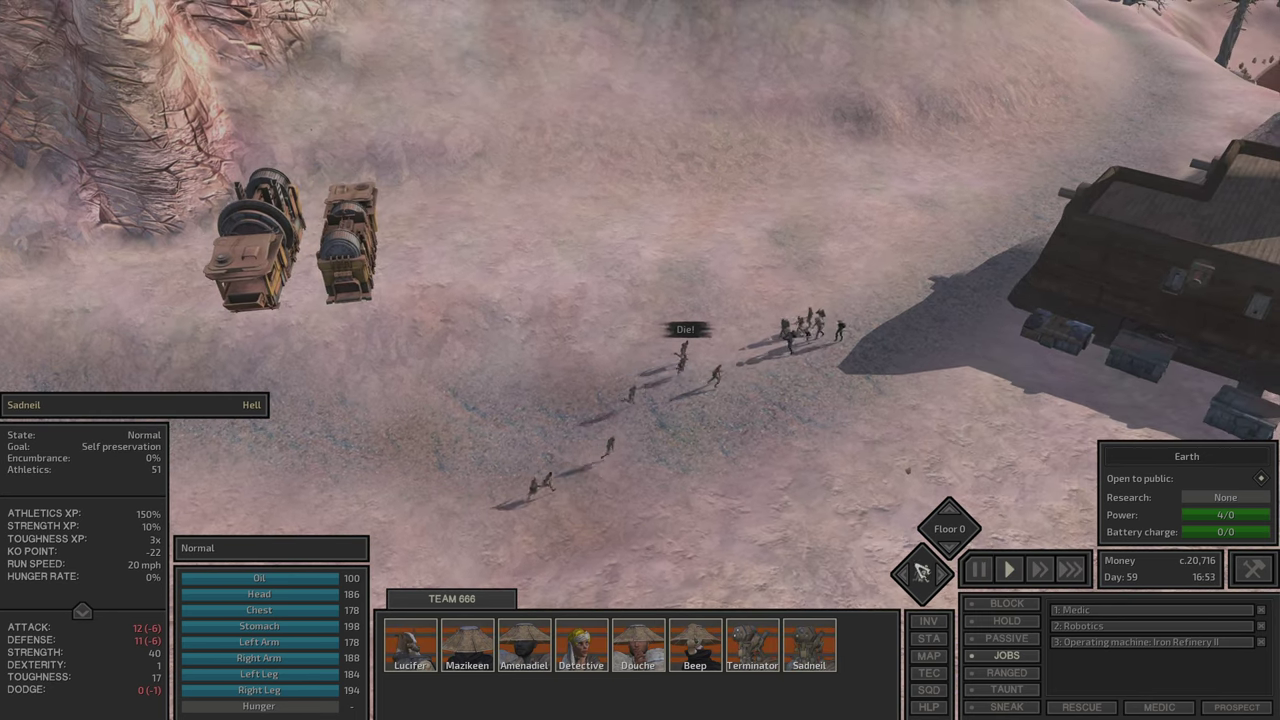
{"action": "key", "text": "i"}
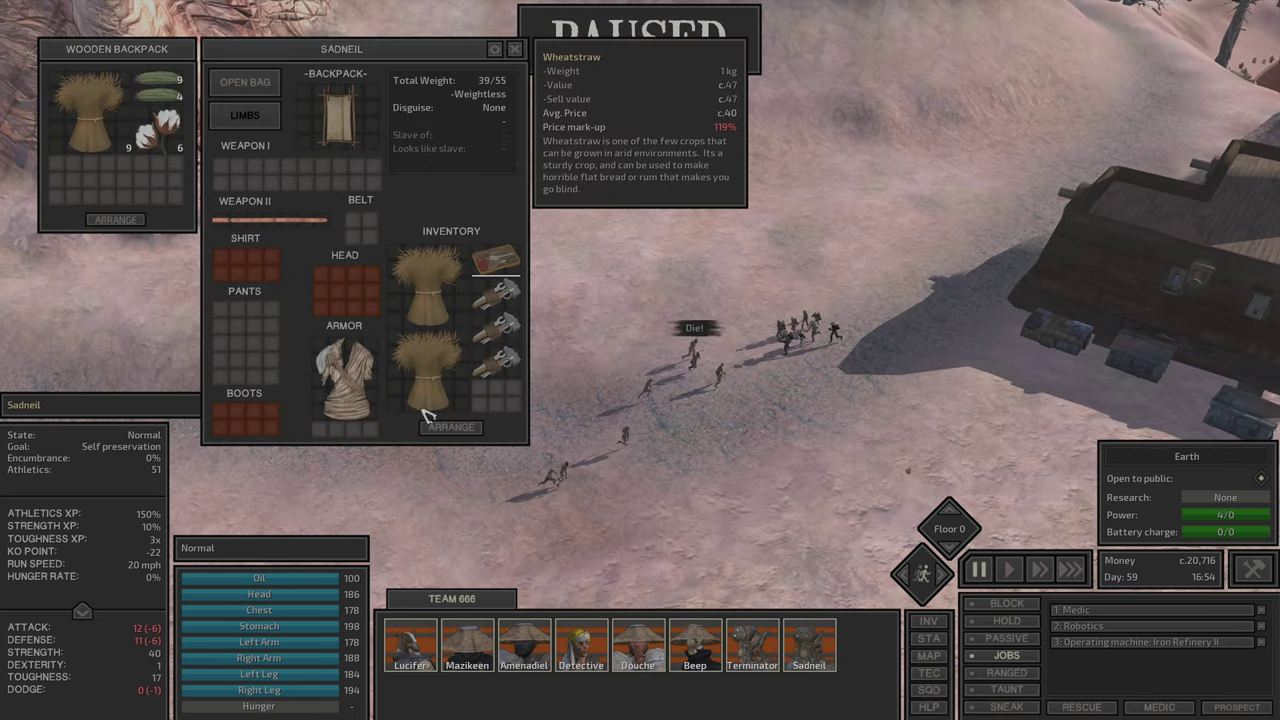
{"action": "left_click", "coordinate": [413, 648]}
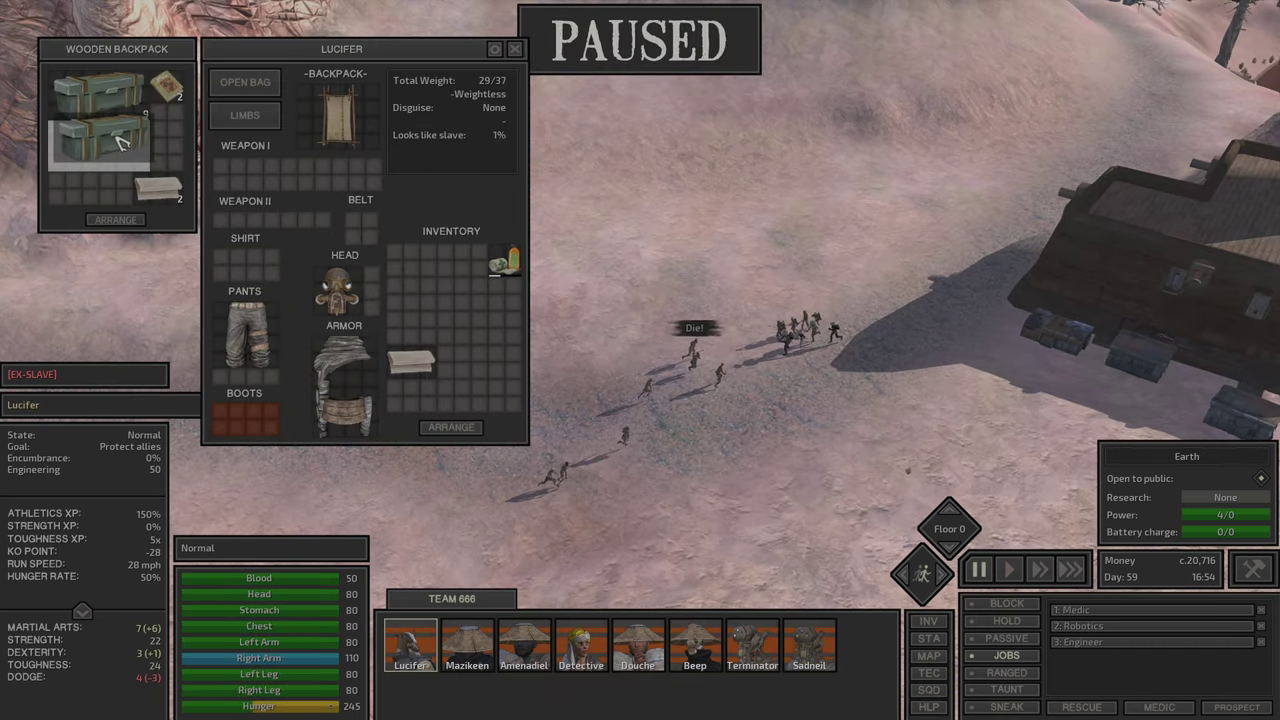
{"action": "left_click", "coordinate": [337, 115]}
{"action": "left_click", "coordinate": [480, 380]}
{"action": "left_click", "coordinate": [470, 648]}
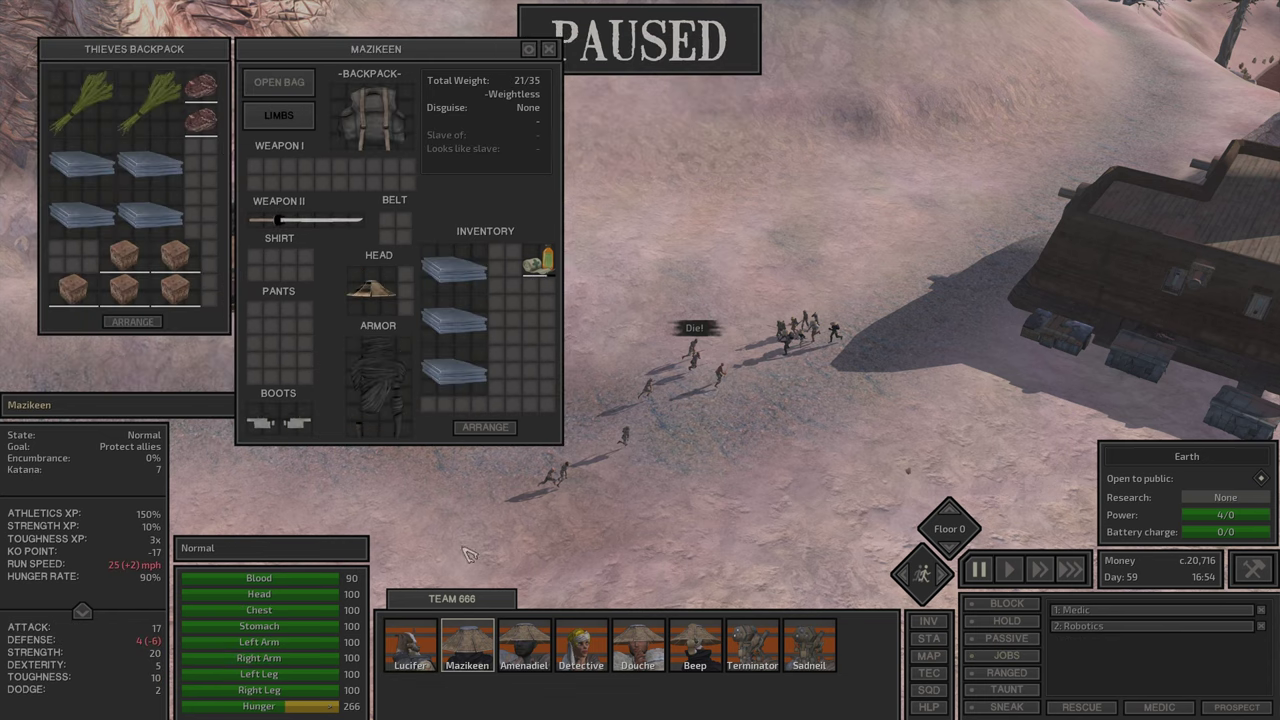
{"action": "left_click", "coordinate": [455, 370]}
{"action": "left_click", "coordinate": [520, 300]}
{"action": "left_click", "coordinate": [370, 115]}
{"action": "left_click", "coordinate": [450, 380]}
Step: Give Amenadiel's hemp bundle to Lucifer, stow Amenadiel's backpack and rearrange his hemp
{"action": "left_click", "coordinate": [524, 645]}
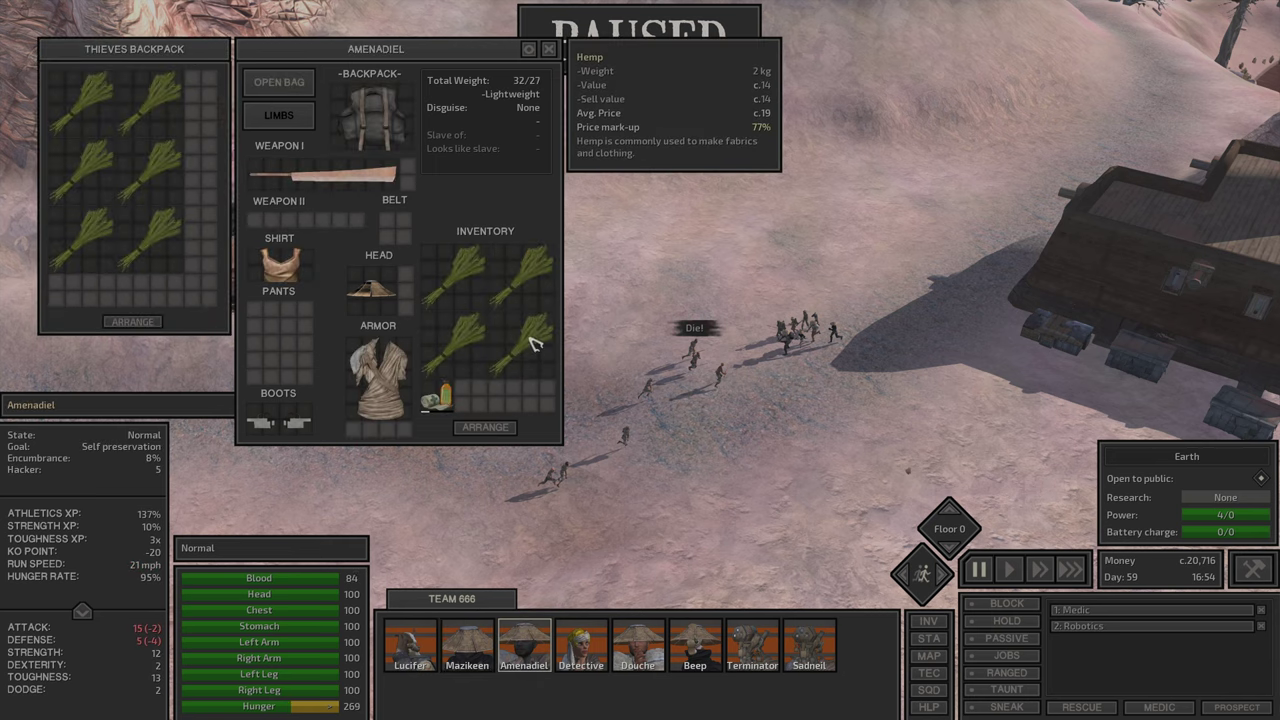
{"action": "left_click", "coordinate": [522, 340]}
{"action": "left_click", "coordinate": [413, 648]}
{"action": "left_click", "coordinate": [455, 345]}
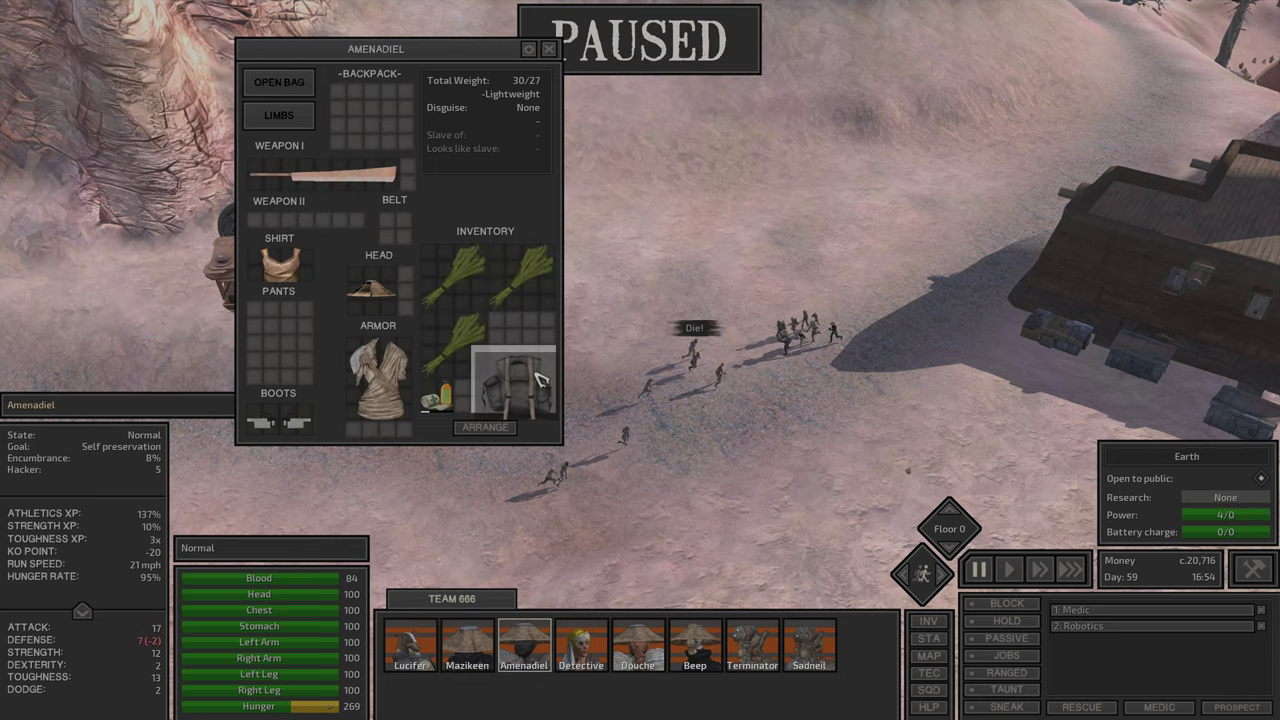
{"action": "left_click", "coordinate": [545, 373]}
{"action": "key", "text": "i"}
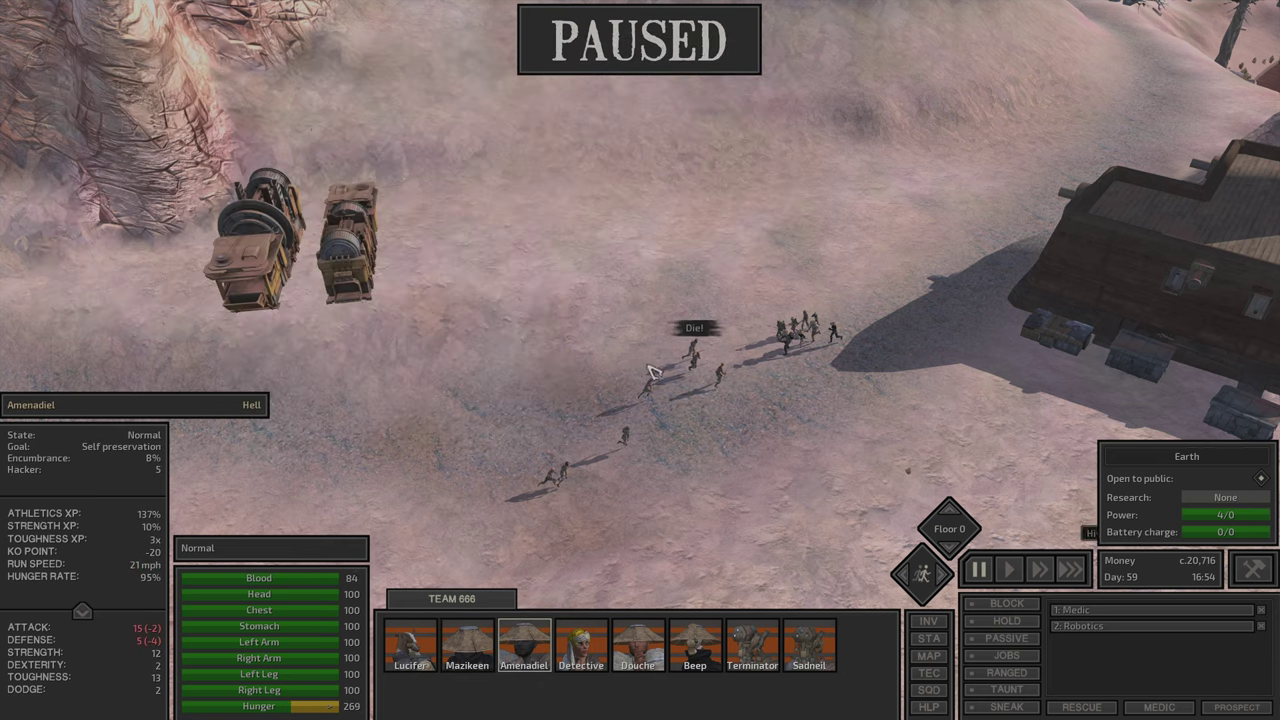
{"action": "key", "text": "i"}
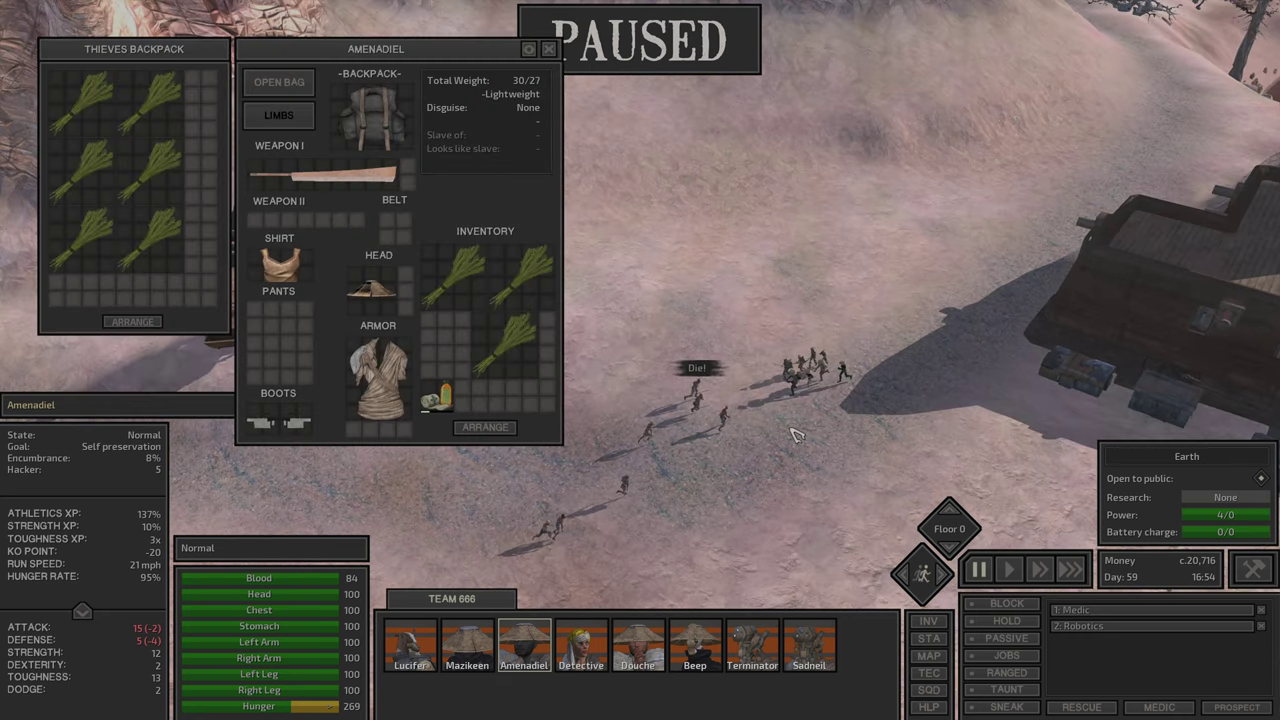
{"action": "left_click", "coordinate": [505, 340]}
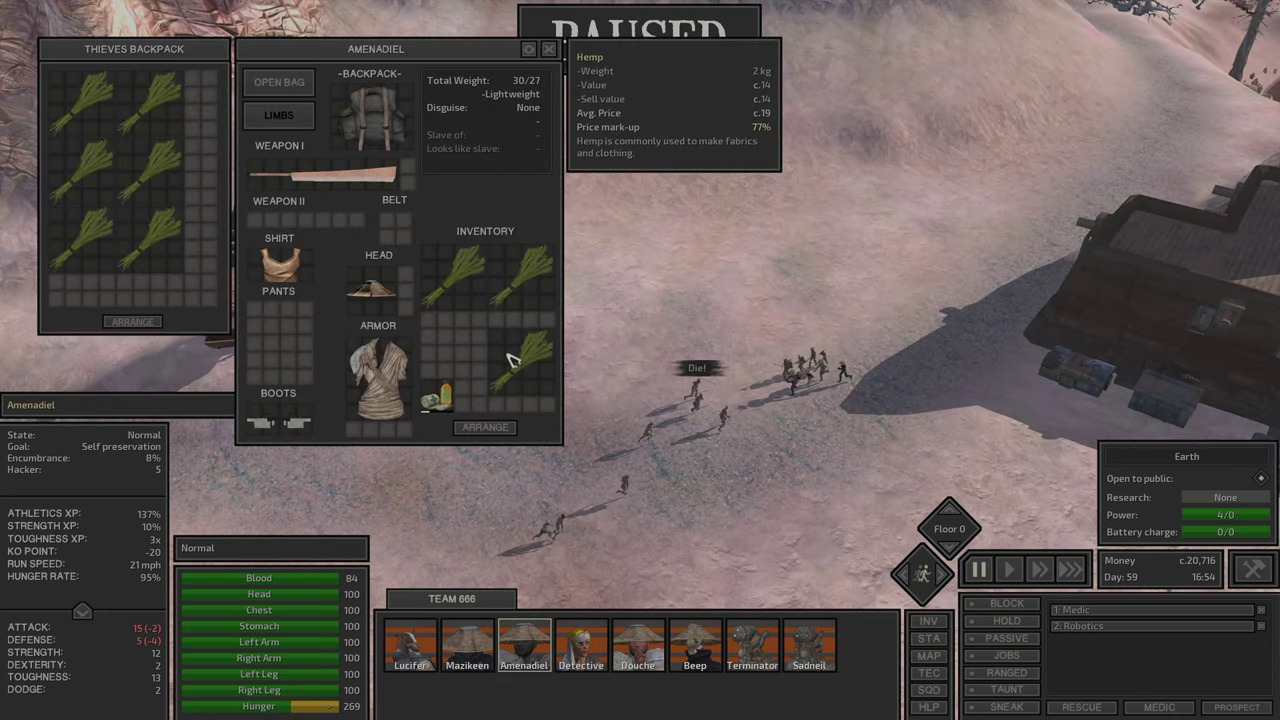
{"action": "left_click", "coordinate": [518, 372]}
{"action": "key", "text": "Escape"}
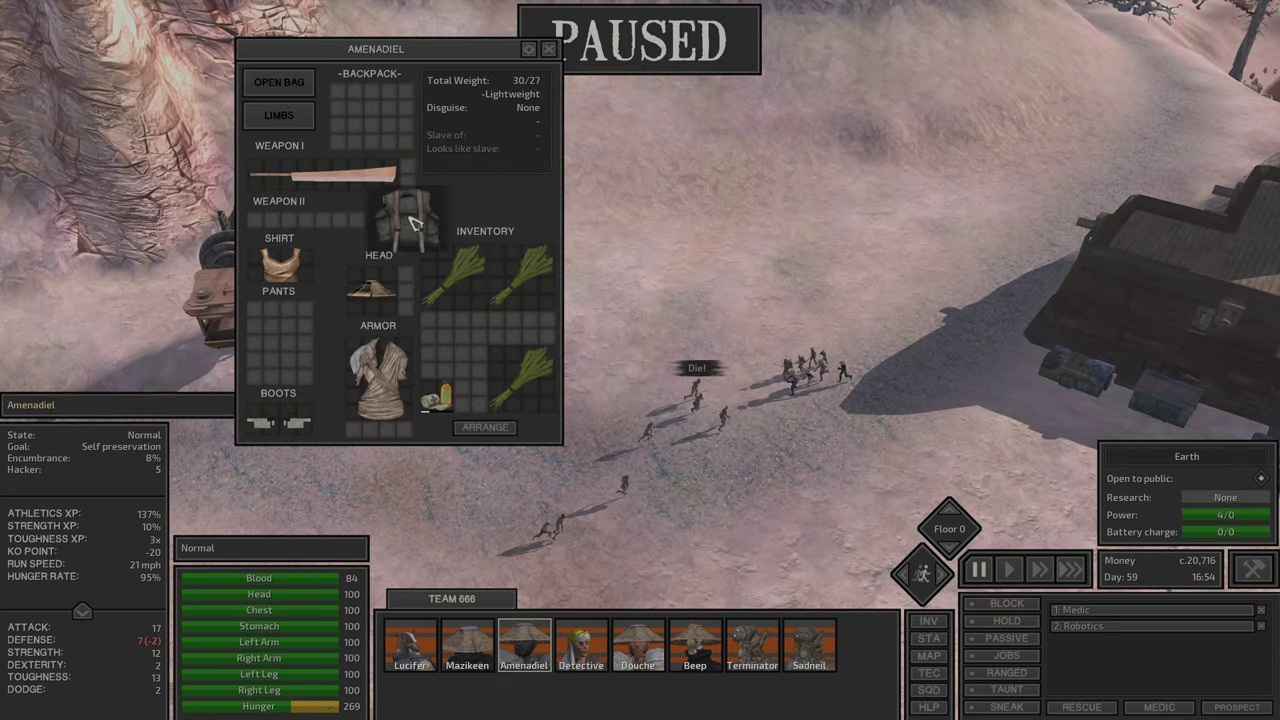
{"action": "key", "text": "Escape"}
{"action": "key", "text": "i"}
Step: Take Detective's backpack and move items from Mazikeen's backpack into her inventory
{"action": "left_click", "coordinate": [580, 648]}
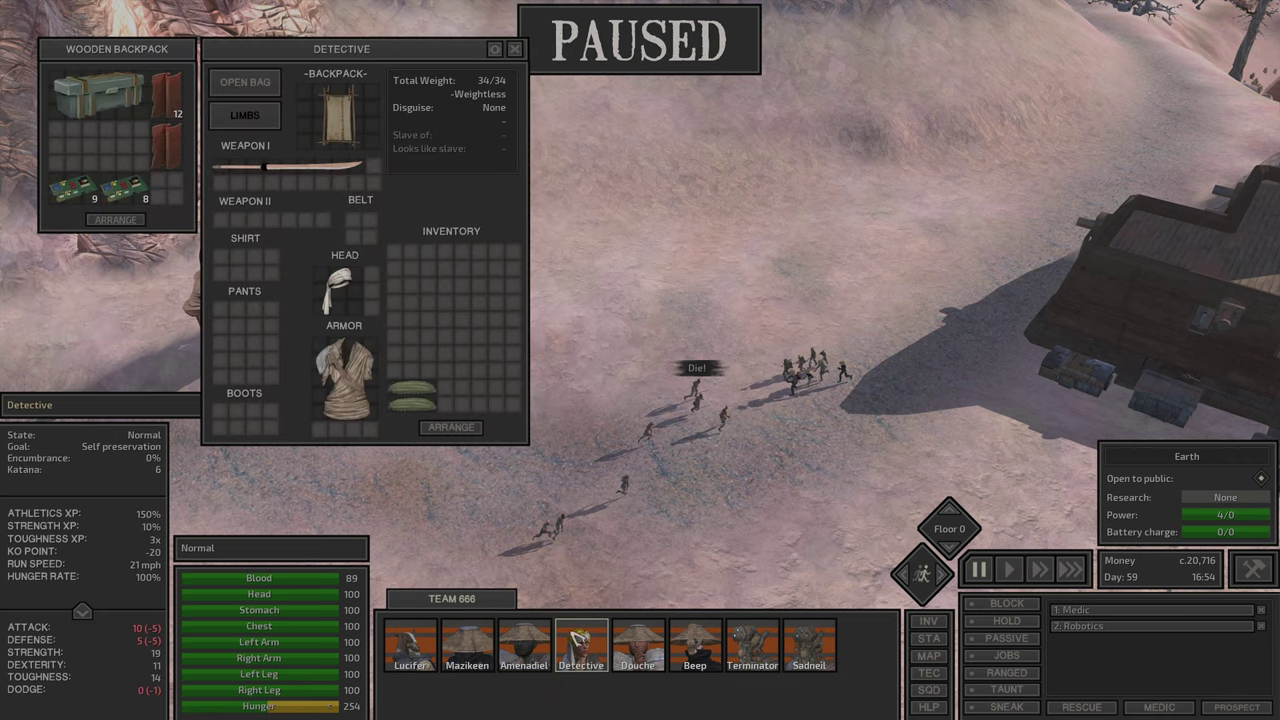
{"action": "left_click", "coordinate": [338, 105]}
{"action": "left_click", "coordinate": [640, 650]}
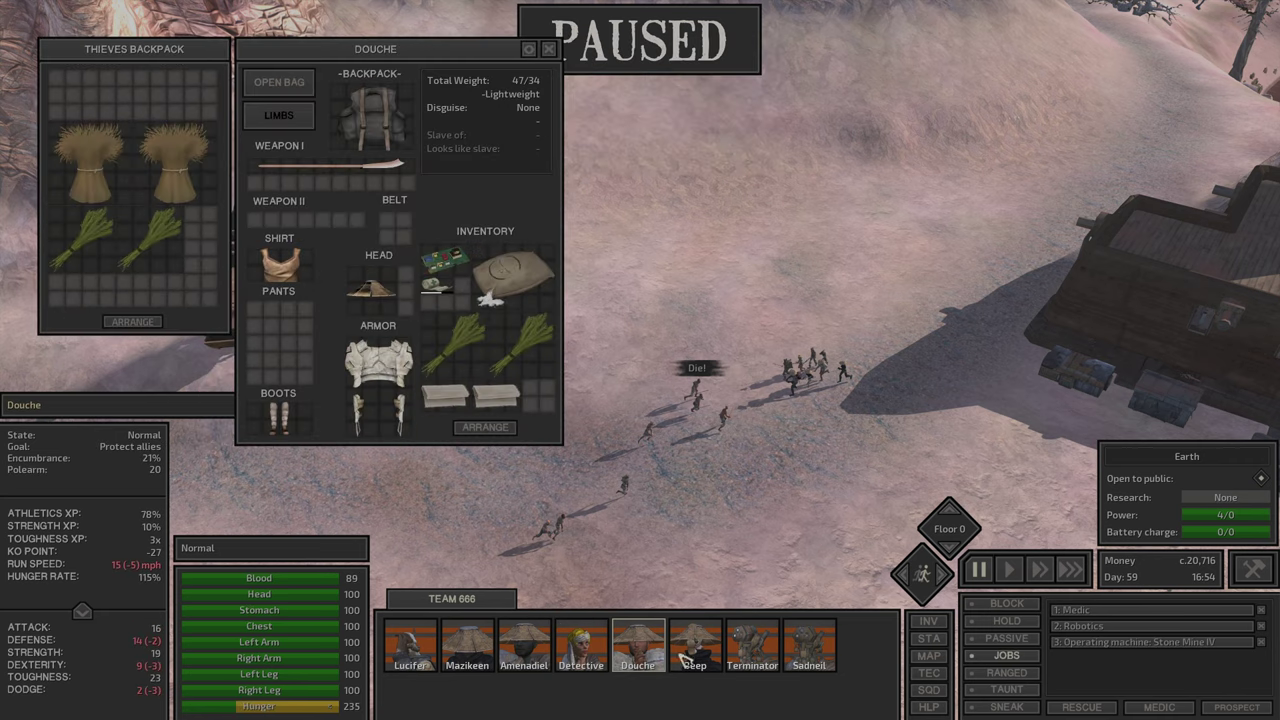
{"action": "left_click", "coordinate": [412, 650]}
{"action": "left_click", "coordinate": [463, 655]}
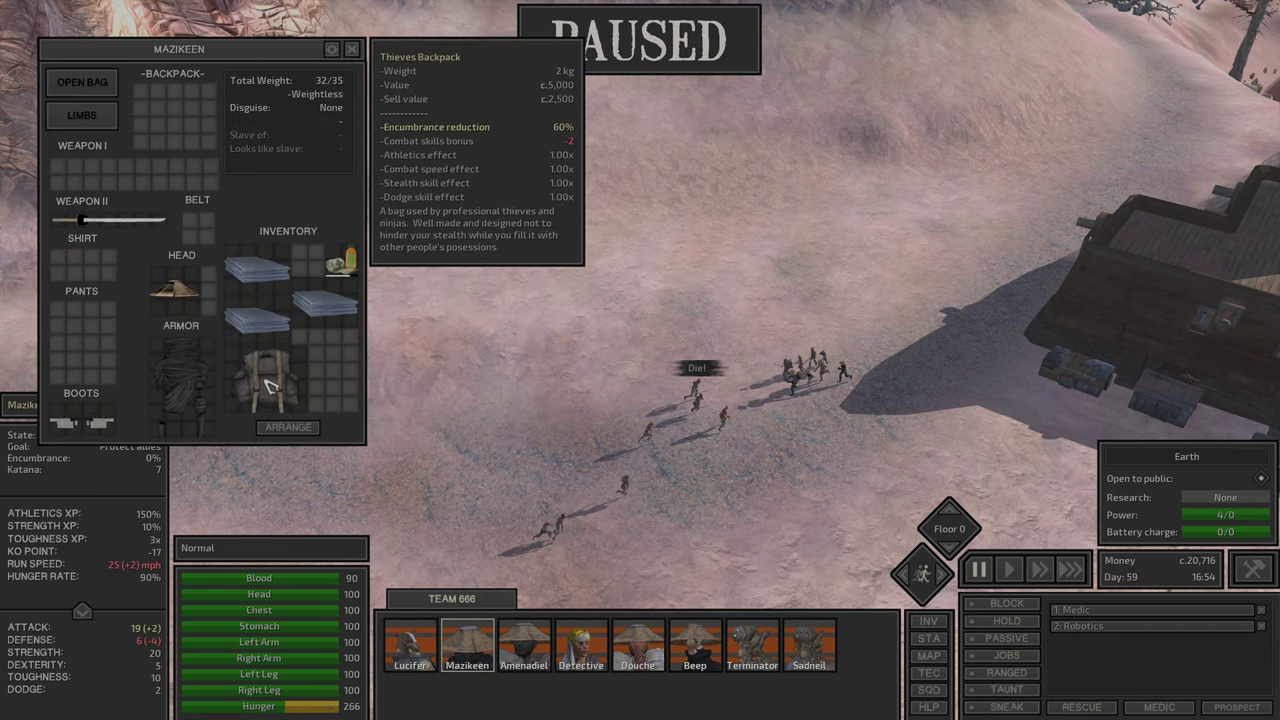
{"action": "left_click", "coordinate": [110, 88]}
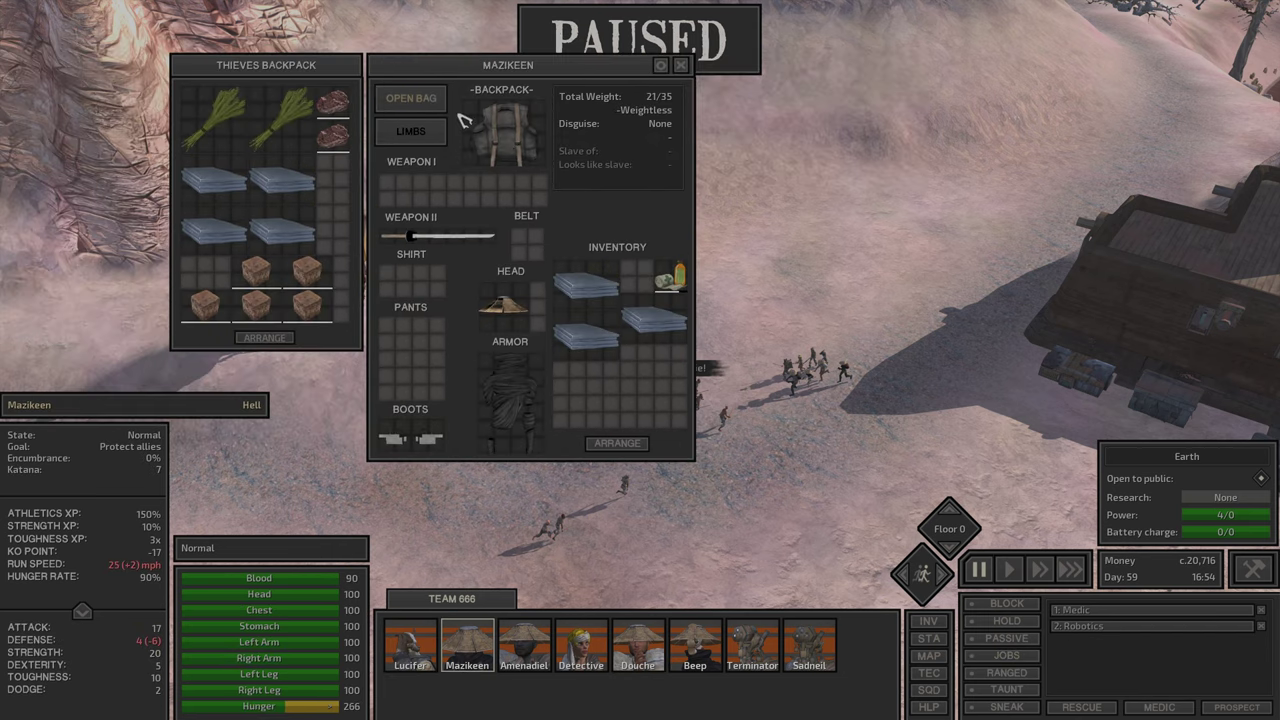
{"action": "left_click", "coordinate": [463, 120]}
{"action": "left_click", "coordinate": [597, 400]}
Step: Hand Sadneil's wheatstraw to Mazikeen and take off Sadneil's backpack
{"action": "left_click", "coordinate": [715, 660]}
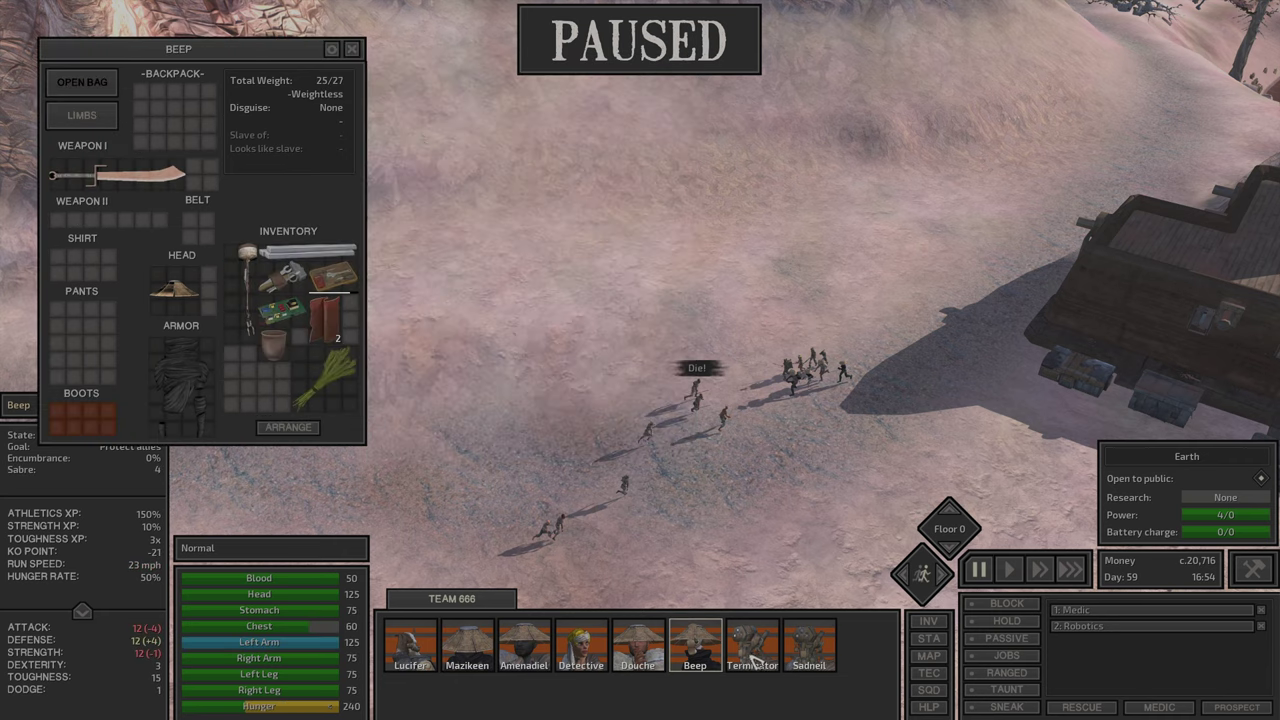
{"action": "left_click", "coordinate": [755, 650]}
{"action": "left_click", "coordinate": [810, 645]}
{"action": "left_click", "coordinate": [435, 300]}
{"action": "left_click", "coordinate": [428, 370]}
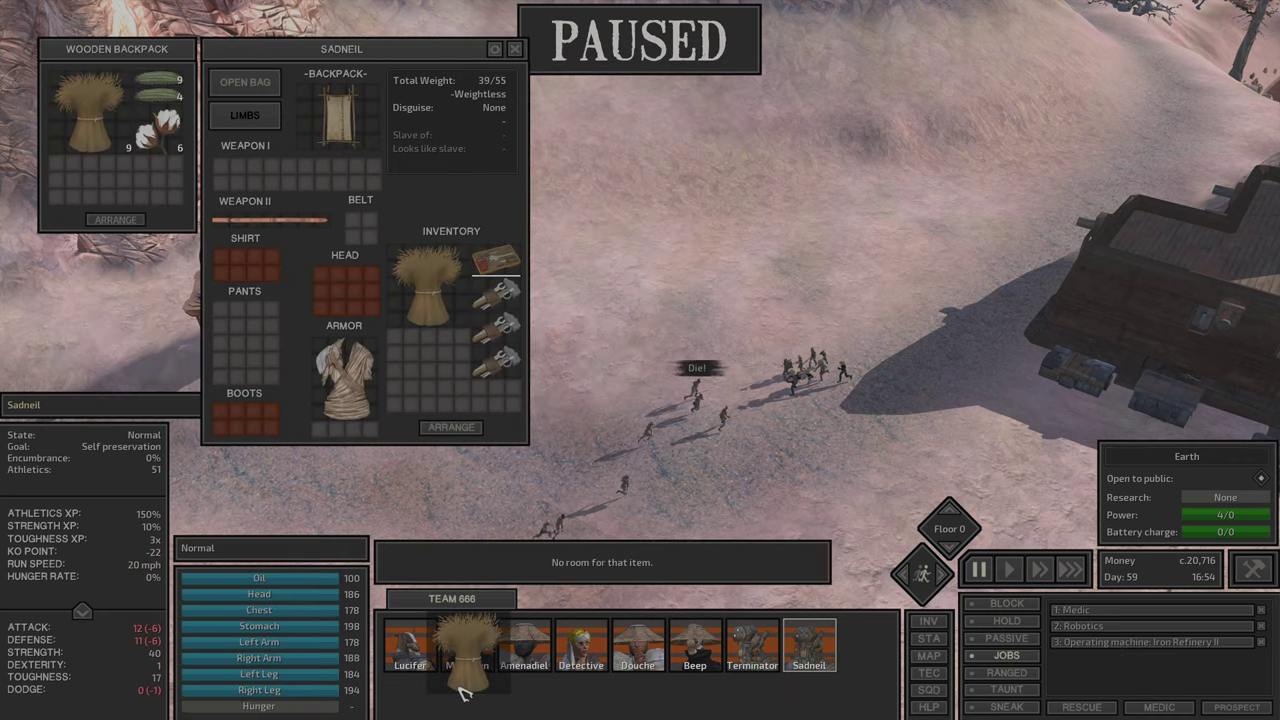
{"action": "left_click", "coordinate": [481, 650]}
{"action": "left_click", "coordinate": [810, 648]}
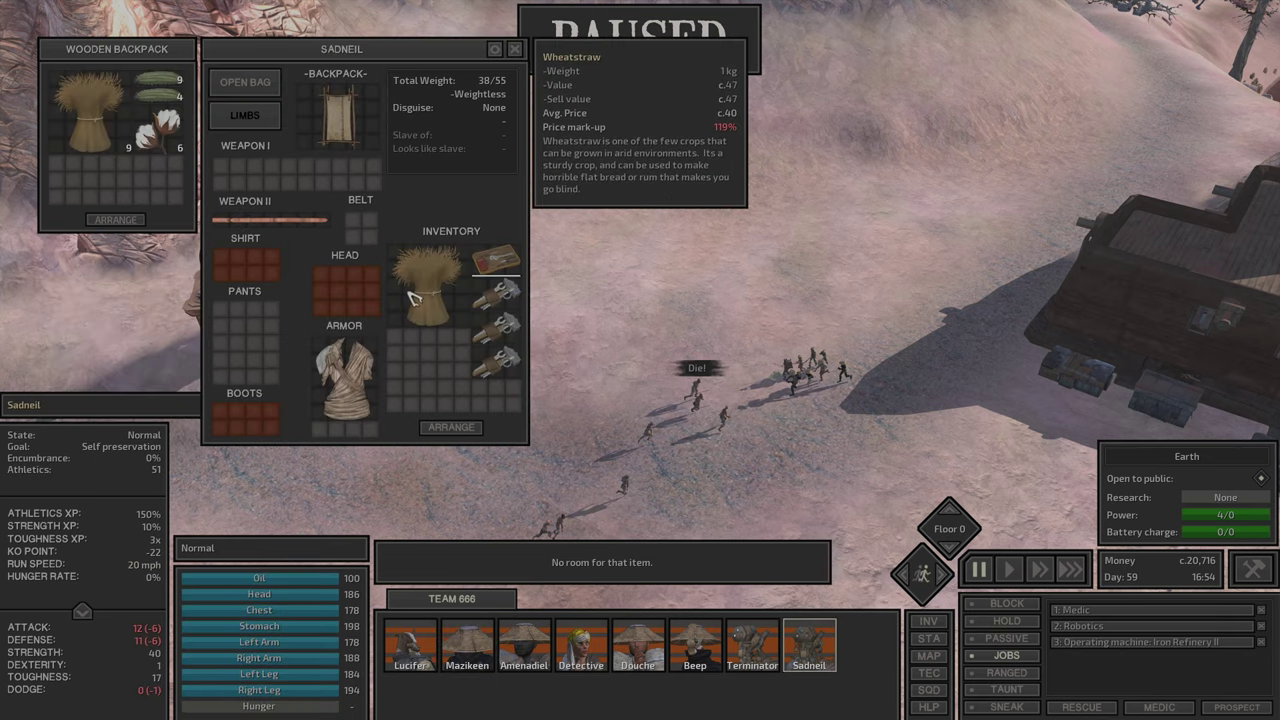
{"action": "left_click", "coordinate": [428, 375]}
{"action": "key", "text": "i"}
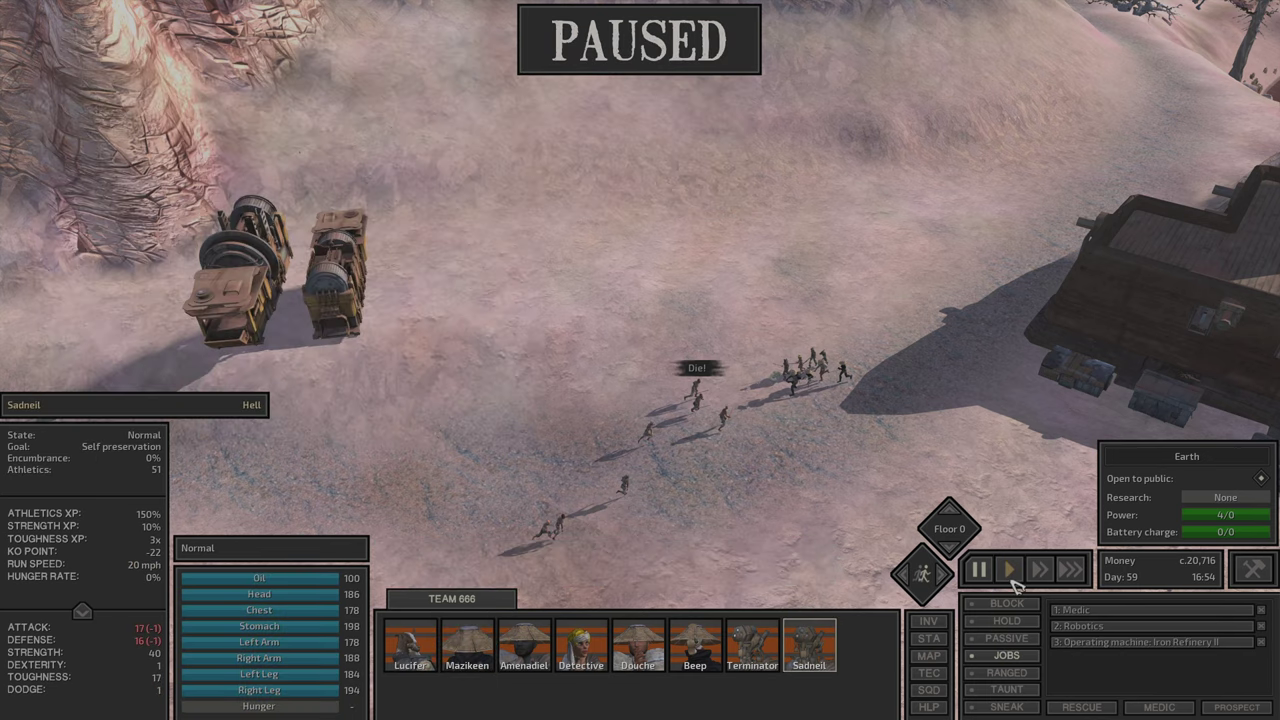
Step: Unpause, fight the bandits while checking Mazikeen, then have Lucifer loot the dropped wheatstraw
{"action": "key", "text": "space"}
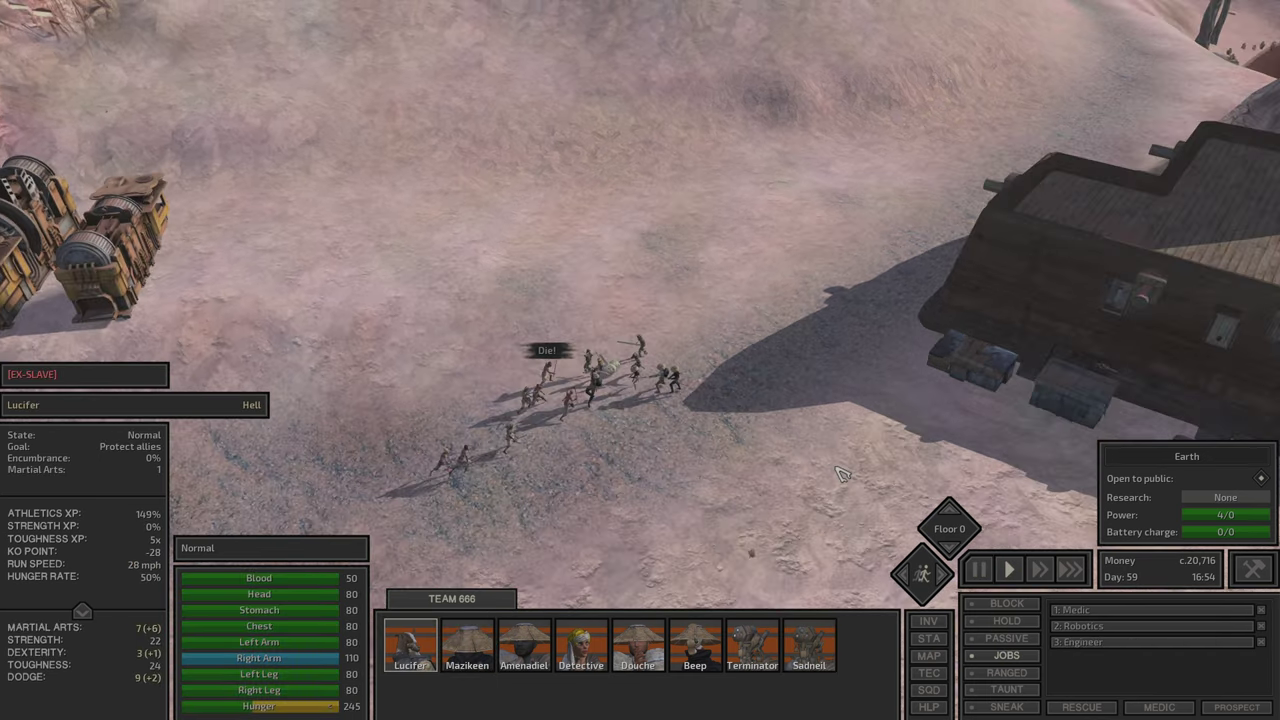
{"action": "scroll", "coordinate": [843, 474], "scroll_direction": "up", "scroll_amount": 5}
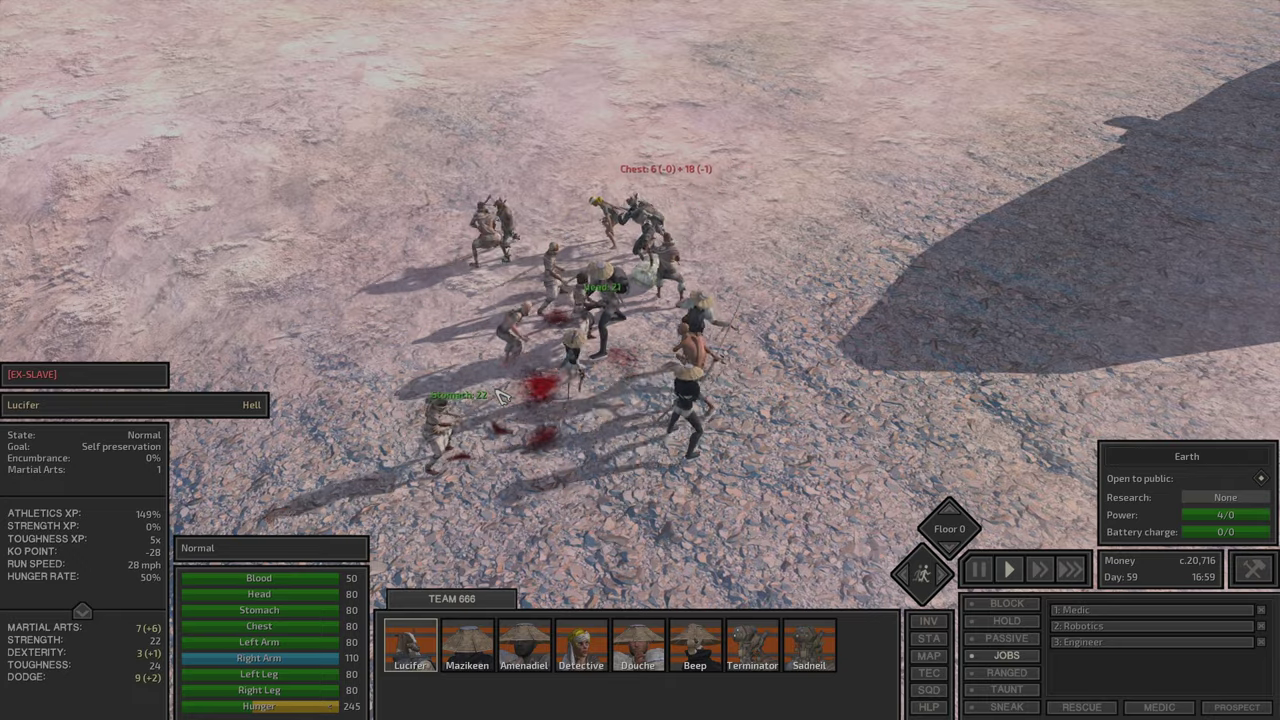
{"action": "scroll", "coordinate": [503, 403], "scroll_direction": "down", "scroll_amount": 3}
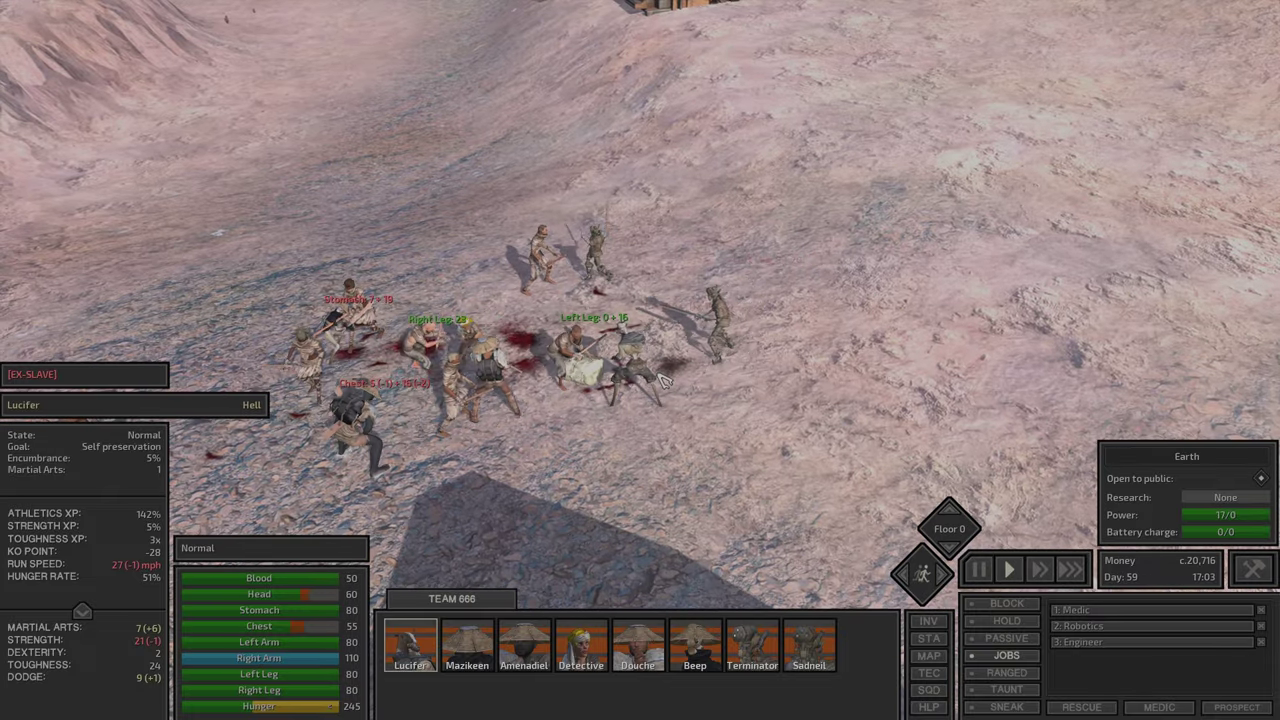
{"action": "key", "text": "a"}
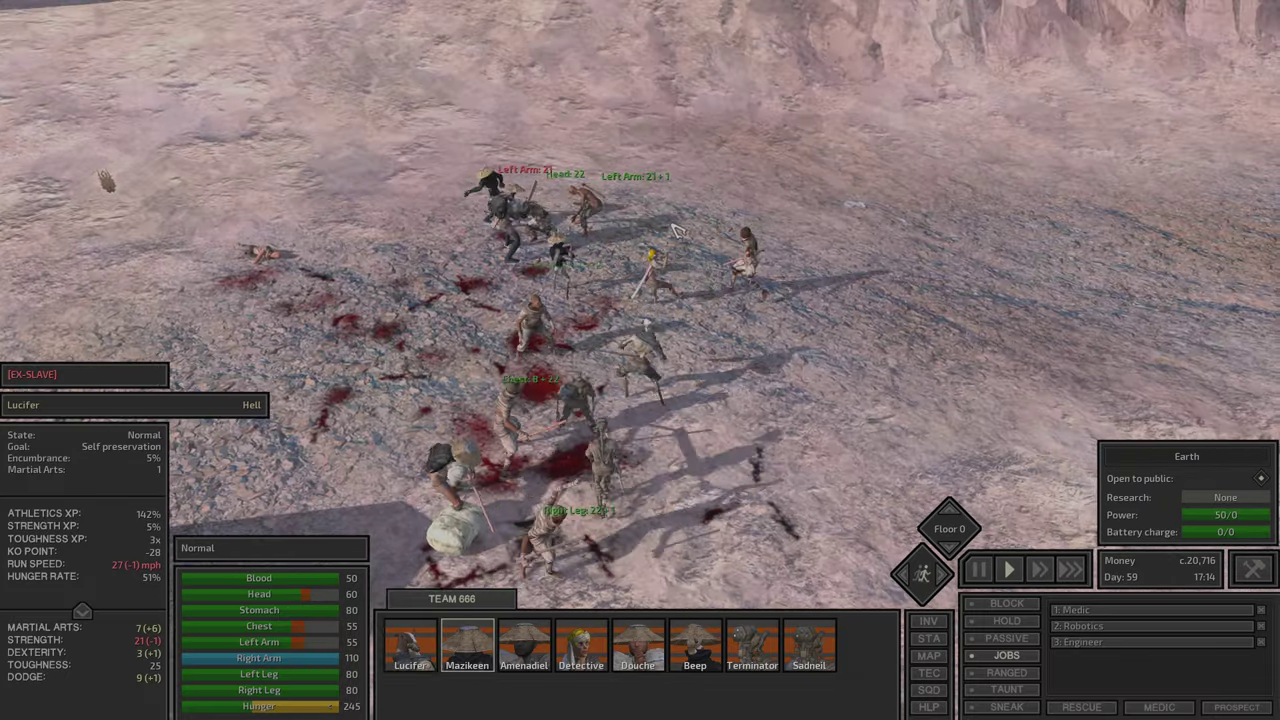
{"action": "left_click", "coordinate": [677, 232]}
{"action": "left_click", "coordinate": [673, 226]}
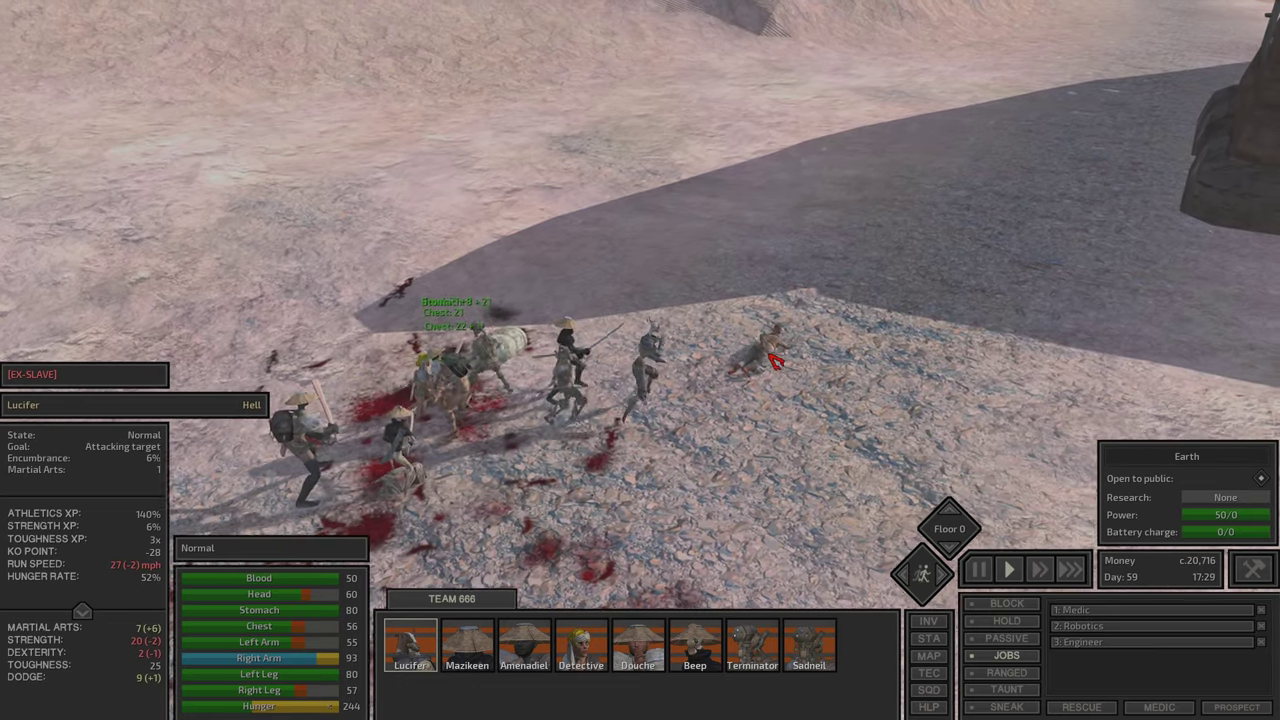
{"action": "key", "text": "q"}
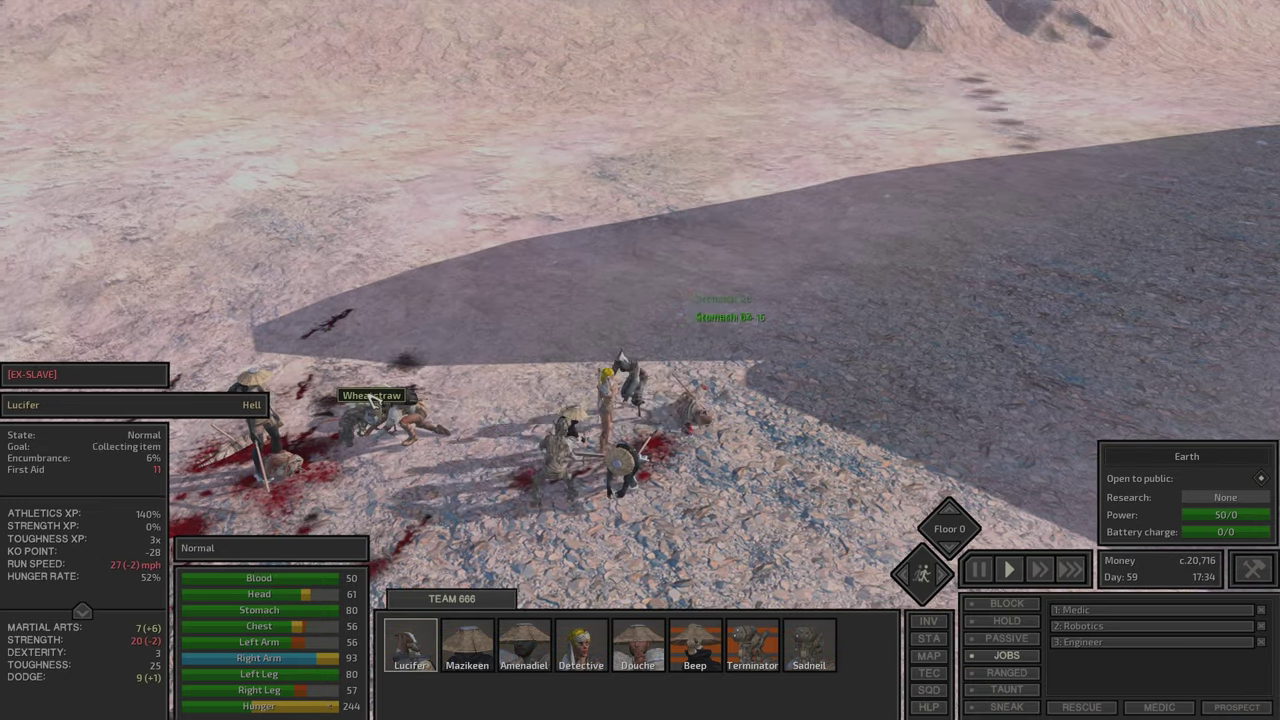
{"action": "right_click", "coordinate": [373, 398]}
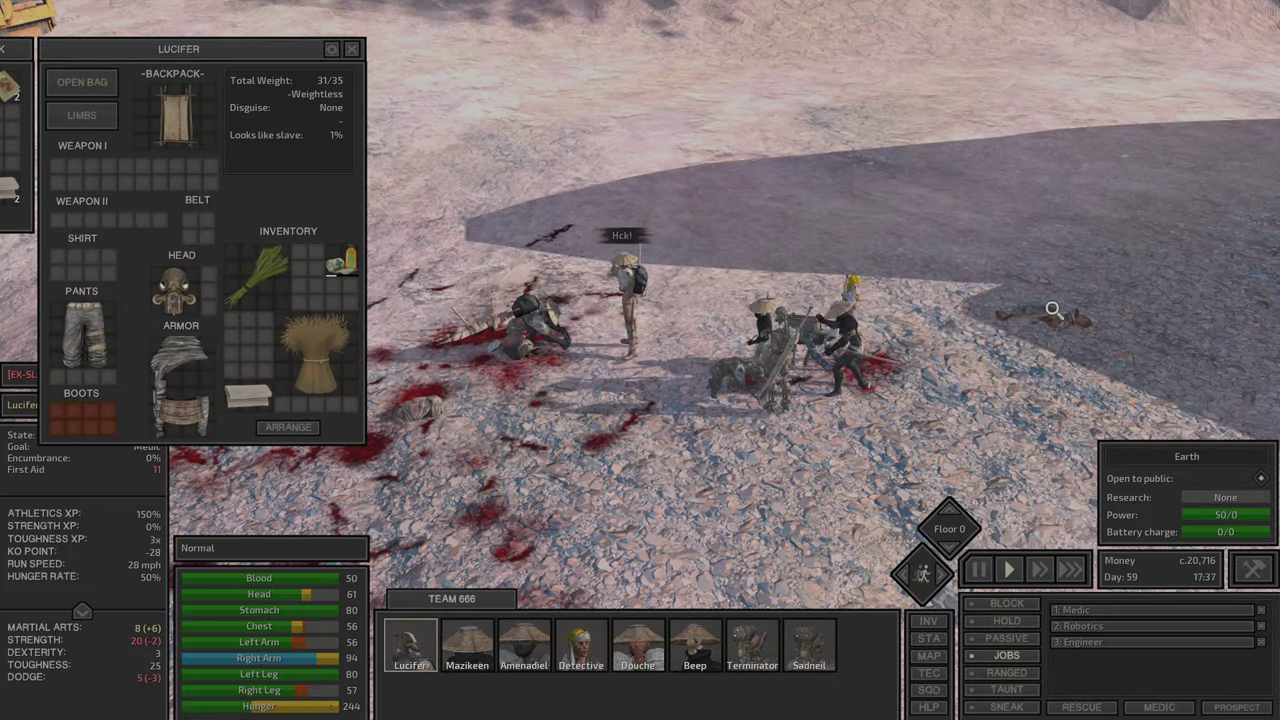
{"action": "key", "text": "i"}
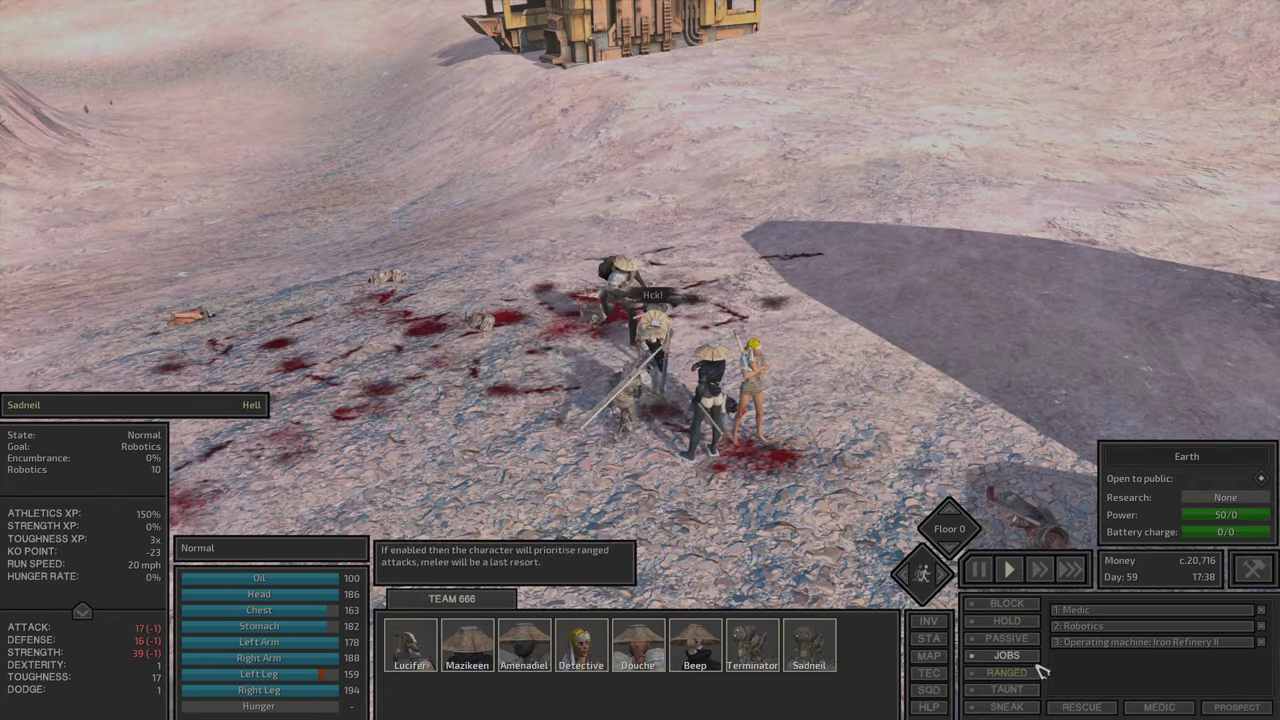
Step: Enable sneak mode and inspect Stone Mine IV's output and the empty stone storage
{"action": "left_click", "coordinate": [1005, 707]}
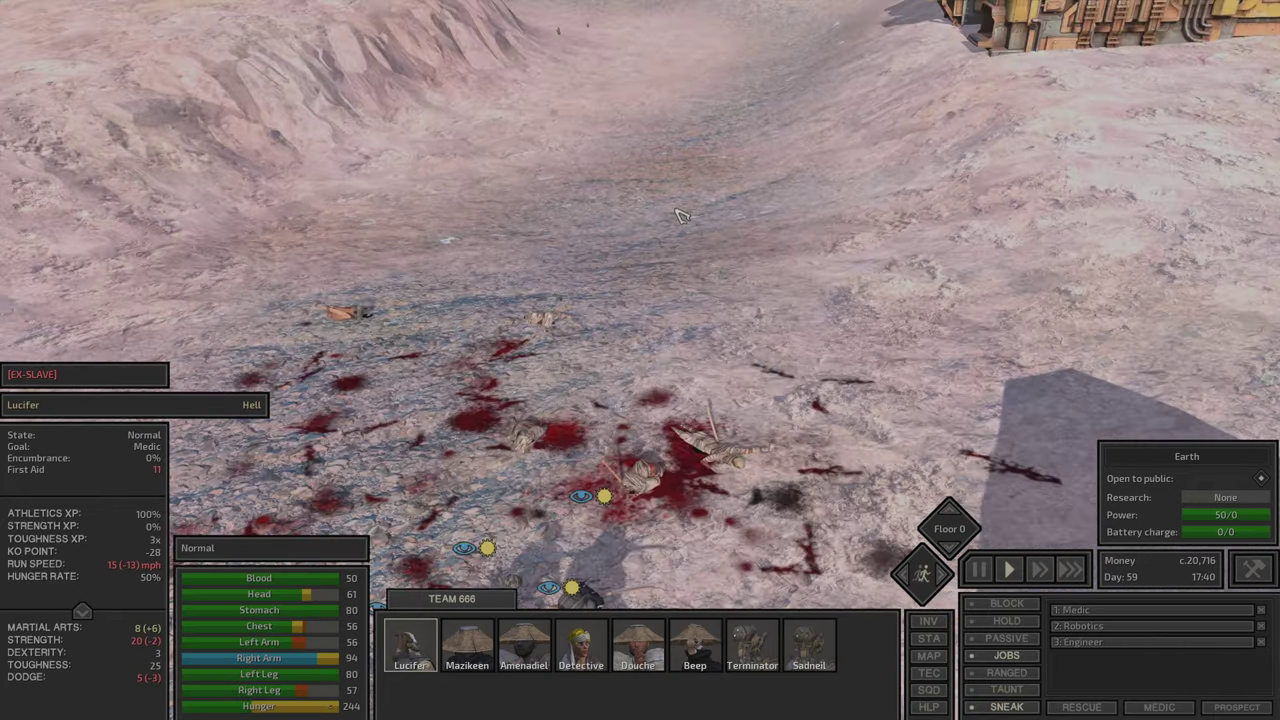
{"action": "key", "text": "i"}
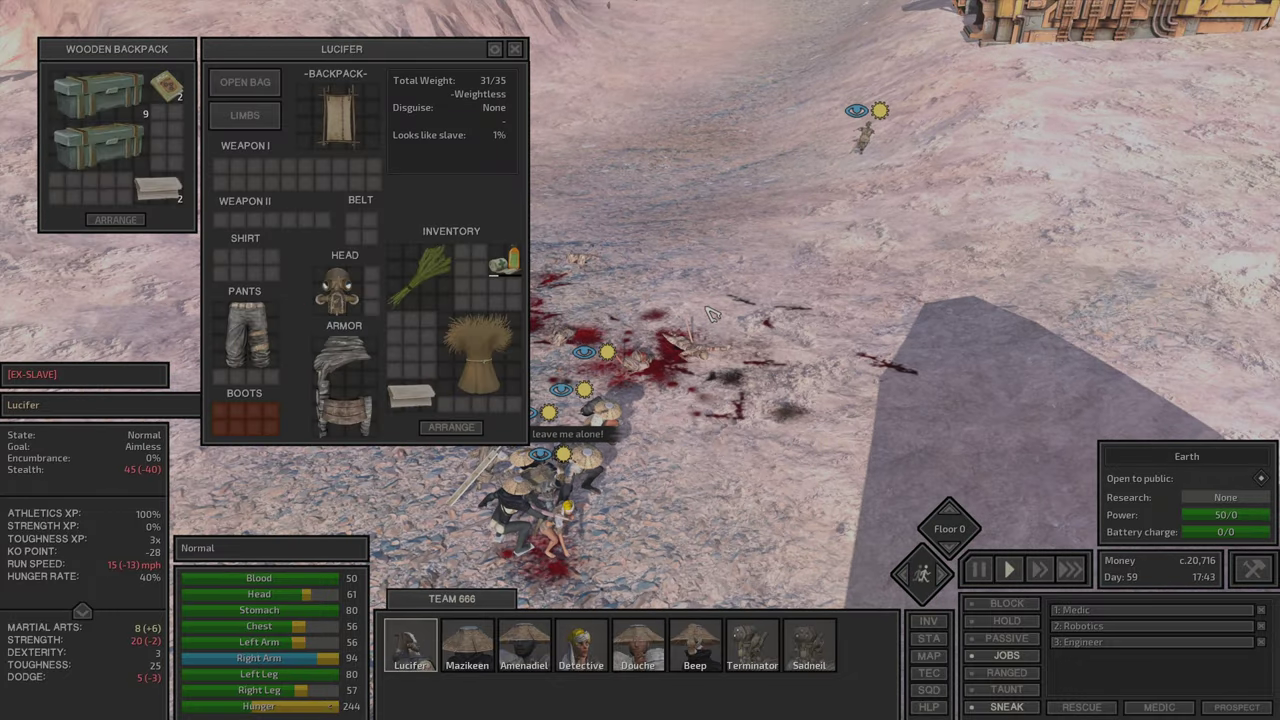
{"action": "left_click", "coordinate": [752, 645]}
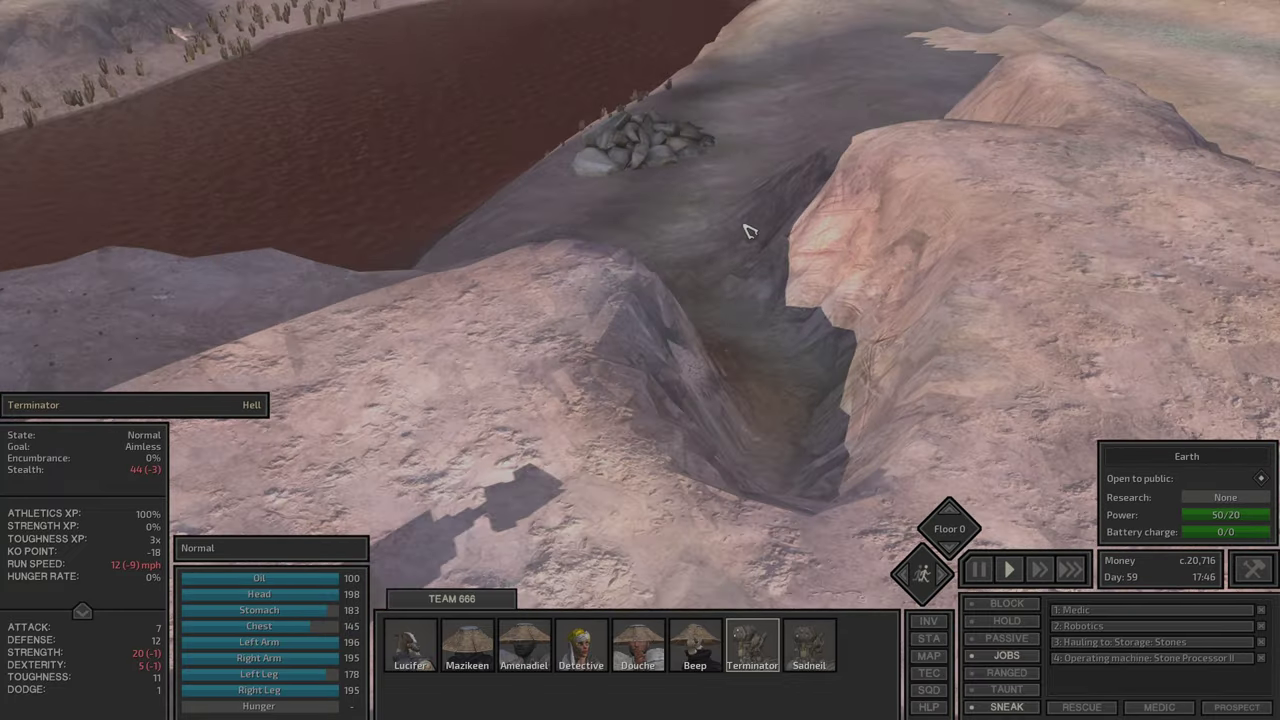
{"action": "left_click", "coordinate": [686, 194]}
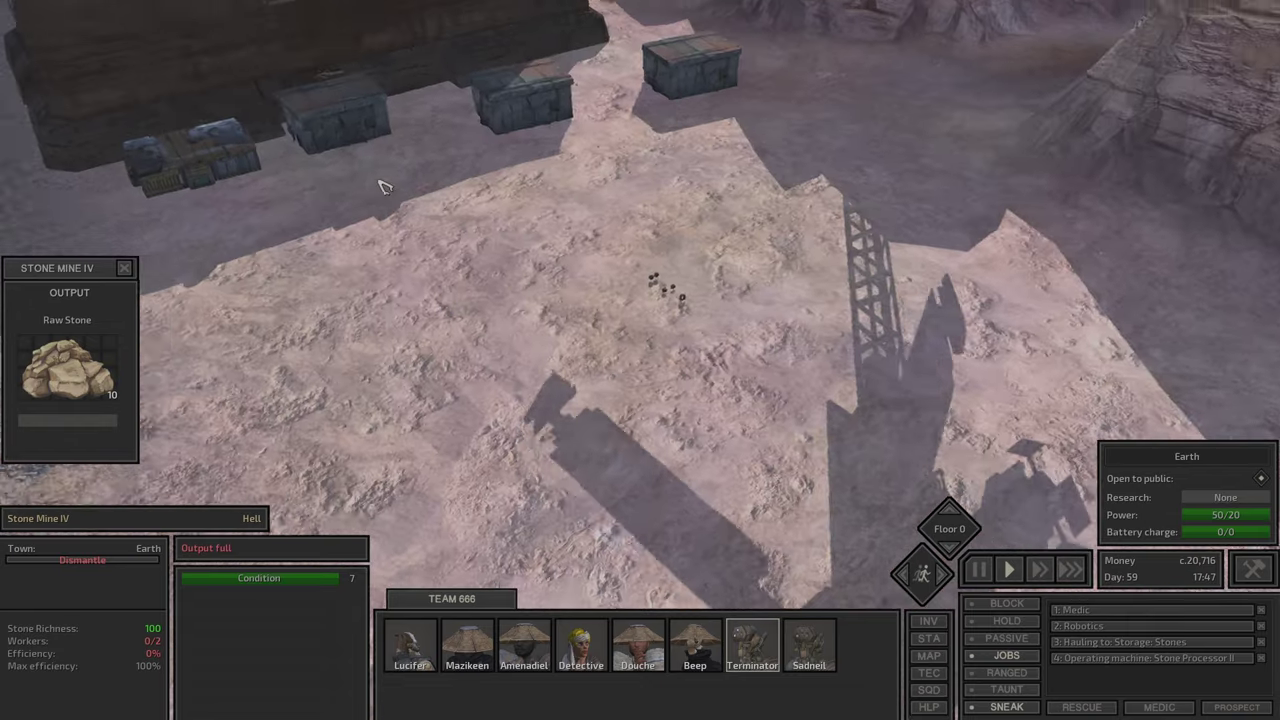
{"action": "left_click", "coordinate": [471, 177]}
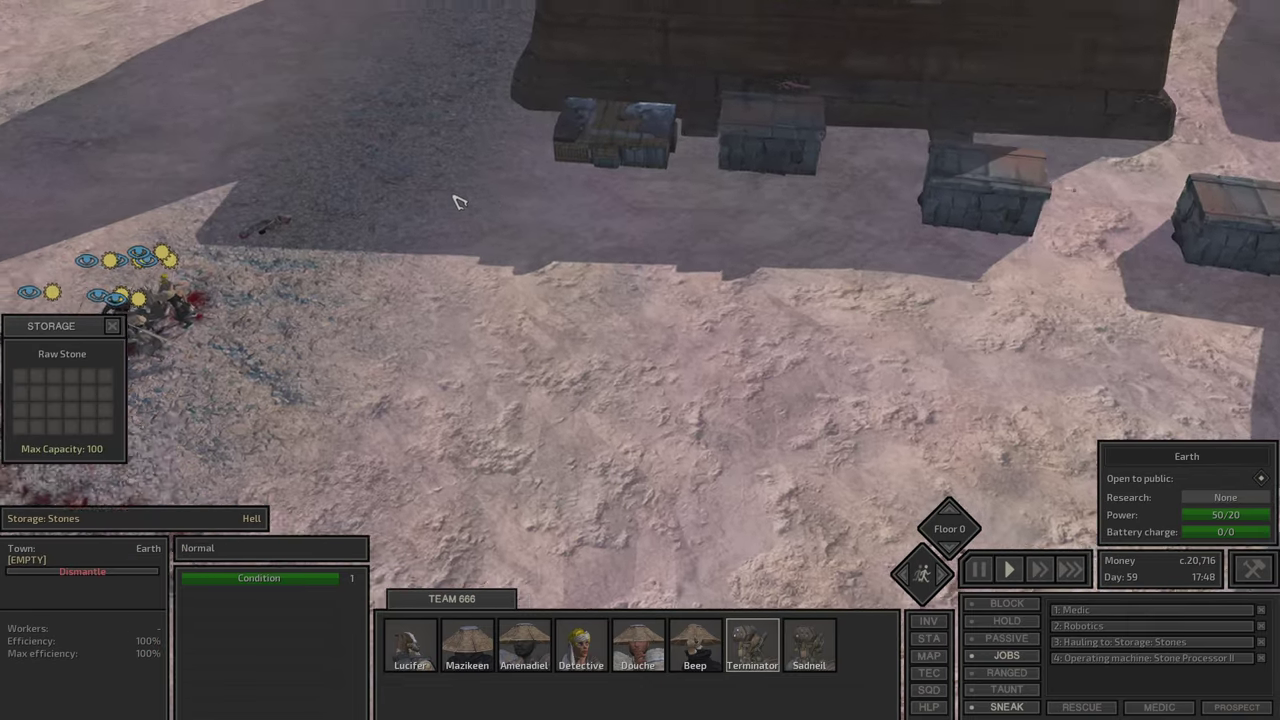
{"action": "scroll", "coordinate": [455, 202], "scroll_direction": "up", "scroll_amount": 2}
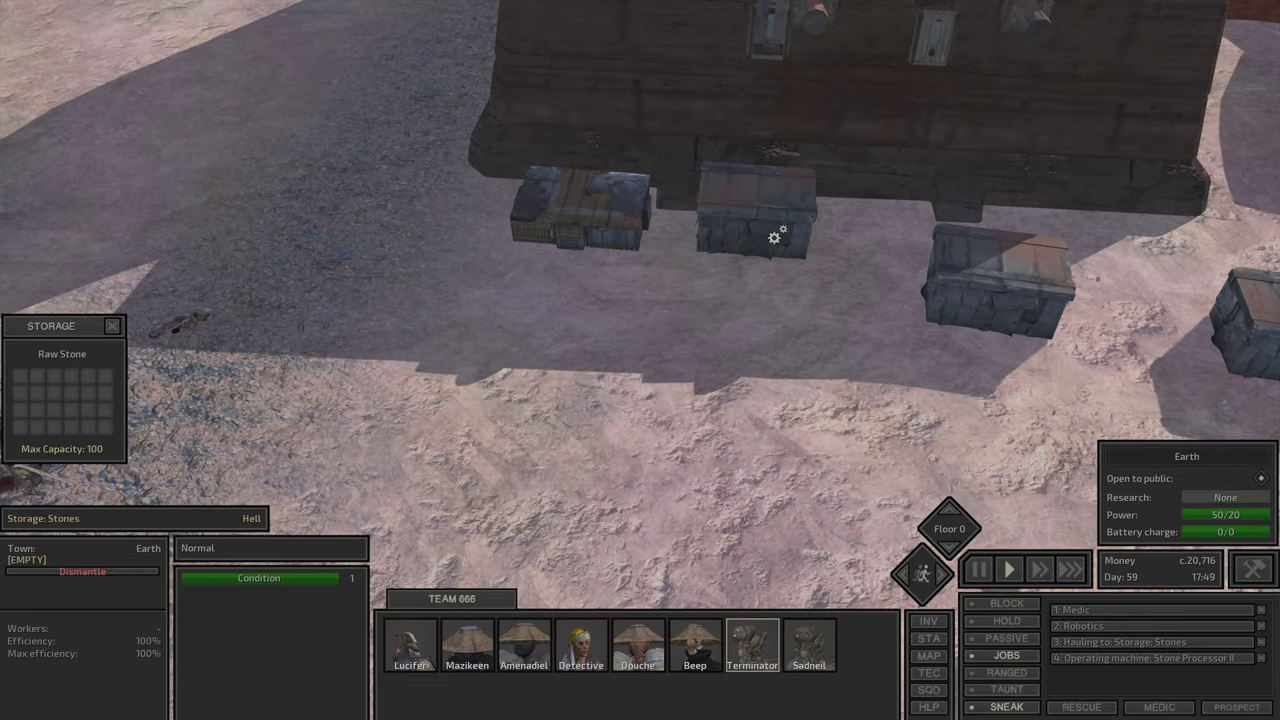
Step: Have Lucifer dismantle the stone storage and collect the Iron Plates crate
{"action": "key", "text": "F1"}
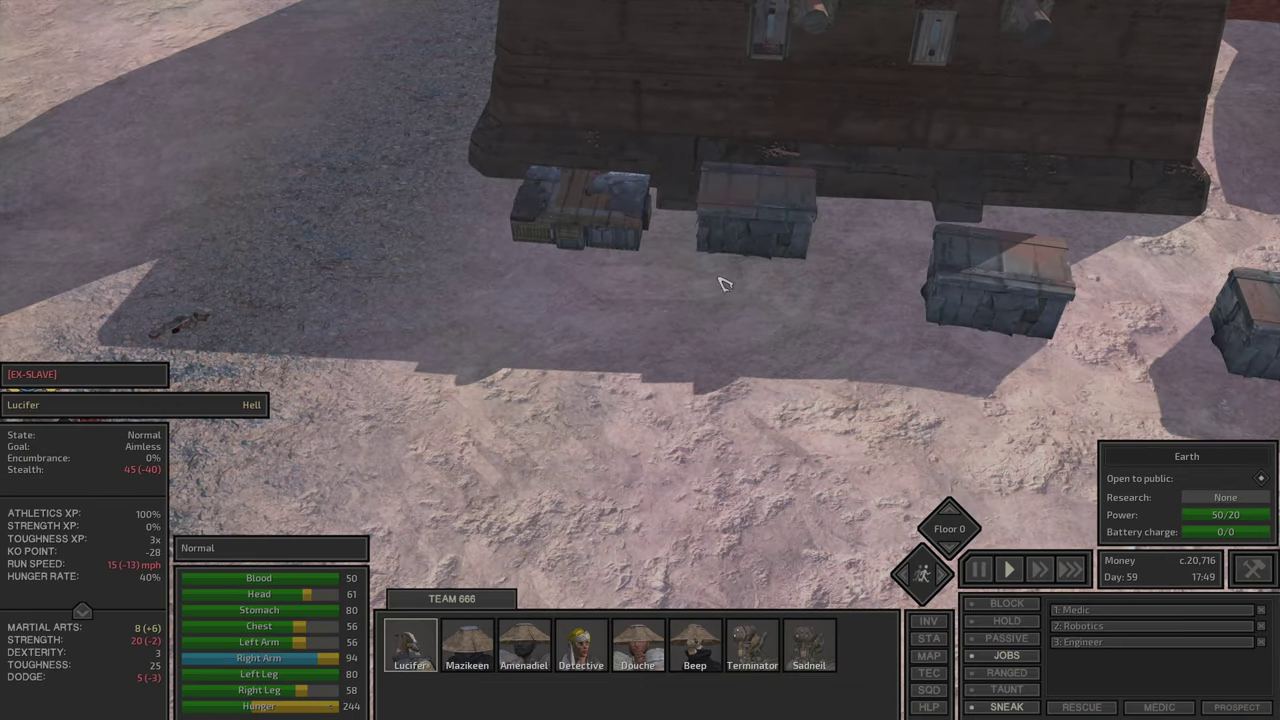
{"action": "left_click", "coordinate": [828, 290]}
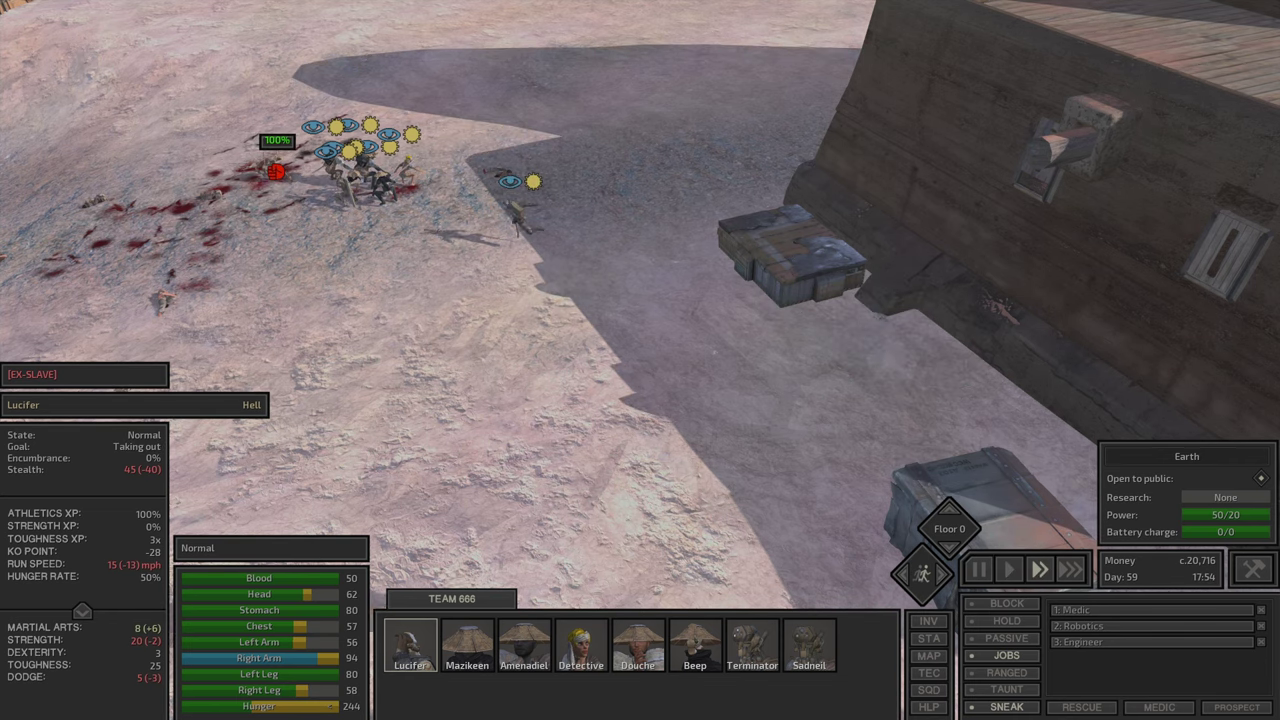
{"action": "key", "text": "a"}
{"action": "key", "text": "a"}
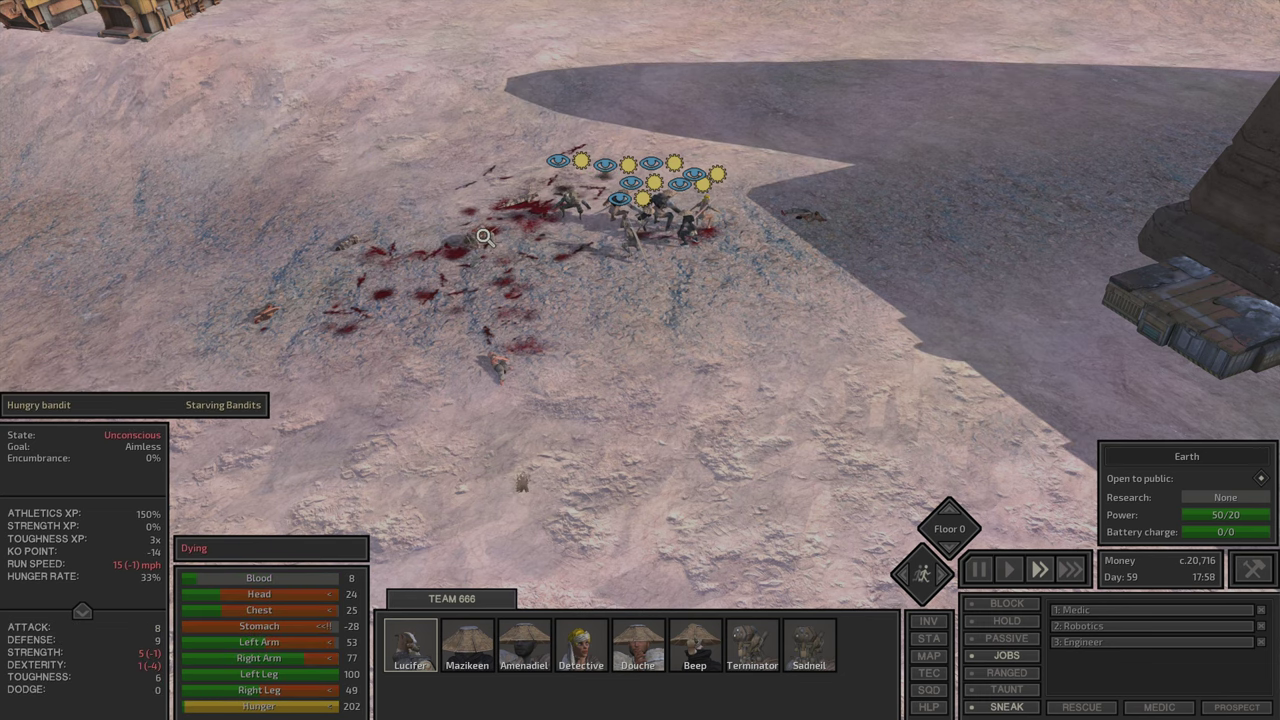
{"action": "key", "text": "d"}
{"action": "key", "text": "d"}
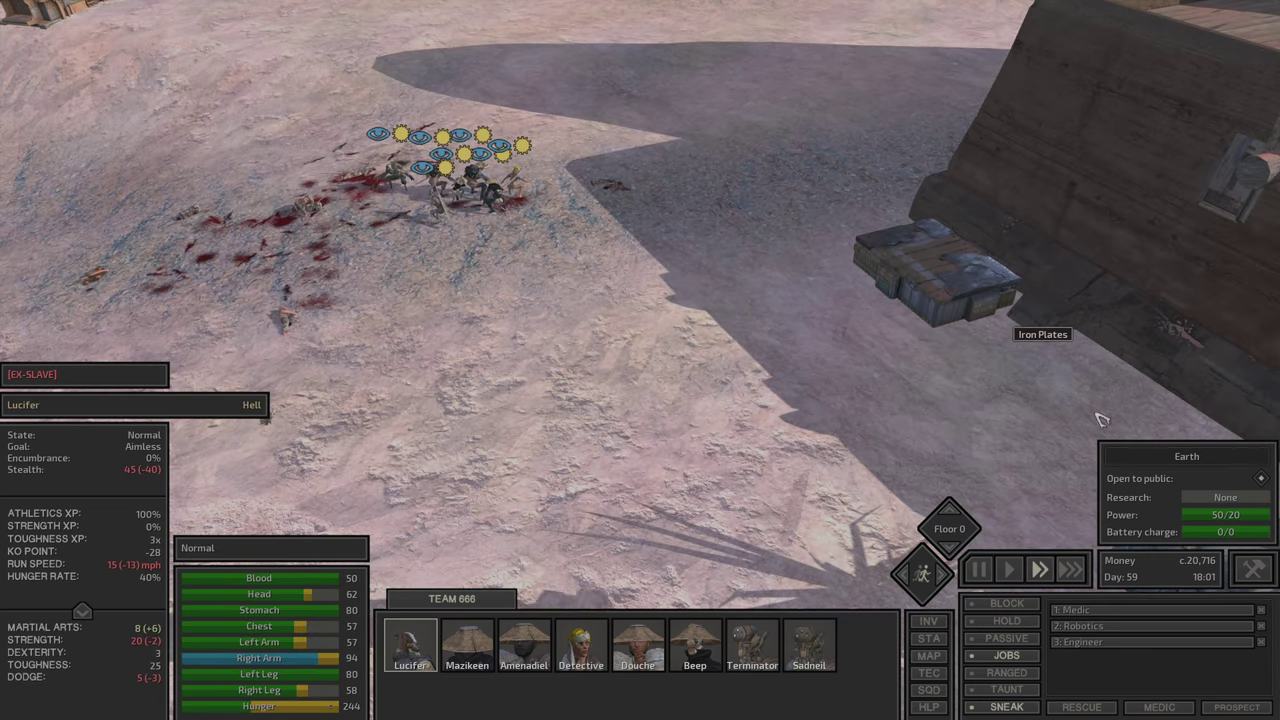
{"action": "right_click", "coordinate": [980, 330]}
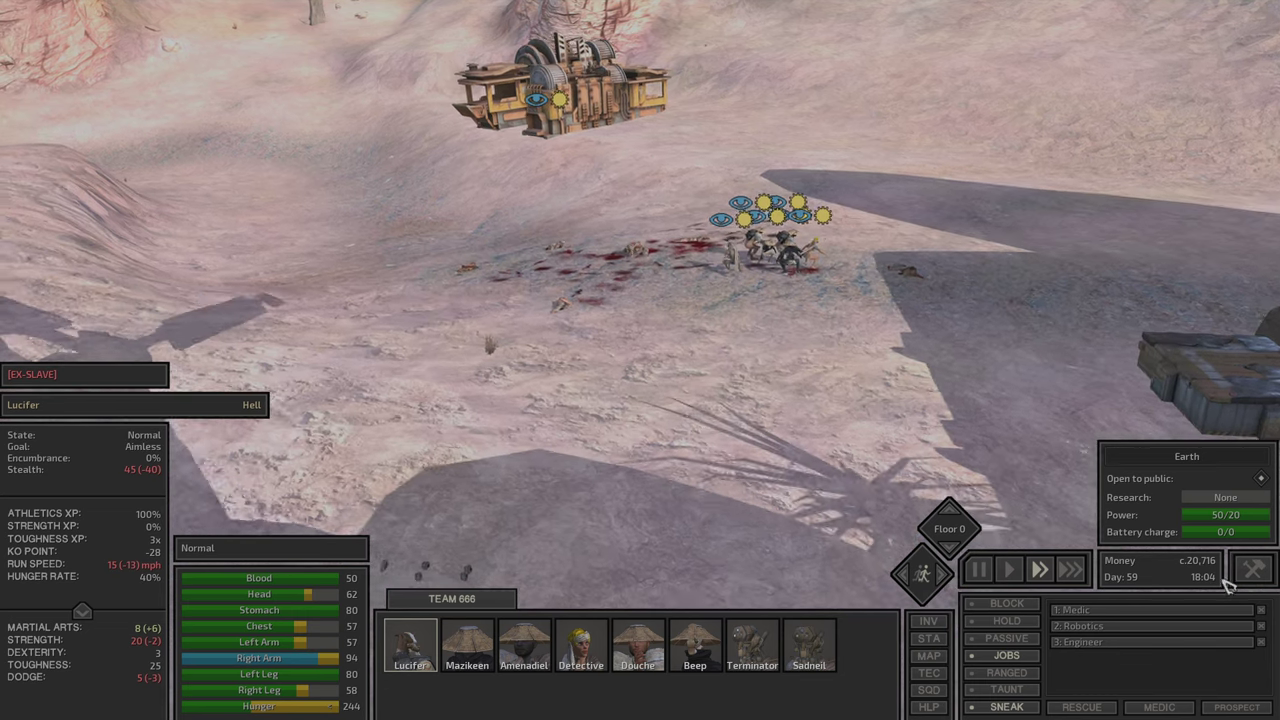
Step: Place a Storage: Stones from the build catalogue on the rise and confirm it
{"action": "left_click", "coordinate": [1253, 568]}
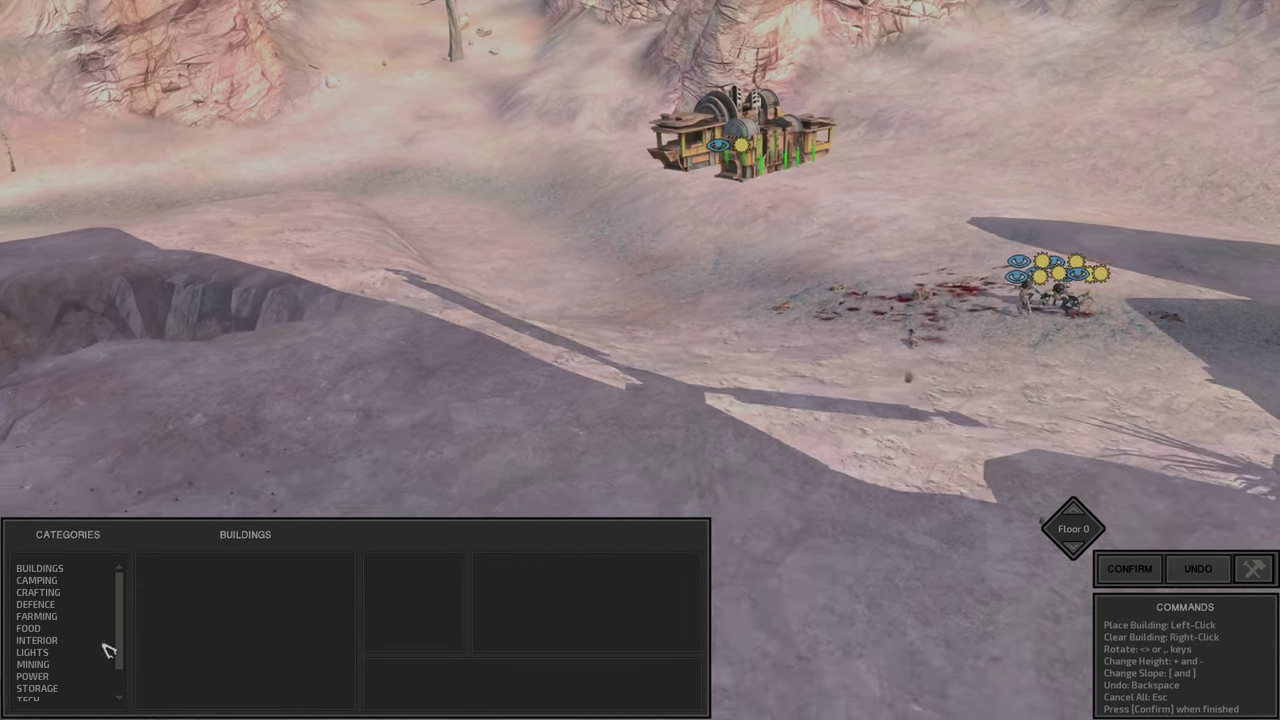
{"action": "scroll", "coordinate": [55, 592], "scroll_direction": "down", "scroll_amount": 2}
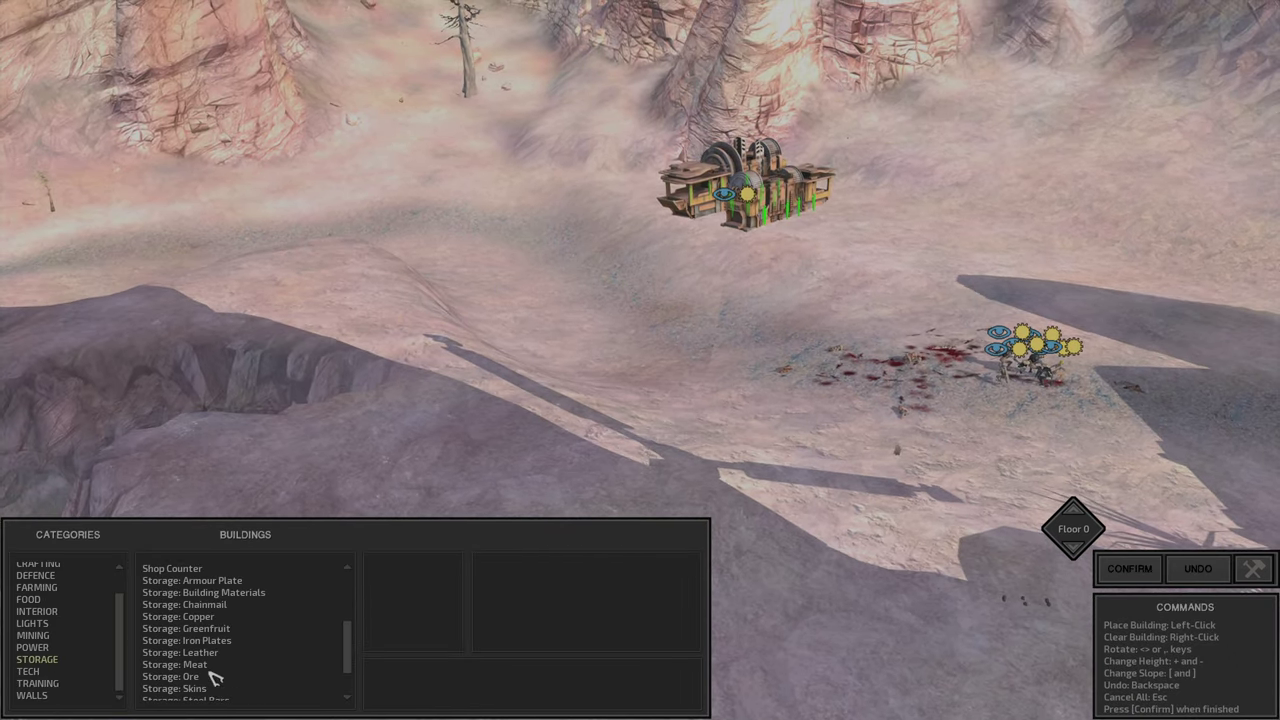
{"action": "scroll", "coordinate": [226, 676], "scroll_direction": "down", "scroll_amount": 1}
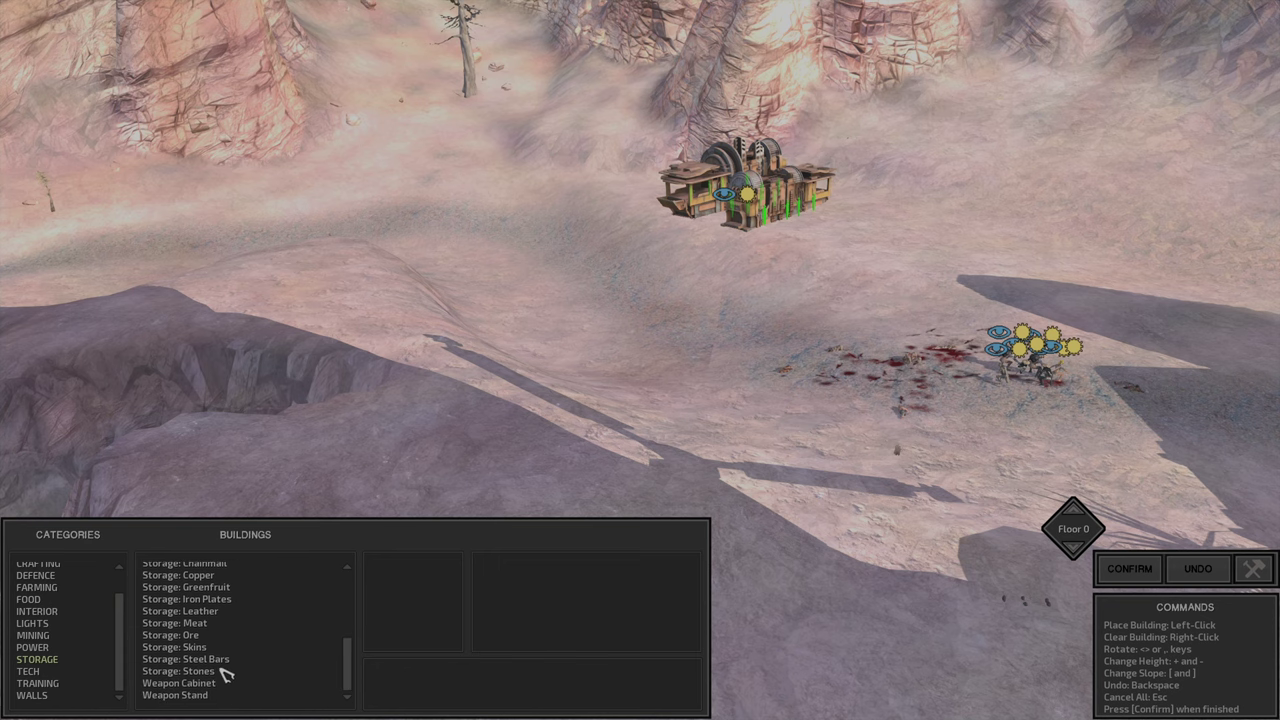
{"action": "left_click", "coordinate": [206, 673]}
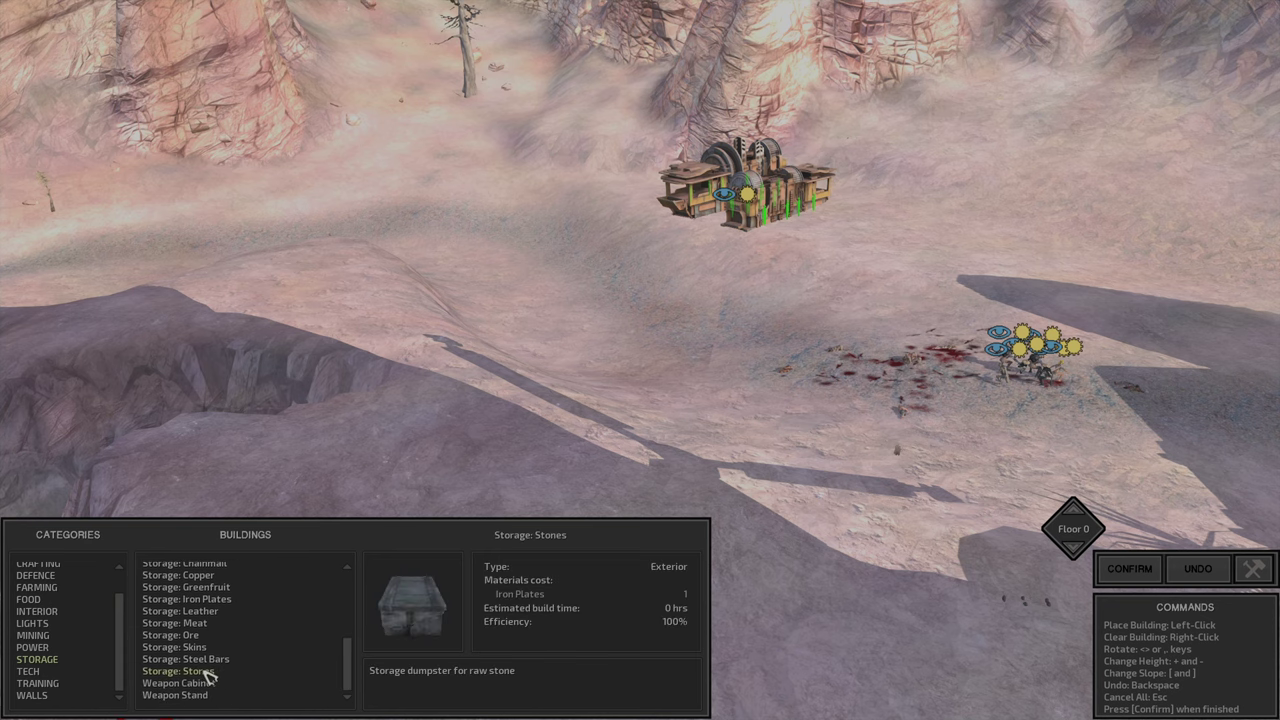
{"action": "scroll", "coordinate": [414, 360], "scroll_direction": "up", "scroll_amount": 3}
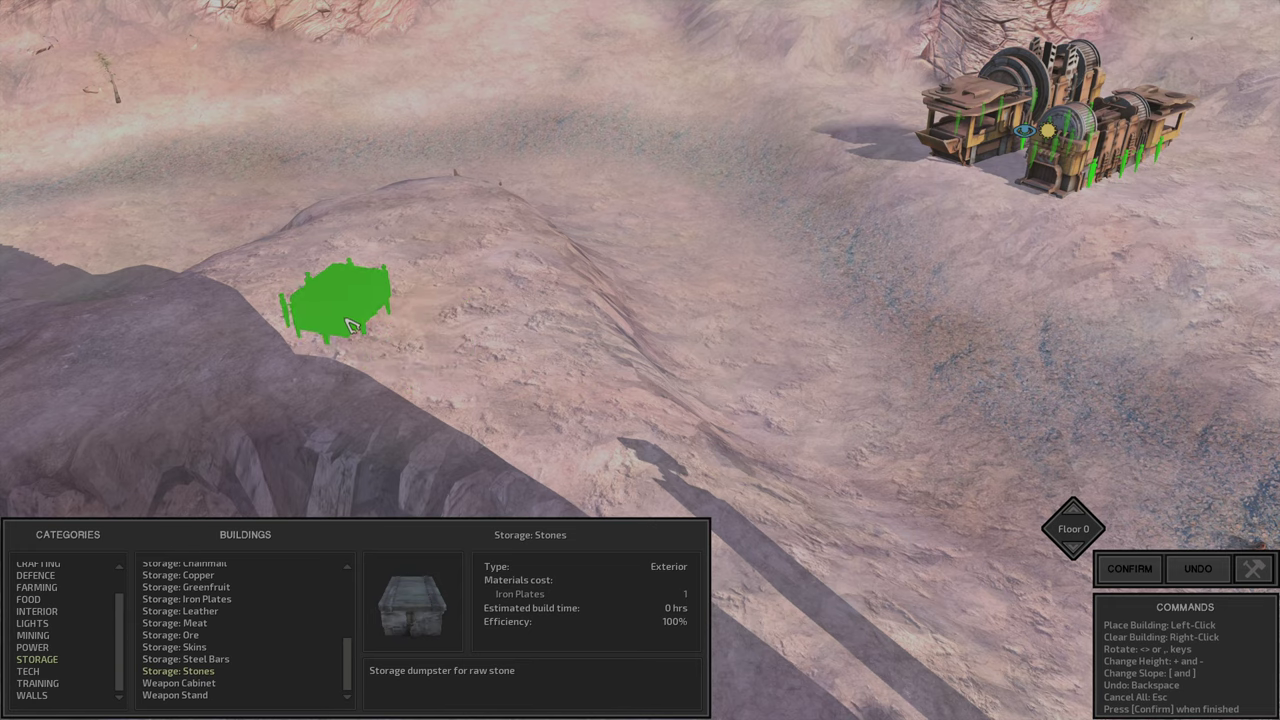
{"action": "scroll", "coordinate": [350, 325], "scroll_direction": "down", "scroll_amount": 2}
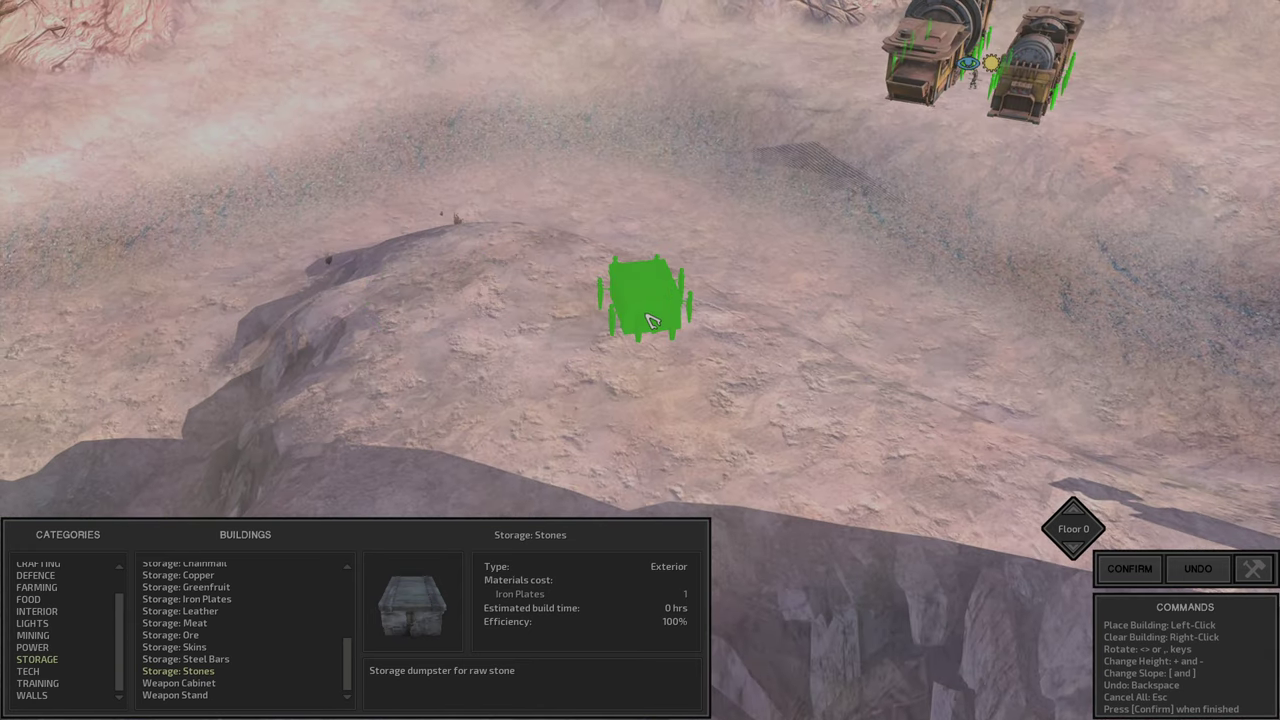
{"action": "left_click", "coordinate": [624, 333]}
{"action": "left_click", "coordinate": [1129, 568]}
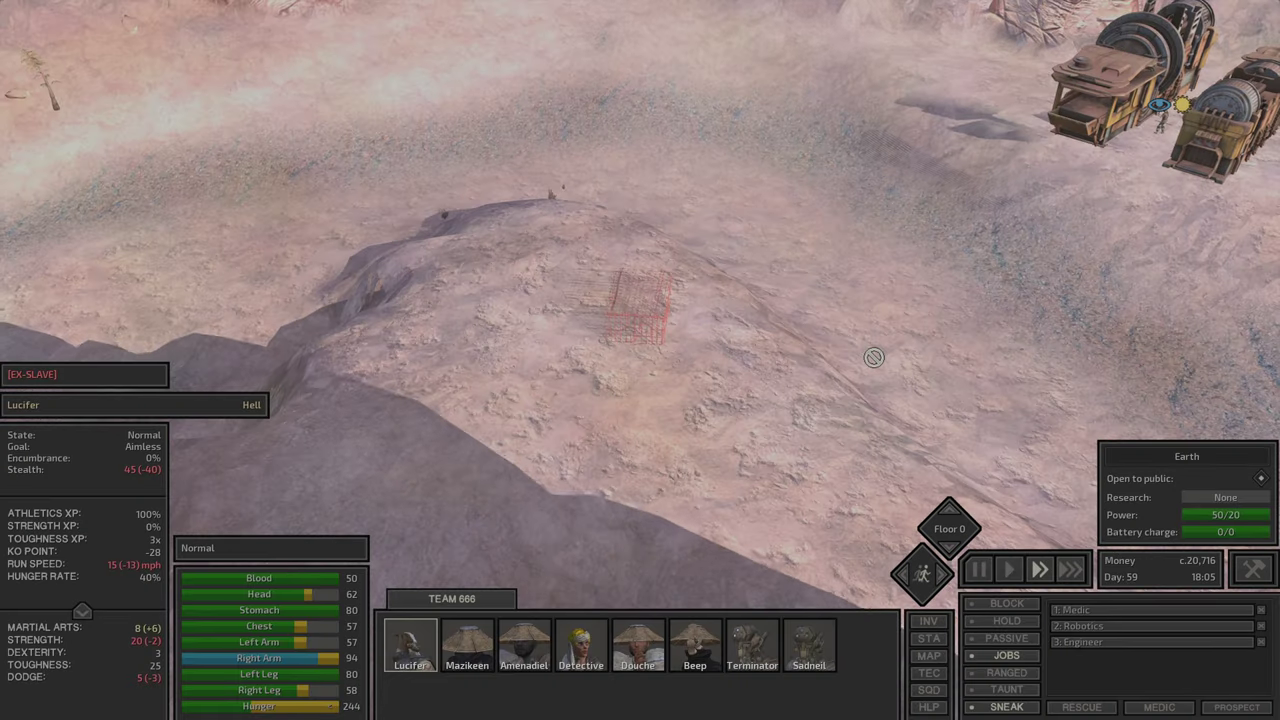
Step: Let Lucifer supply materials, check construction progress, and select Douche until the storage completes
{"action": "key", "text": "d"}
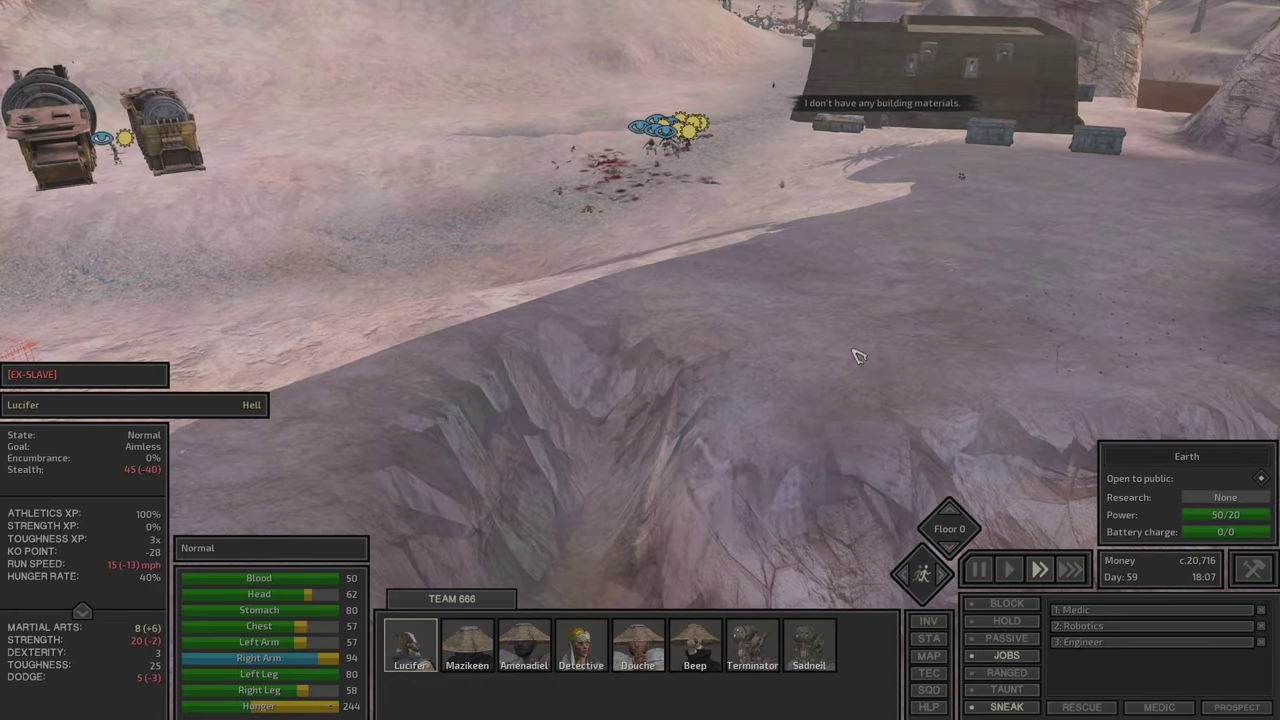
{"action": "key", "text": "i"}
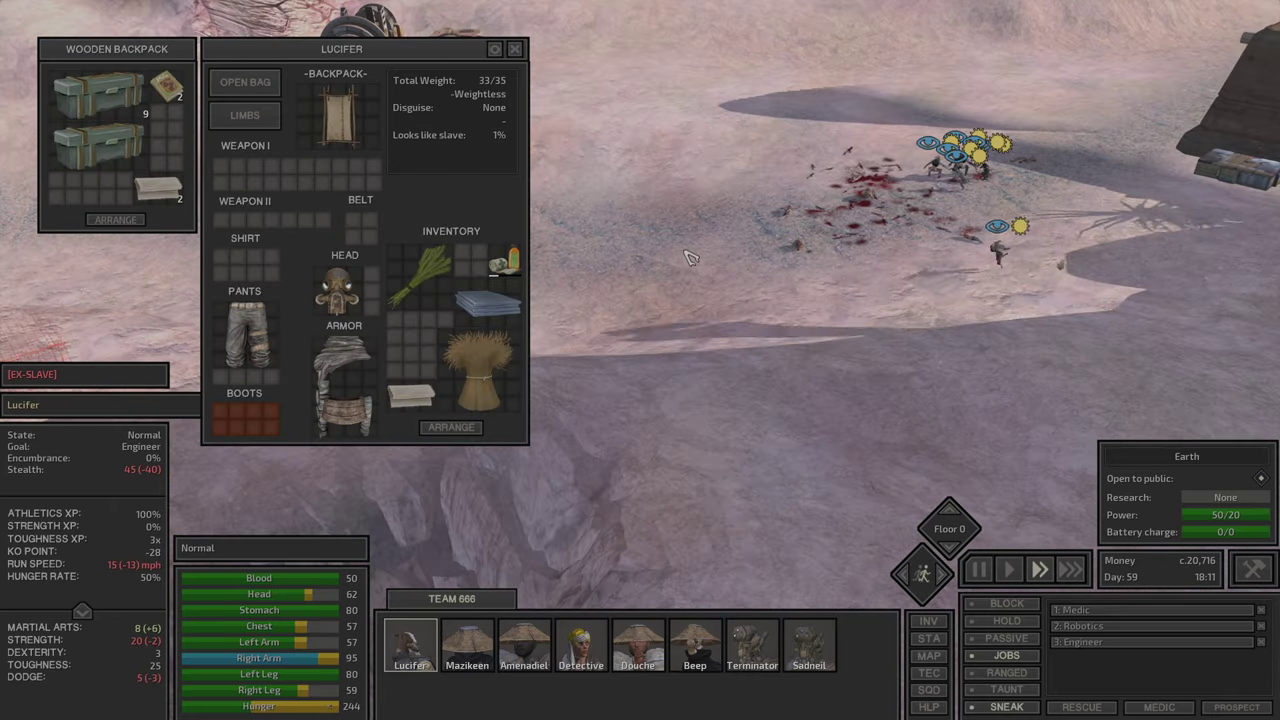
{"action": "key", "text": "w"}
{"action": "key", "text": "w"}
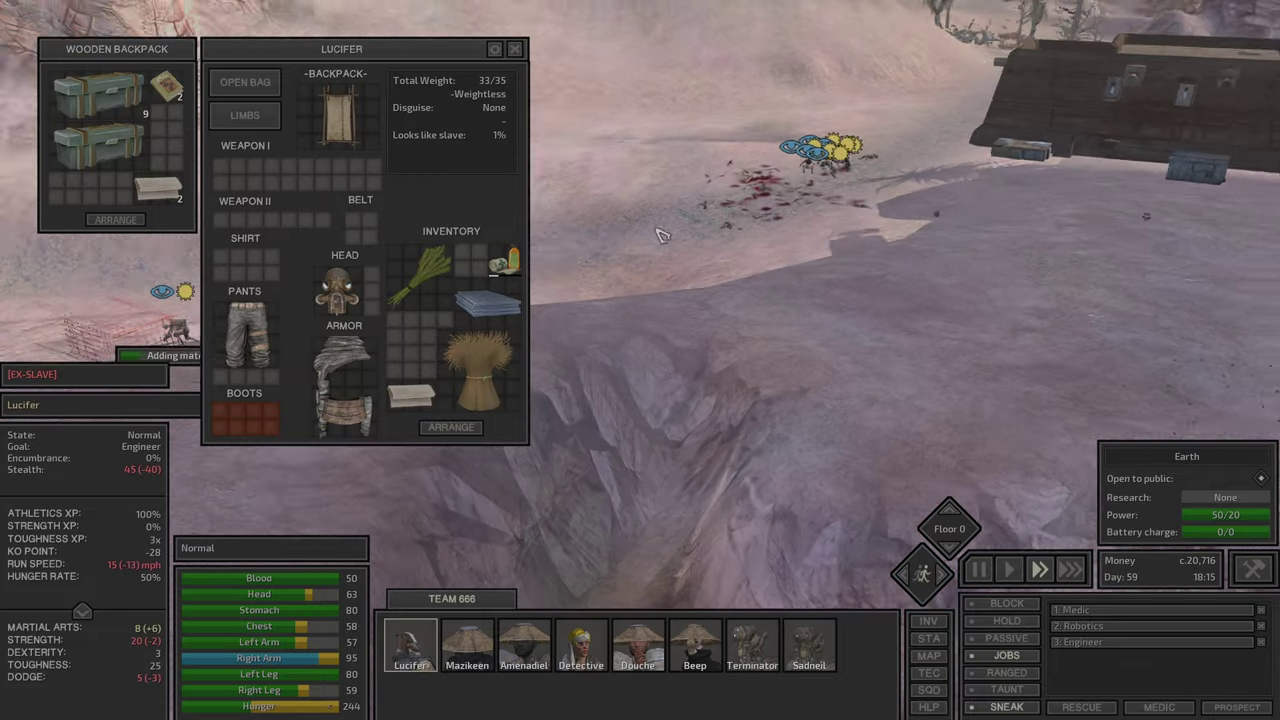
{"action": "key", "text": "i"}
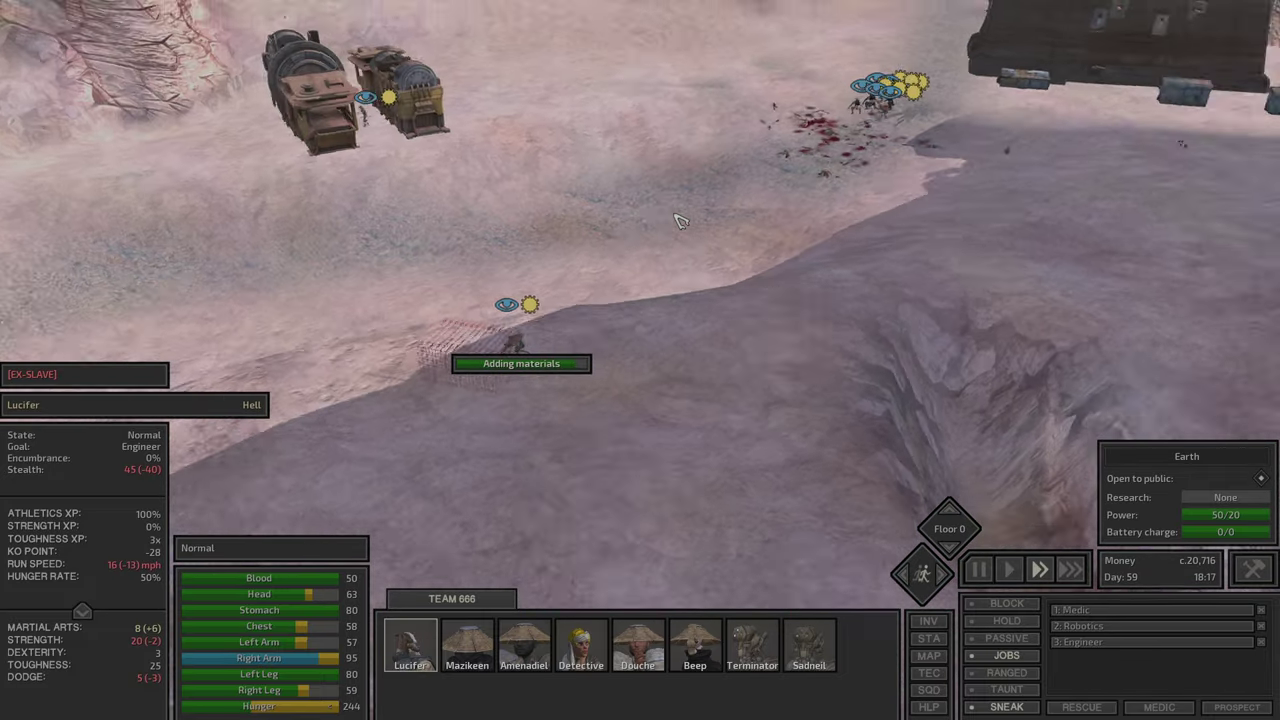
{"action": "key", "text": "e"}
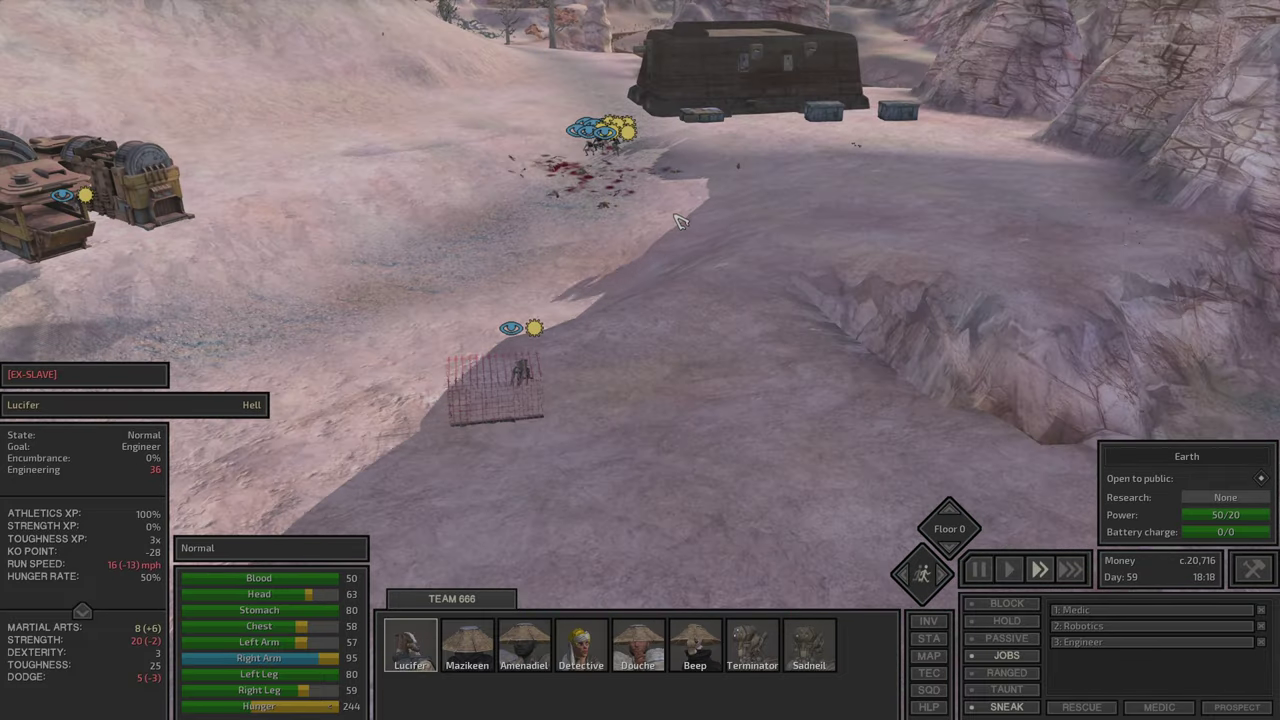
{"action": "left_click", "coordinate": [505, 400]}
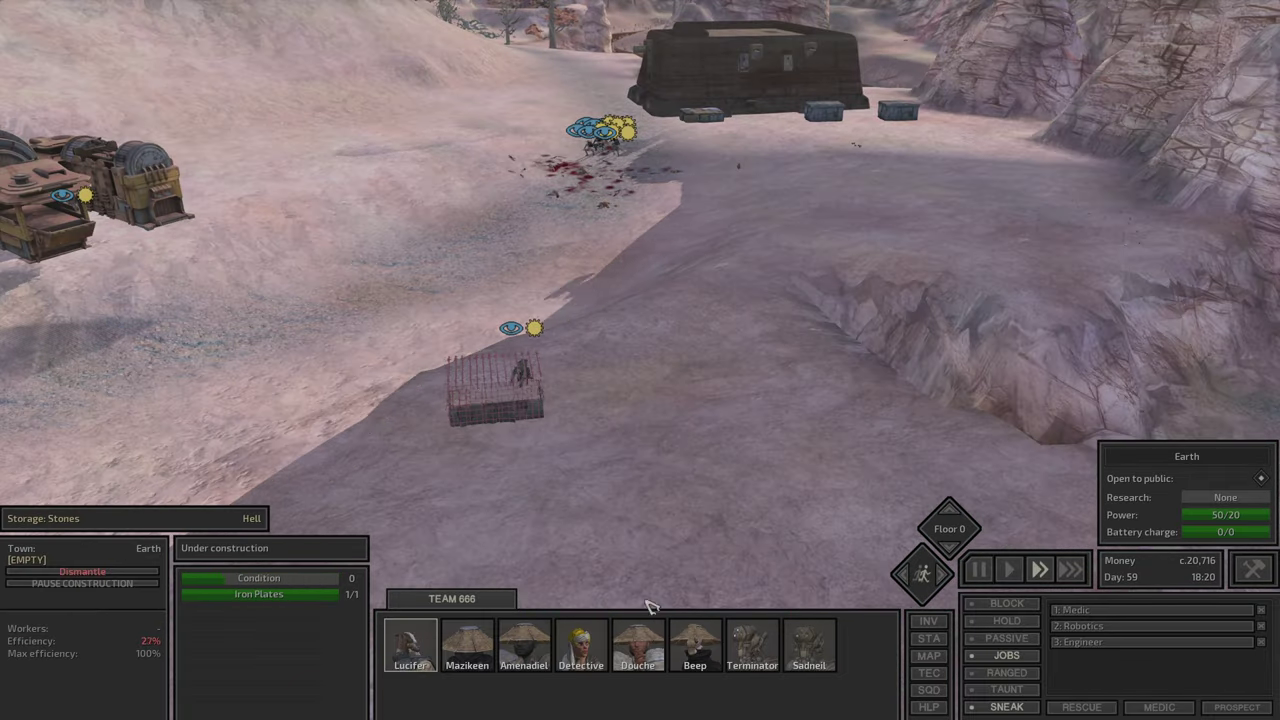
{"action": "double_click", "coordinate": [637, 645]}
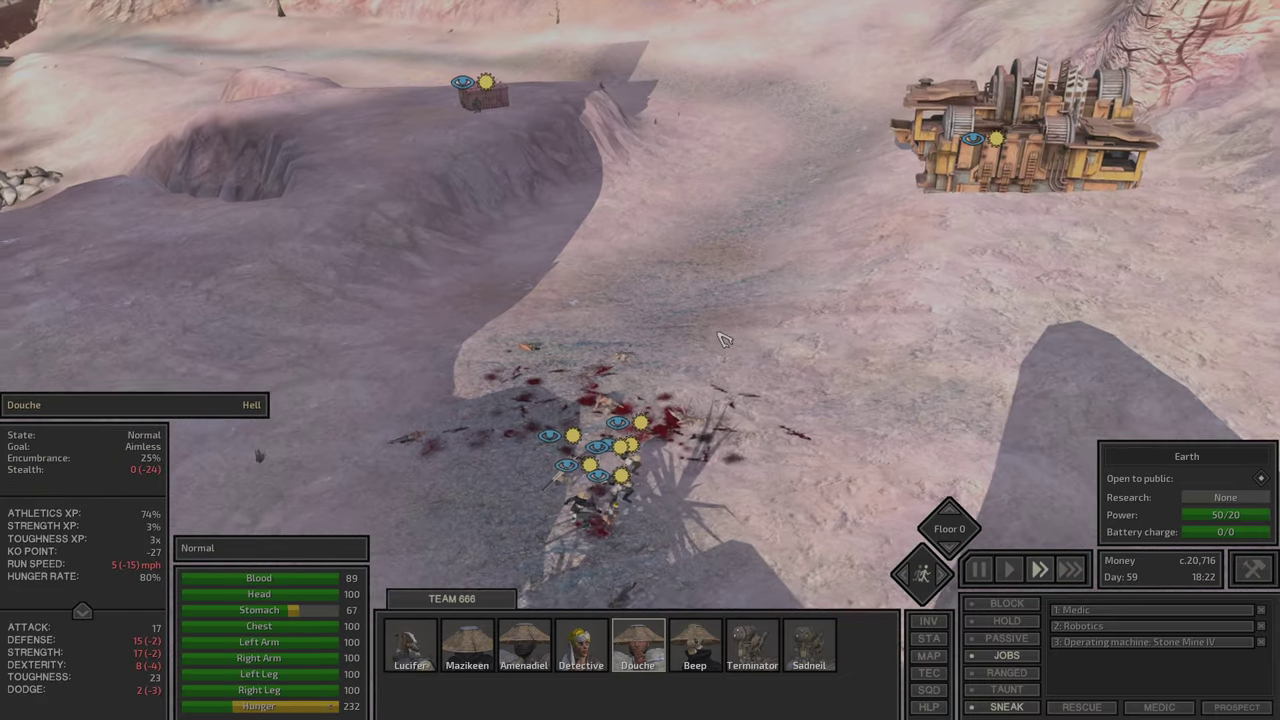
{"action": "key", "text": "q"}
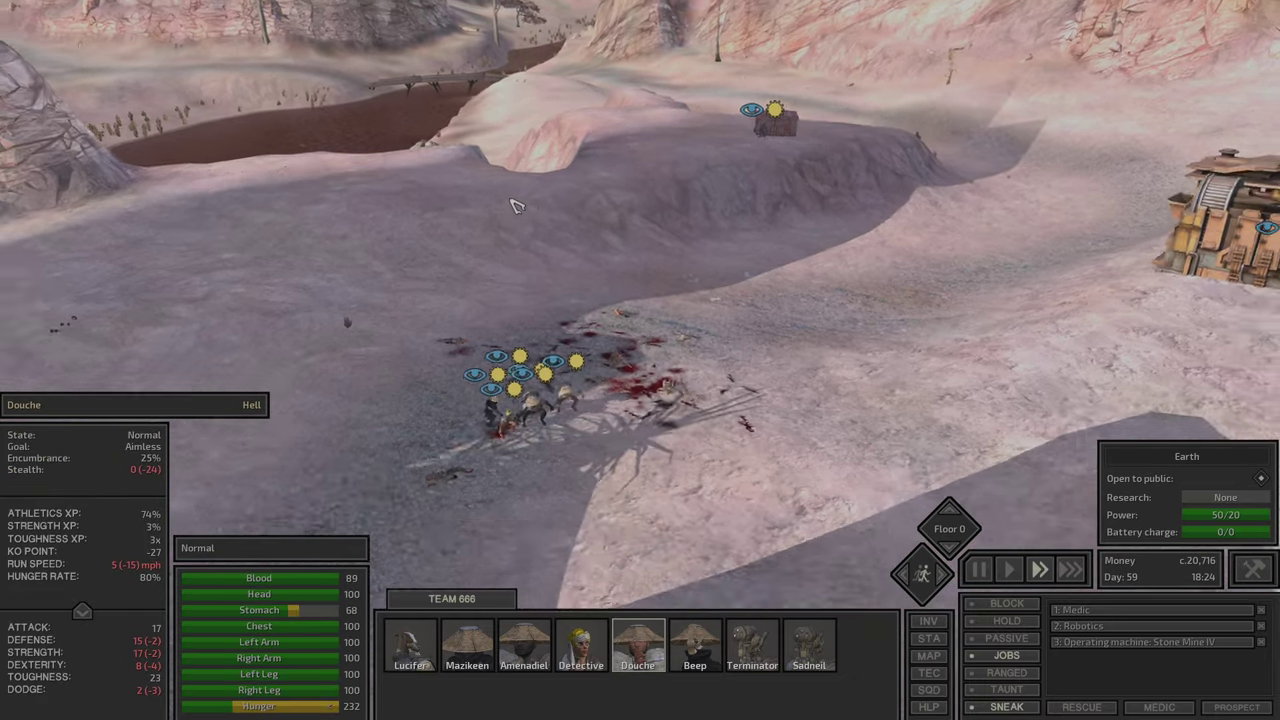
{"action": "key", "text": "w"}
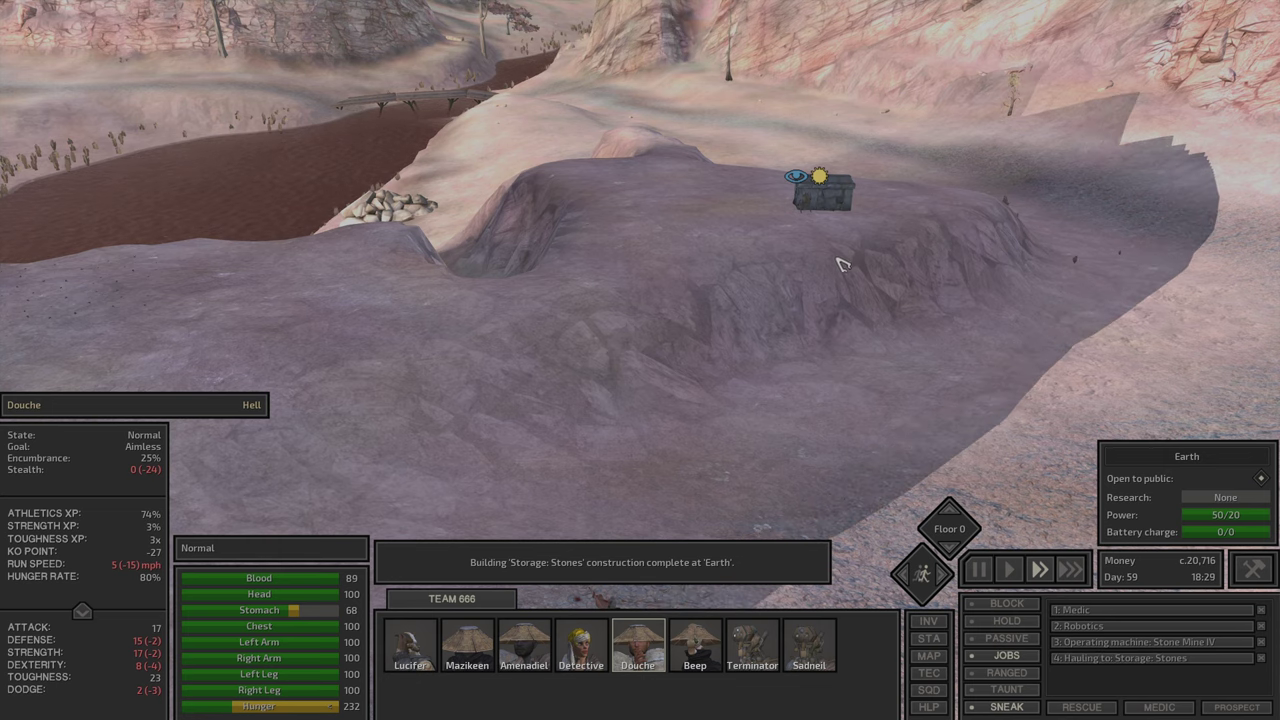
Step: Check the stone mine's output, then have Lucifer dismantle the Storage: Stones box
{"action": "key", "text": "s"}
{"action": "key", "text": "w"}
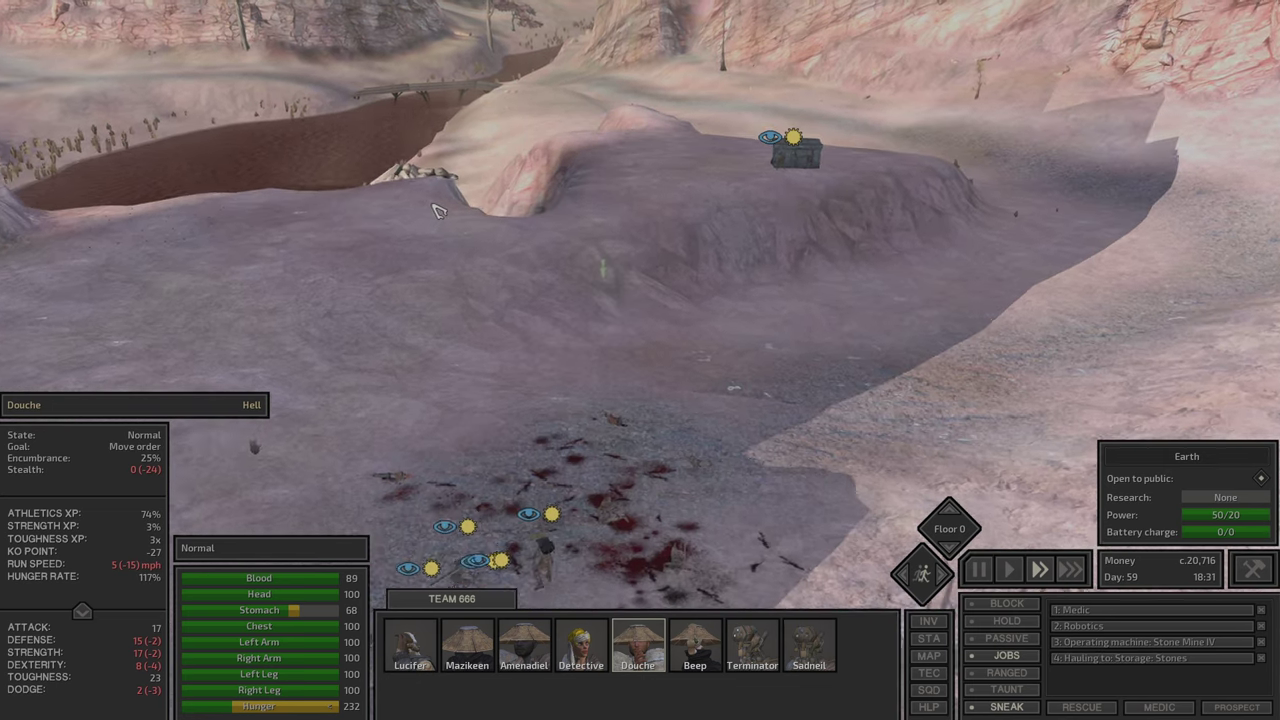
{"action": "left_click", "coordinate": [800, 170]}
{"action": "key", "text": "i"}
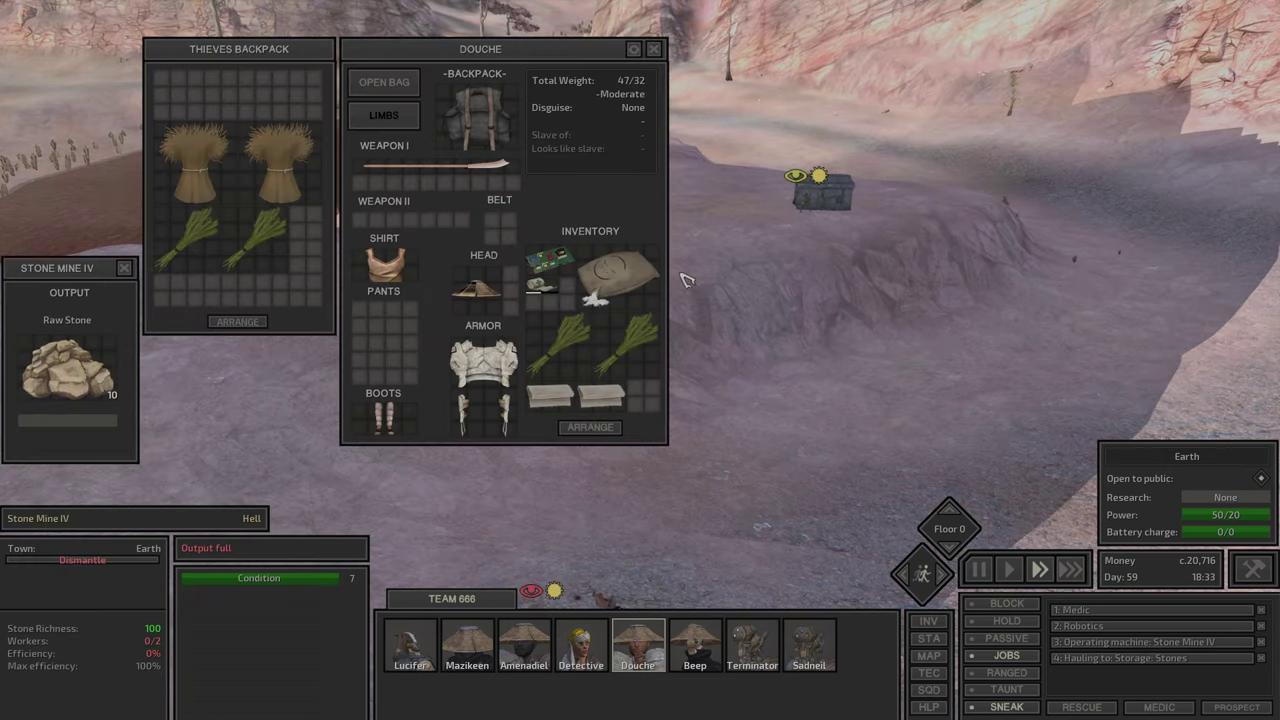
{"action": "key", "text": "Escape"}
{"action": "left_click", "coordinate": [567, 500]}
{"action": "right_click", "coordinate": [818, 200]}
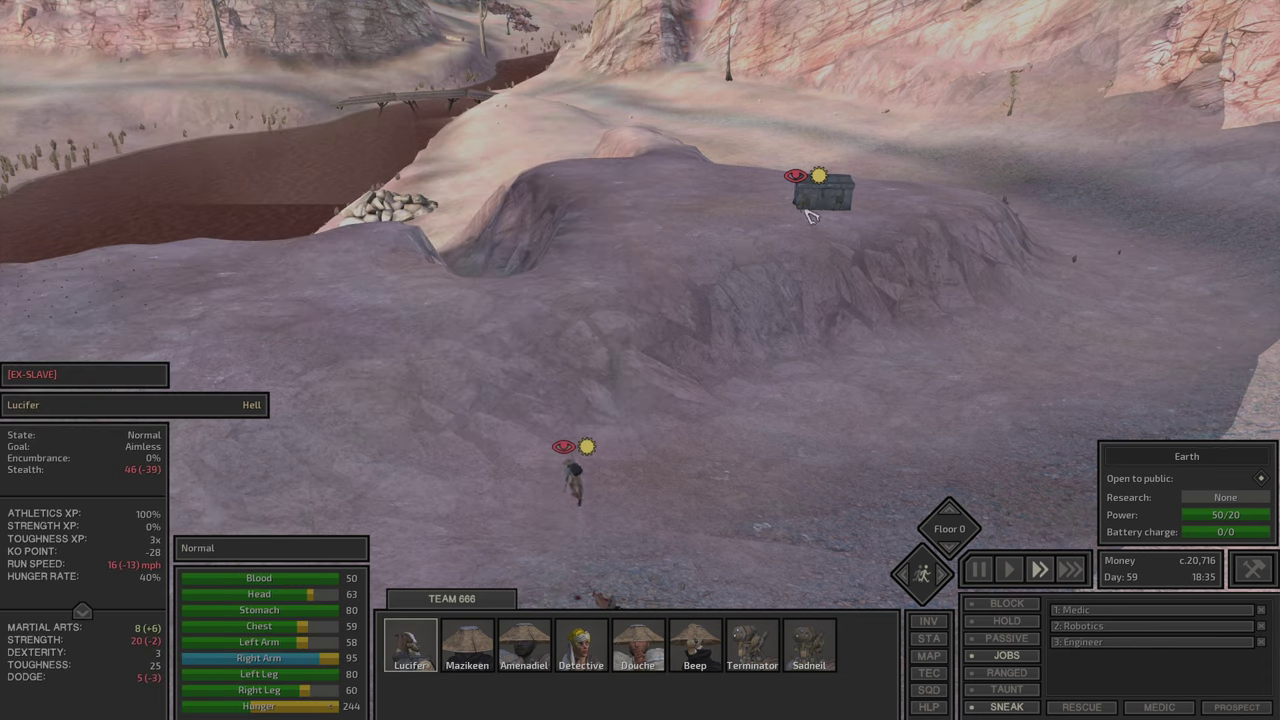
{"action": "left_click", "coordinate": [910, 254]}
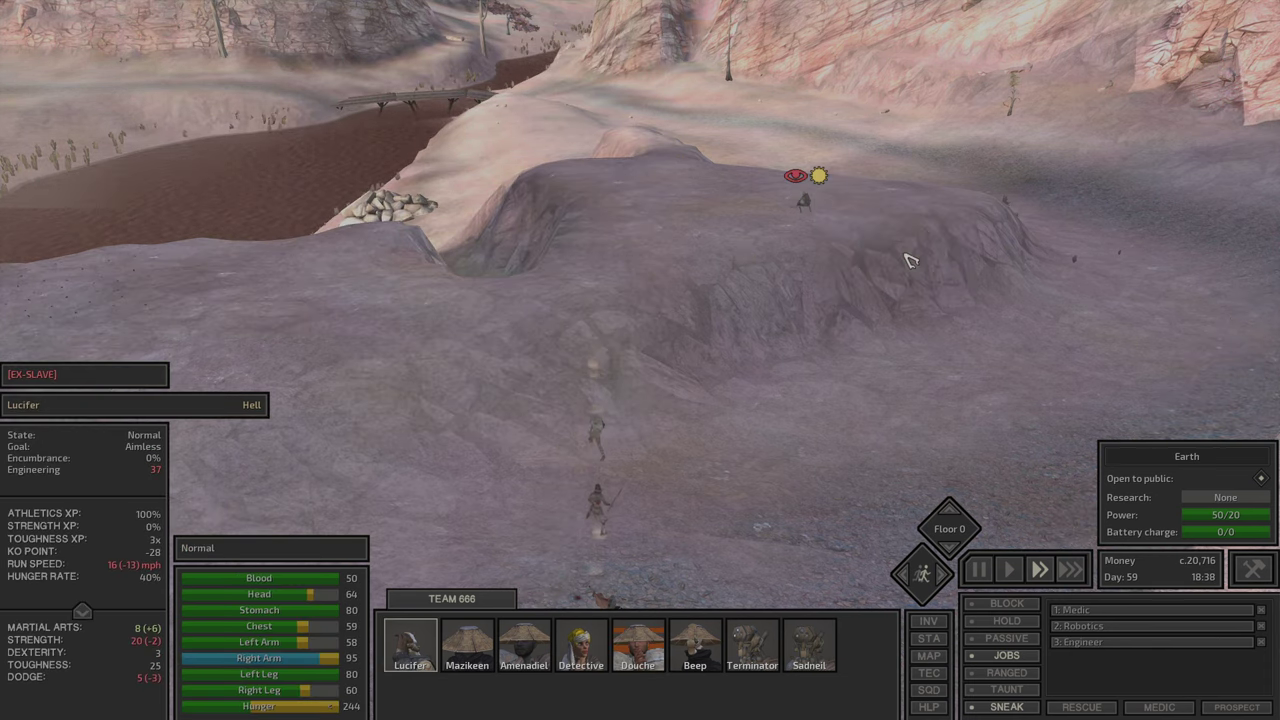
{"action": "scroll", "coordinate": [909, 262], "scroll_direction": "up", "scroll_amount": 3}
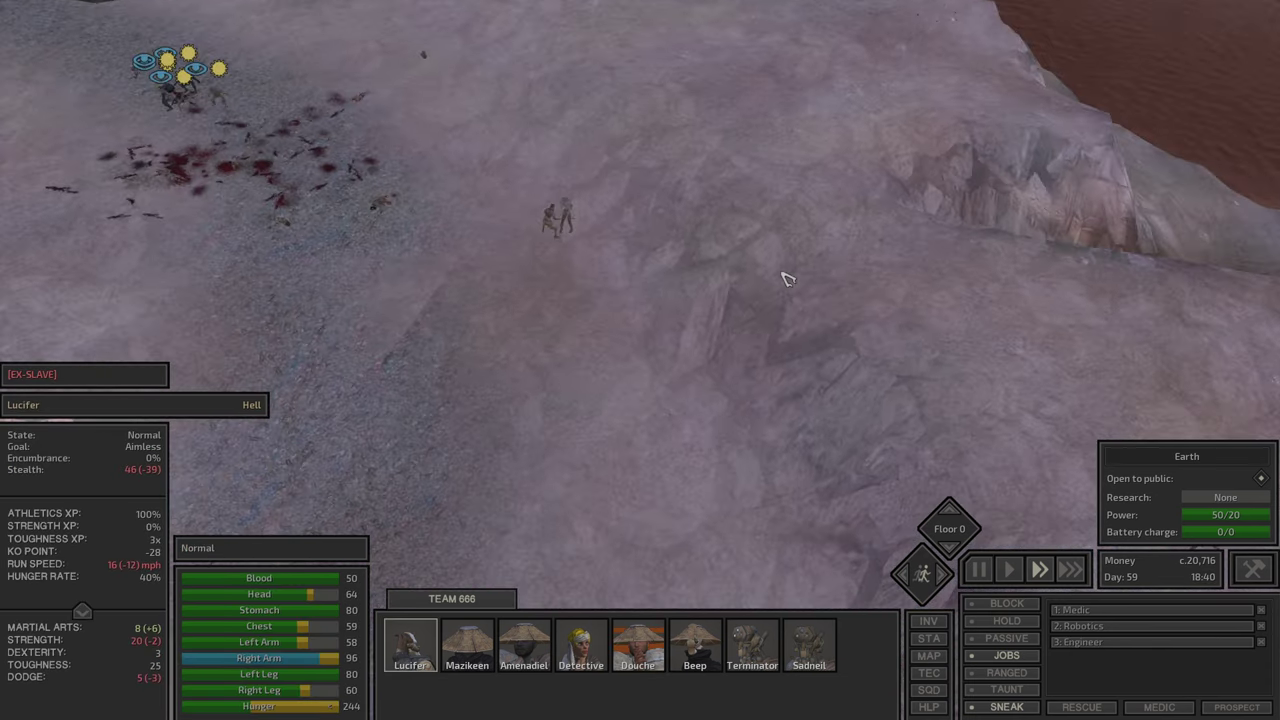
{"action": "scroll", "coordinate": [675, 420], "scroll_direction": "down", "scroll_amount": 3}
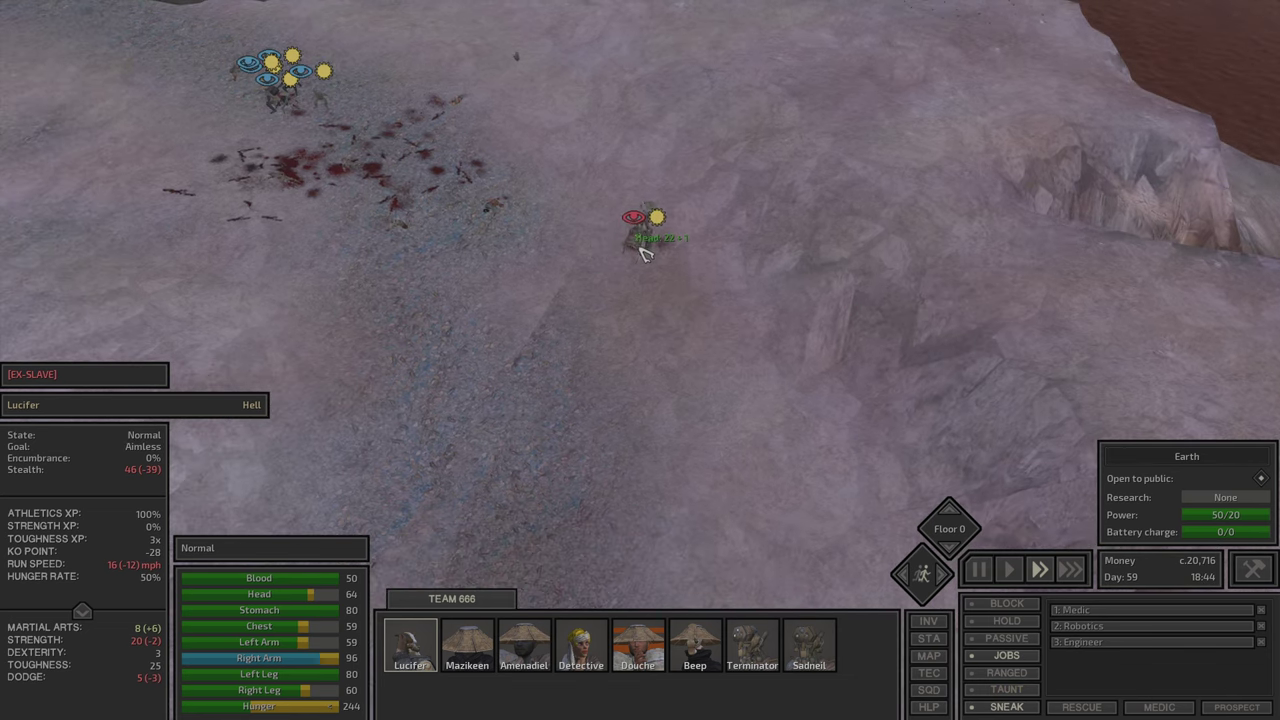
Step: Turn off Lucifer's sneaking so he fights the bandit, and check his inventory
{"action": "left_click", "coordinate": [1000, 706]}
{"action": "key", "text": "q"}
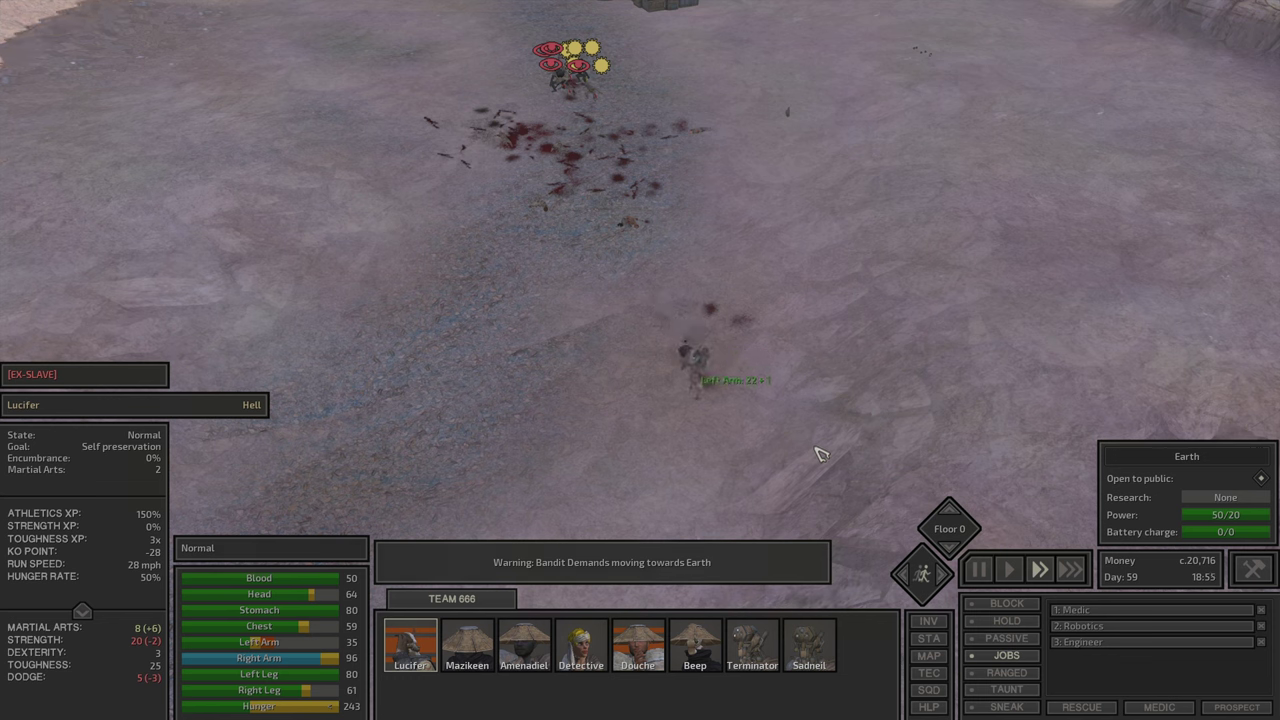
{"action": "key", "text": "i"}
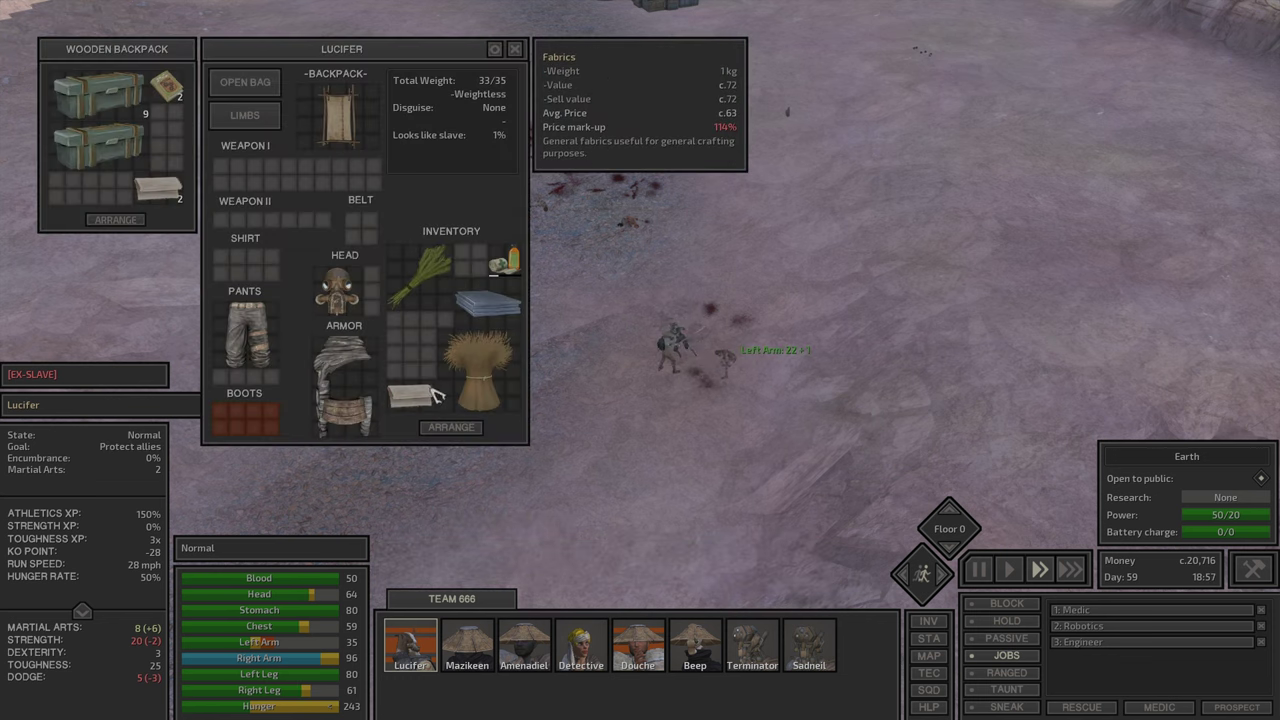
{"action": "key", "text": "i"}
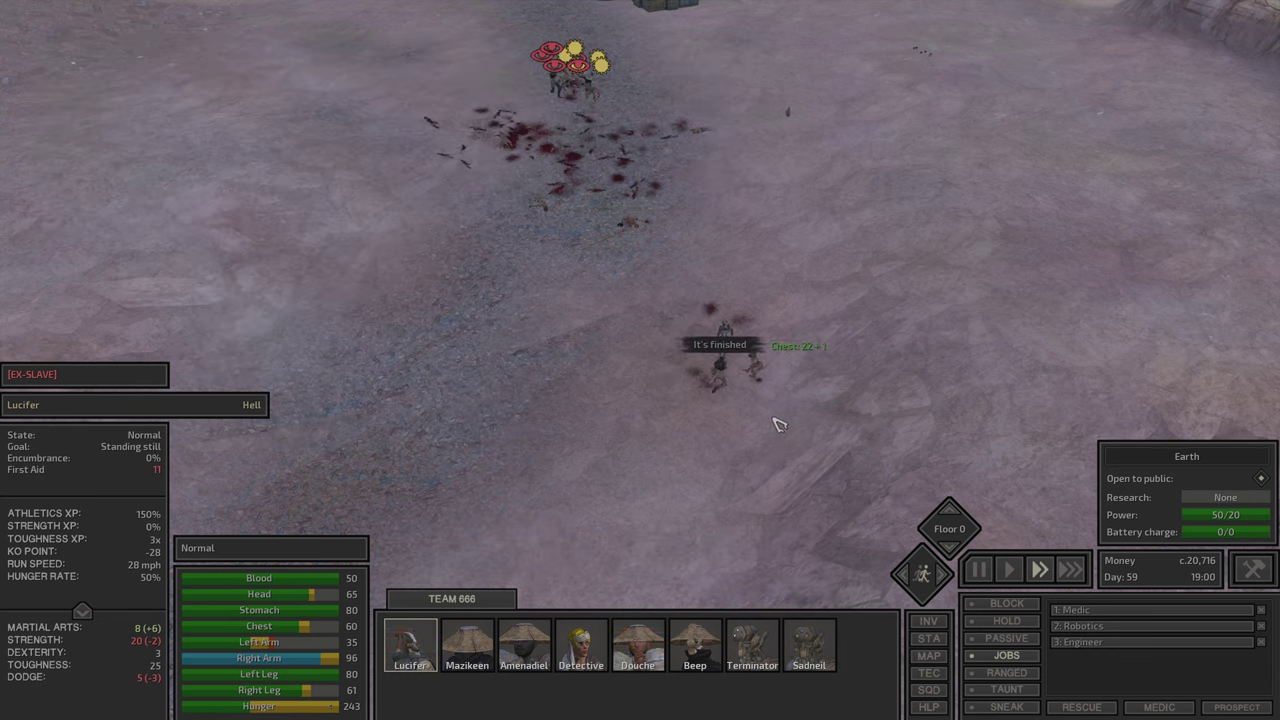
{"action": "key", "text": "w"}
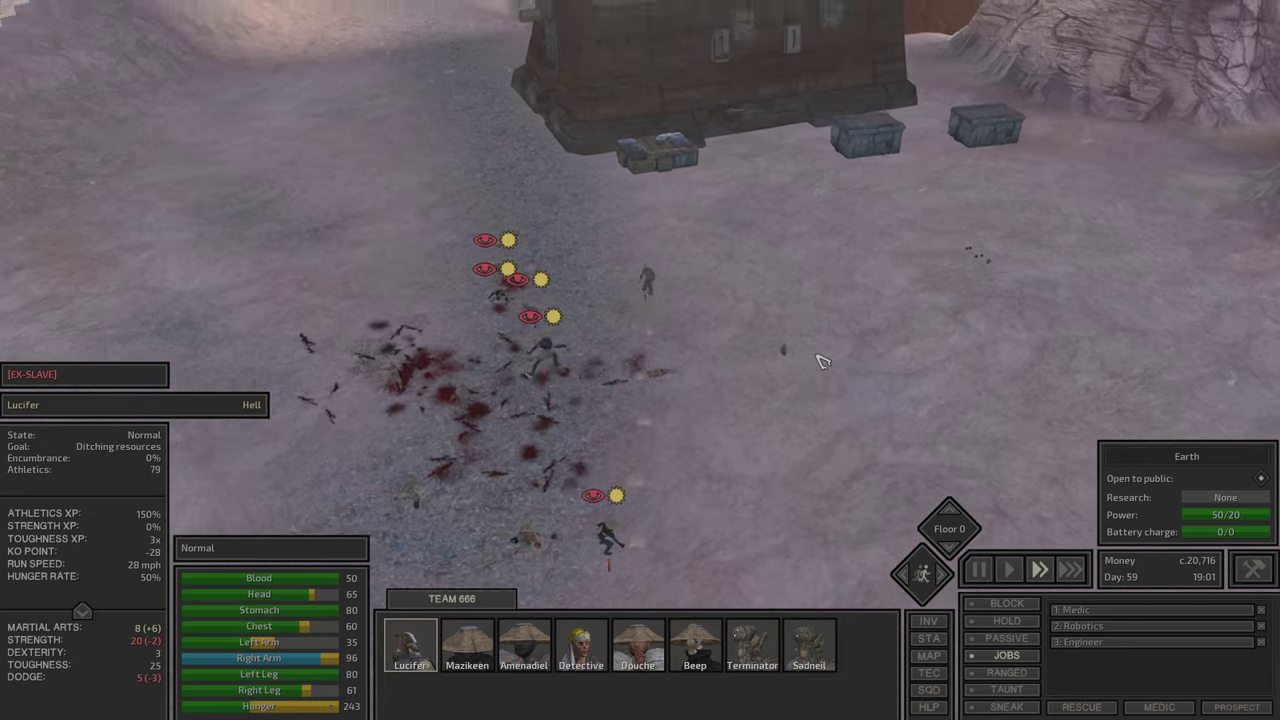
{"action": "scroll", "coordinate": [820, 361], "scroll_direction": "up", "scroll_amount": 3}
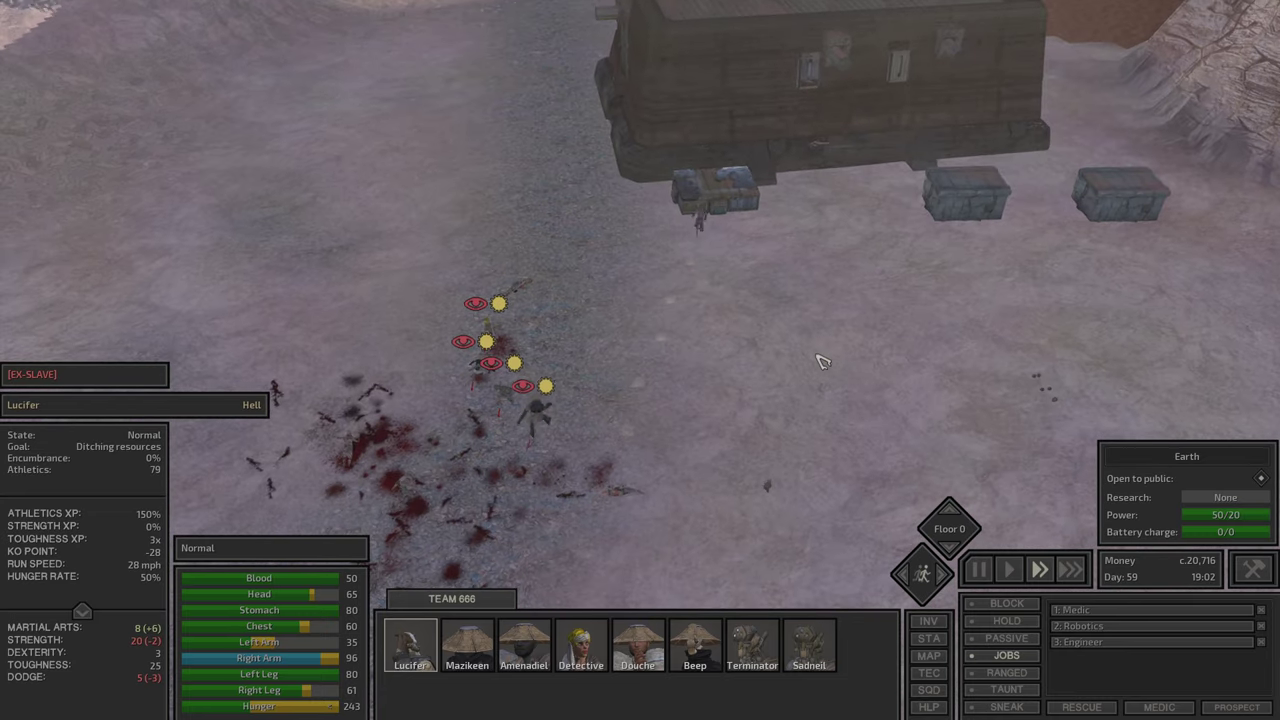
{"action": "key", "text": "i"}
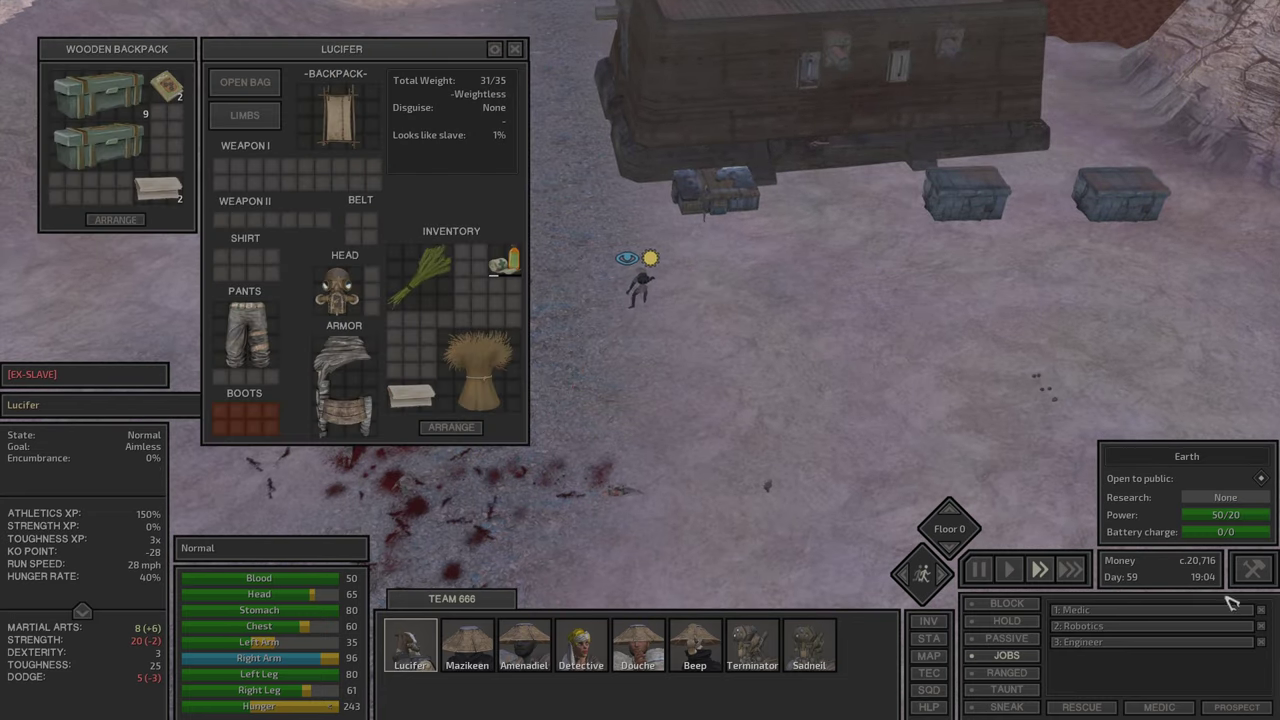
Step: Place a Storage: Stones beside the base building and confirm its placement
{"action": "left_click", "coordinate": [1253, 569]}
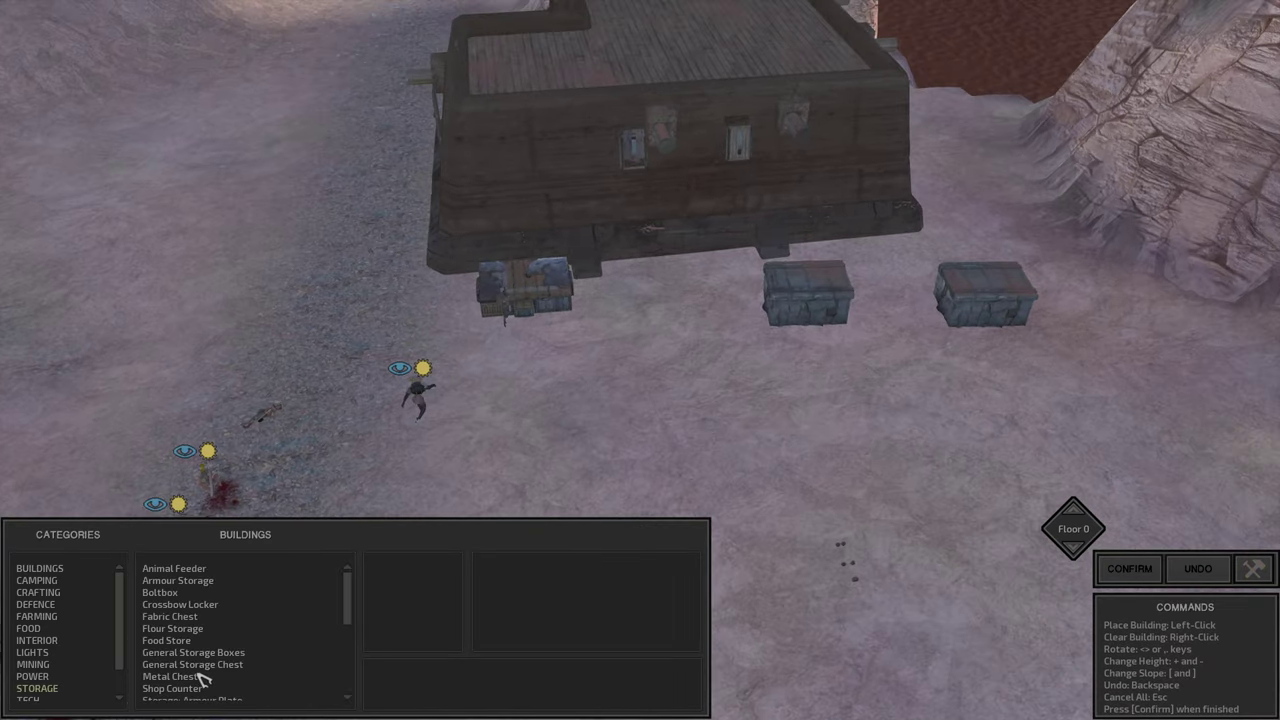
{"action": "scroll", "coordinate": [210, 678], "scroll_direction": "down", "scroll_amount": 5}
{"action": "scroll", "coordinate": [228, 700], "scroll_direction": "down", "scroll_amount": 3}
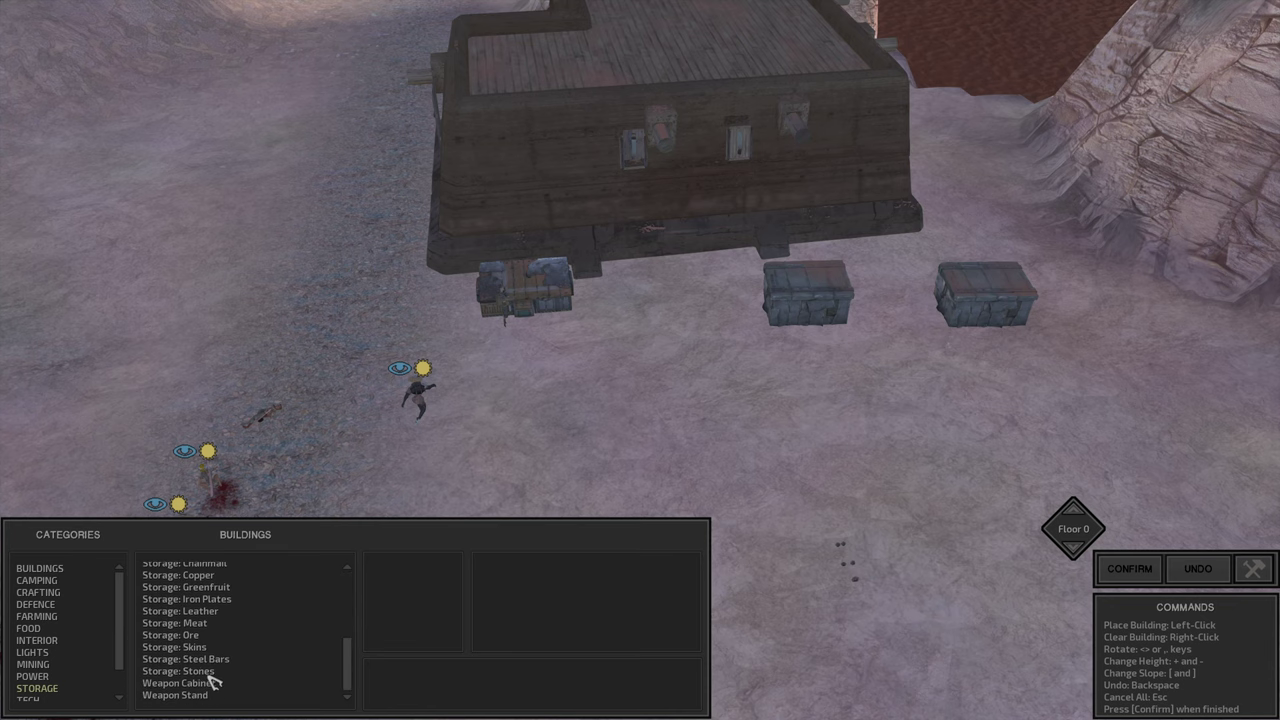
{"action": "left_click", "coordinate": [209, 671]}
{"action": "scroll", "coordinate": [560, 370], "scroll_direction": "up", "scroll_amount": 3}
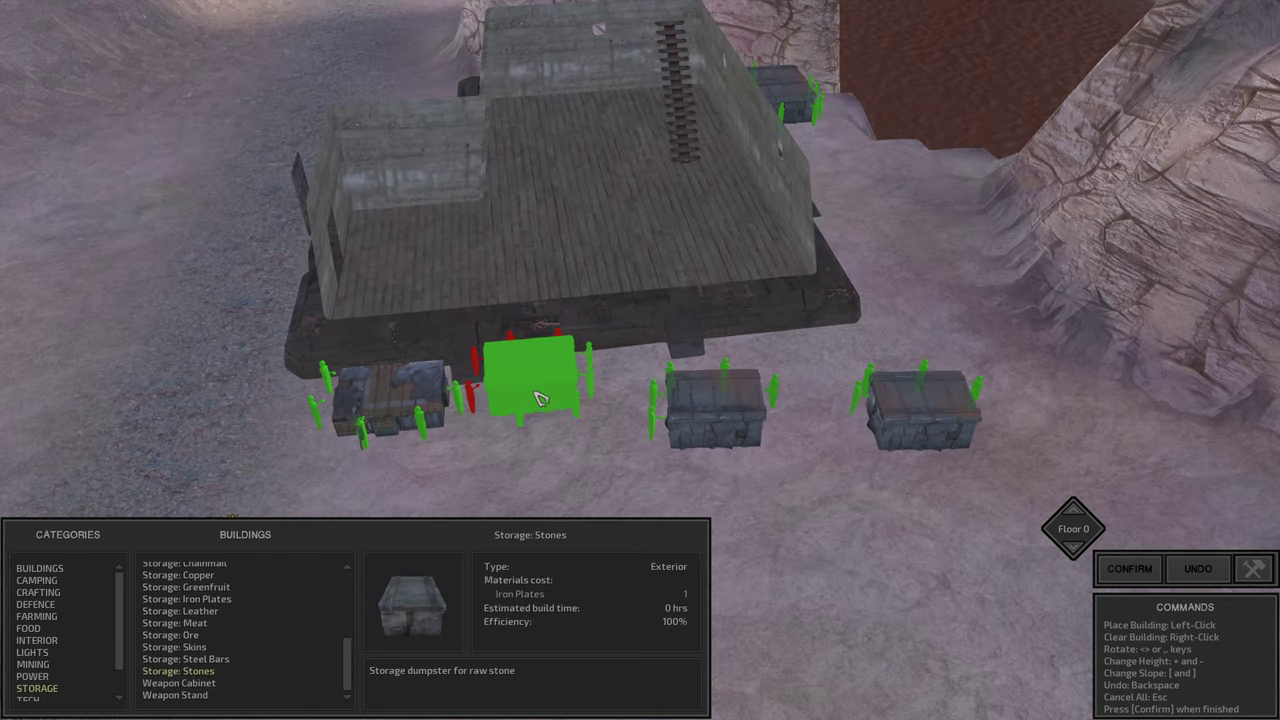
{"action": "left_click", "coordinate": [537, 398]}
{"action": "left_click", "coordinate": [1129, 568]}
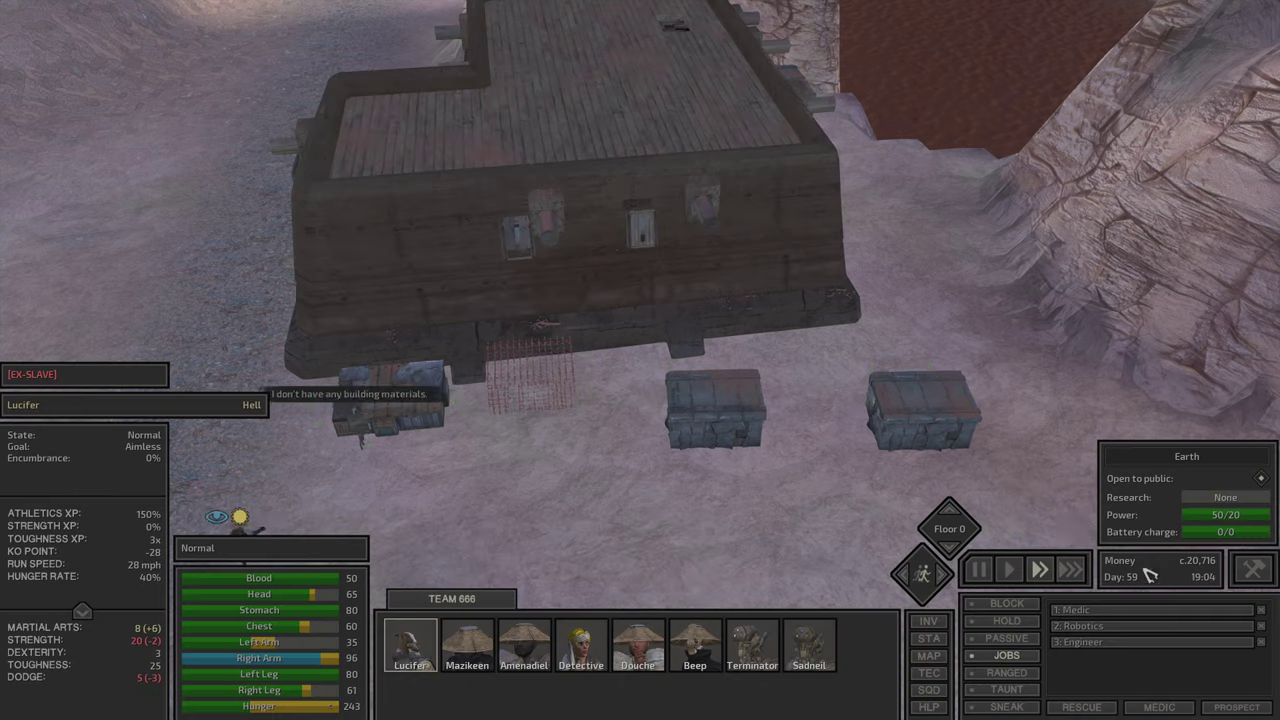
Step: Select Terminator near the bloodied ground
{"action": "key", "text": "a"}
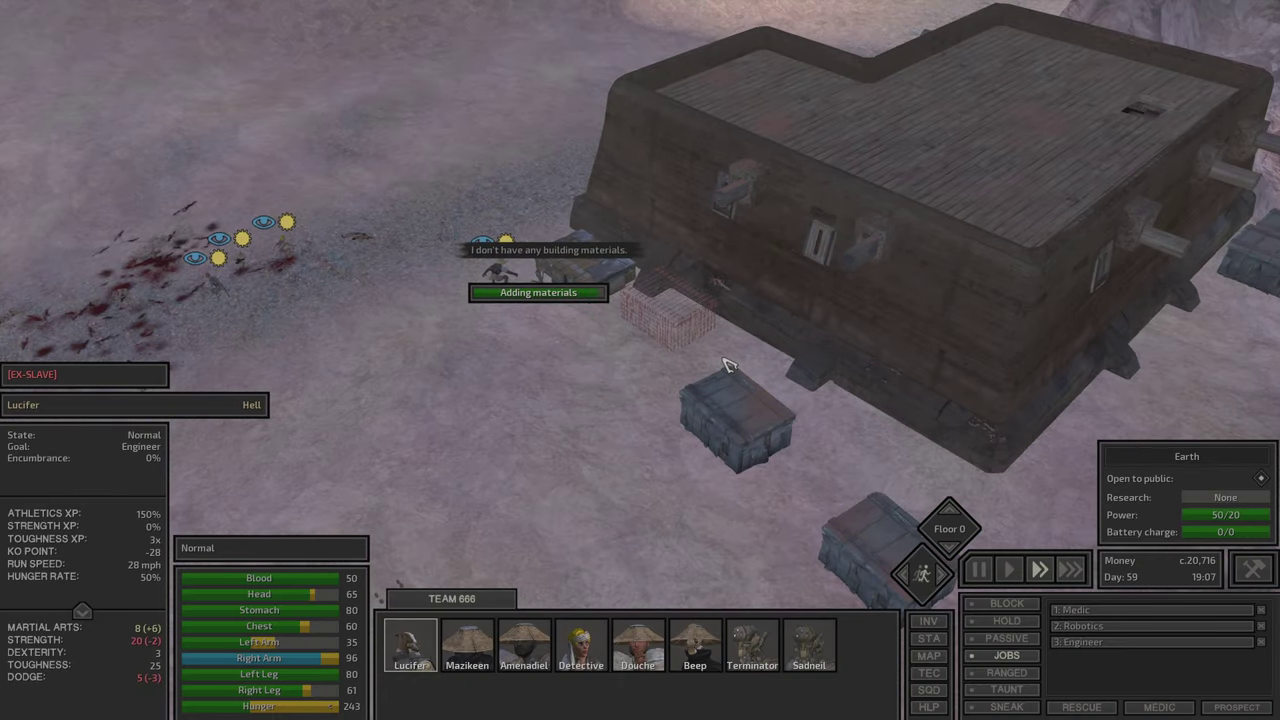
{"action": "key", "text": "a"}
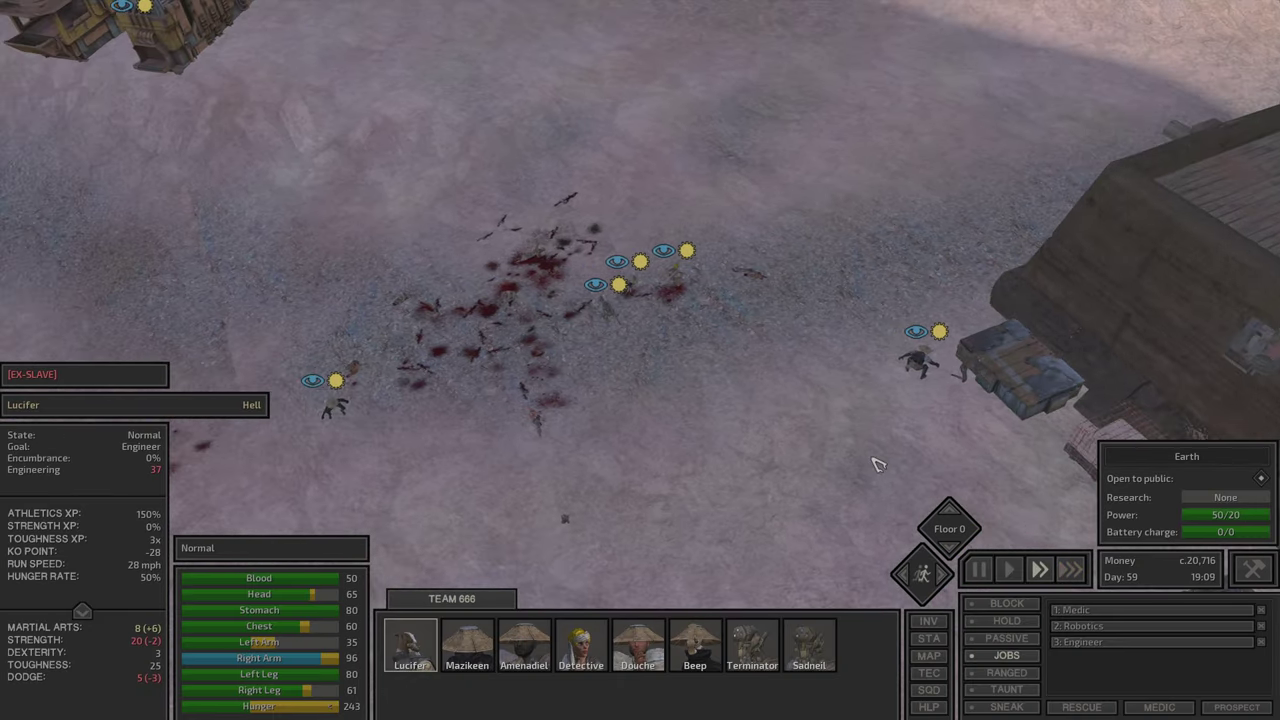
{"action": "left_click", "coordinate": [777, 668]}
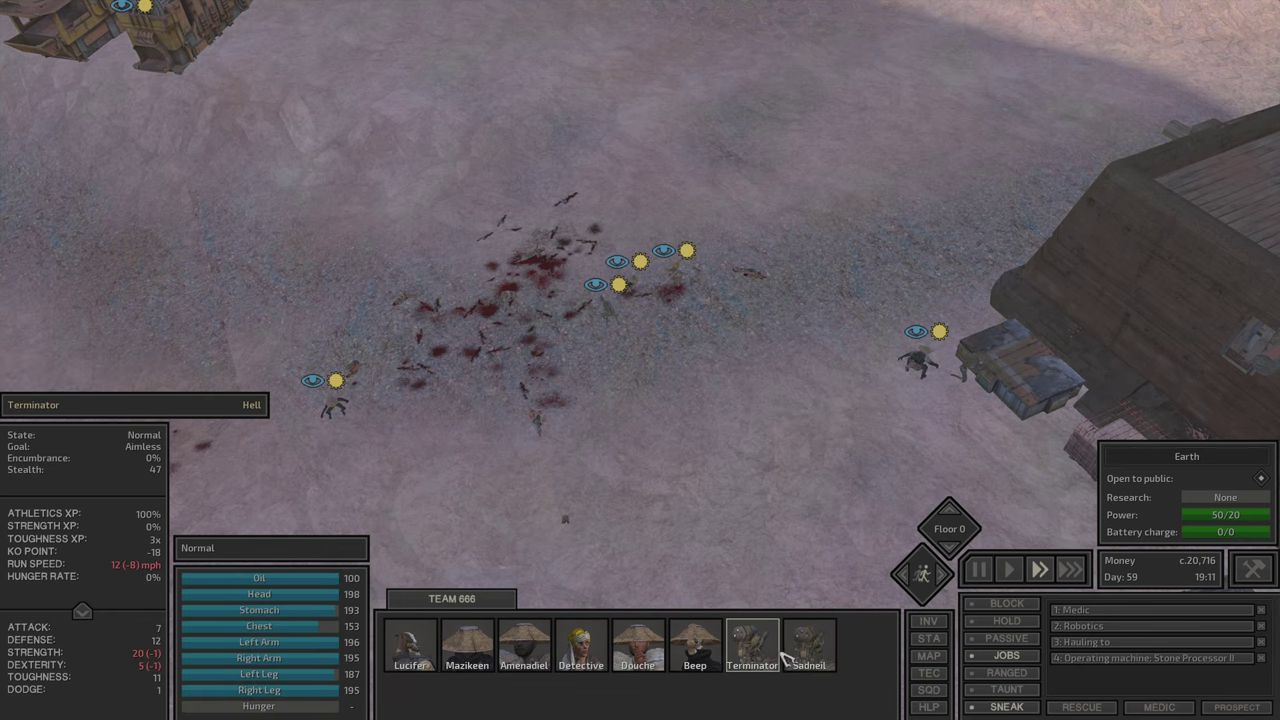
{"action": "key", "text": "d"}
Step: Hand Douche's sack over to Detective
{"action": "left_click", "coordinate": [655, 655]}
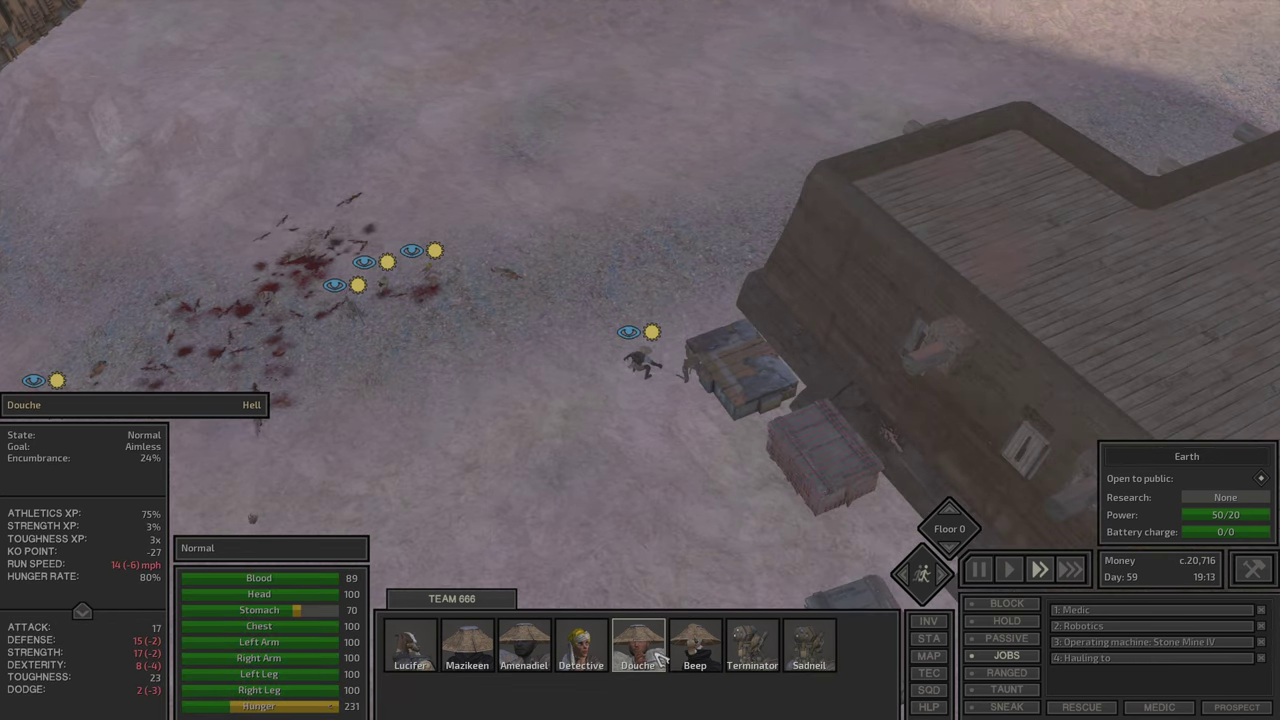
{"action": "key", "text": "i"}
{"action": "left_click", "coordinate": [514, 275]}
{"action": "left_click", "coordinate": [410, 640]}
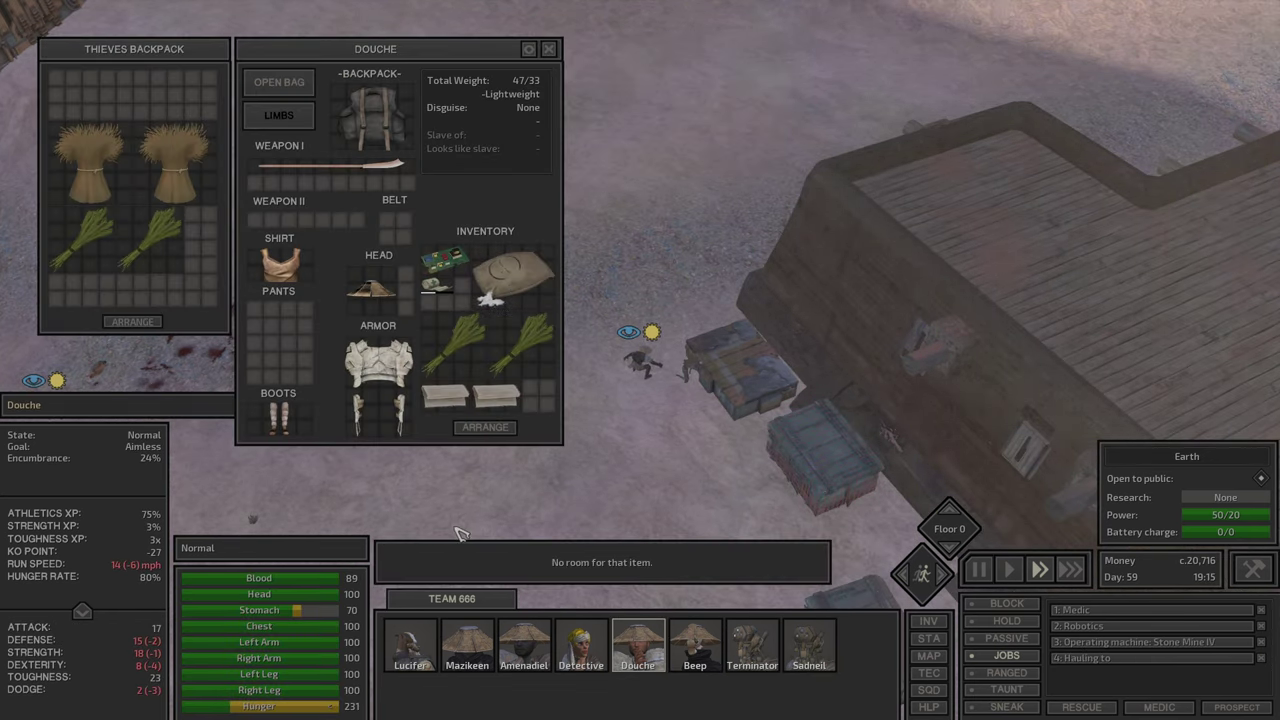
{"action": "left_click", "coordinate": [514, 275]}
{"action": "left_click", "coordinate": [470, 630]}
{"action": "left_click", "coordinate": [514, 275]}
{"action": "left_click", "coordinate": [533, 625]}
{"action": "left_click", "coordinate": [525, 295]}
{"action": "left_click", "coordinate": [580, 640]}
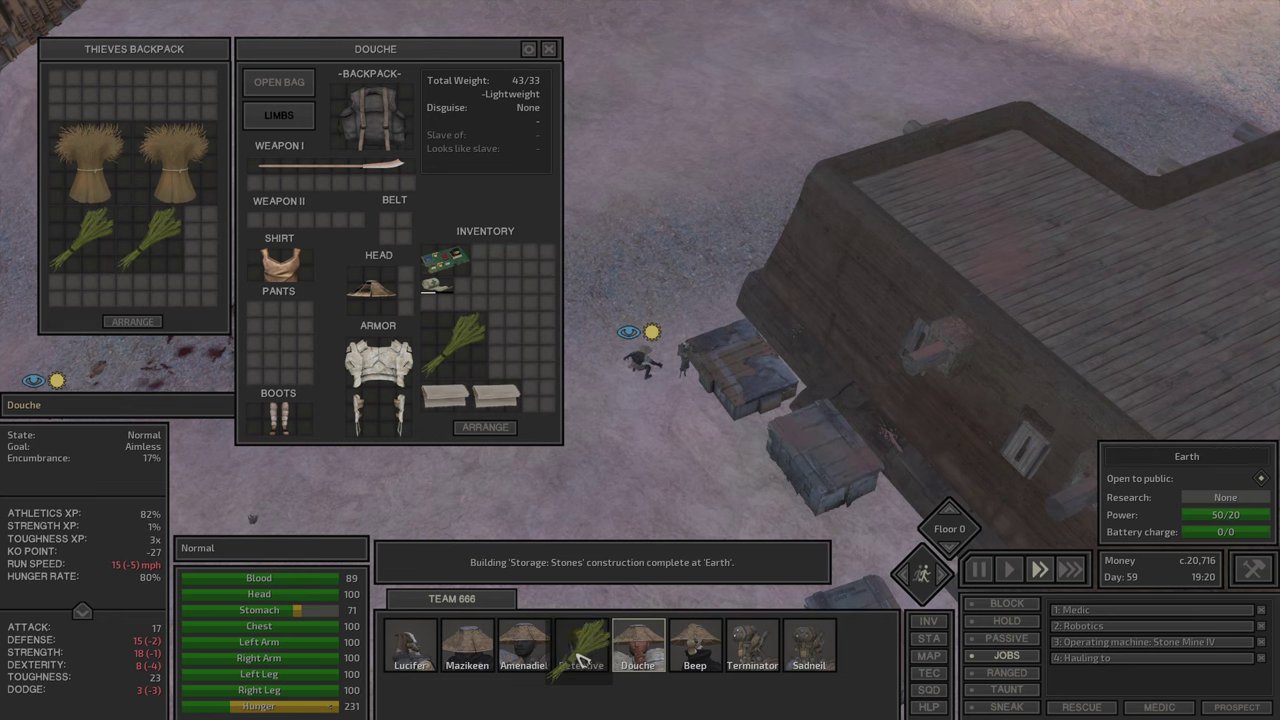
Step: Try passing a grass bundle from Douche to Terminator, then put it back
{"action": "left_click", "coordinate": [515, 347]}
{"action": "left_click", "coordinate": [720, 643]}
{"action": "left_click", "coordinate": [503, 352]}
{"action": "left_click", "coordinate": [745, 650]}
{"action": "left_click", "coordinate": [520, 345]}
{"action": "left_click", "coordinate": [790, 655]}
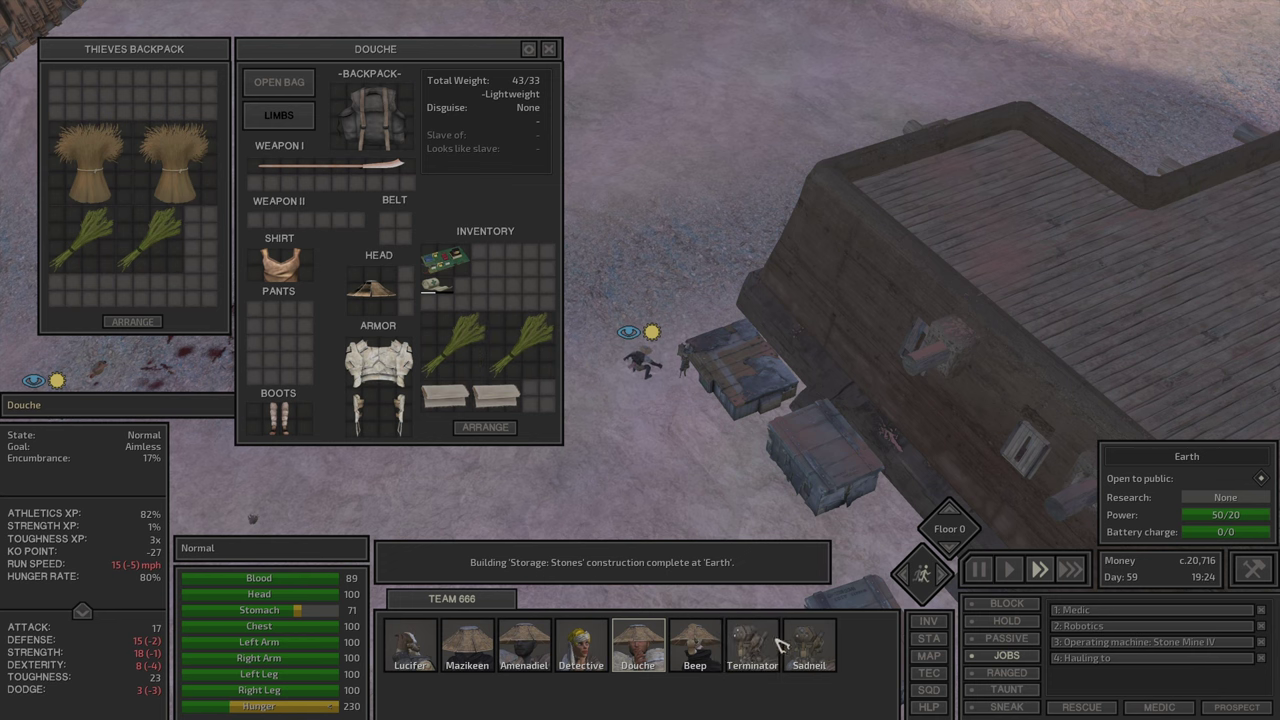
Step: Give Mazikeen a hemp bundle from Douche's inventory
{"action": "left_click", "coordinate": [470, 648]}
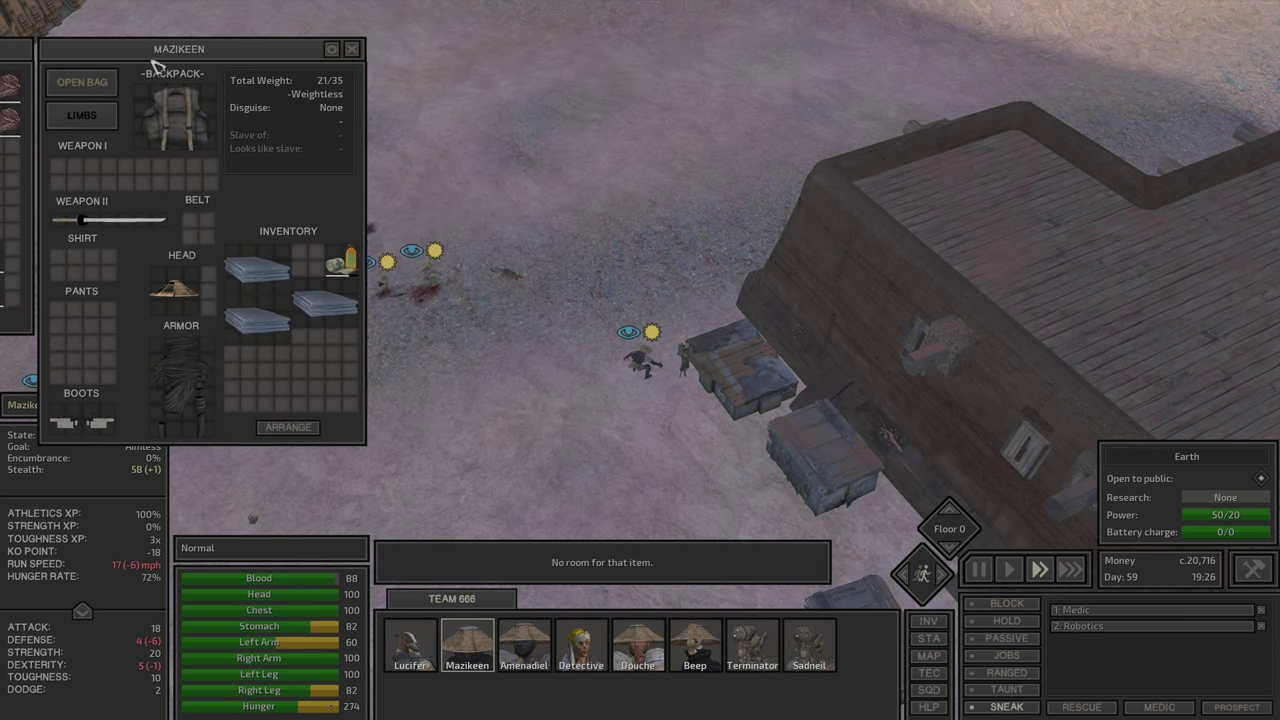
{"action": "left_click_drag", "start_coordinate": [170, 57], "coordinate": [248, 51]}
{"action": "left_click", "coordinate": [637, 660]}
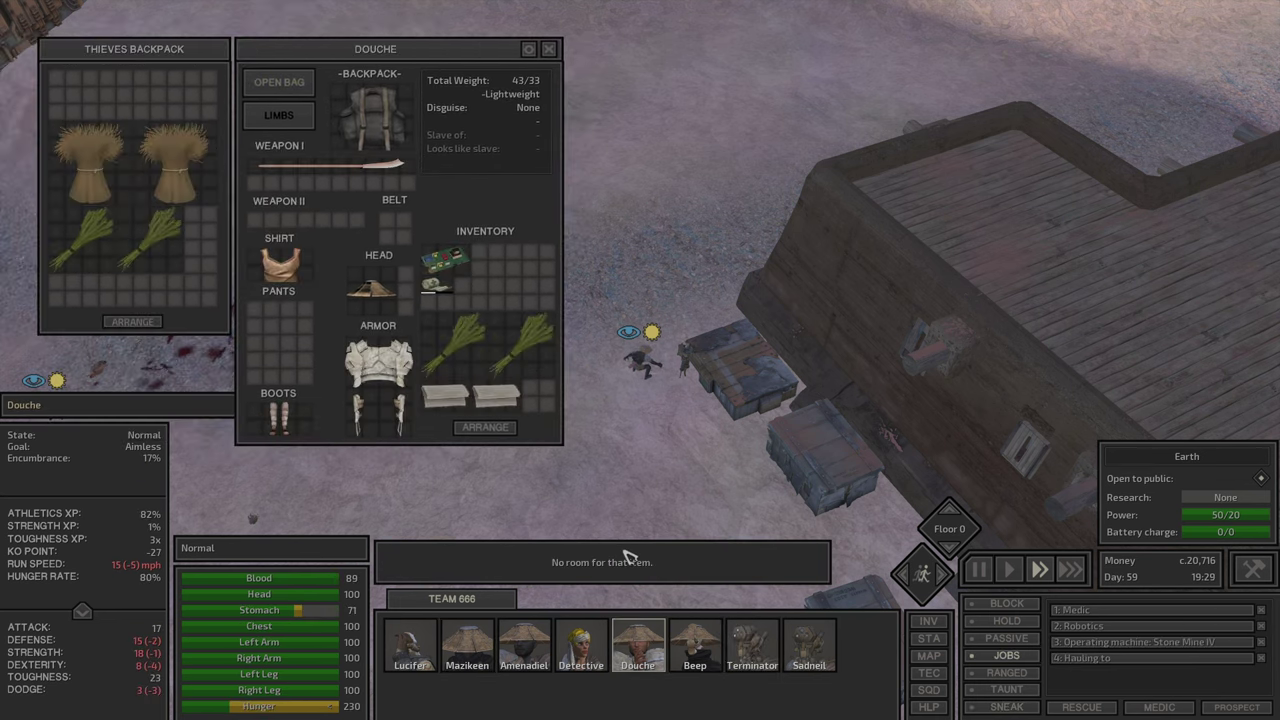
{"action": "left_click", "coordinate": [455, 340]}
{"action": "left_click", "coordinate": [455, 345]}
{"action": "left_click", "coordinate": [458, 370]}
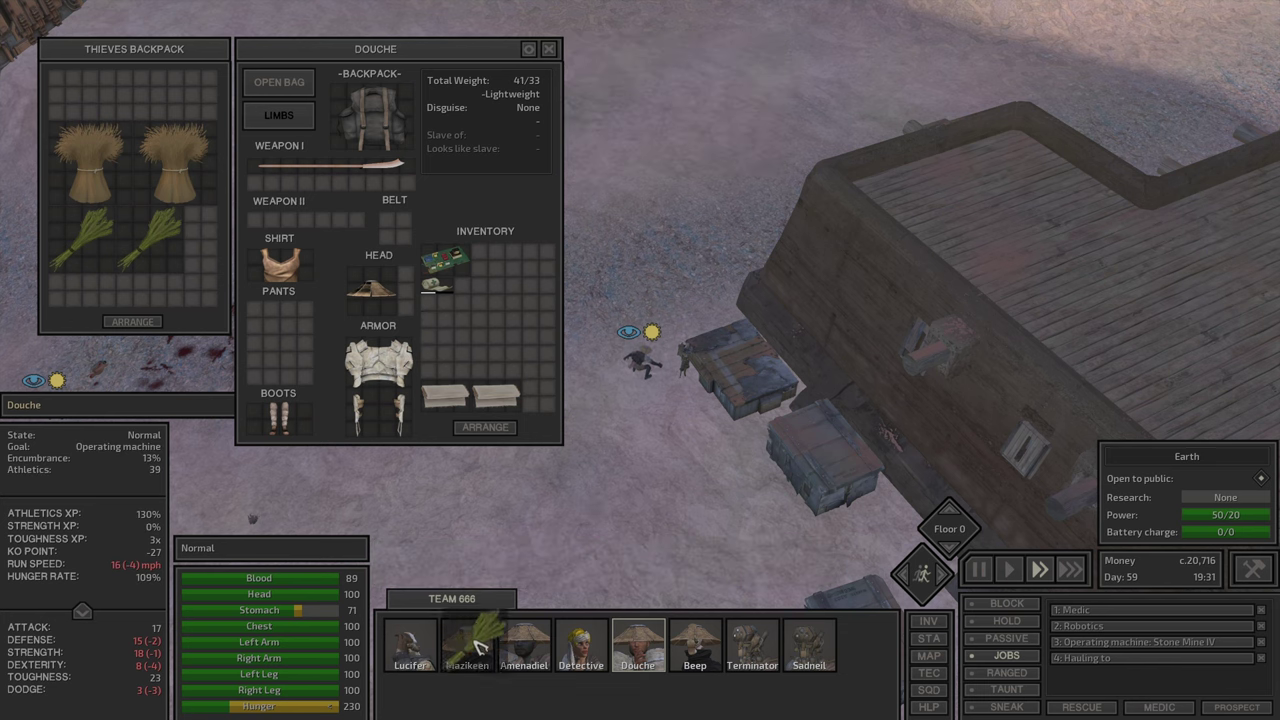
{"action": "left_click", "coordinate": [497, 397]}
{"action": "left_click", "coordinate": [467, 645]}
{"action": "left_click", "coordinate": [445, 397]}
{"action": "left_click", "coordinate": [600, 662]}
Step: Review the inventories of Terminator, Amenadiel, Detective and her backpack, and Sadneil
{"action": "double_click", "coordinate": [752, 650]}
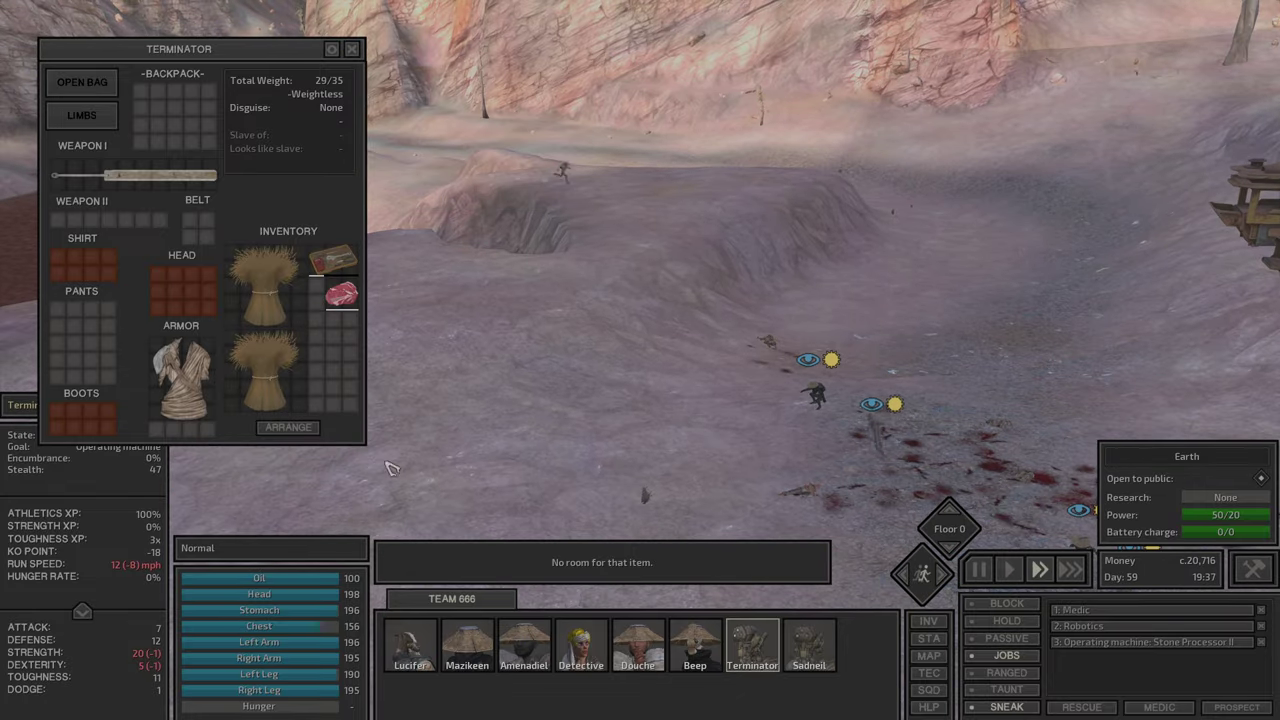
{"action": "left_click", "coordinate": [503, 660]}
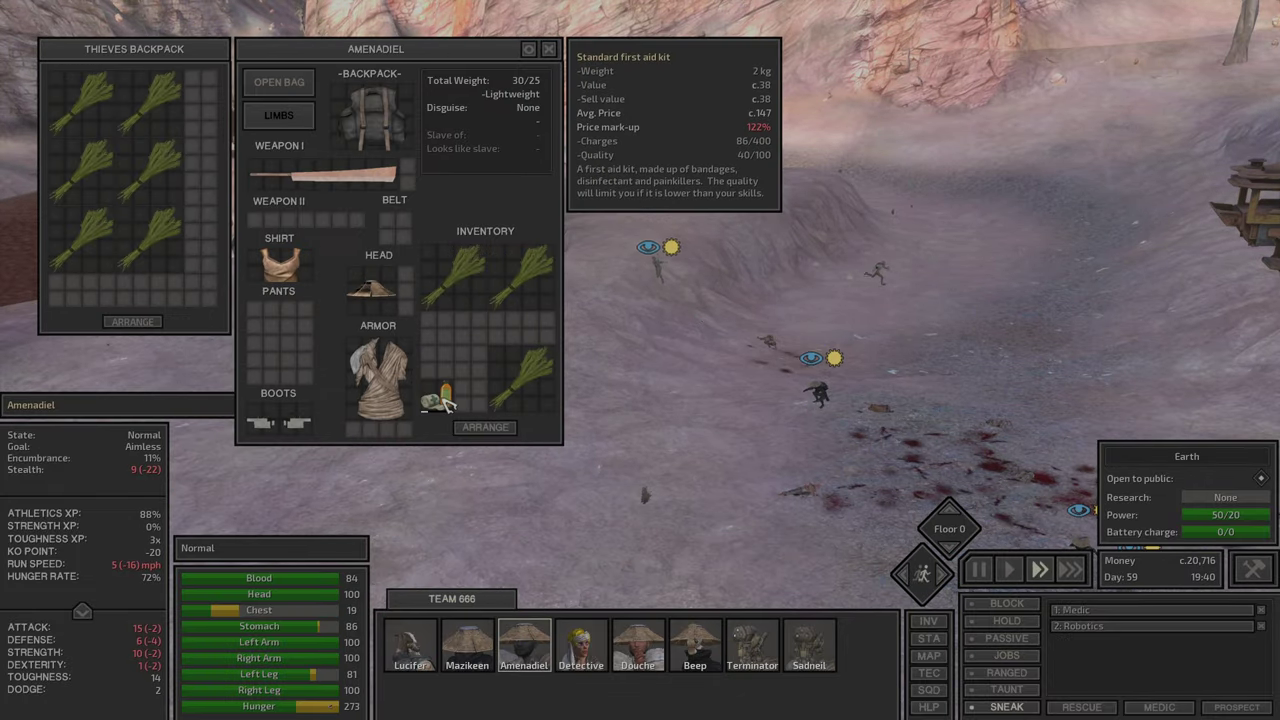
{"action": "left_click", "coordinate": [580, 650]}
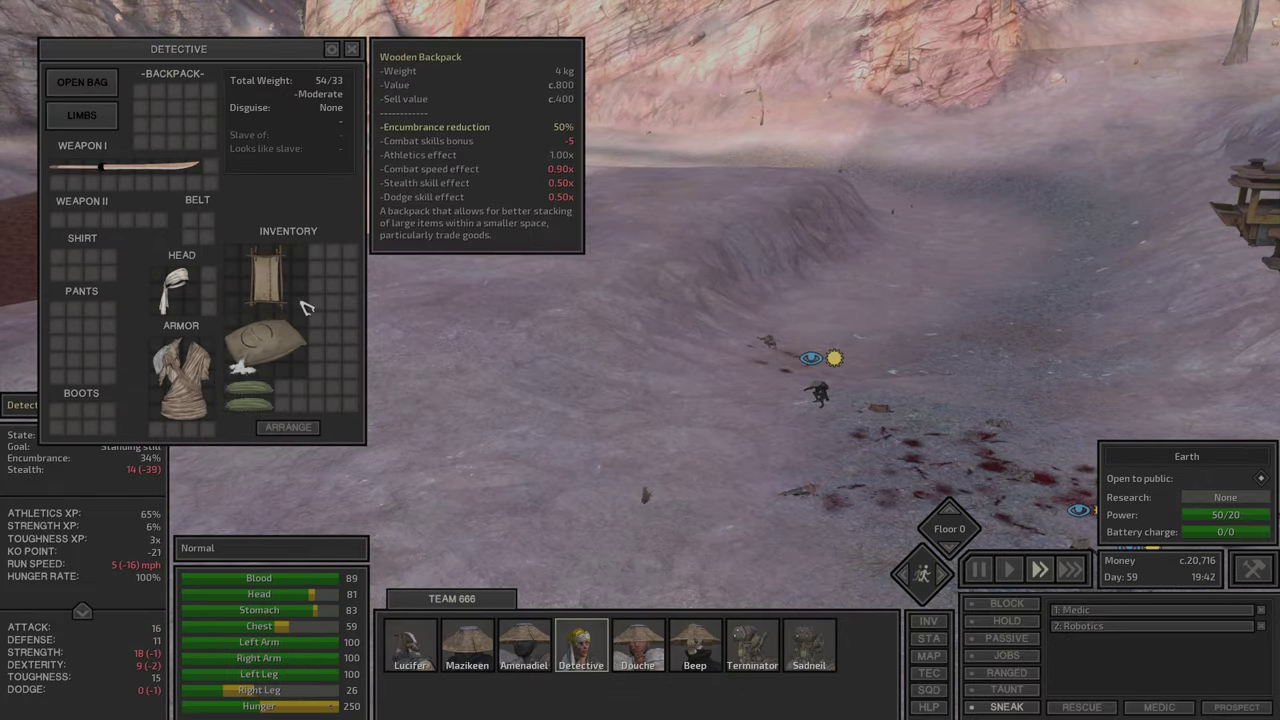
{"action": "left_click", "coordinate": [110, 84]}
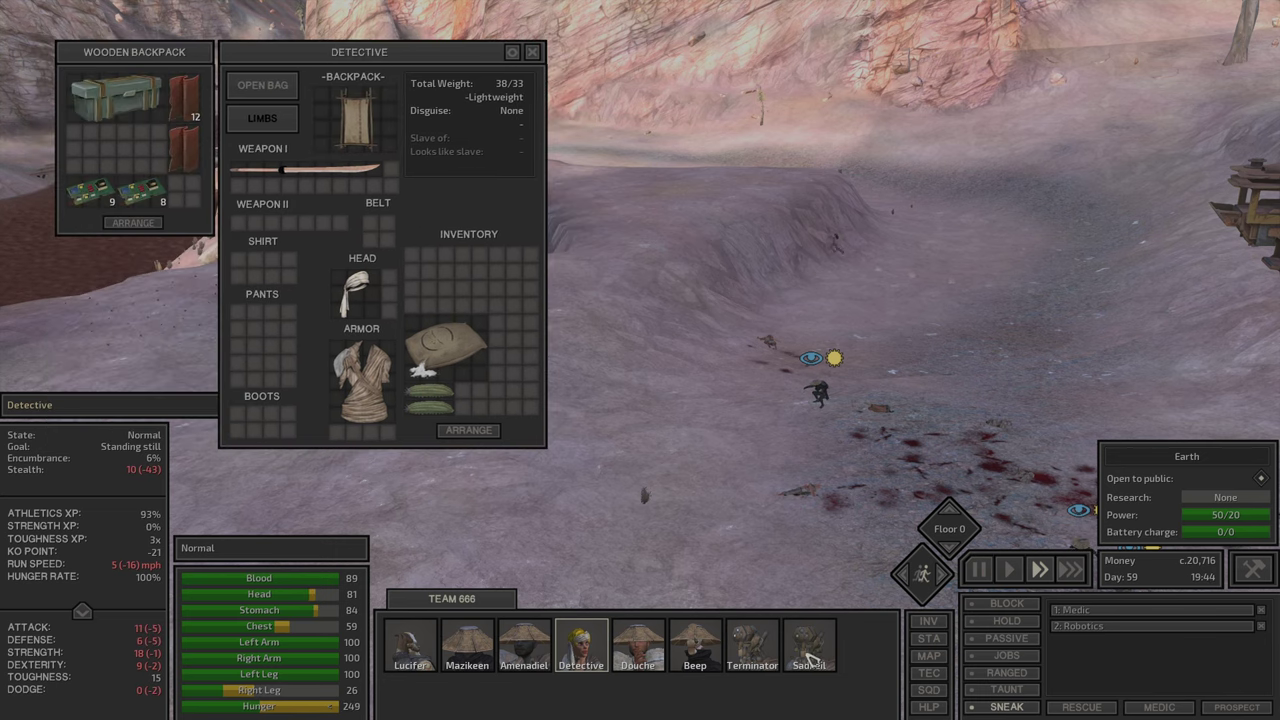
{"action": "left_click", "coordinate": [810, 655]}
Step: Pick up Terminator's wheatstraw and put it back into his inventory
{"action": "left_click", "coordinate": [752, 648]}
{"action": "left_click", "coordinate": [262, 285]}
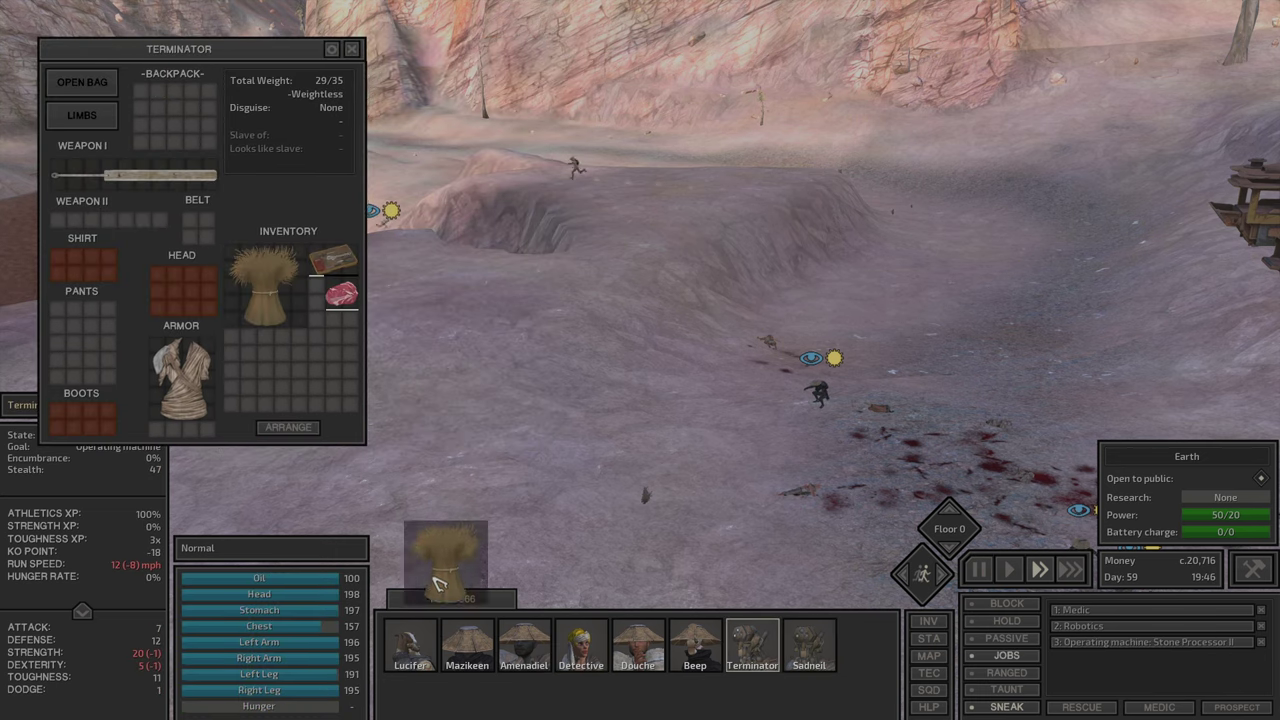
{"action": "left_click", "coordinate": [505, 678]}
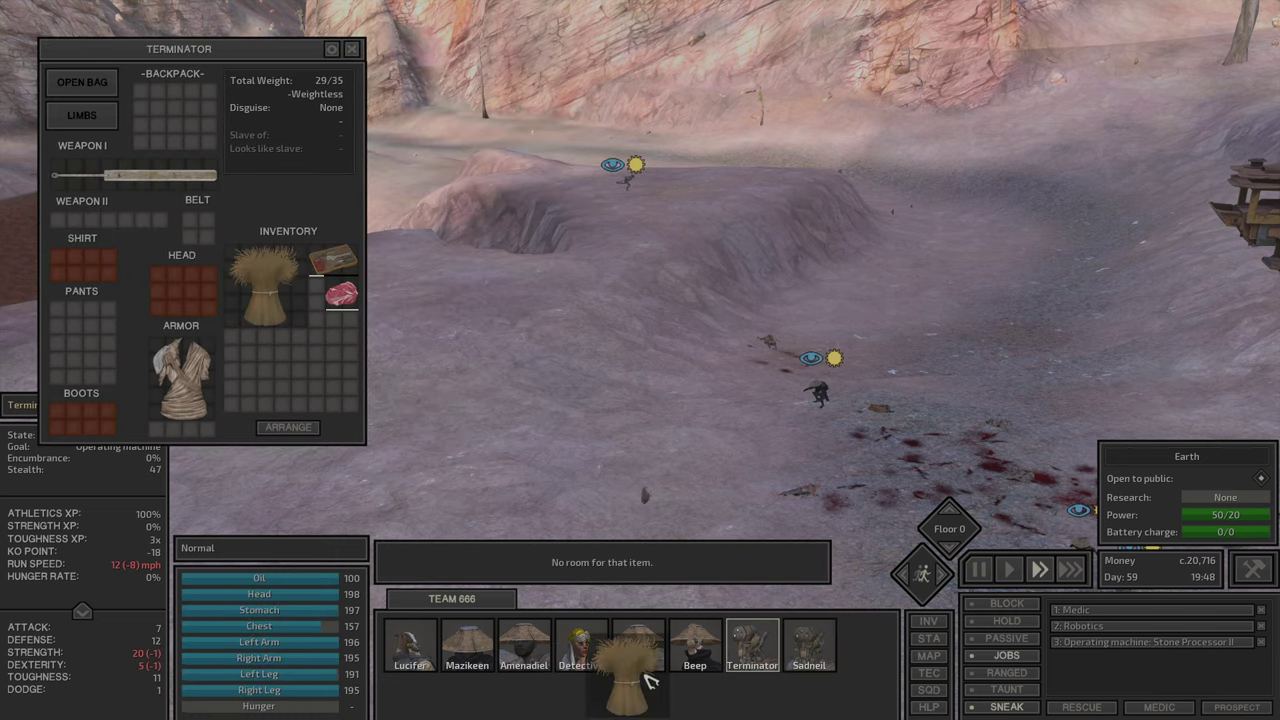
{"action": "left_click", "coordinate": [690, 650]}
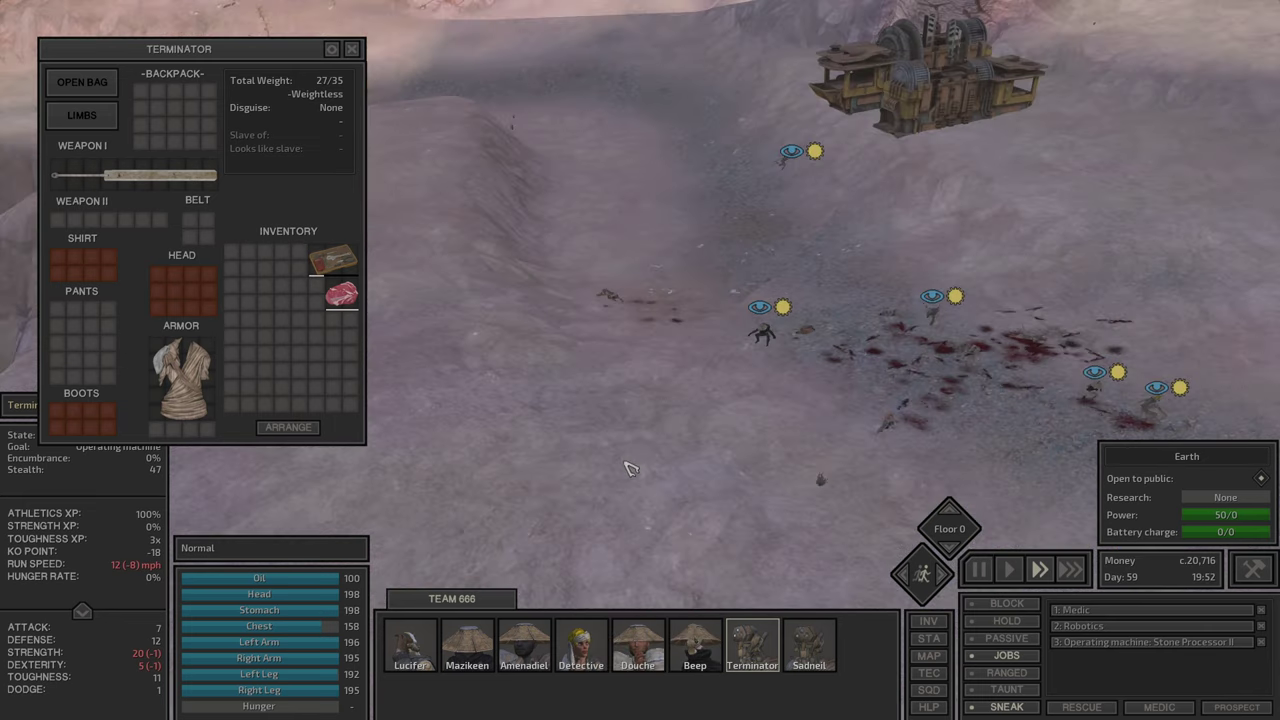
Step: Inspect the Stone Processor II, Iron Refinery II, Stone Mine IV, stone and iron plate storages, then pause
{"action": "key", "text": "i"}
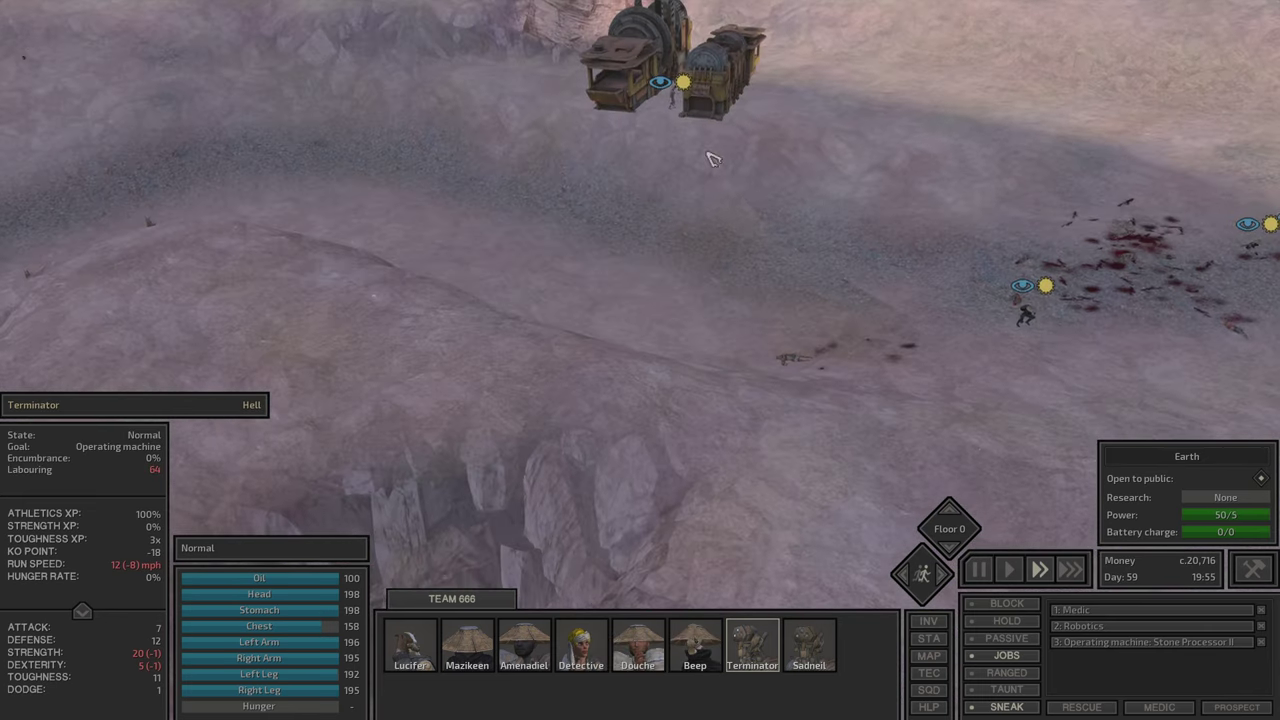
{"action": "left_click", "coordinate": [733, 87]}
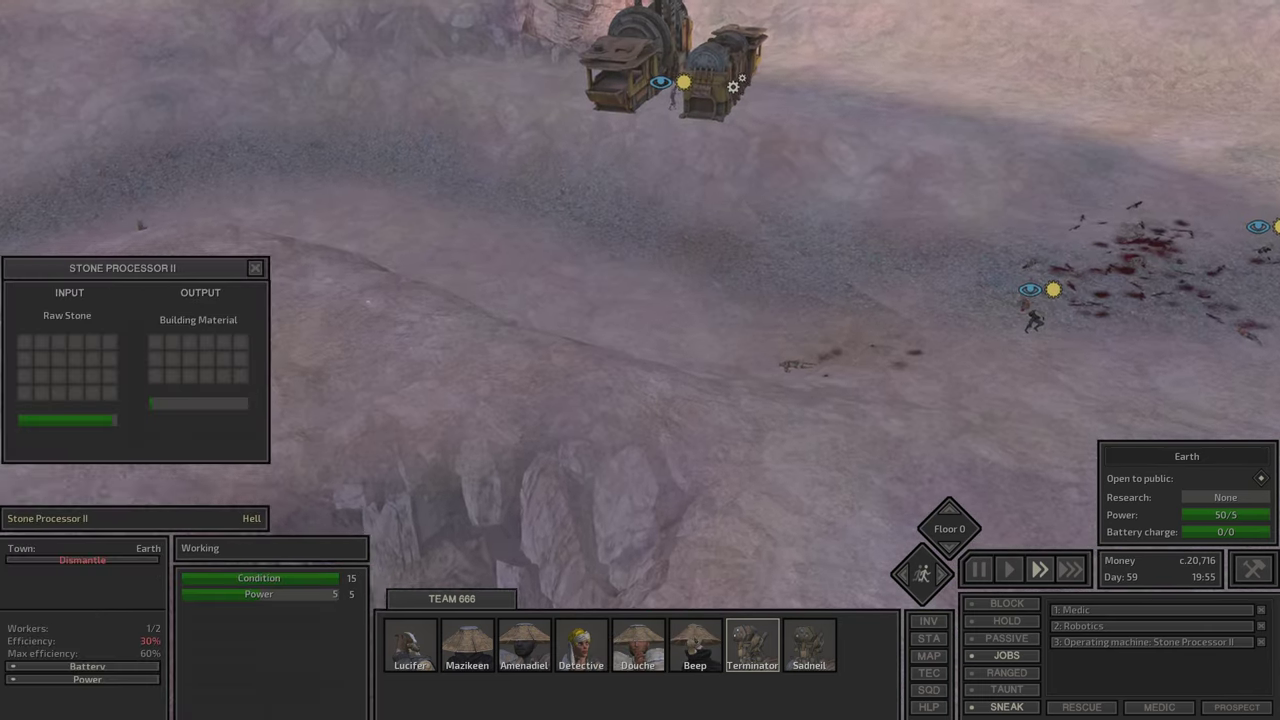
{"action": "left_click", "coordinate": [700, 157]}
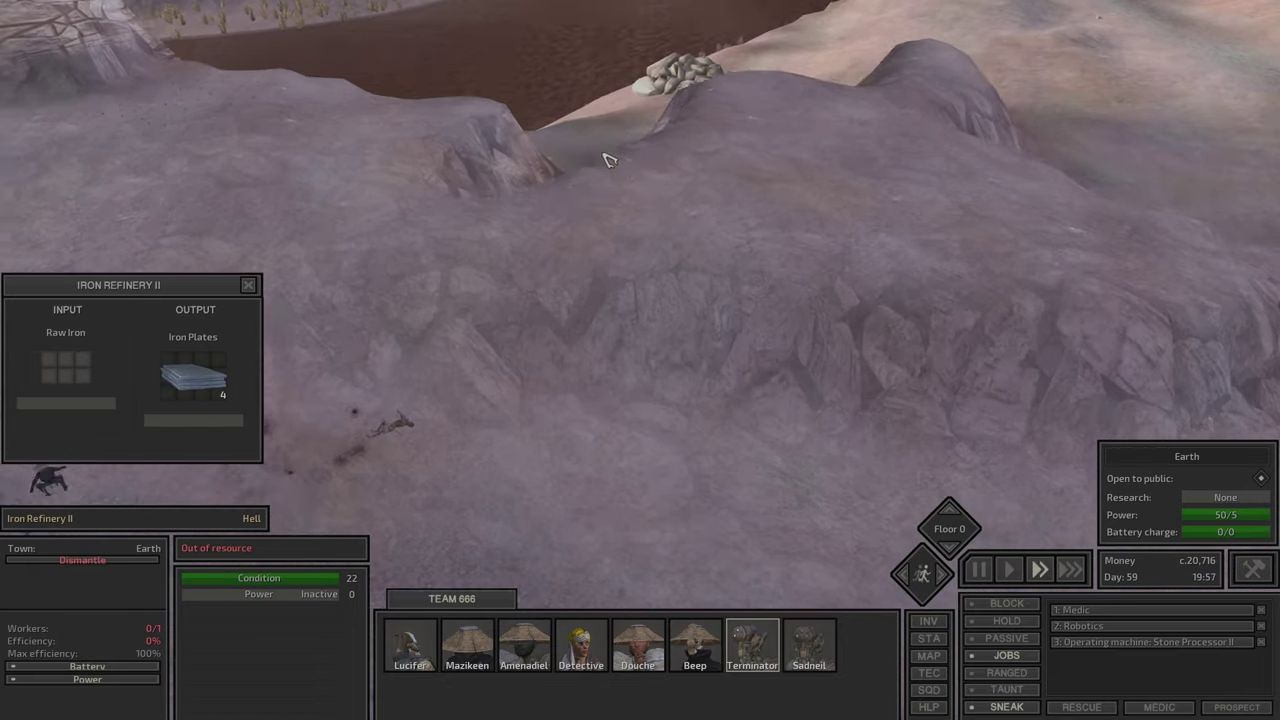
{"action": "left_click", "coordinate": [700, 140]}
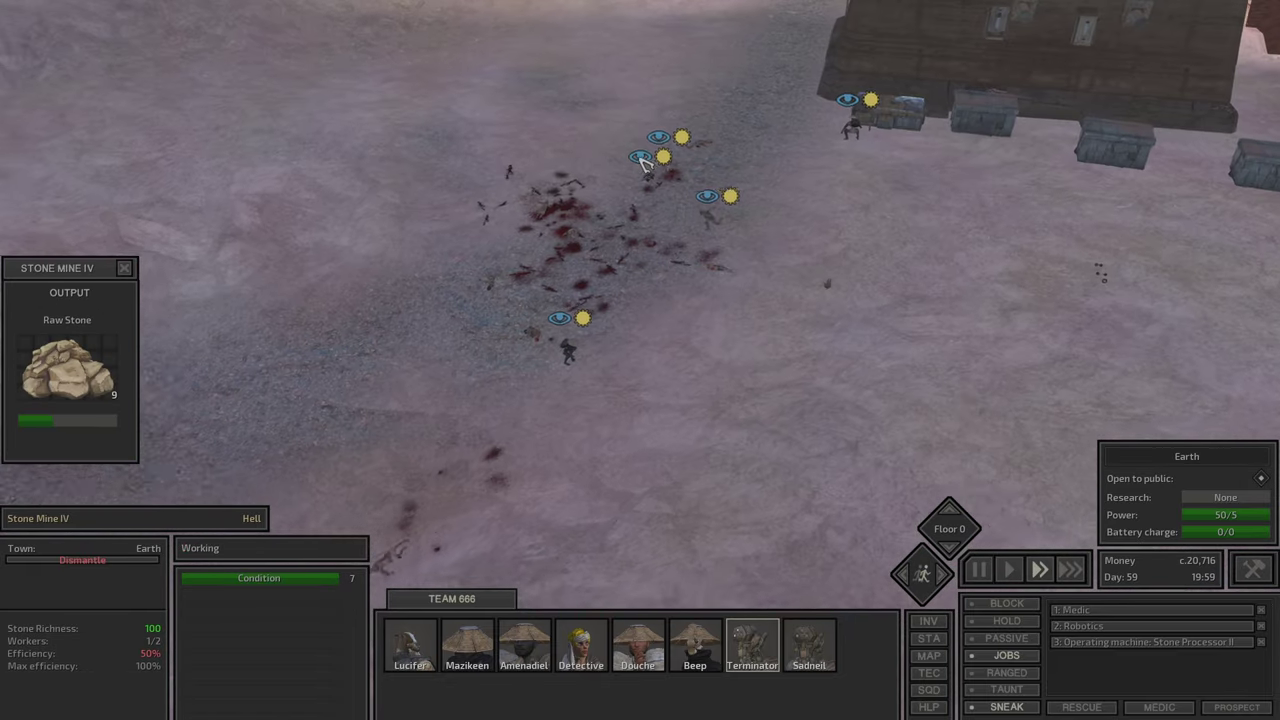
{"action": "left_click", "coordinate": [705, 215]}
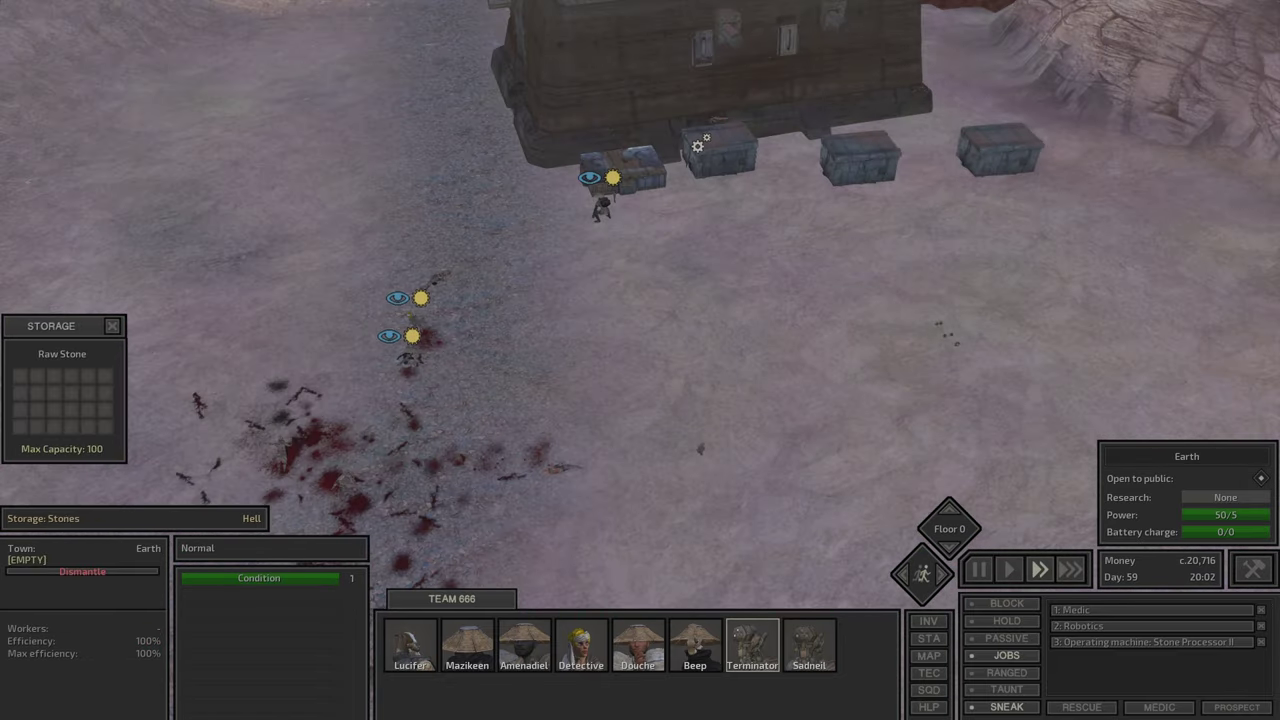
{"action": "left_click", "coordinate": [662, 160]}
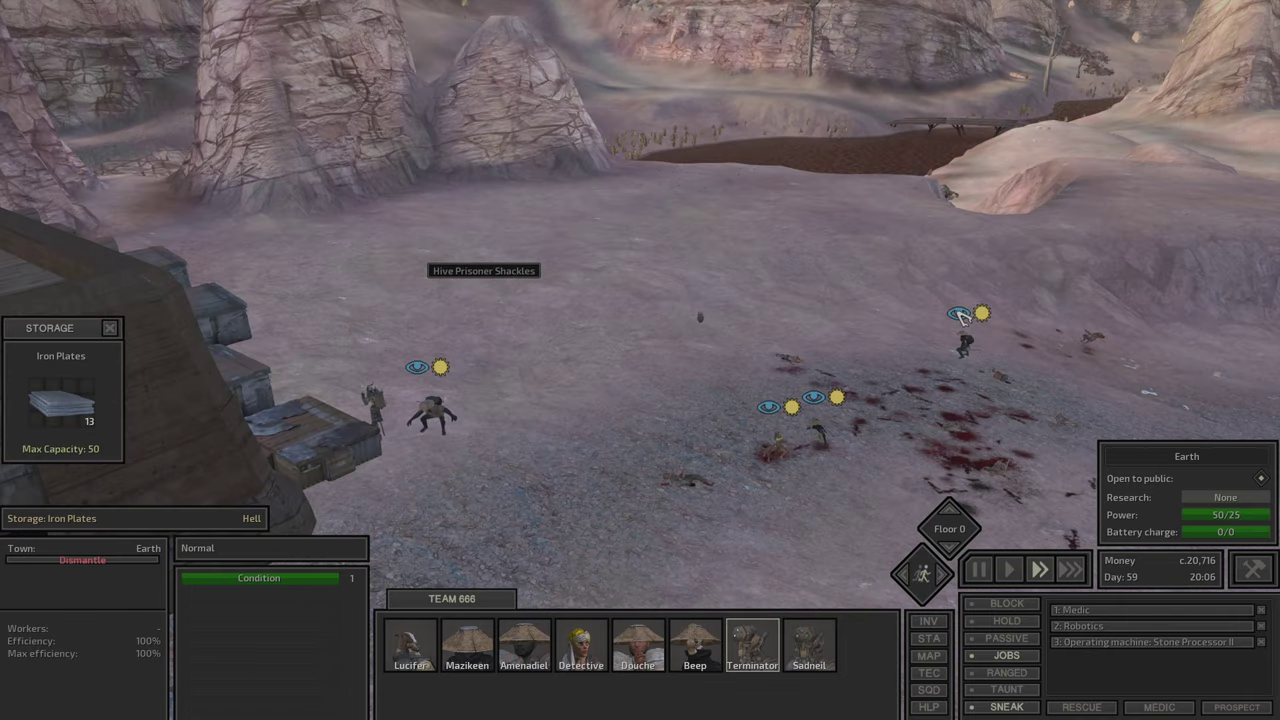
{"action": "scroll", "coordinate": [960, 315], "scroll_direction": "up", "scroll_amount": 2}
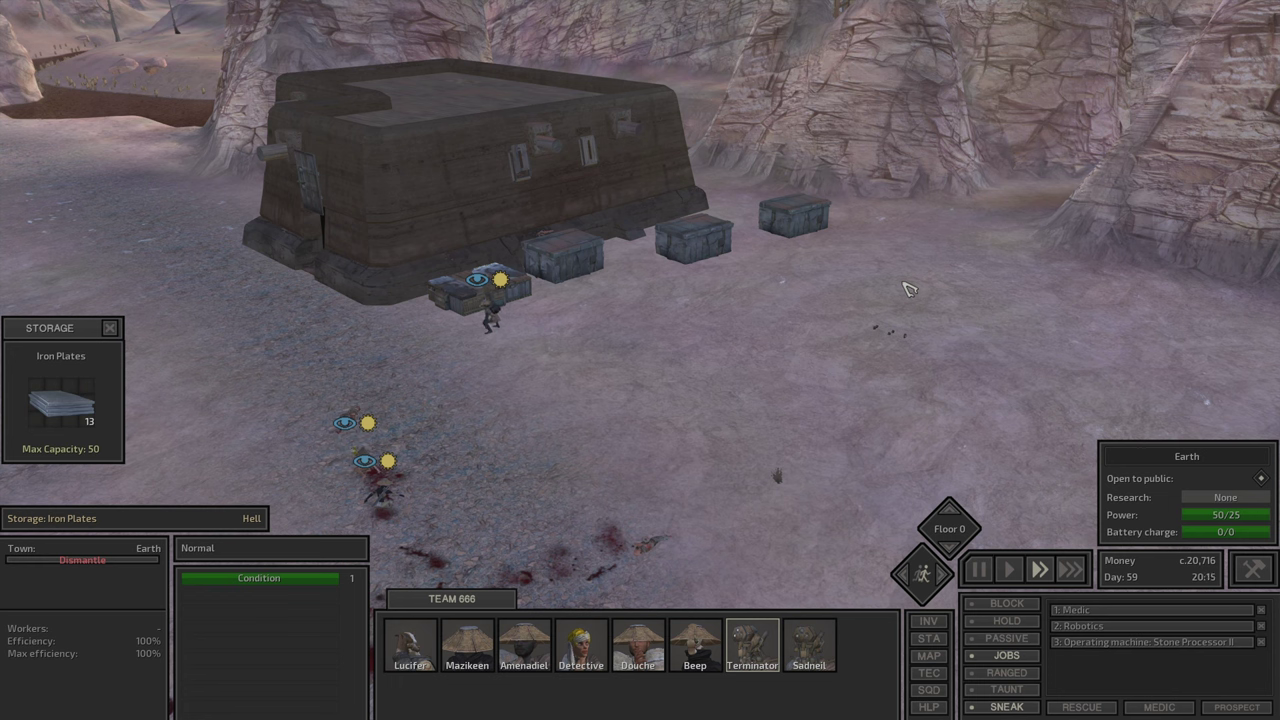
{"action": "key", "text": "space"}
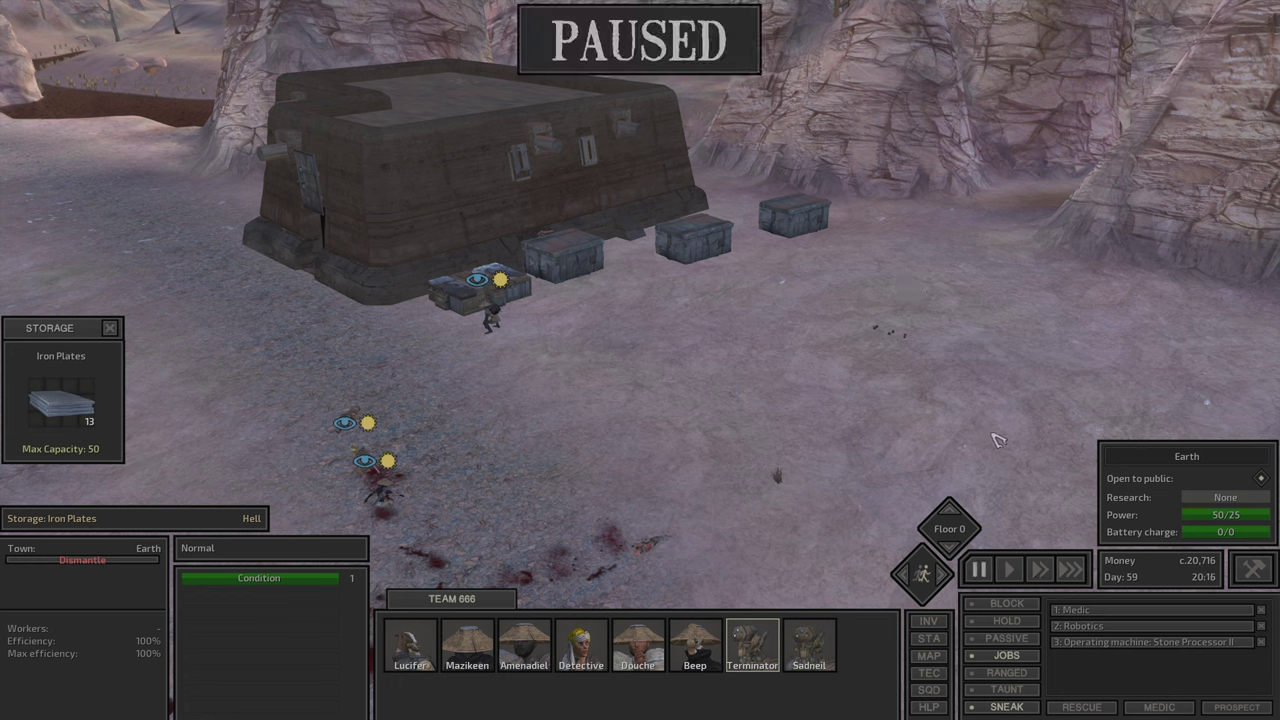